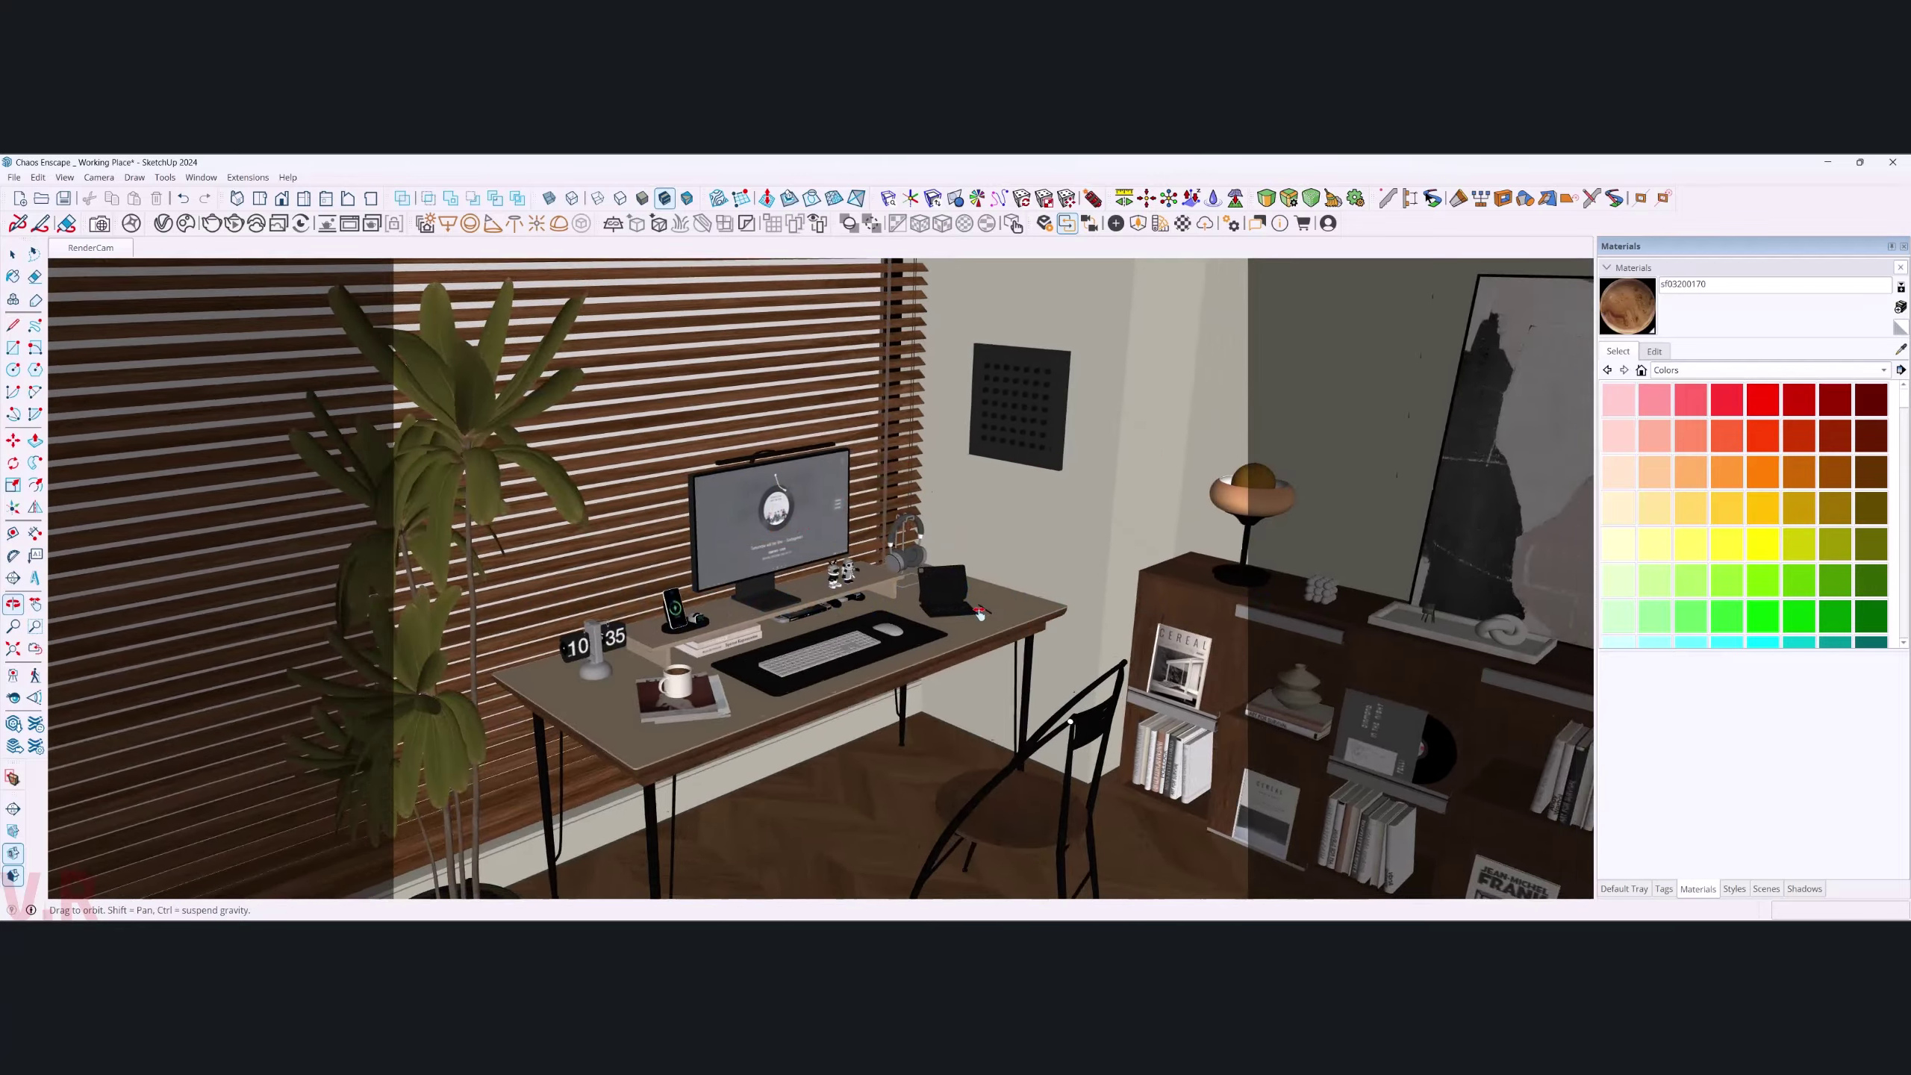
# - Orbit around the building, then return to the saved render camera view of the desk
pyautogui.moveTo(978, 572)
pyautogui.mouseDown(button='middle')
pyautogui.moveTo(743, 574)
pyautogui.moveTo(862, 597)
pyautogui.mouseUp(button='middle')
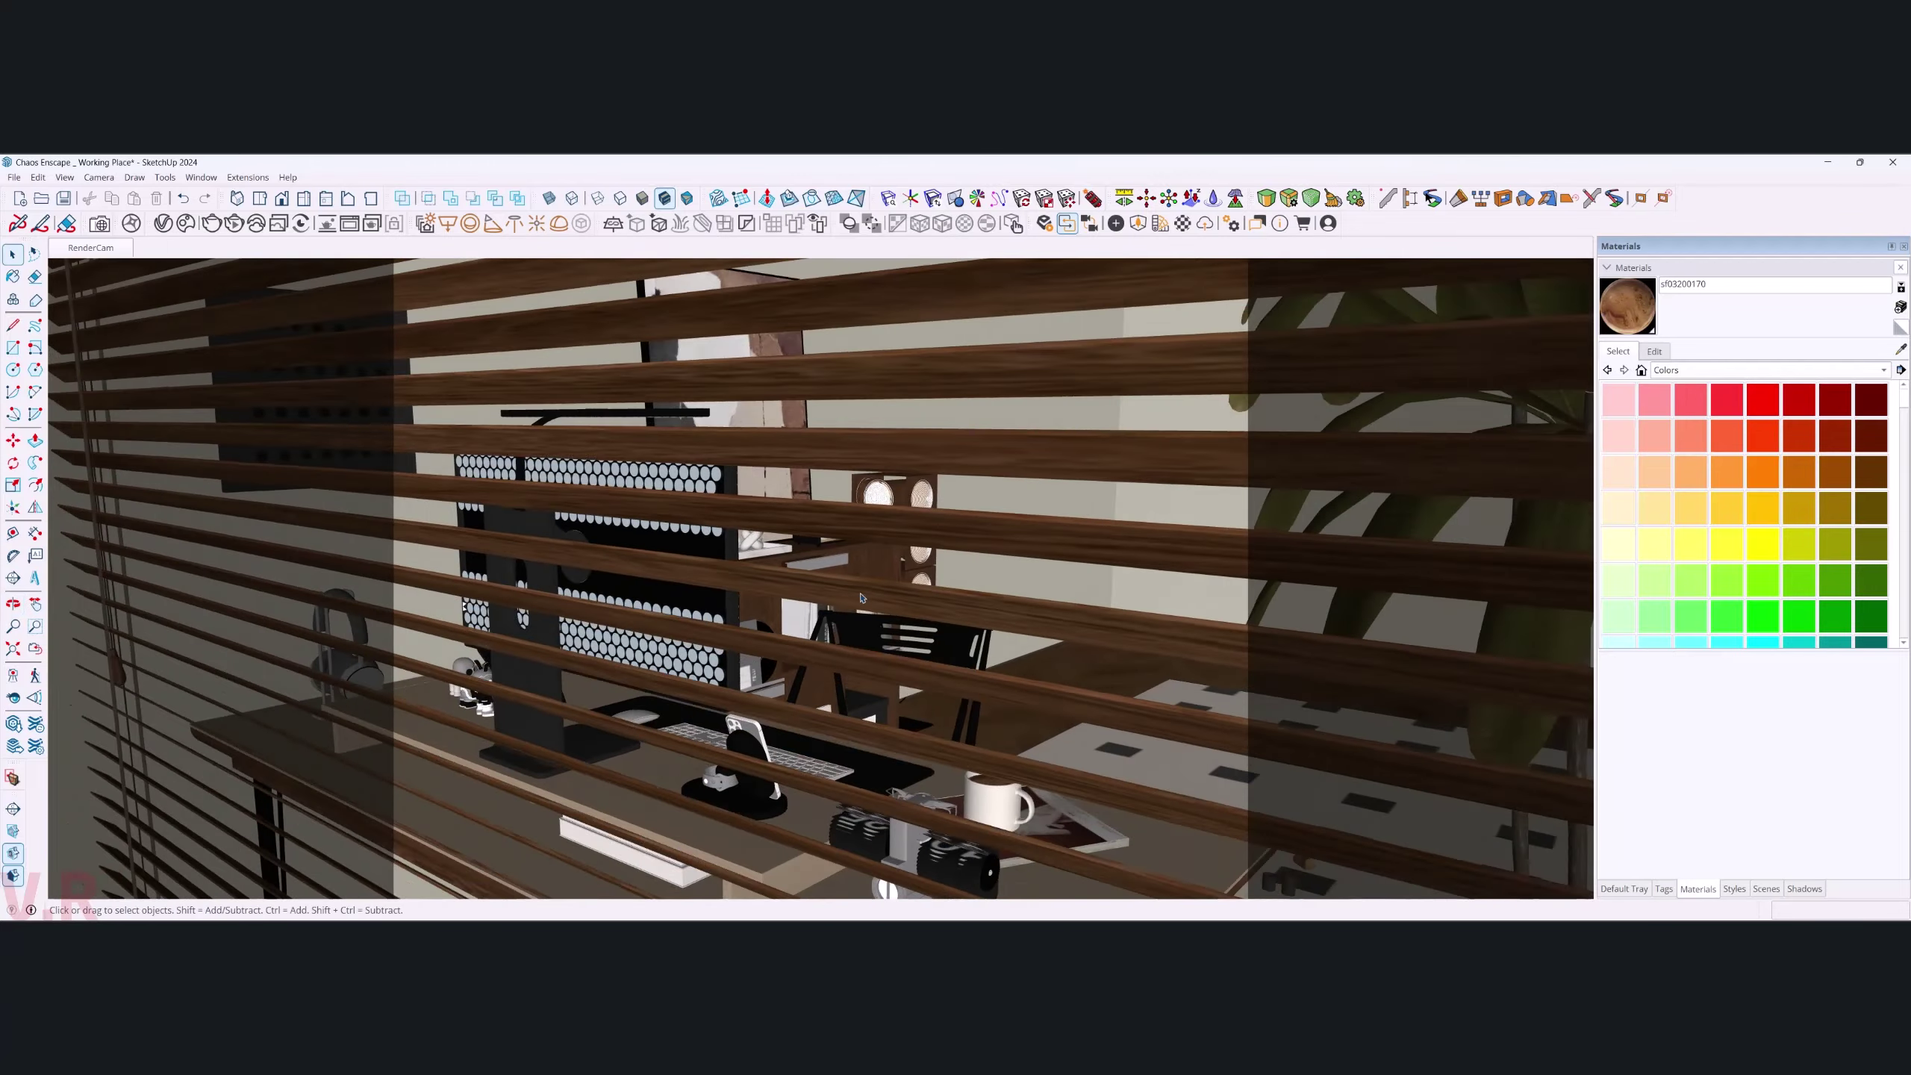
pyautogui.scroll(-5, 862, 597)
pyautogui.scroll(-5, 790, 612)
pyautogui.scroll(-5, 714, 627)
pyautogui.scroll(-5, 575, 657)
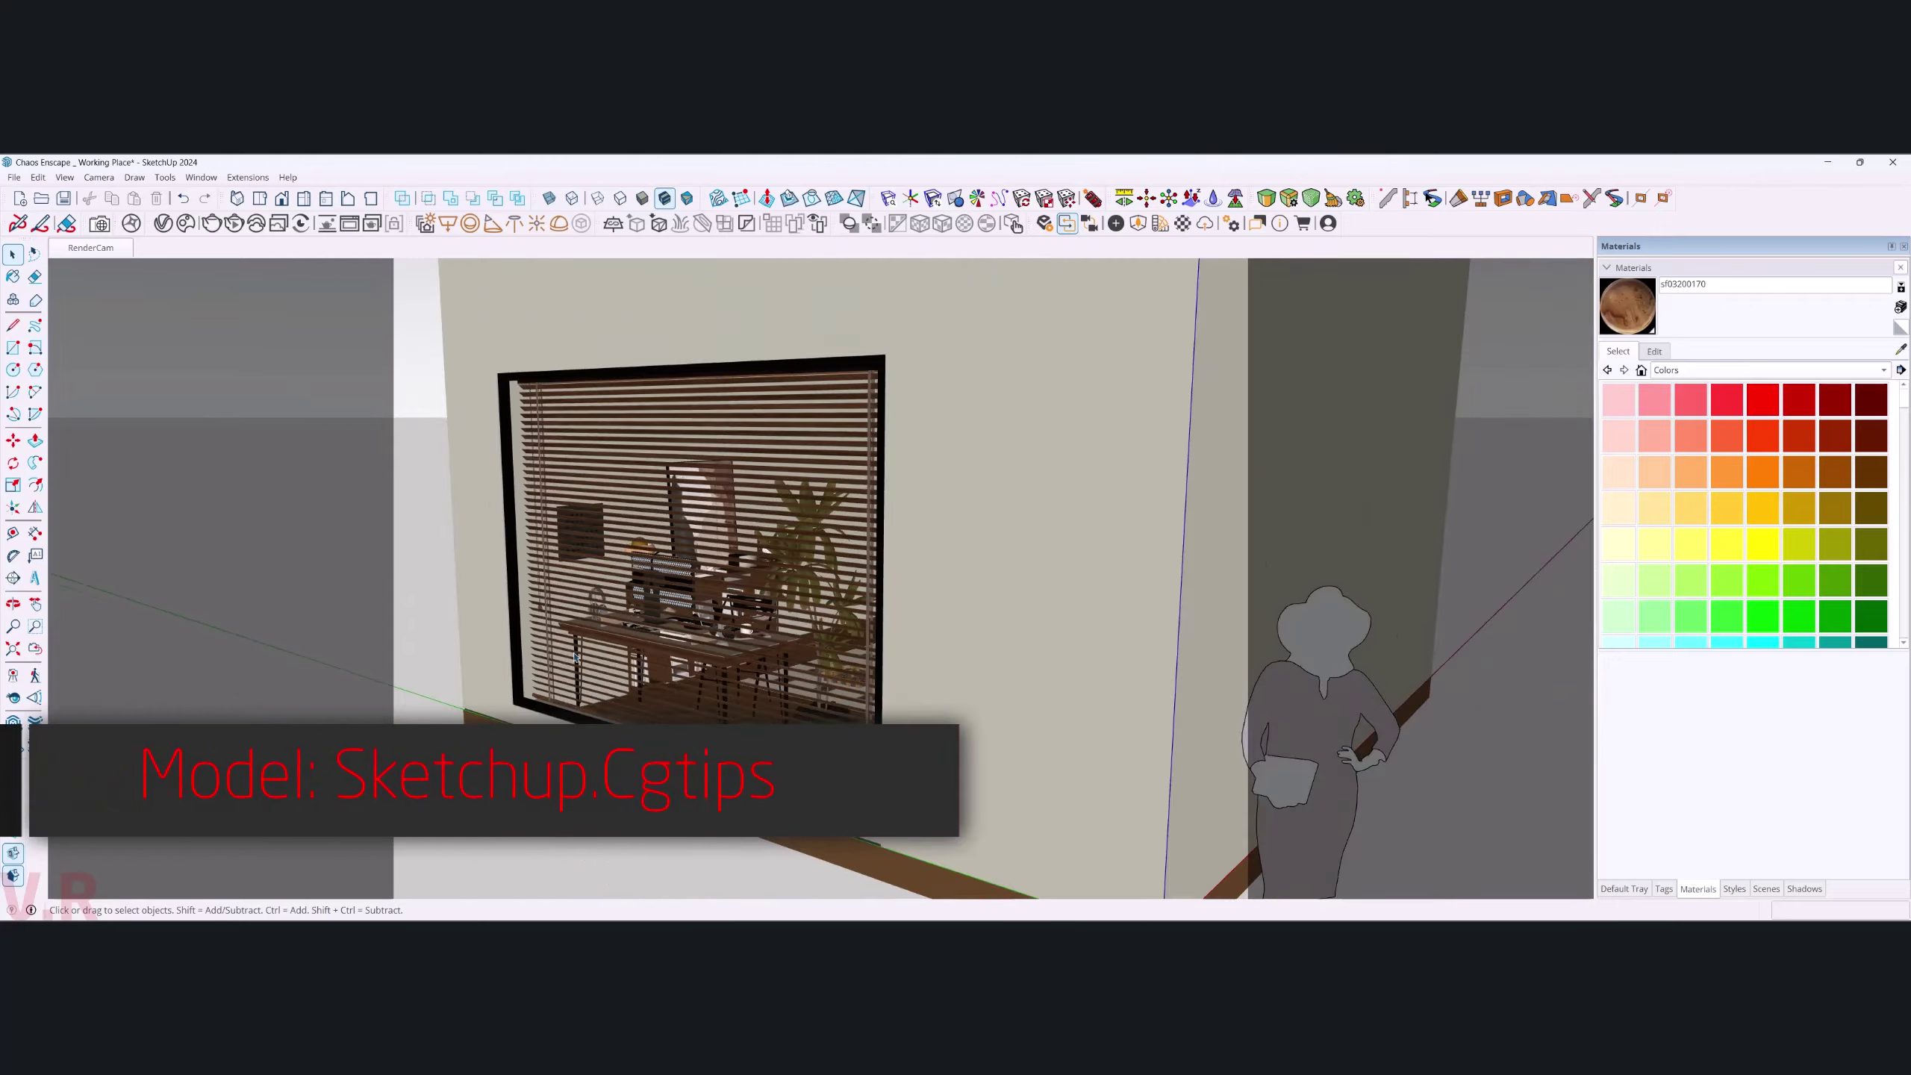
pyautogui.moveTo(574, 657)
pyautogui.mouseDown(button='middle')
pyautogui.moveTo(616, 753)
pyautogui.moveTo(441, 627)
pyautogui.moveTo(929, 618)
pyautogui.moveTo(1030, 451)
pyautogui.mouseUp(button='middle')
pyautogui.scroll(-5, 440, 603)
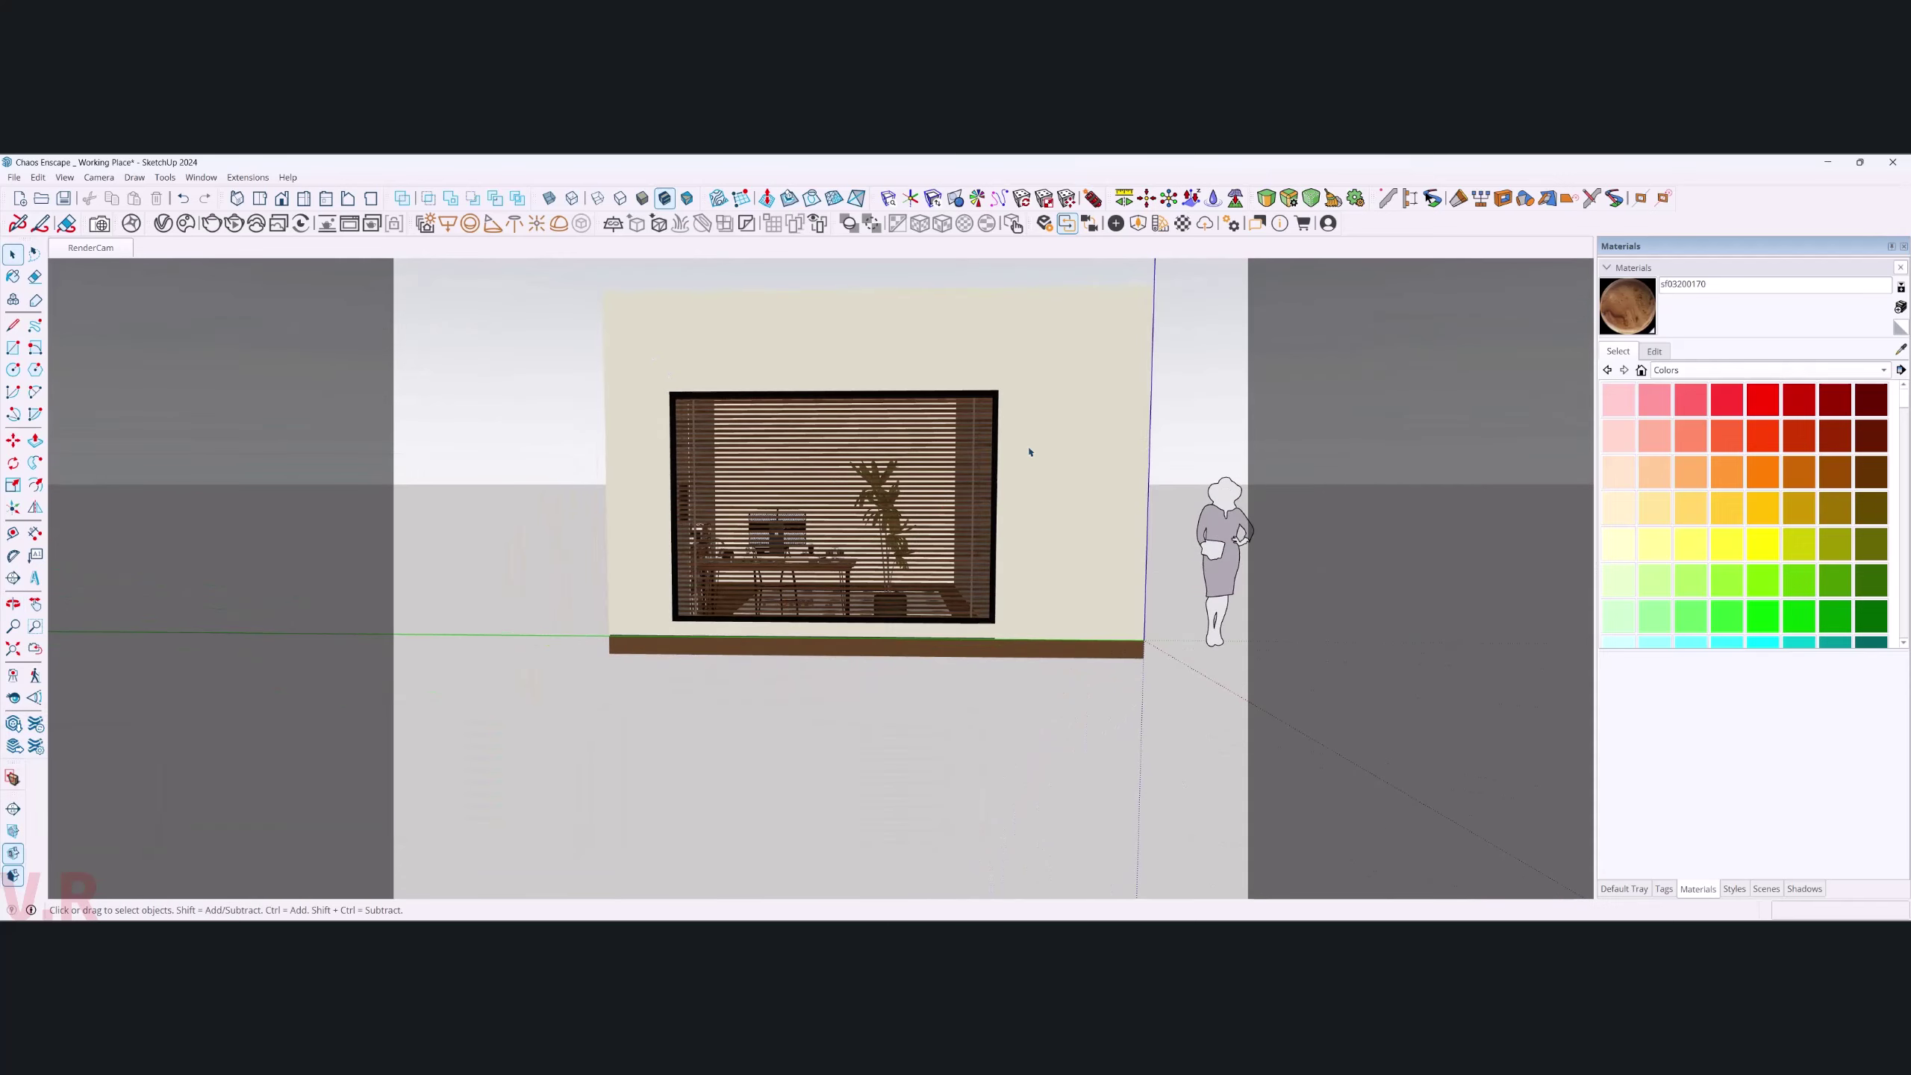
pyautogui.moveTo(1104, 482); pyautogui.dragTo(870, 732, button='middle')
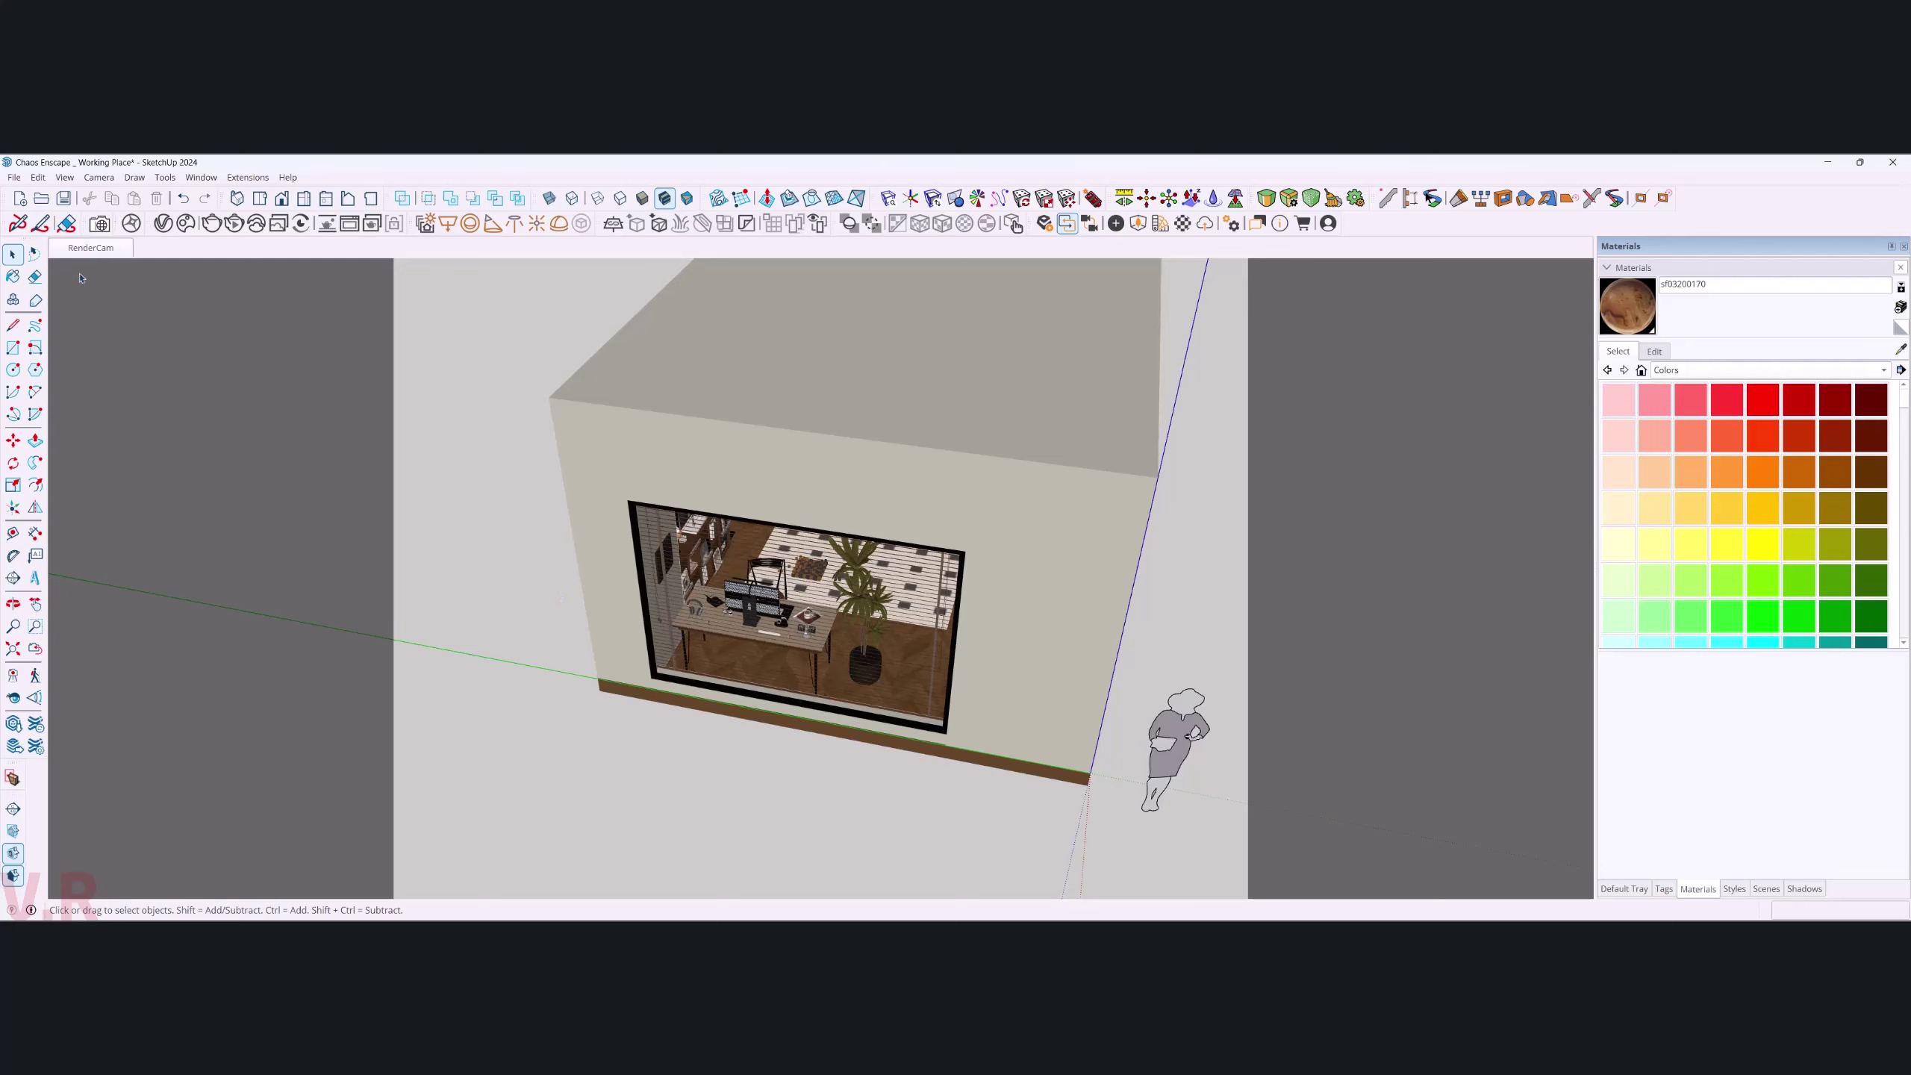
pyautogui.click(78, 251)
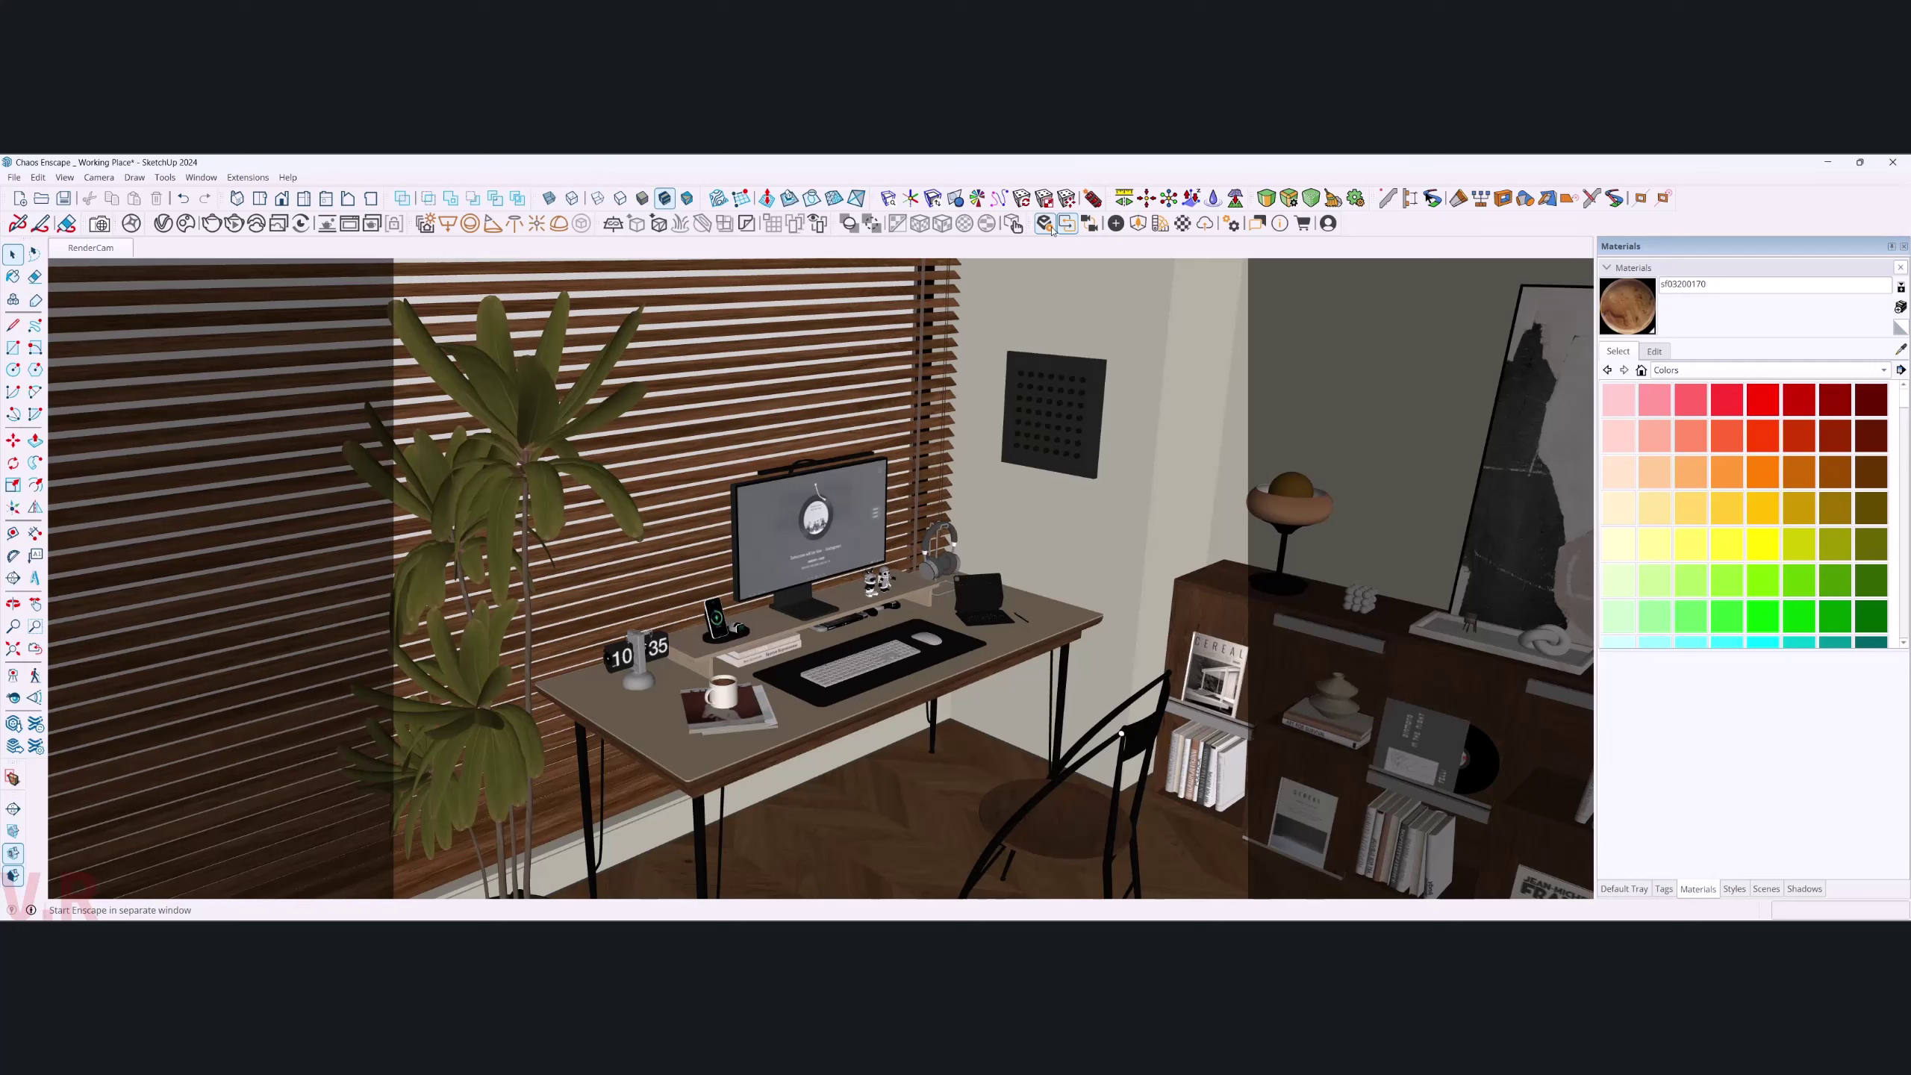
# - Launch Enscape in a separate window beside SketchUp, resize it, and turn on Safe Frame
pyautogui.click(1052, 229)
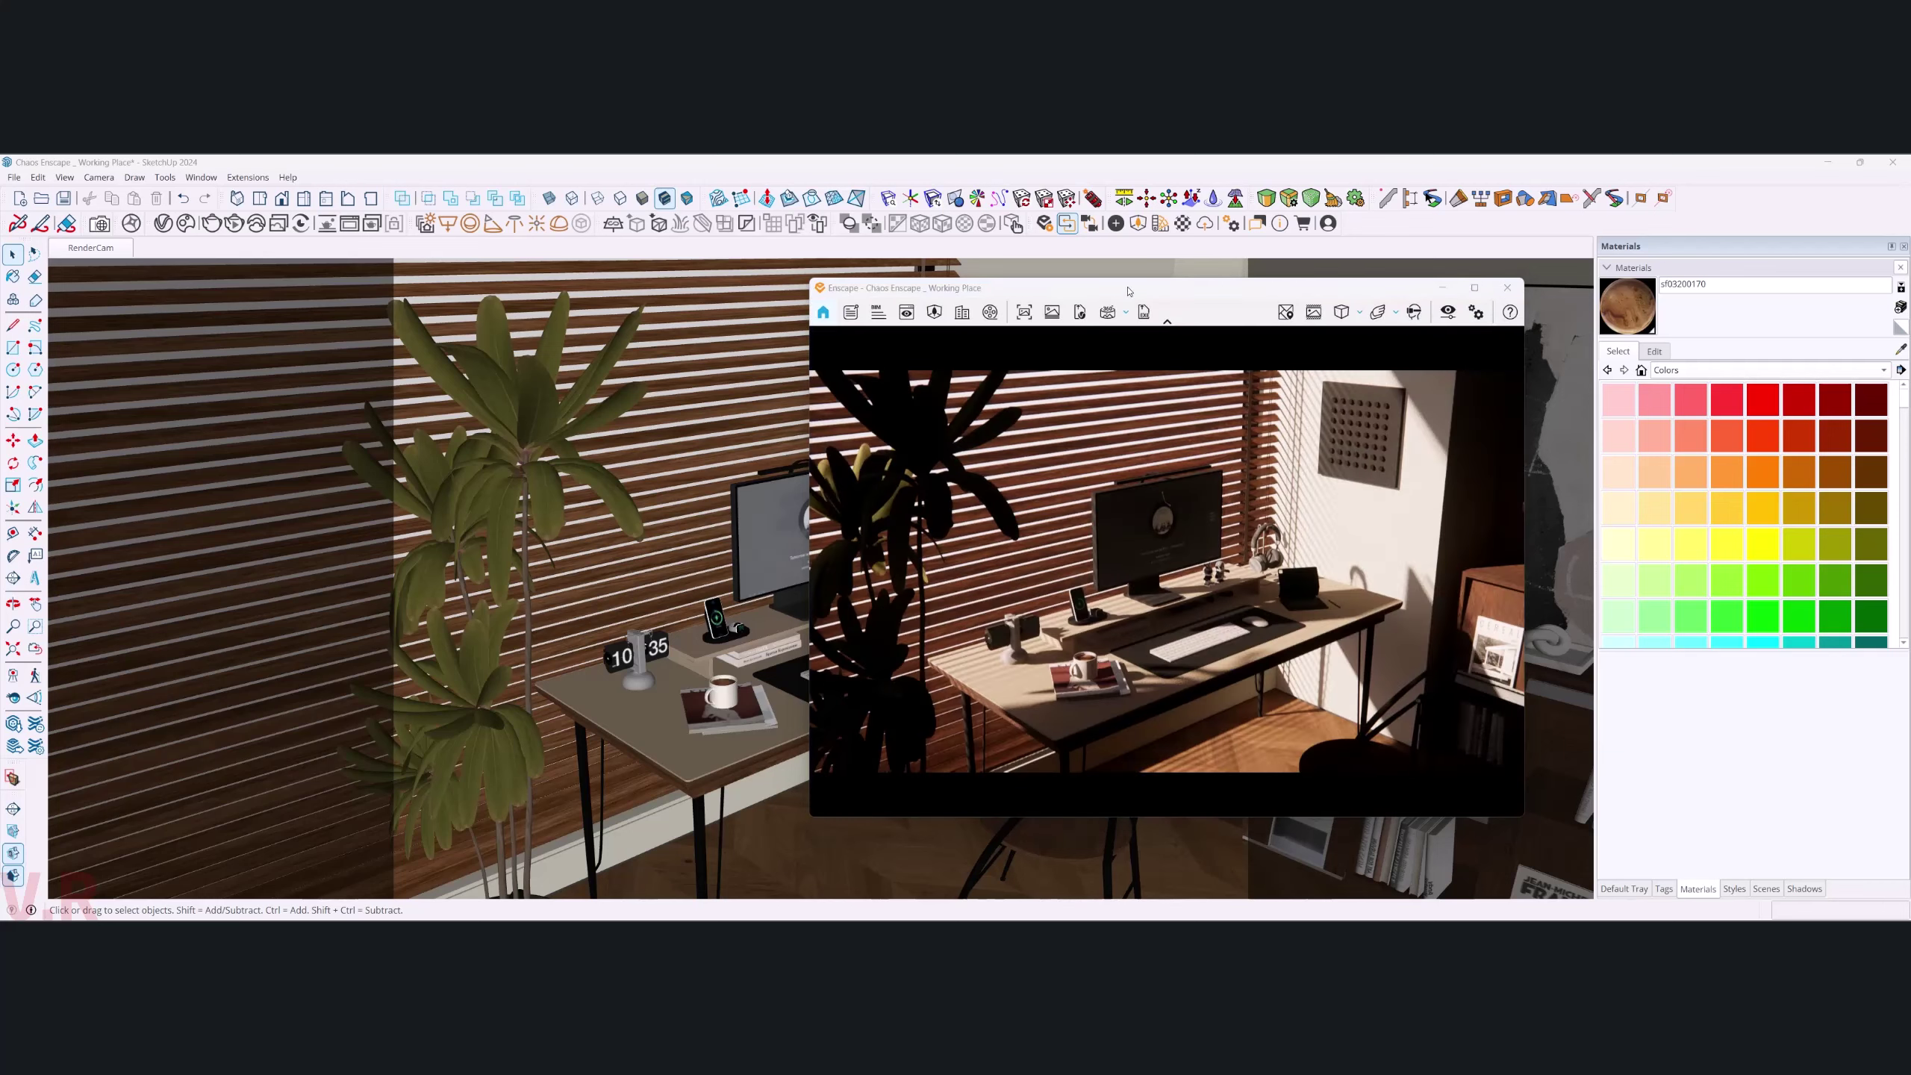
pyautogui.moveTo(1128, 291)
pyautogui.mouseDown()
pyautogui.moveTo(1191, 300)
pyautogui.moveTo(1199, 270)
pyautogui.mouseUp()
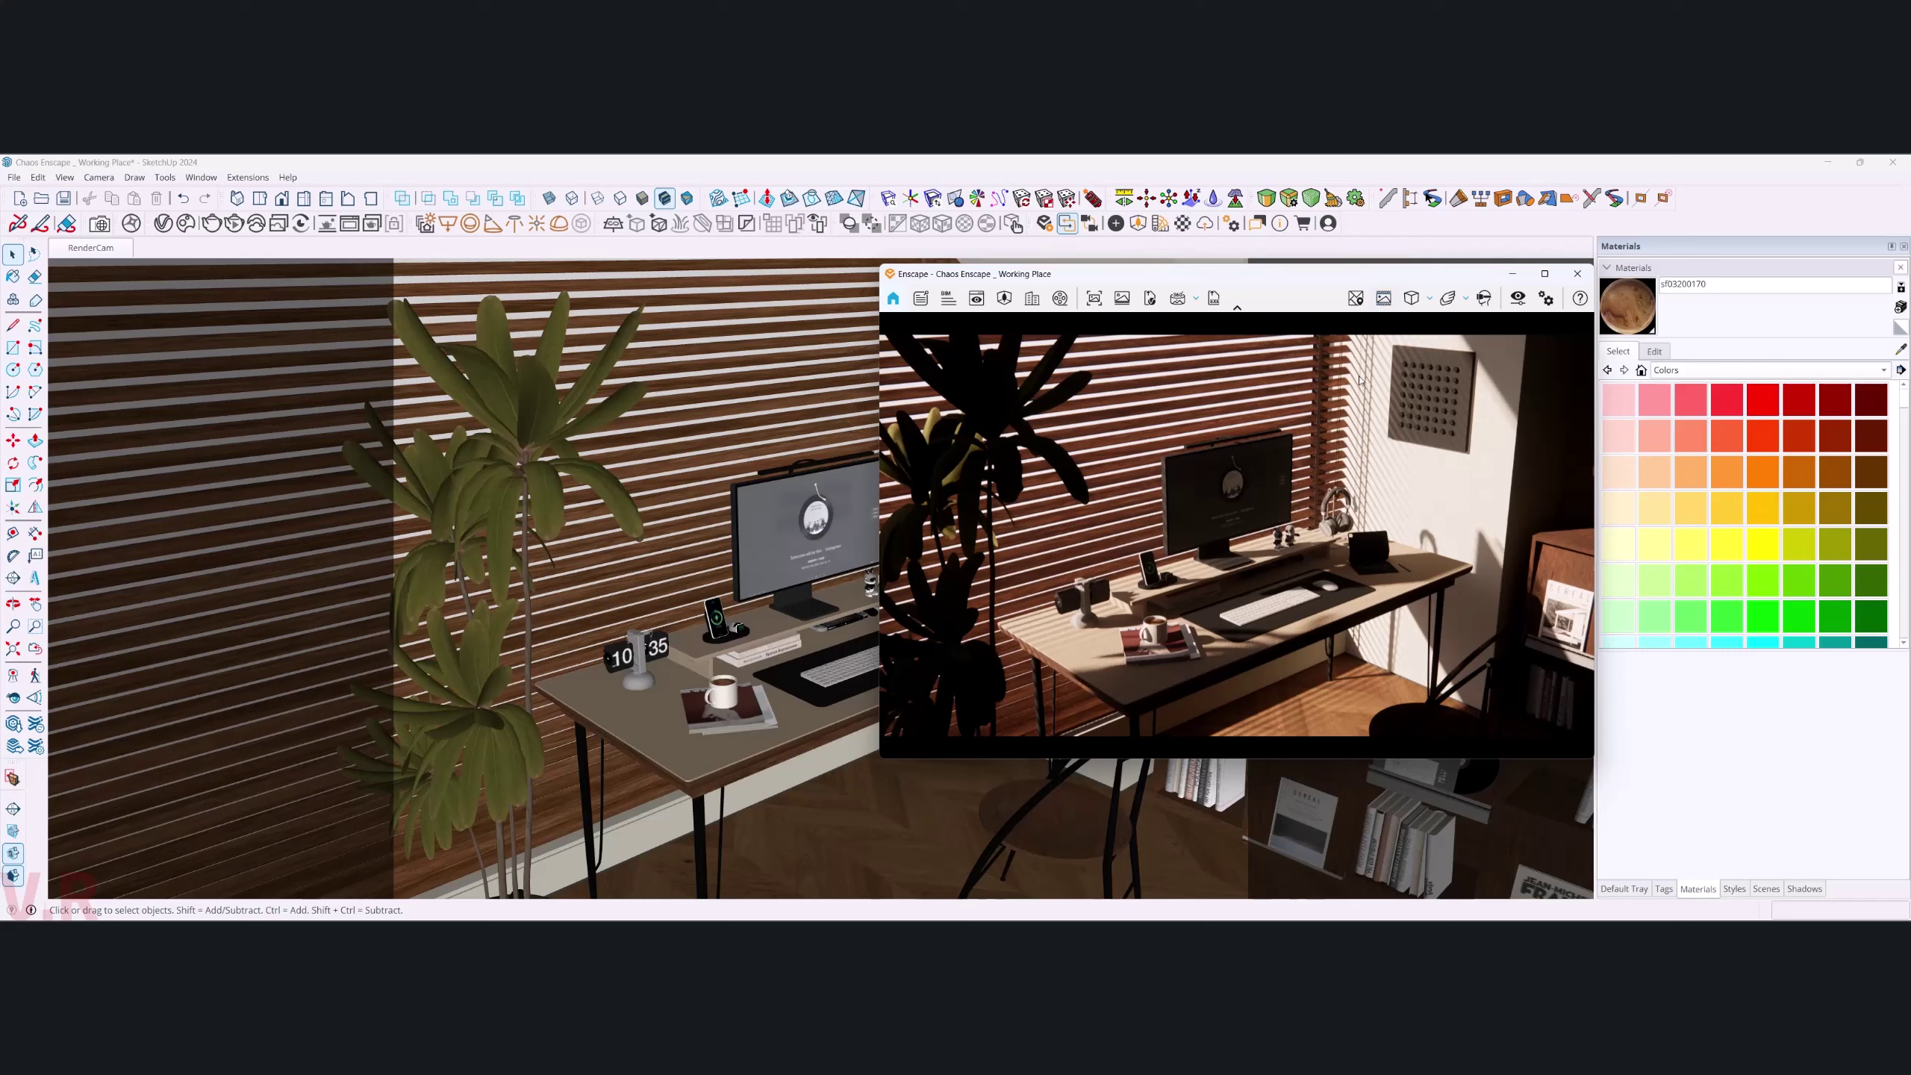
pyautogui.click(1383, 298)
pyautogui.moveTo(876, 352); pyautogui.dragTo(751, 351)
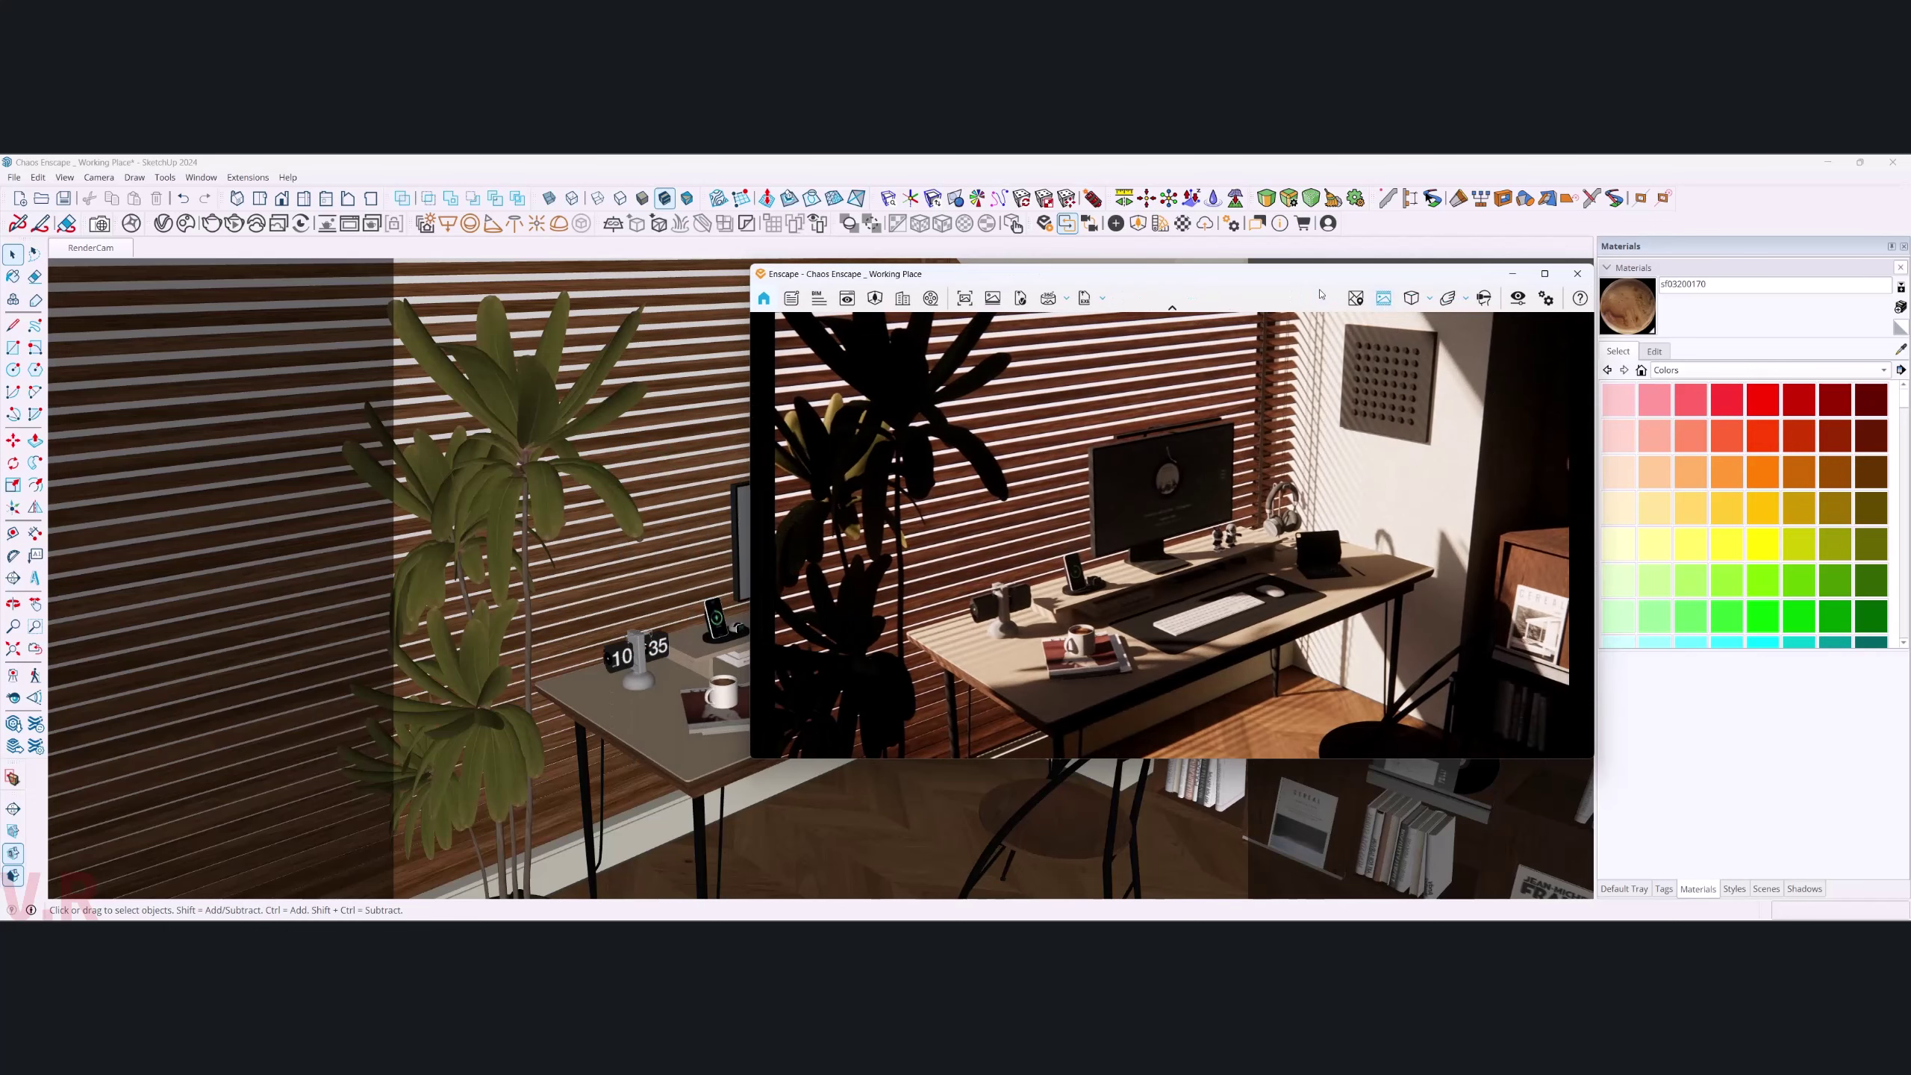
pyautogui.moveTo(1323, 280); pyautogui.dragTo(1328, 275)
pyautogui.moveTo(750, 354); pyautogui.dragTo(938, 354)
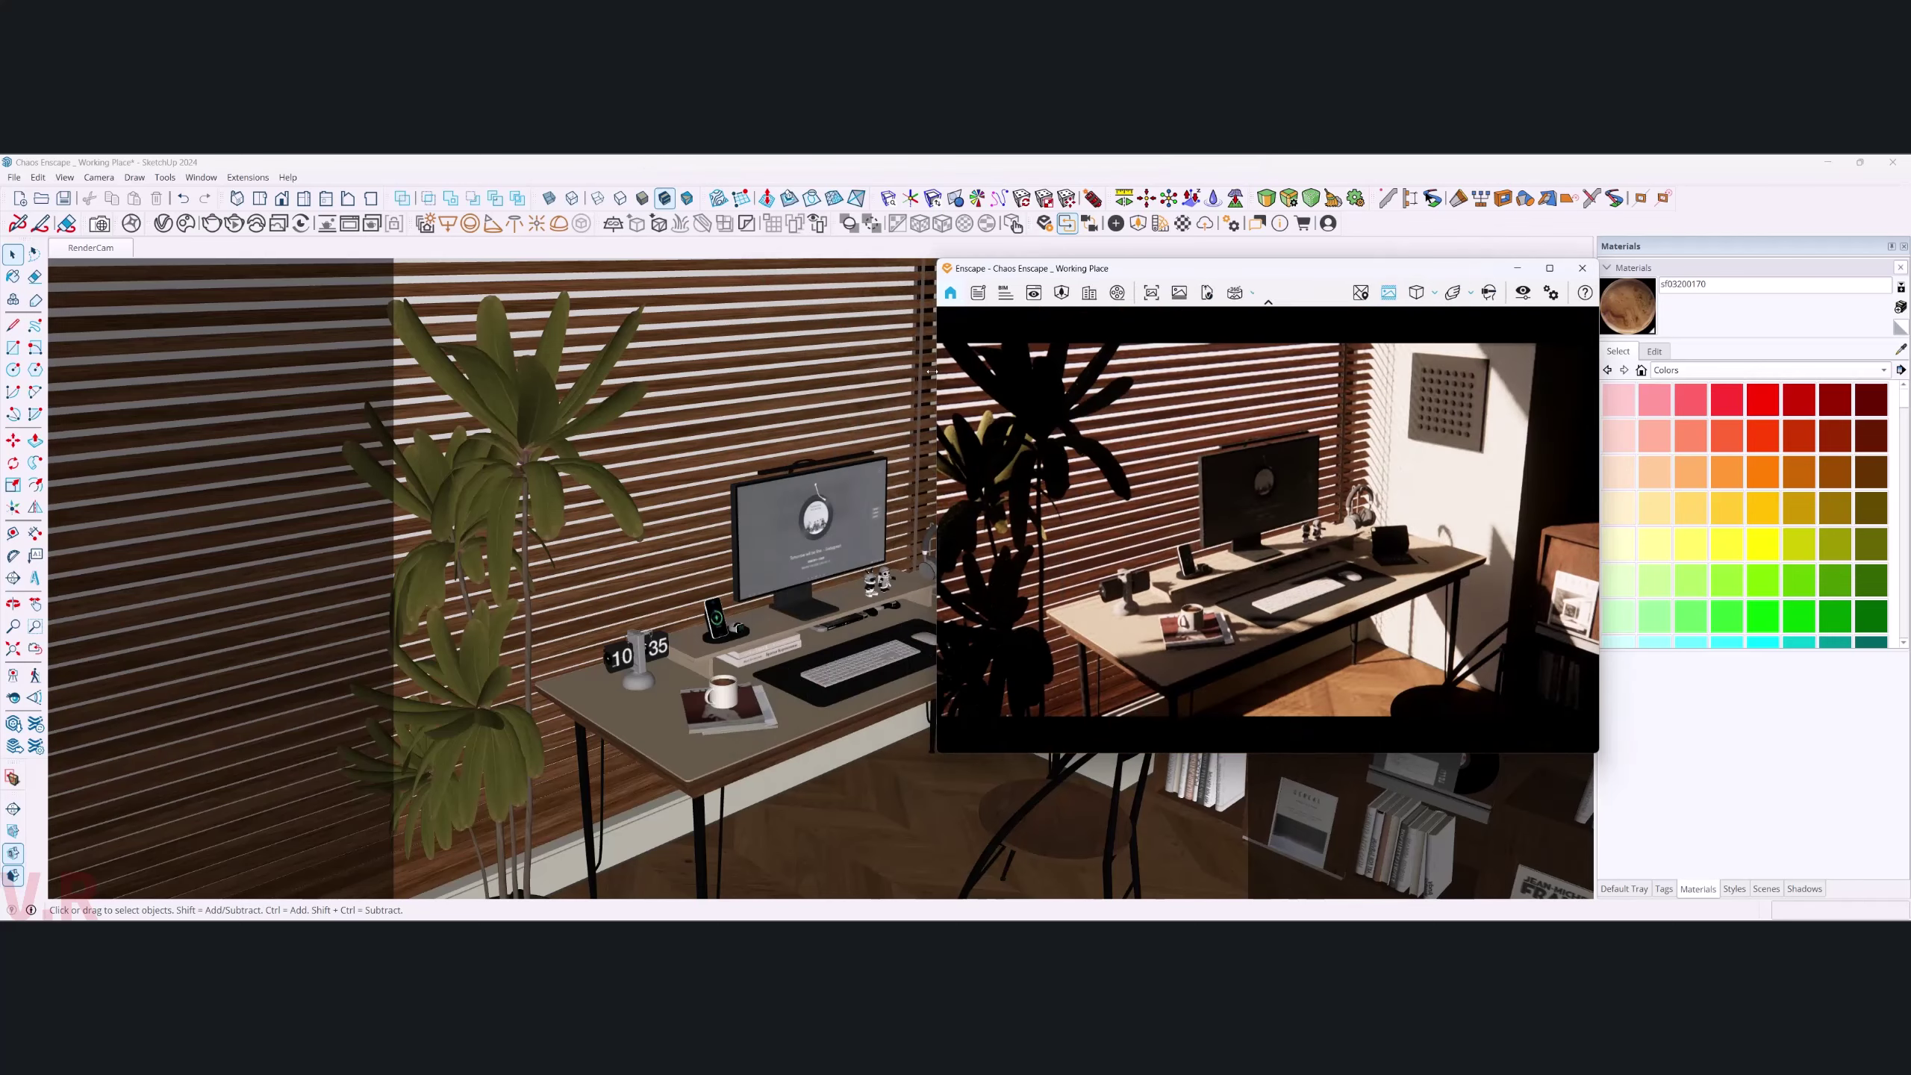
pyautogui.moveTo(647, 474); pyautogui.dragTo(557, 461, button='middle')
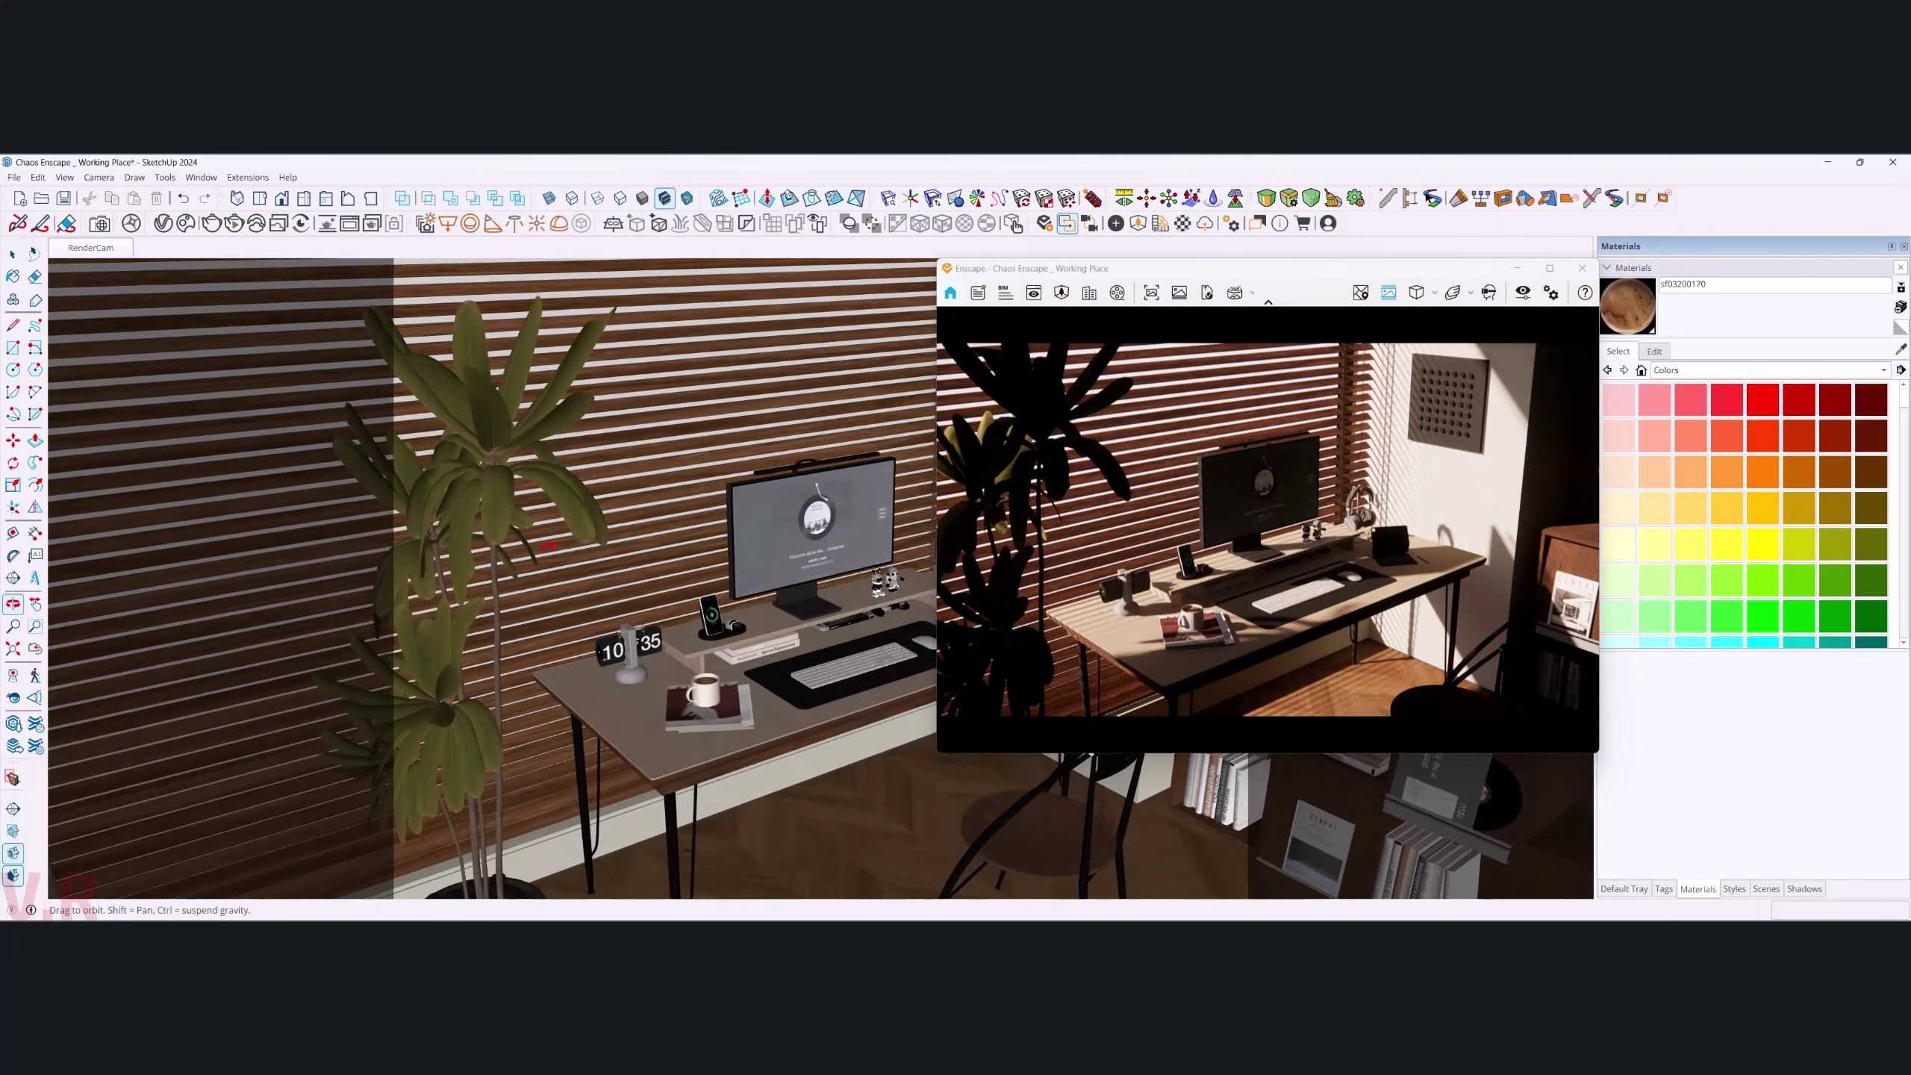
# - In Visual Settings, set Field of View to 45° and disable Auto Exposure, keeping exposure at 50%
pyautogui.click(1522, 293)
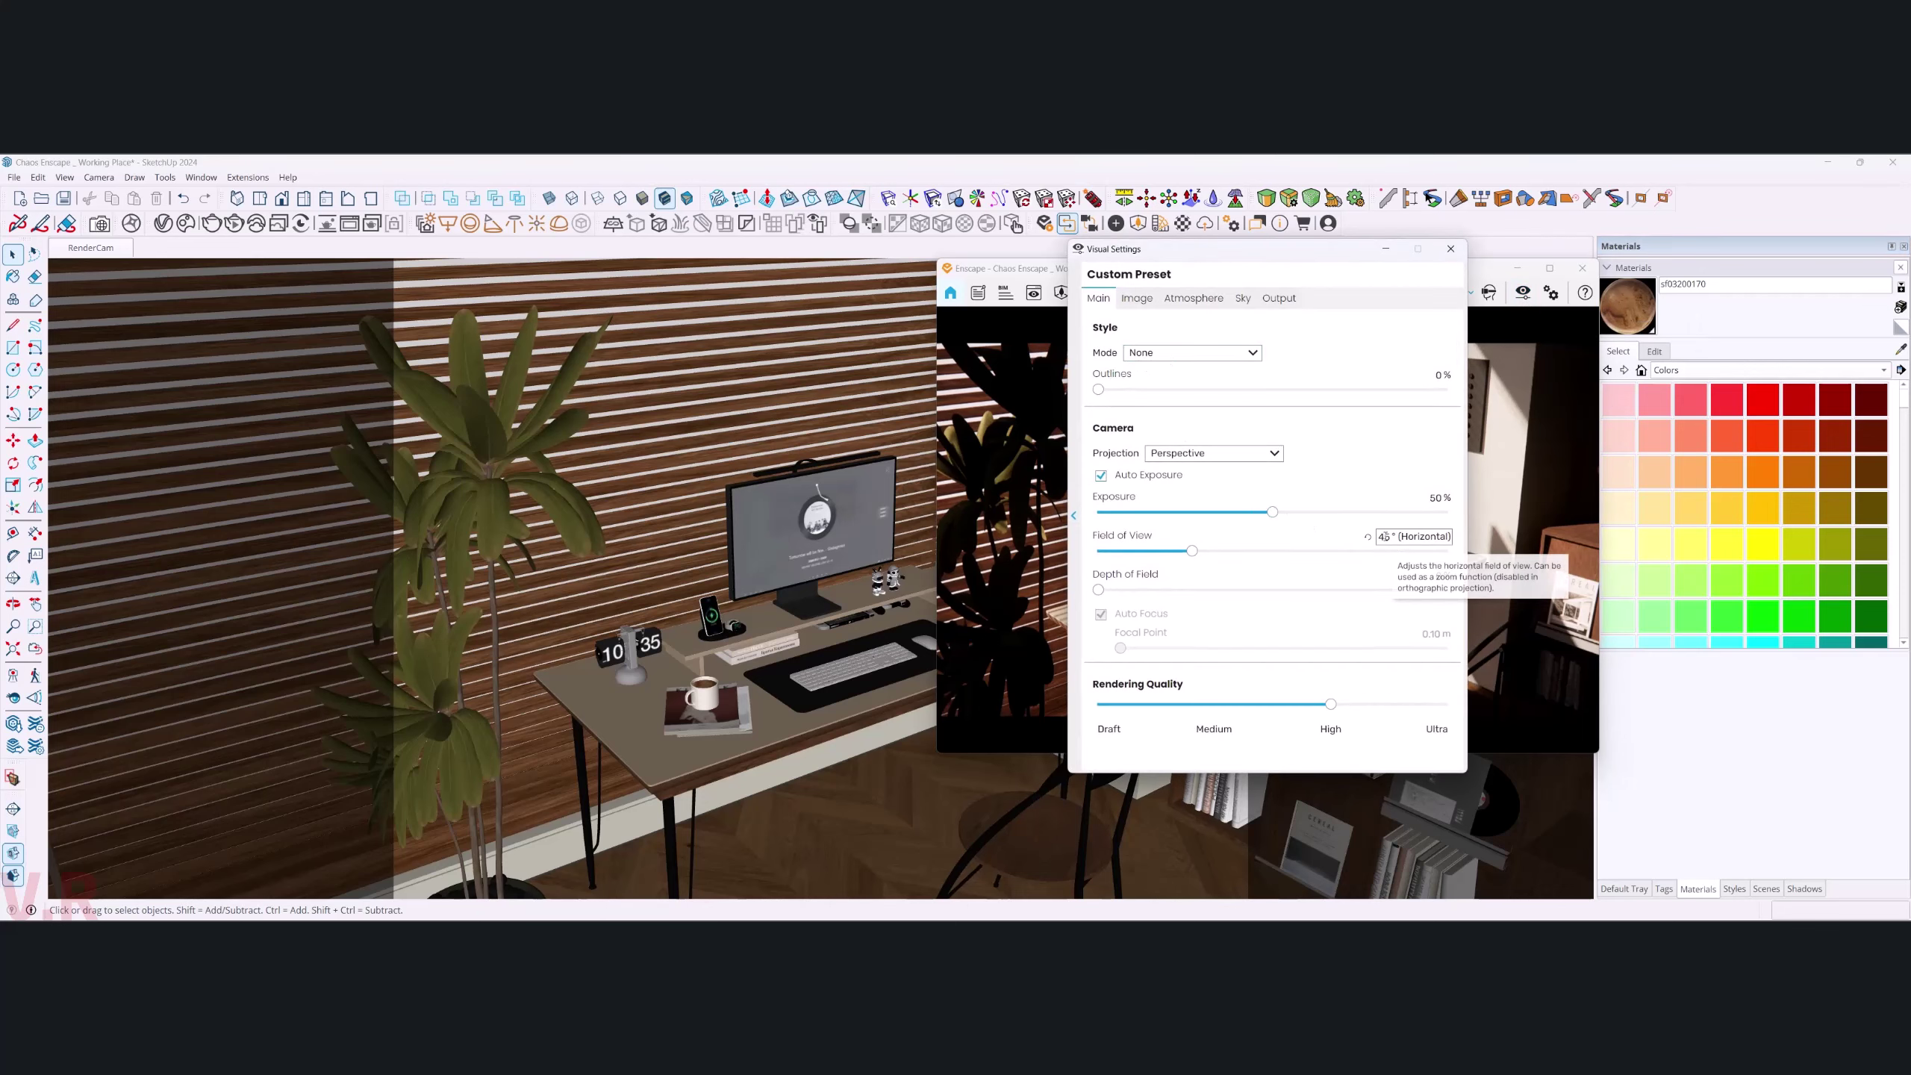
pyautogui.moveTo(1282, 259); pyautogui.dragTo(440, 327)
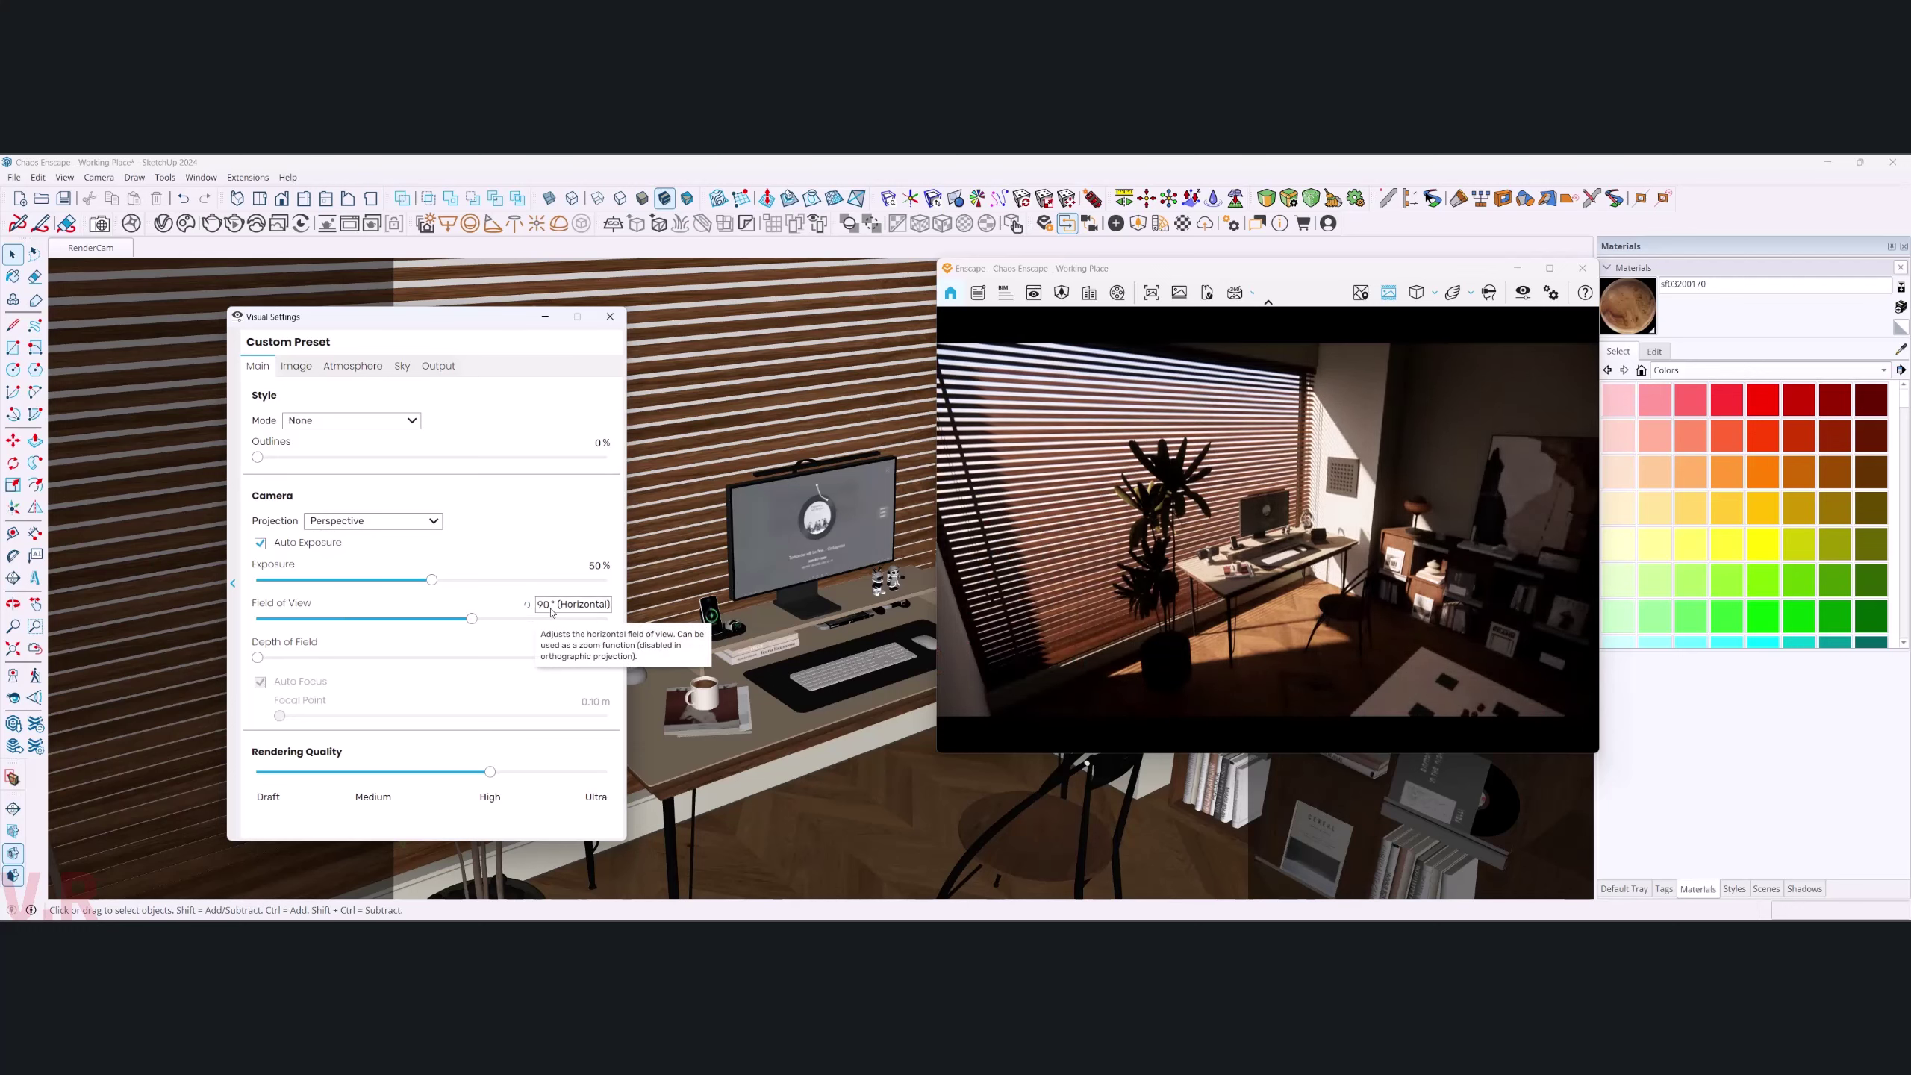
pyautogui.moveTo(551, 610); pyautogui.dragTo(532, 609)
pyautogui.write('45')
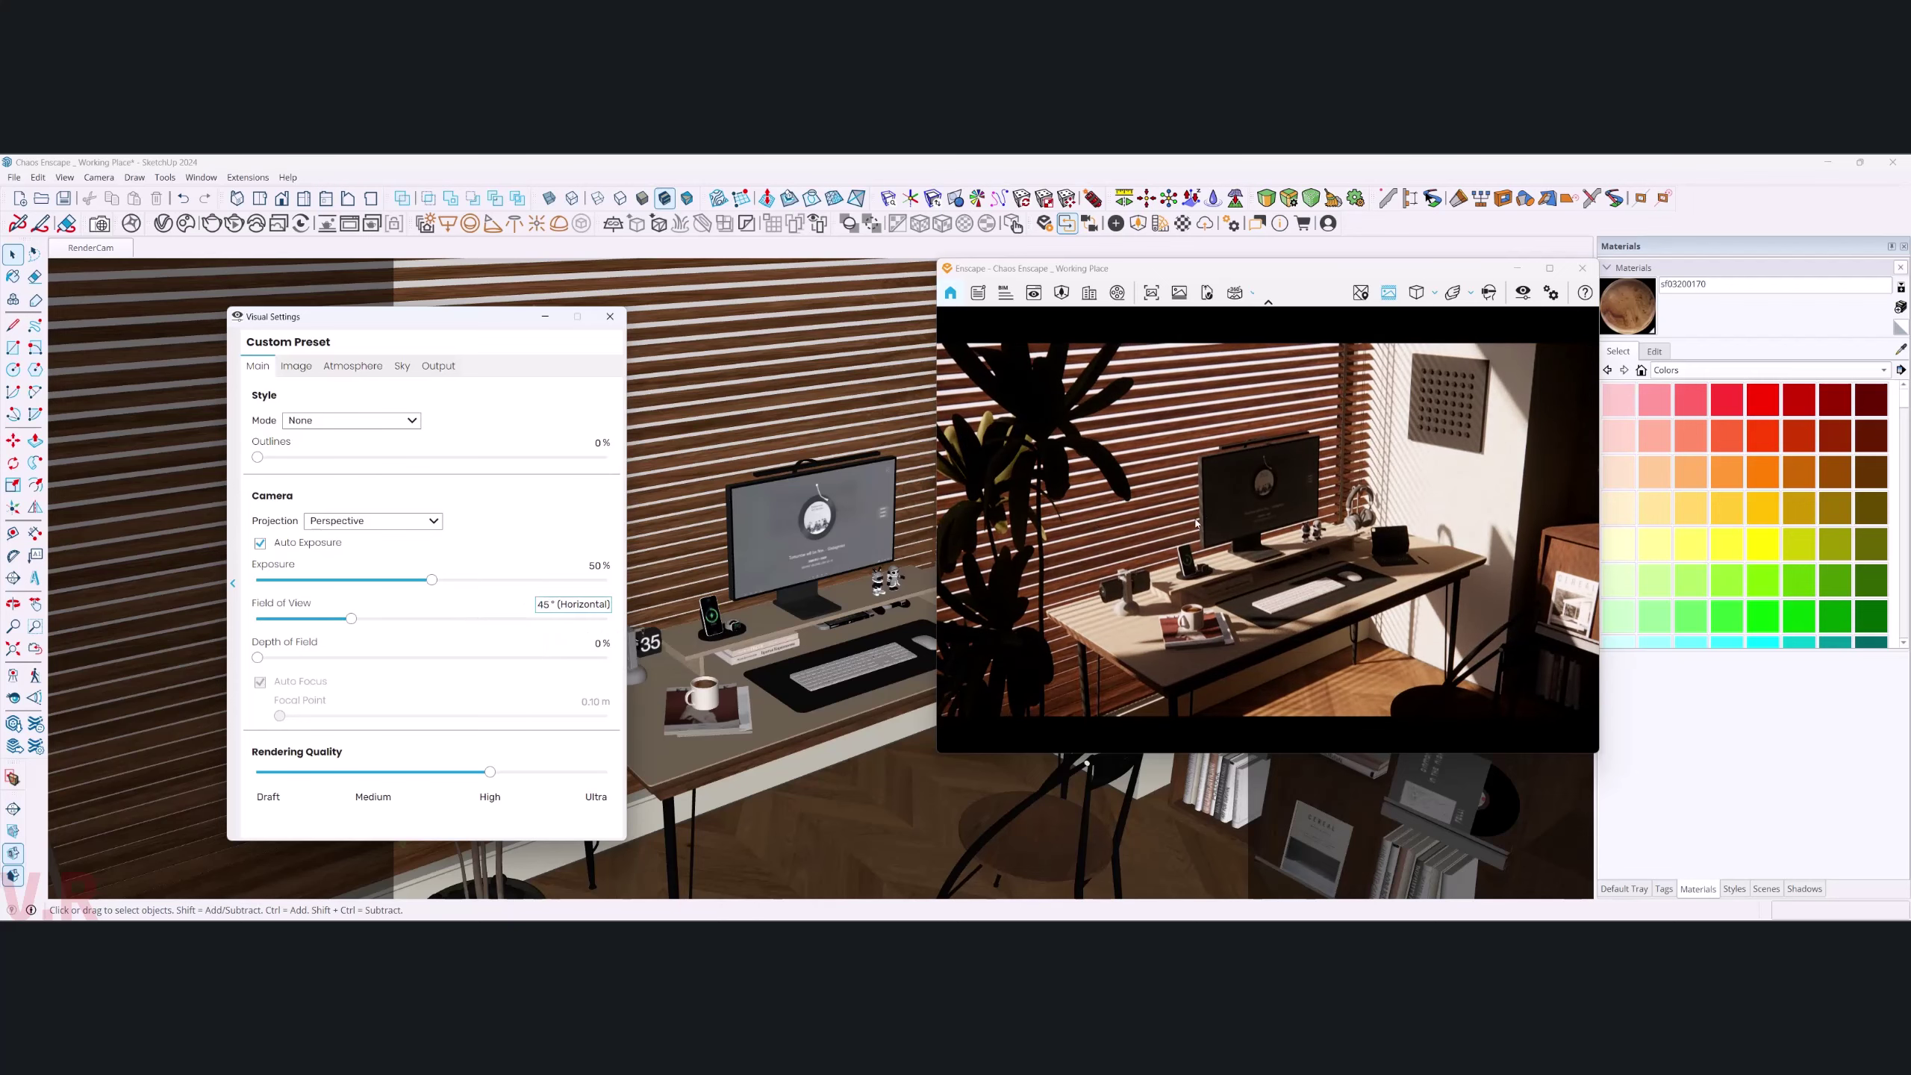
pyautogui.click(719, 507)
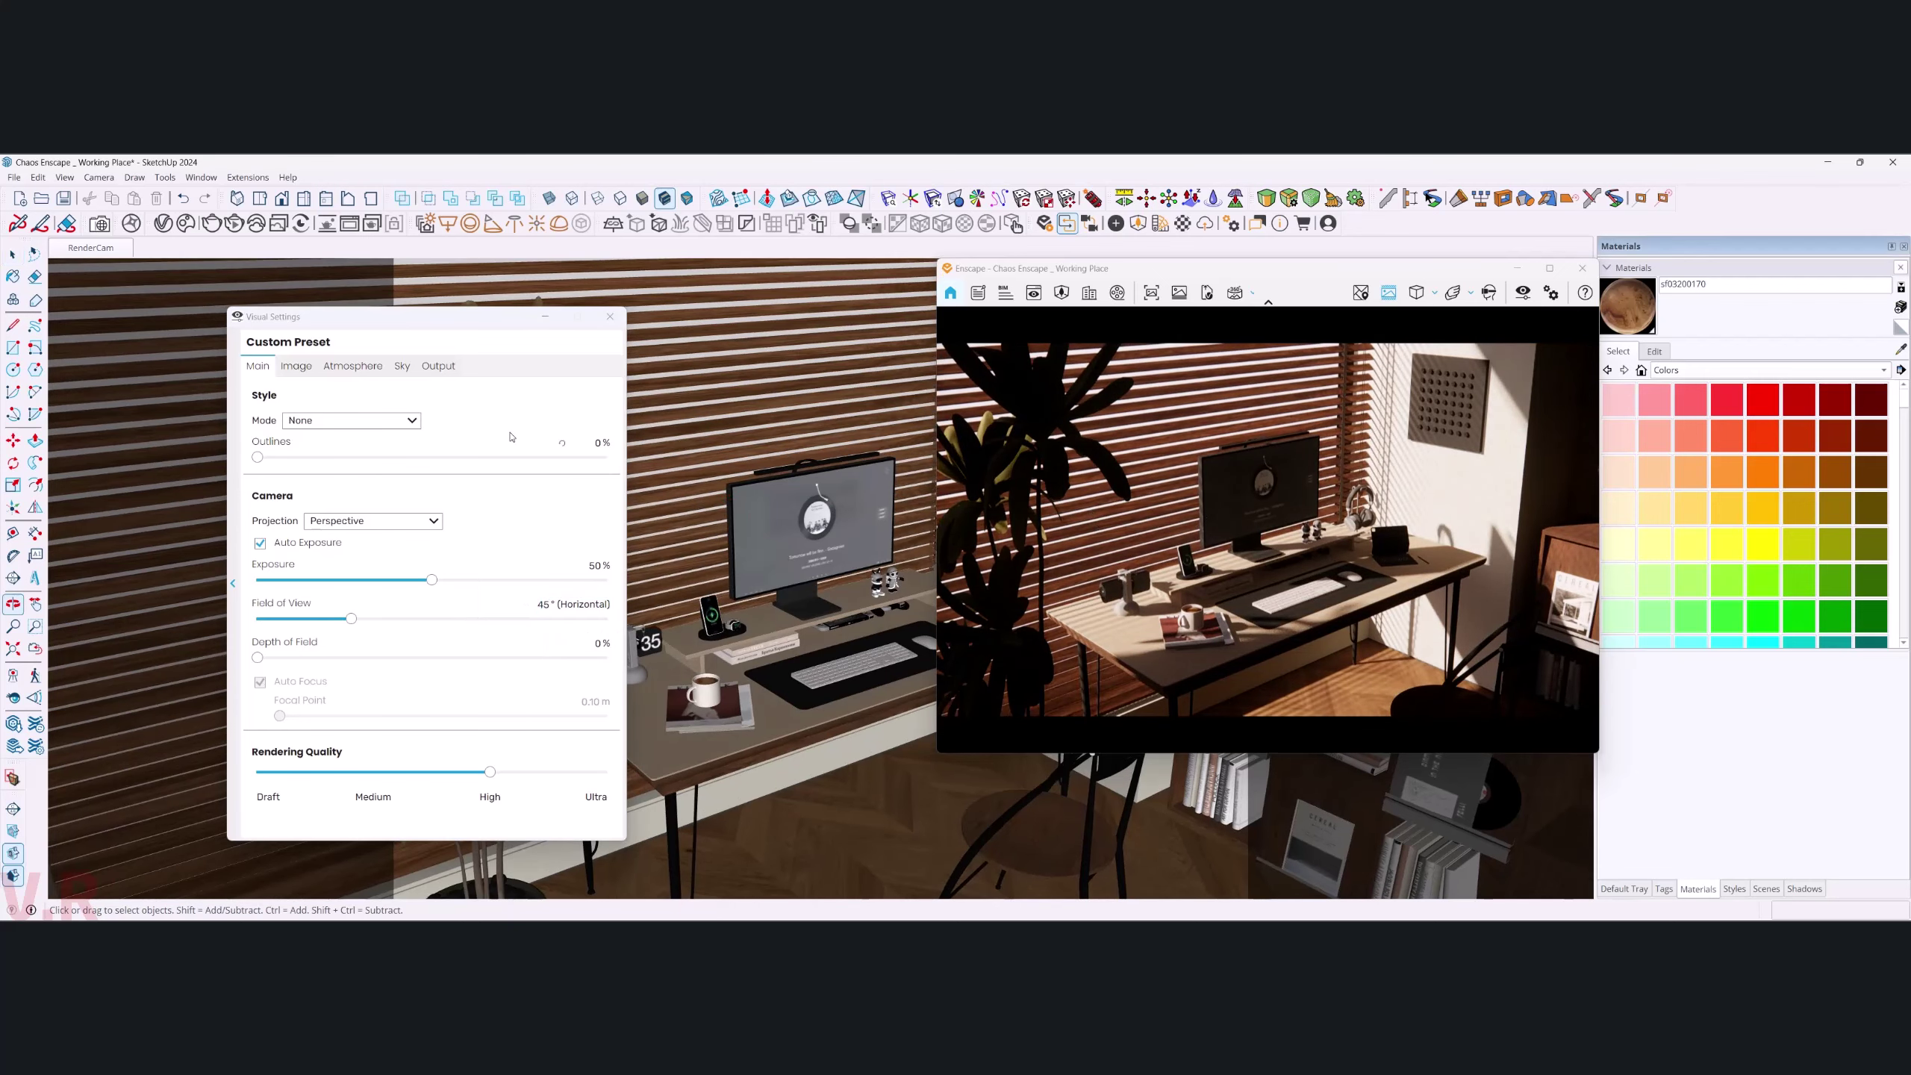
pyautogui.click(261, 543)
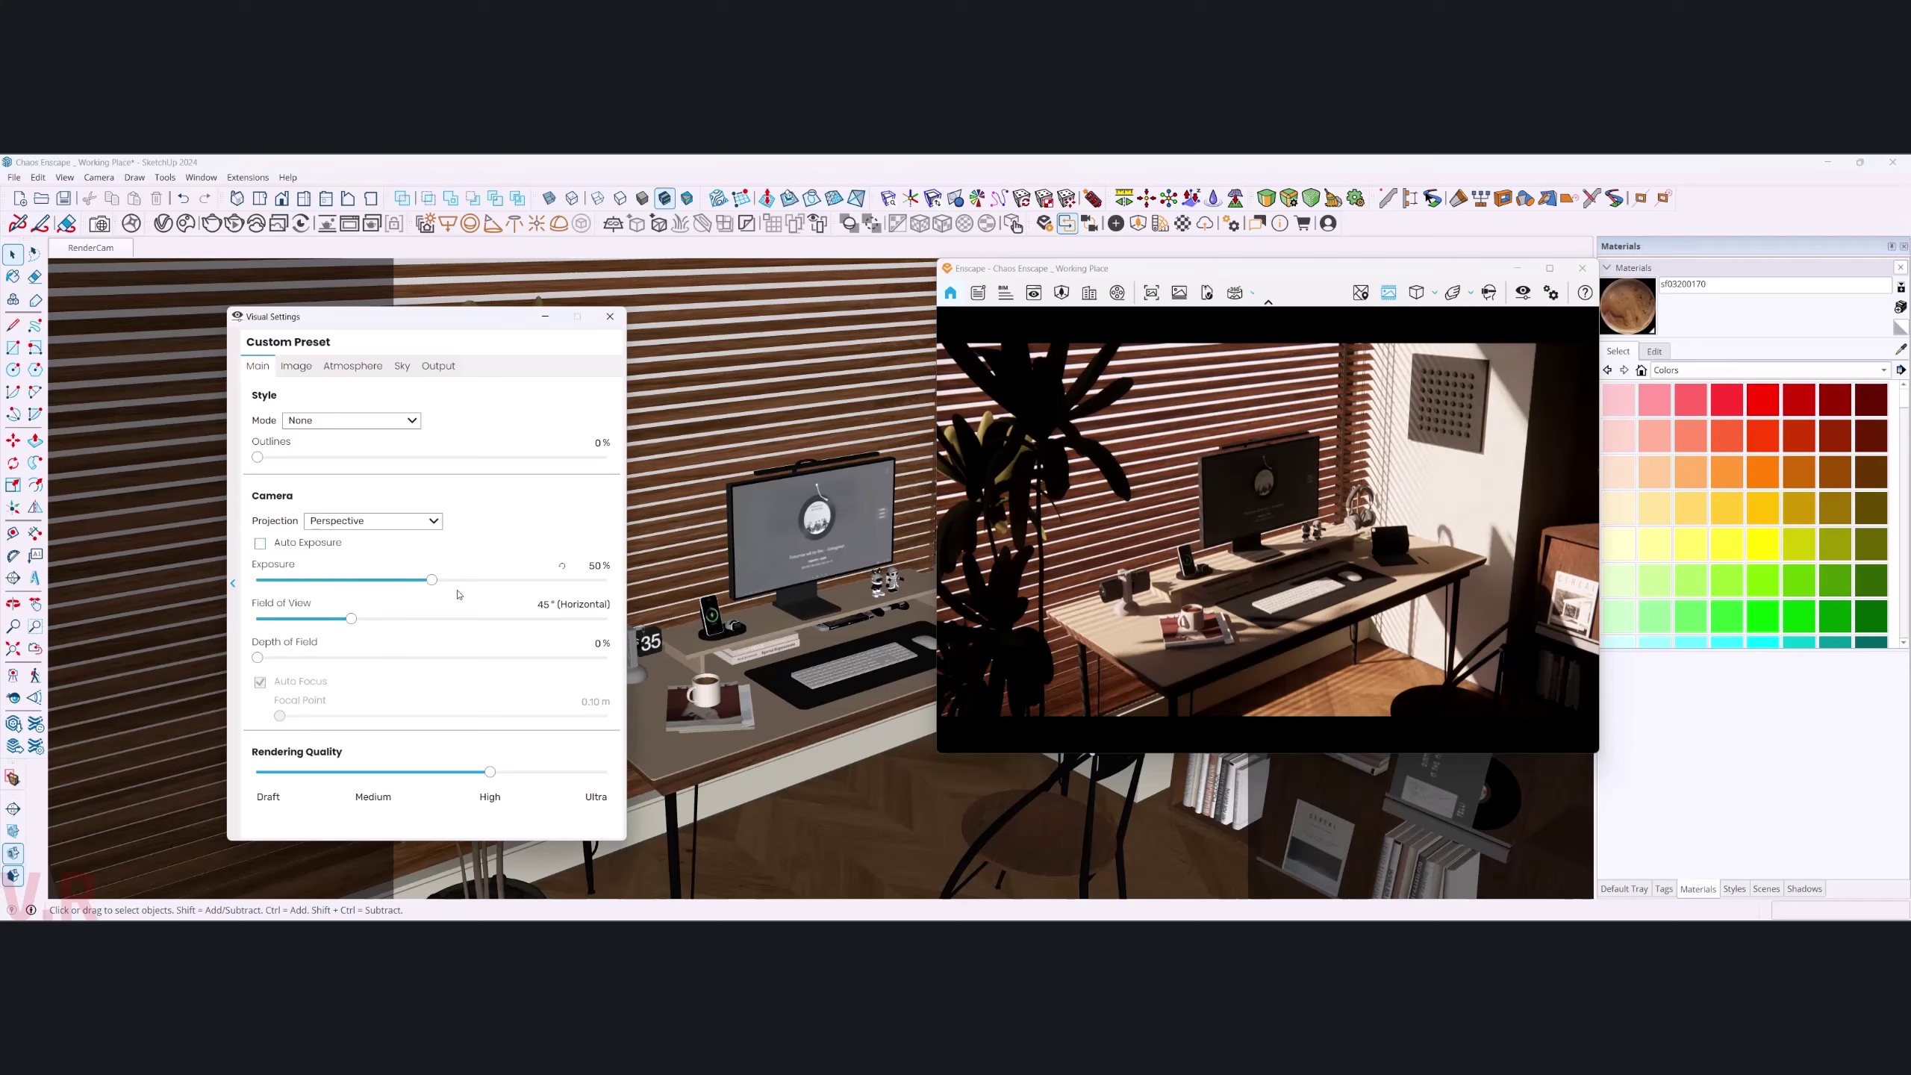
pyautogui.click(445, 580)
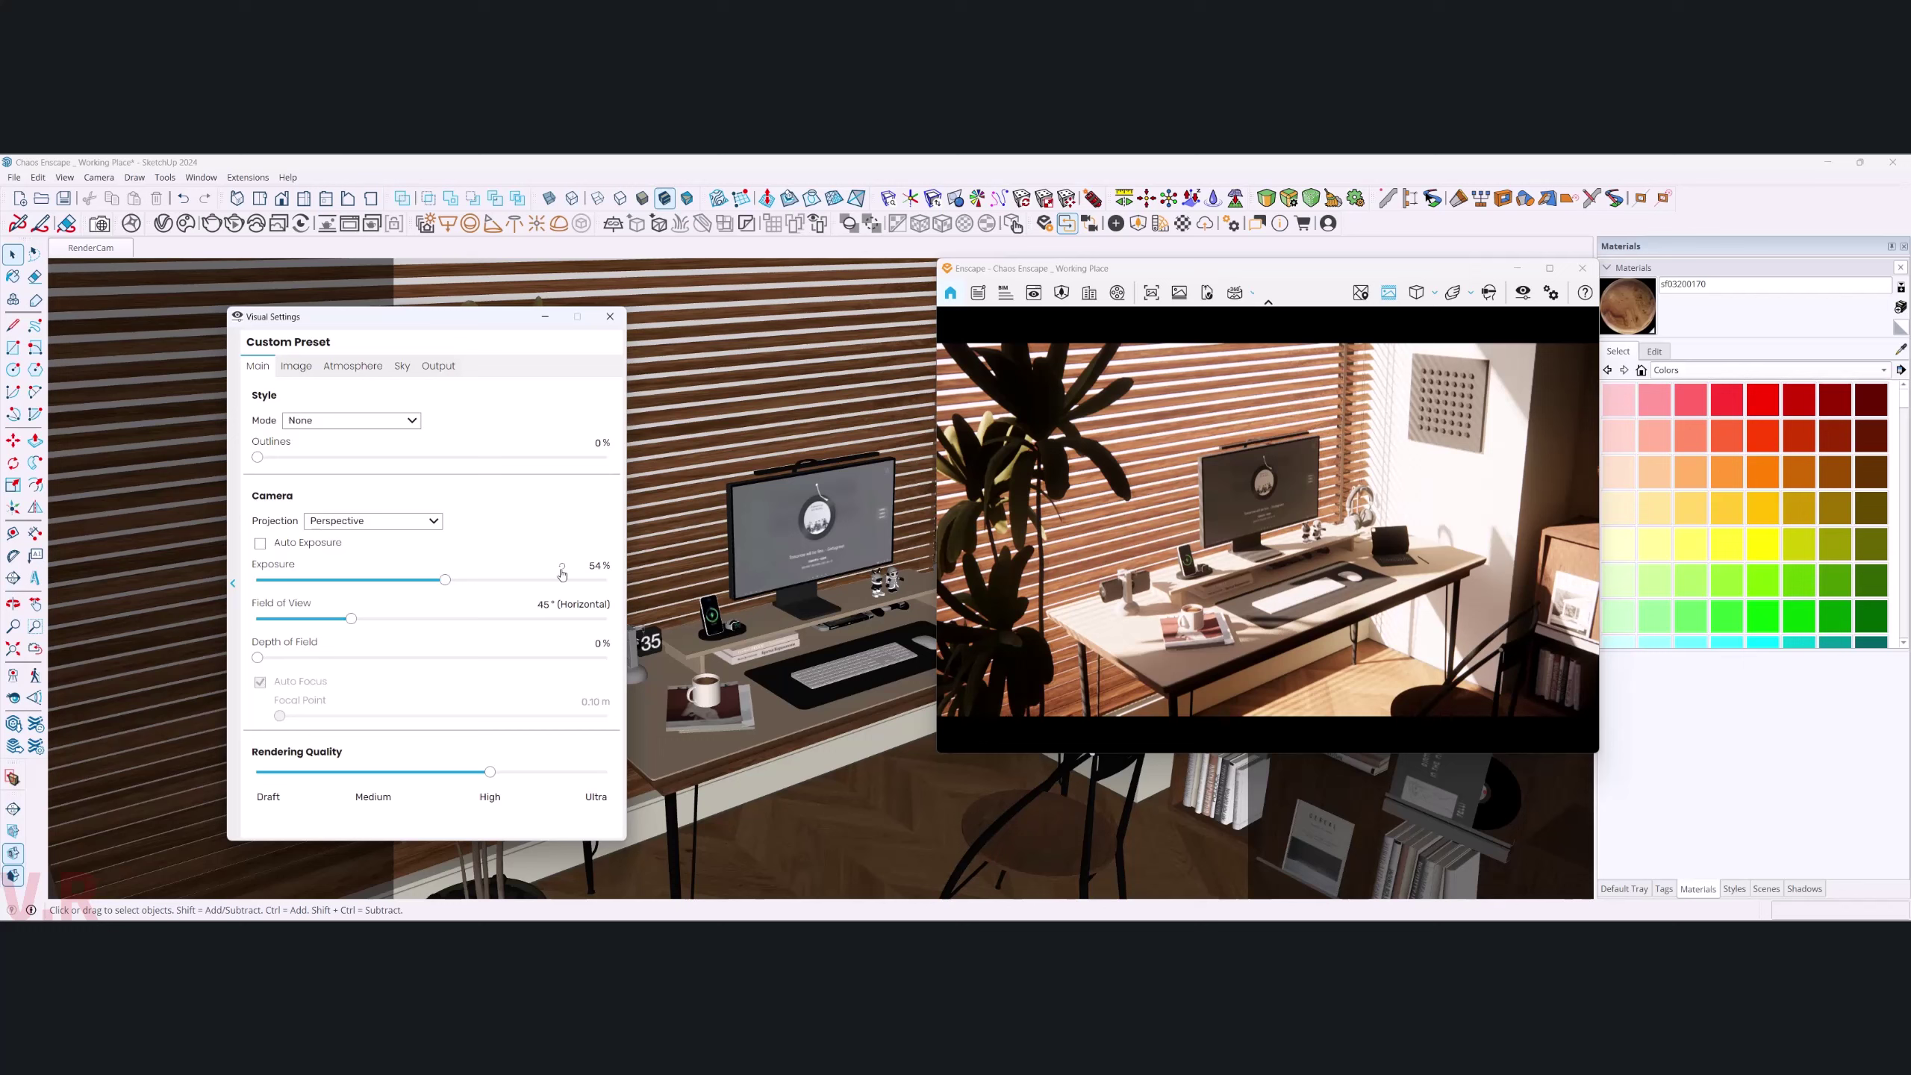
pyautogui.click(562, 567)
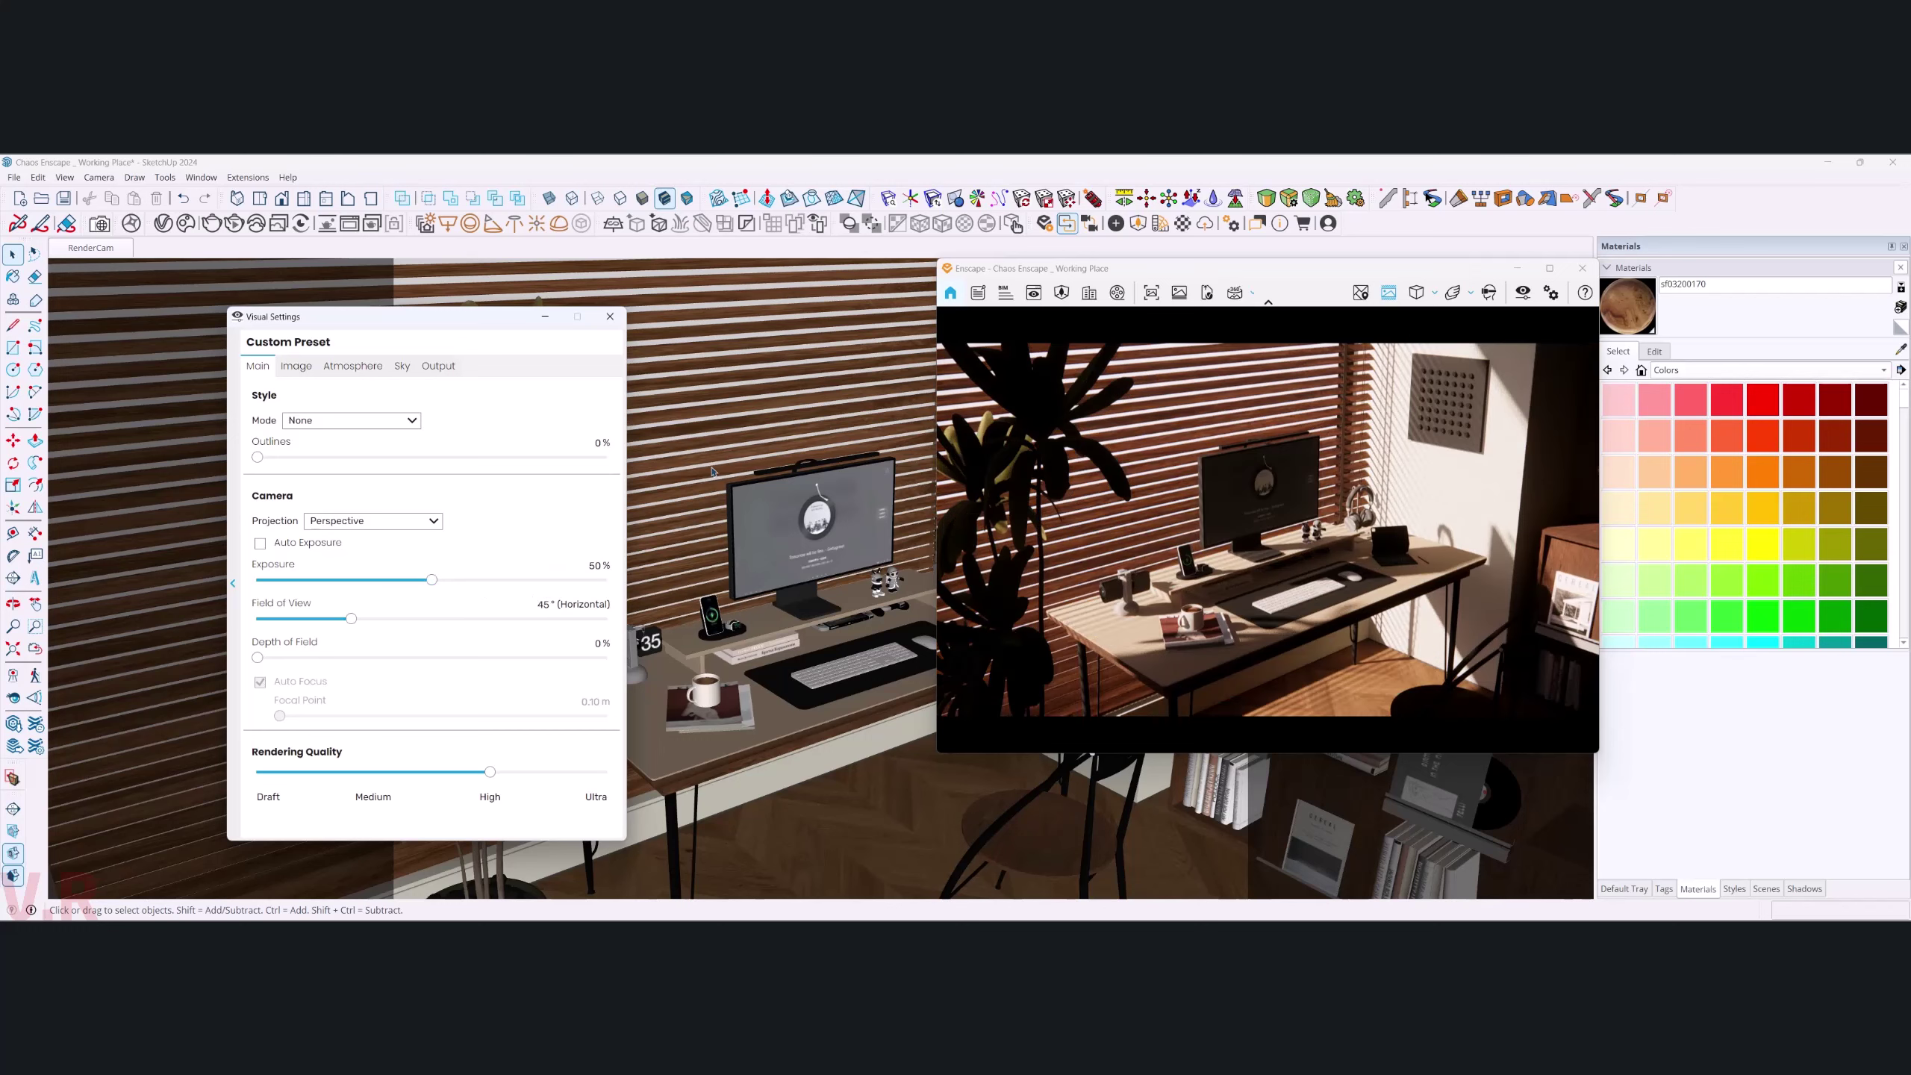
# - Set the Sky horizon source to Skybox using citrus_orchard_road_4k.hdr from the Desktop
pyautogui.click(410, 372)
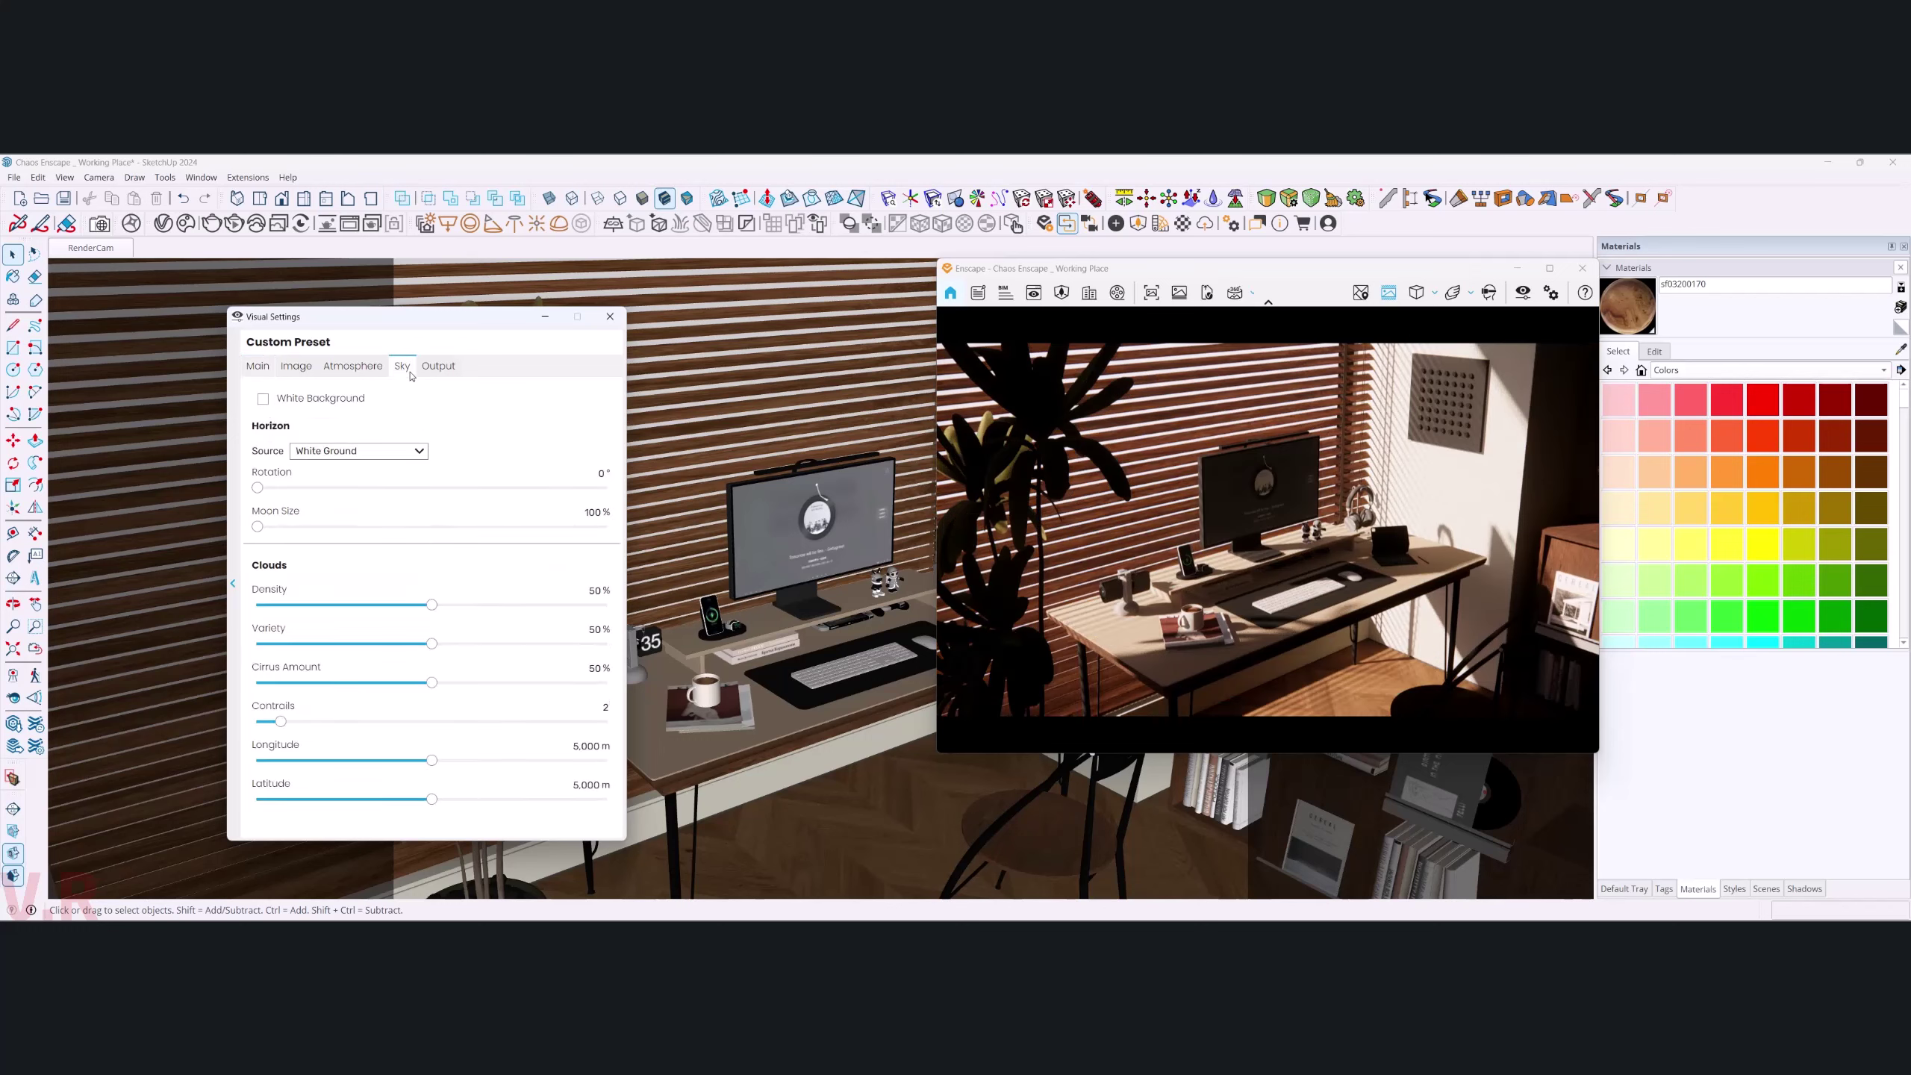
pyautogui.click(297, 366)
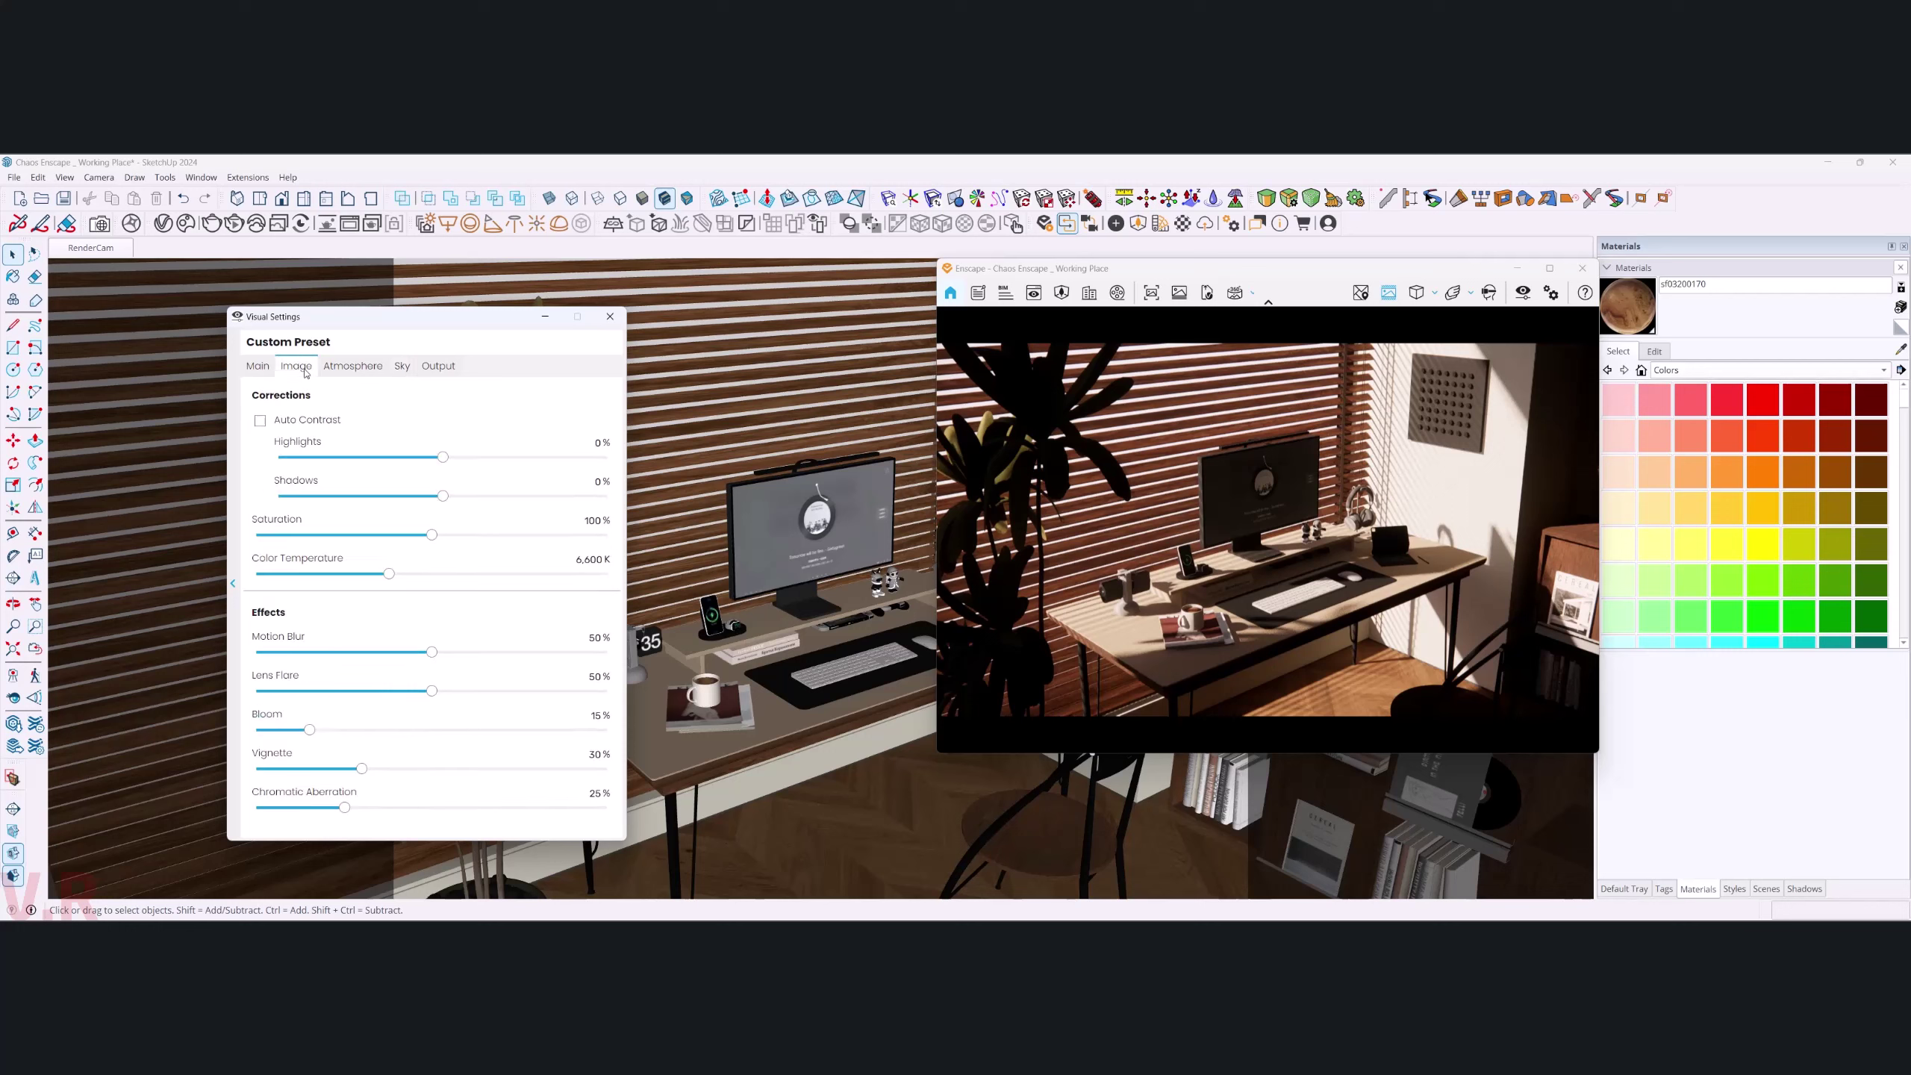
pyautogui.click(350, 367)
pyautogui.click(438, 367)
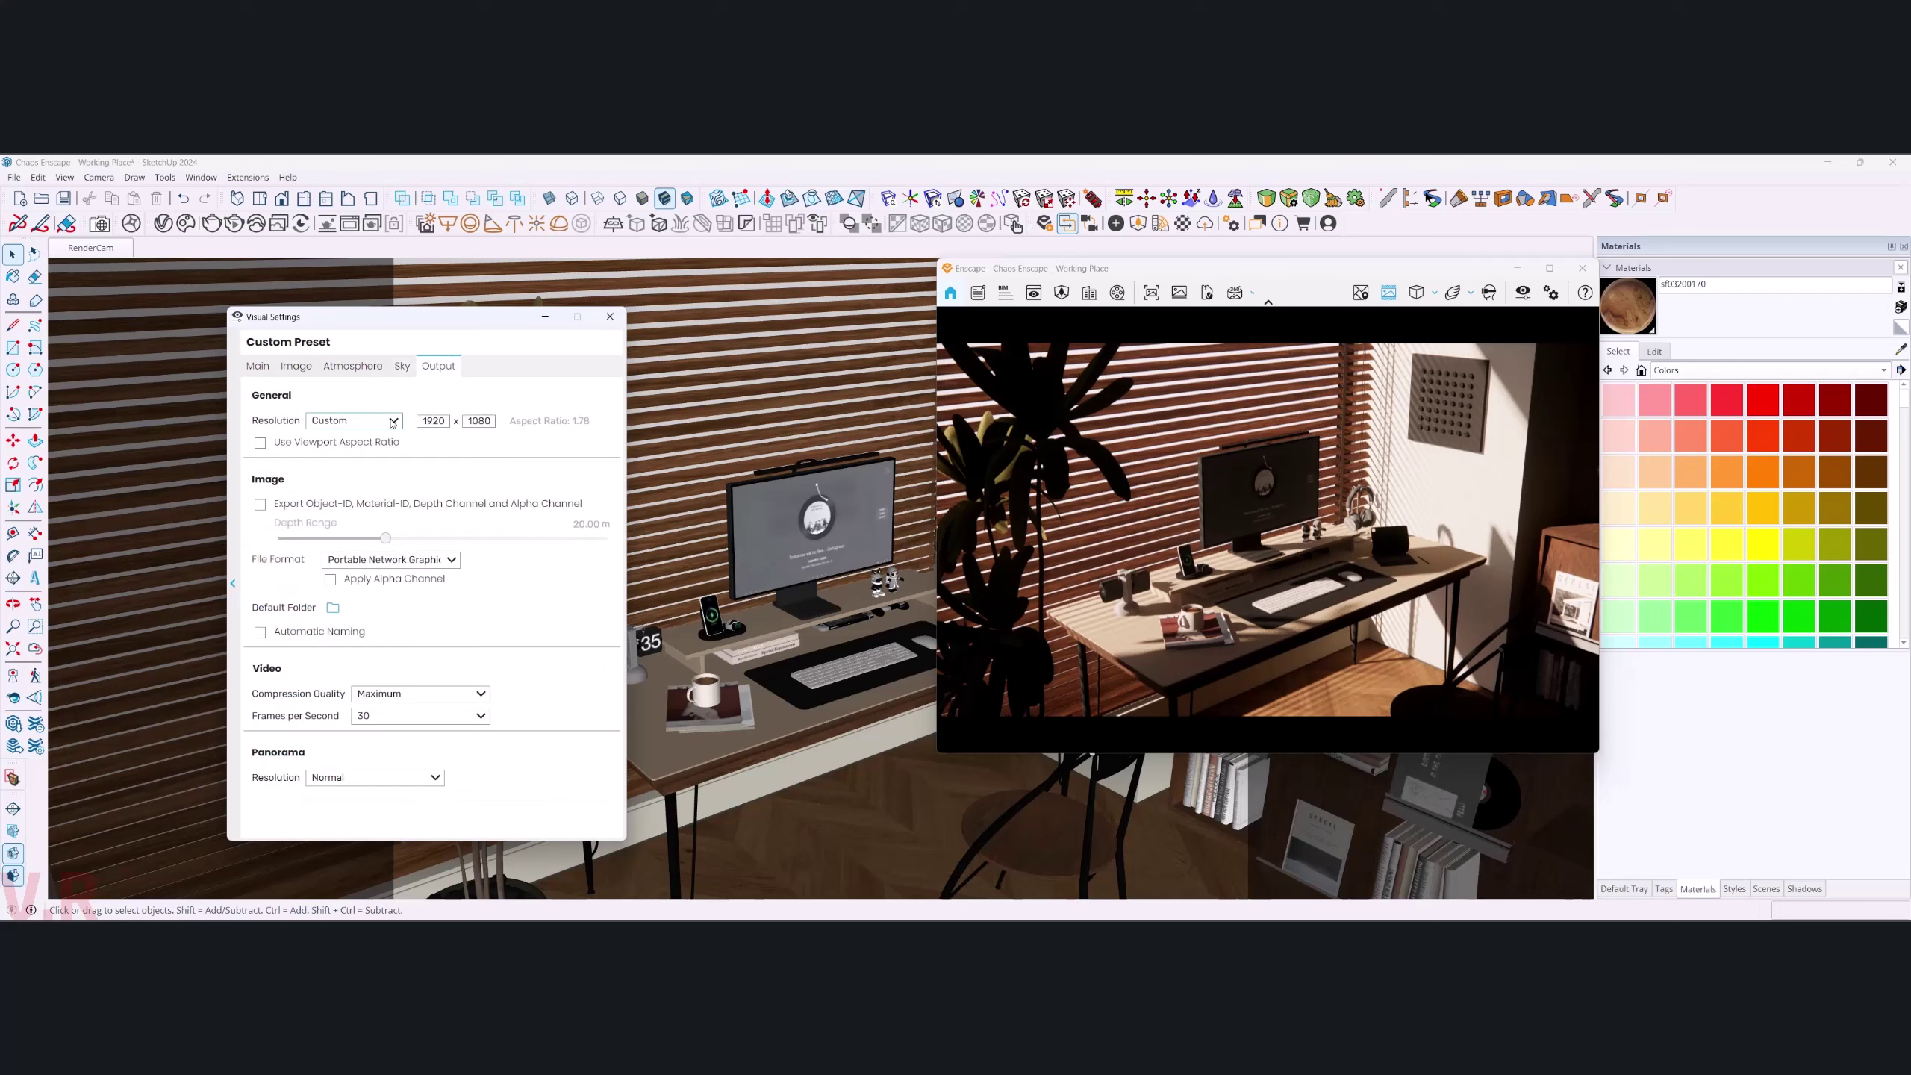
pyautogui.click(402, 367)
pyautogui.click(370, 451)
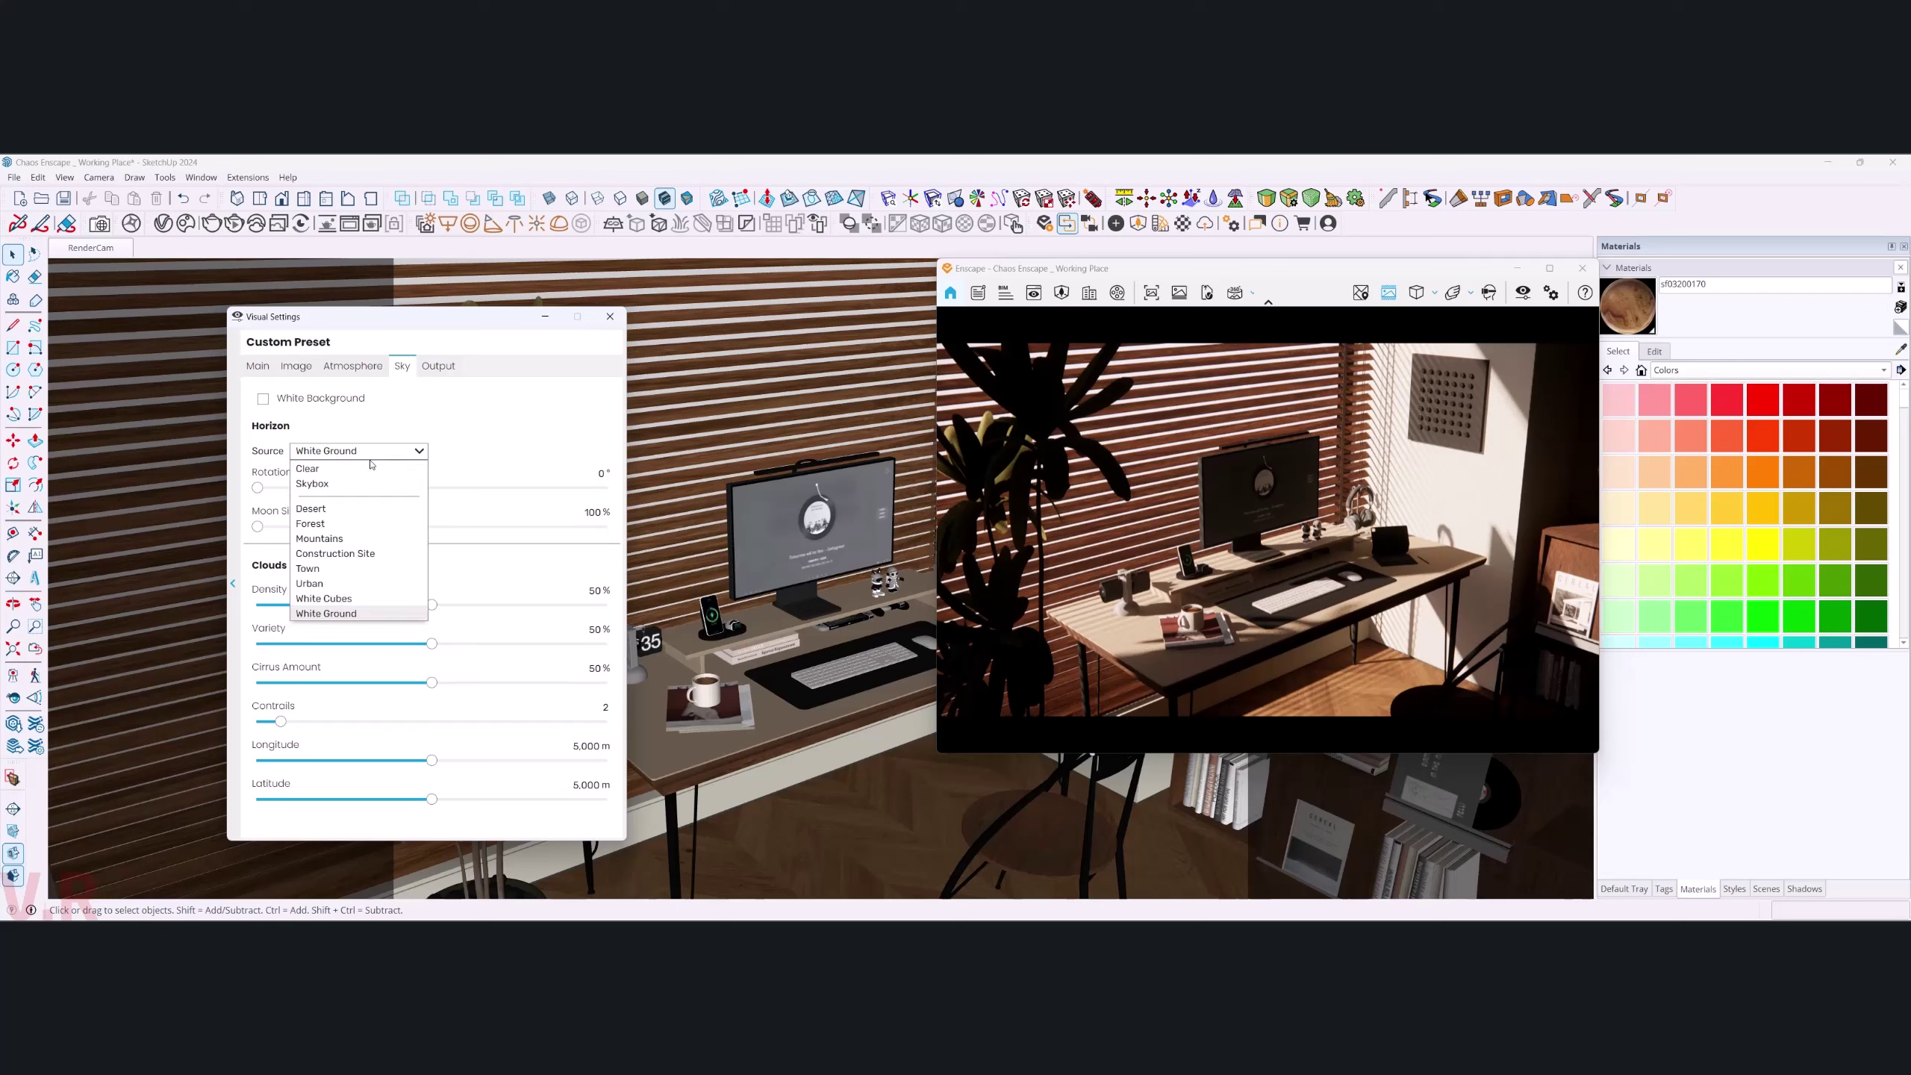
pyautogui.click(343, 483)
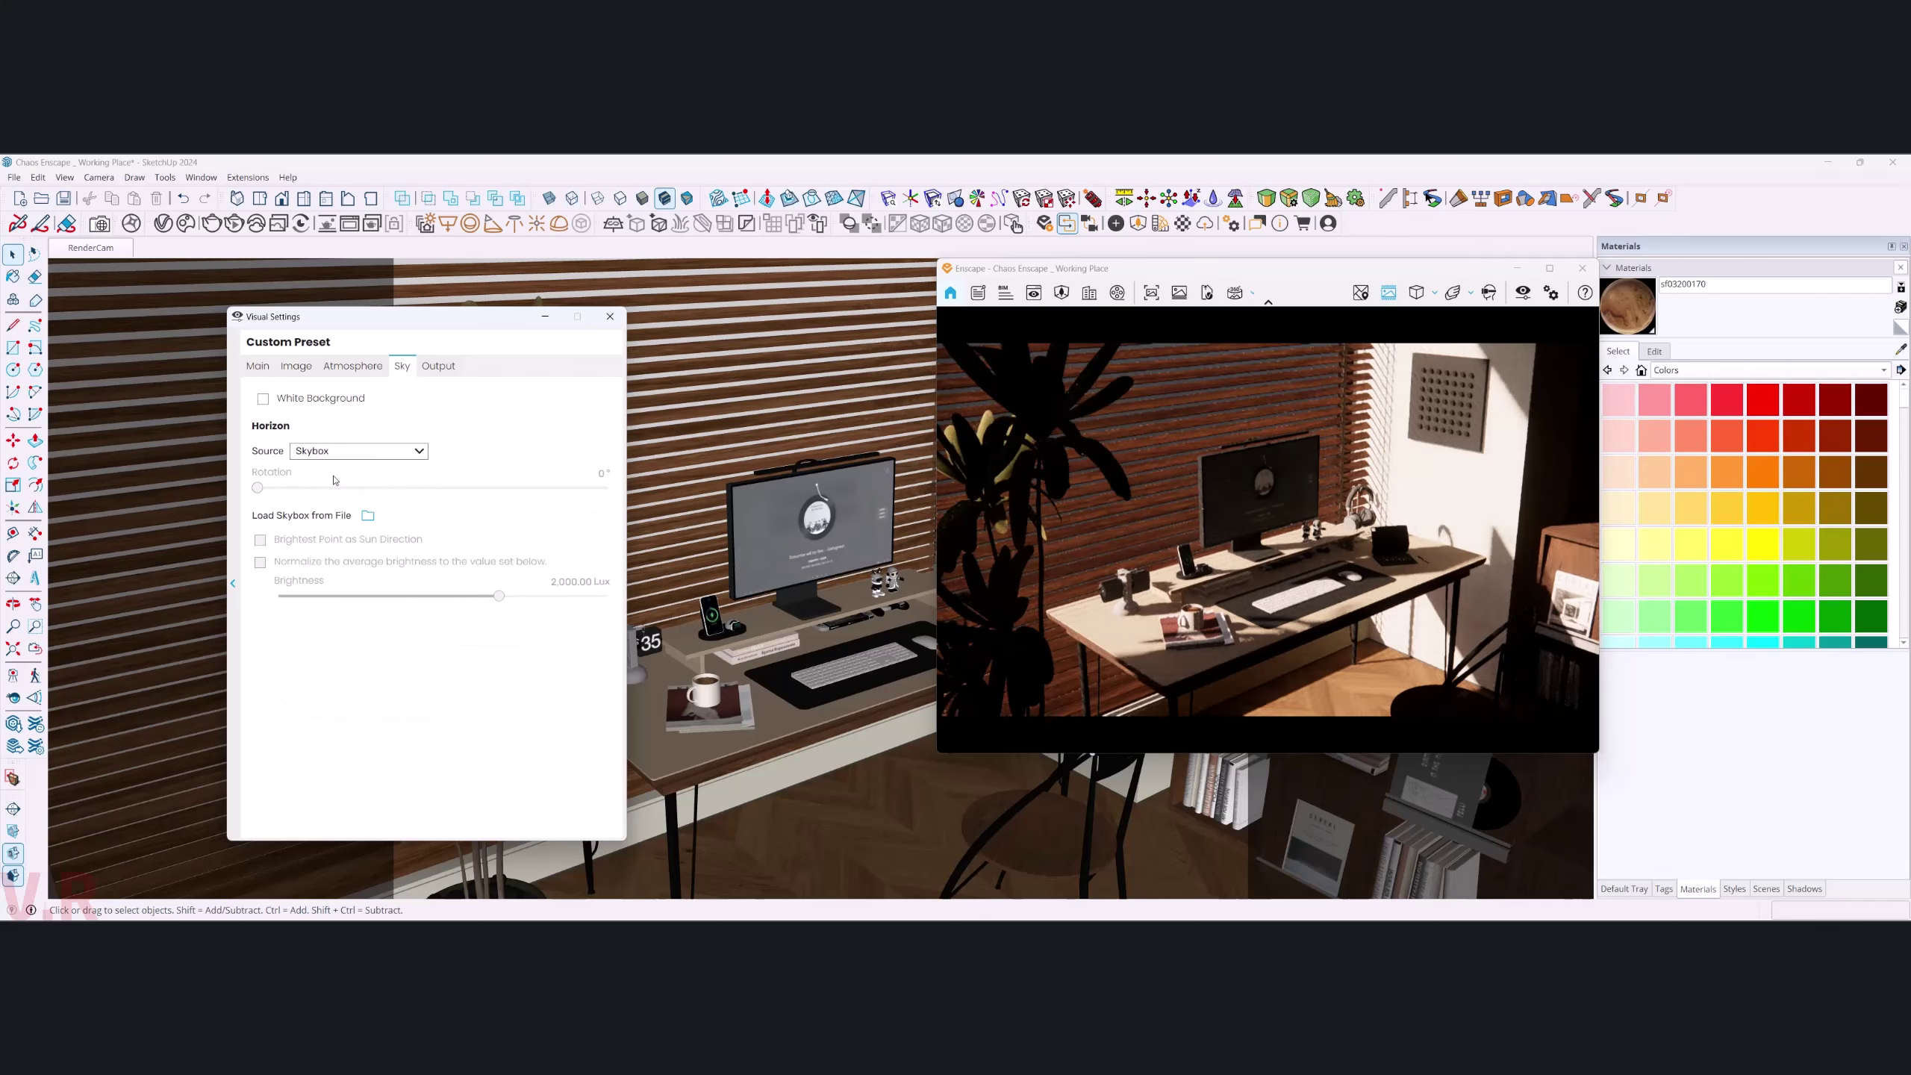
pyautogui.click(368, 516)
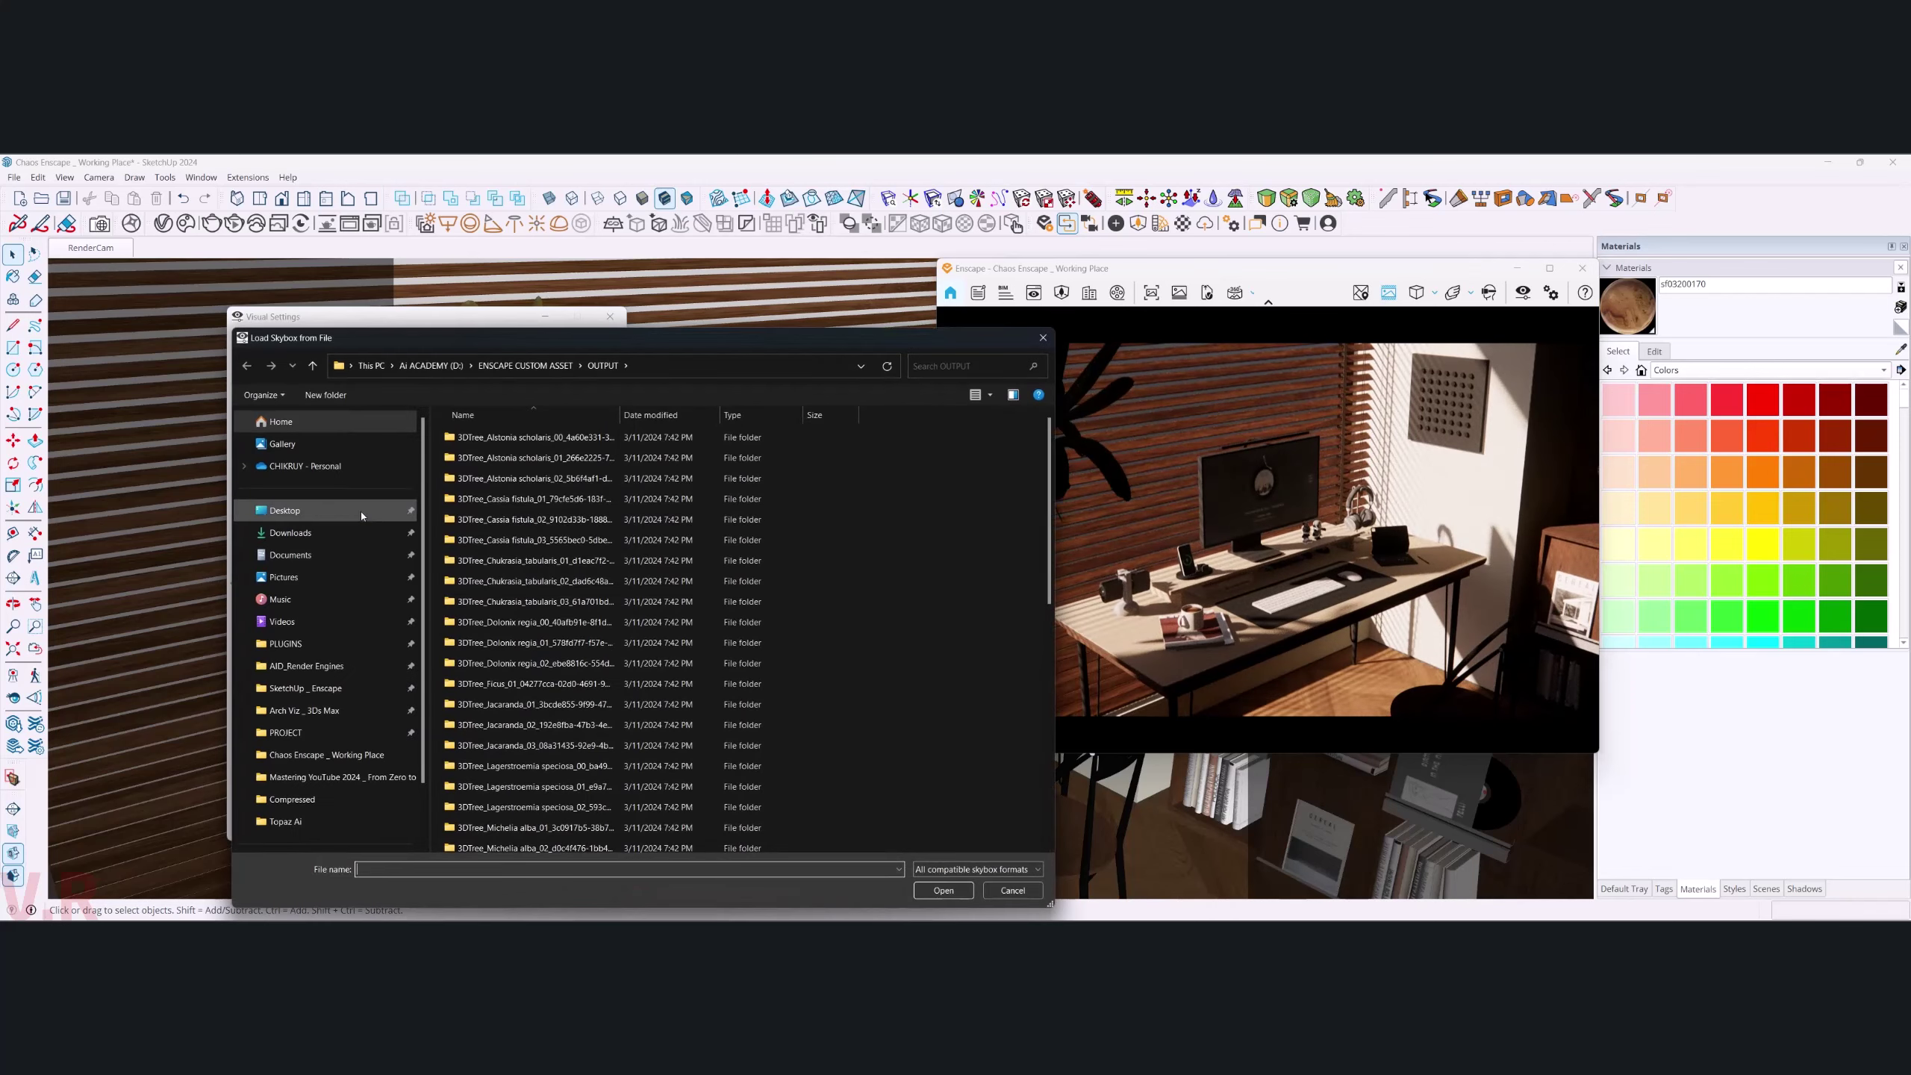
pyautogui.click(310, 516)
pyautogui.doubleClick(631, 557)
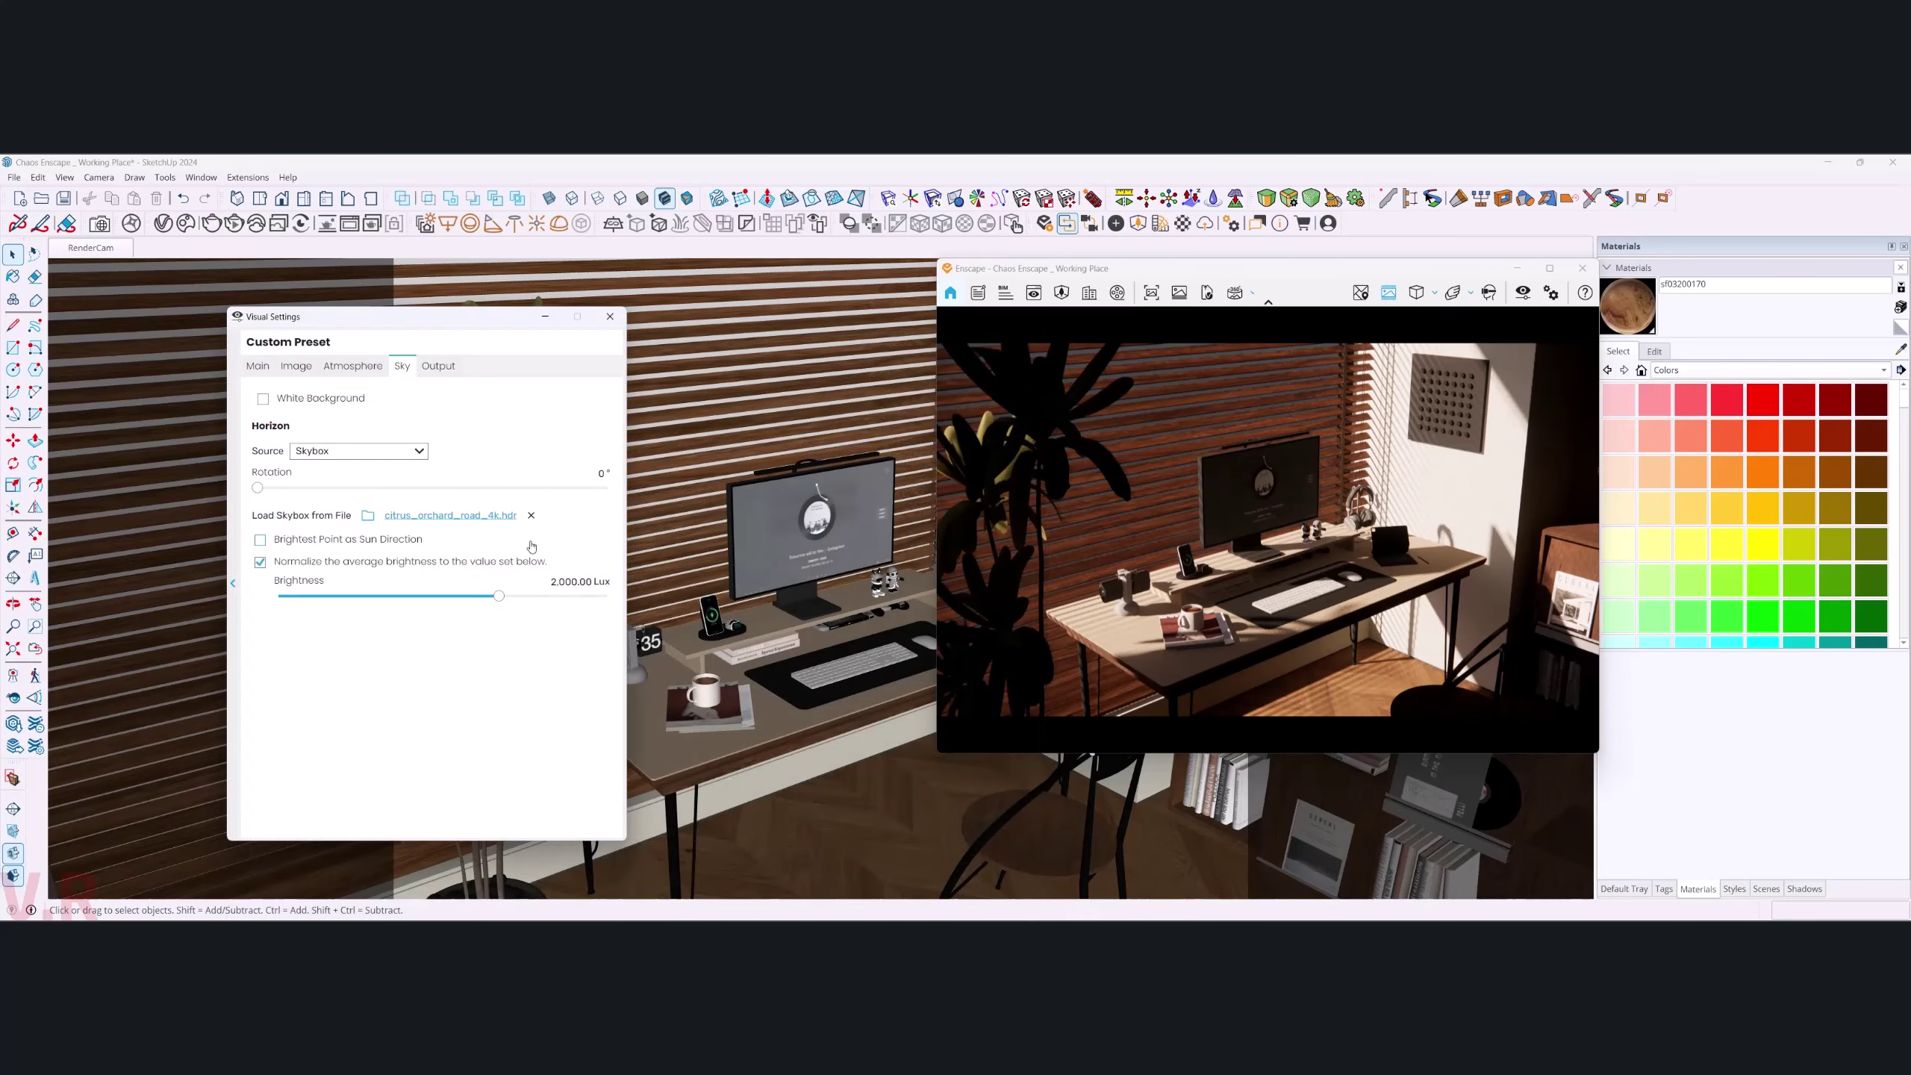
# - Use the skybox's brightest point as sun direction and rotate the skybox to 135°
pyautogui.click(304, 539)
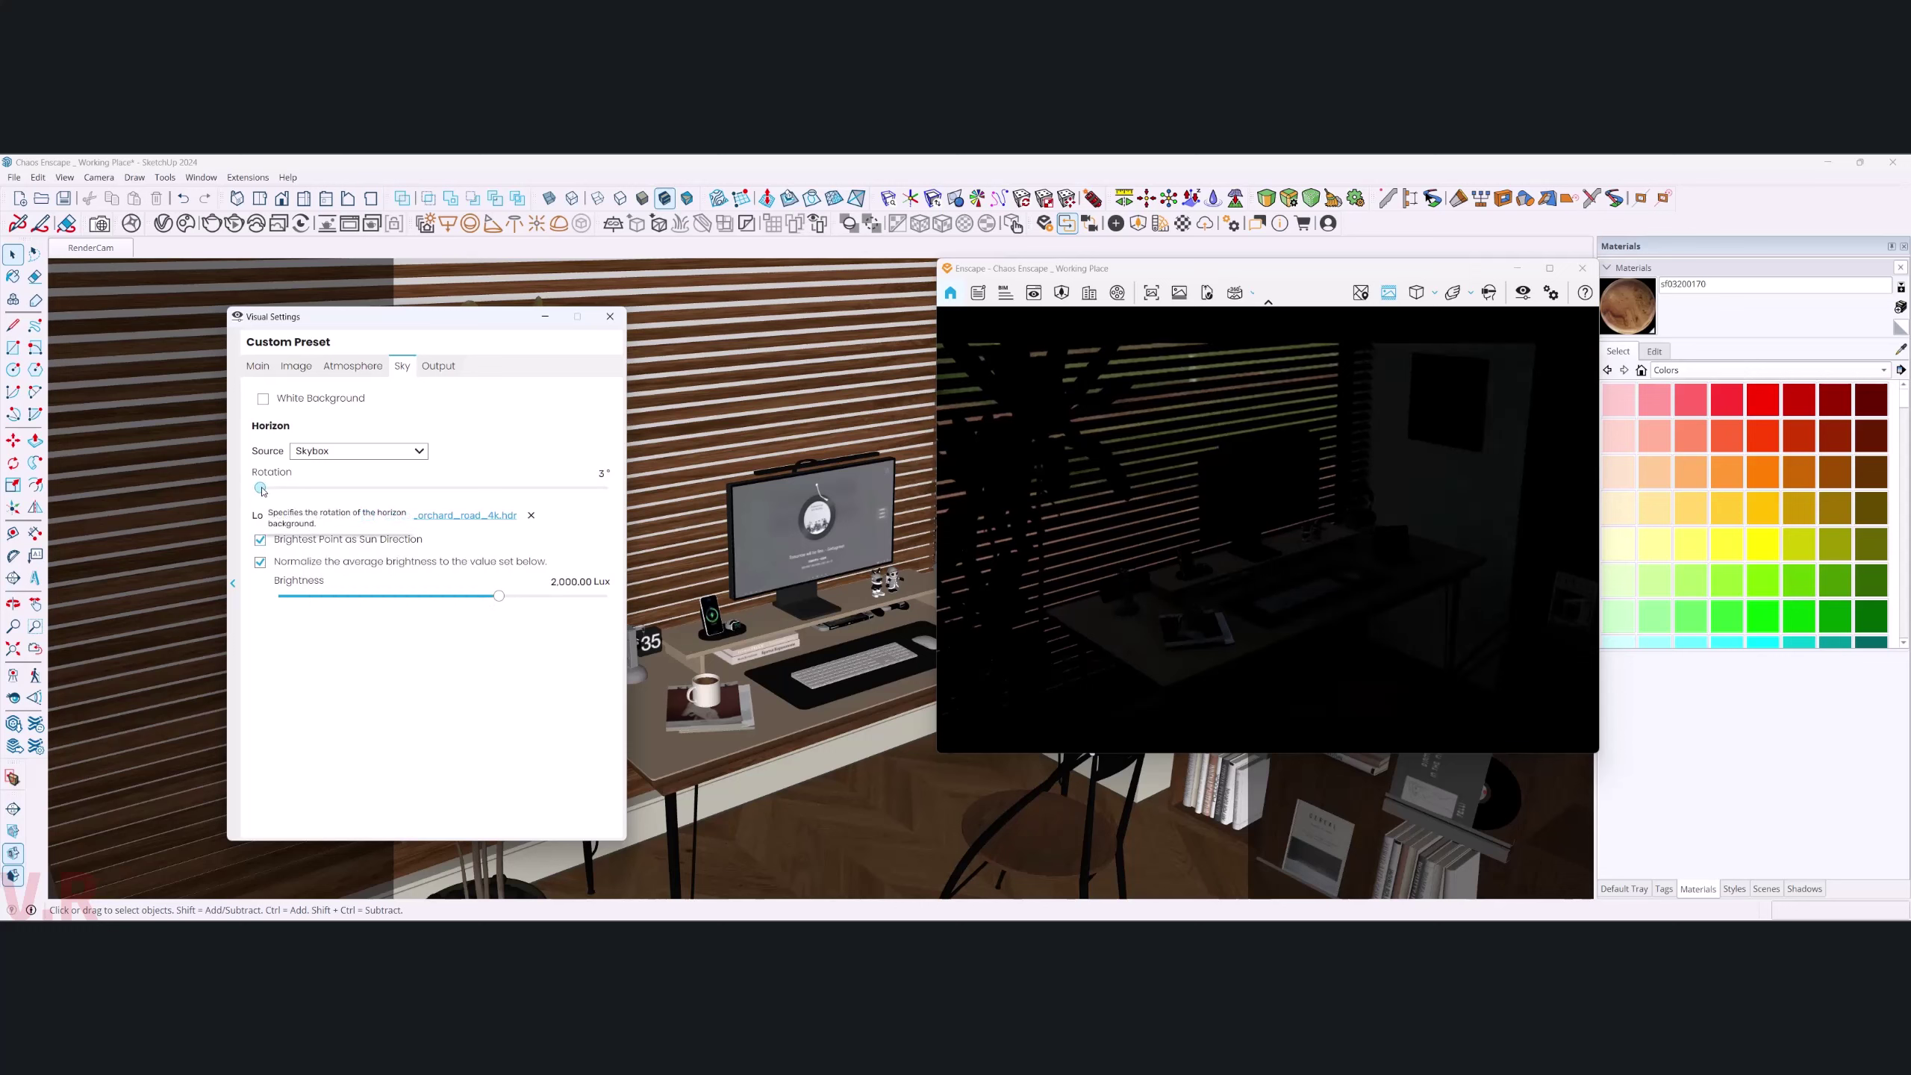
pyautogui.moveTo(258, 487); pyautogui.dragTo(392, 488)
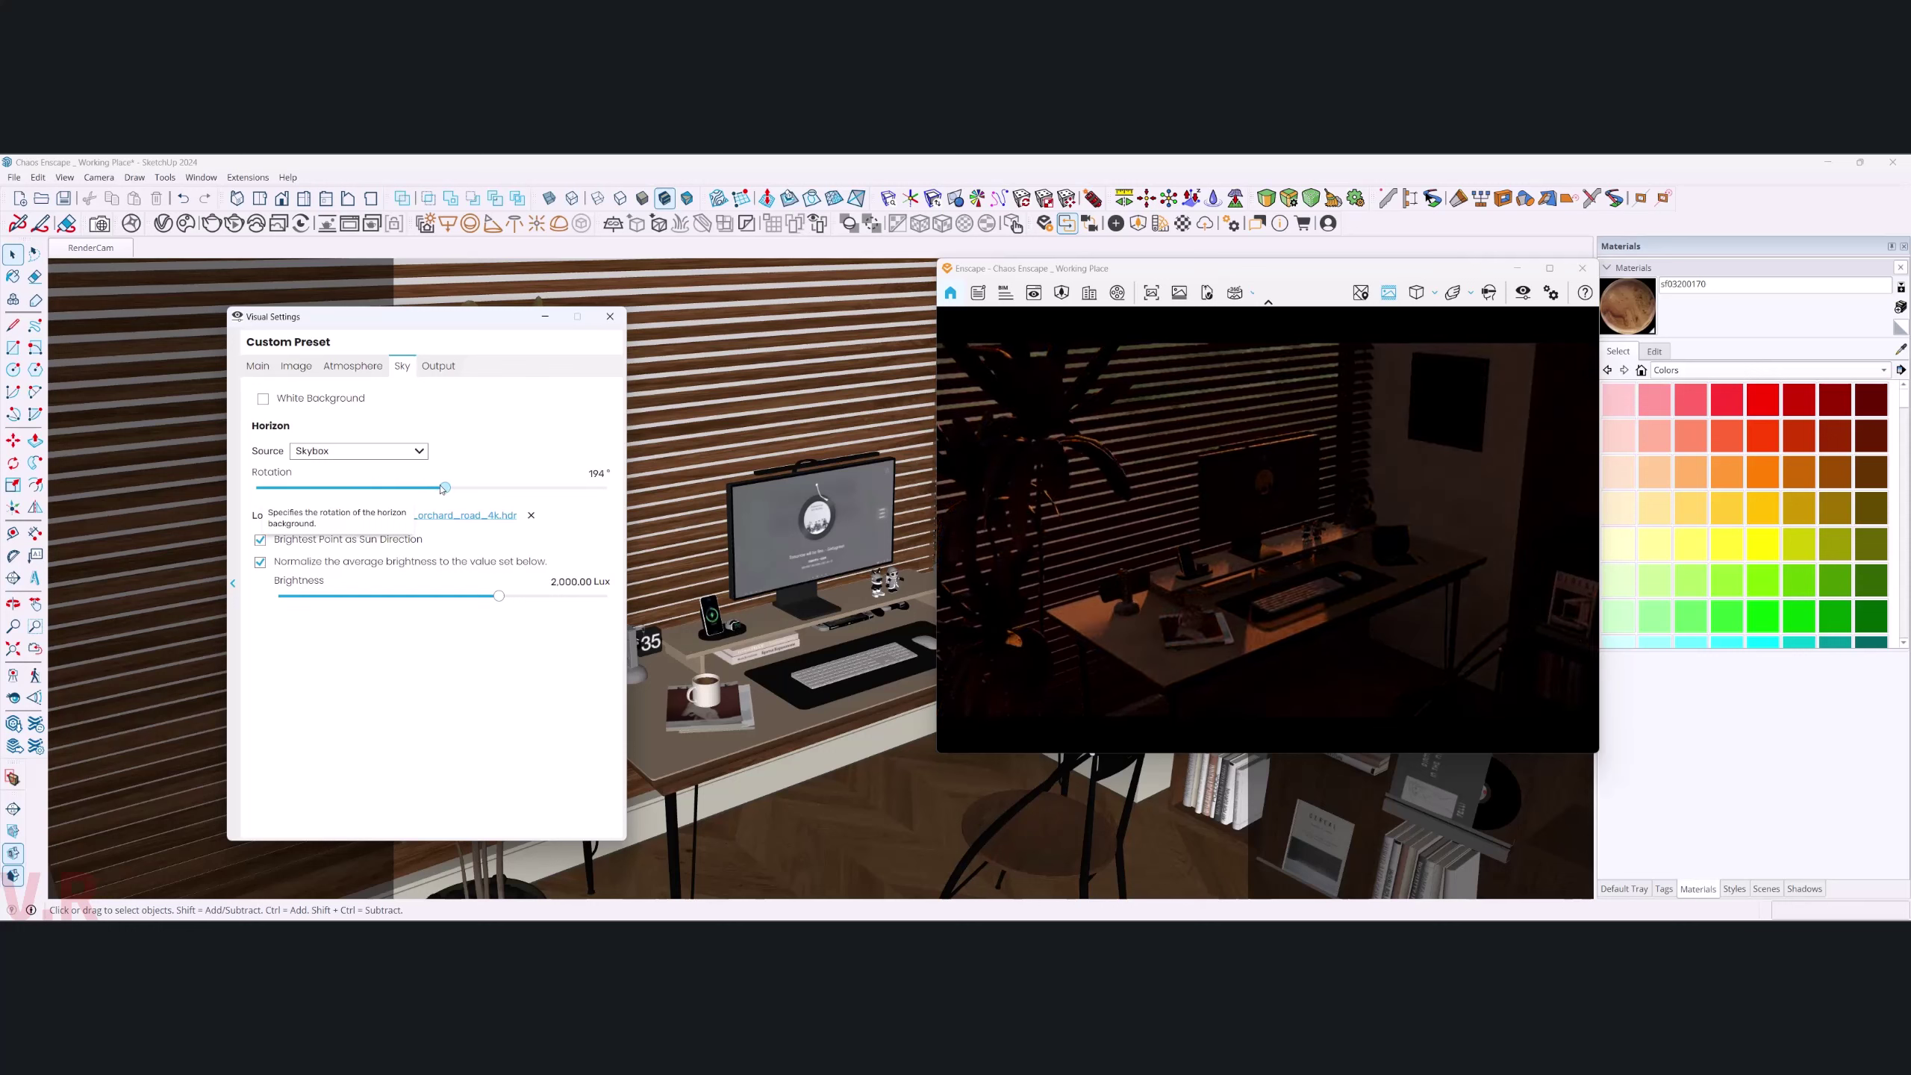
pyautogui.moveTo(392, 488); pyautogui.dragTo(395, 488)
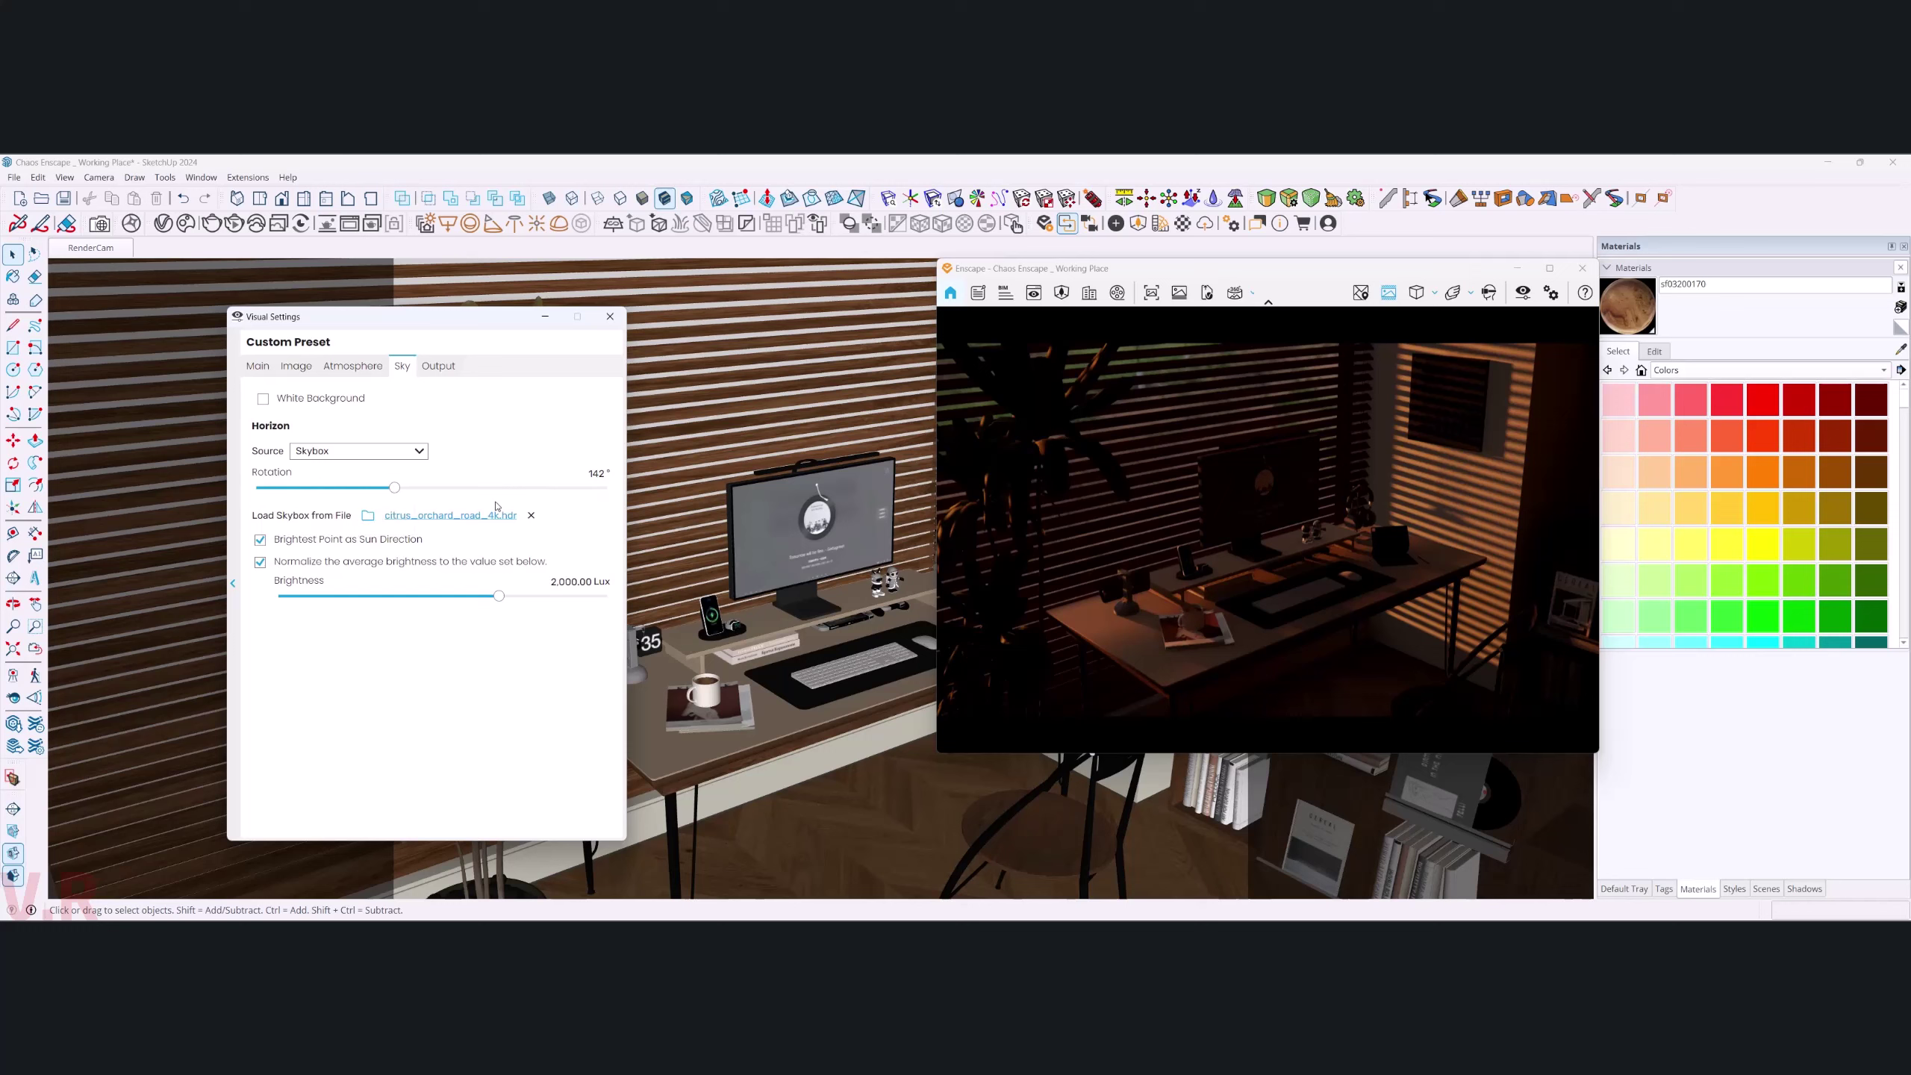
pyautogui.moveTo(394, 488); pyautogui.dragTo(388, 488)
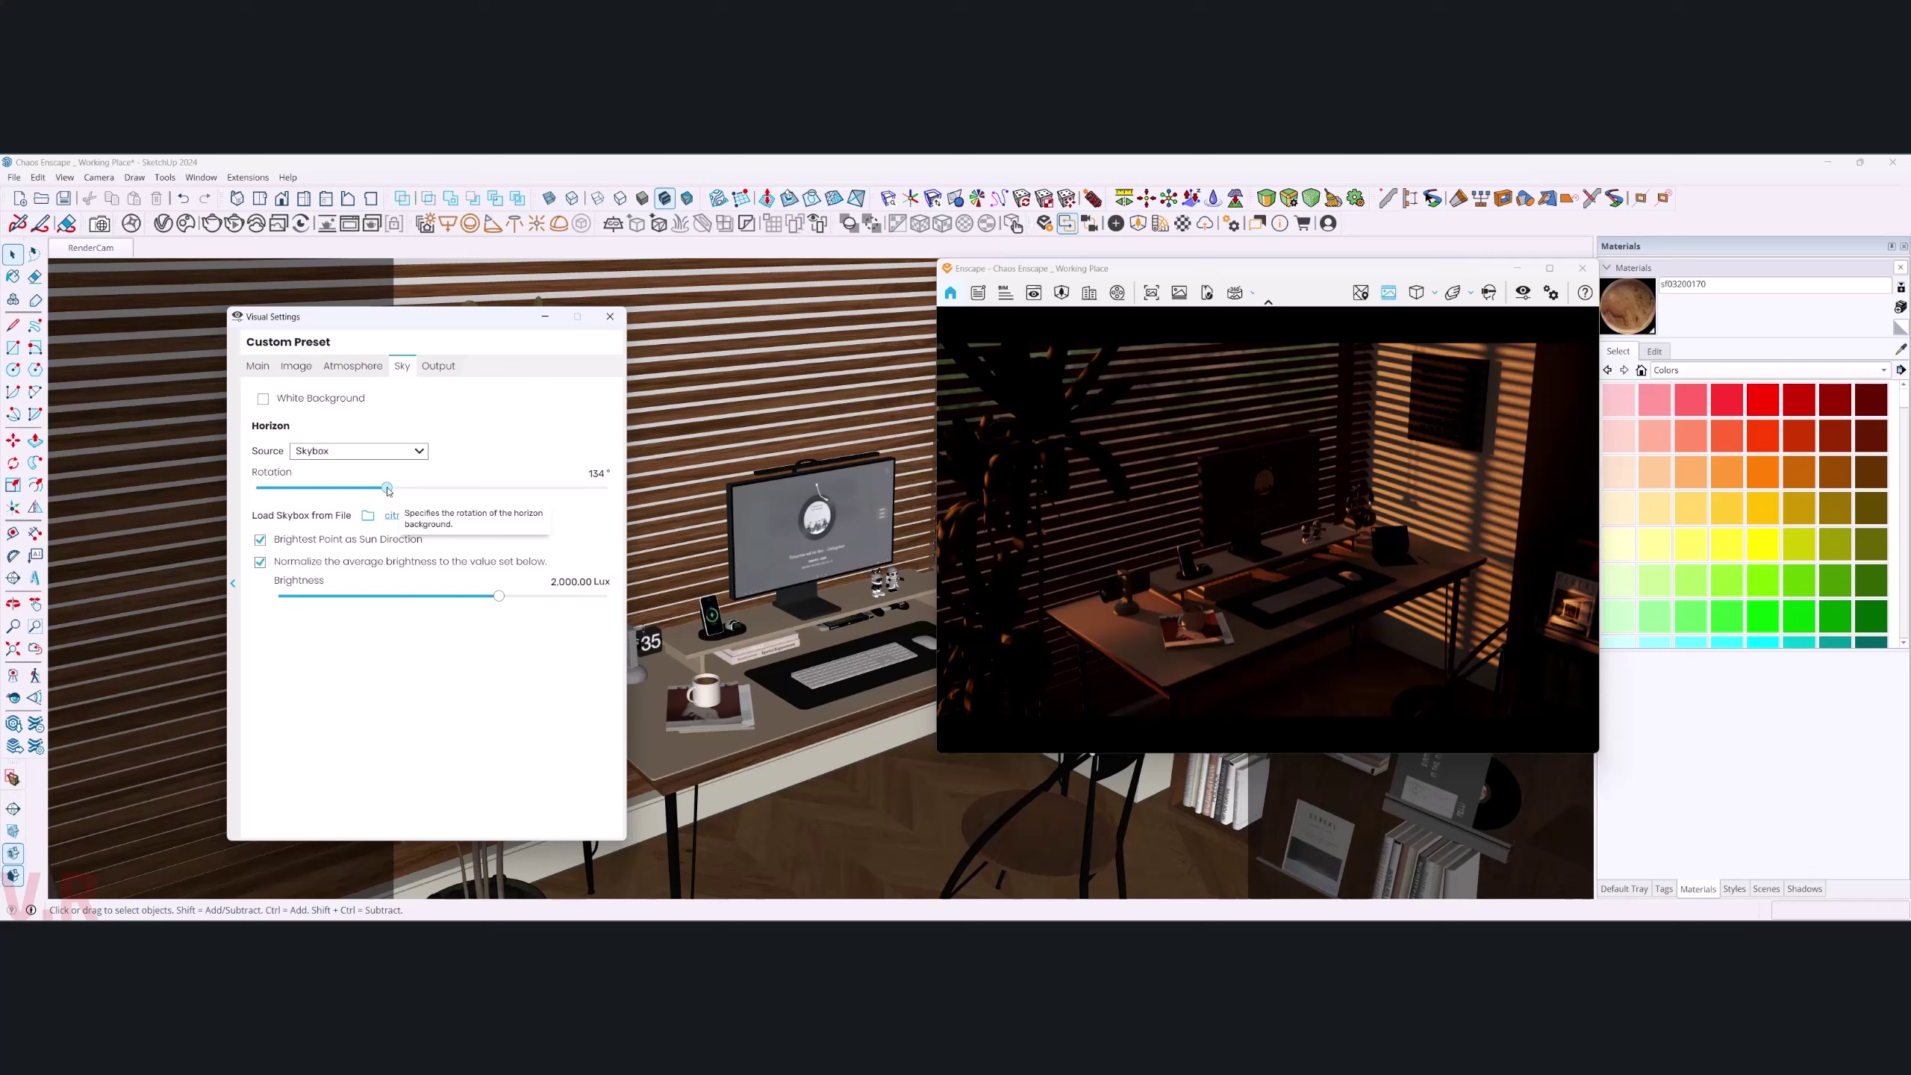
pyautogui.doubleClick(592, 472)
pyautogui.click(608, 472)
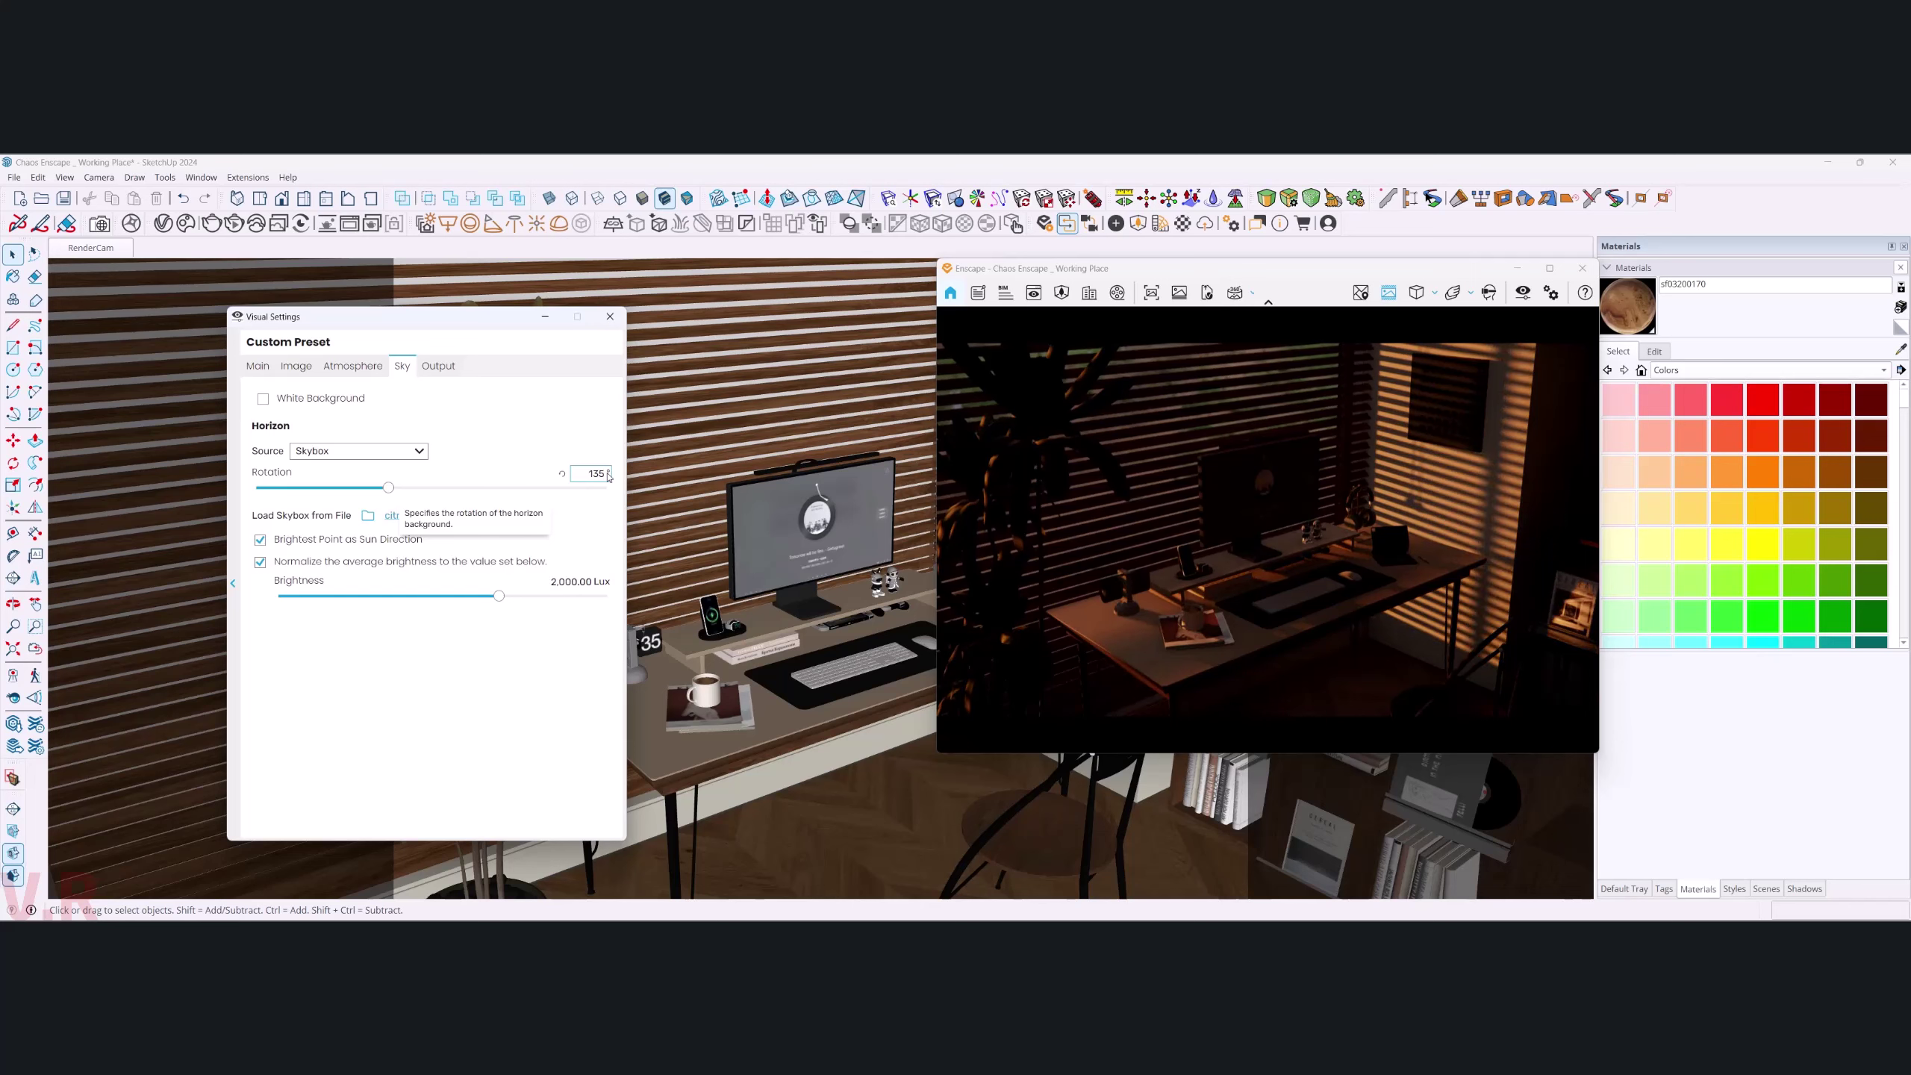
pyautogui.click(486, 684)
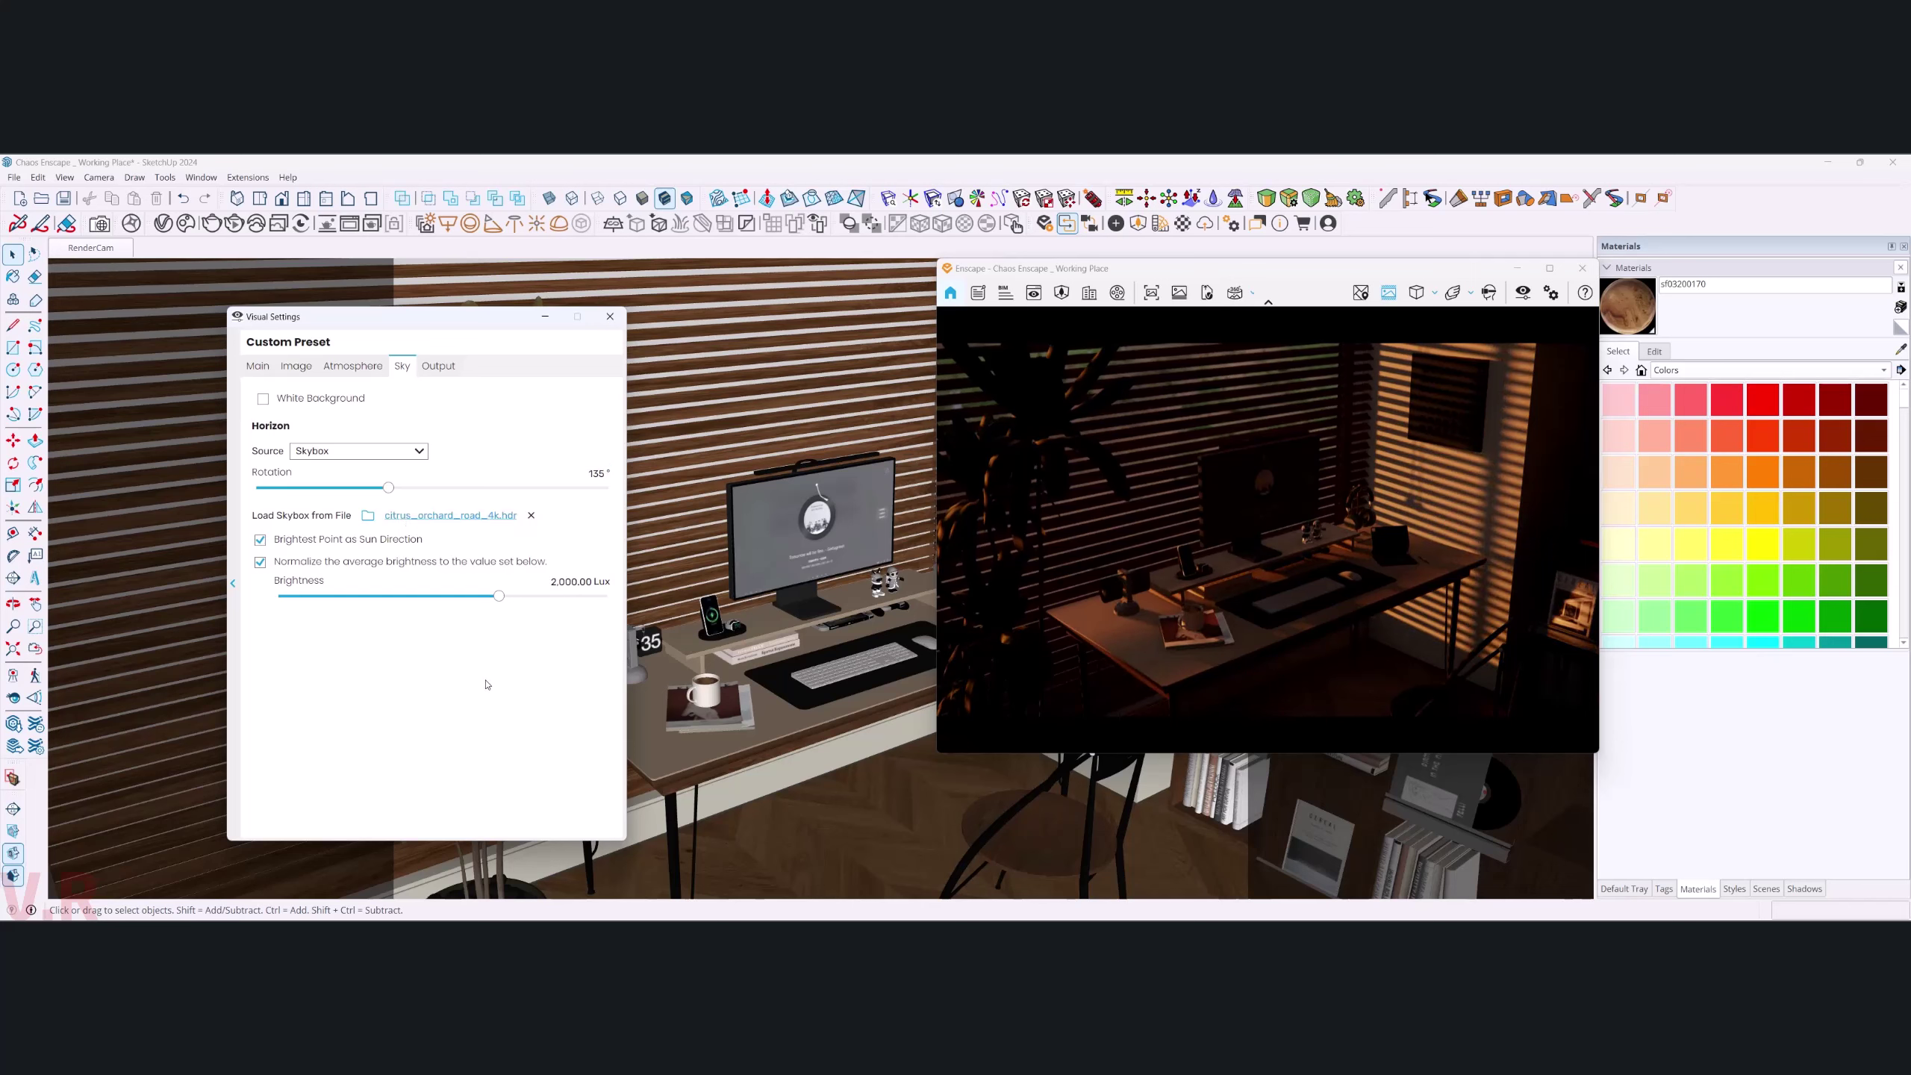
pyautogui.moveTo(579, 581)
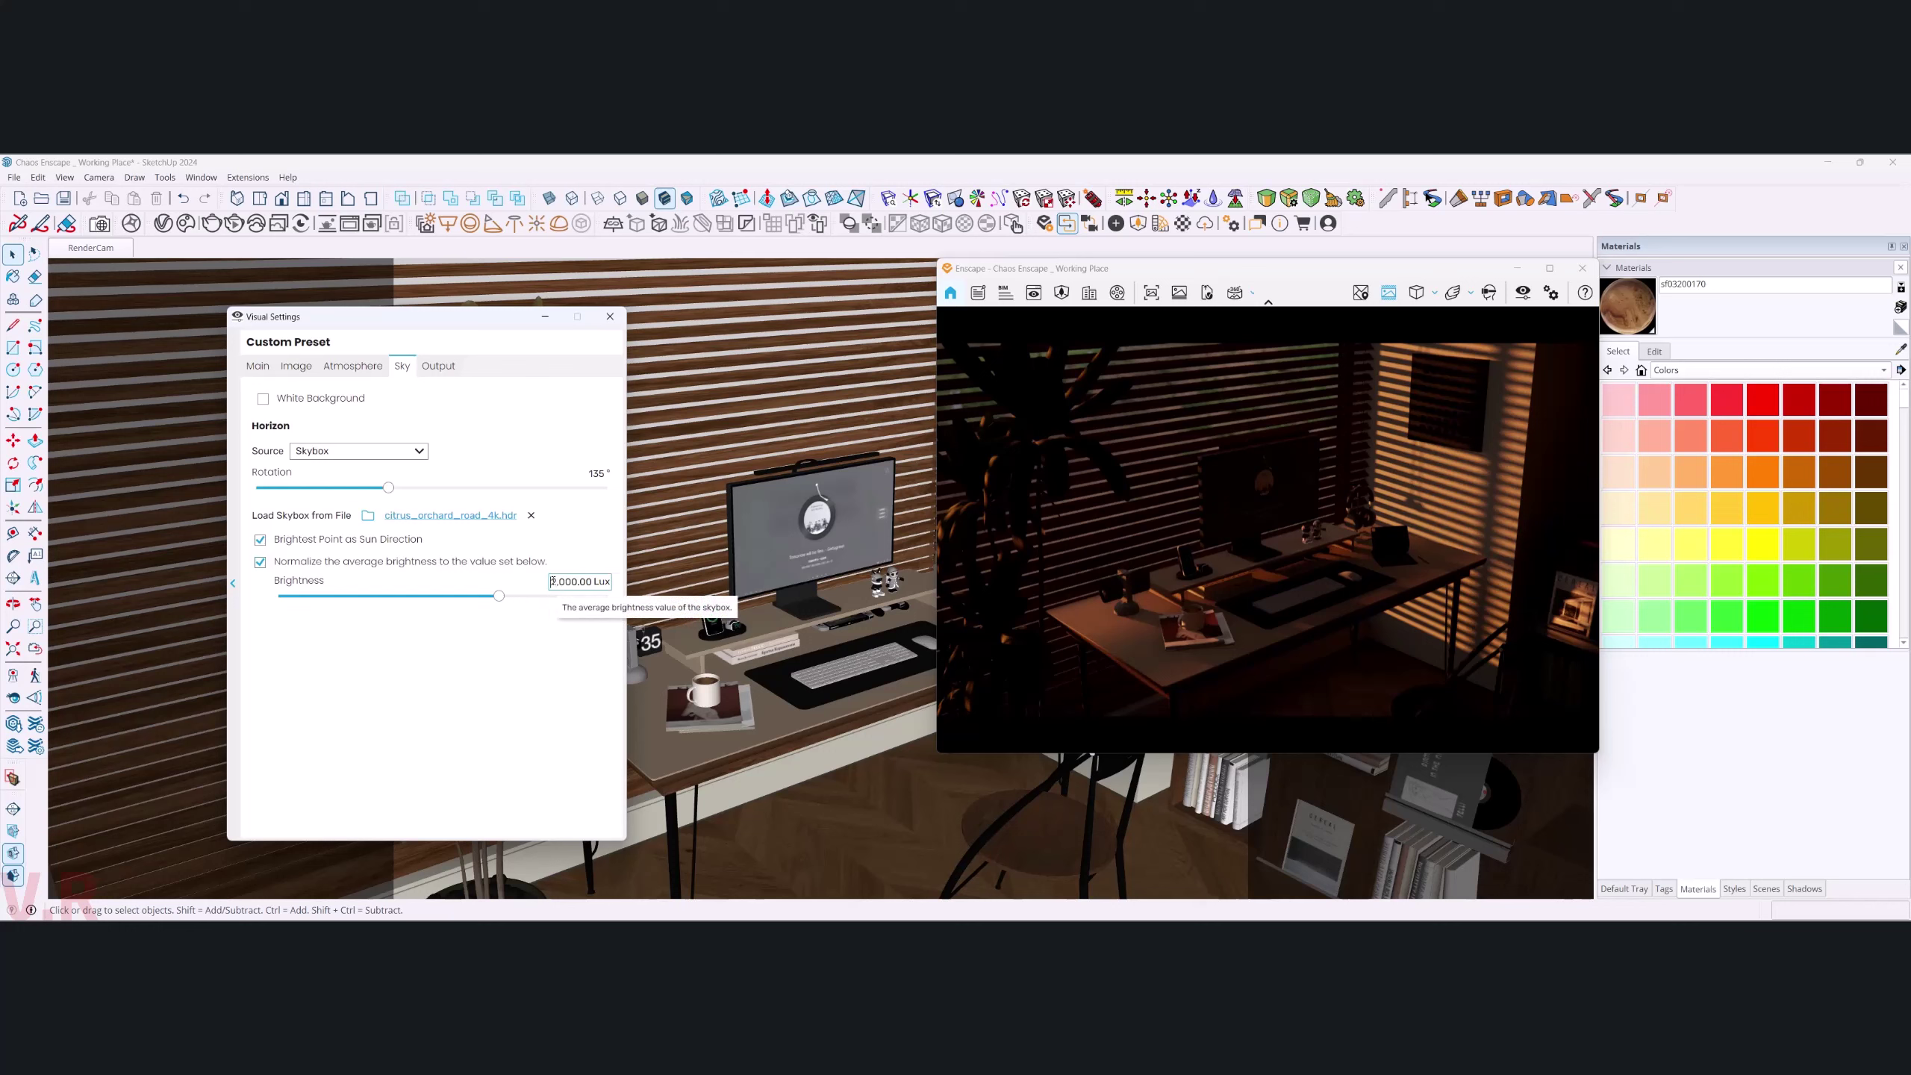
# - Raise the skybox's normalized brightness to 5,000 Lux
pyautogui.write('5')
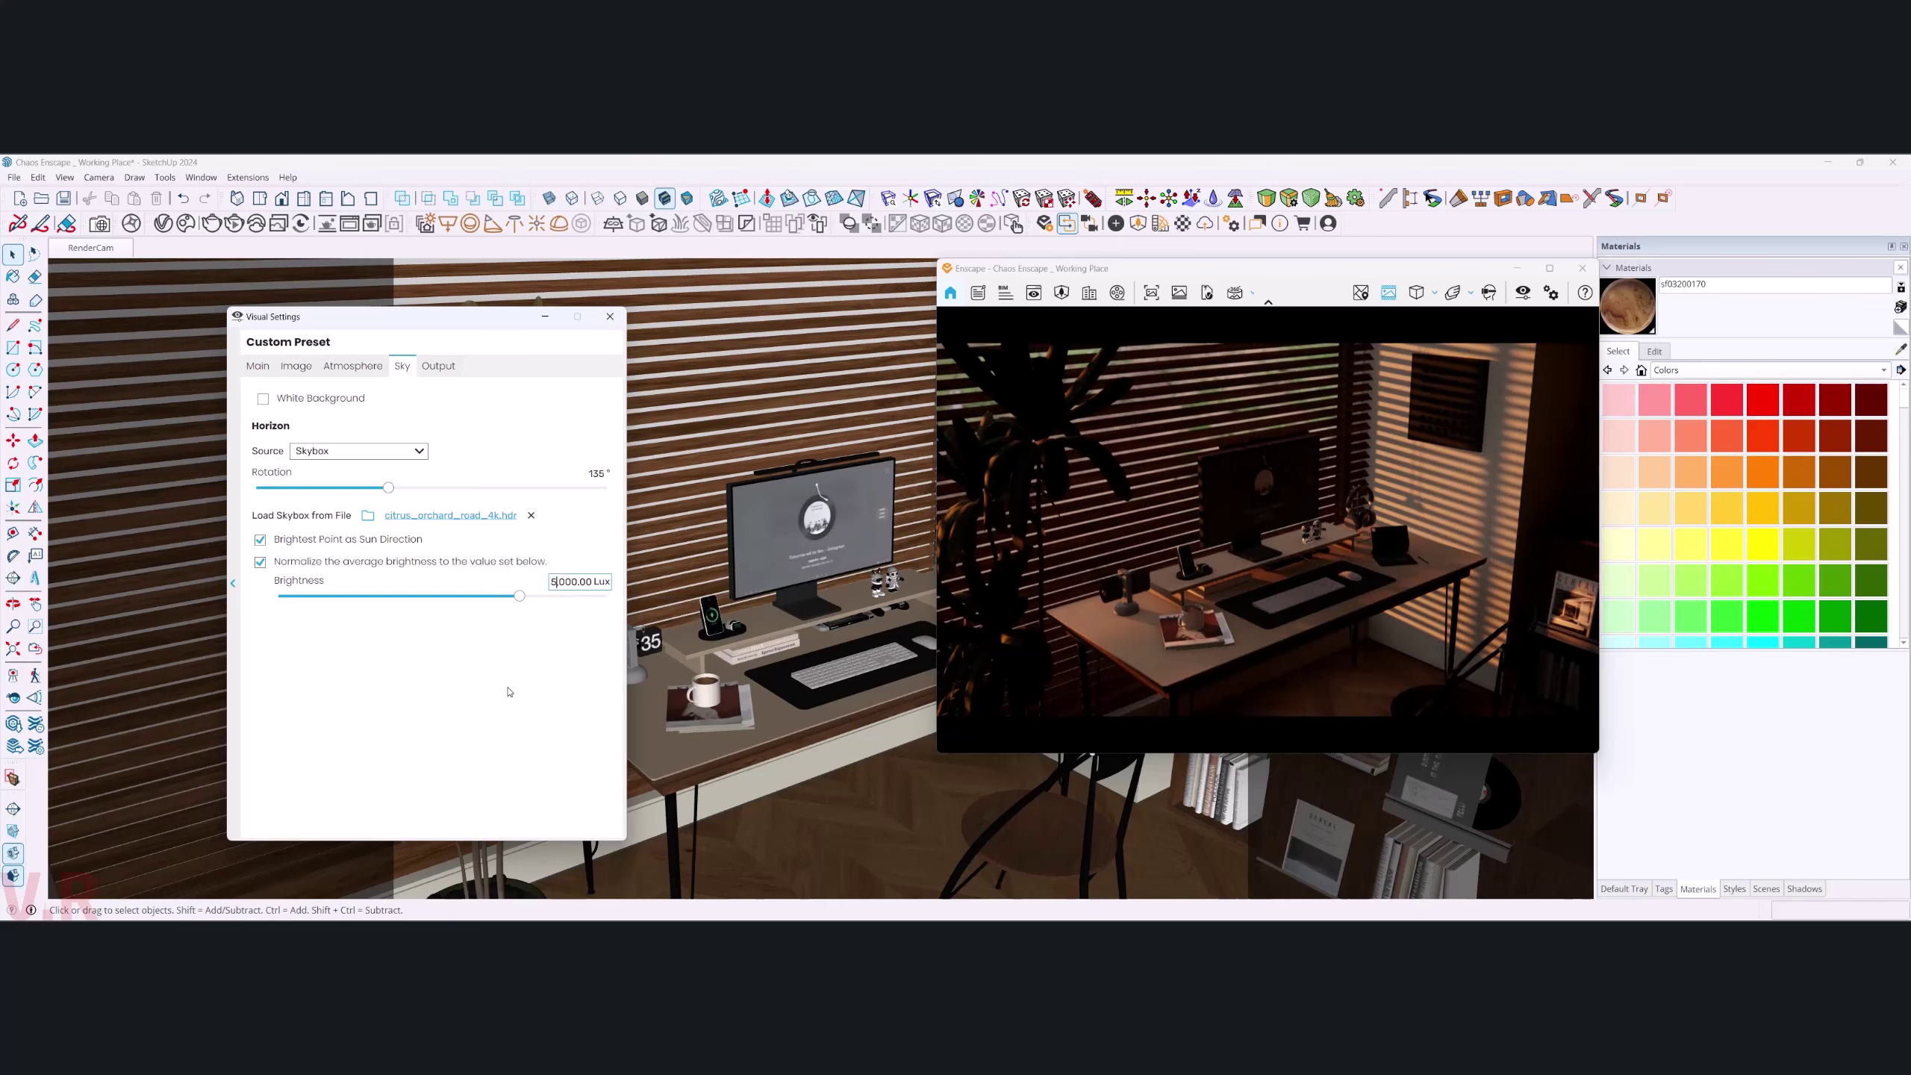
pyautogui.click(531, 711)
pyautogui.click(299, 374)
# - Turn the Atmosphere sun brightness down from 80% to 5%
pyautogui.click(352, 366)
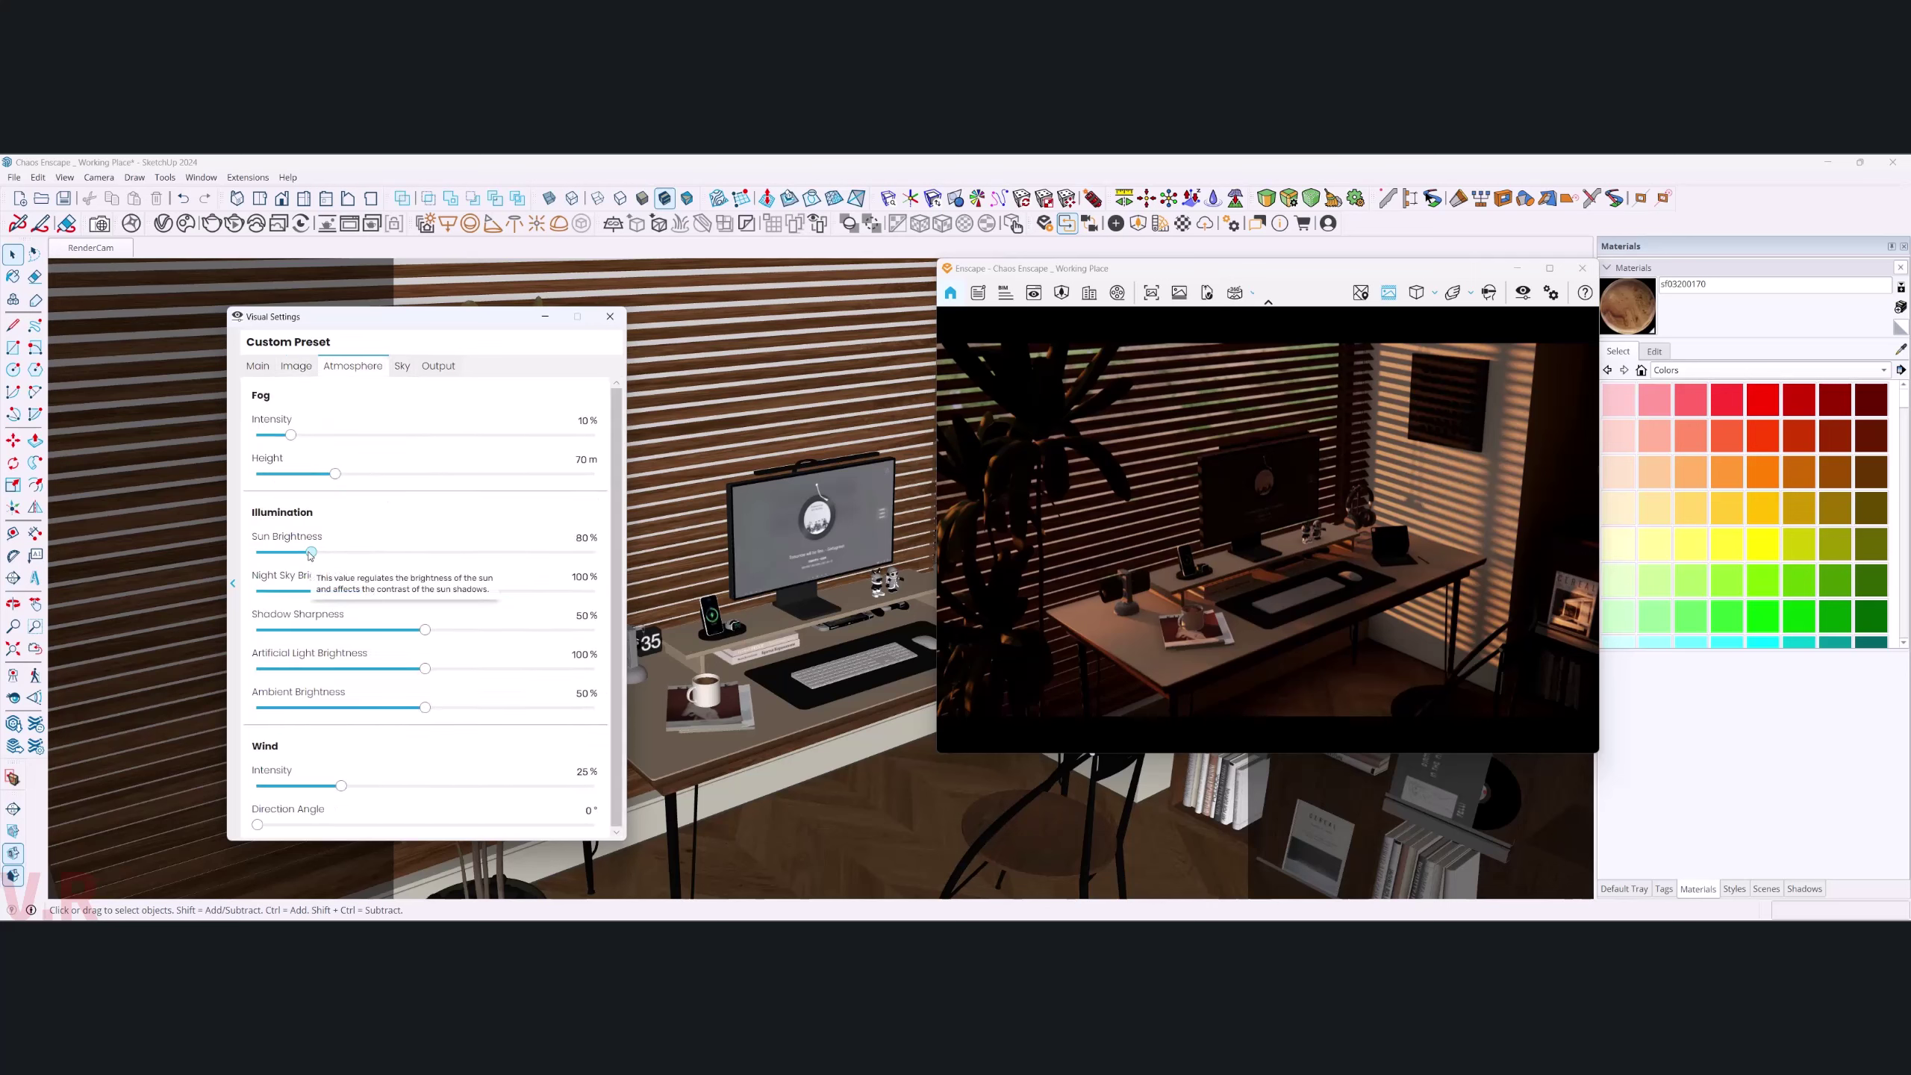
pyautogui.moveTo(310, 553); pyautogui.dragTo(257, 553)
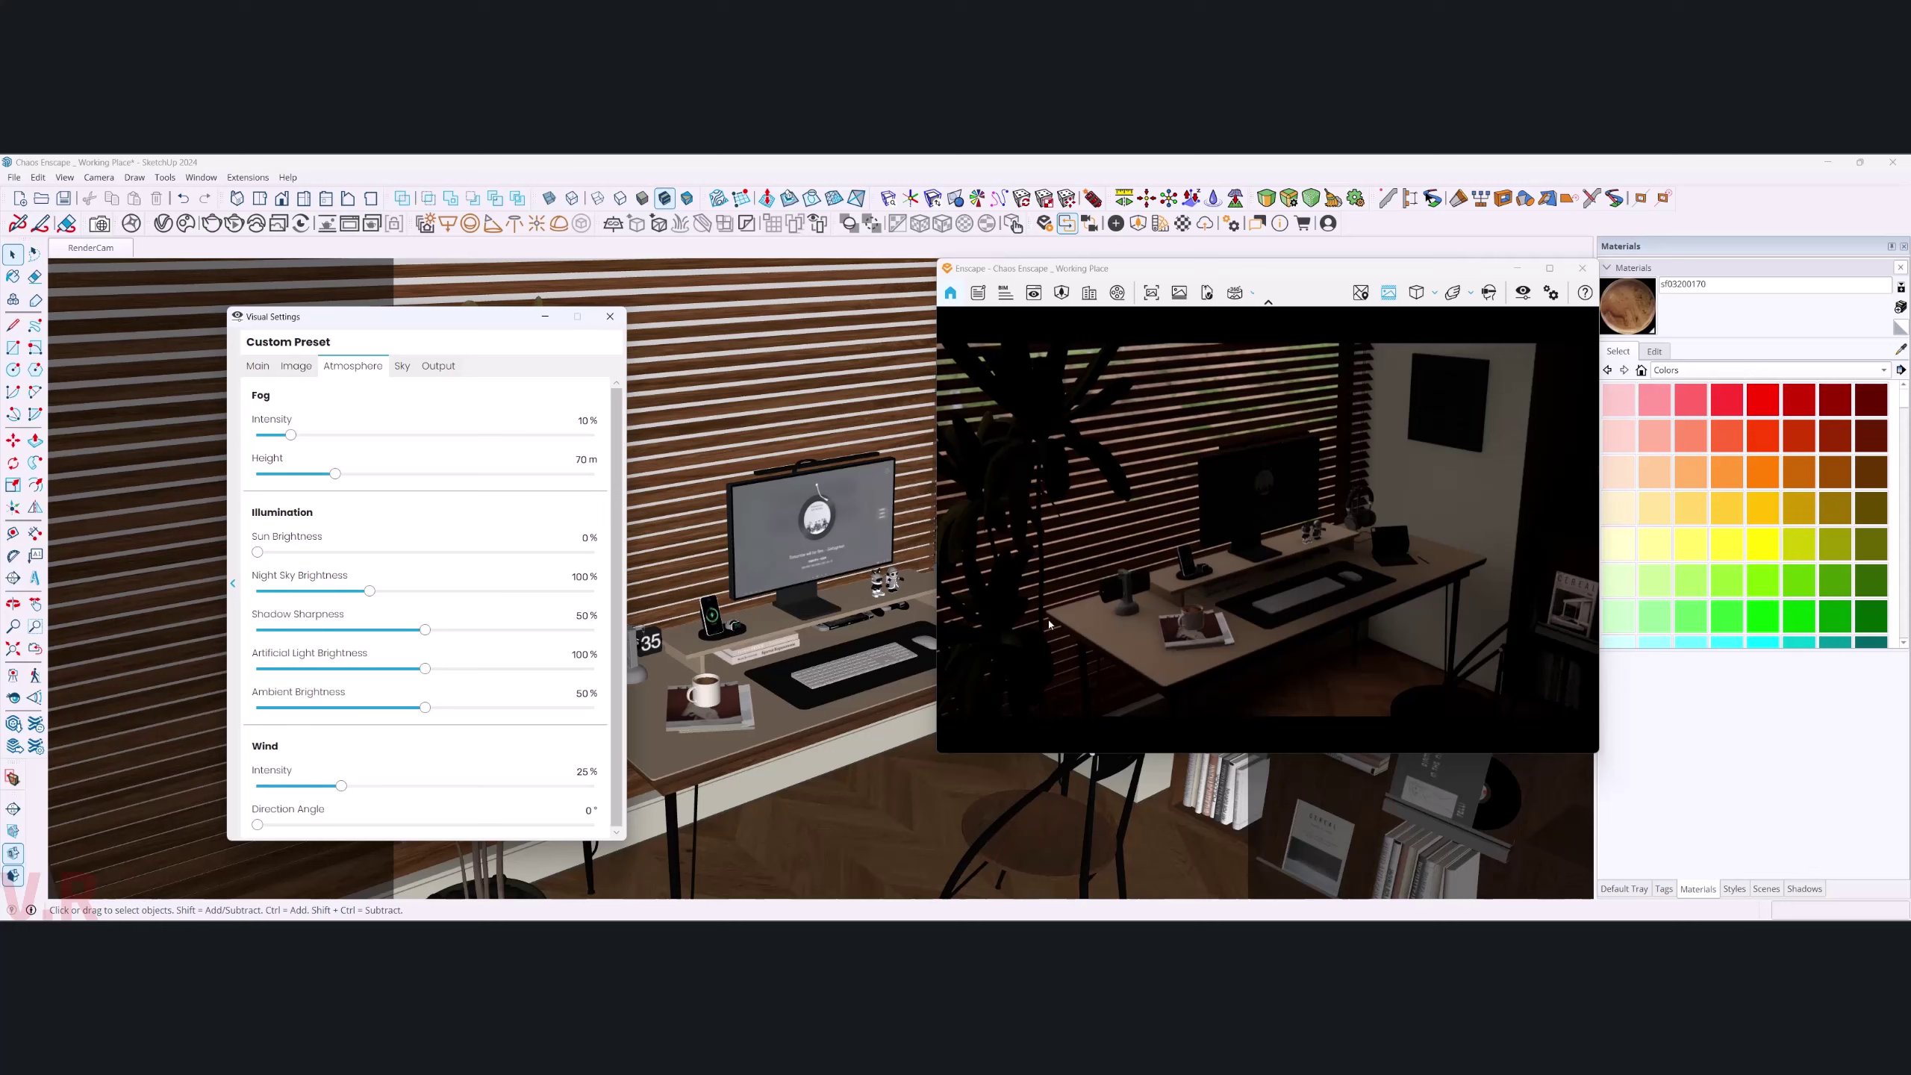
pyautogui.click(585, 538)
pyautogui.write('12')
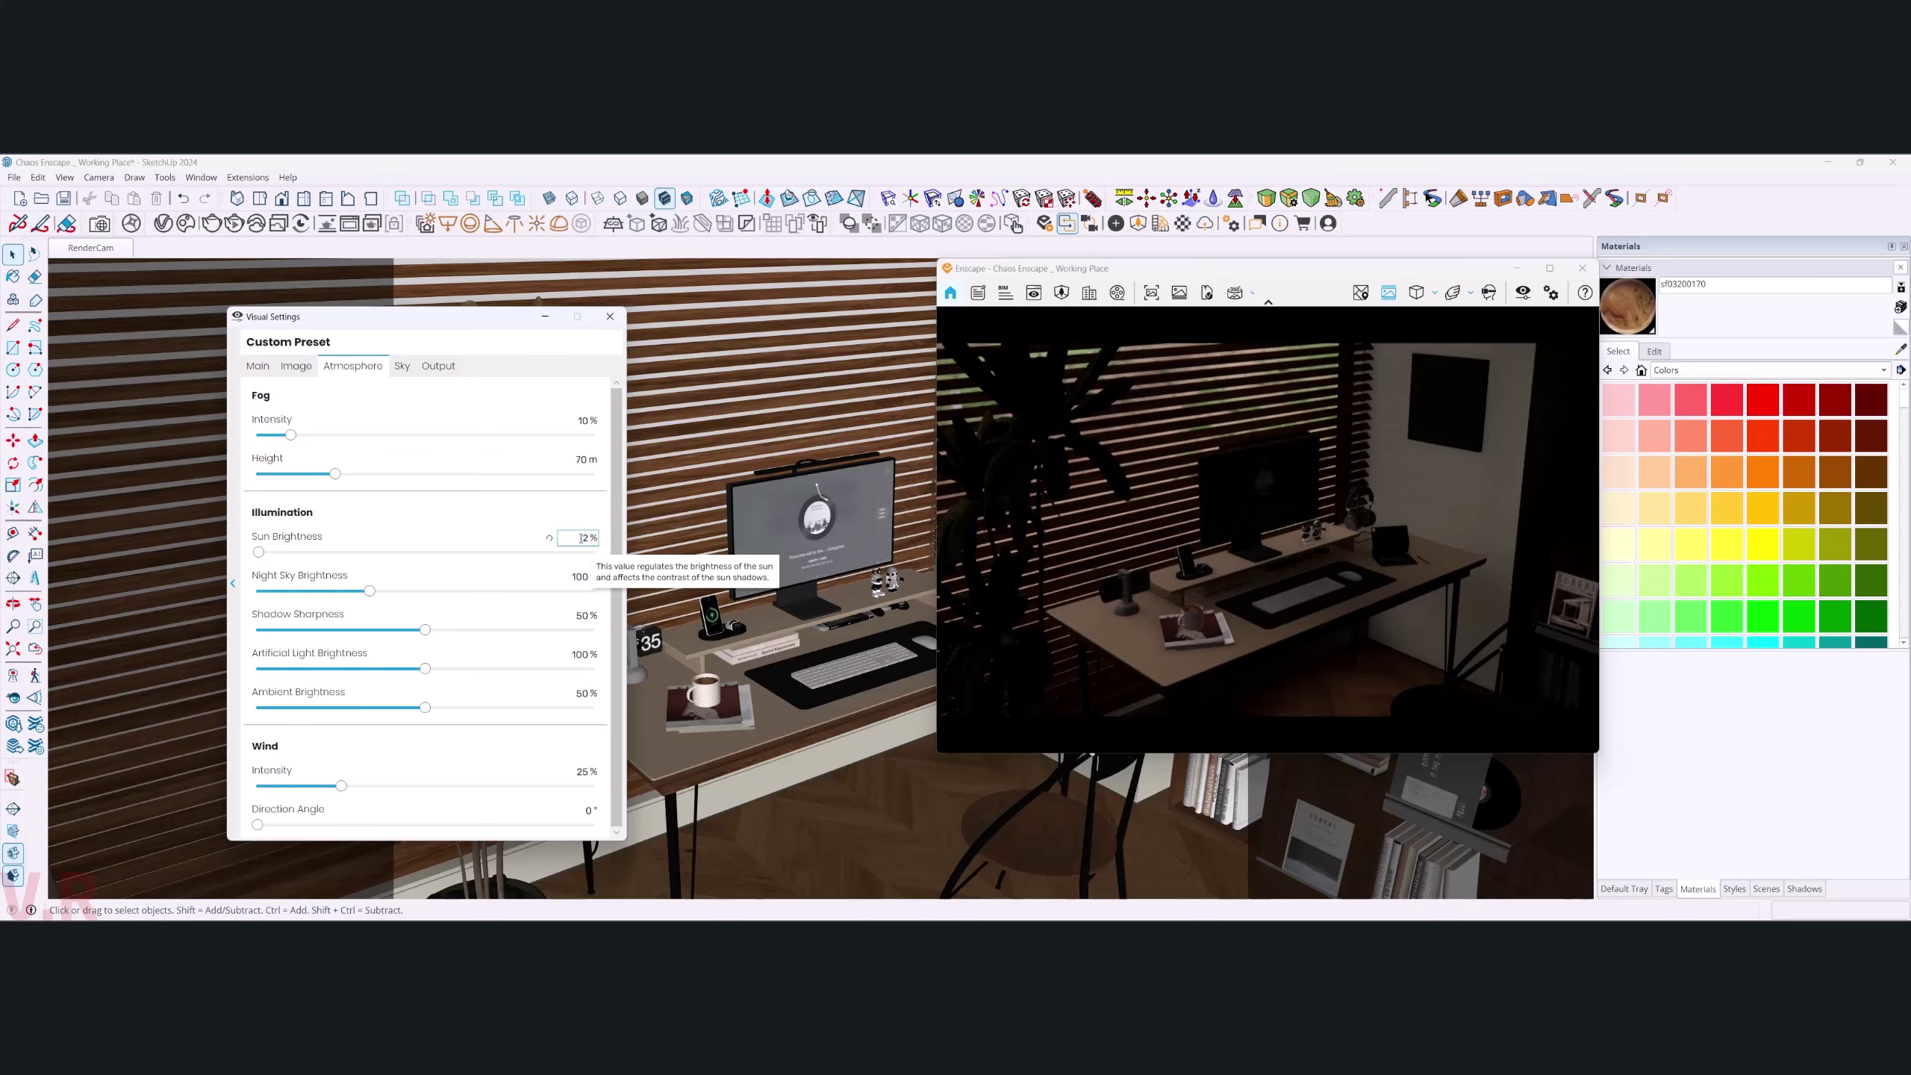
pyautogui.press('BackSpace')
pyautogui.write('2')
pyautogui.press('BackSpace')
pyautogui.write('5')
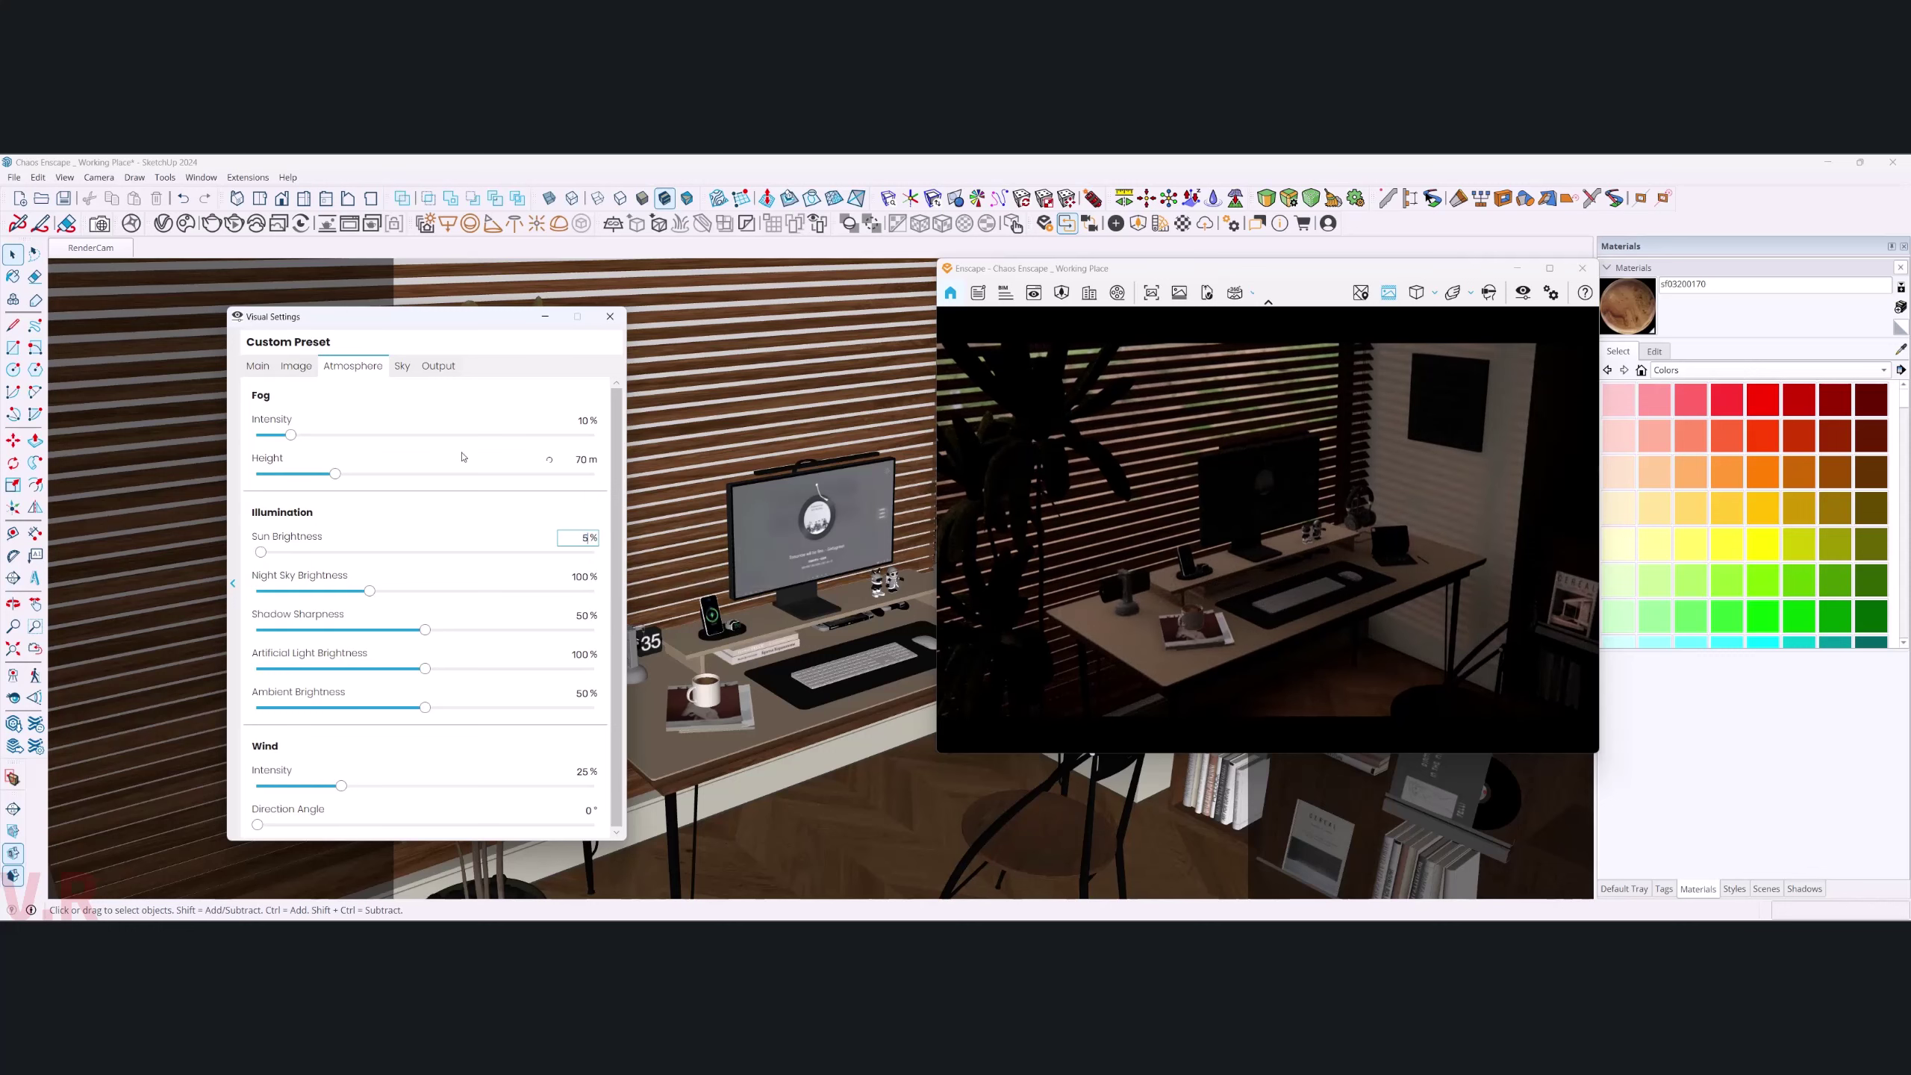
pyautogui.click(261, 367)
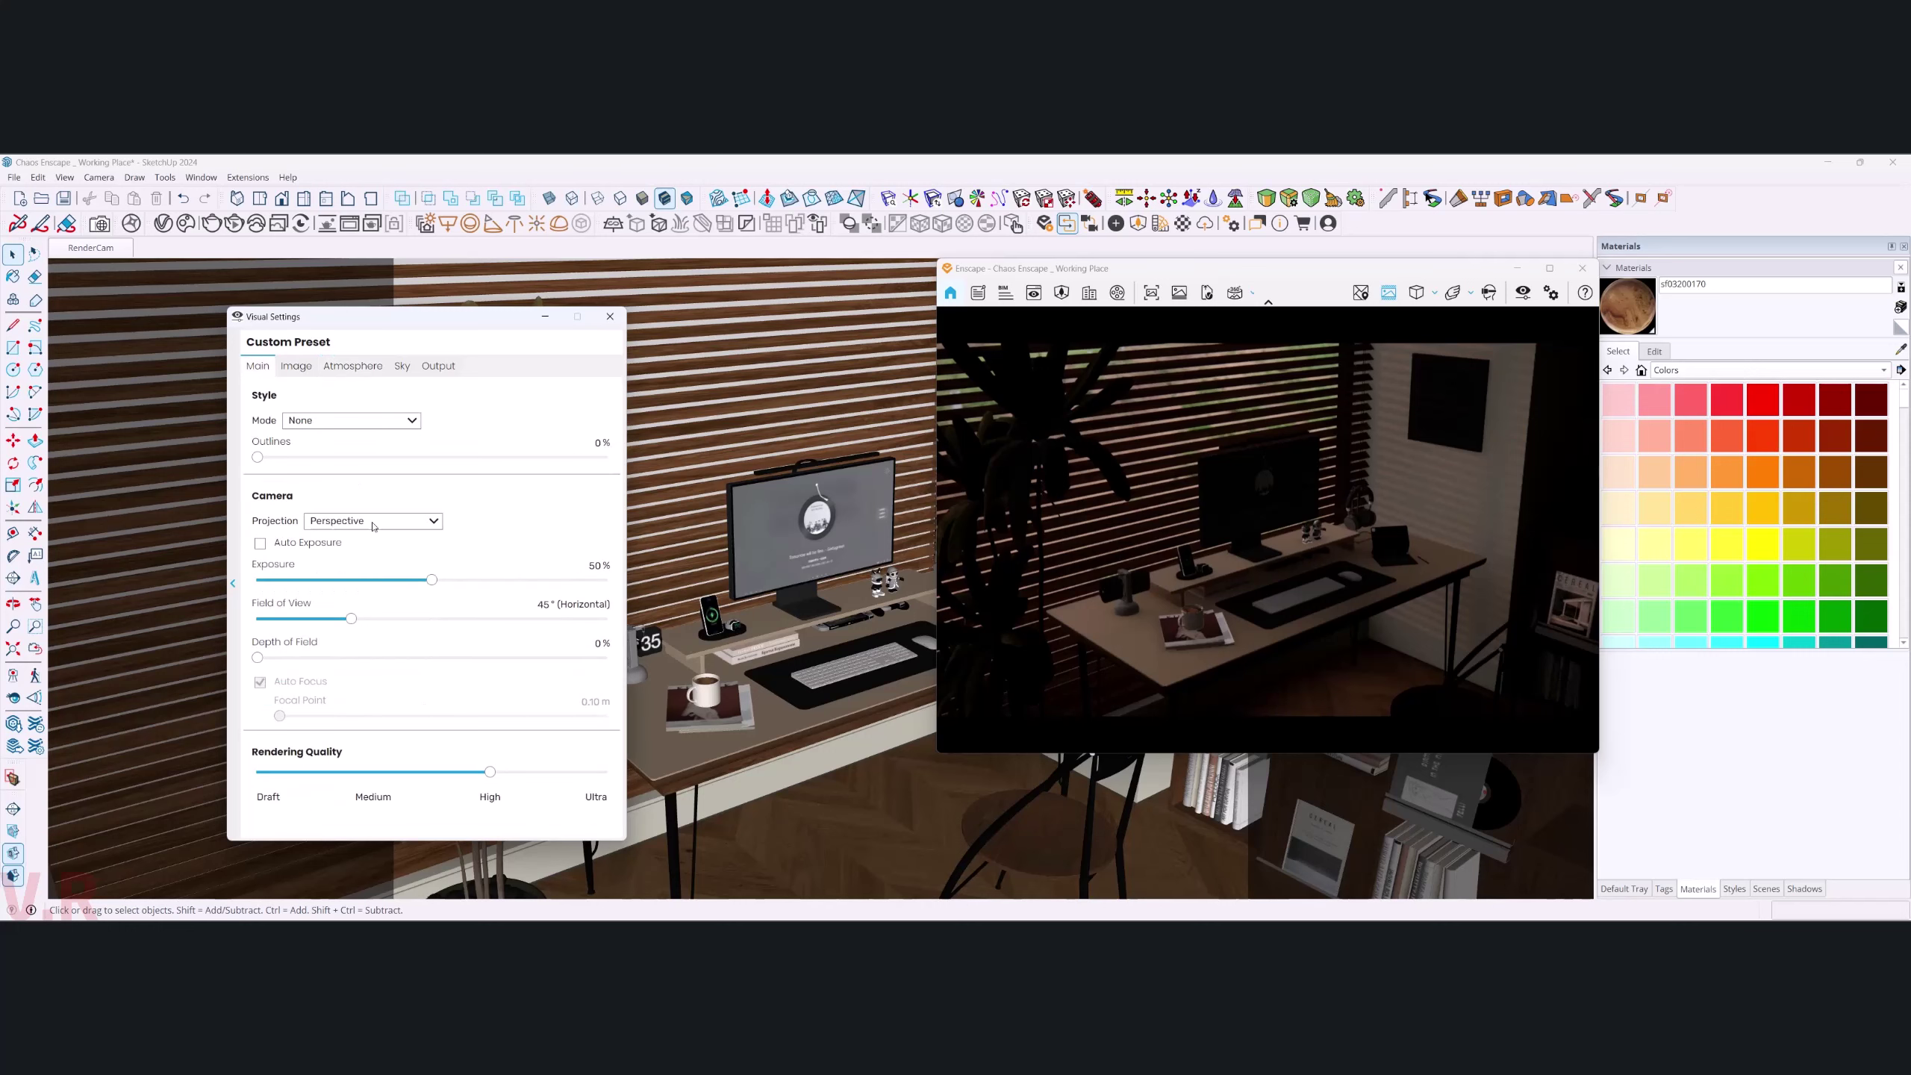
# - Raise exposure to 52% and close the Visual Settings window
pyautogui.moveTo(433, 581); pyautogui.dragTo(441, 581)
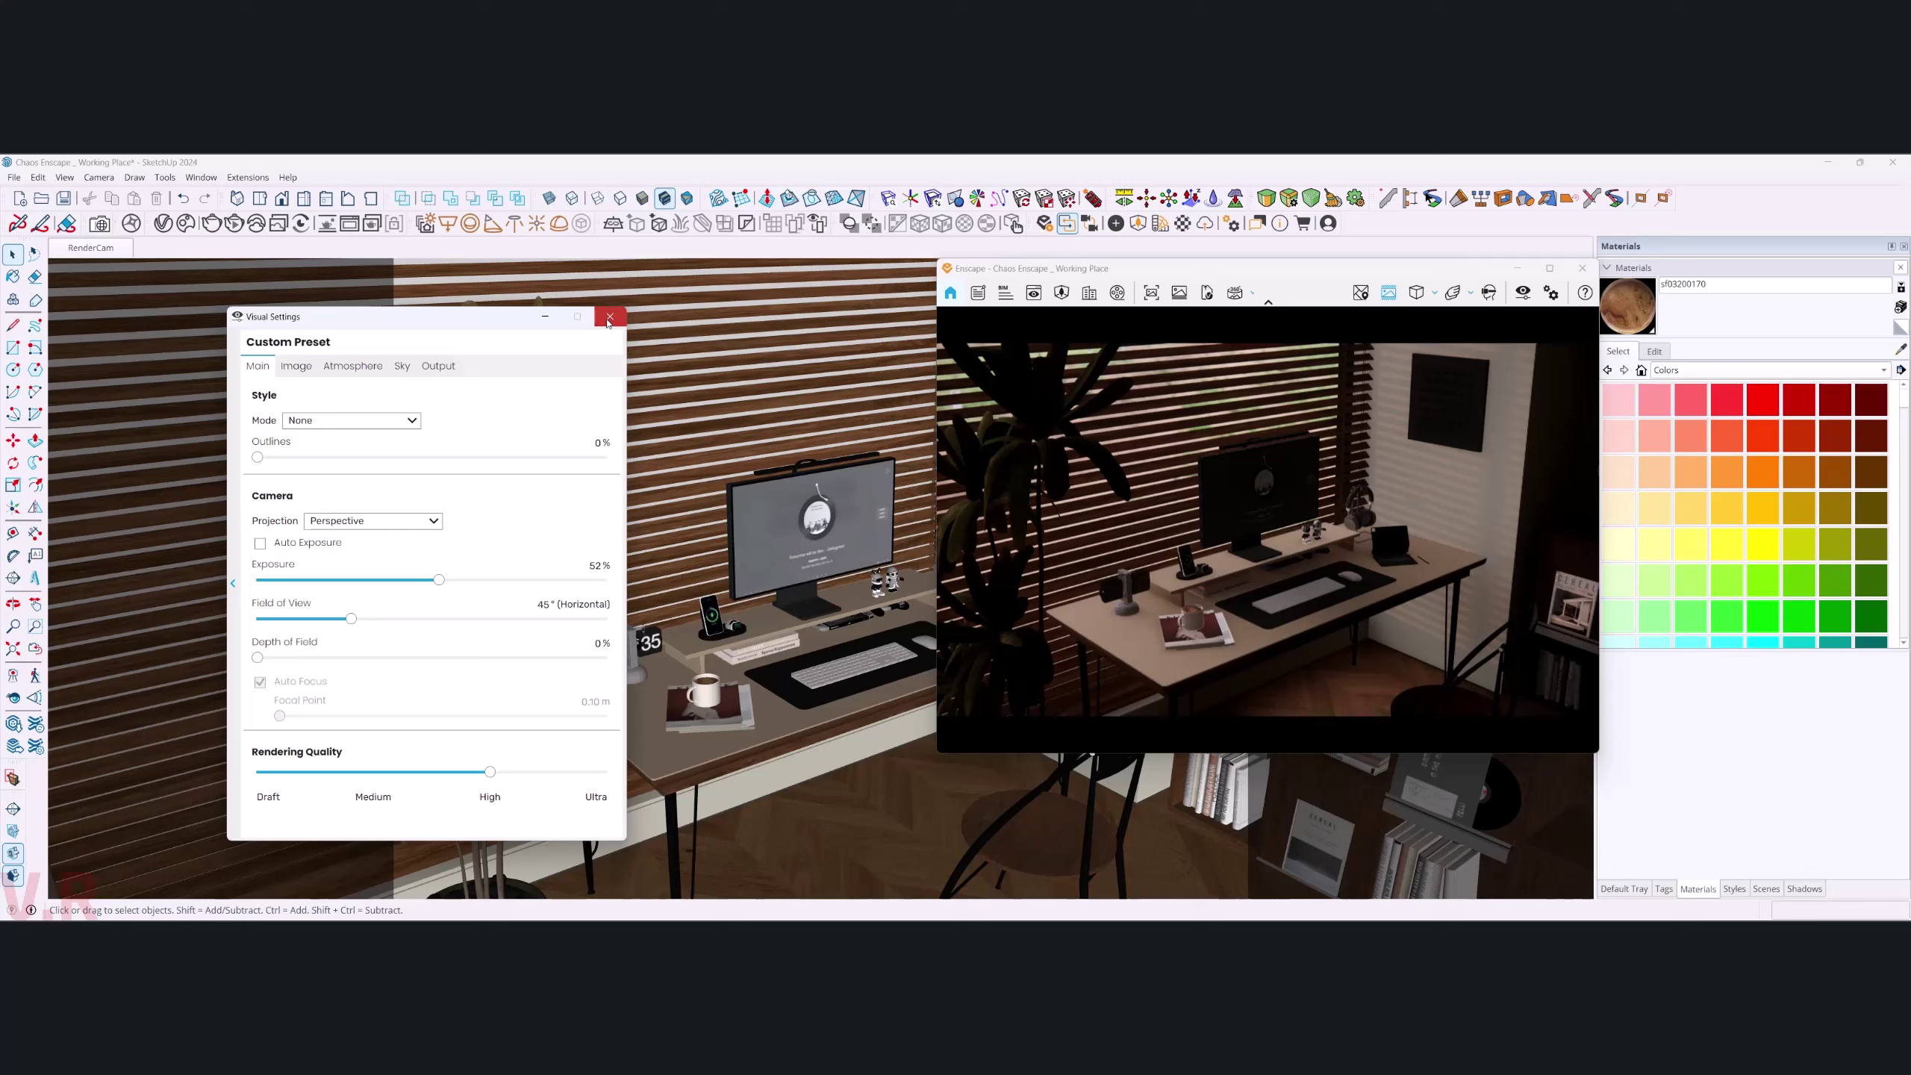
pyautogui.click(608, 318)
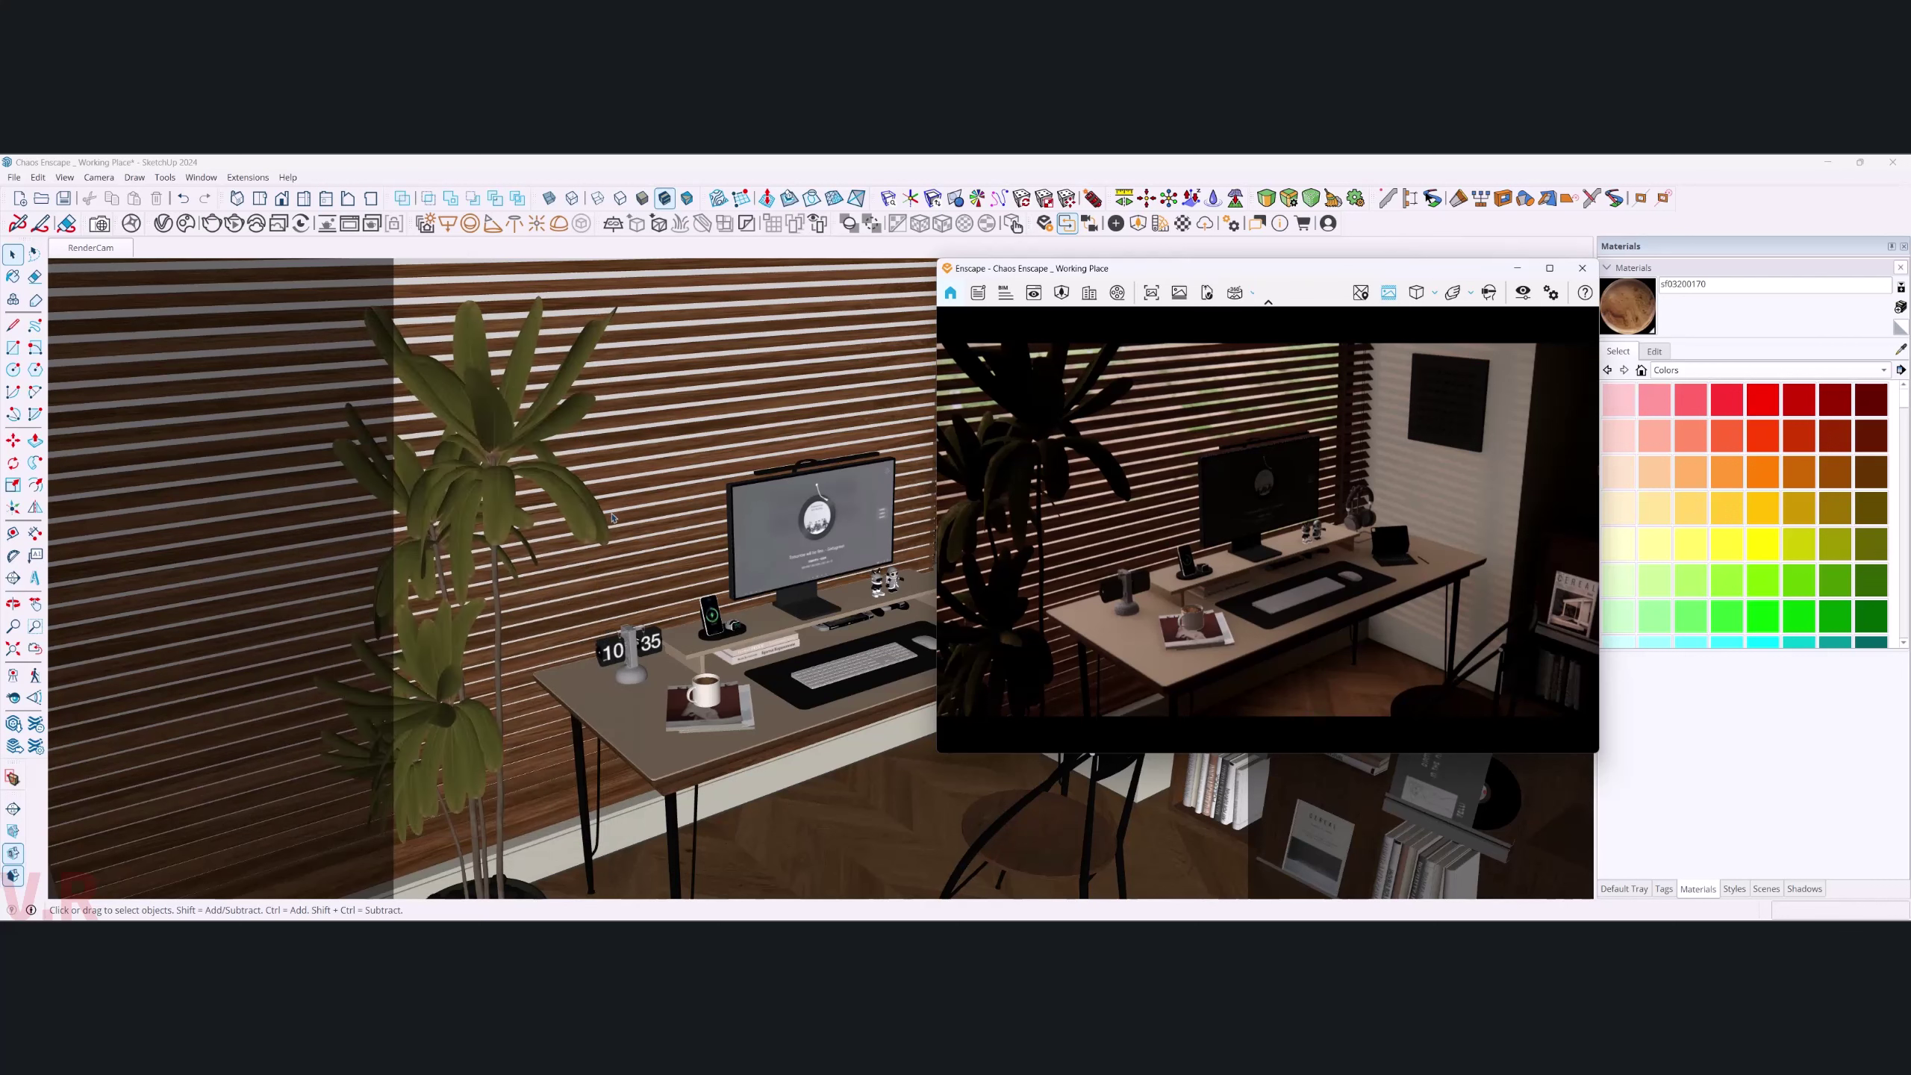
# - In the Enscape Asset Library's Vegetation category, pick Deciduous Tree 016: Chestnut
pyautogui.click(1089, 292)
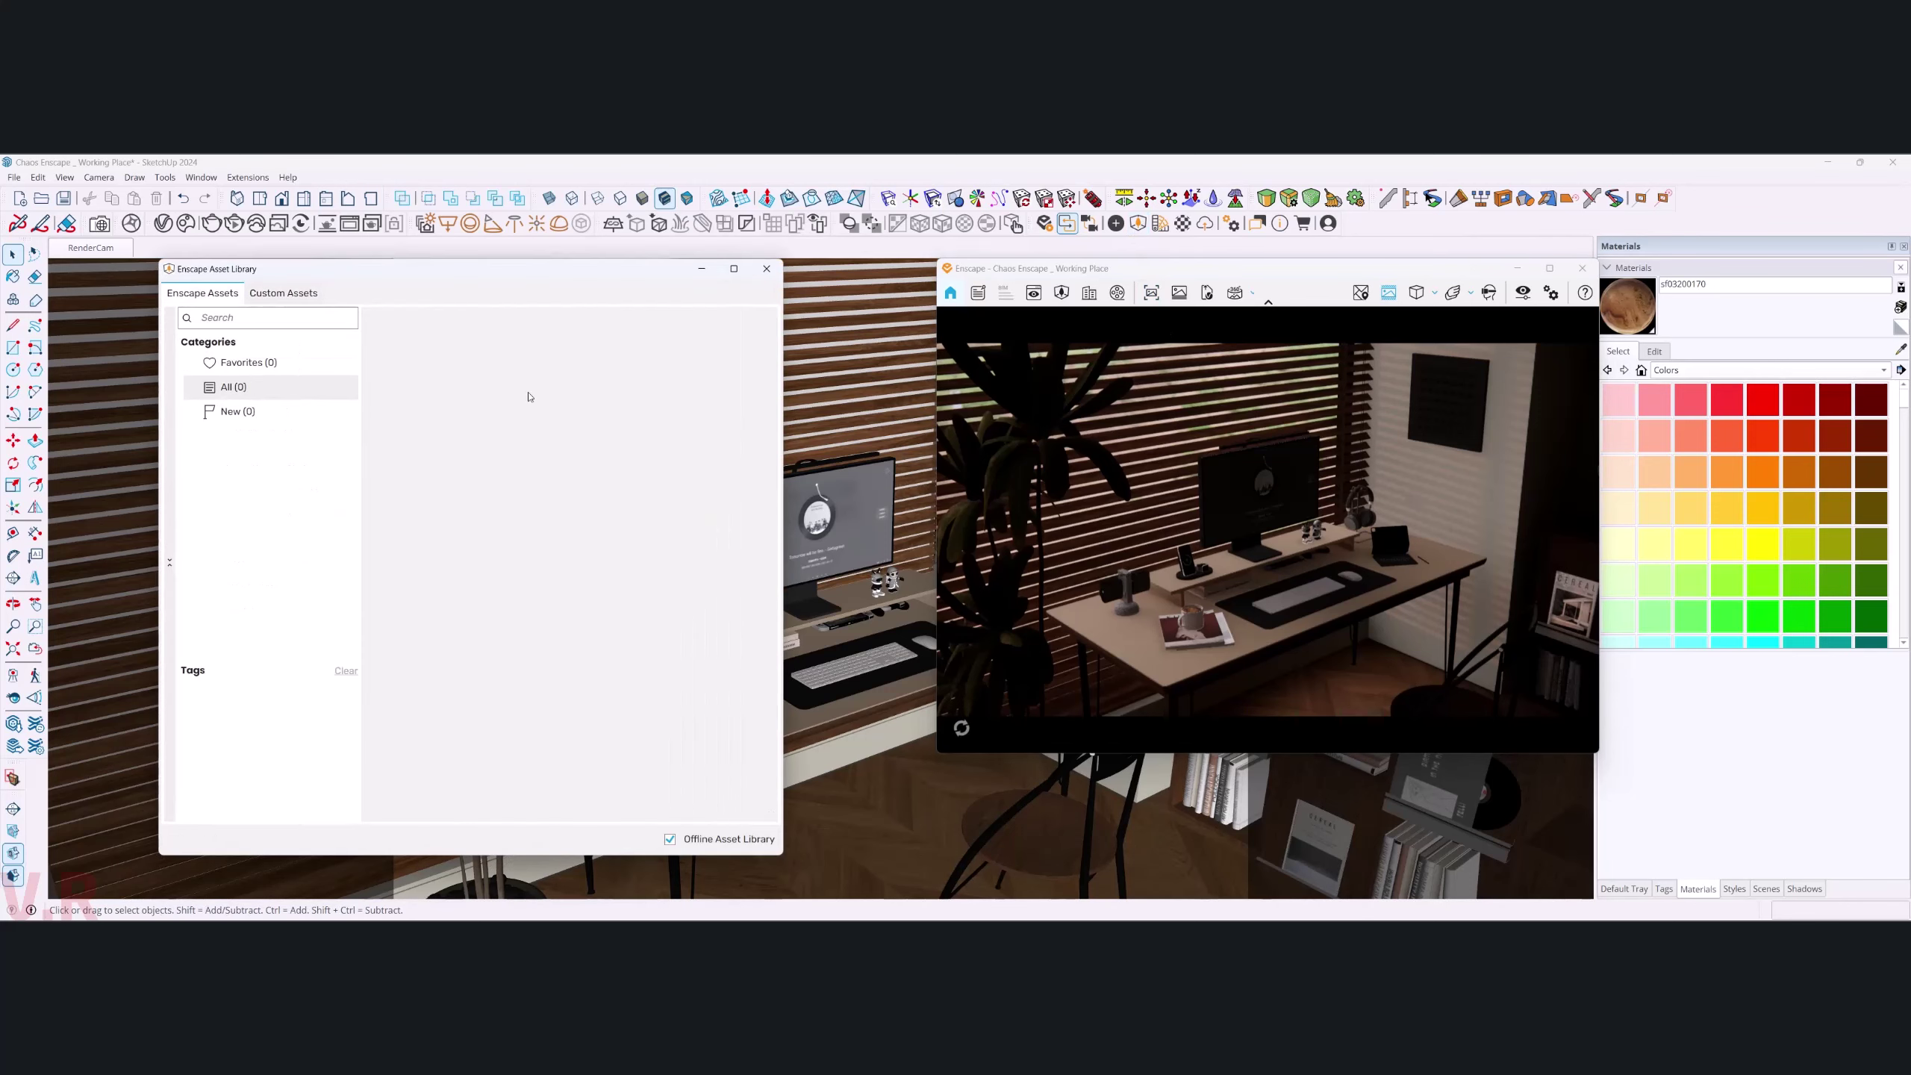
pyautogui.moveTo(442, 272); pyautogui.dragTo(324, 299)
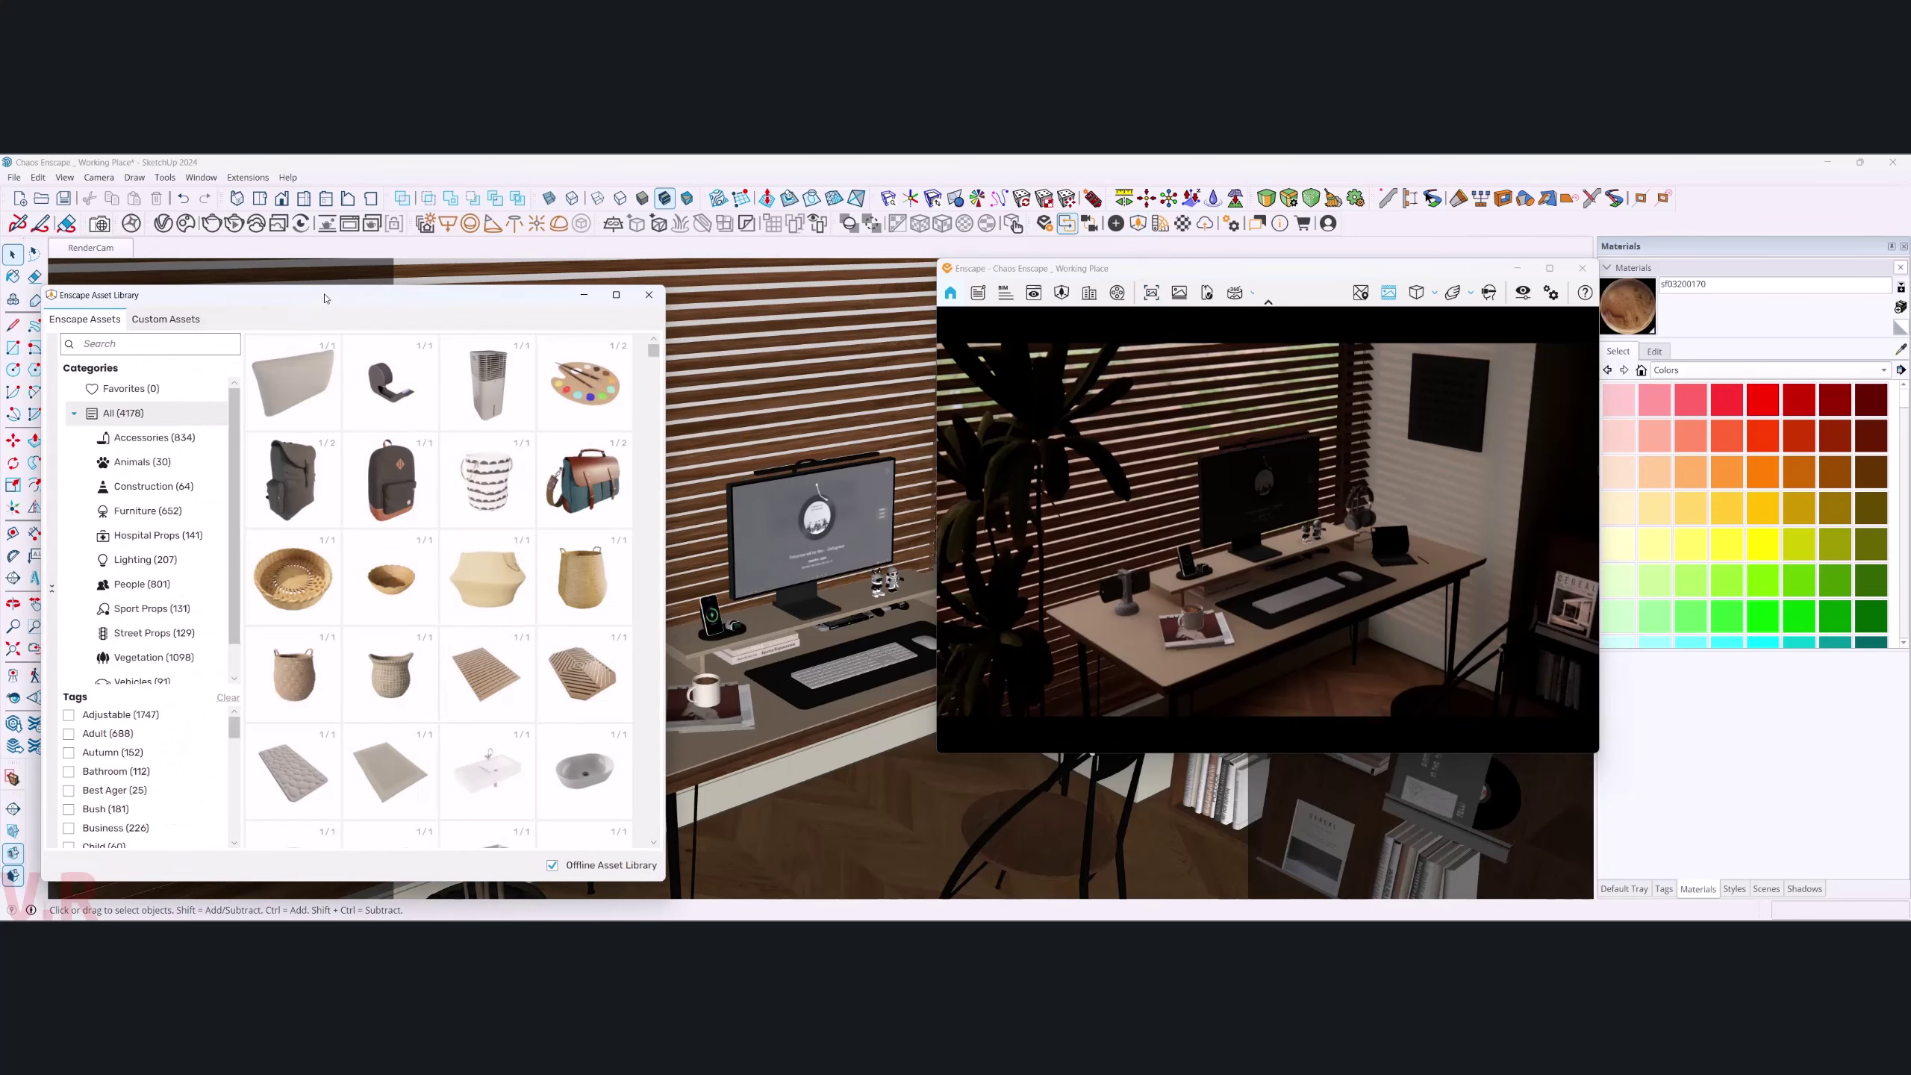
pyautogui.click(145, 657)
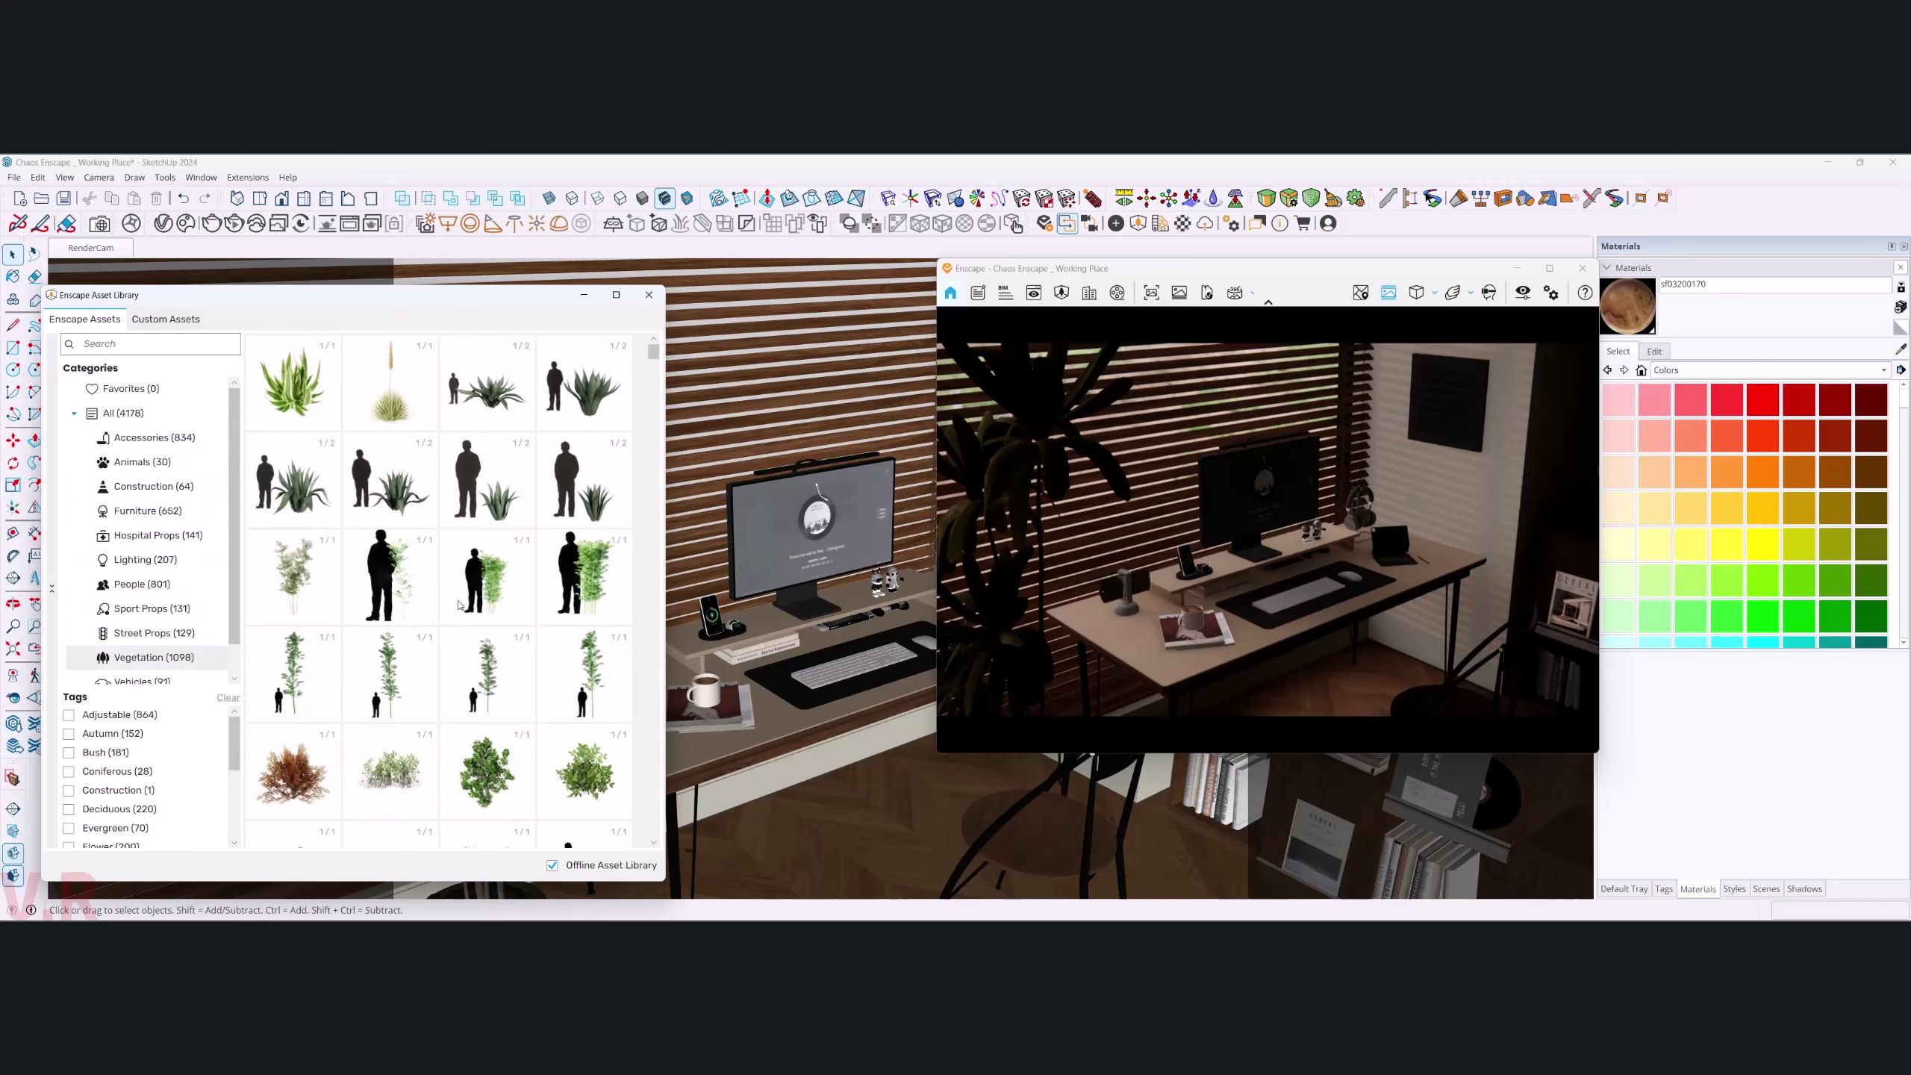
pyautogui.scroll(-2, 486, 614)
pyautogui.scroll(-2, 486, 614)
pyautogui.scroll(-2, 486, 614)
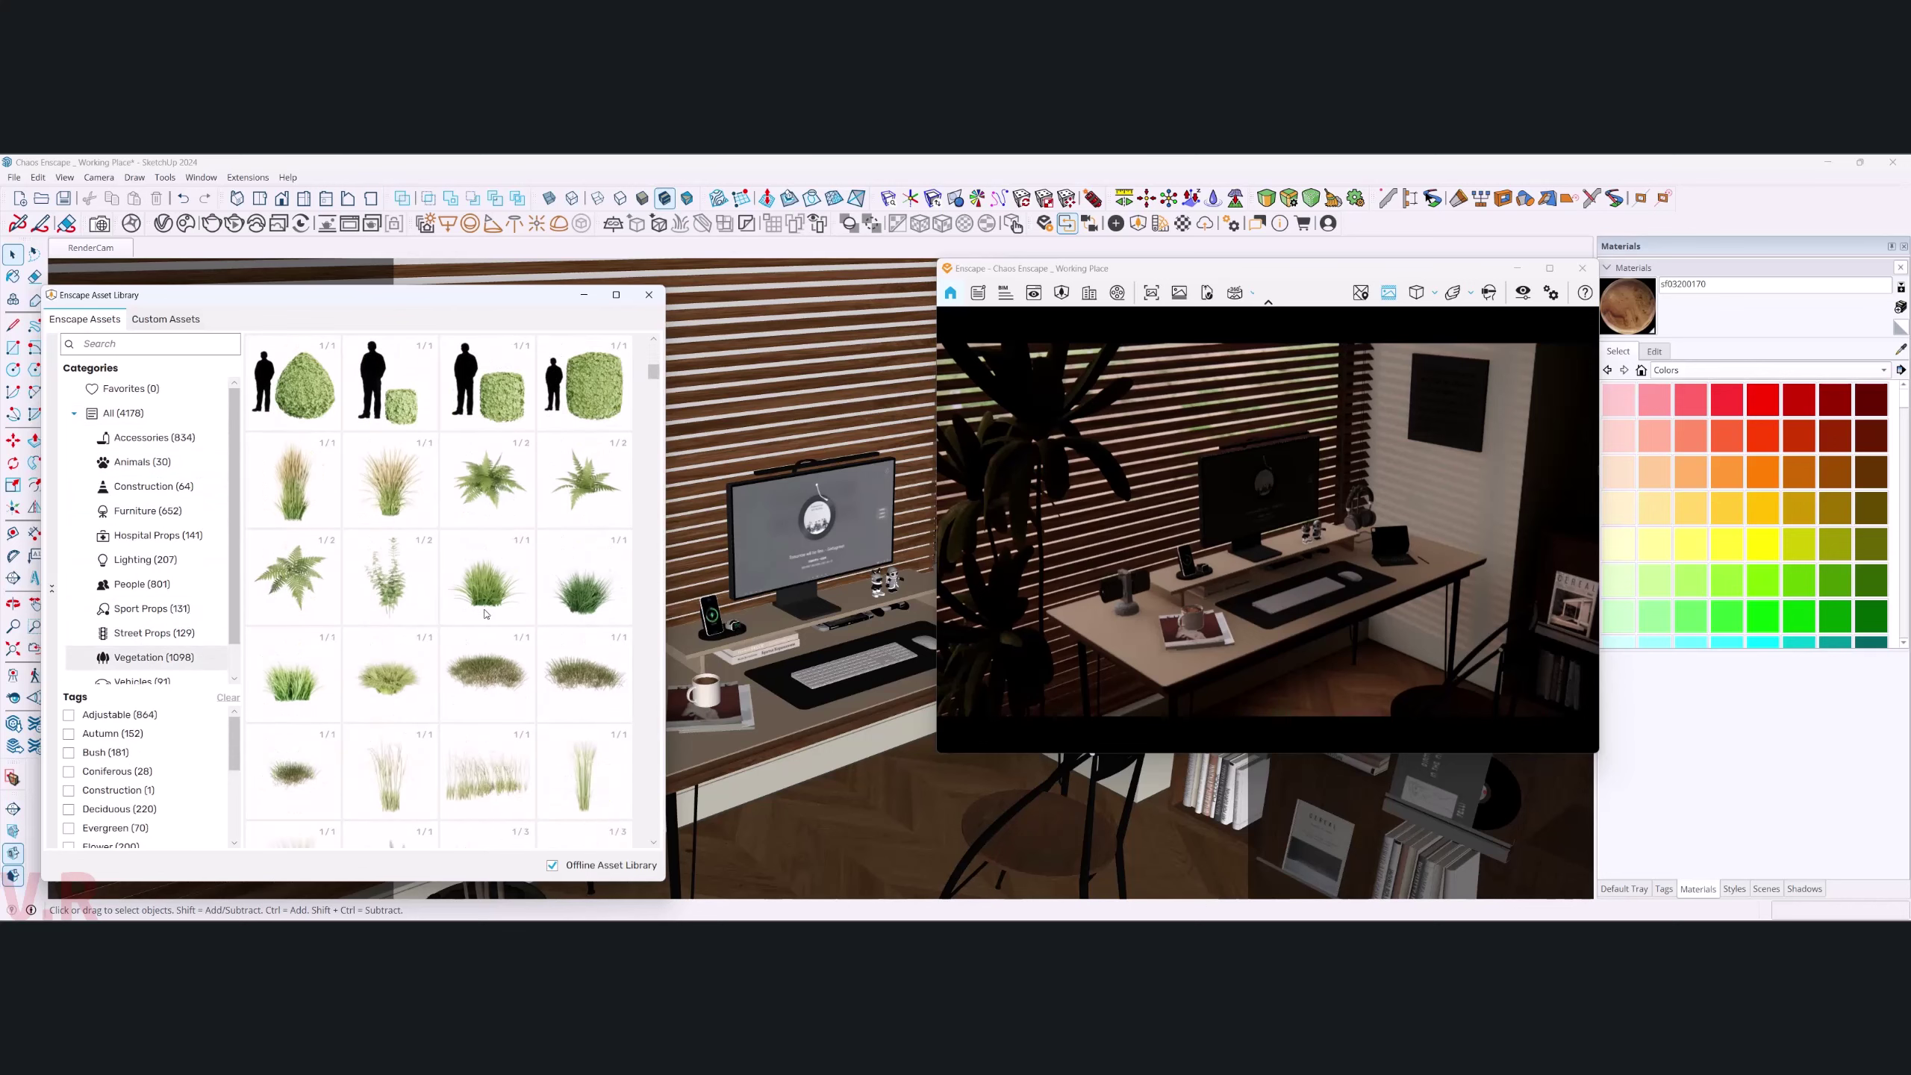
pyautogui.scroll(-2, 485, 613)
pyautogui.scroll(-2, 485, 614)
pyautogui.scroll(-5, 484, 614)
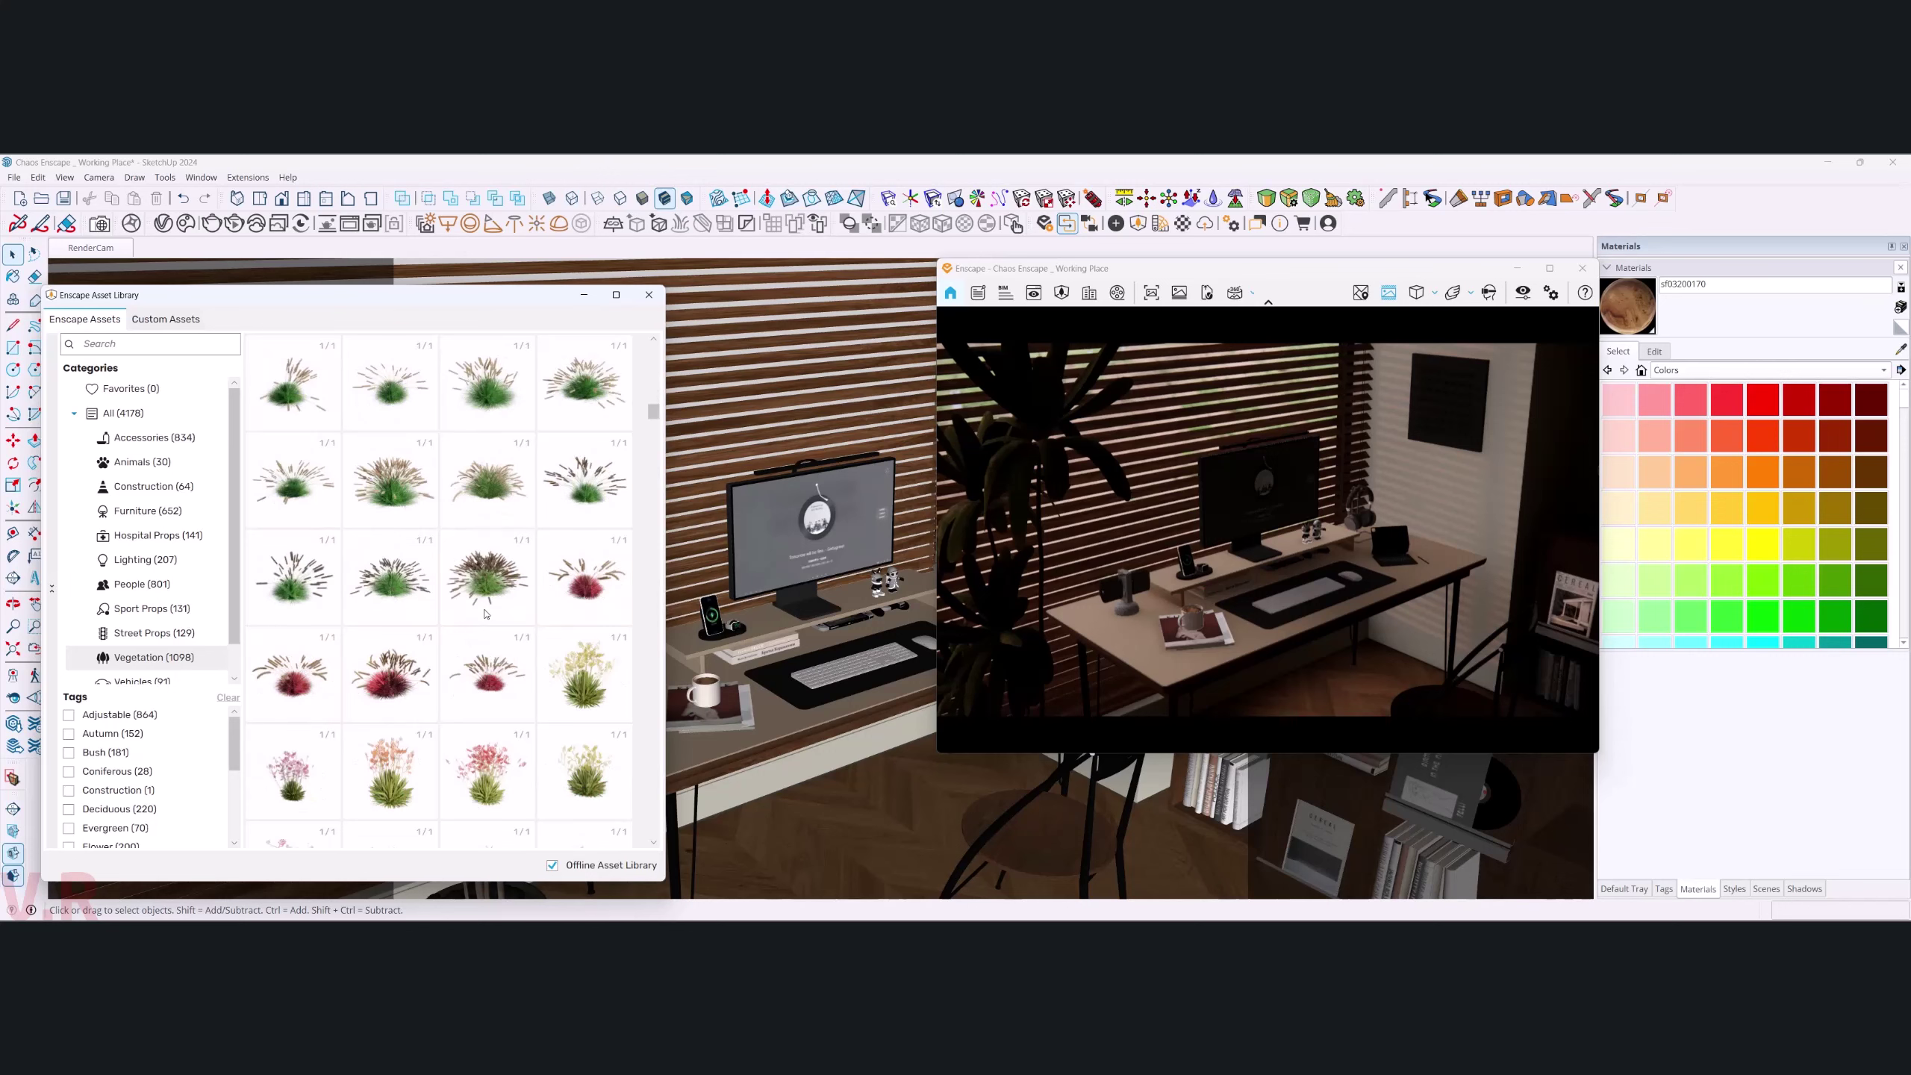
pyautogui.scroll(-5, 485, 614)
pyautogui.scroll(-5, 485, 613)
pyautogui.scroll(-5, 484, 613)
pyautogui.scroll(-1, 485, 613)
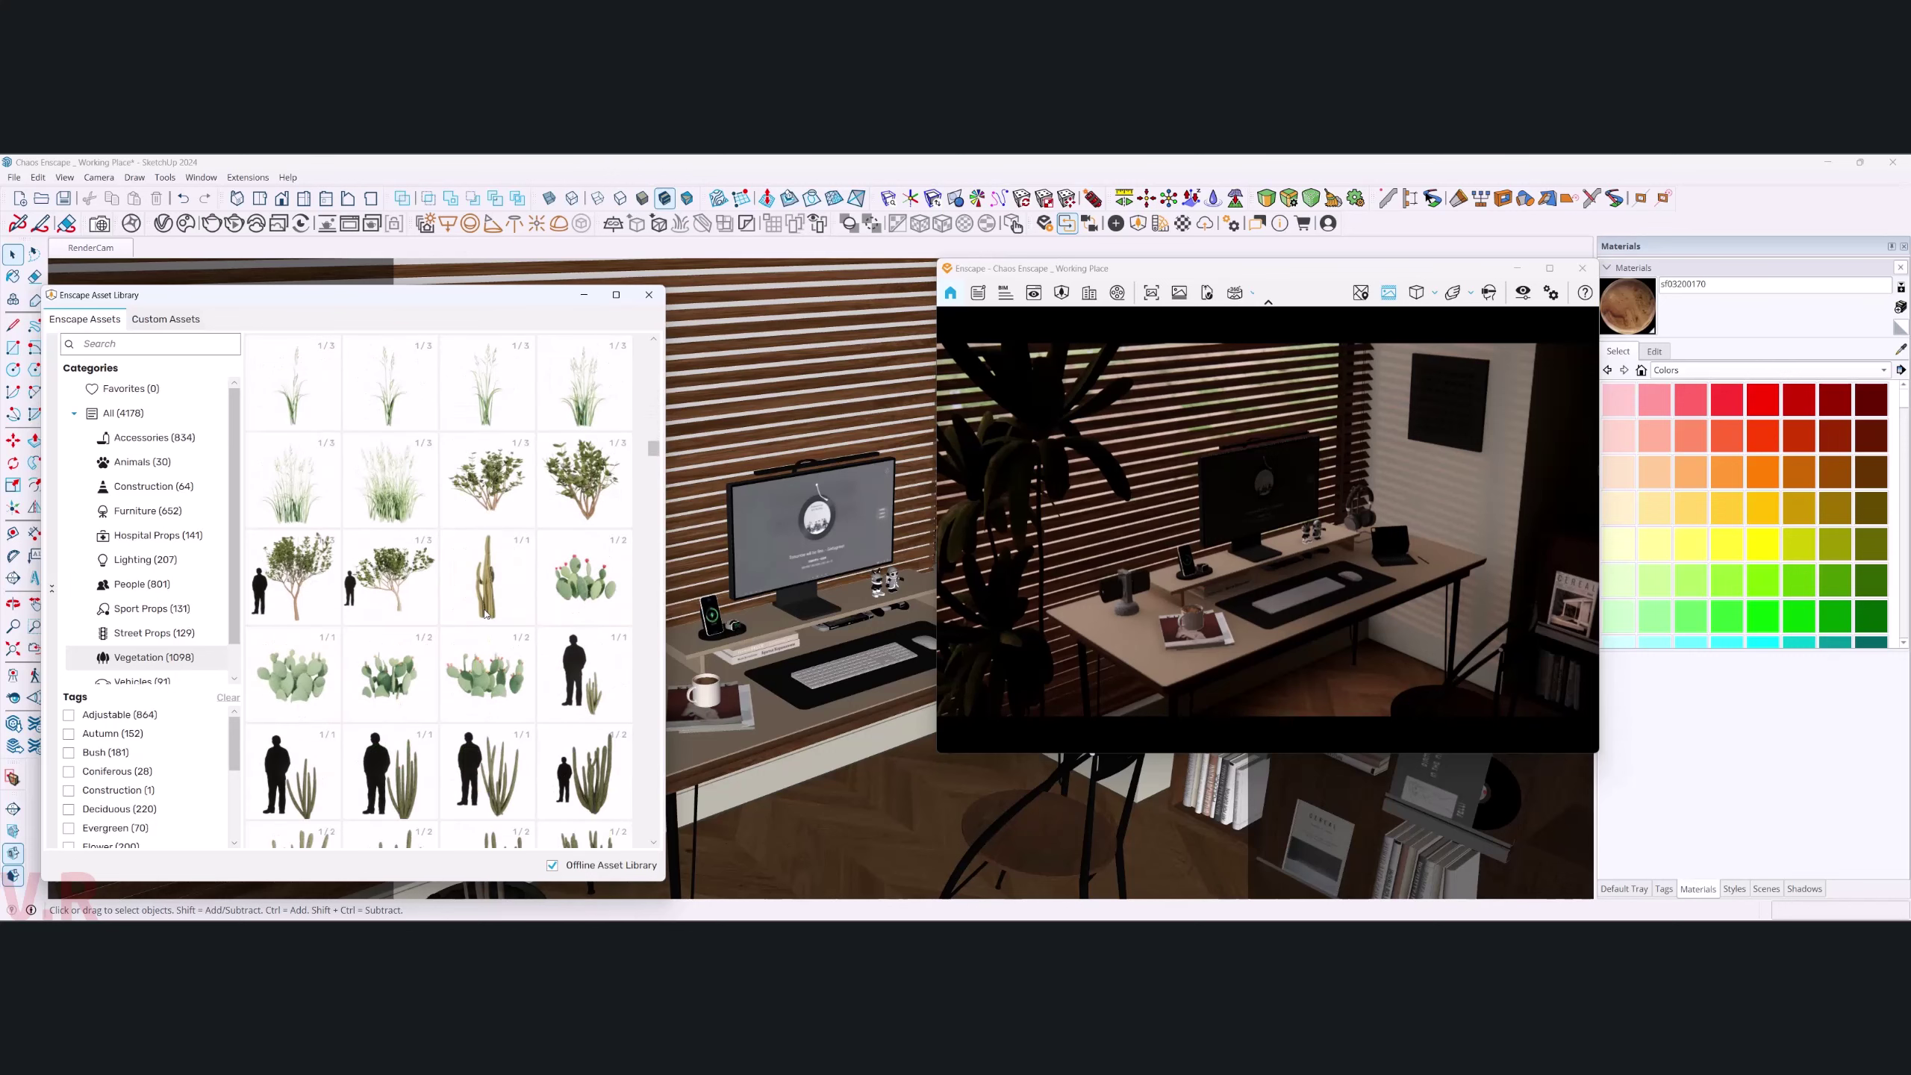
pyautogui.scroll(-2, 498, 597)
pyautogui.scroll(-2, 498, 597)
pyautogui.scroll(-2, 498, 597)
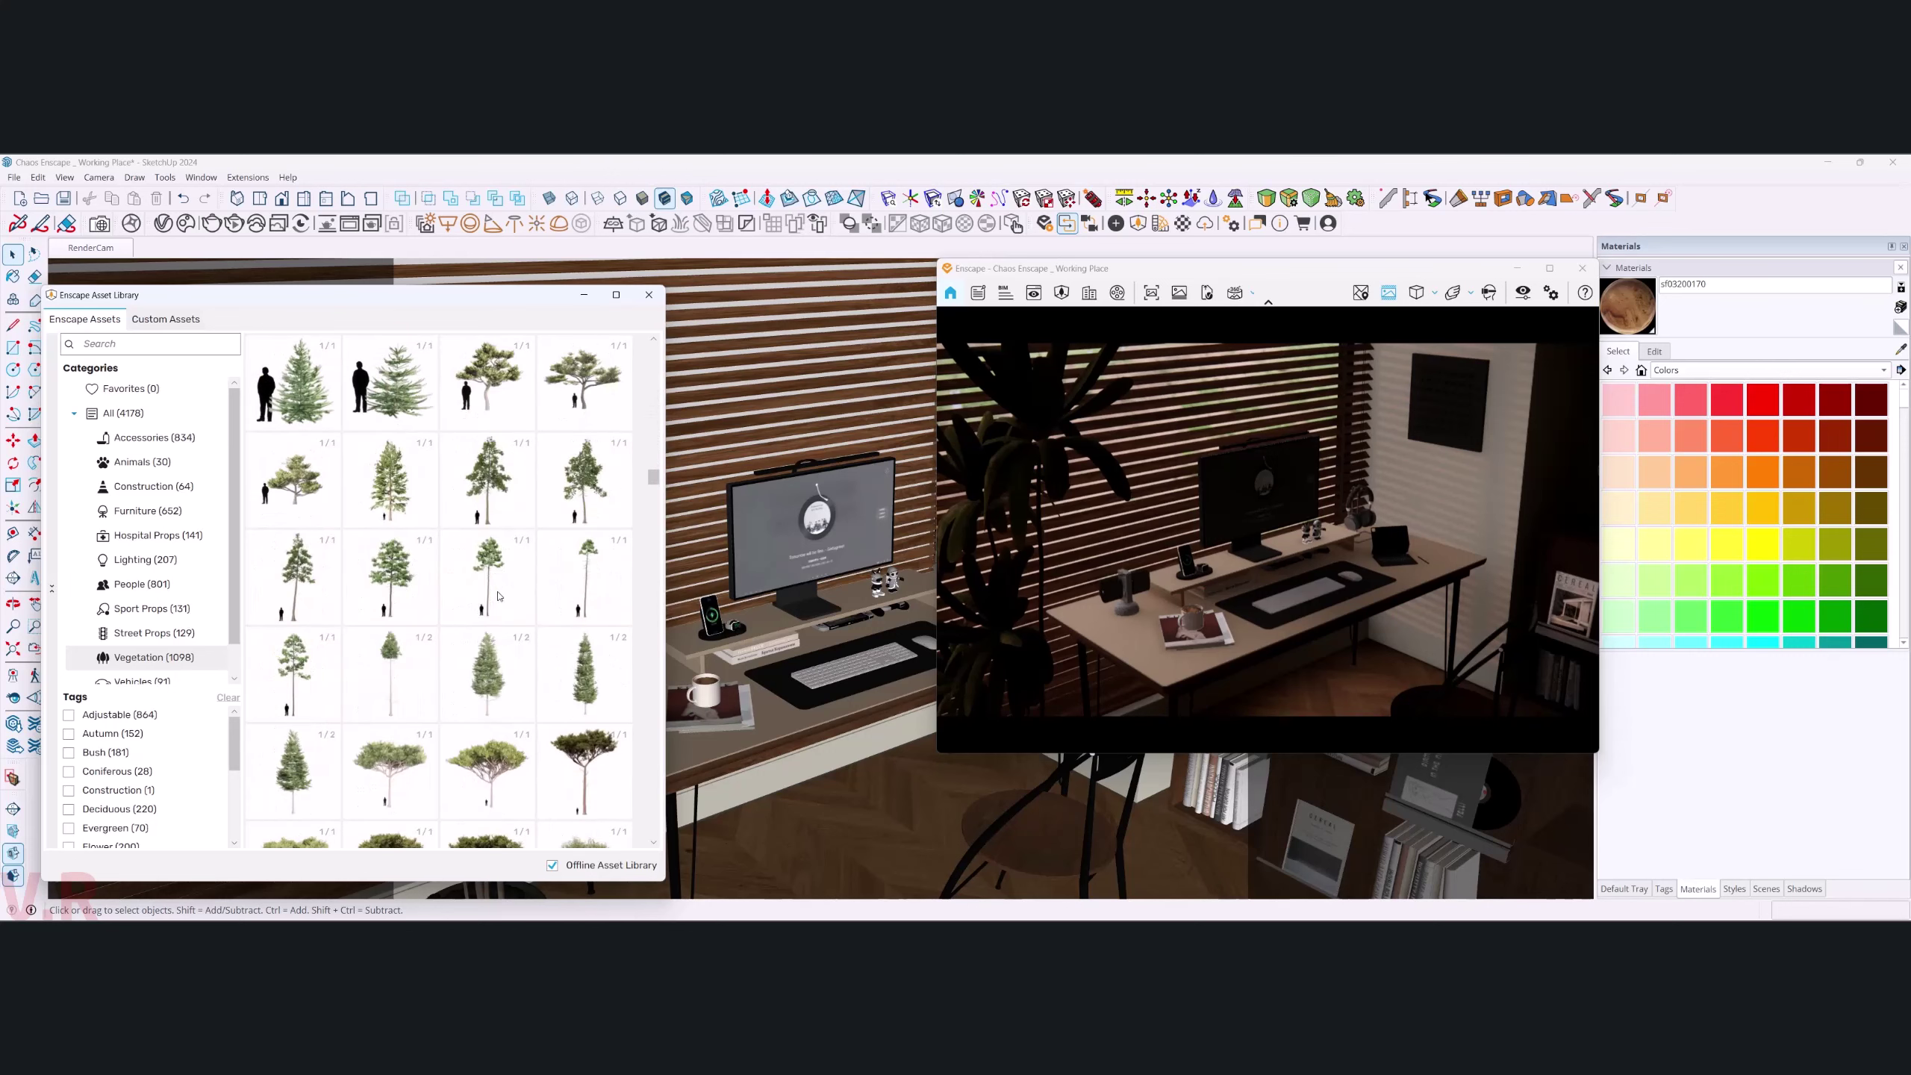
pyautogui.scroll(-1, 498, 578)
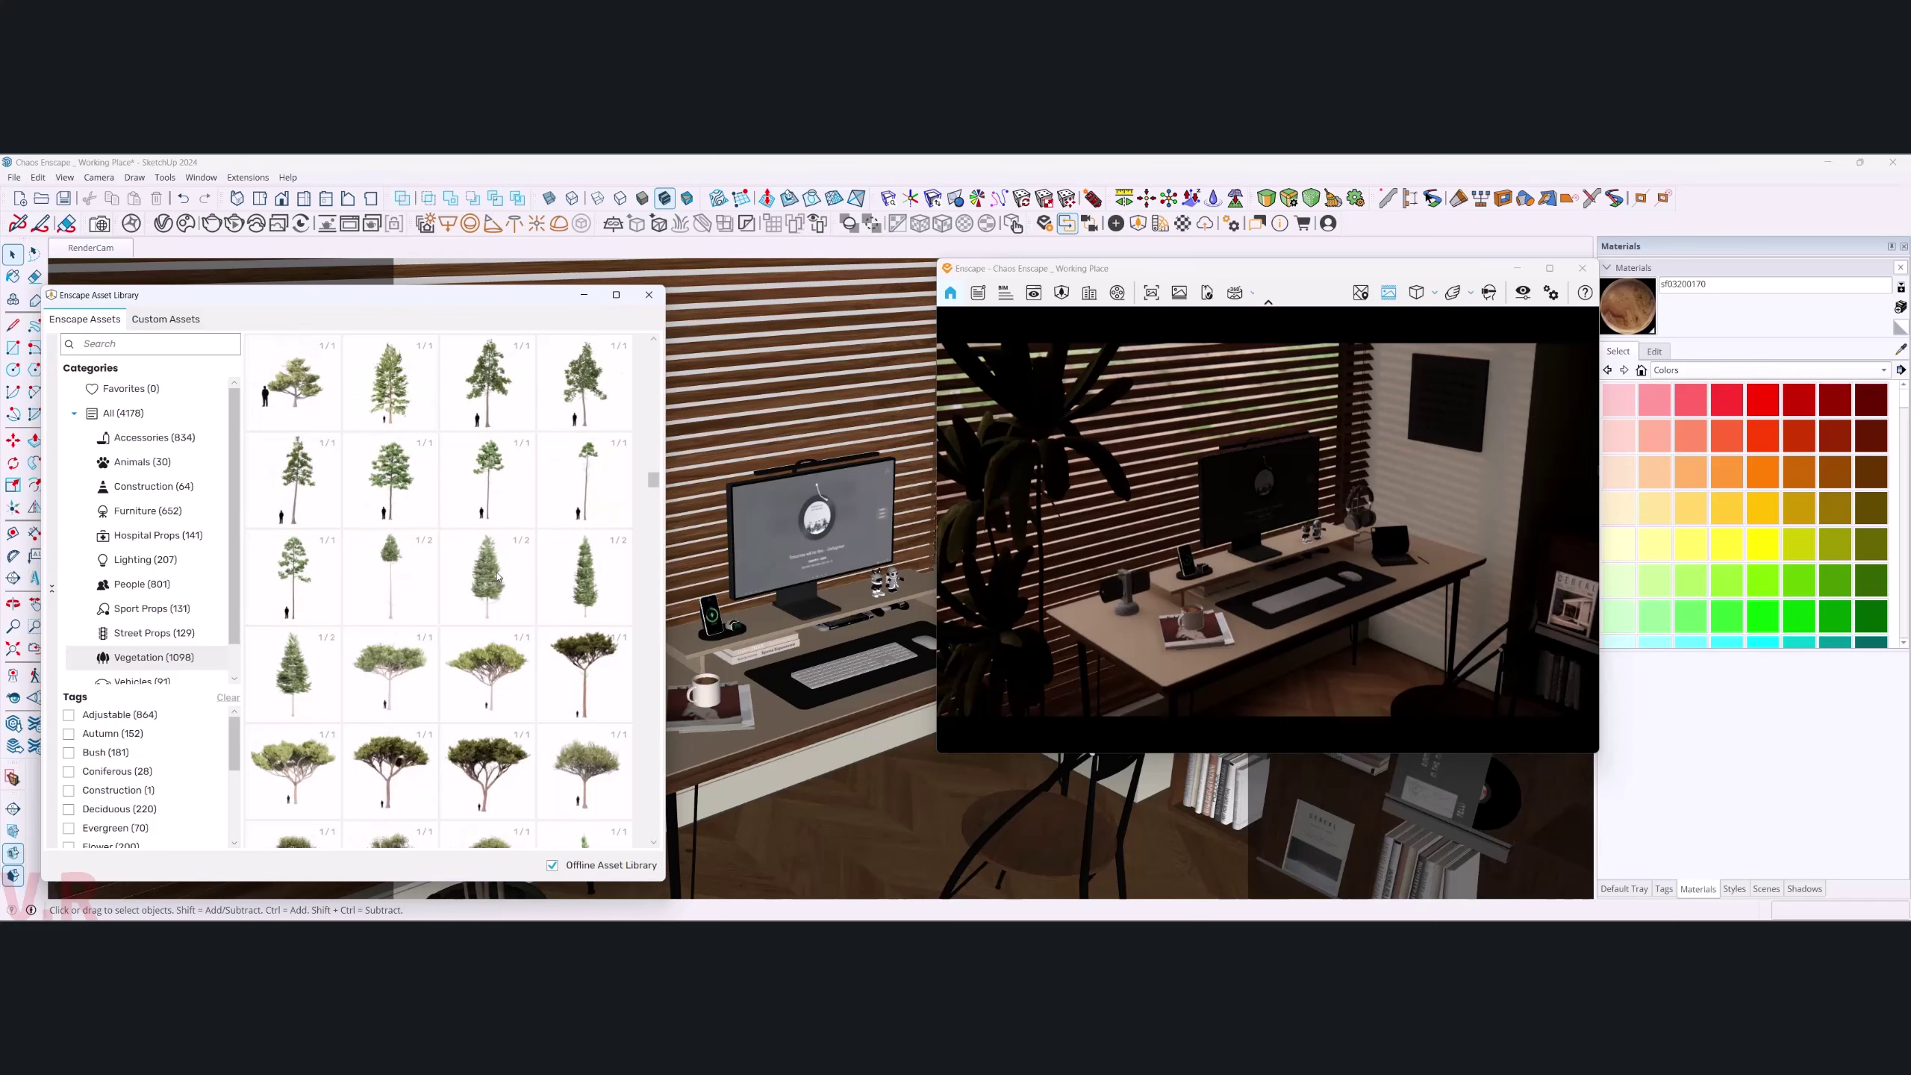
pyautogui.scroll(-1, 498, 578)
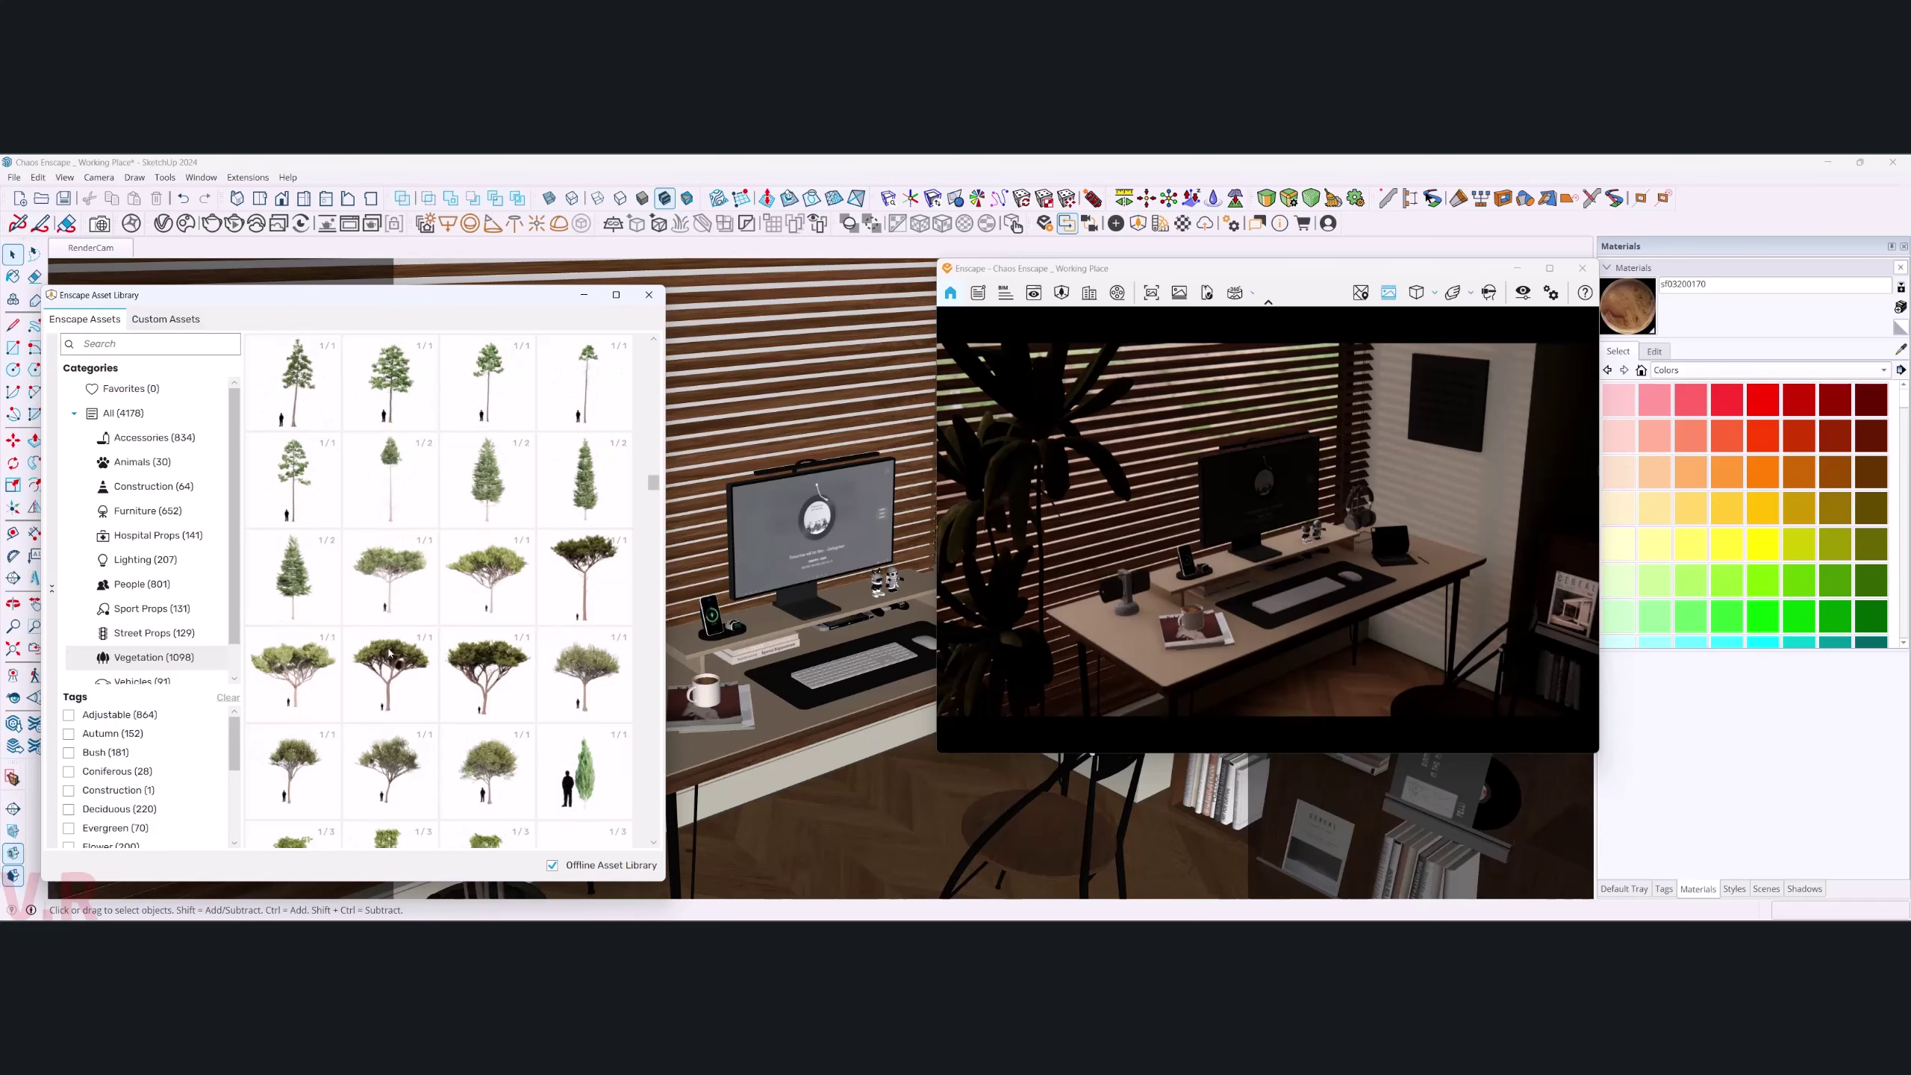
pyautogui.scroll(-2, 416, 542)
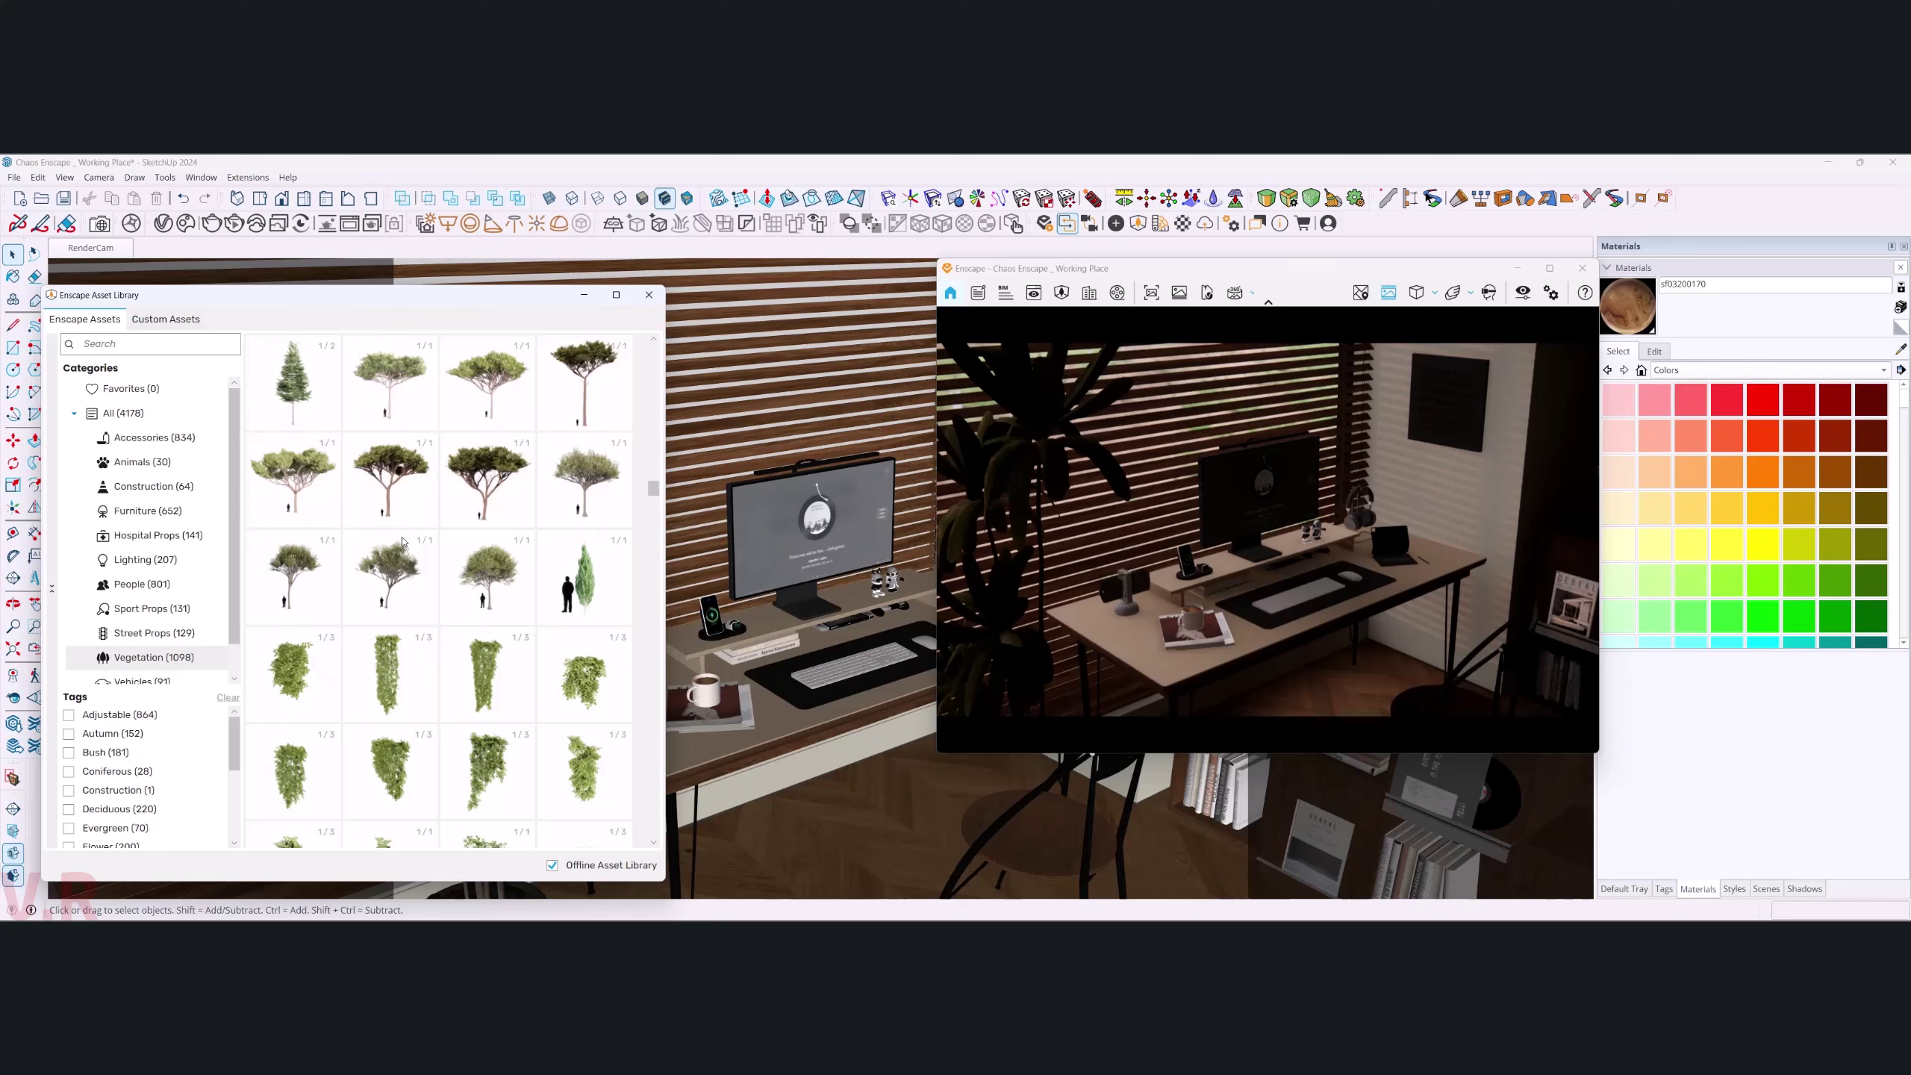
pyautogui.scroll(-2, 402, 540)
pyautogui.scroll(-1, 402, 540)
pyautogui.scroll(-1, 403, 541)
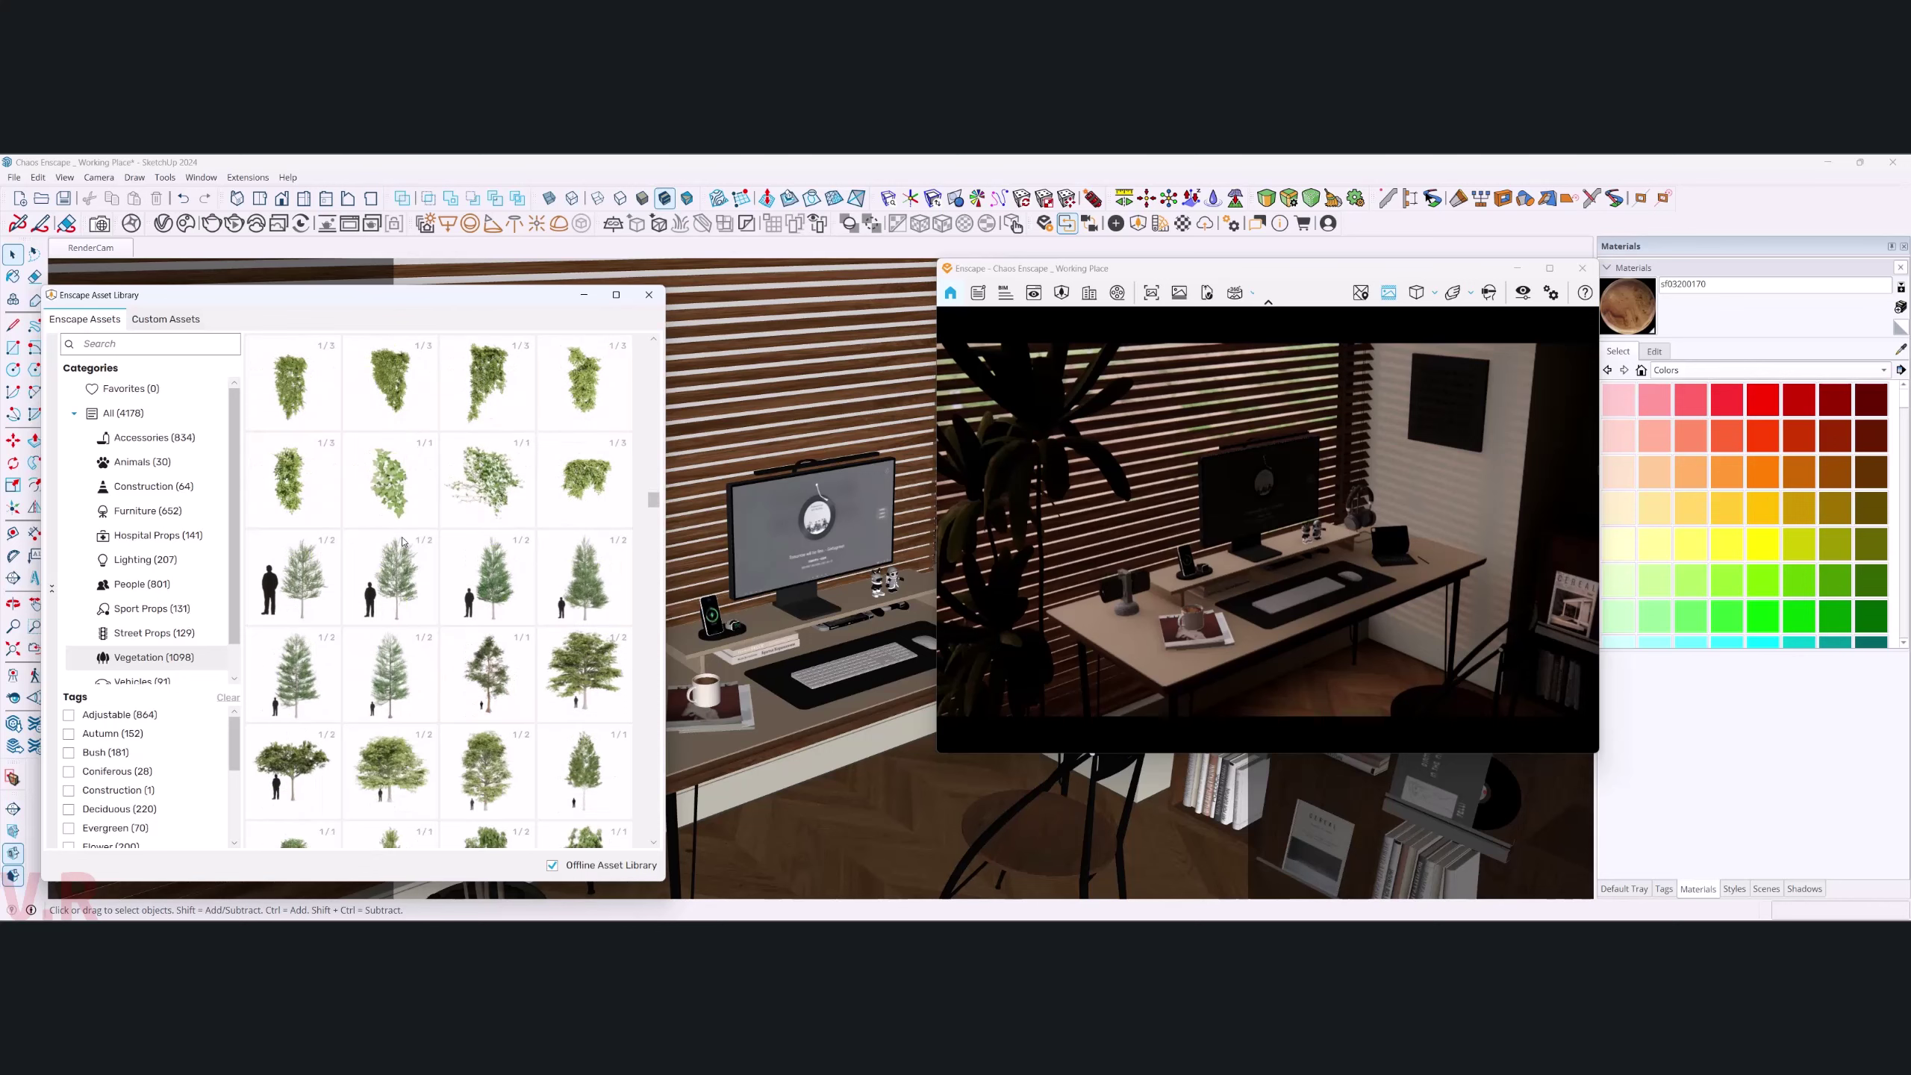
pyautogui.scroll(-2, 402, 541)
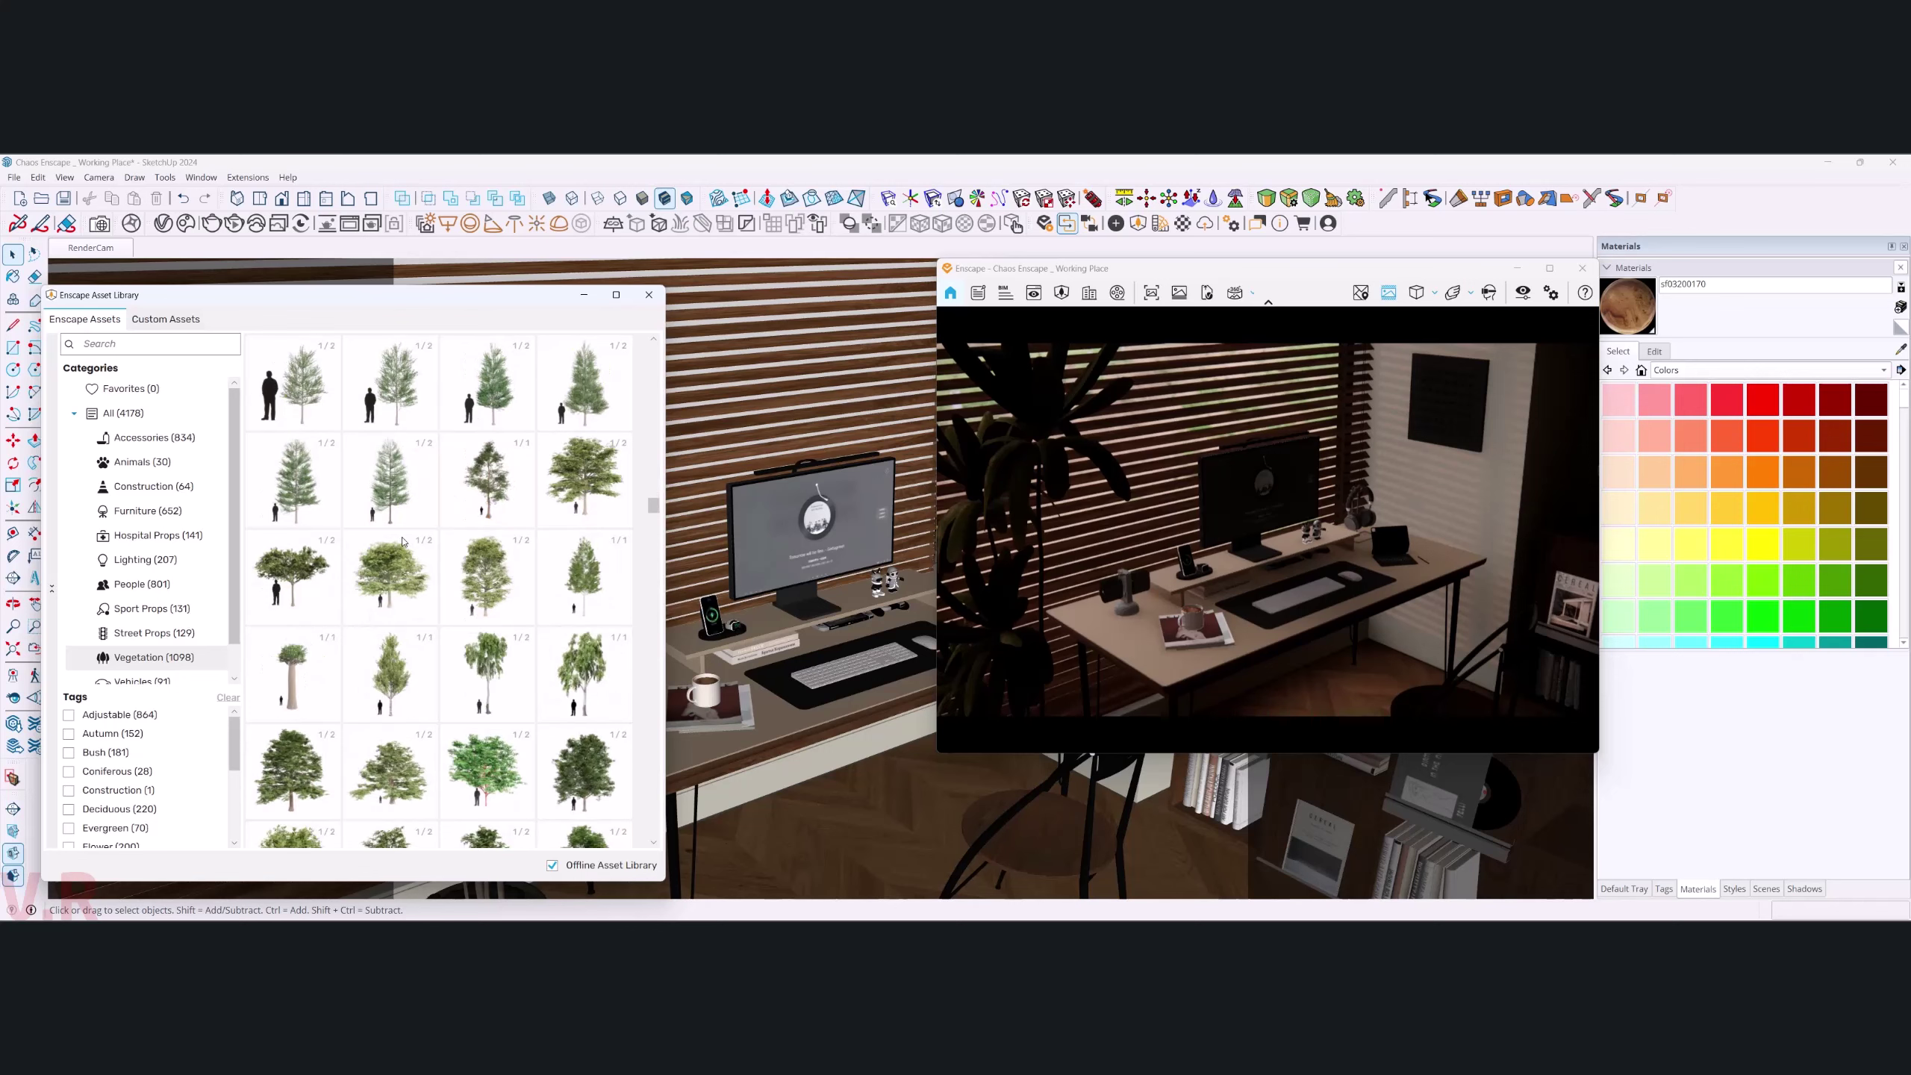
pyautogui.scroll(-1, 402, 540)
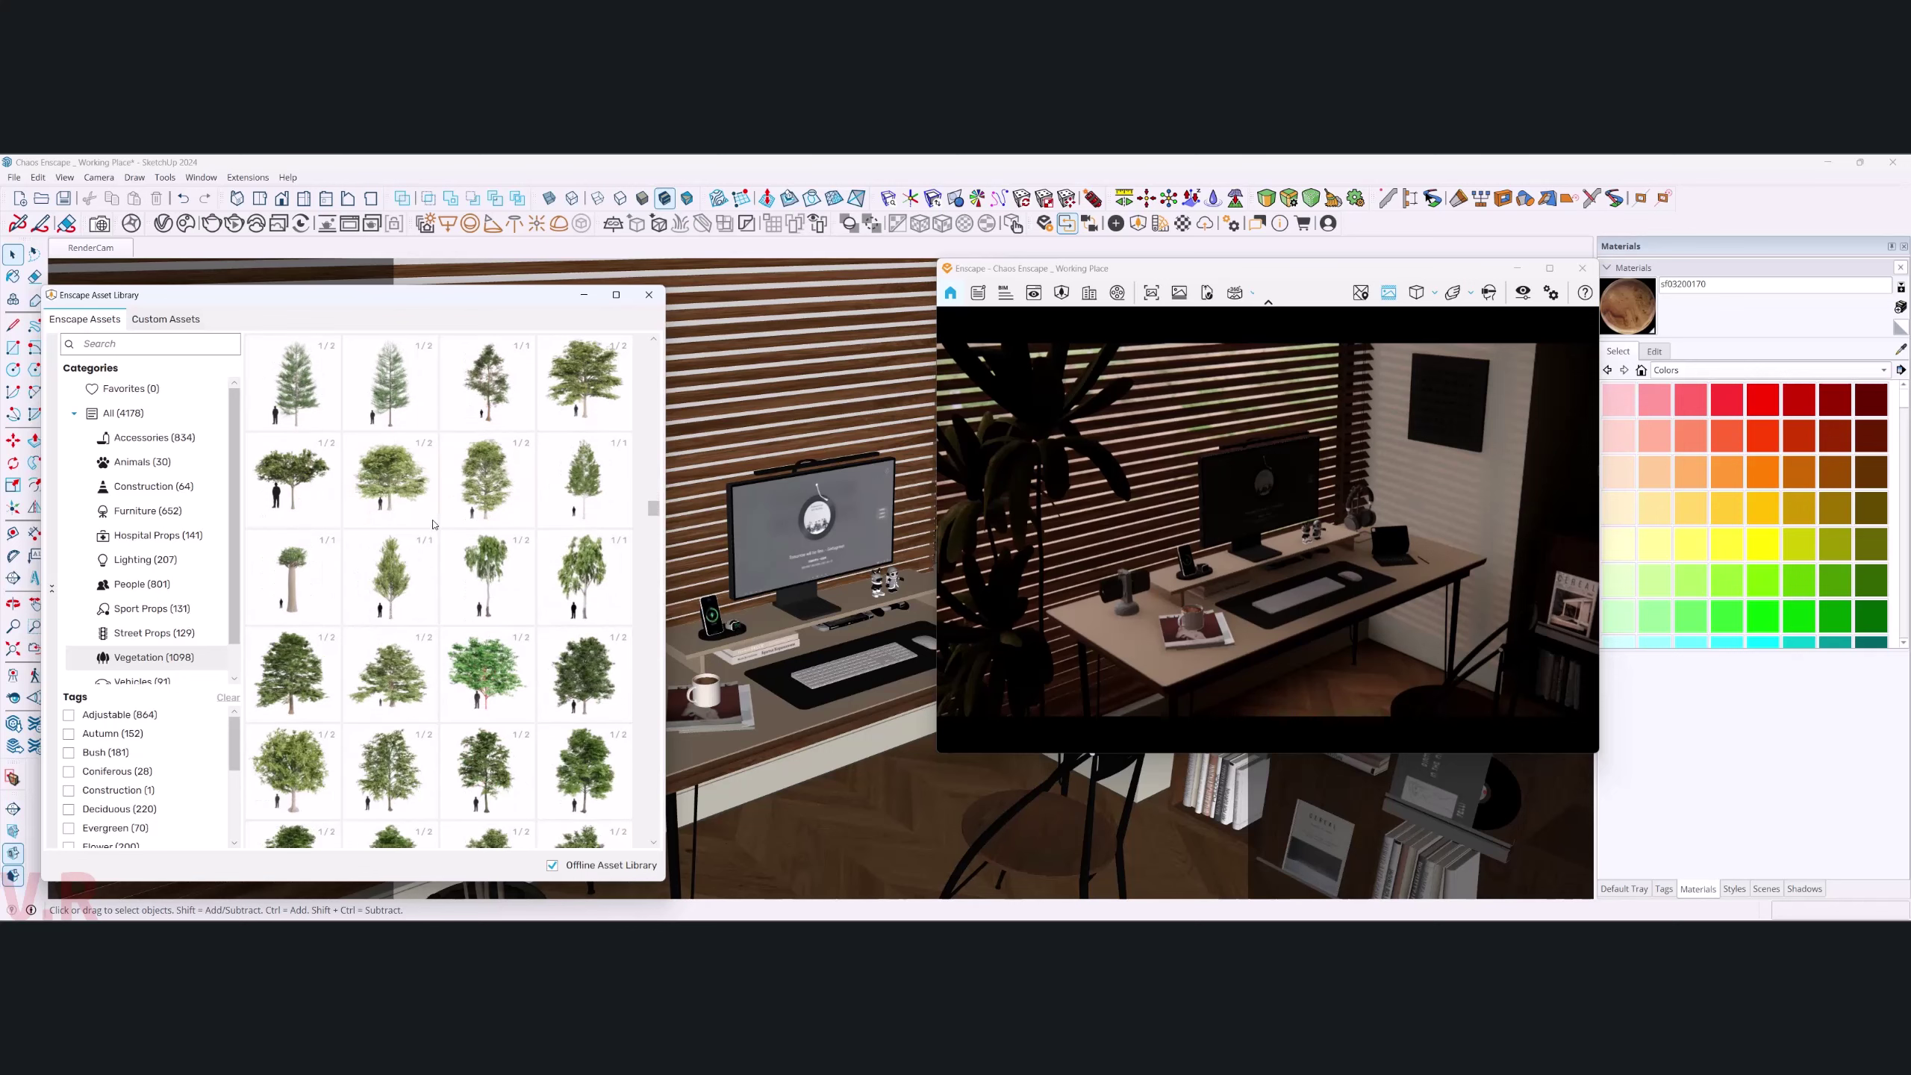
pyautogui.moveTo(390, 675)
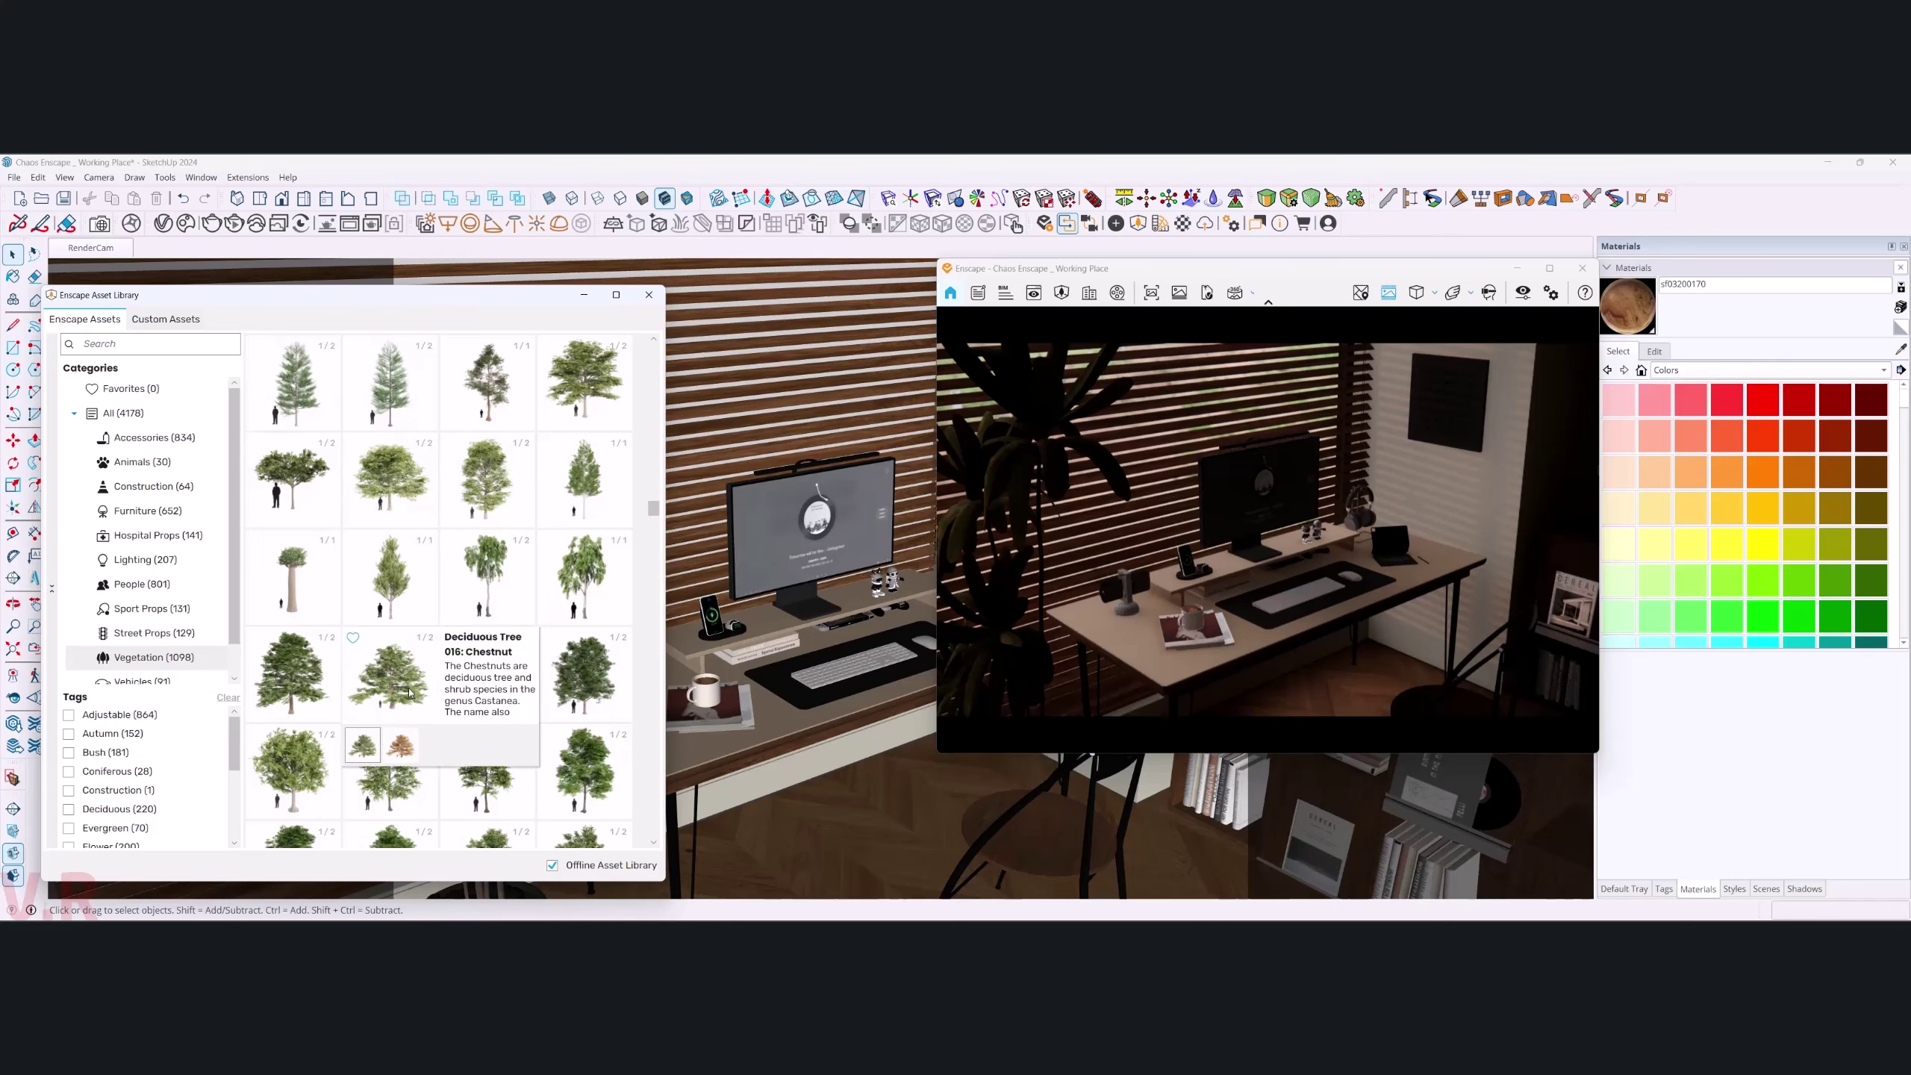
pyautogui.click(410, 693)
# - Place the chestnut tree in the model and select it
pyautogui.scroll(3, 793, 638)
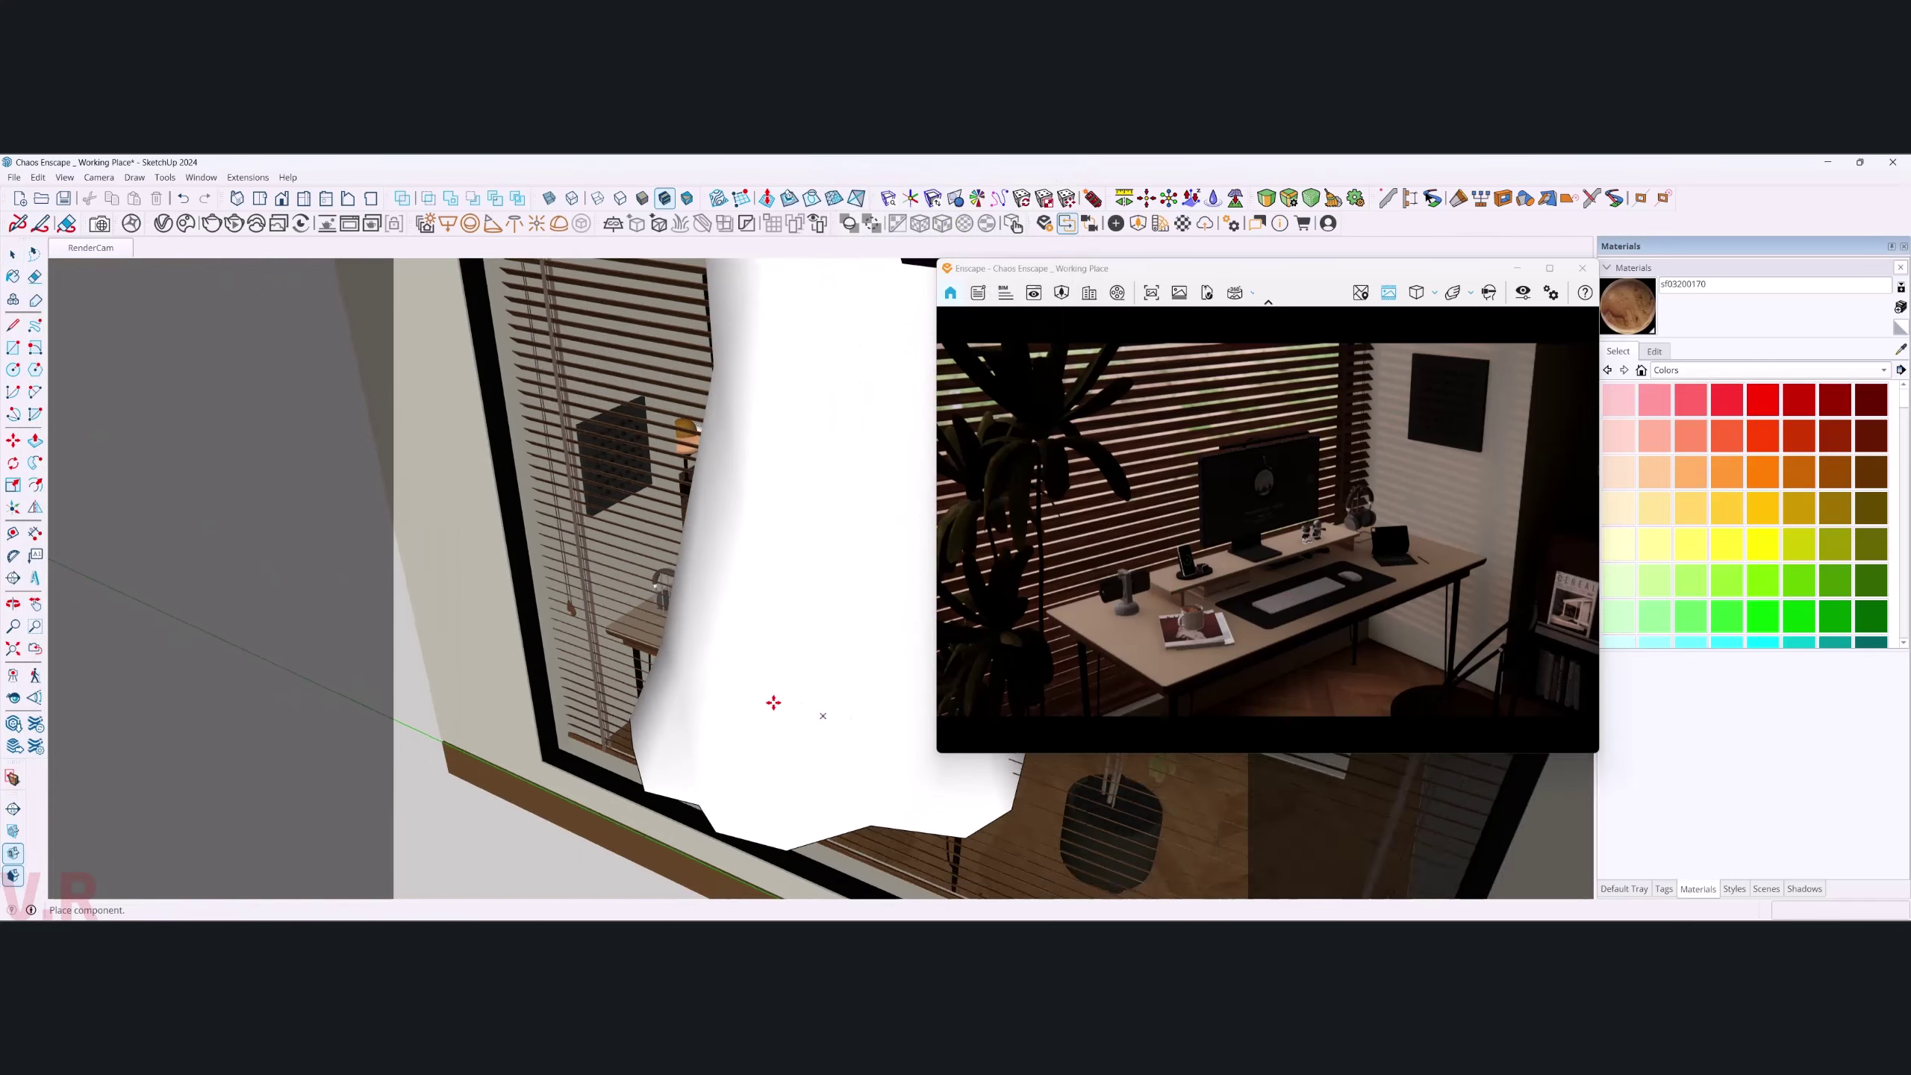
pyautogui.scroll(-2, 649, 607)
pyautogui.scroll(-2, 649, 561)
pyautogui.scroll(-2, 649, 561)
pyautogui.scroll(-2, 650, 556)
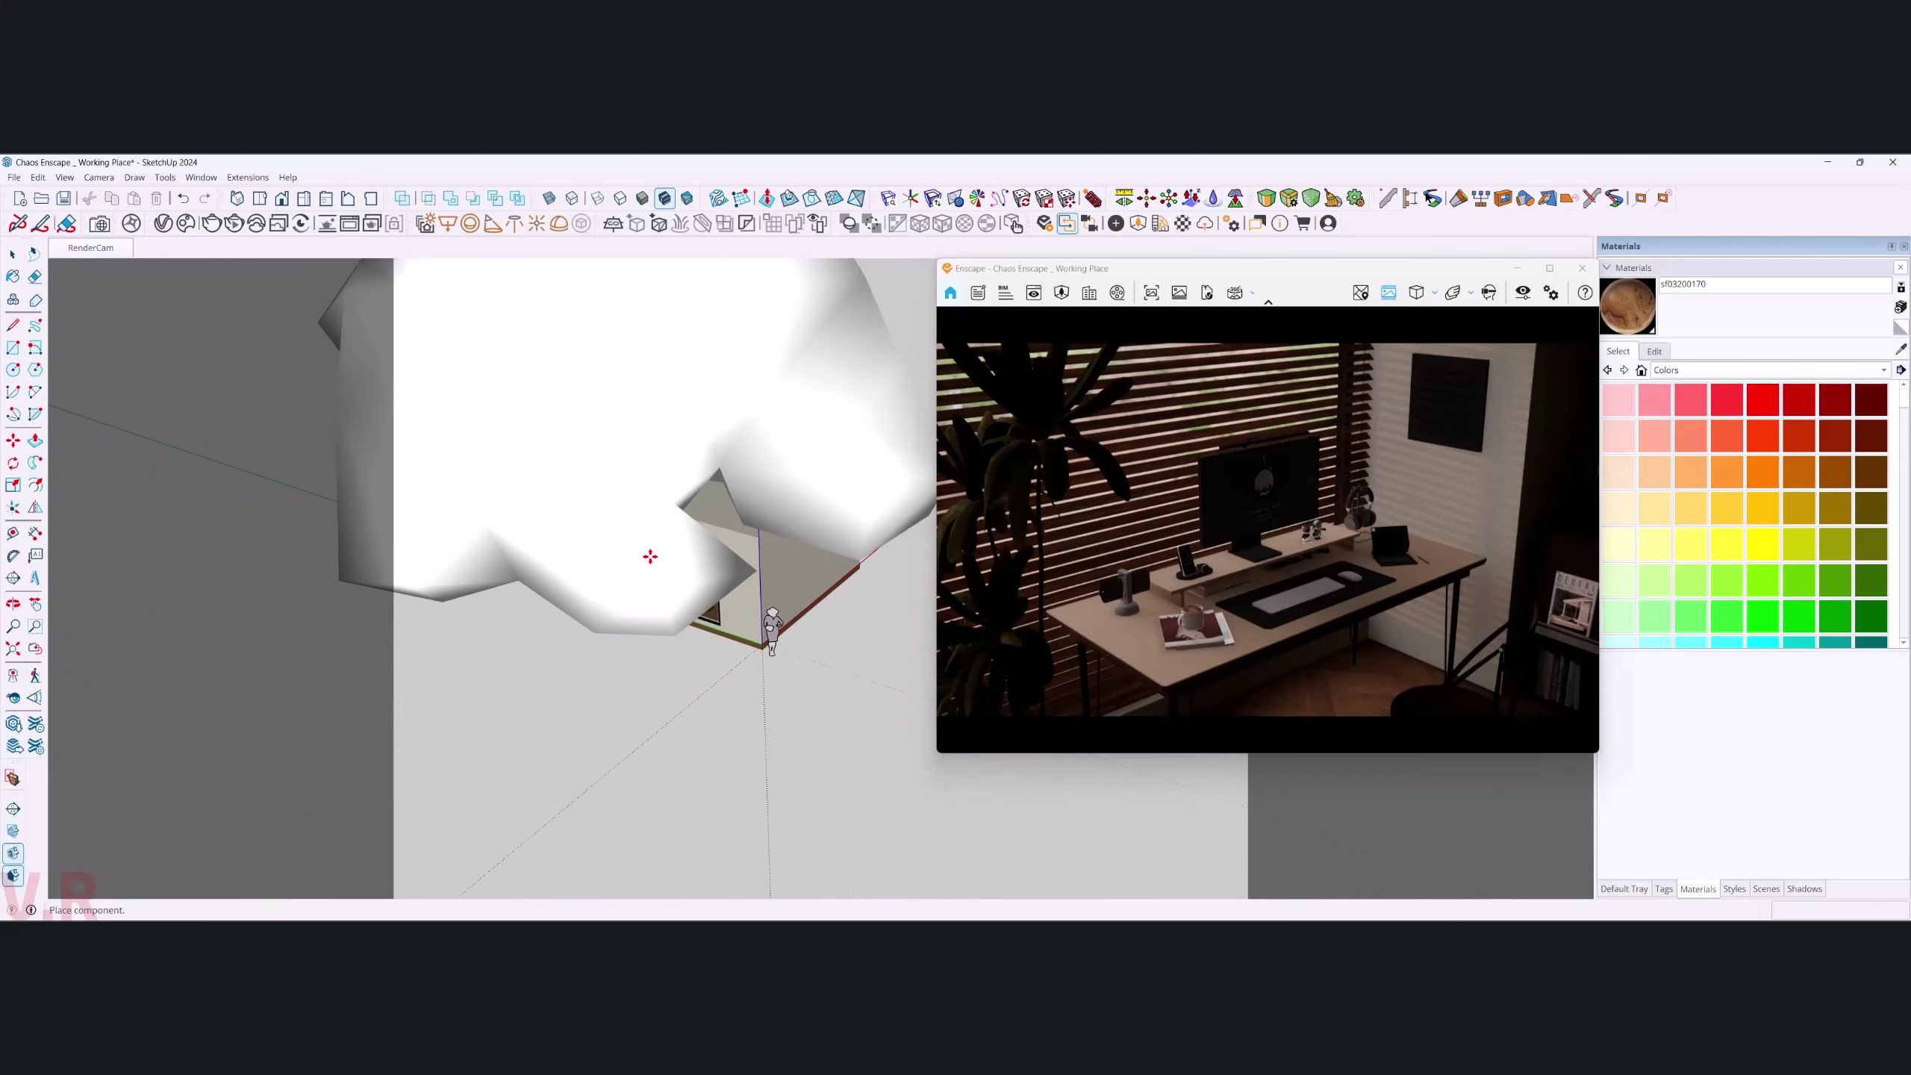
pyautogui.scroll(3, 545, 711)
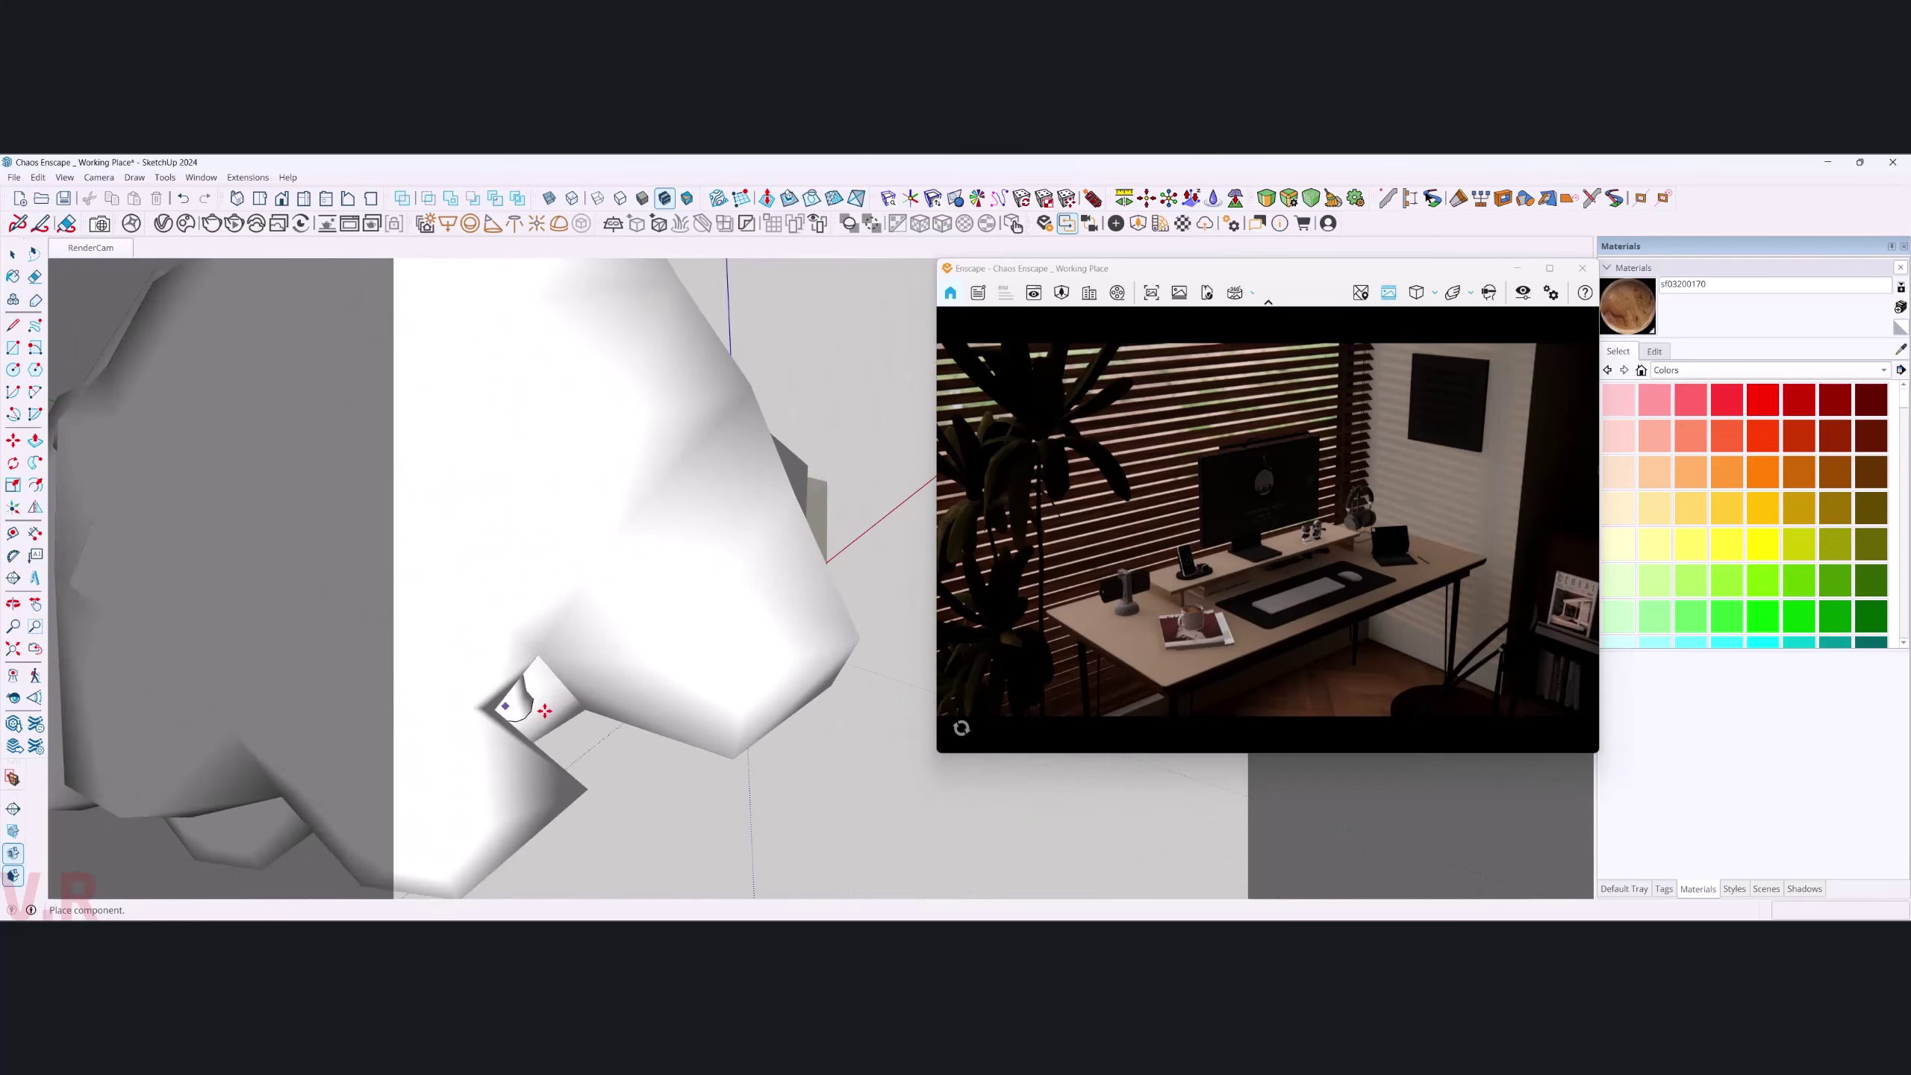
pyautogui.click(545, 711)
pyautogui.scroll(-2, 545, 711)
pyautogui.scroll(-2, 512, 678)
pyautogui.scroll(-2, 482, 670)
pyautogui.scroll(-2, 472, 666)
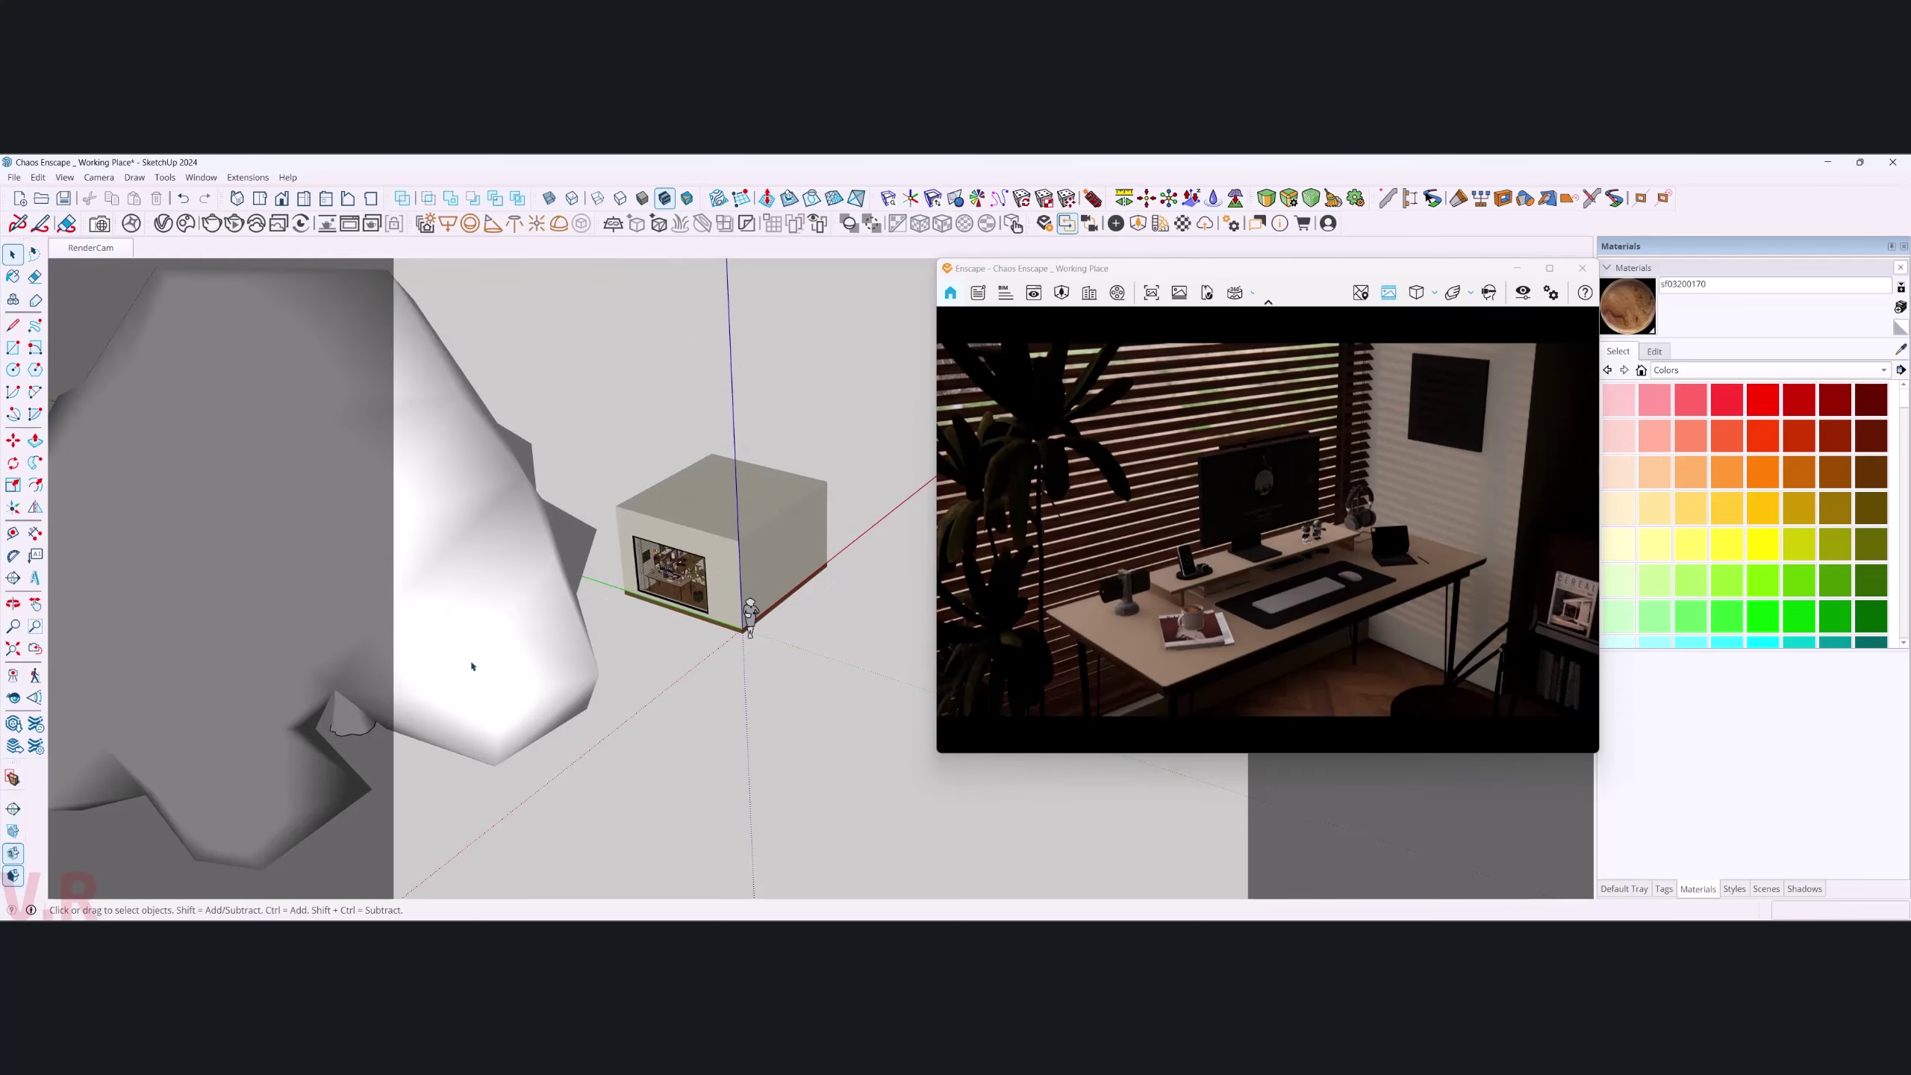
pyautogui.click(473, 666)
# - Move the tree down and set it beside the room box
pyautogui.moveTo(452, 663); pyautogui.dragTo(617, 423, button='middle')
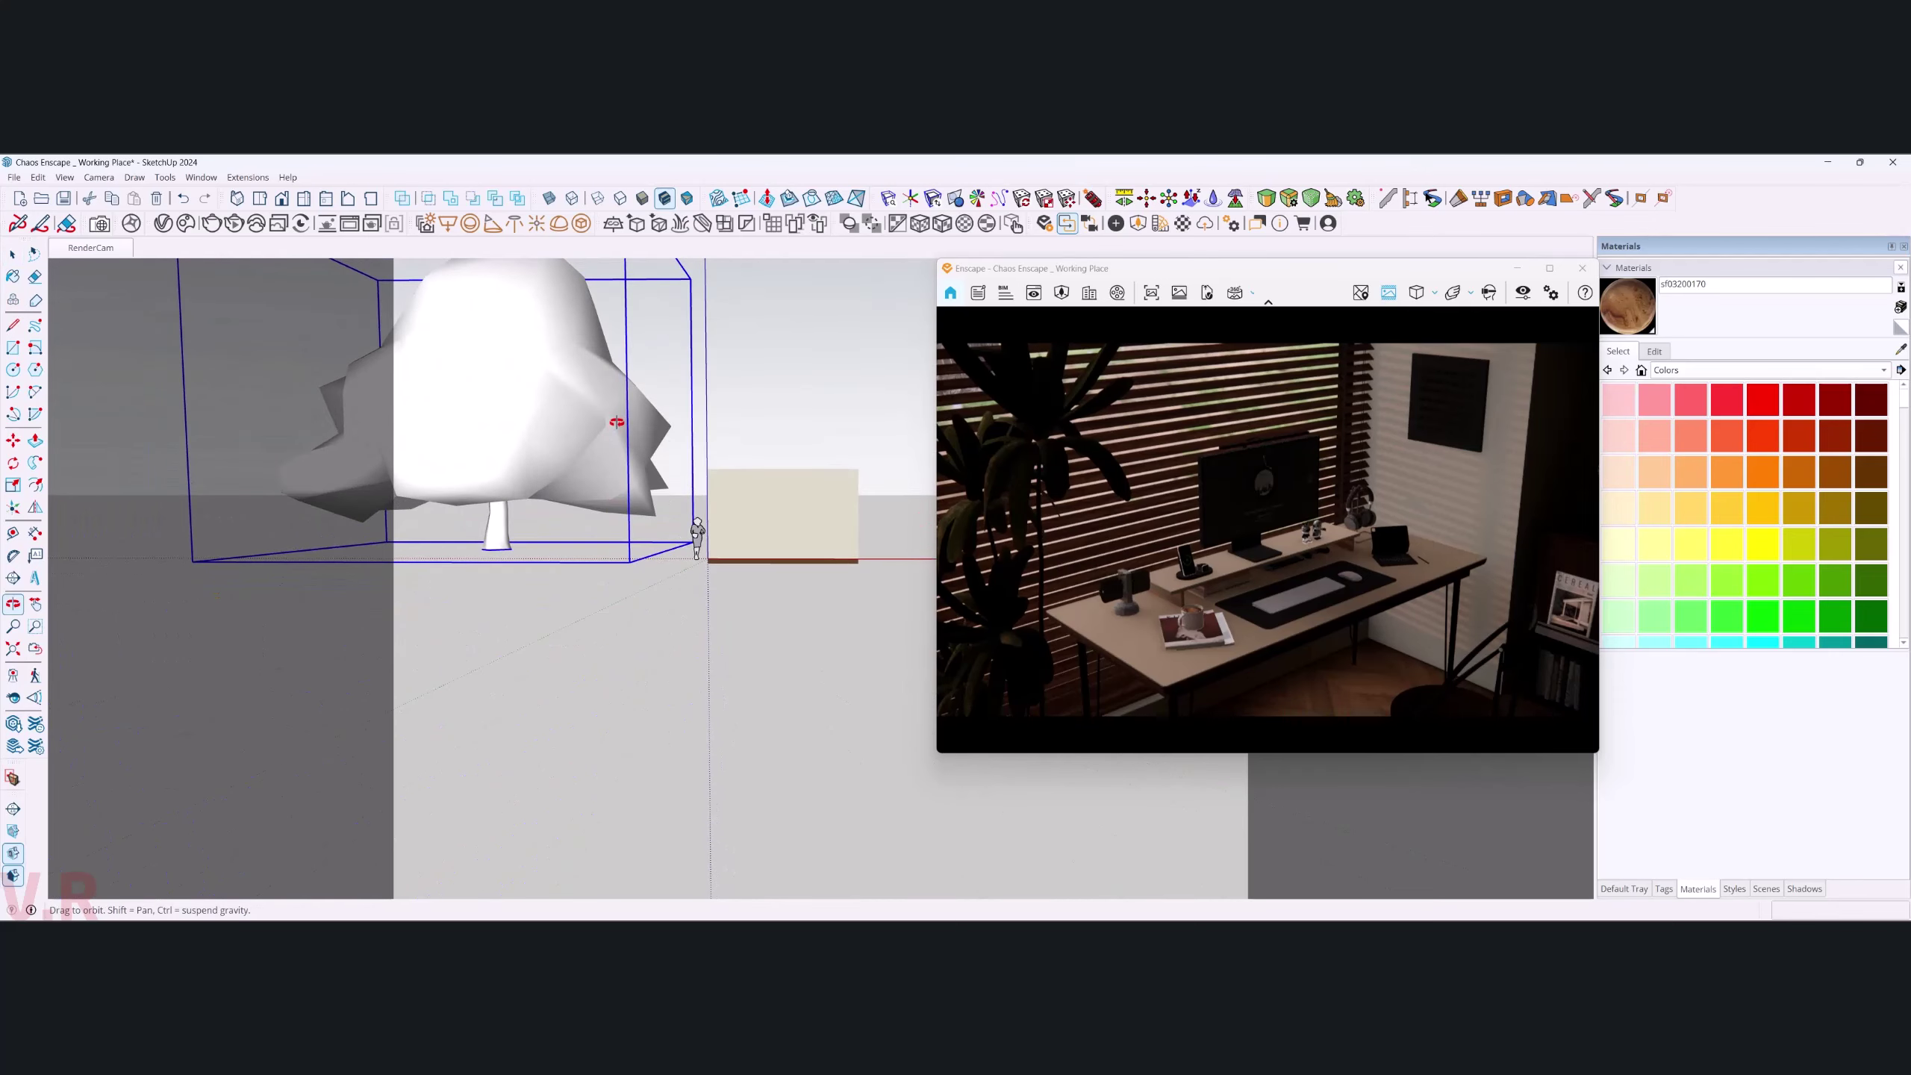
pyautogui.press('m')
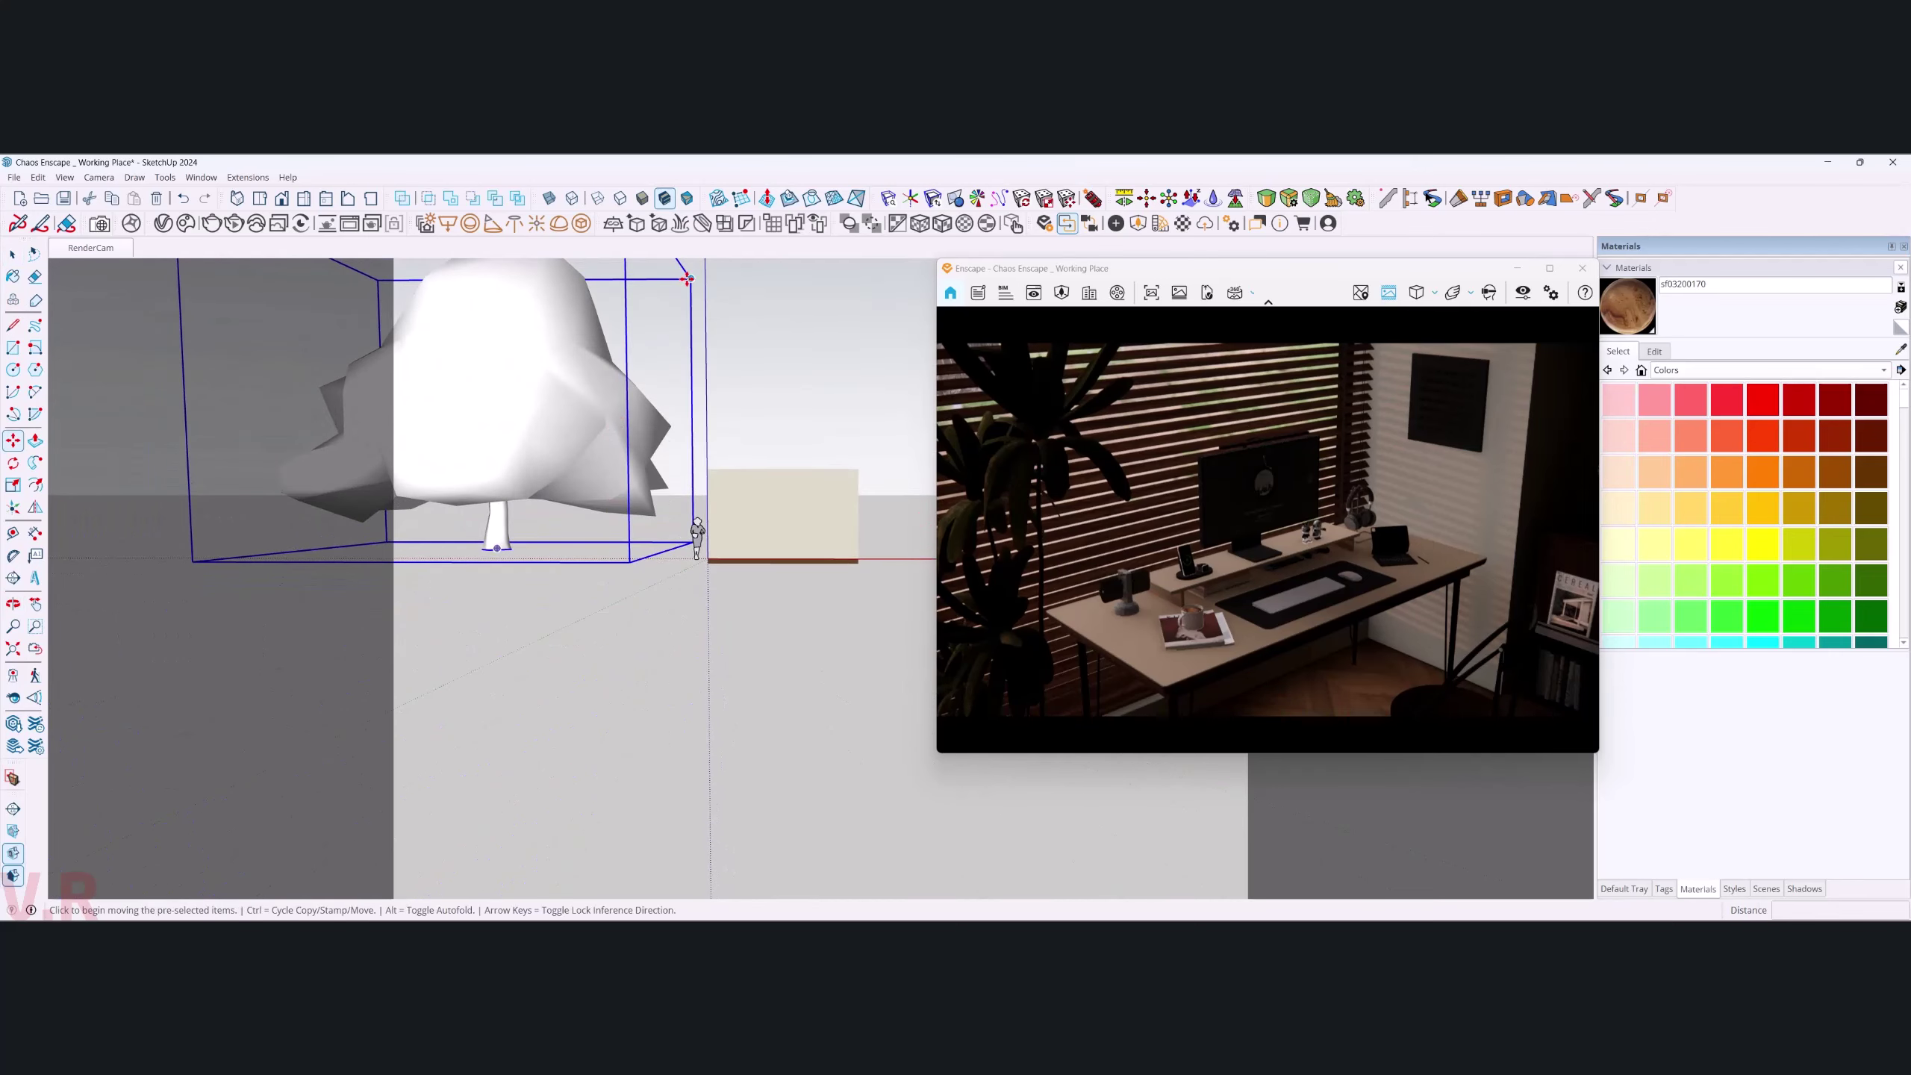
pyautogui.moveTo(687, 278); pyautogui.dragTo(686, 370)
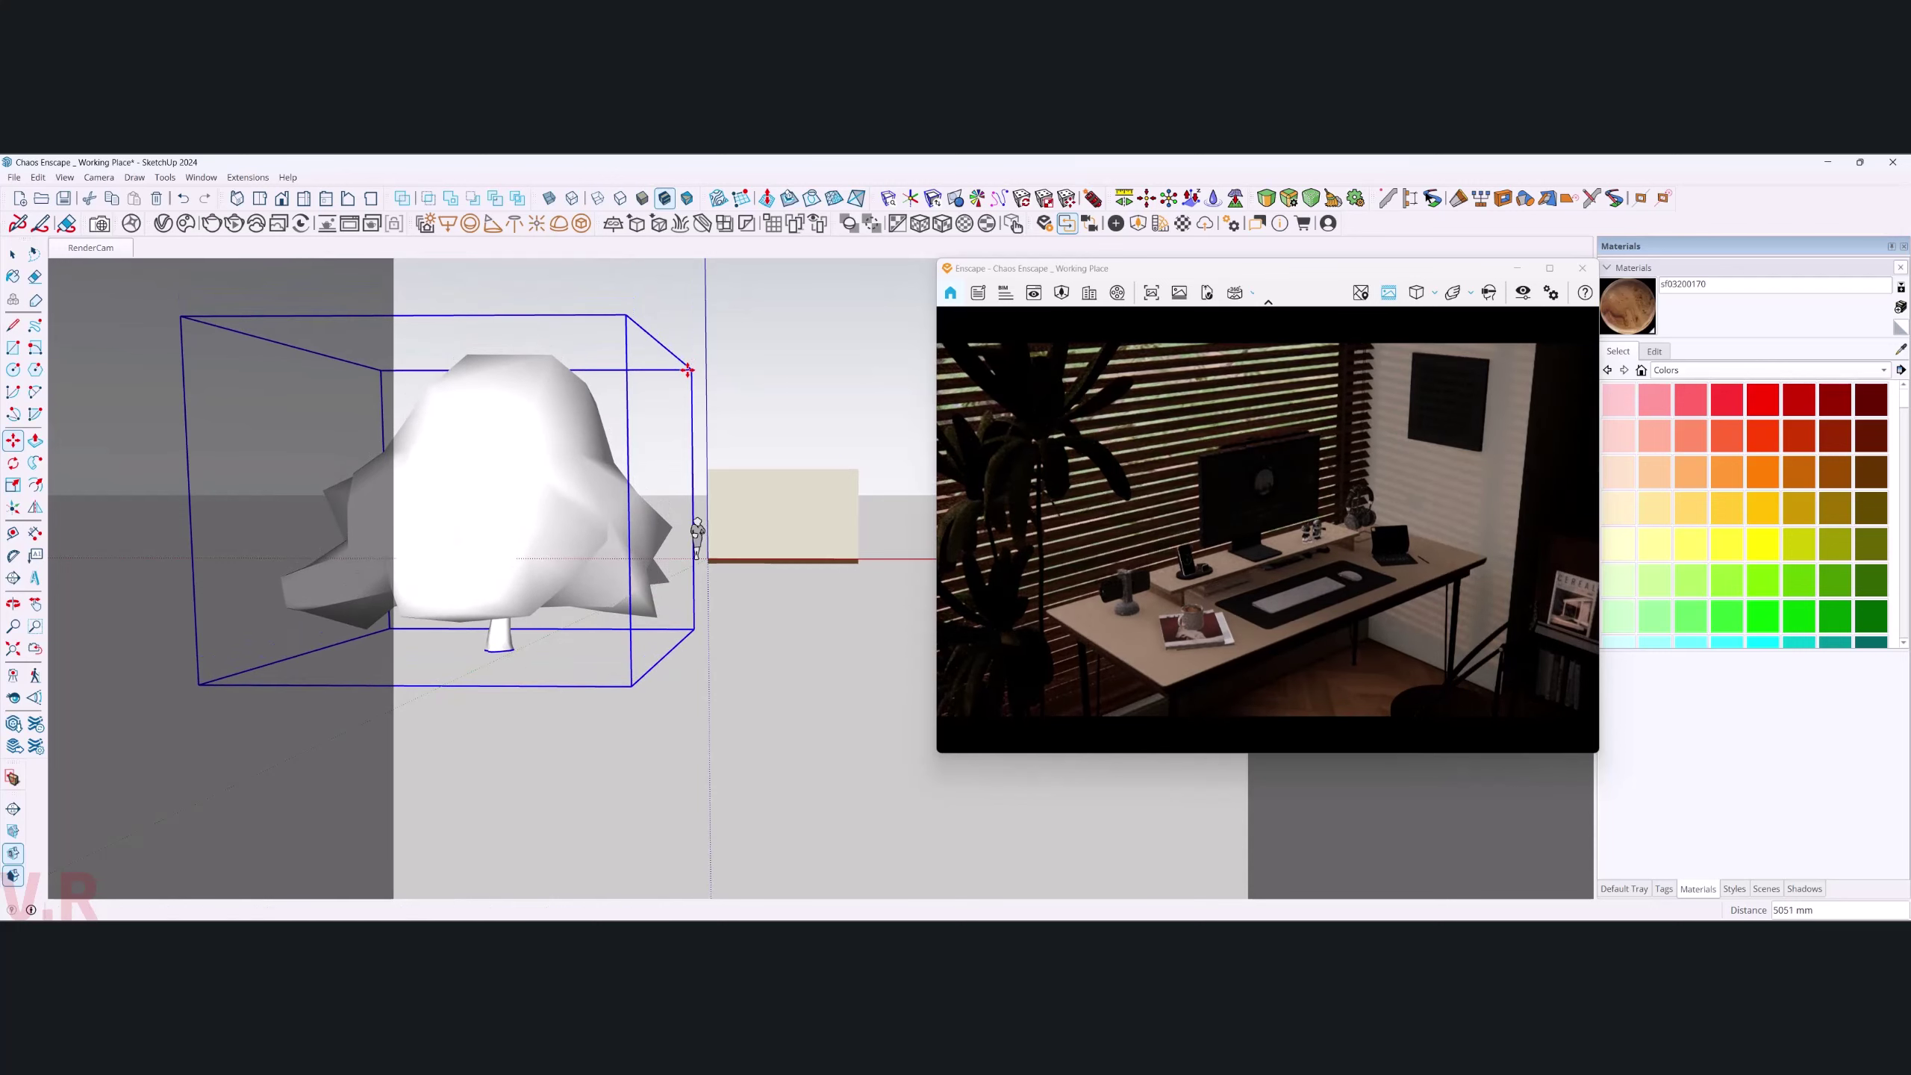
pyautogui.moveTo(611, 445); pyautogui.dragTo(534, 734, button='middle')
pyautogui.click(534, 734)
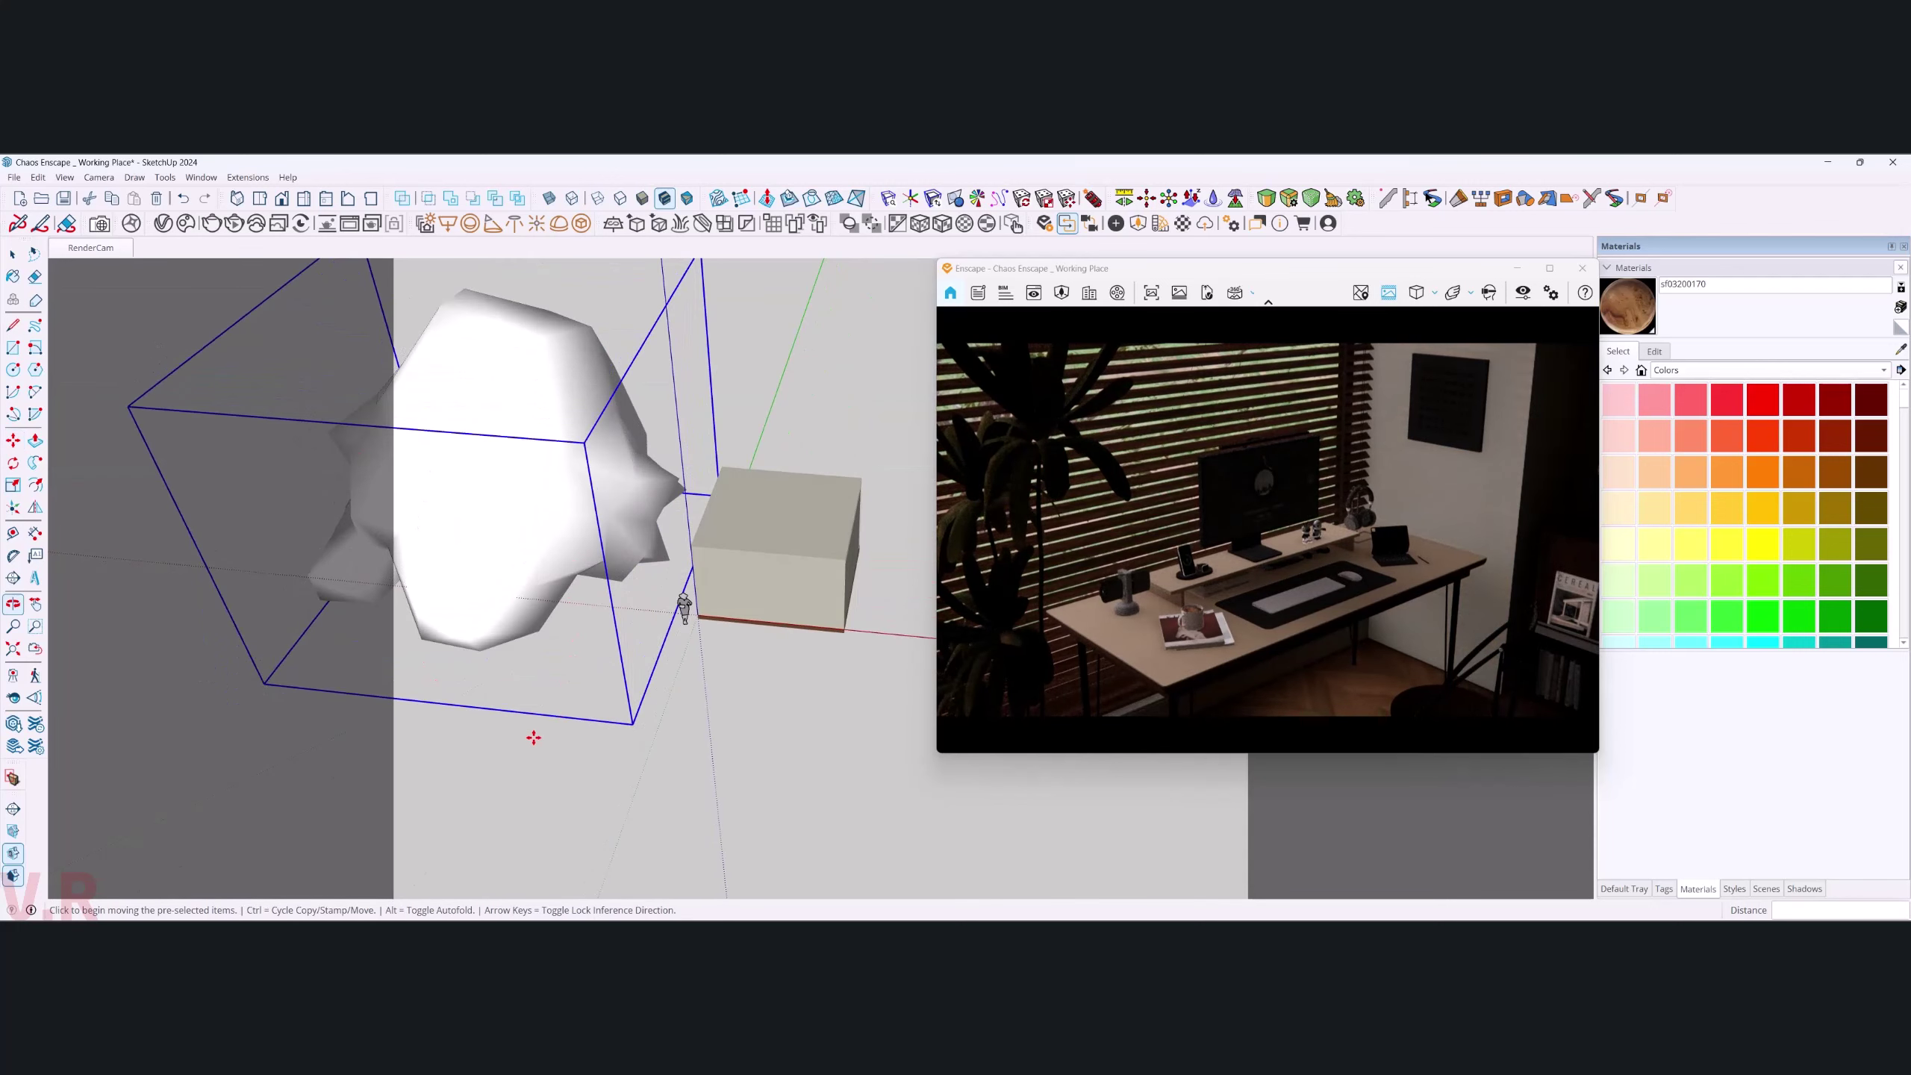
pyautogui.click(542, 712)
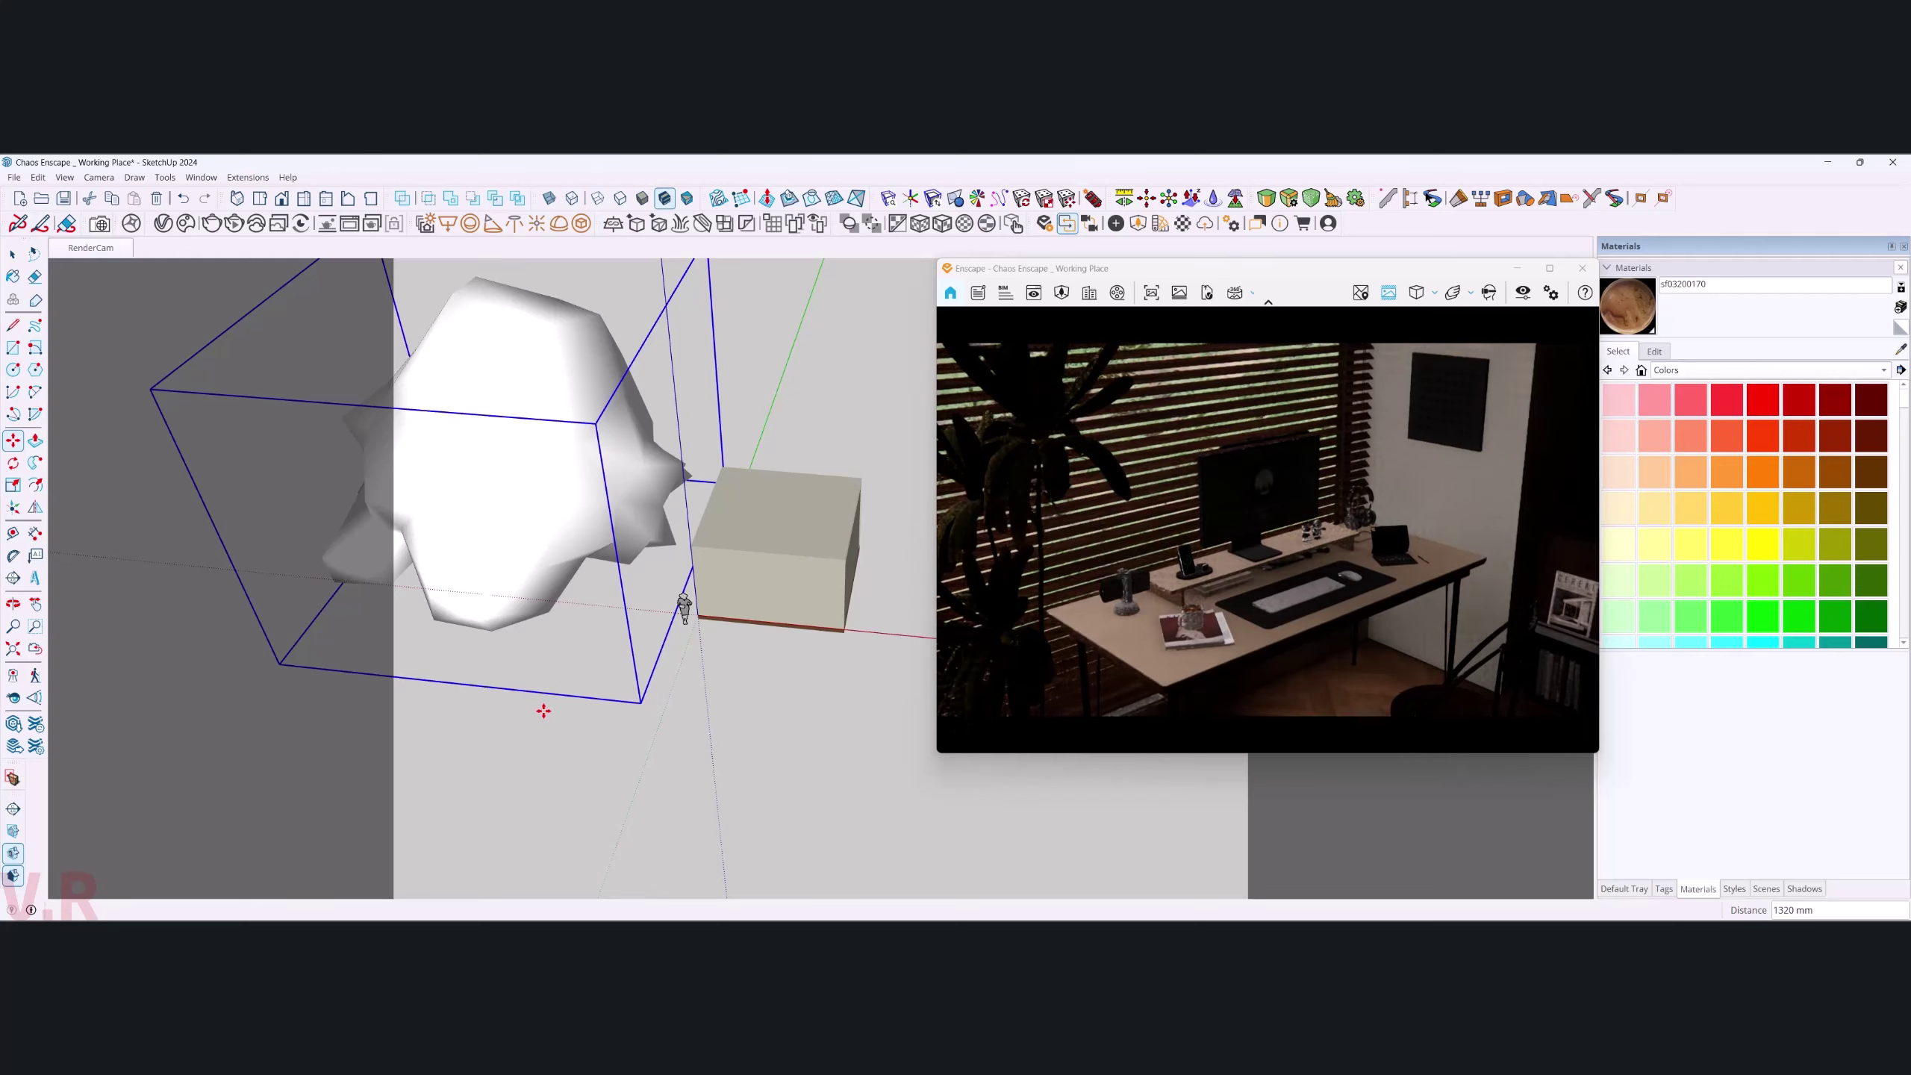
pyautogui.click(512, 731)
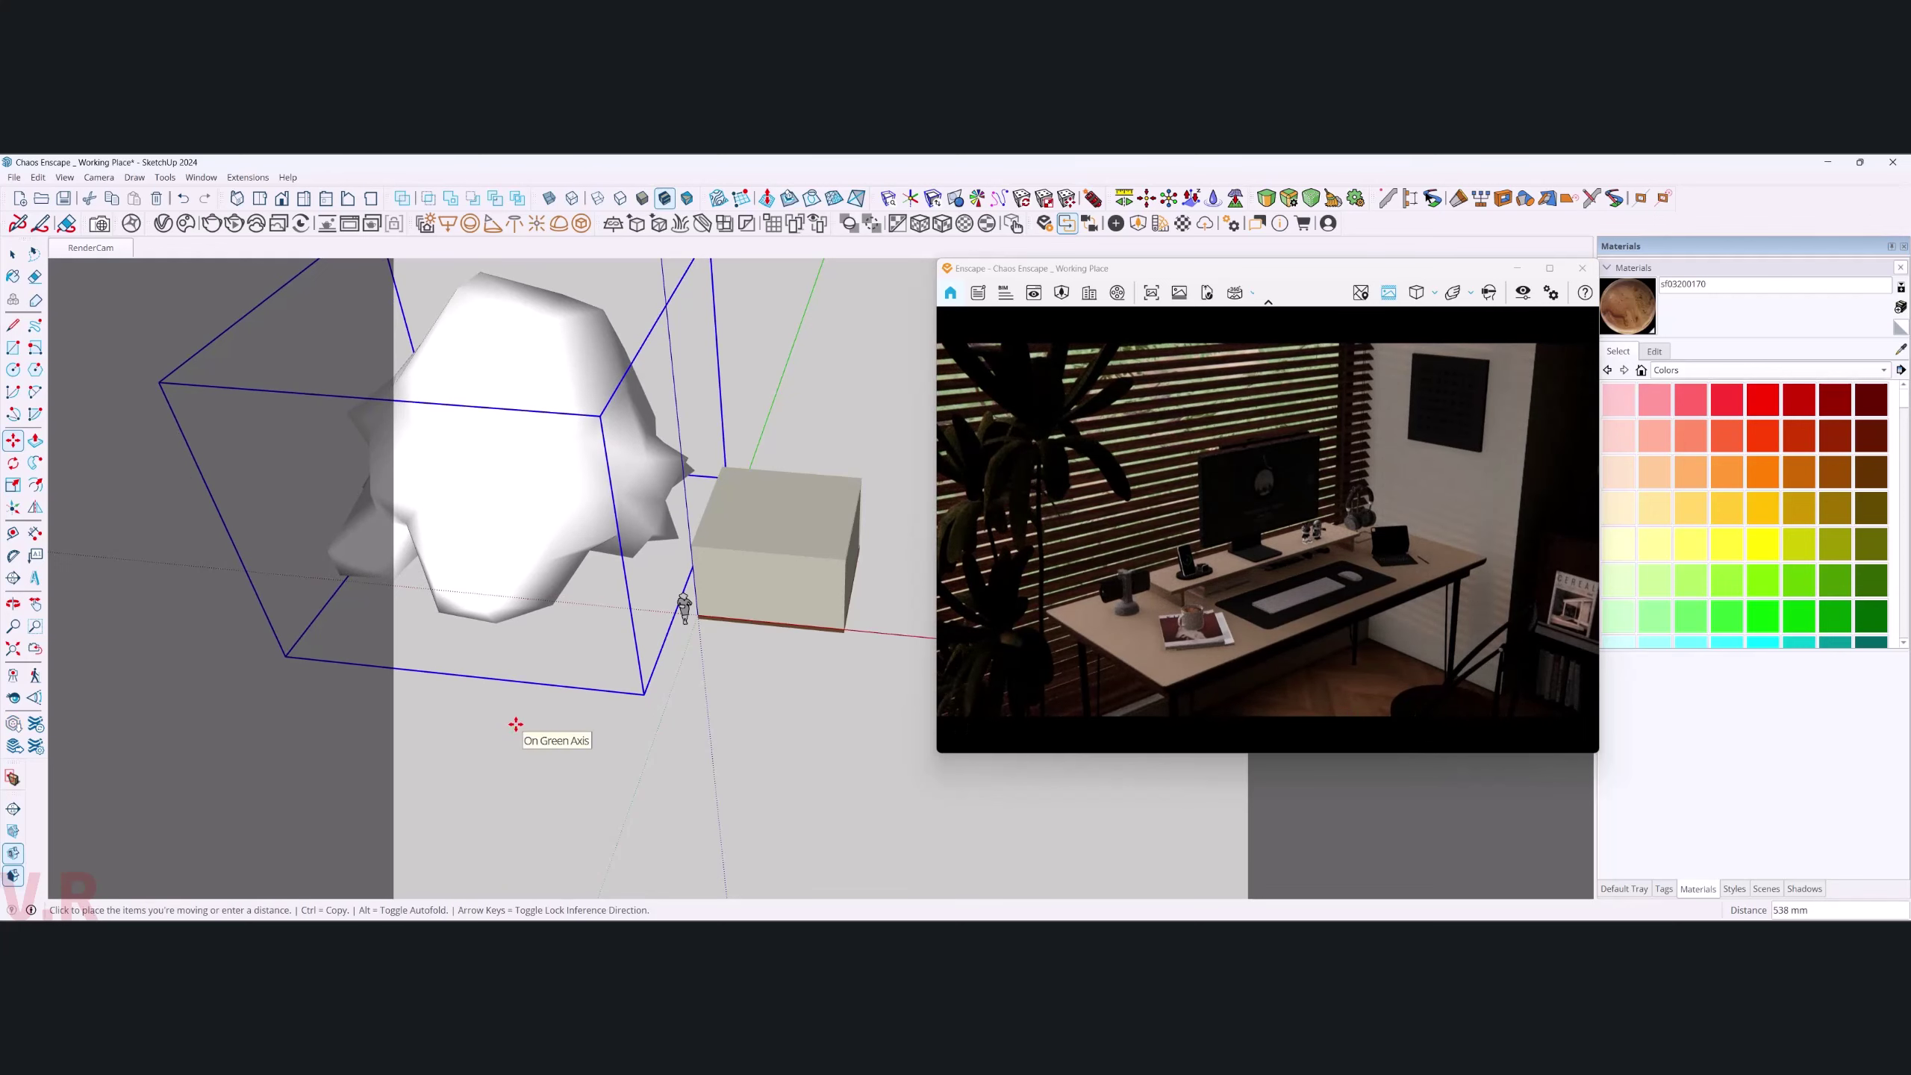
pyautogui.click(519, 693)
pyautogui.moveTo(519, 693)
pyautogui.mouseDown(button='middle')
pyautogui.moveTo(555, 597)
pyautogui.moveTo(261, 371)
pyautogui.mouseUp(button='middle')
pyautogui.press('space')
# - Zoom out and orbit to see the tree mesh and room box together
pyautogui.scroll(2, 664, 438)
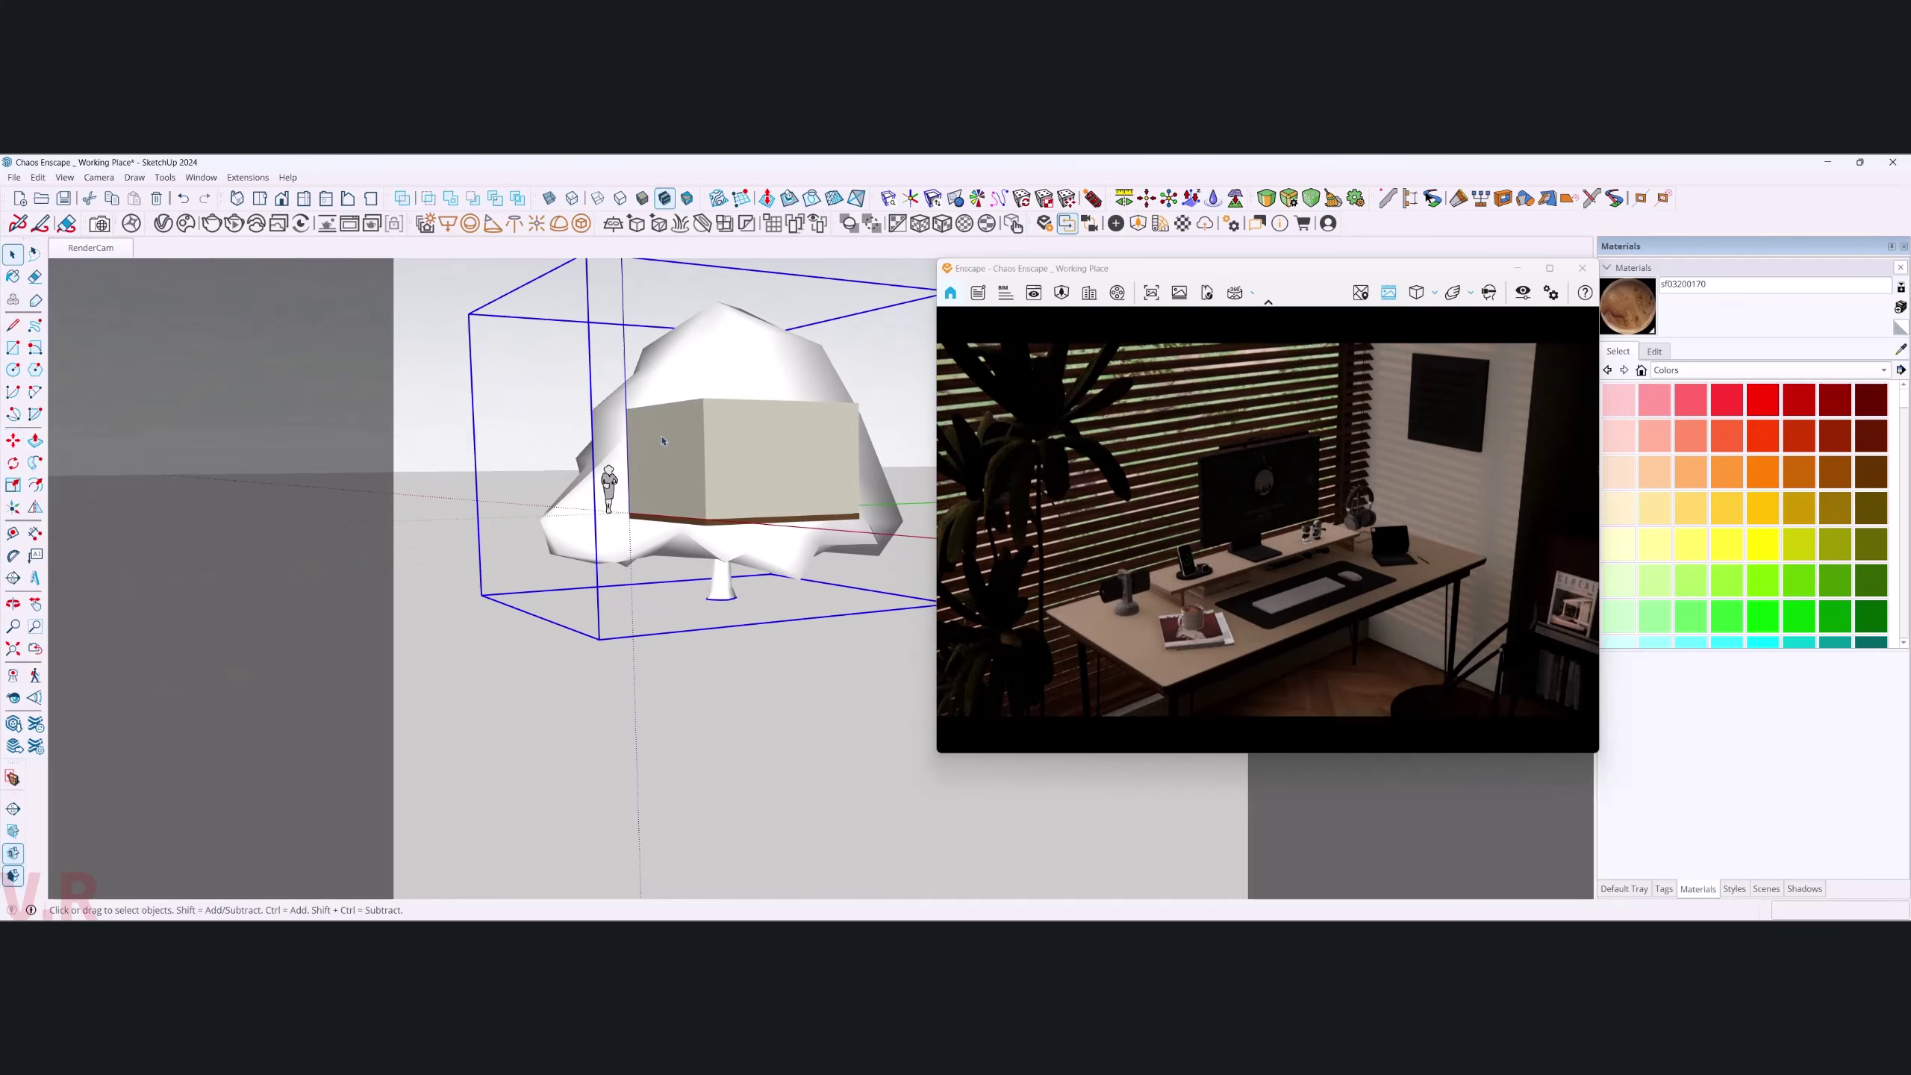
pyautogui.scroll(3, 664, 438)
pyautogui.scroll(4, 665, 438)
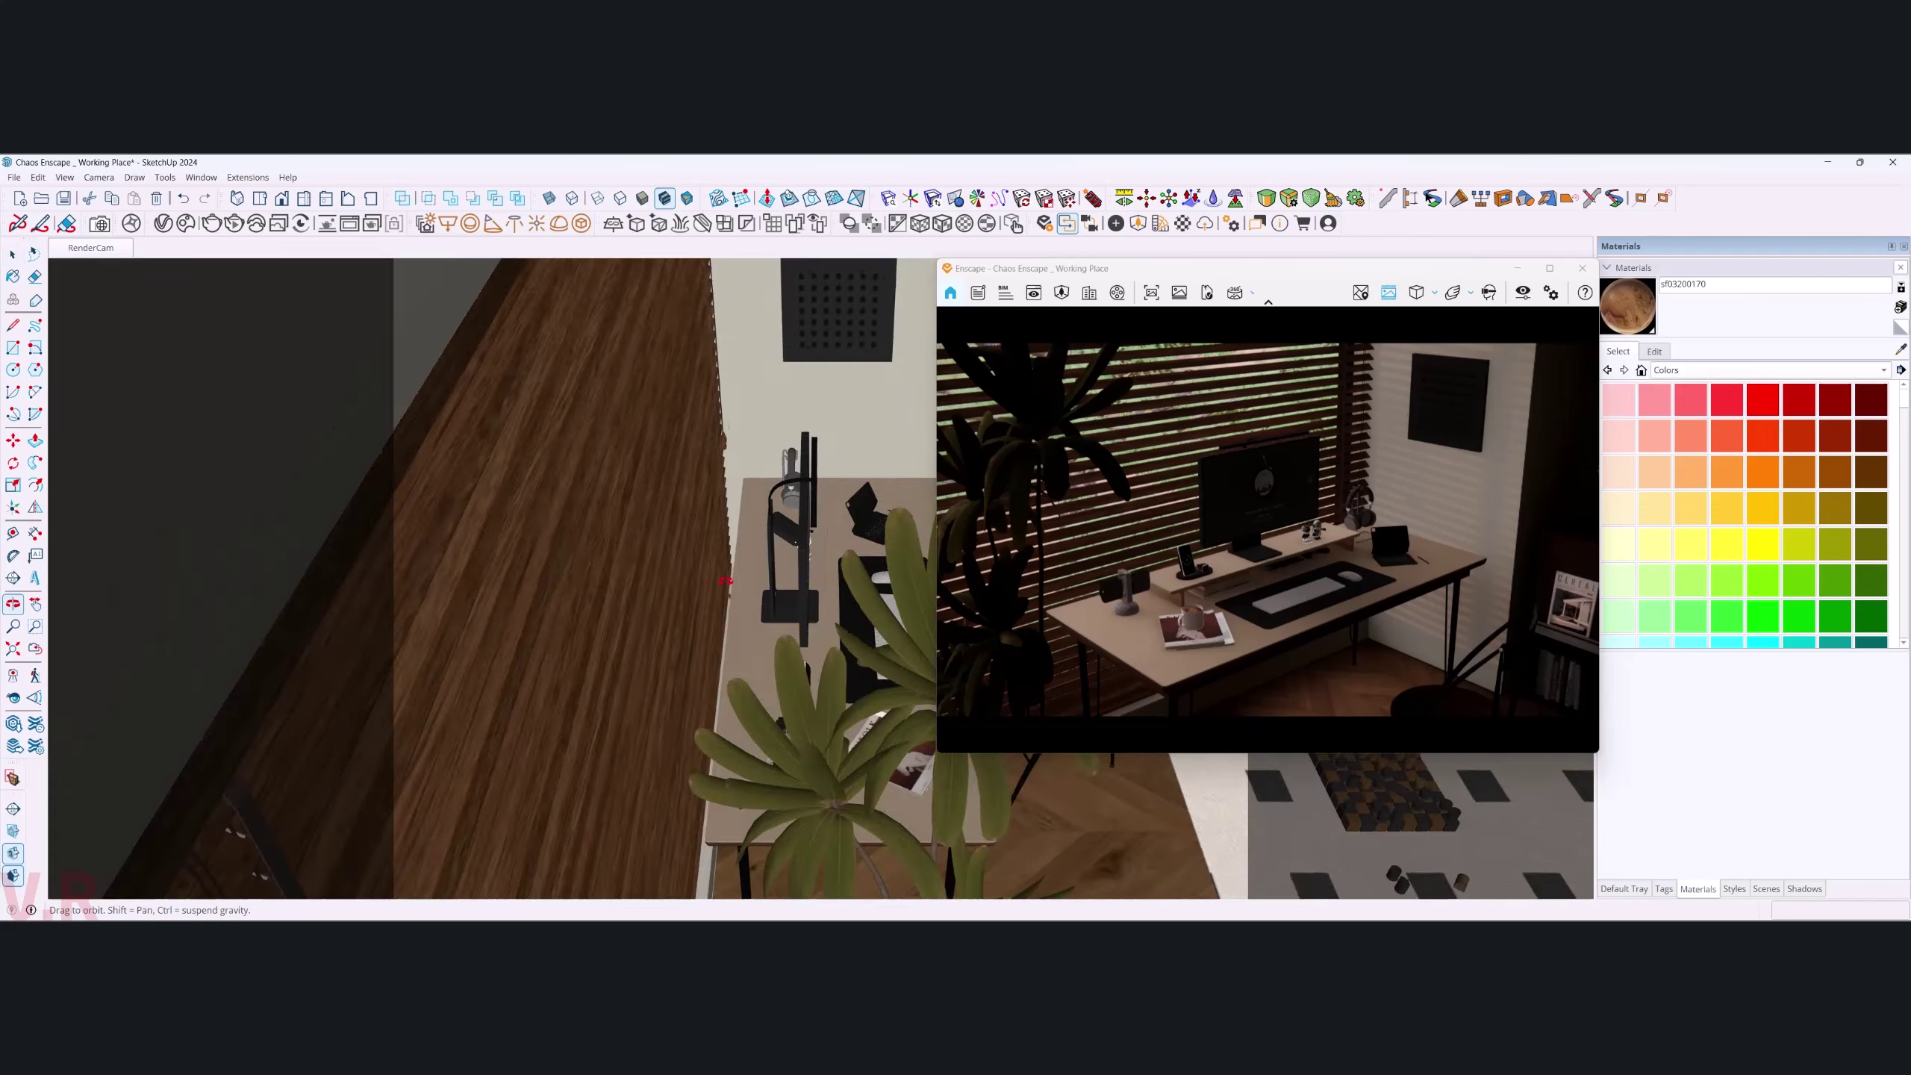
pyautogui.moveTo(542, 444); pyautogui.dragTo(773, 548, button='middle')
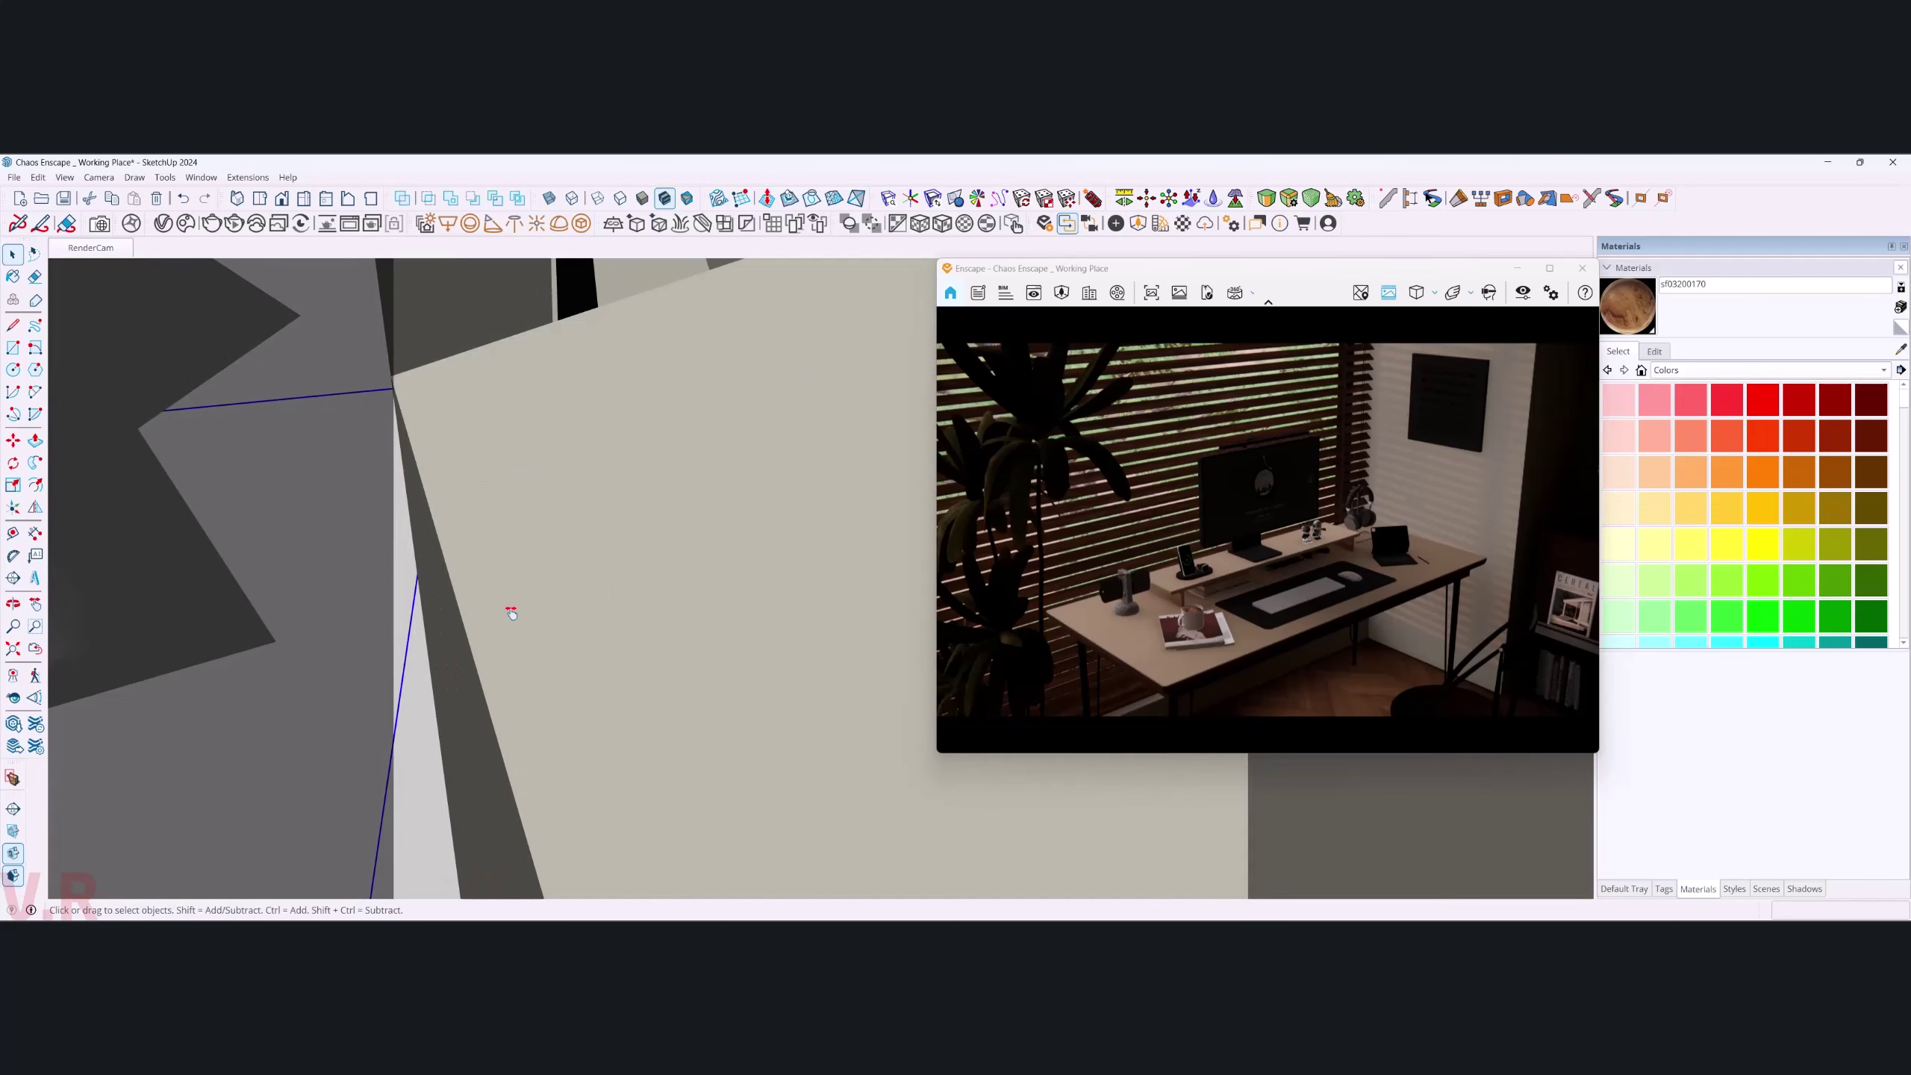
pyautogui.moveTo(510, 614)
pyautogui.mouseDown(button='middle')
pyautogui.moveTo(631, 623)
pyautogui.moveTo(776, 691)
pyautogui.moveTo(598, 612)
pyautogui.mouseUp(button='middle')
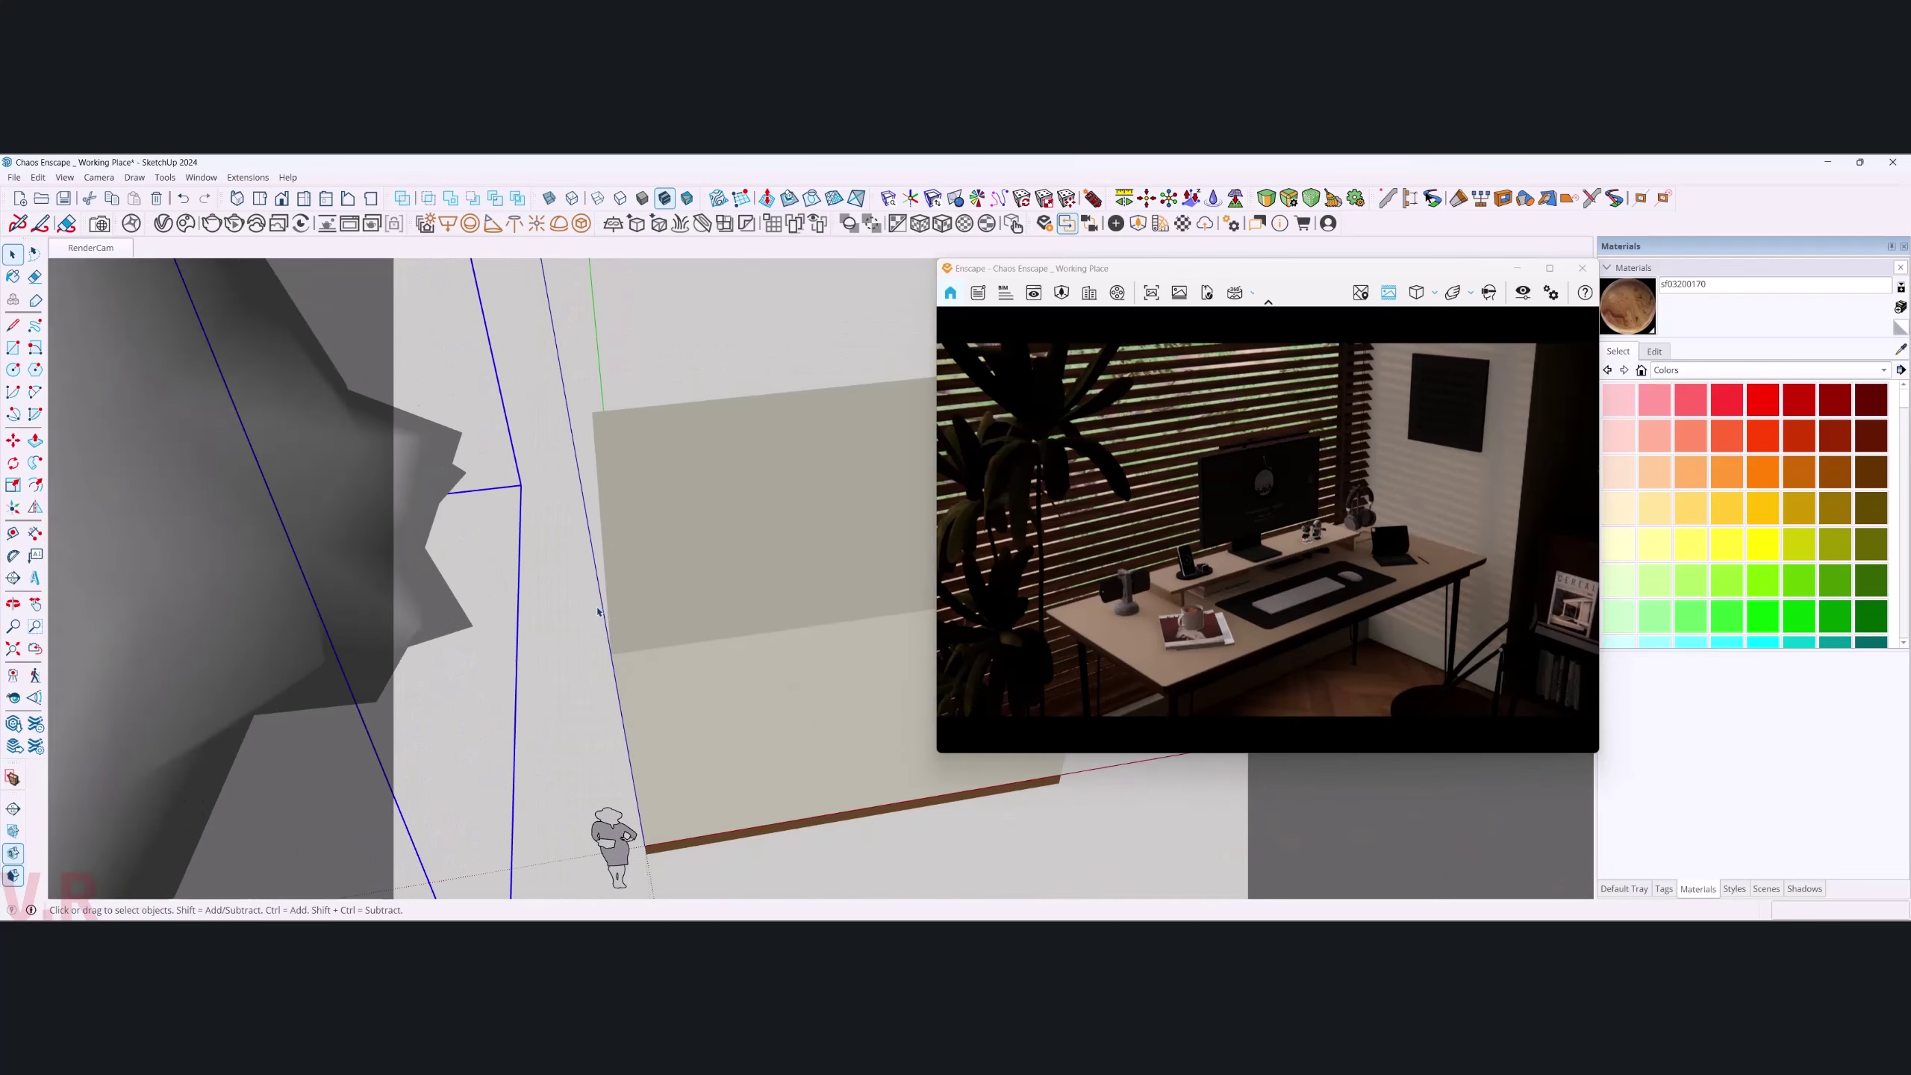
pyautogui.scroll(-4, 598, 611)
pyautogui.scroll(-2, 599, 611)
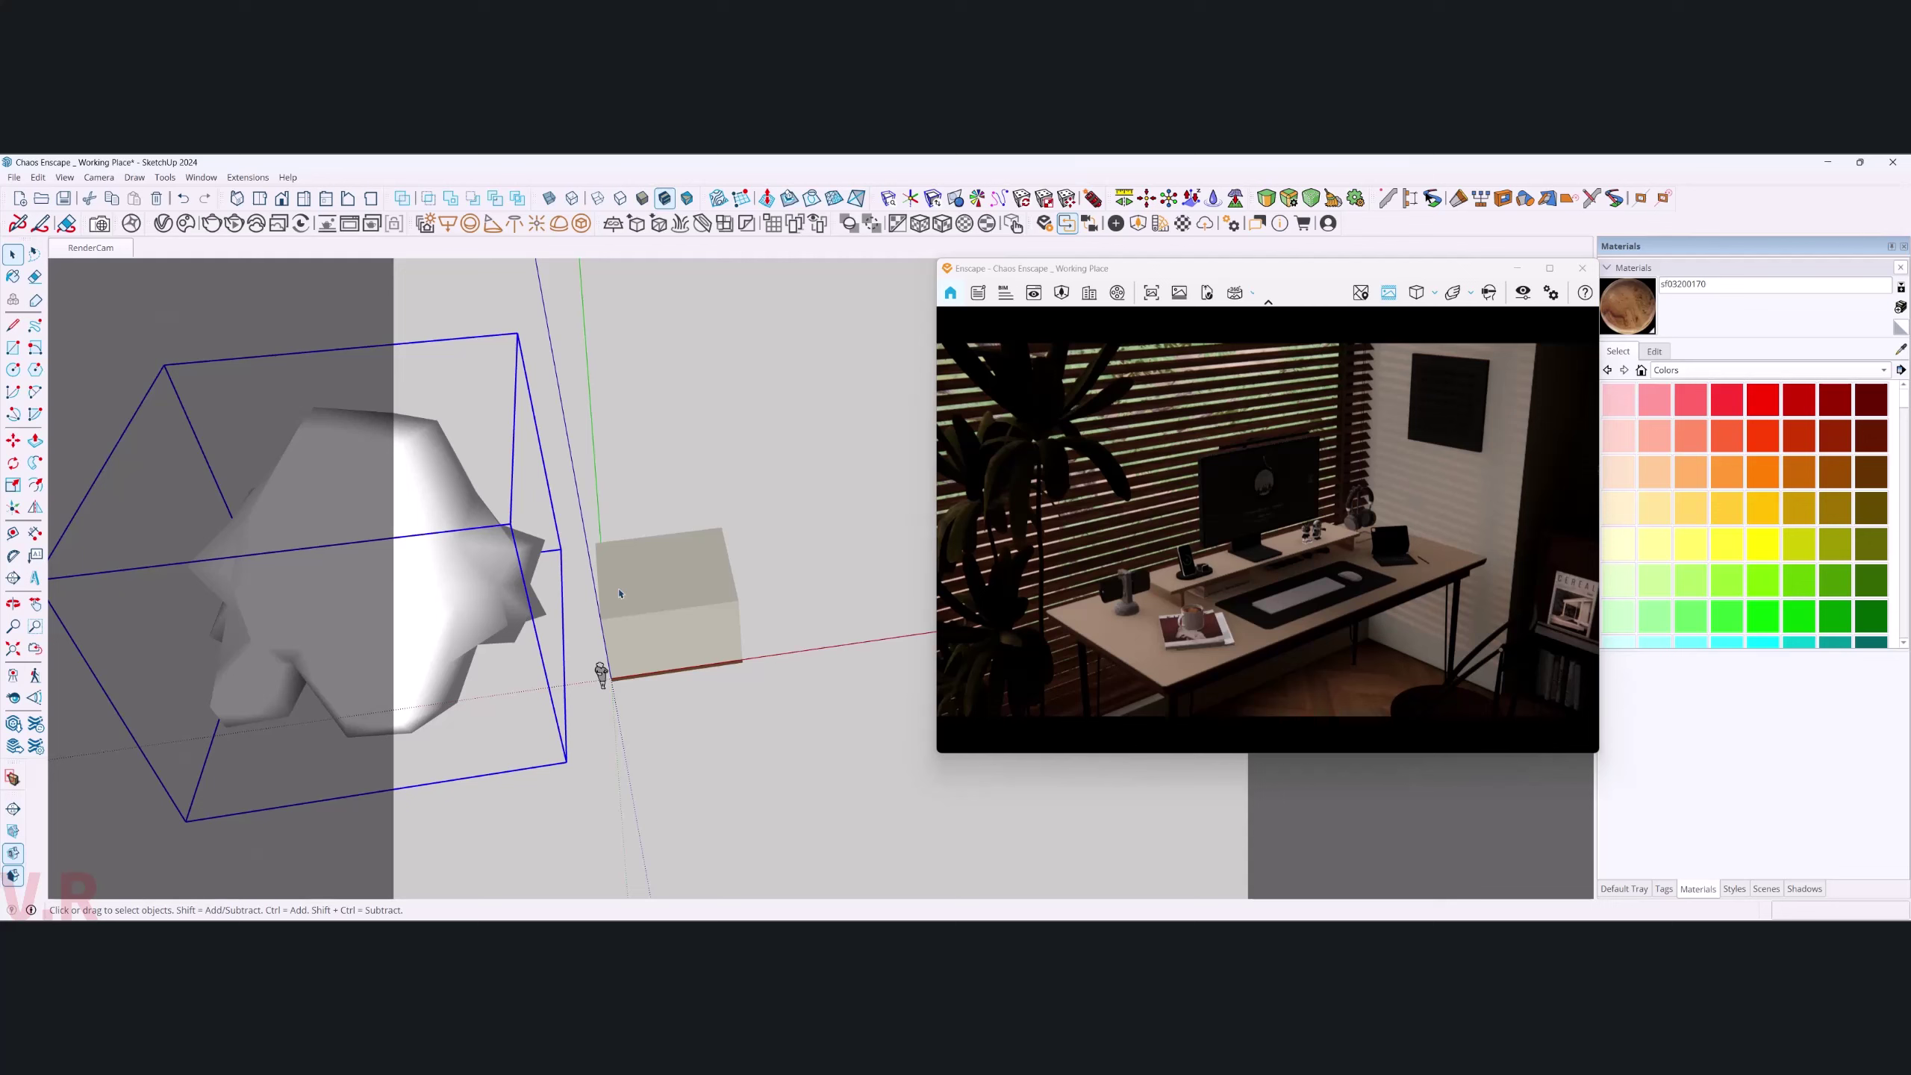
pyautogui.moveTo(384, 635); pyautogui.dragTo(802, 732, button='middle')
# - Move the tree mesh left and up beside the room box
pyautogui.press('m')
pyautogui.click(857, 811)
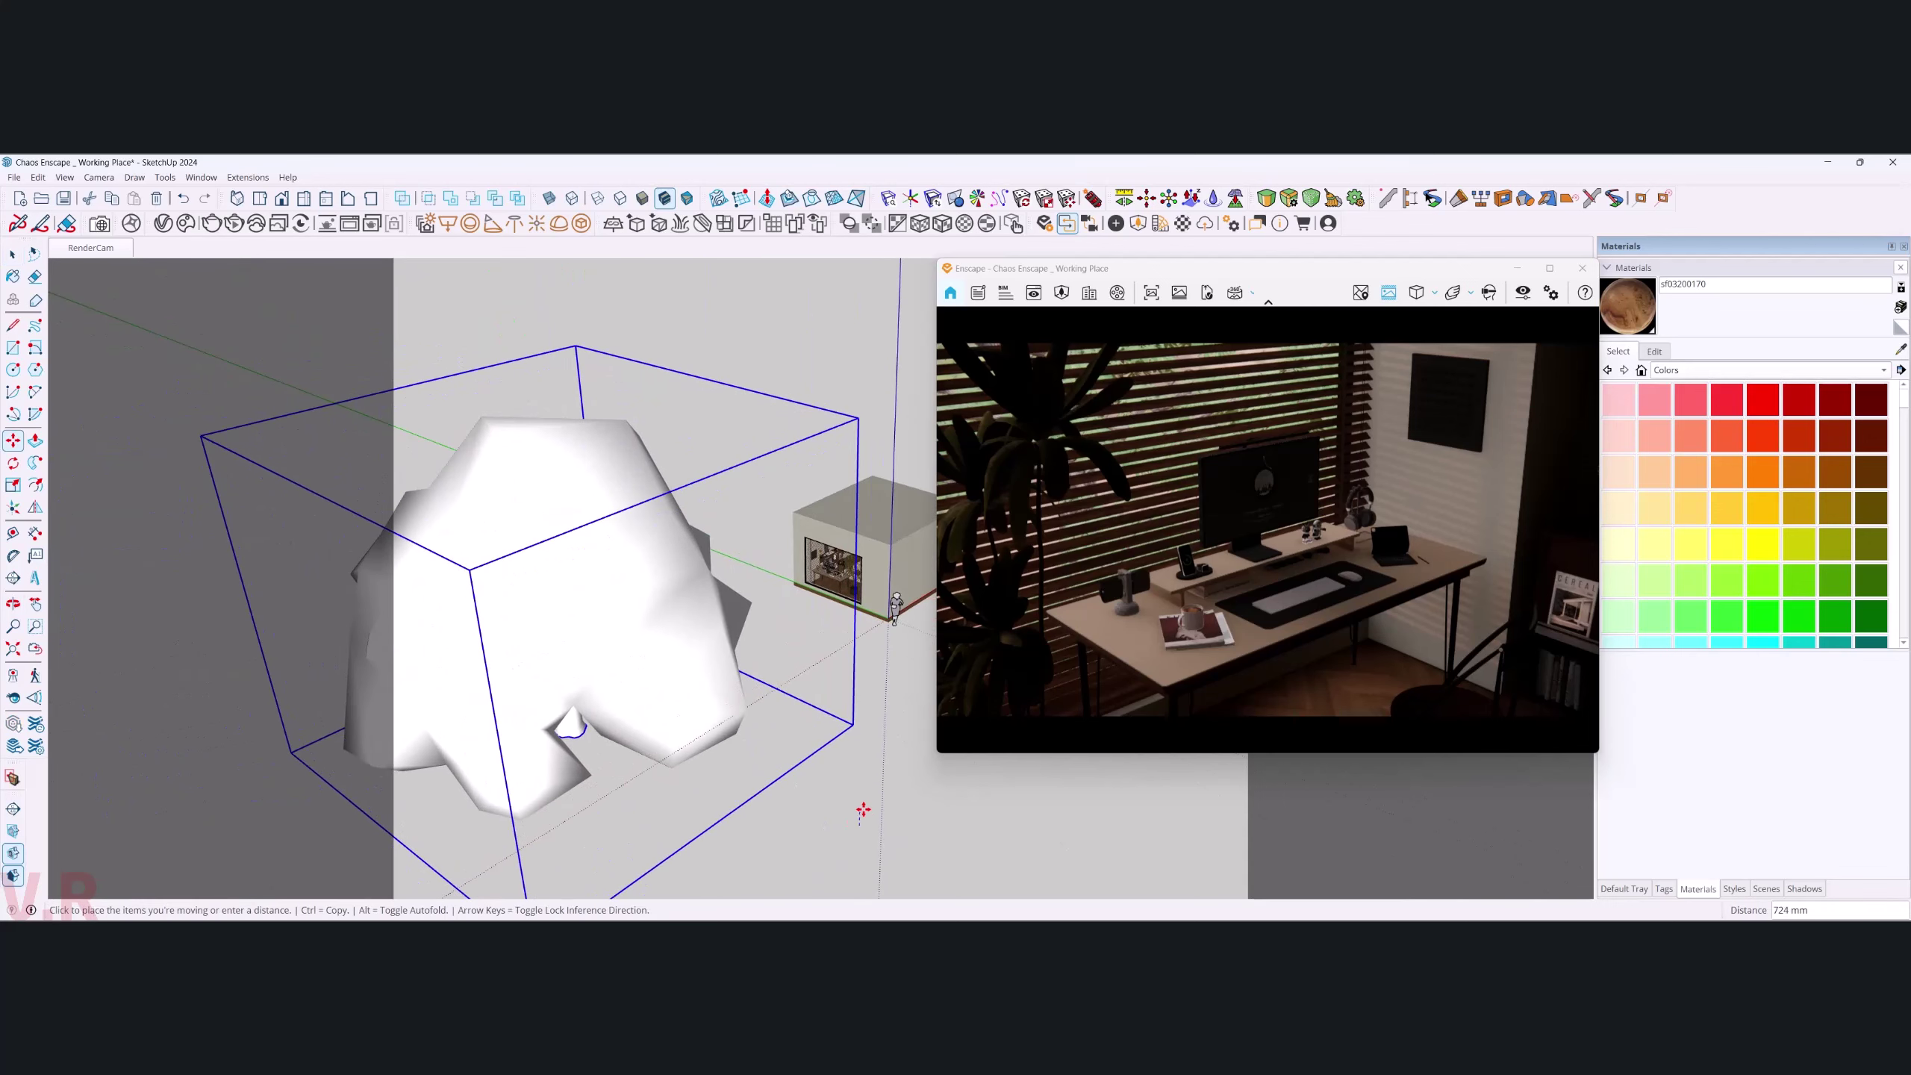
pyautogui.press('ctrl')
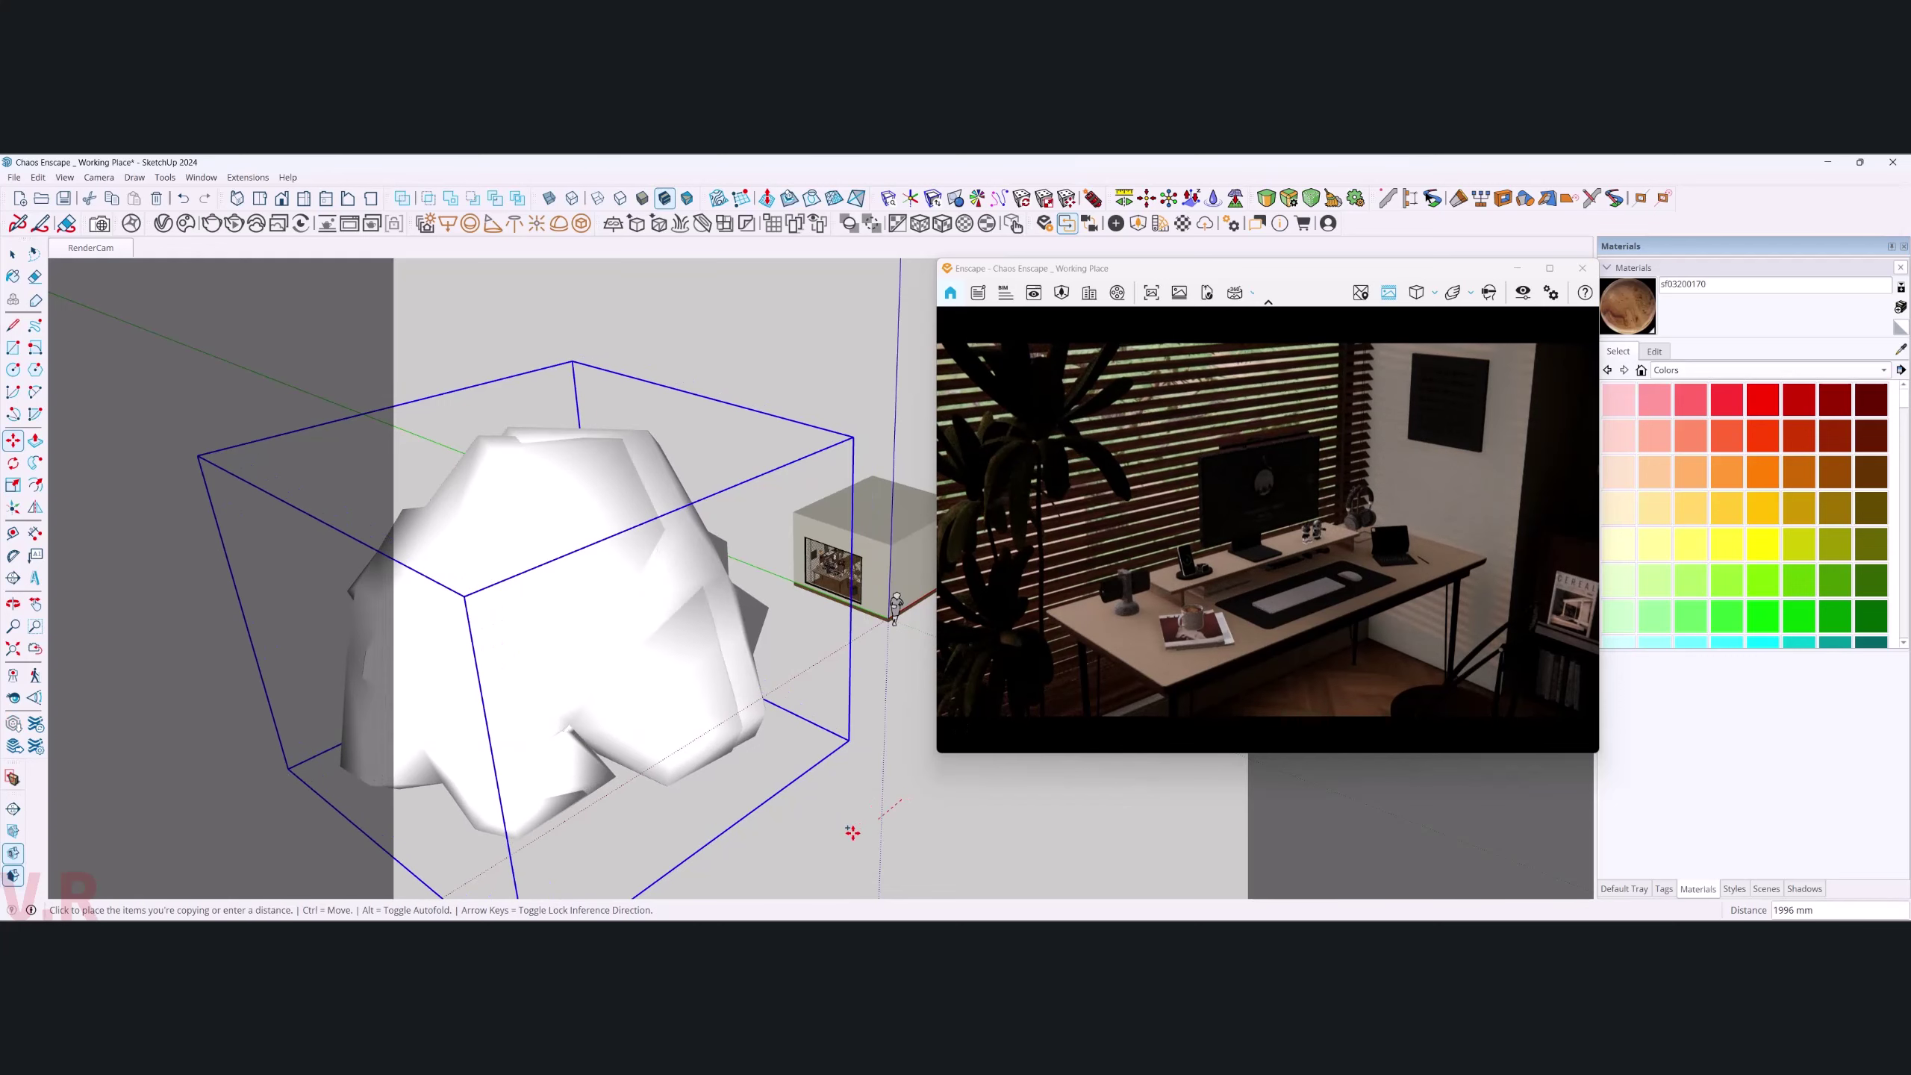
pyautogui.press('ctrl')
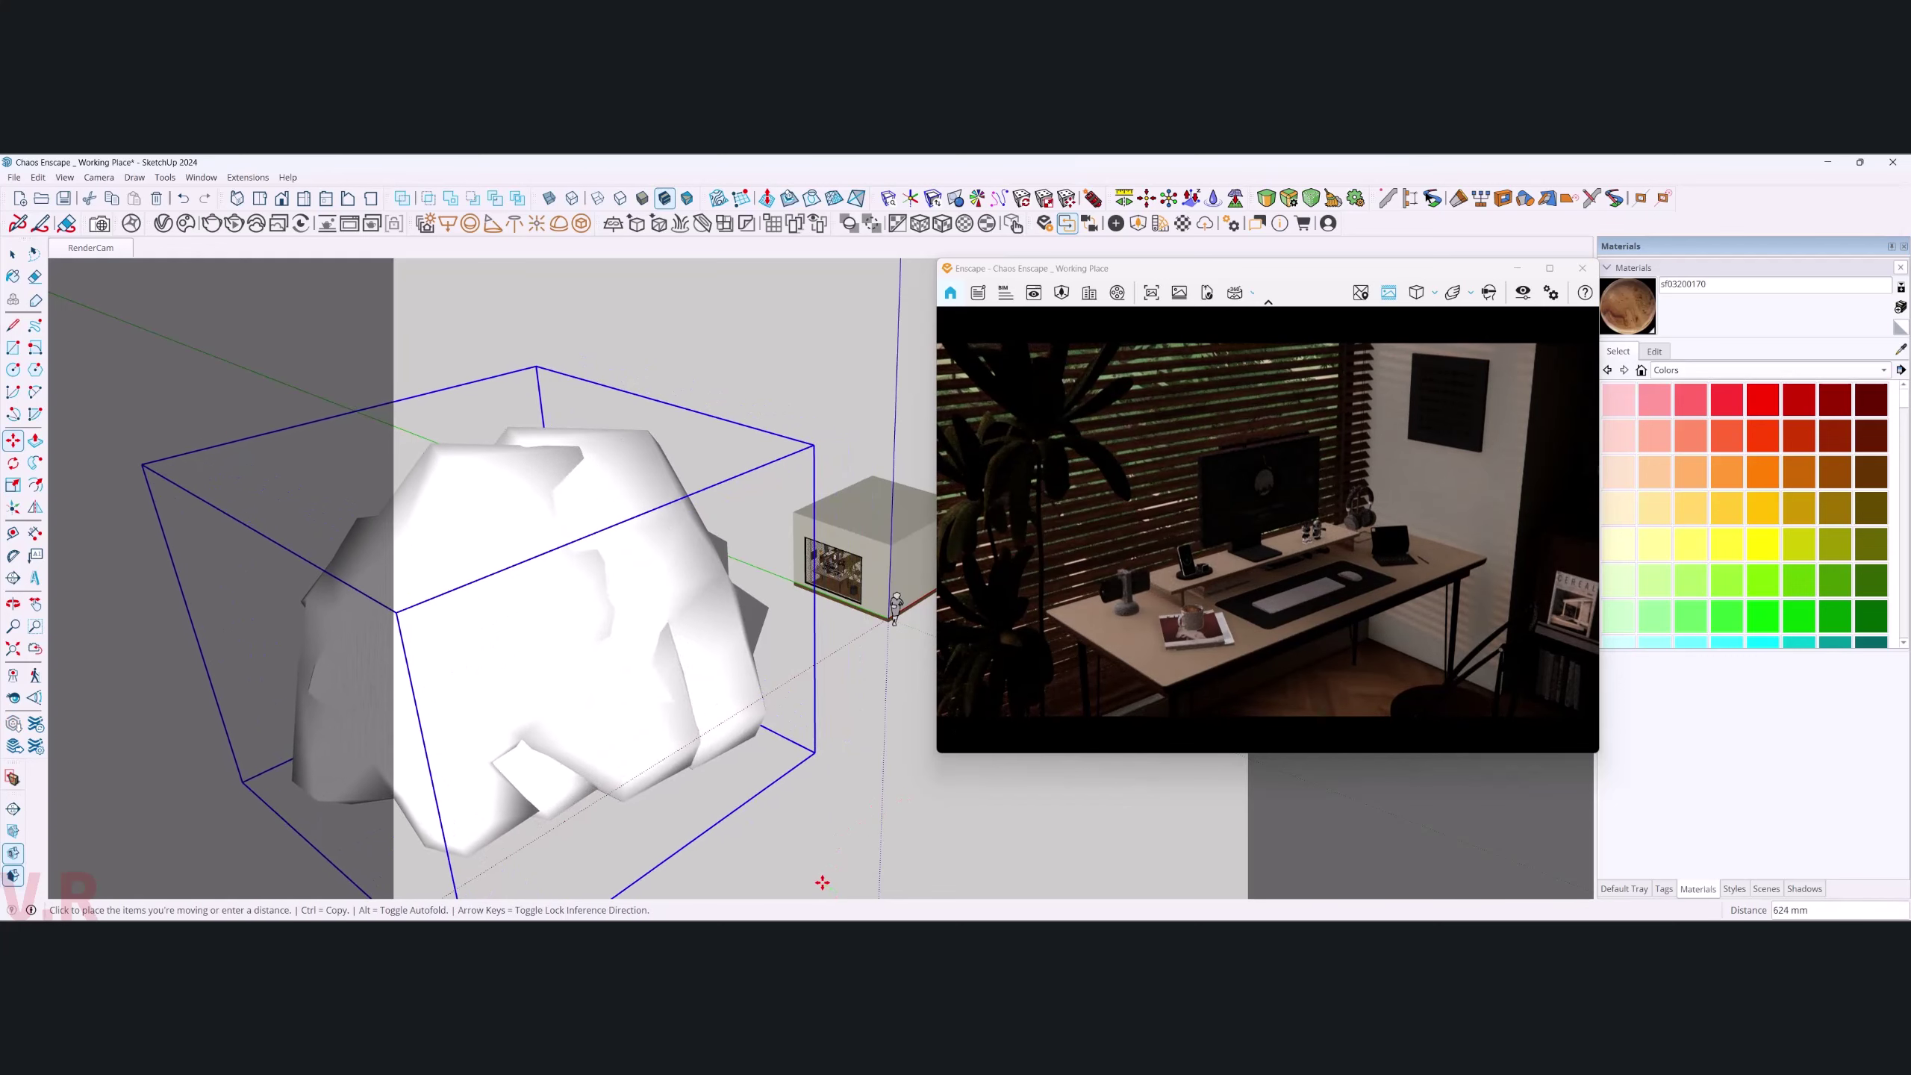
pyautogui.click(803, 875)
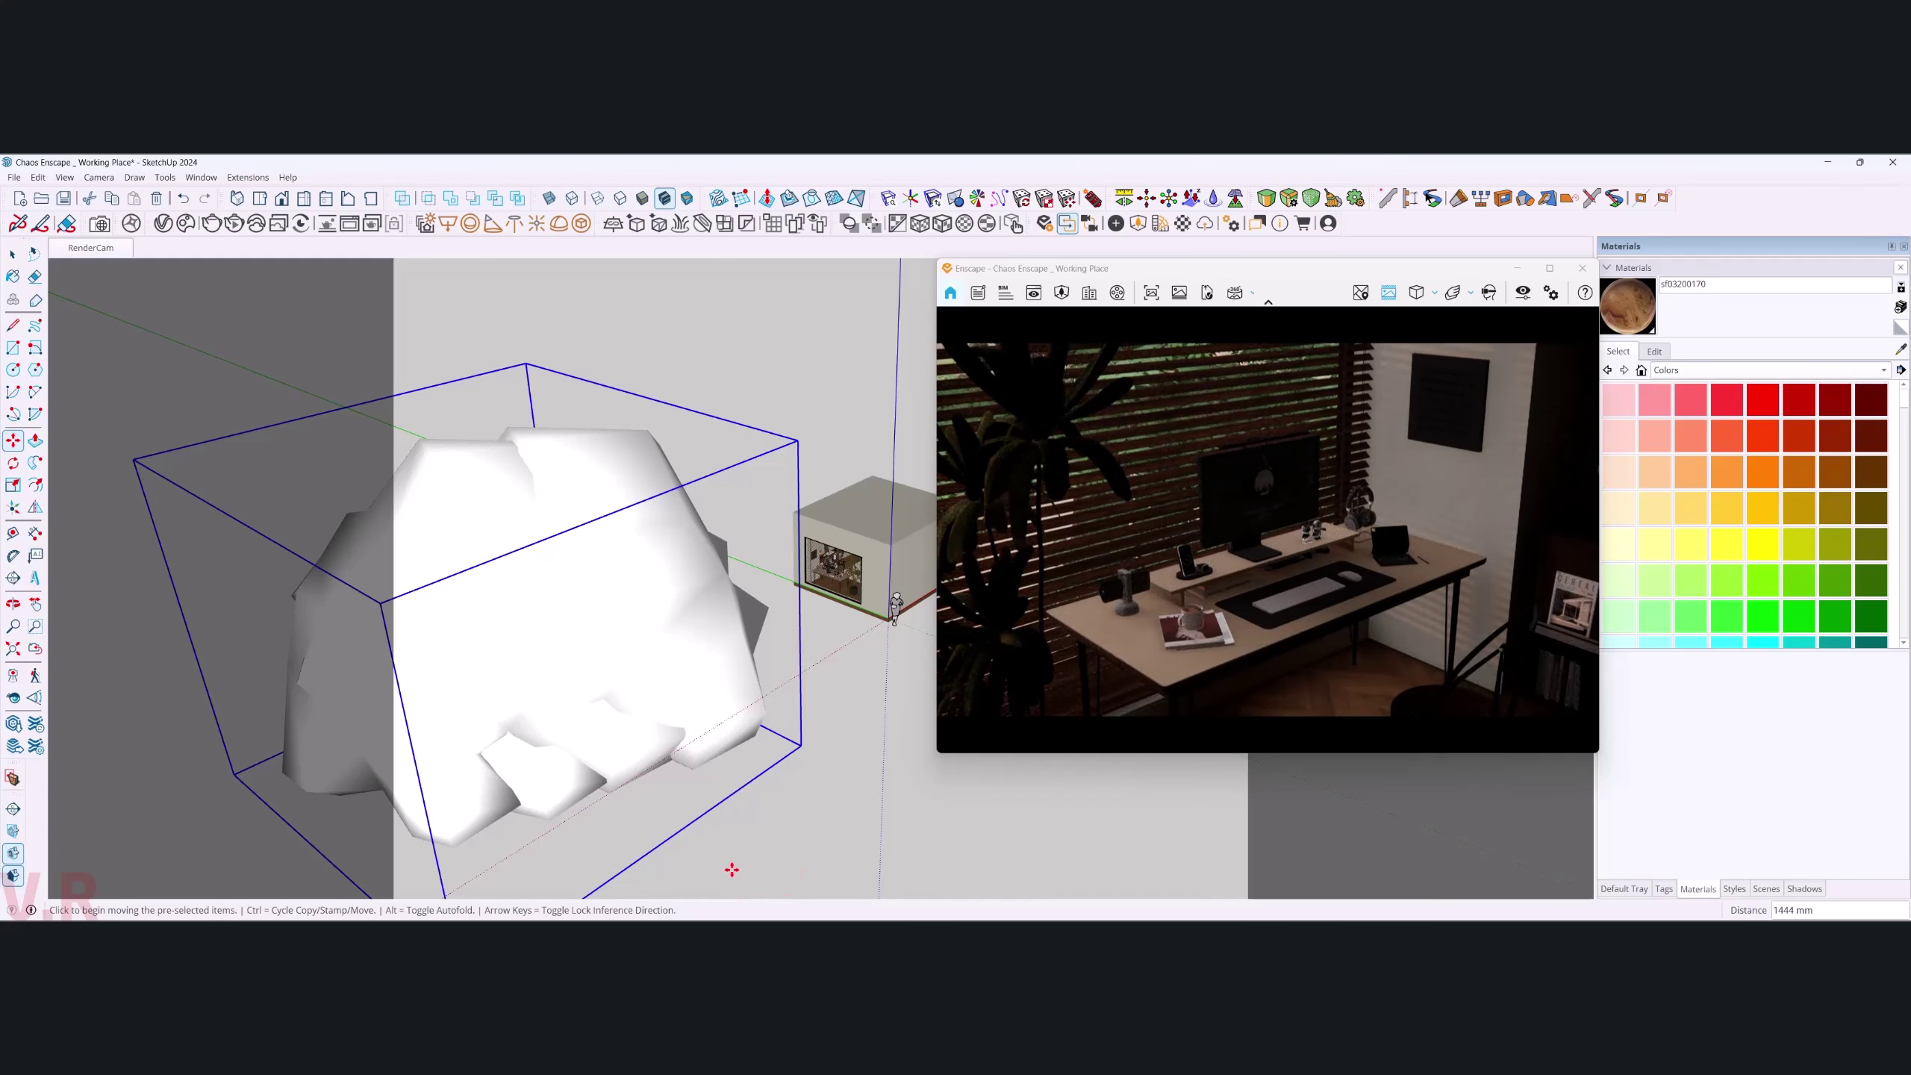
pyautogui.moveTo(766, 878); pyautogui.dragTo(745, 864)
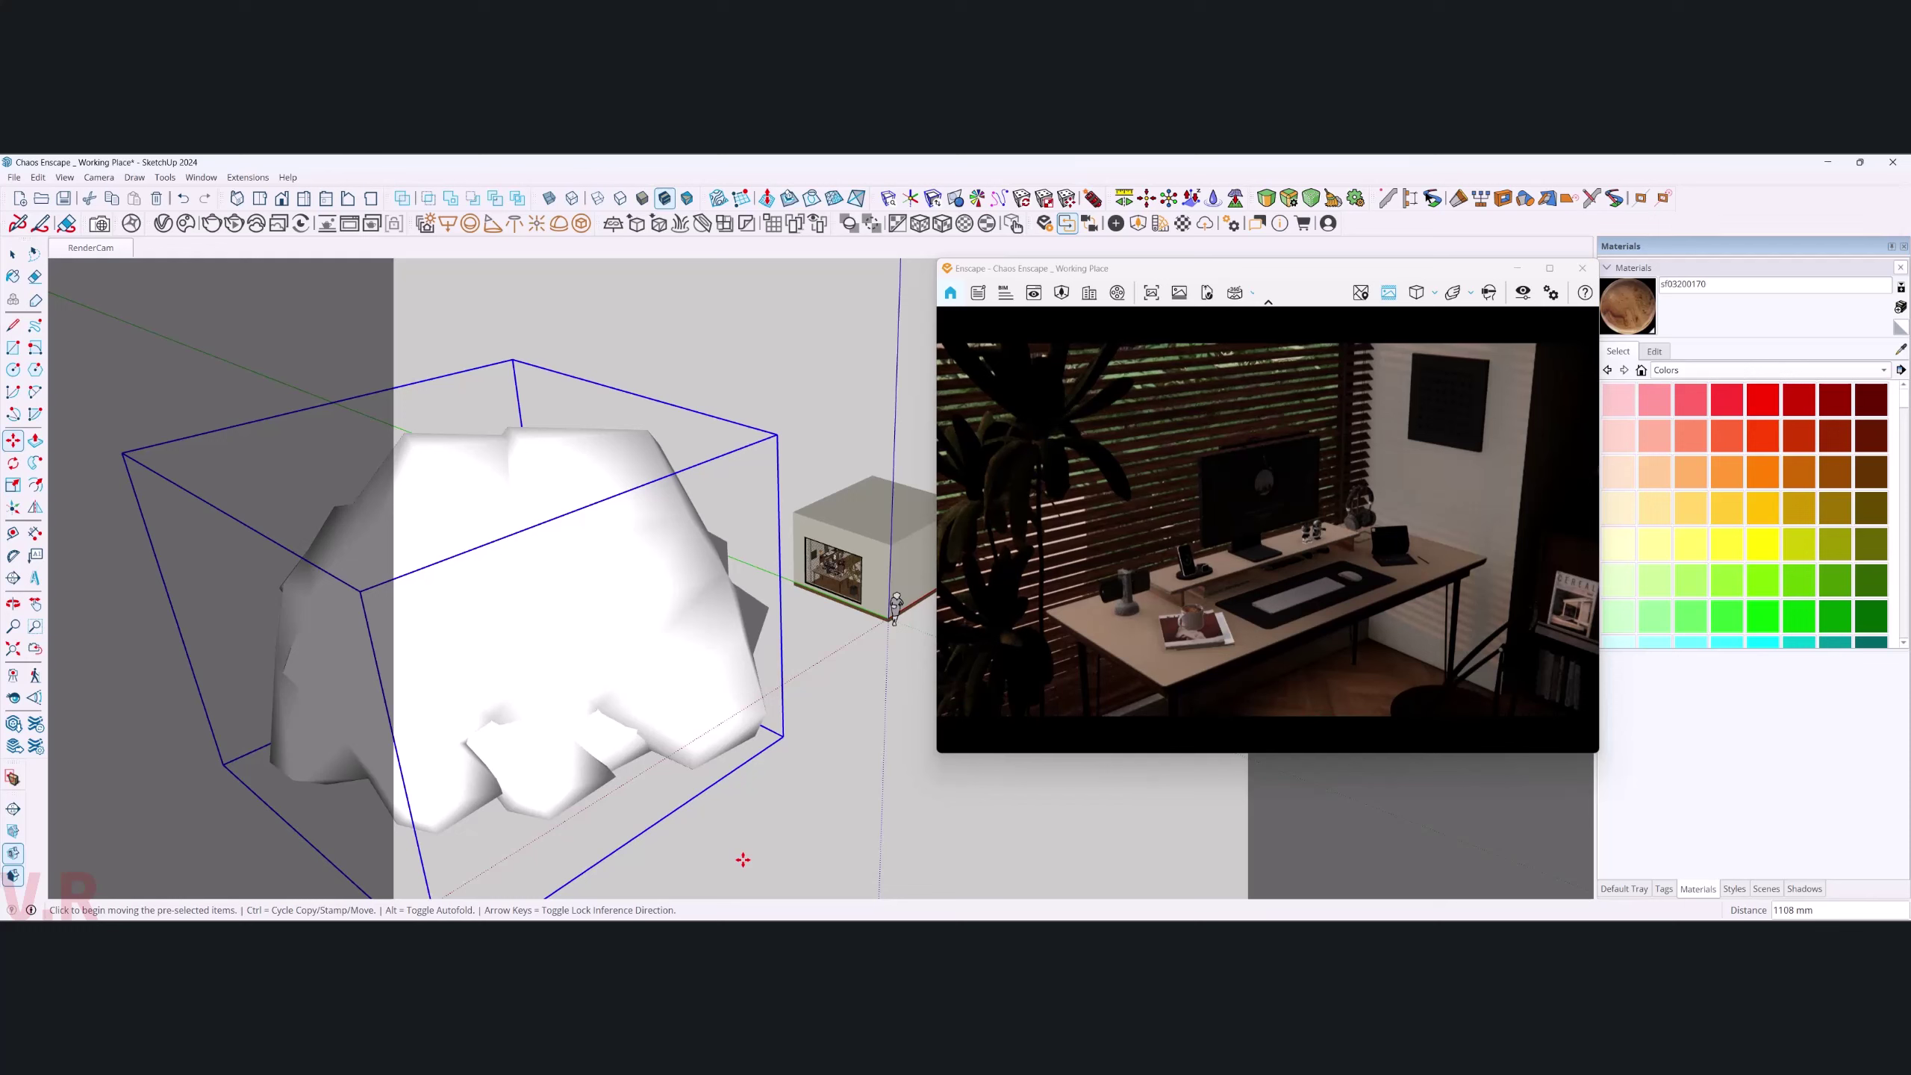
pyautogui.press('space')
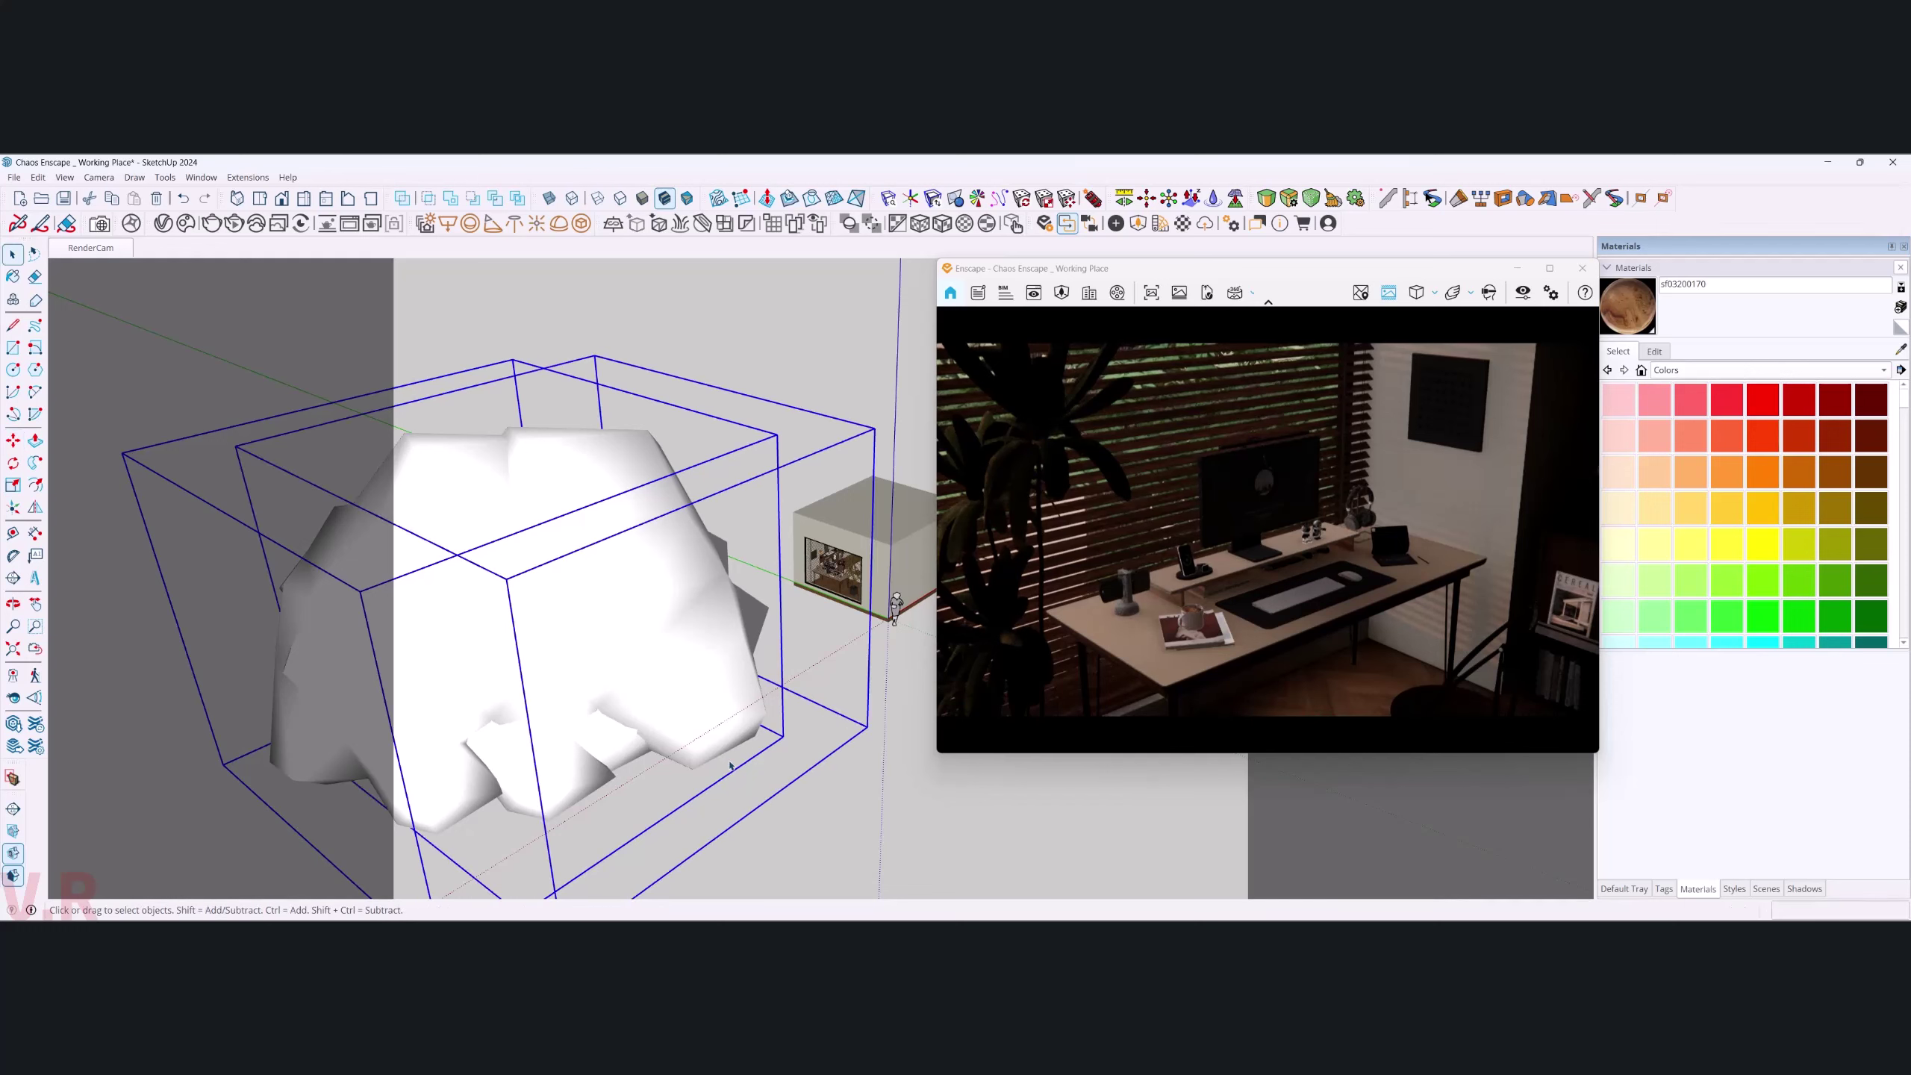
pyautogui.press('m')
pyautogui.click(723, 783)
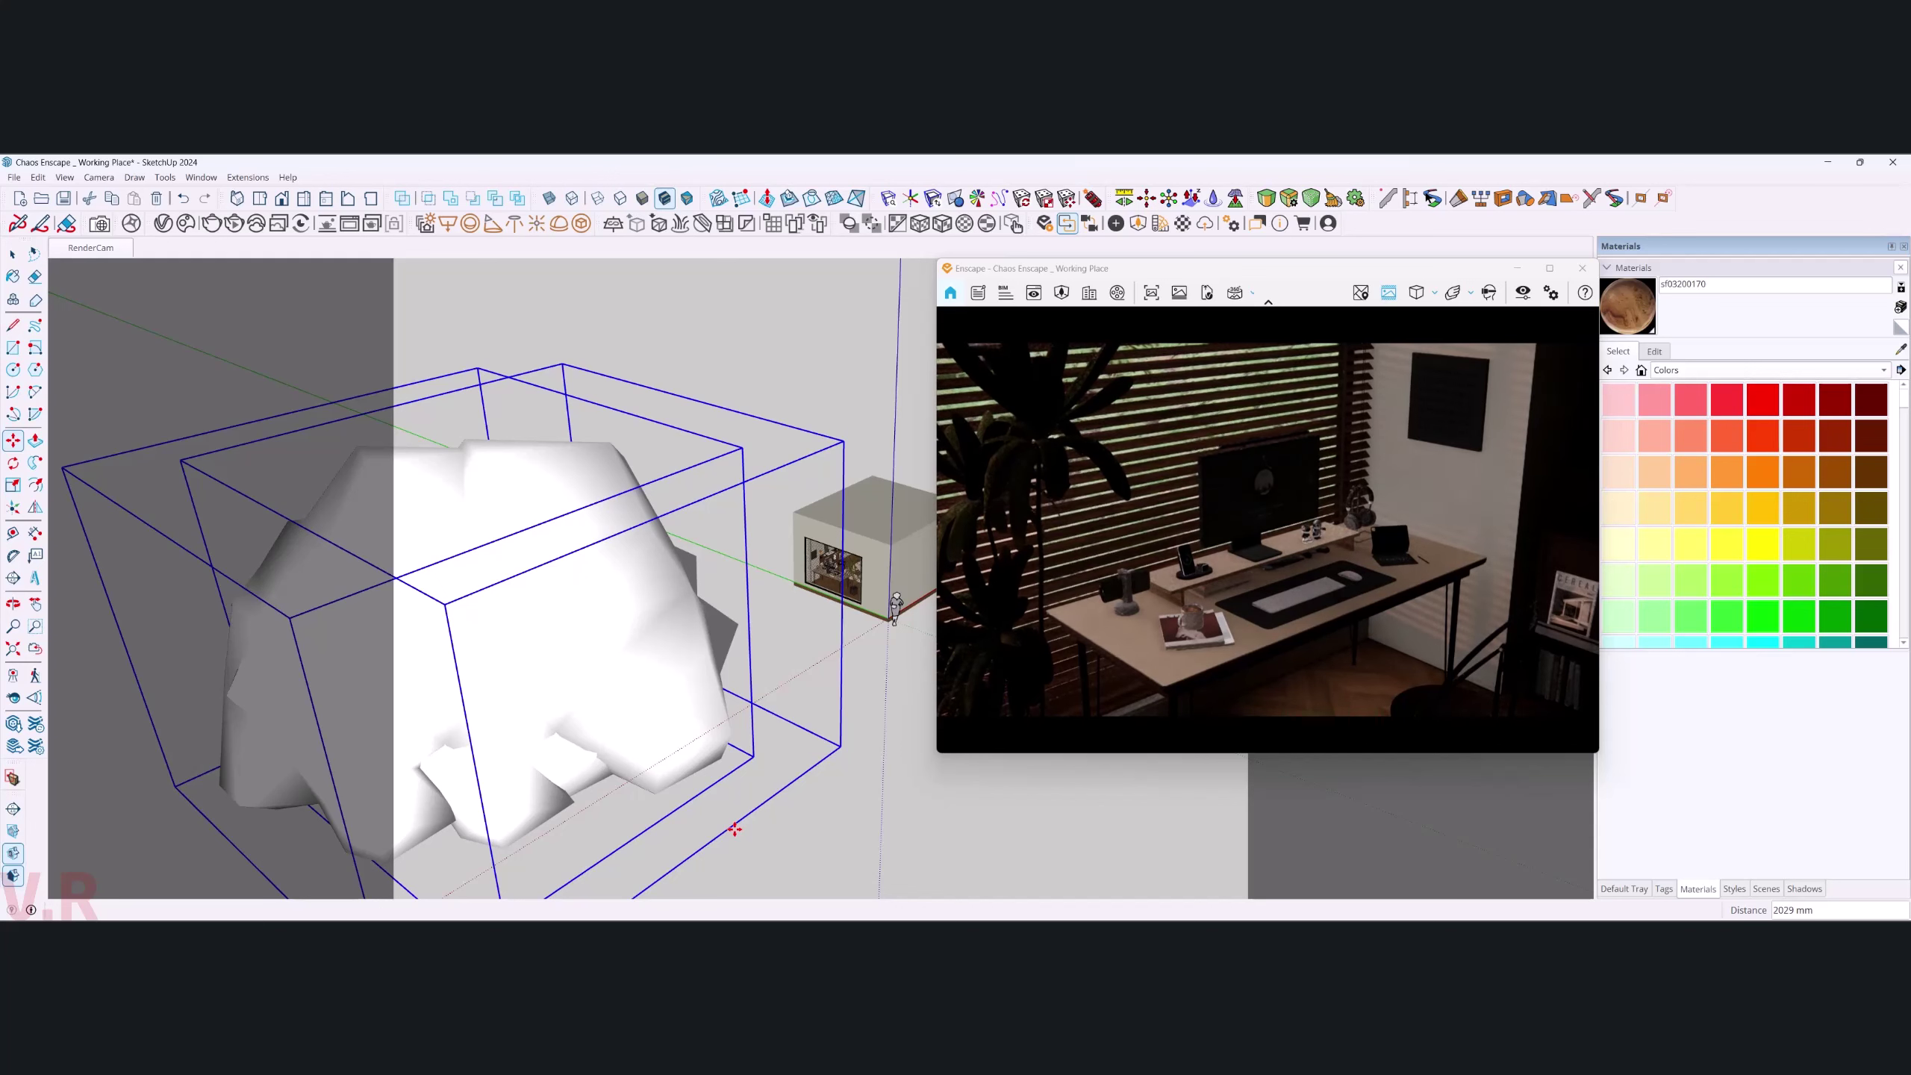
pyautogui.moveTo(708, 842); pyautogui.dragTo(648, 802)
pyautogui.press('space')
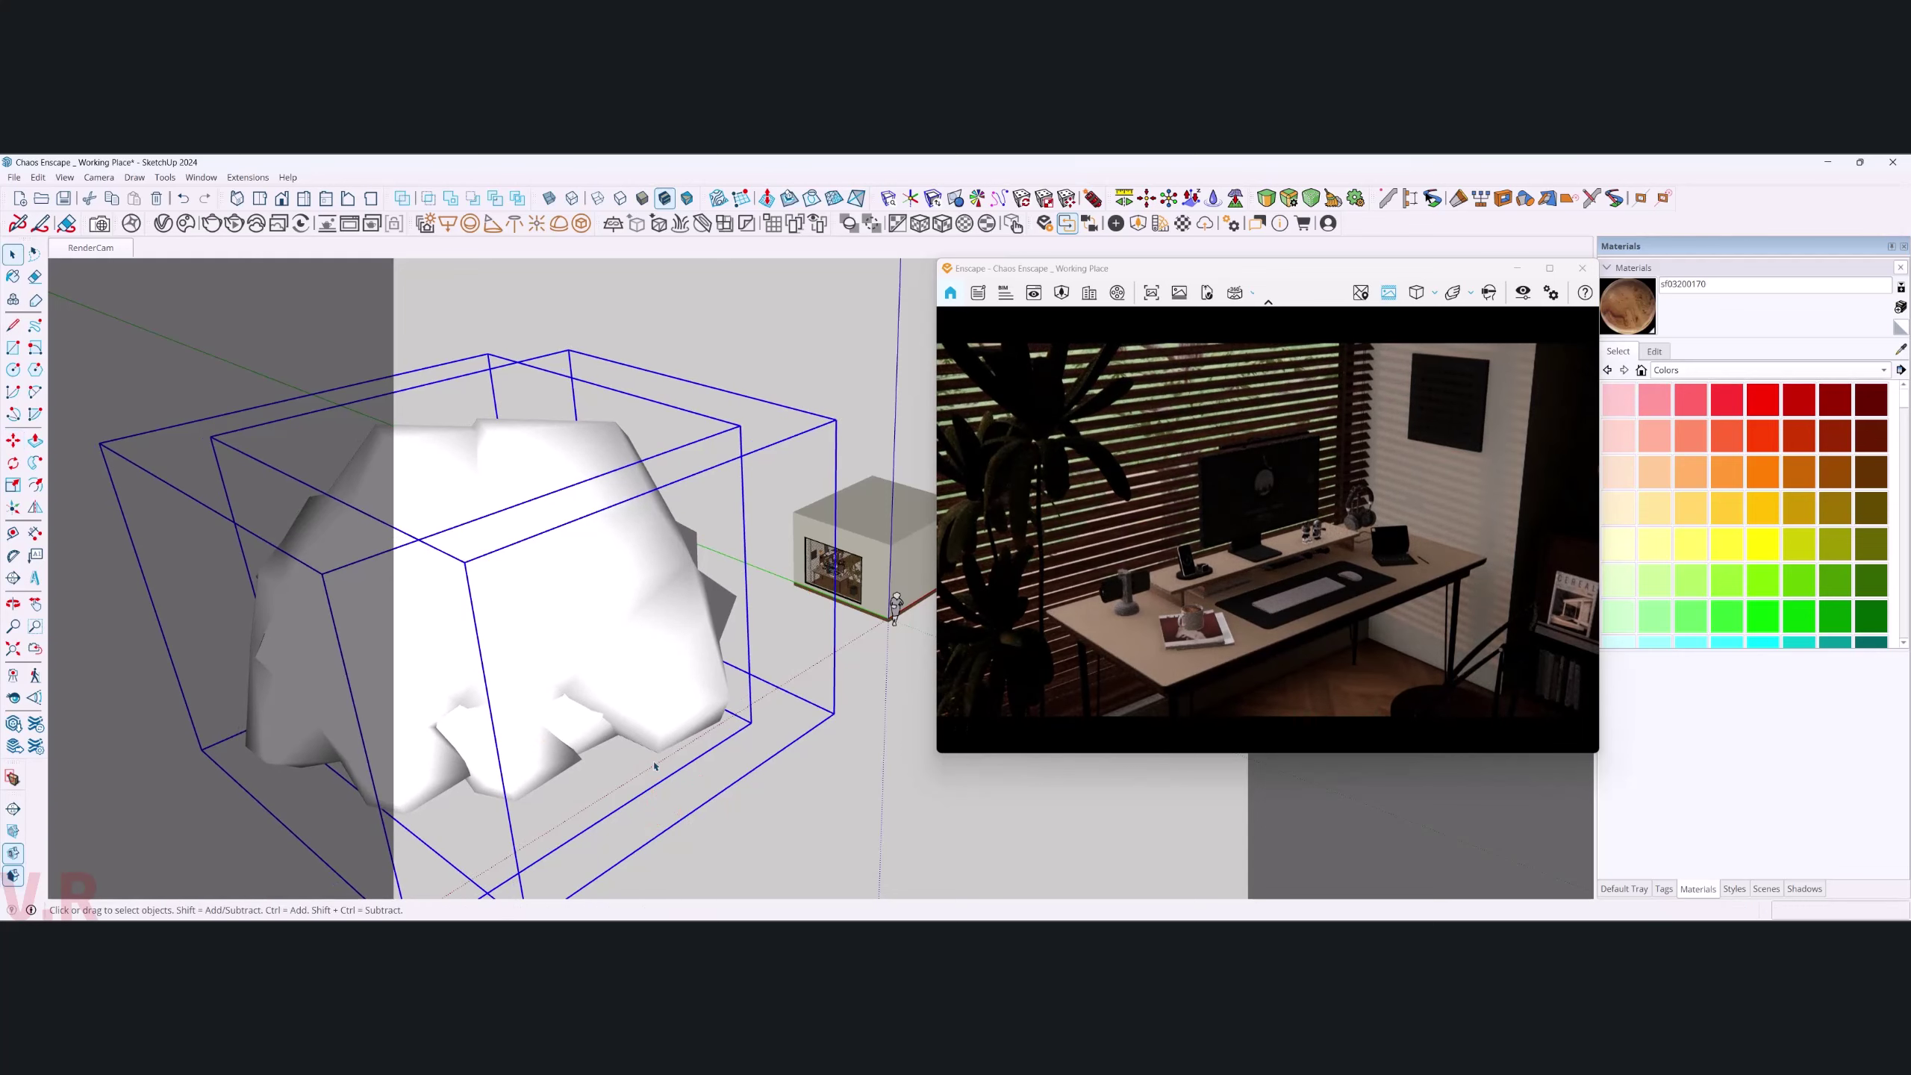
# - Set the skybox brightness to 10,000 Lux in Visual Settings
pyautogui.click(1520, 293)
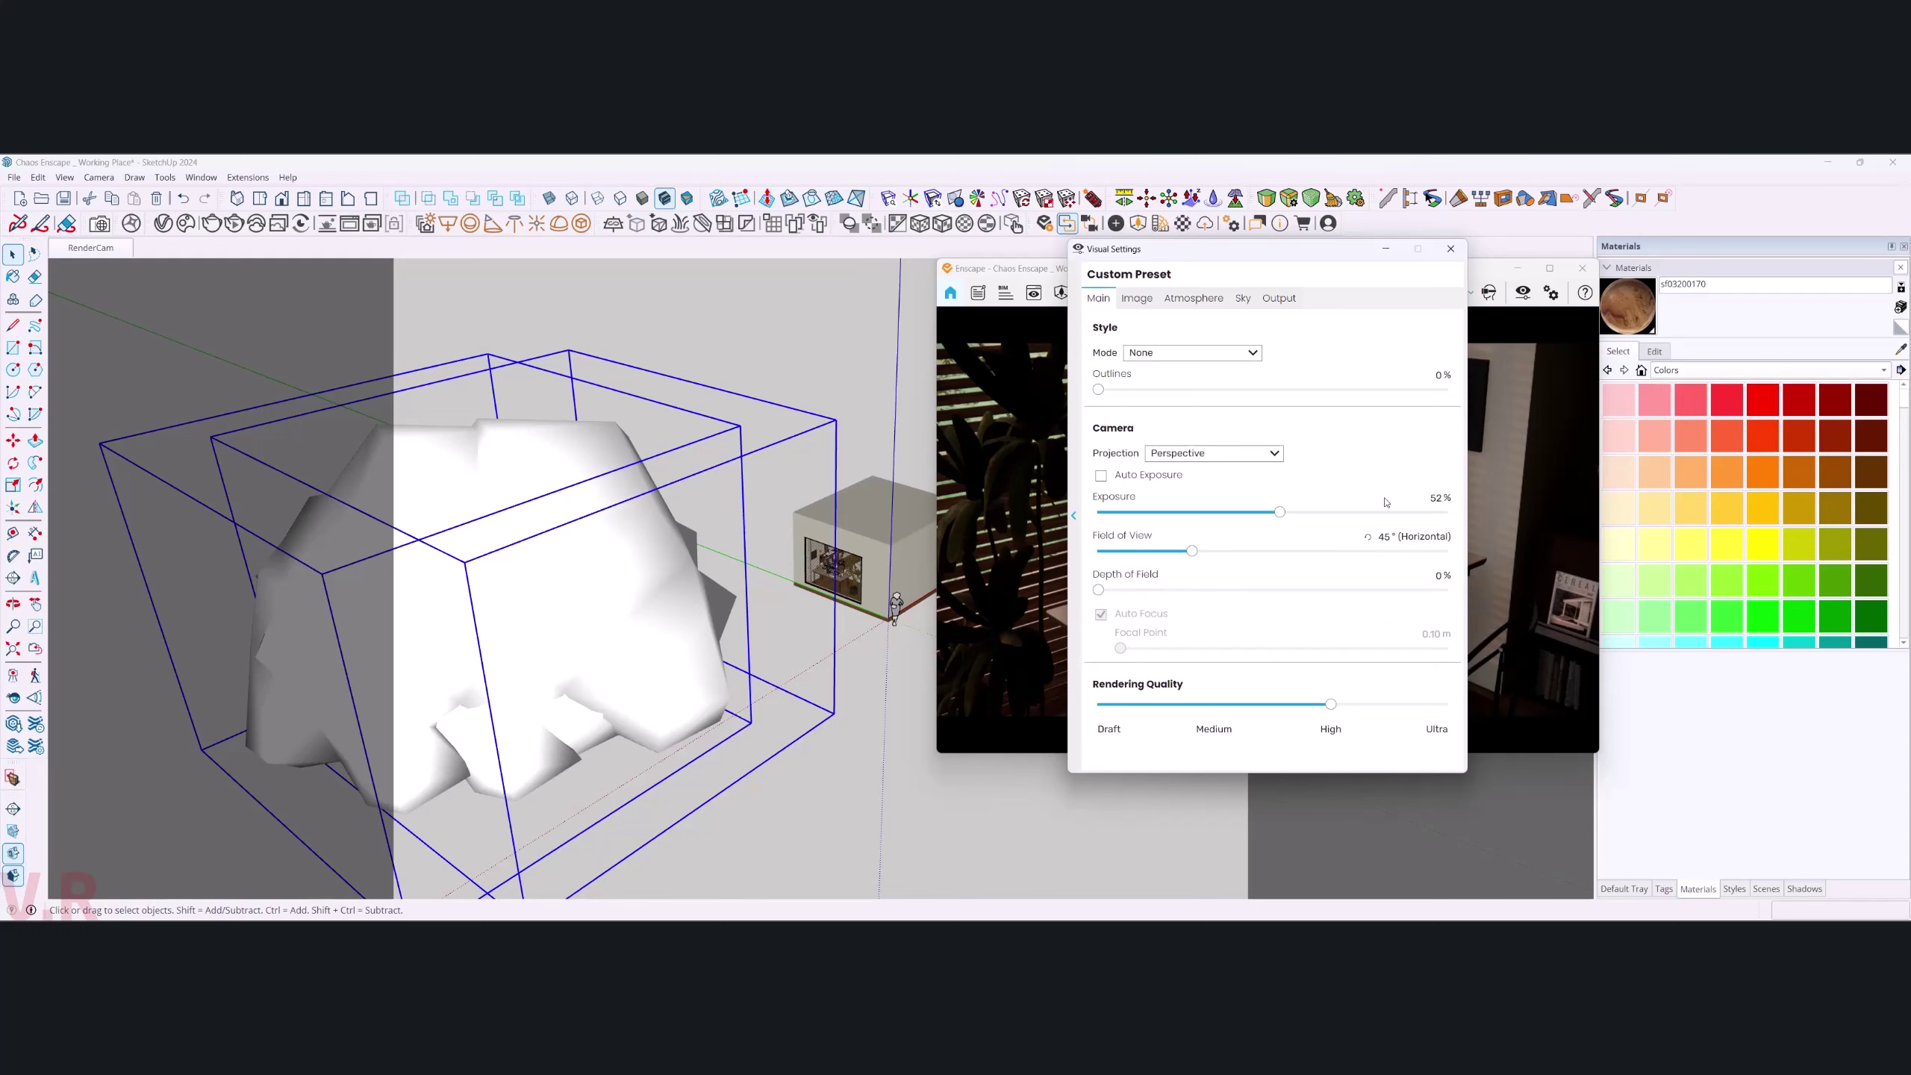
pyautogui.click(1279, 299)
pyautogui.moveTo(1241, 248); pyautogui.dragTo(480, 330)
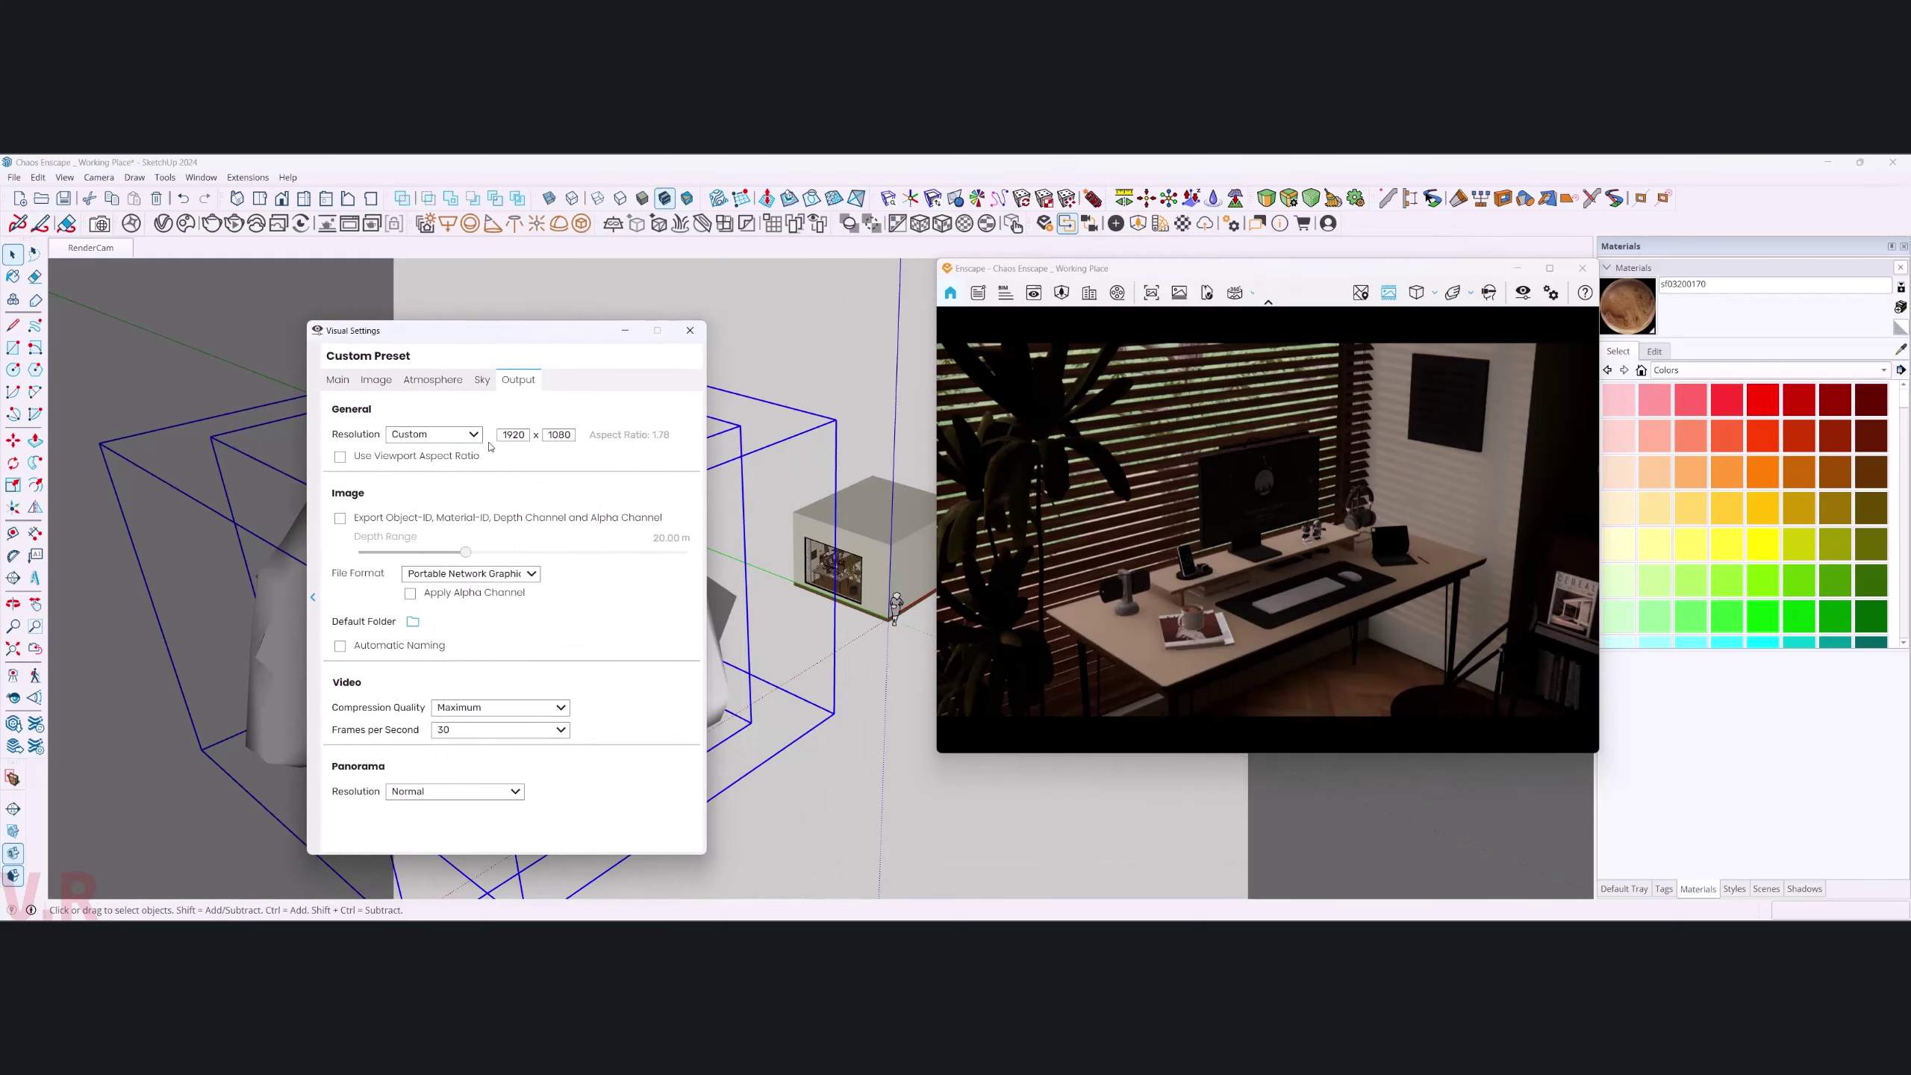
pyautogui.click(480, 380)
pyautogui.moveTo(659, 595)
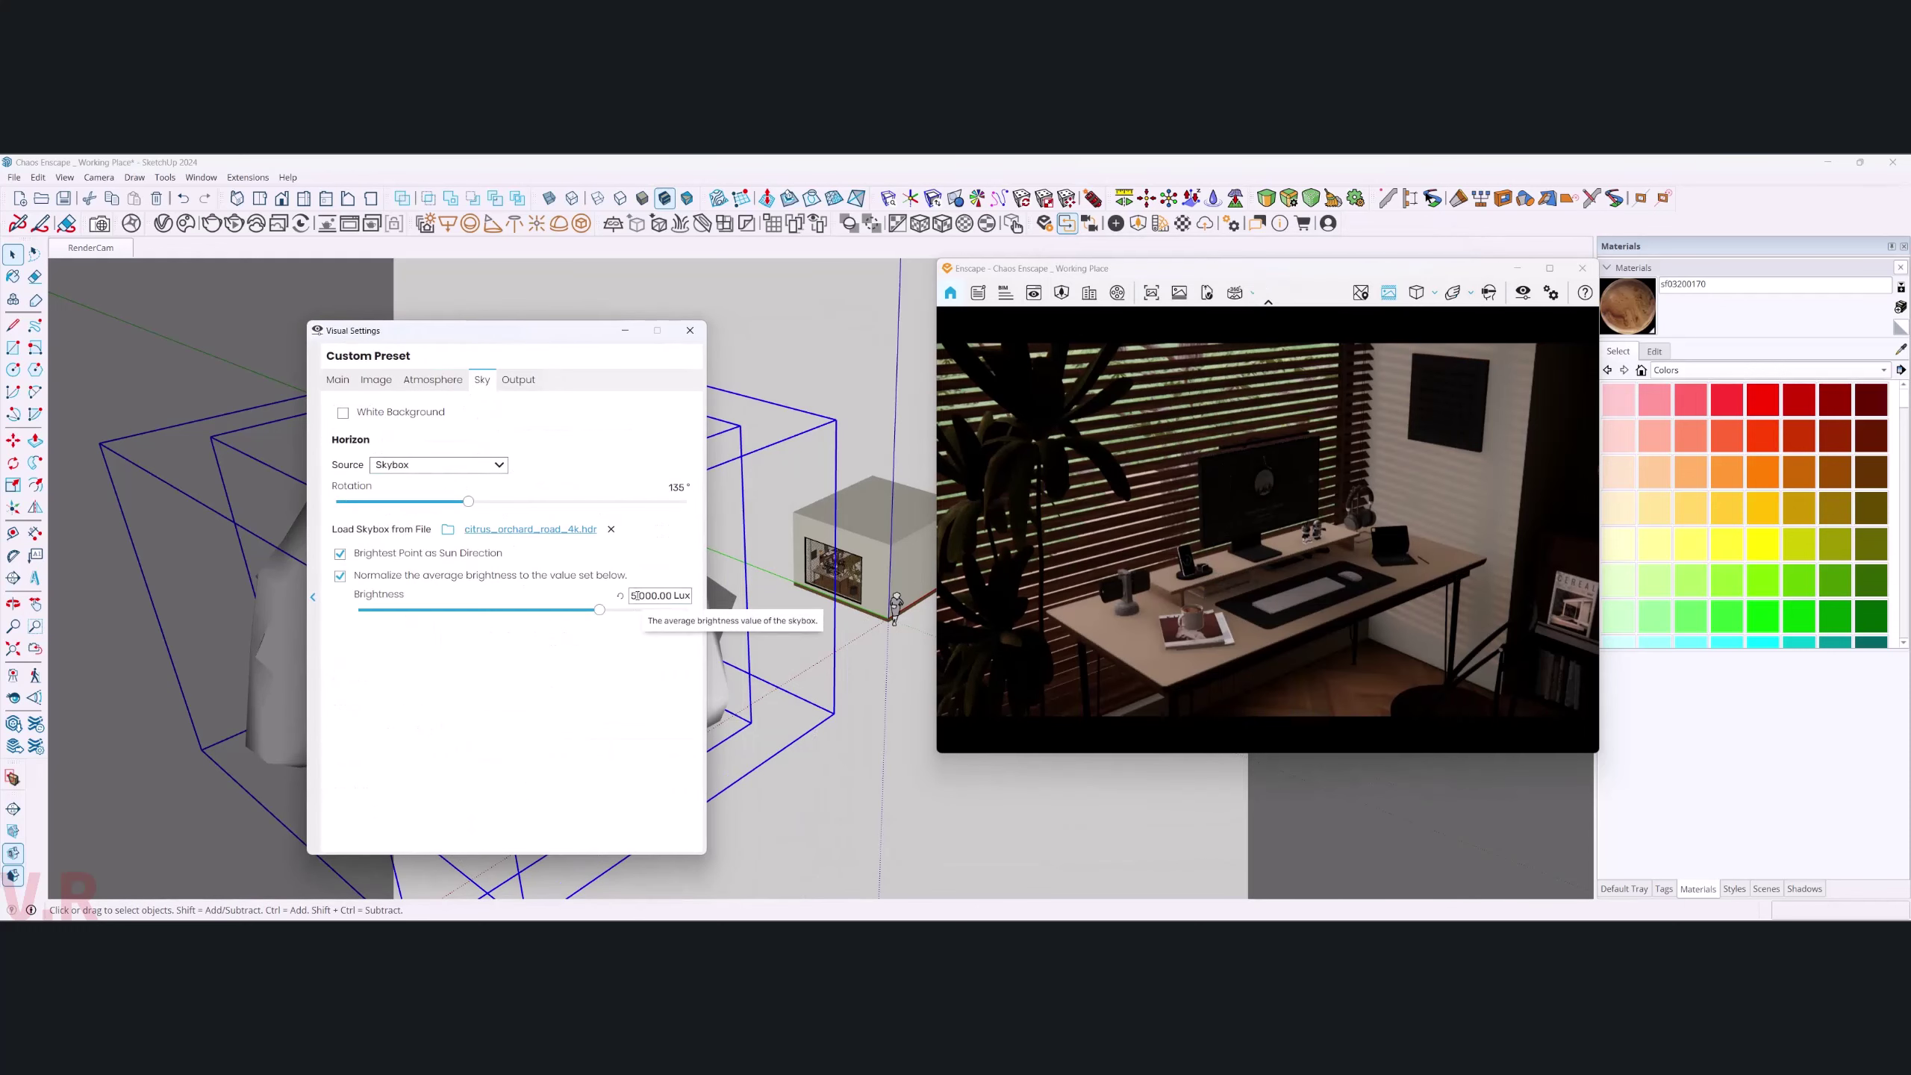
pyautogui.write('10,')
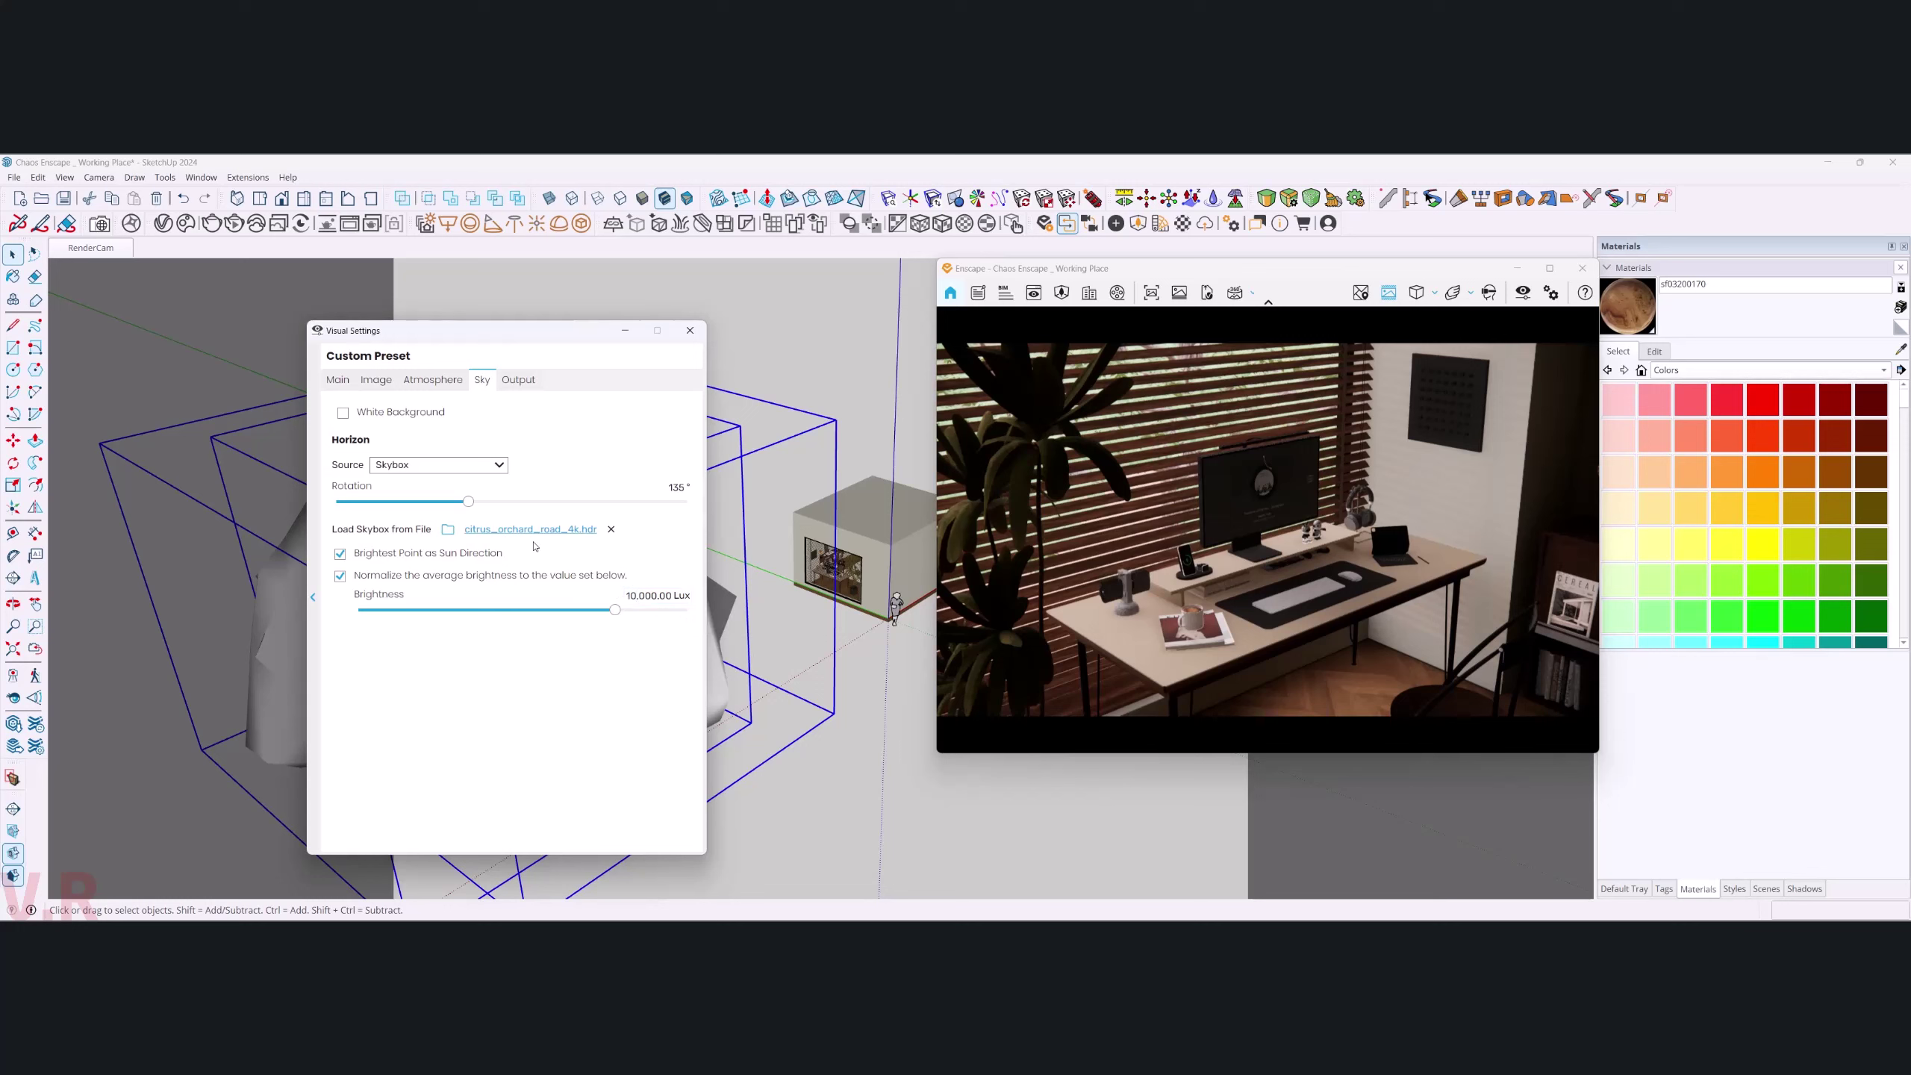
# - Set Bloom to about 30% in the image settings
pyautogui.click(433, 379)
pyautogui.click(390, 382)
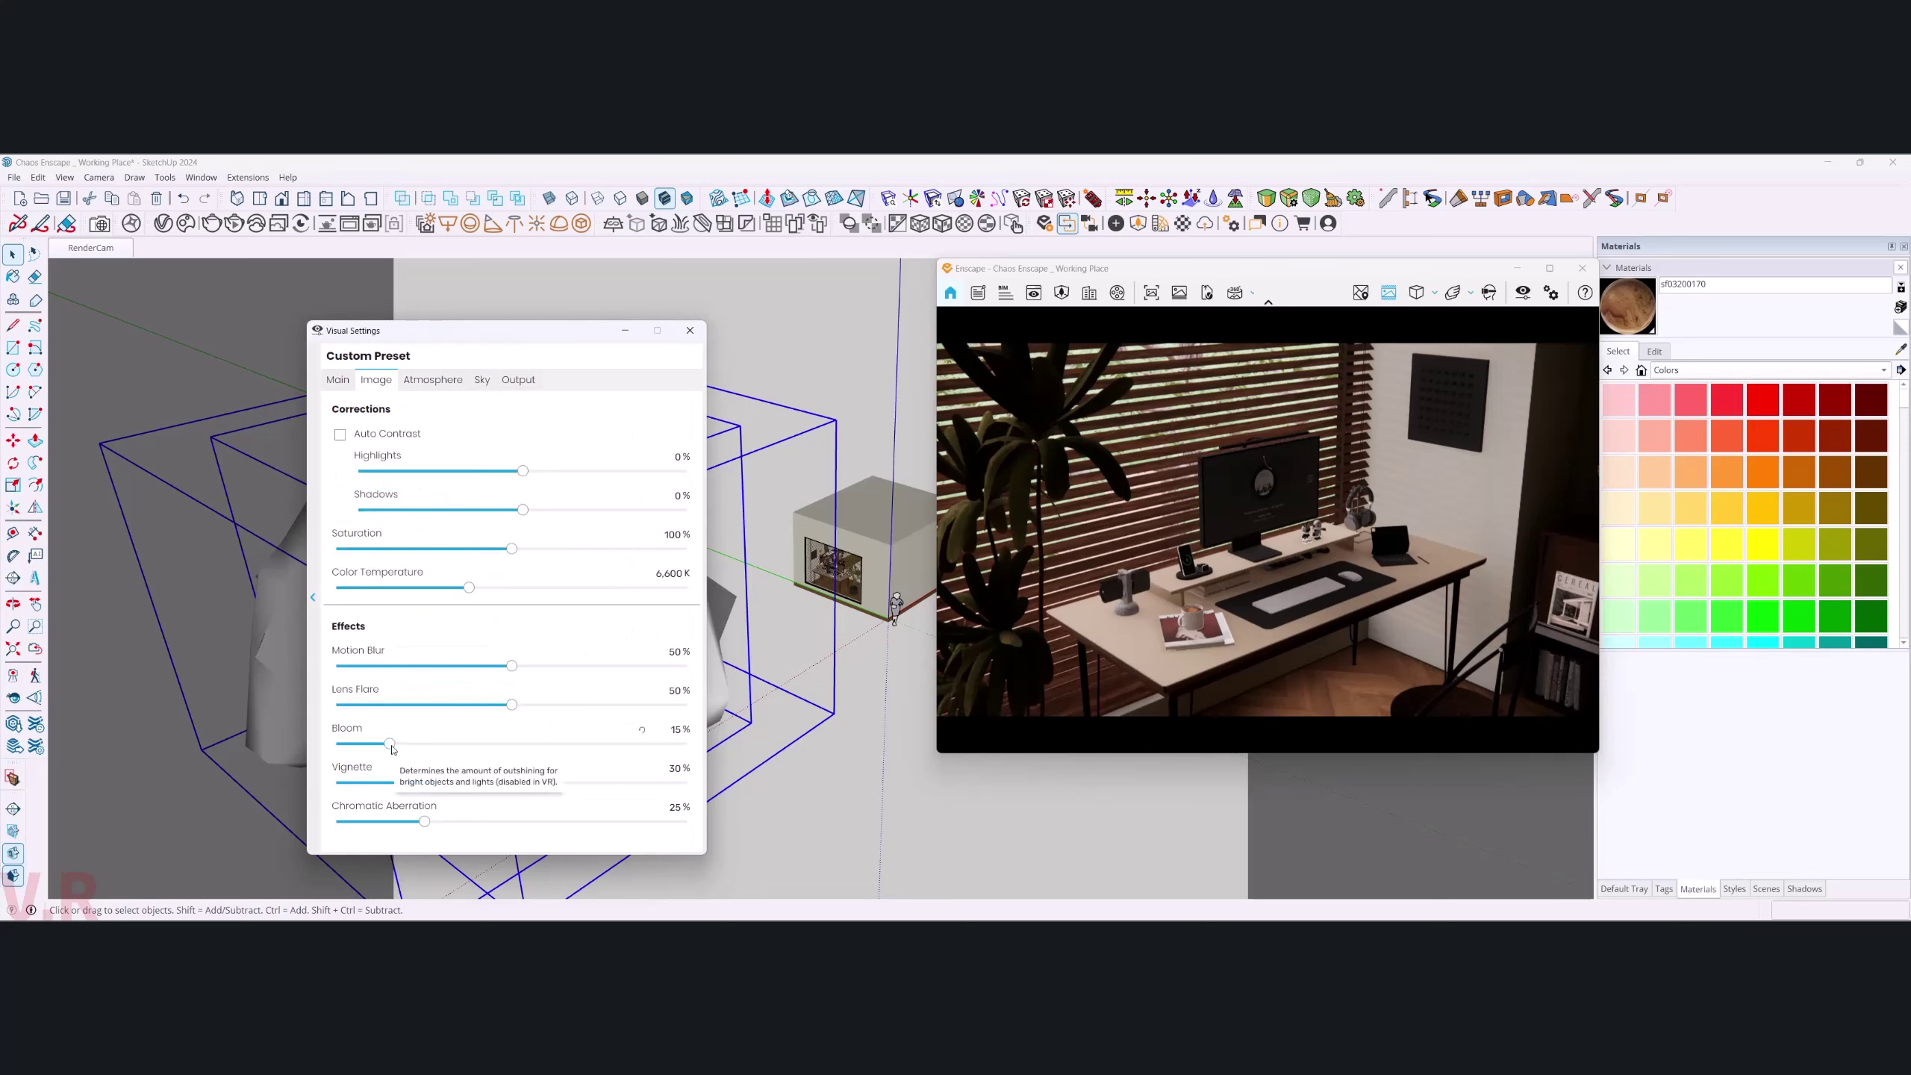
pyautogui.moveTo(390, 743); pyautogui.dragTo(445, 743)
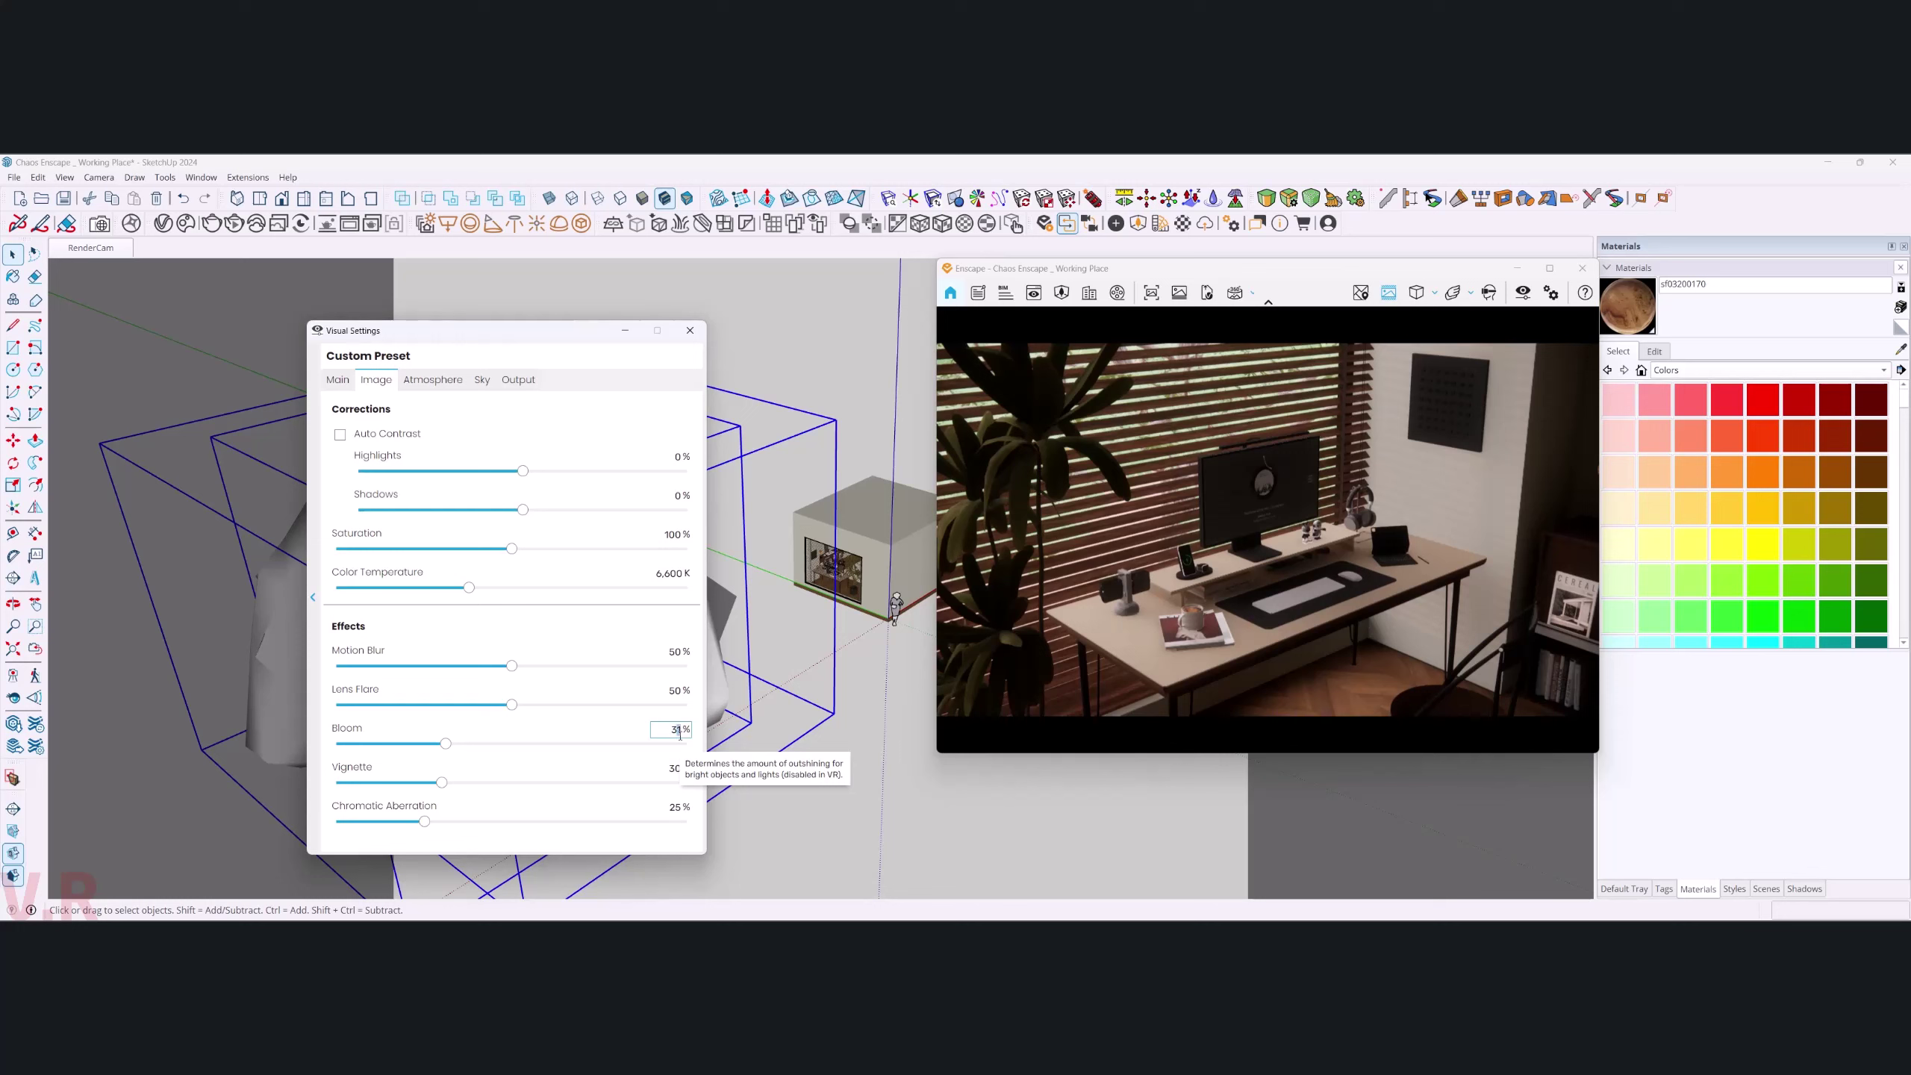
pyautogui.scroll(-1, 679, 734)
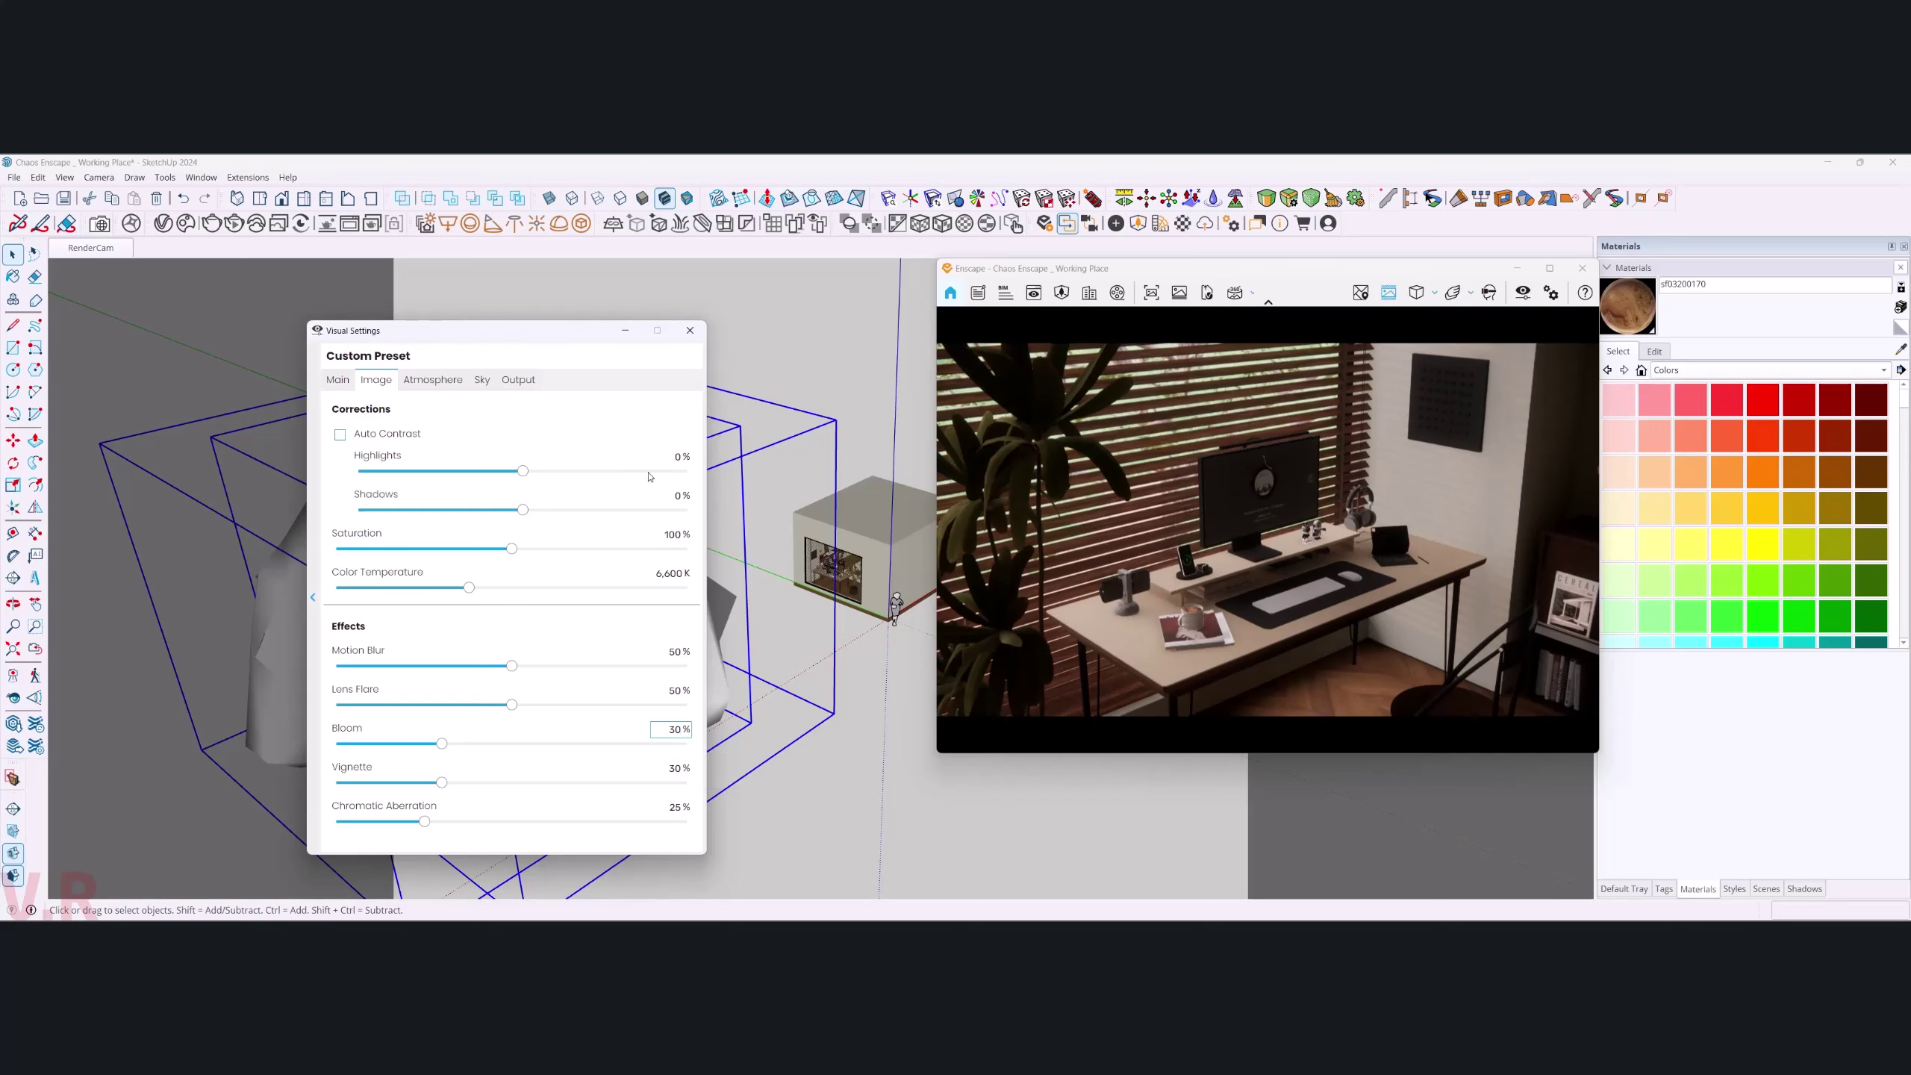
pyautogui.moveTo(753, 542); pyautogui.dragTo(842, 551, button='middle')
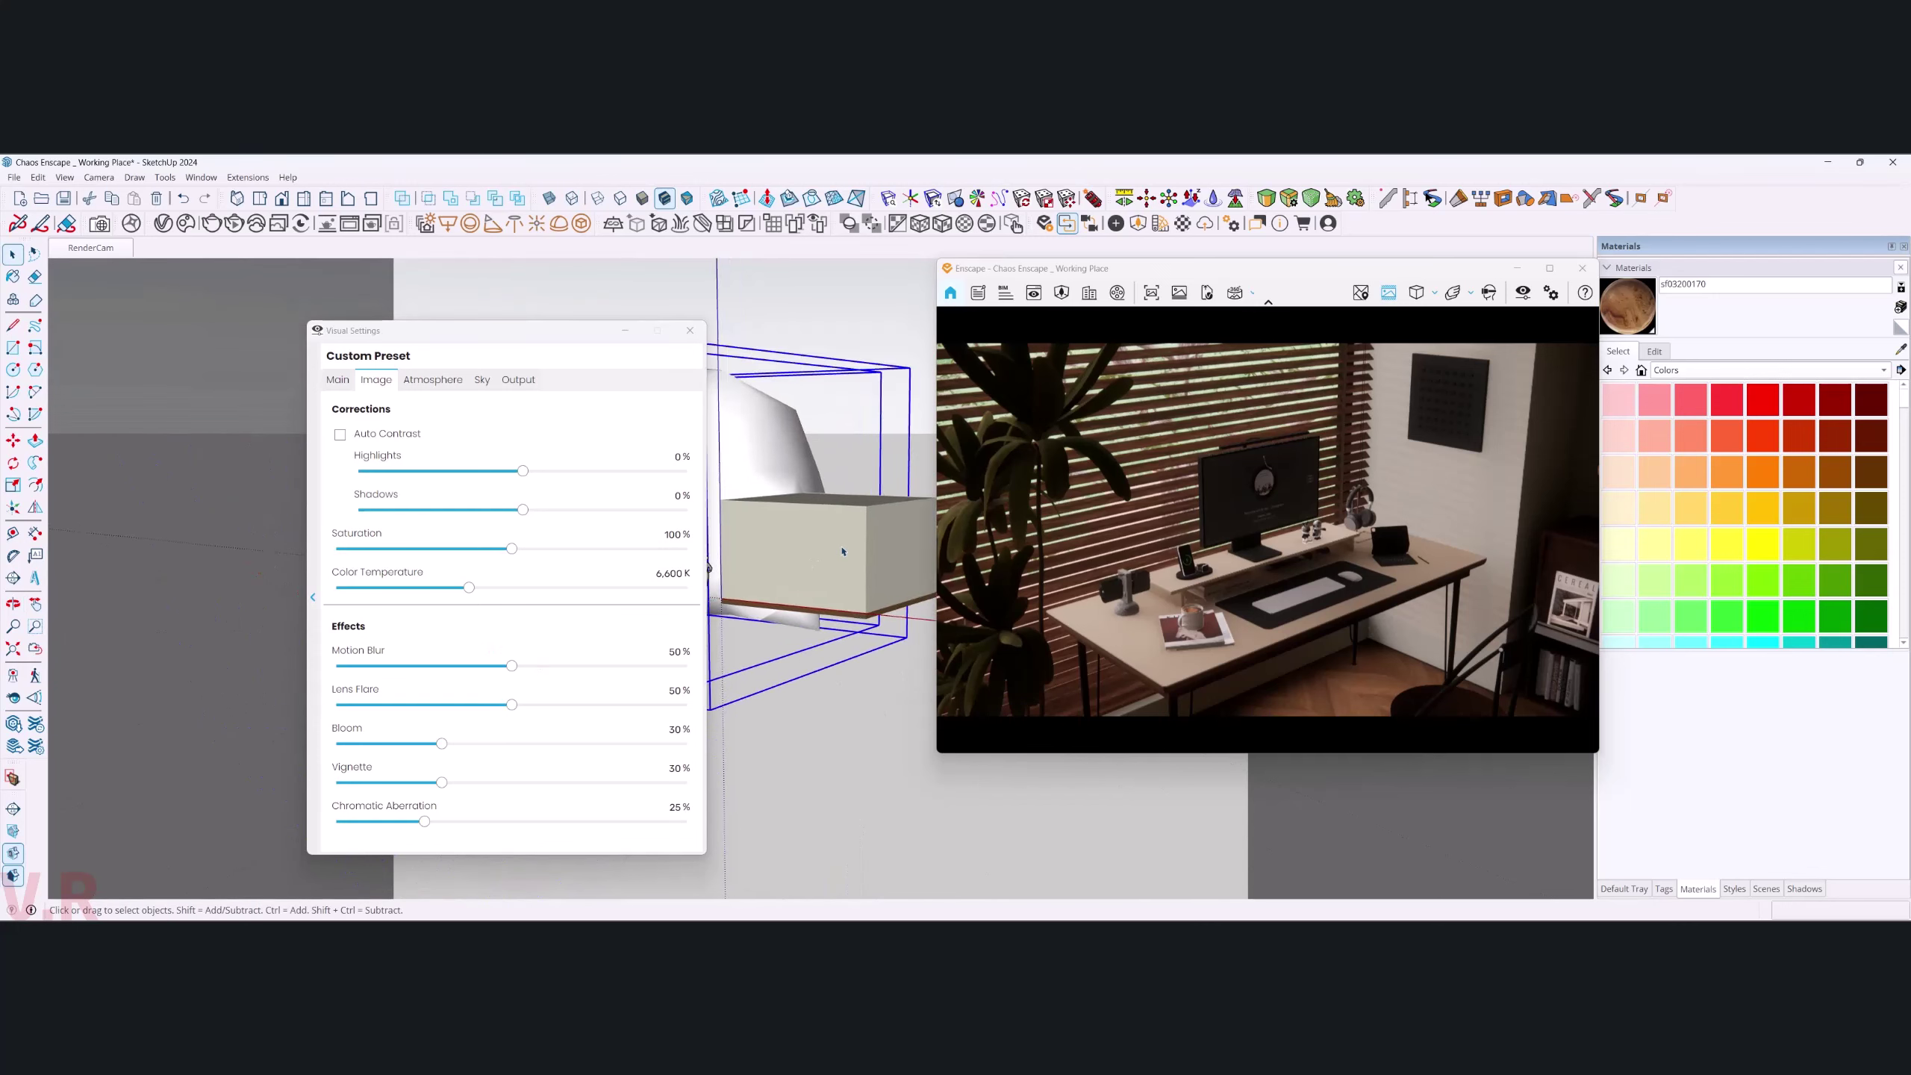
pyautogui.scroll(2, 843, 551)
pyautogui.scroll(2, 842, 551)
pyautogui.scroll(3, 842, 551)
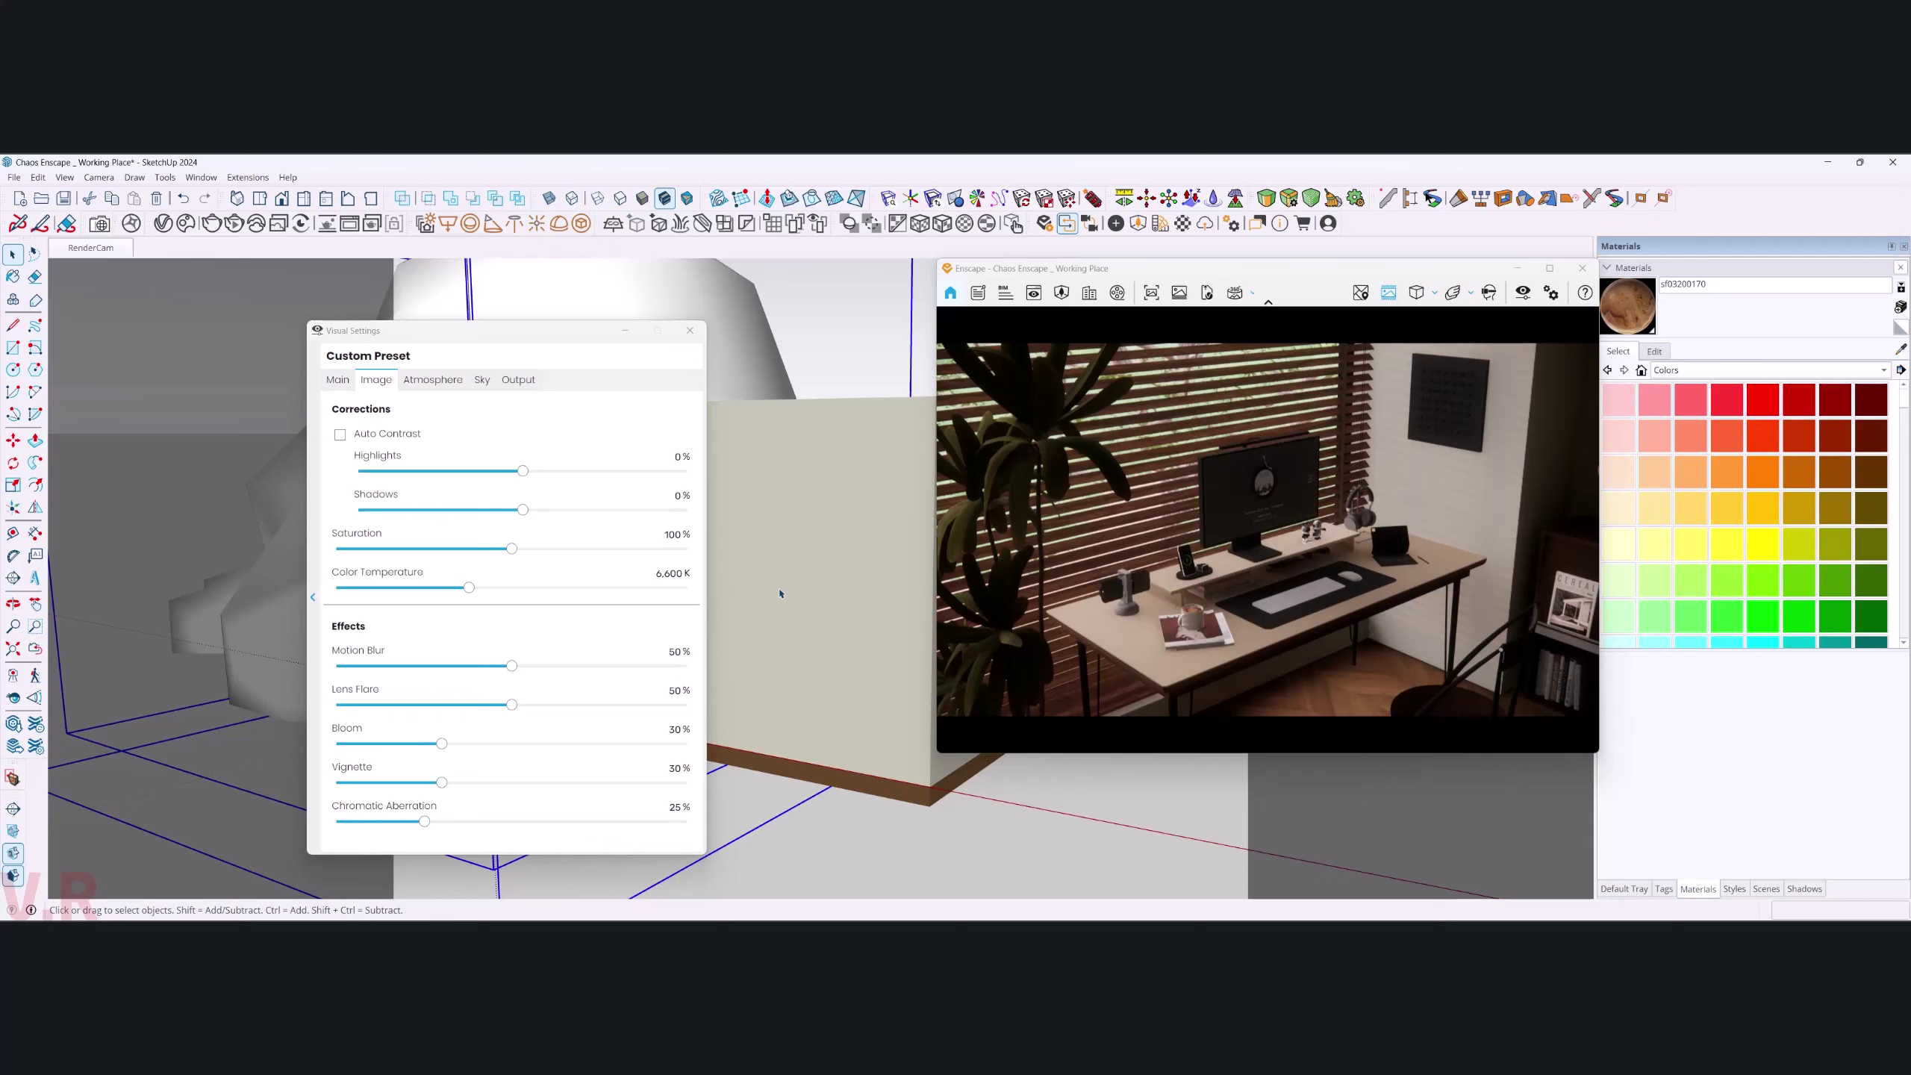
# - Sample the tabletop material in Enscape's Material Editor and change its type to Glass
pyautogui.click(688, 333)
pyautogui.moveTo(759, 456)
pyautogui.mouseDown(button='middle')
pyautogui.moveTo(764, 598)
pyautogui.moveTo(631, 533)
pyautogui.mouseUp(button='middle')
pyautogui.click(91, 248)
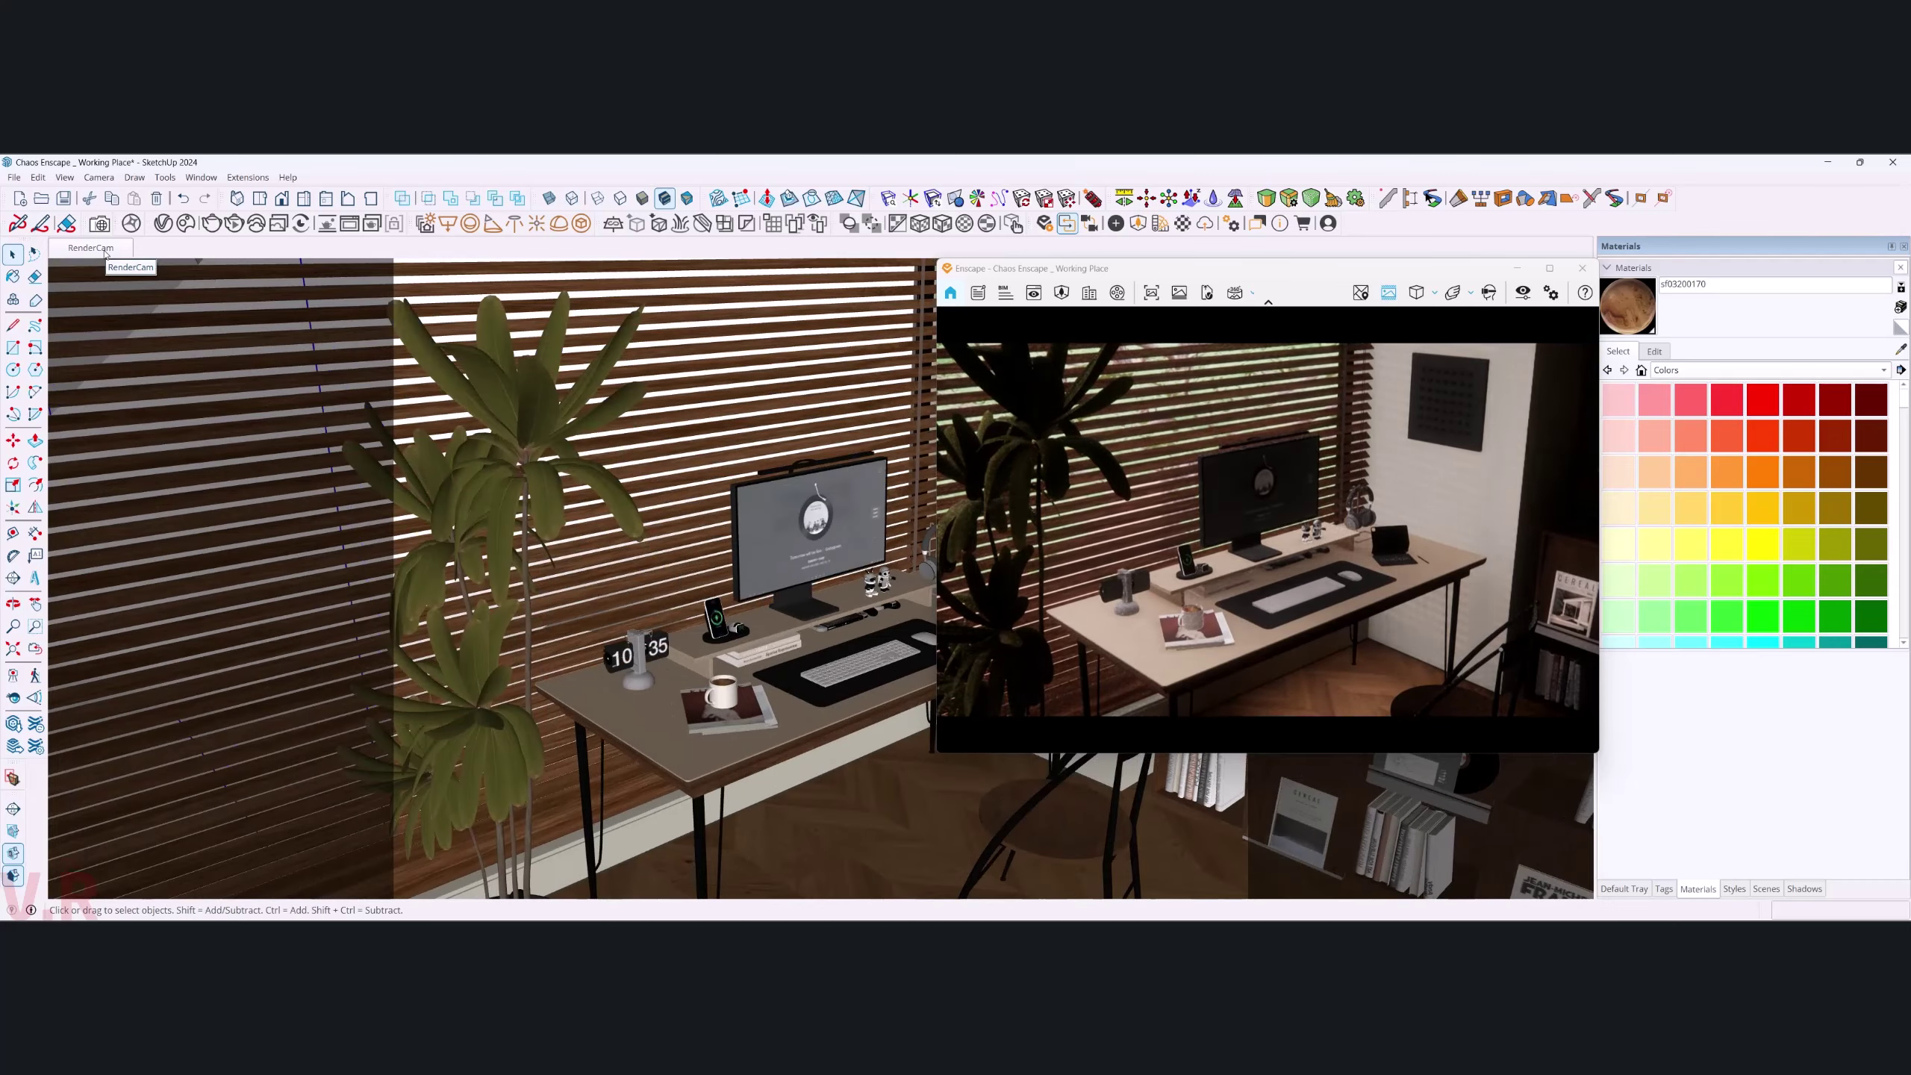
pyautogui.scroll(2, 662, 745)
pyautogui.scroll(3, 662, 745)
pyautogui.scroll(3, 662, 745)
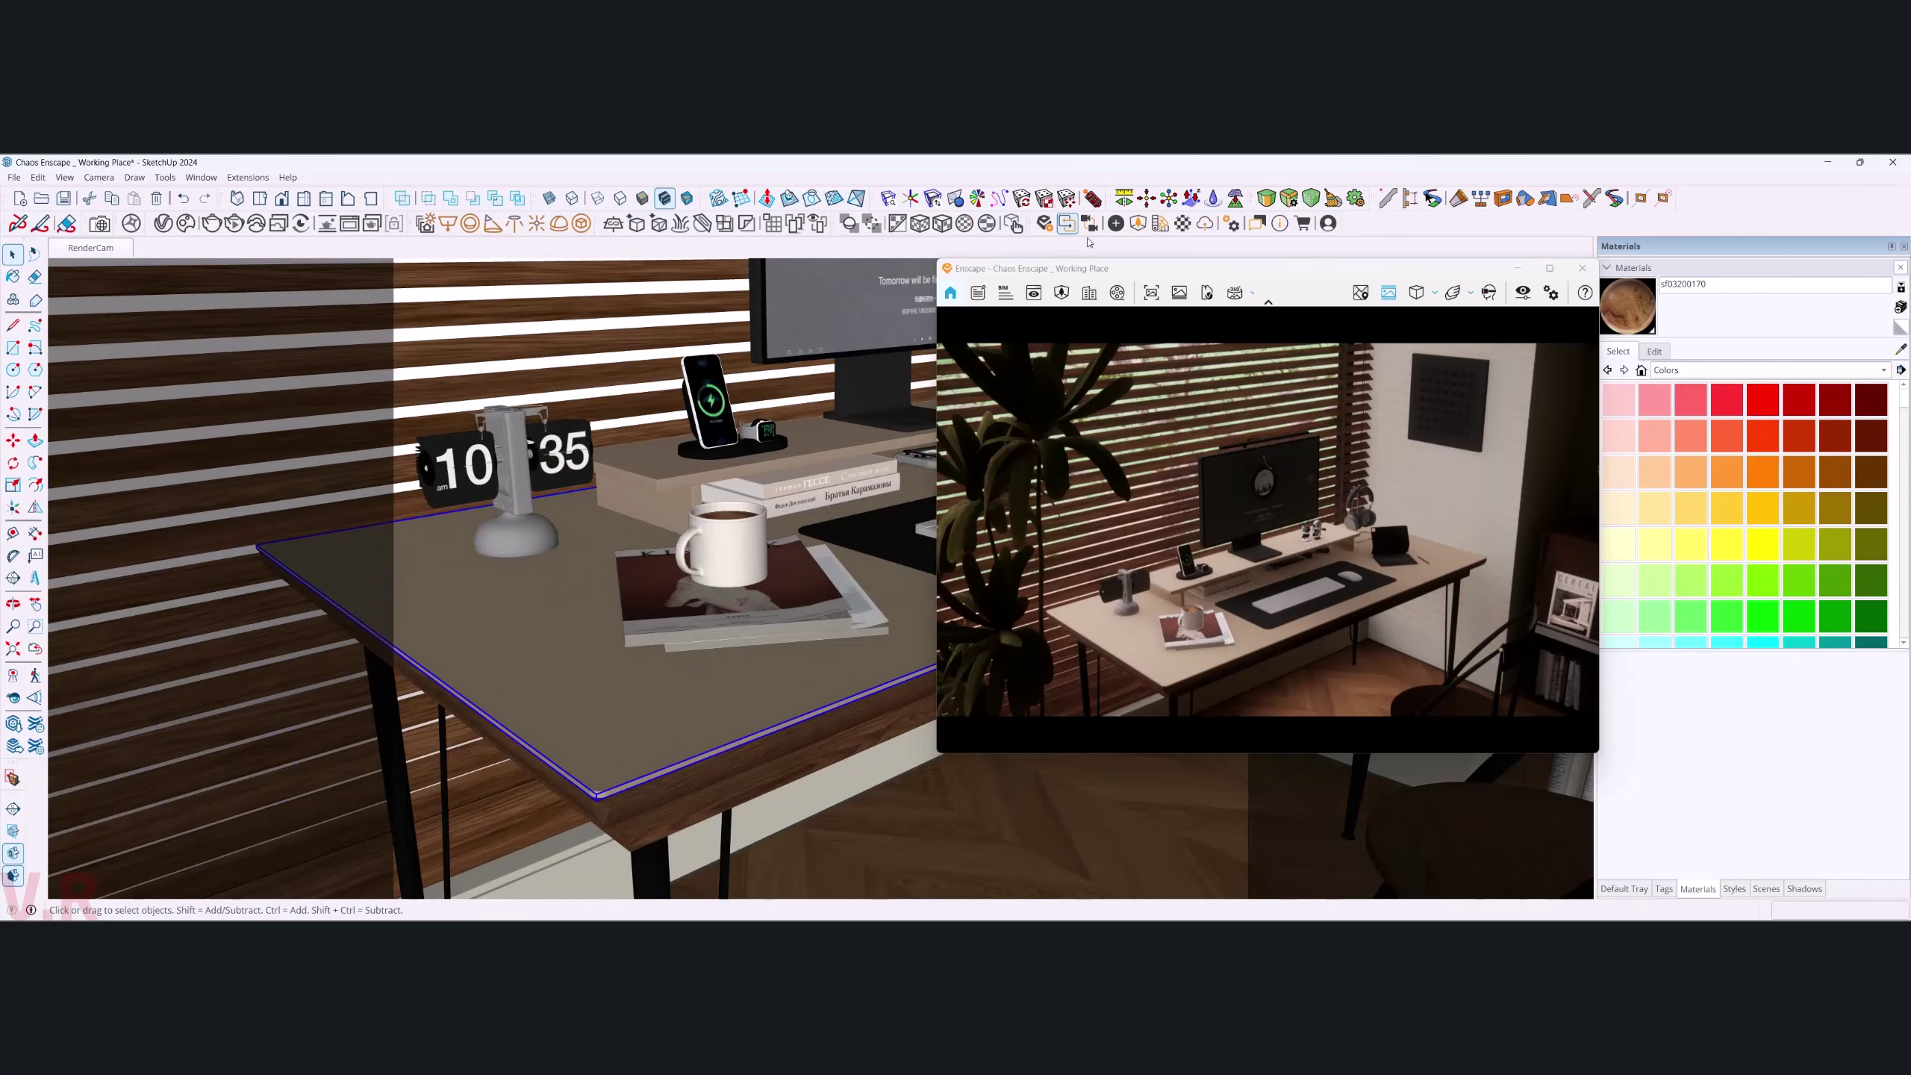
pyautogui.click(1183, 222)
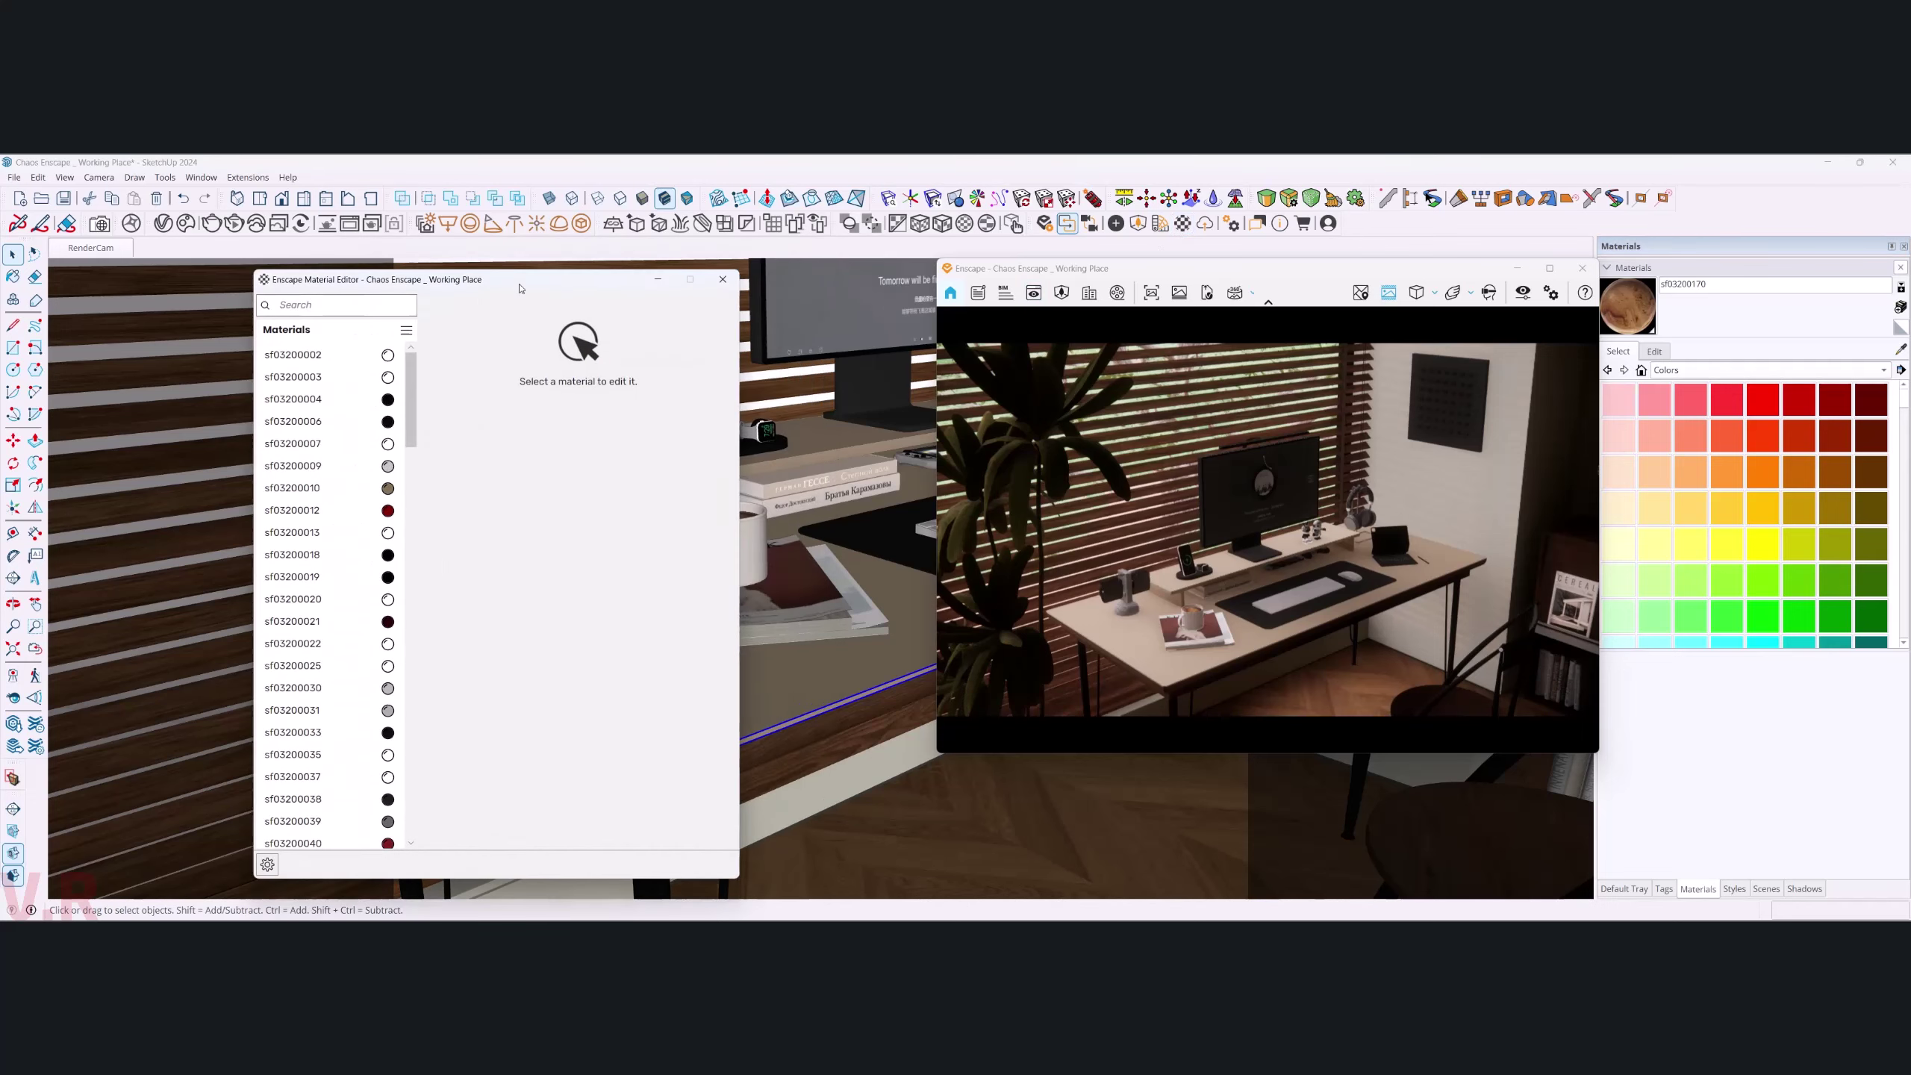
pyautogui.moveTo(518, 288); pyautogui.dragTo(349, 297)
pyautogui.click(13, 277)
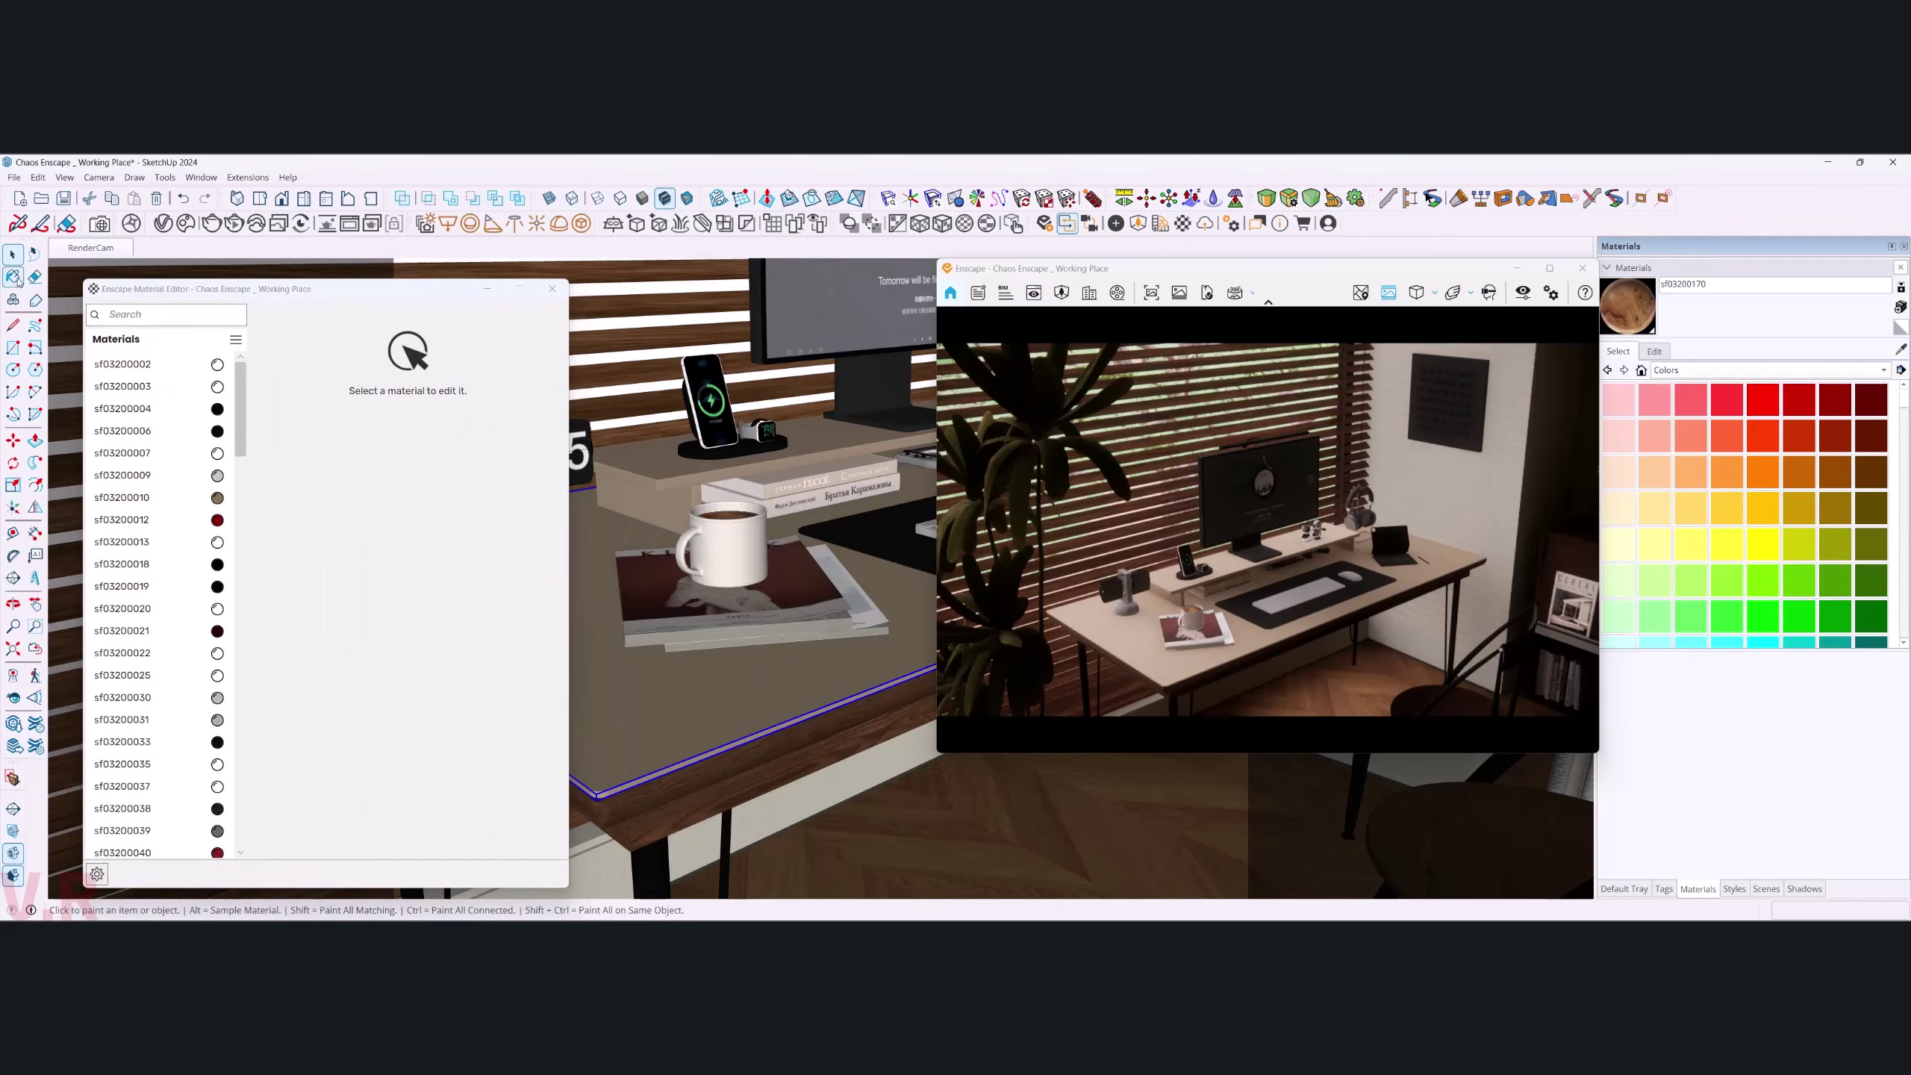
pyautogui.keyDown('alt'); pyautogui.click(716, 676); pyautogui.keyUp('alt')
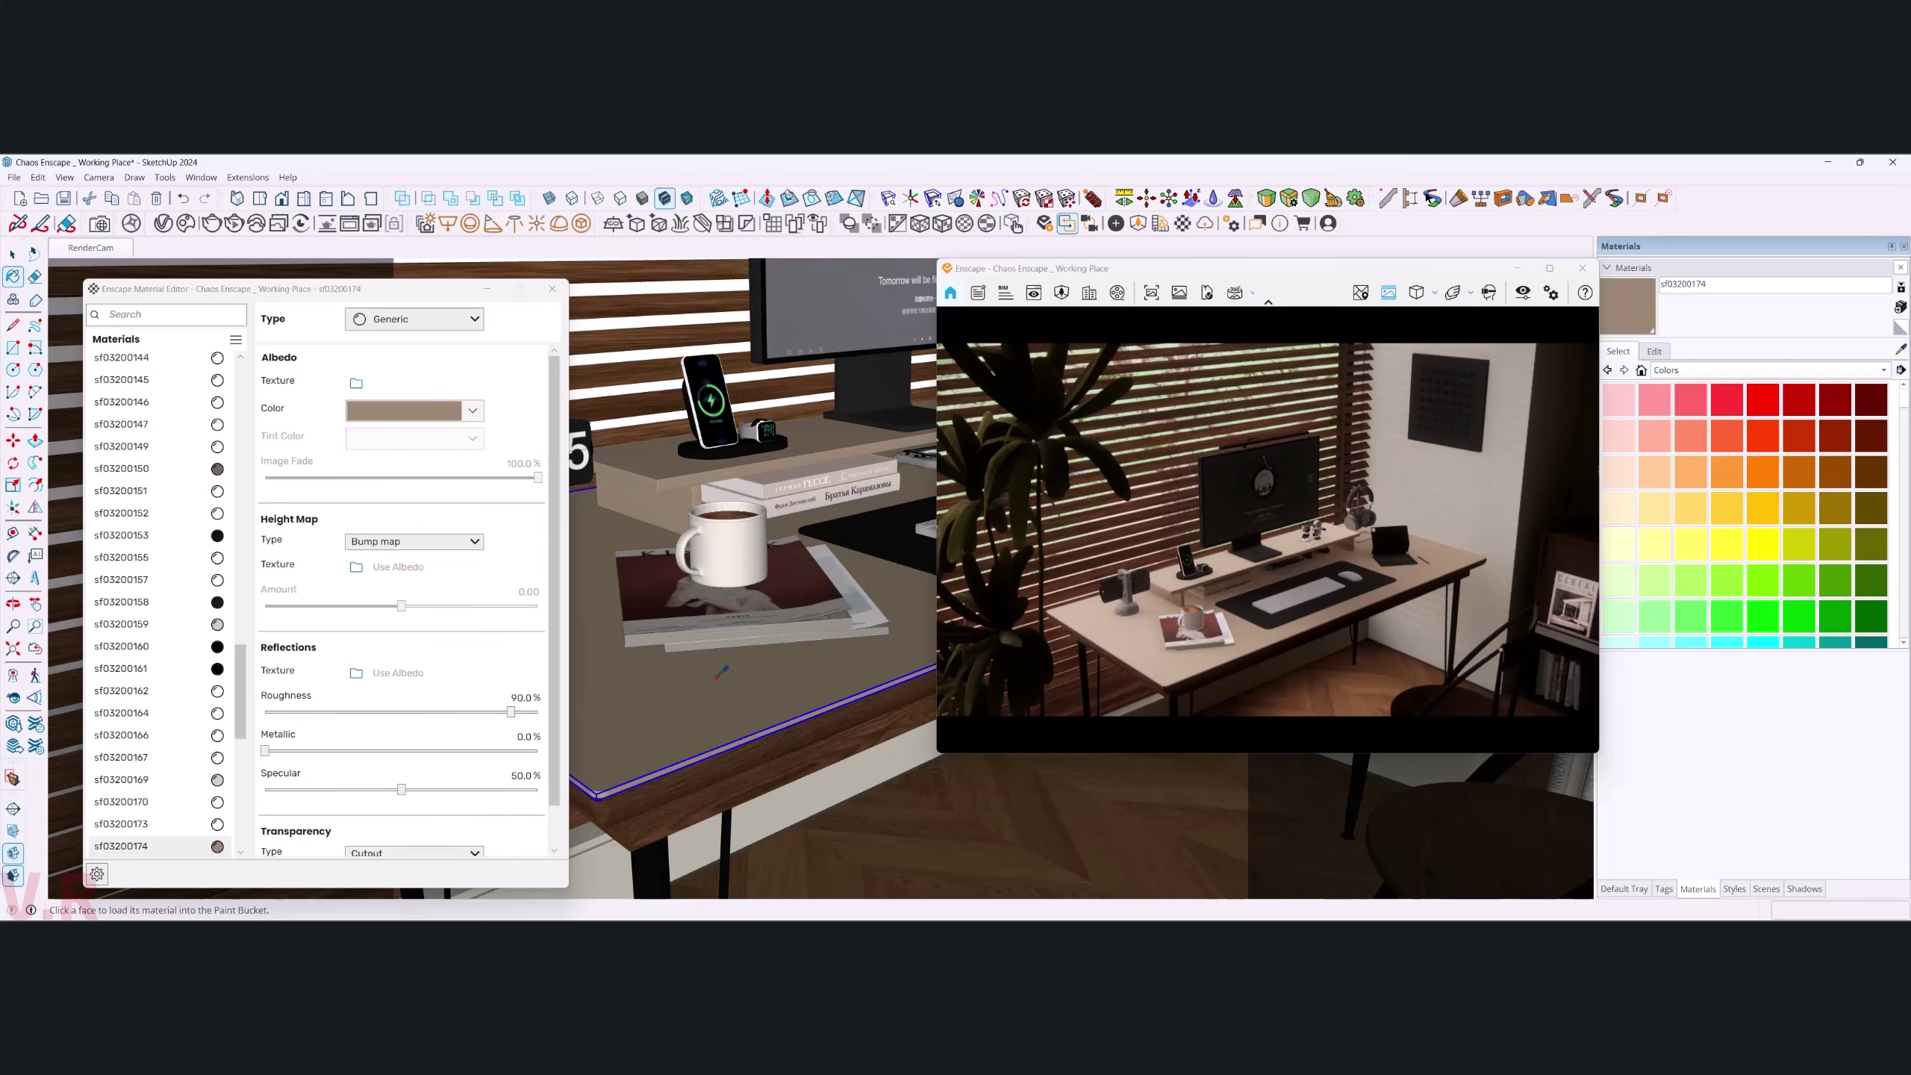
pyautogui.click(414, 319)
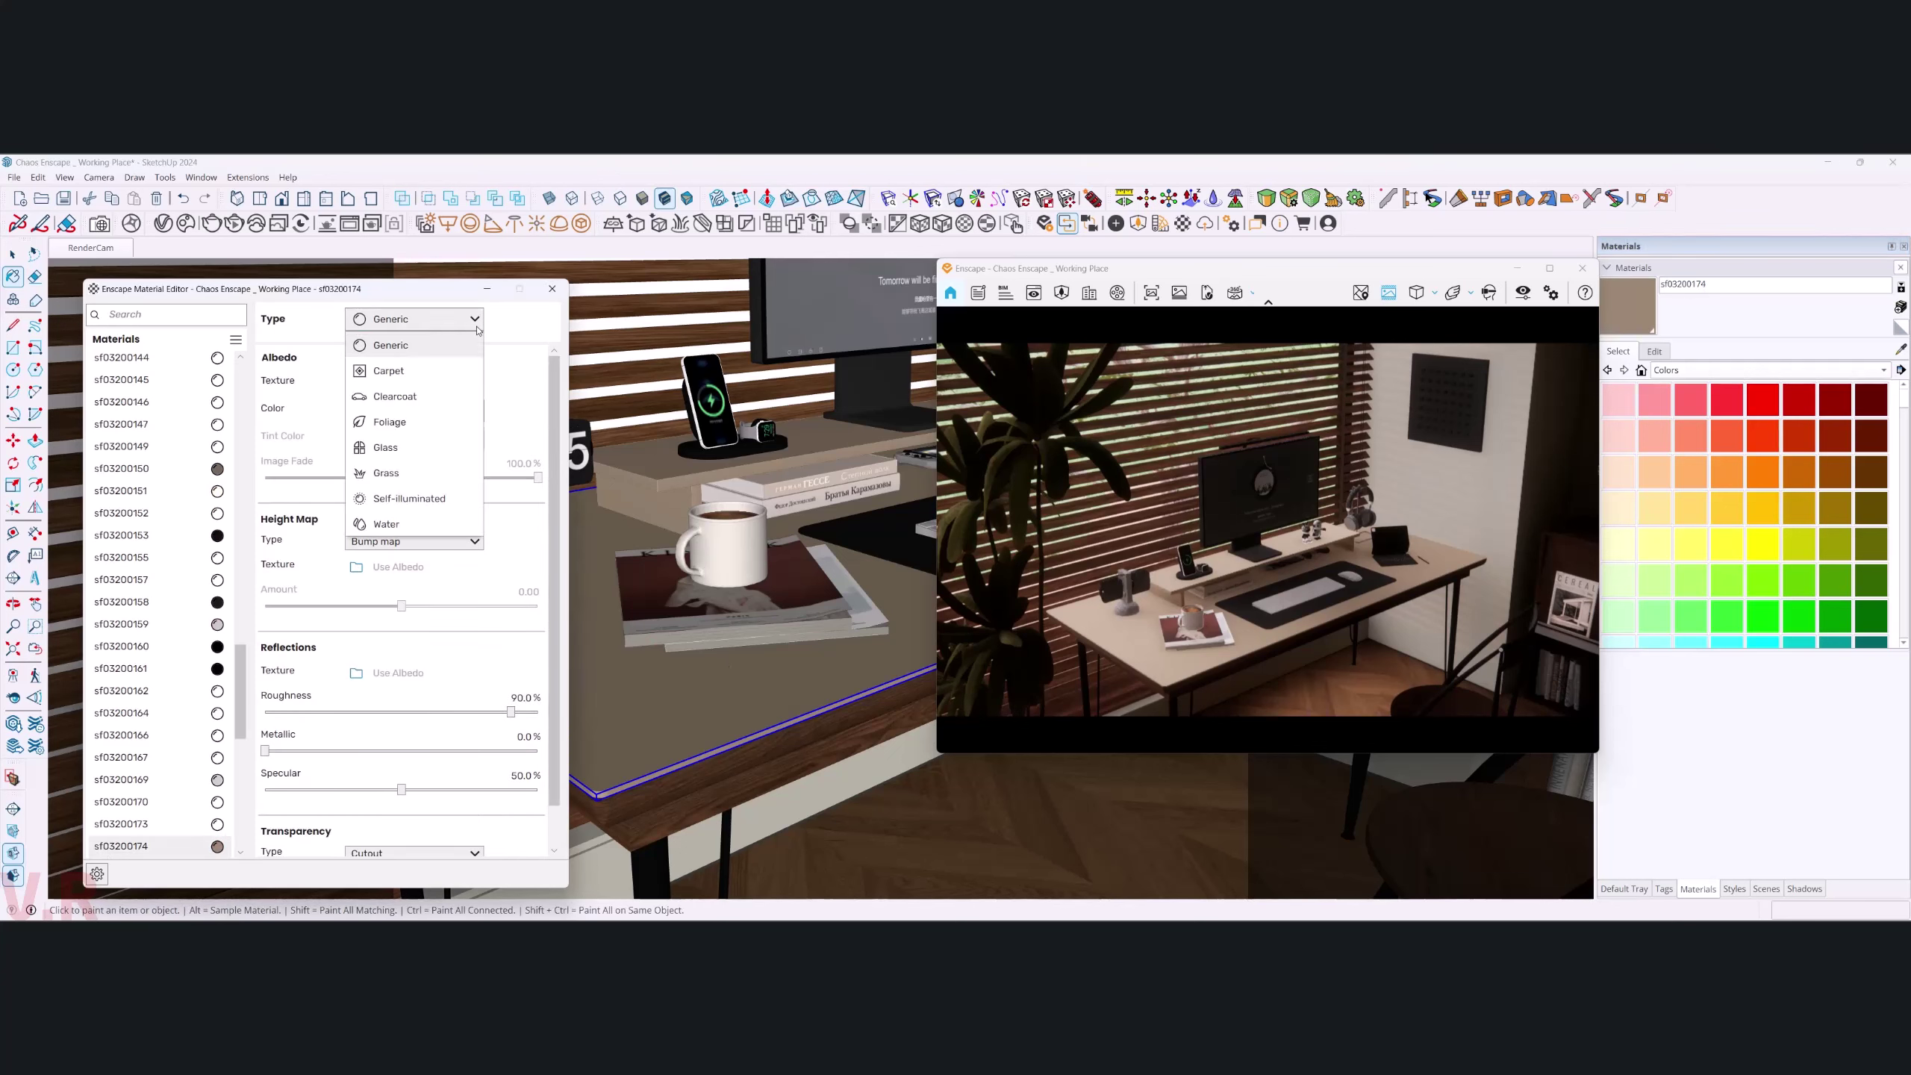
pyautogui.click(405, 446)
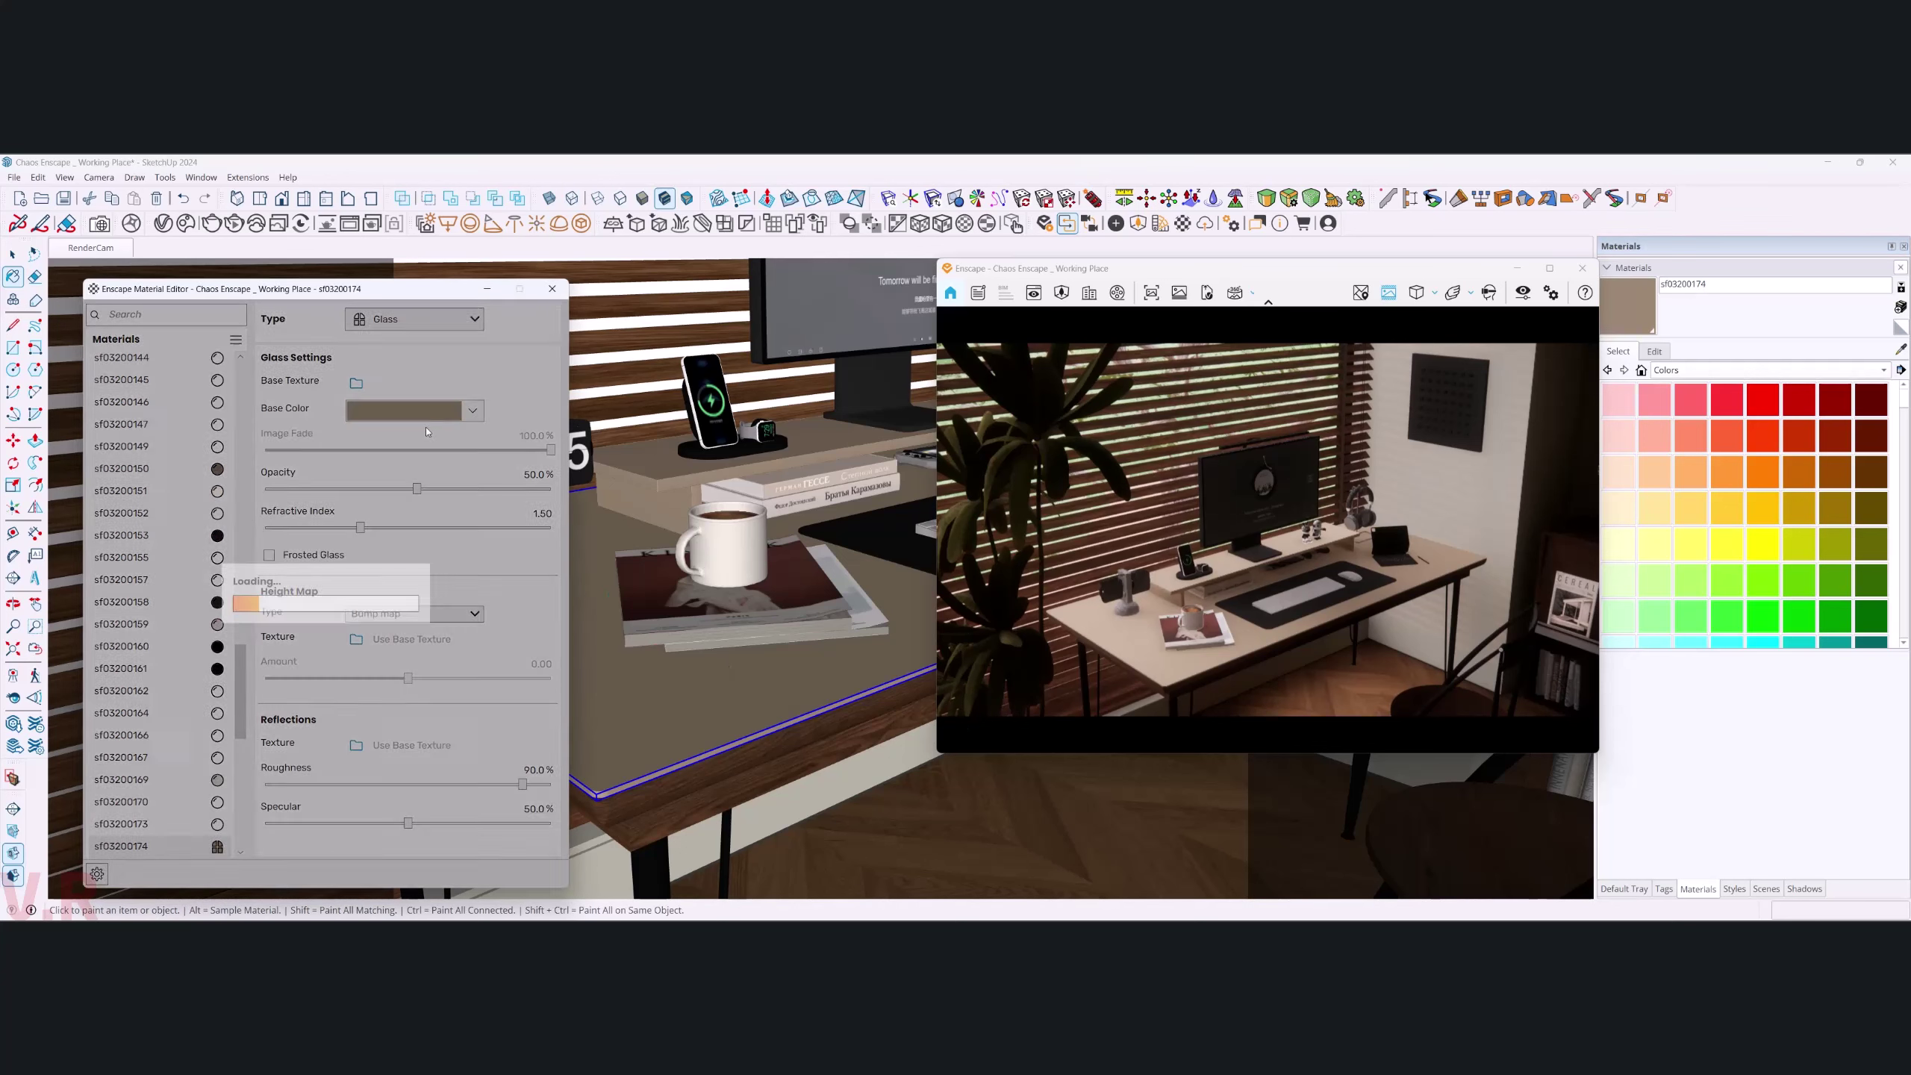
# - Tint the glass base colour a light greyish green and set opacity to 15%
pyautogui.click(472, 411)
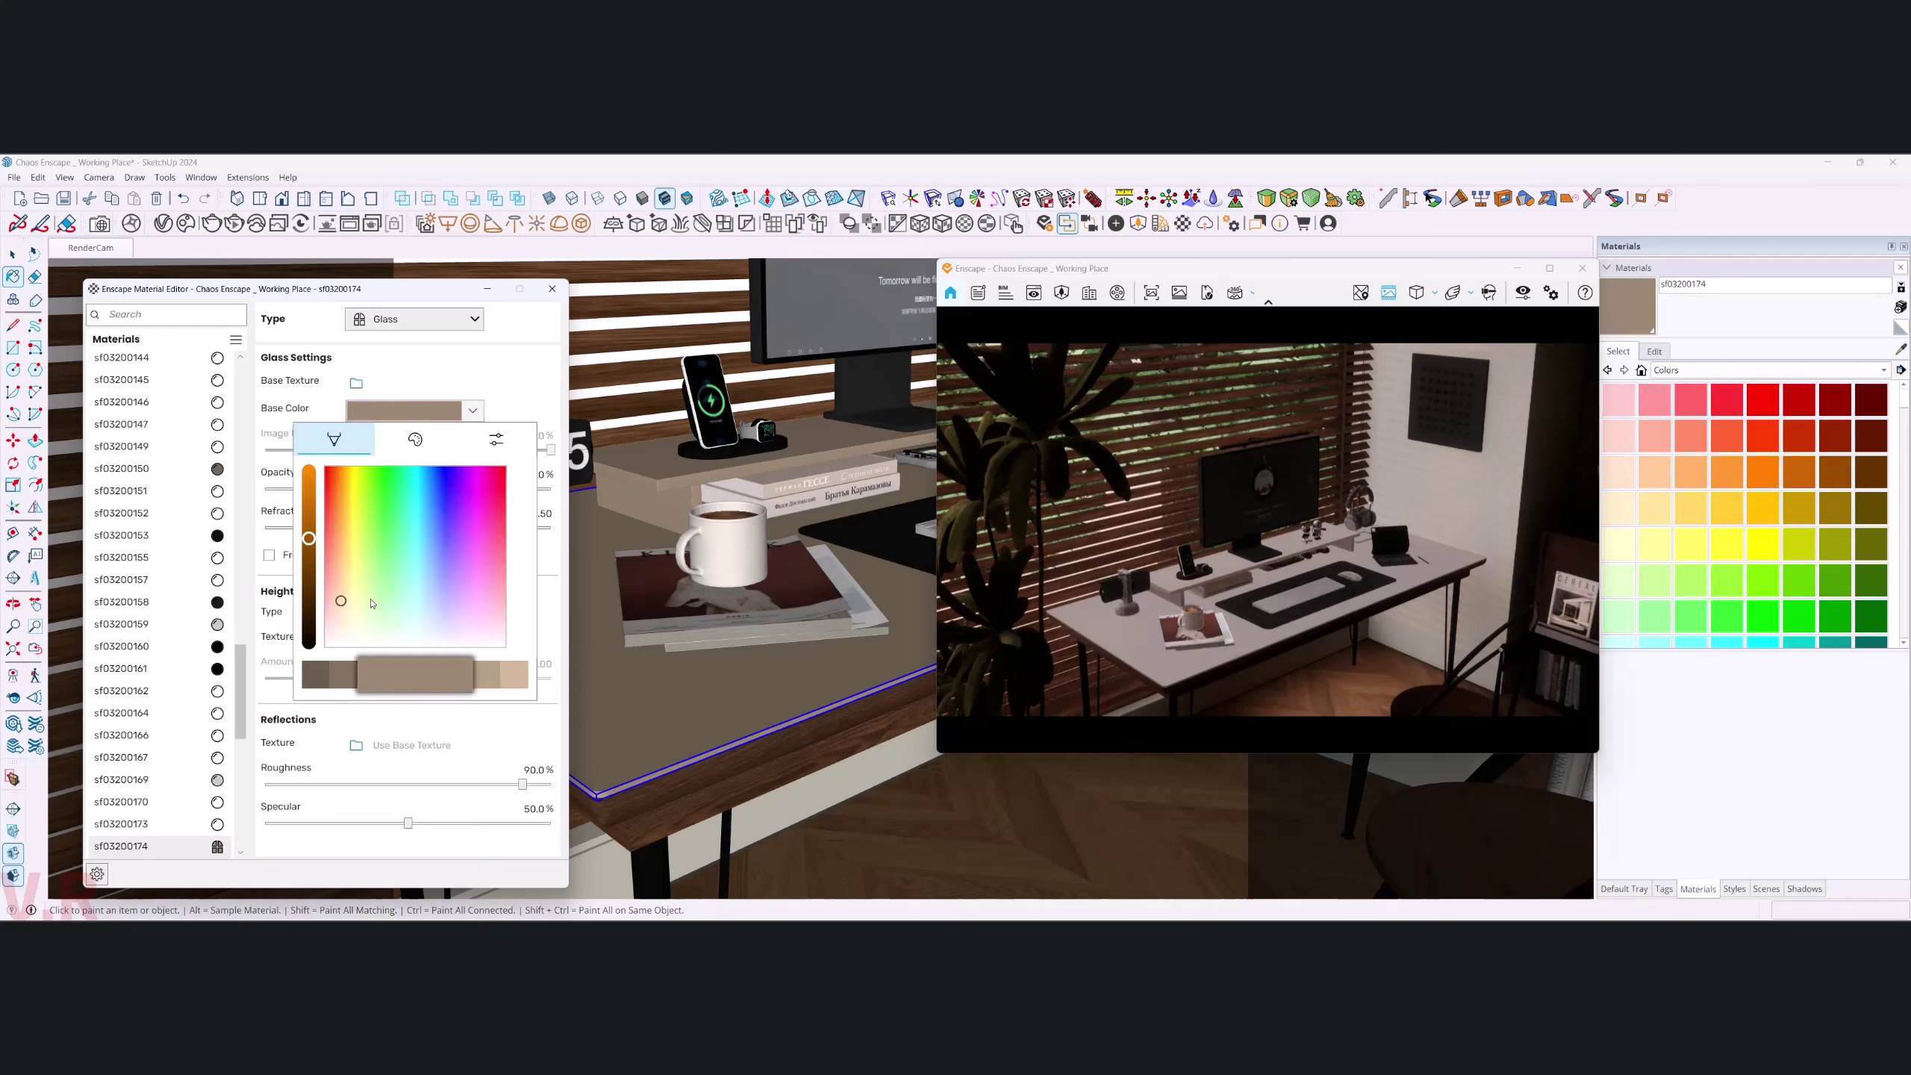
pyautogui.moveTo(372, 603); pyautogui.dragTo(388, 625)
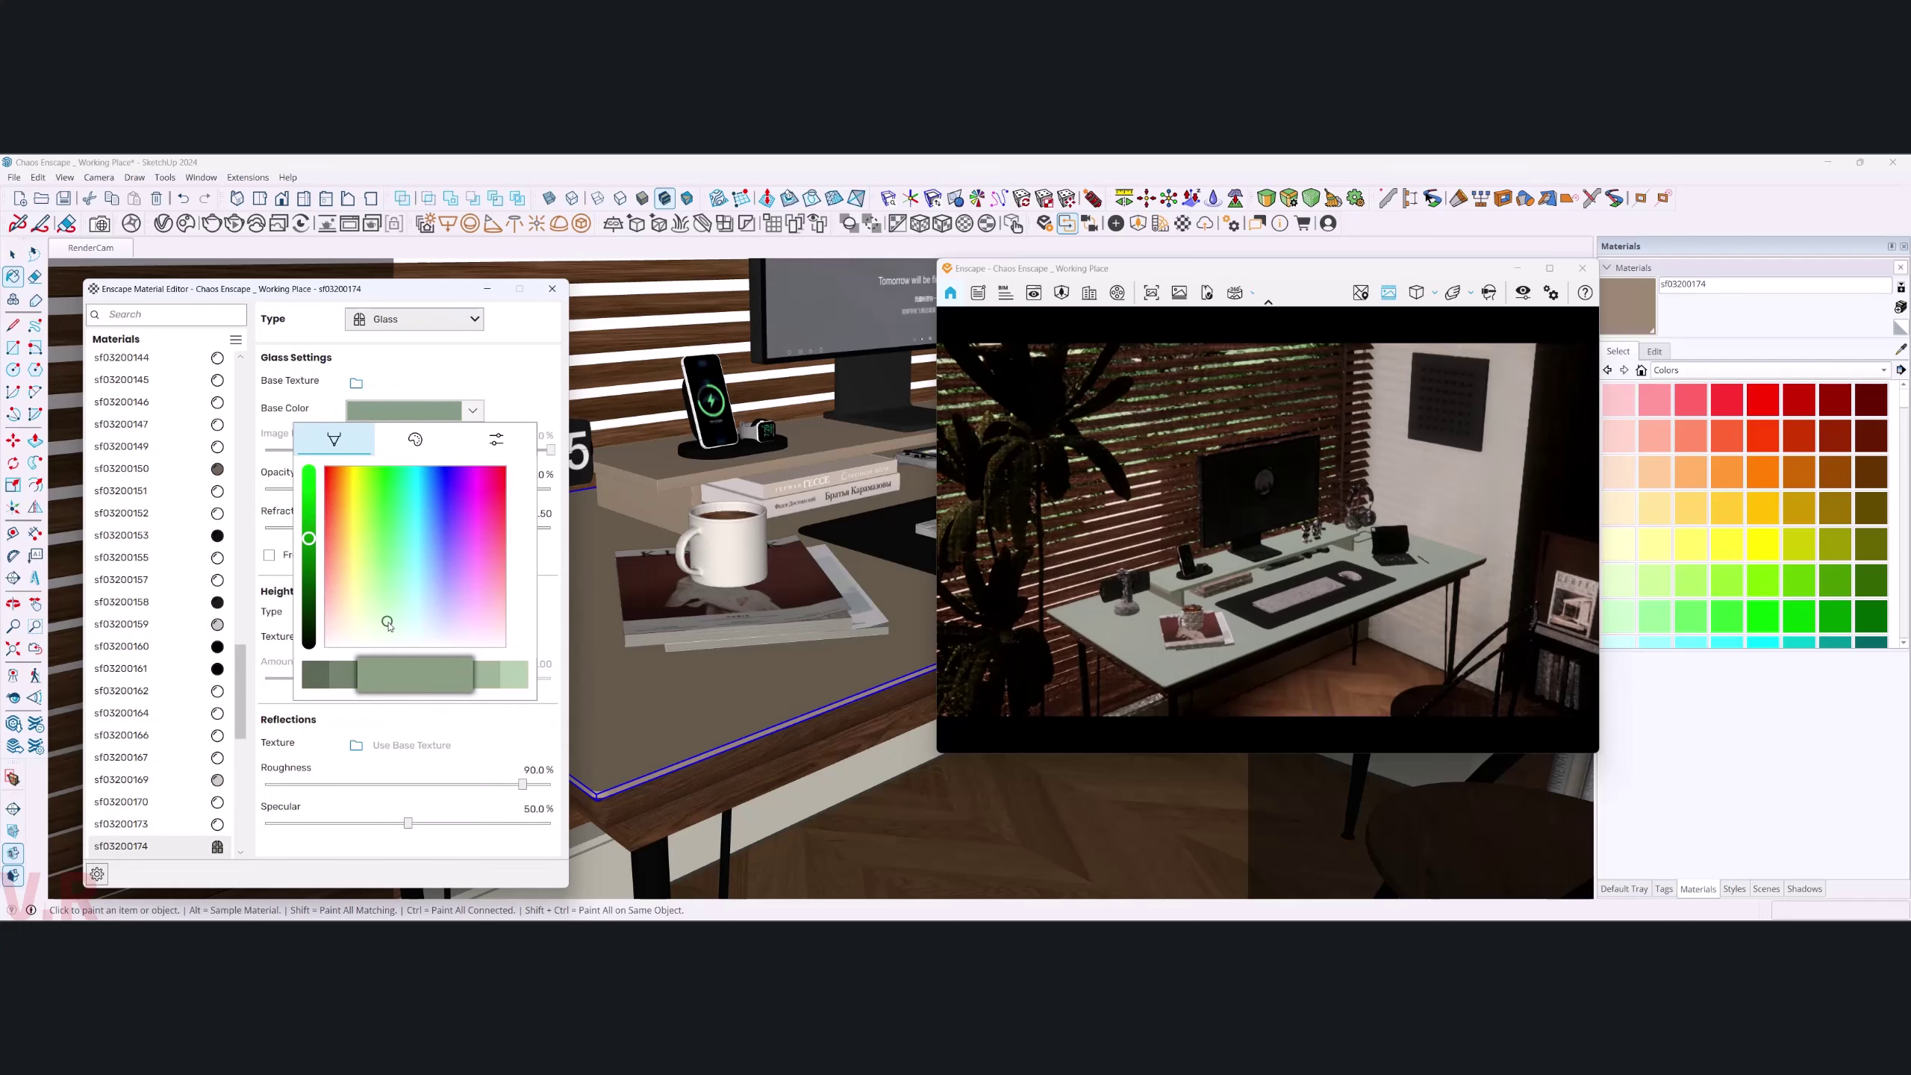
pyautogui.moveTo(386, 622); pyautogui.dragTo(403, 628)
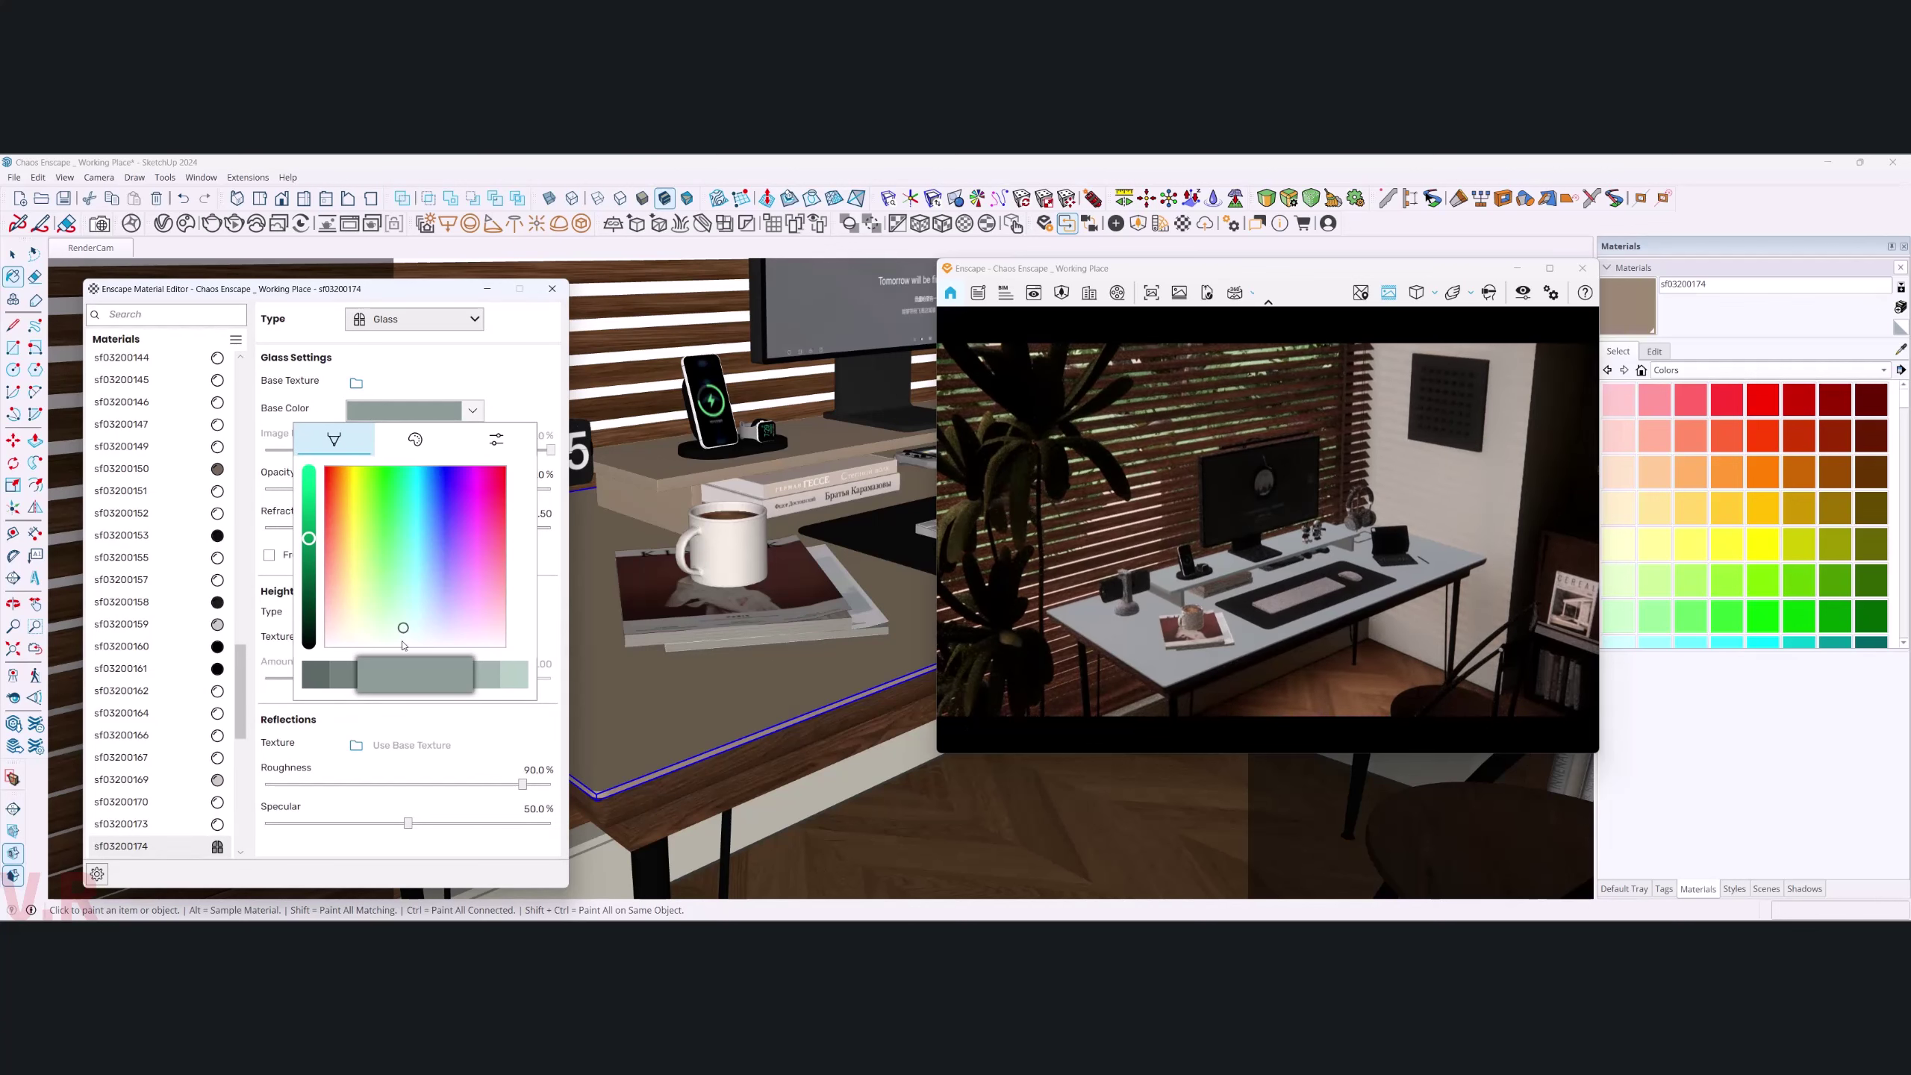
pyautogui.moveTo(309, 537); pyautogui.dragTo(308, 503)
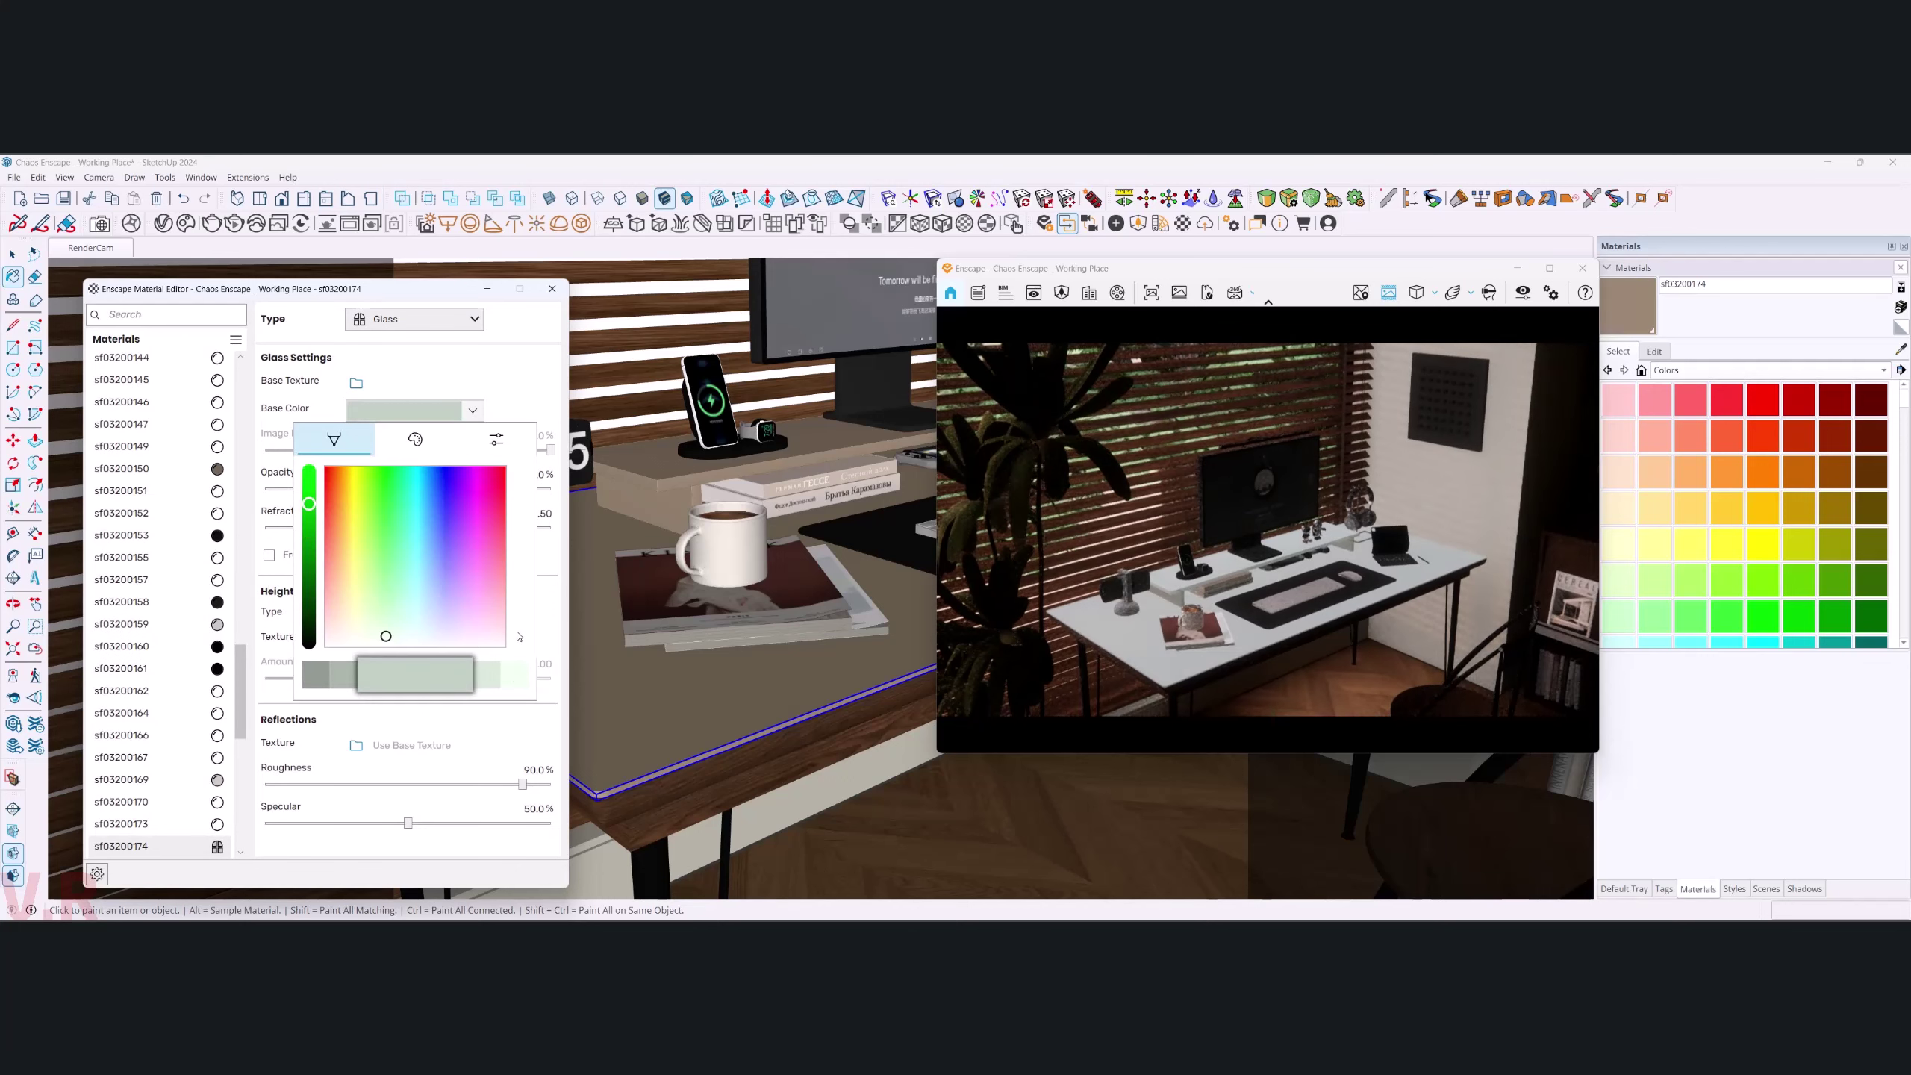
pyautogui.click(527, 394)
pyautogui.write('0')
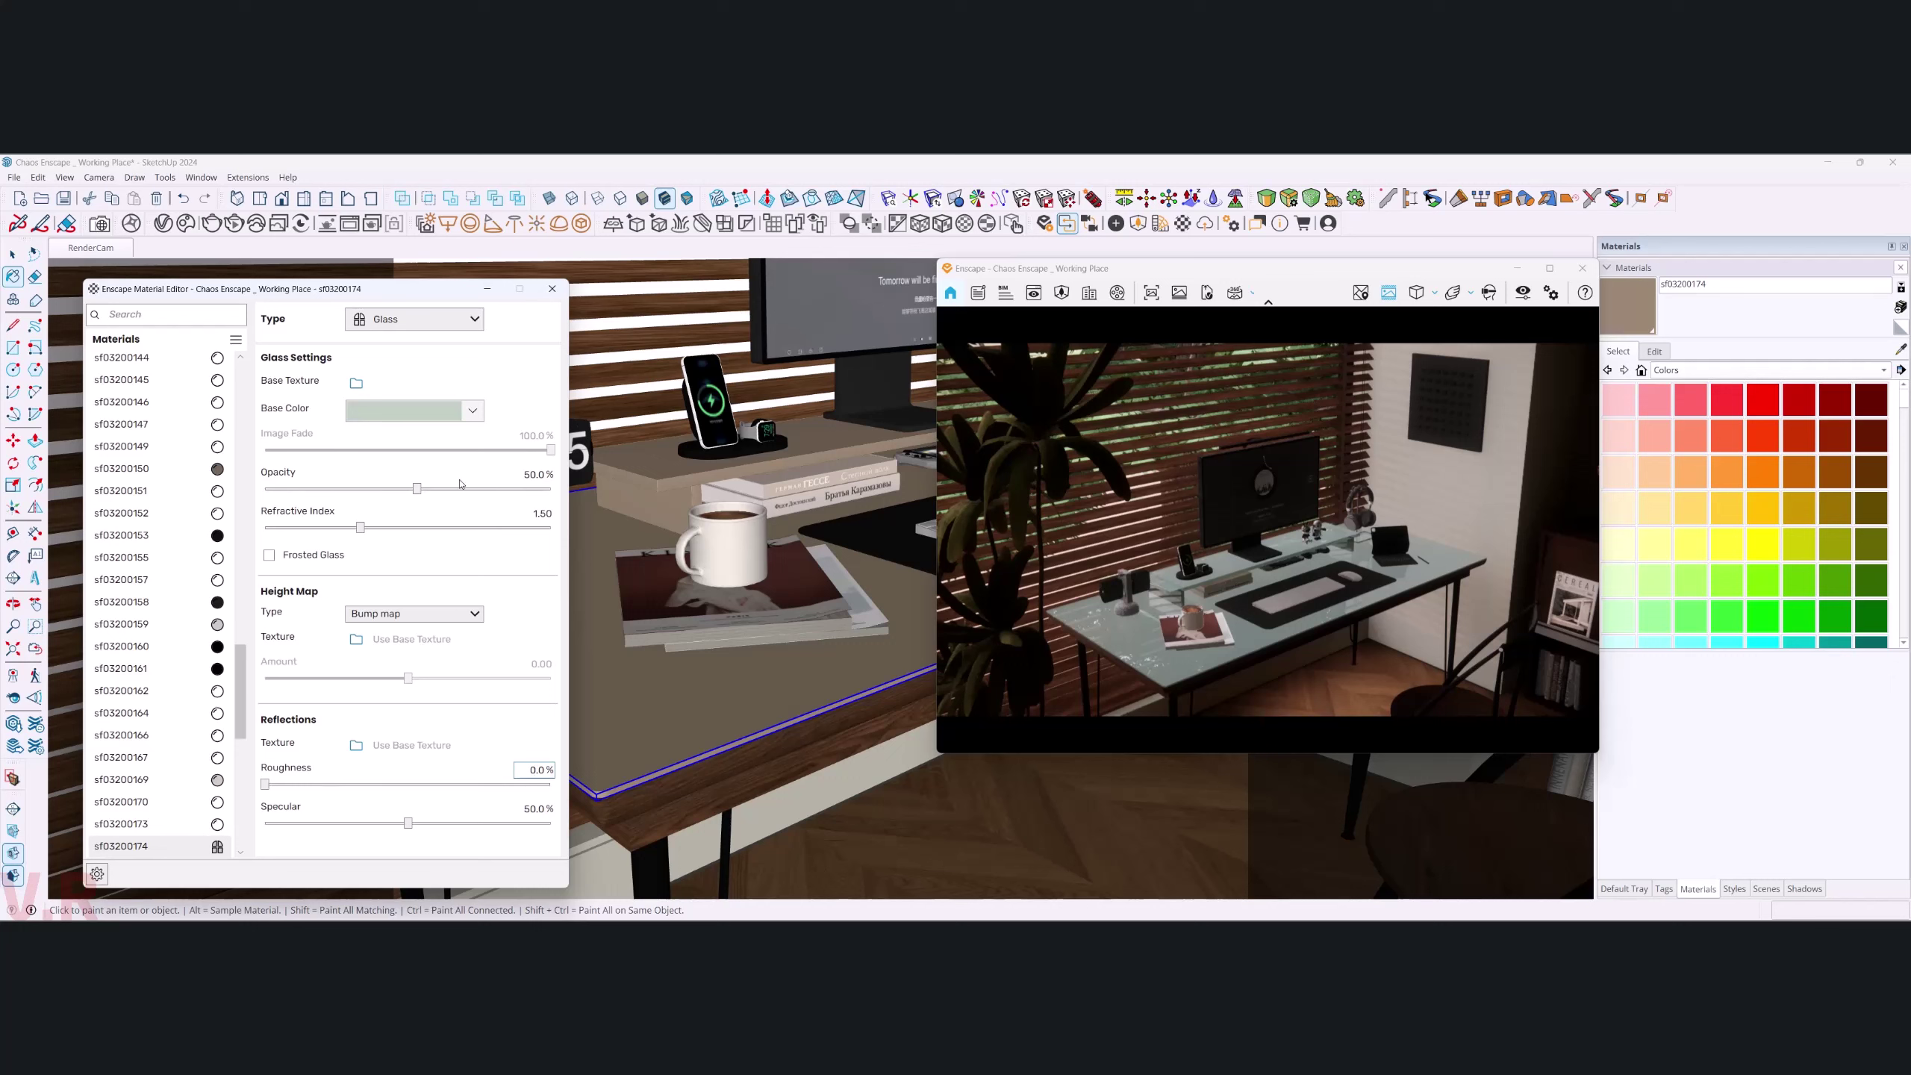
pyautogui.moveTo(416, 488); pyautogui.dragTo(313, 489)
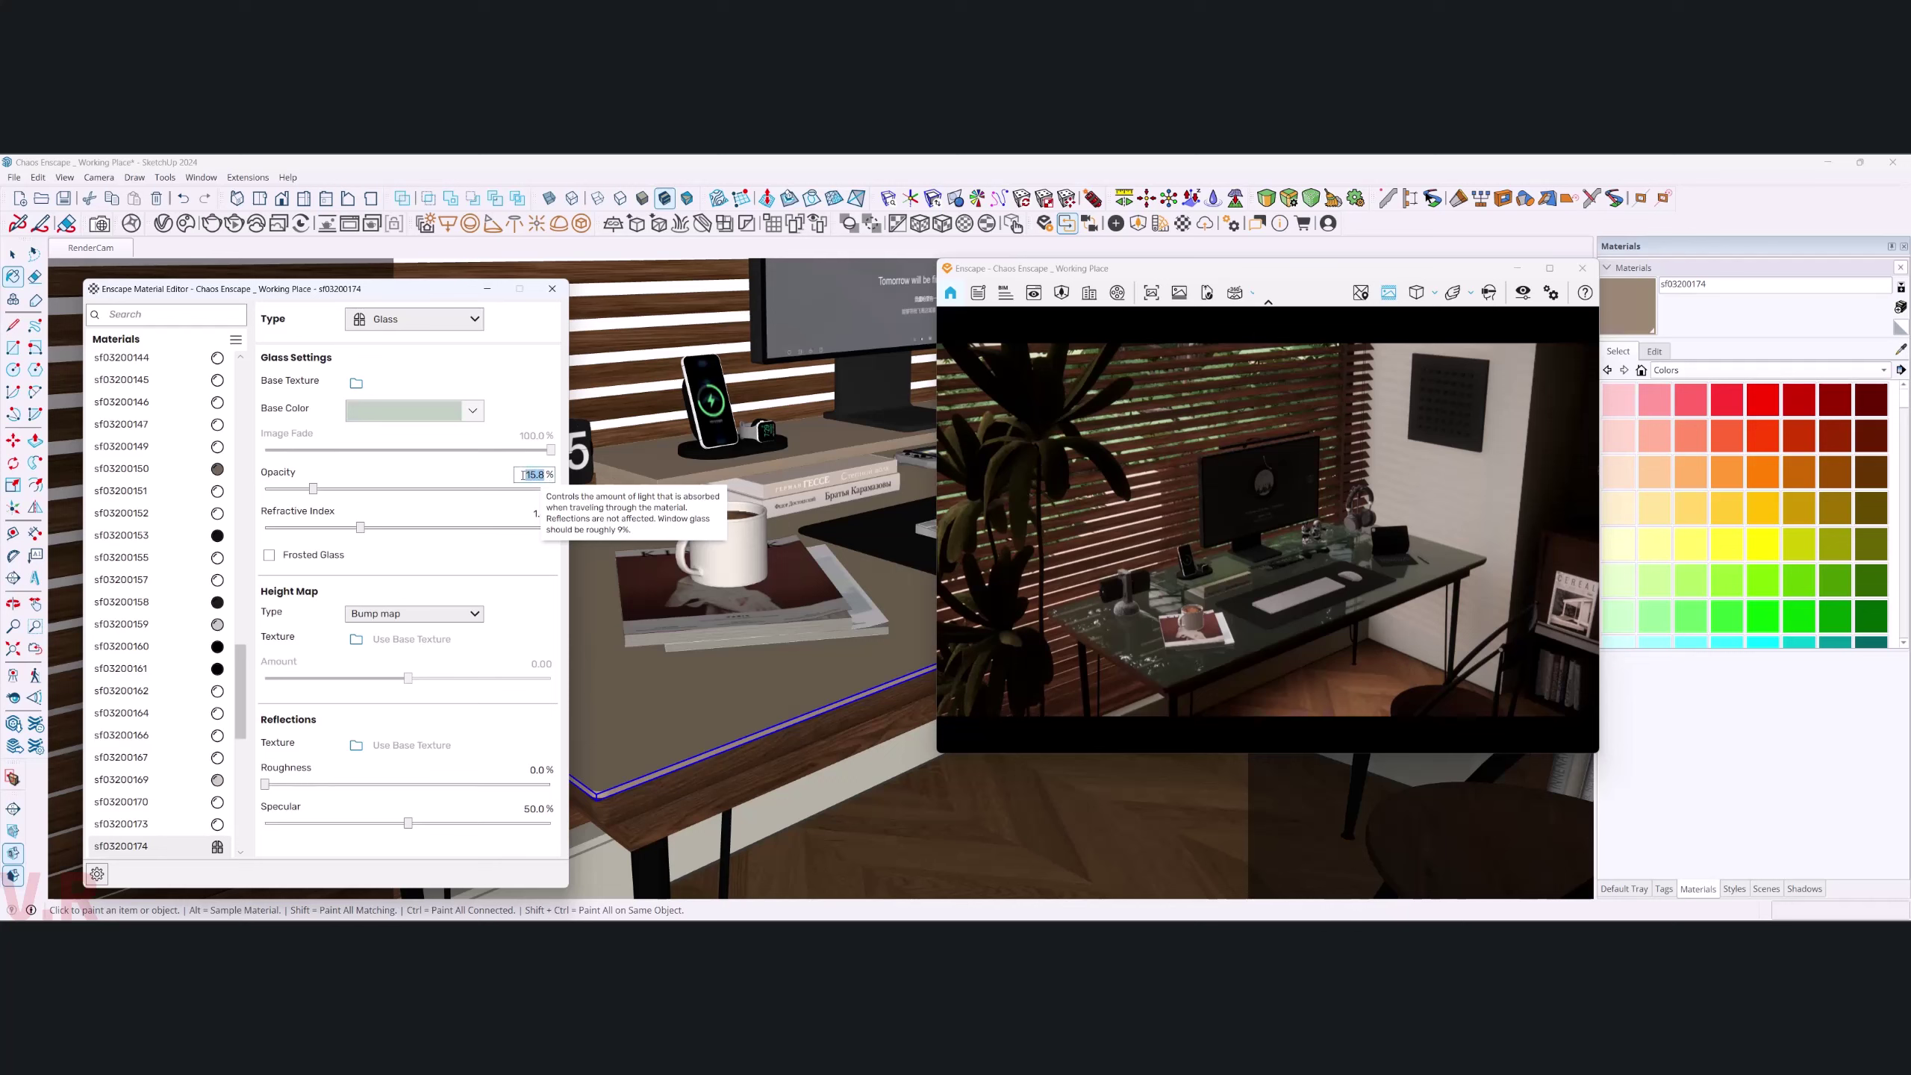
pyautogui.write('15')
pyautogui.press('Return')
# - Lighten the glass colour further and lower its opacity to 10%
pyautogui.click(473, 411)
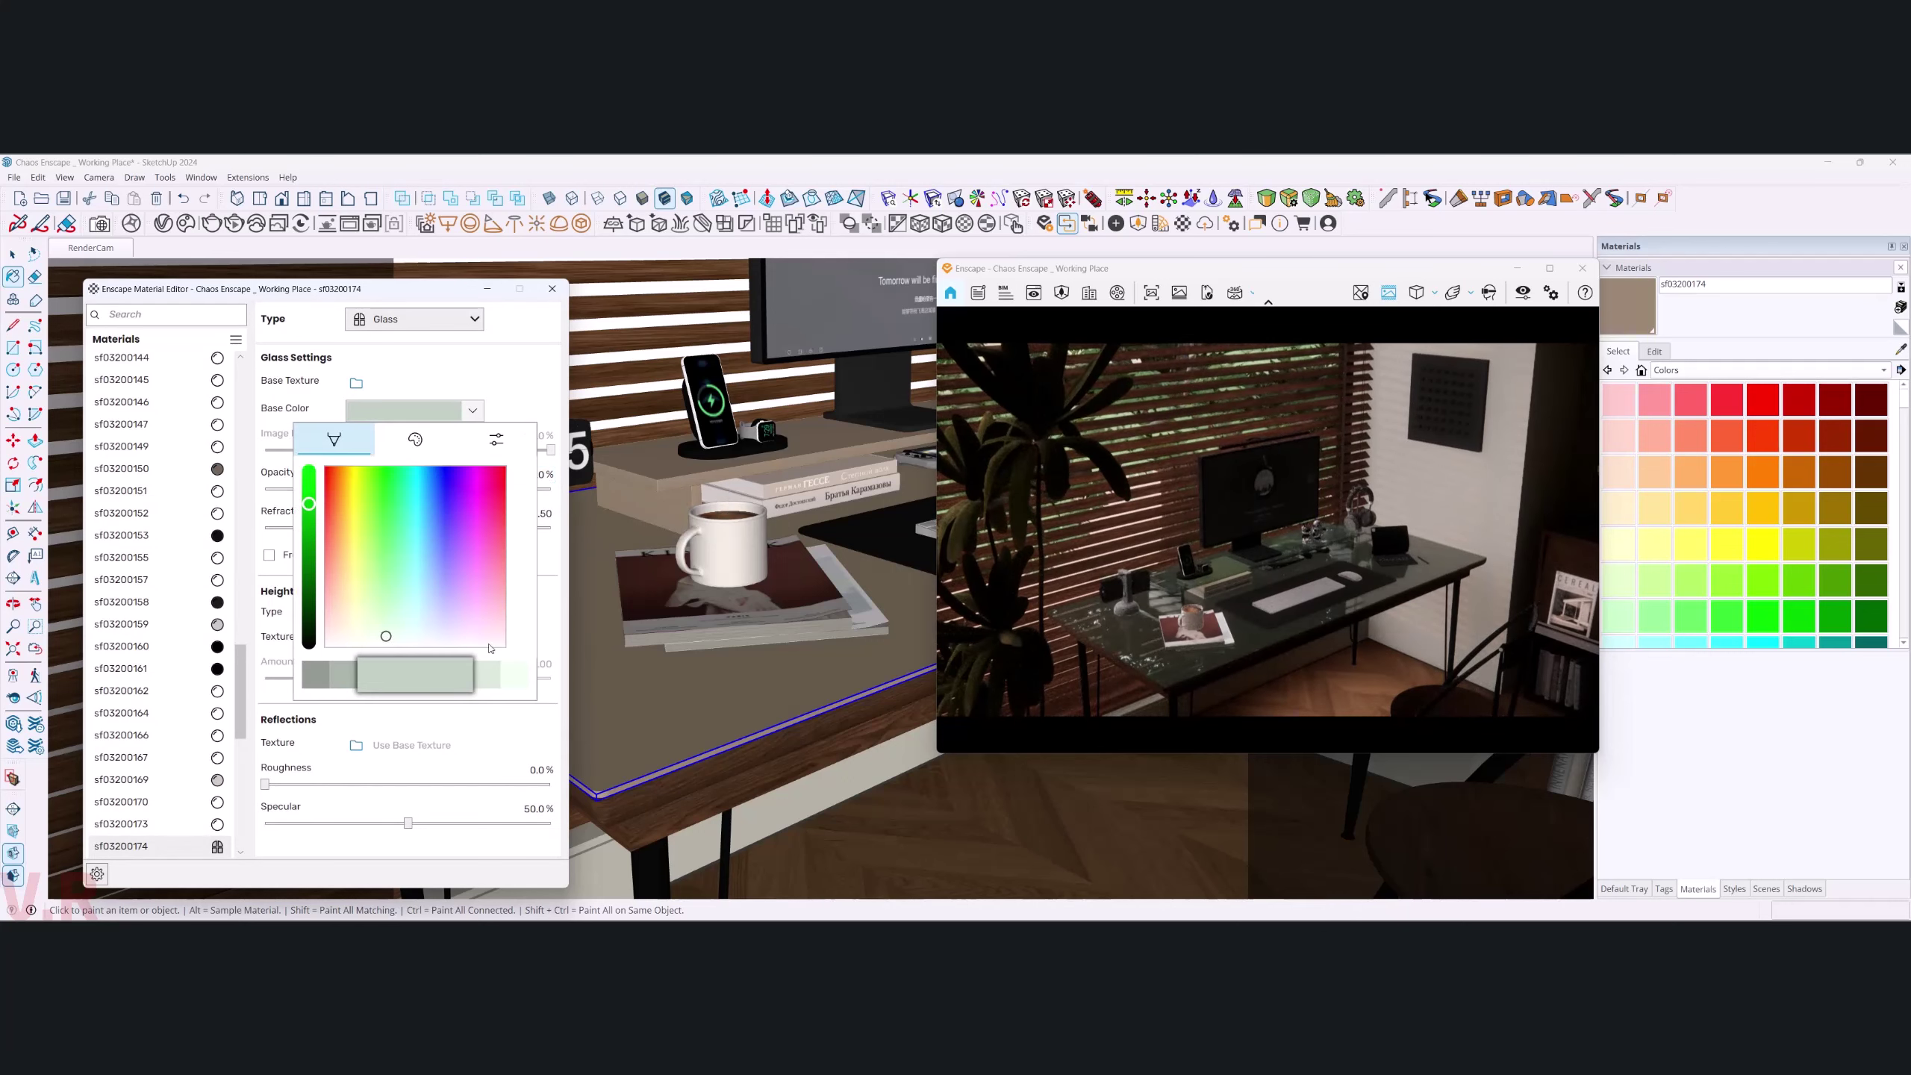
pyautogui.click(510, 682)
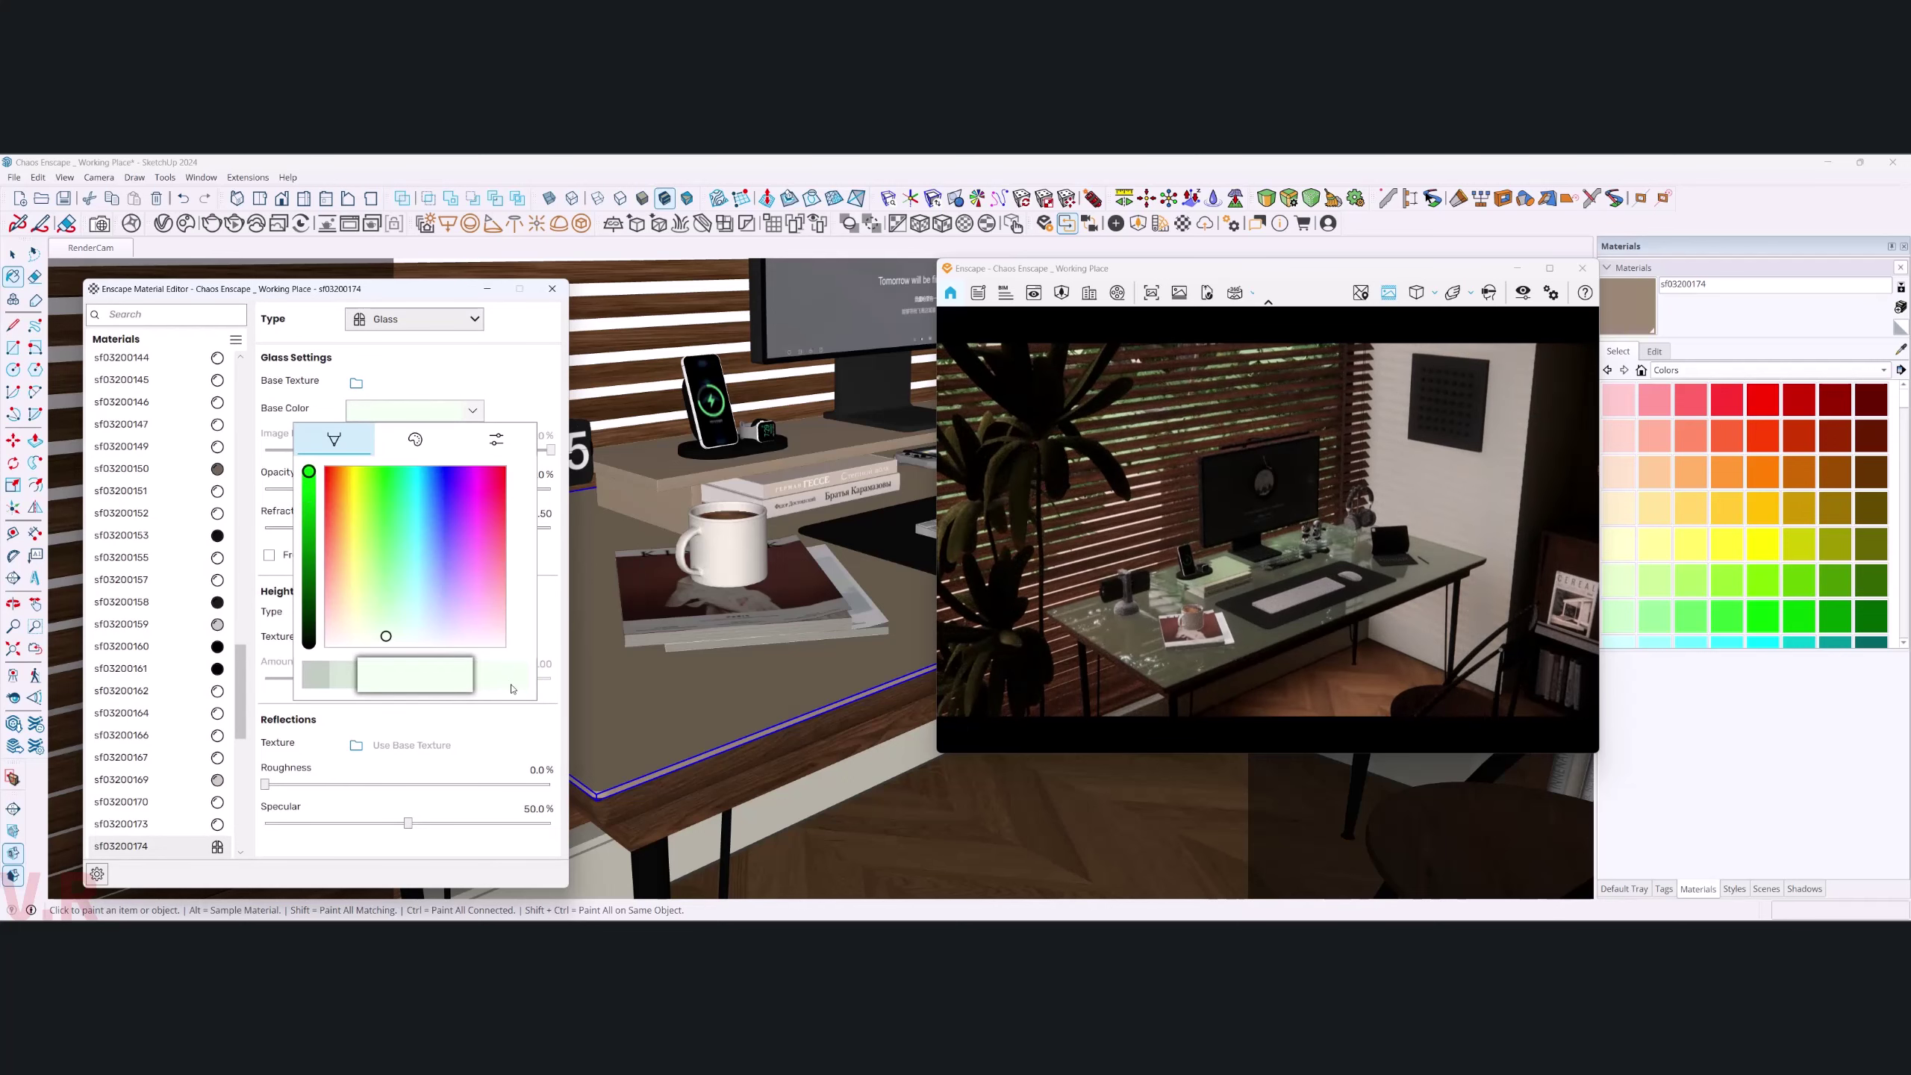
pyautogui.click(559, 722)
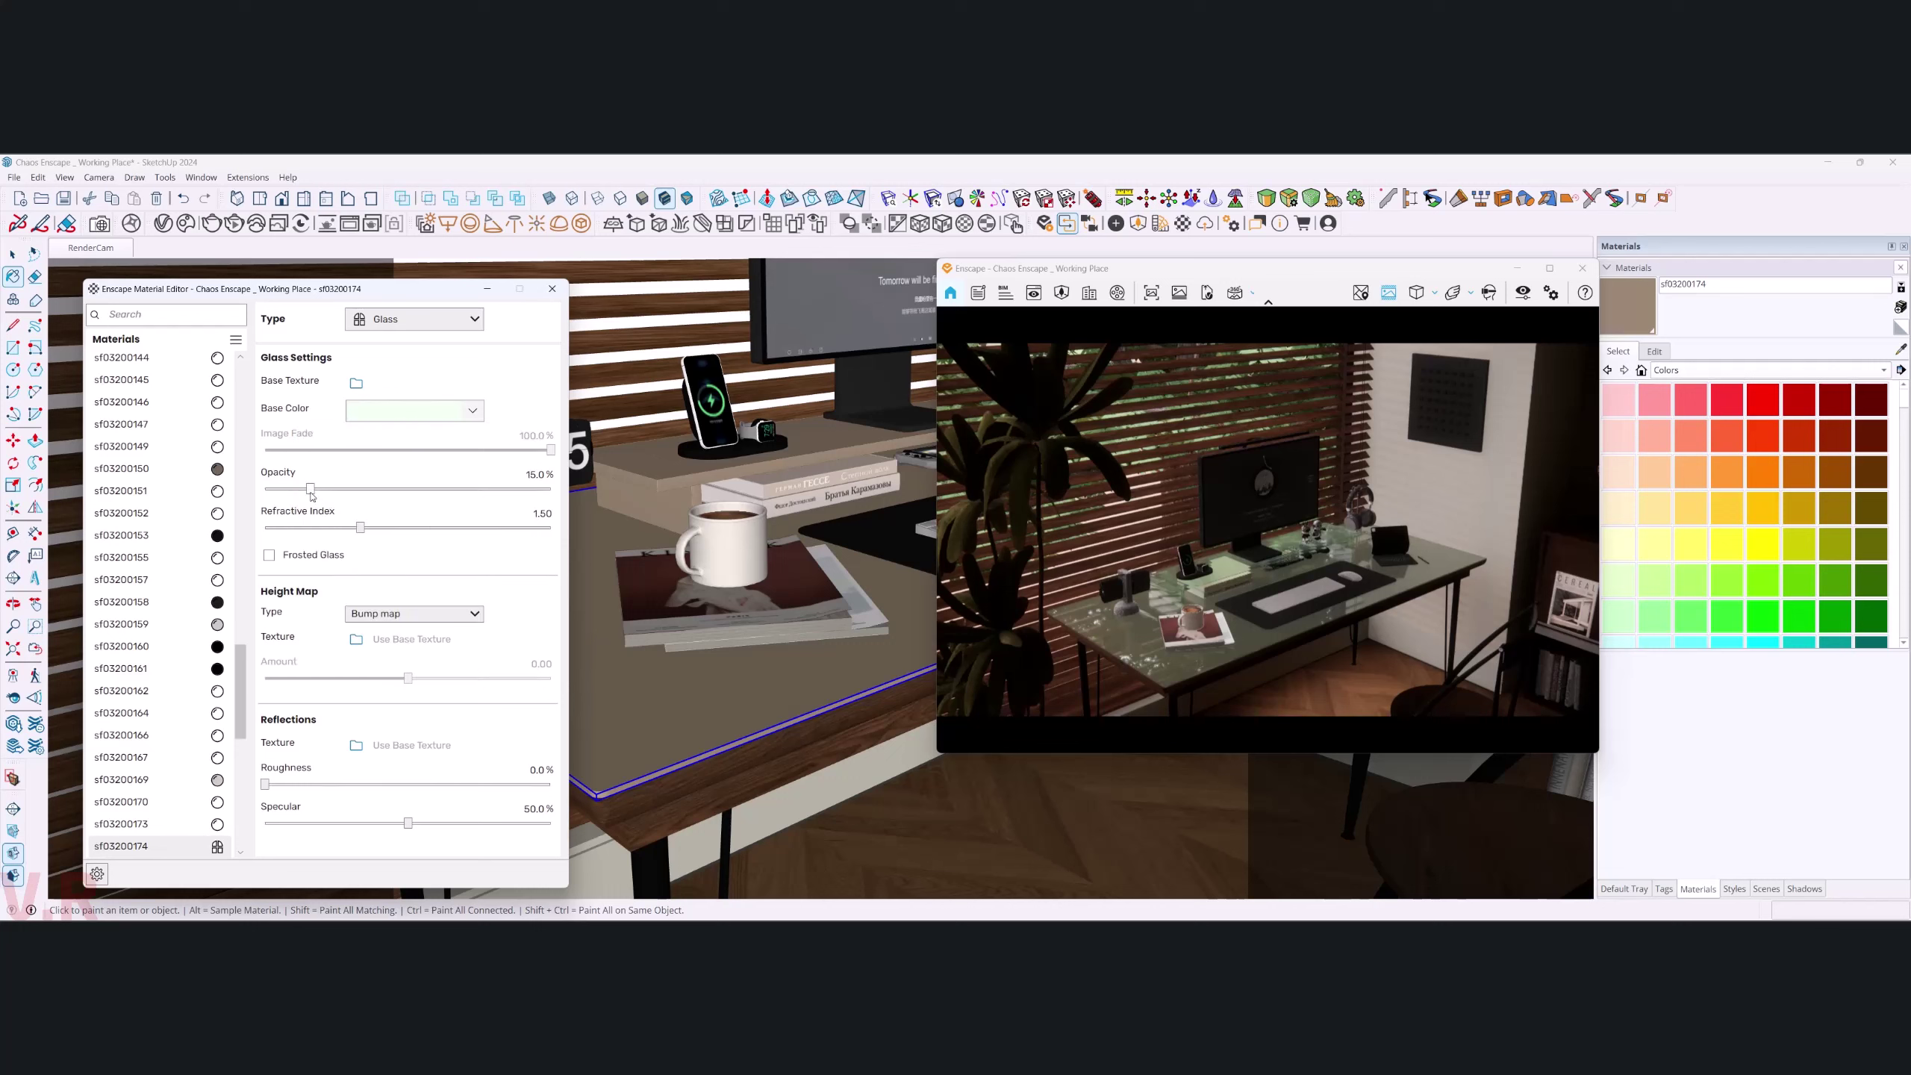
pyautogui.moveTo(311, 492); pyautogui.dragTo(299, 495)
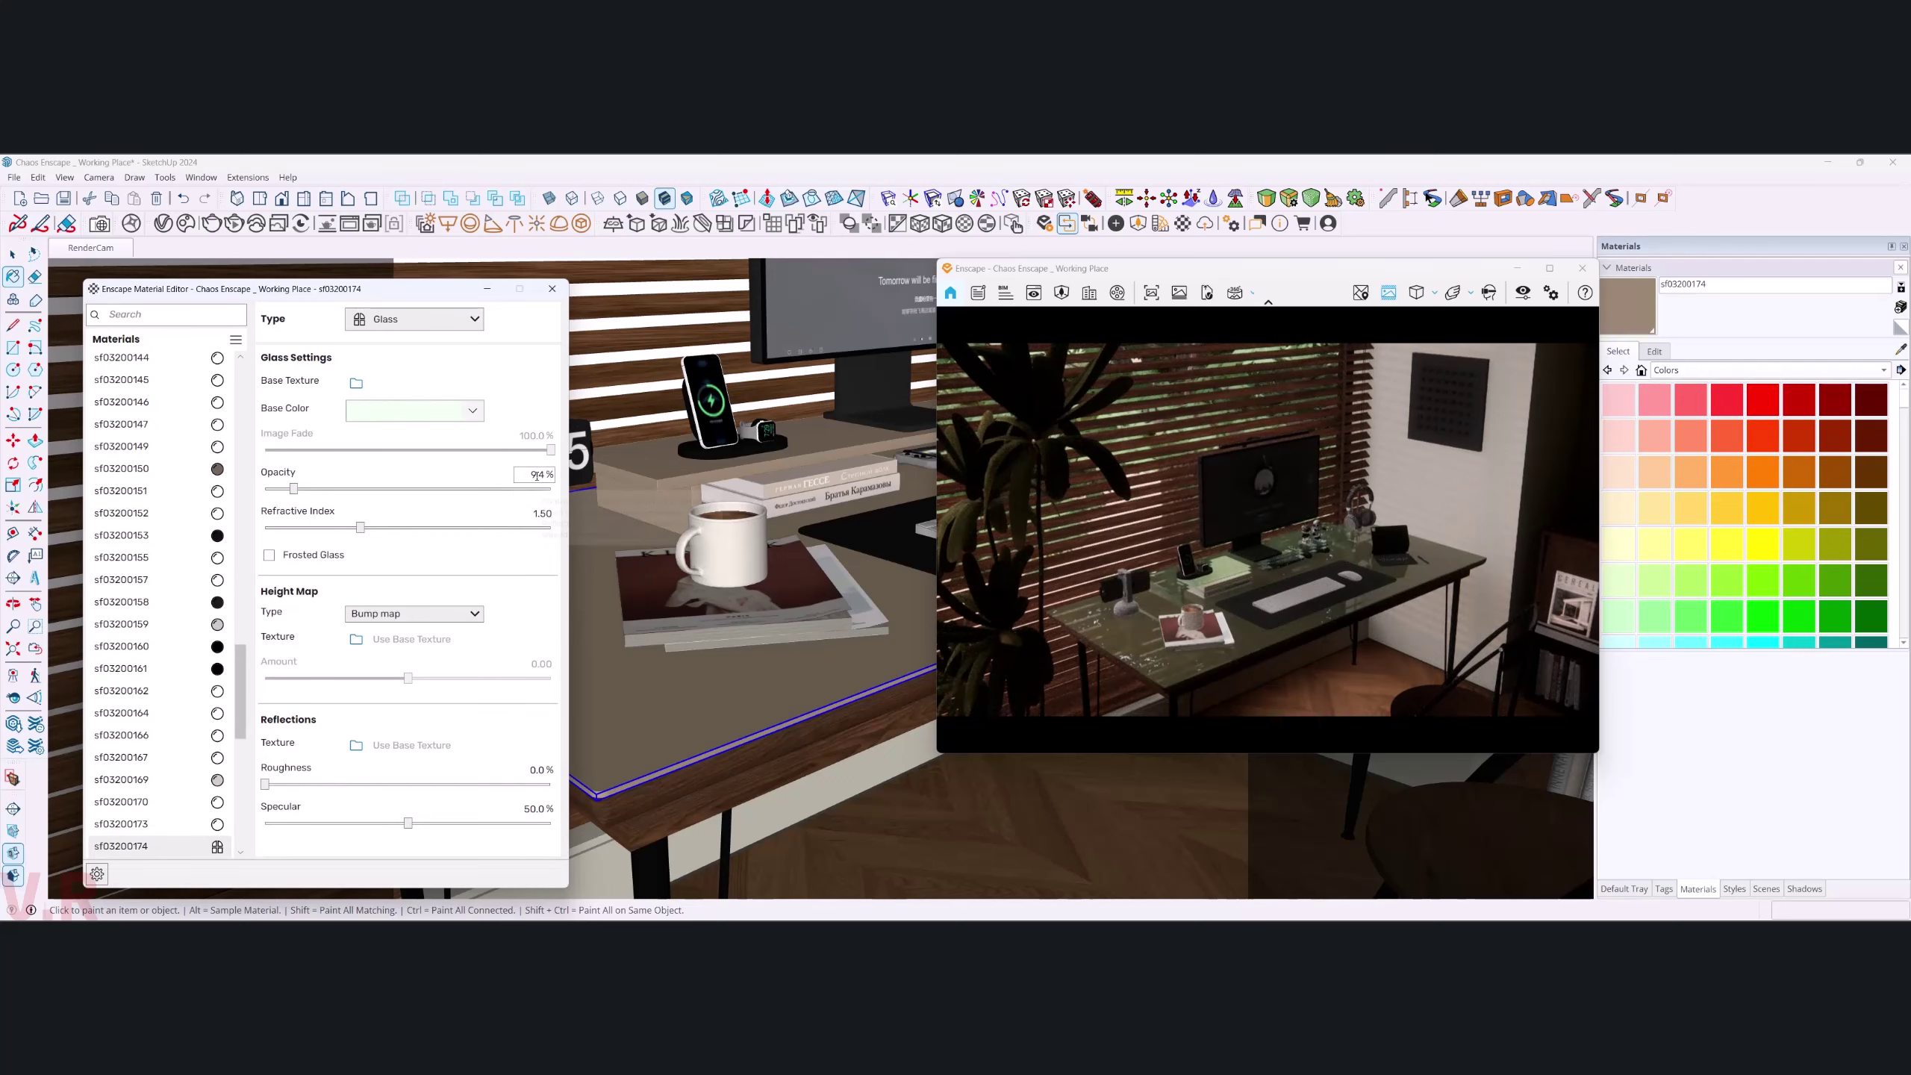
pyautogui.click(543, 475)
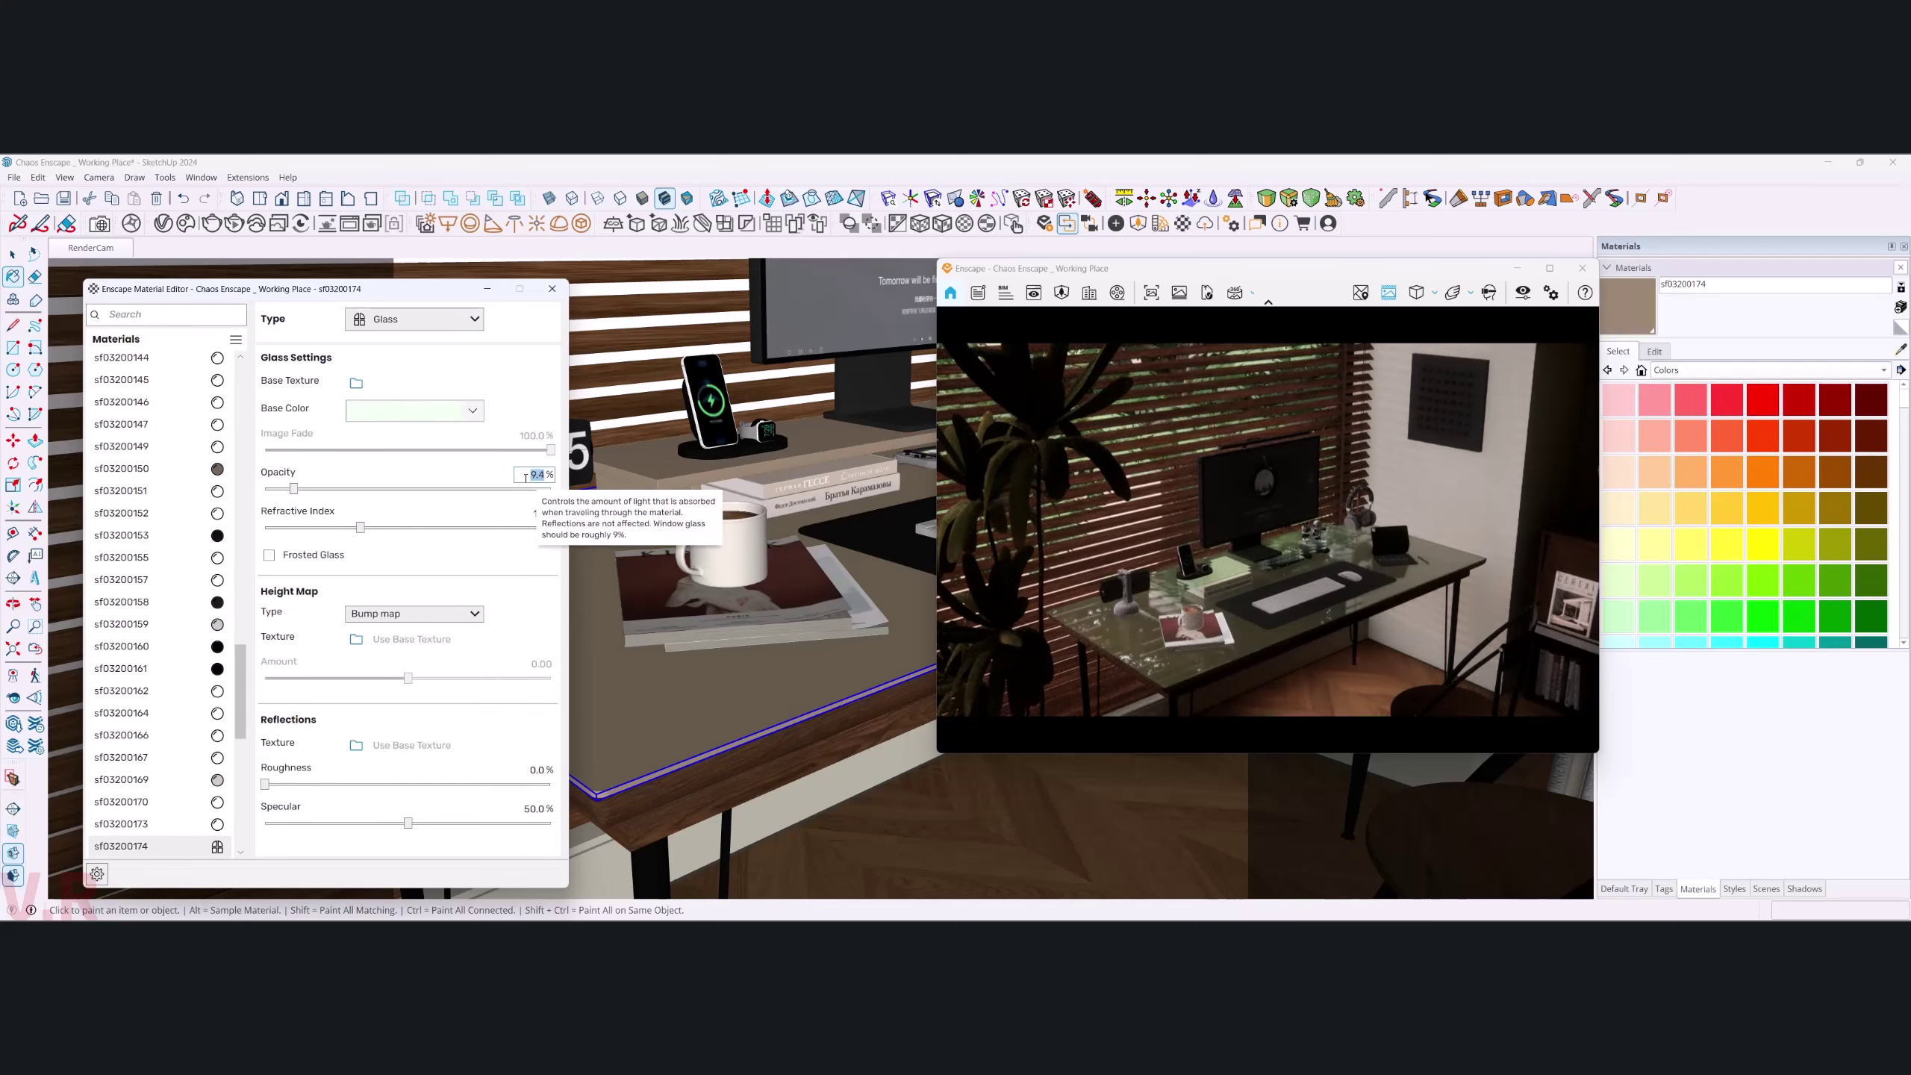
pyautogui.write('10')
pyautogui.press('Return')
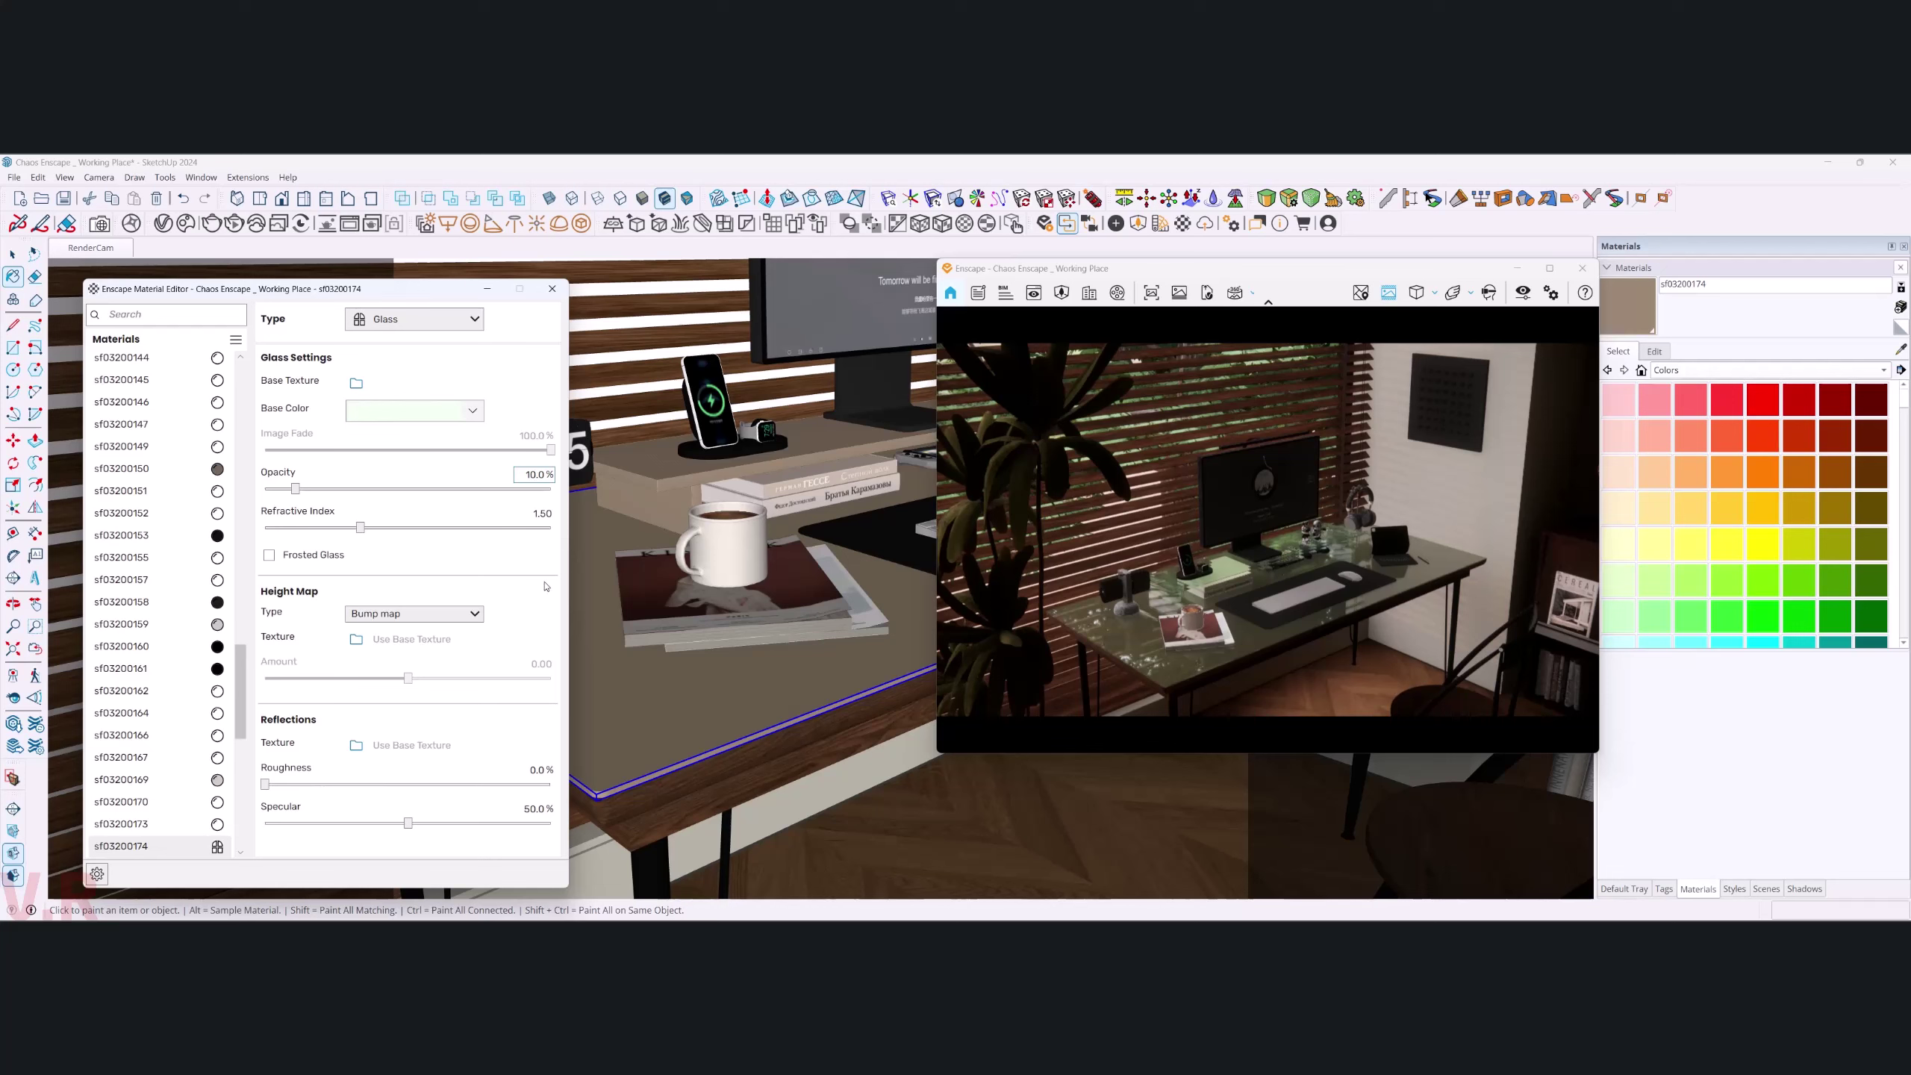
pyautogui.click(545, 514)
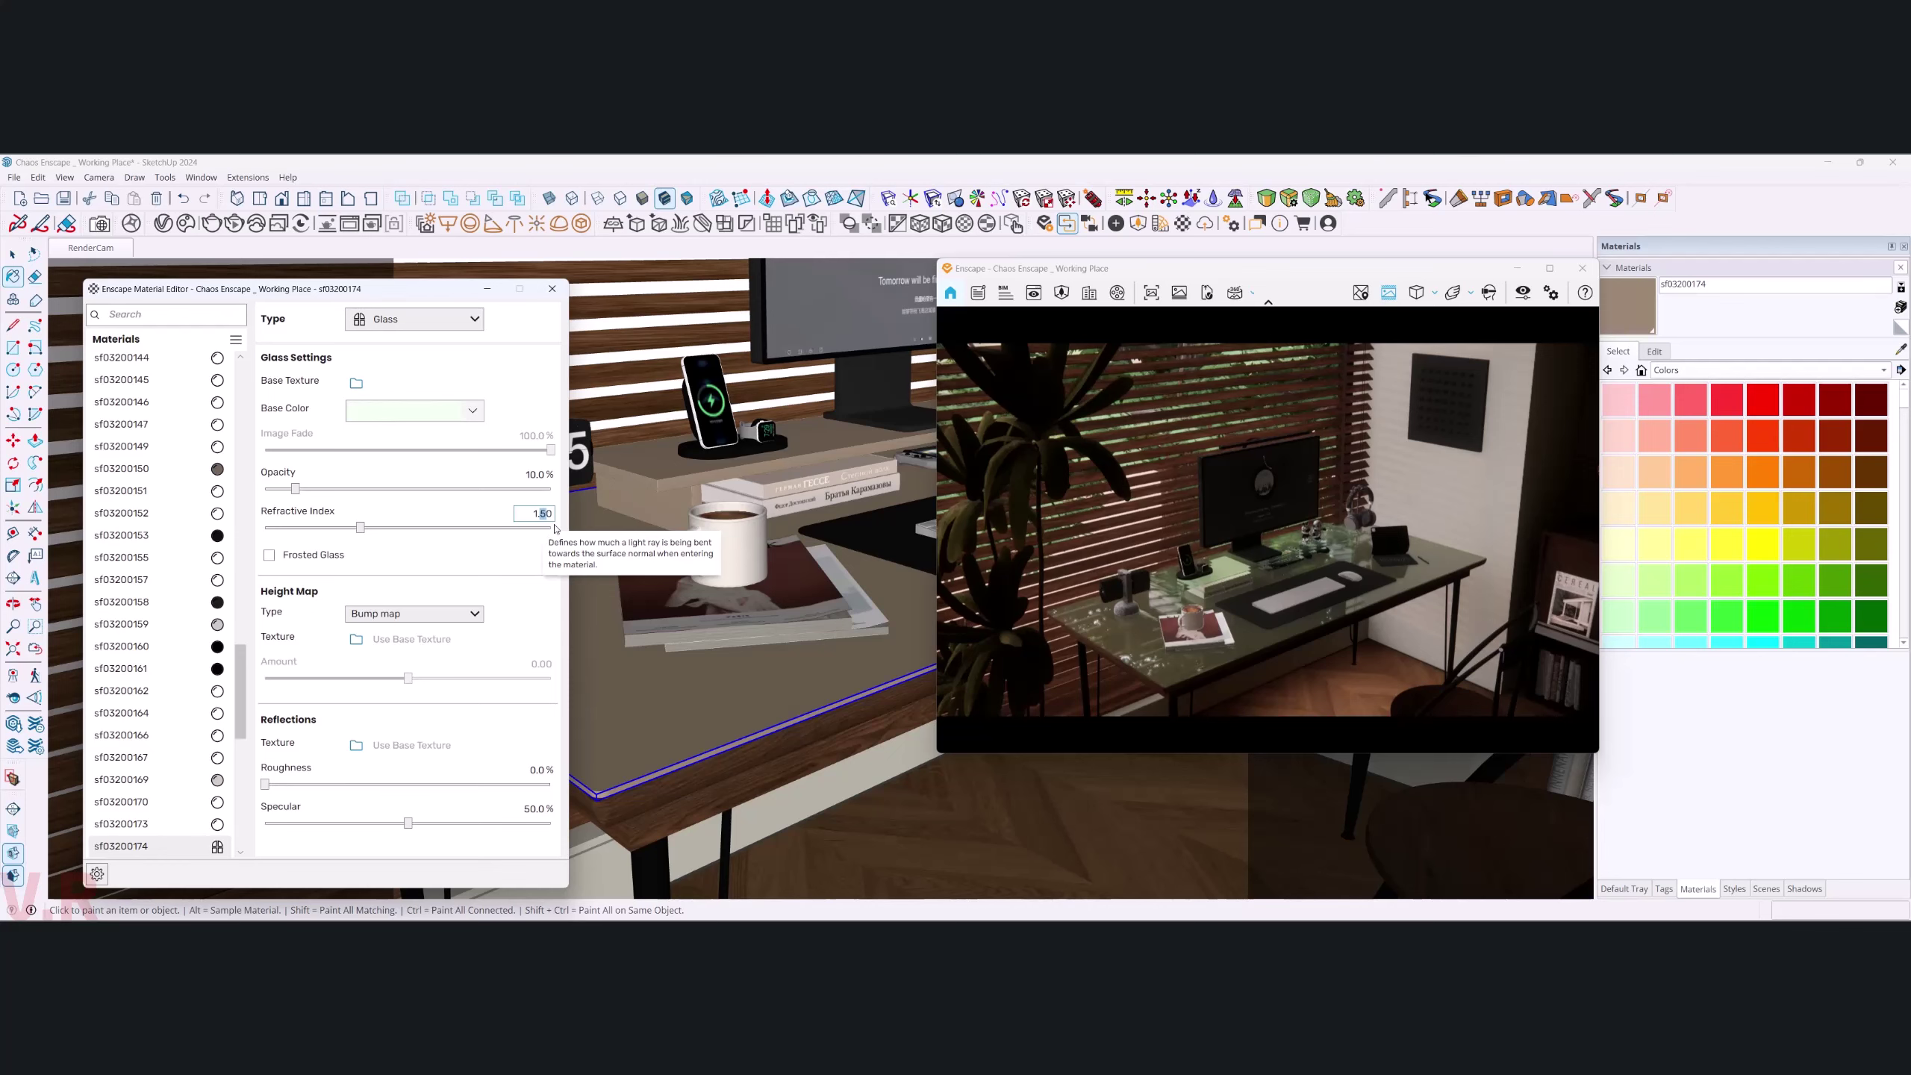
pyautogui.moveTo(701, 670); pyautogui.dragTo(737, 663, button='middle')
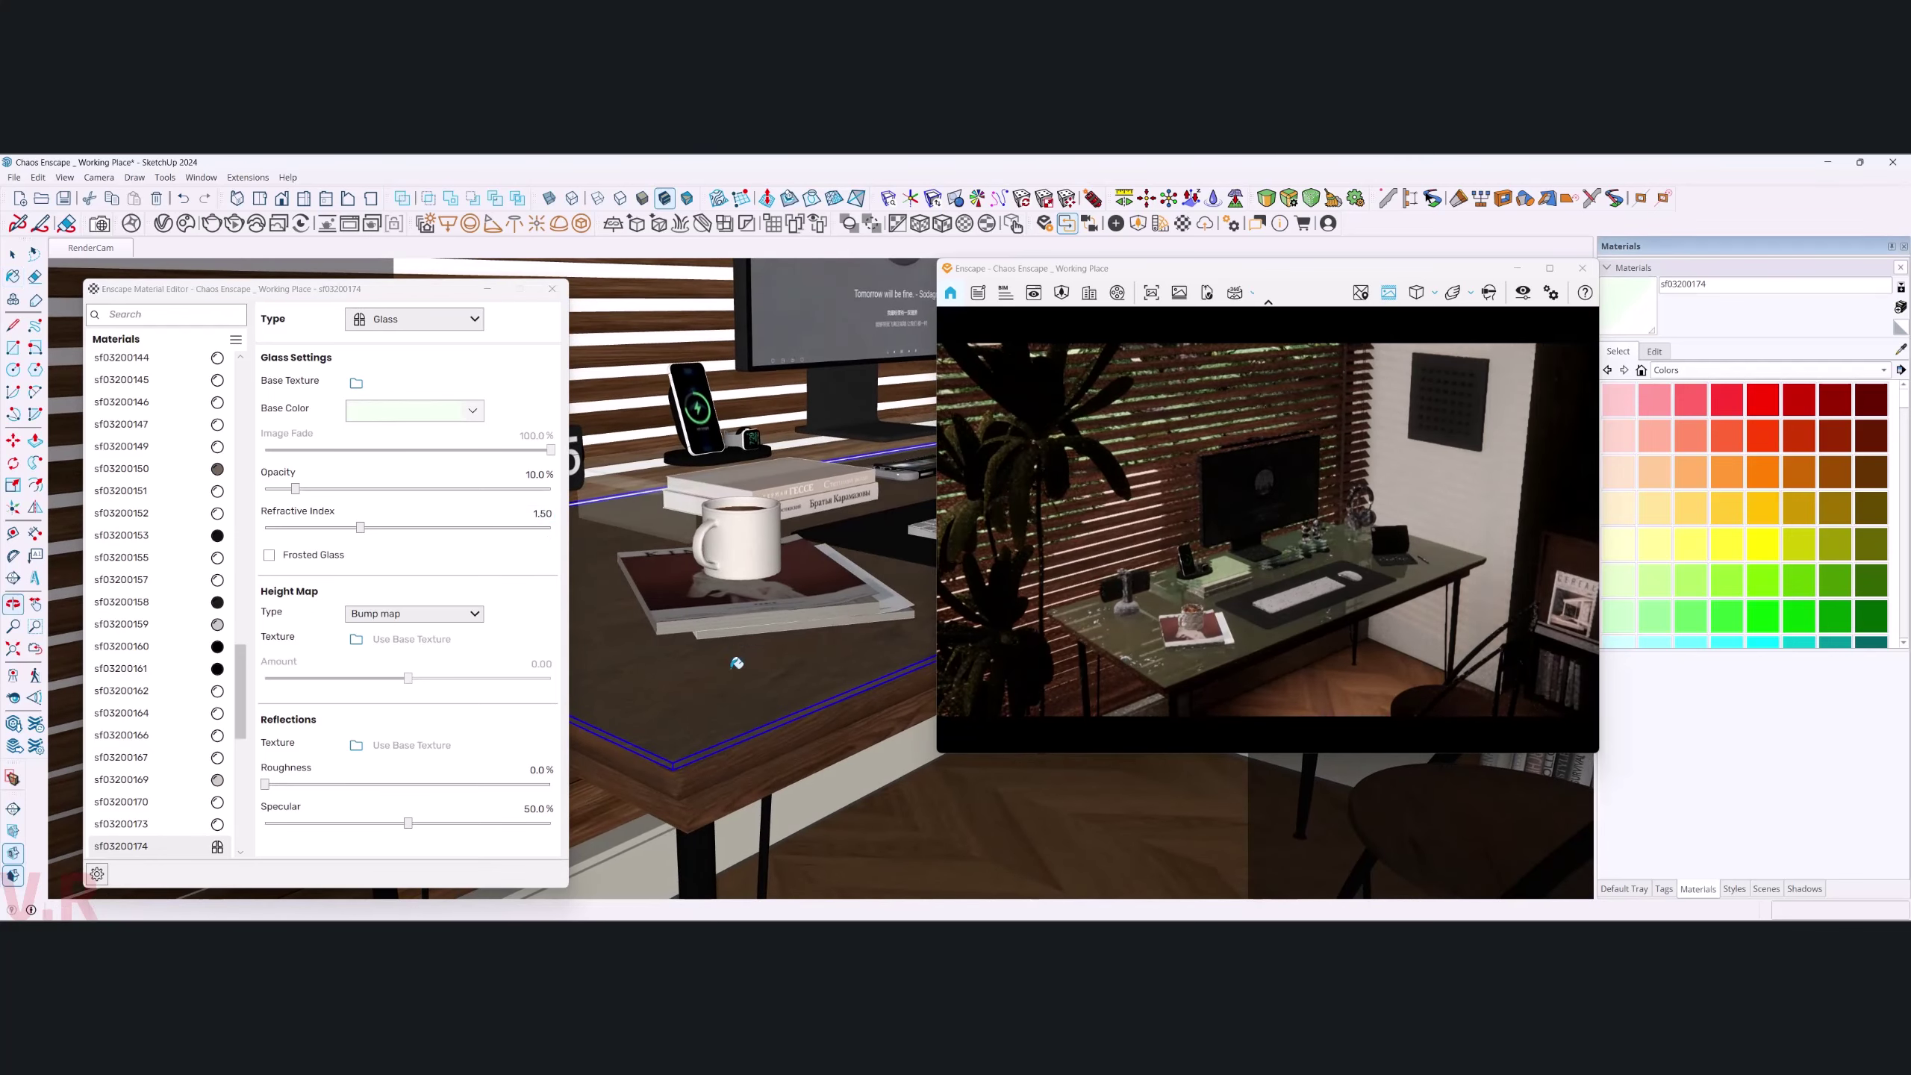
# - Sample the desk's dark wood and paint the charger shelf face with it
pyautogui.scroll(3, 737, 663)
pyautogui.press('b')
pyautogui.keyDown('alt'); pyautogui.click(719, 763); pyautogui.keyUp('alt')
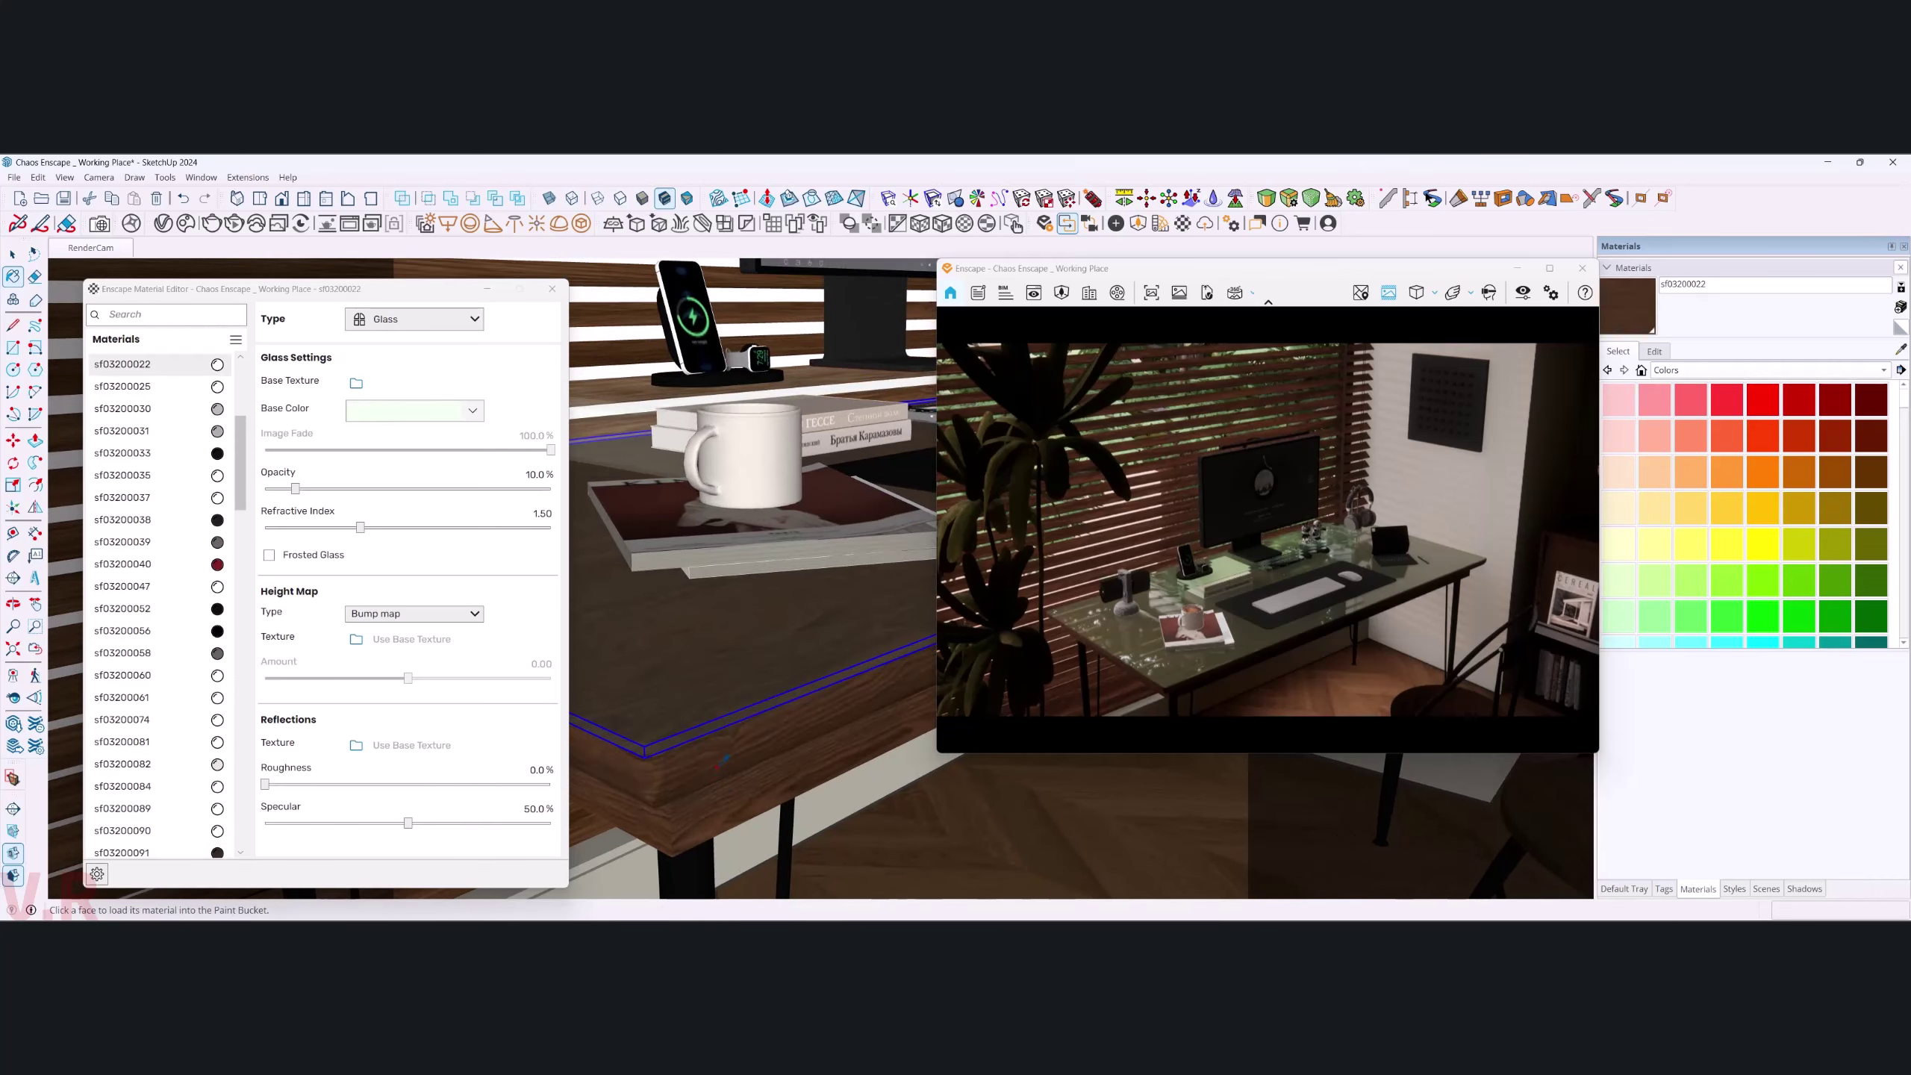
pyautogui.moveTo(719, 763); pyautogui.dragTo(766, 708, button='middle')
pyautogui.press('space')
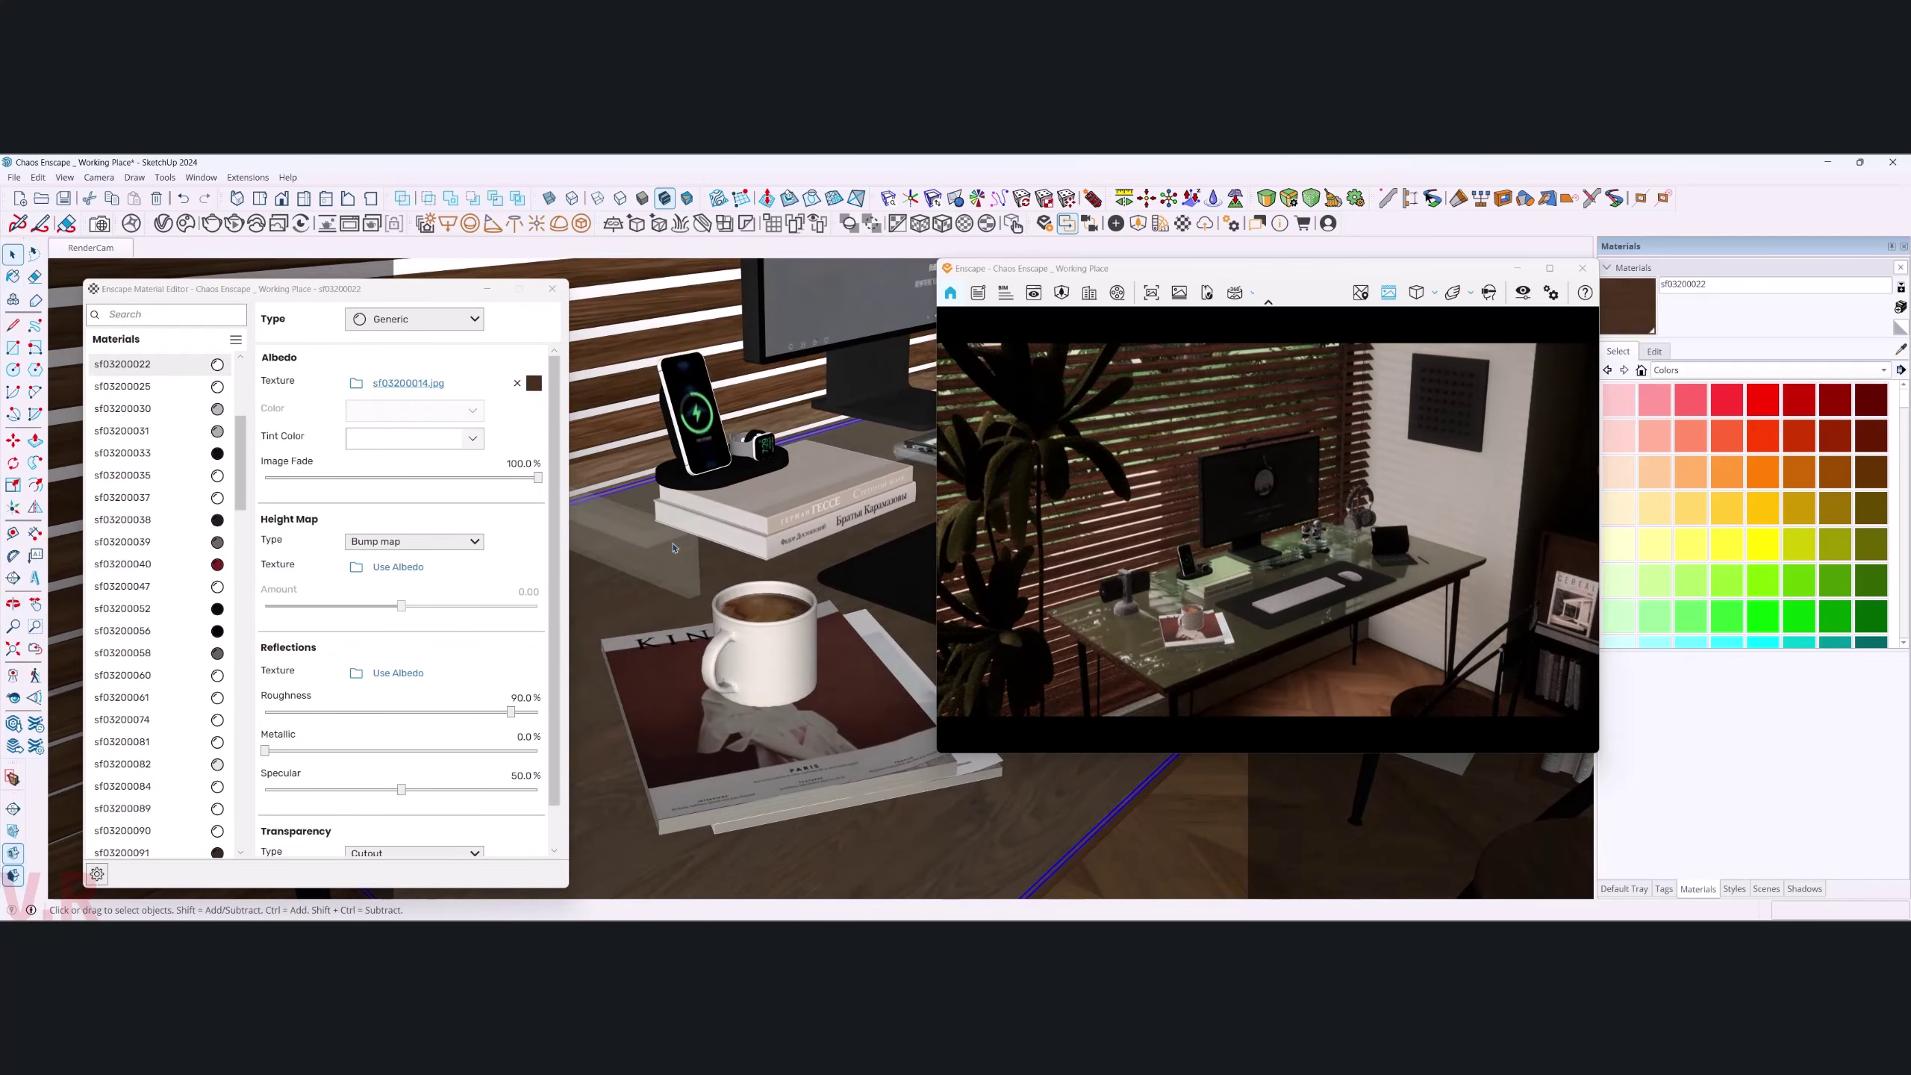
pyautogui.doubleClick(674, 548)
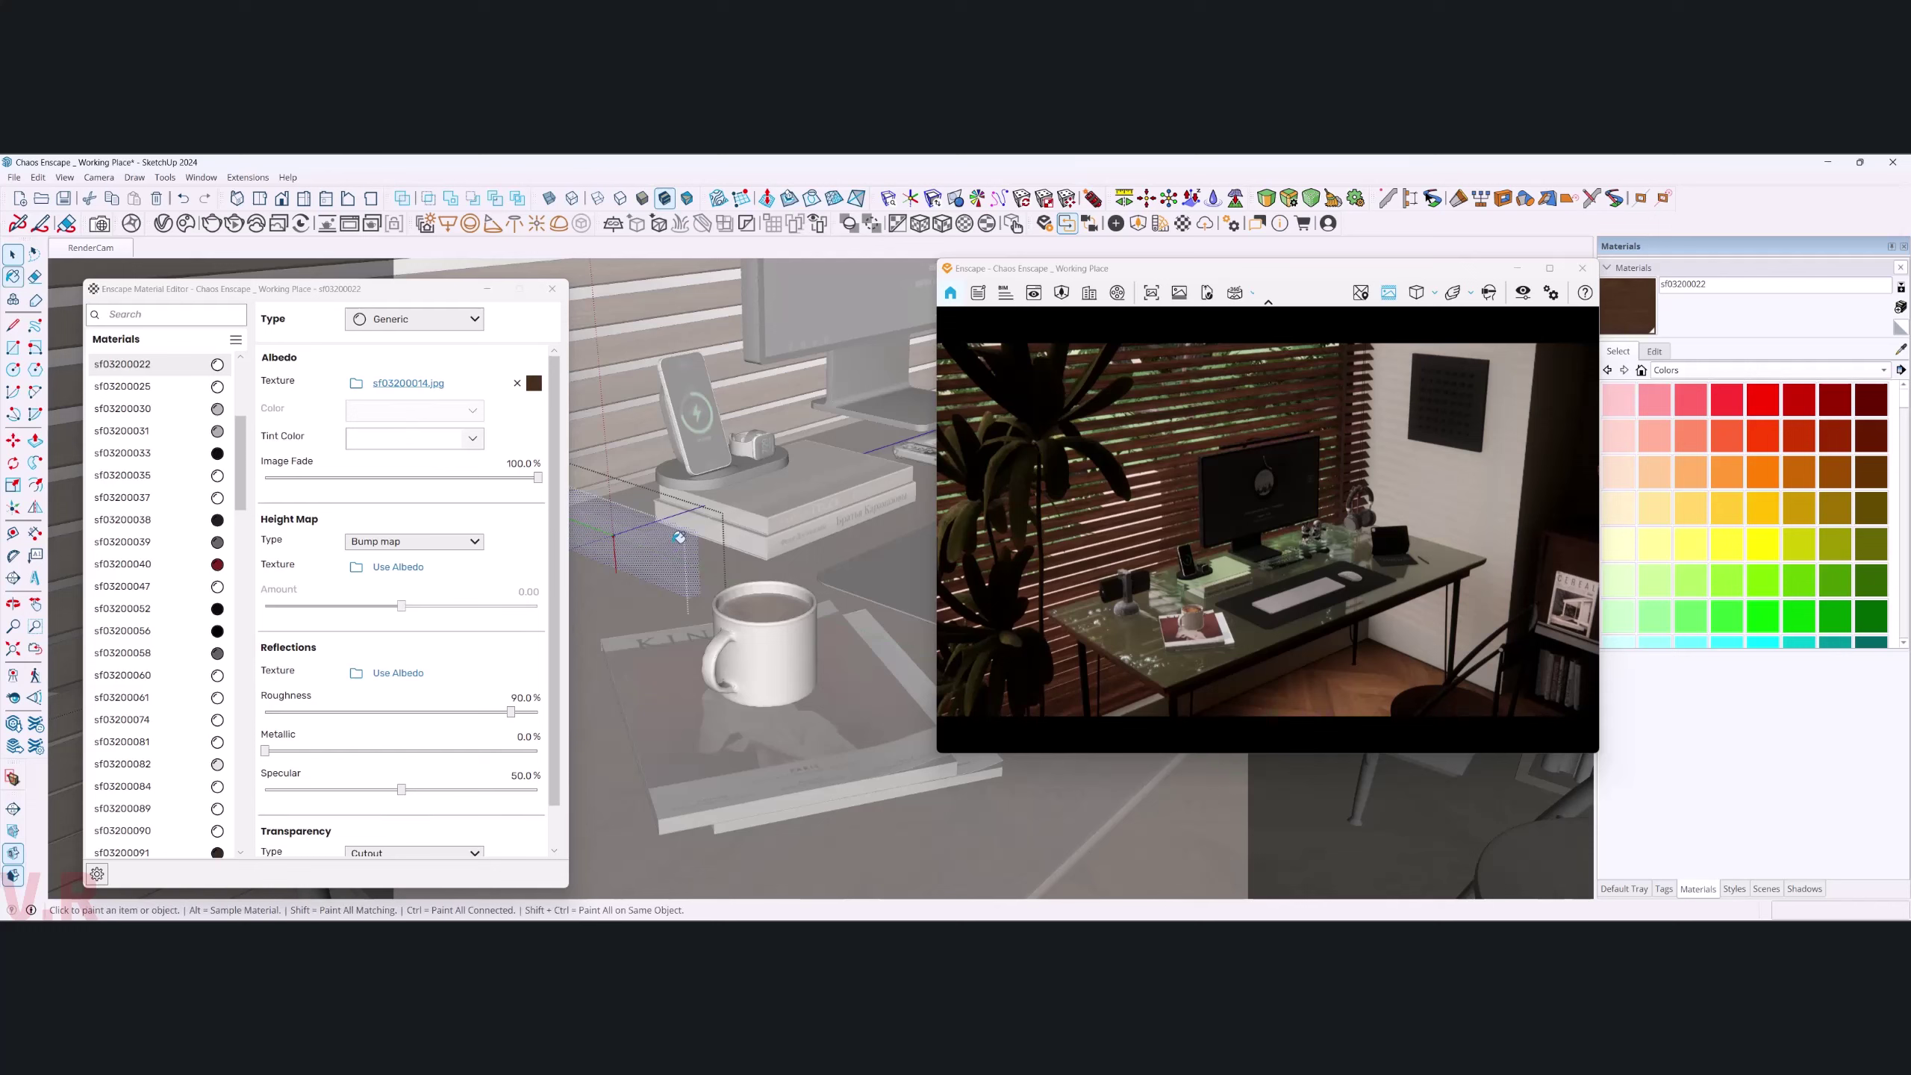
pyautogui.click(669, 532)
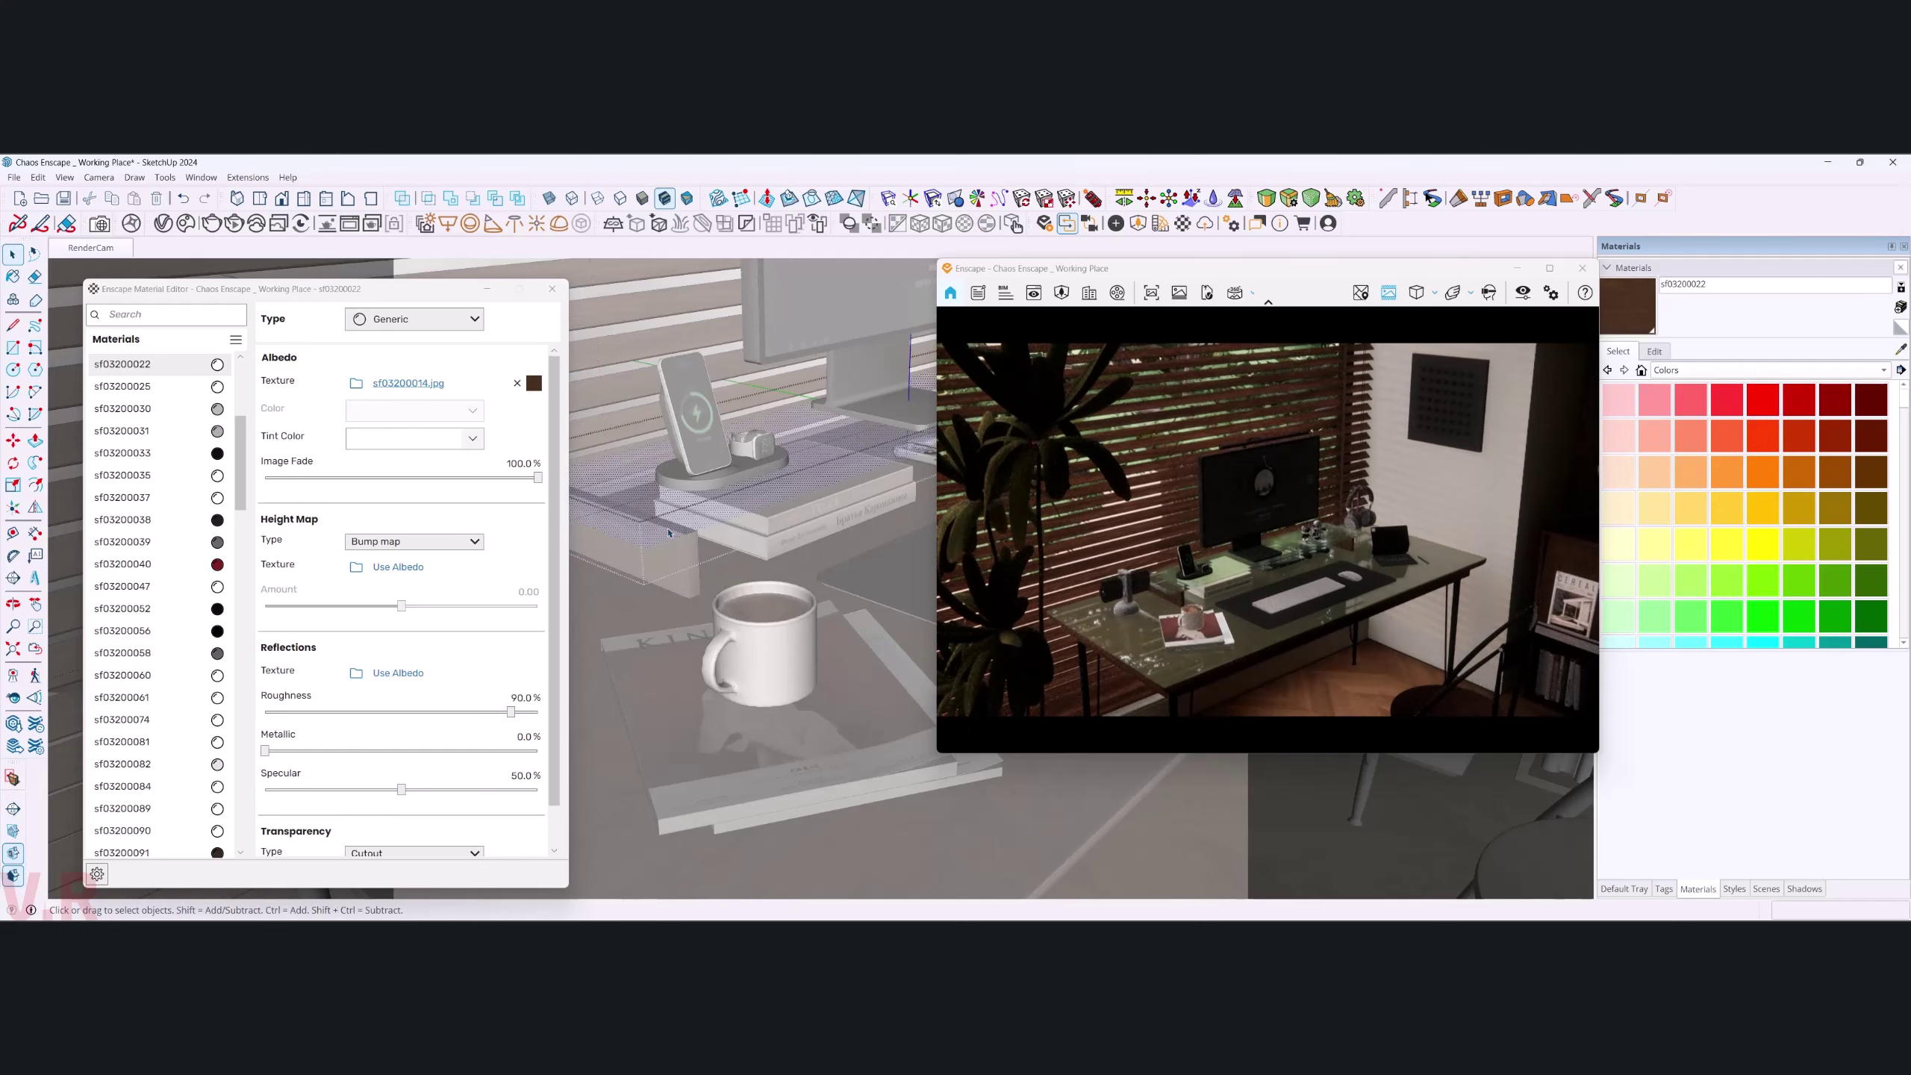
# - Exit the shelf group and select the charger shelf
pyautogui.scroll(3, 669, 527)
pyautogui.press('b')
pyautogui.press('space')
pyautogui.press('Escape')
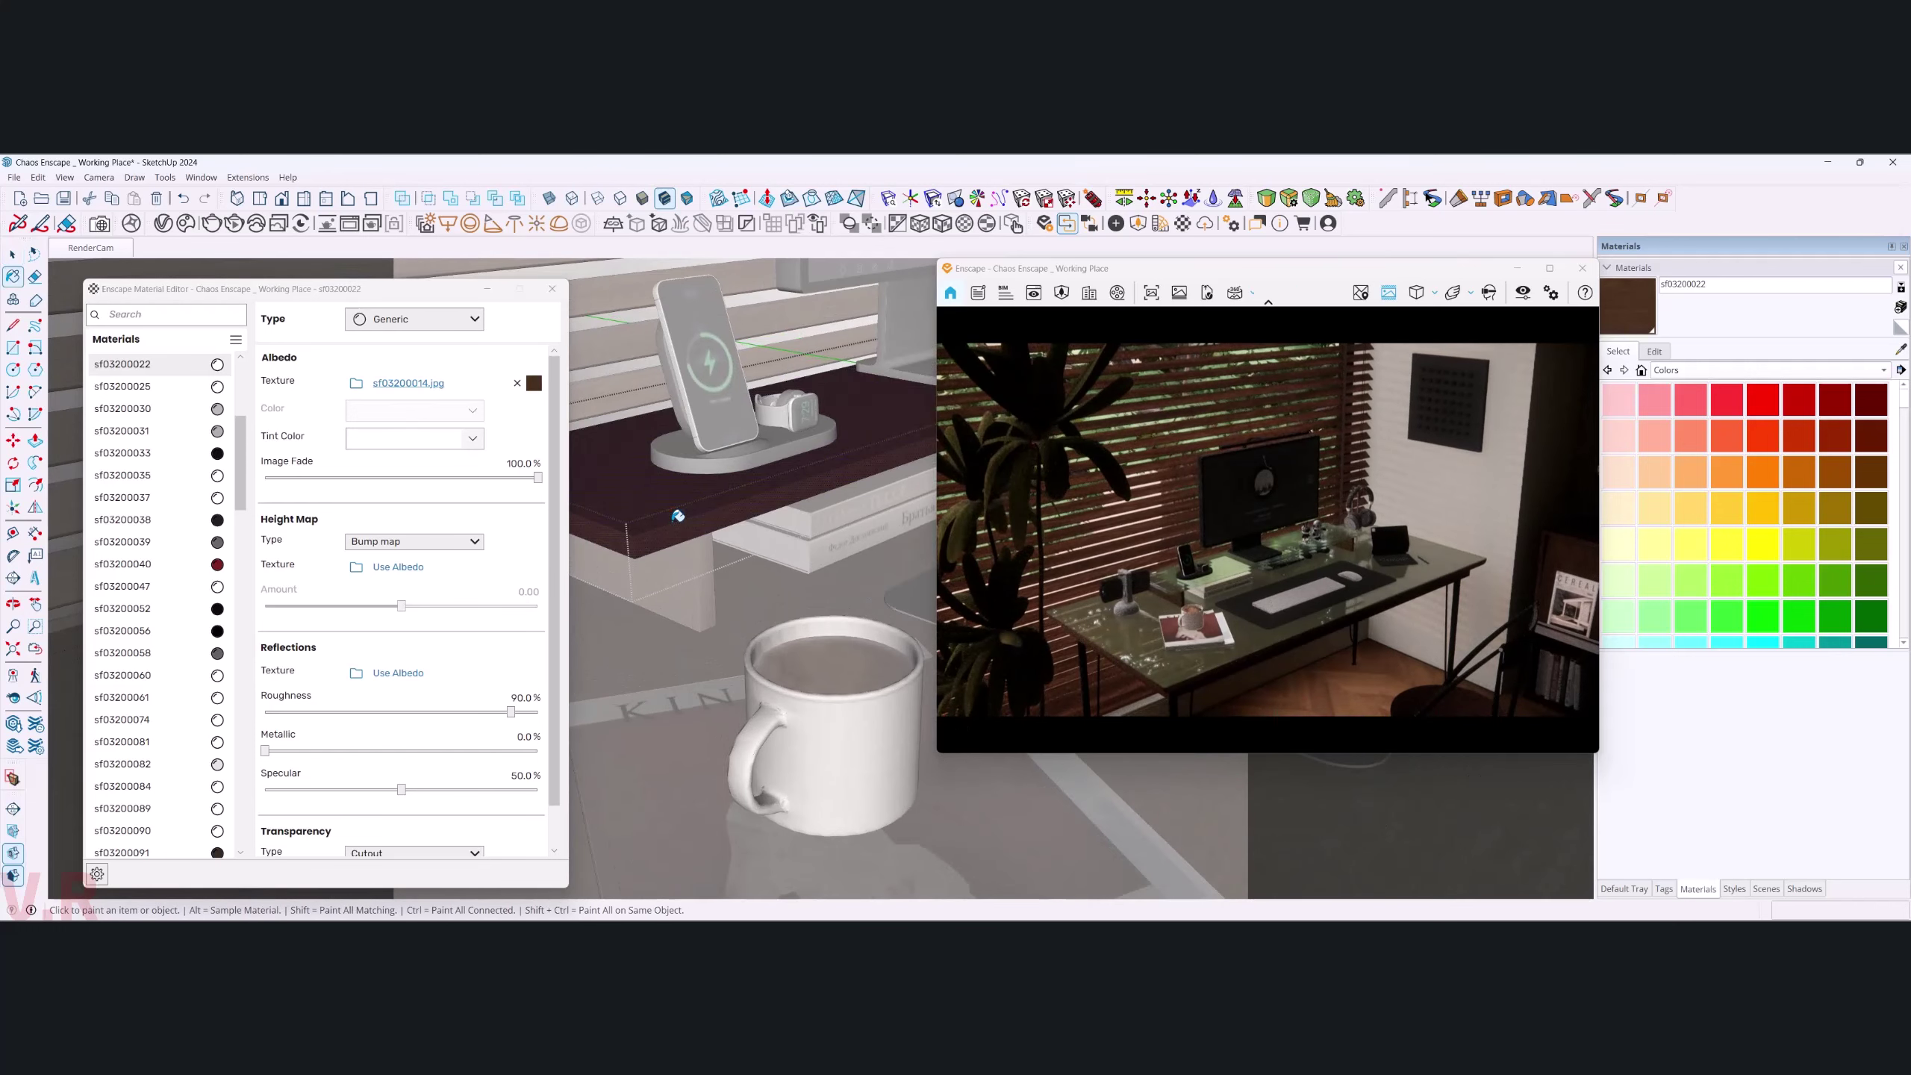
pyautogui.press('Escape')
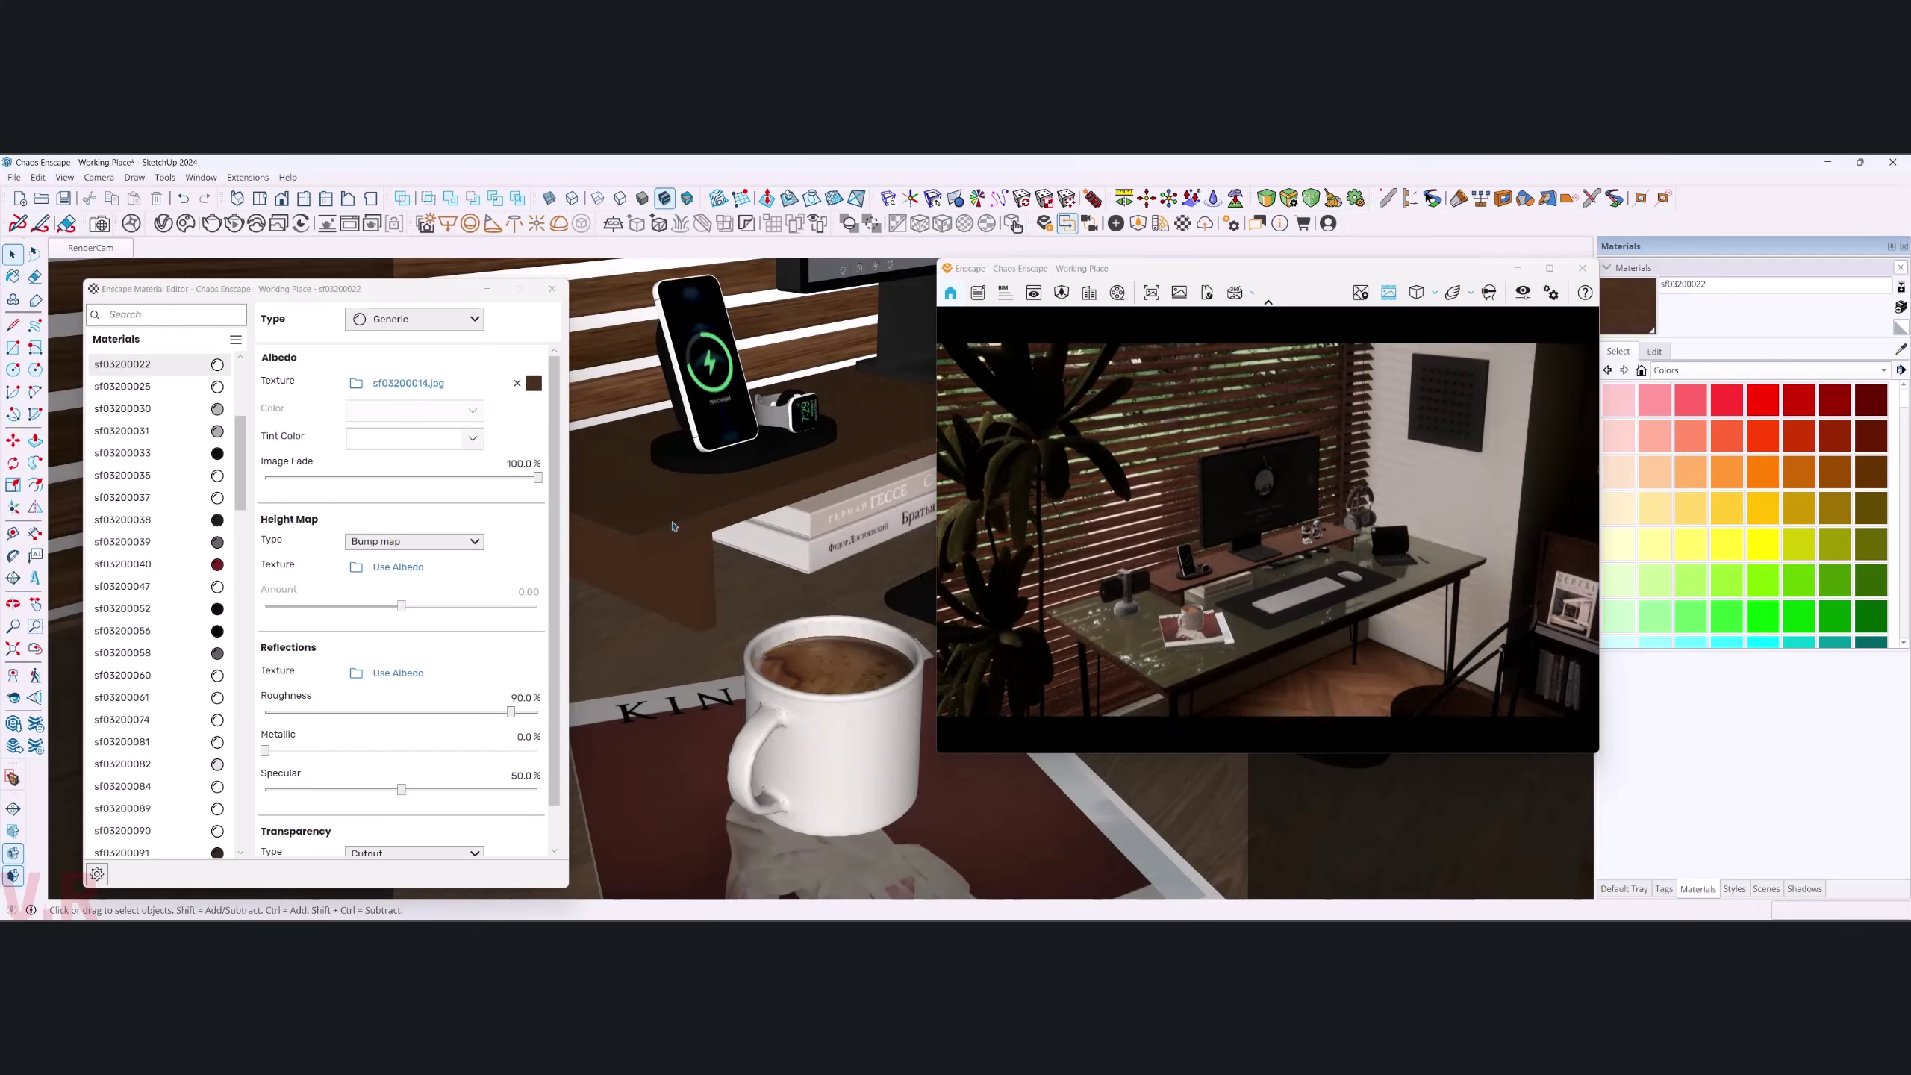
pyautogui.moveTo(673, 526)
pyautogui.mouseDown(button='middle')
pyautogui.moveTo(666, 461)
pyautogui.moveTo(824, 426)
pyautogui.moveTo(749, 616)
pyautogui.mouseUp(button='middle')
pyautogui.click(749, 616)
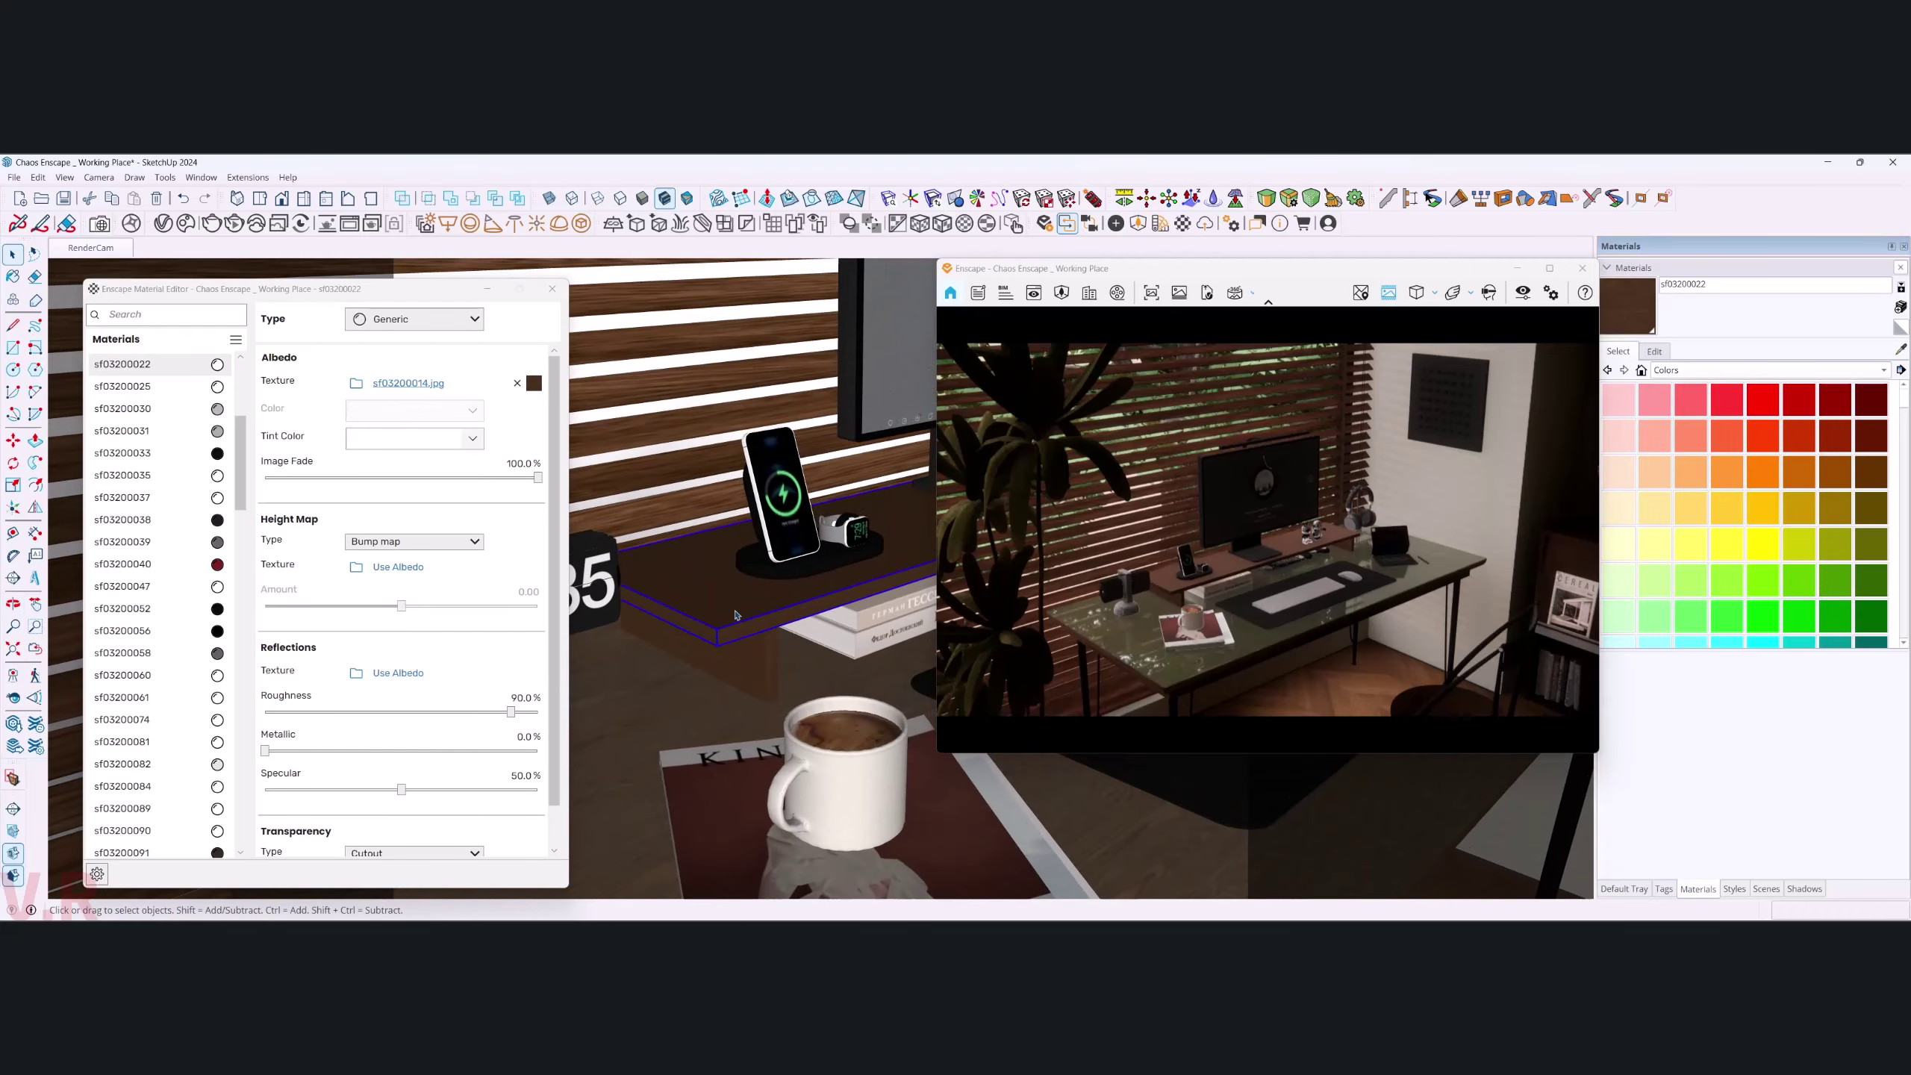
pyautogui.moveTo(764, 667)
pyautogui.mouseDown(button='middle')
pyautogui.moveTo(848, 615)
pyautogui.moveTo(654, 702)
pyautogui.moveTo(555, 707)
pyautogui.moveTo(773, 684)
pyautogui.moveTo(618, 708)
pyautogui.mouseUp(button='middle')
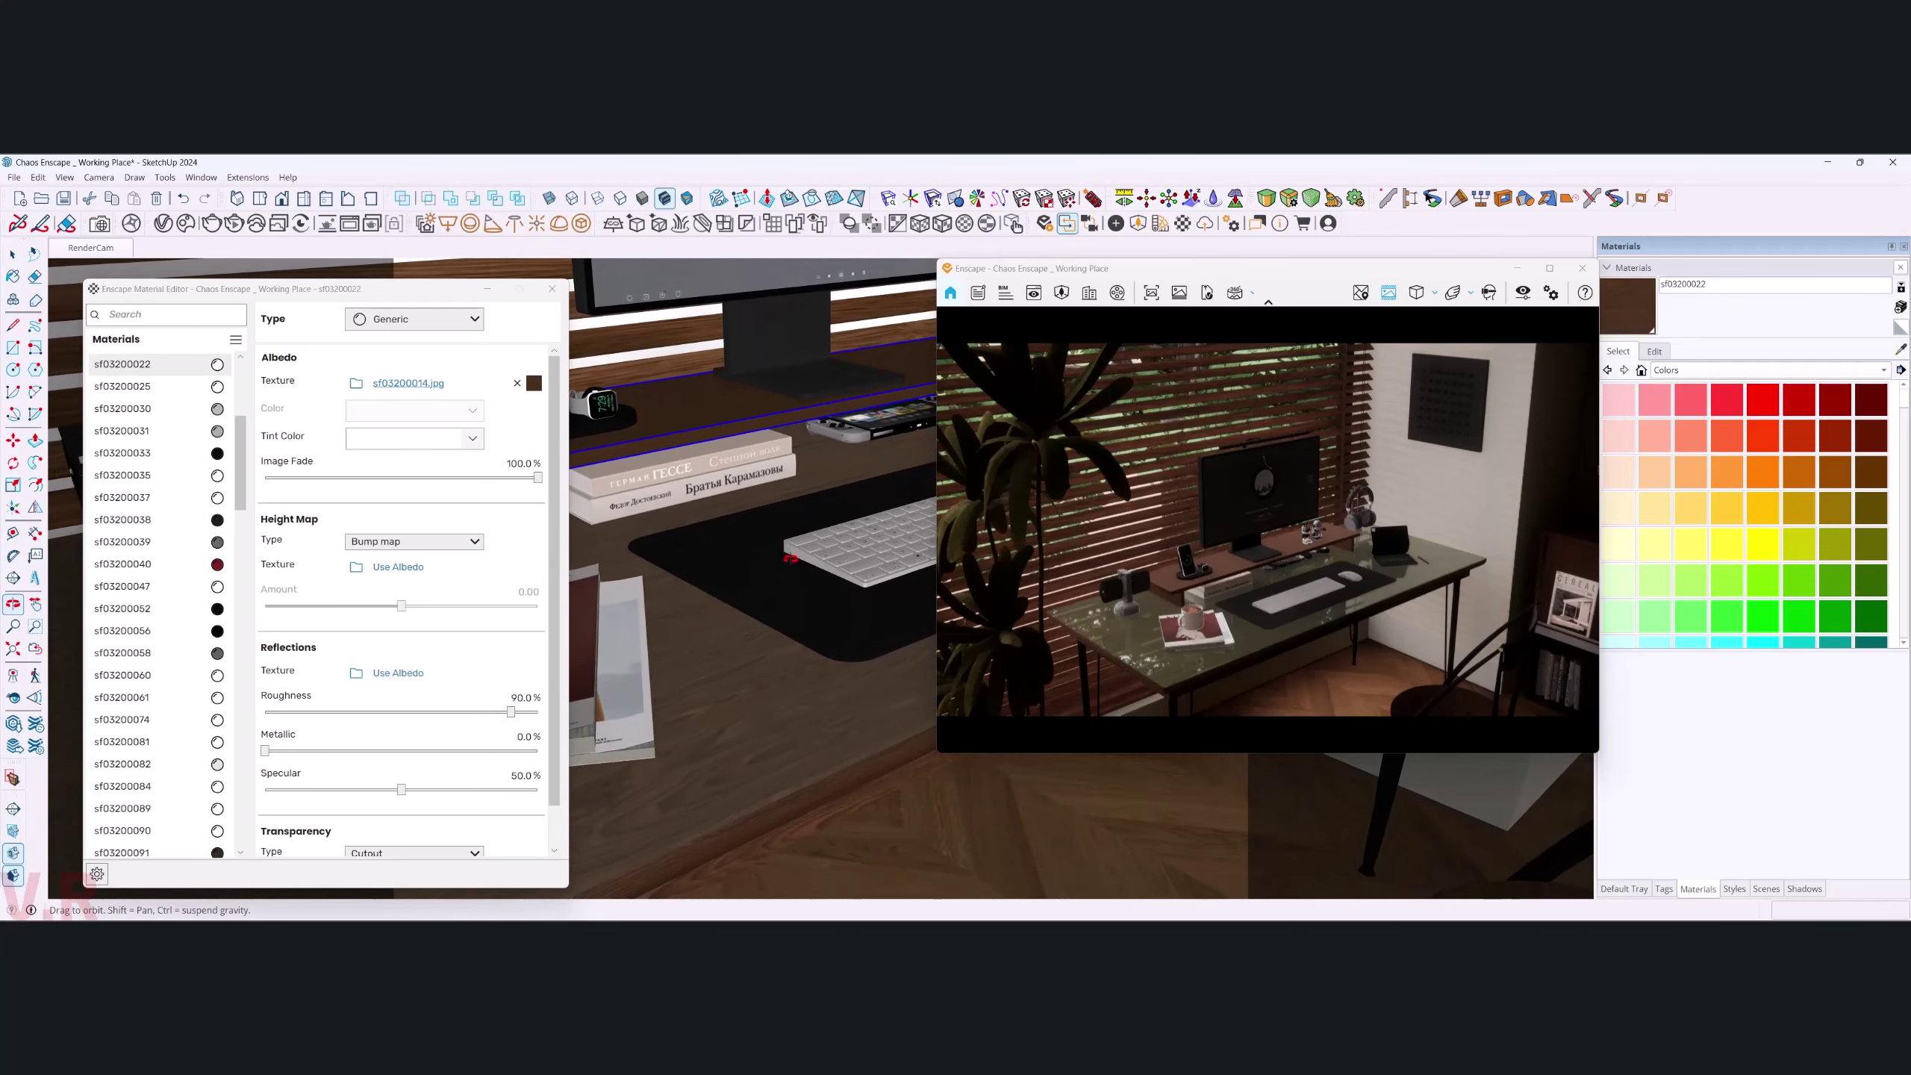
# - Give the wood 25% roughness, a texture bump map of 1.00 and 90% image fade
pyautogui.click(522, 697)
pyautogui.write('25')
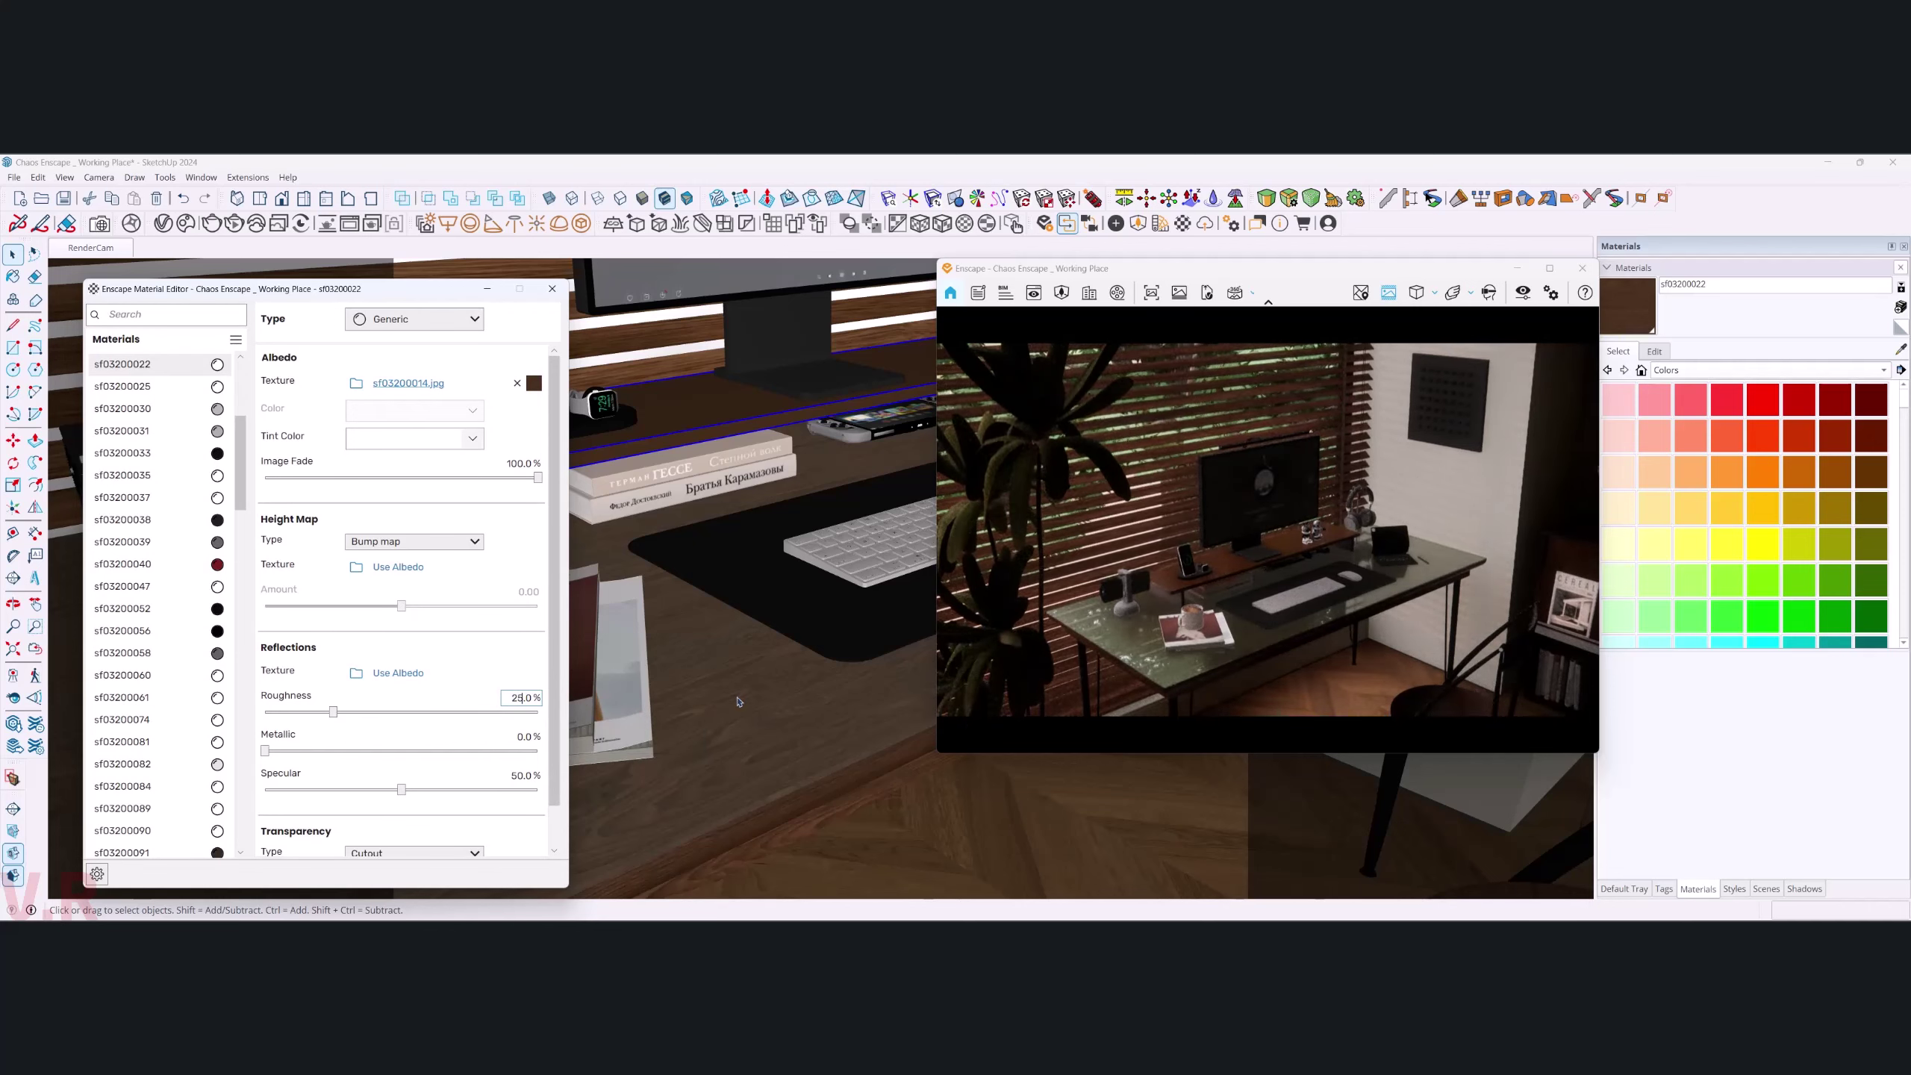
pyautogui.moveTo(738, 701)
pyautogui.mouseDown(button='middle')
pyautogui.moveTo(798, 645)
pyautogui.moveTo(618, 698)
pyautogui.mouseUp(button='middle')
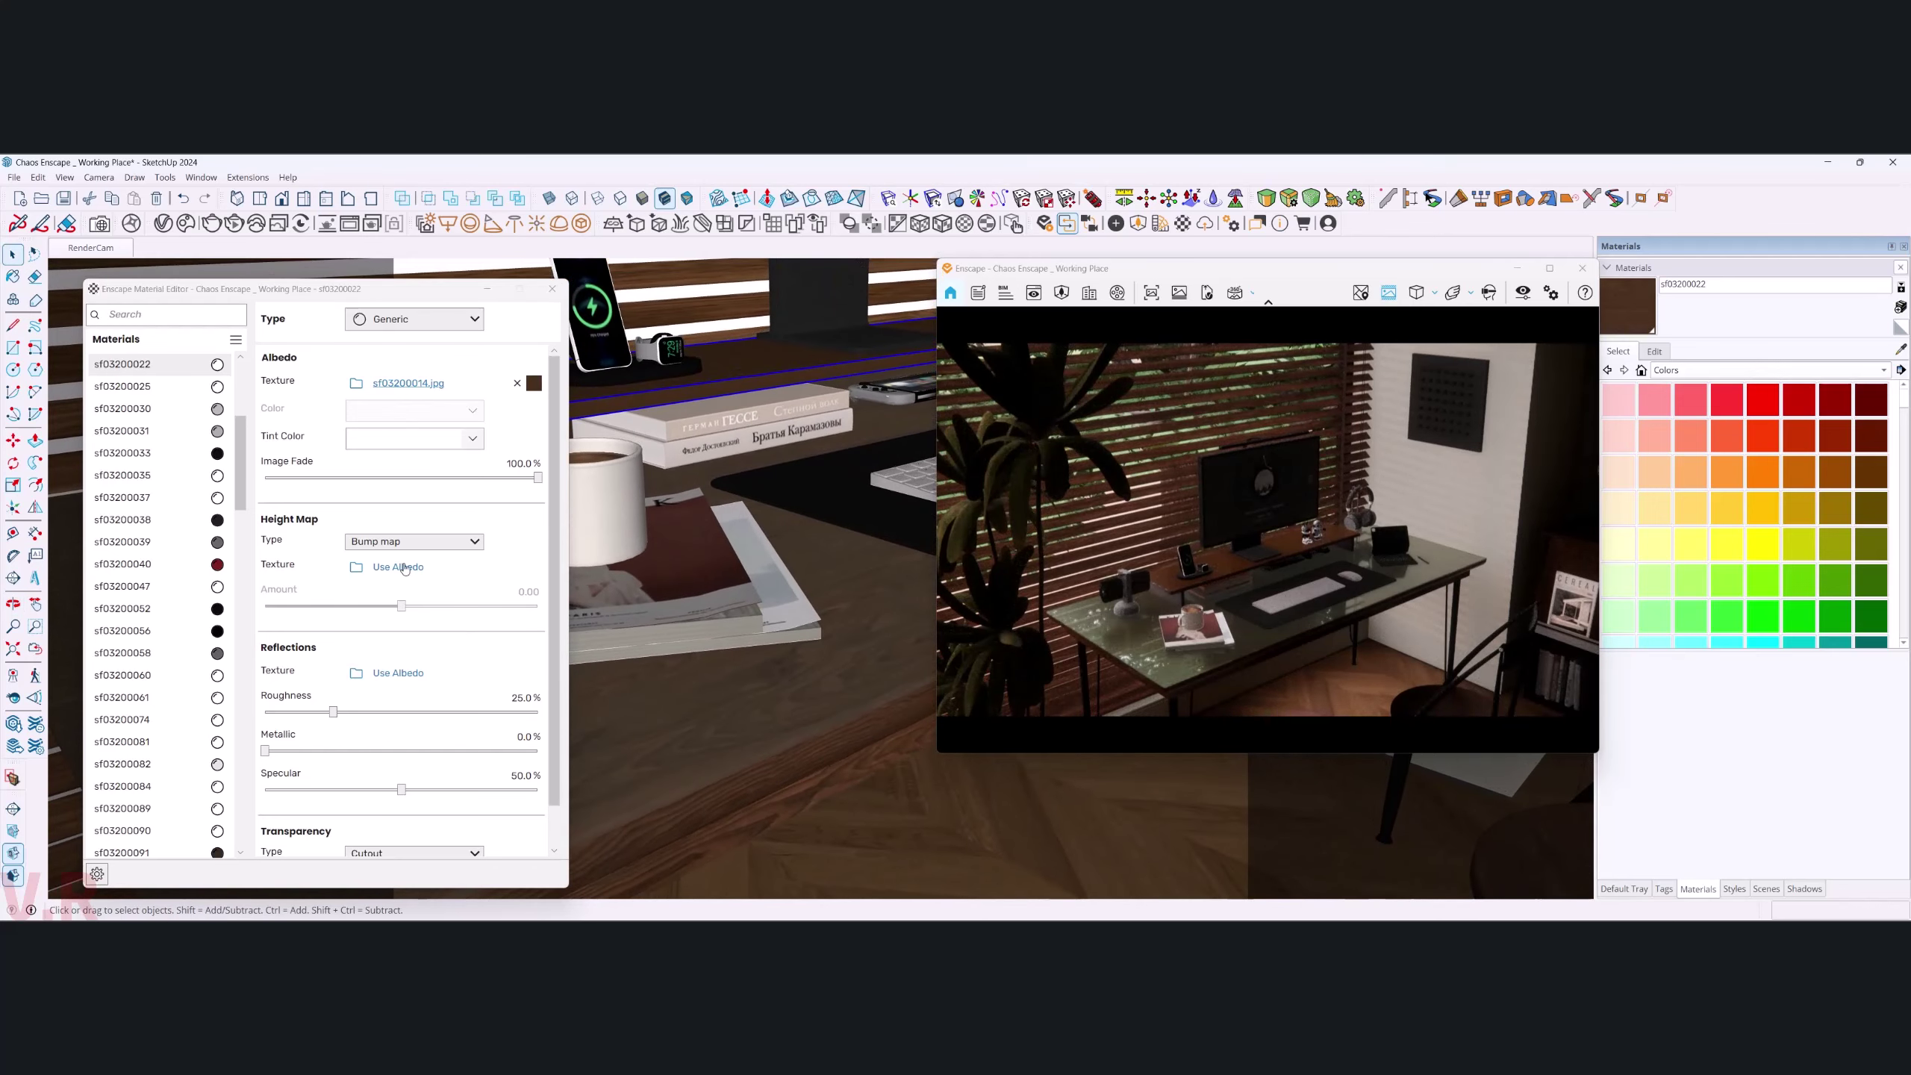
pyautogui.moveTo(401, 605); pyautogui.dragTo(477, 605)
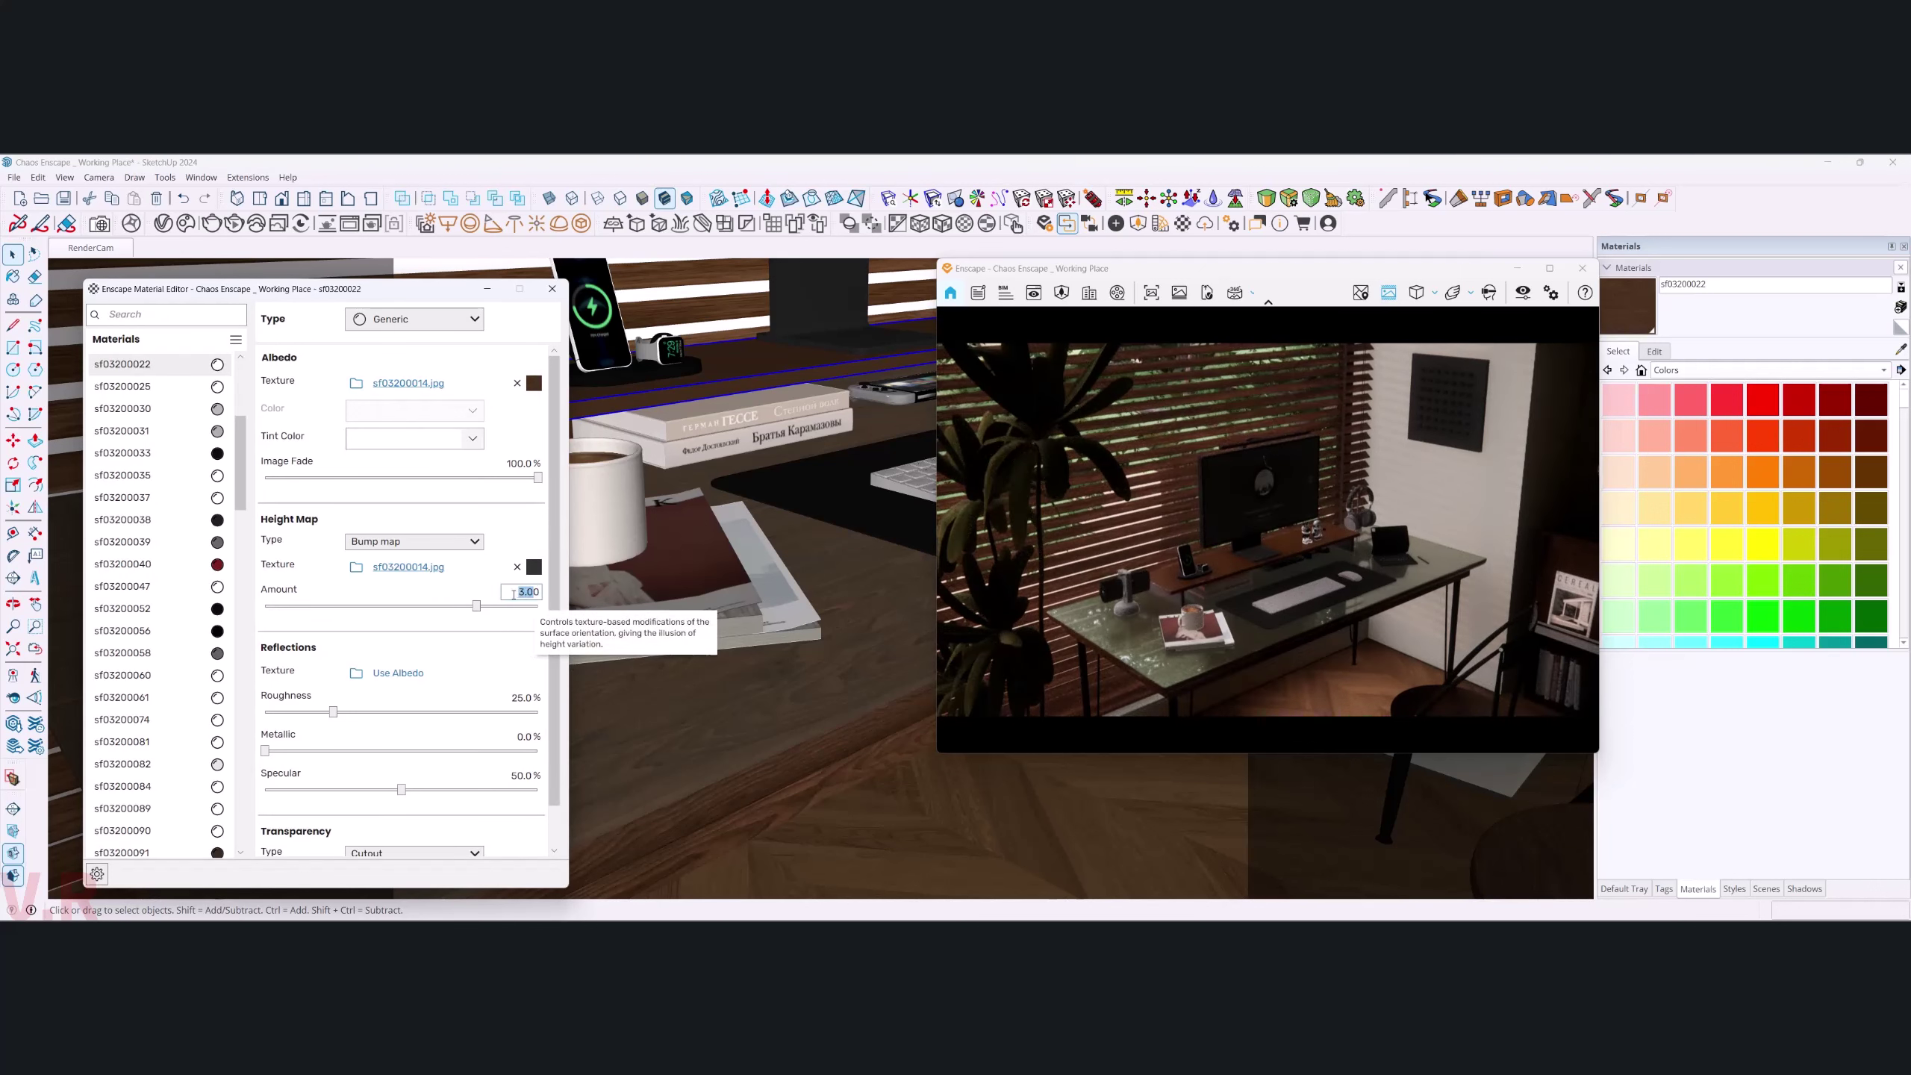
pyautogui.write('10')
pyautogui.press('Return')
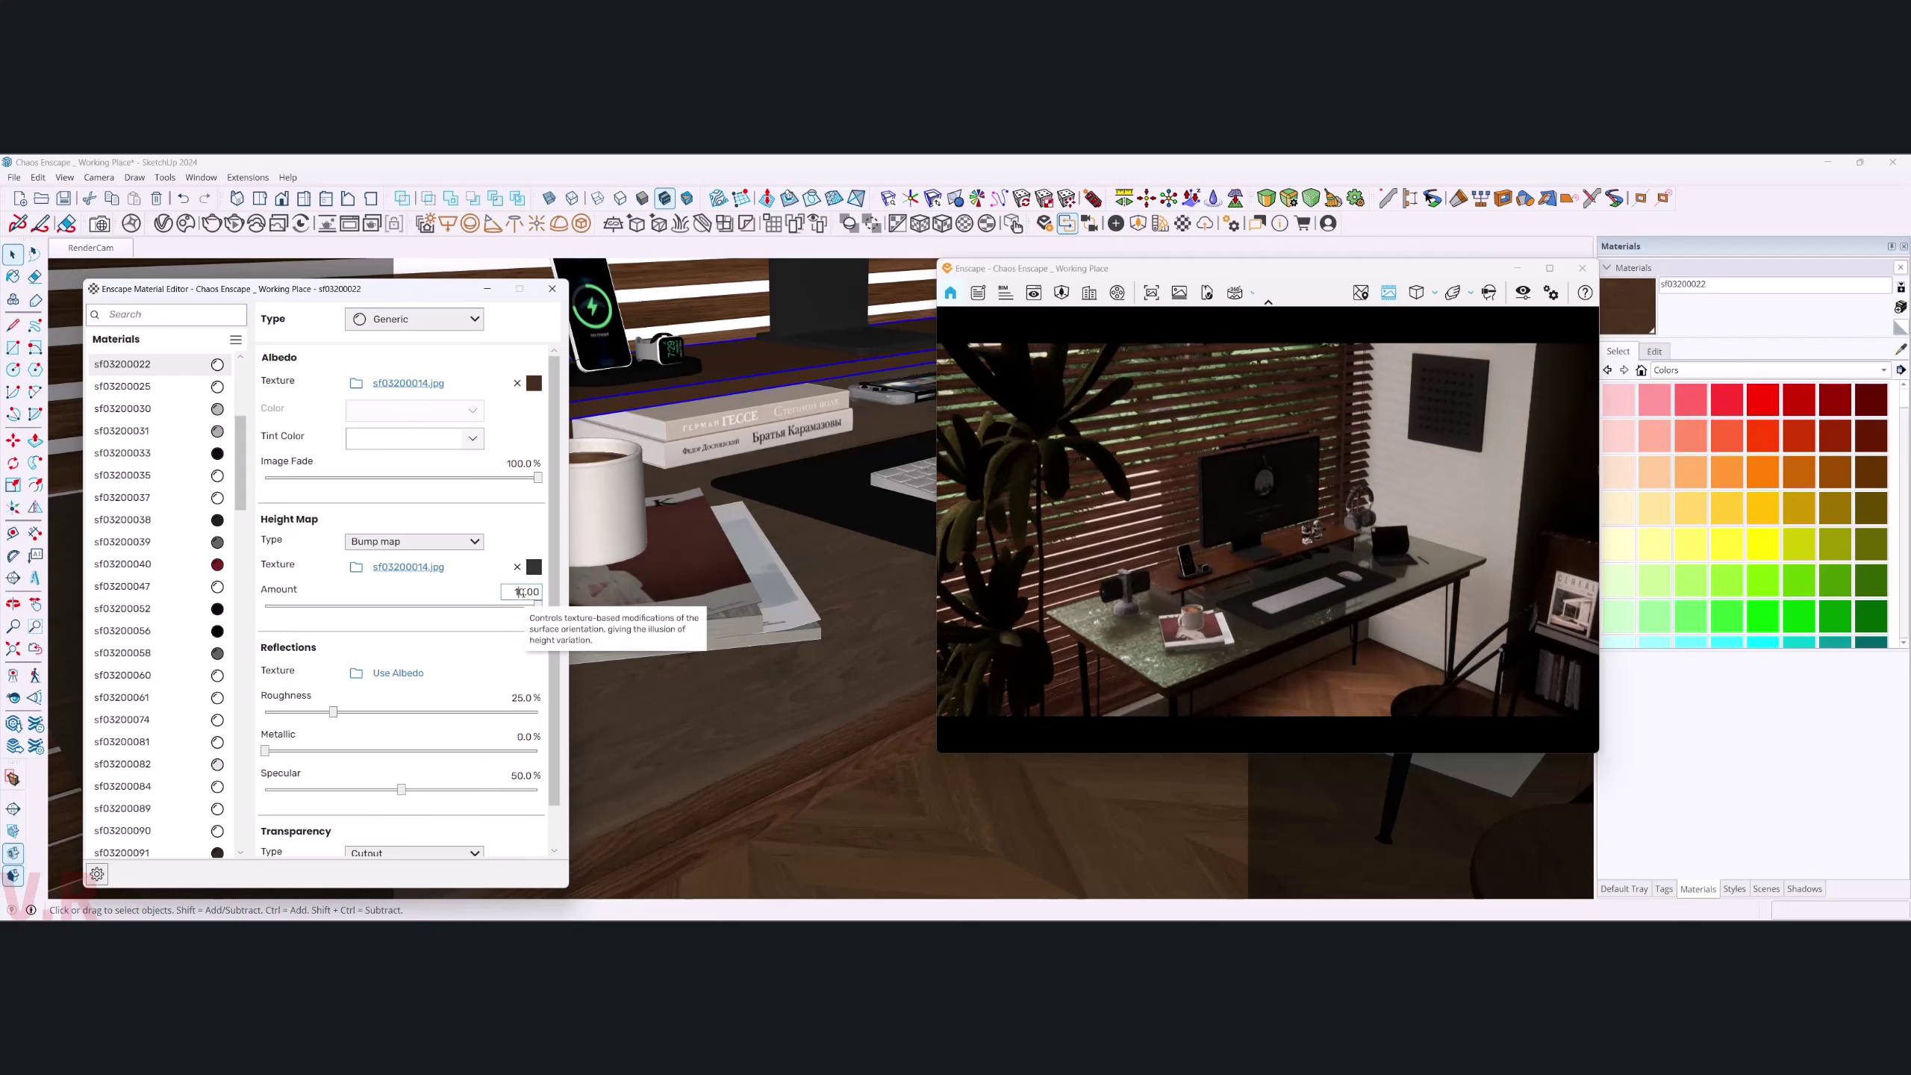
pyautogui.write('1')
pyautogui.press('Return')
pyautogui.write('10')
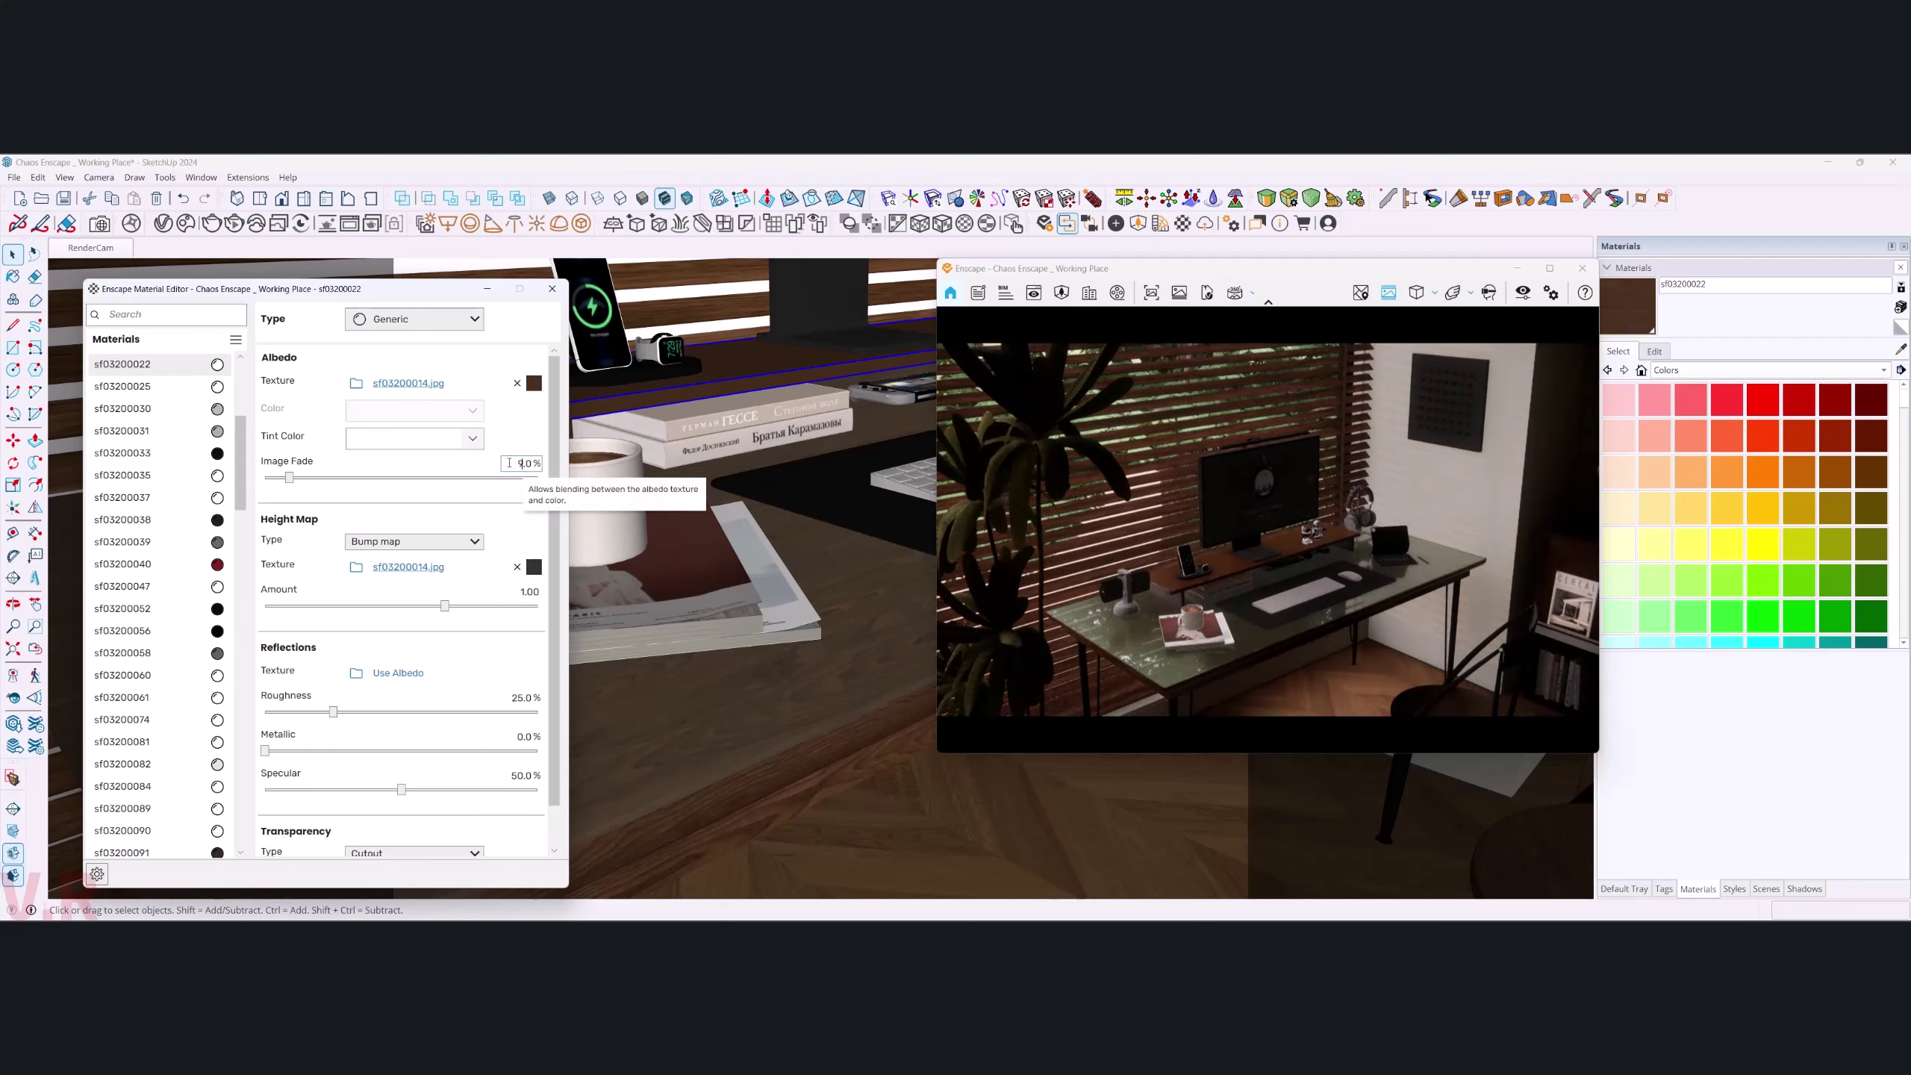
pyautogui.press('Return')
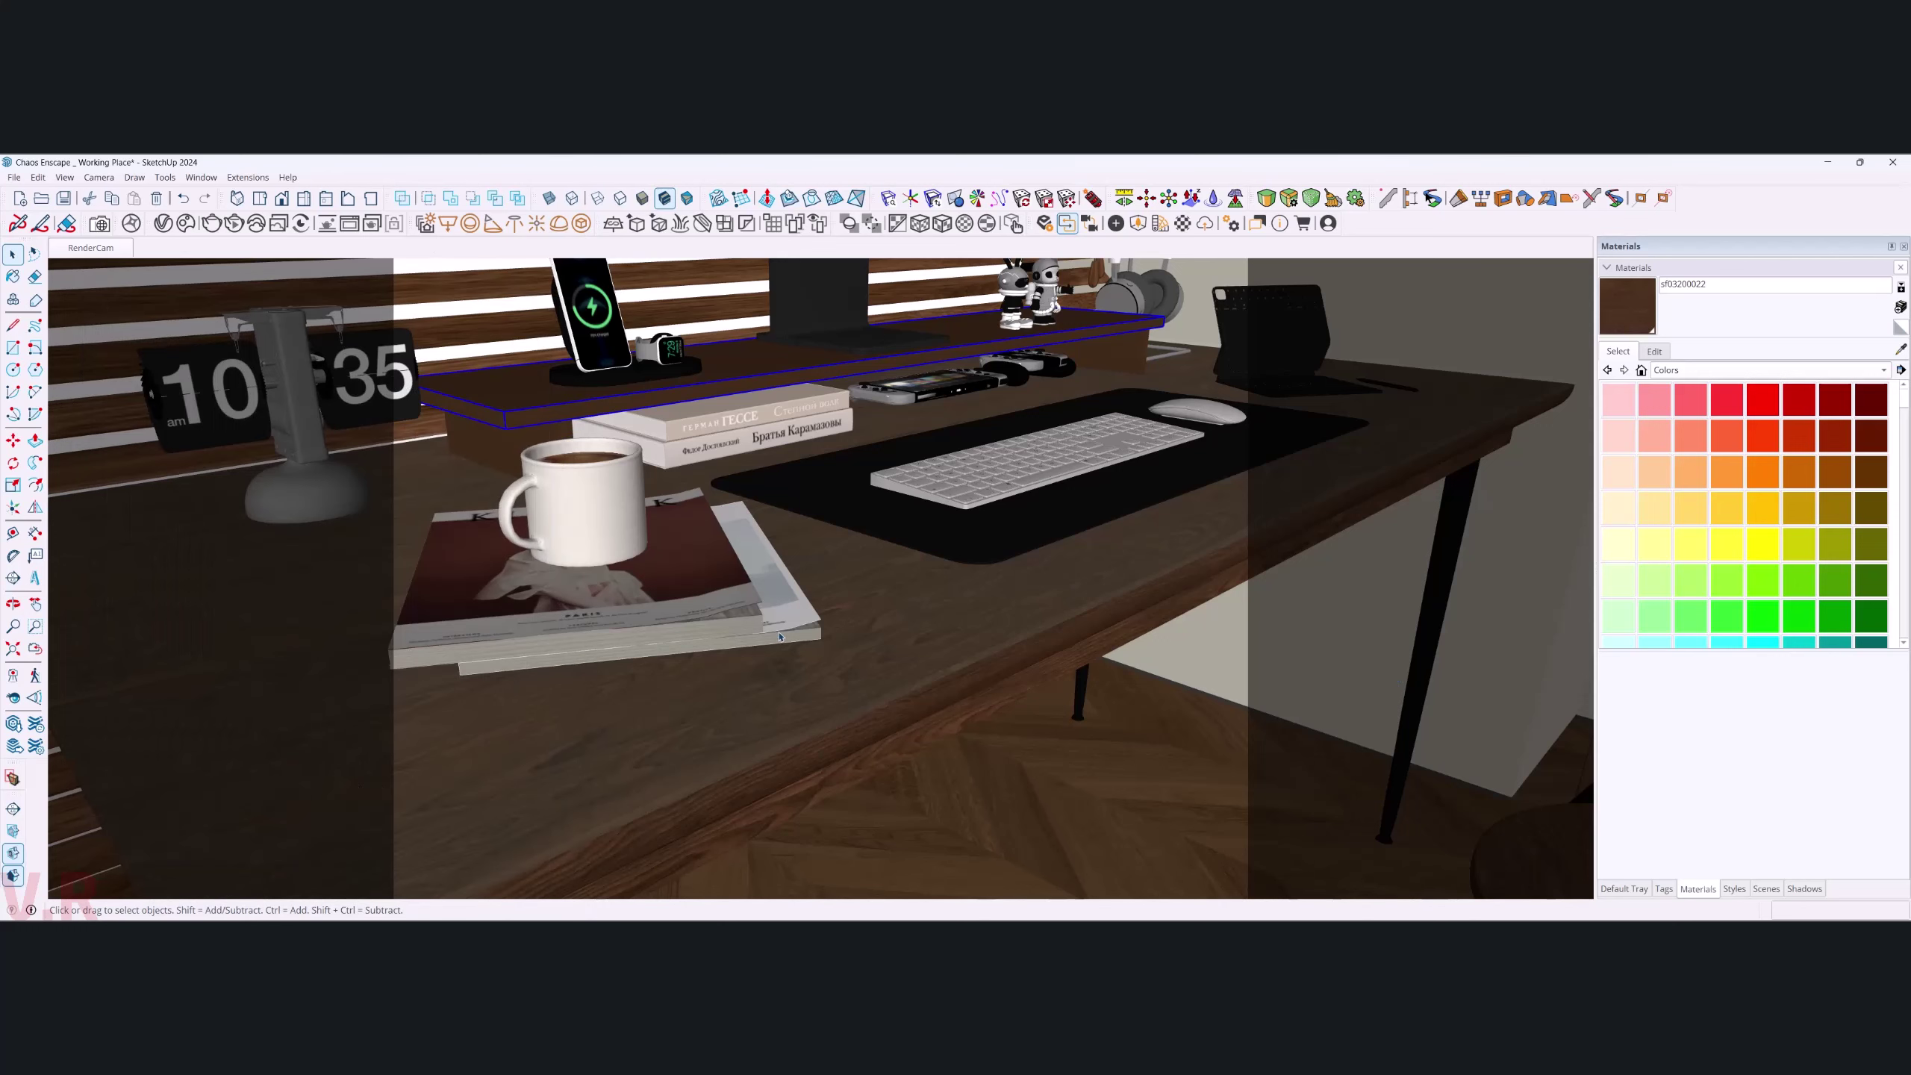
# - Return to the RenderCam scene and relaunch Enscape's Material Editor with its material list
pyautogui.moveTo(825, 279)
pyautogui.mouseDown(button='middle')
pyautogui.moveTo(786, 632)
pyautogui.moveTo(290, 361)
pyautogui.mouseUp(button='middle')
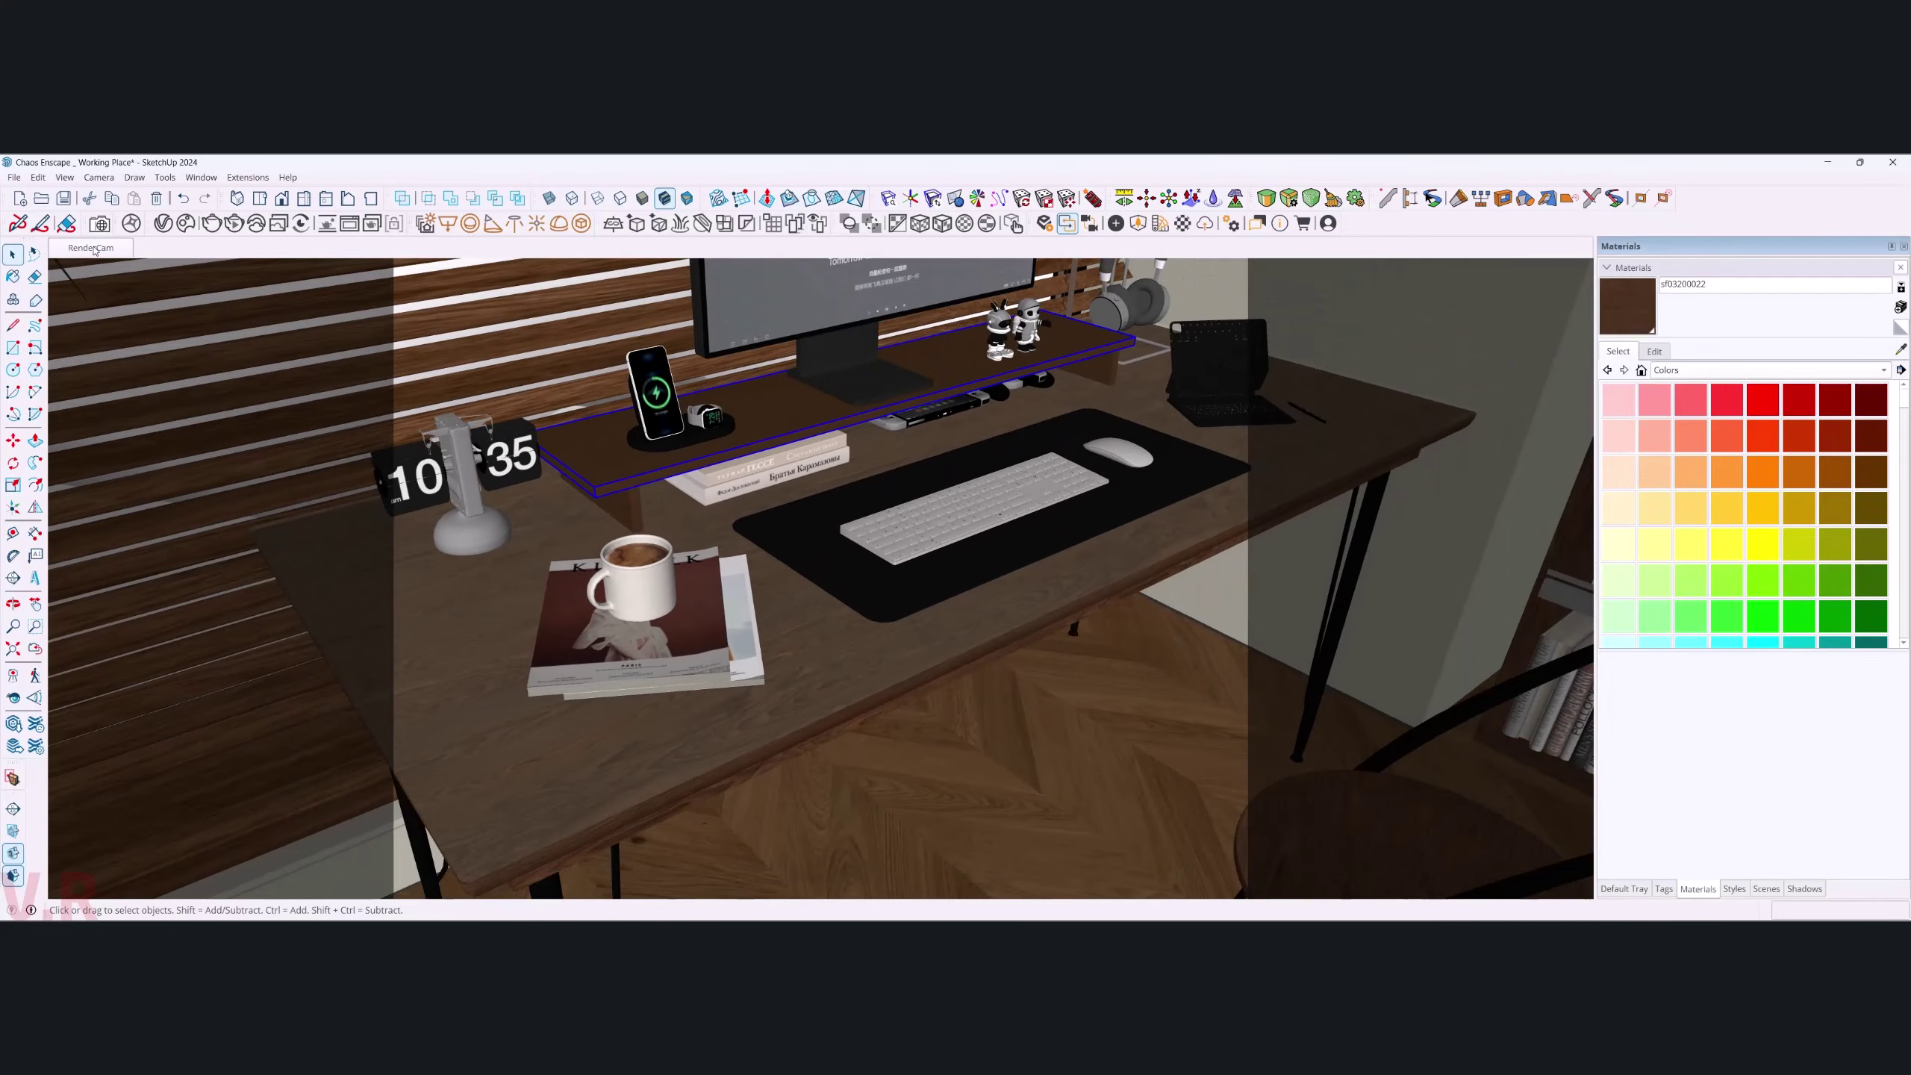
pyautogui.click(94, 249)
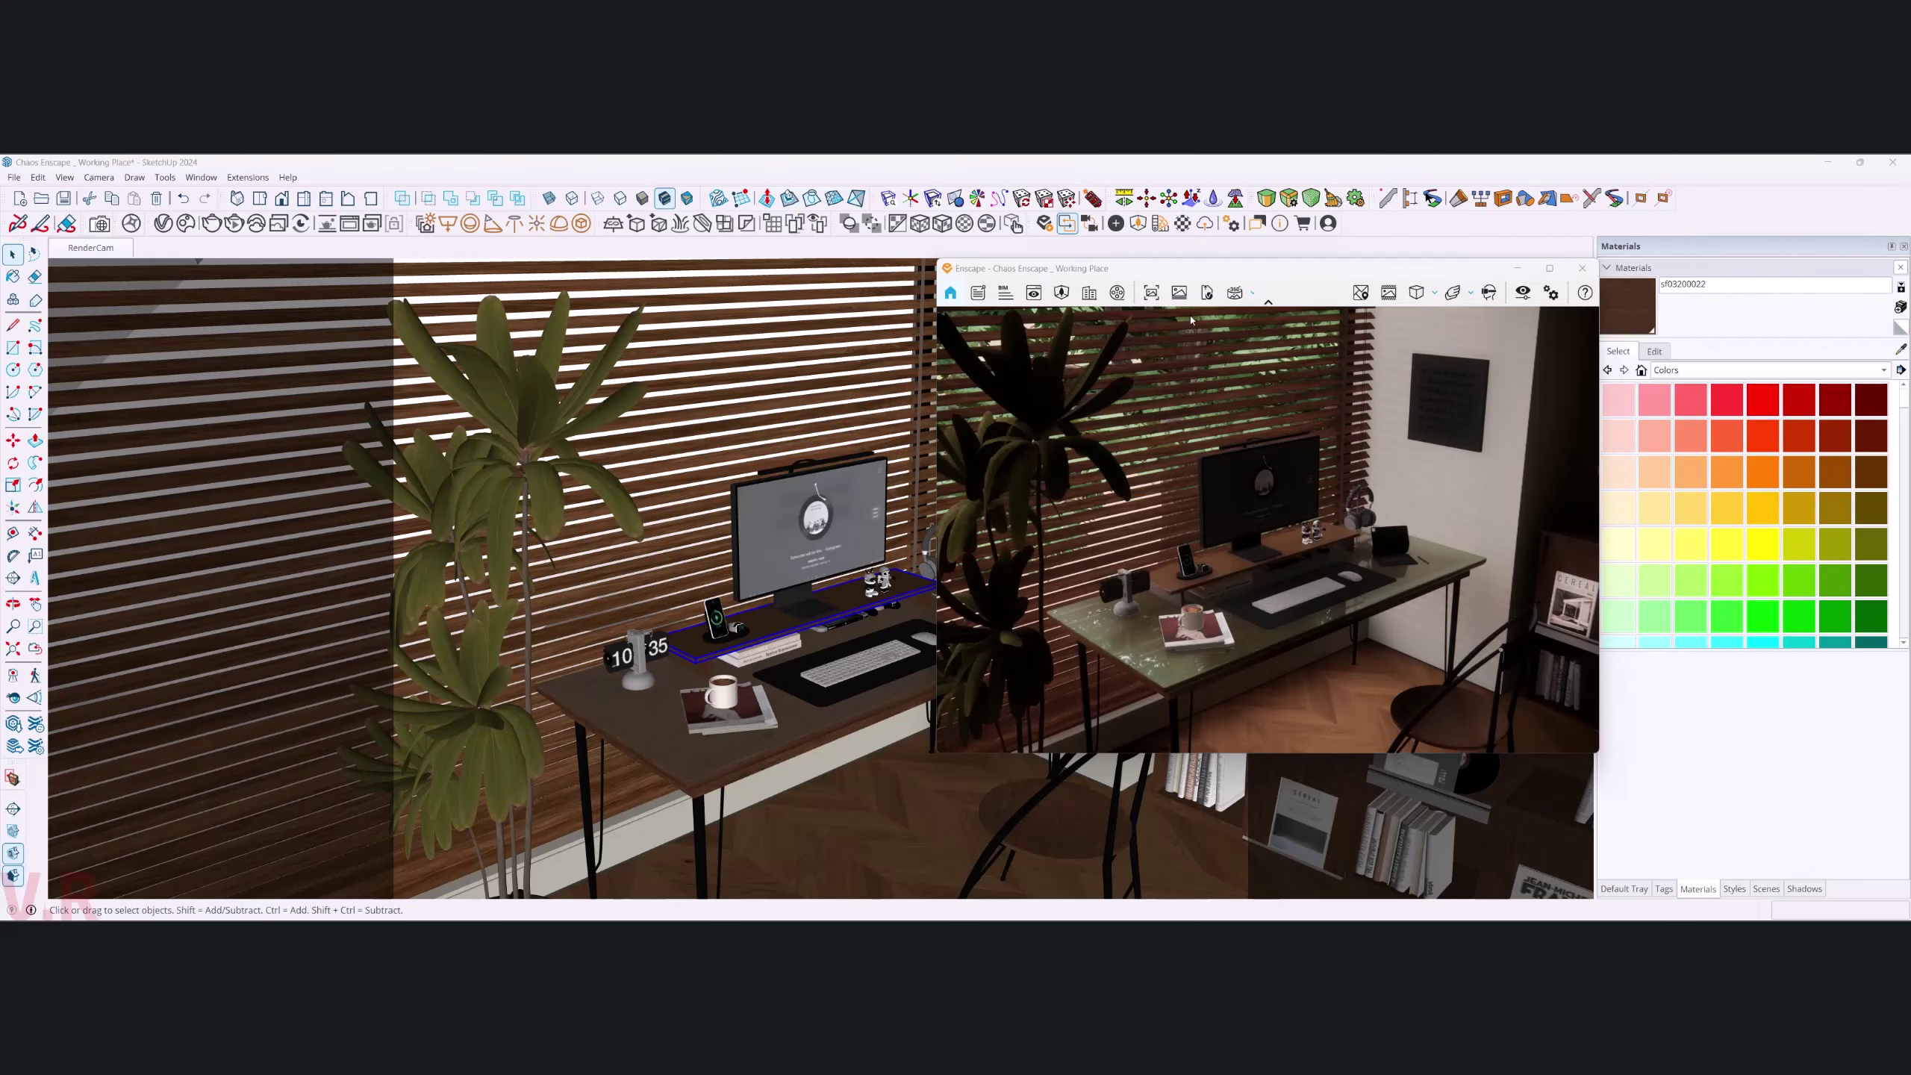
pyautogui.click(1183, 223)
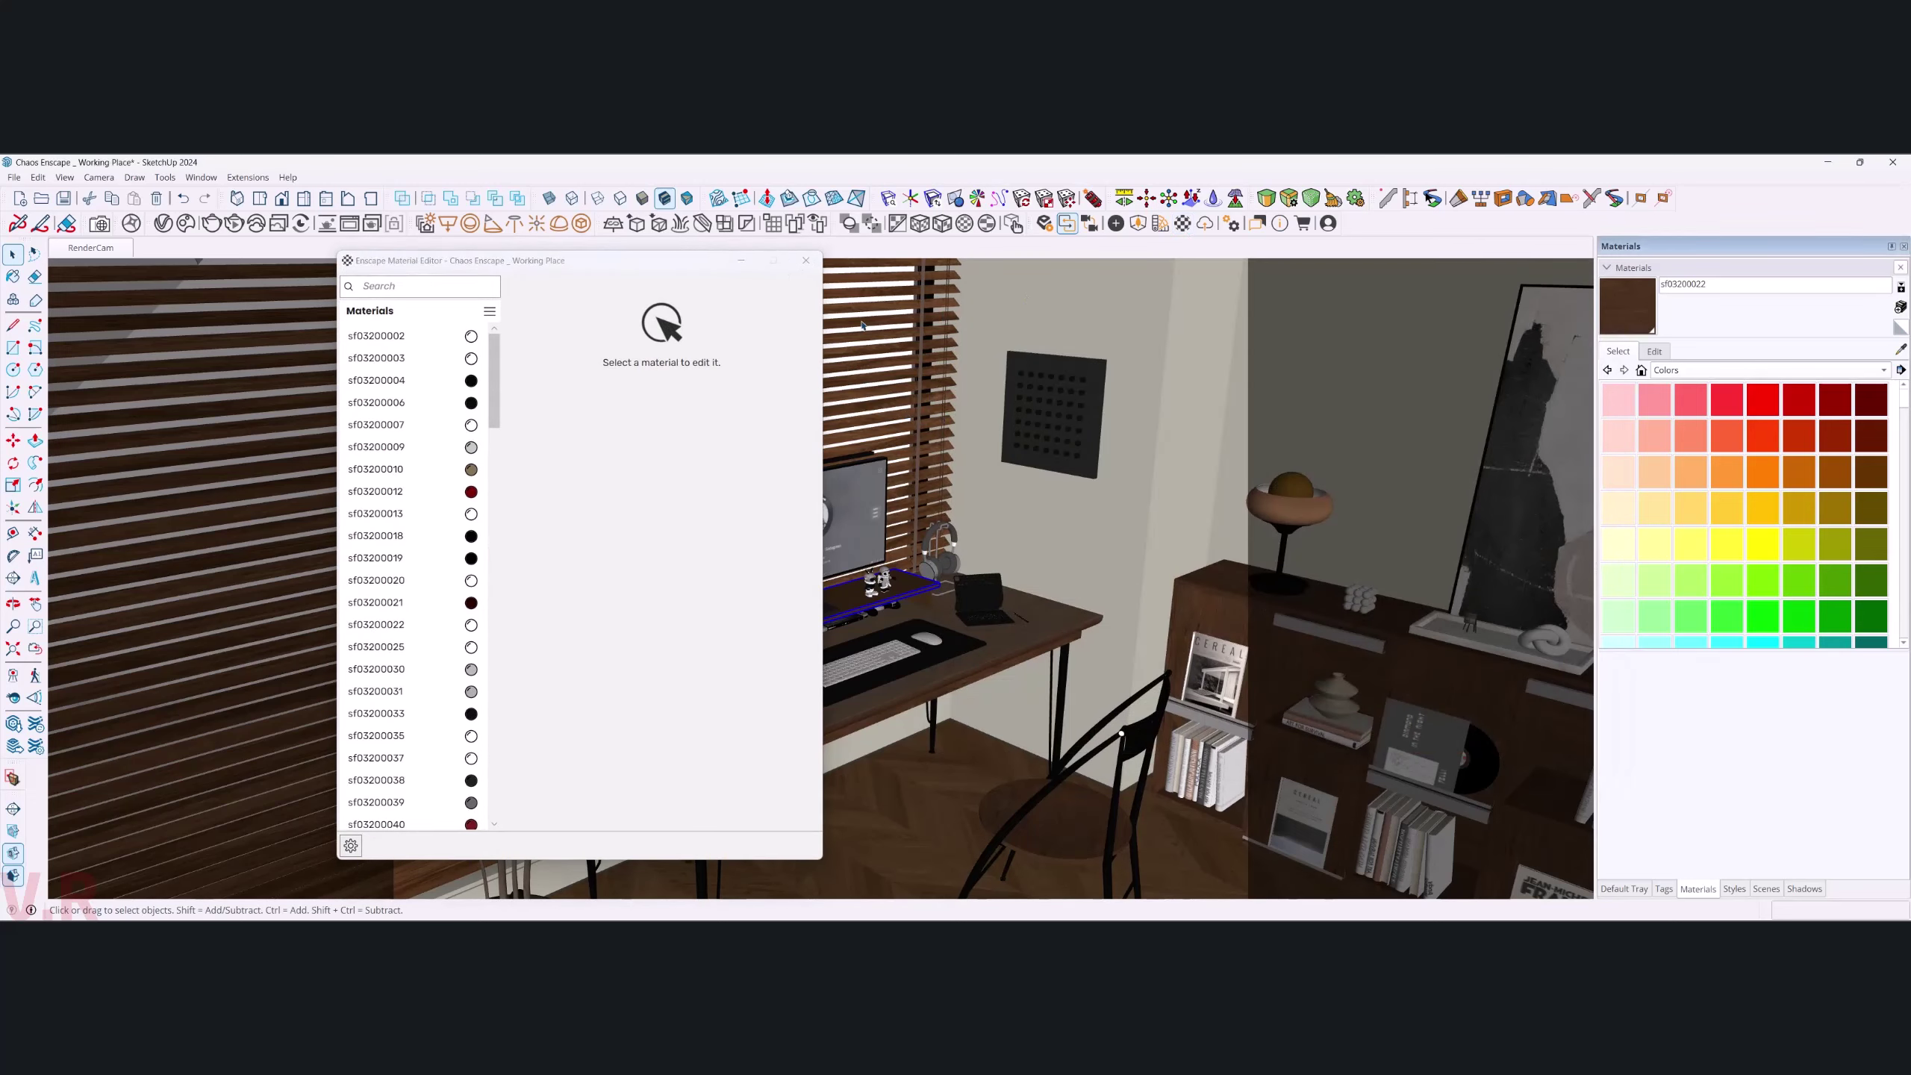
# - Restore the Enscape window and sample desk glass material sf03200174 for editing
pyautogui.click(1271, 873)
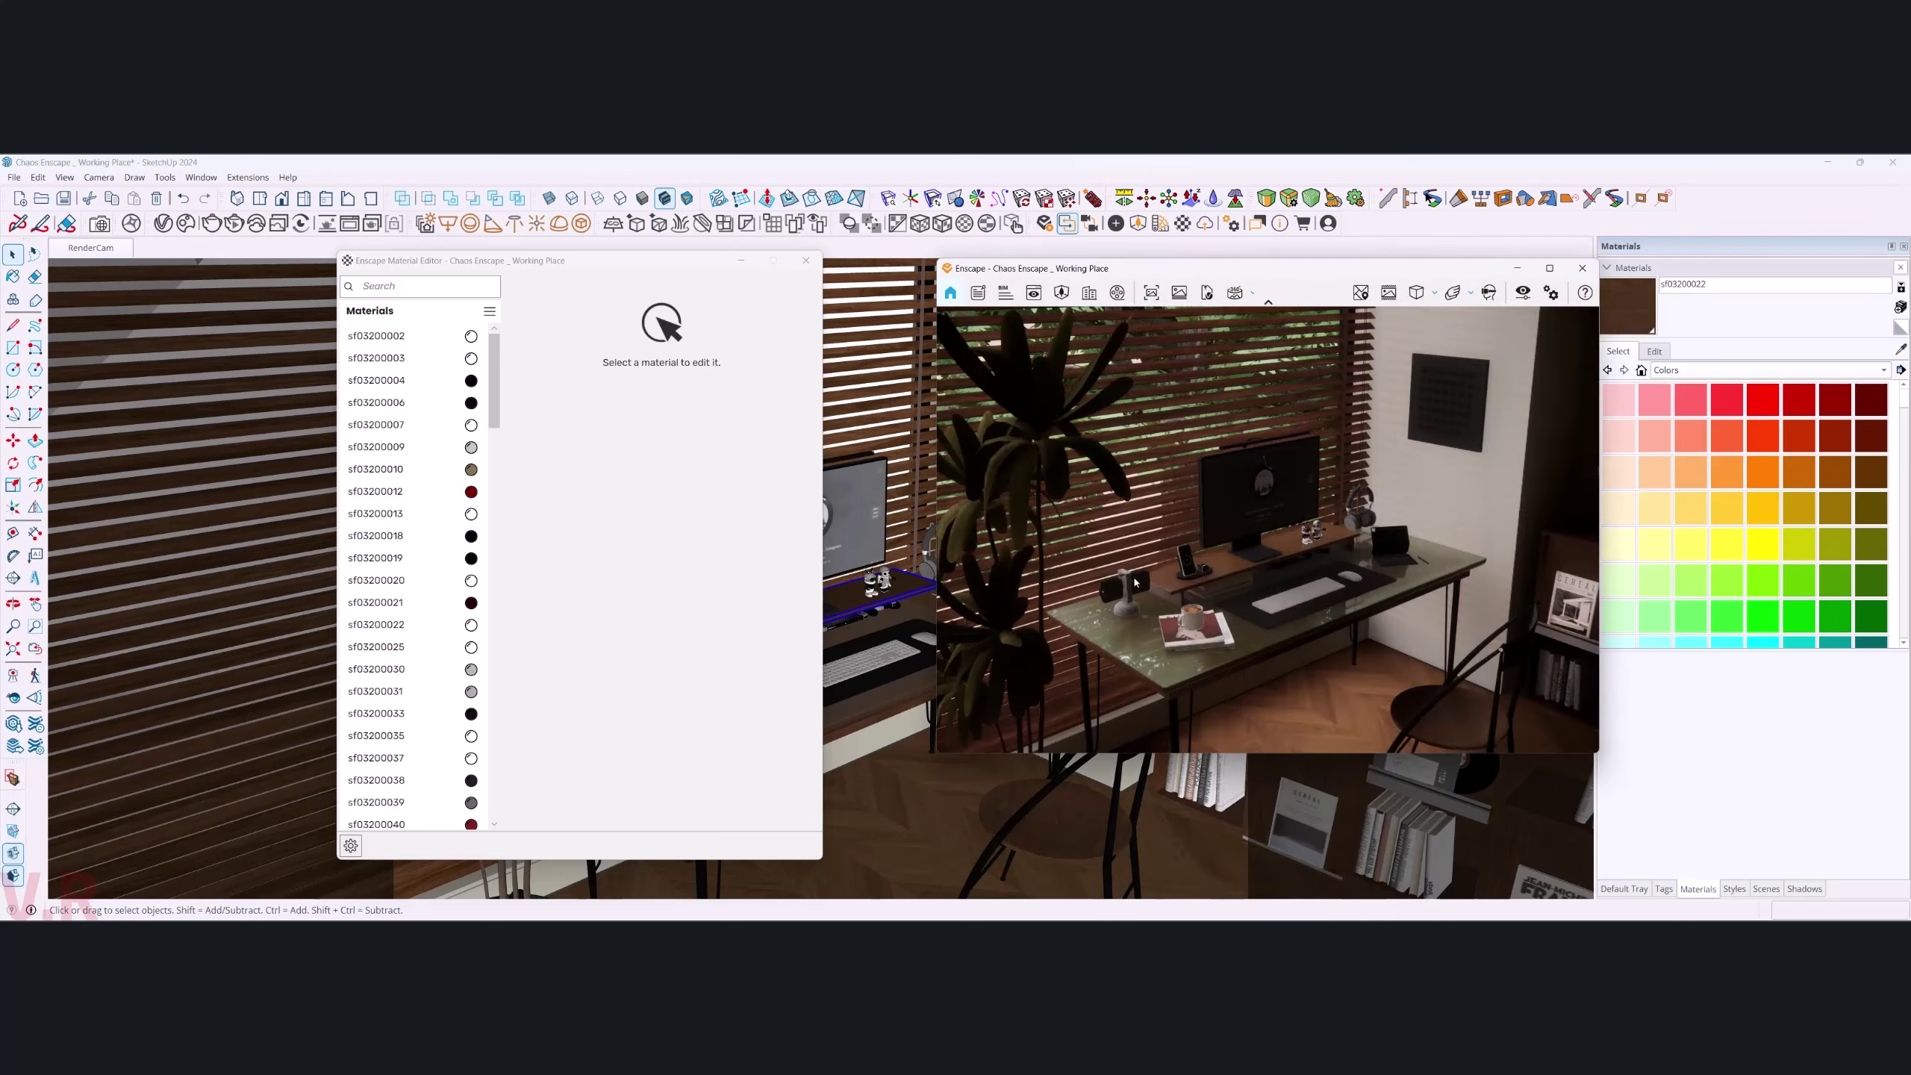
pyautogui.moveTo(888, 673); pyautogui.dragTo(757, 409, button='middle')
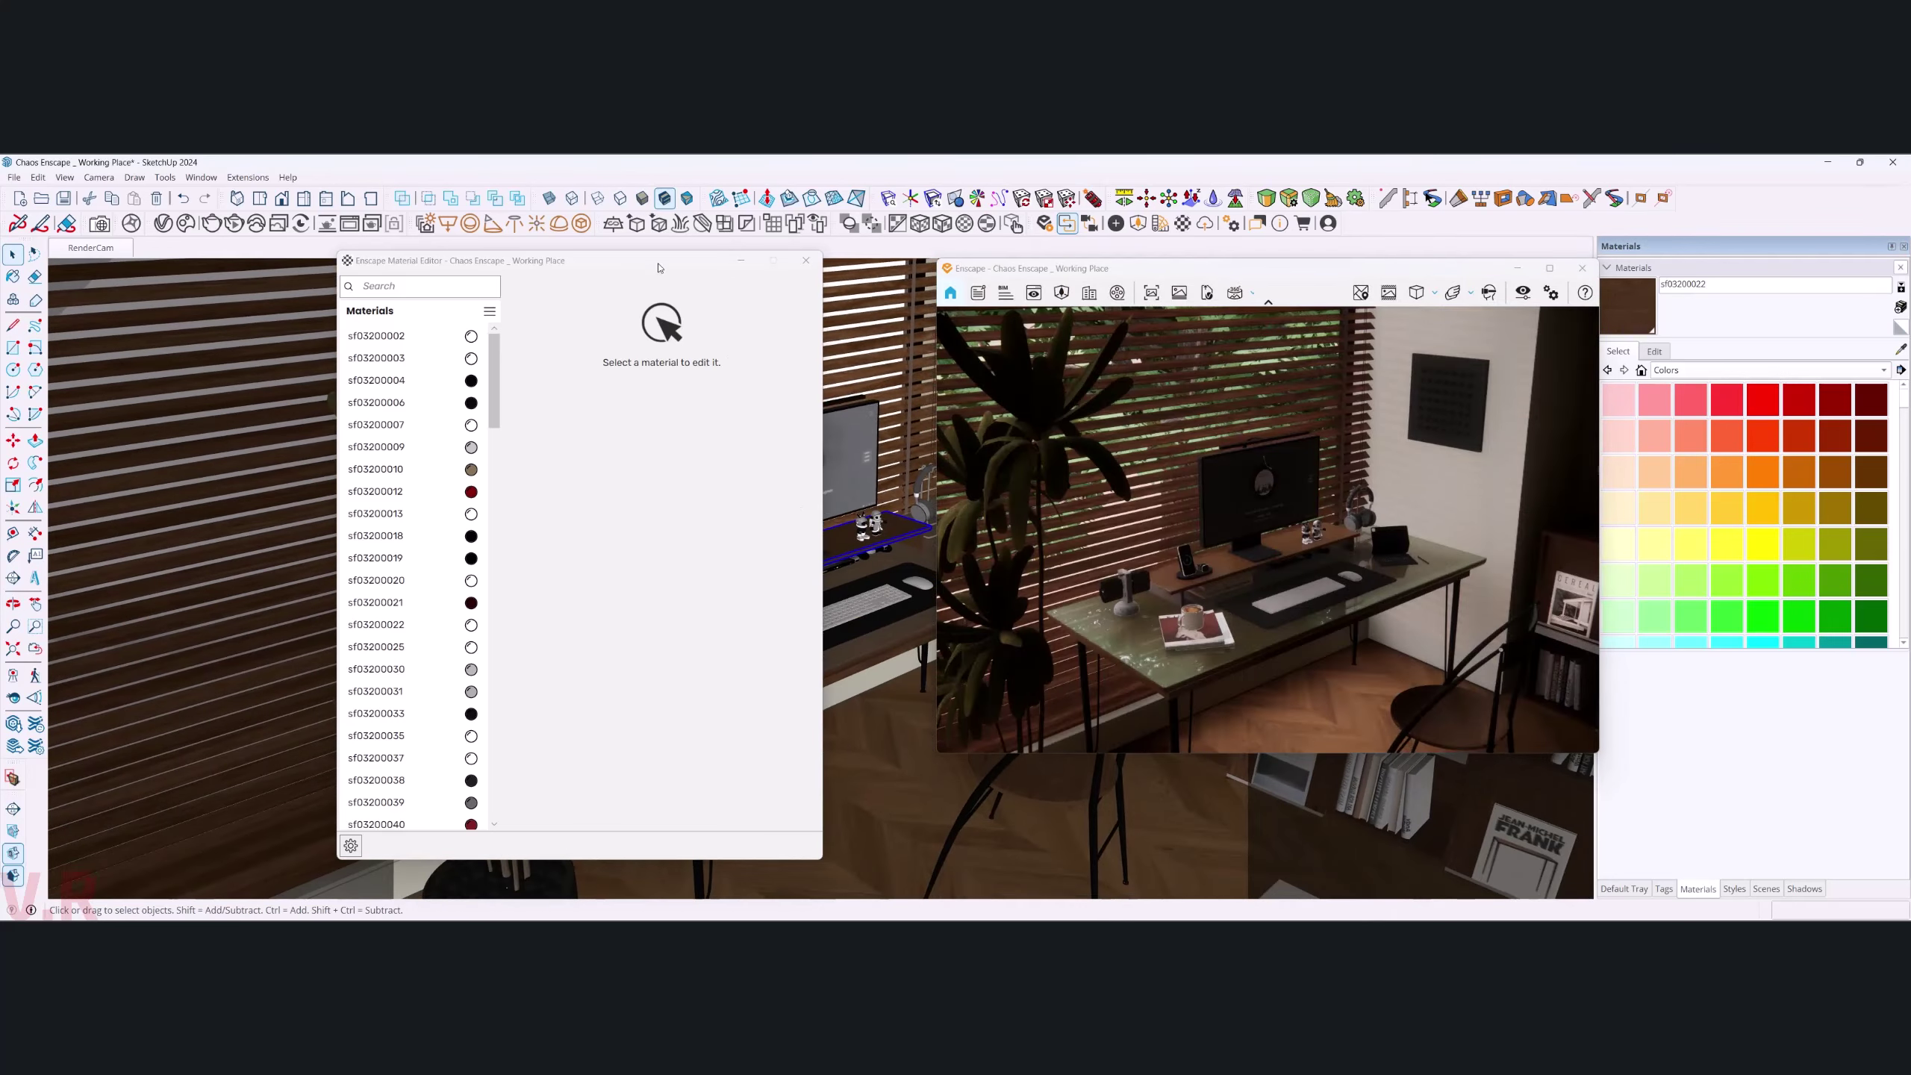
pyautogui.moveTo(660, 268); pyautogui.dragTo(386, 292)
pyautogui.press('b')
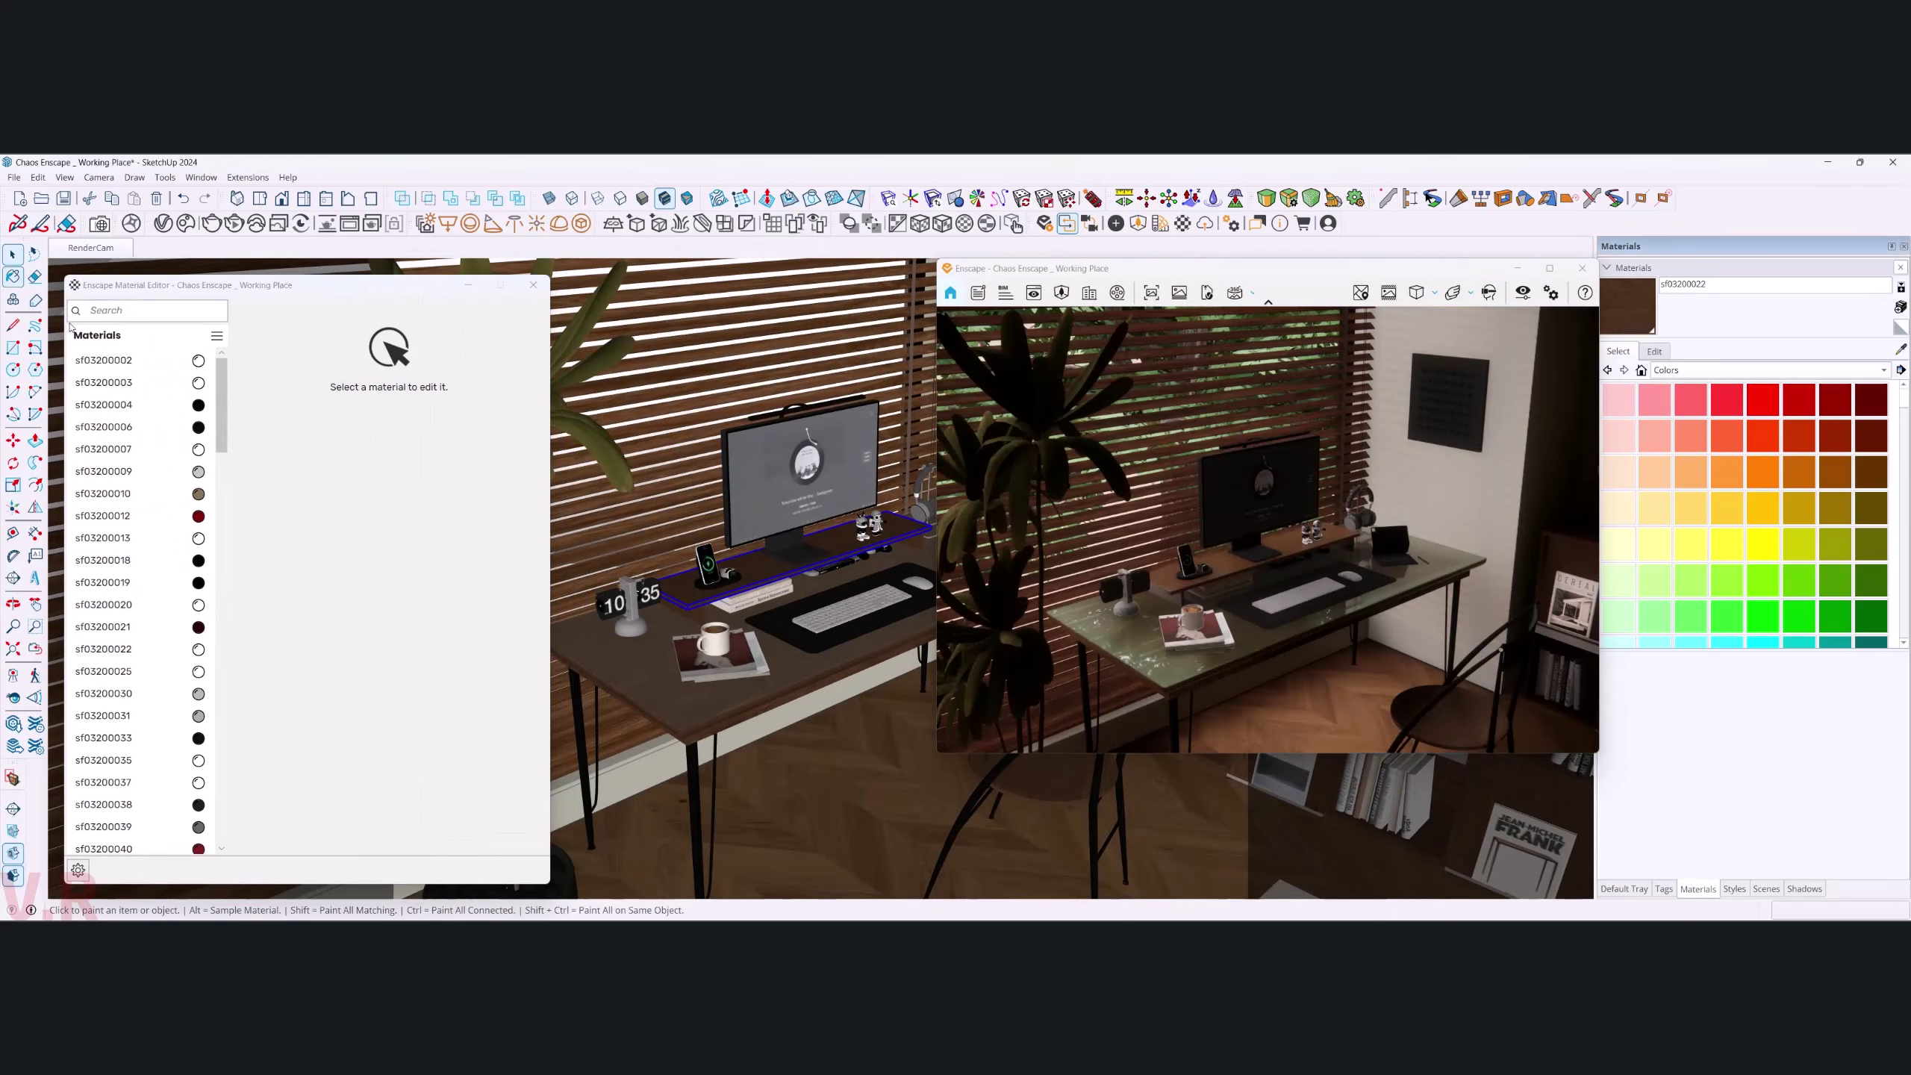
pyautogui.scroll(2, 674, 629)
pyautogui.scroll(2, 678, 648)
pyautogui.scroll(2, 692, 678)
pyautogui.scroll(2, 708, 717)
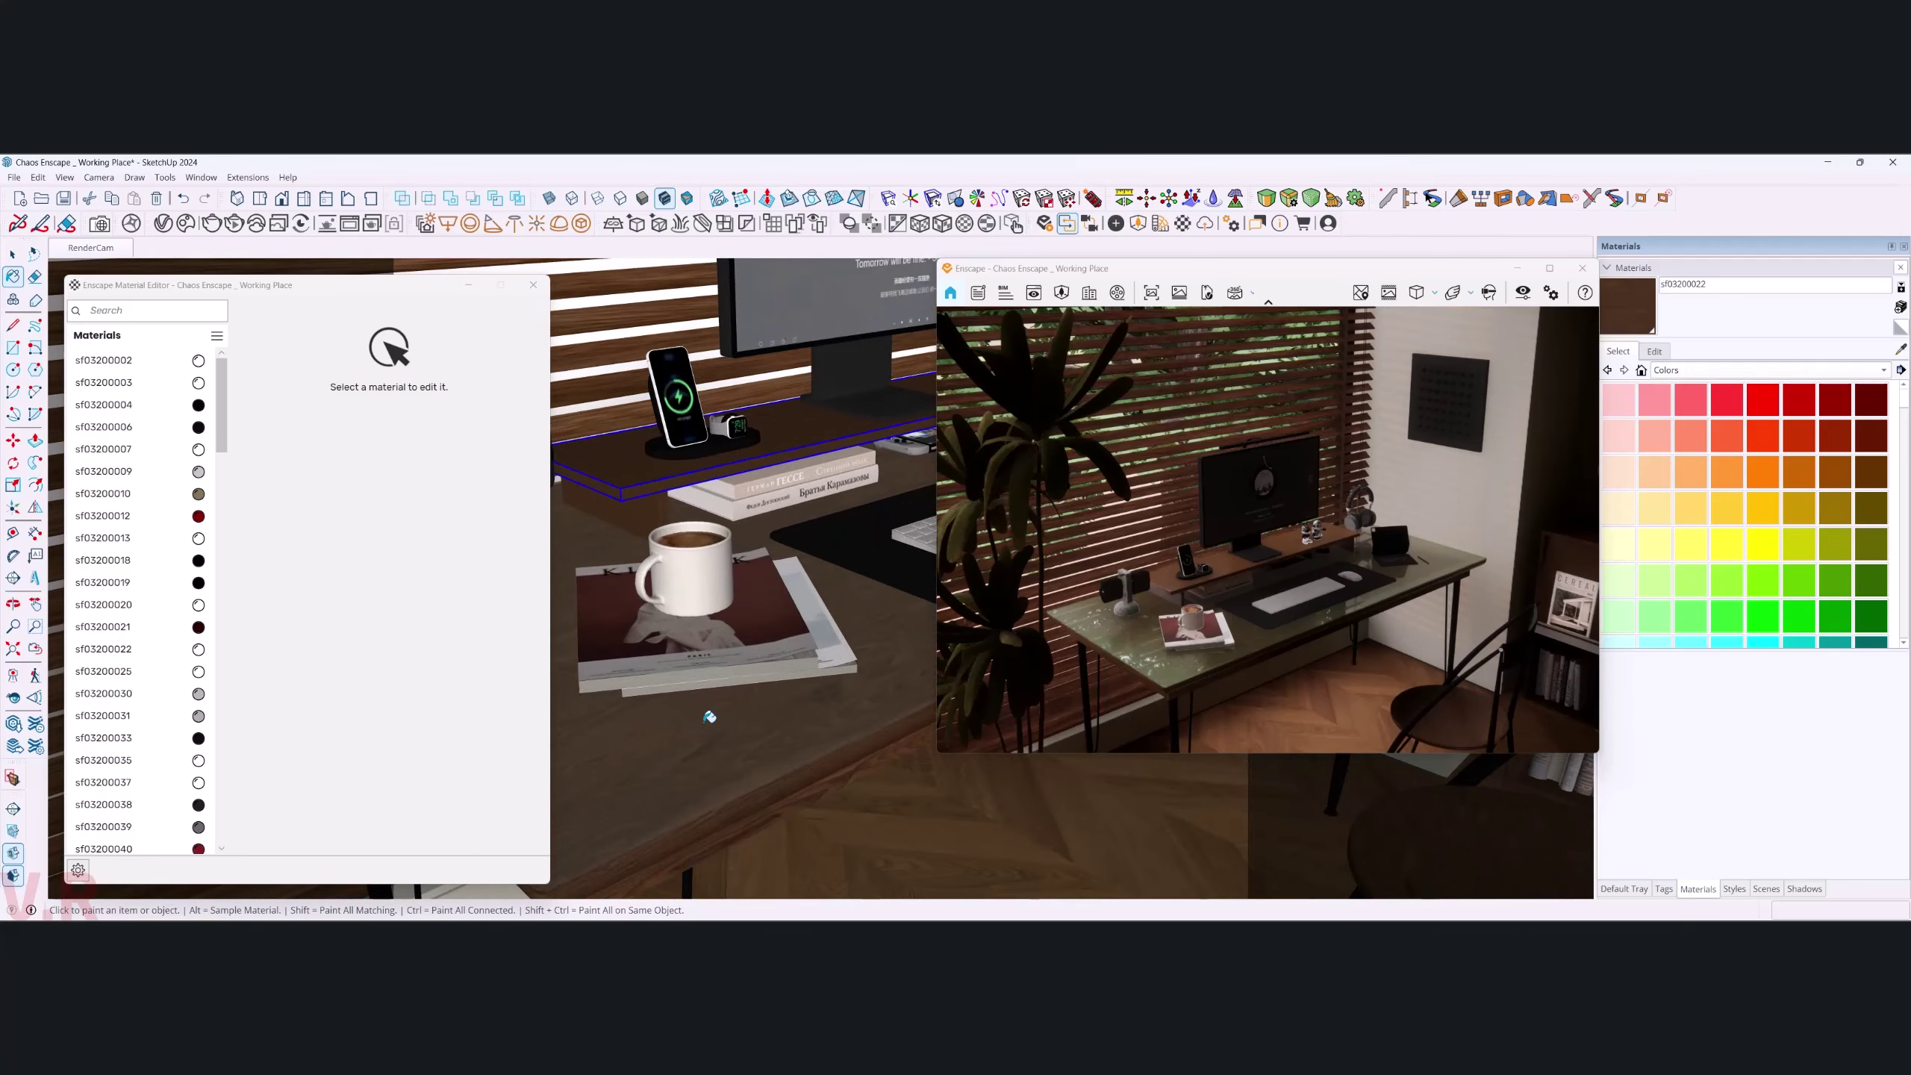
pyautogui.keyDown('alt'); pyautogui.click(713, 719); pyautogui.keyUp('alt')
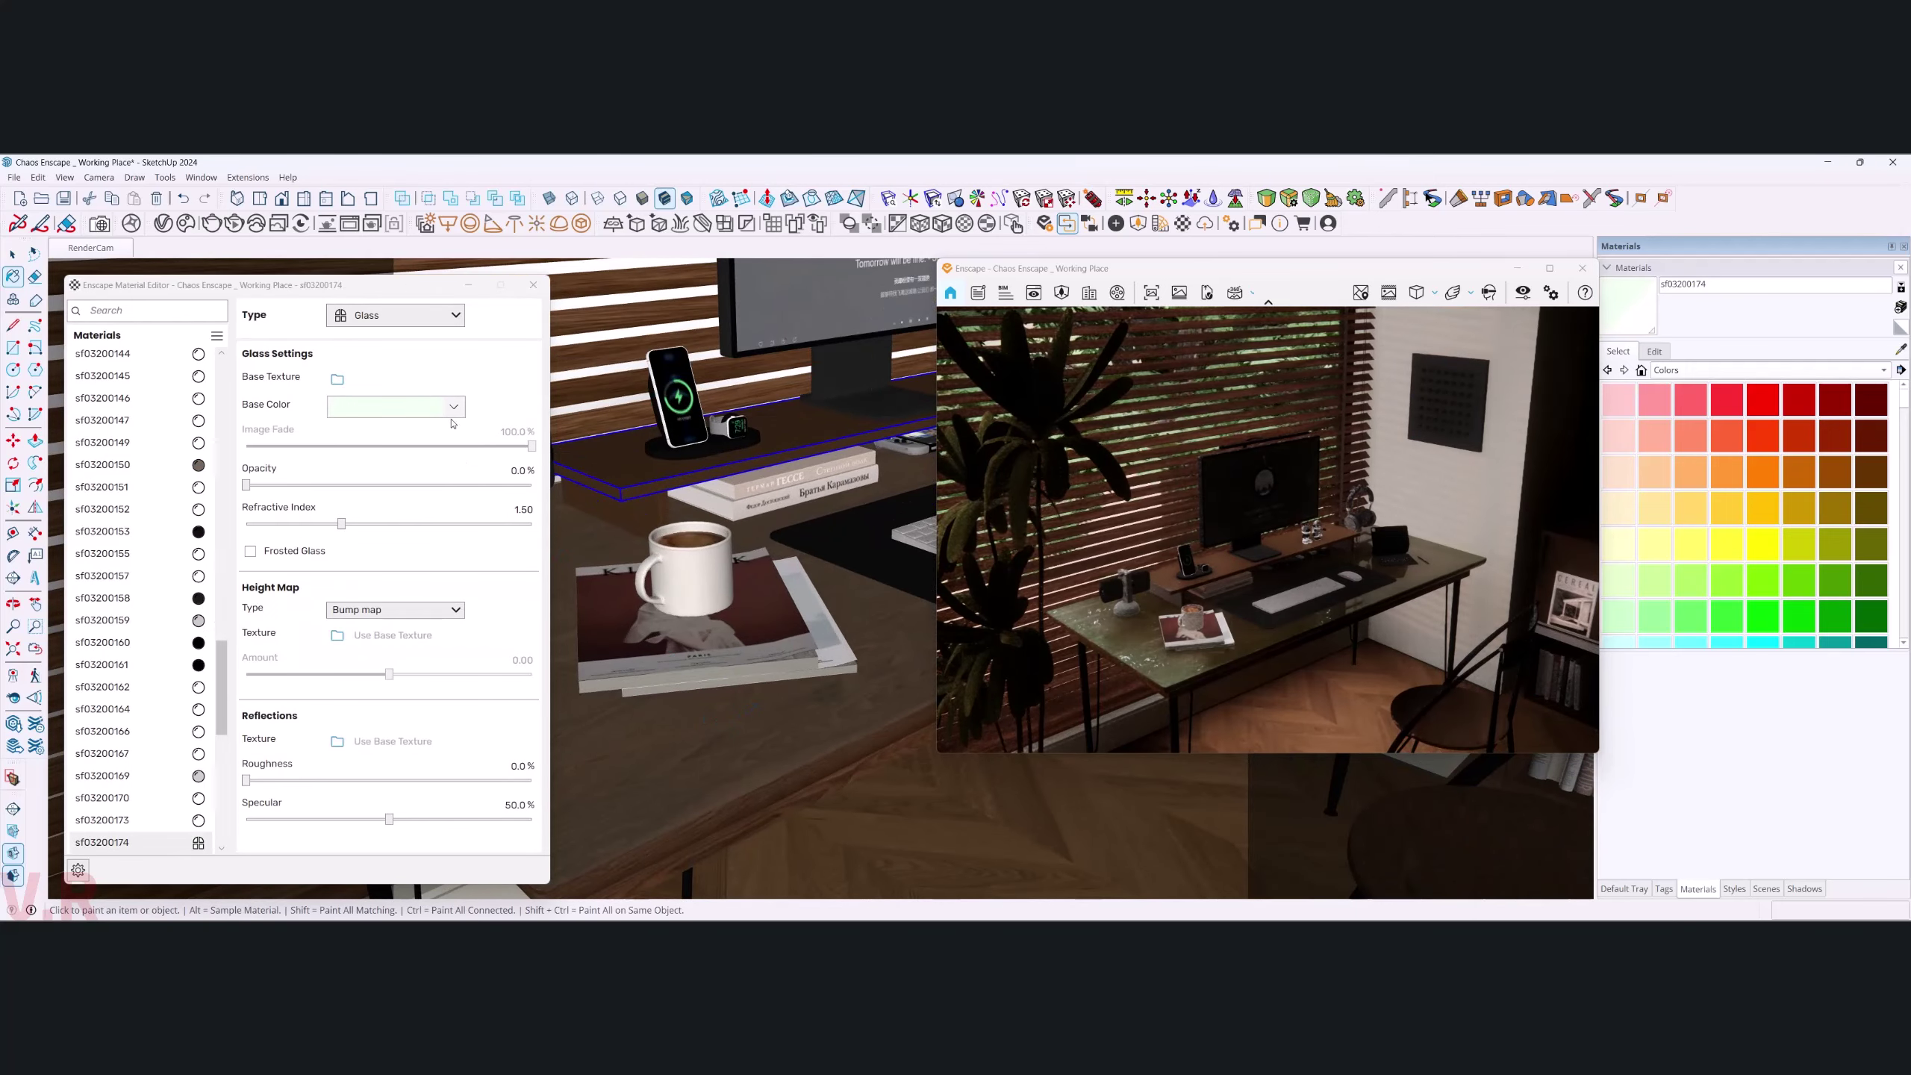
# - Change the glass base colour from pale mint to near-white
pyautogui.click(453, 411)
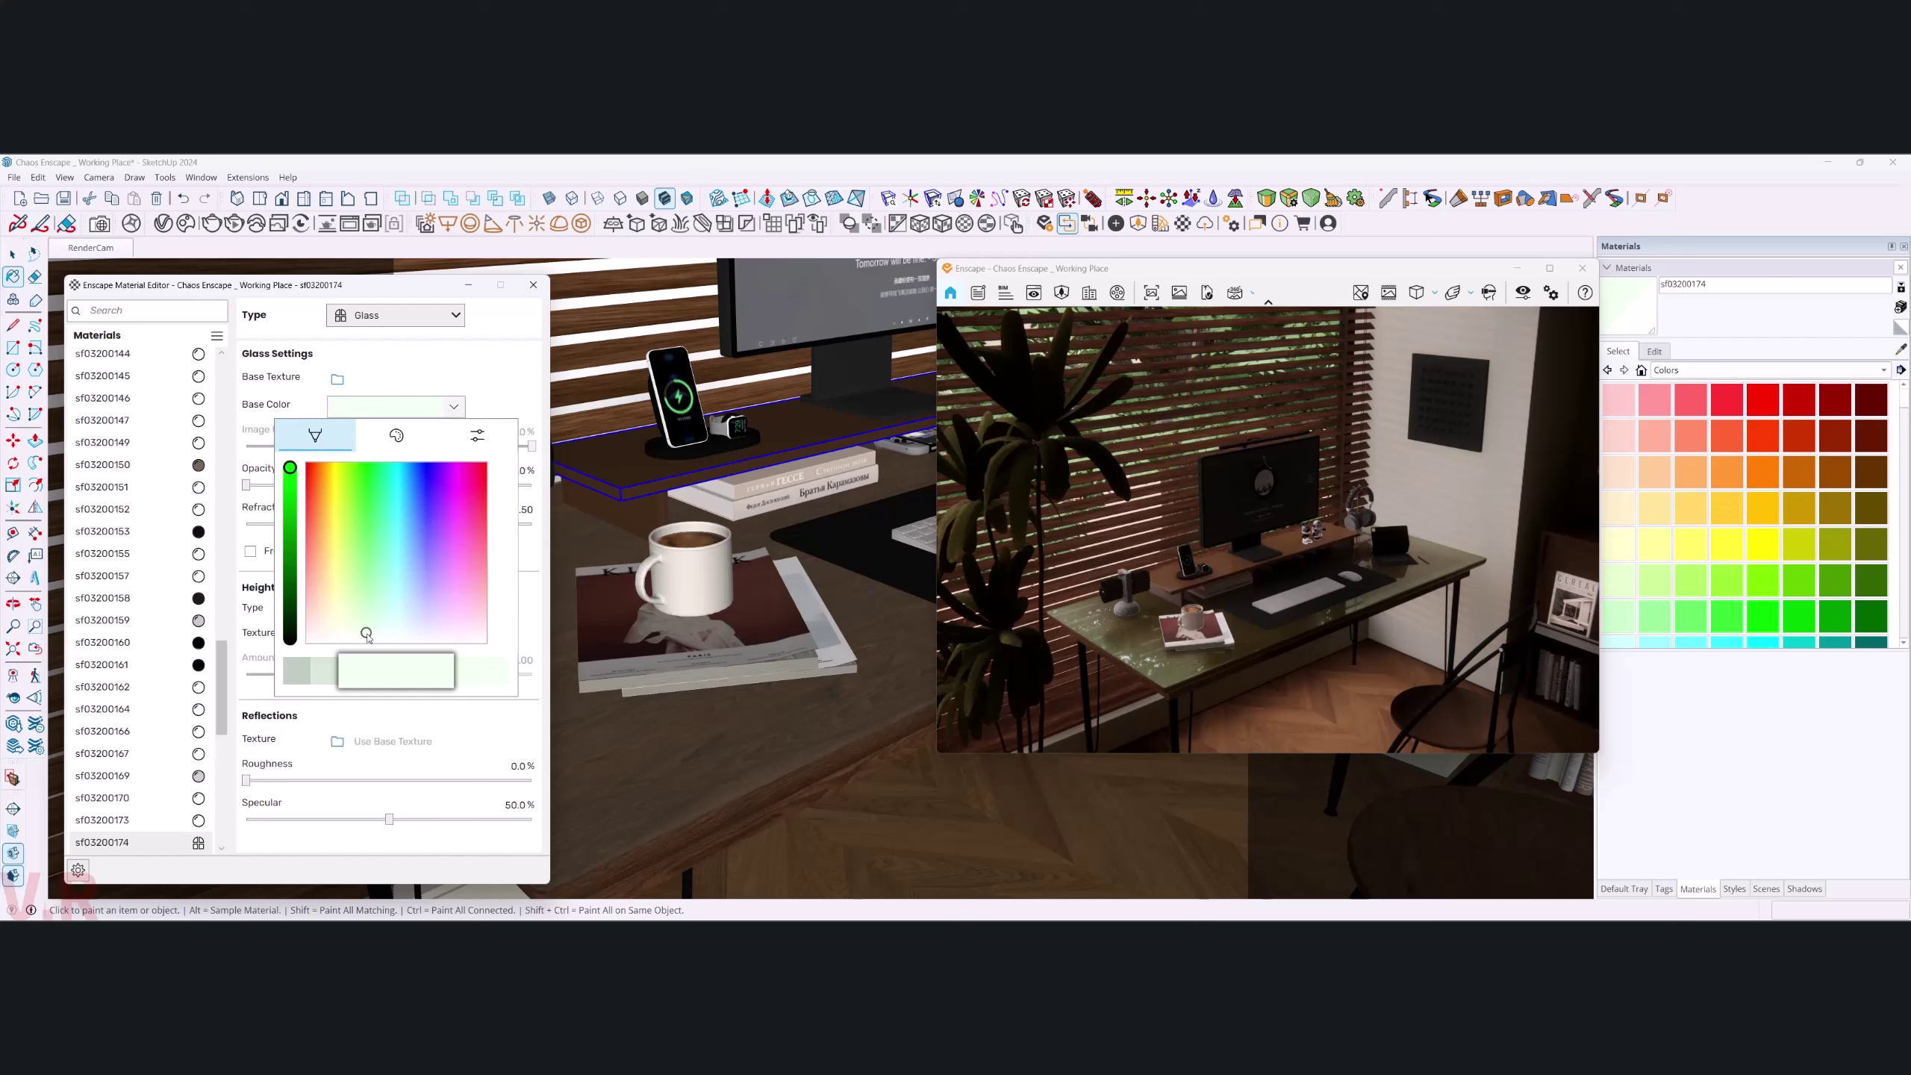
pyautogui.moveTo(380, 639); pyautogui.dragTo(377, 640)
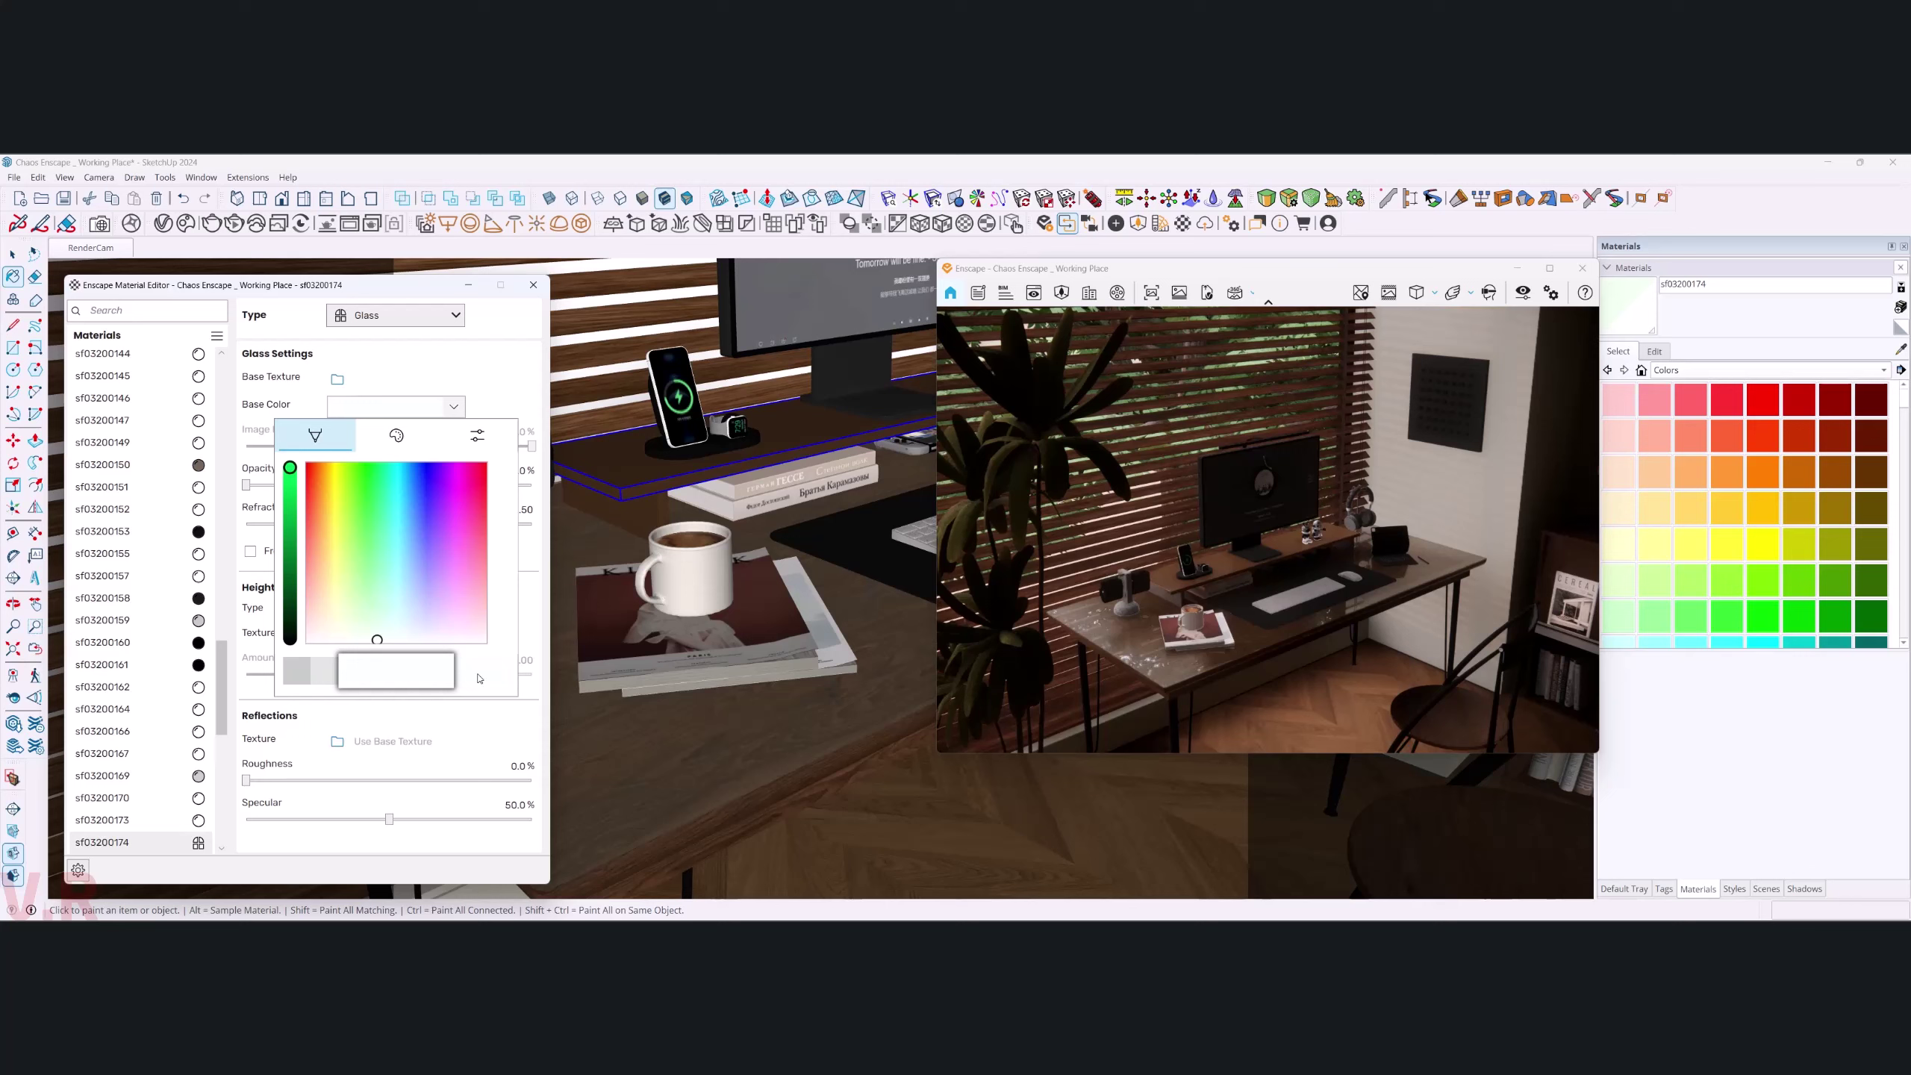
pyautogui.click(518, 400)
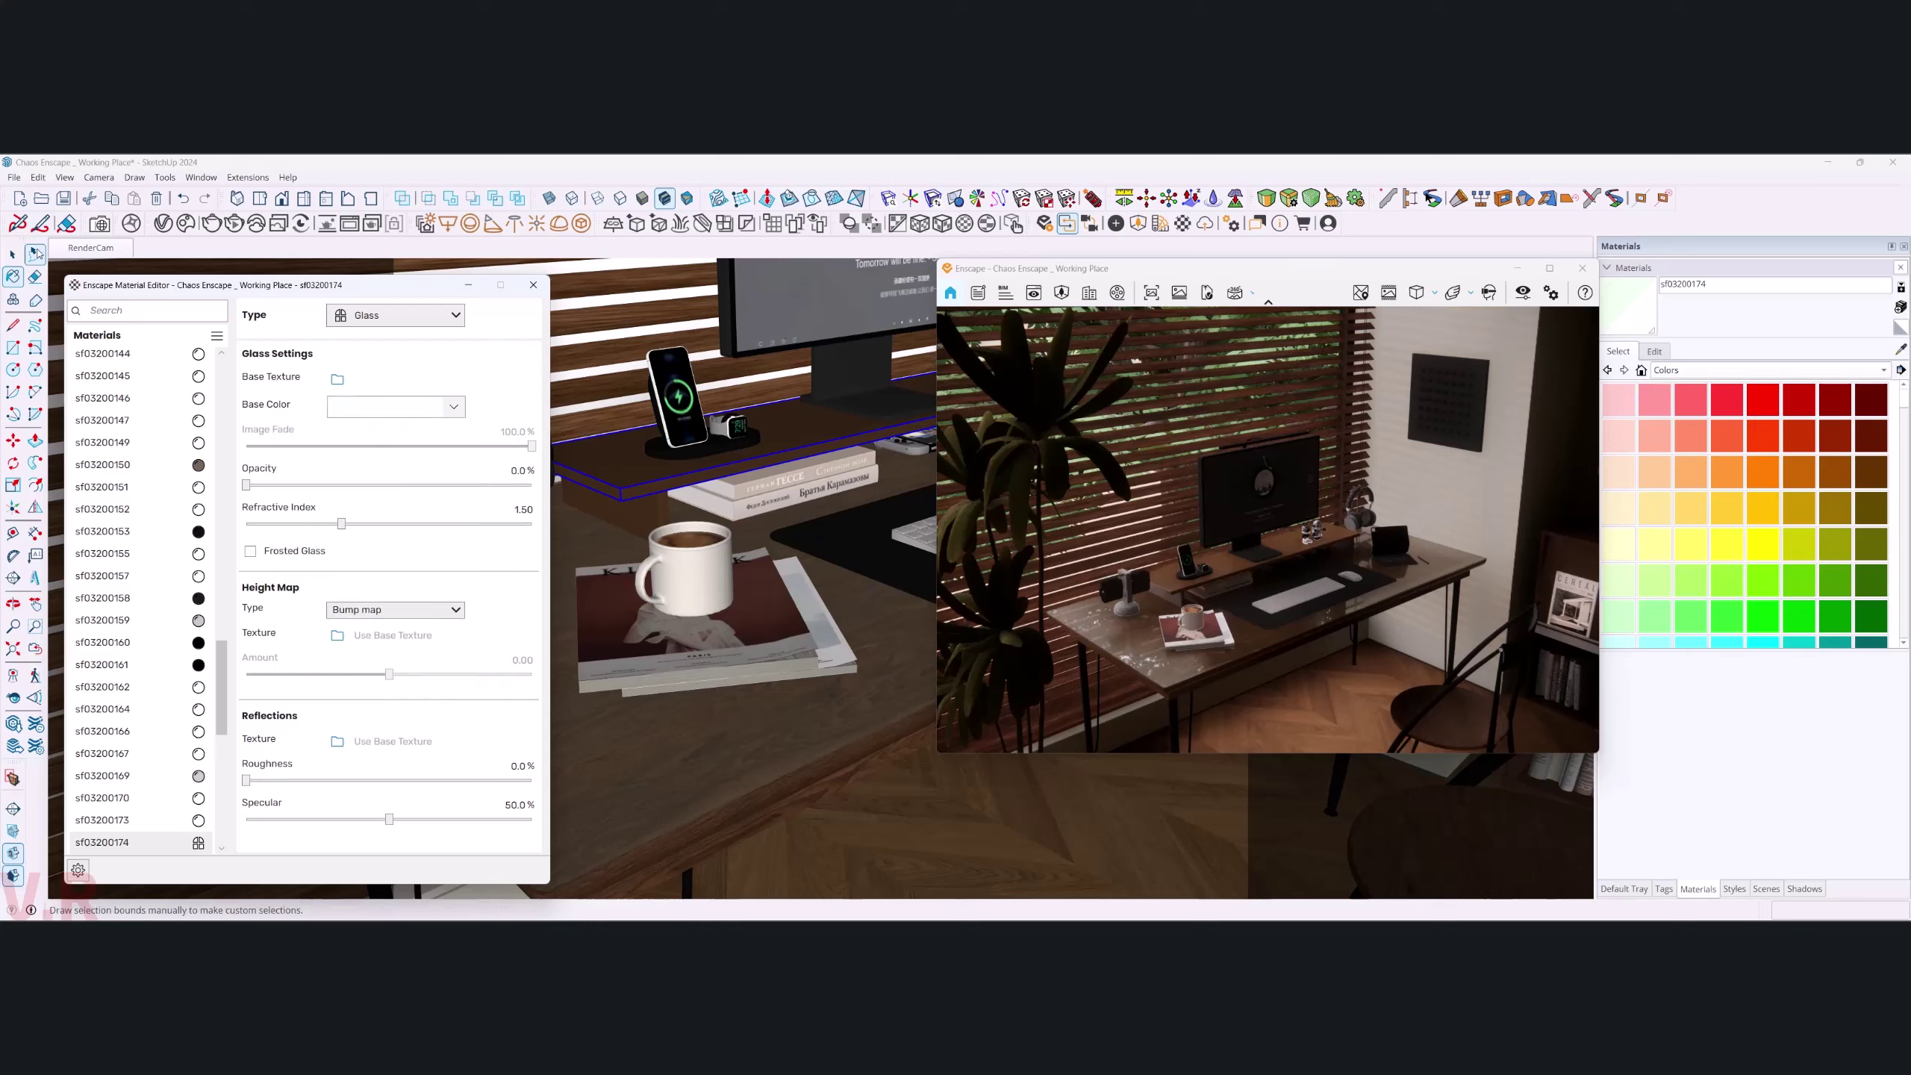
pyautogui.press('space')
# - Orbit and zoom up to the ceiling light strip above the monitor
pyautogui.scroll(-2, 857, 678)
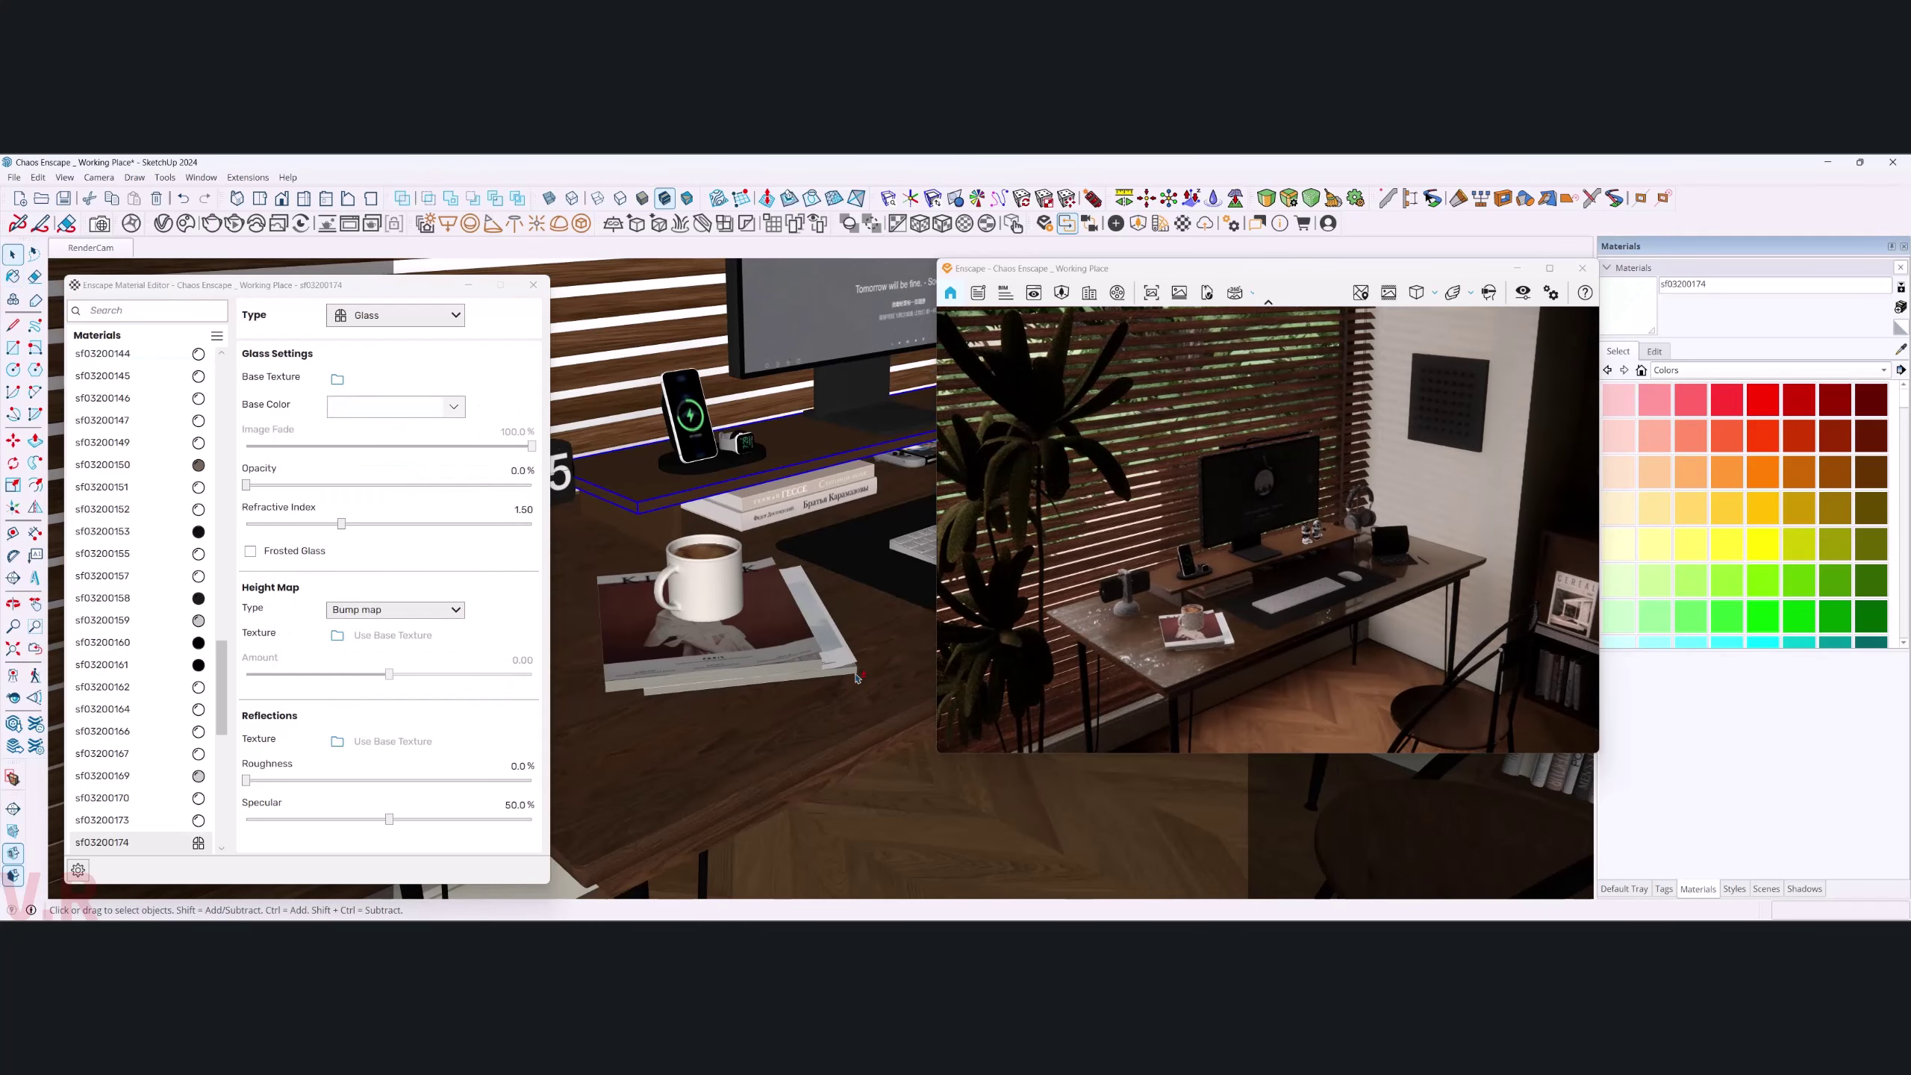
pyautogui.scroll(3, 843, 527)
pyautogui.scroll(3, 843, 527)
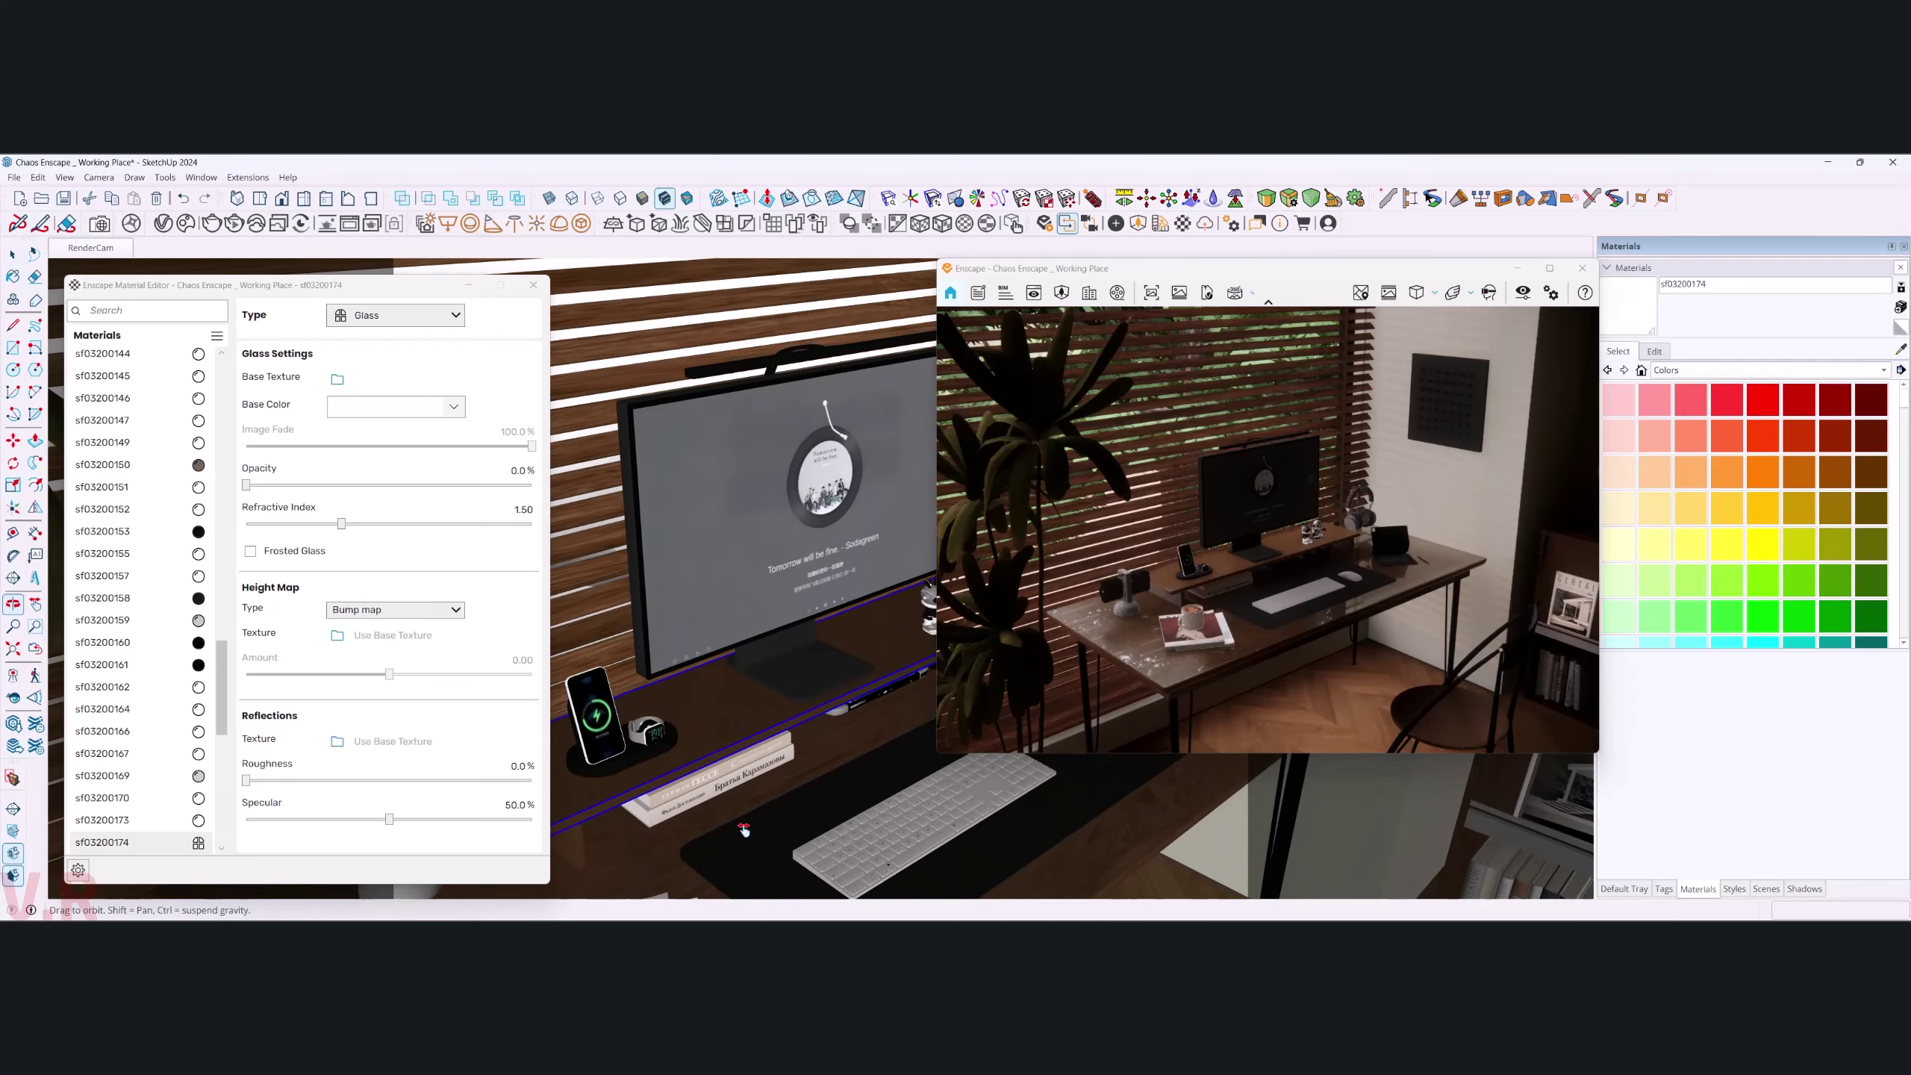
pyautogui.scroll(2, 843, 527)
pyautogui.moveTo(843, 527)
pyautogui.mouseDown(button='middle')
pyautogui.moveTo(816, 744)
pyautogui.moveTo(729, 576)
pyautogui.mouseUp(button='middle')
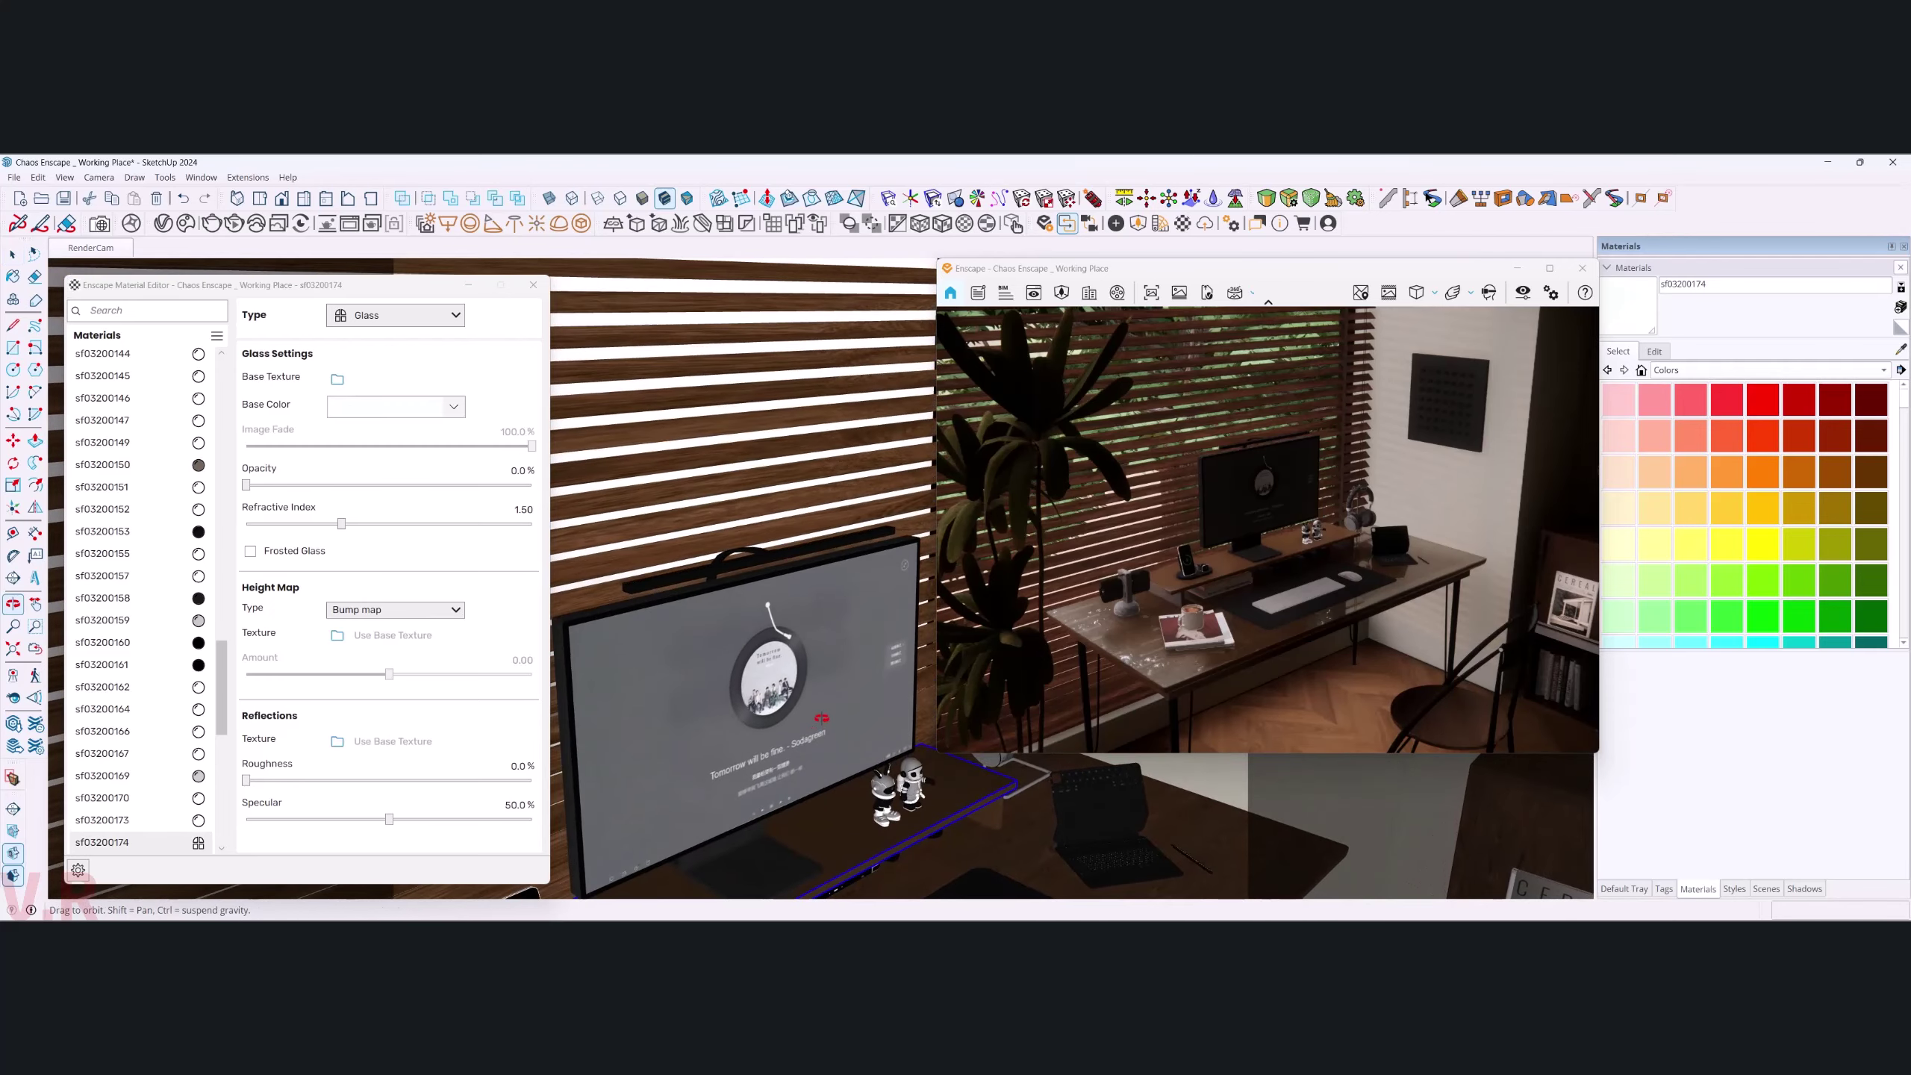
pyautogui.scroll(2, 729, 577)
pyautogui.scroll(2, 728, 576)
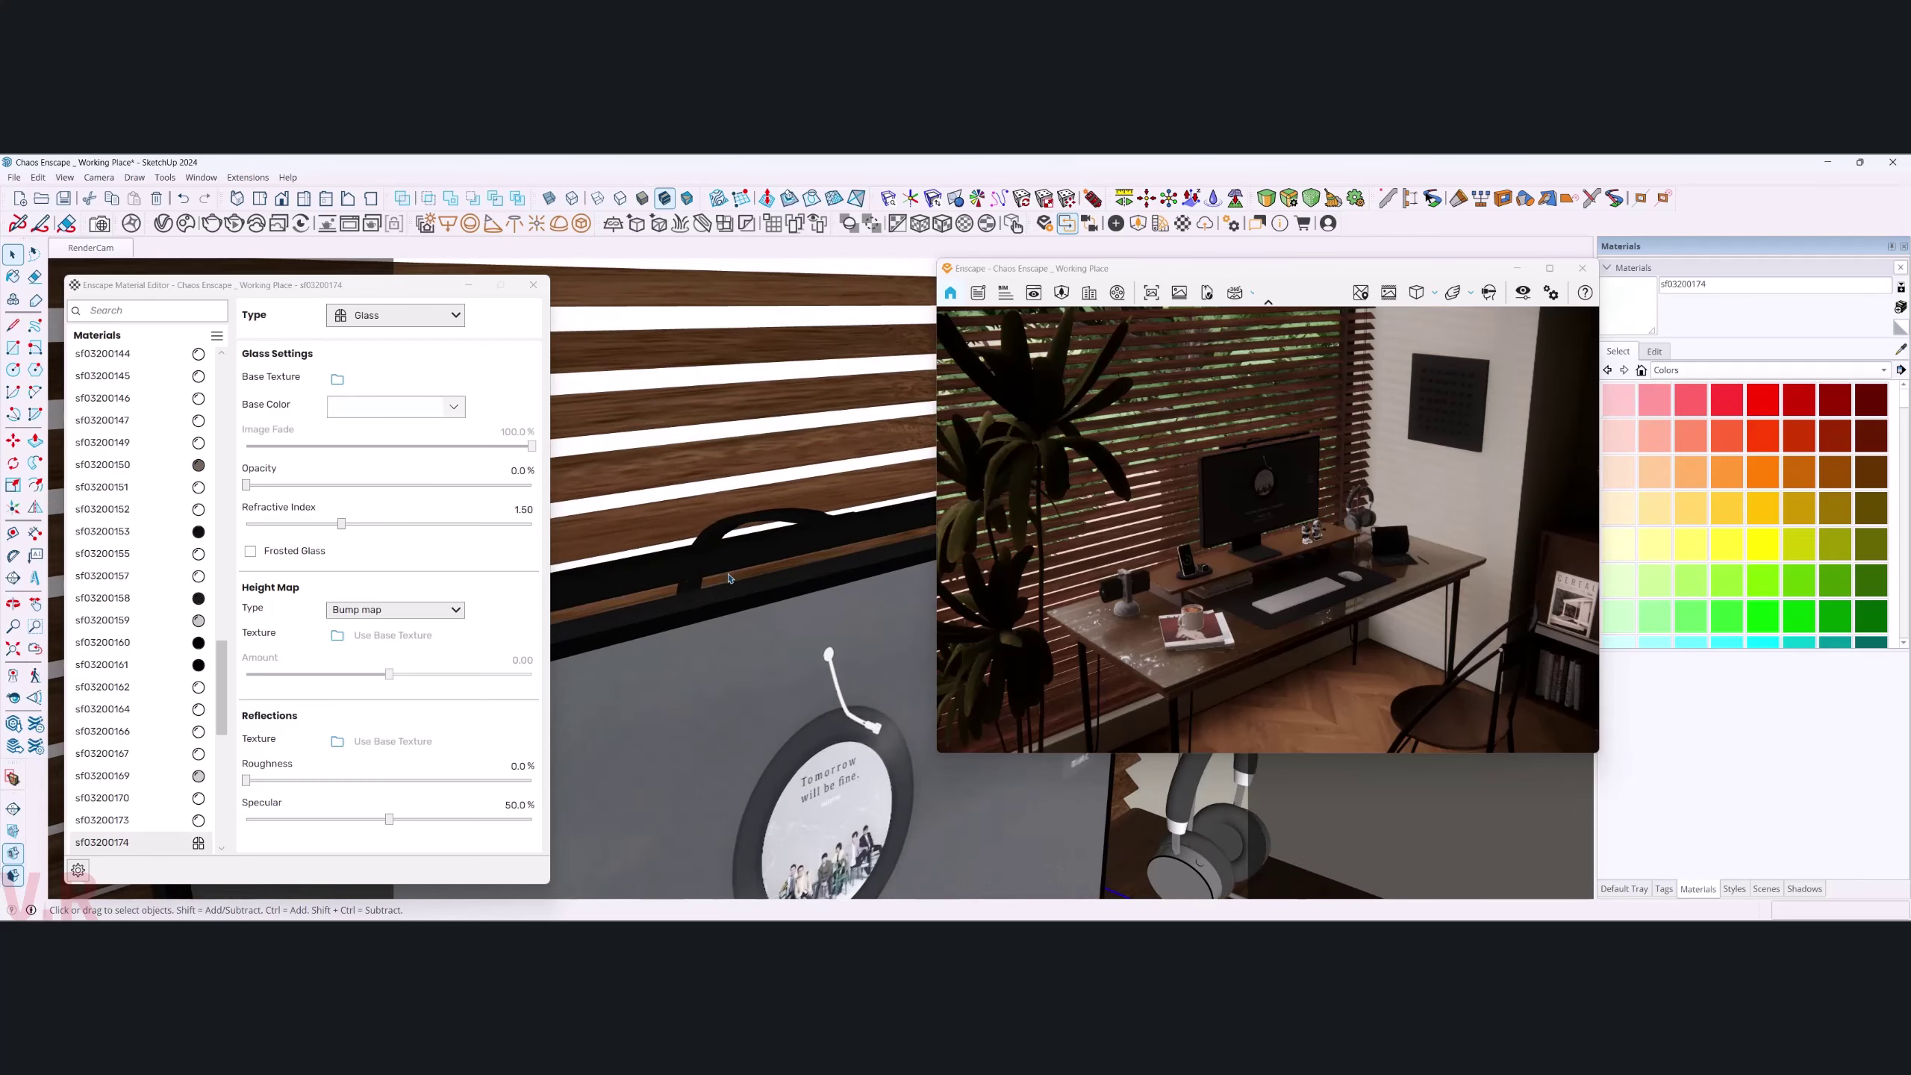
pyautogui.moveTo(758, 681); pyautogui.dragTo(740, 447, button='middle')
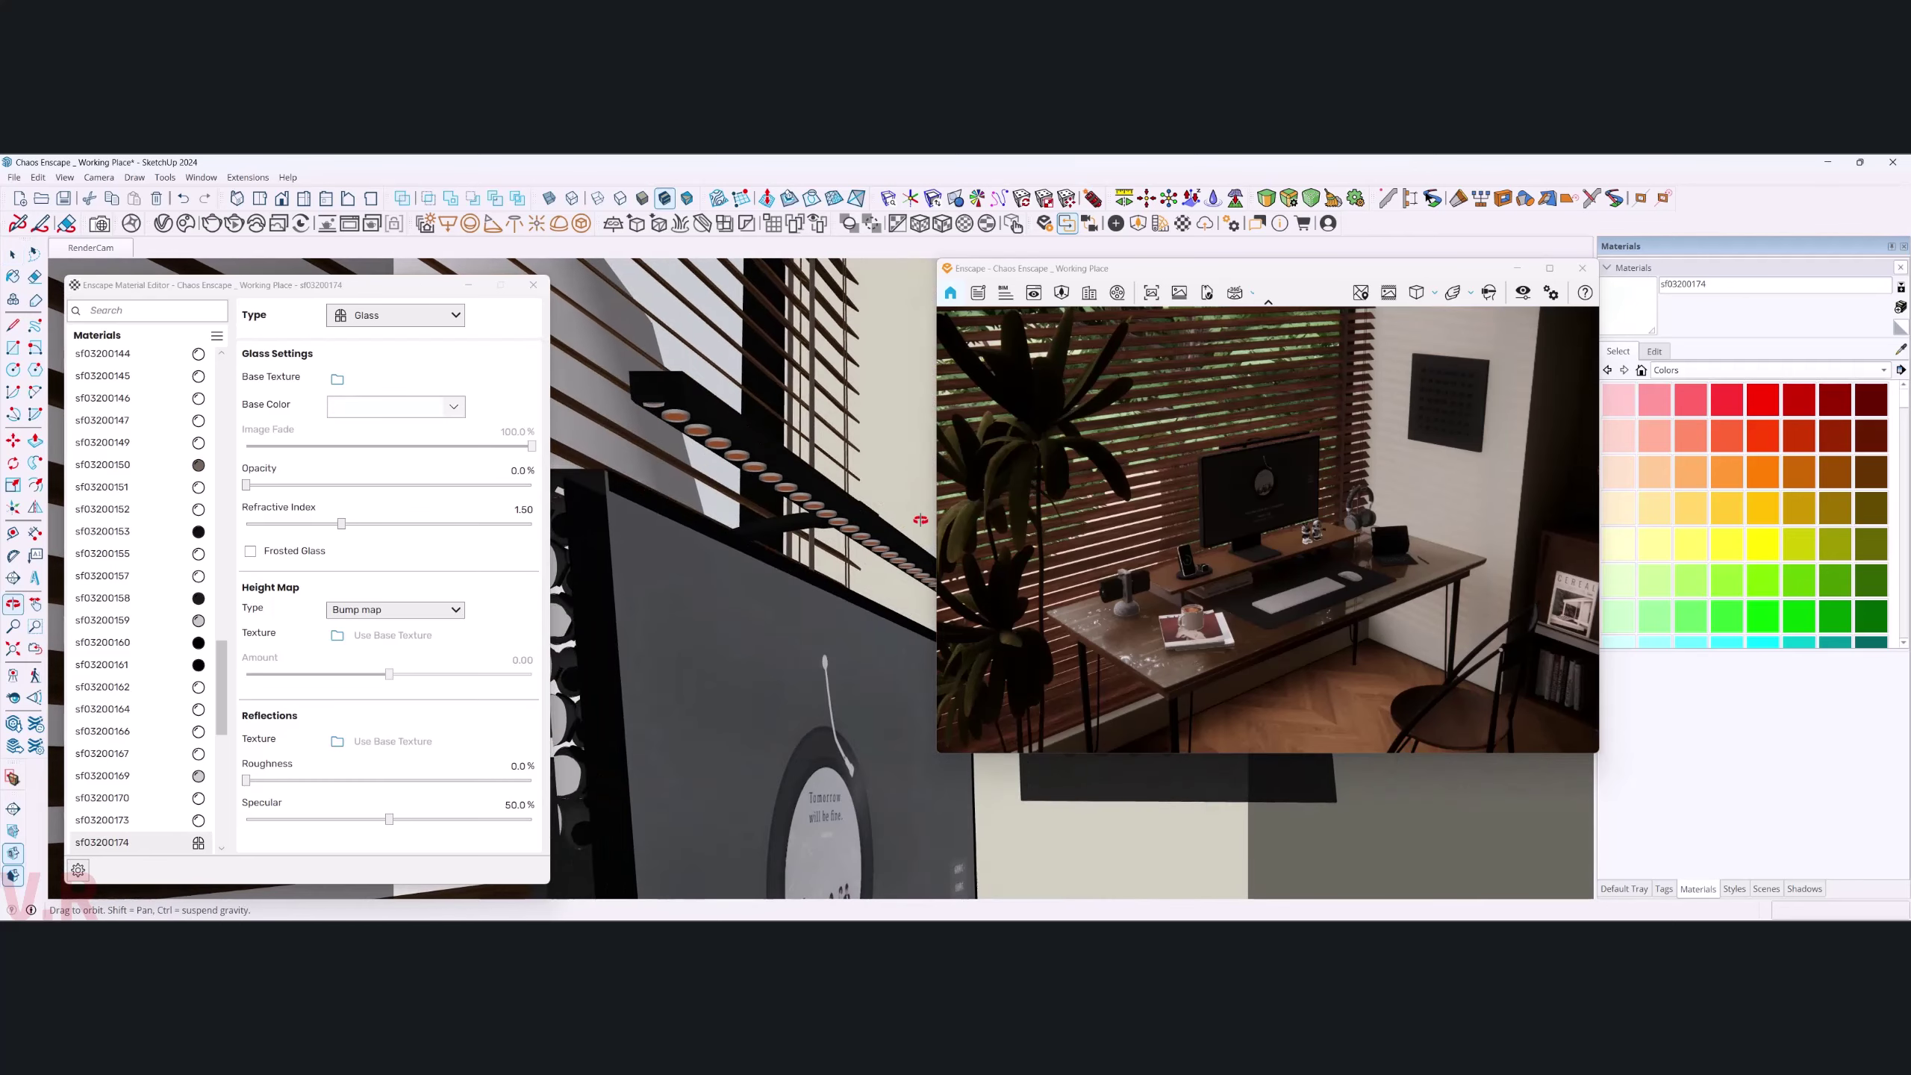
pyautogui.moveTo(740, 447)
pyautogui.mouseDown(button='middle')
pyautogui.moveTo(673, 438)
pyautogui.moveTo(743, 470)
pyautogui.mouseUp(button='middle')
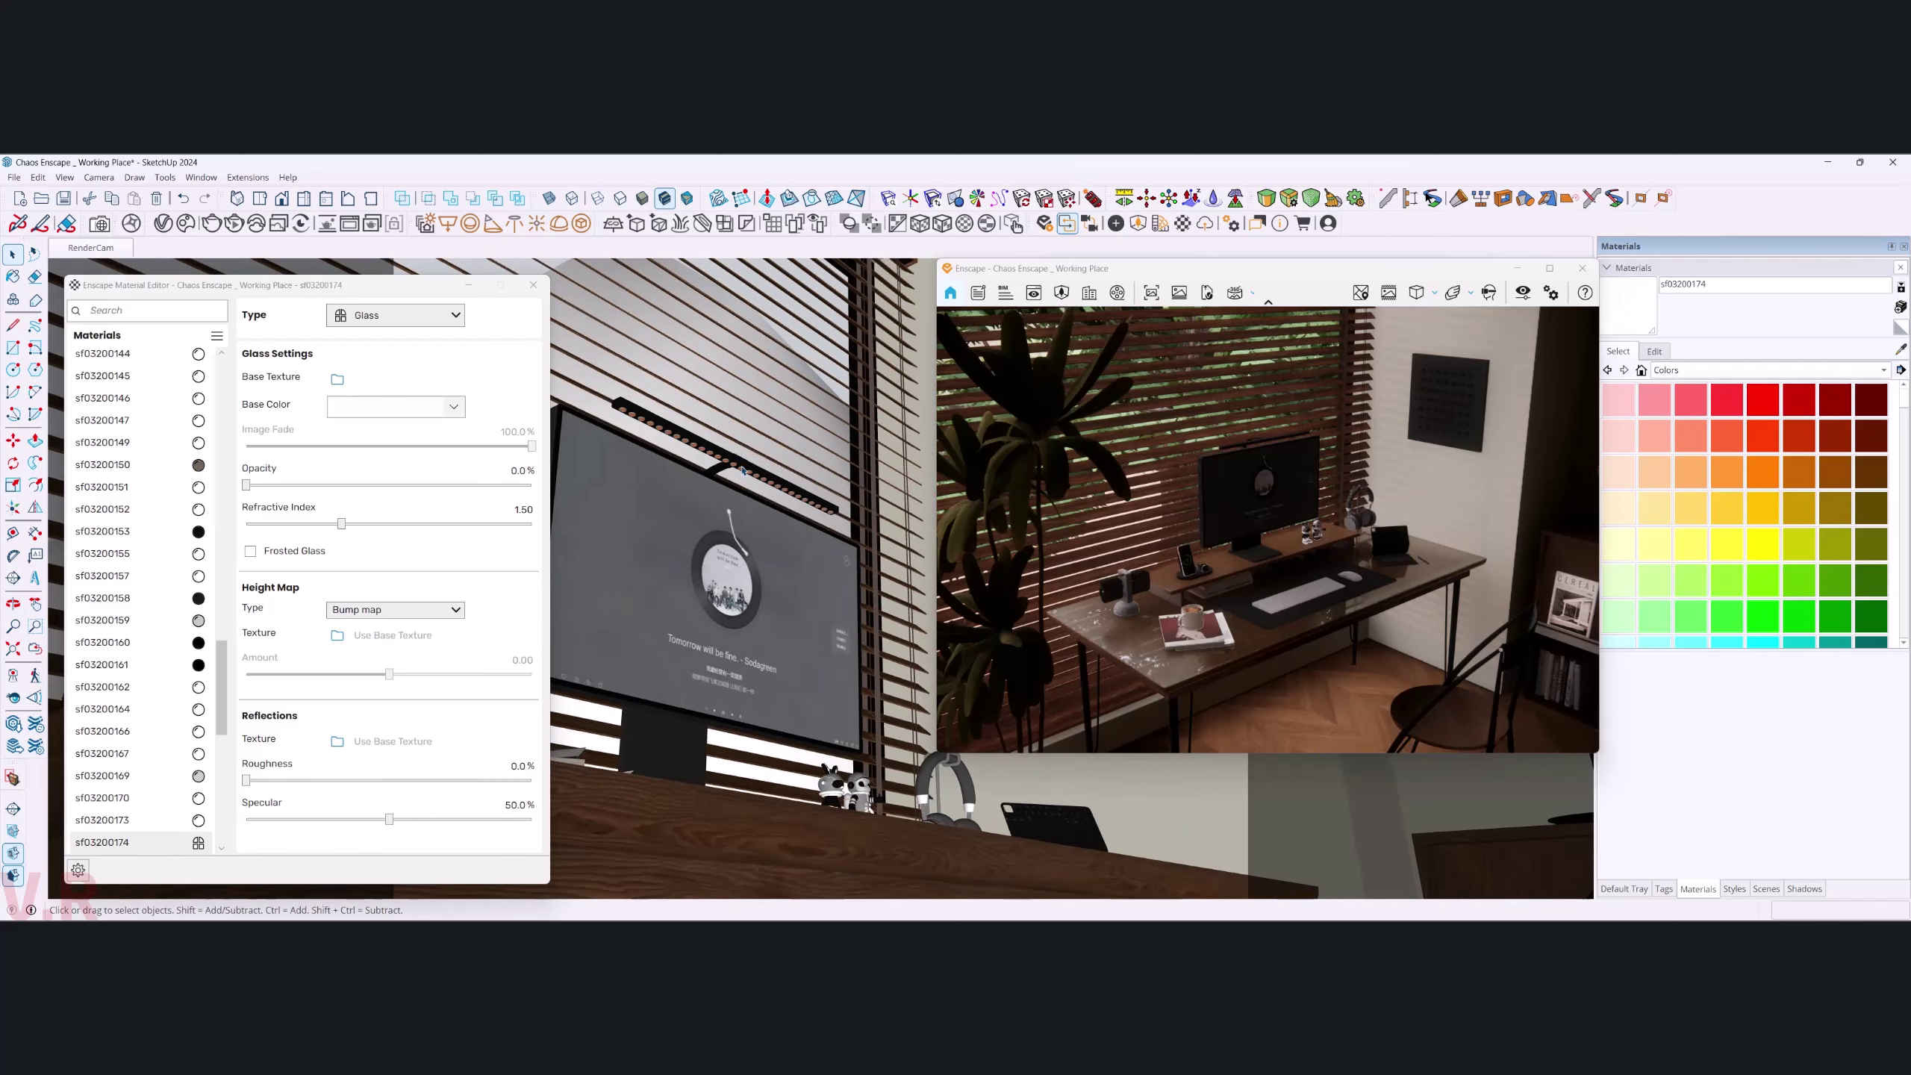
pyautogui.scroll(2, 740, 468)
pyautogui.scroll(2, 740, 468)
pyautogui.scroll(2, 739, 469)
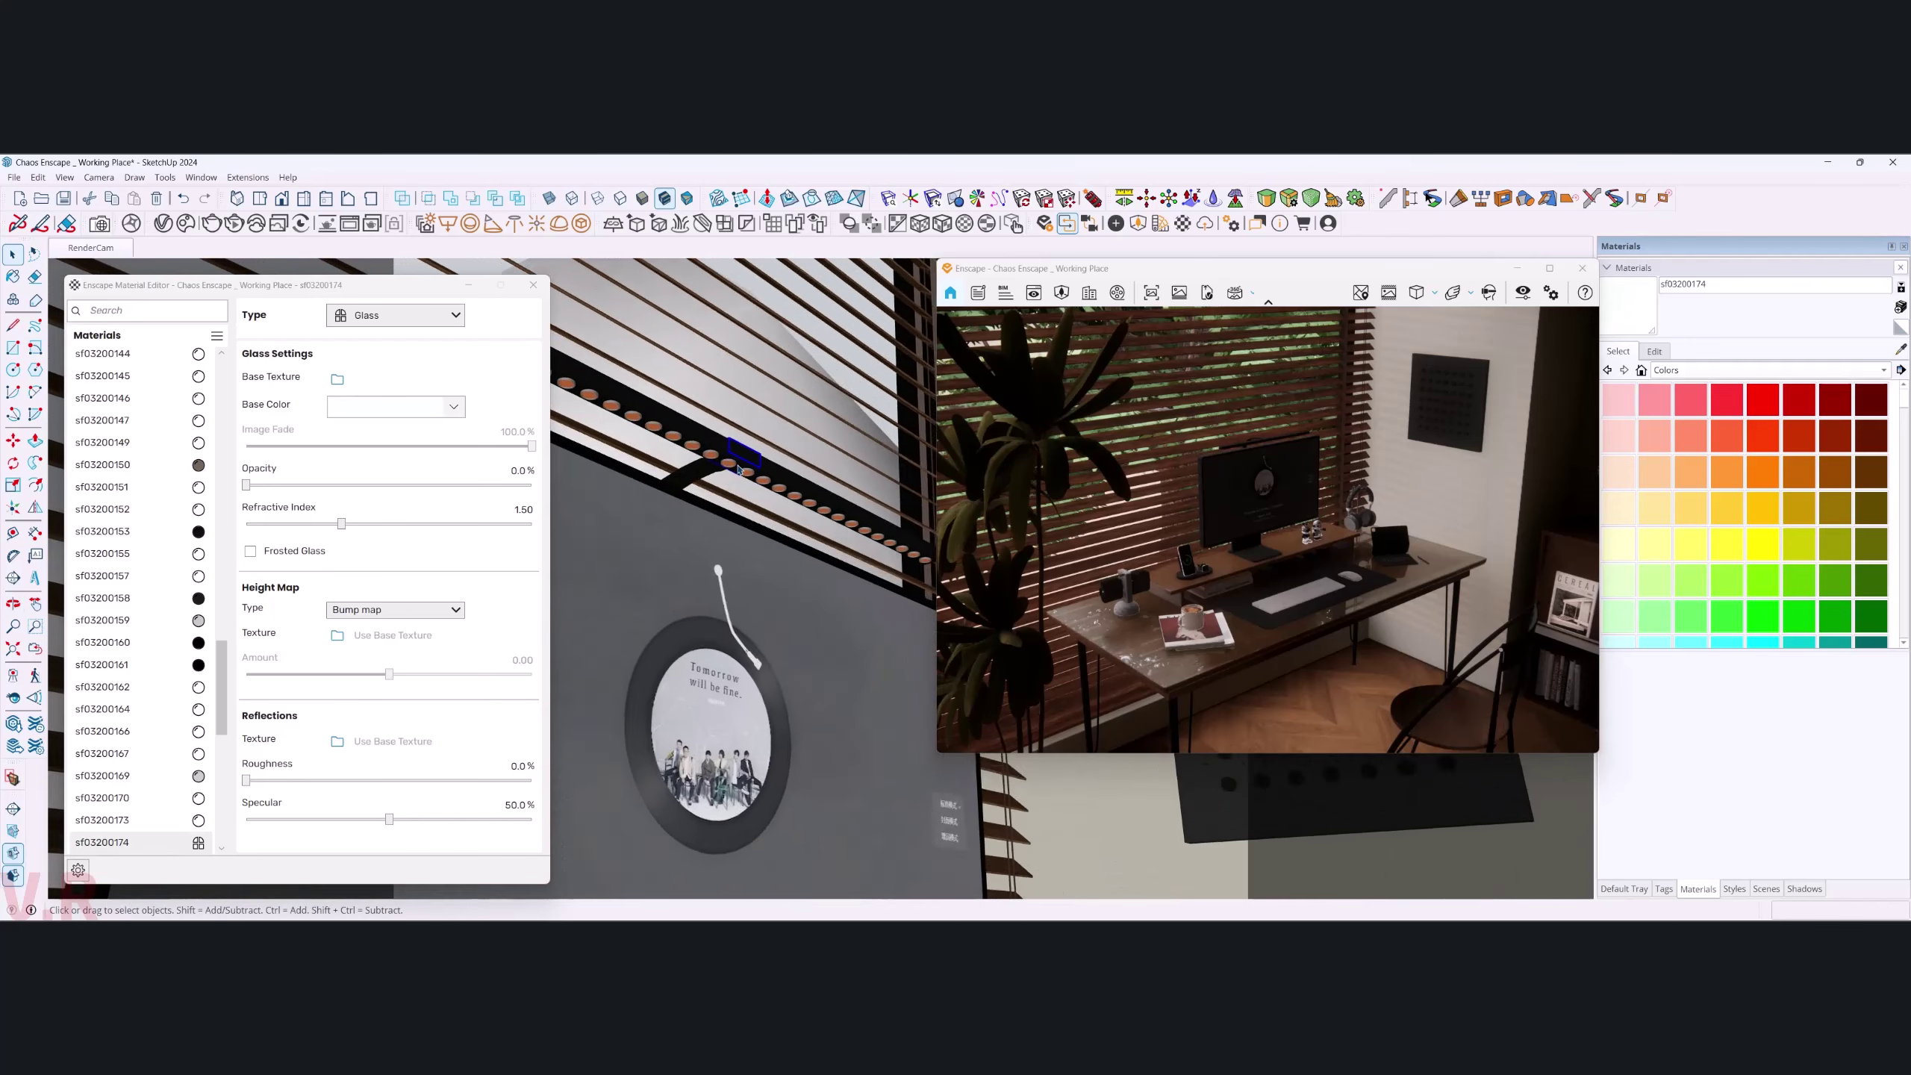
pyautogui.scroll(2, 739, 470)
pyautogui.scroll(2, 738, 469)
# - Make the orange light bar material Self-illuminated with a light peach colour at 100,000 cd/m²
pyautogui.press('b')
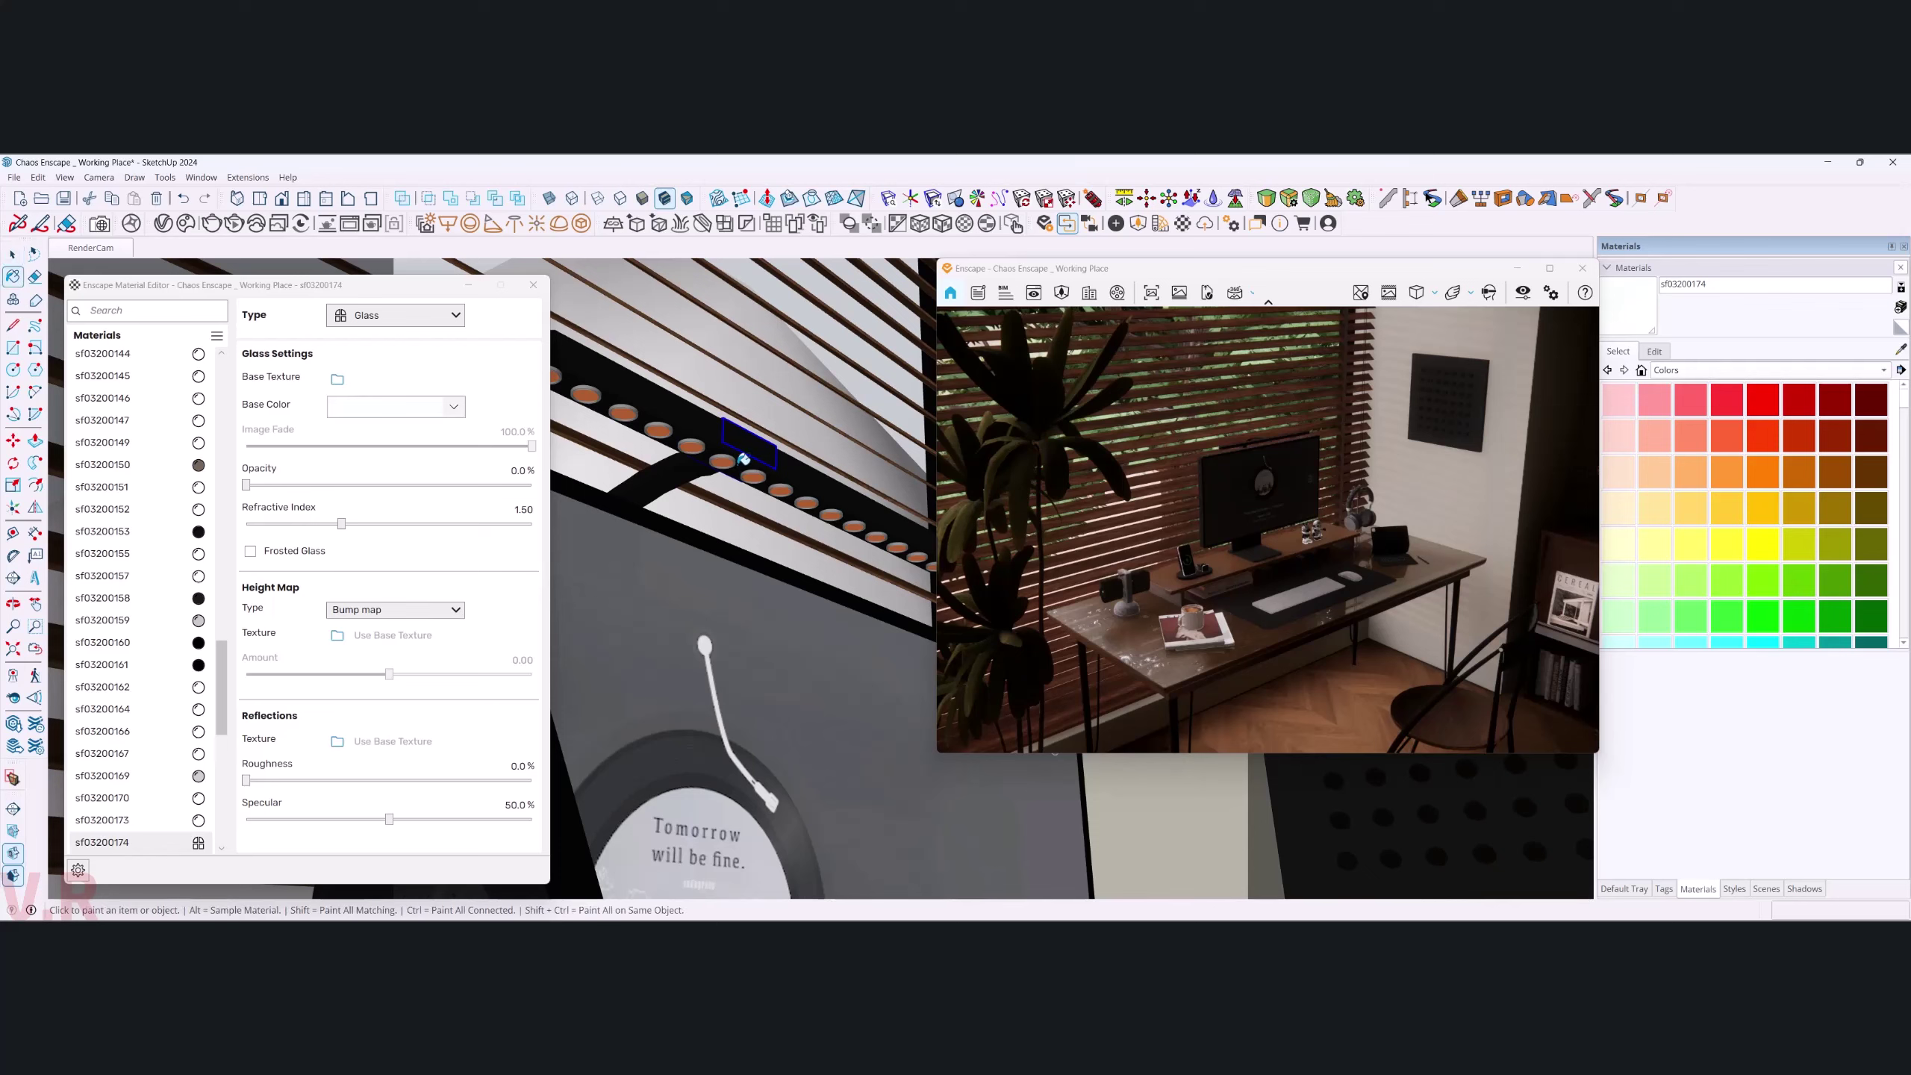
pyautogui.keyDown('alt'); pyautogui.click(729, 459); pyautogui.keyUp('alt')
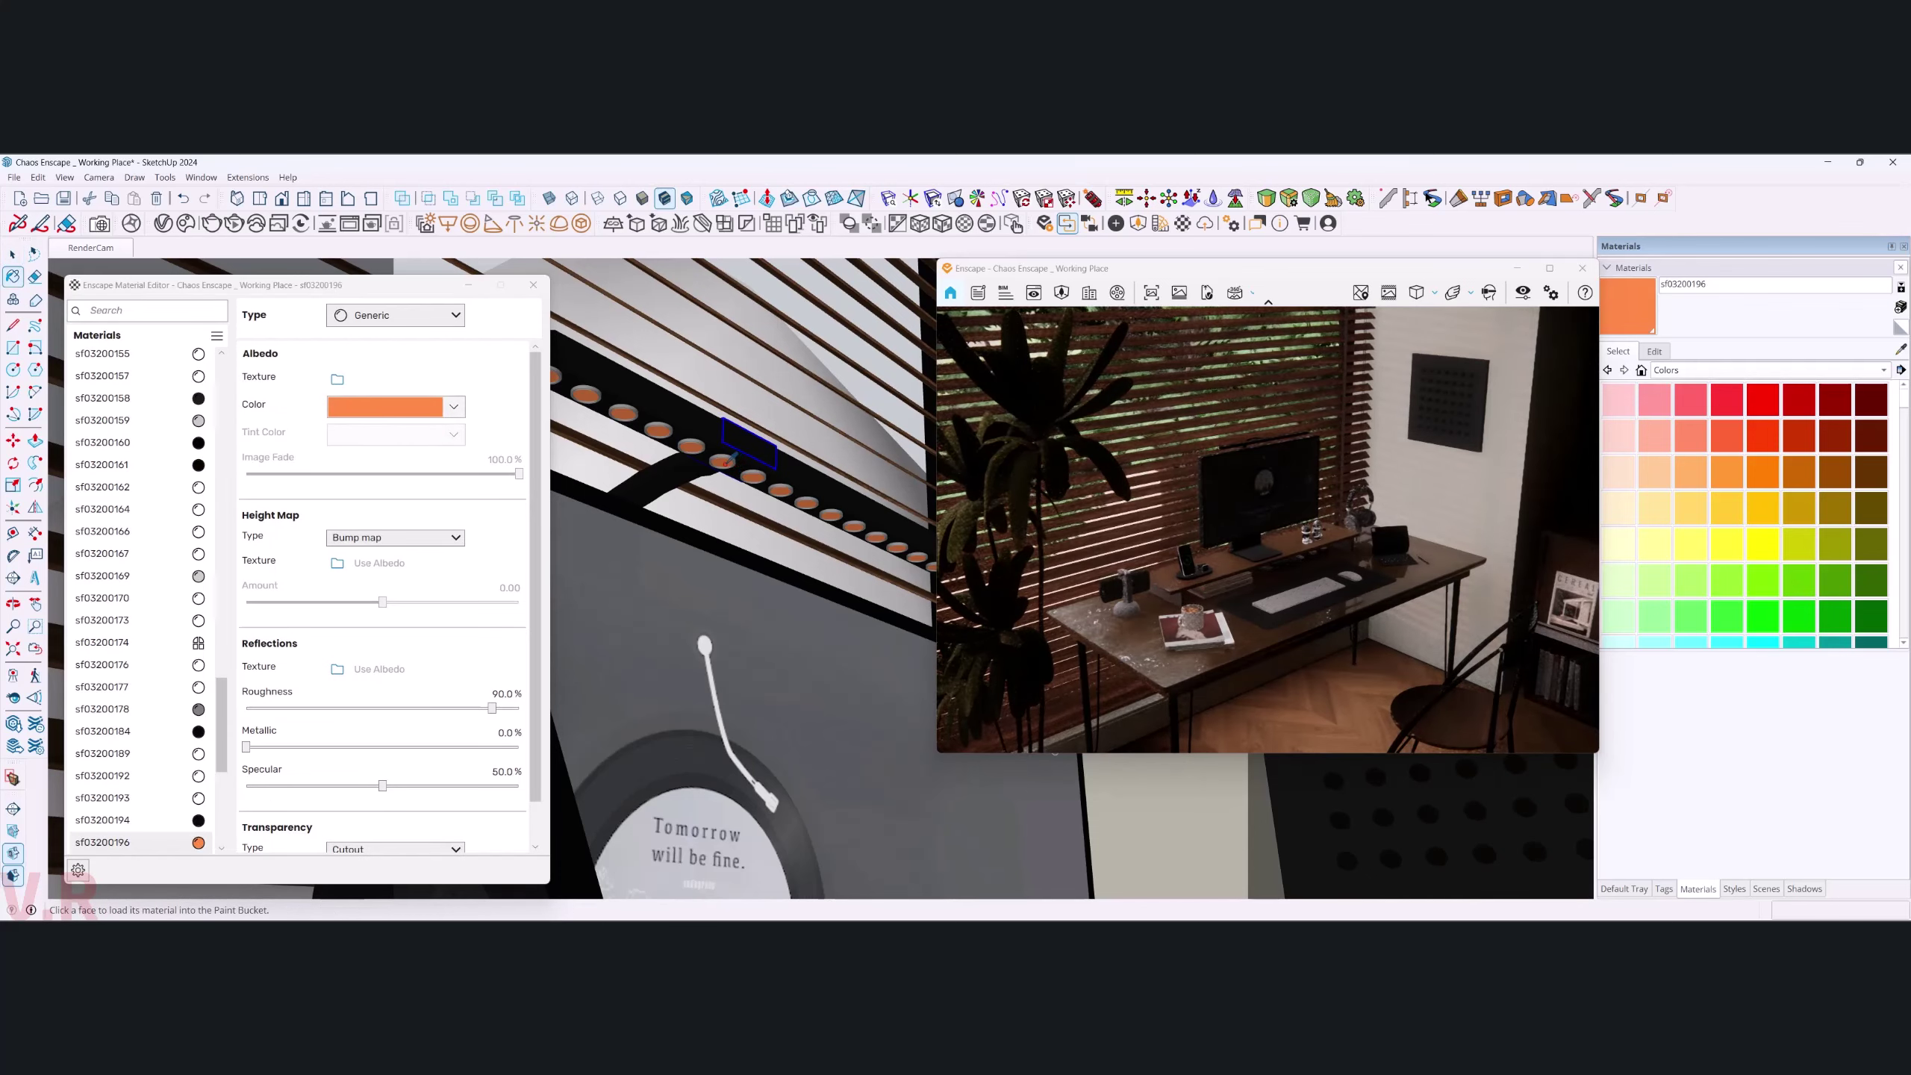
pyautogui.click(454, 317)
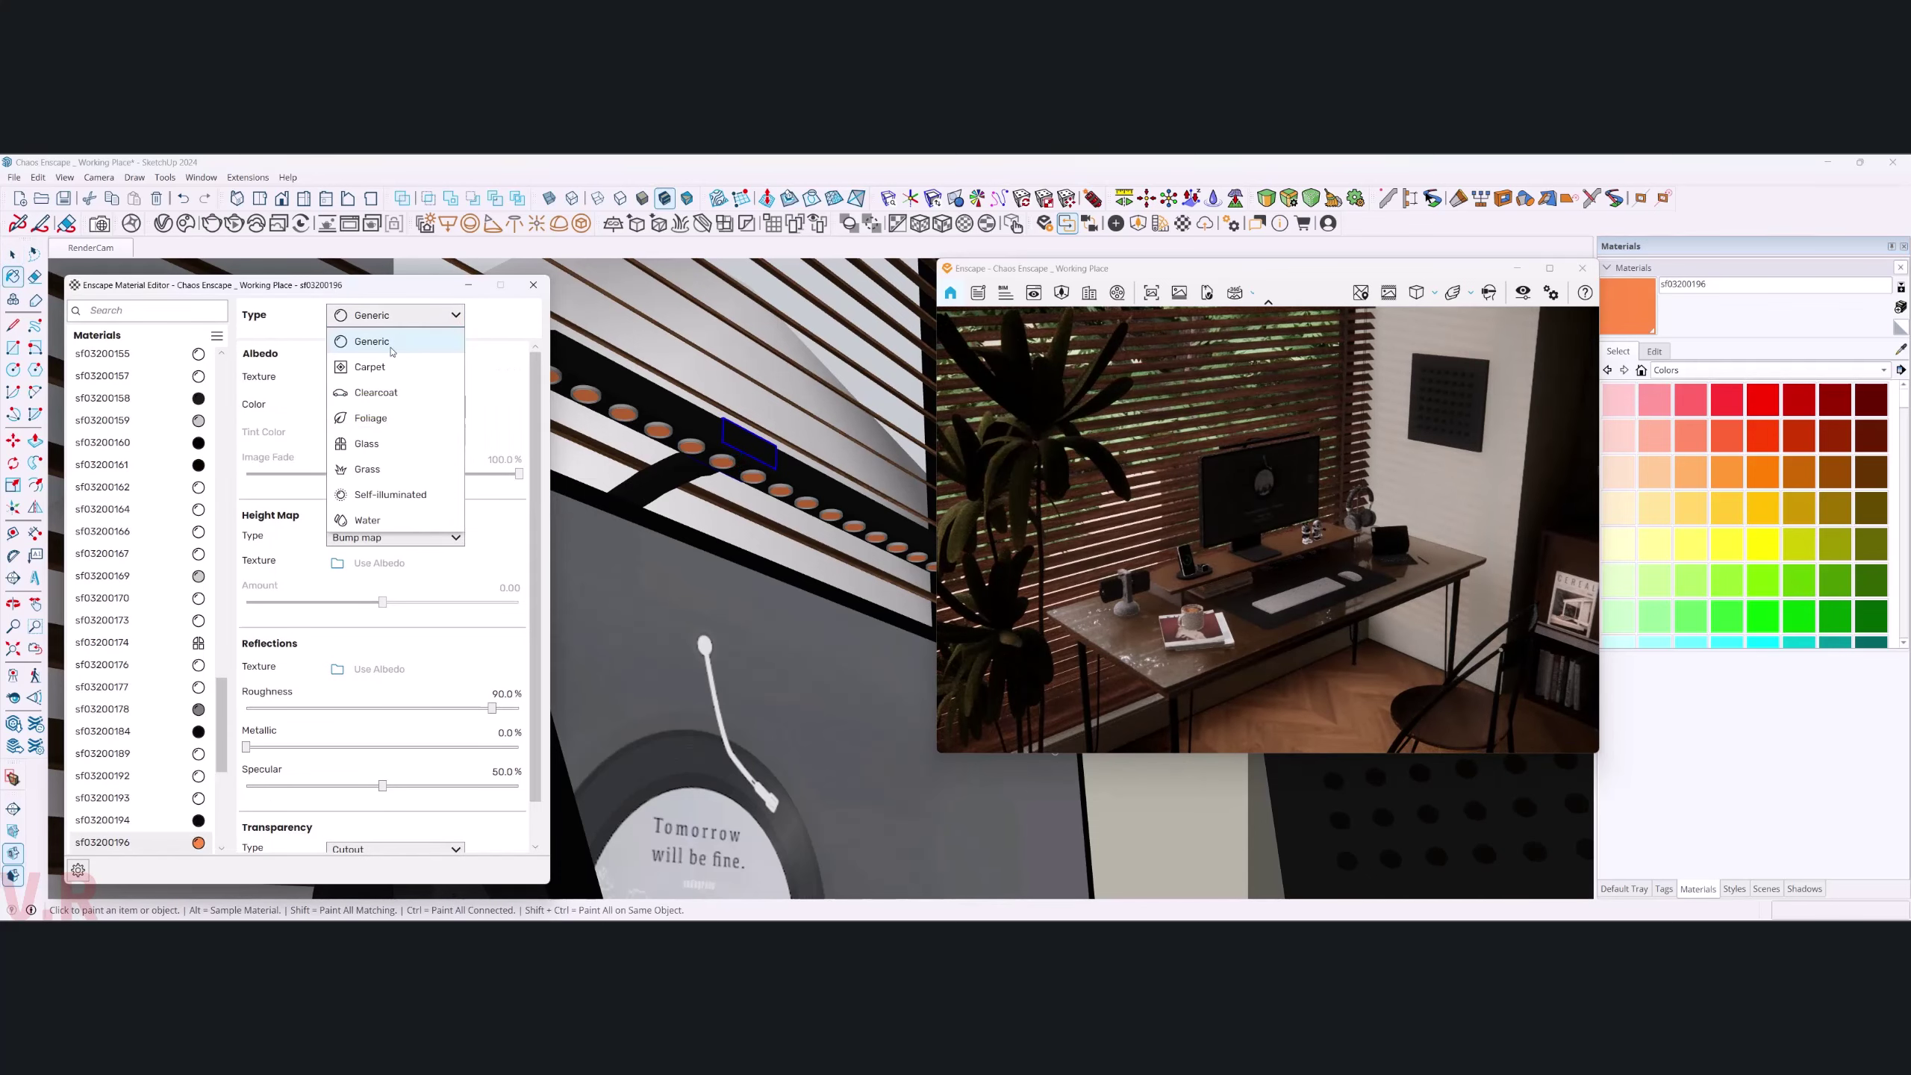
pyautogui.click(379, 495)
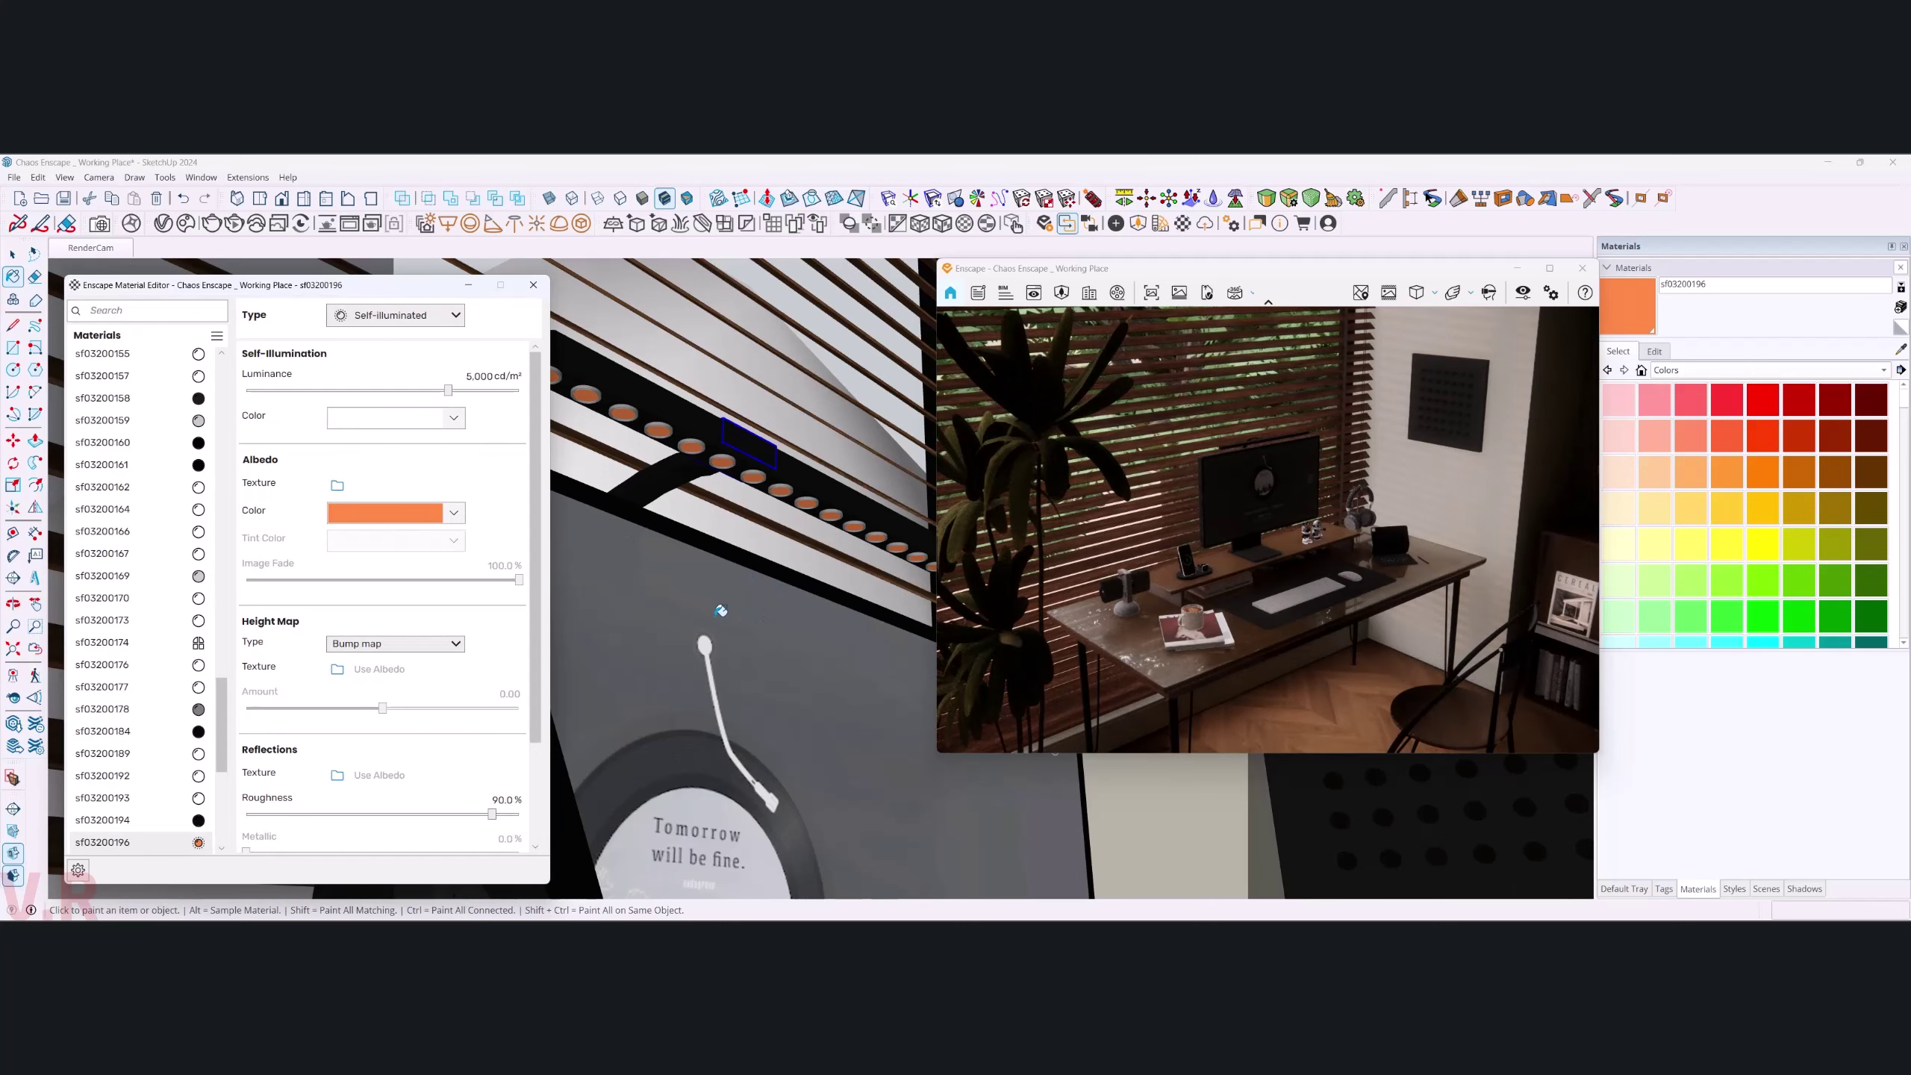
pyautogui.click(454, 420)
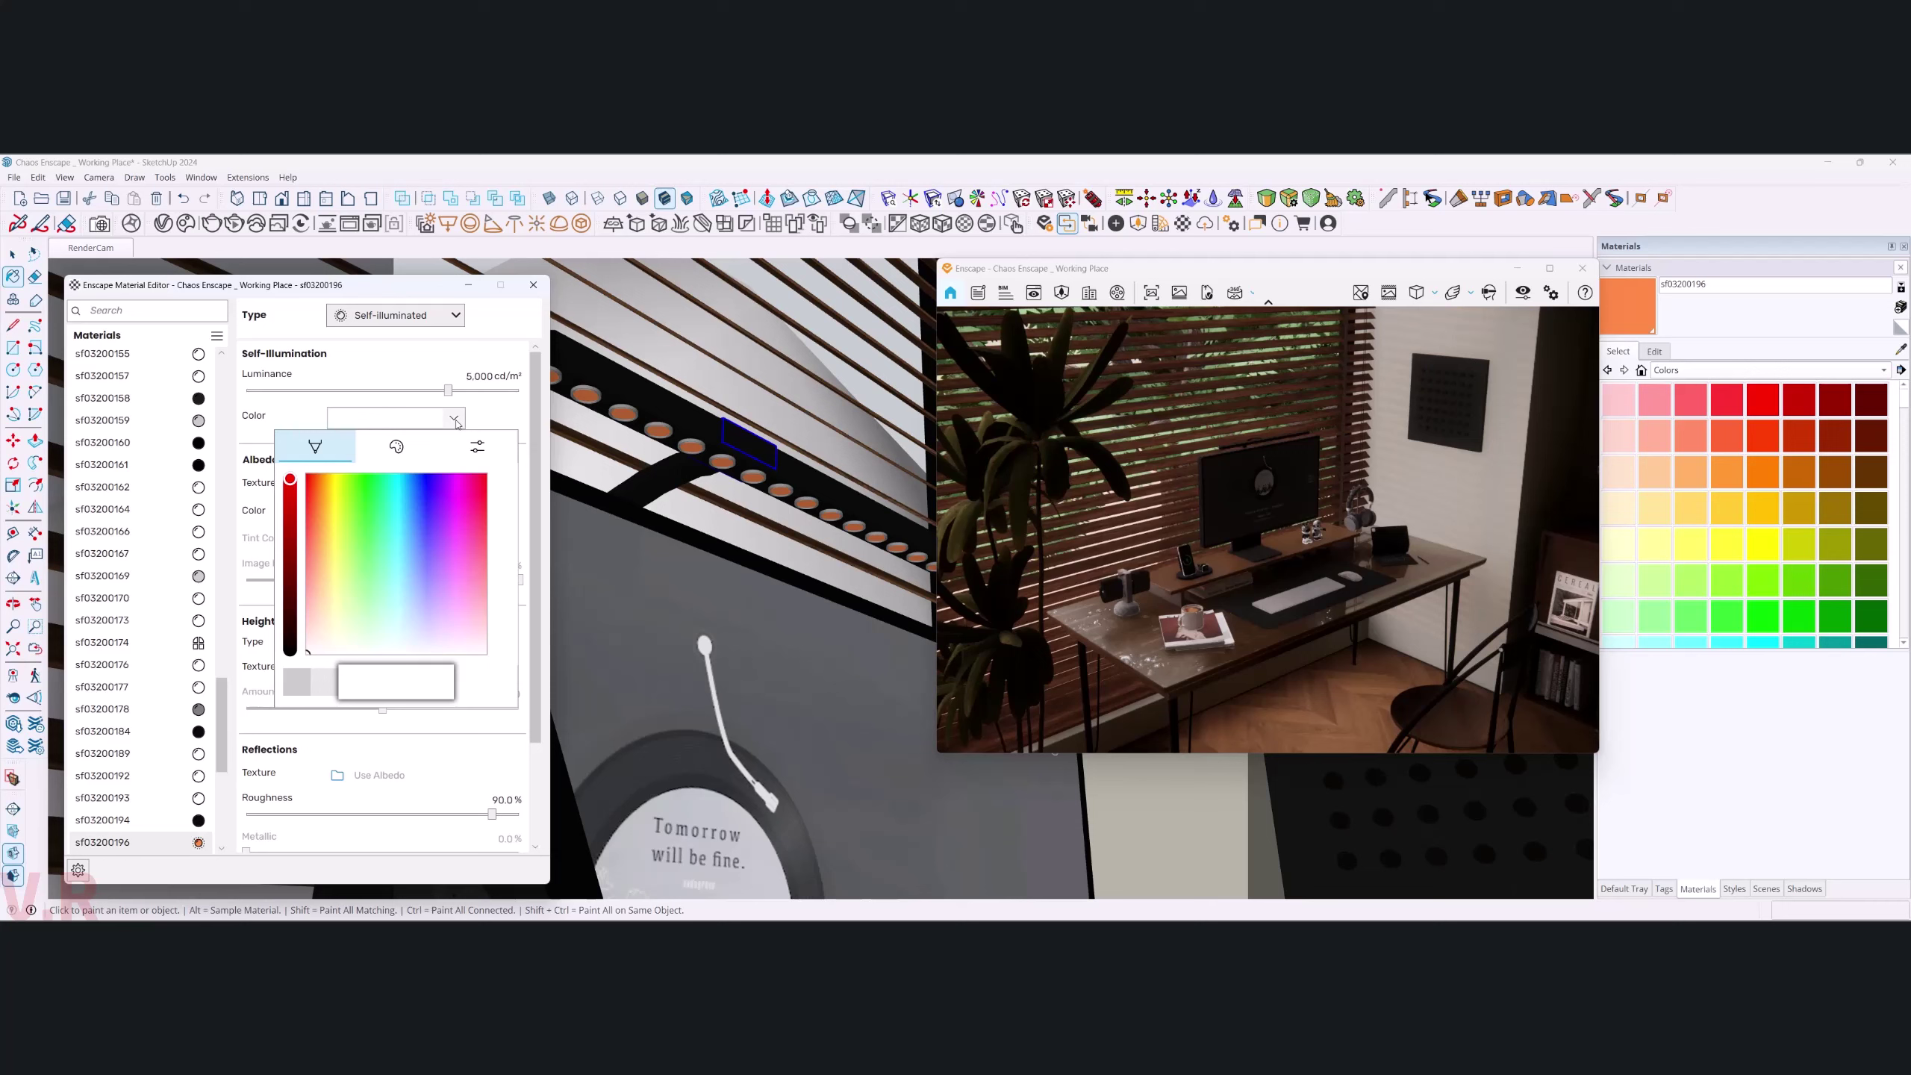
pyautogui.click(327, 597)
pyautogui.click(497, 412)
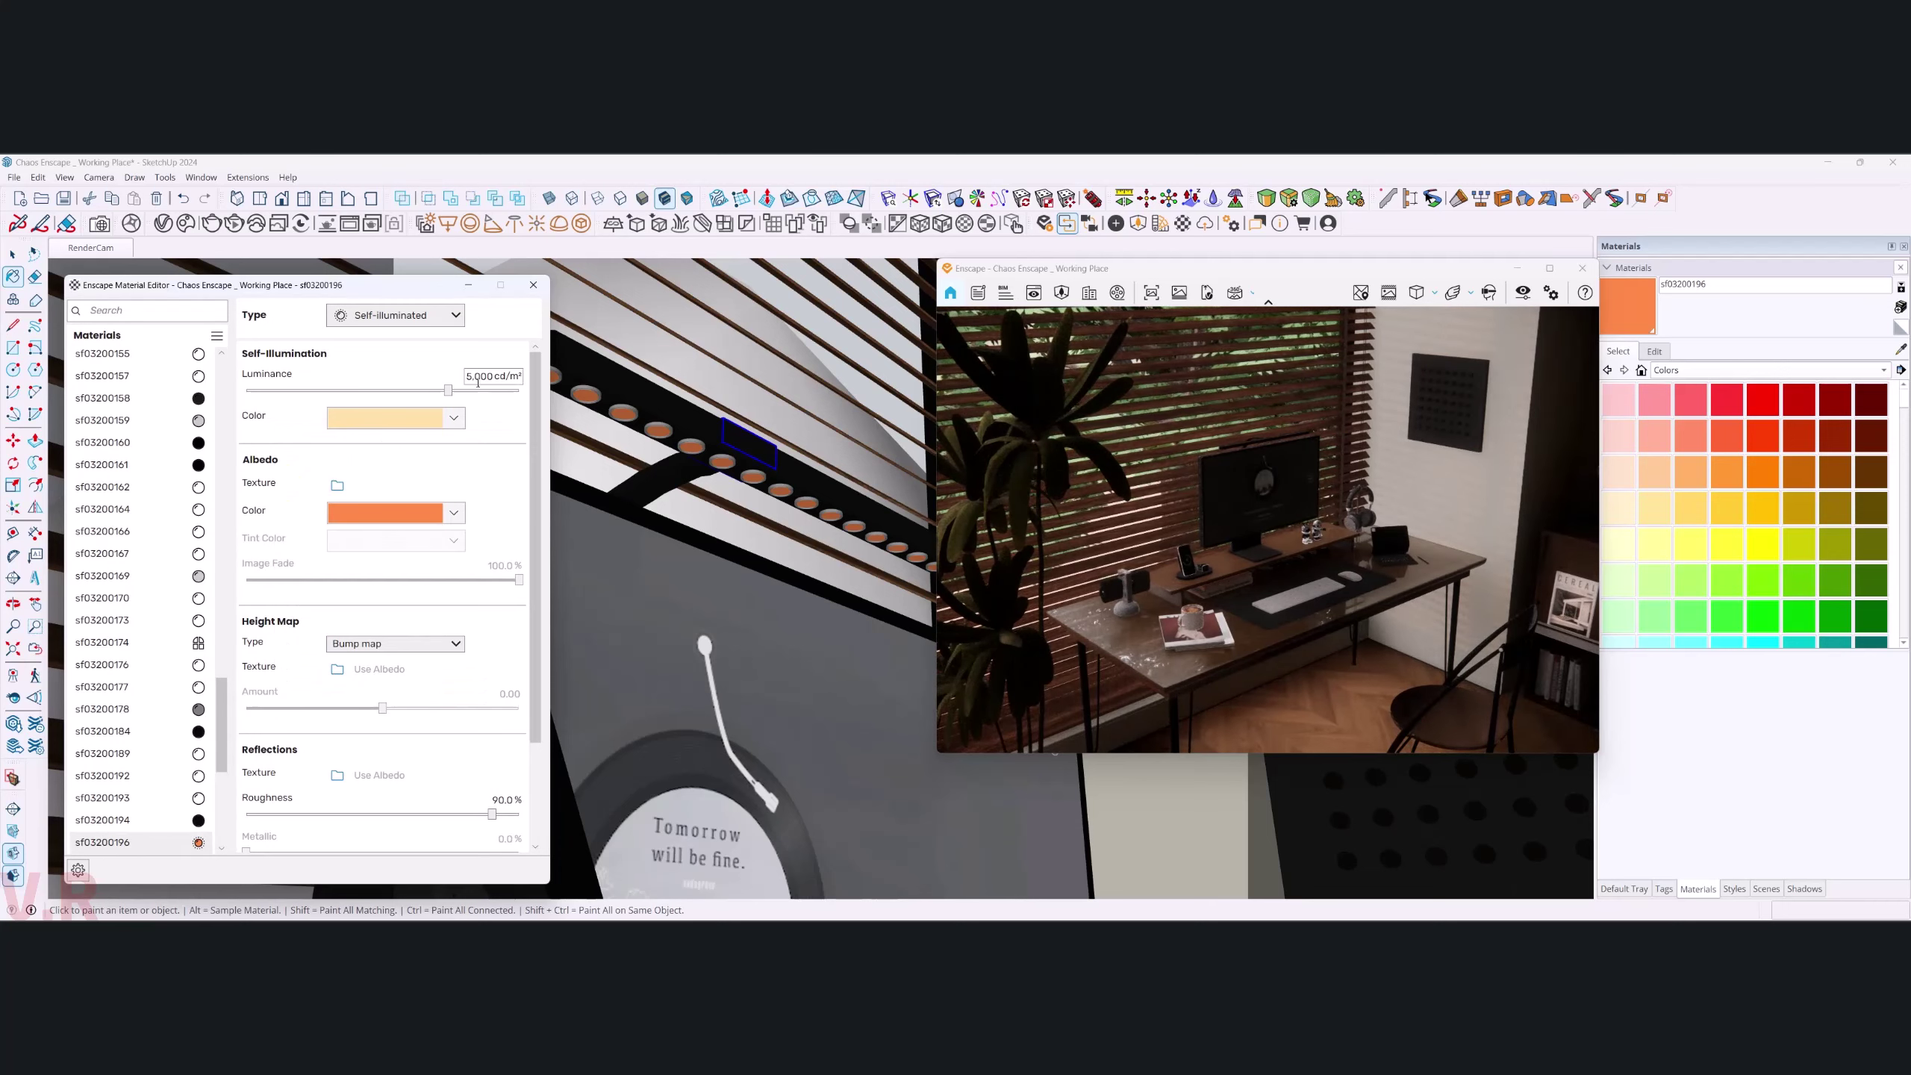
pyautogui.moveTo(458, 390); pyautogui.dragTo(520, 391)
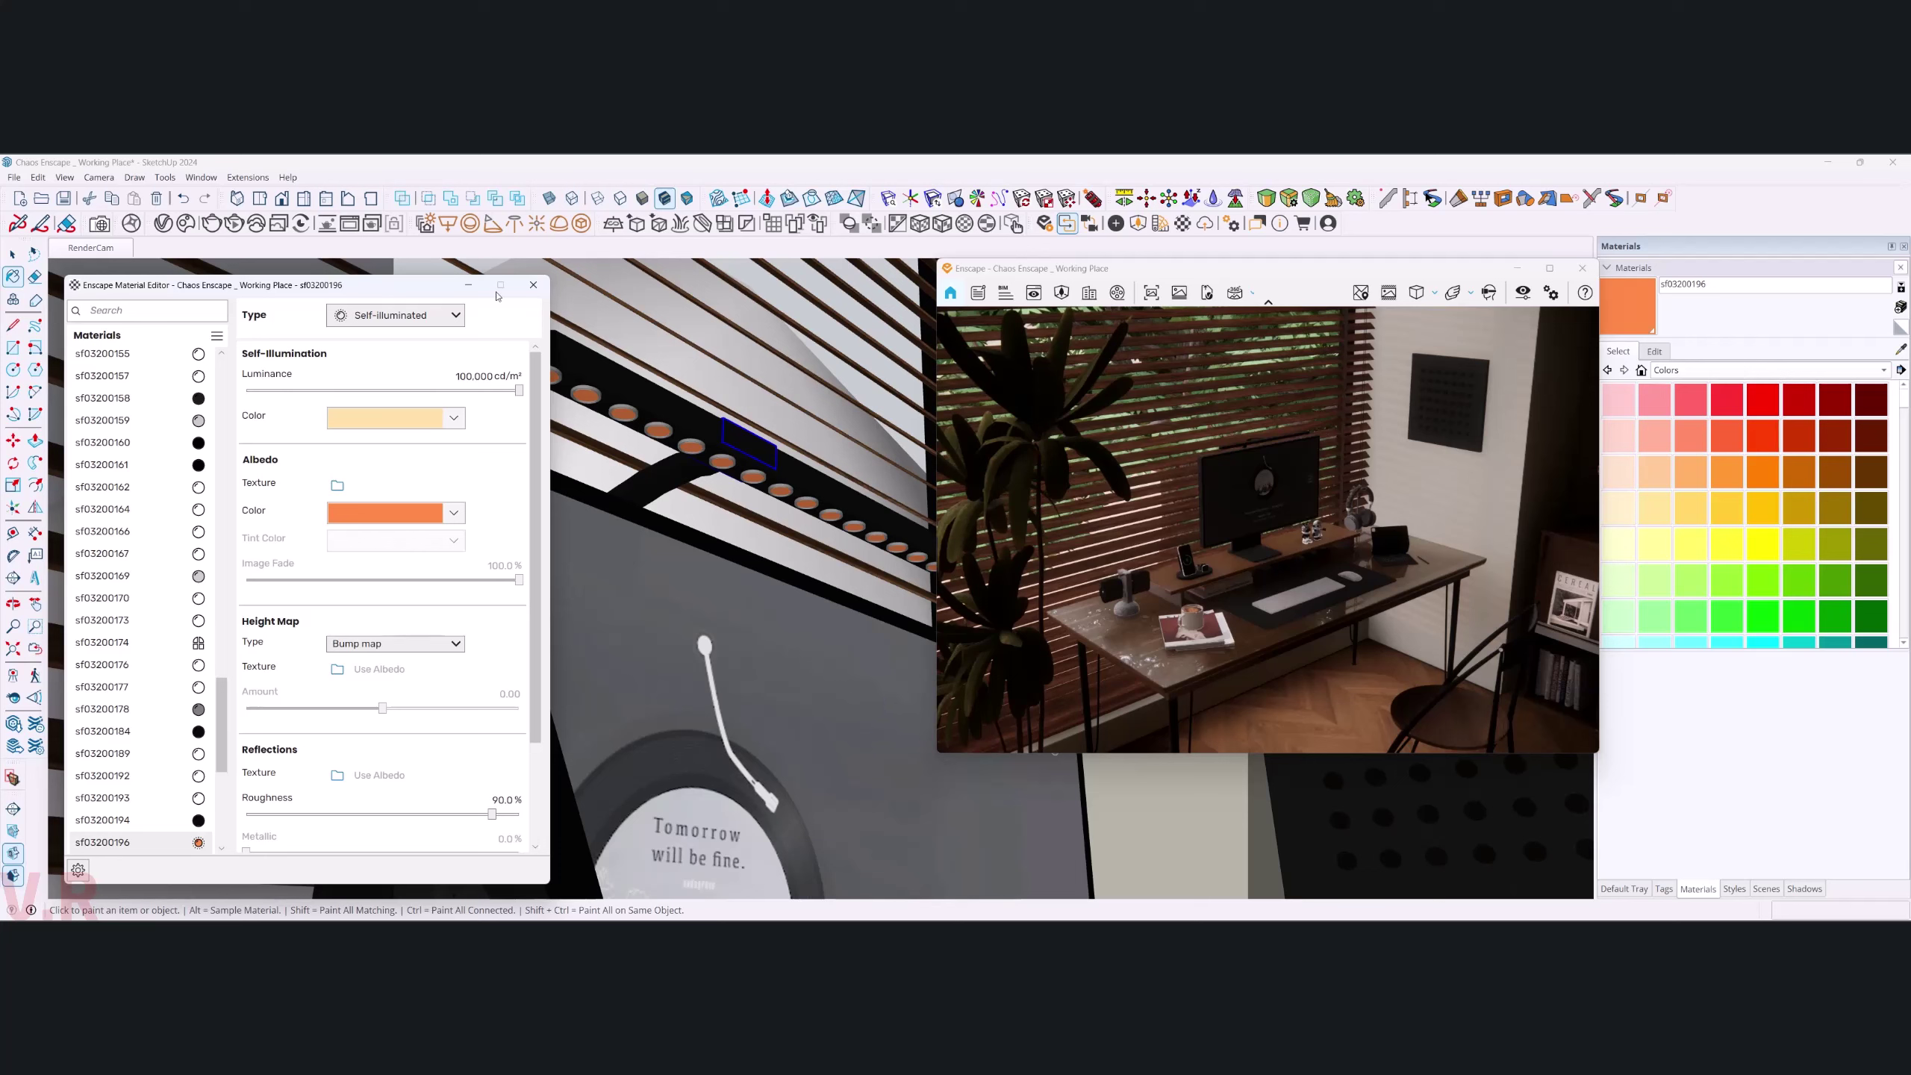
pyautogui.click(1089, 223)
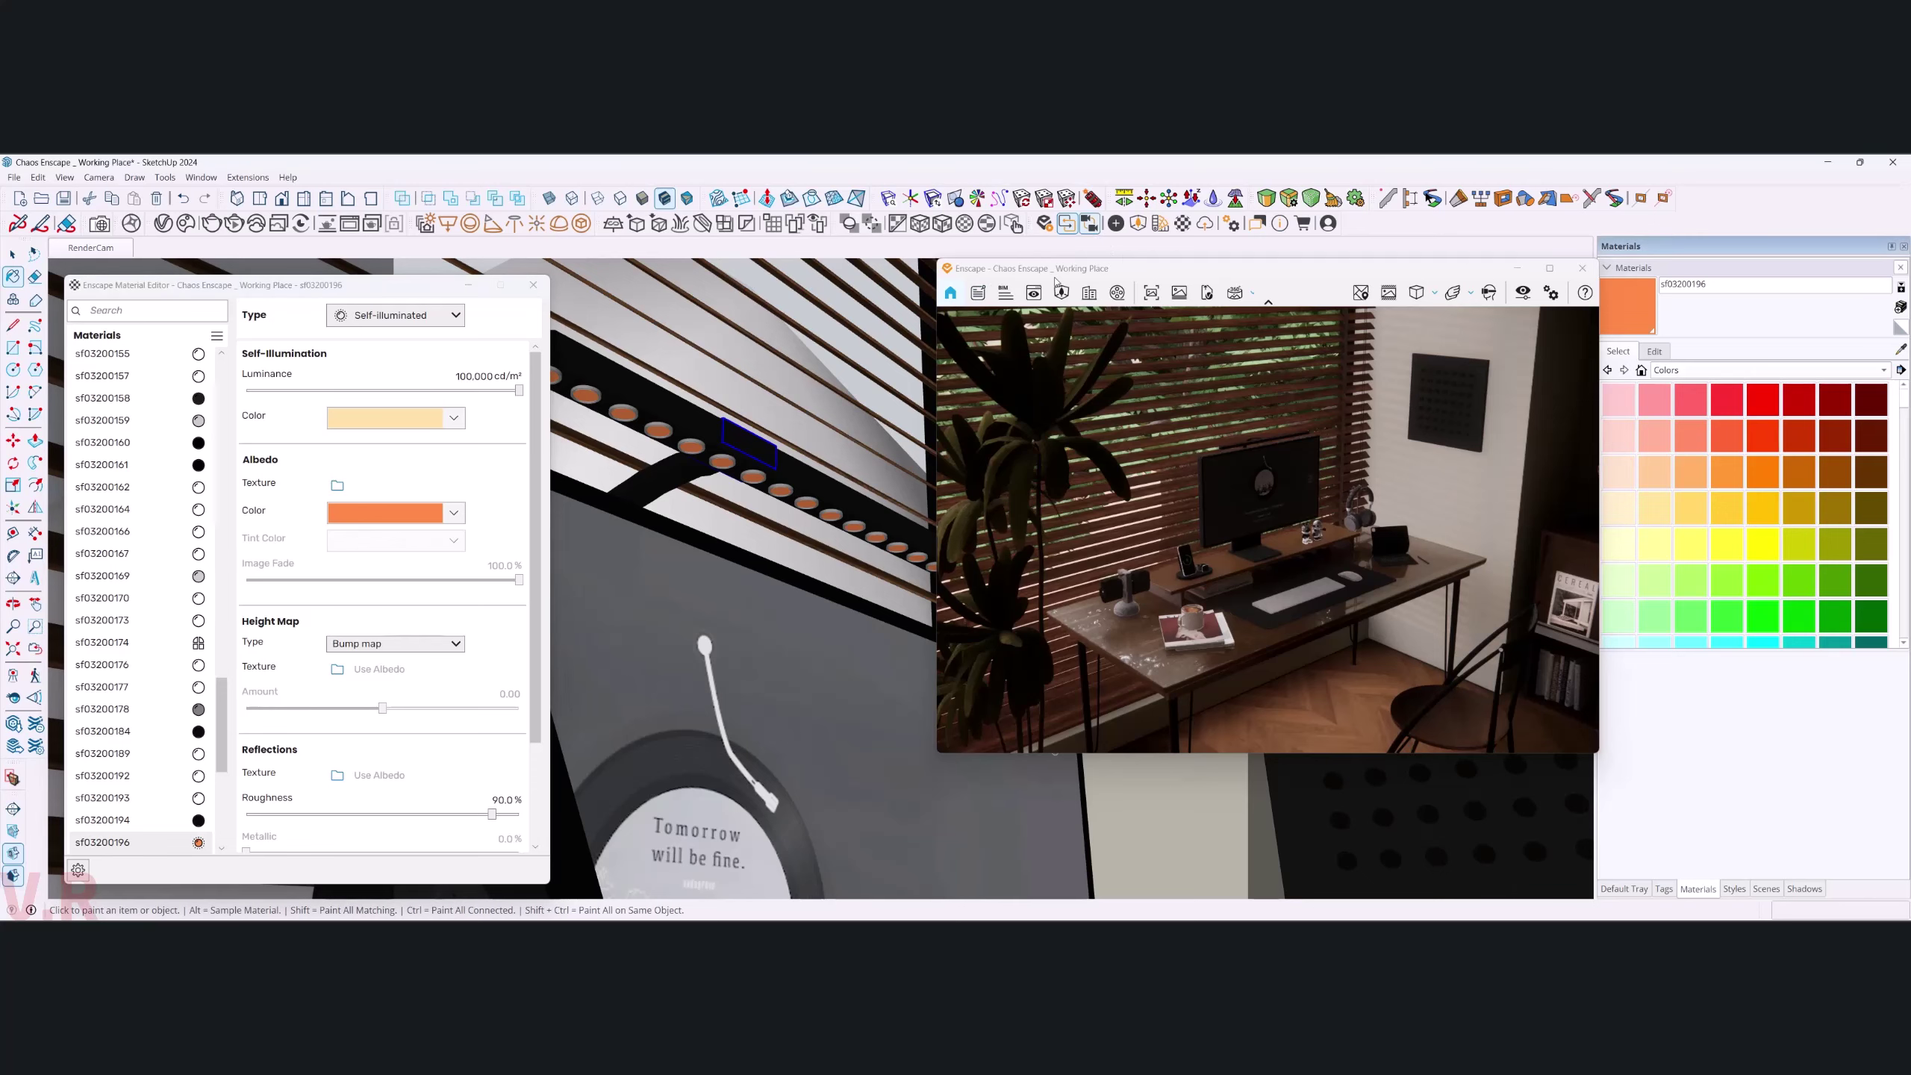
# - Lower the light bar luminance to 50,000 cd/m²
pyautogui.moveTo(815, 631)
pyautogui.mouseDown()
pyautogui.moveTo(829, 334)
pyautogui.moveTo(1012, 577)
pyautogui.moveTo(815, 402)
pyautogui.mouseUp()
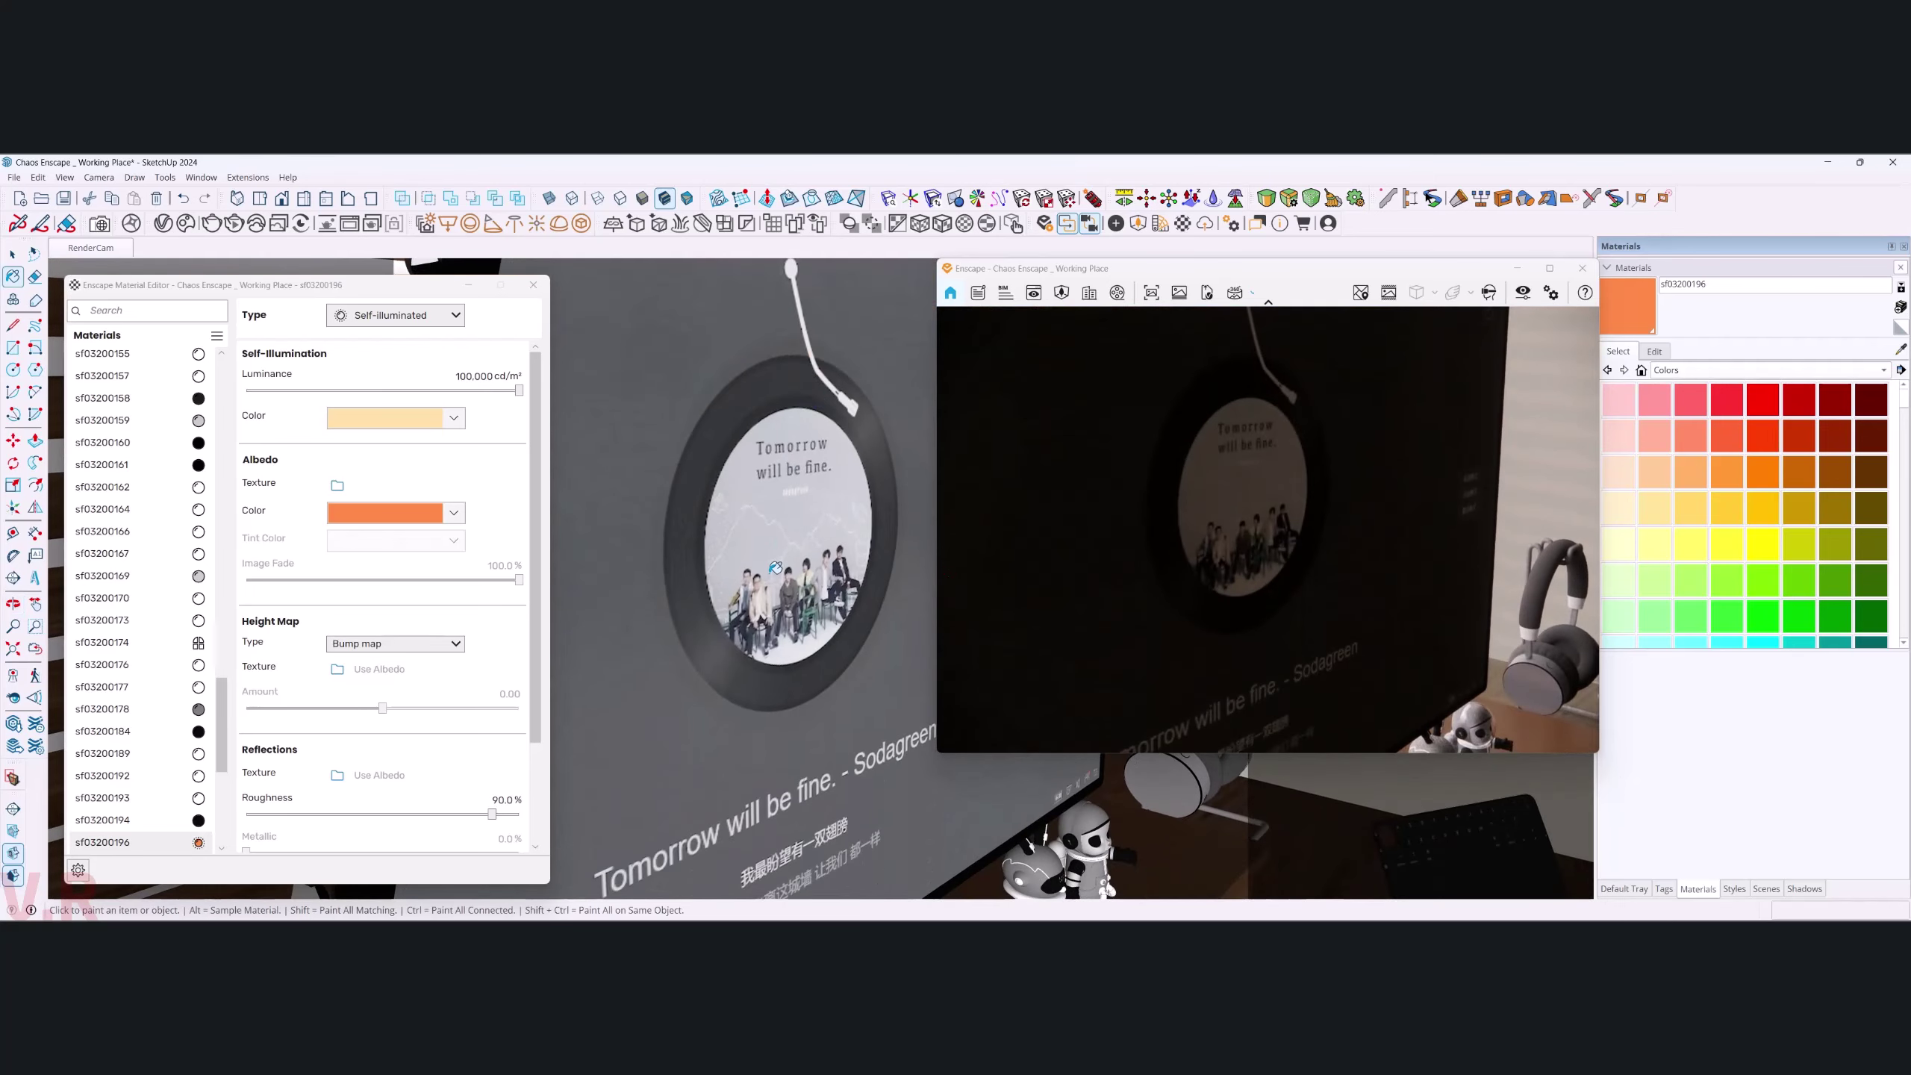
pyautogui.scroll(-10, 816, 403)
pyautogui.press('b')
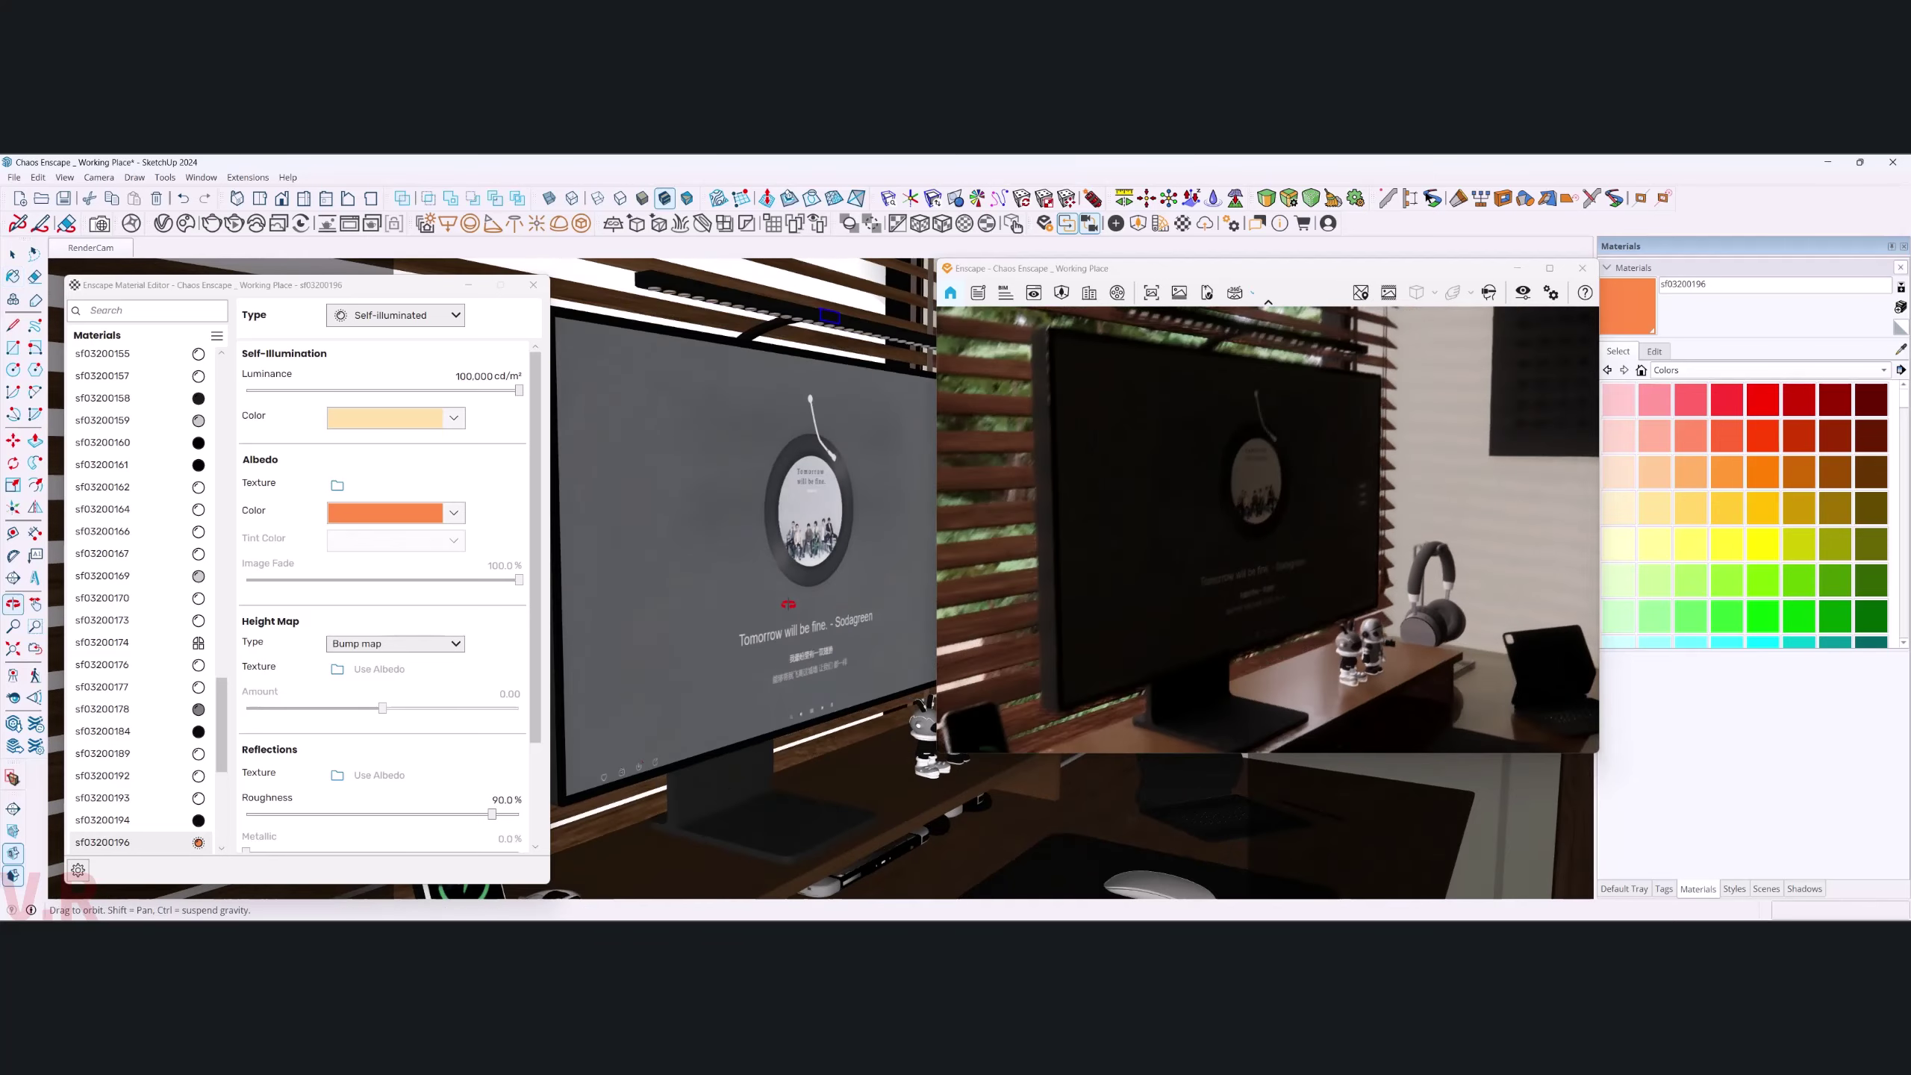
pyautogui.moveTo(775, 566); pyautogui.dragTo(798, 636, button='middle')
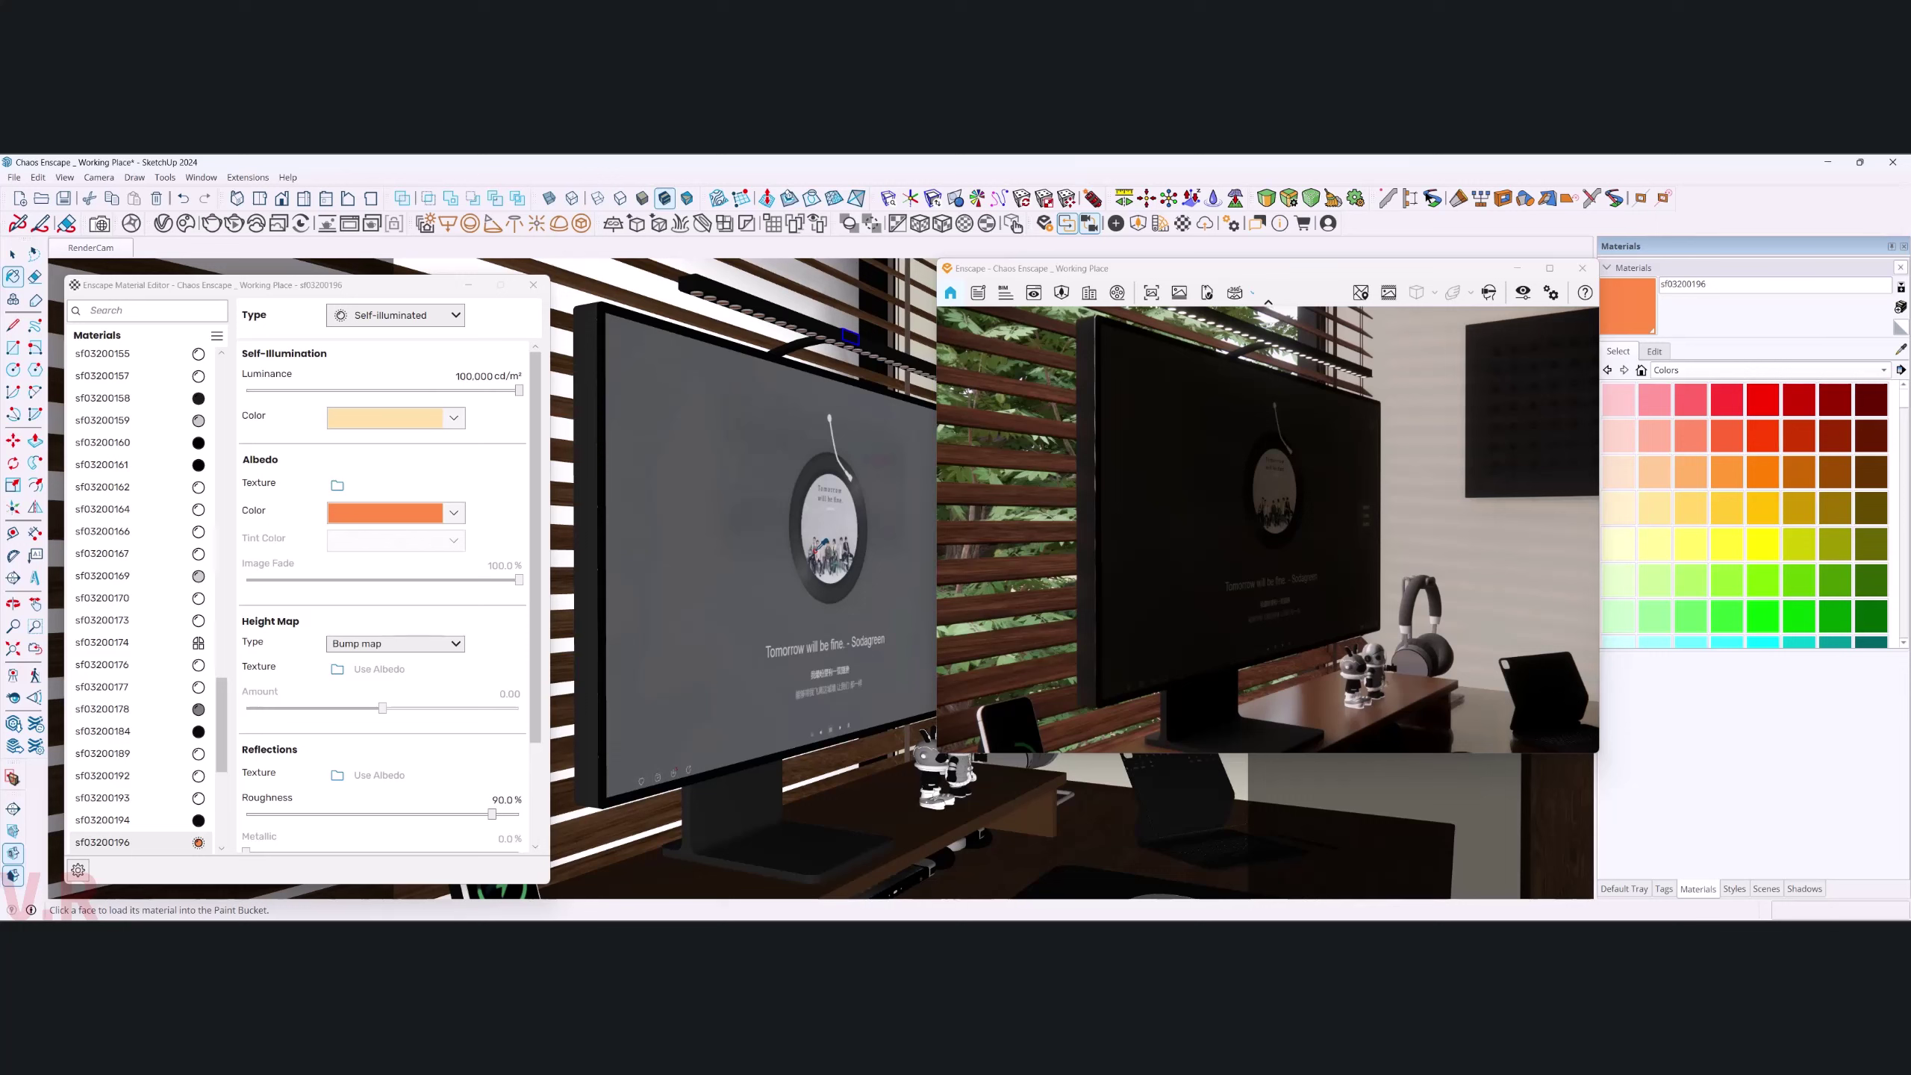
pyautogui.click(461, 376)
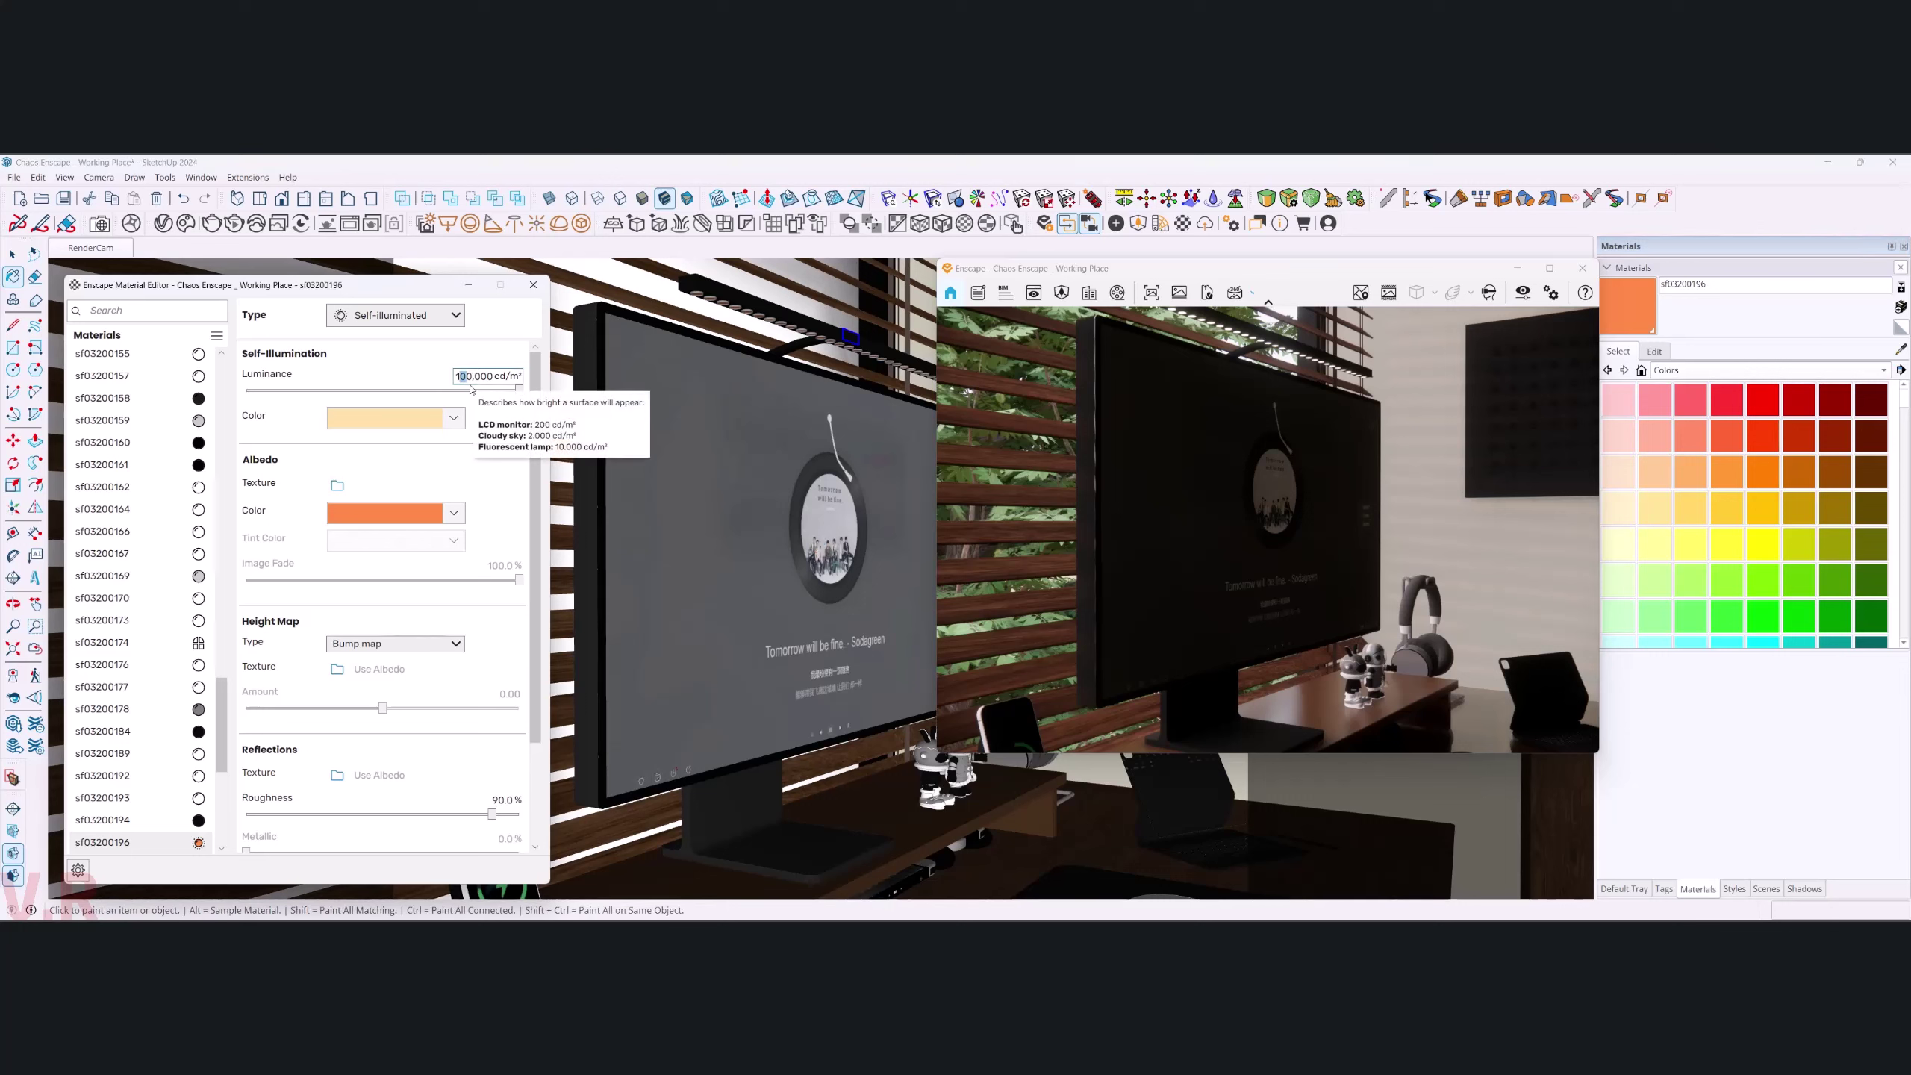
pyautogui.write('5')
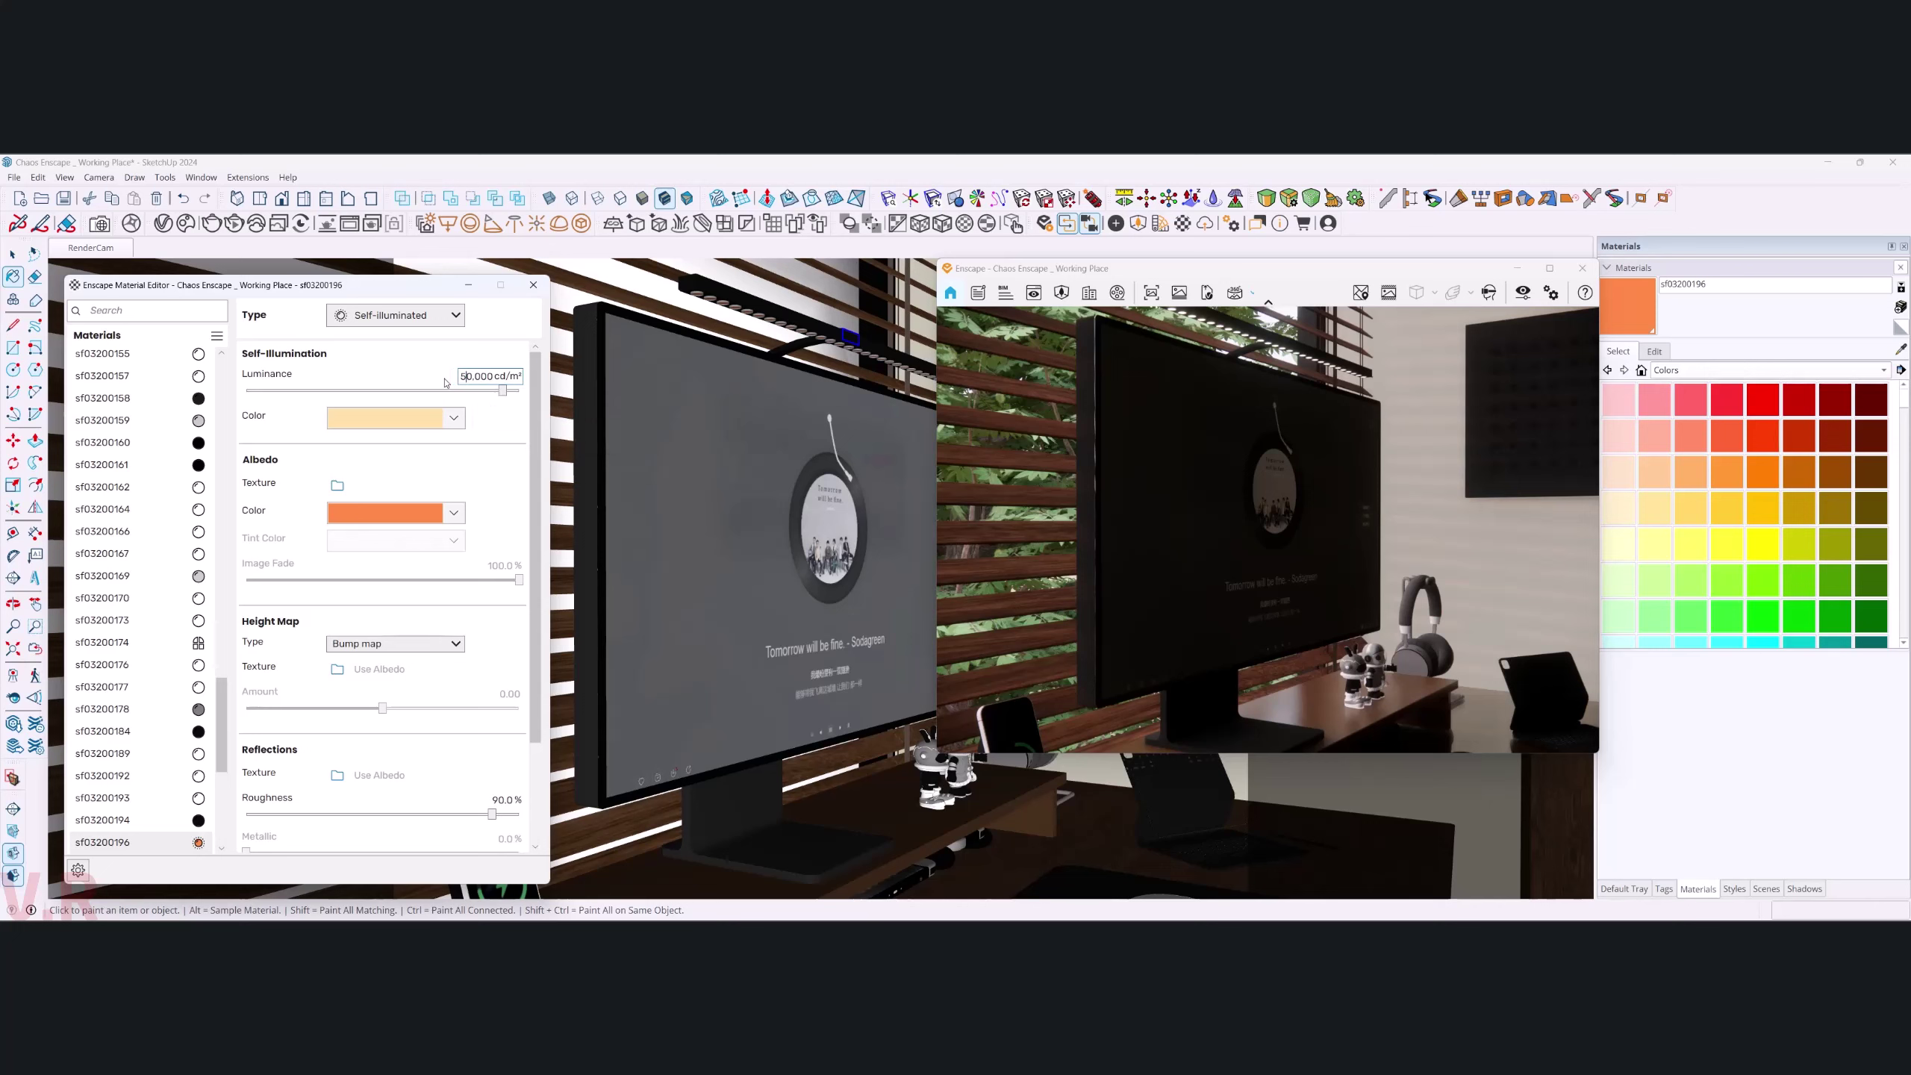
pyautogui.press('Return')
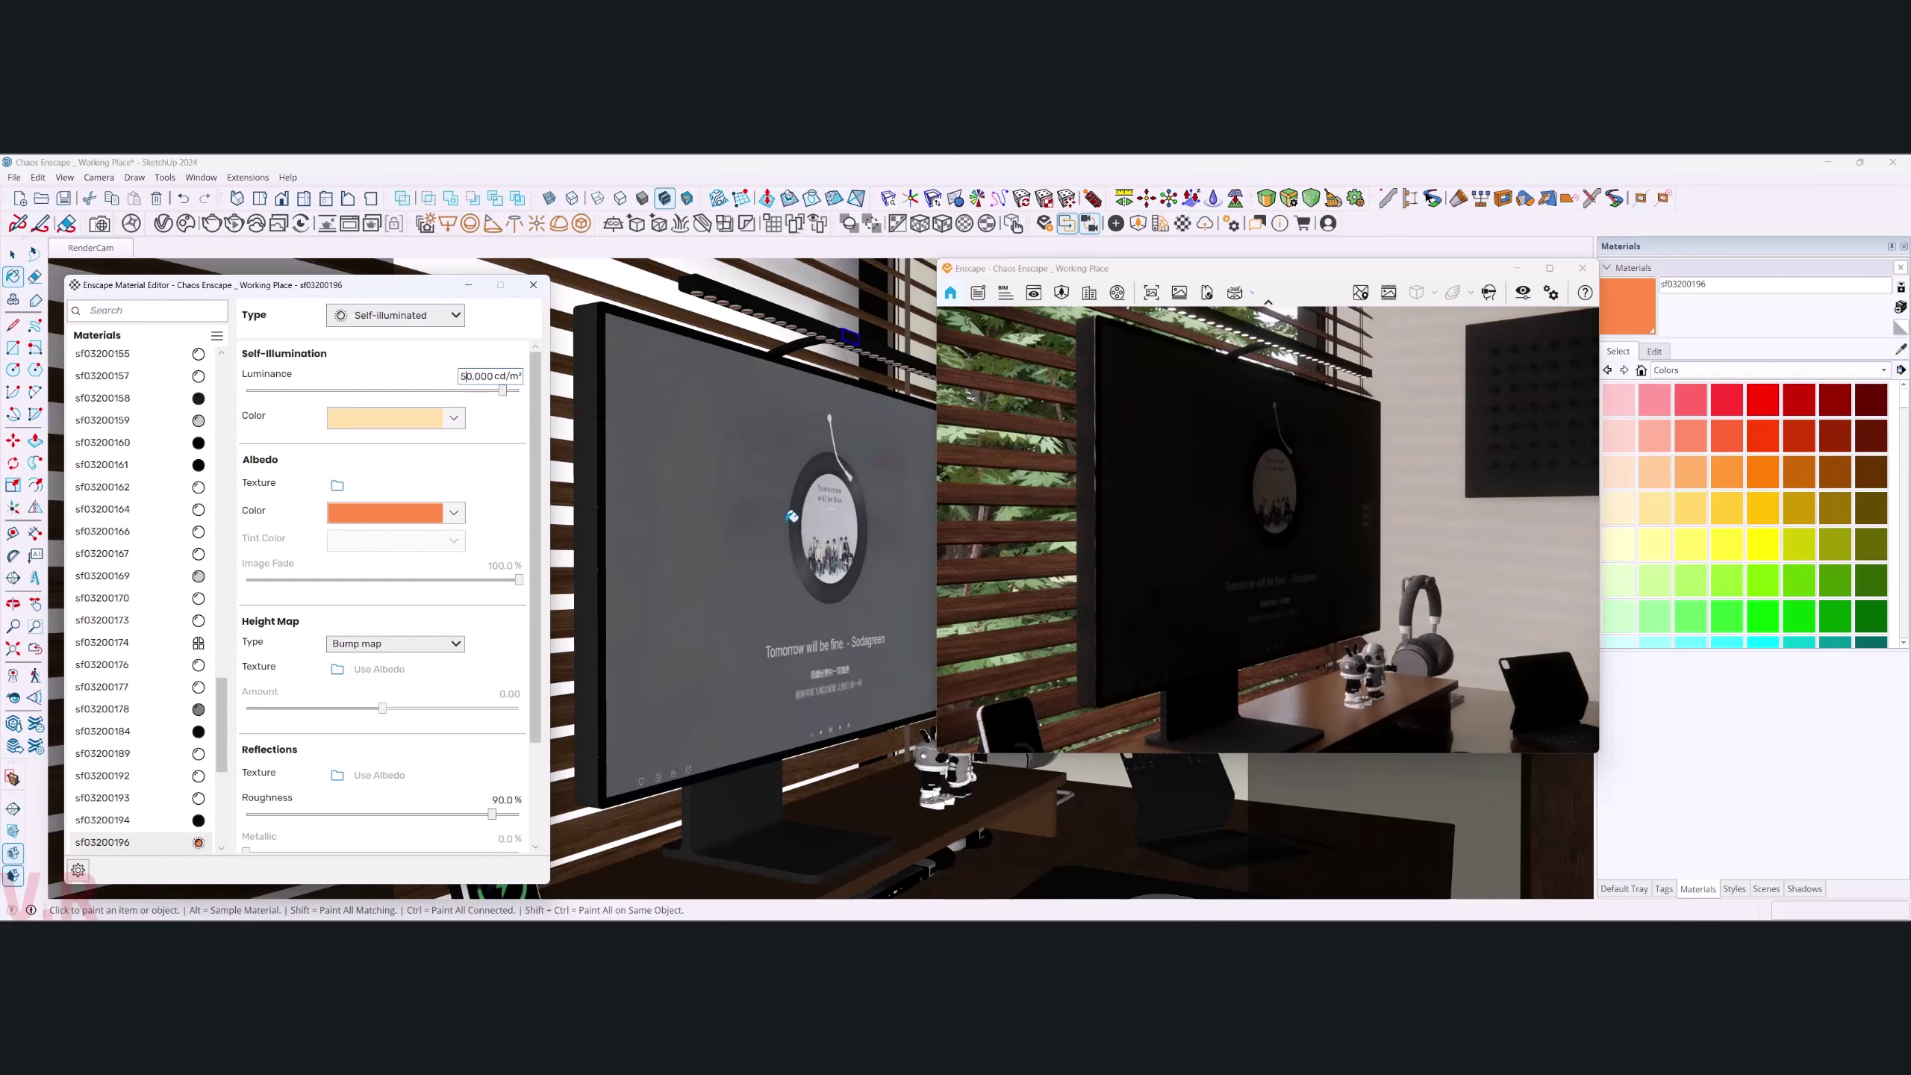
pyautogui.moveTo(793, 517)
pyautogui.mouseDown(button='middle')
pyautogui.moveTo(764, 502)
pyautogui.moveTo(782, 520)
pyautogui.mouseUp(button='middle')
# - Make the monitor screen material sf03200035 Self-illuminated
pyautogui.press('b')
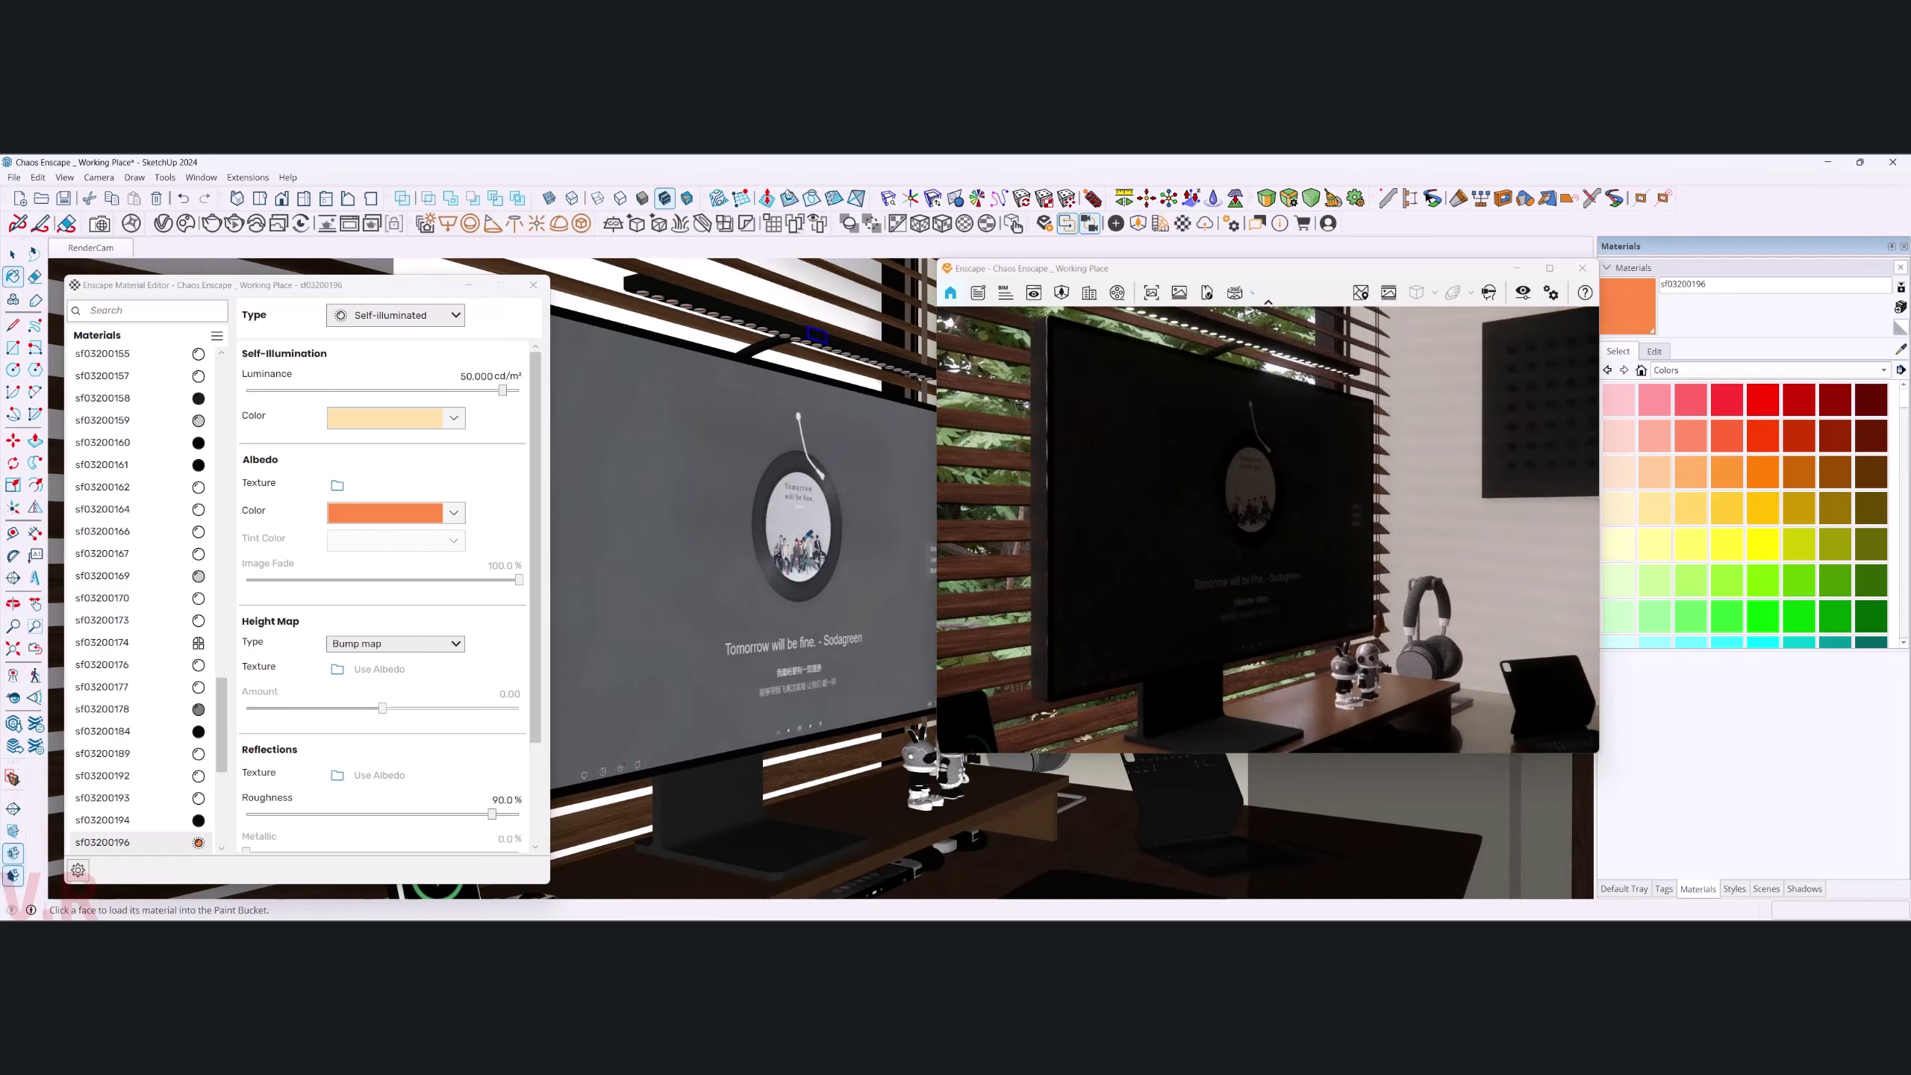
pyautogui.keyDown('alt'); pyautogui.click(799, 544); pyautogui.keyUp('alt')
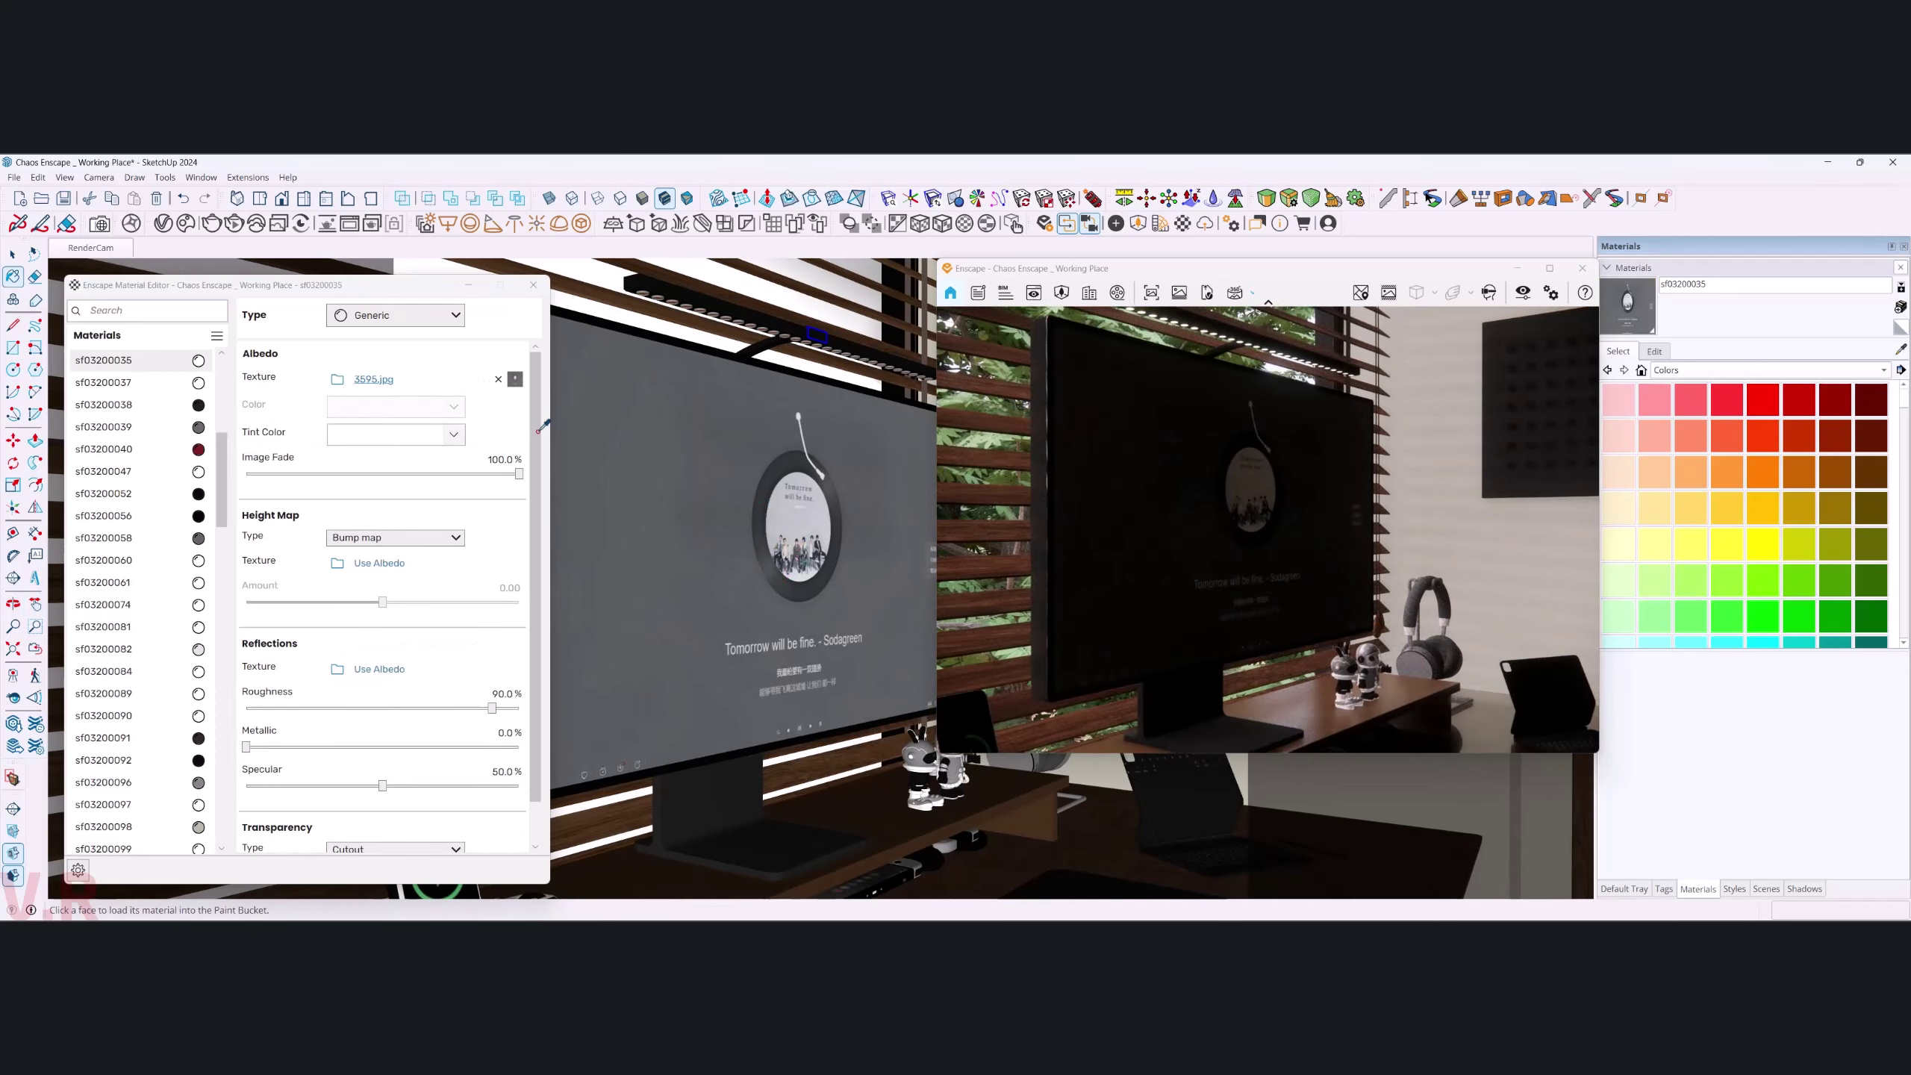
pyautogui.click(454, 320)
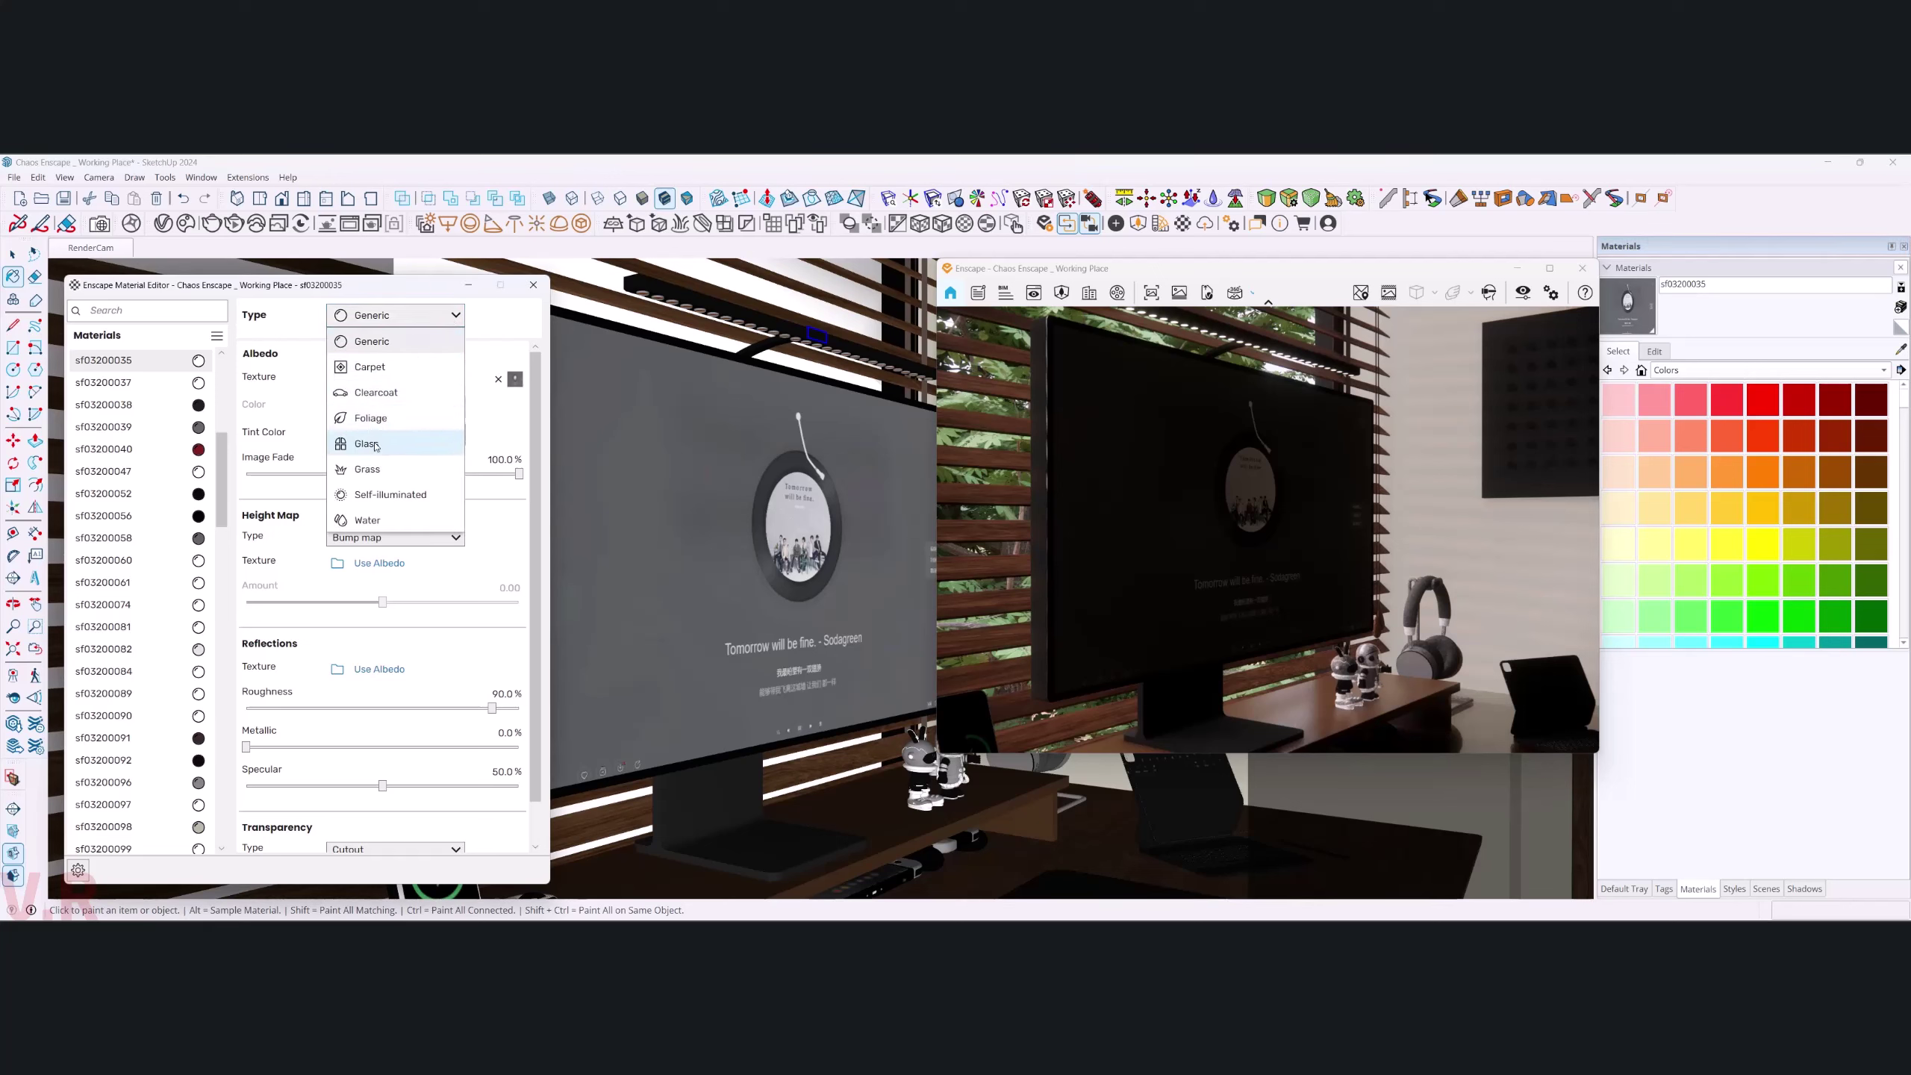
pyautogui.click(380, 494)
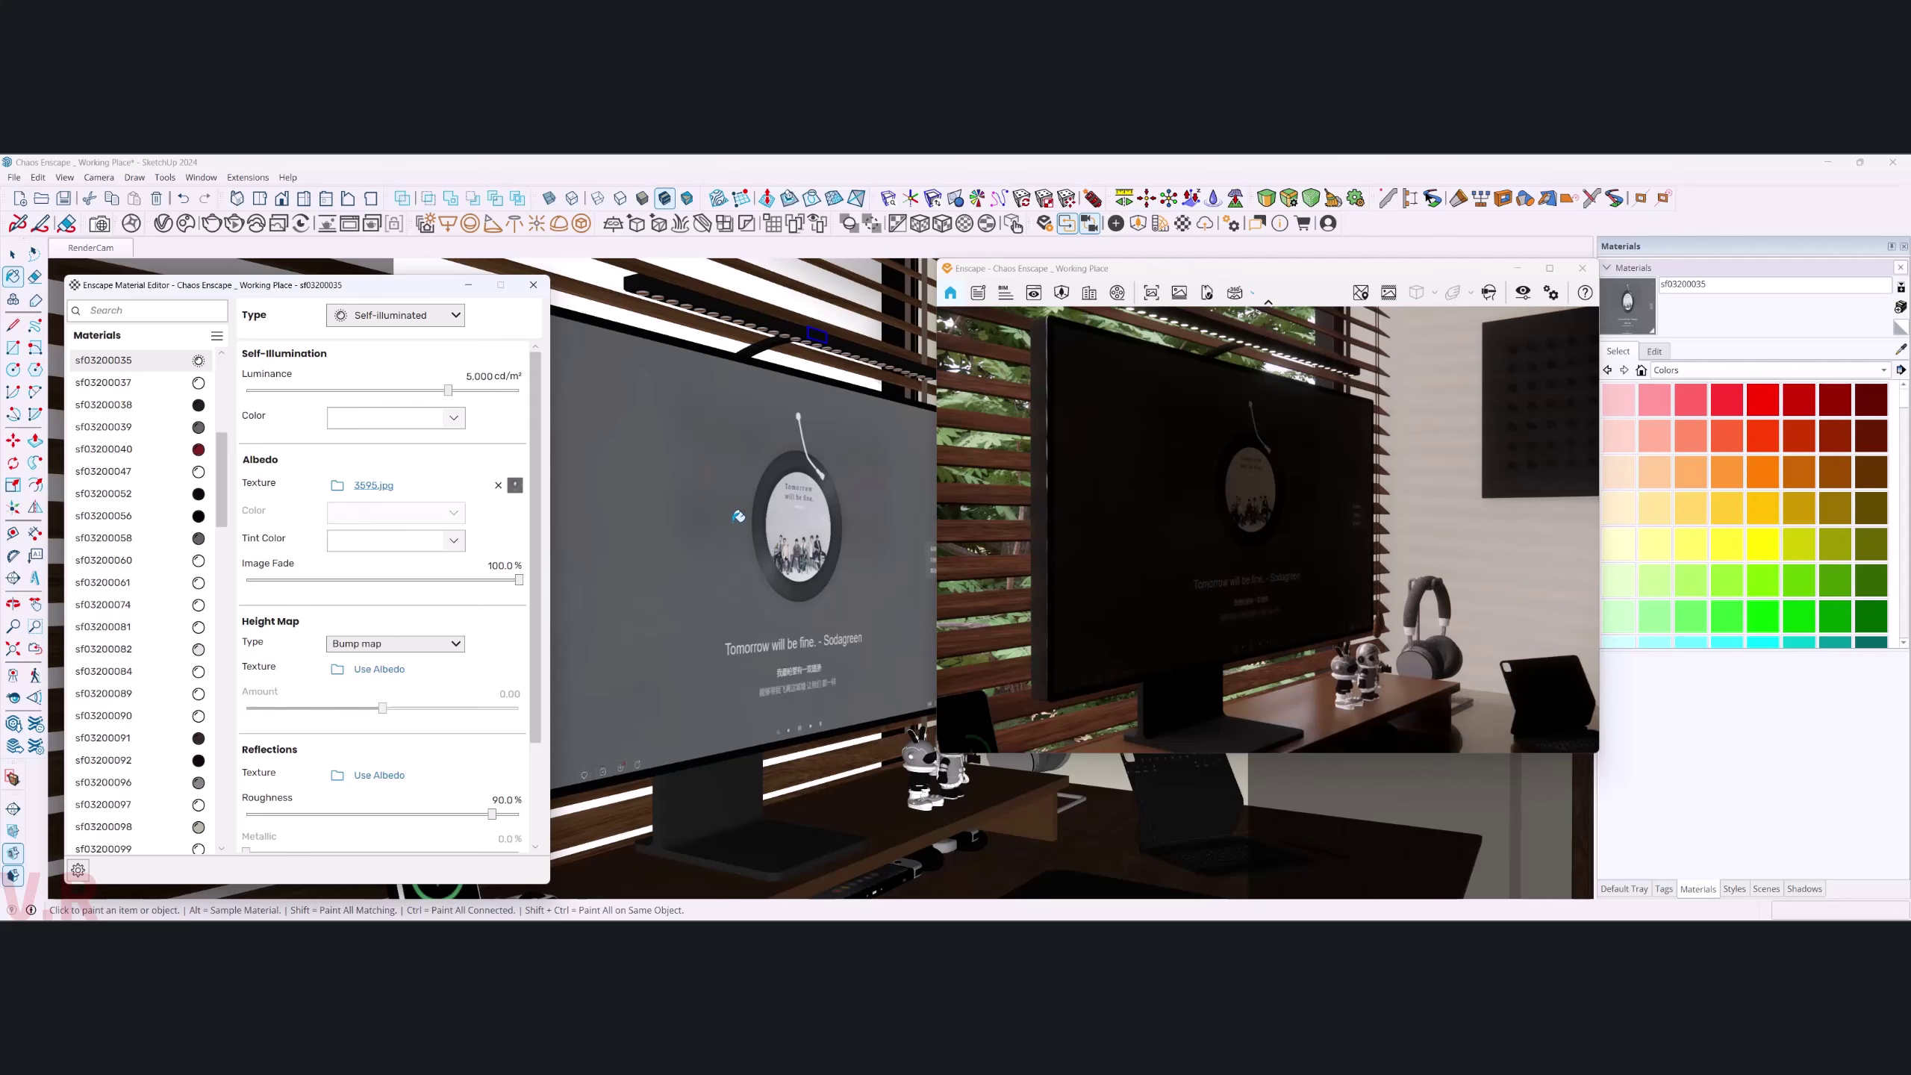
pyautogui.moveTo(739, 516)
pyautogui.mouseDown(button='middle')
pyautogui.moveTo(665, 614)
pyautogui.moveTo(990, 460)
pyautogui.mouseUp(button='middle')
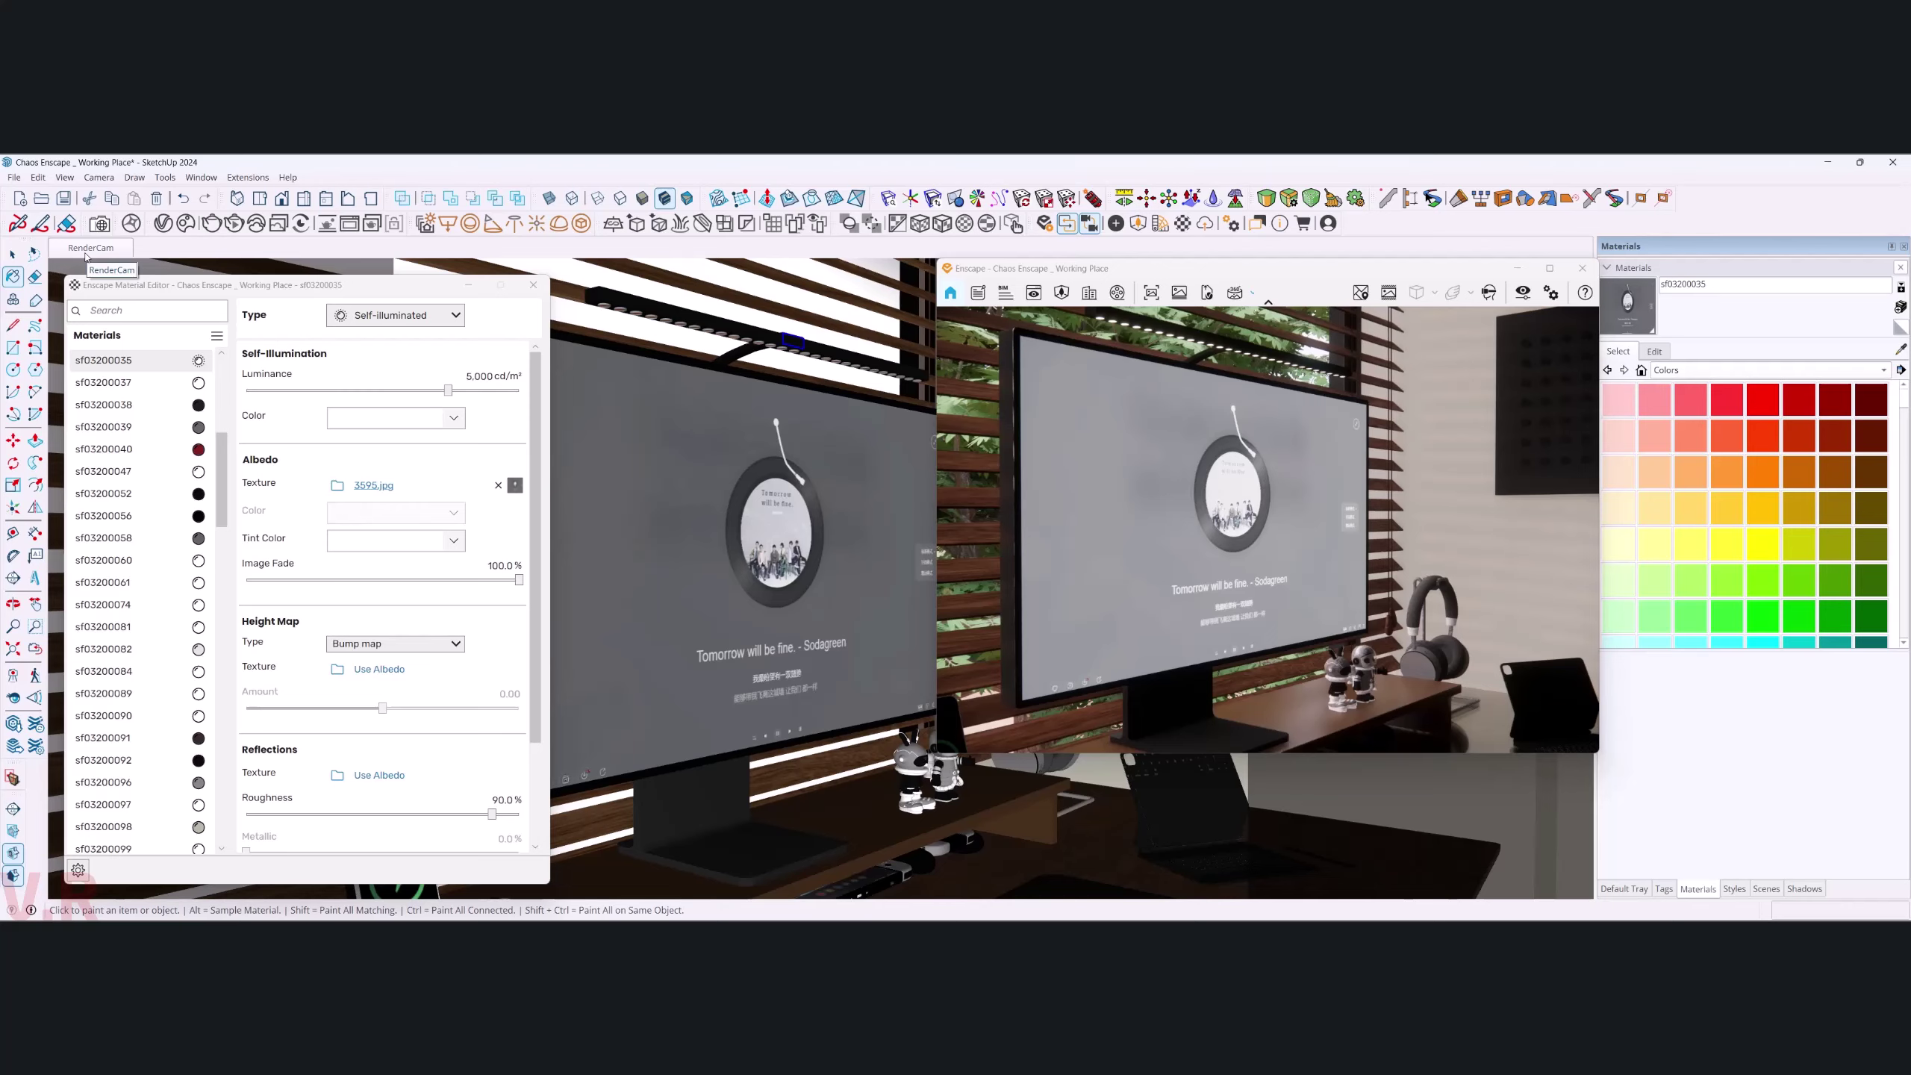
pyautogui.click(85, 251)
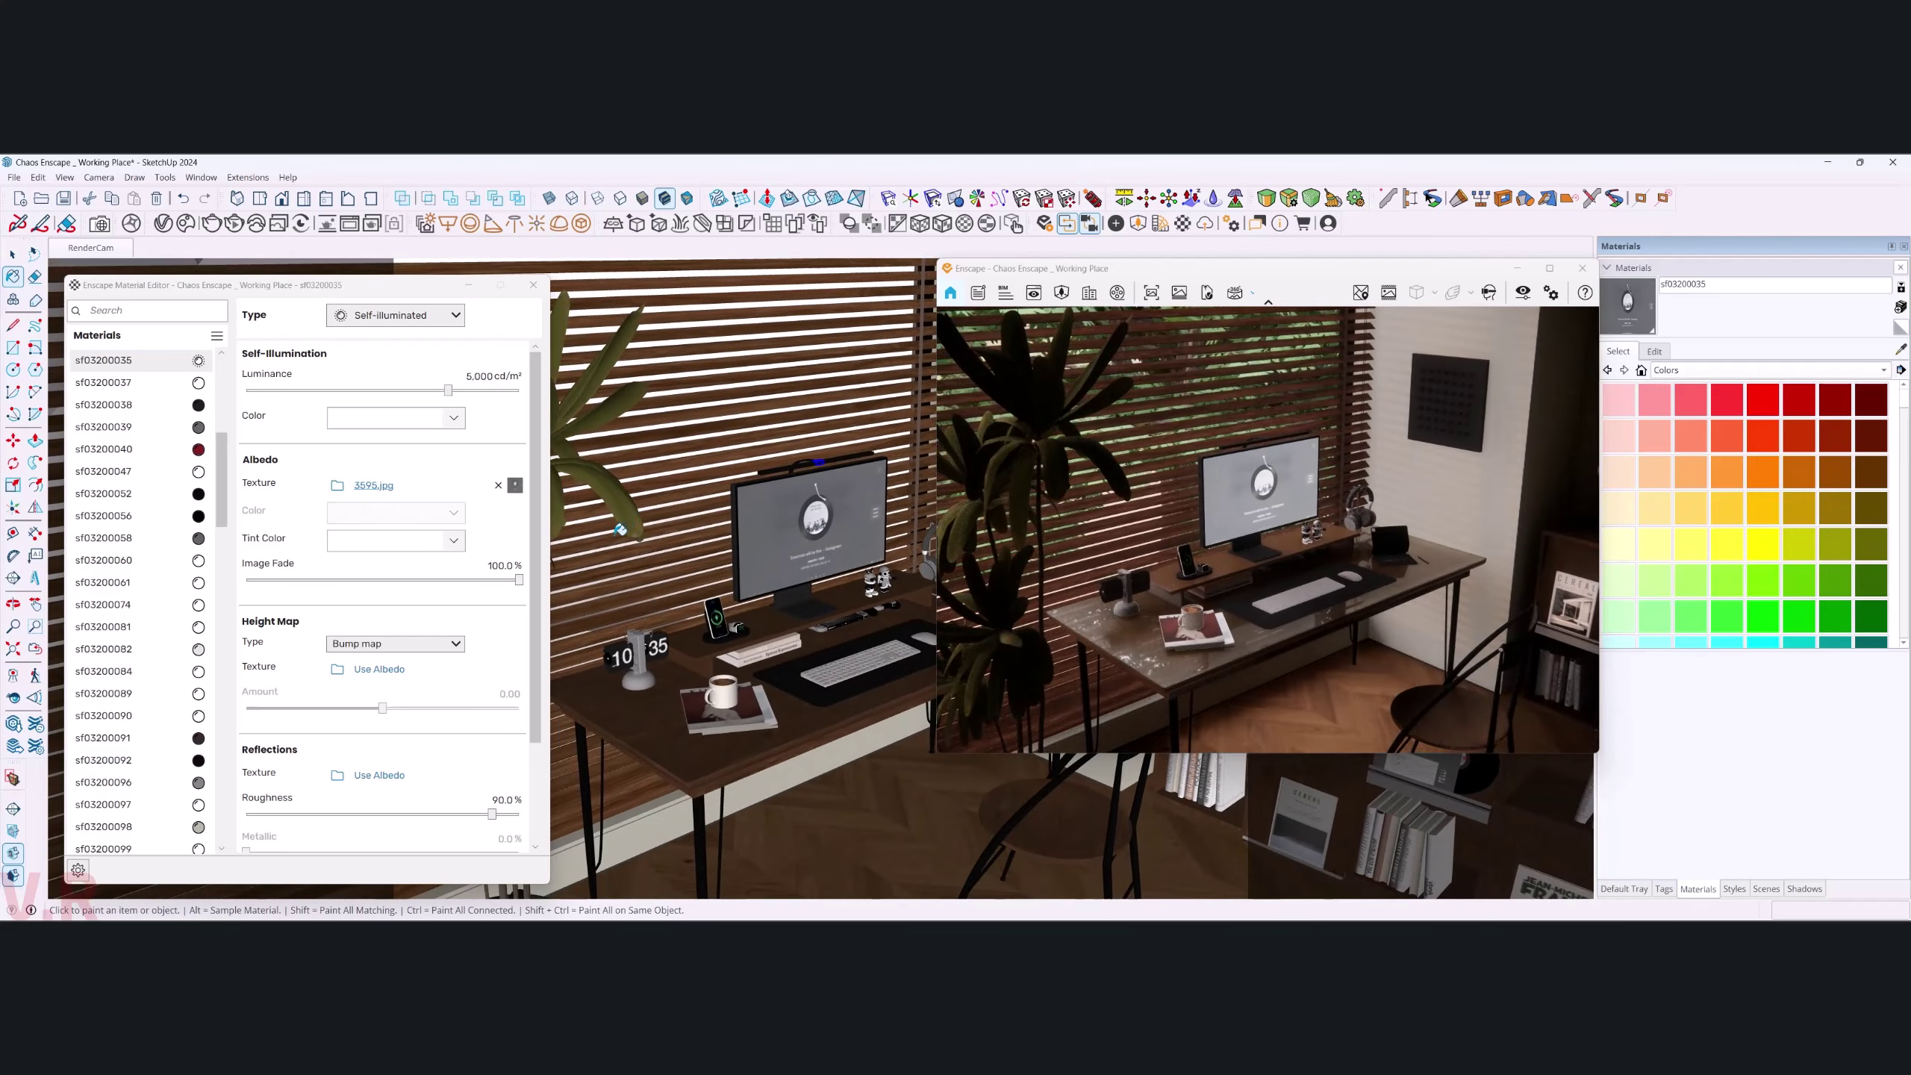
pyautogui.moveTo(491, 376)
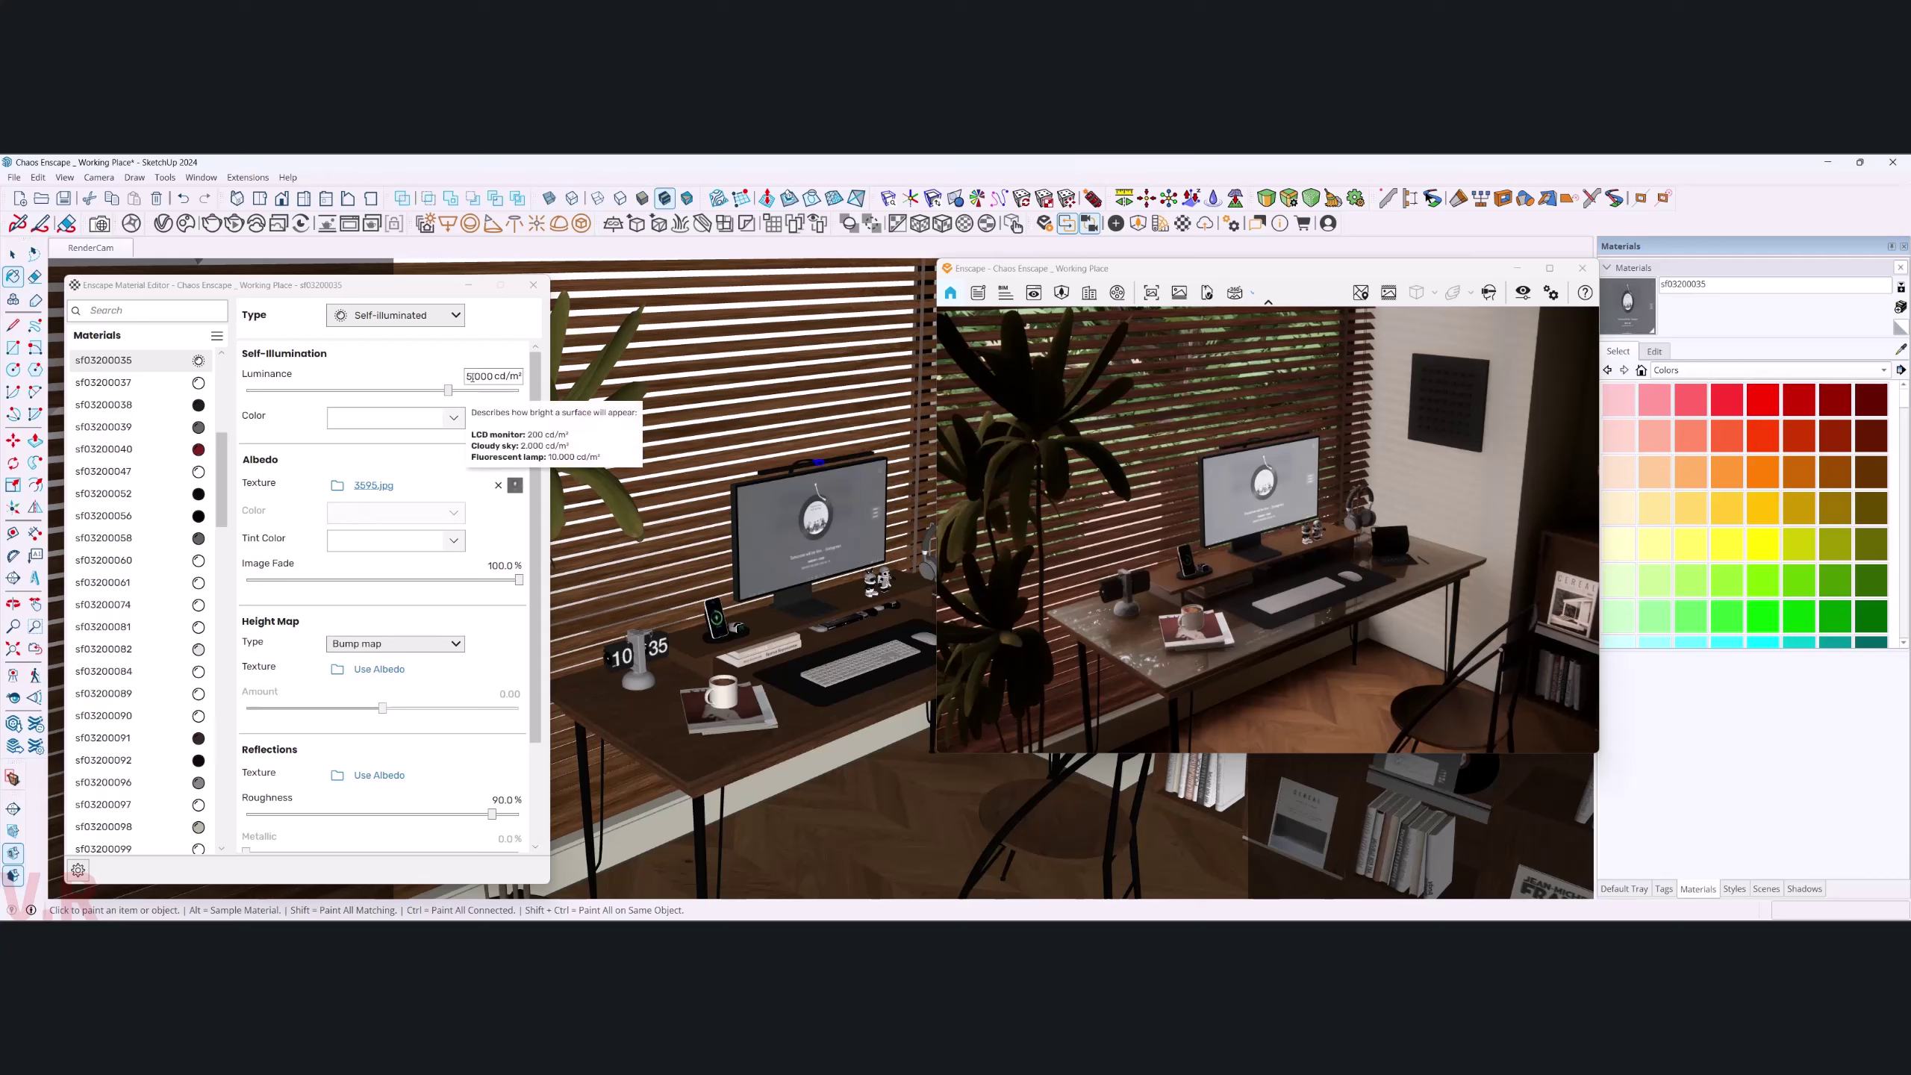
# - Set the screen luminance to 3,000 cd/m²
pyautogui.click(469, 377)
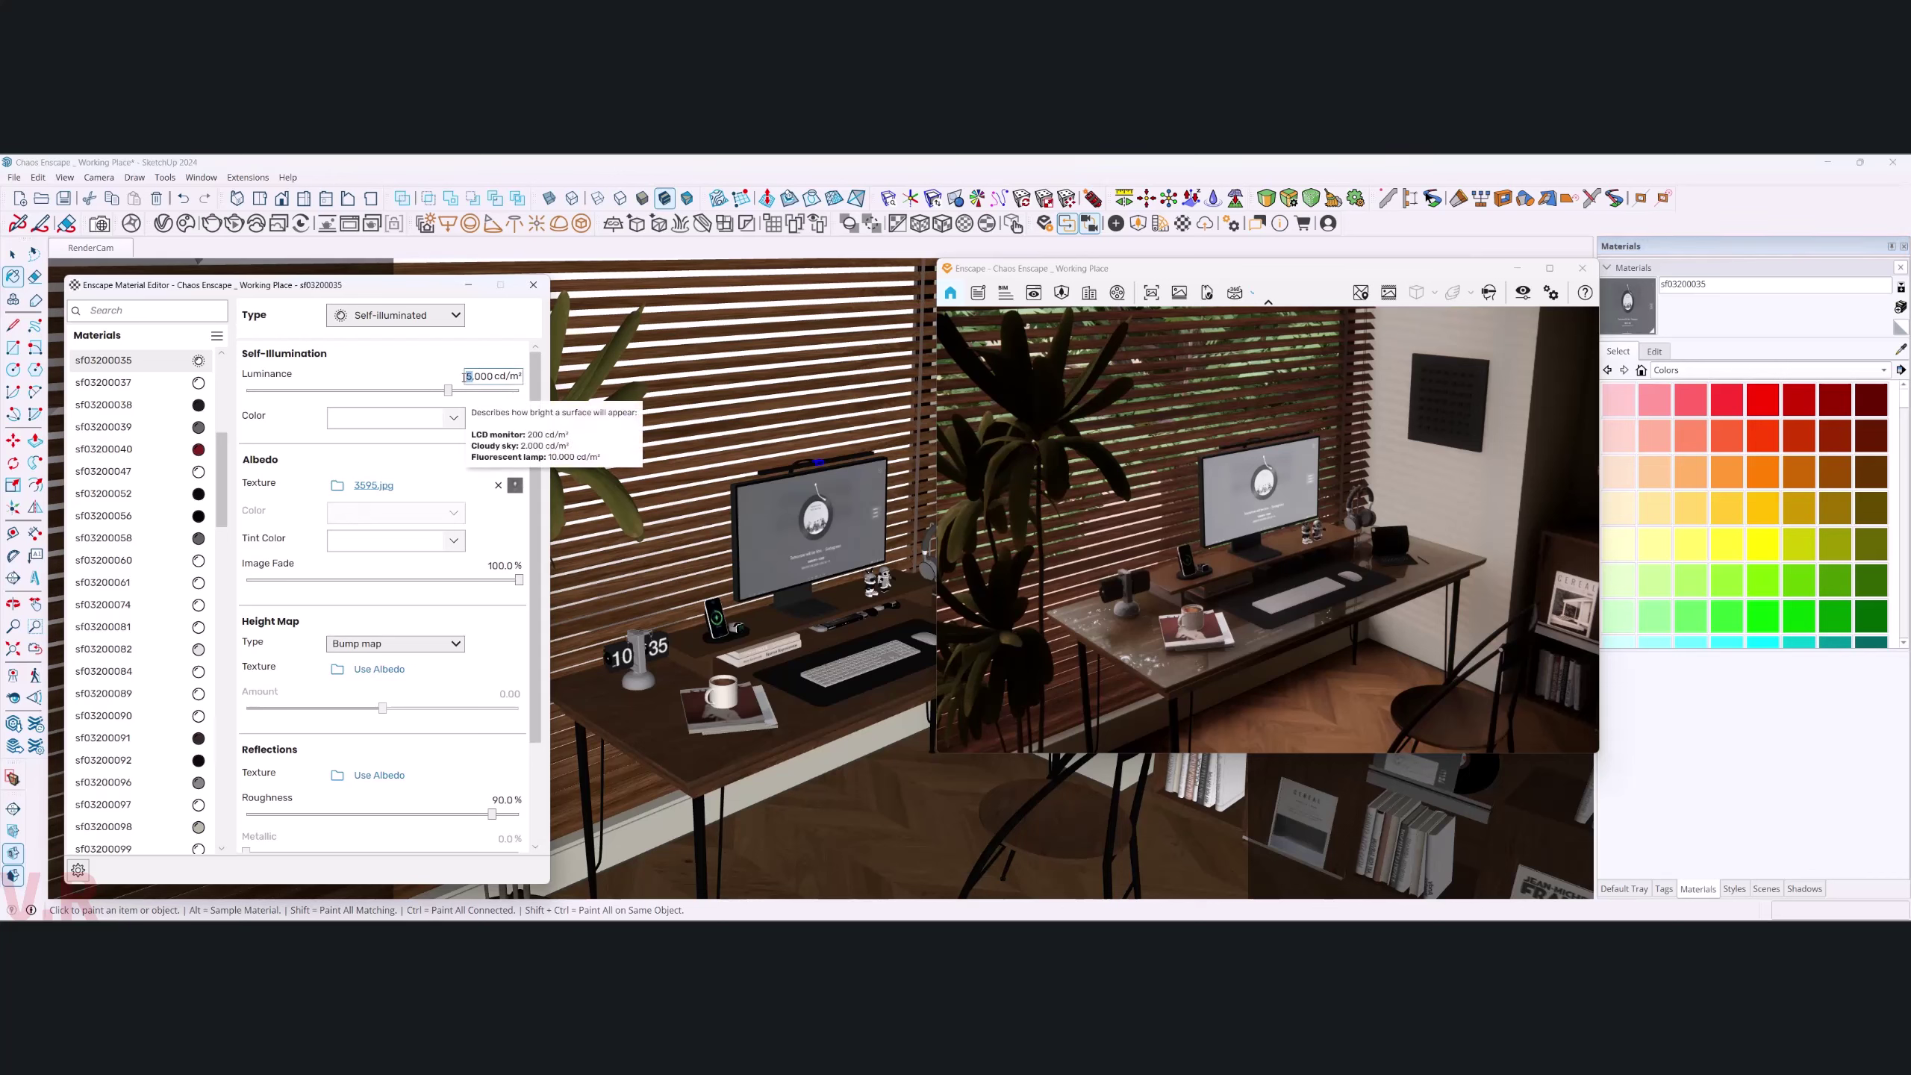
pyautogui.write('1')
pyautogui.press('Return')
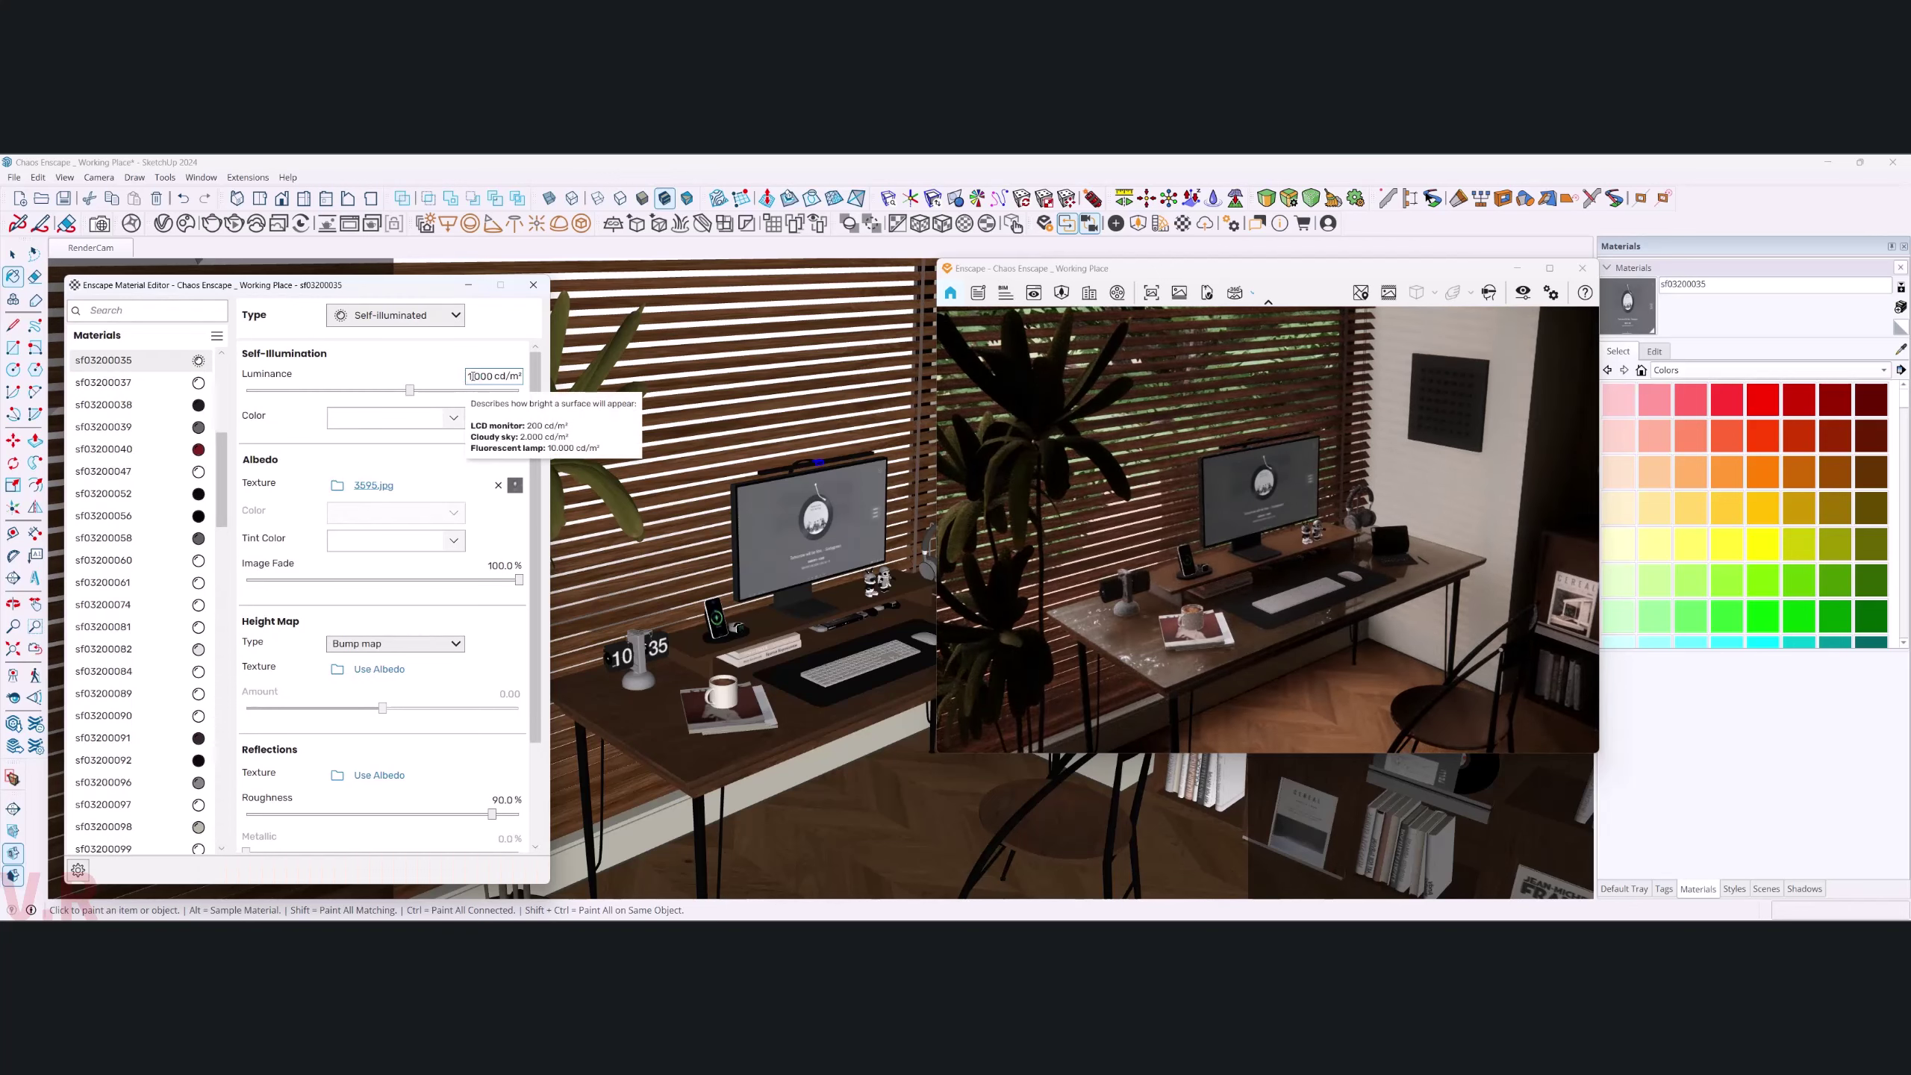
pyautogui.press('Delete')
pyautogui.write('2')
pyautogui.press('Return')
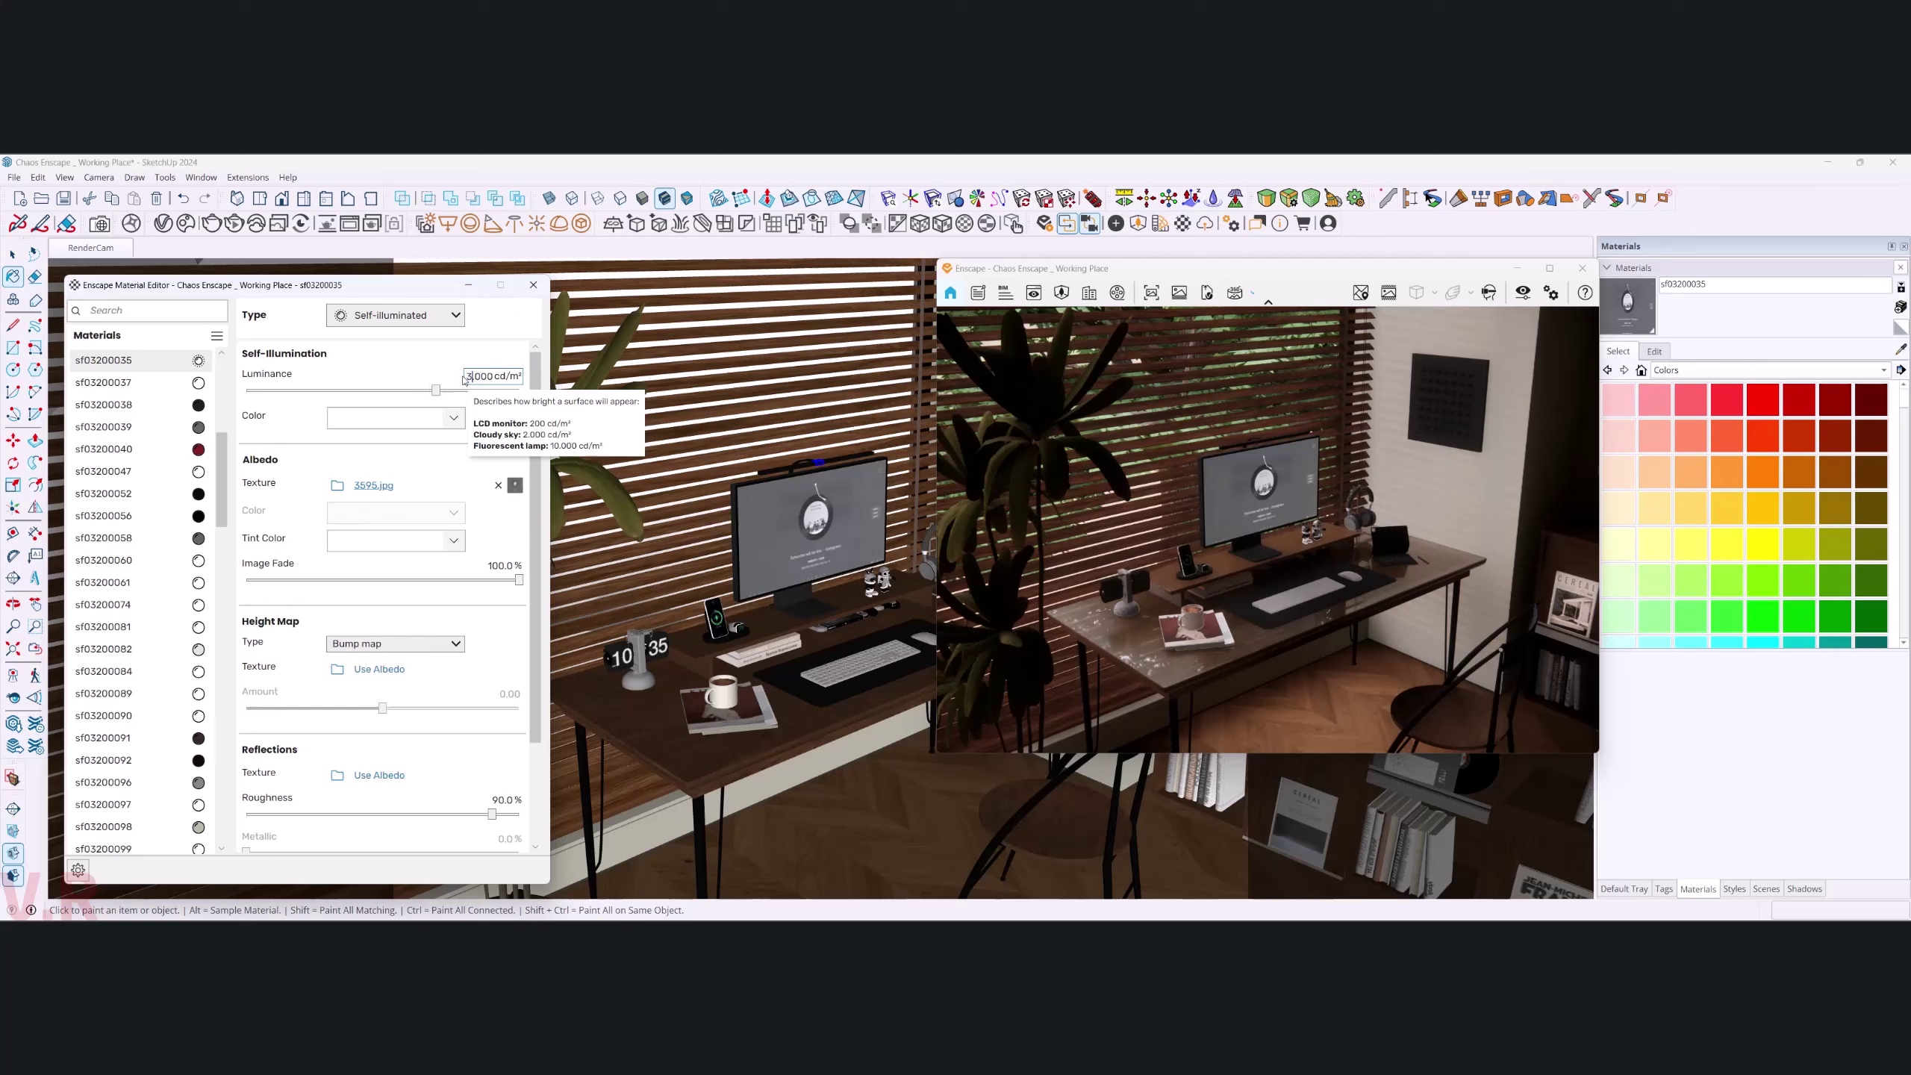
pyautogui.press('Return')
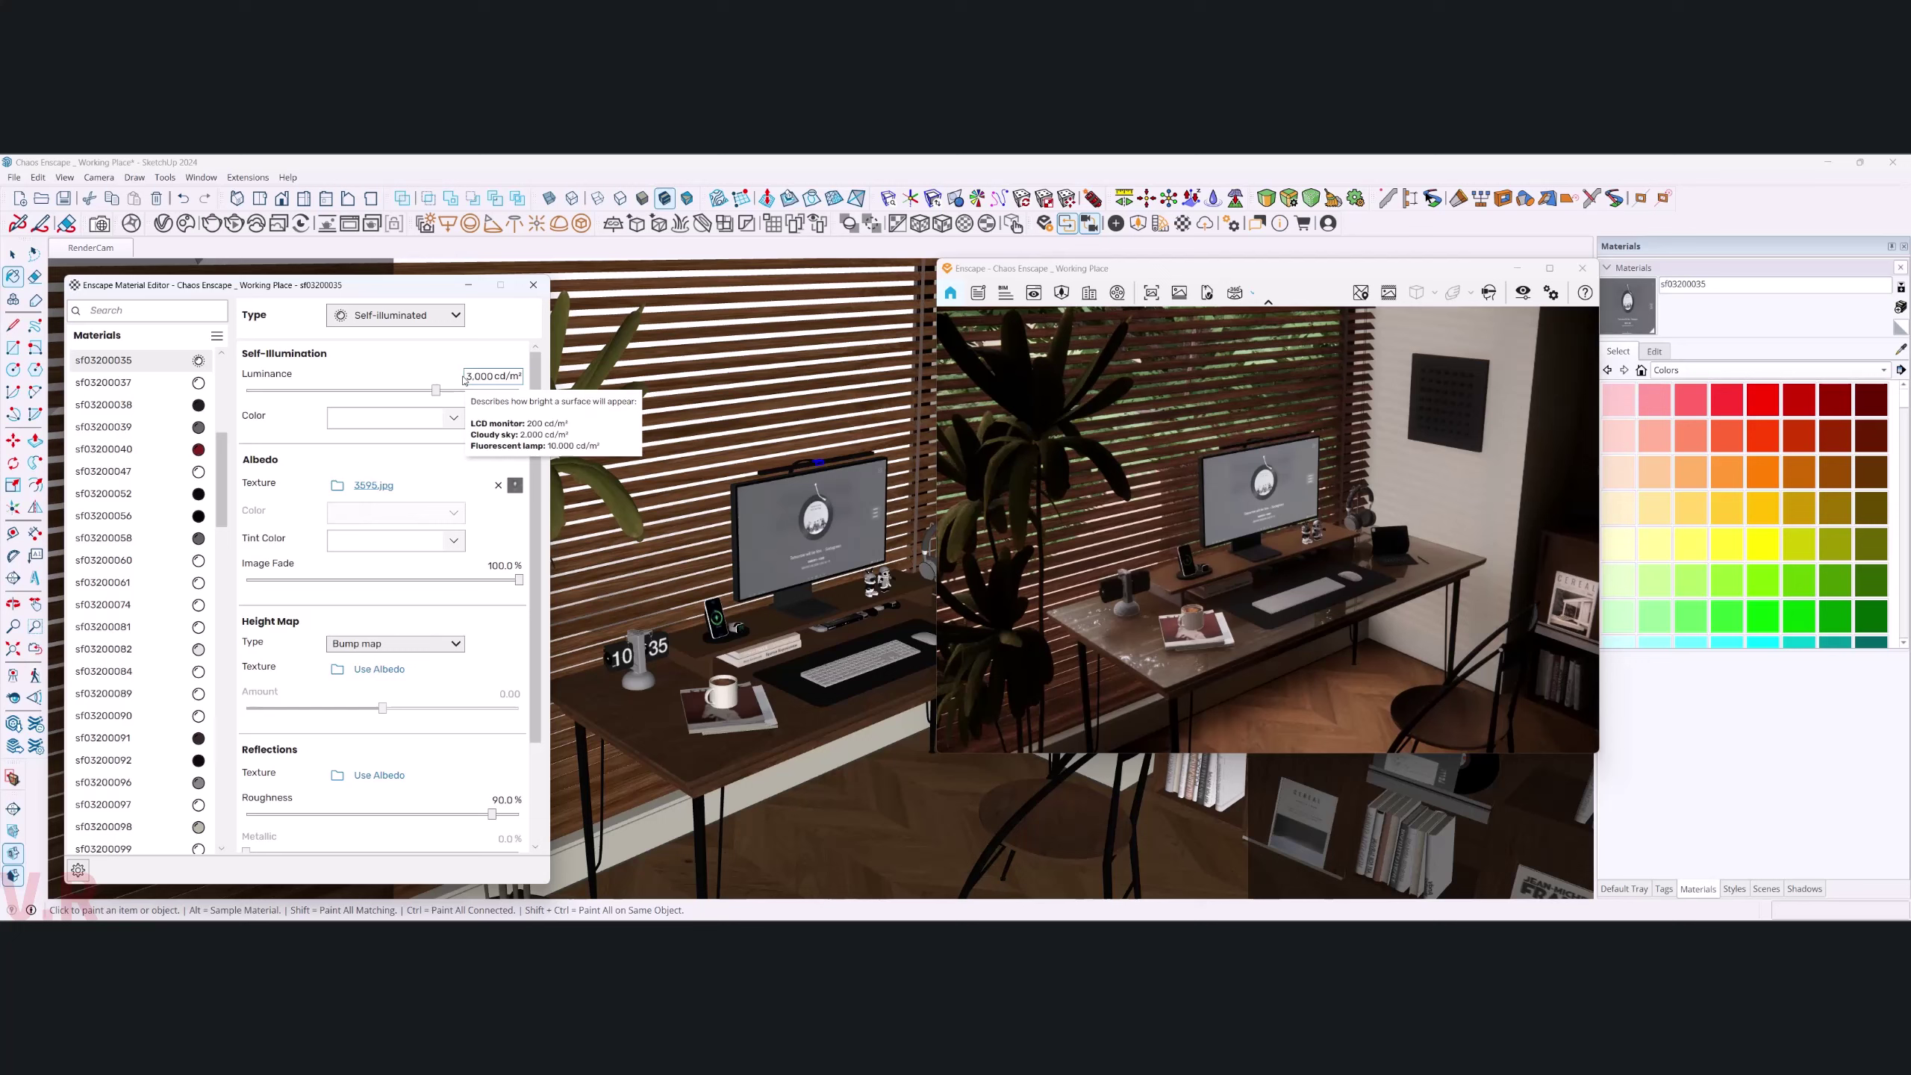
pyautogui.click(466, 376)
pyautogui.press('space')
pyautogui.scroll(2, 819, 549)
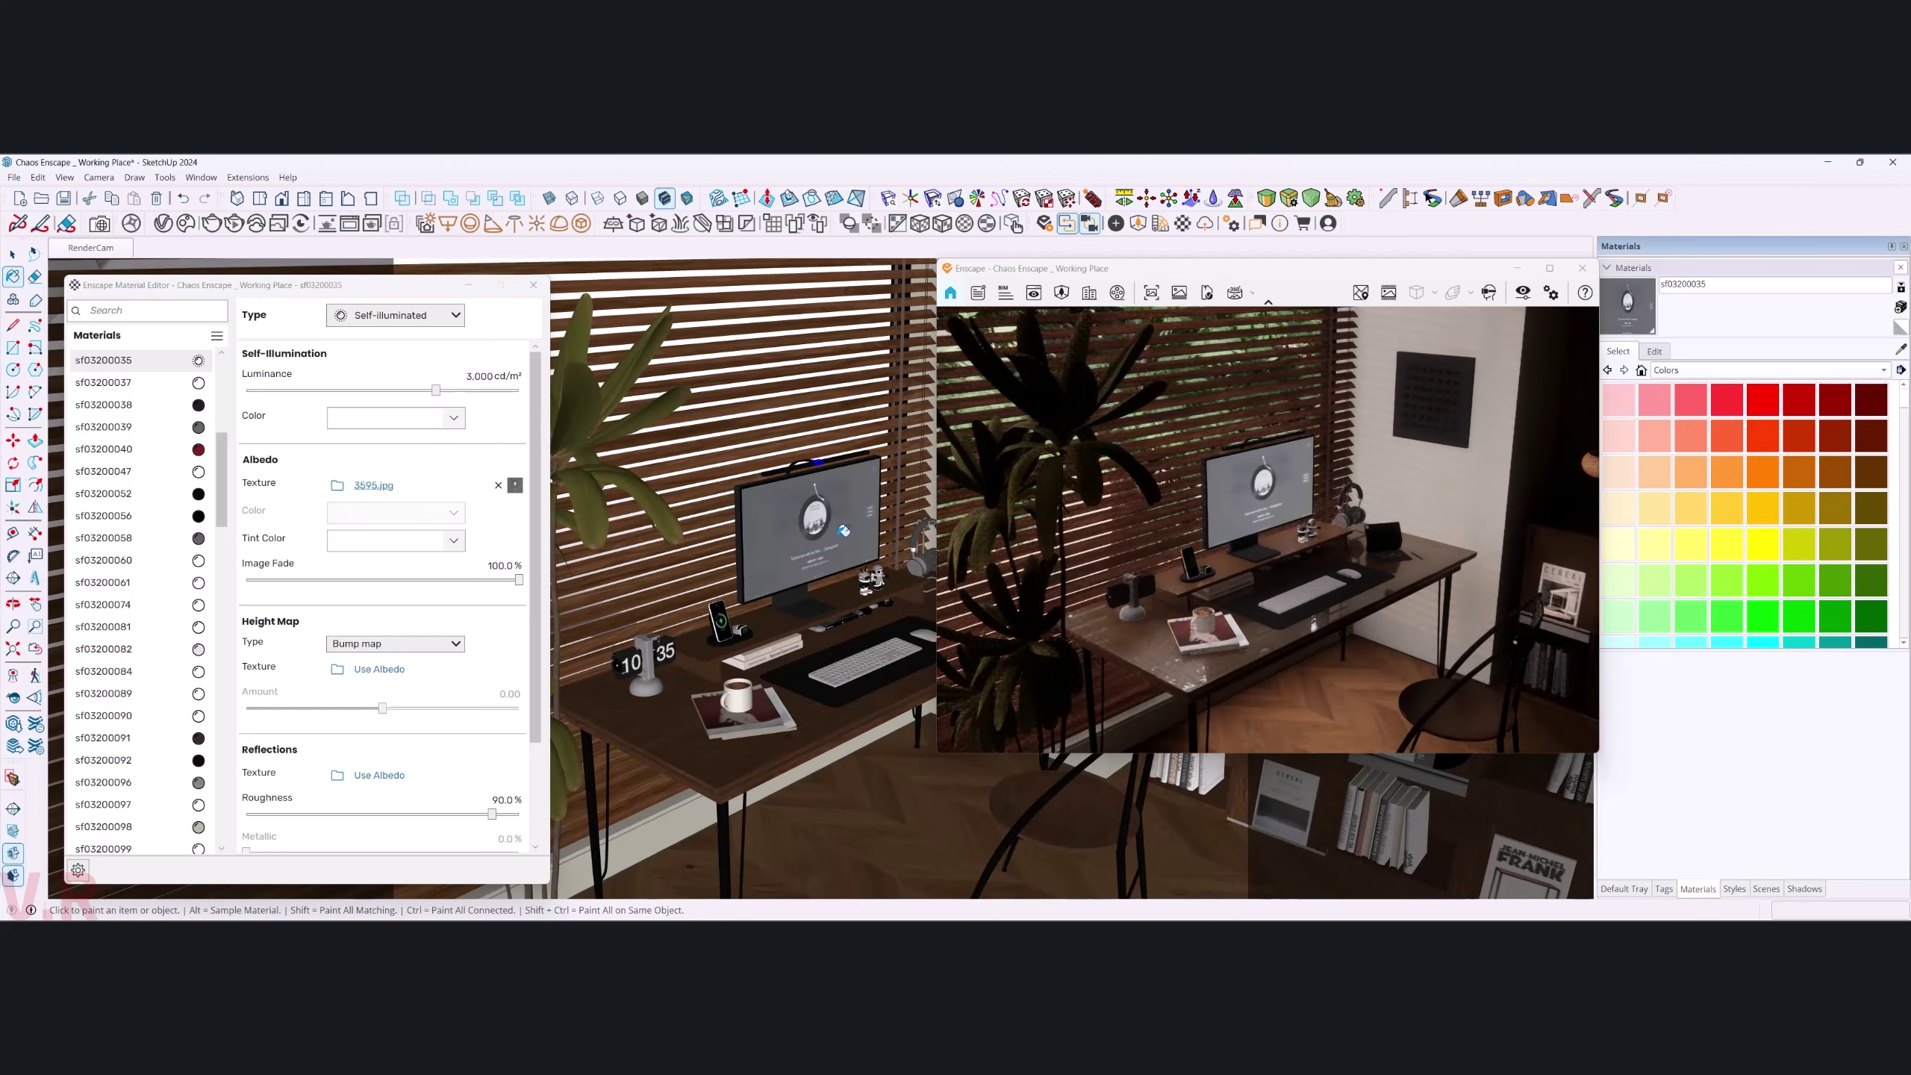
pyautogui.scroll(2, 826, 480)
pyautogui.scroll(3, 826, 480)
pyautogui.scroll(2, 826, 481)
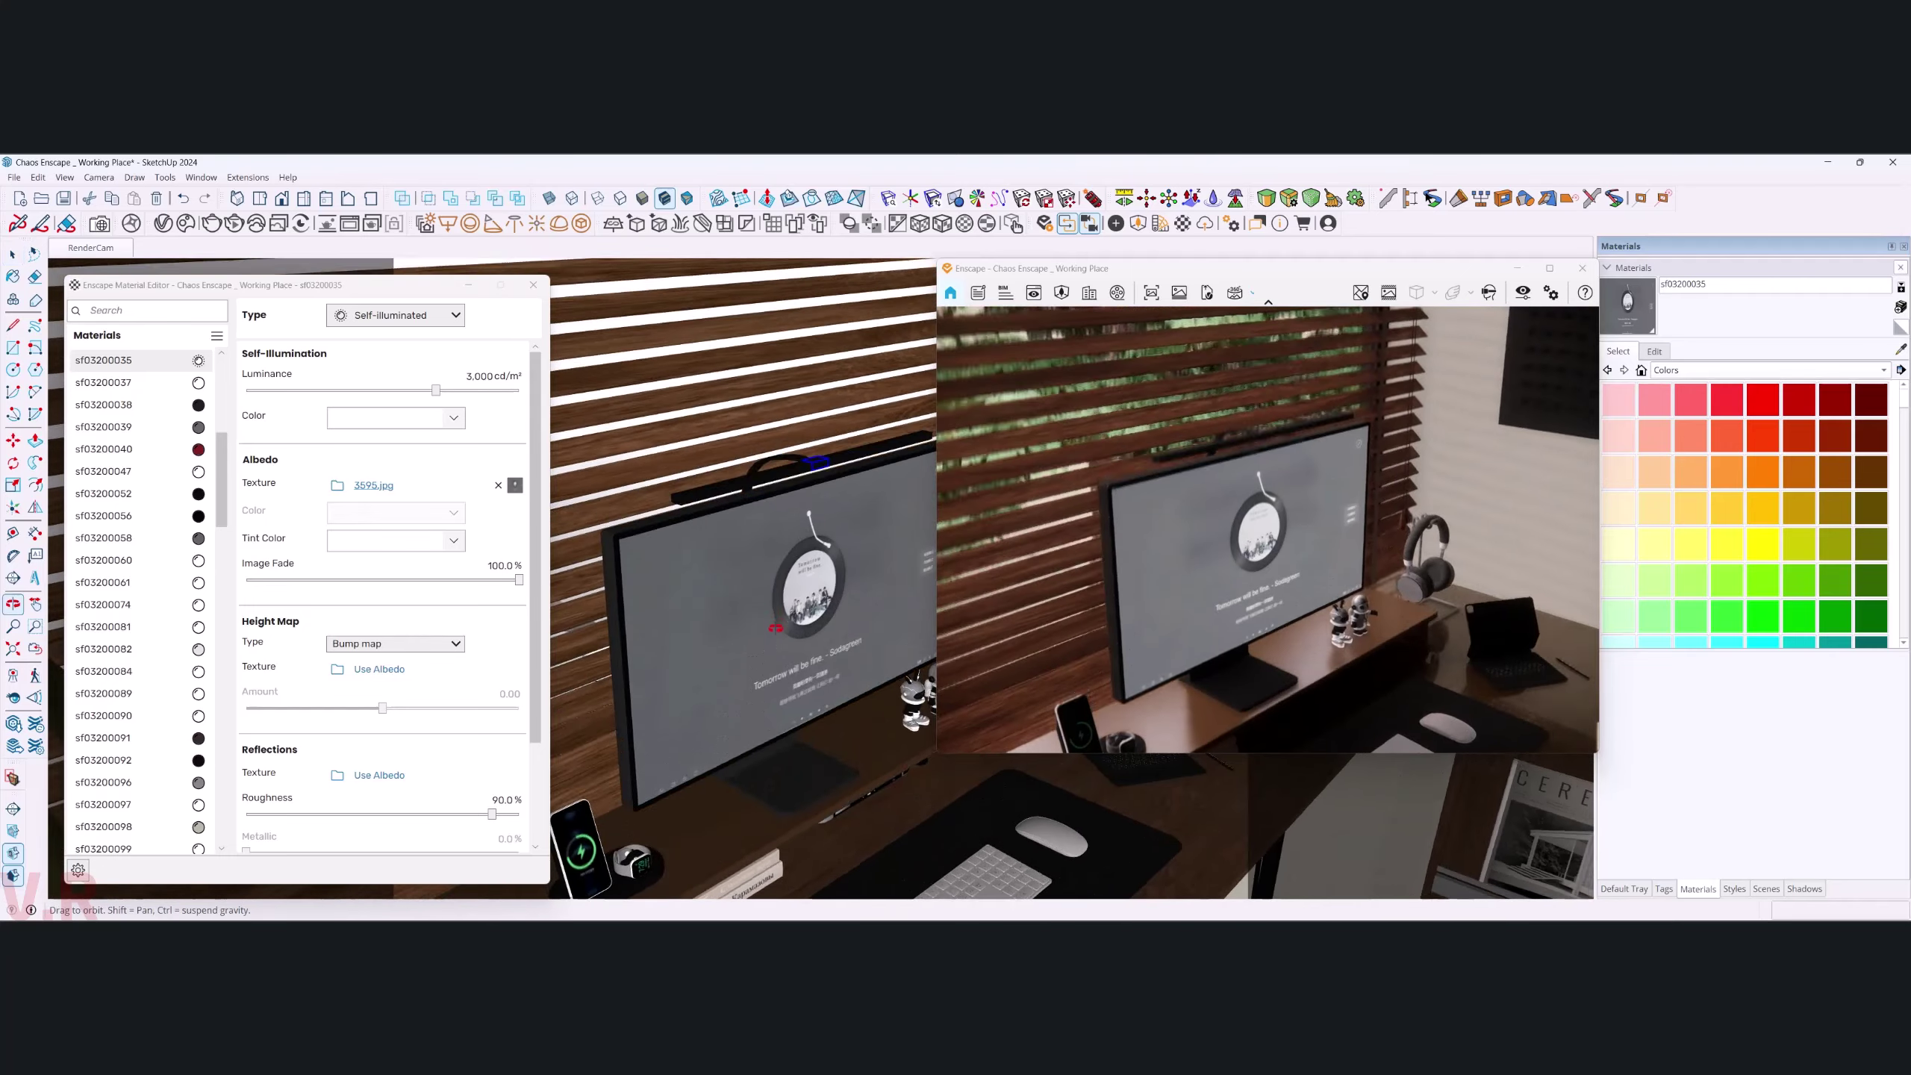
# - Place a 0.2 × 0.2 m, 1,000 lm Enscape rectangular light on the desk beside the charging stand
pyautogui.click(1138, 222)
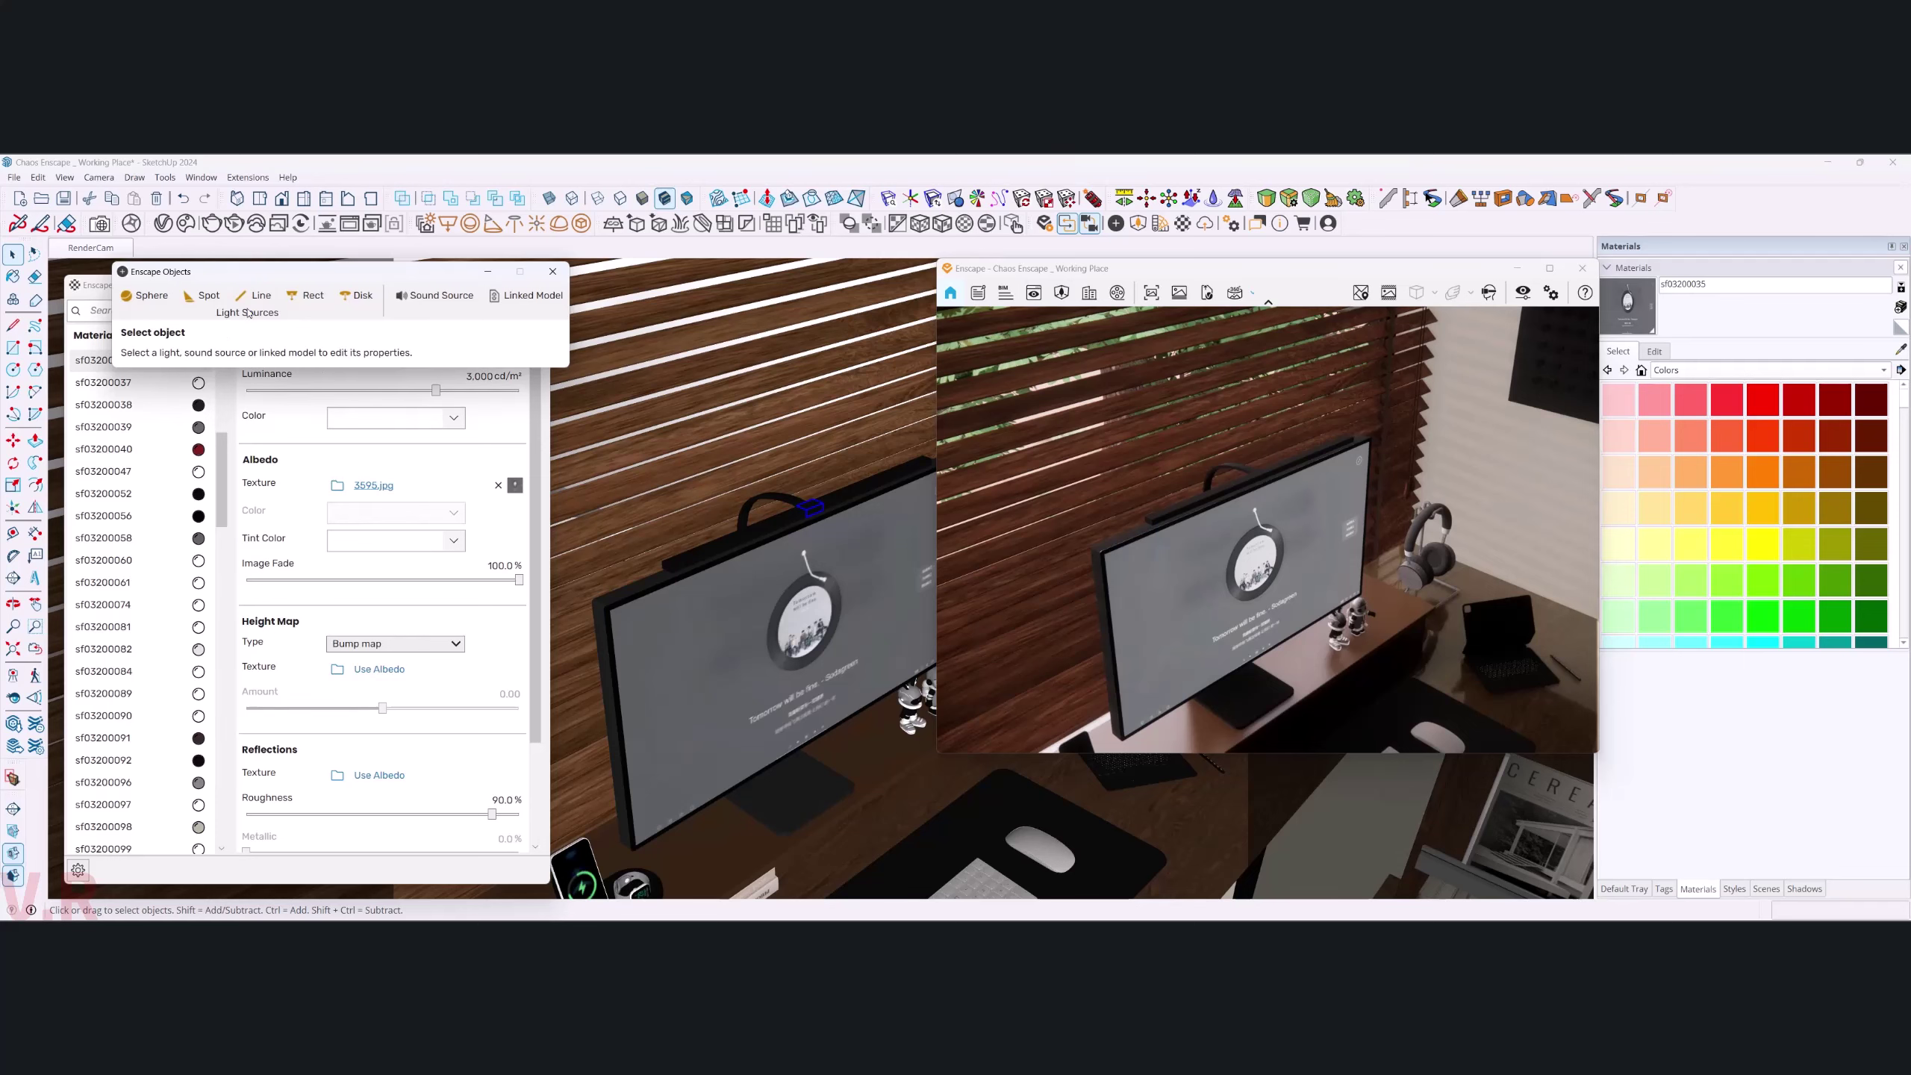
pyautogui.click(293, 298)
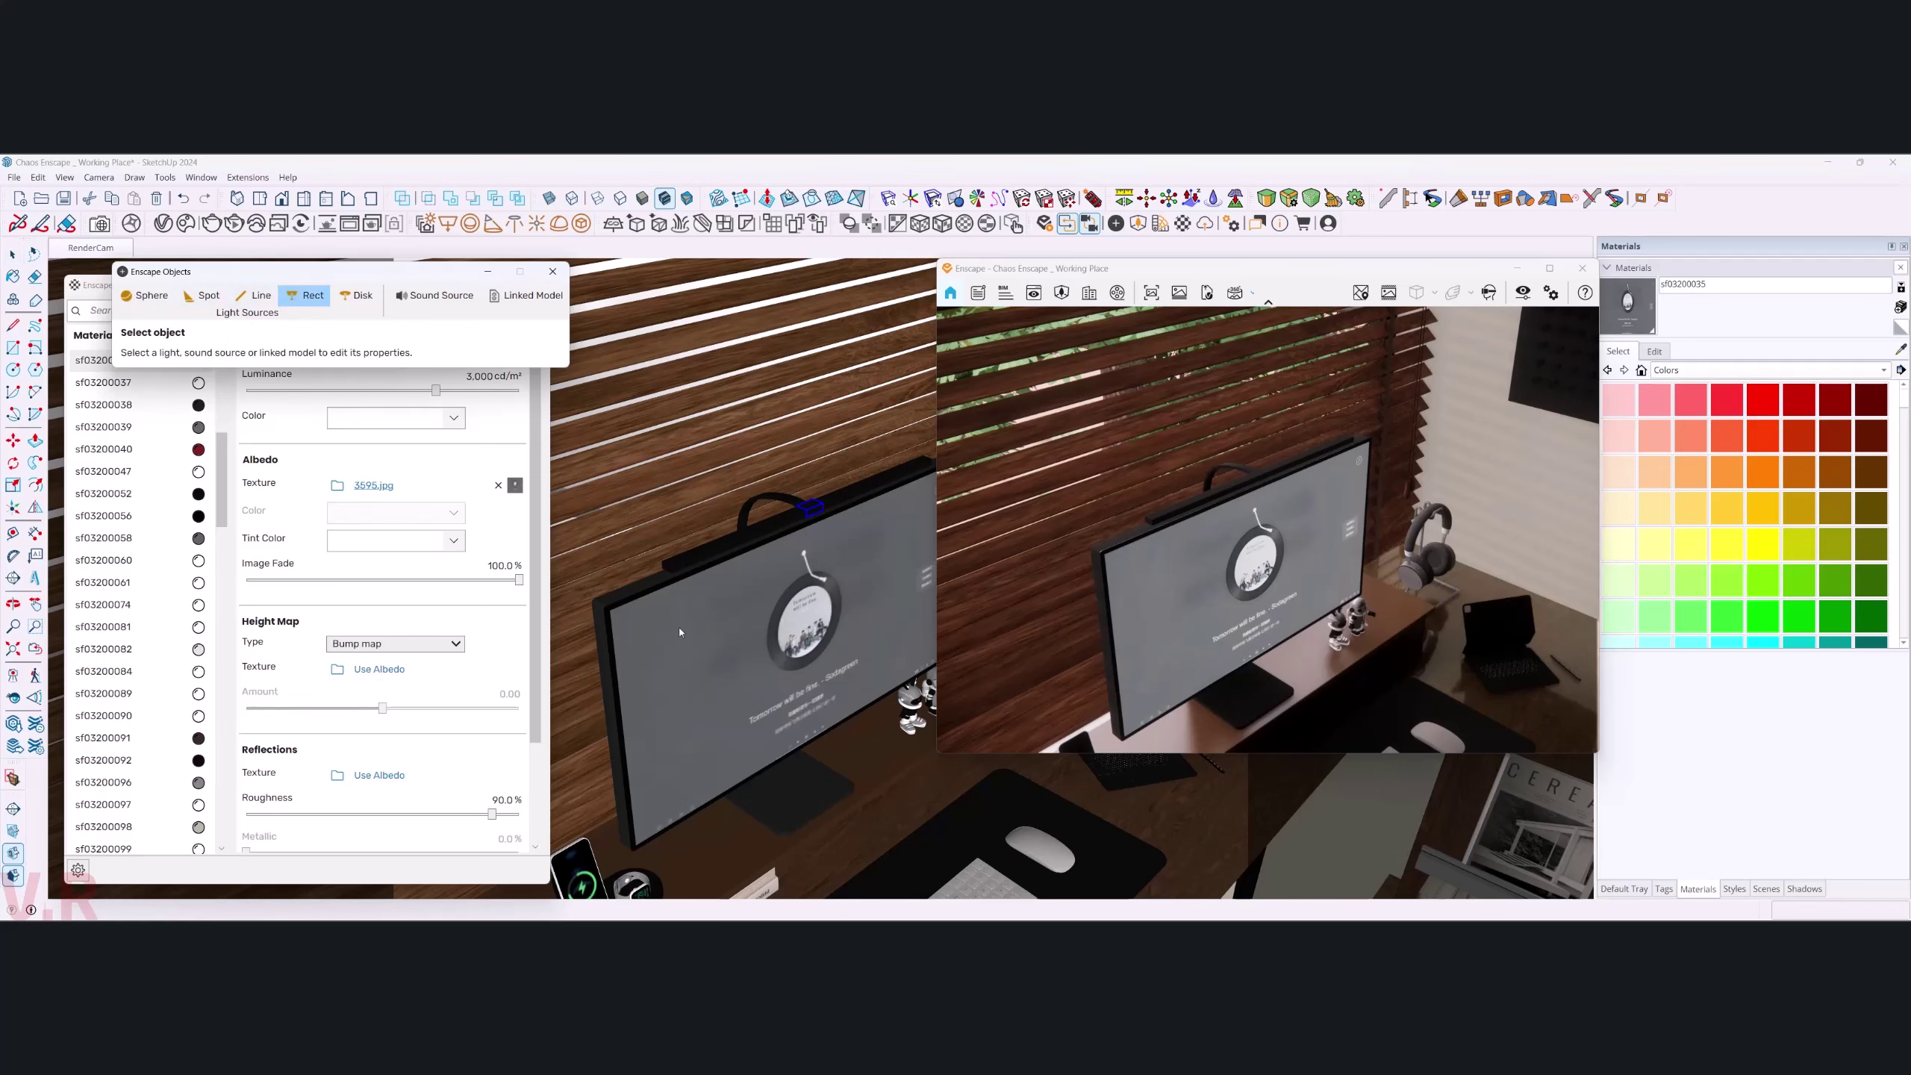
pyautogui.moveTo(798, 572)
pyautogui.mouseDown(button='middle')
pyautogui.moveTo(800, 429)
pyautogui.moveTo(845, 278)
pyautogui.moveTo(762, 576)
pyautogui.moveTo(773, 537)
pyautogui.mouseUp(button='middle')
pyautogui.scroll(2, 773, 537)
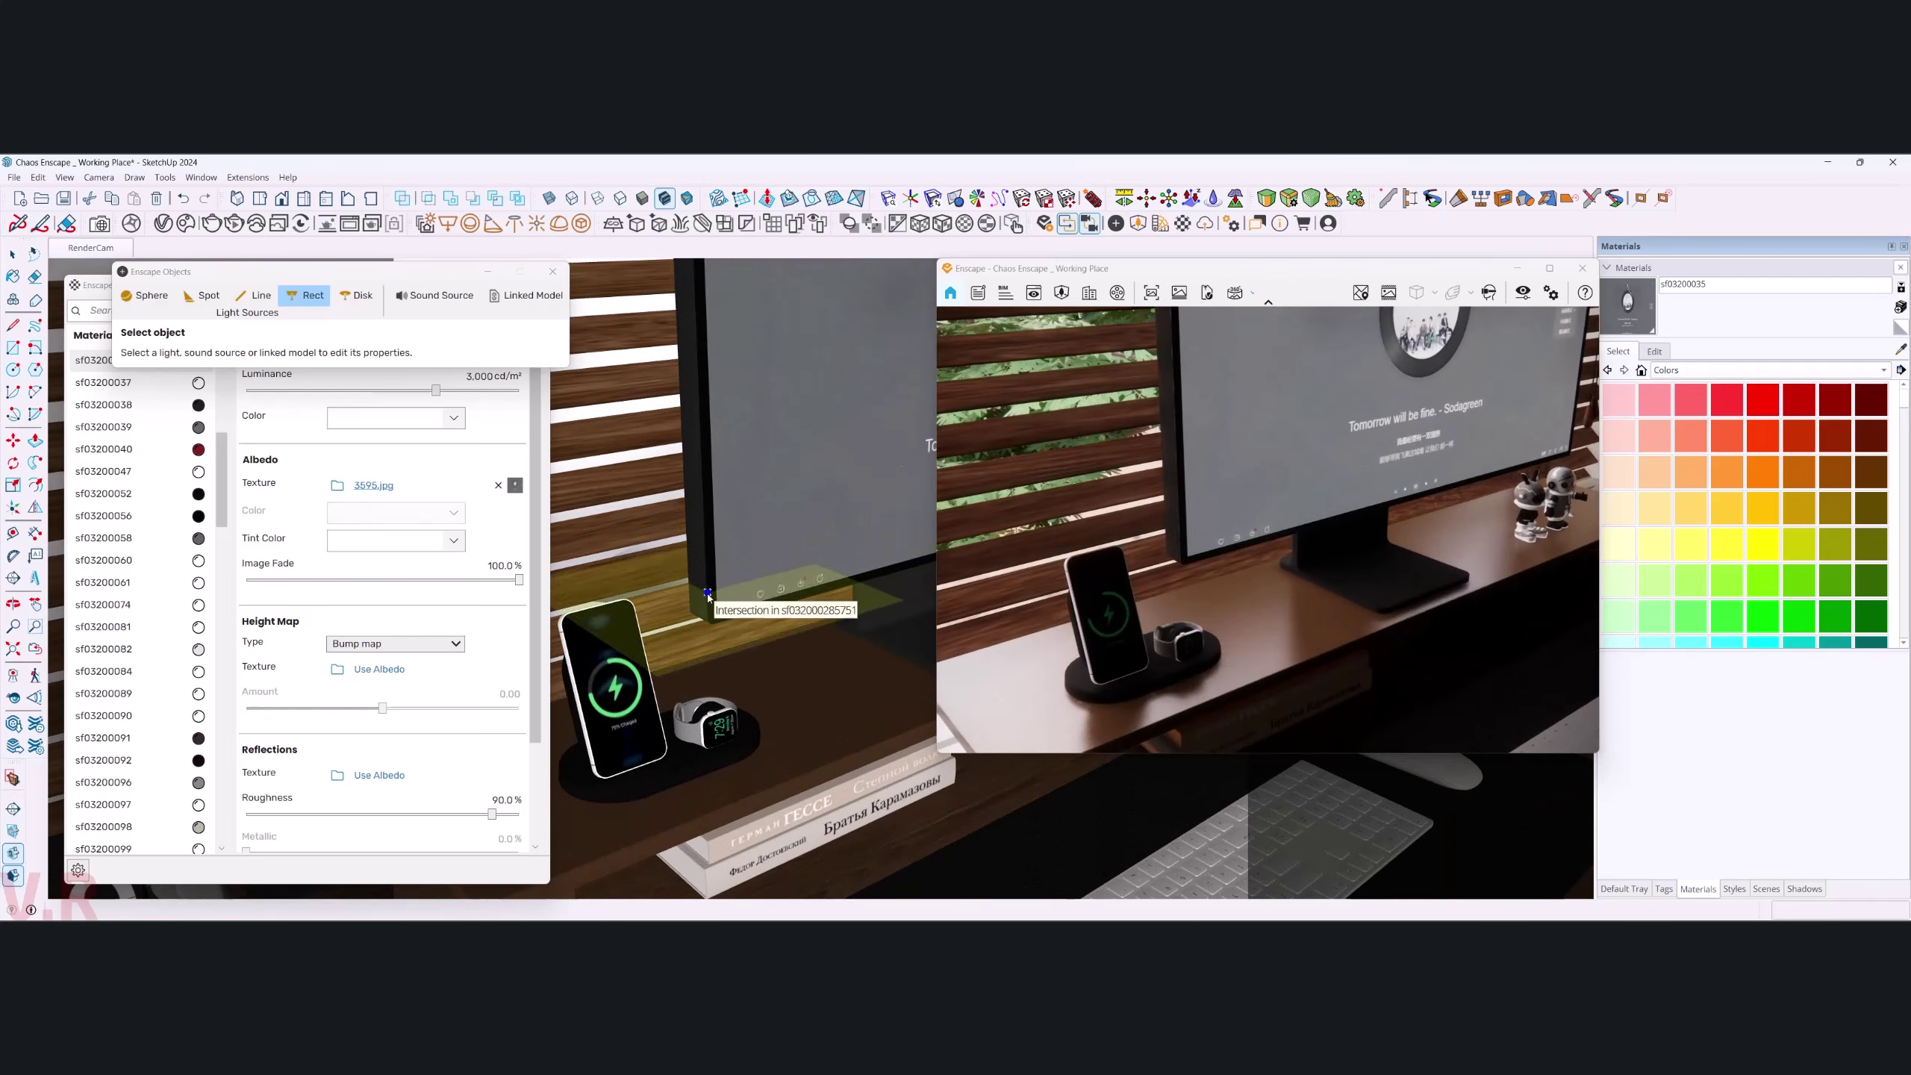
pyautogui.press('l')
pyautogui.click(805, 708)
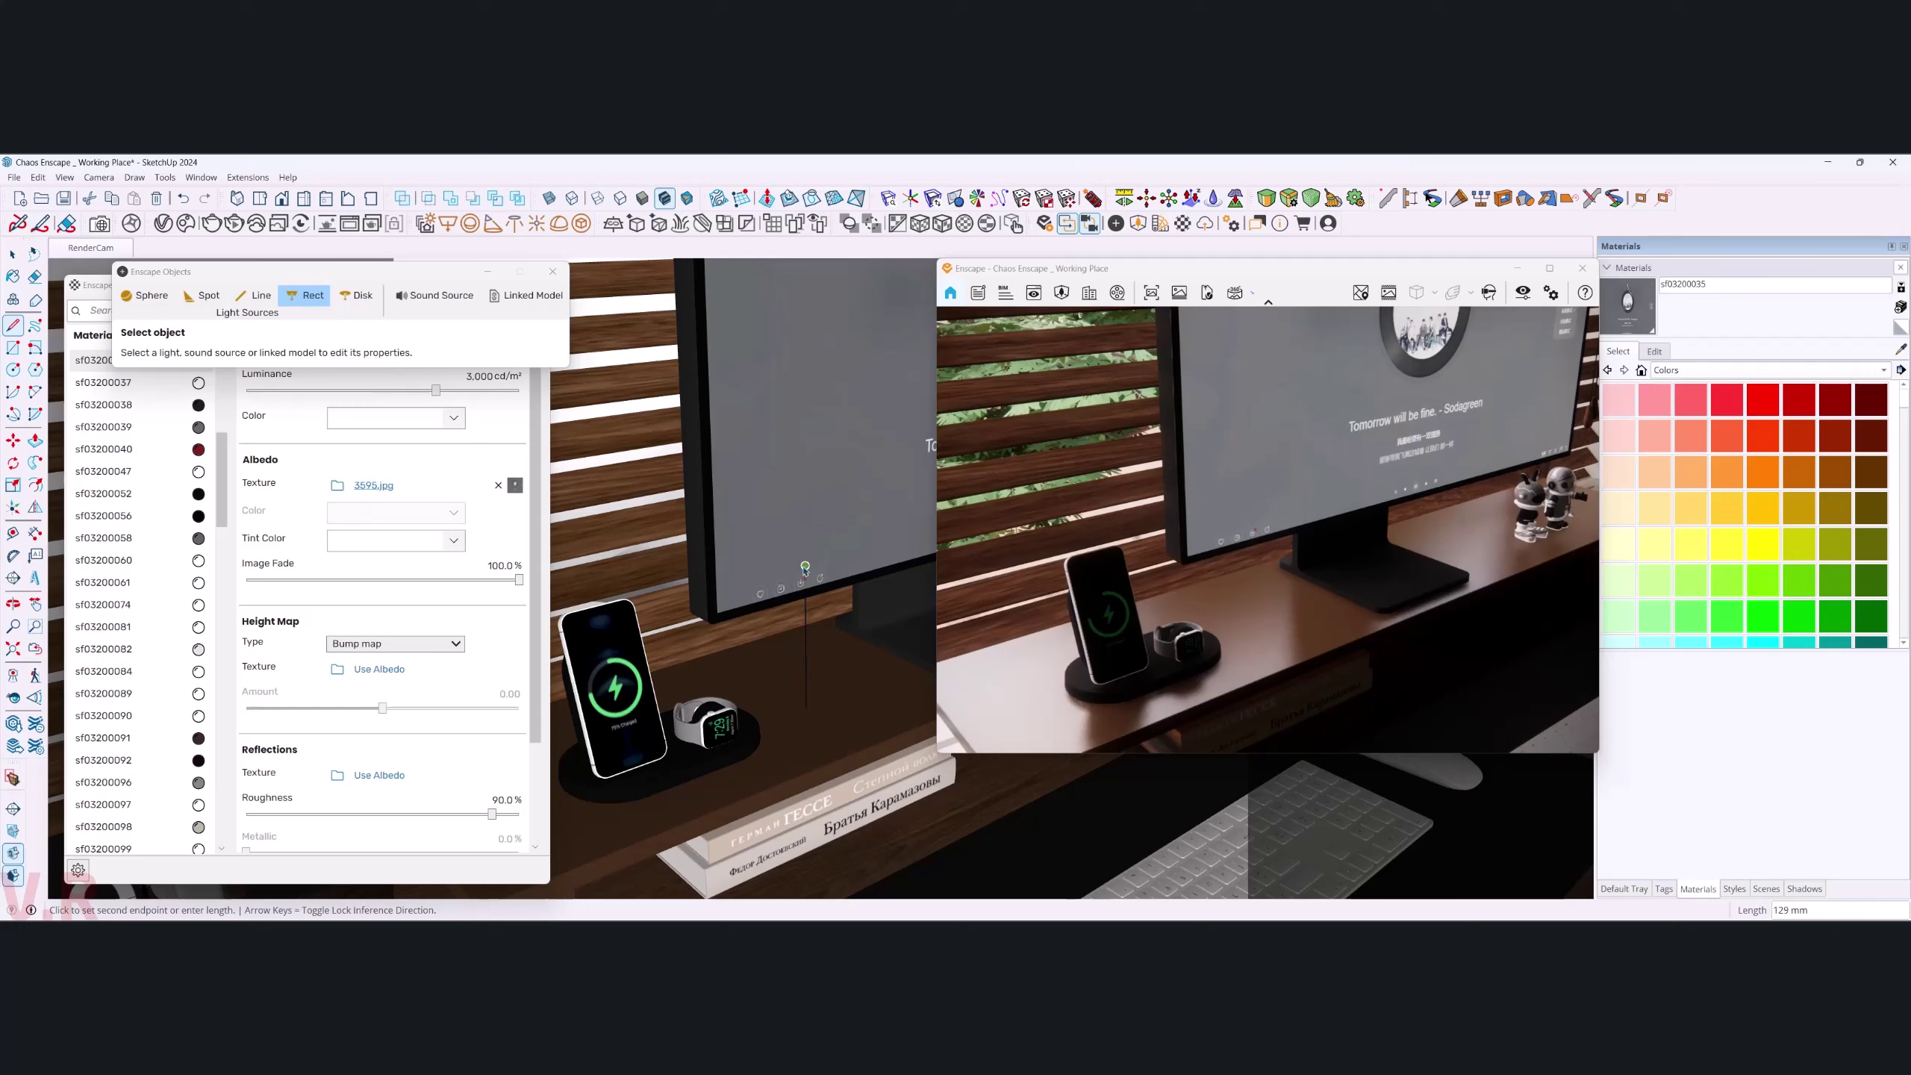
pyautogui.click(305, 295)
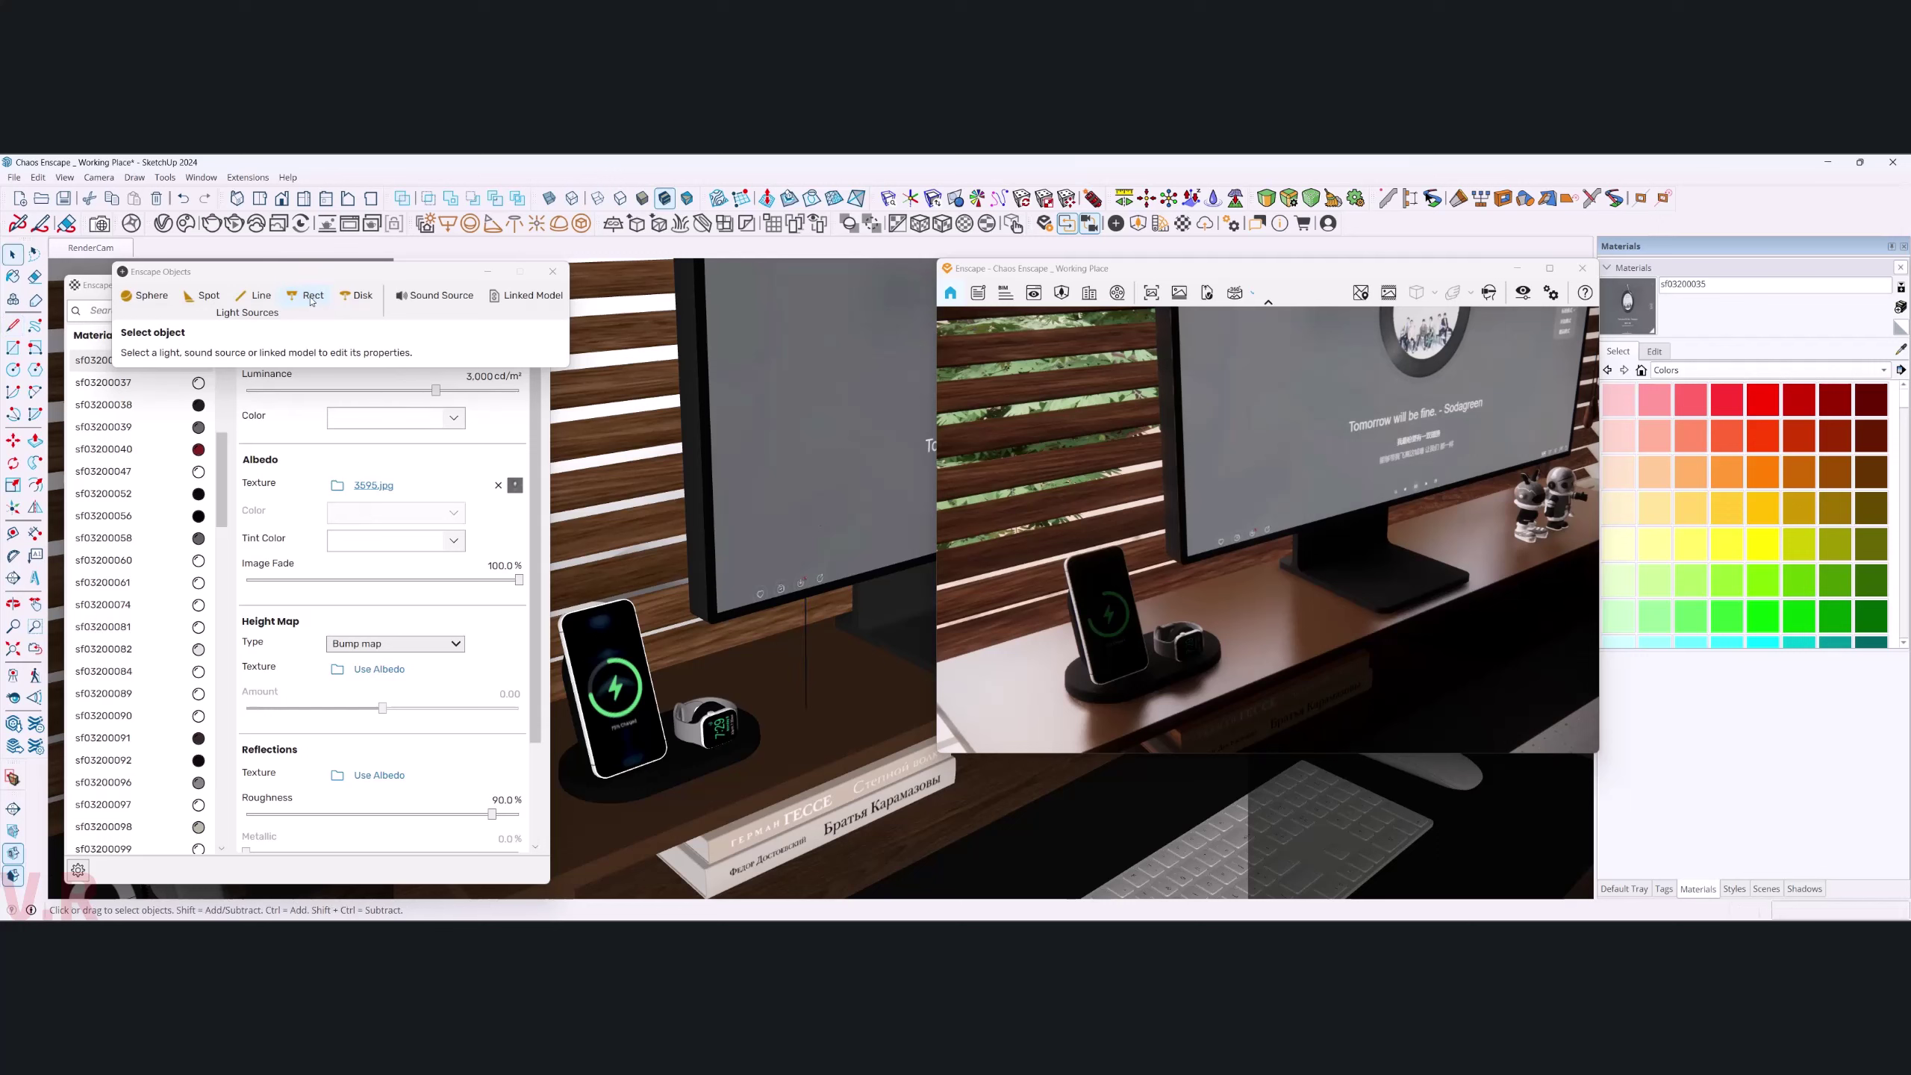
pyautogui.click(805, 708)
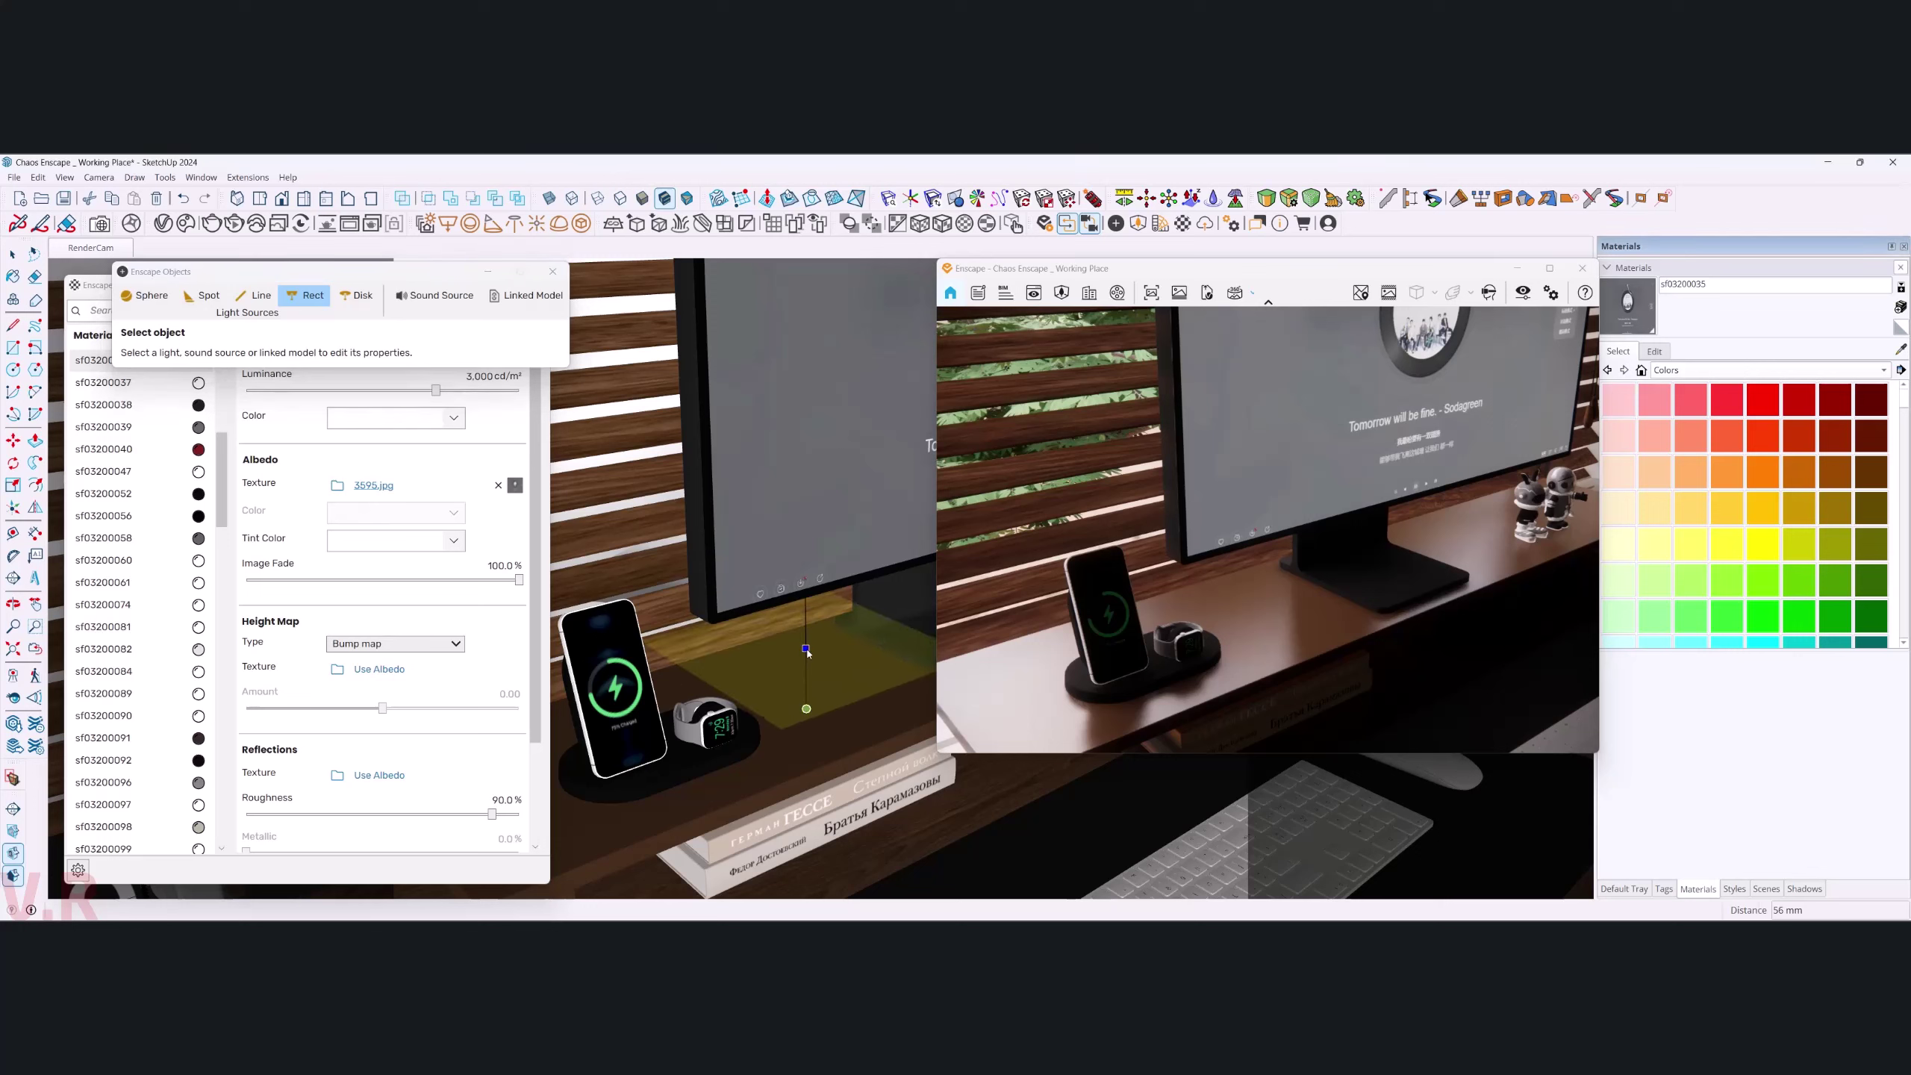
pyautogui.click(805, 650)
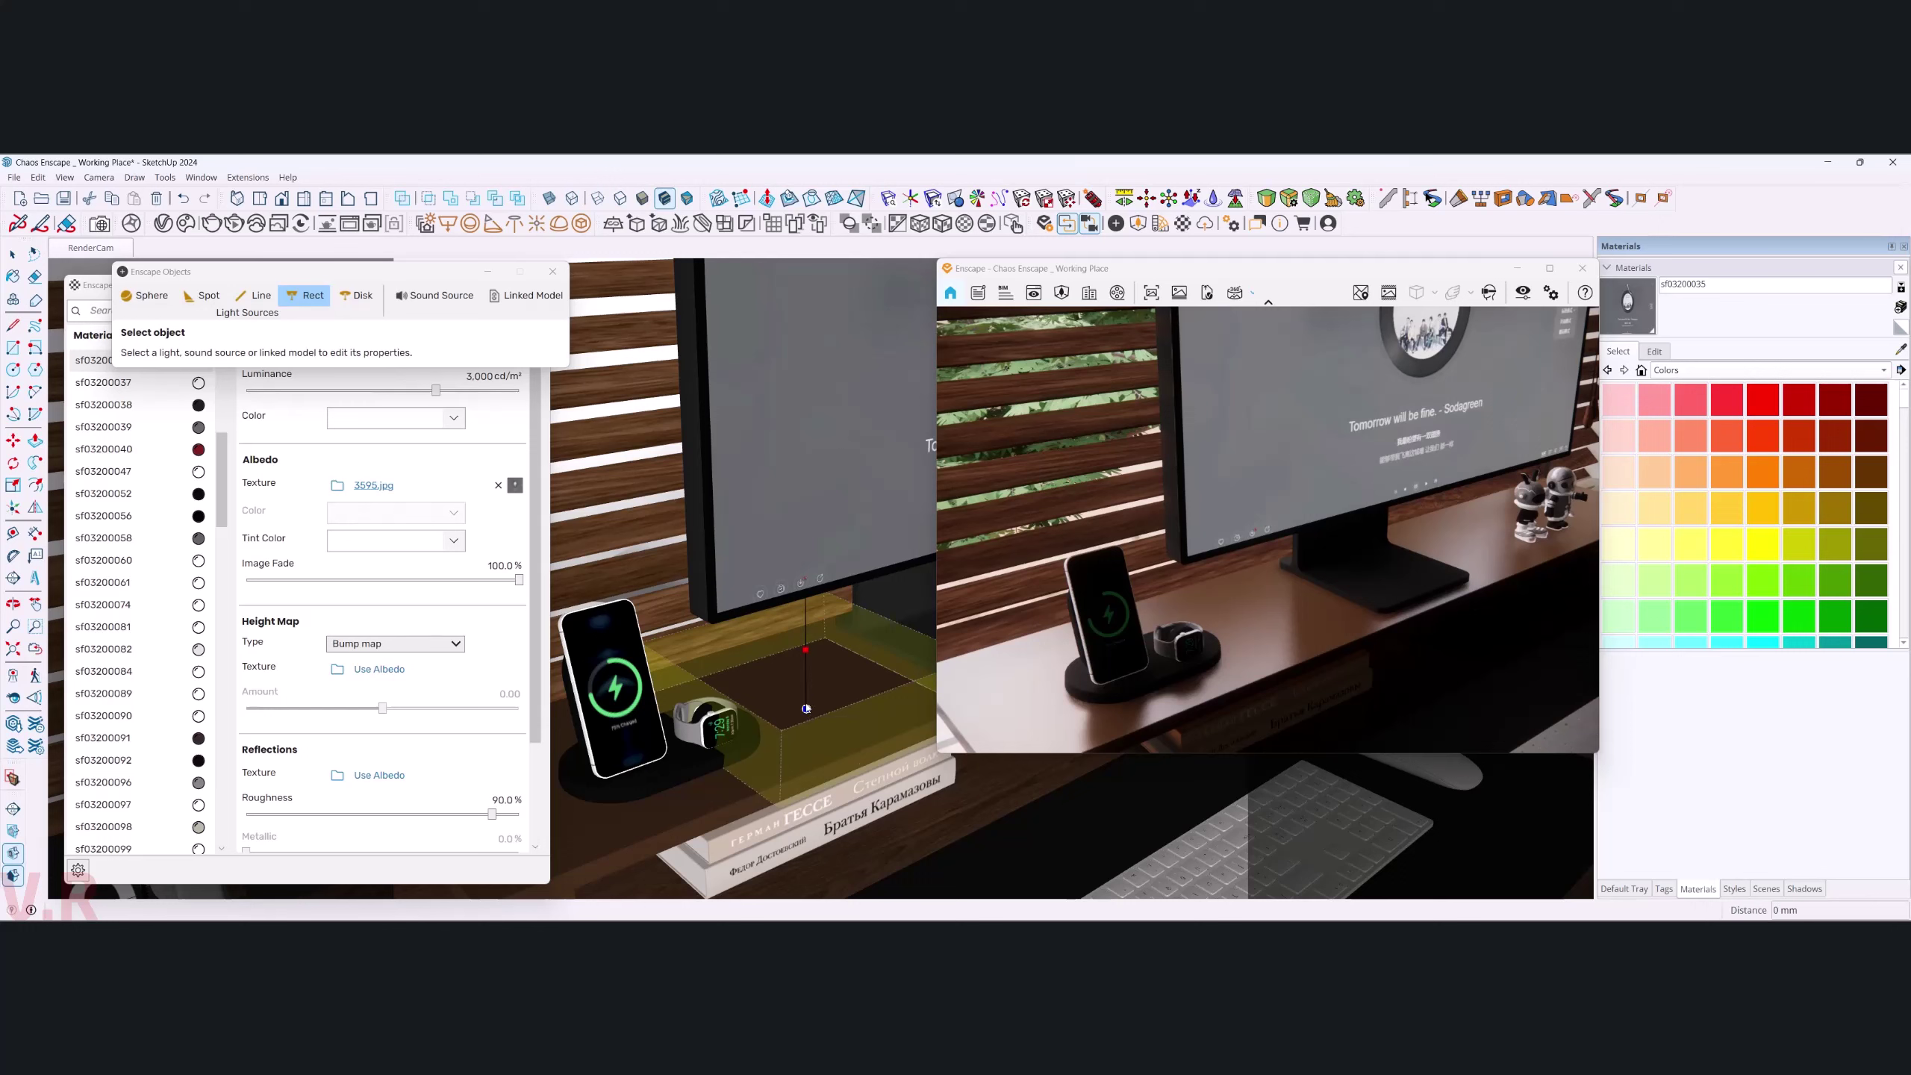
pyautogui.click(807, 709)
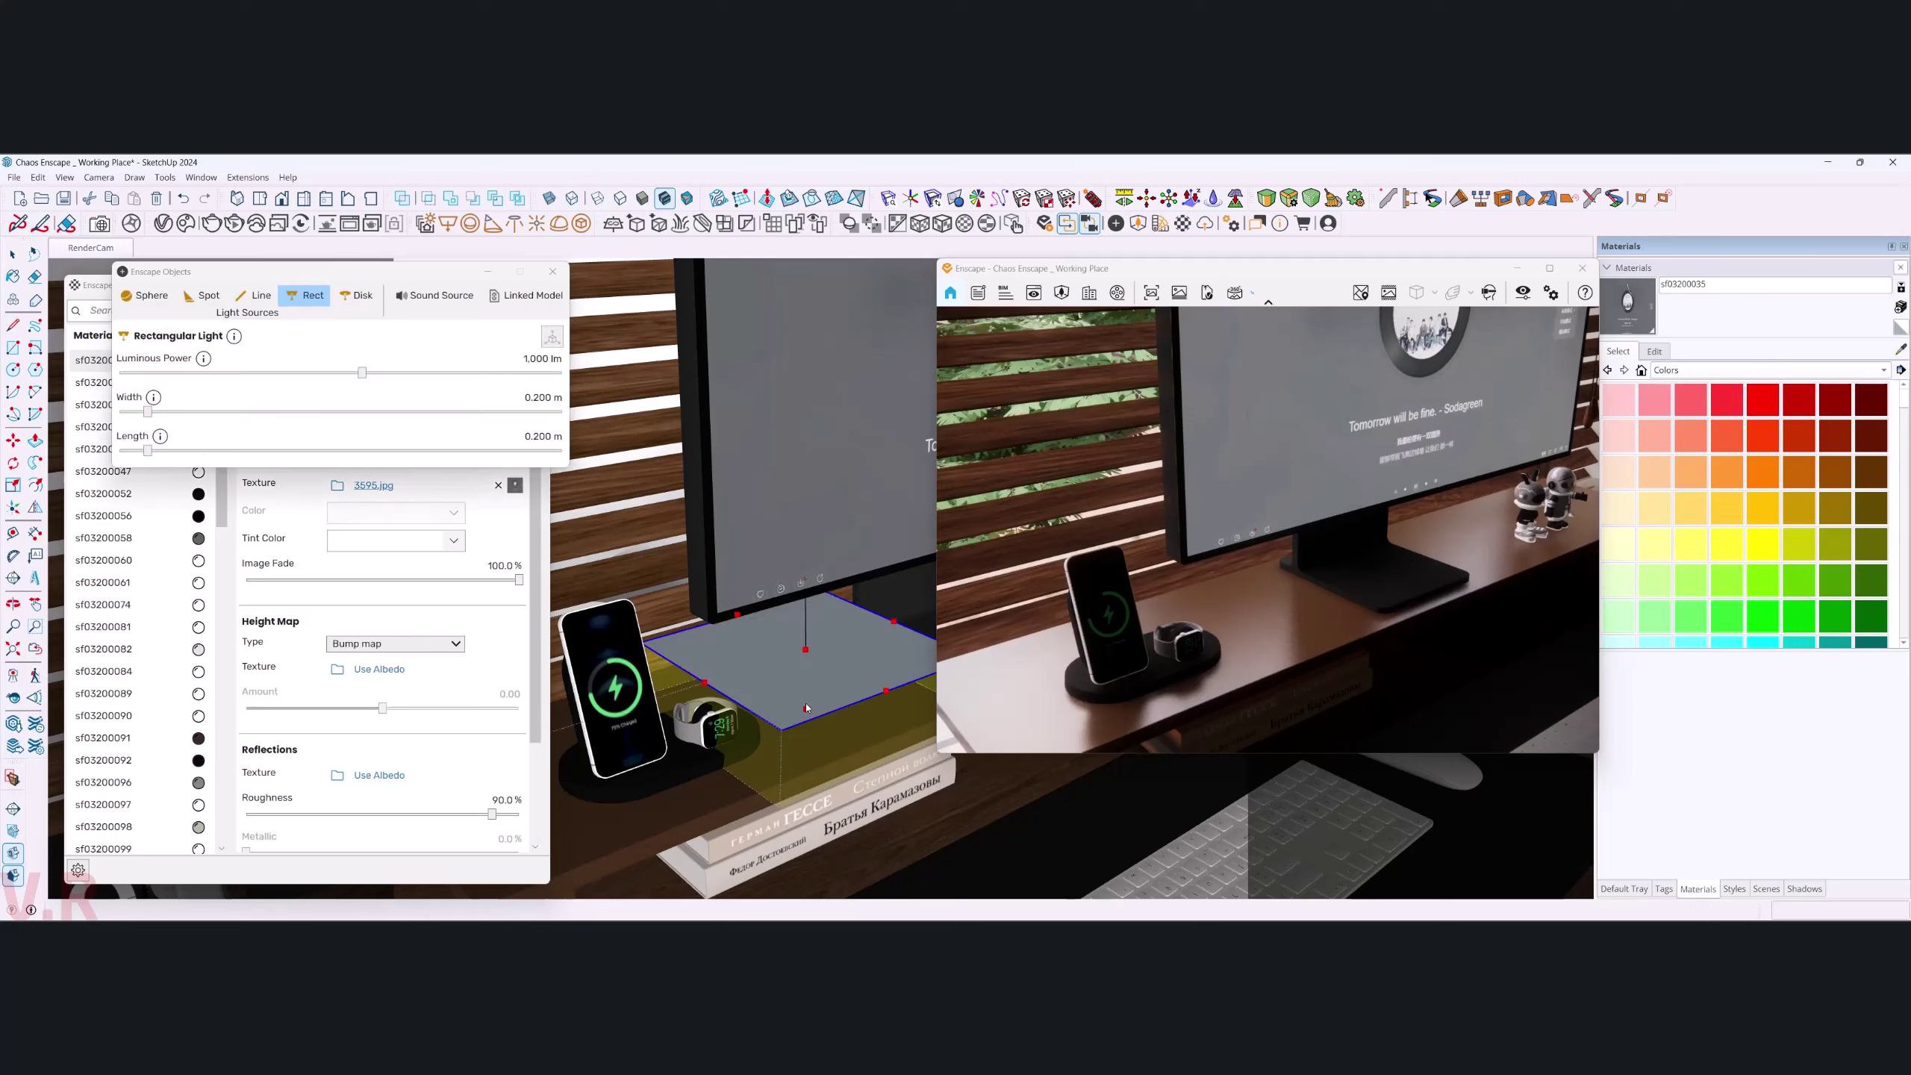
# - Move the 0.2 m rectangular light onto the monitor's top edge and fine-tune its position
pyautogui.press('m')
pyautogui.click(806, 708)
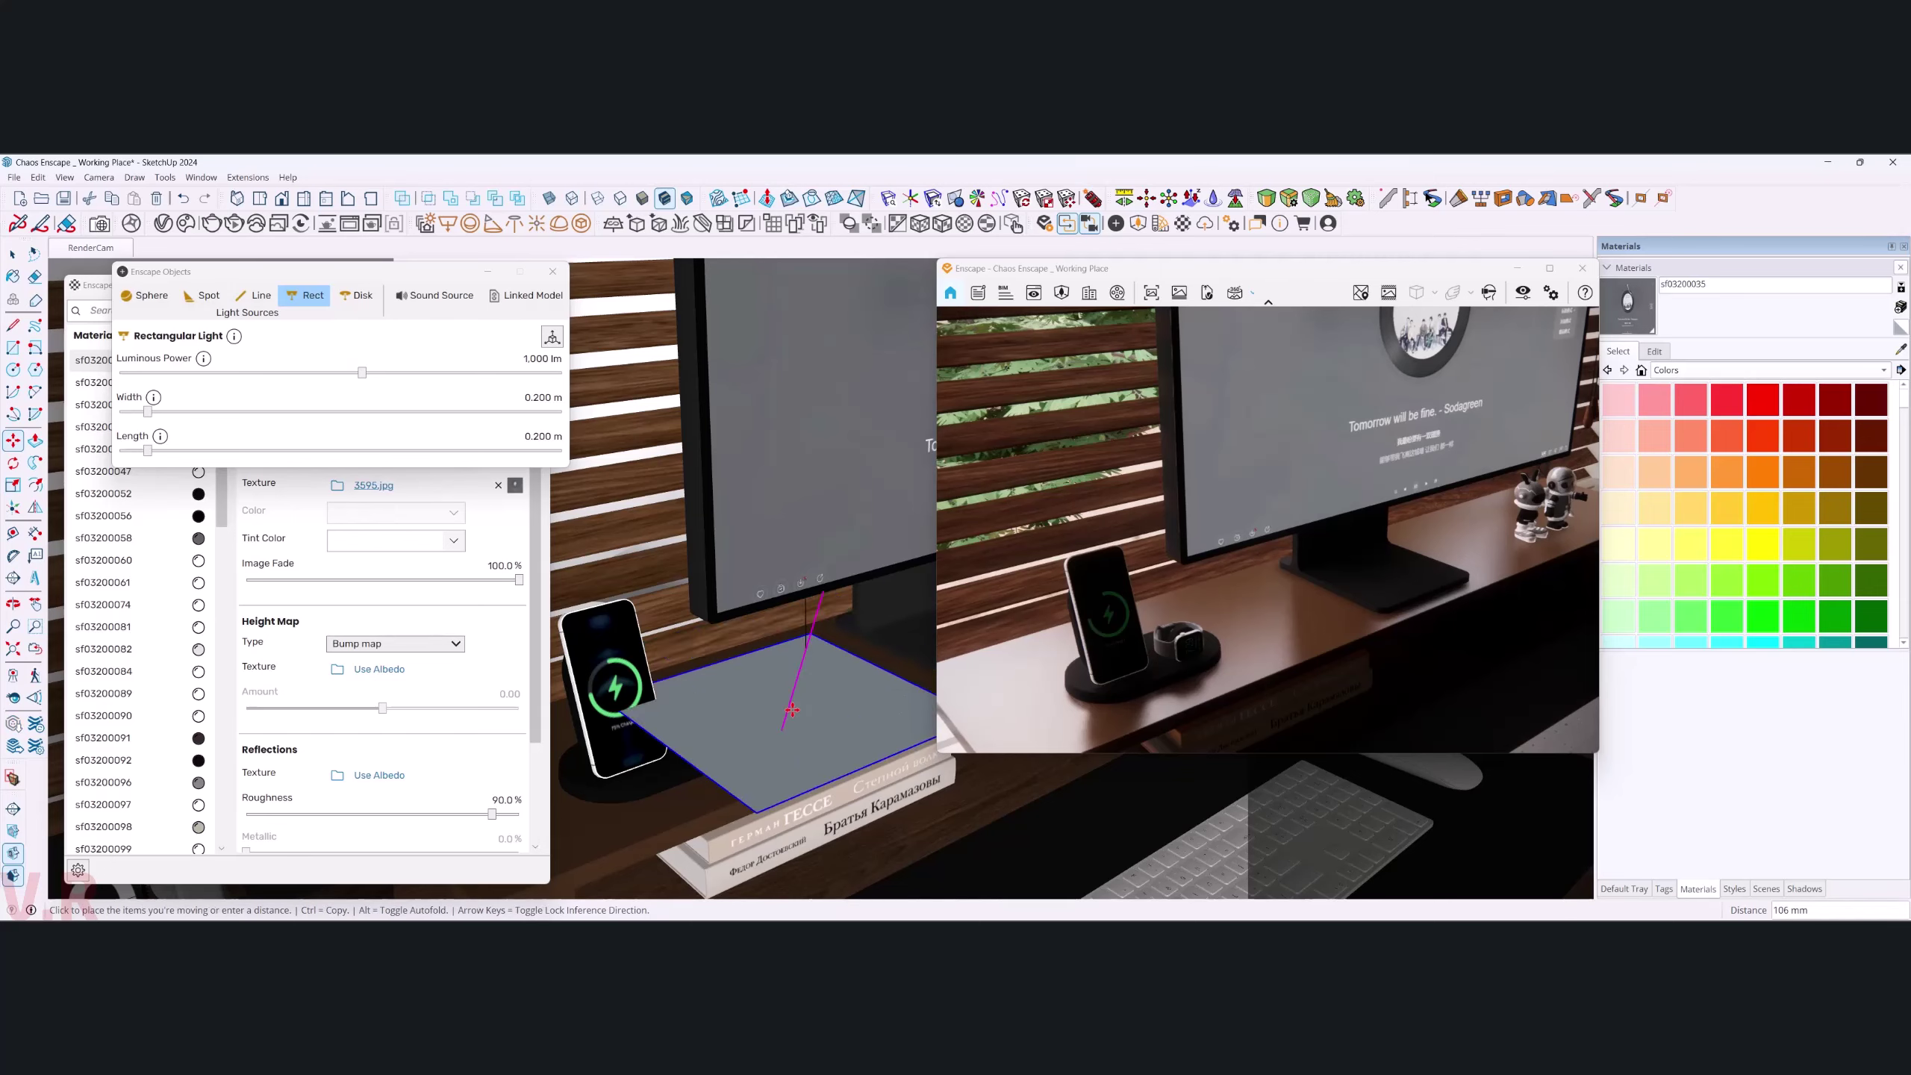
pyautogui.moveTo(792, 709); pyautogui.dragTo(711, 738, button='middle')
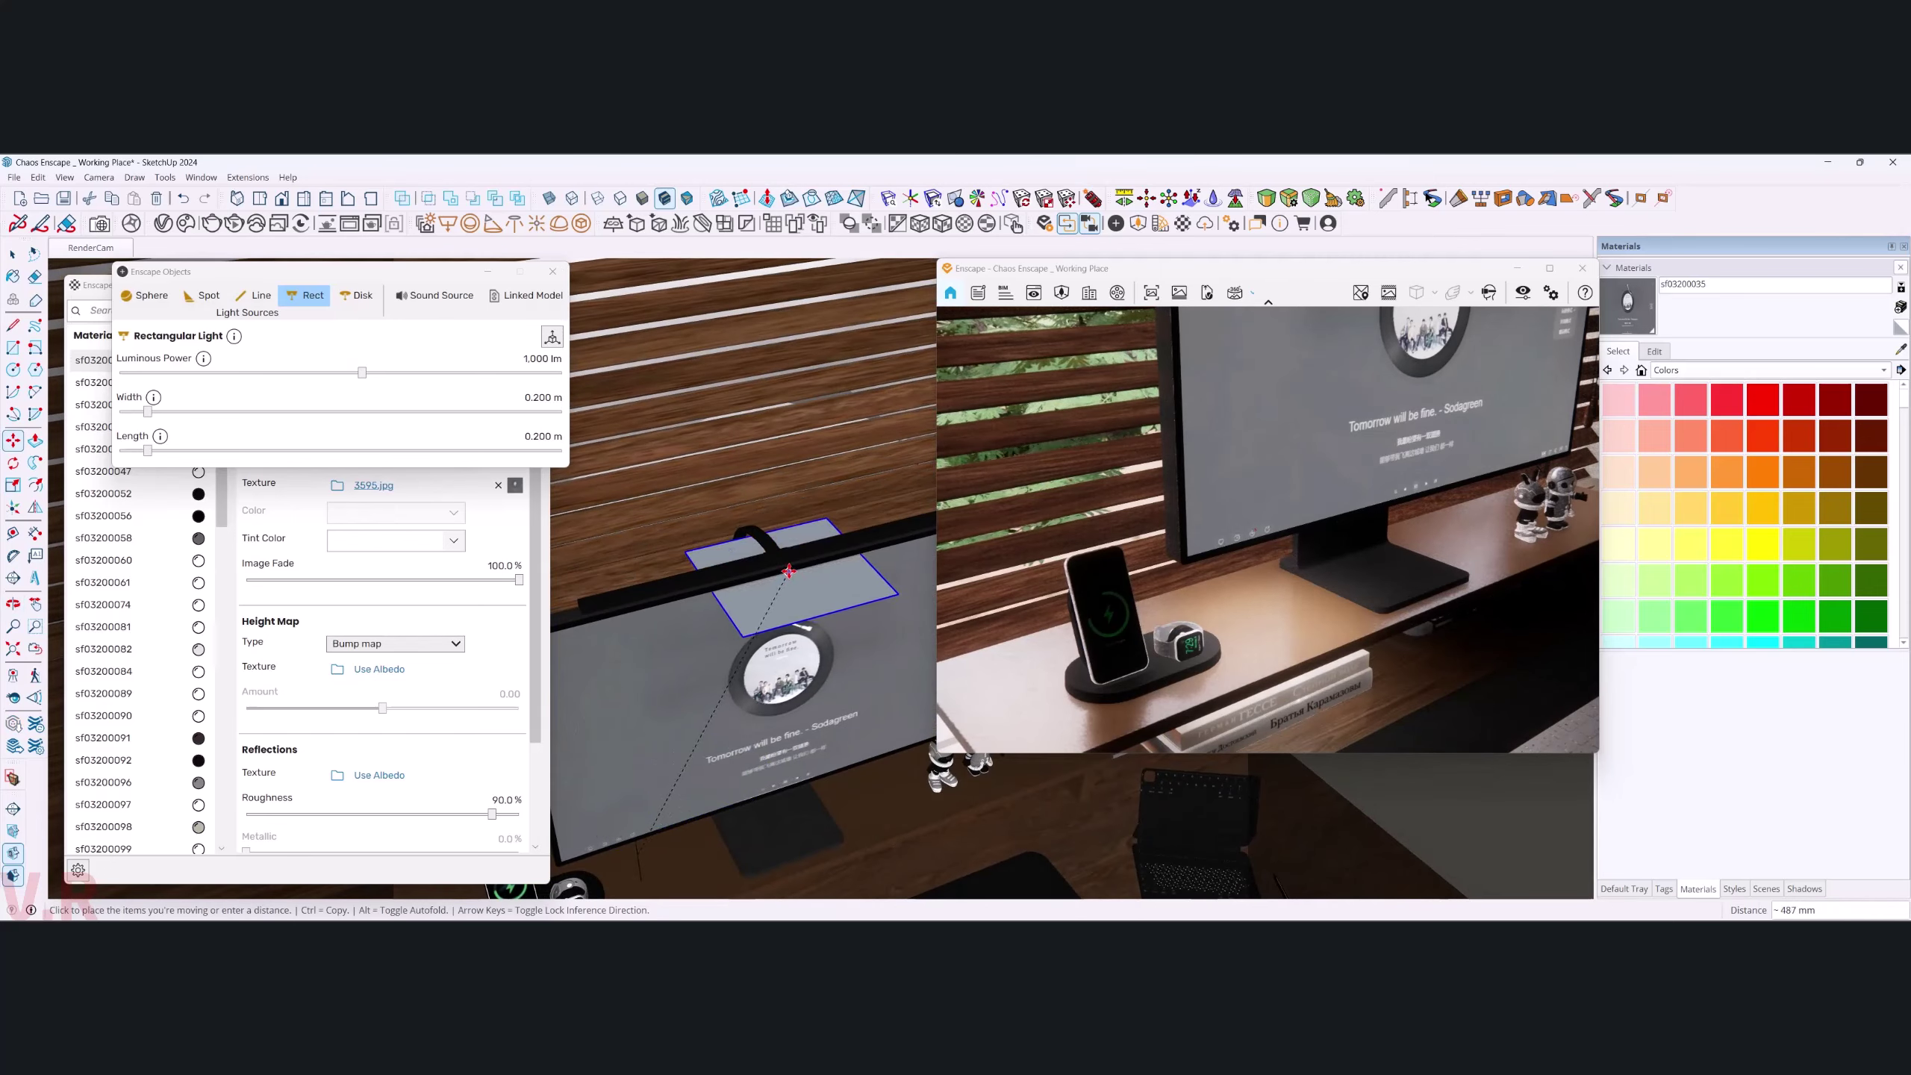
pyautogui.click(788, 570)
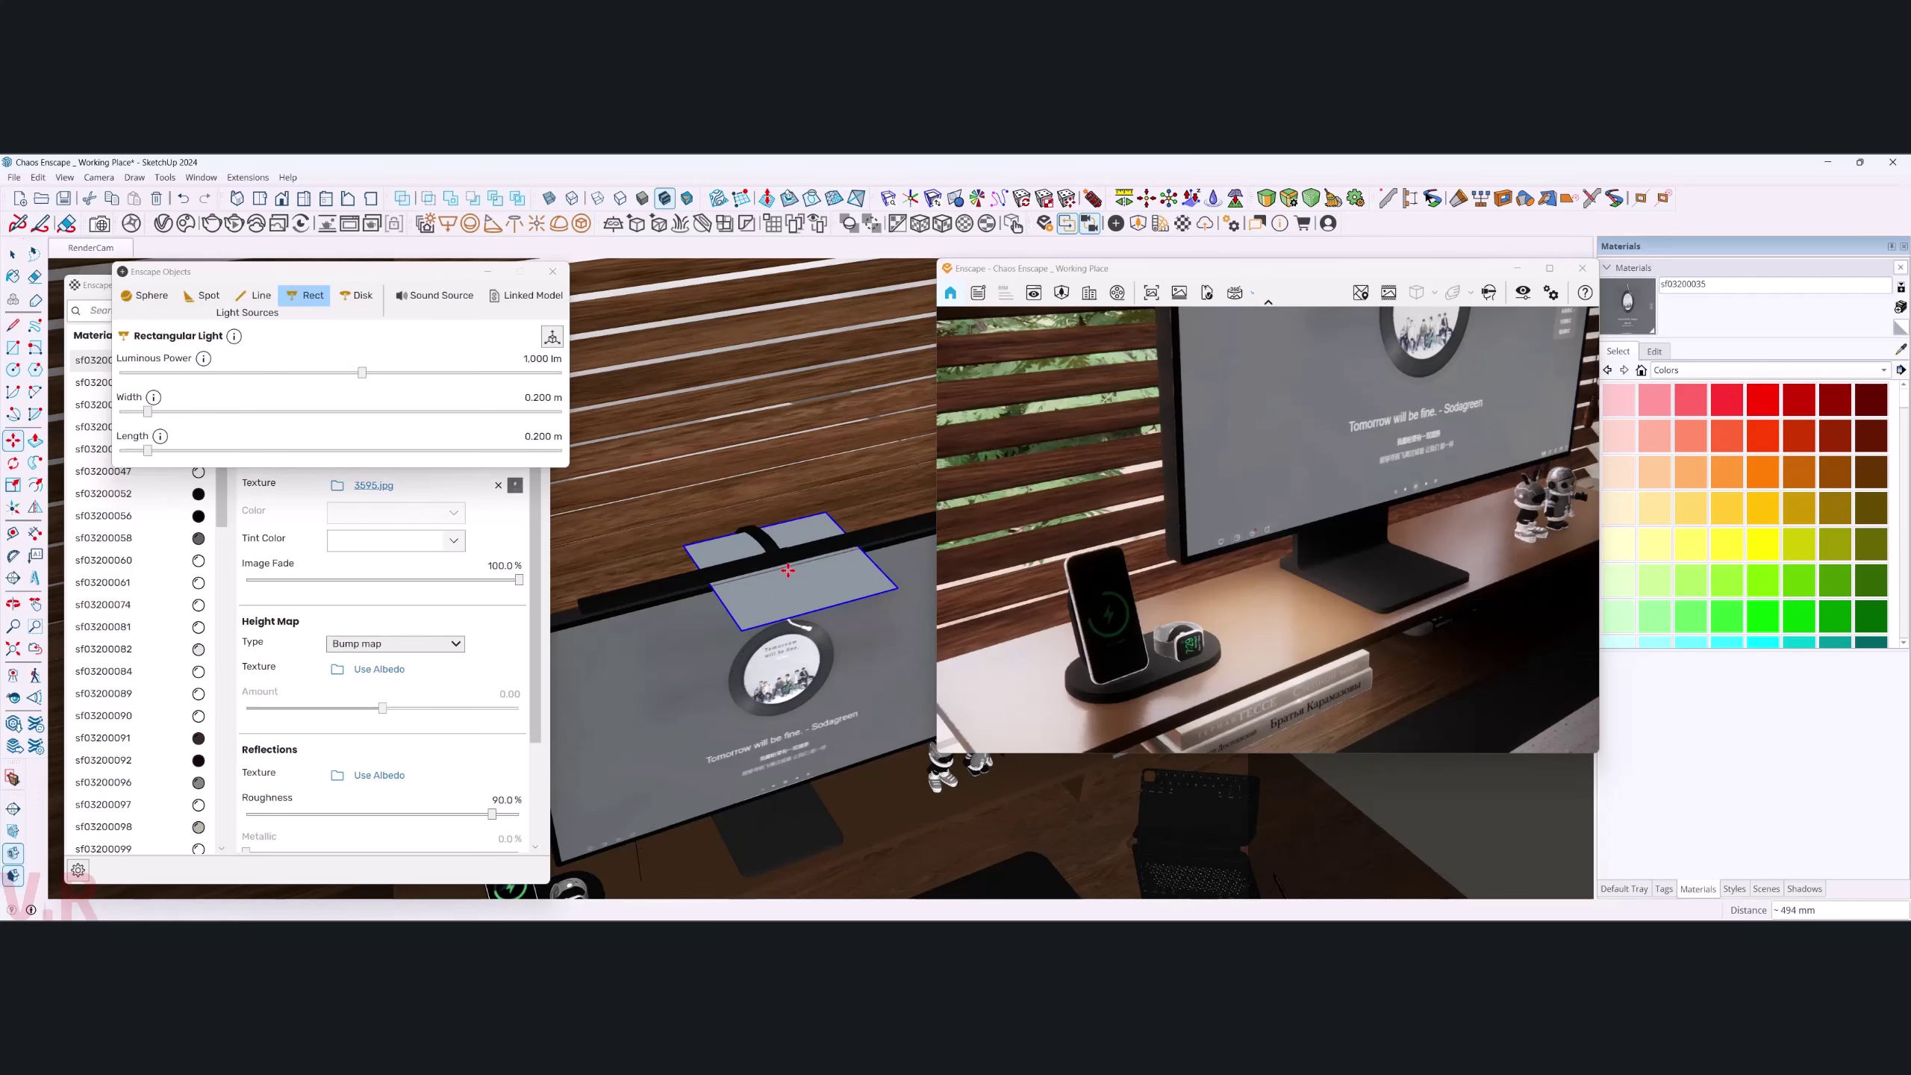
pyautogui.moveTo(788, 570)
pyautogui.mouseDown(button='middle')
pyautogui.moveTo(920, 653)
pyautogui.moveTo(762, 623)
pyautogui.moveTo(799, 605)
pyautogui.mouseUp(button='middle')
pyautogui.press('space')
pyautogui.press('m')
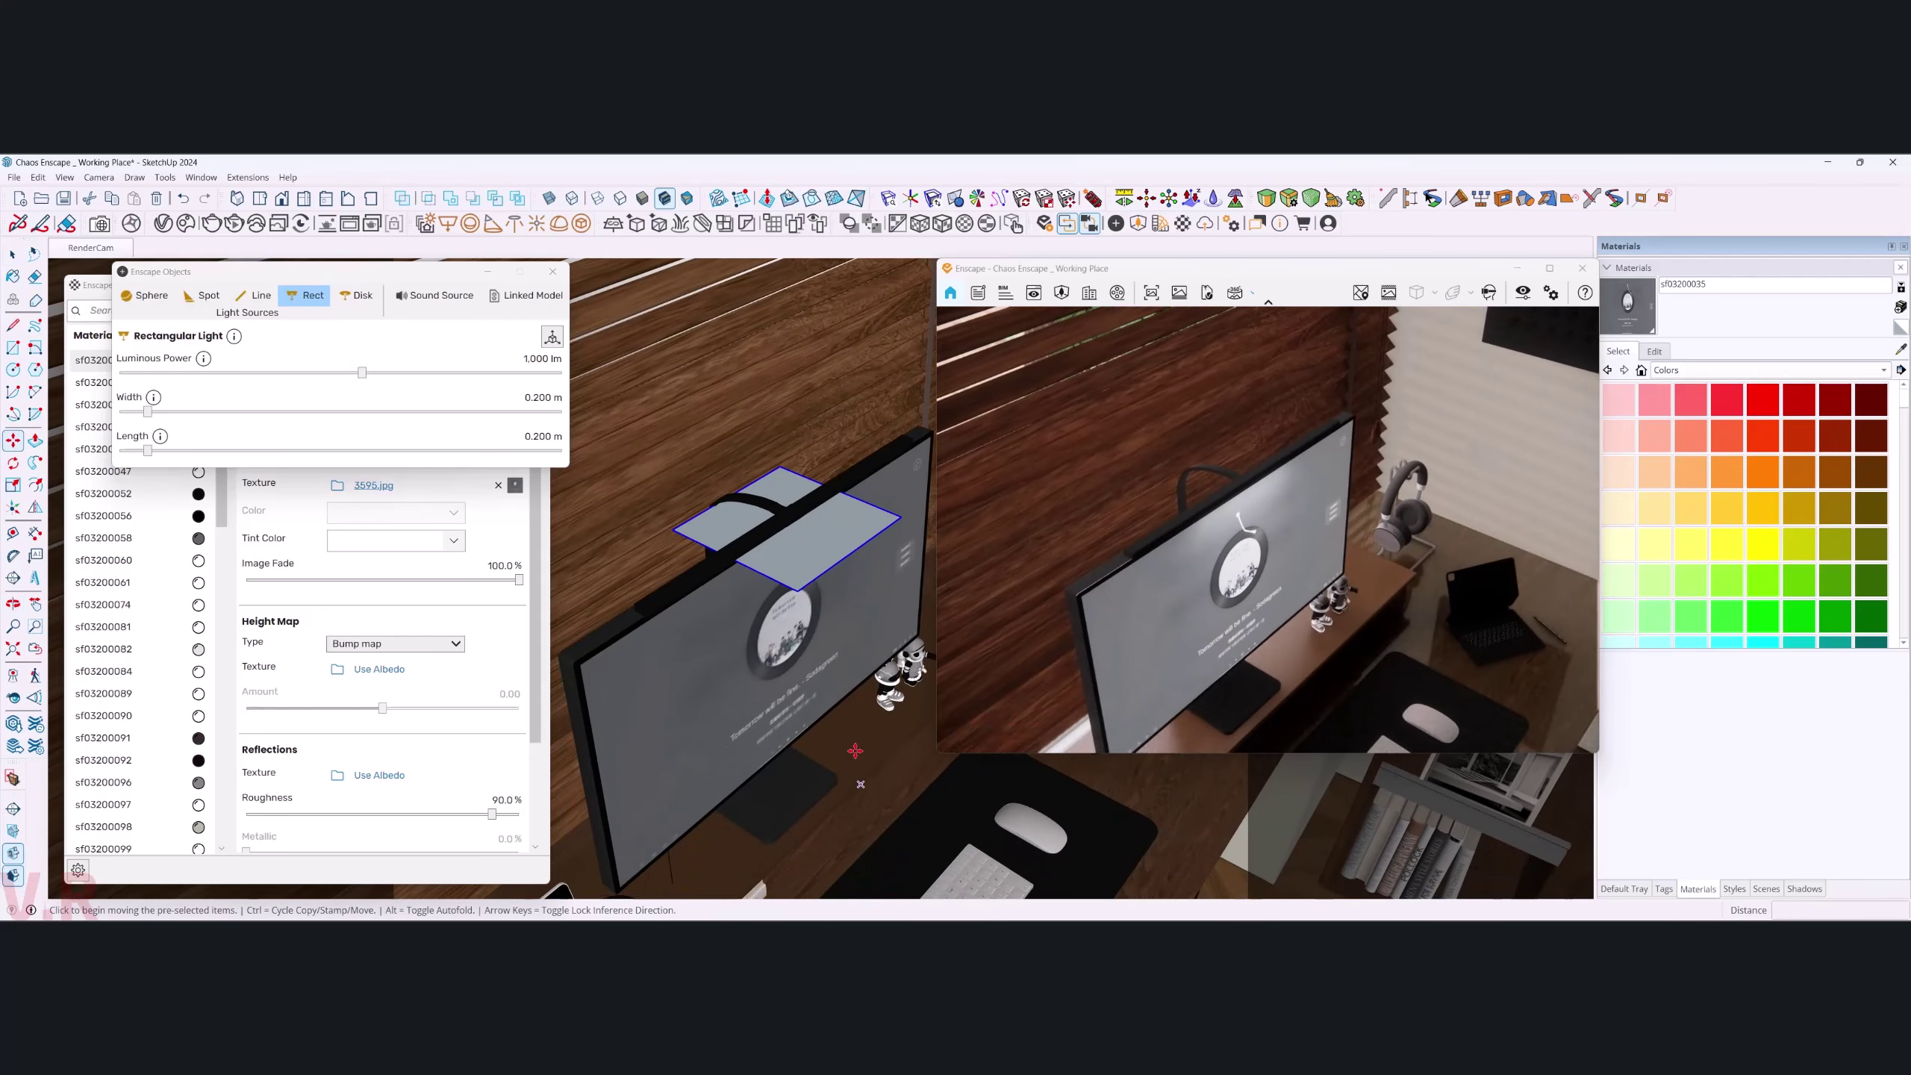
pyautogui.click(875, 787)
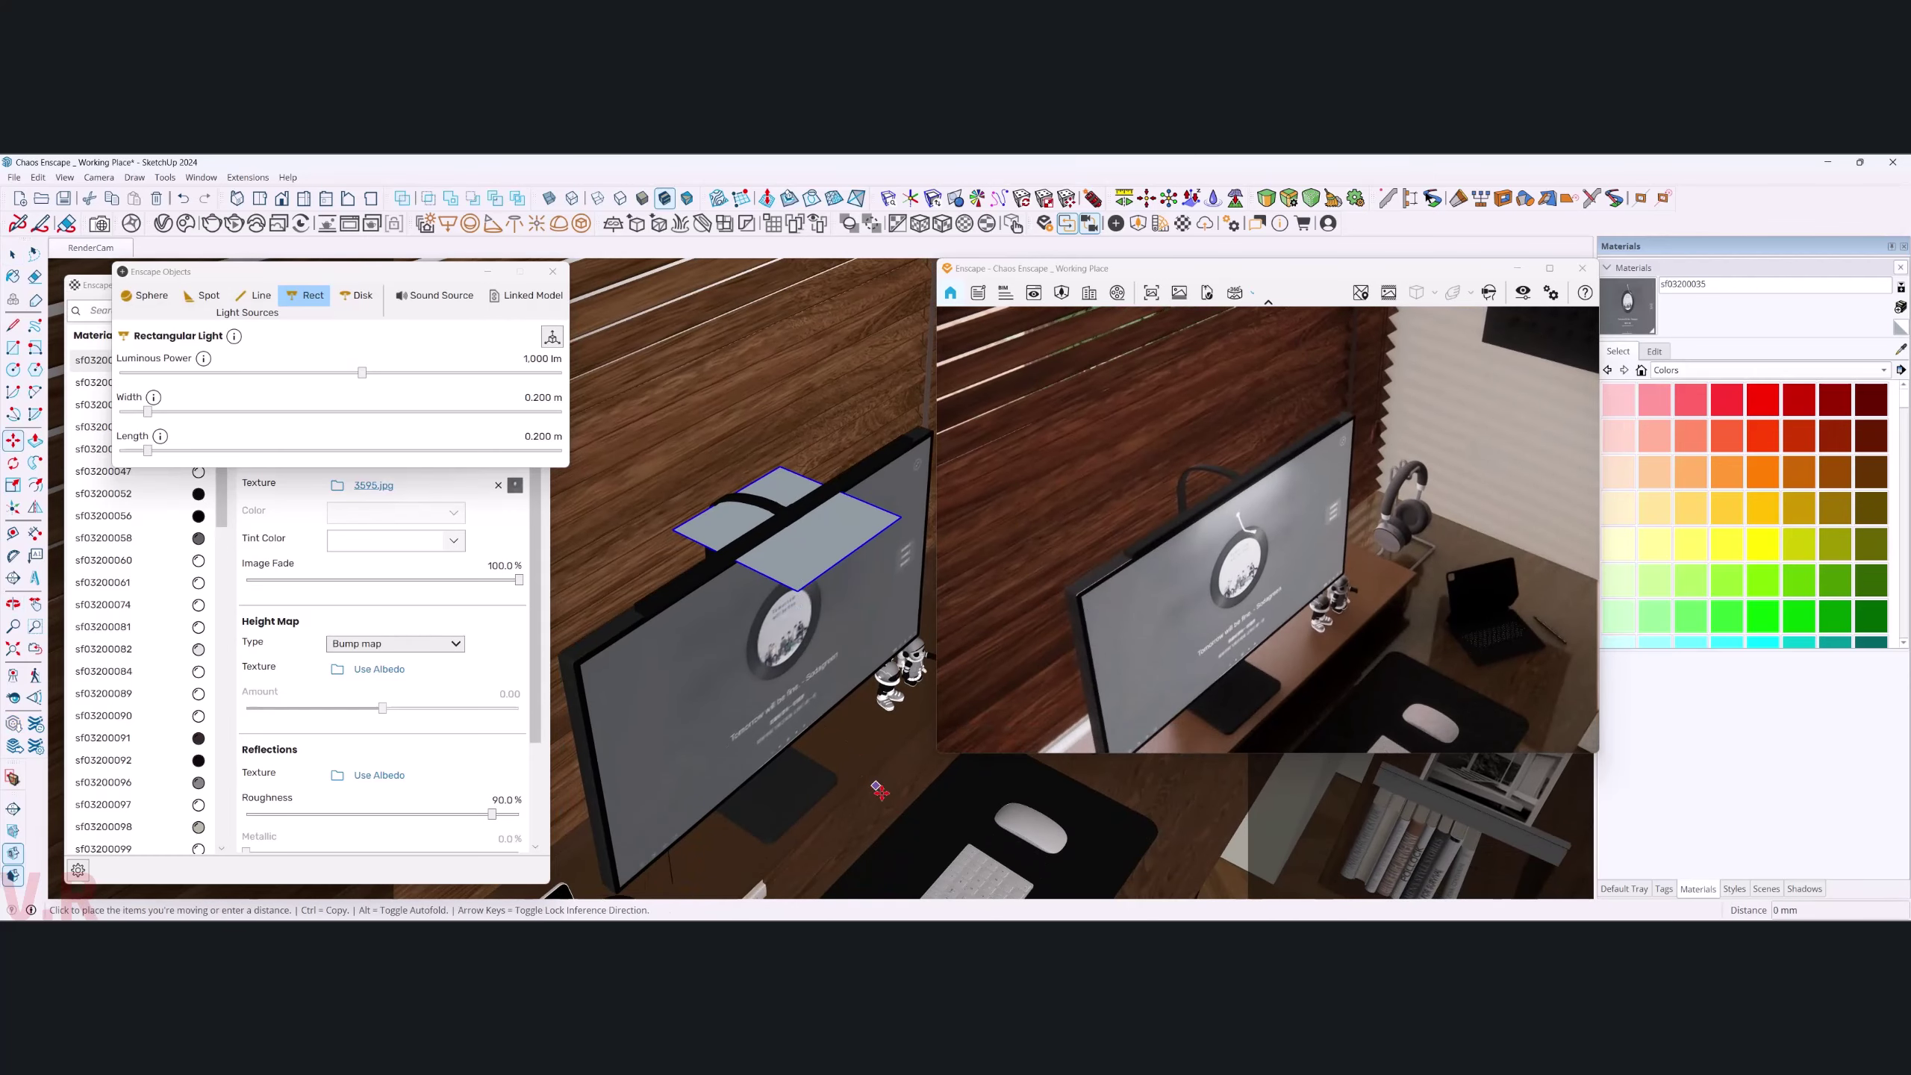
pyautogui.click(883, 793)
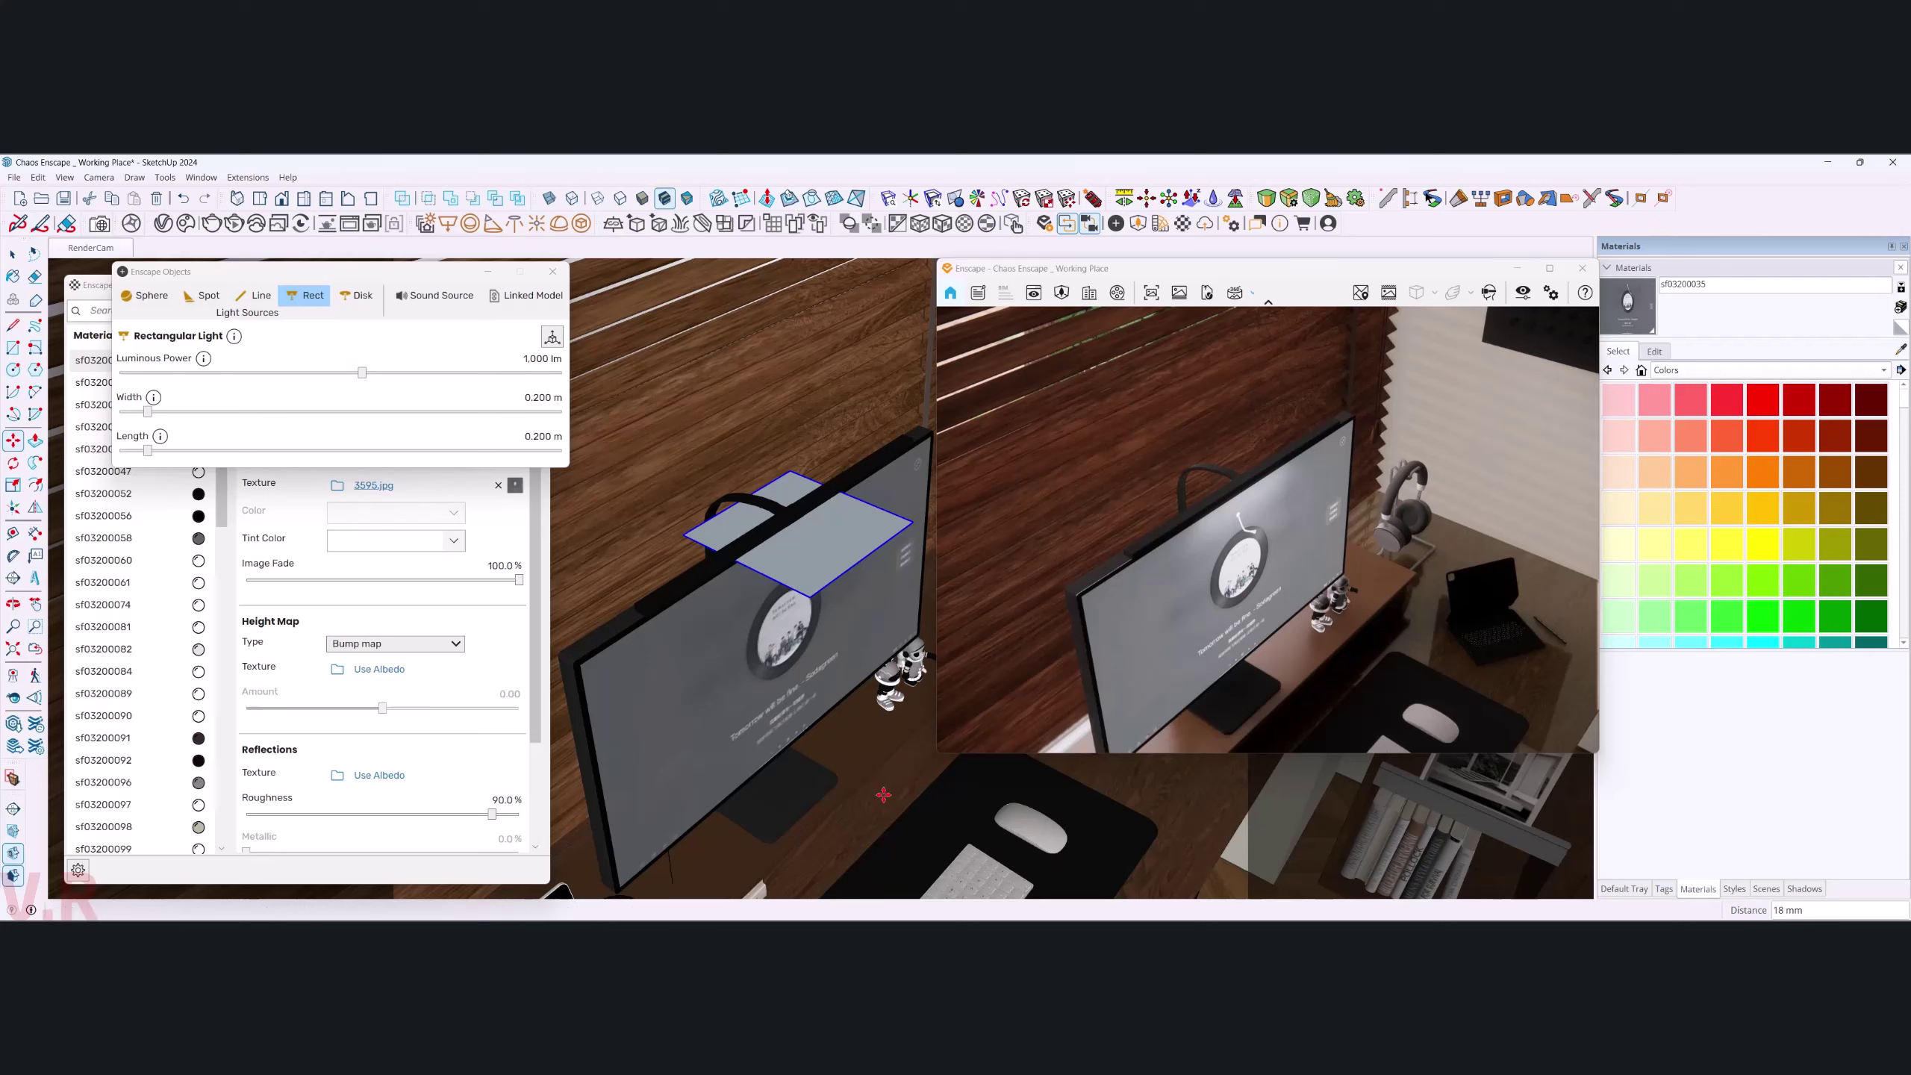
pyautogui.press('space')
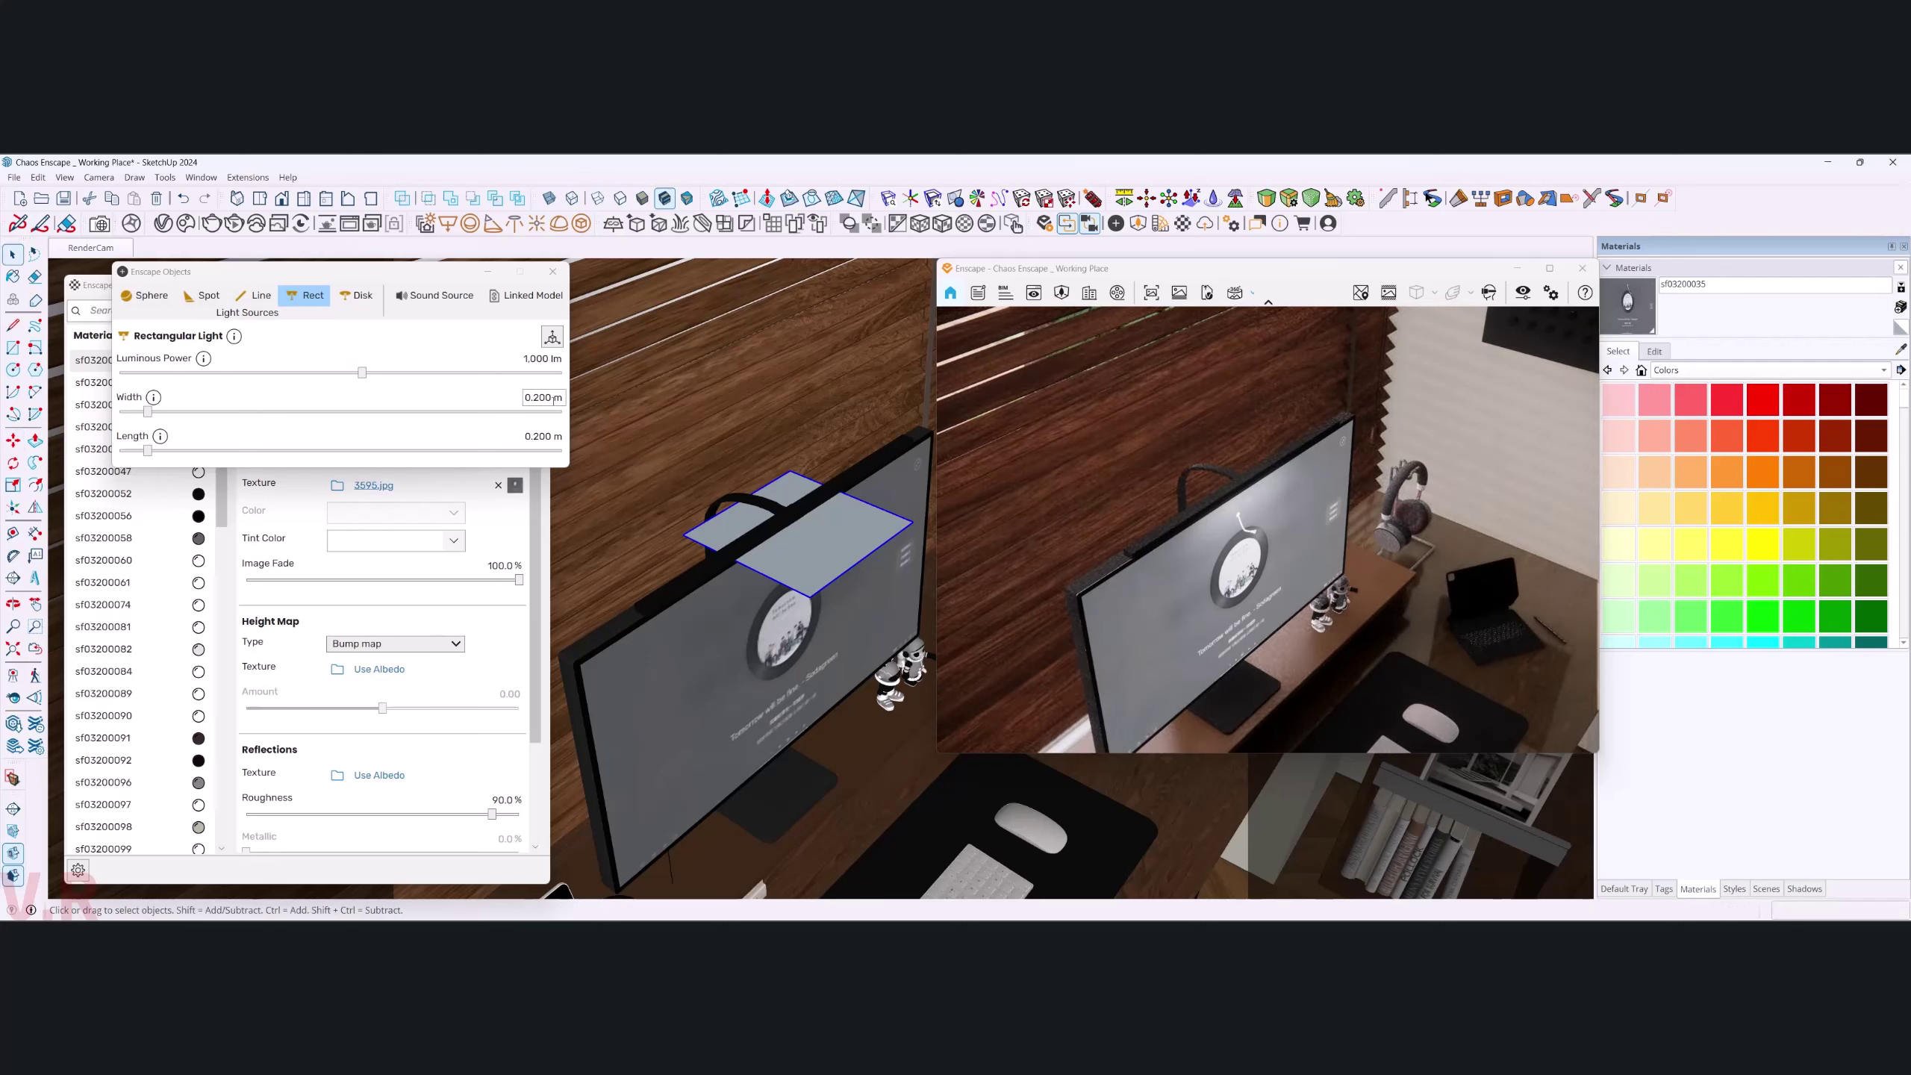
pyautogui.click(547, 398)
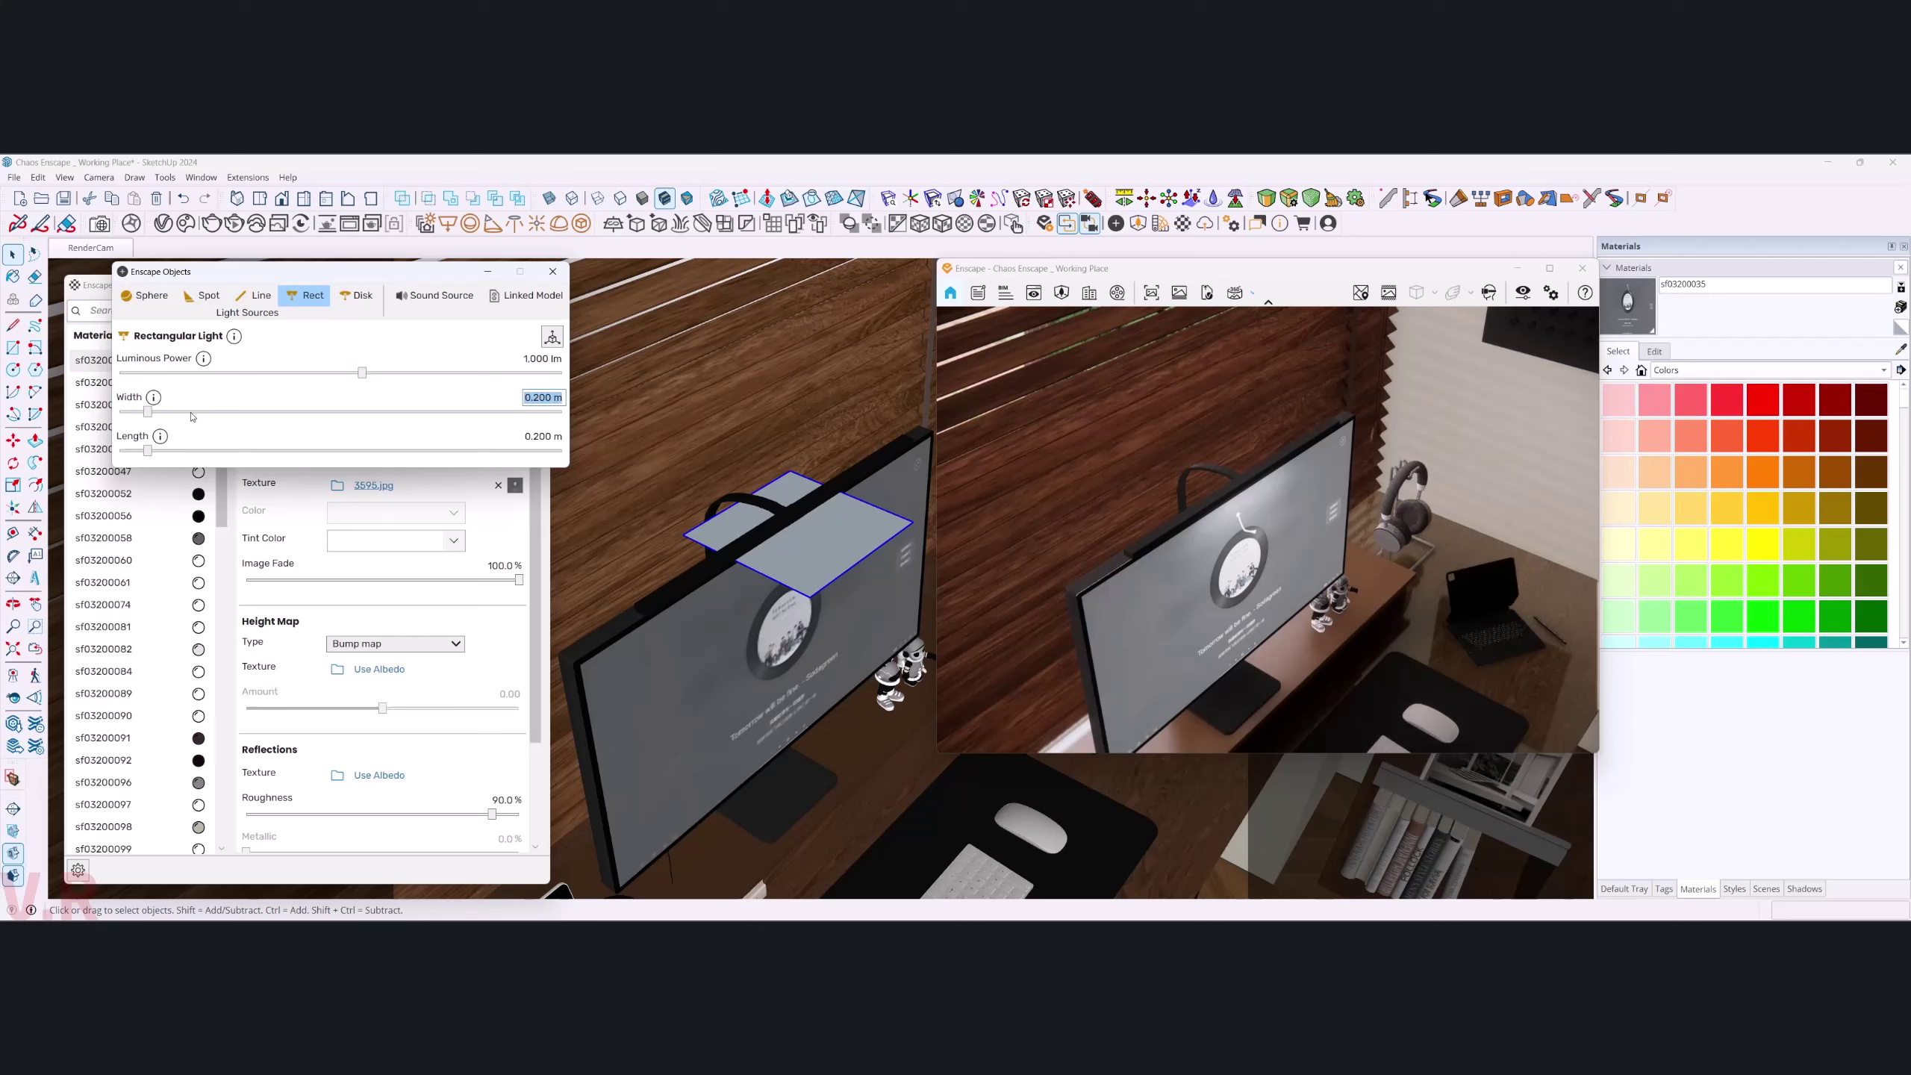
# - Narrow the rectangular light to 0.010 m wide and adjust its length to about 0.6 m
pyautogui.click(120, 413)
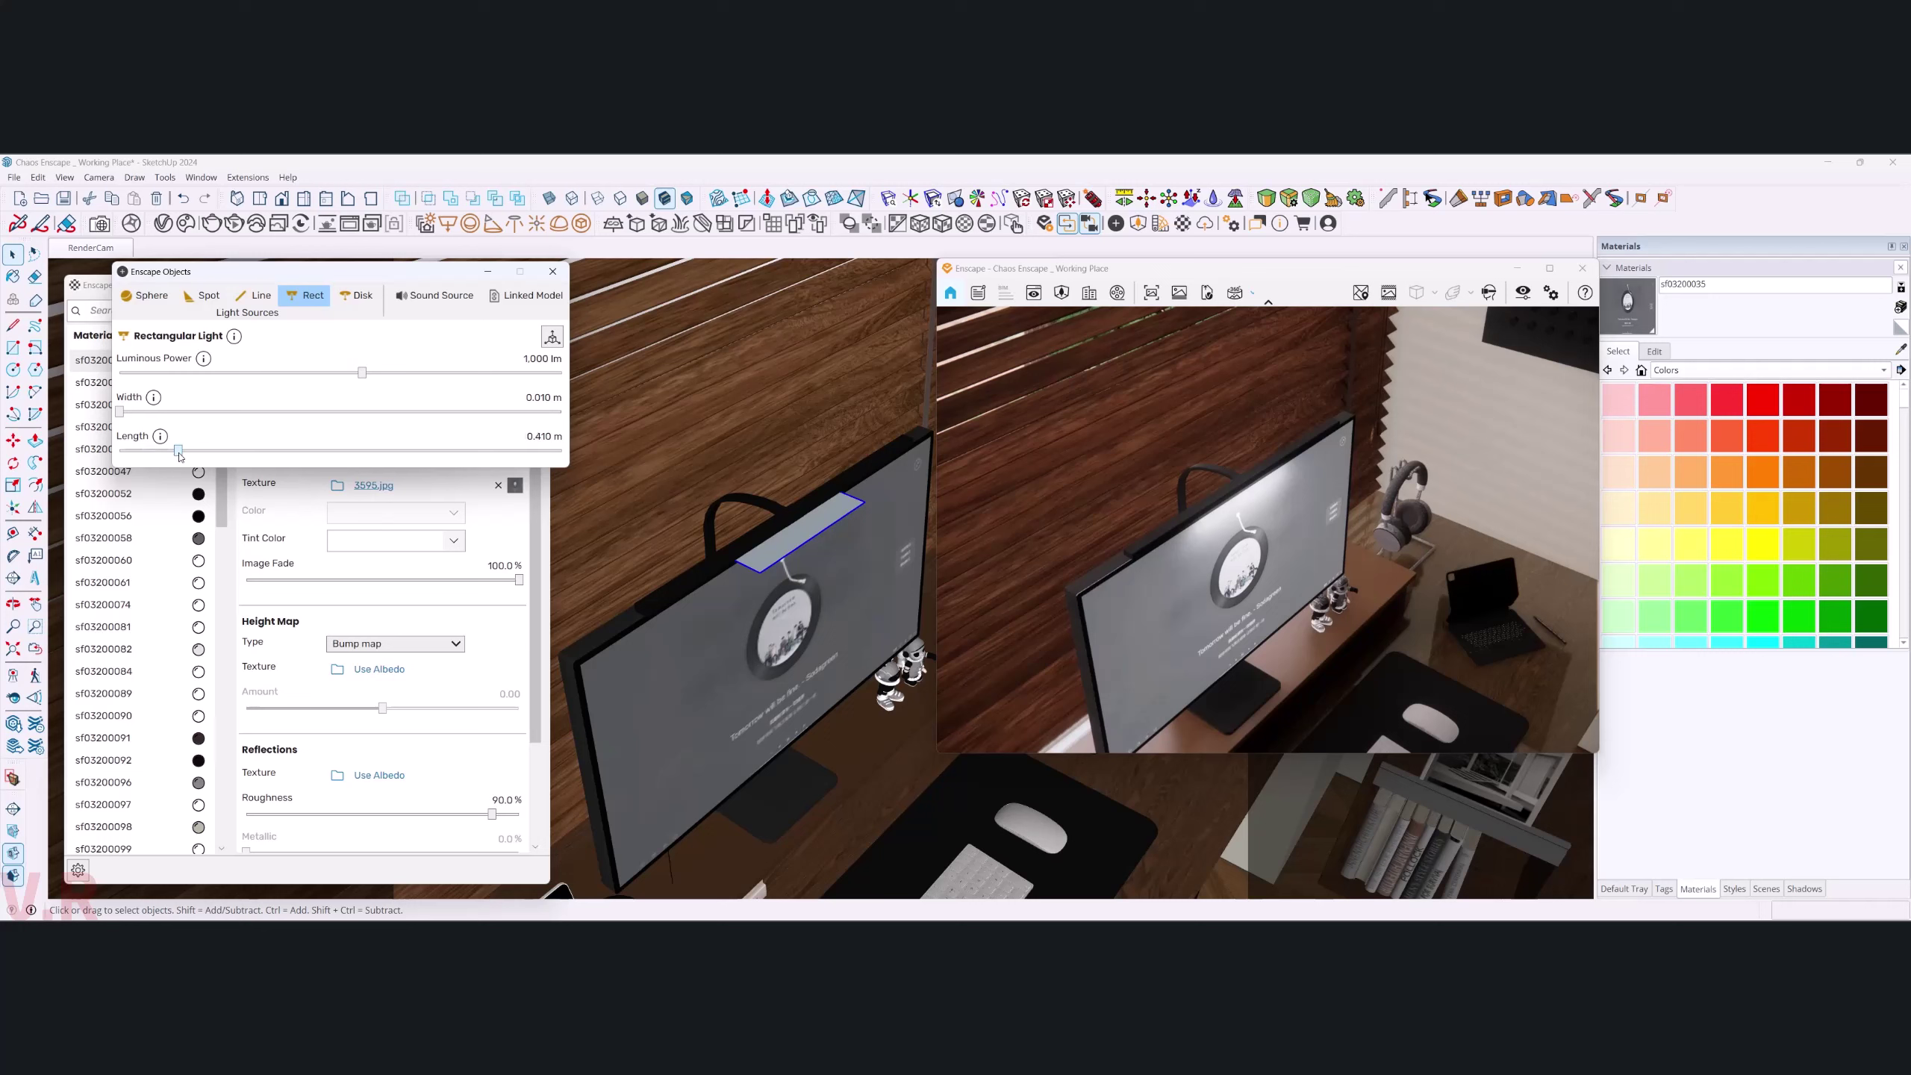
pyautogui.moveTo(180, 454); pyautogui.dragTo(180, 454)
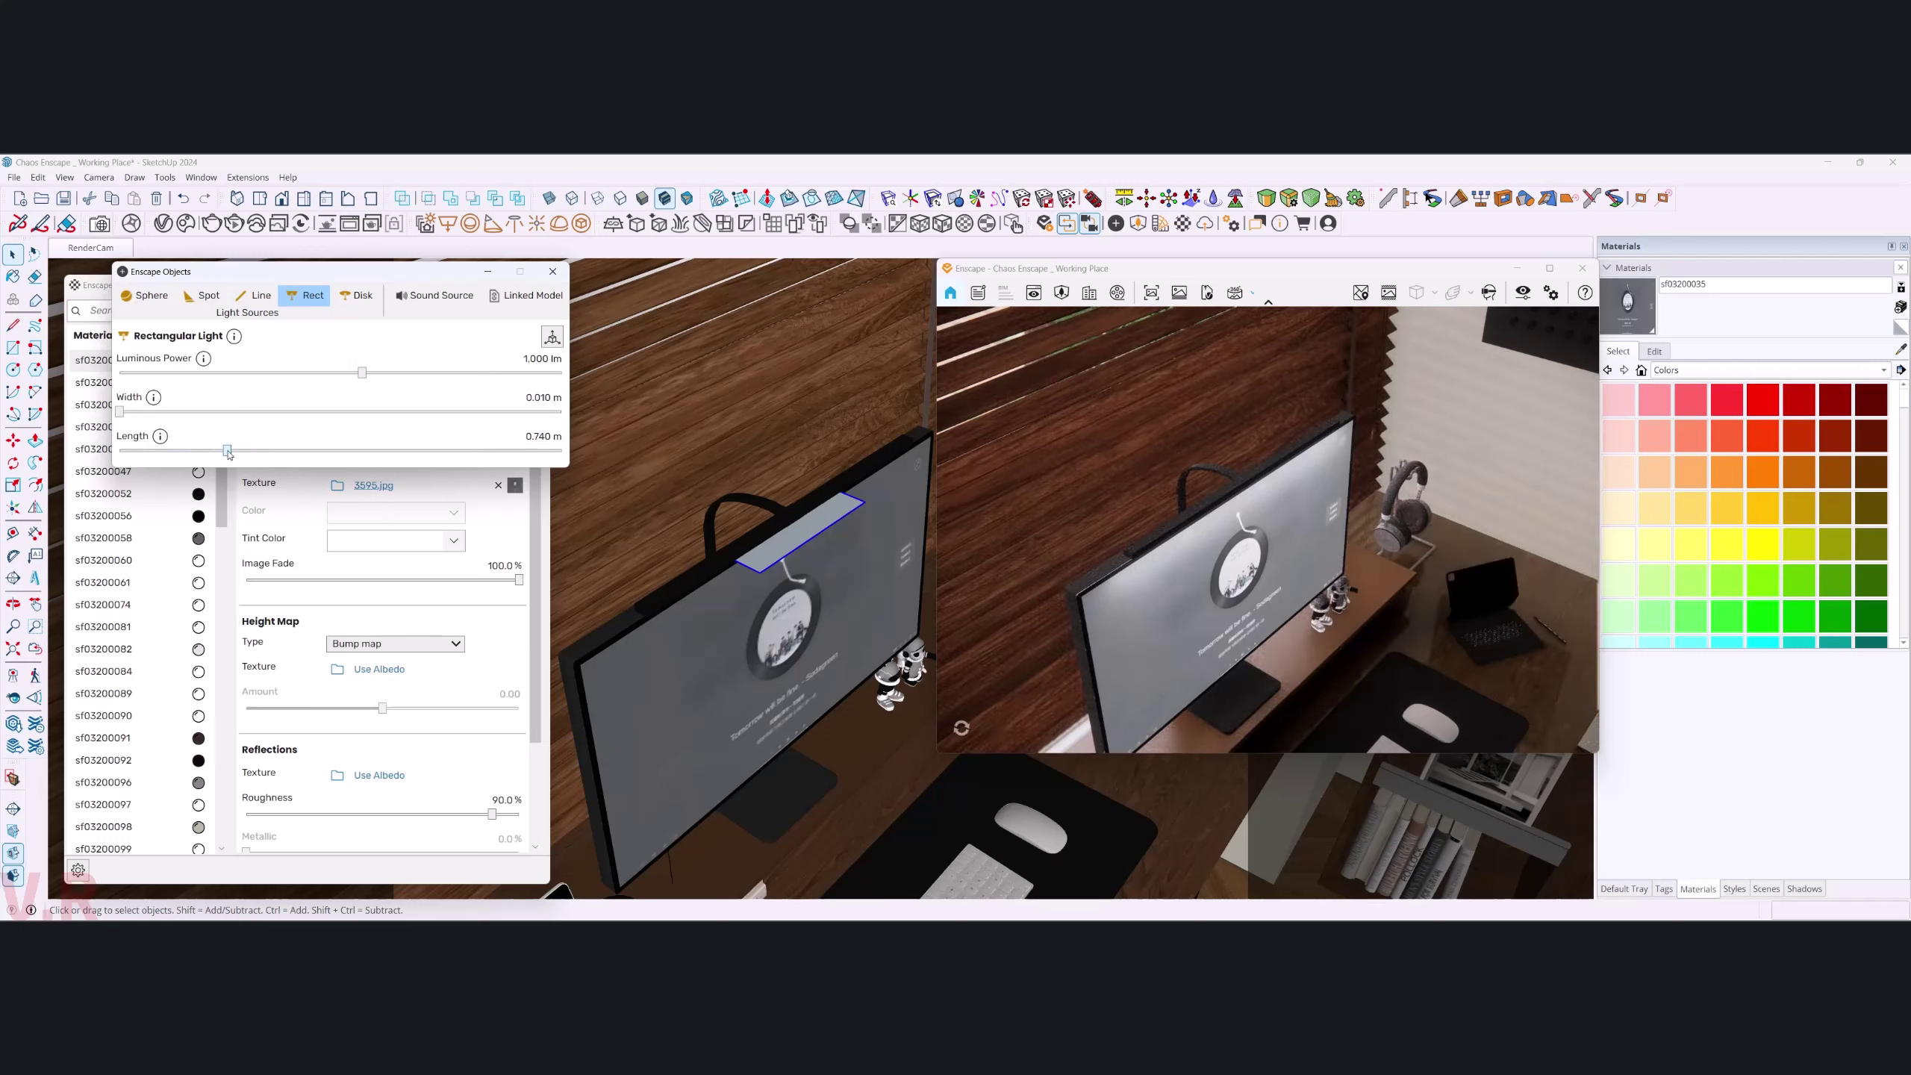
pyautogui.moveTo(201, 455); pyautogui.dragTo(227, 450)
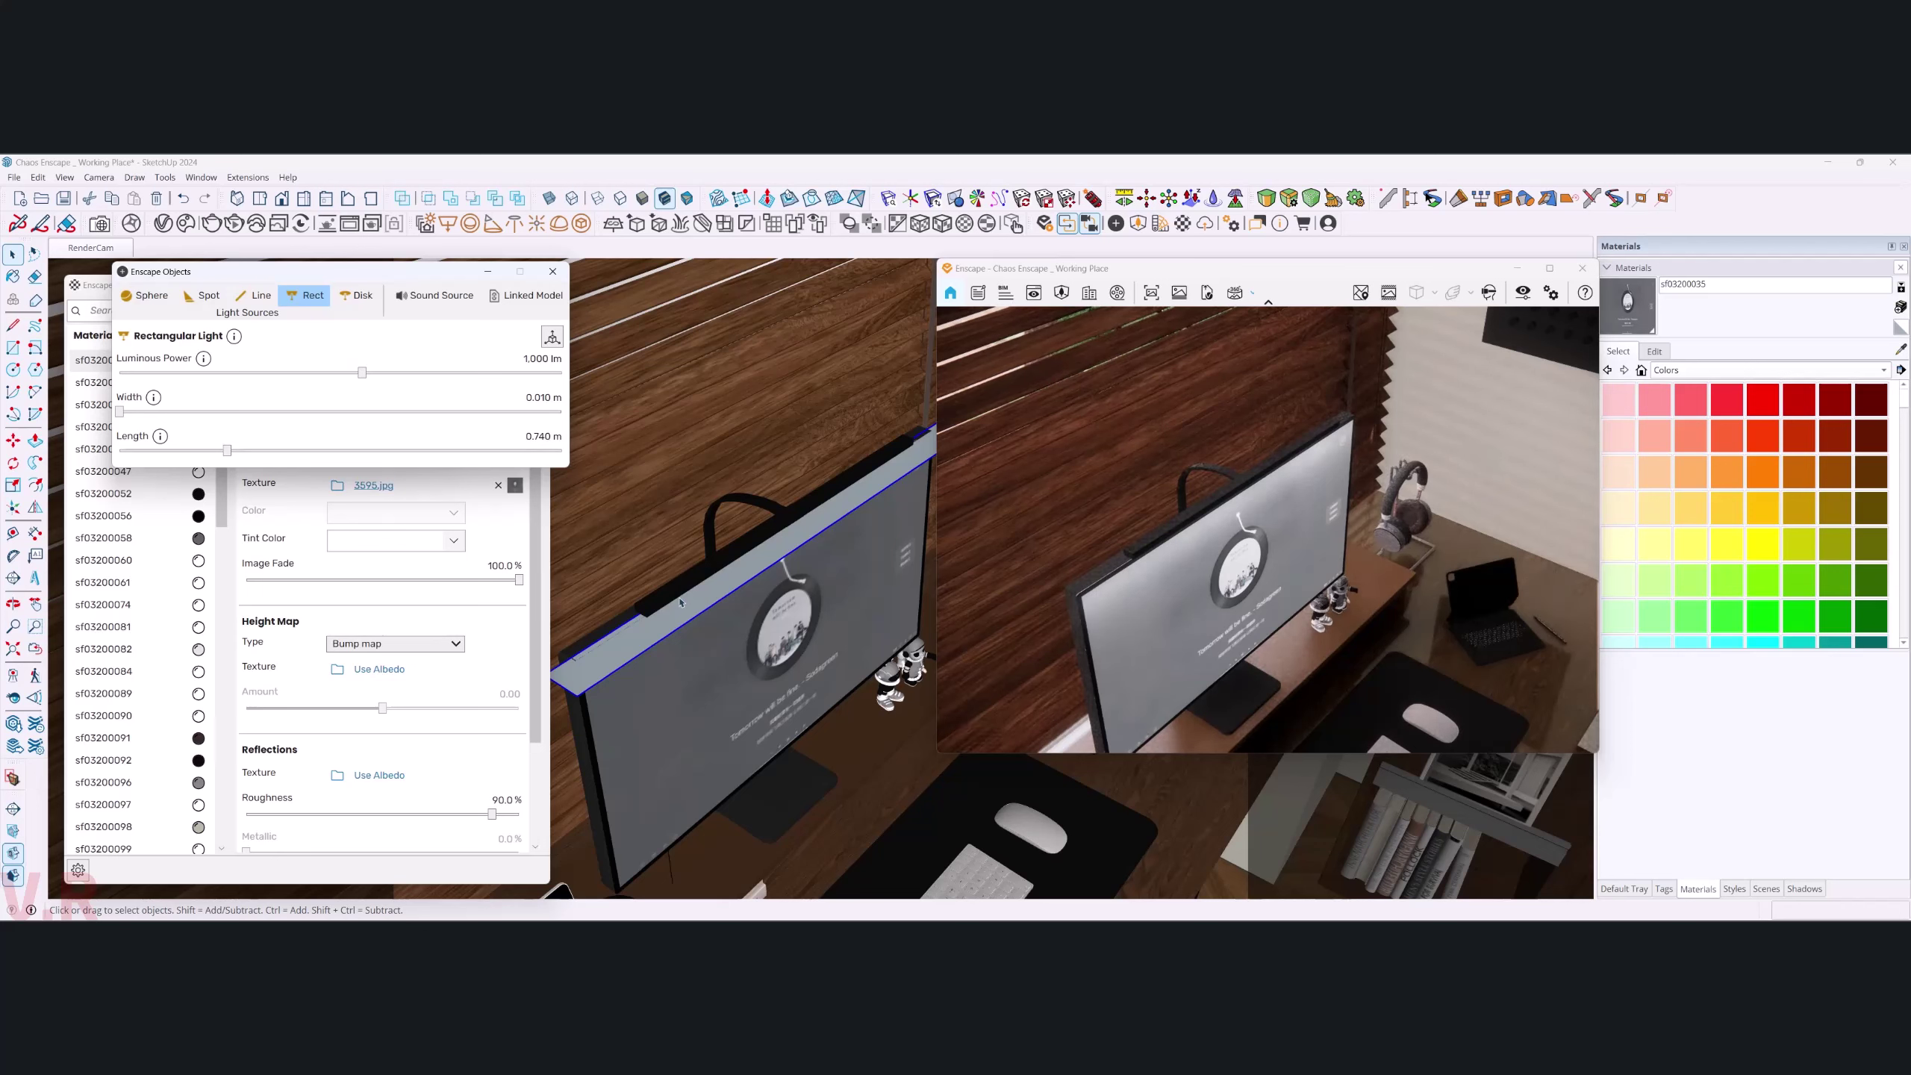
pyautogui.moveTo(227, 451); pyautogui.dragTo(208, 453)
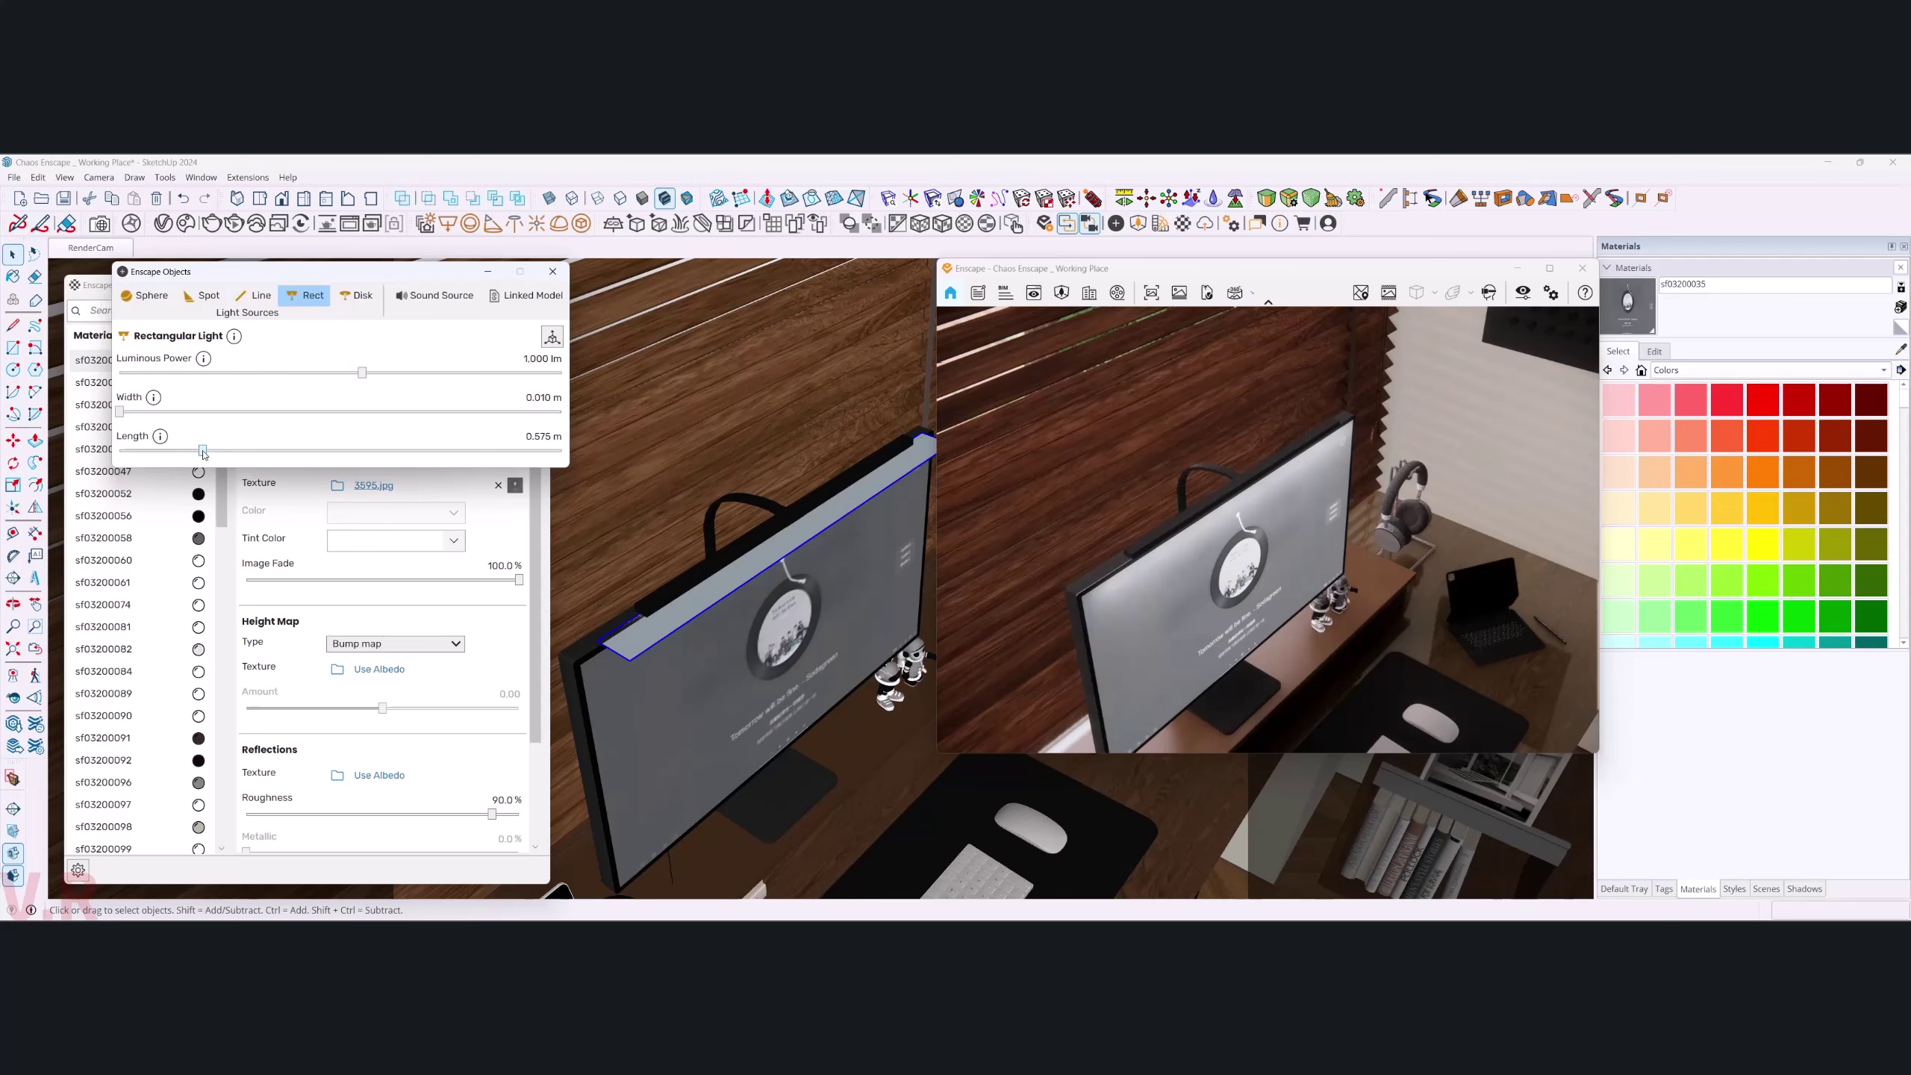
# - Reposition the light bar on the monitor top and shorten it to 0.500 m
pyautogui.moveTo(721, 739); pyautogui.dragTo(735, 795, button='middle')
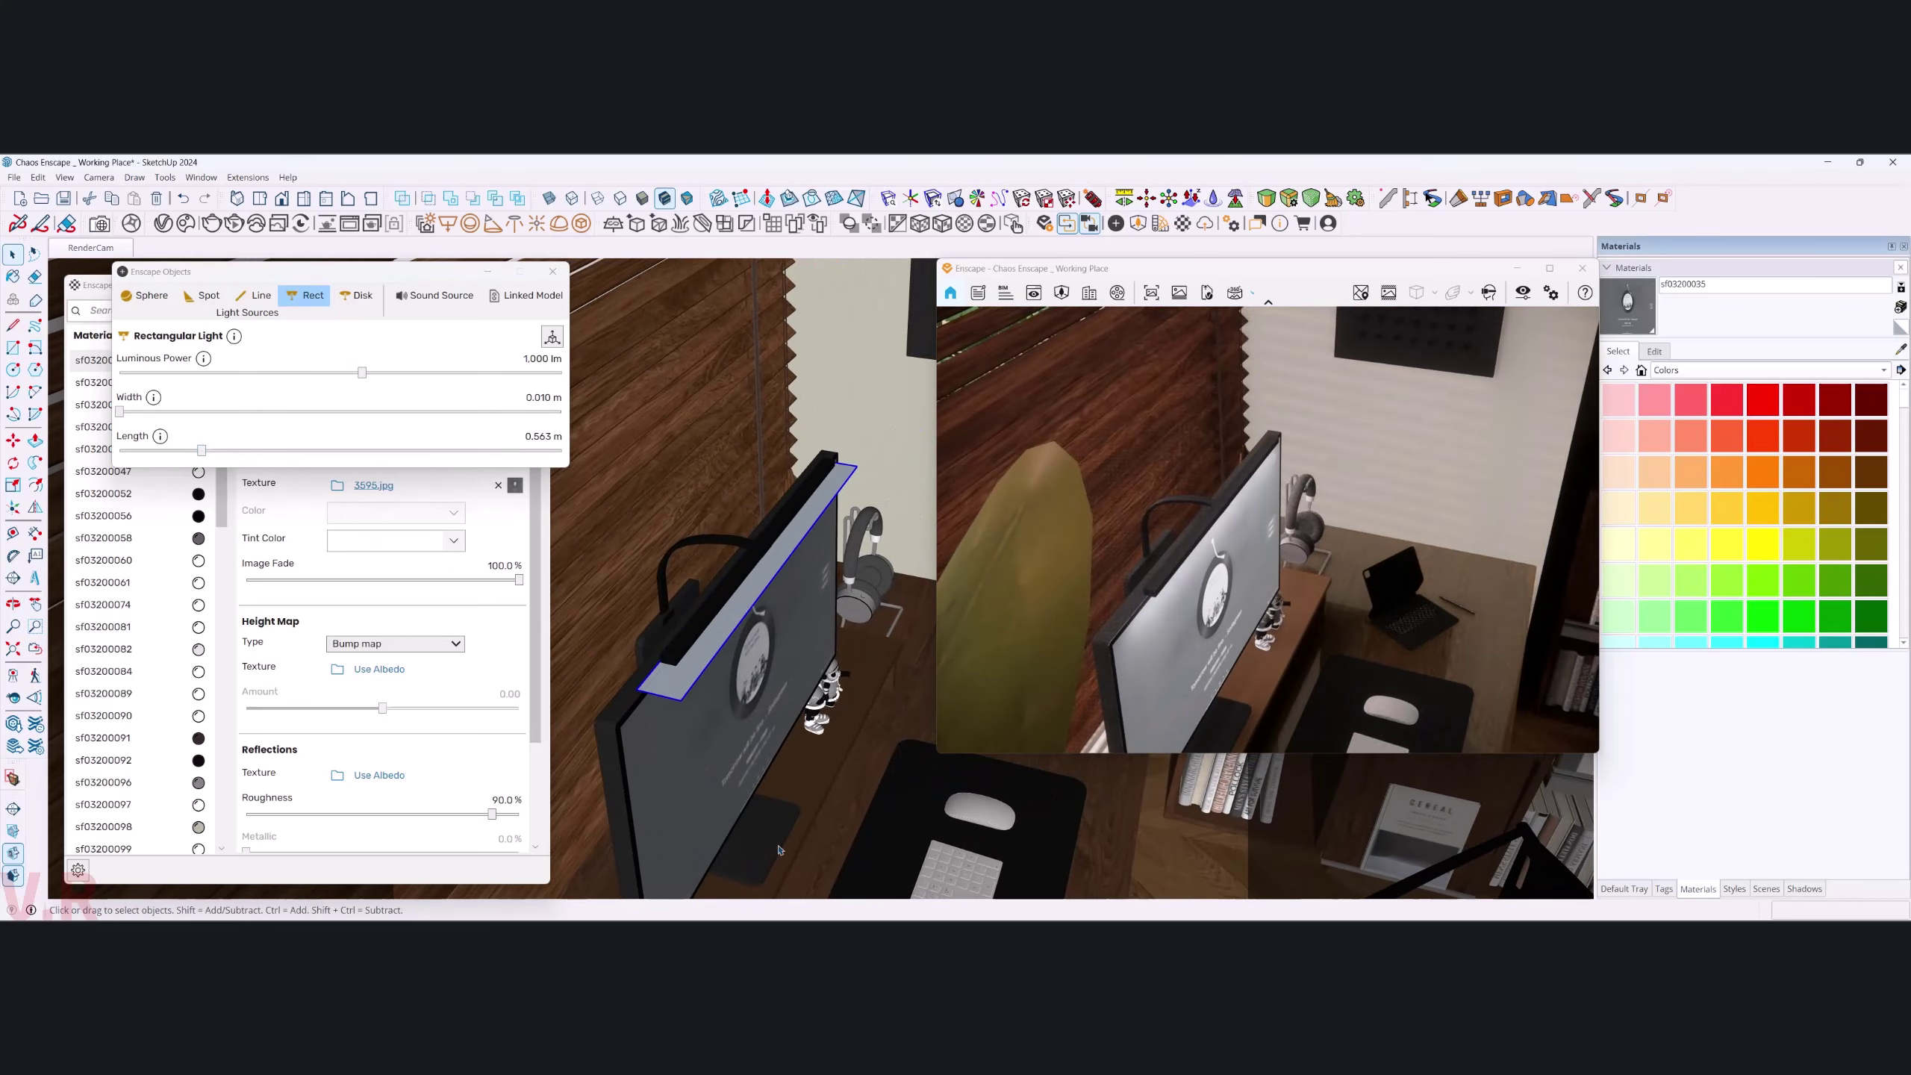
pyautogui.press('m')
pyautogui.click(819, 854)
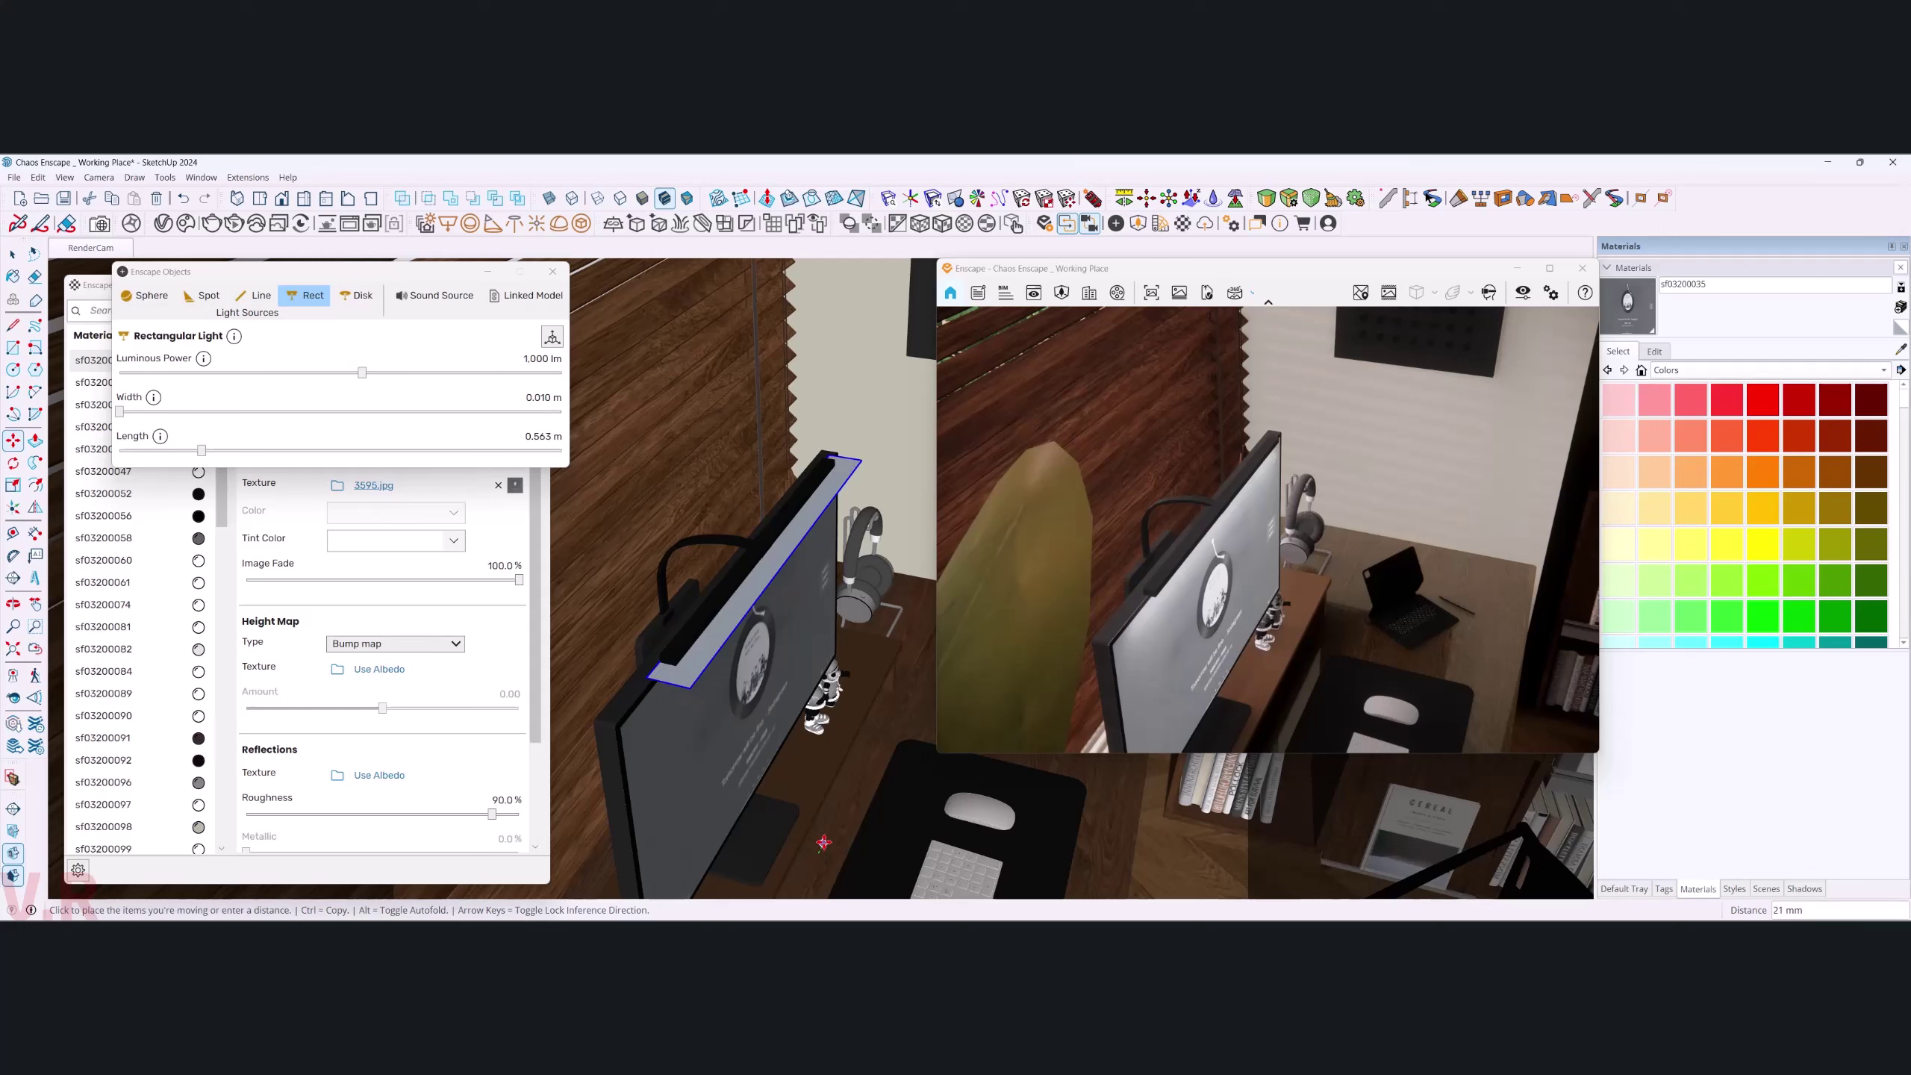
pyautogui.click(820, 844)
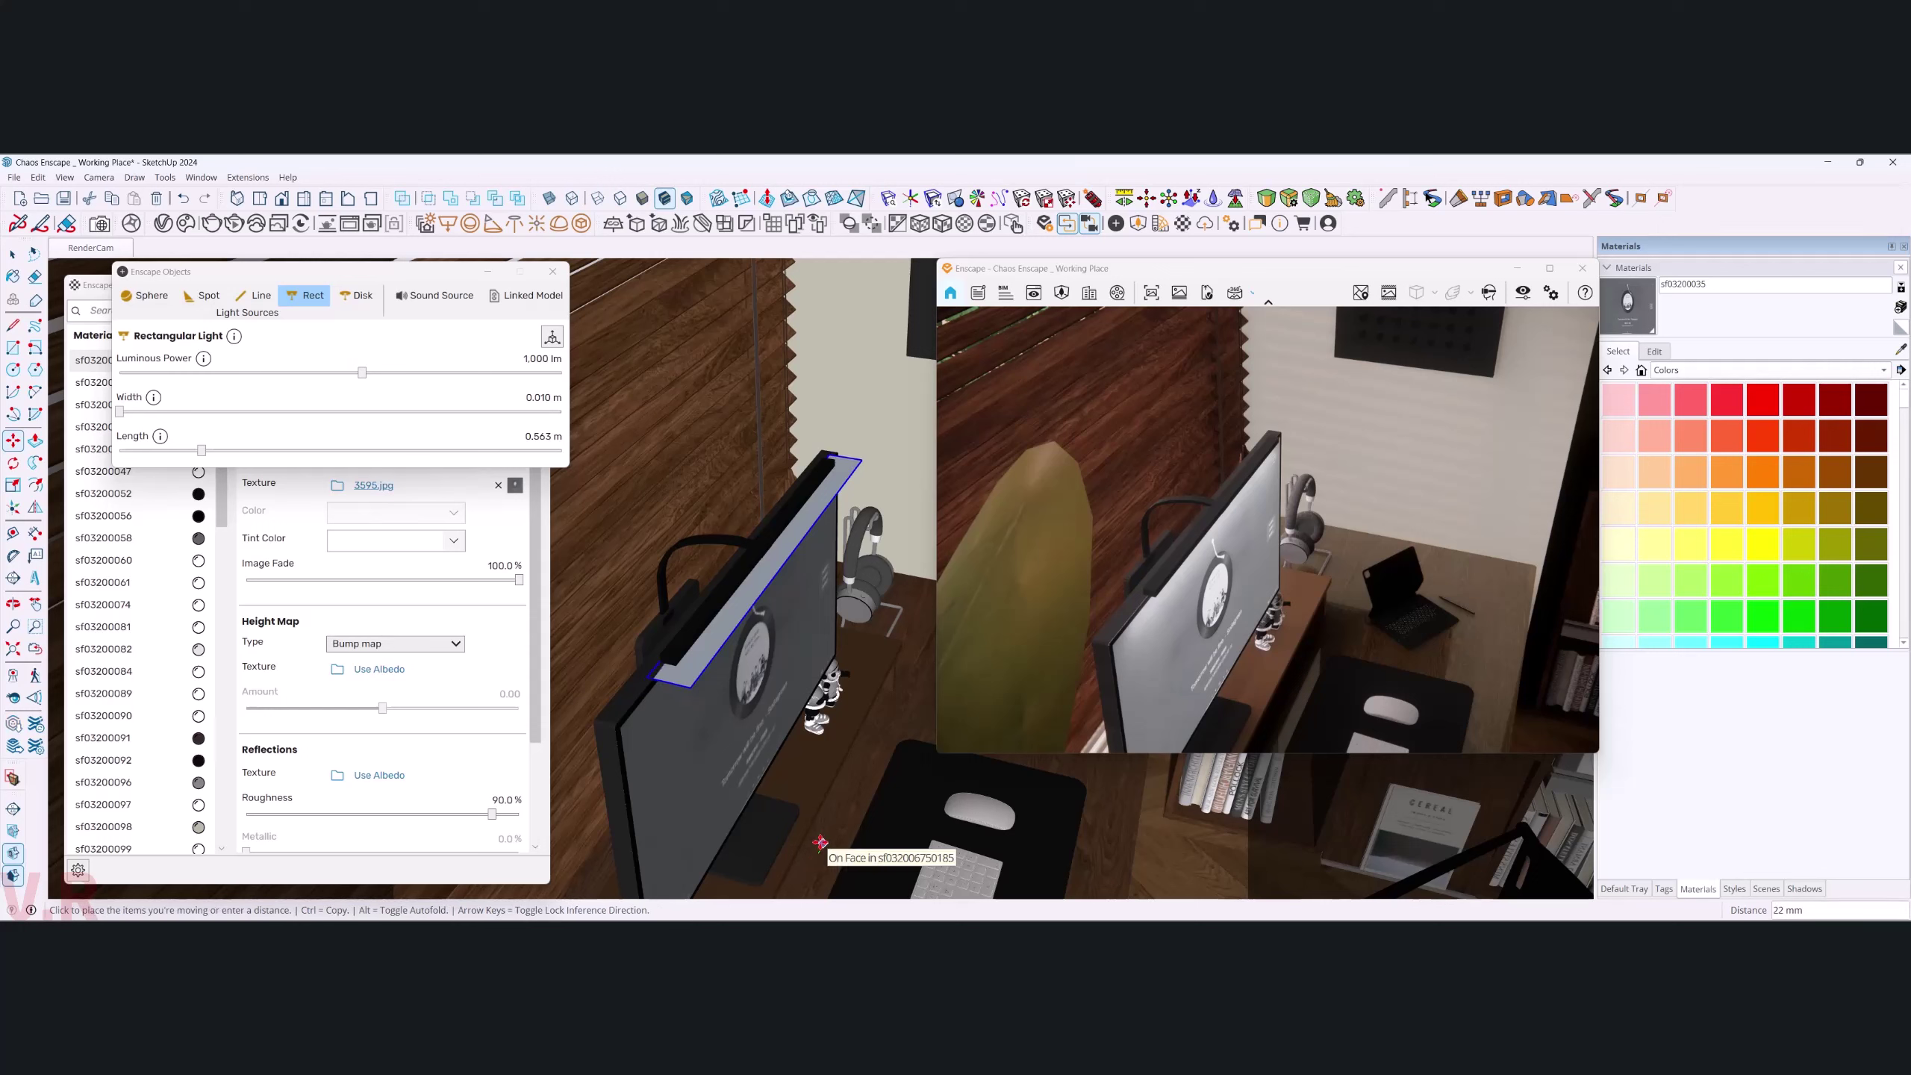
pyautogui.press('space')
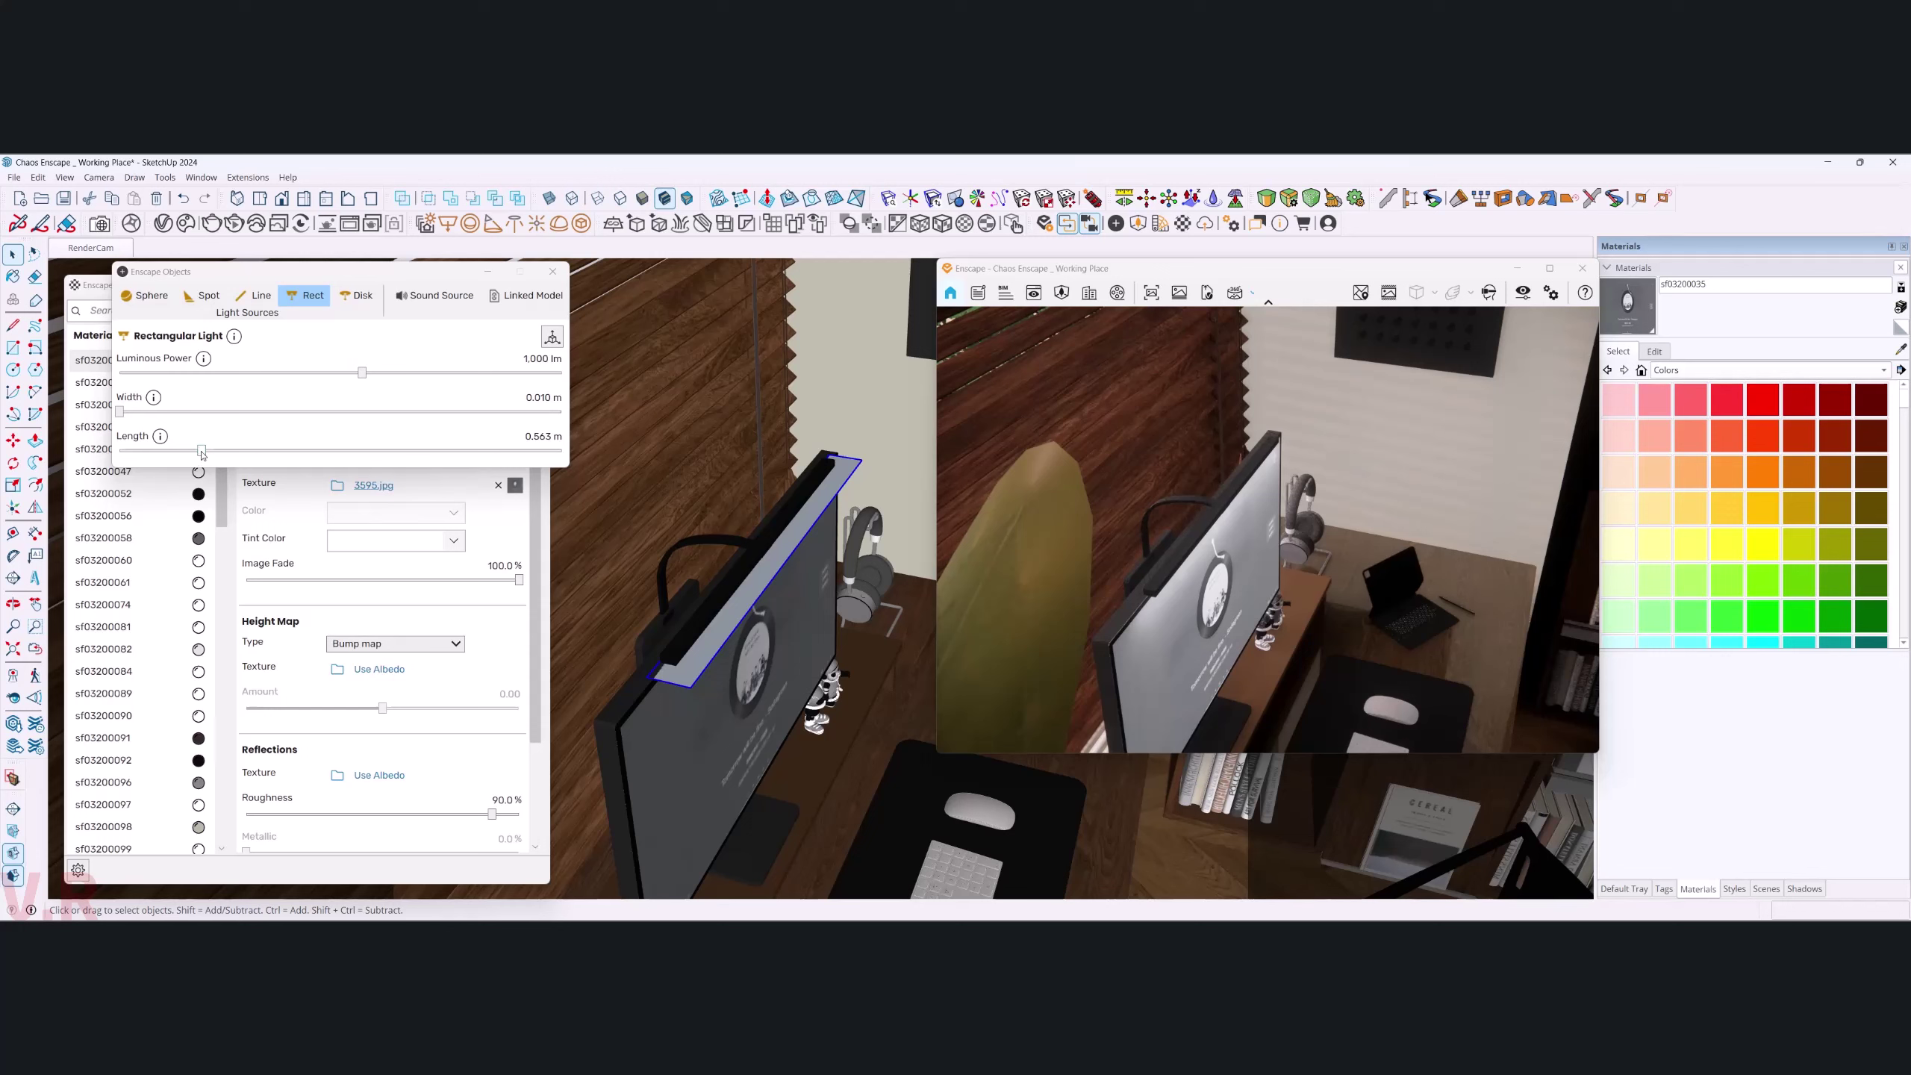
pyautogui.moveTo(202, 450); pyautogui.dragTo(193, 450)
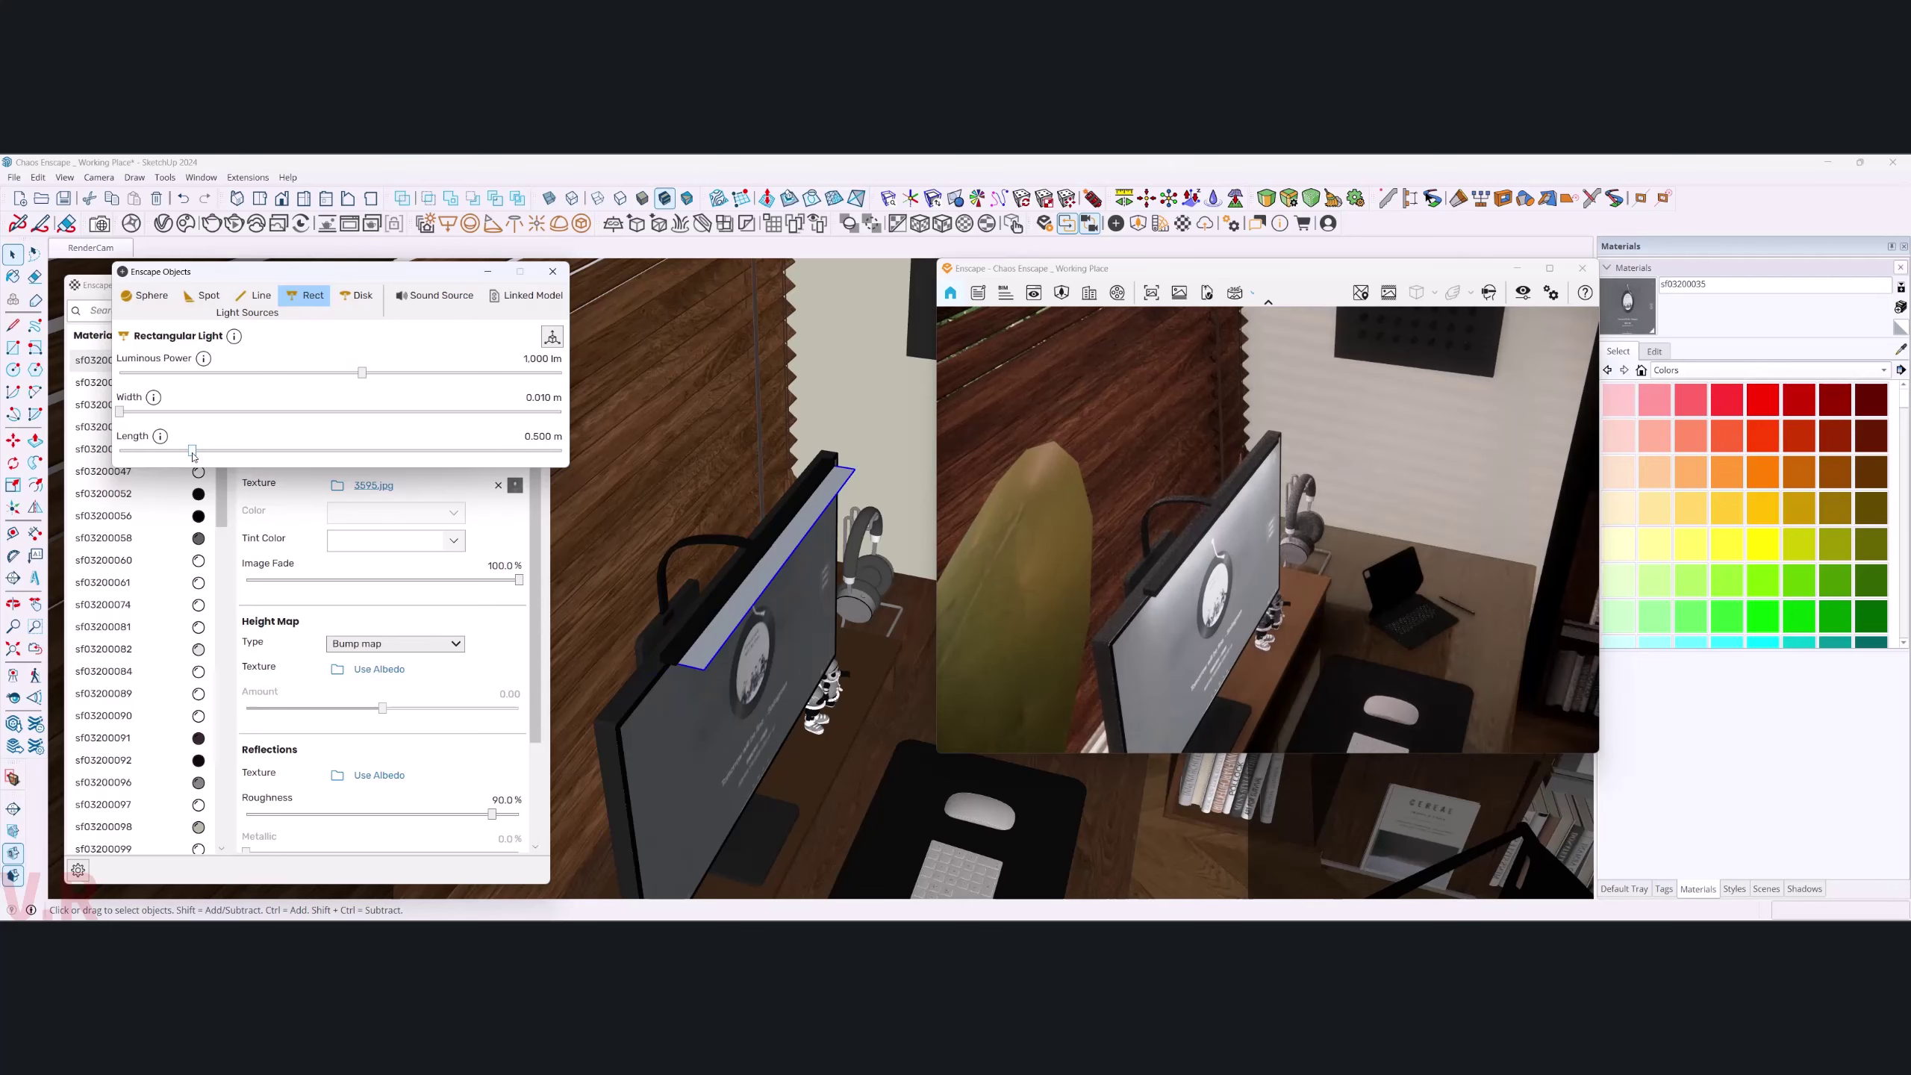
pyautogui.moveTo(749, 823)
pyautogui.mouseDown(button='middle')
pyautogui.moveTo(863, 642)
pyautogui.moveTo(810, 663)
pyautogui.mouseUp(button='middle')
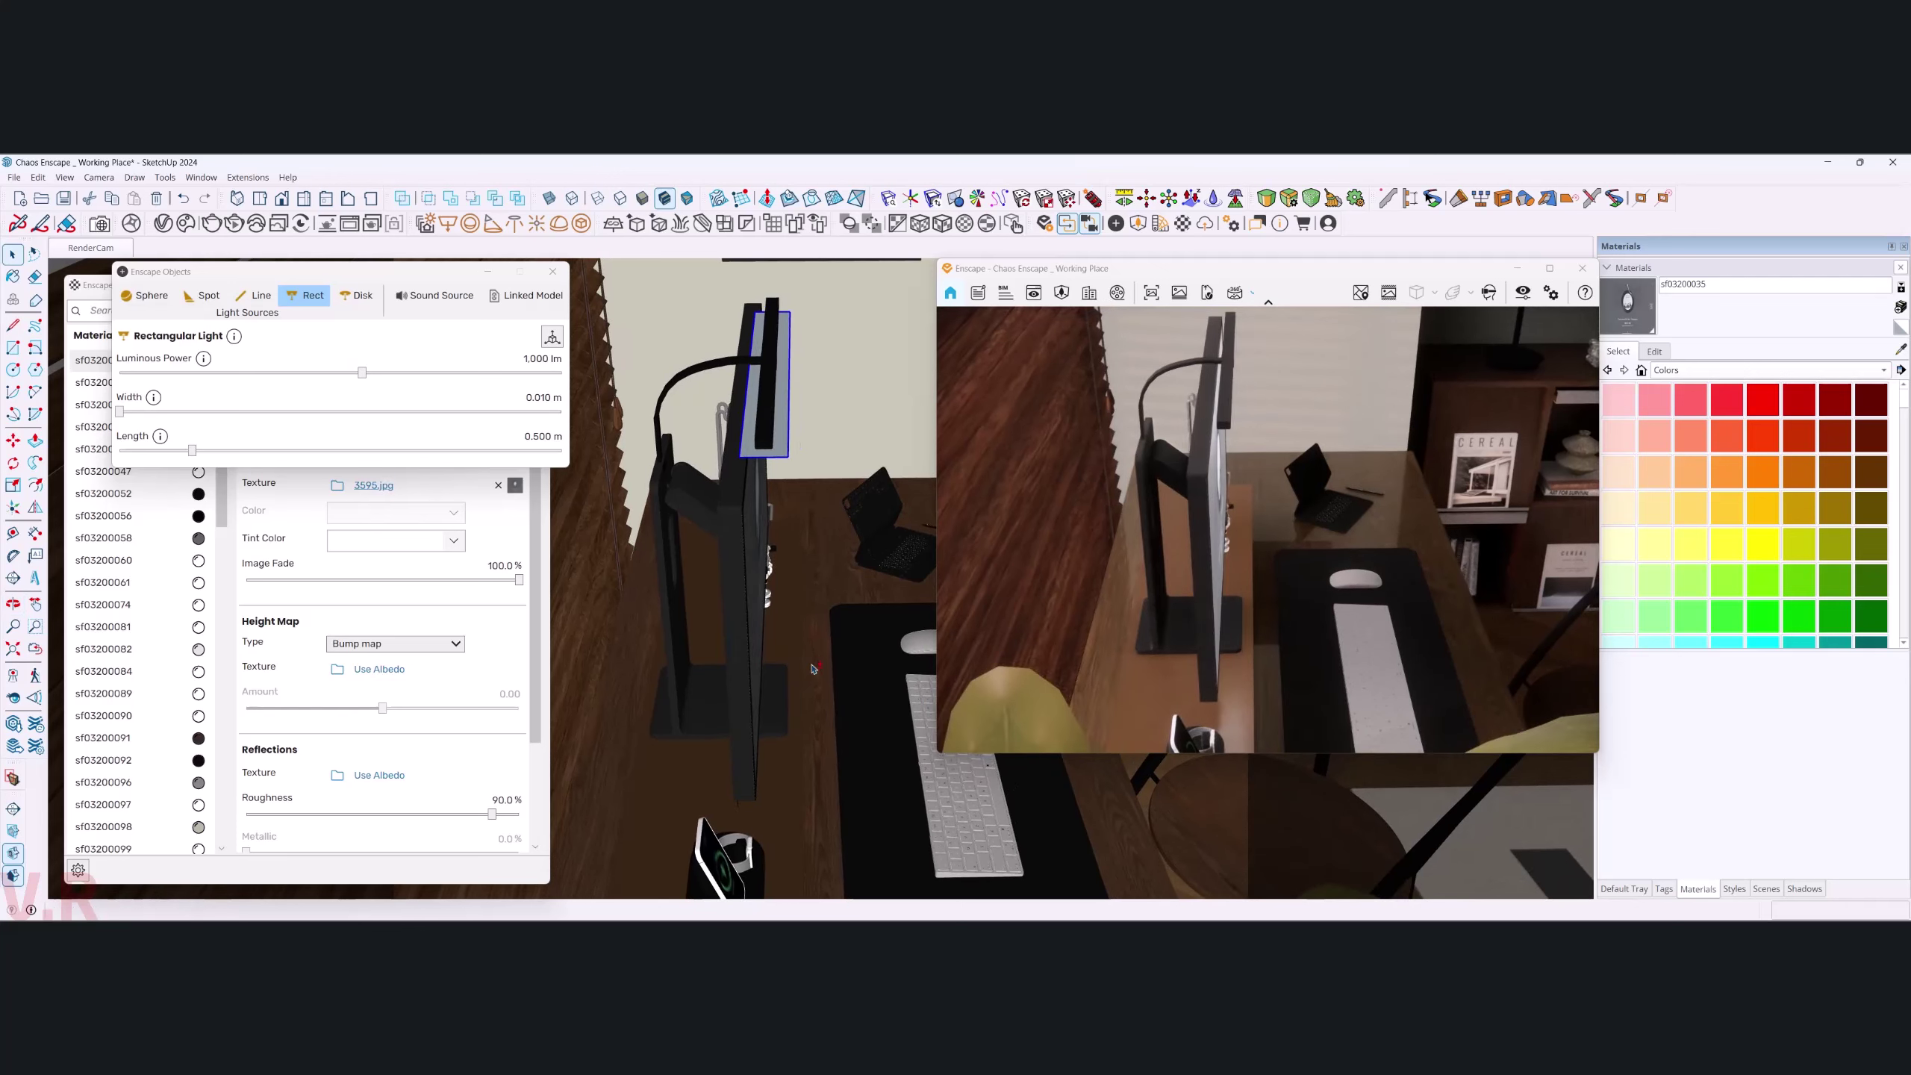
# - Drop the rectangular light bar onto the monitor's top
pyautogui.press('m')
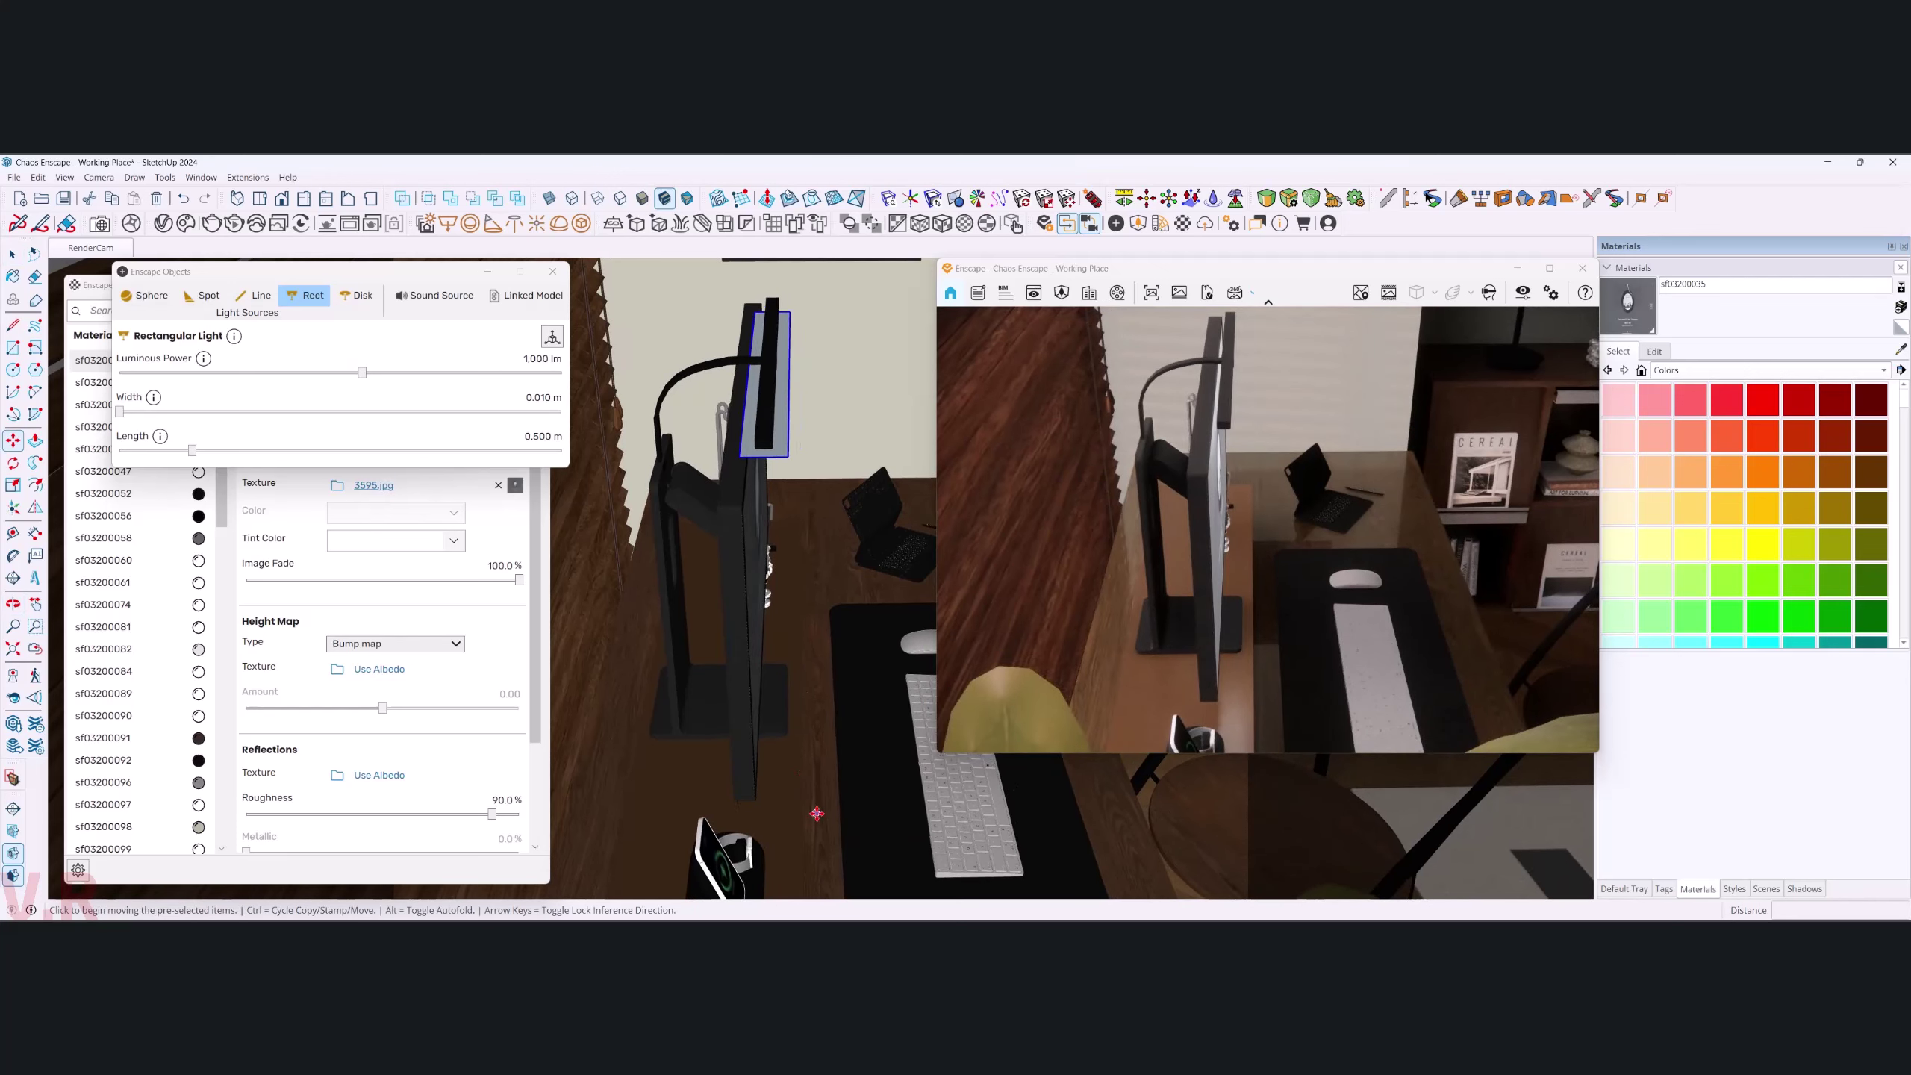
pyautogui.click(820, 814)
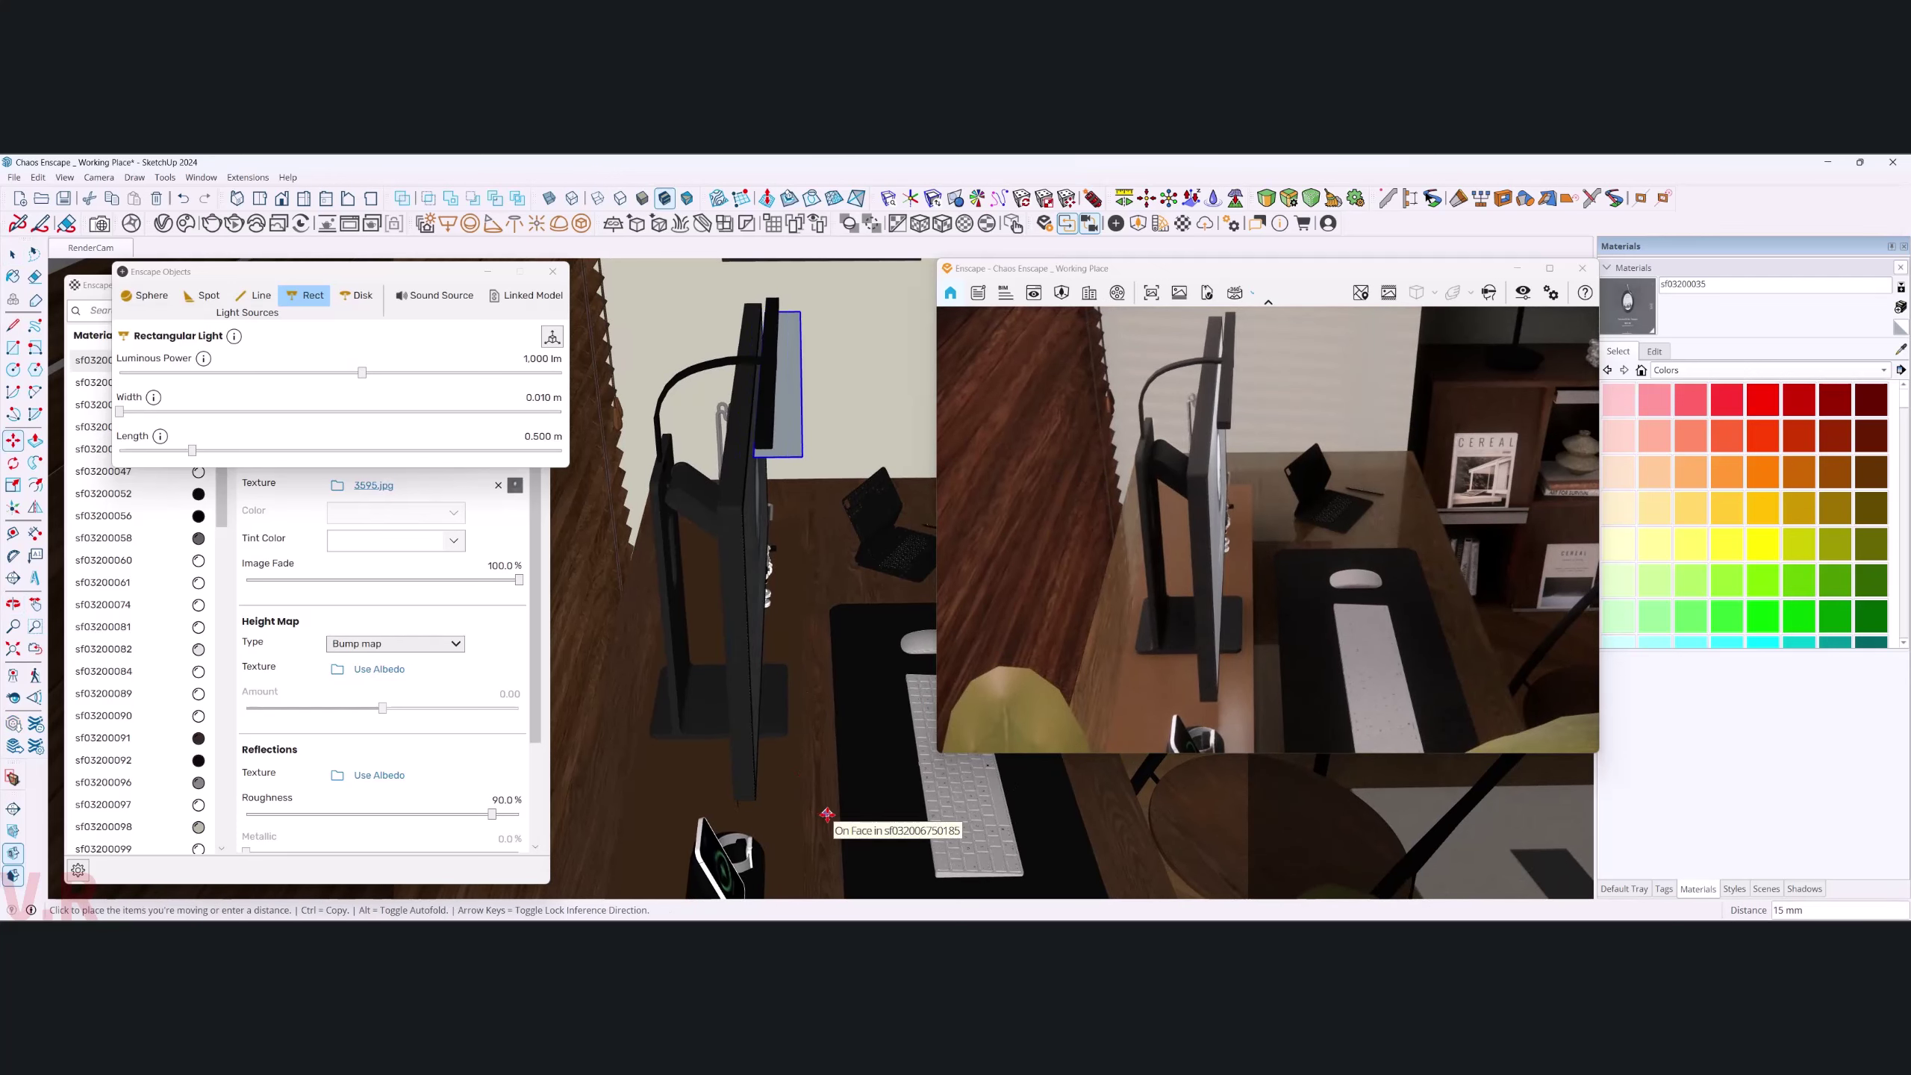
pyautogui.click(828, 814)
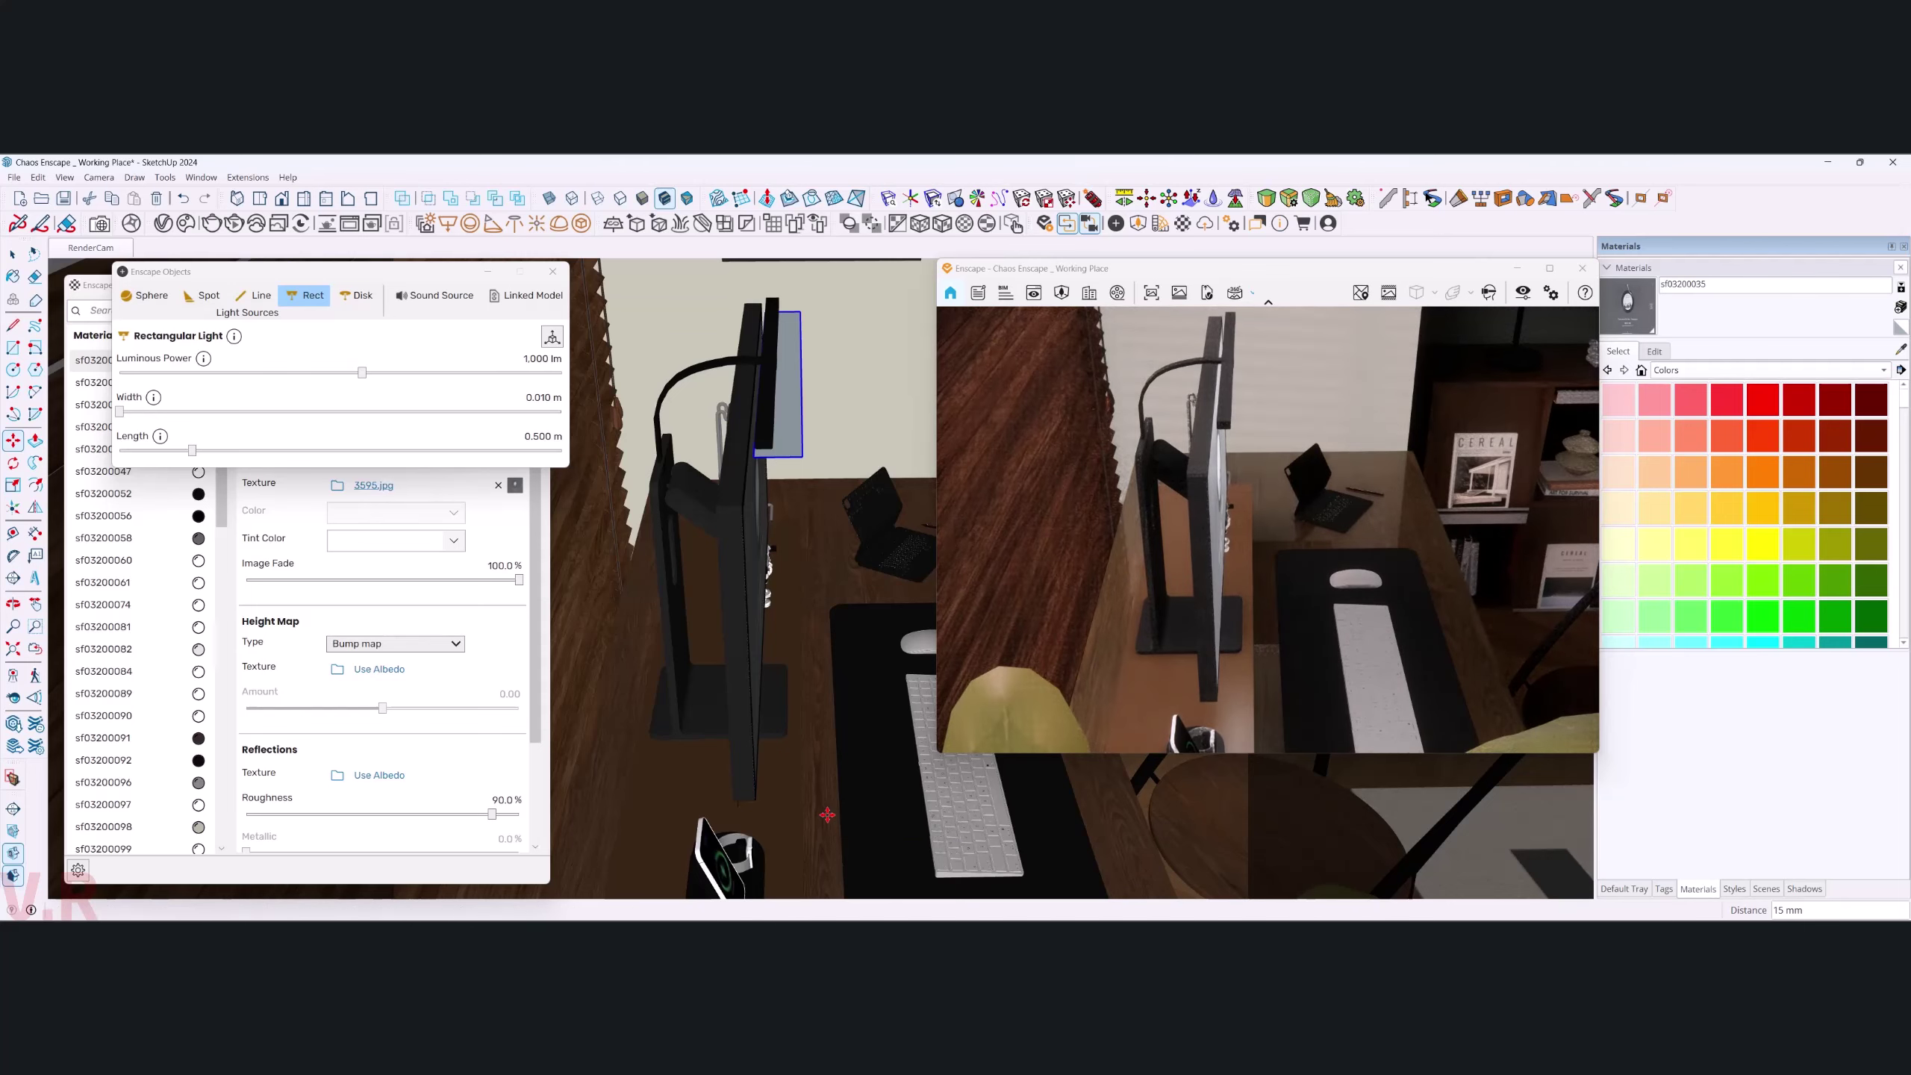
pyautogui.press('space')
pyautogui.moveTo(827, 801)
pyautogui.mouseDown(button='middle')
pyautogui.moveTo(736, 668)
pyautogui.moveTo(759, 691)
pyautogui.moveTo(792, 683)
pyautogui.mouseUp(button='middle')
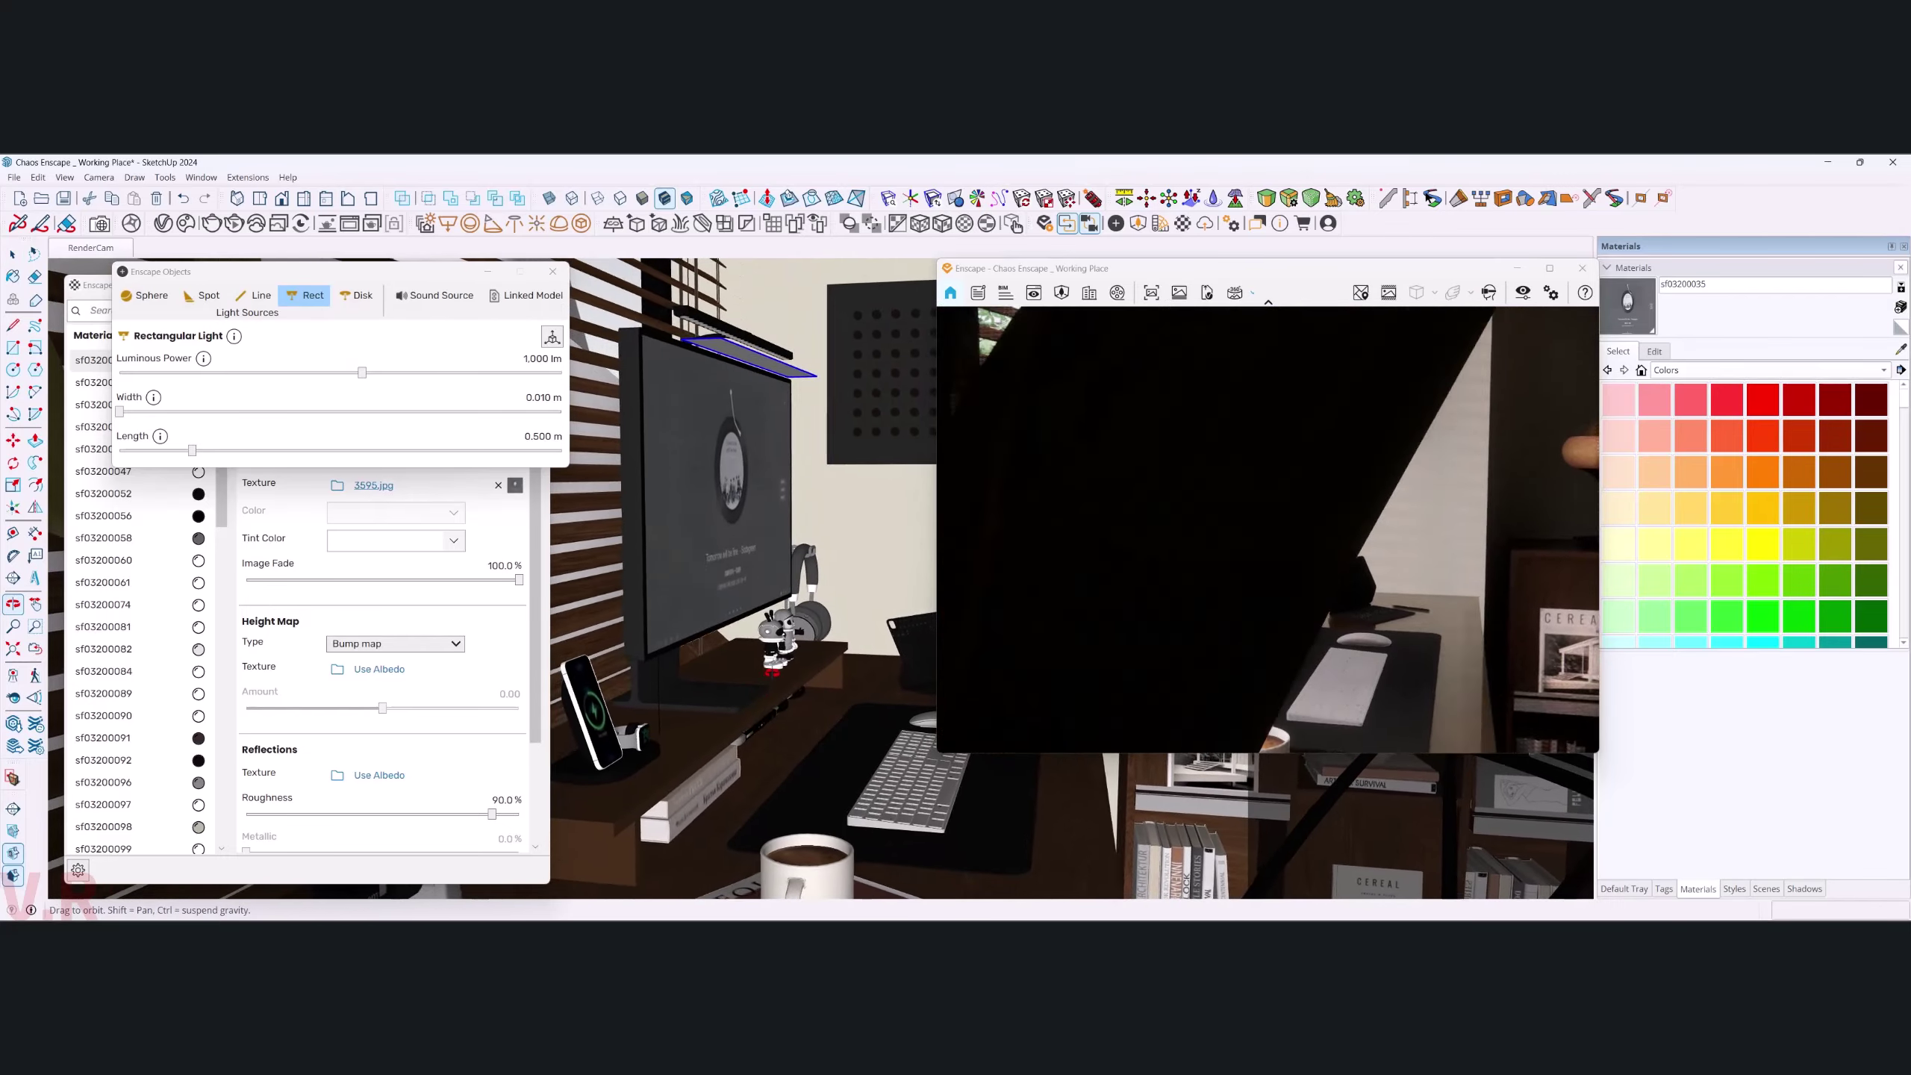
# - Nudge the light bar slightly lower and sideways so it sits just above the screen
pyautogui.press('m')
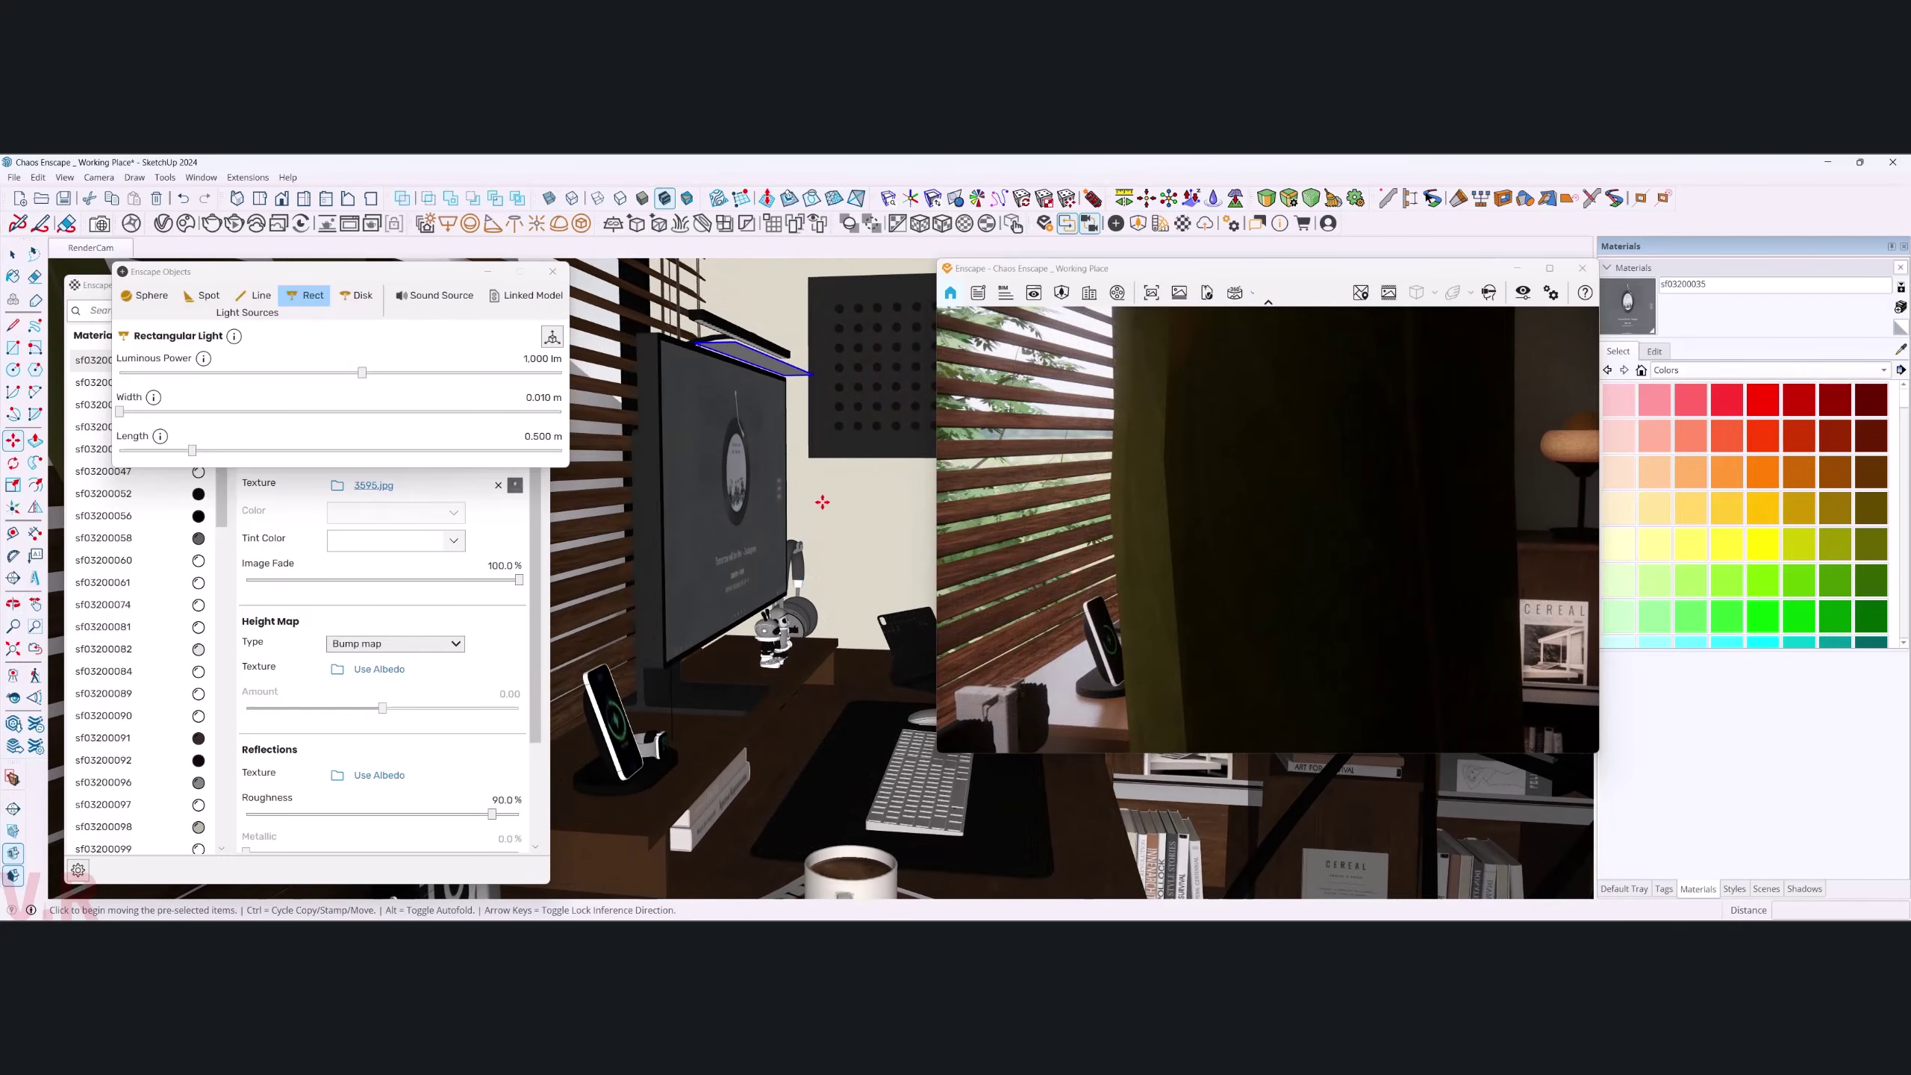
pyautogui.click(817, 504)
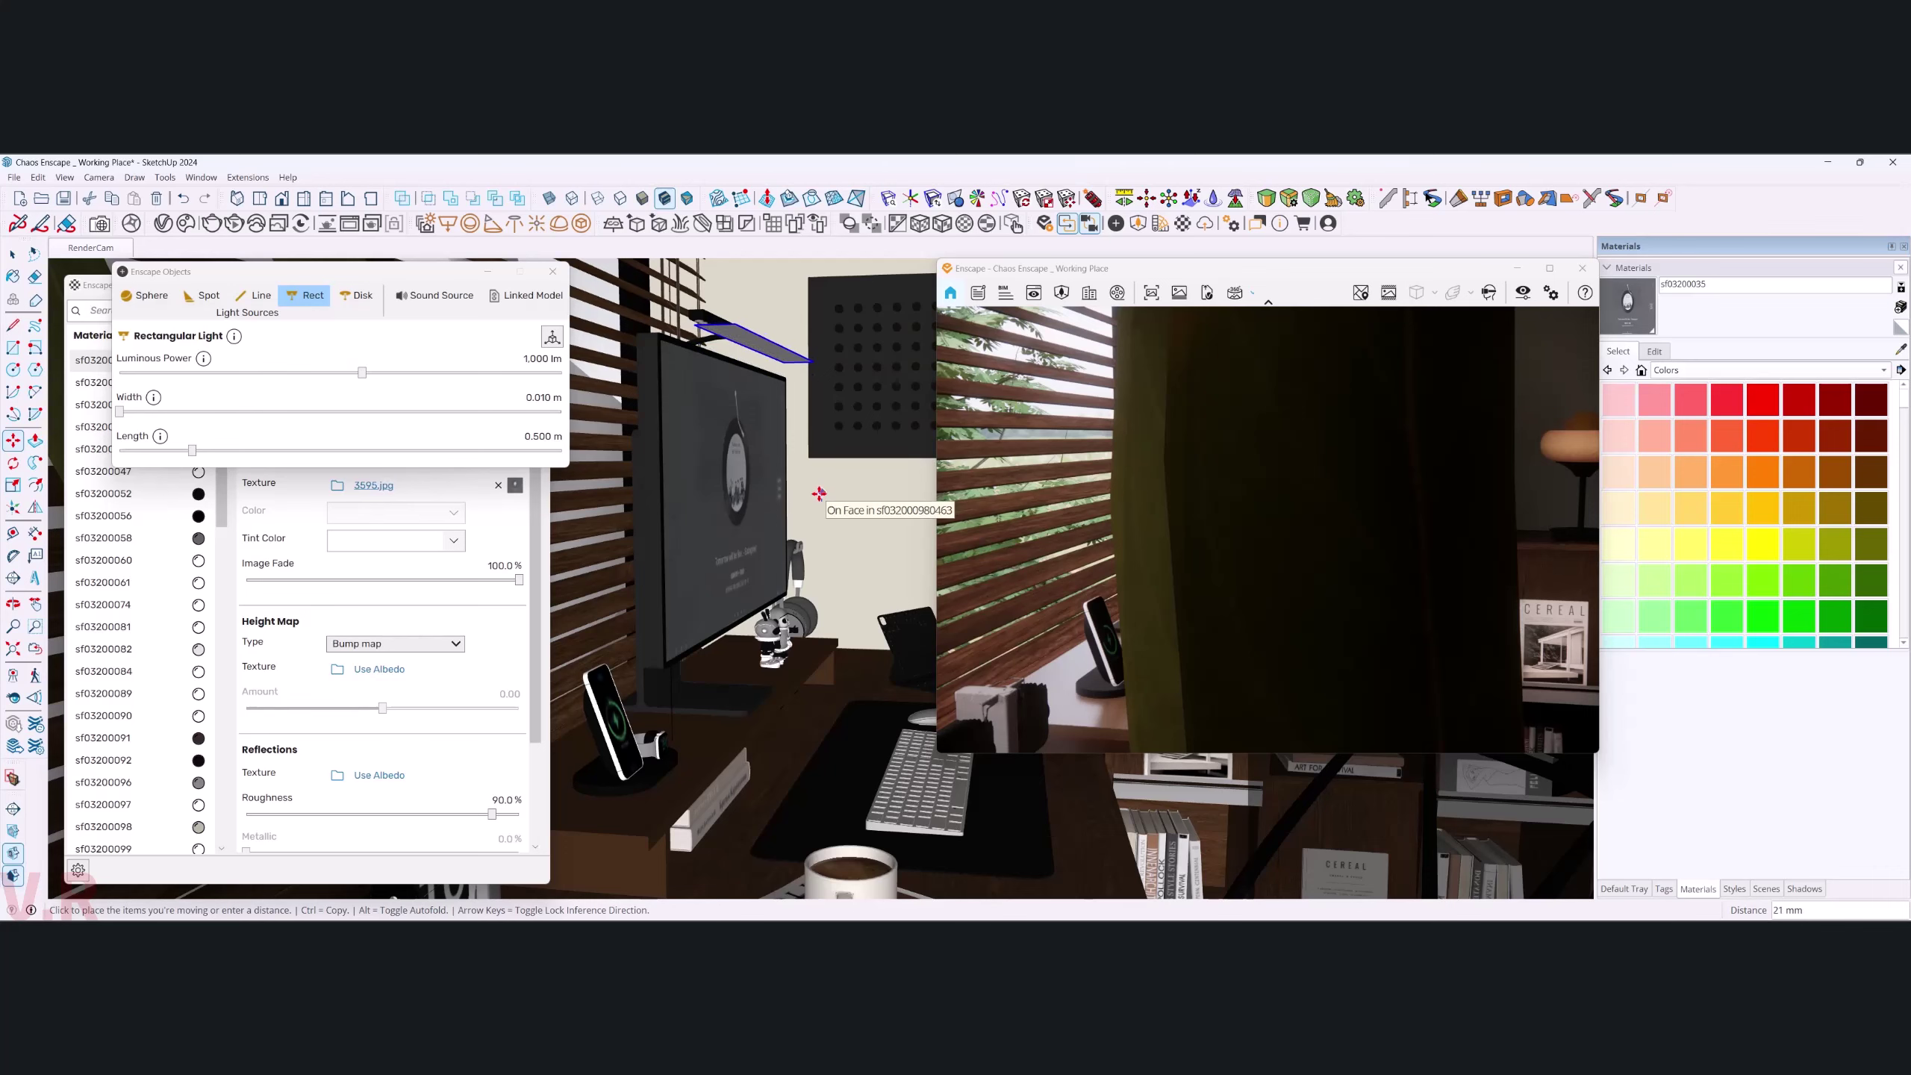
pyautogui.click(820, 503)
pyautogui.moveTo(813, 604); pyautogui.dragTo(724, 681, button='middle')
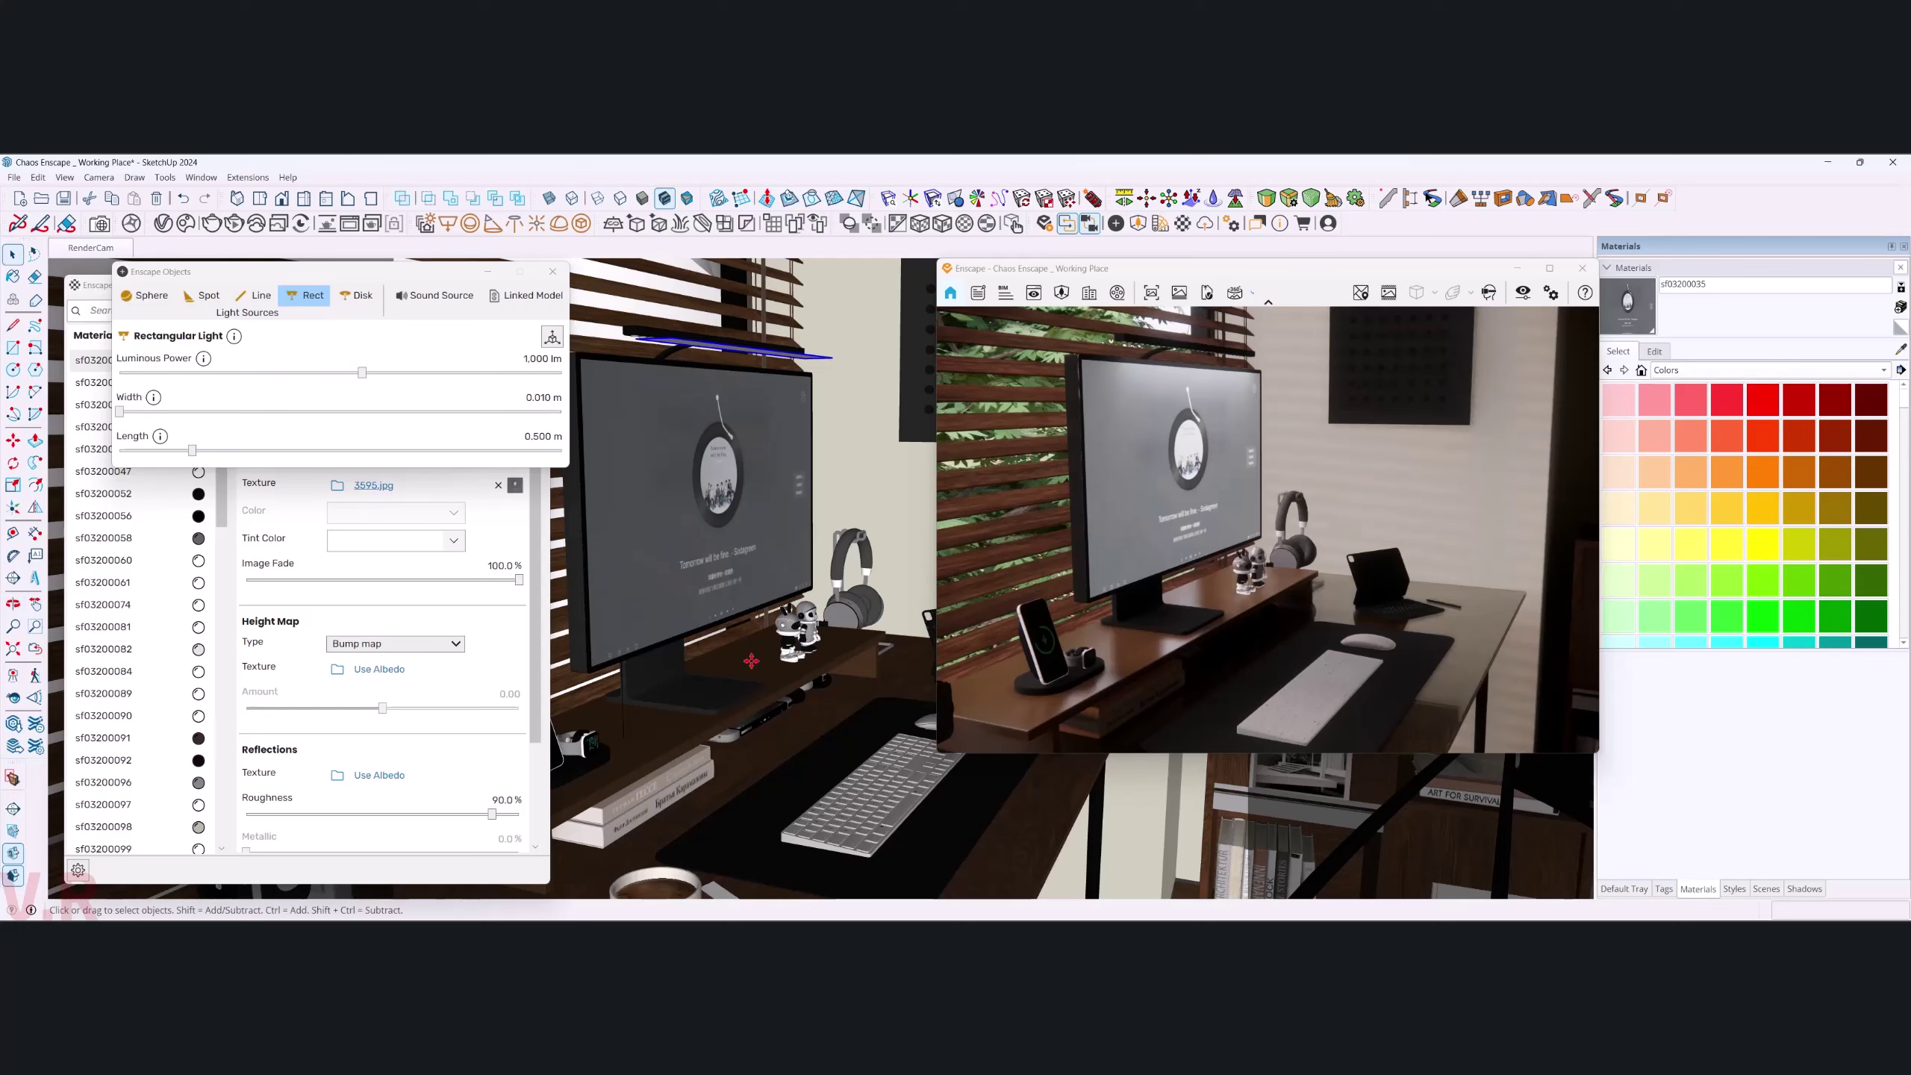
pyautogui.press('m')
pyautogui.click(886, 506)
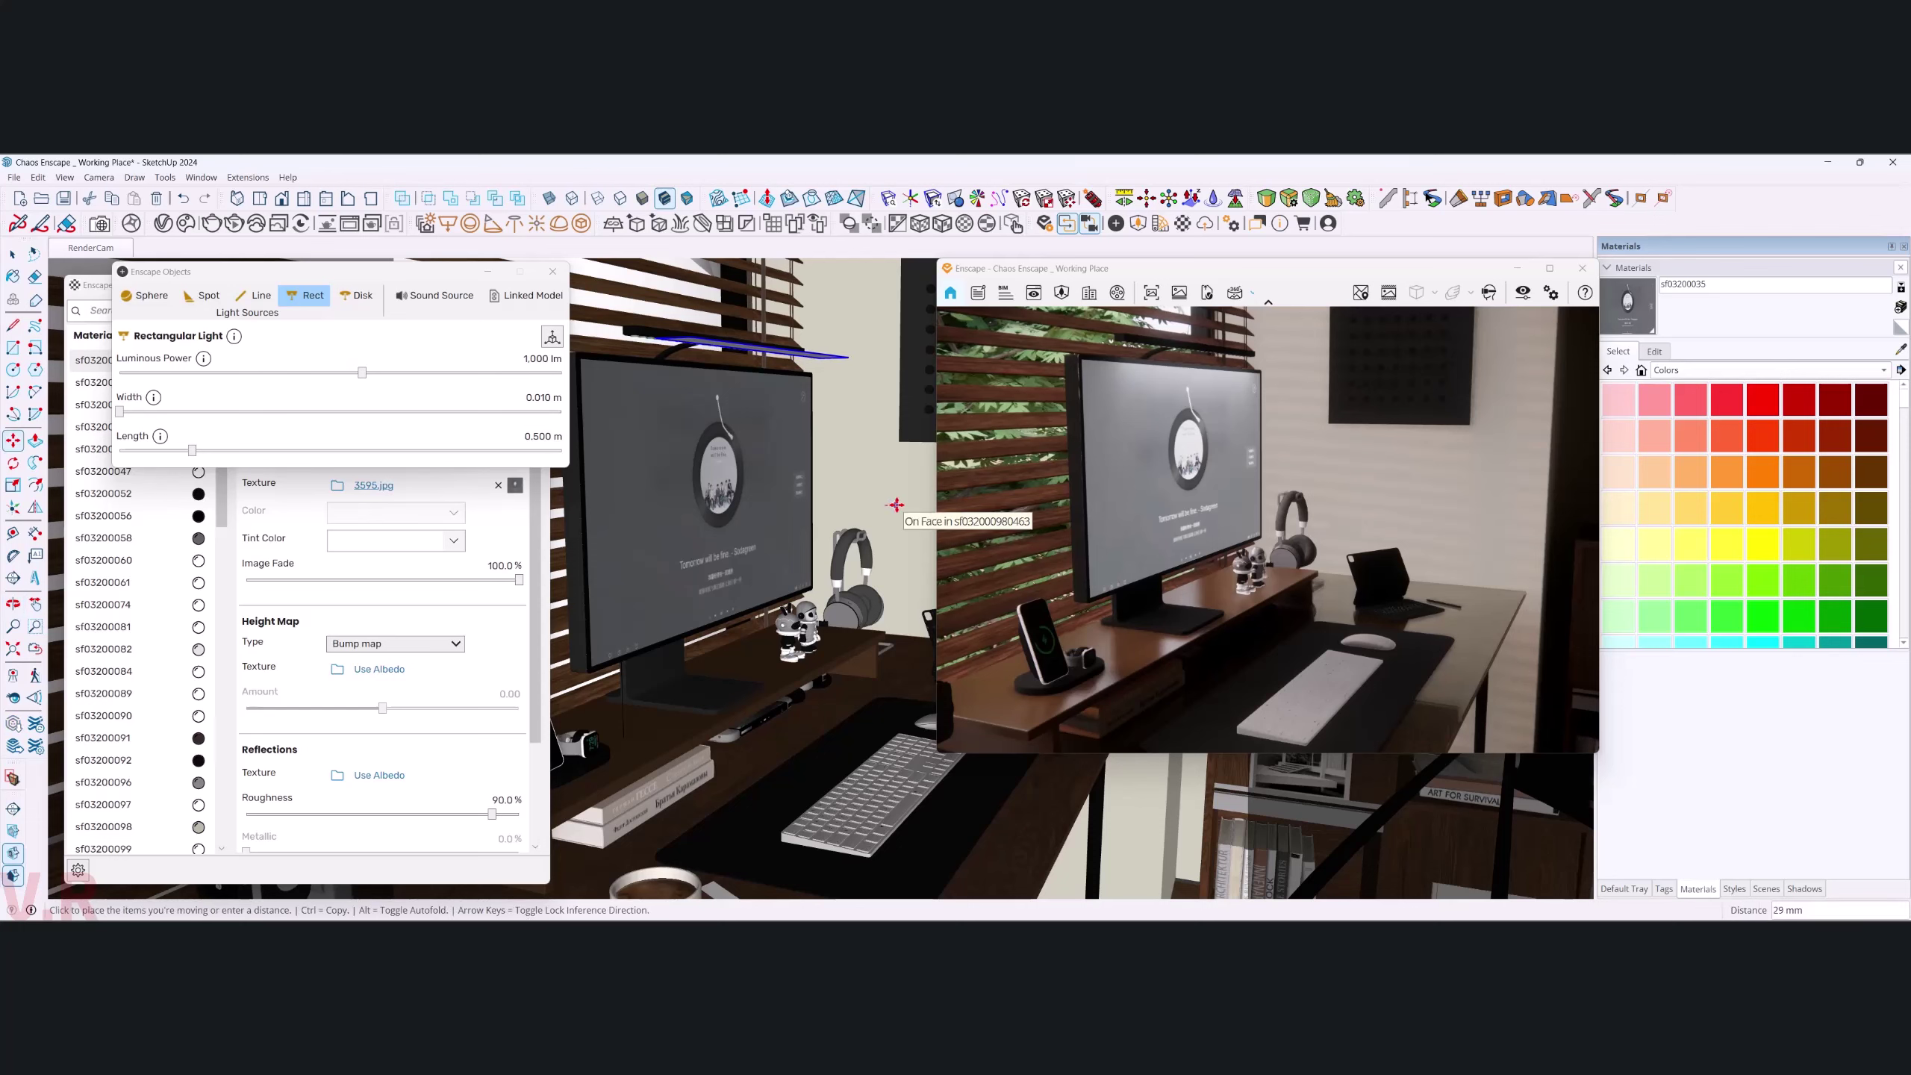
pyautogui.click(896, 504)
pyautogui.press('space')
pyautogui.write('5')
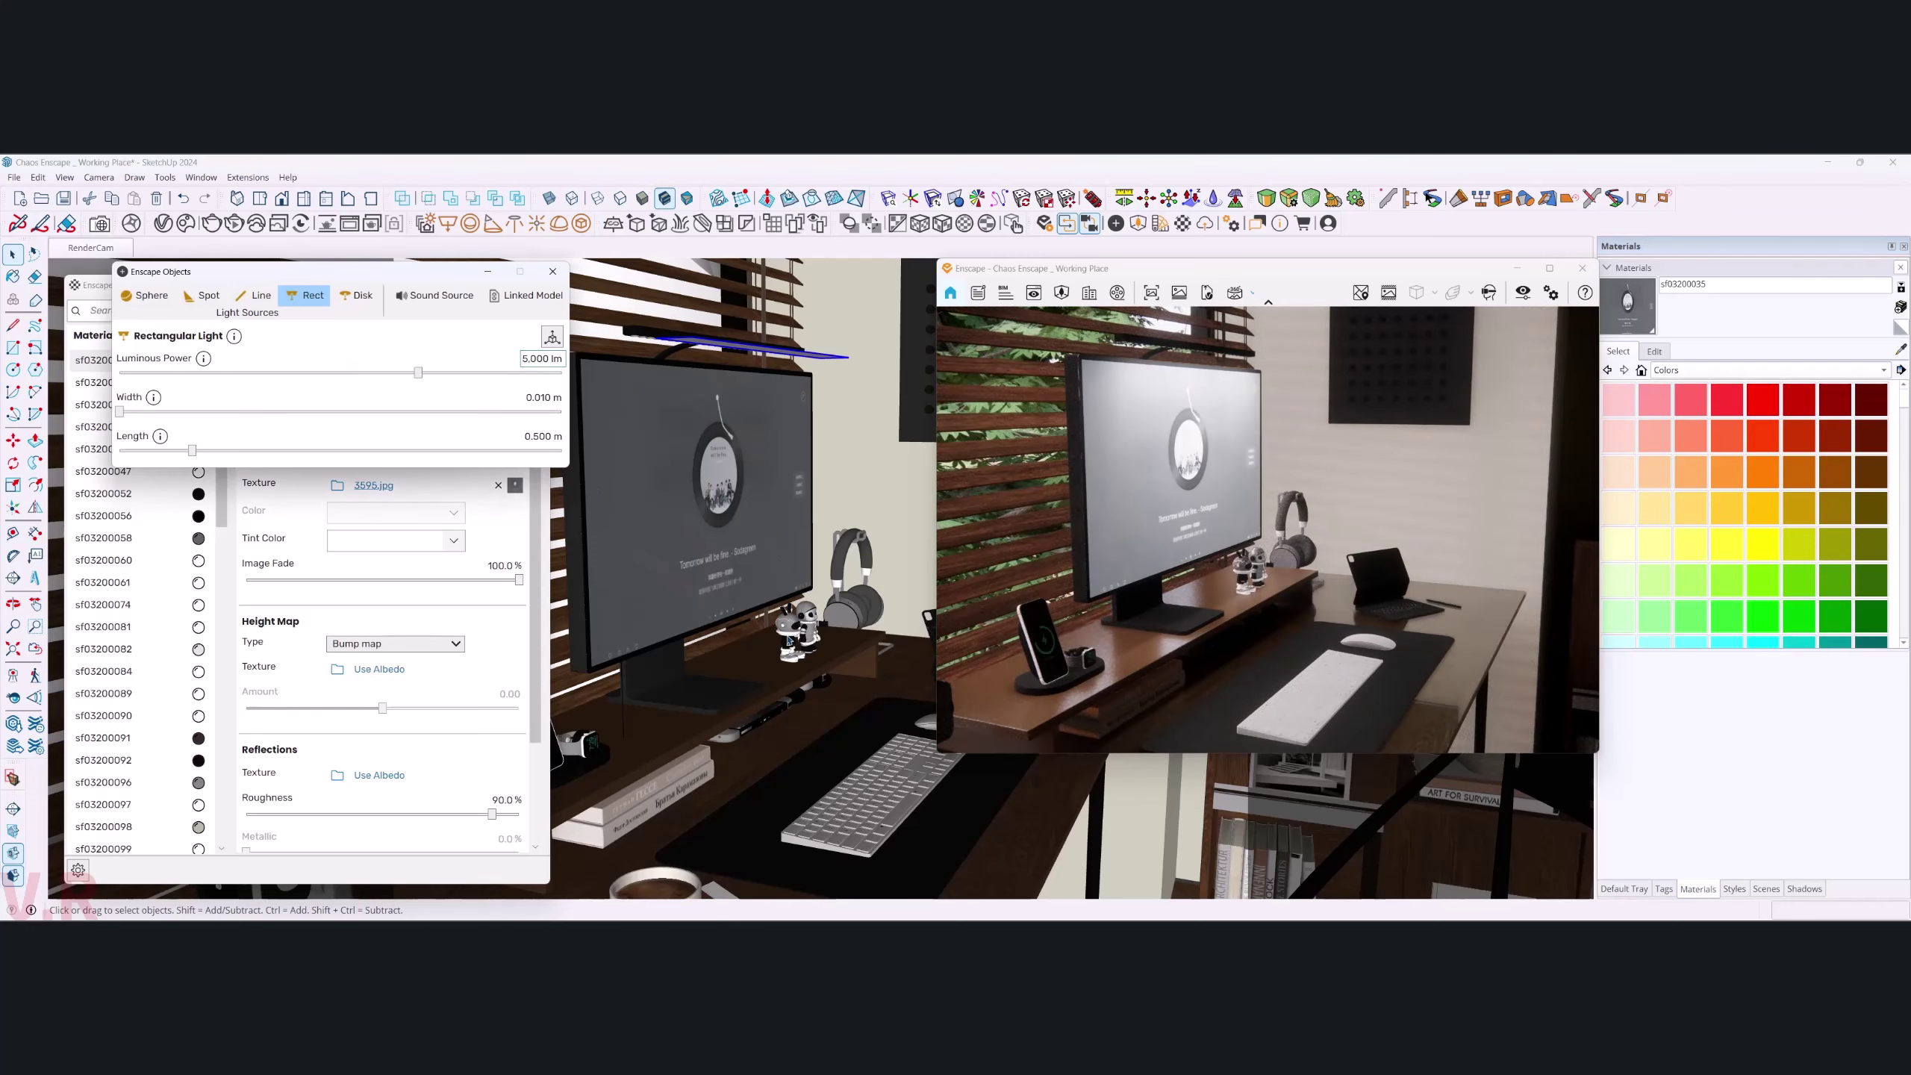
# - Set the monitor light's luminous power to 10000 lm
pyautogui.moveTo(662, 489); pyautogui.dragTo(576, 495, button='middle')
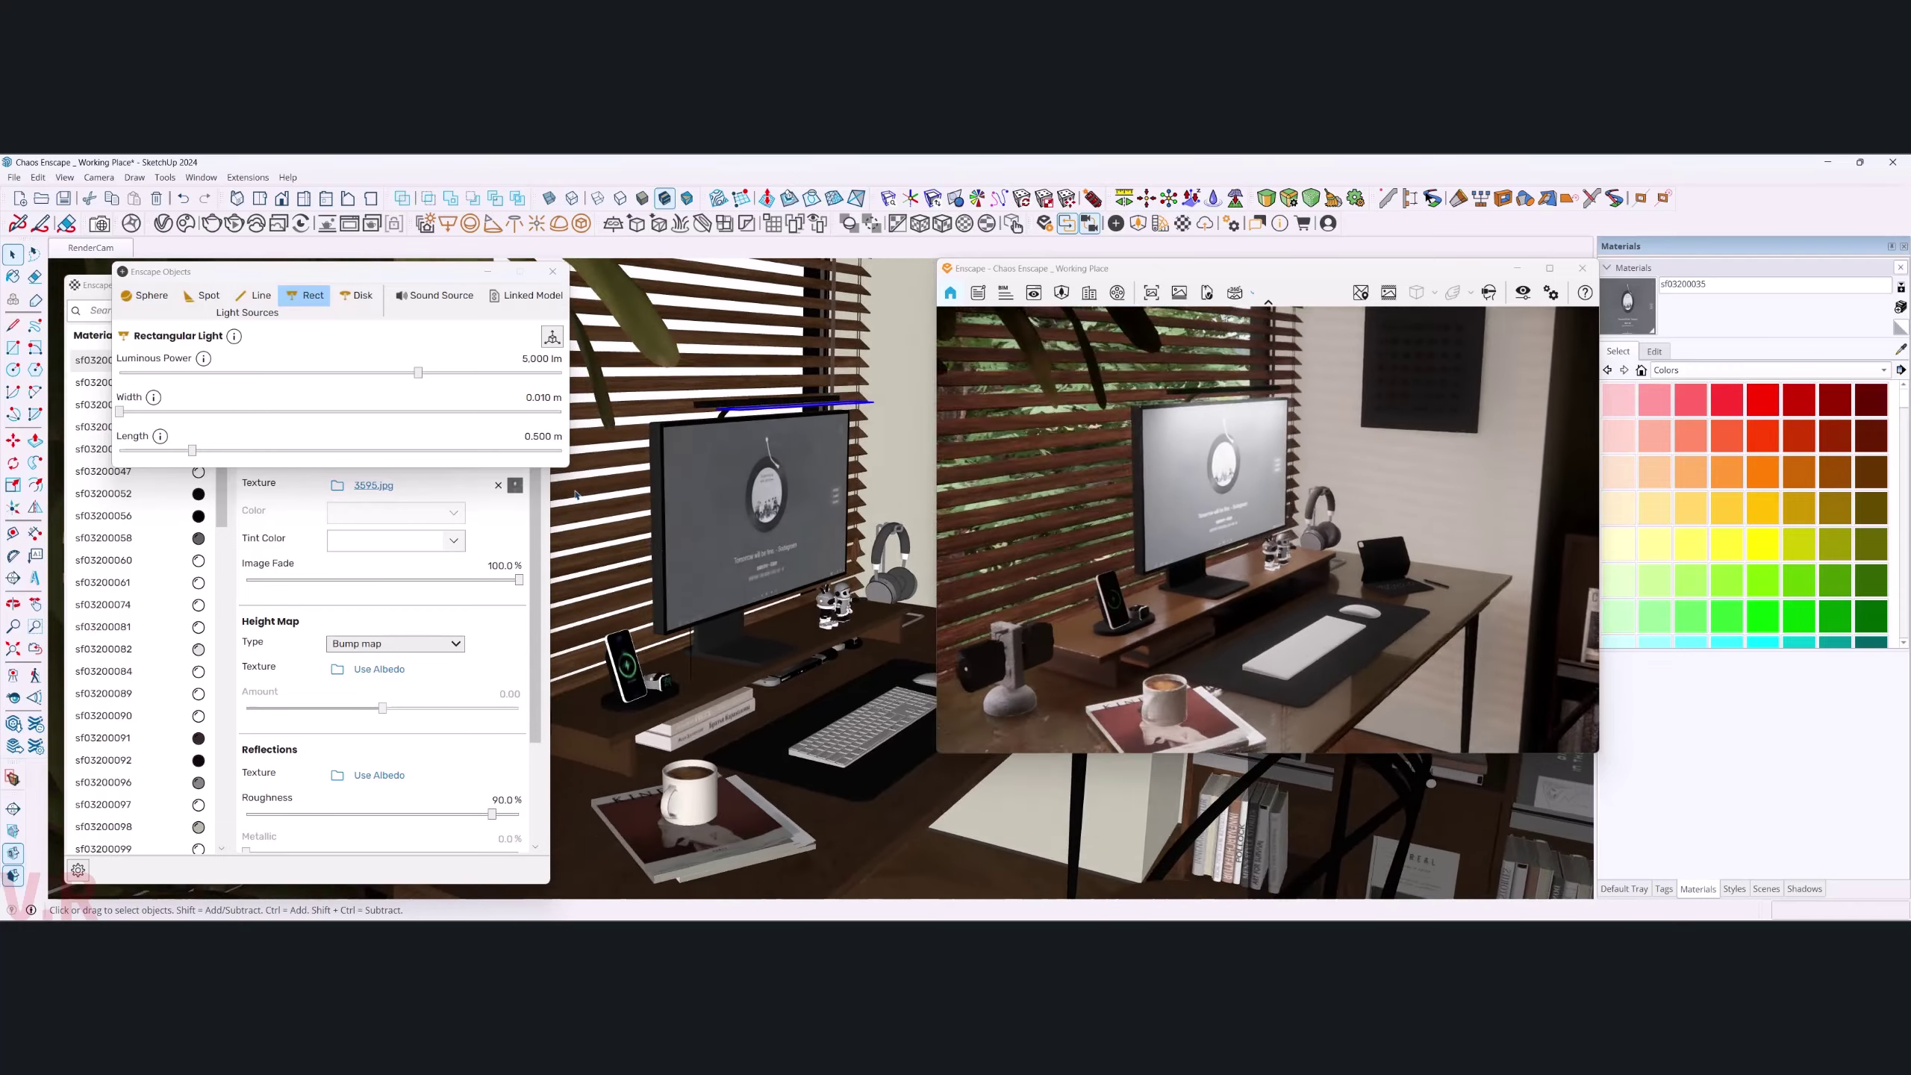
pyautogui.scroll(-2, 576, 494)
pyautogui.scroll(-2, 574, 496)
pyautogui.scroll(-2, 572, 498)
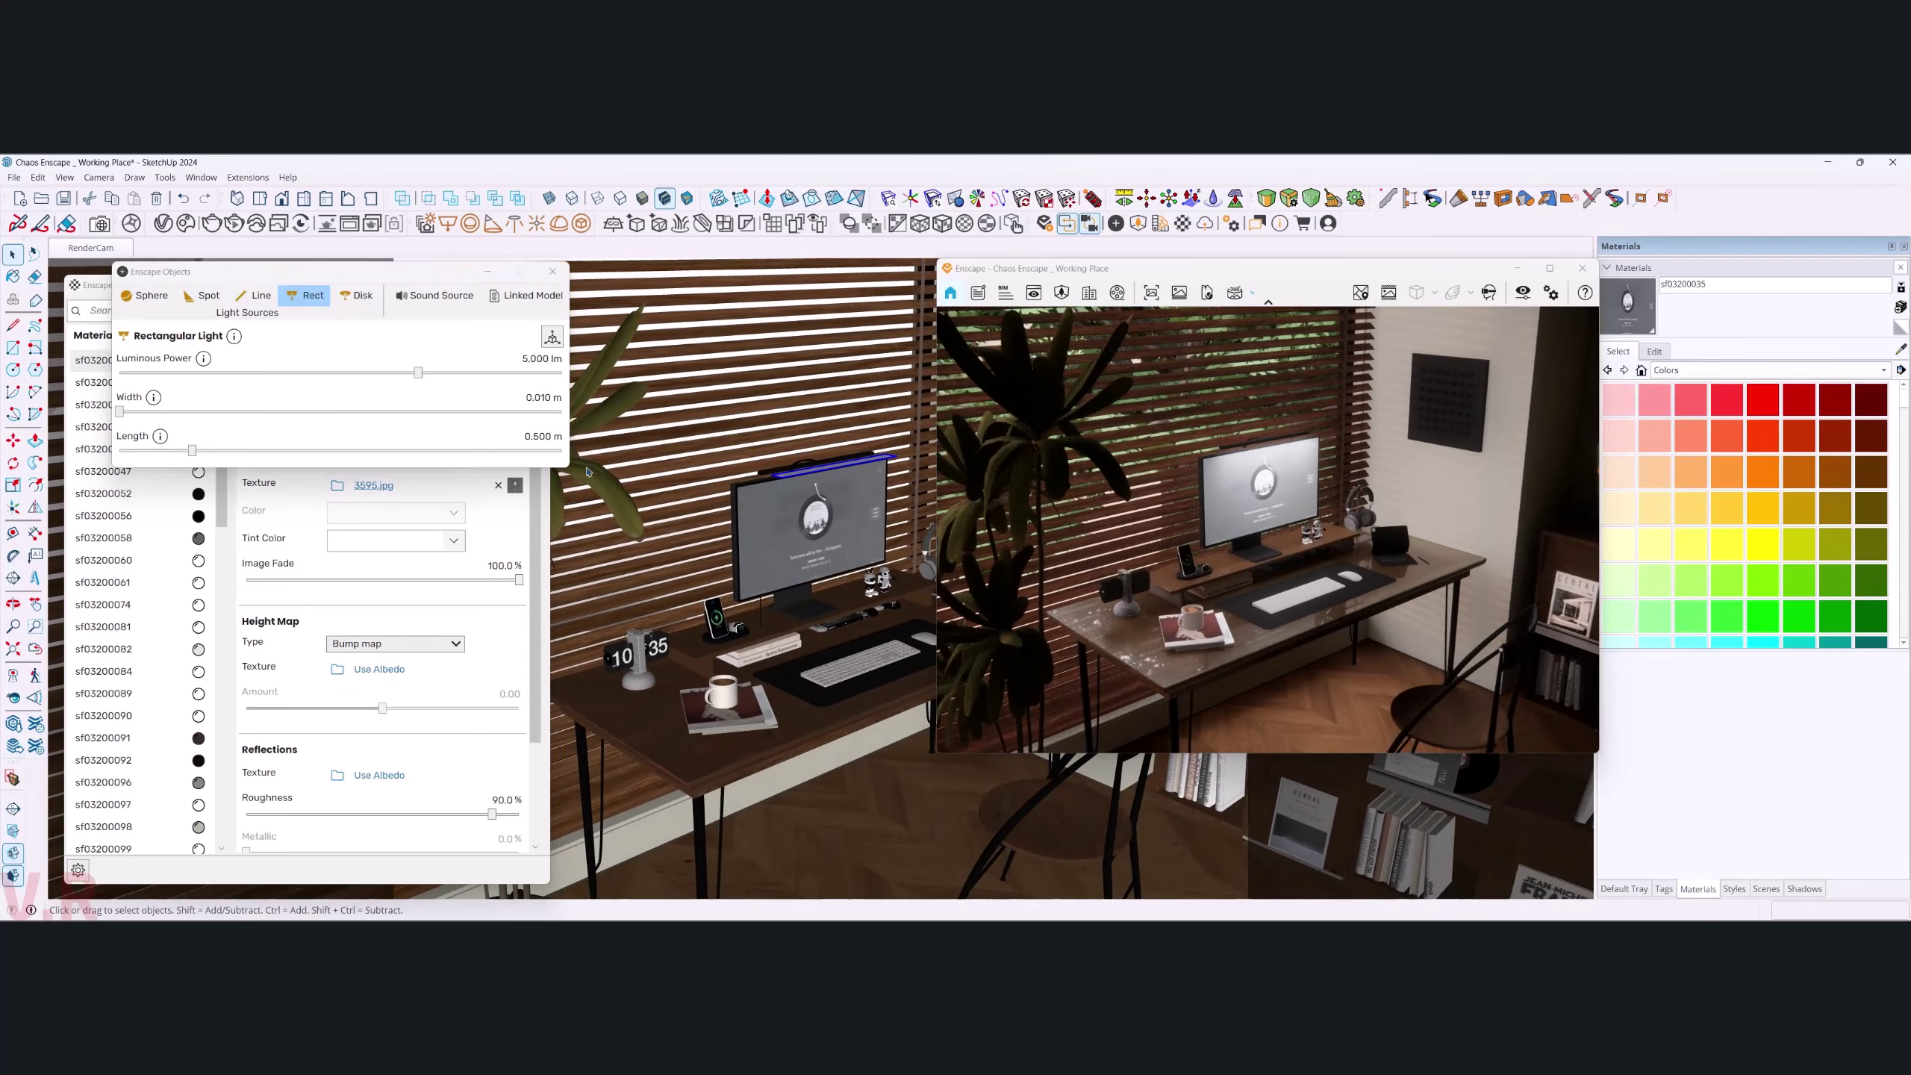
pyautogui.click(518, 360)
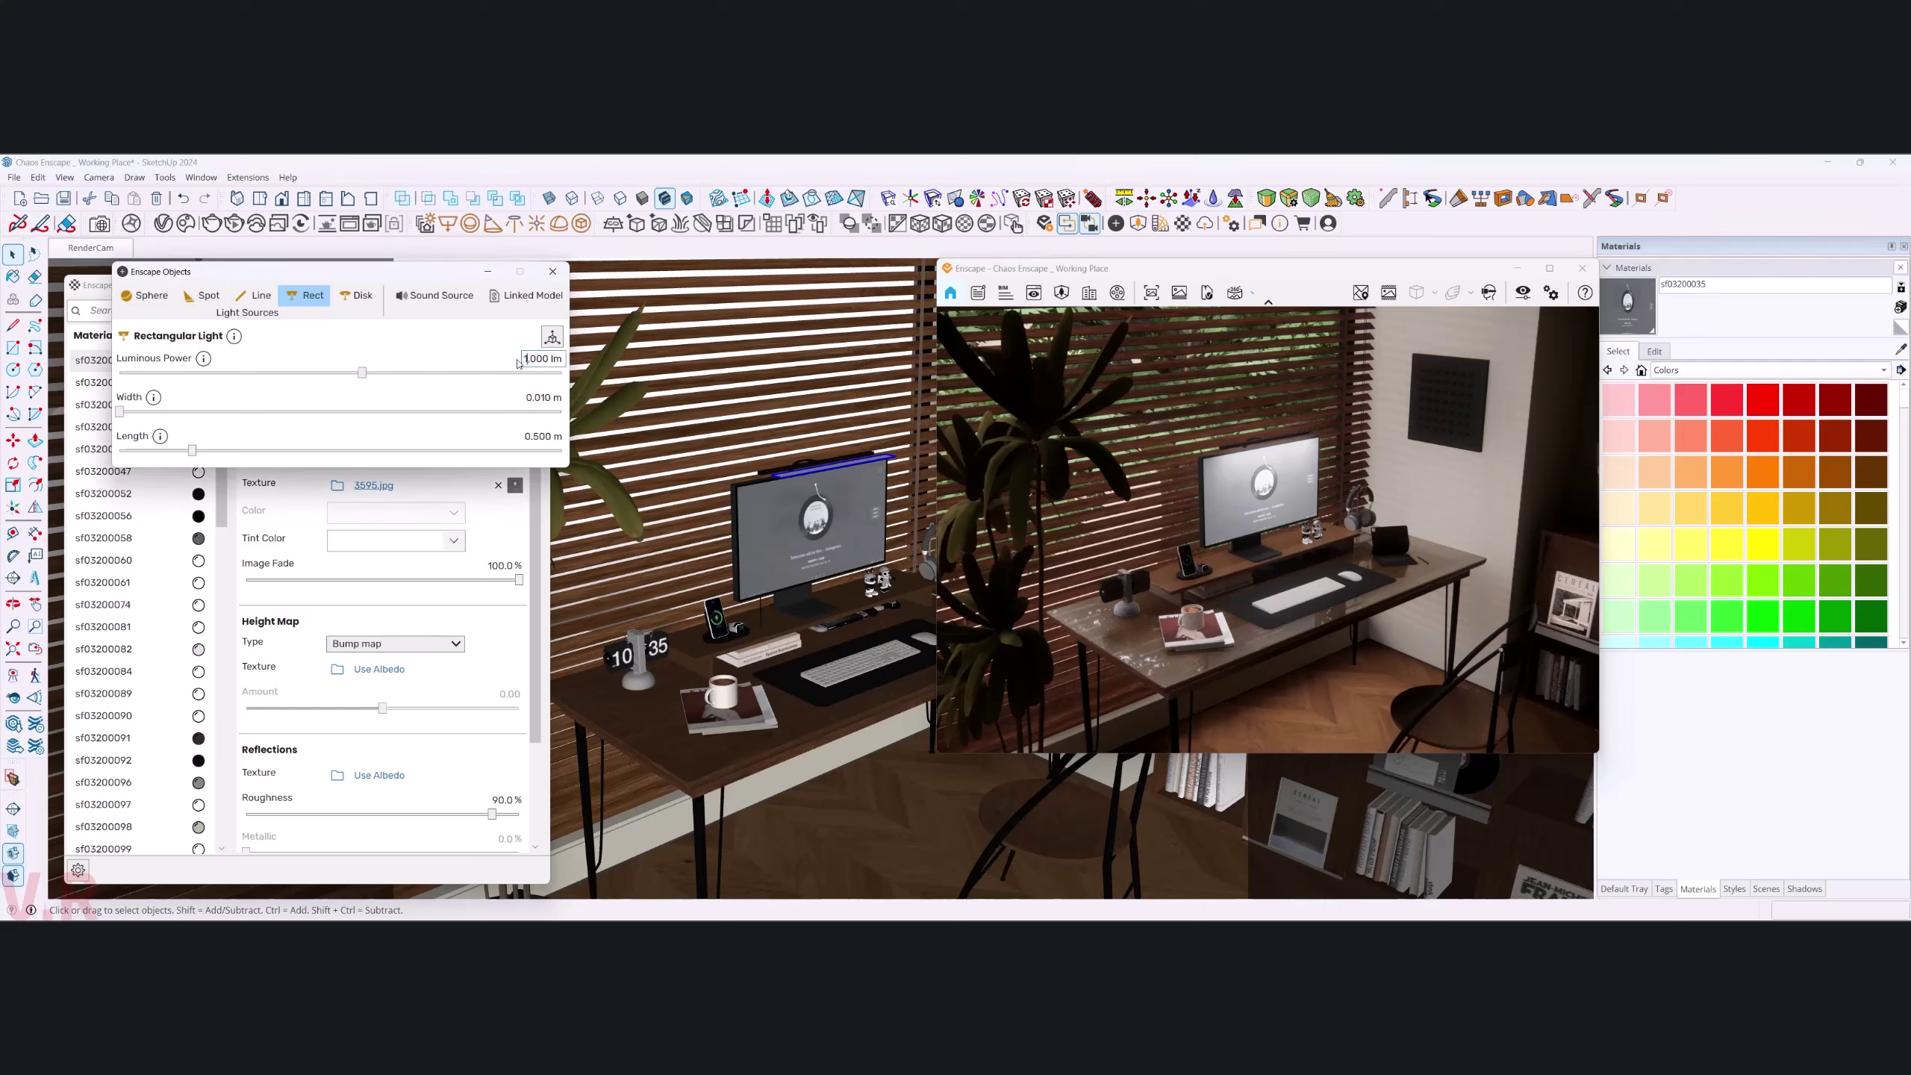
pyautogui.write('10000')
pyautogui.press('Return')
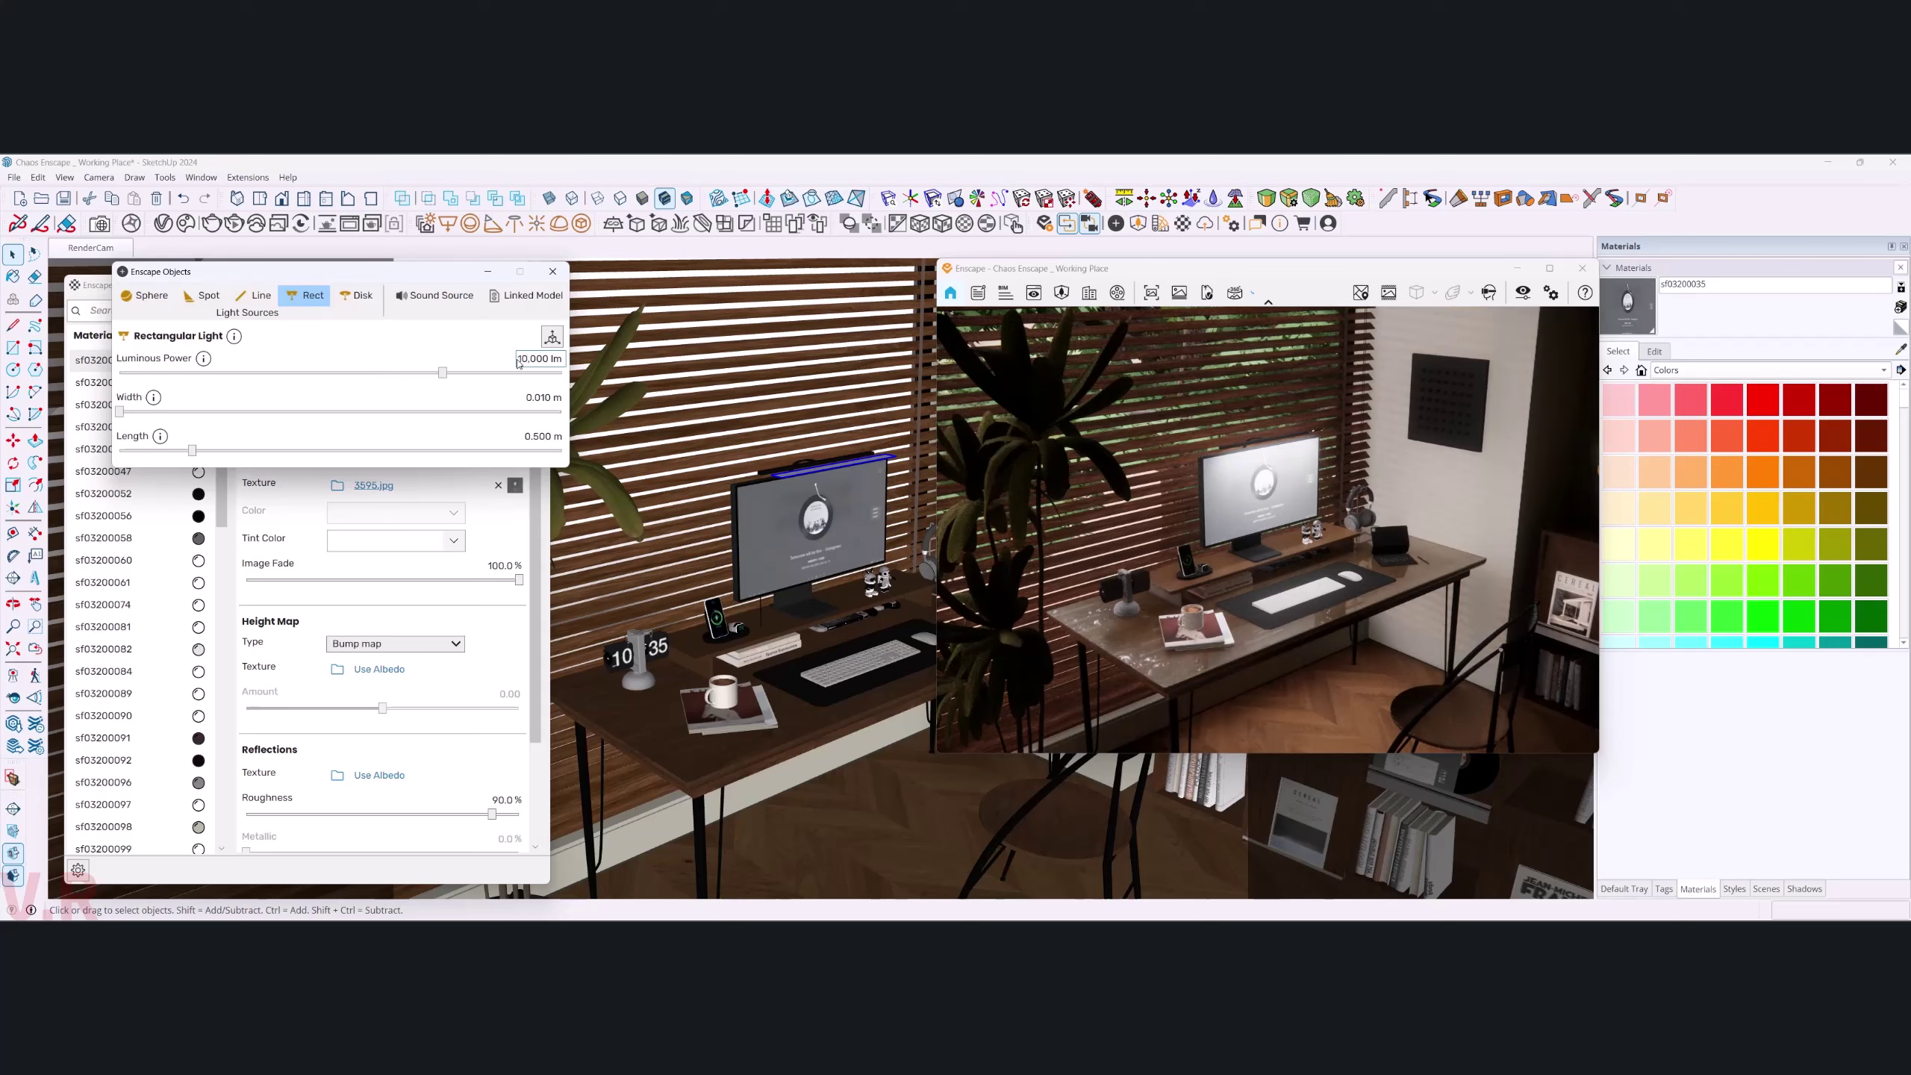
# - Shift the light bar slightly further along and move the light settings window aside
pyautogui.click(847, 468)
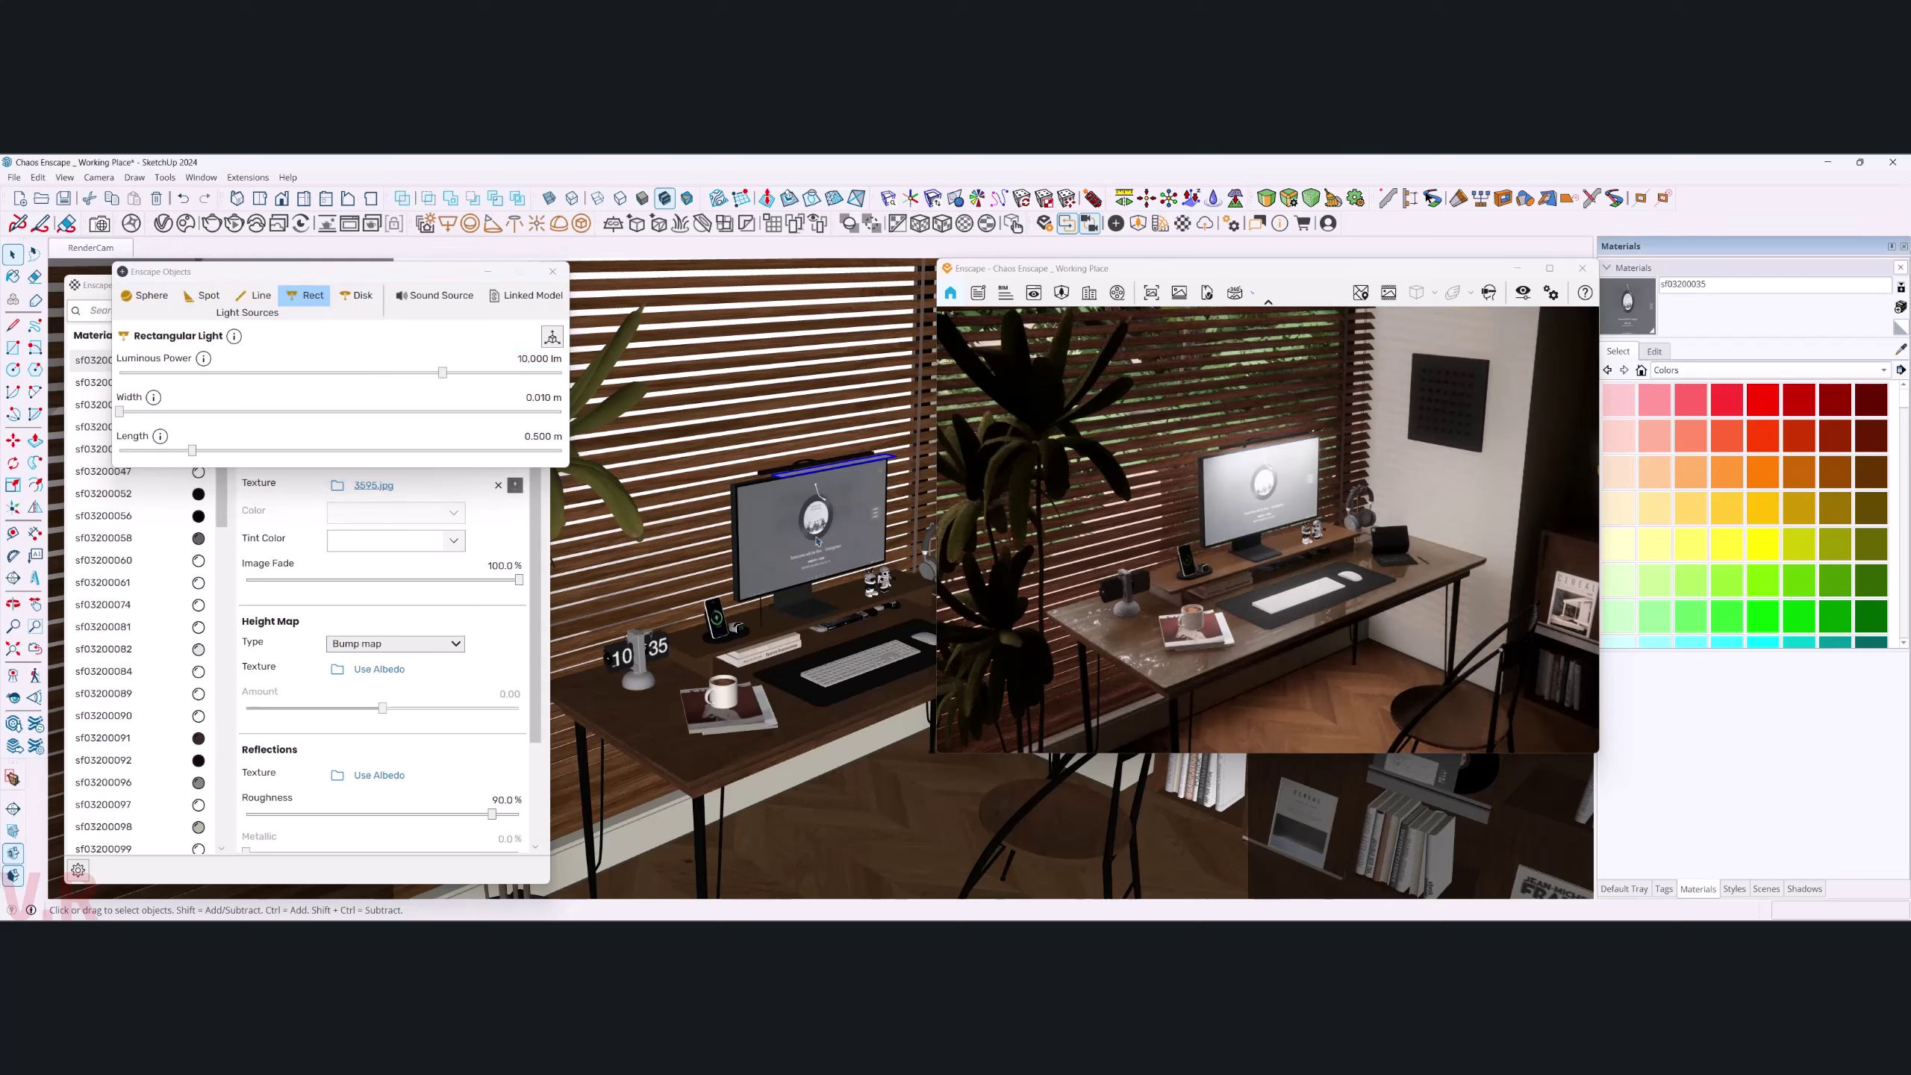
pyautogui.press('m')
pyautogui.click(645, 704)
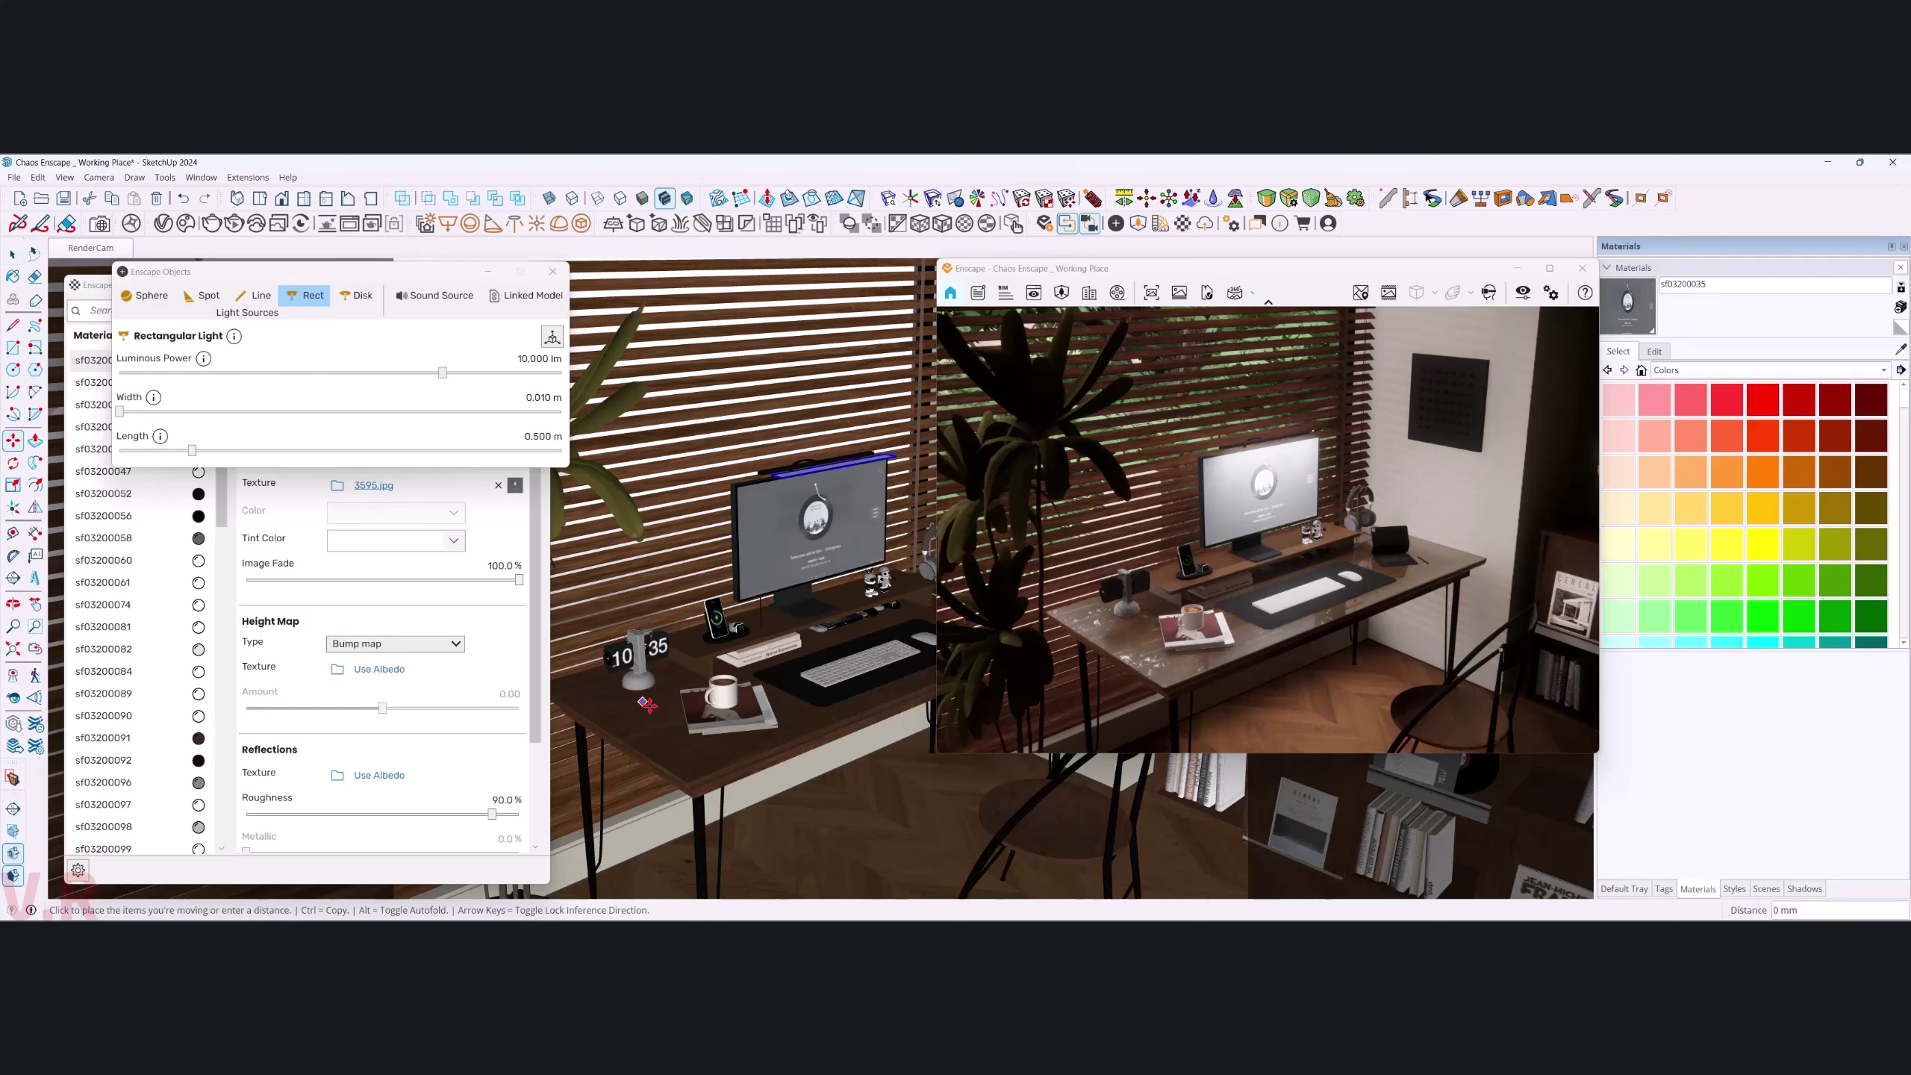
pyautogui.click(653, 713)
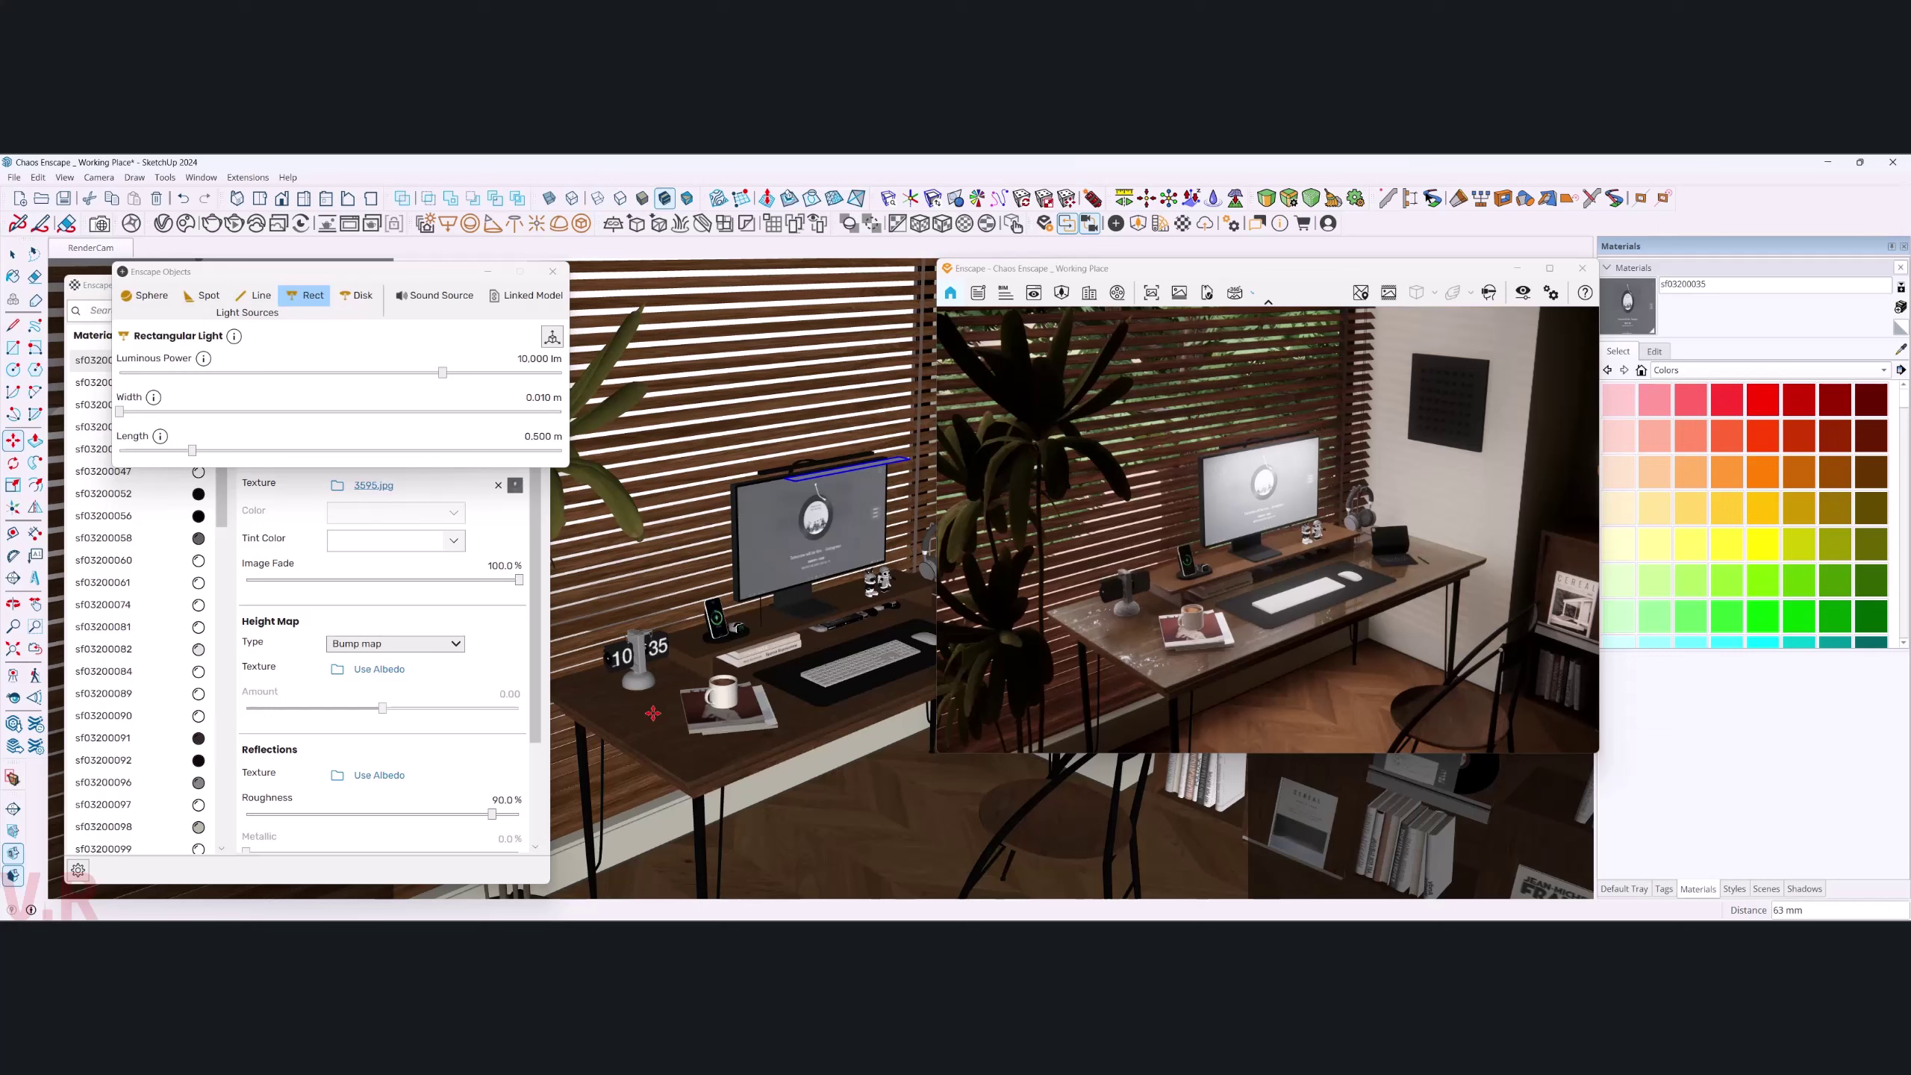
pyautogui.press('space')
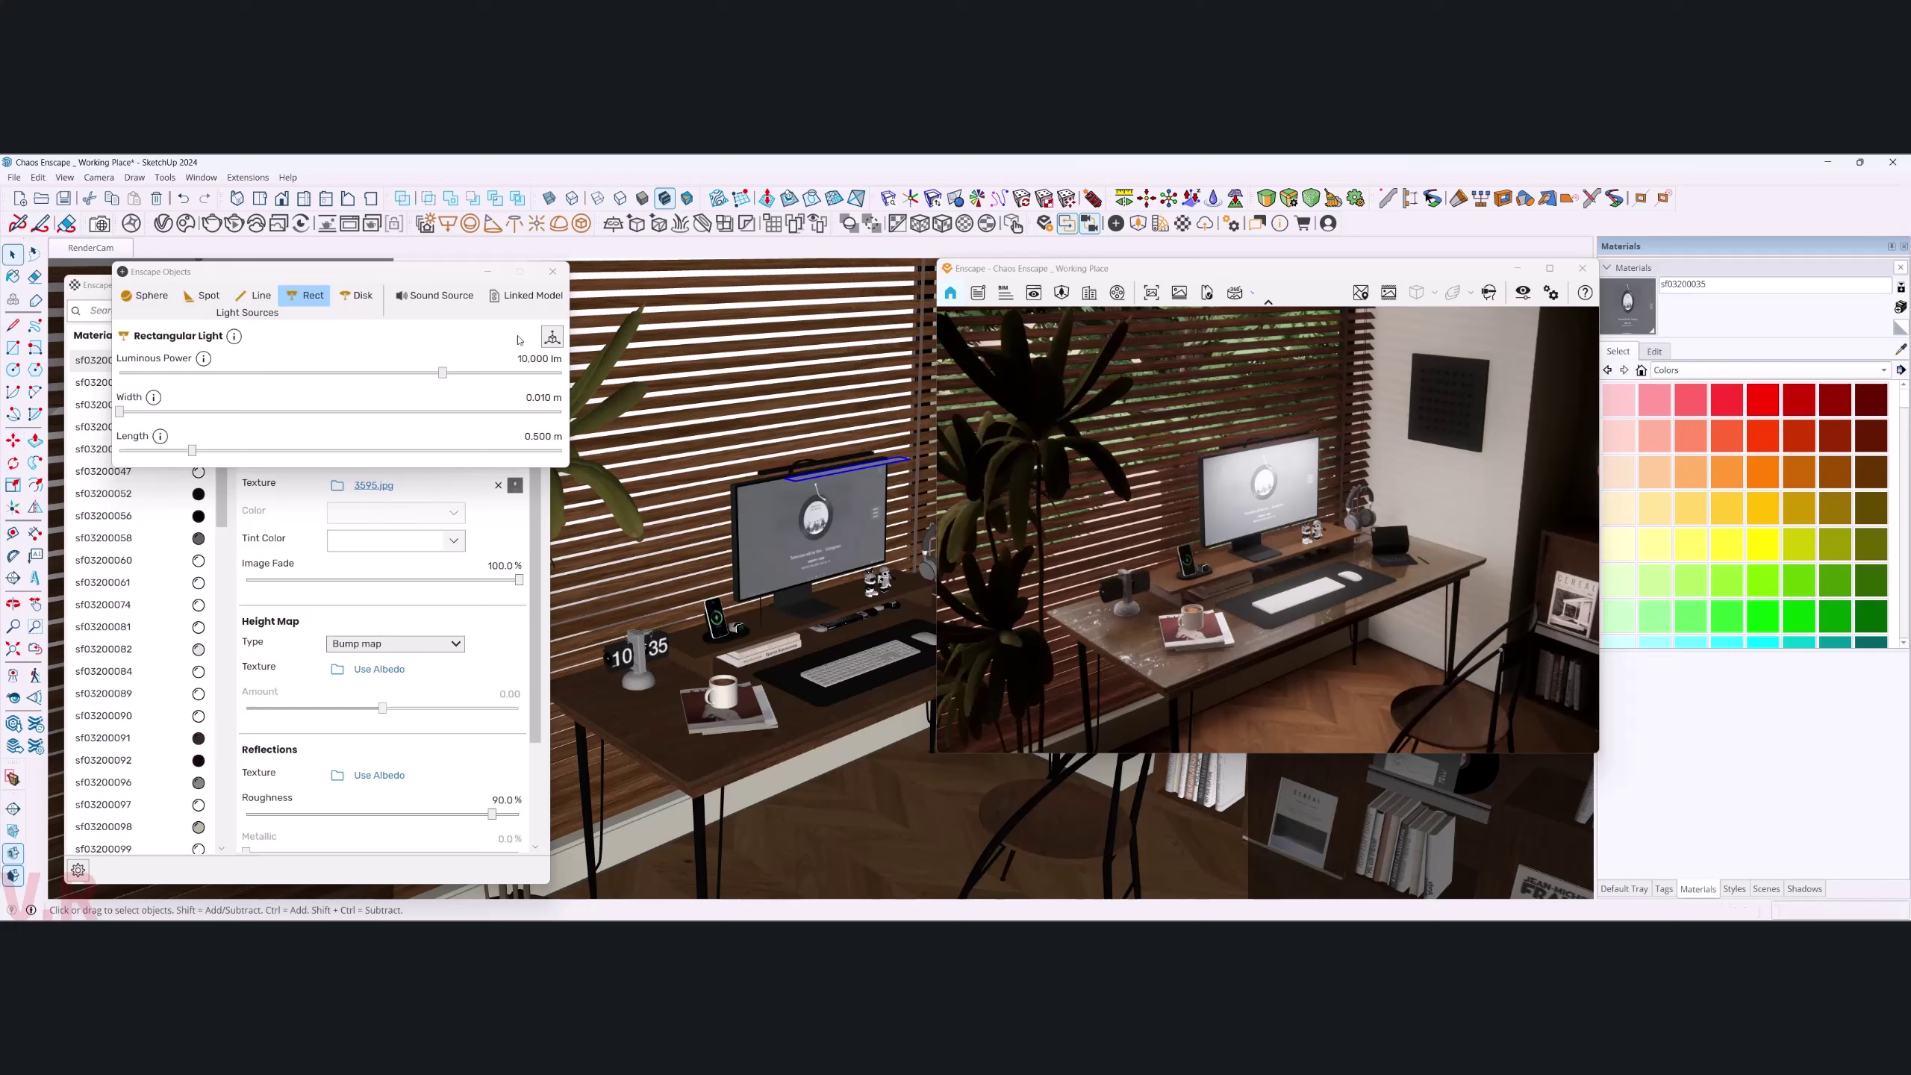
pyautogui.moveTo(444, 285); pyautogui.dragTo(384, 508)
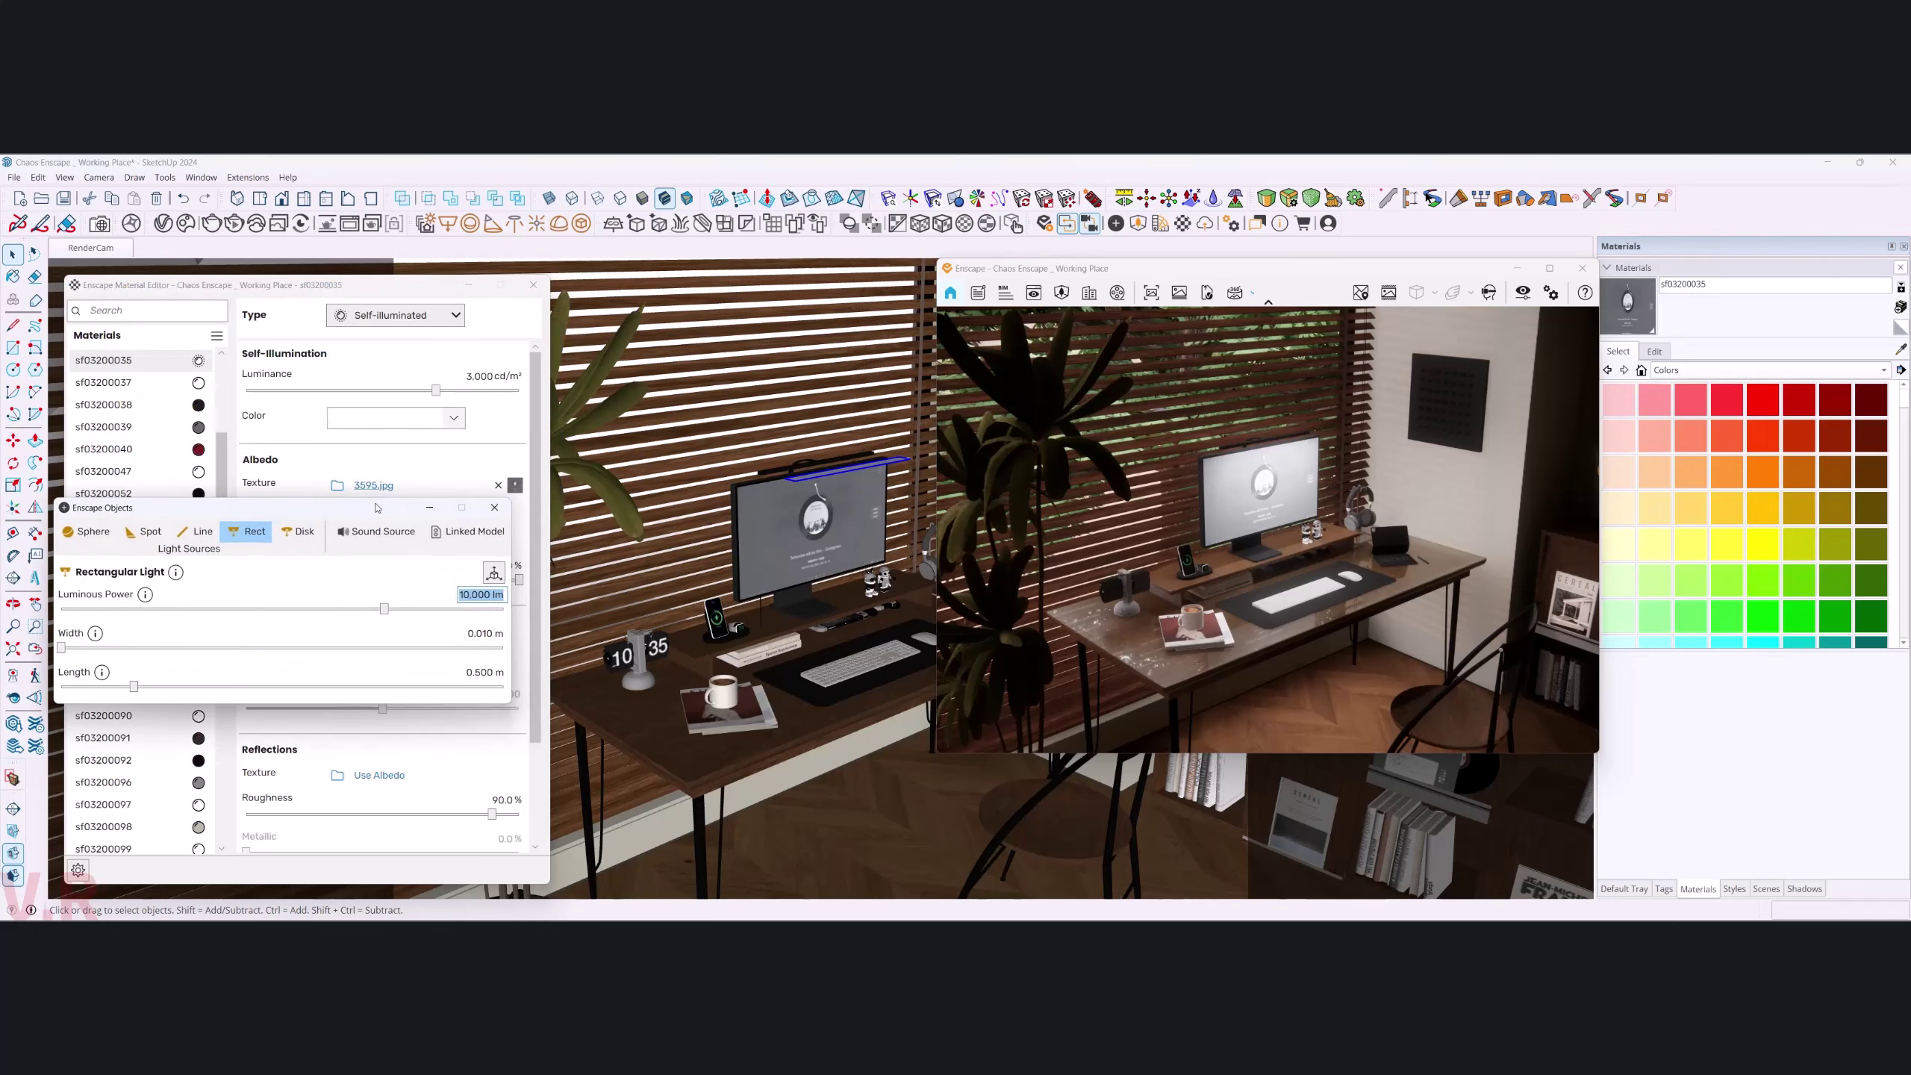
# - Sample the orange light-bar material sf03200196 with the Paint Bucket
pyautogui.scroll(2, 817, 450)
pyautogui.scroll(2, 809, 455)
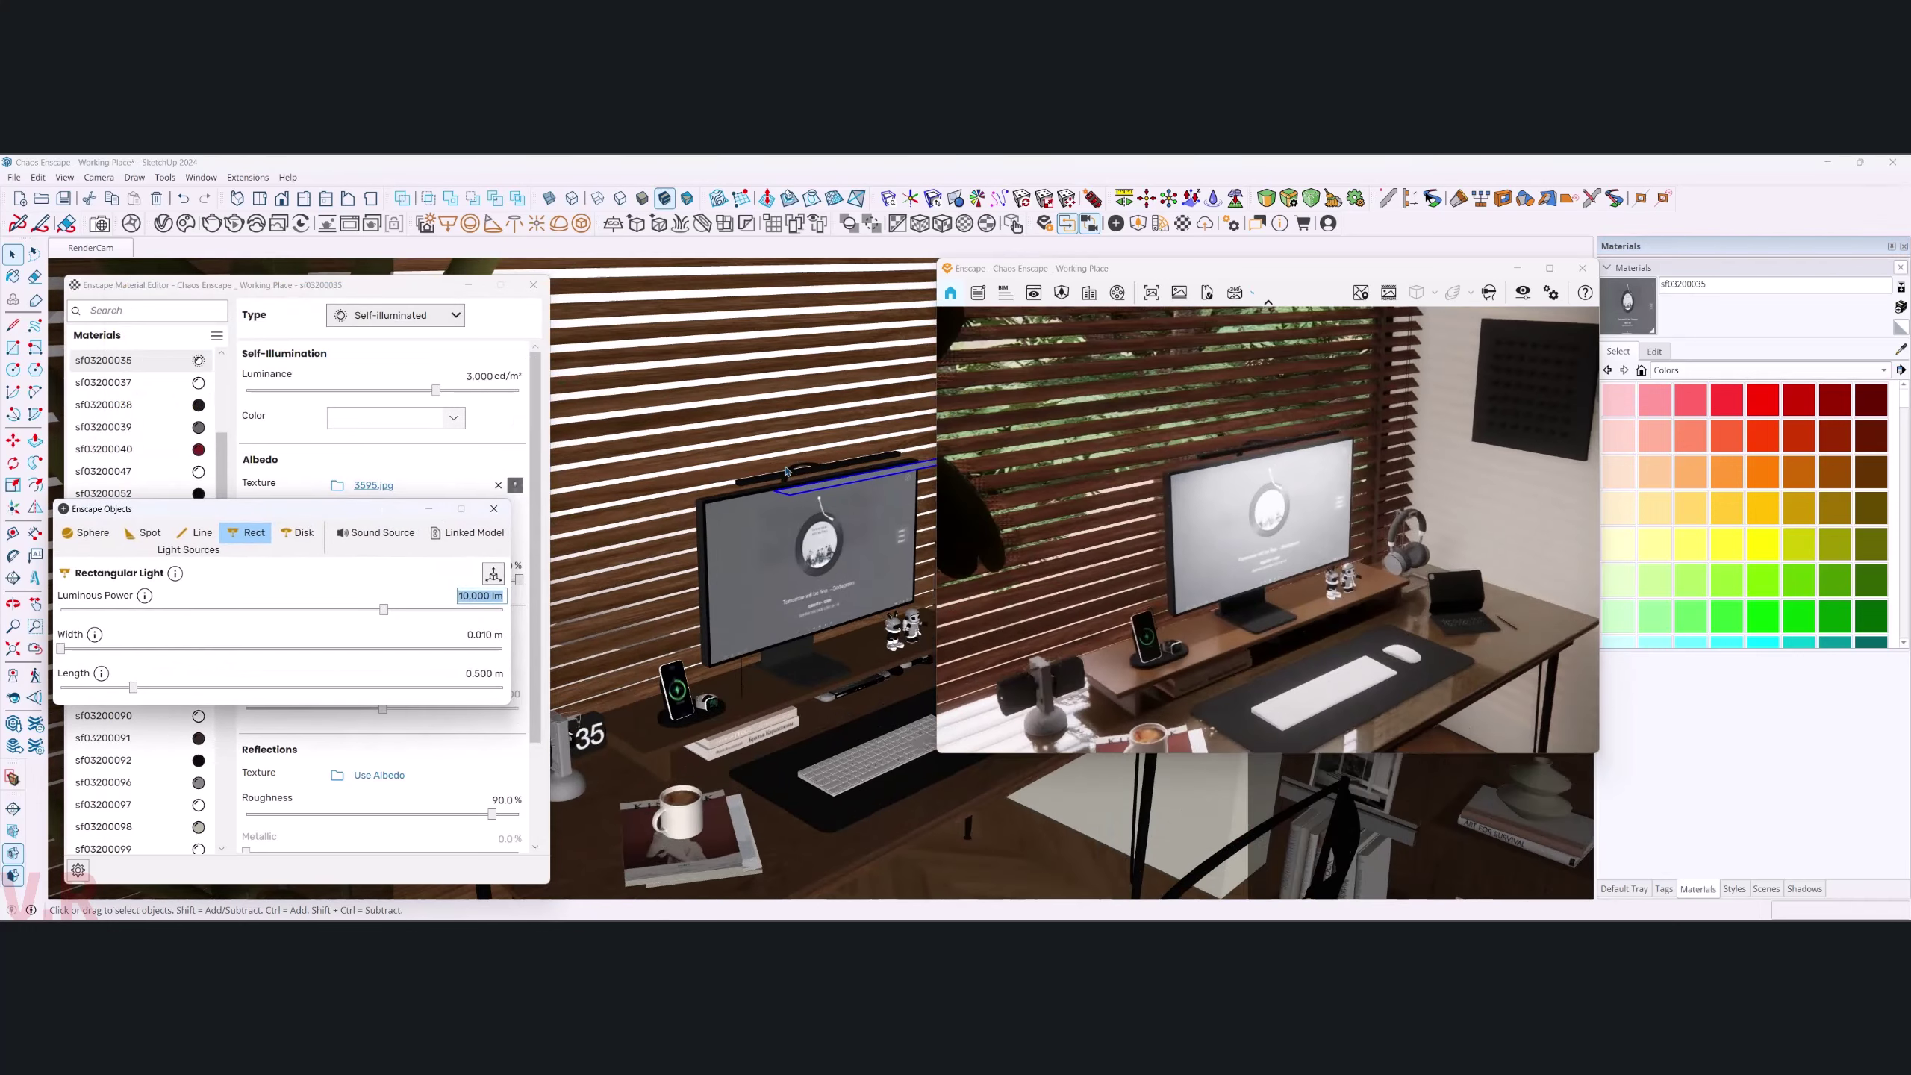
pyautogui.scroll(2, 801, 461)
pyautogui.scroll(2, 794, 466)
pyautogui.scroll(2, 786, 471)
pyautogui.scroll(2, 779, 497)
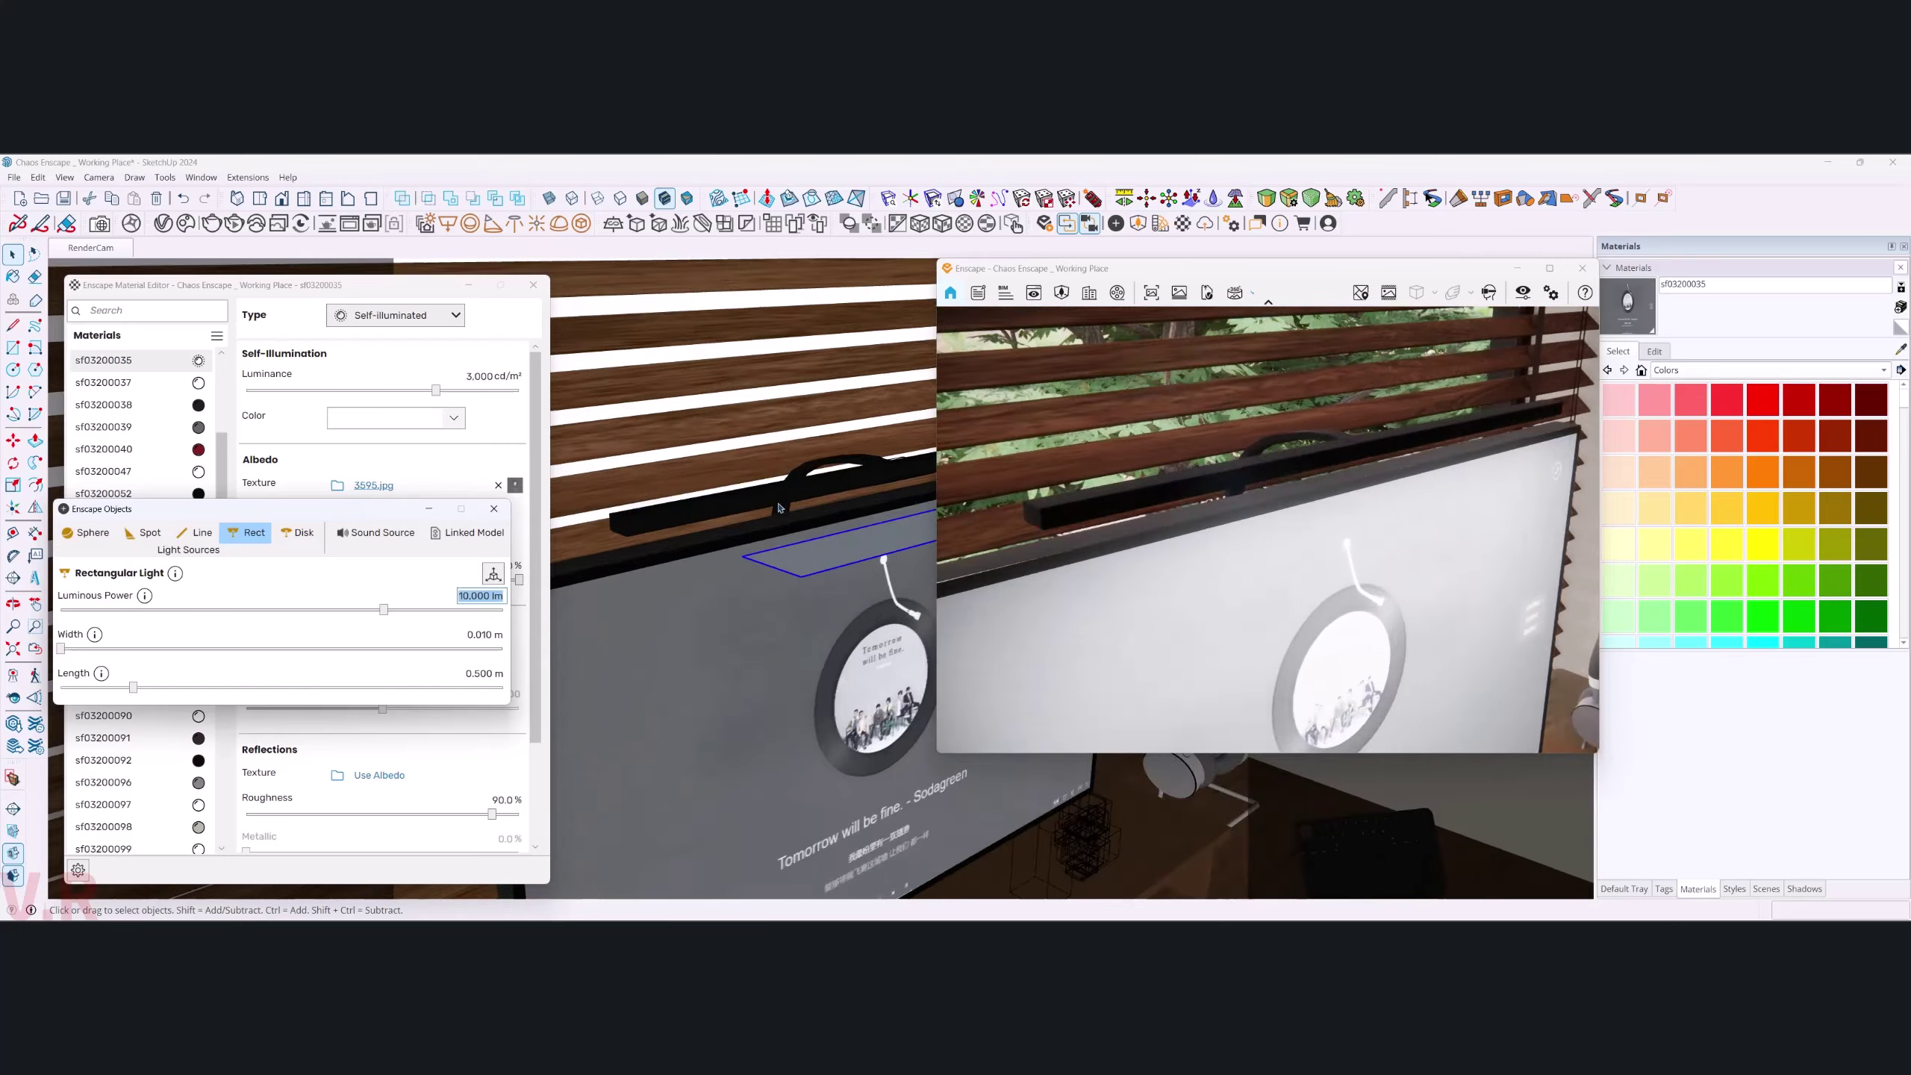
pyautogui.moveTo(775, 520)
pyautogui.mouseDown(button='middle')
pyautogui.moveTo(763, 547)
pyautogui.moveTo(793, 427)
pyautogui.mouseUp(button='middle')
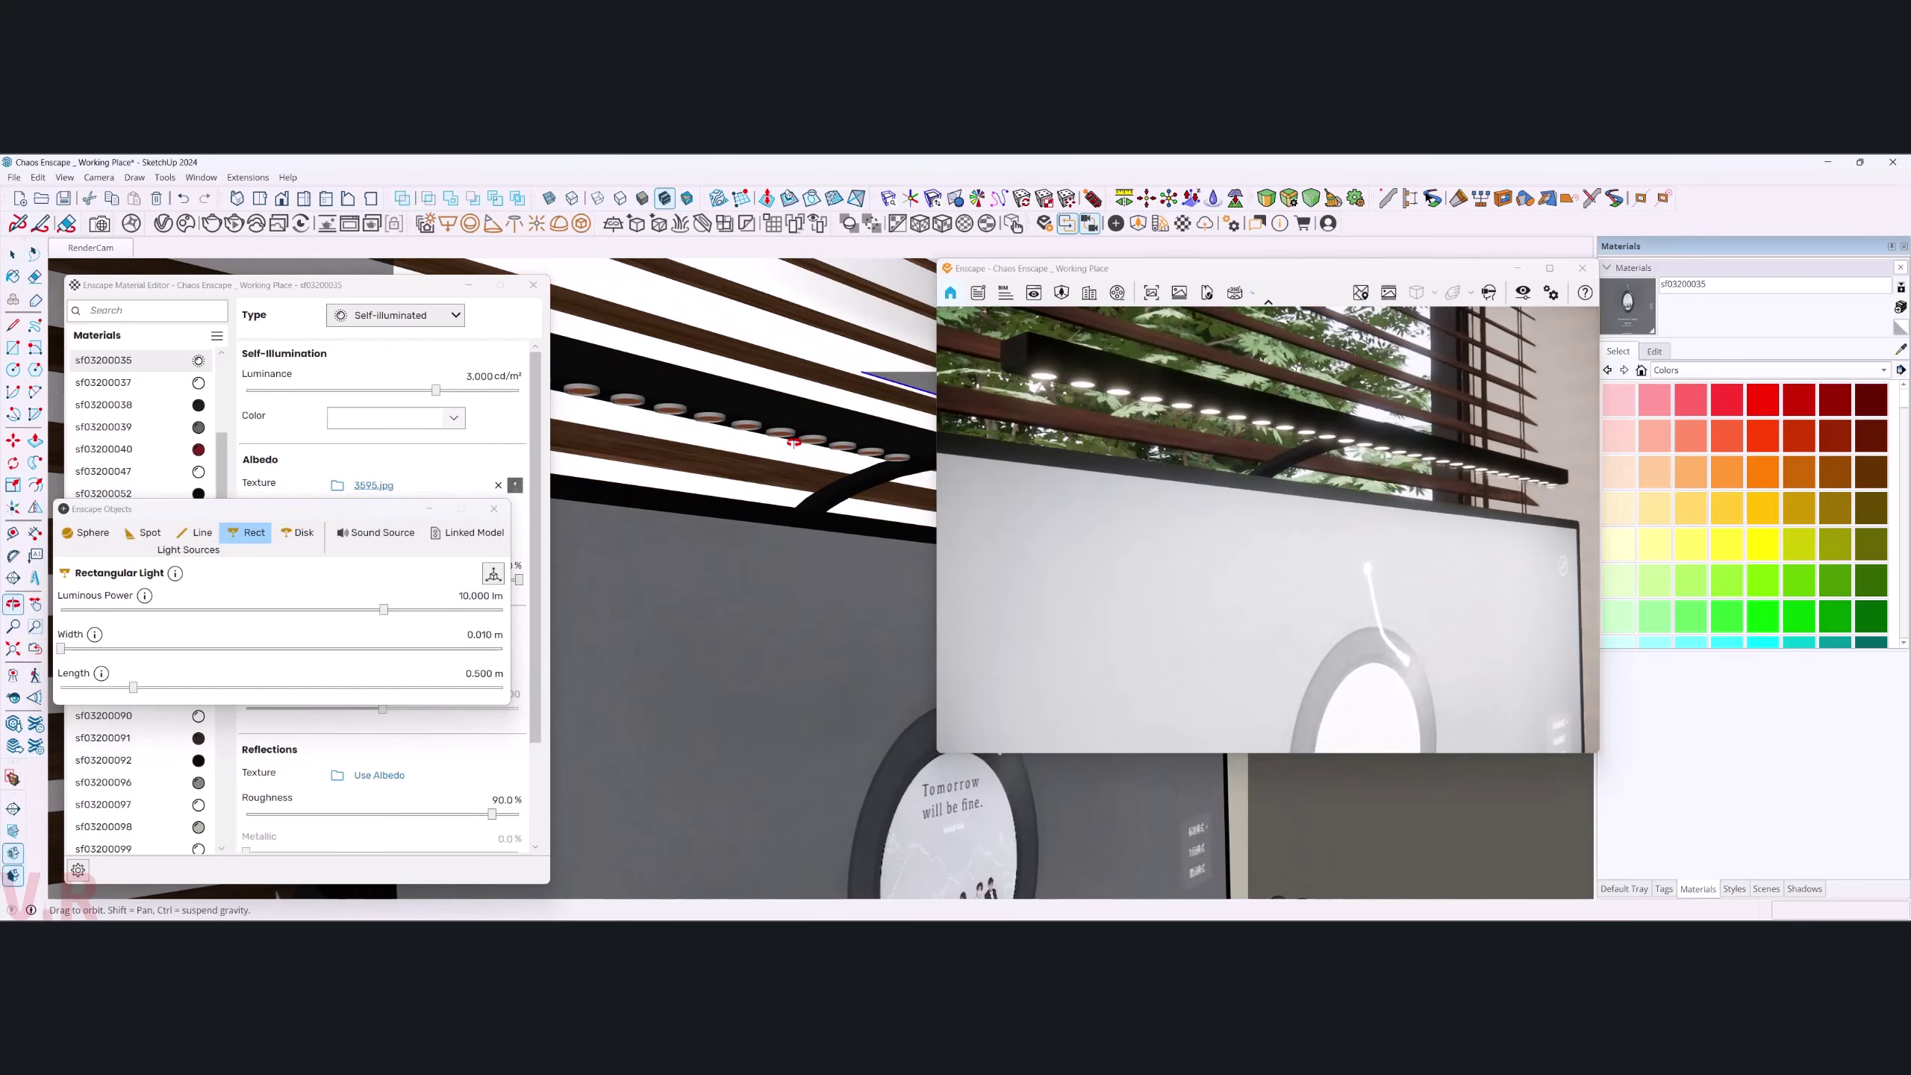
pyautogui.press('b')
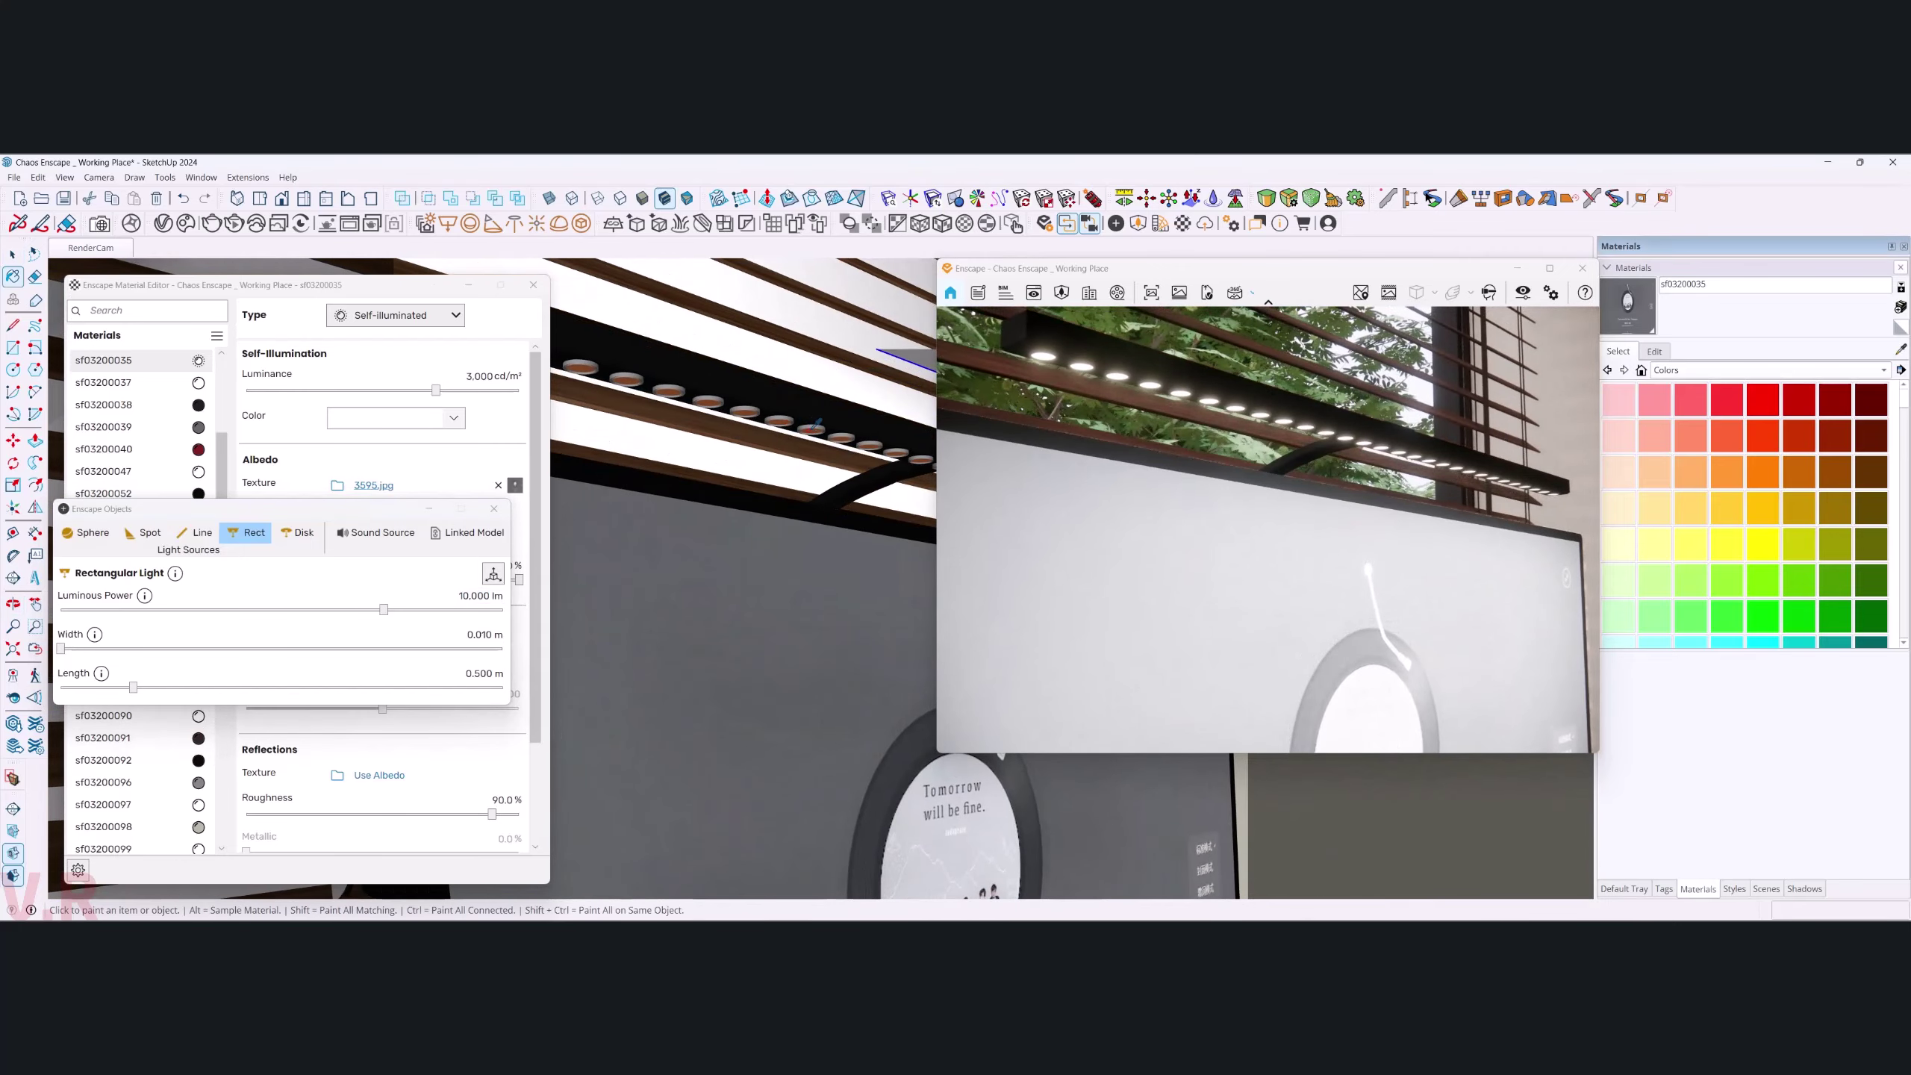
pyautogui.keyDown('alt'); pyautogui.click(819, 426); pyautogui.keyUp('alt')
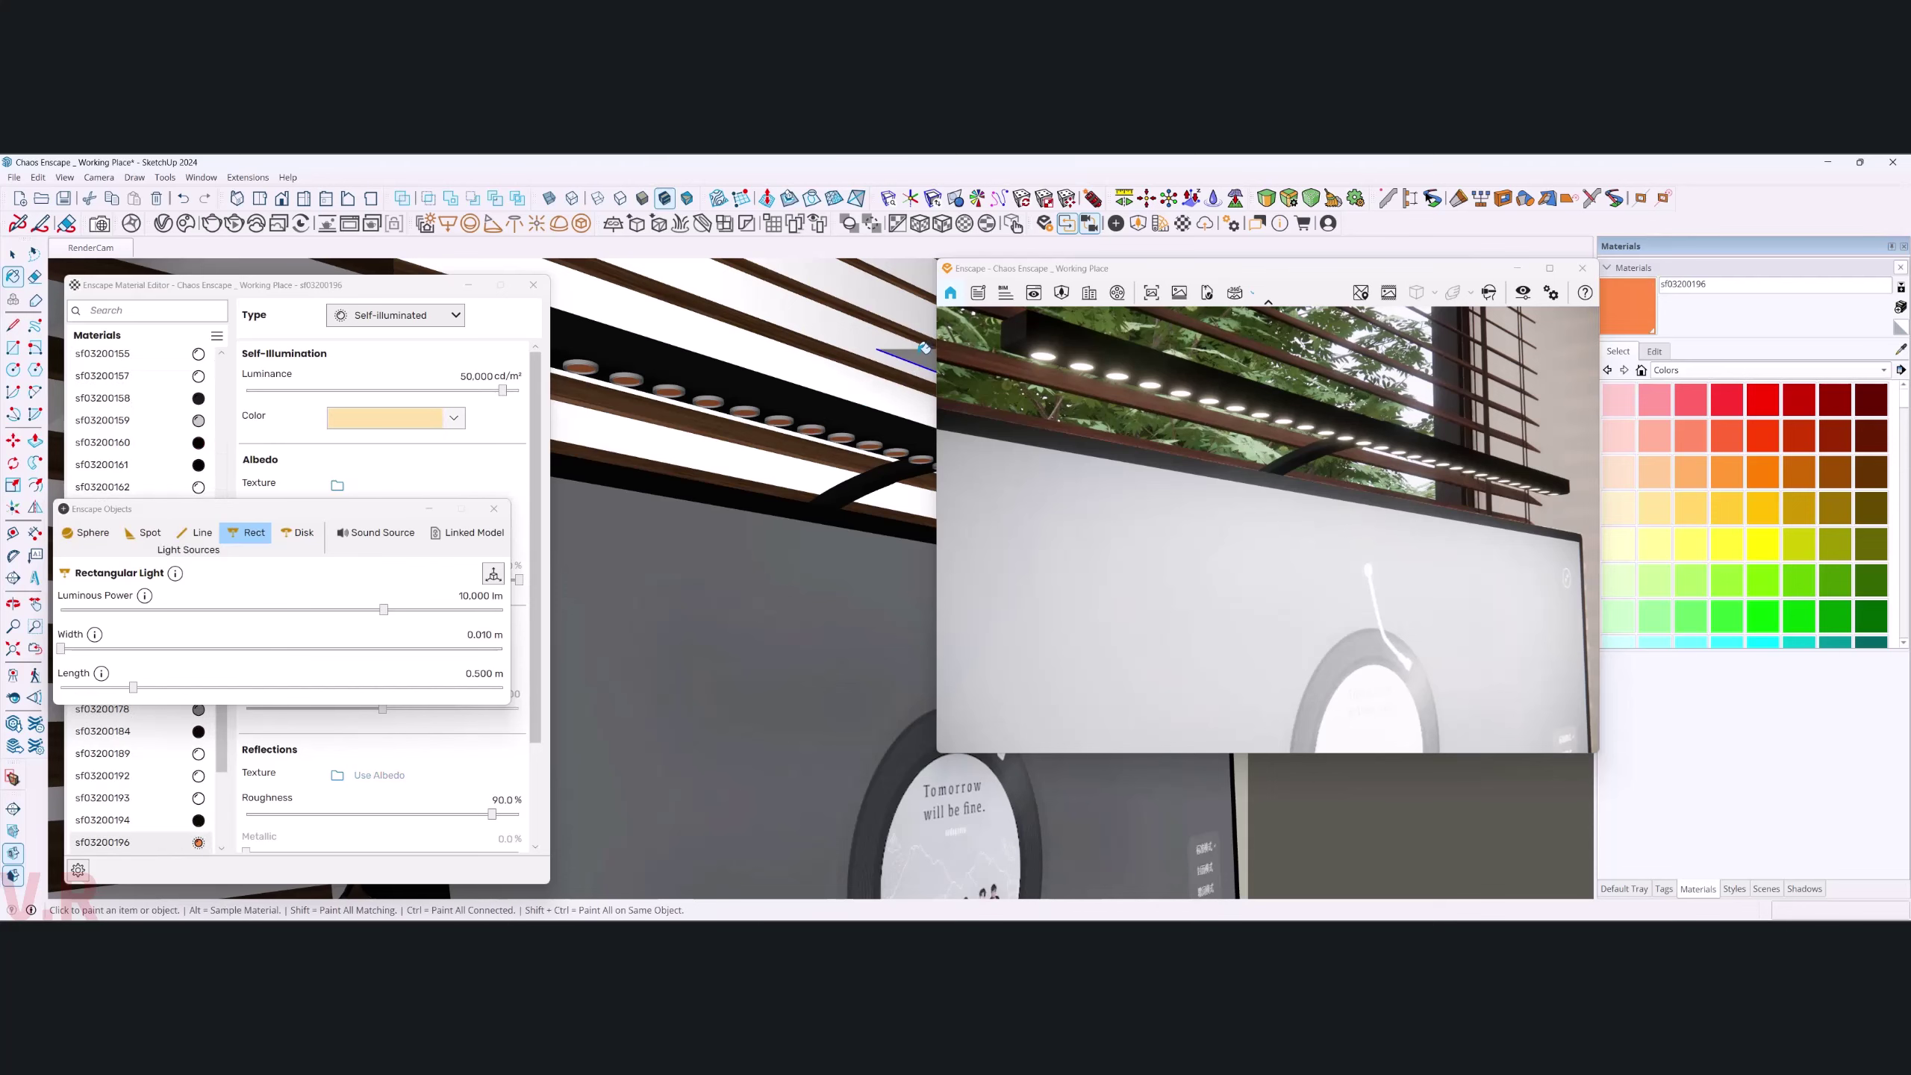
# - Close the Enscape Objects light settings and return to the RenderCam desk view
pyautogui.moveTo(810, 542); pyautogui.dragTo(747, 789, button='middle')
pyautogui.press('space')
pyautogui.click(493, 509)
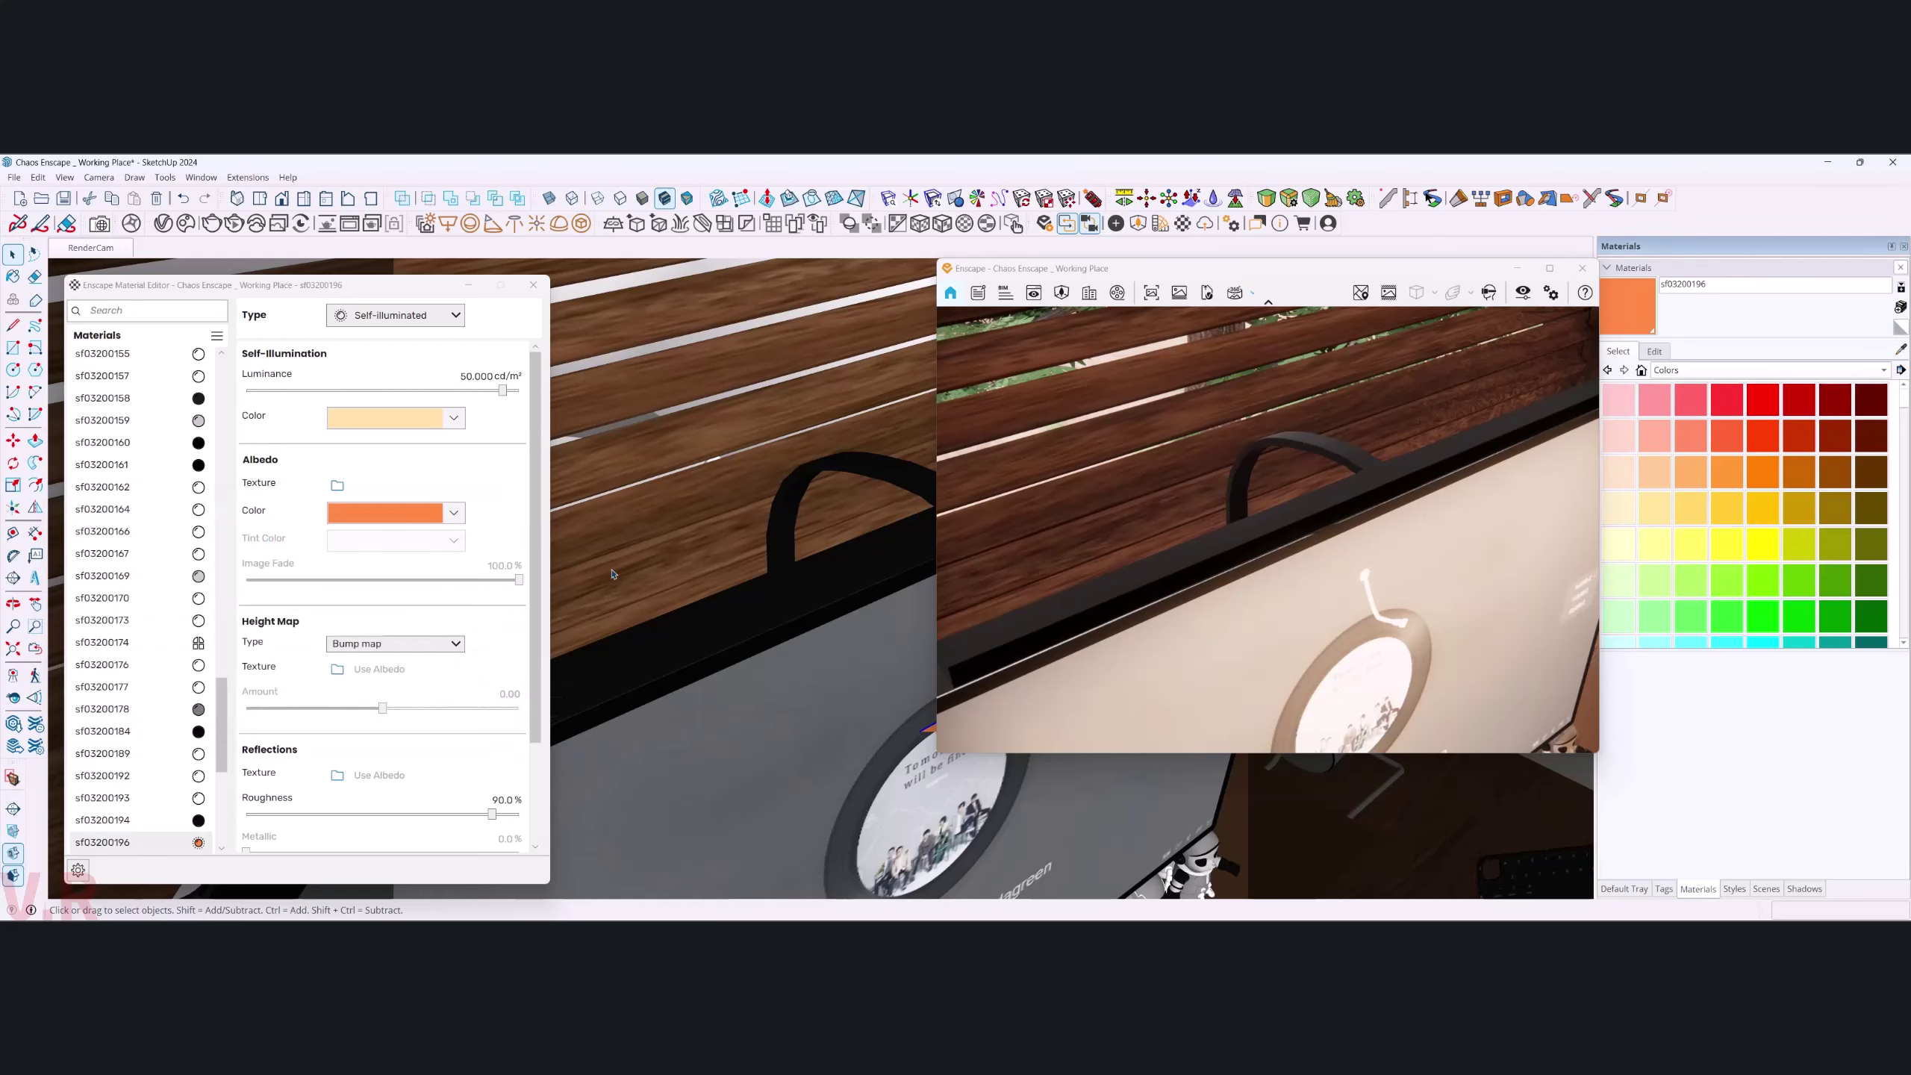
pyautogui.click(117, 255)
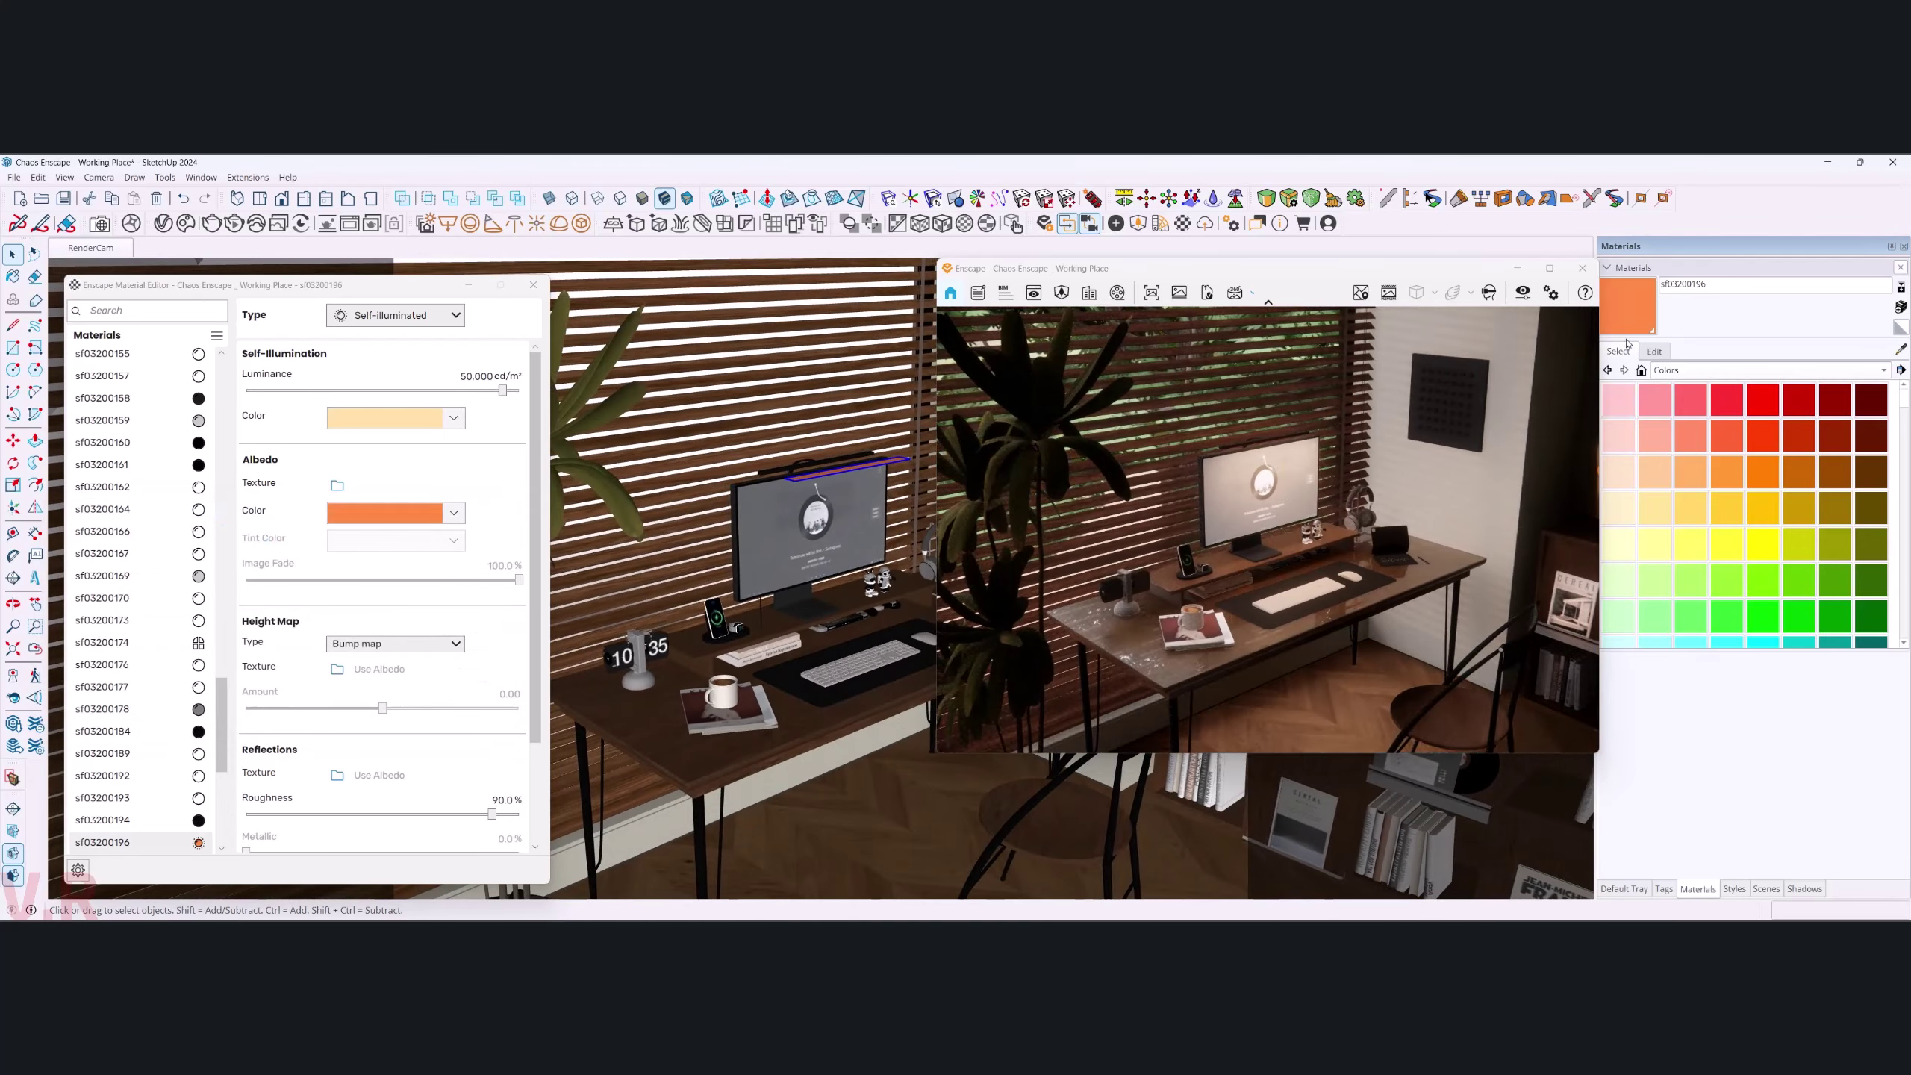
# - Lighten the light-bar material colour from orange to pale peach
pyautogui.click(1654, 352)
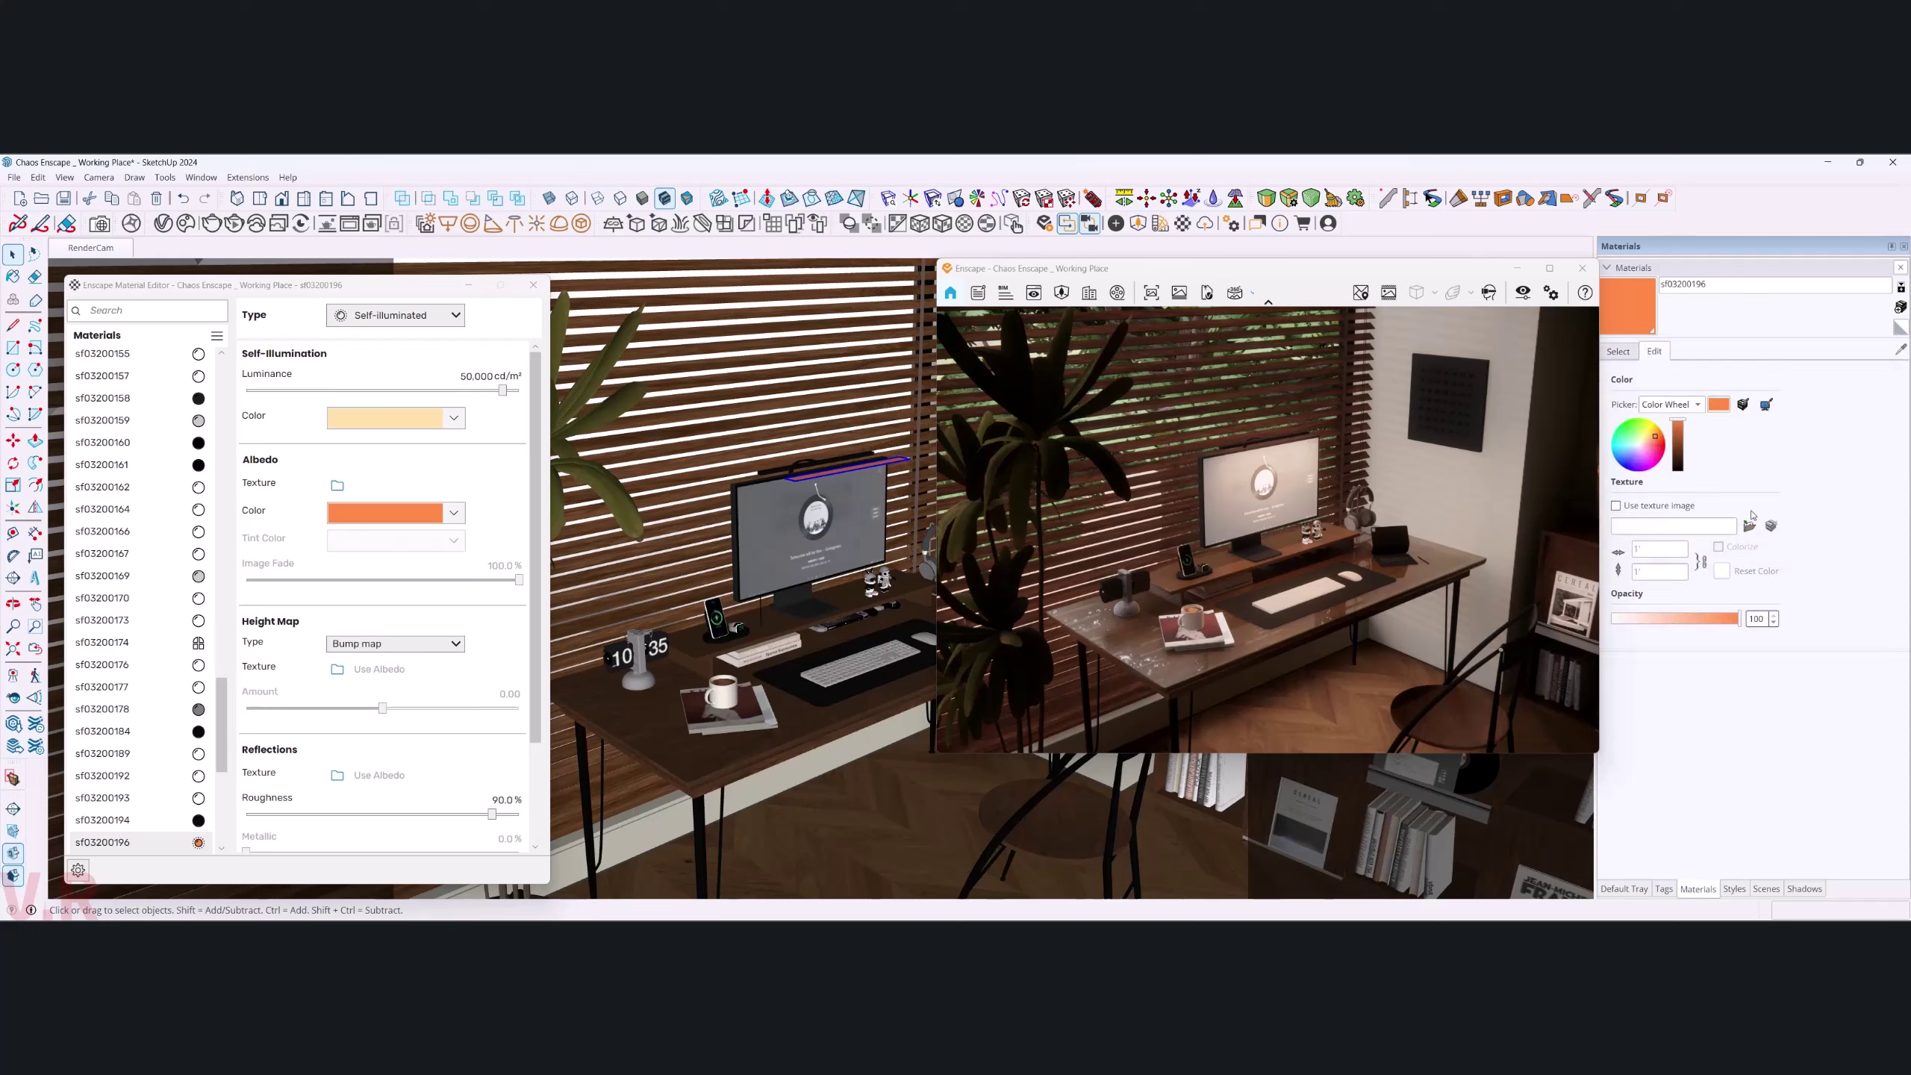
pyautogui.moveTo(1656, 443); pyautogui.dragTo(1653, 443)
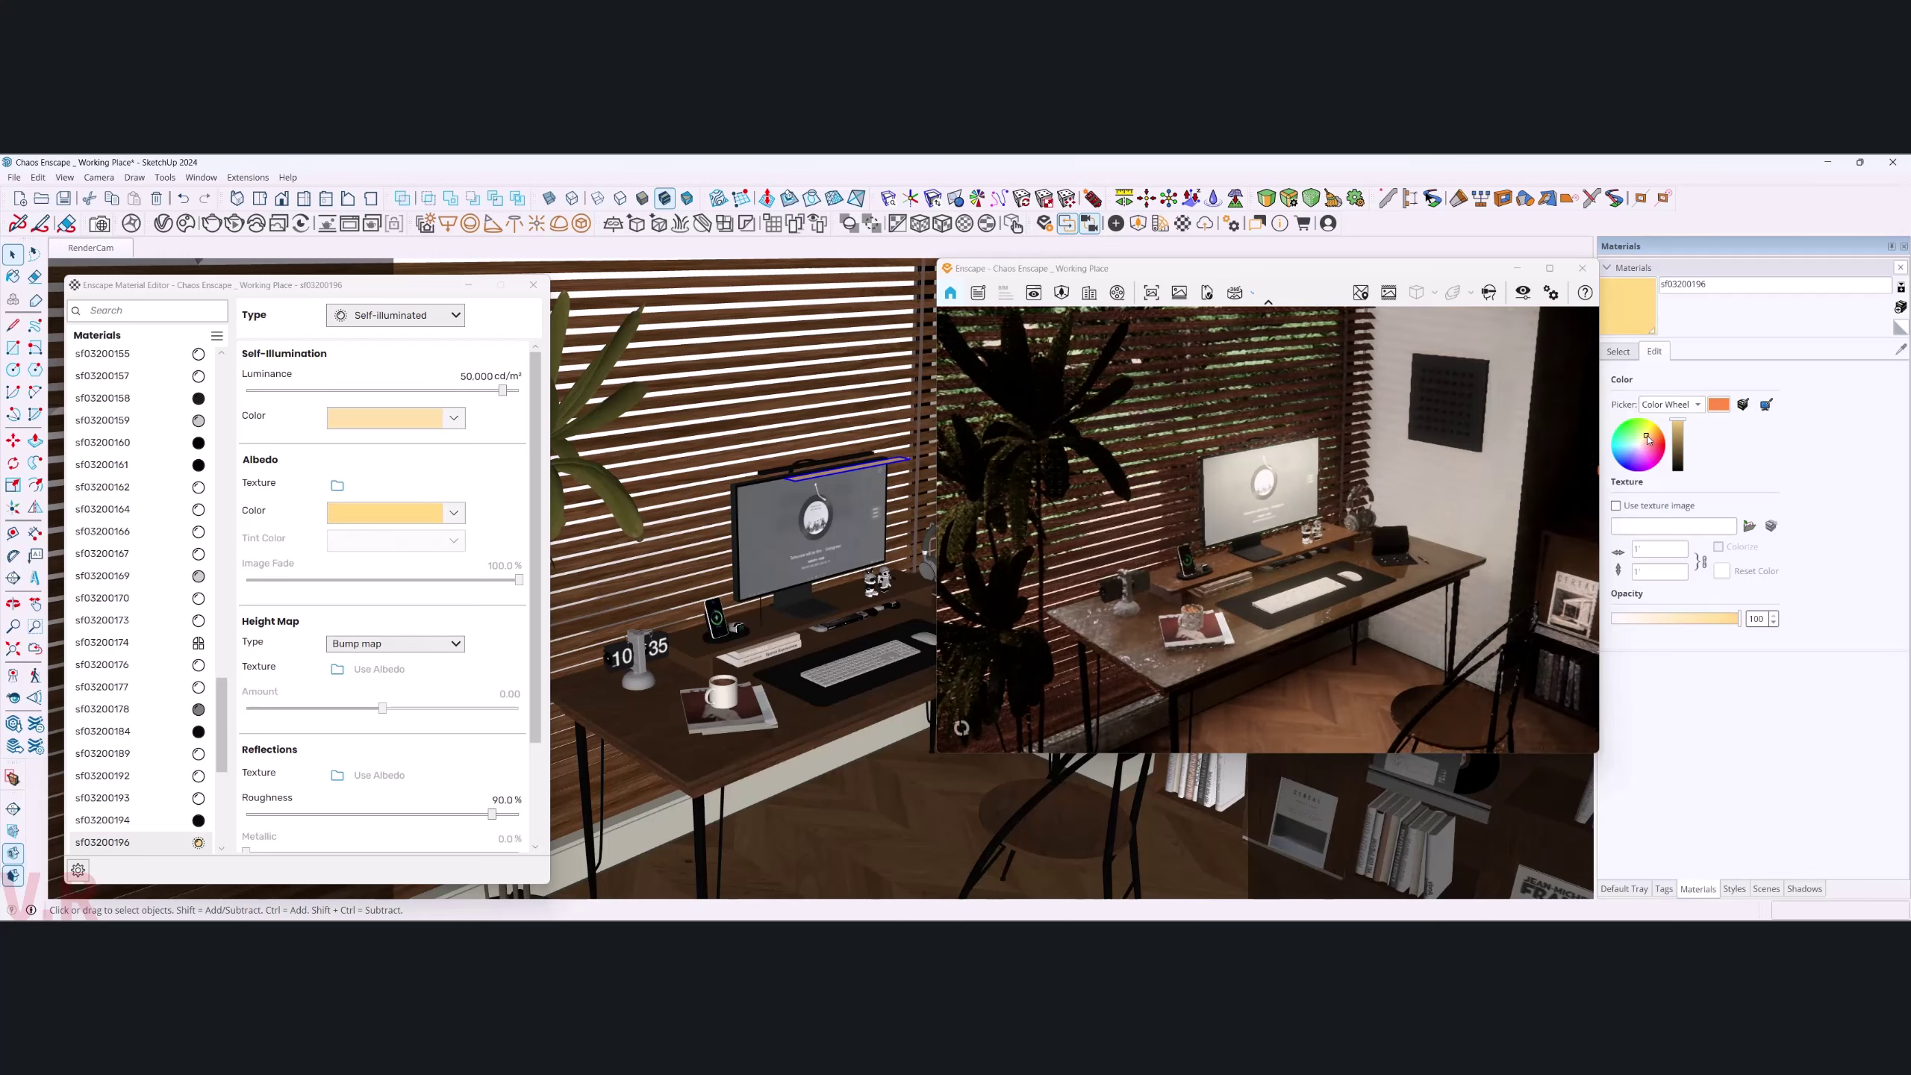
pyautogui.moveTo(1650, 440); pyautogui.dragTo(1652, 439)
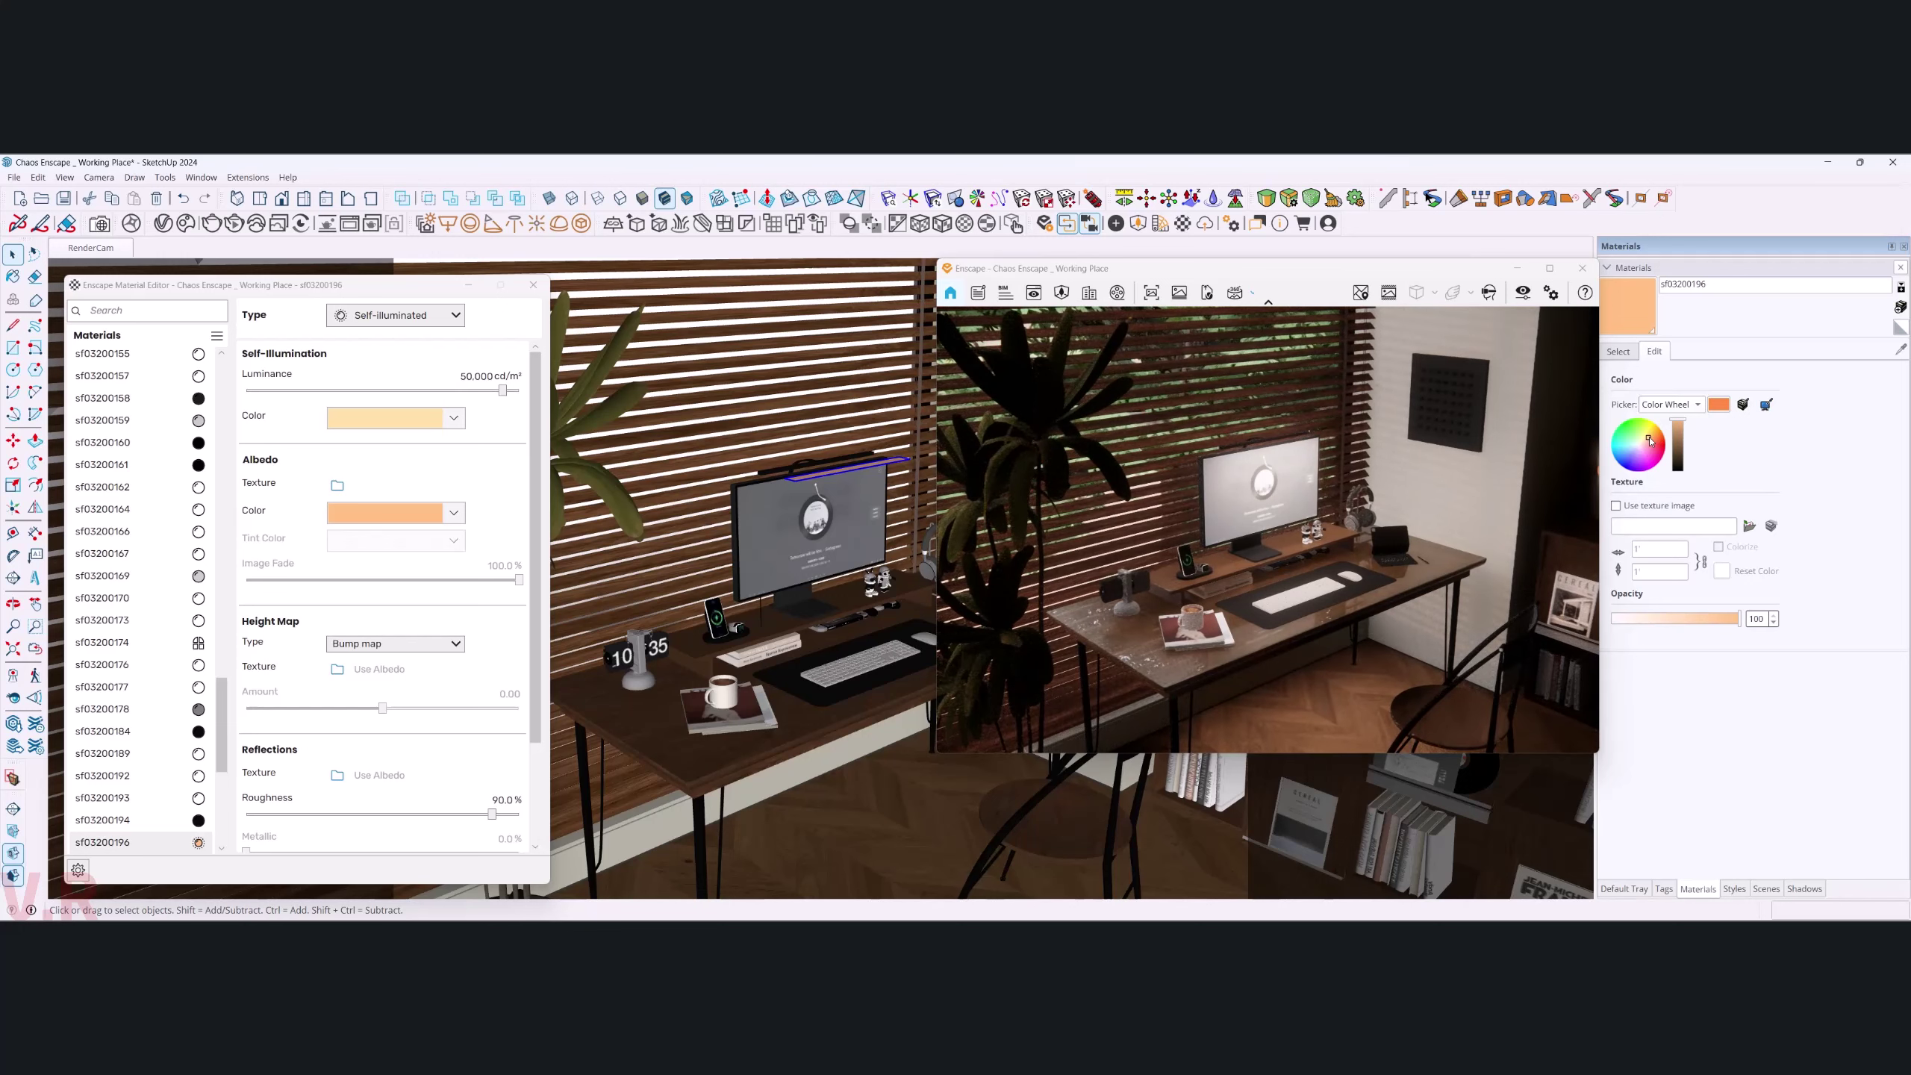
# - Set the material's Self-Illumination Luminance to 100,000 cd/m²
pyautogui.moveTo(466, 377); pyautogui.dragTo(461, 378)
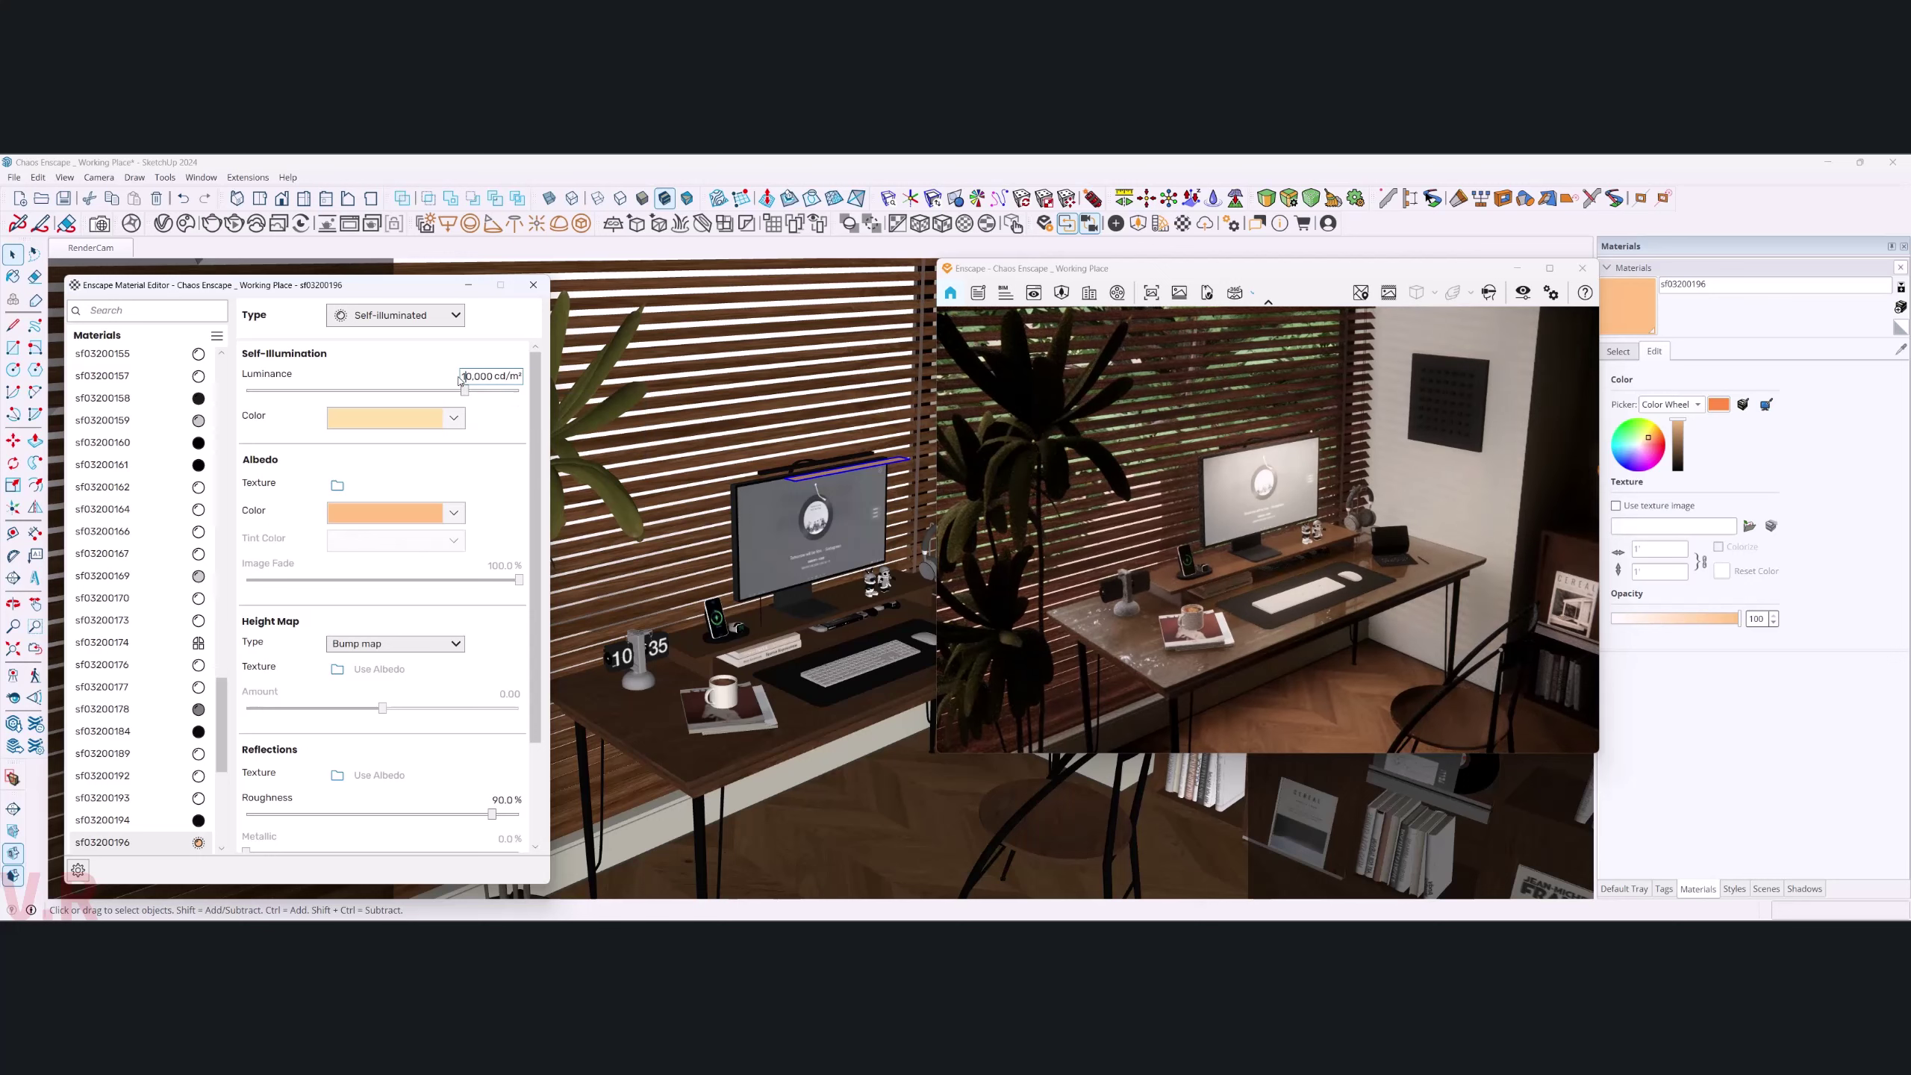
pyautogui.write('10')
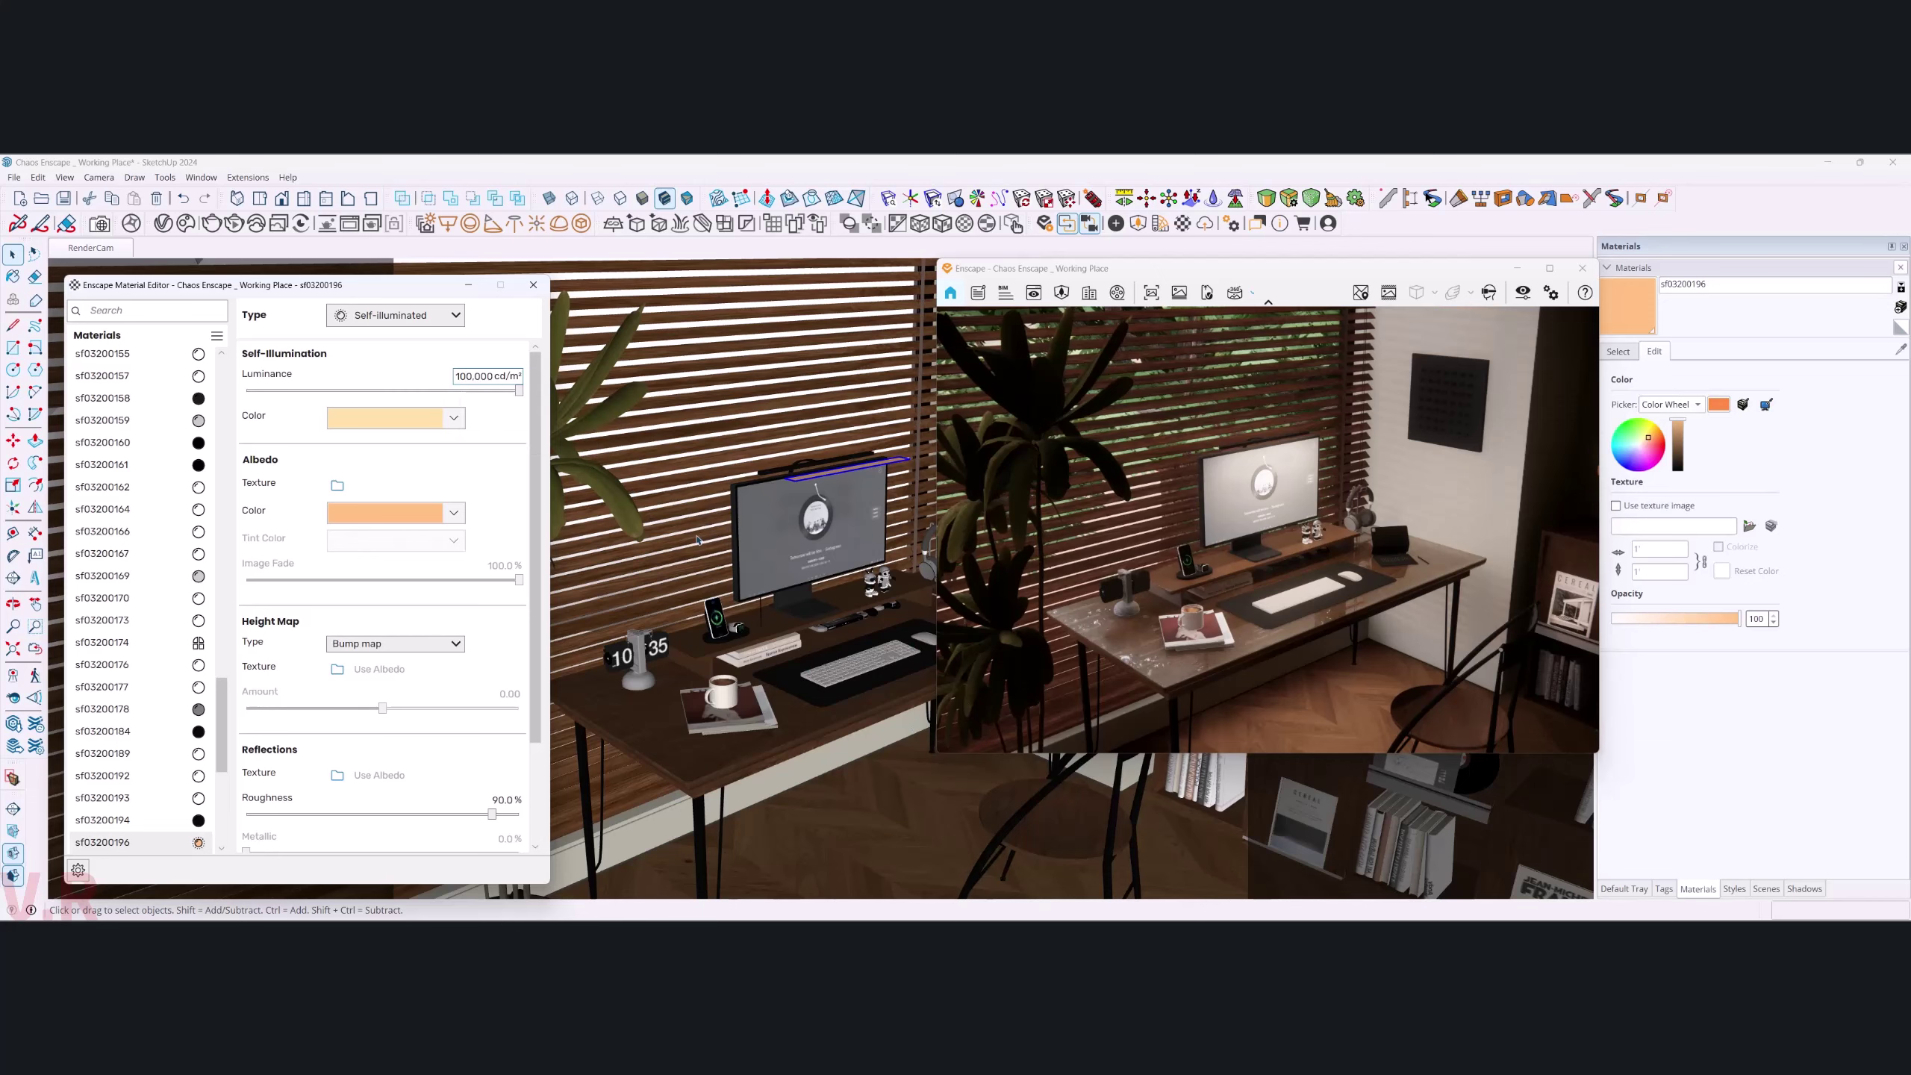
pyautogui.moveTo(699, 610)
pyautogui.mouseDown(button='middle')
pyautogui.moveTo(1273, 689)
pyautogui.moveTo(1253, 703)
pyautogui.mouseUp(button='middle')
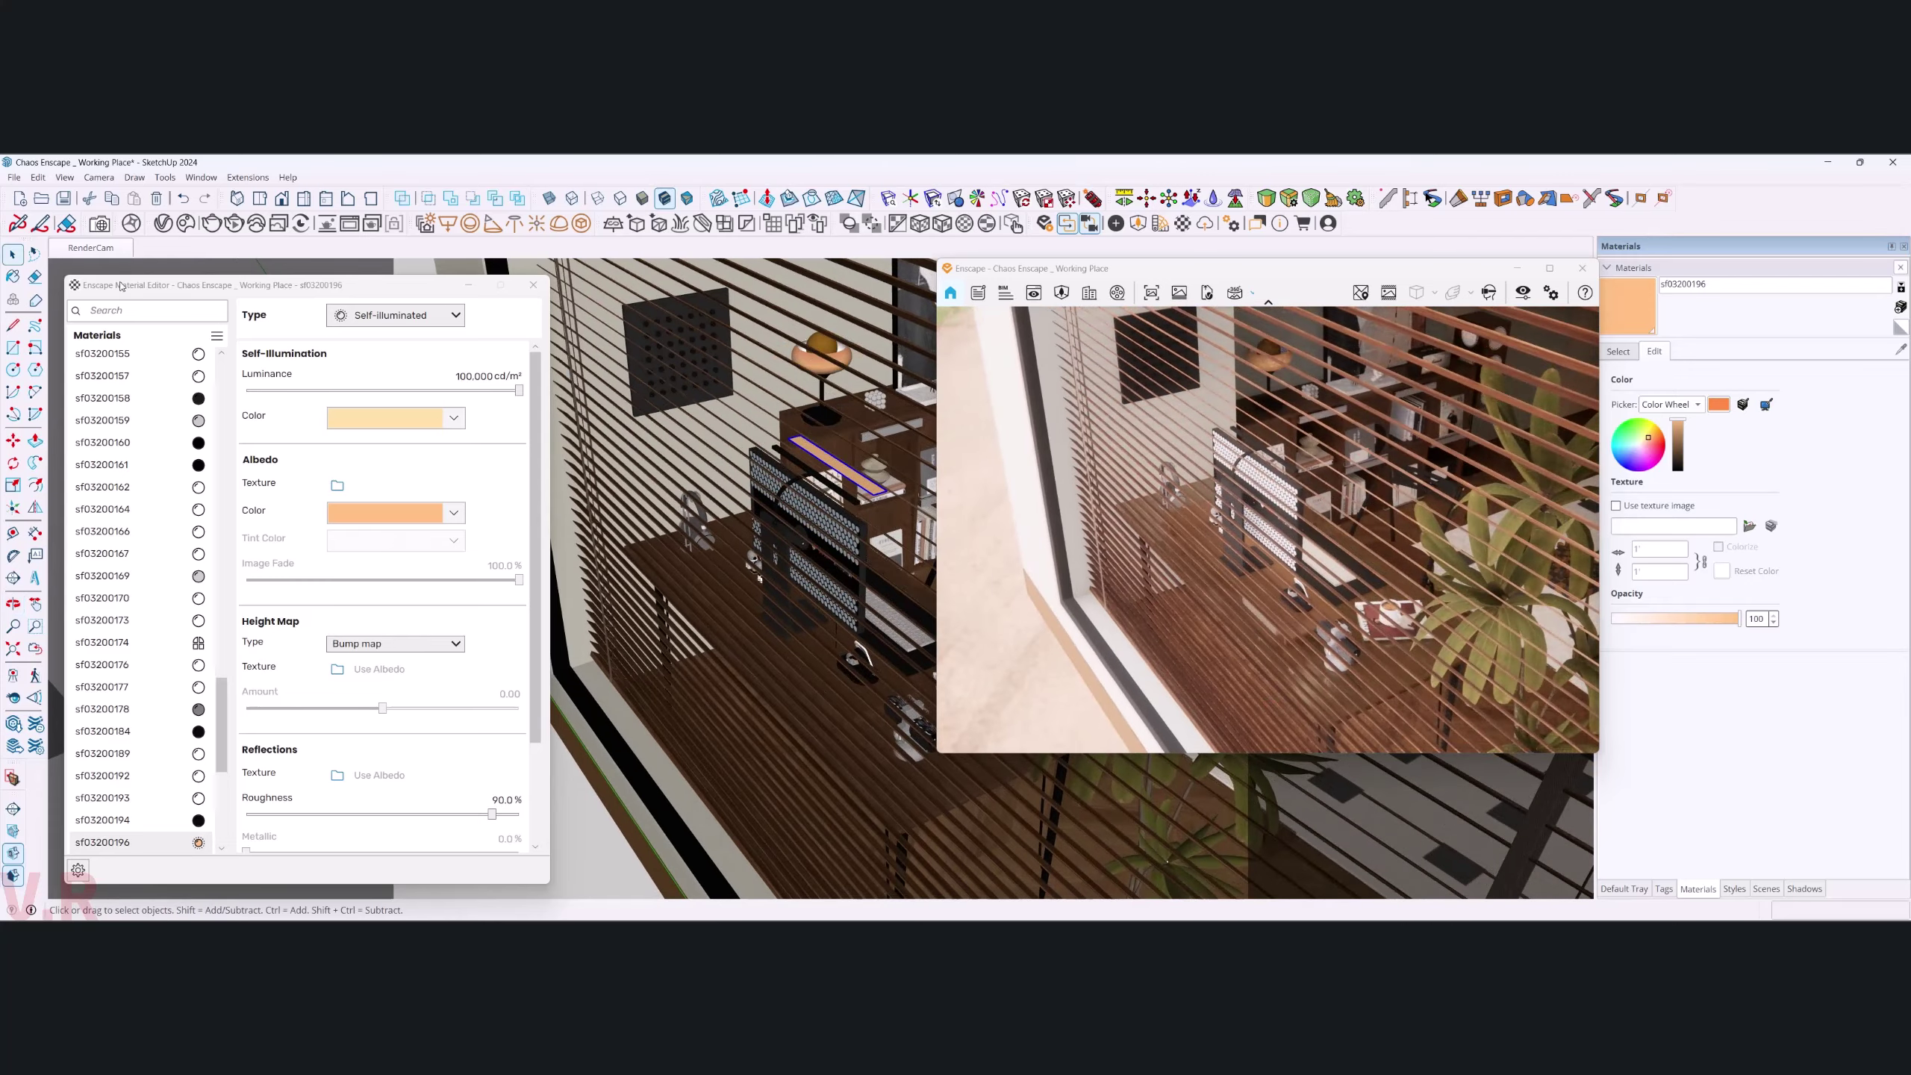
# - Lock Enscape on the RenderCam desk view with Synchronize Views off, then zoom out and select the white rock
pyautogui.click(90, 247)
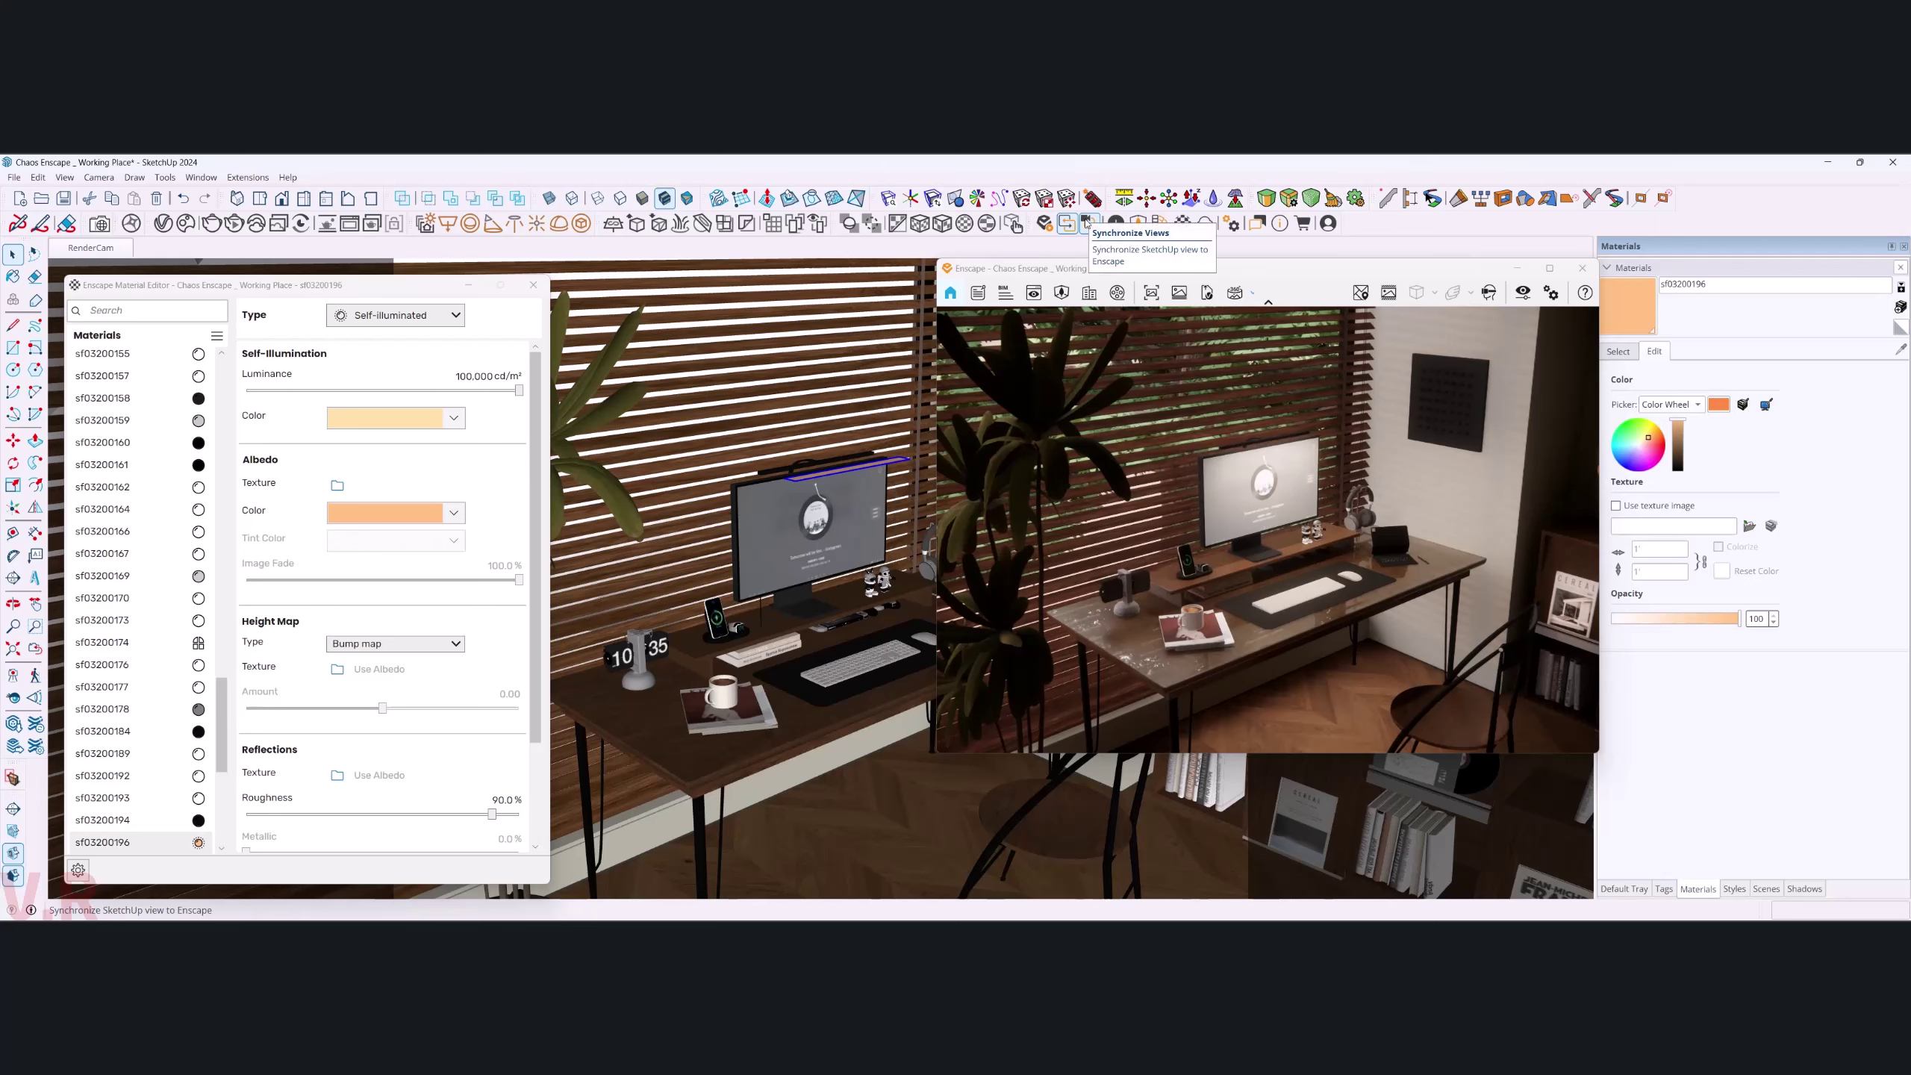
pyautogui.click(1087, 222)
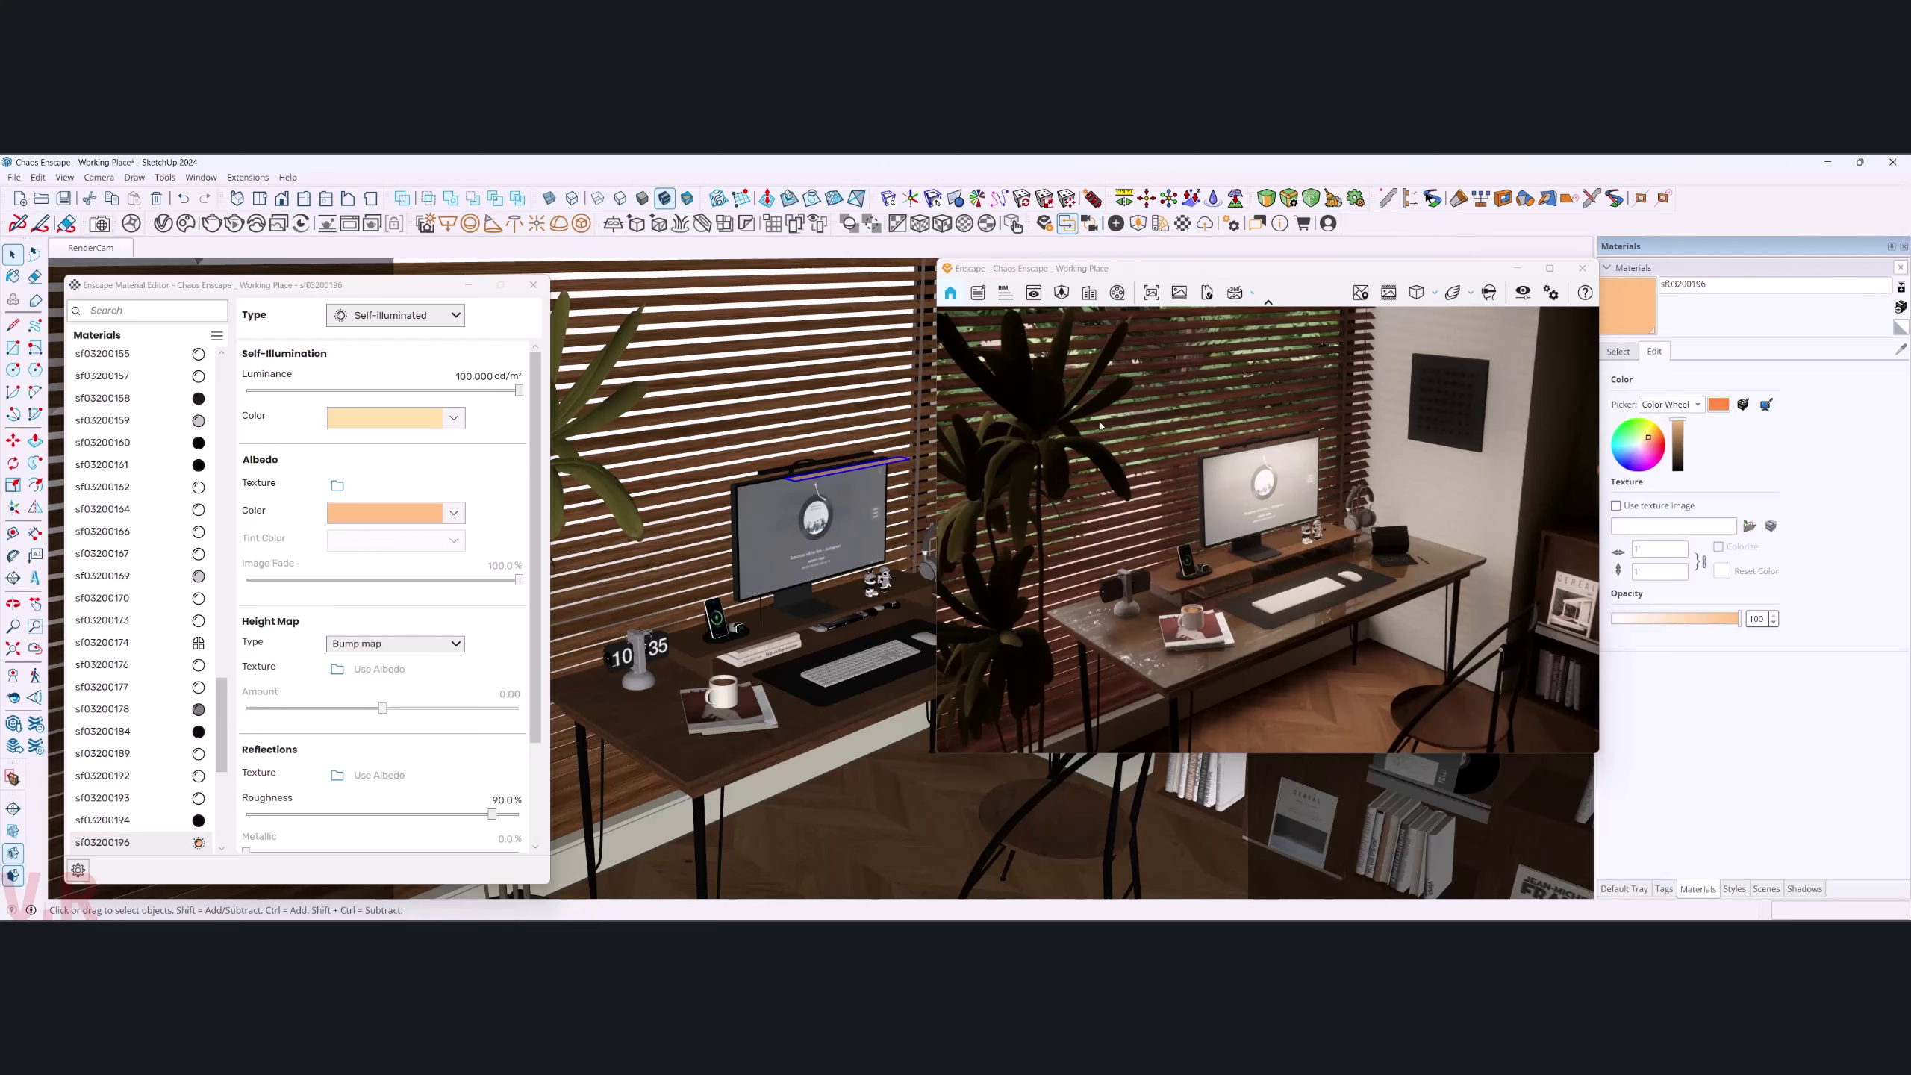
pyautogui.moveTo(611, 407); pyautogui.dragTo(721, 551, button='middle')
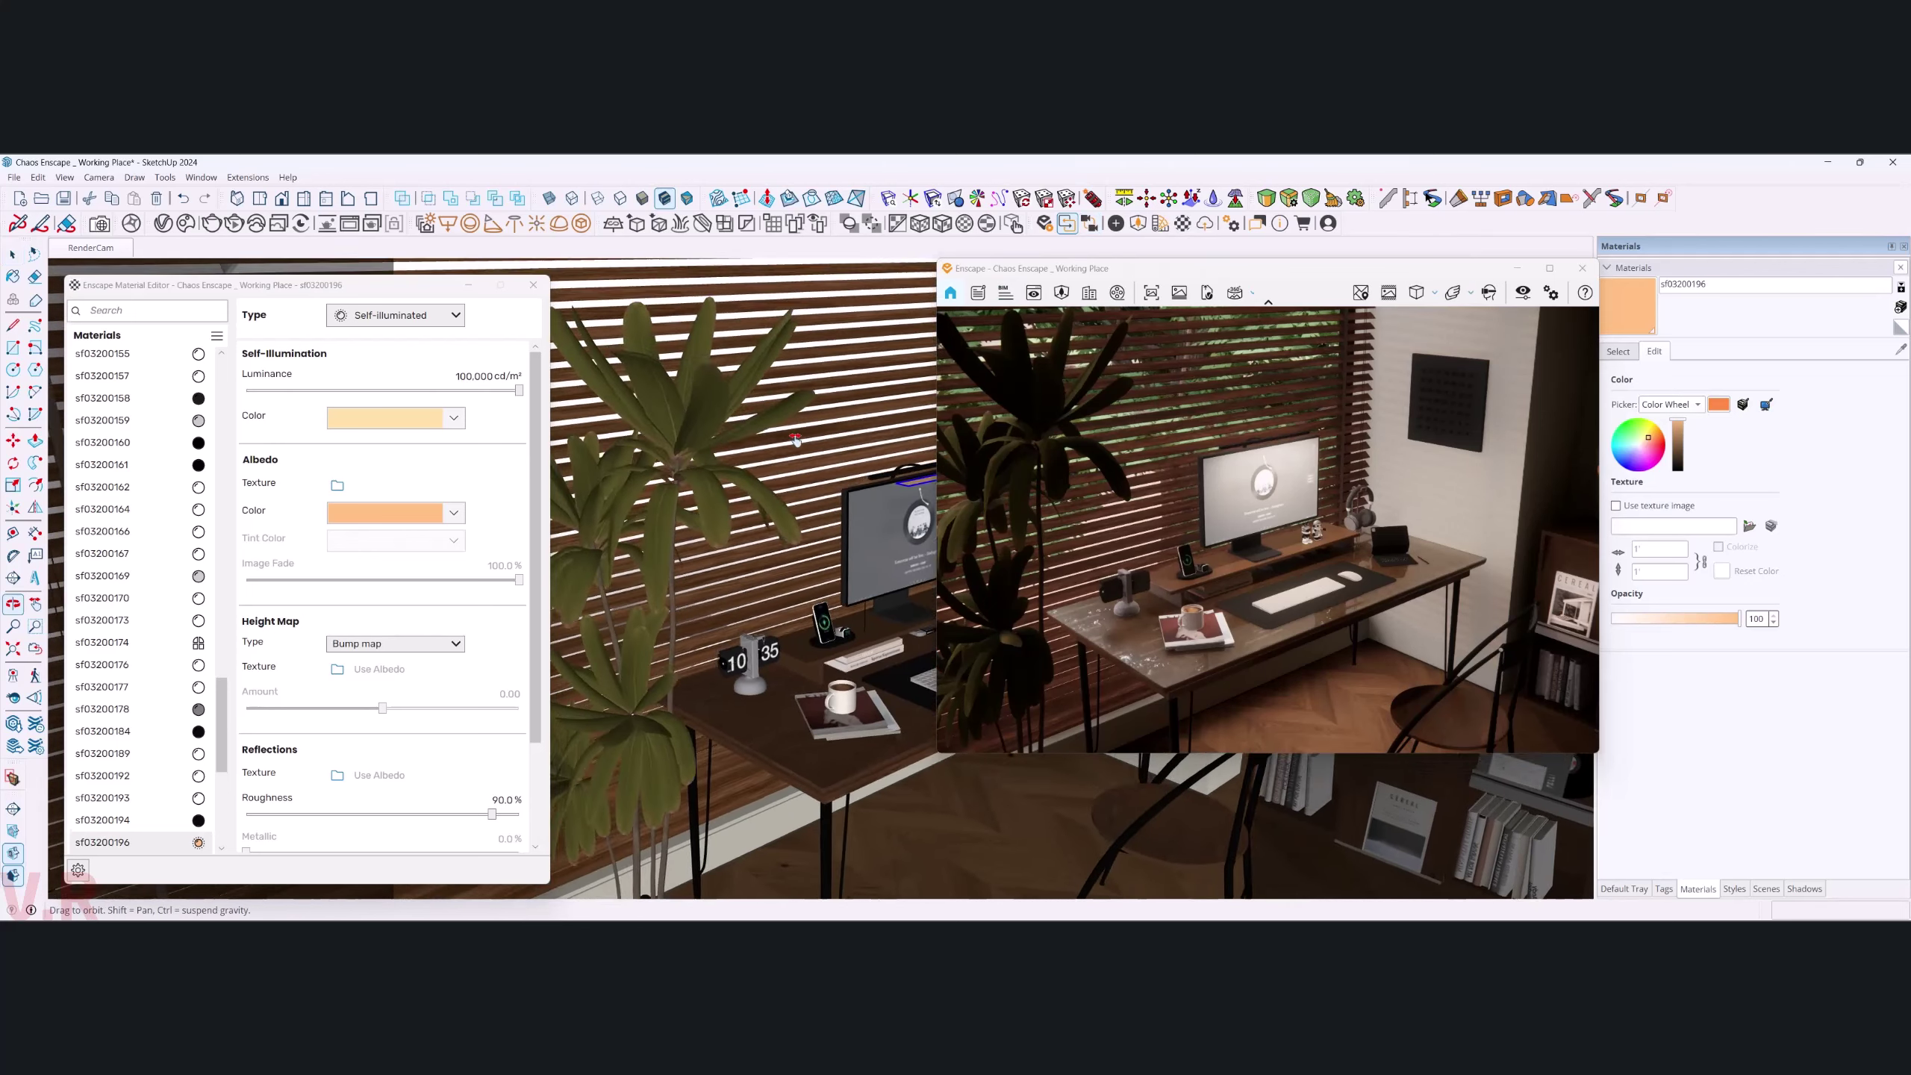
pyautogui.scroll(-3, 753, 542)
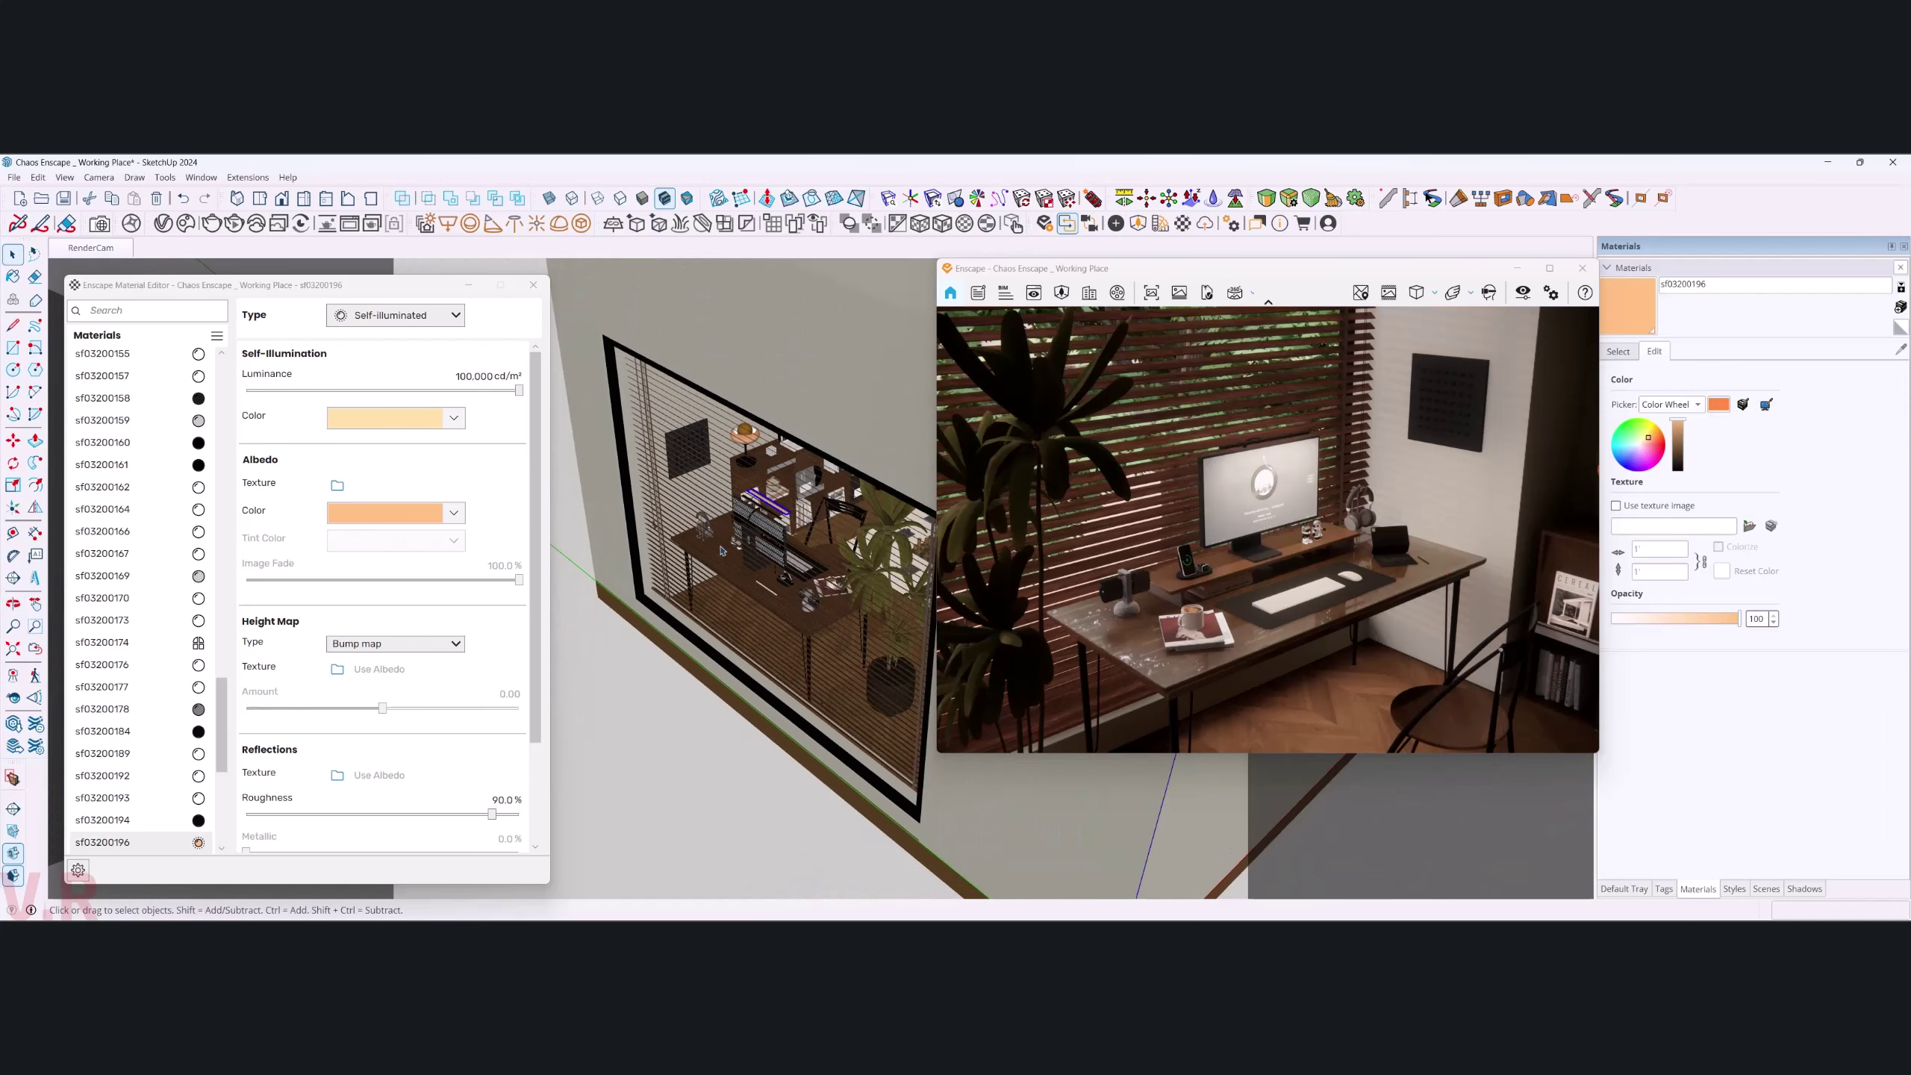
pyautogui.scroll(-3, 790, 534)
pyautogui.scroll(-2, 828, 527)
pyautogui.scroll(-2, 857, 519)
pyautogui.scroll(-3, 856, 519)
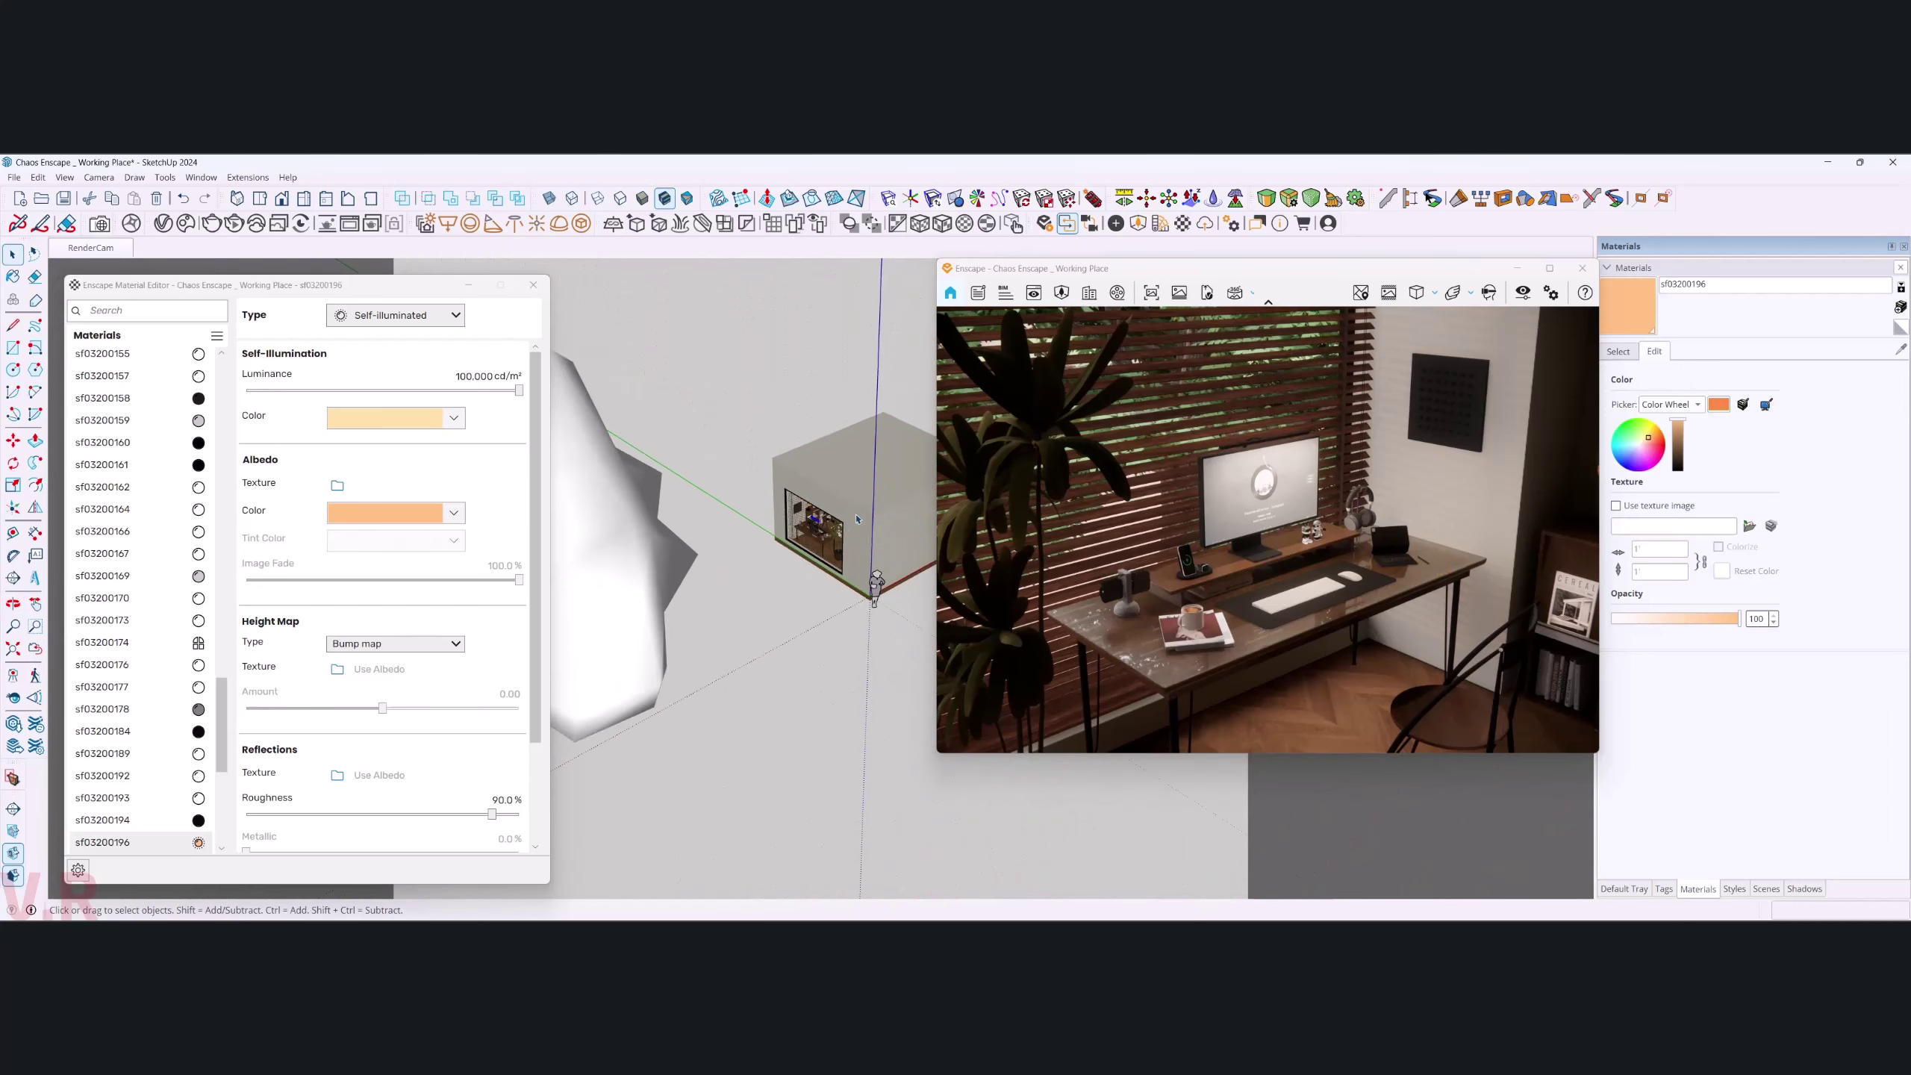
pyautogui.scroll(-2, 828, 542)
pyautogui.scroll(4, 615, 607)
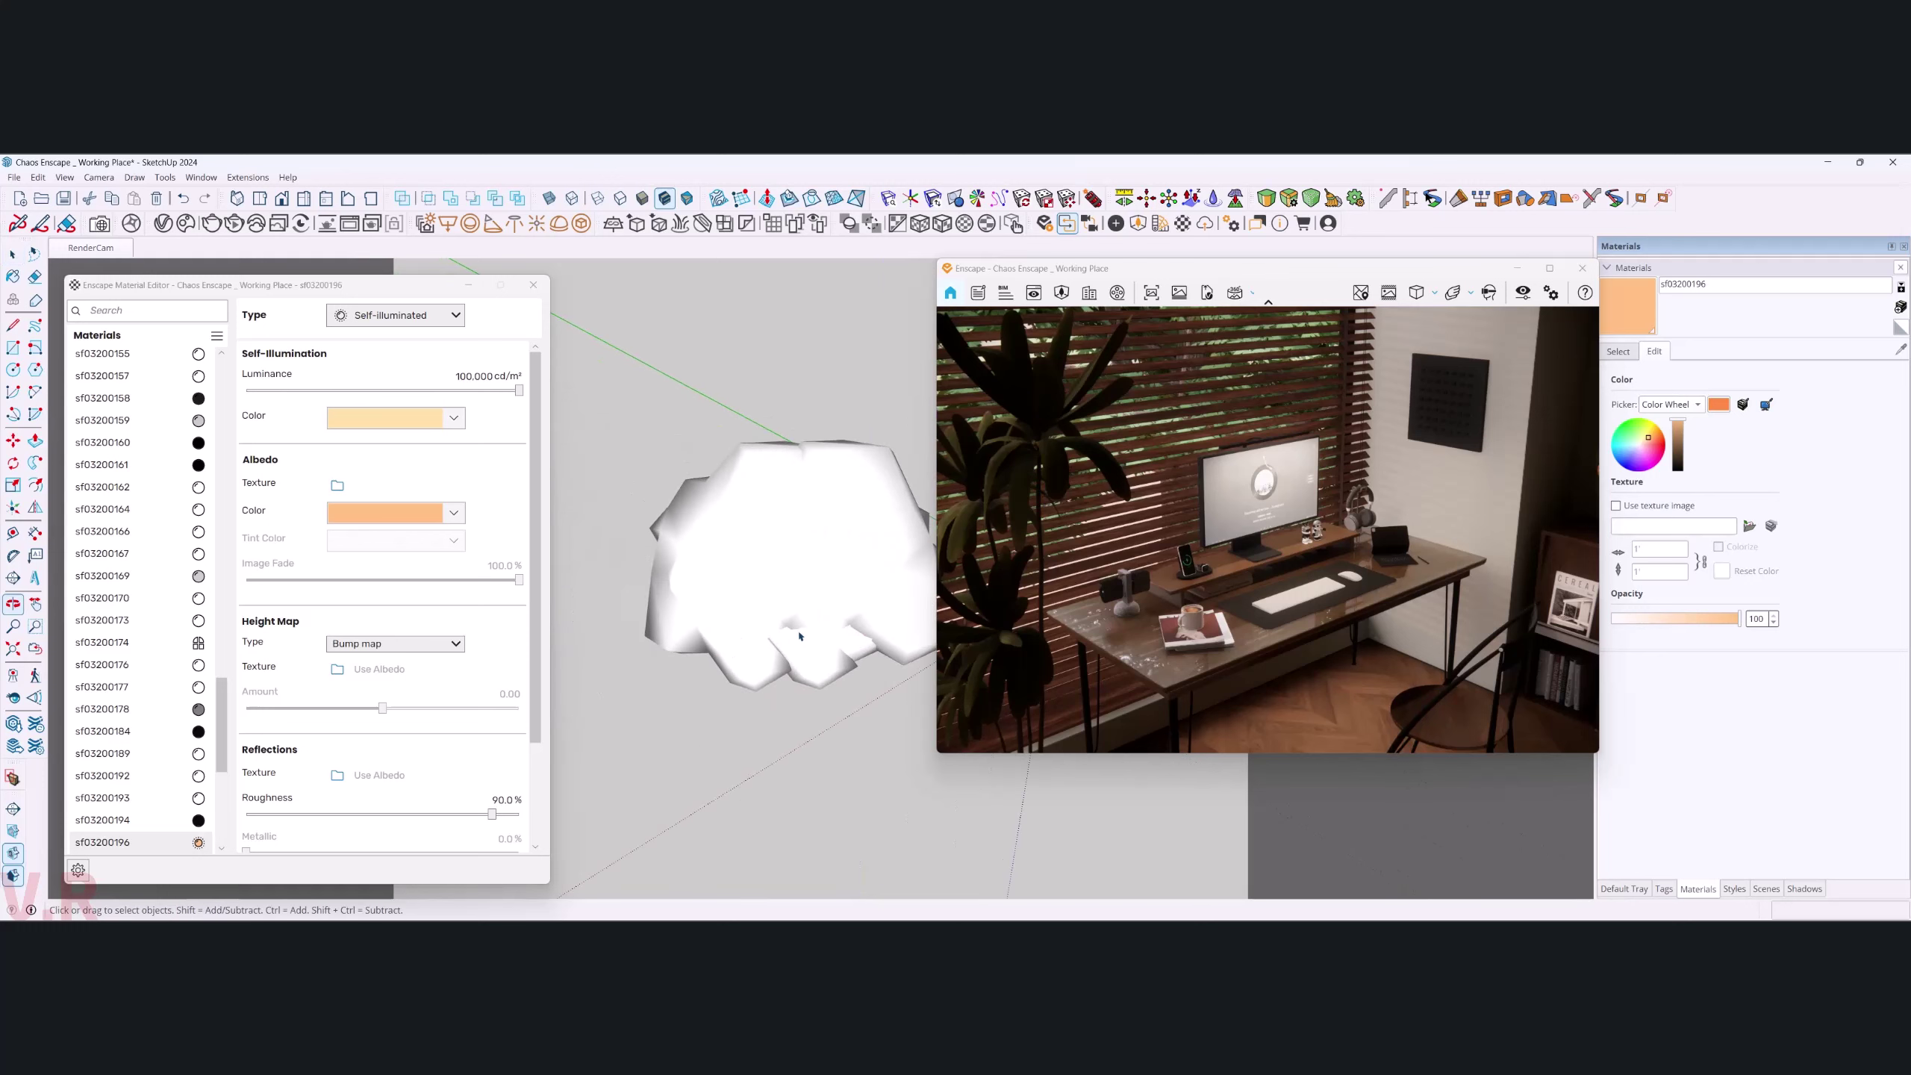
pyautogui.click(720, 654)
# - Move the white rock object 6420 mm along the red axis
pyautogui.moveTo(720, 654)
pyautogui.mouseDown(button='middle')
pyautogui.moveTo(631, 583)
pyautogui.moveTo(657, 624)
pyautogui.mouseUp(button='middle')
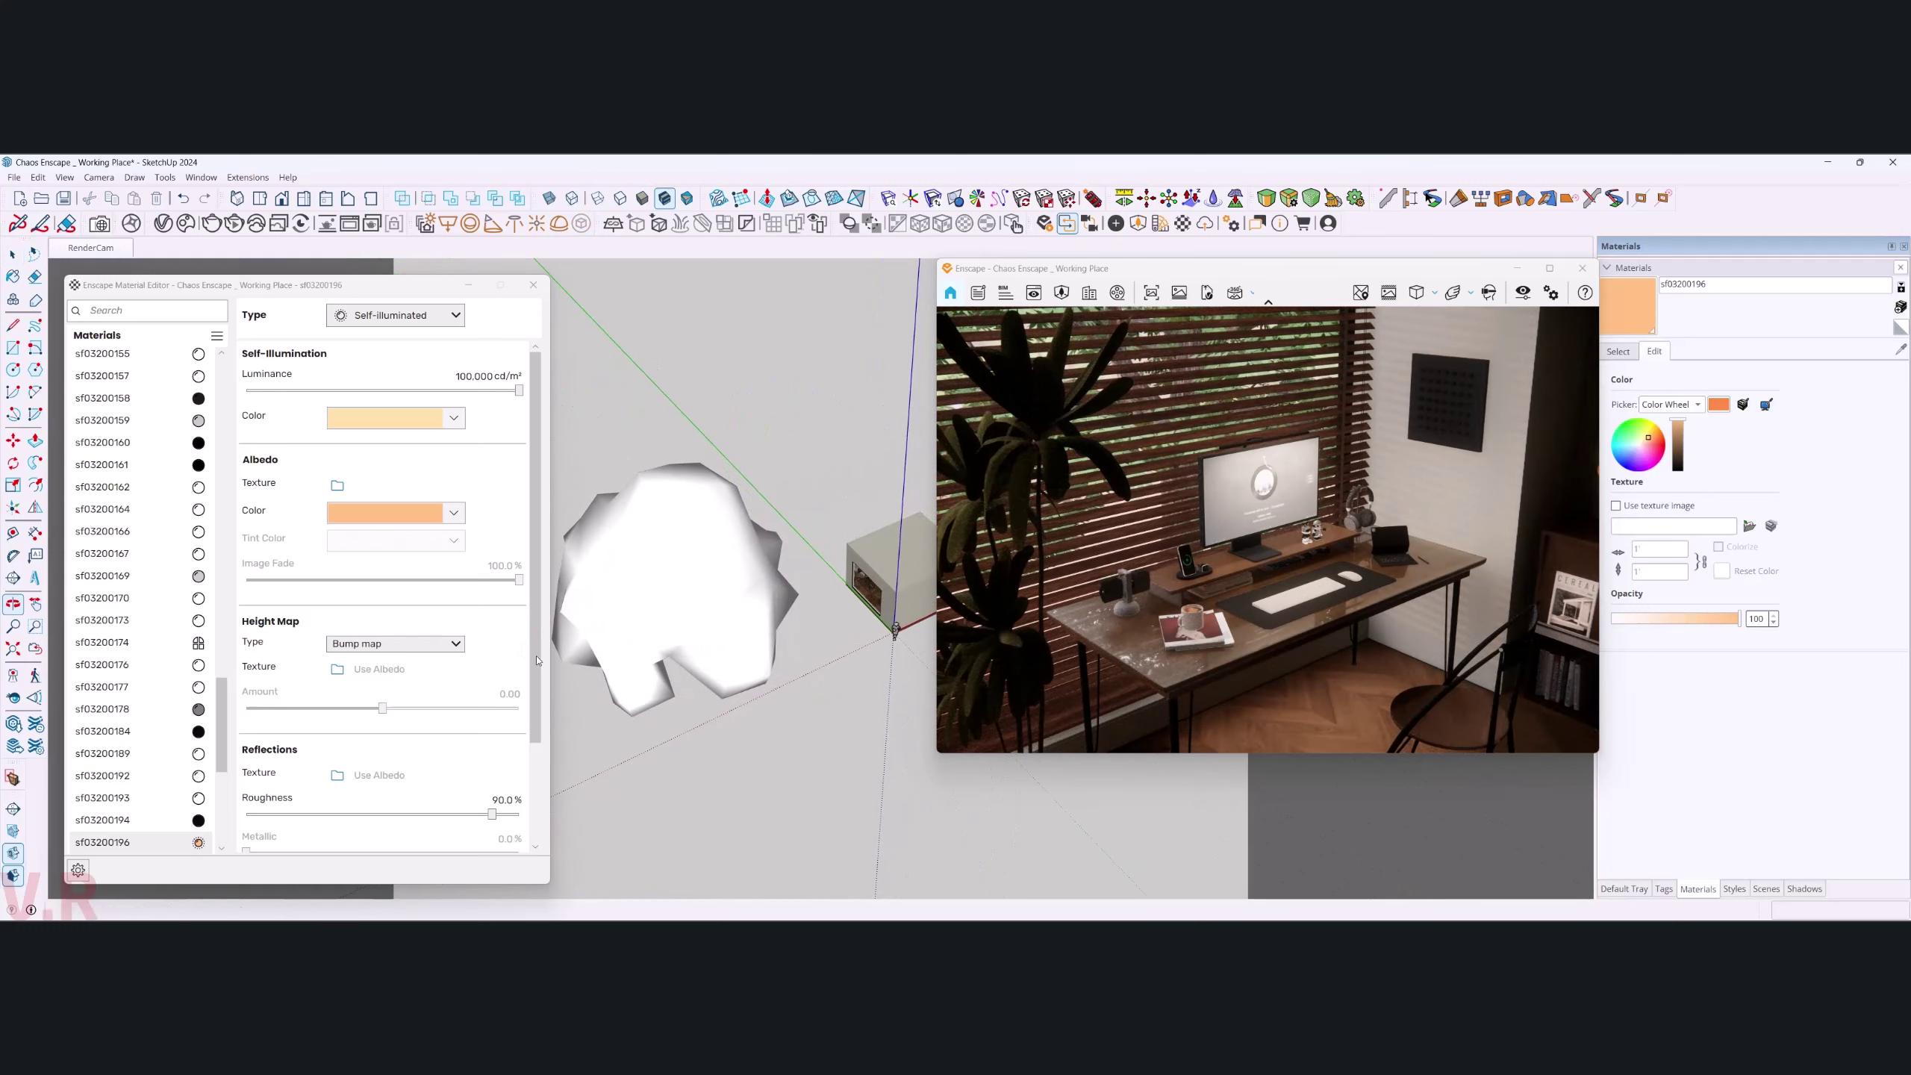
pyautogui.press('m')
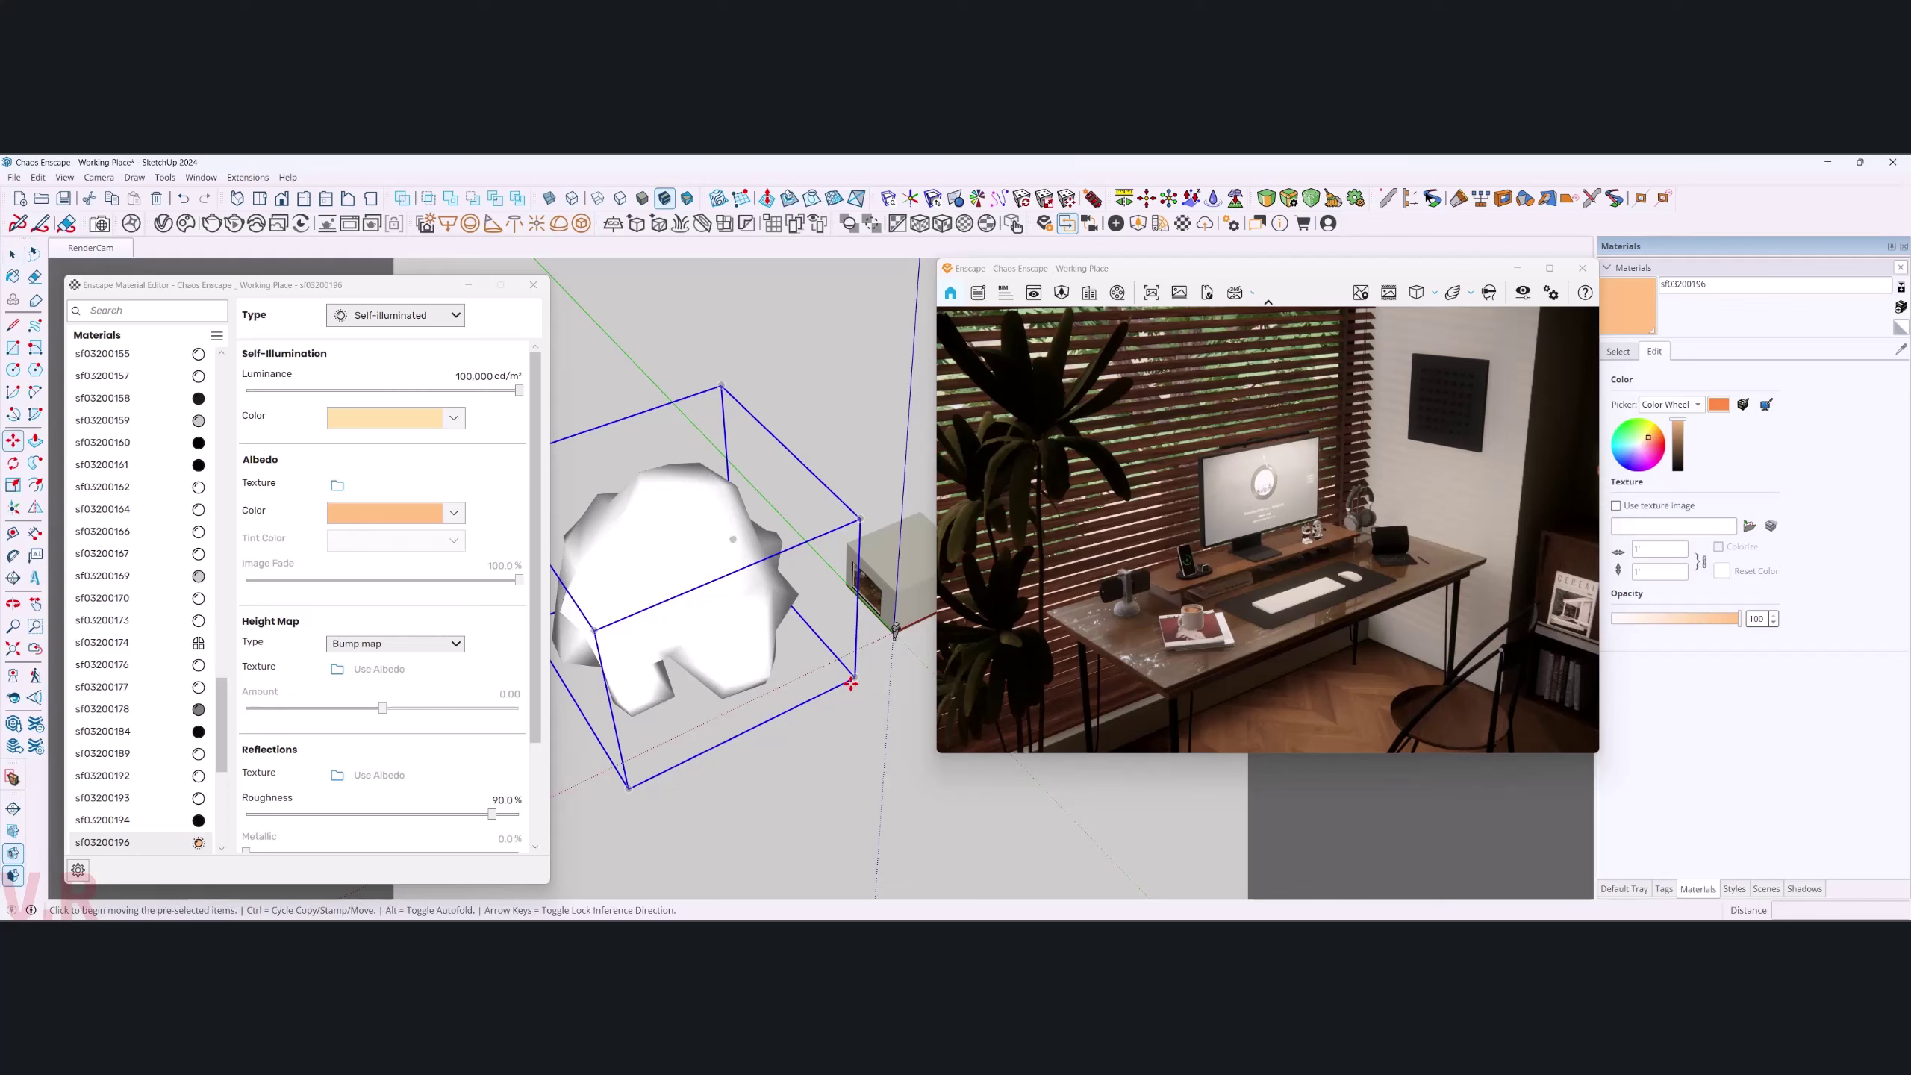
pyautogui.moveTo(850, 683); pyautogui.dragTo(801, 722)
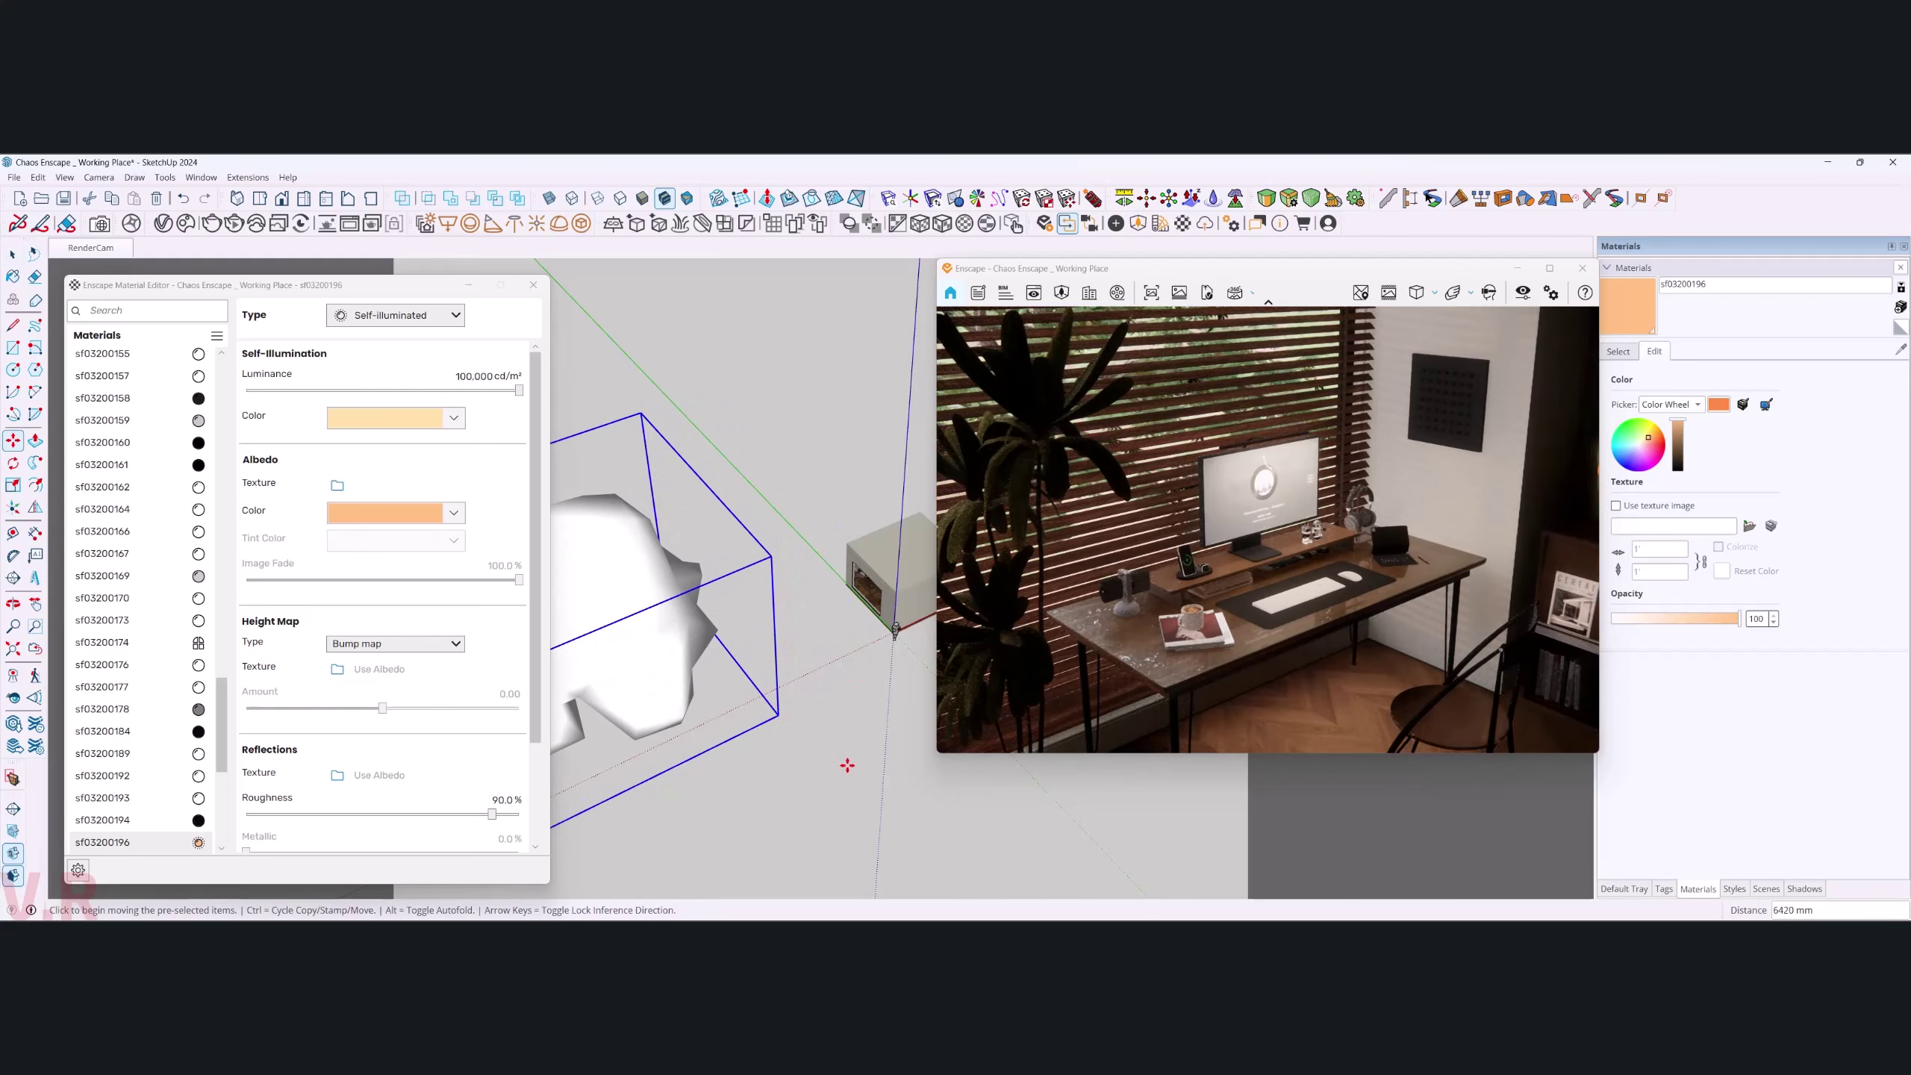
pyautogui.moveTo(848, 766)
pyautogui.mouseDown(button='middle')
pyautogui.moveTo(734, 730)
pyautogui.moveTo(897, 623)
pyautogui.mouseUp(button='middle')
# - Scale the rock to 0.79, then undo the scaling
pyautogui.press('s')
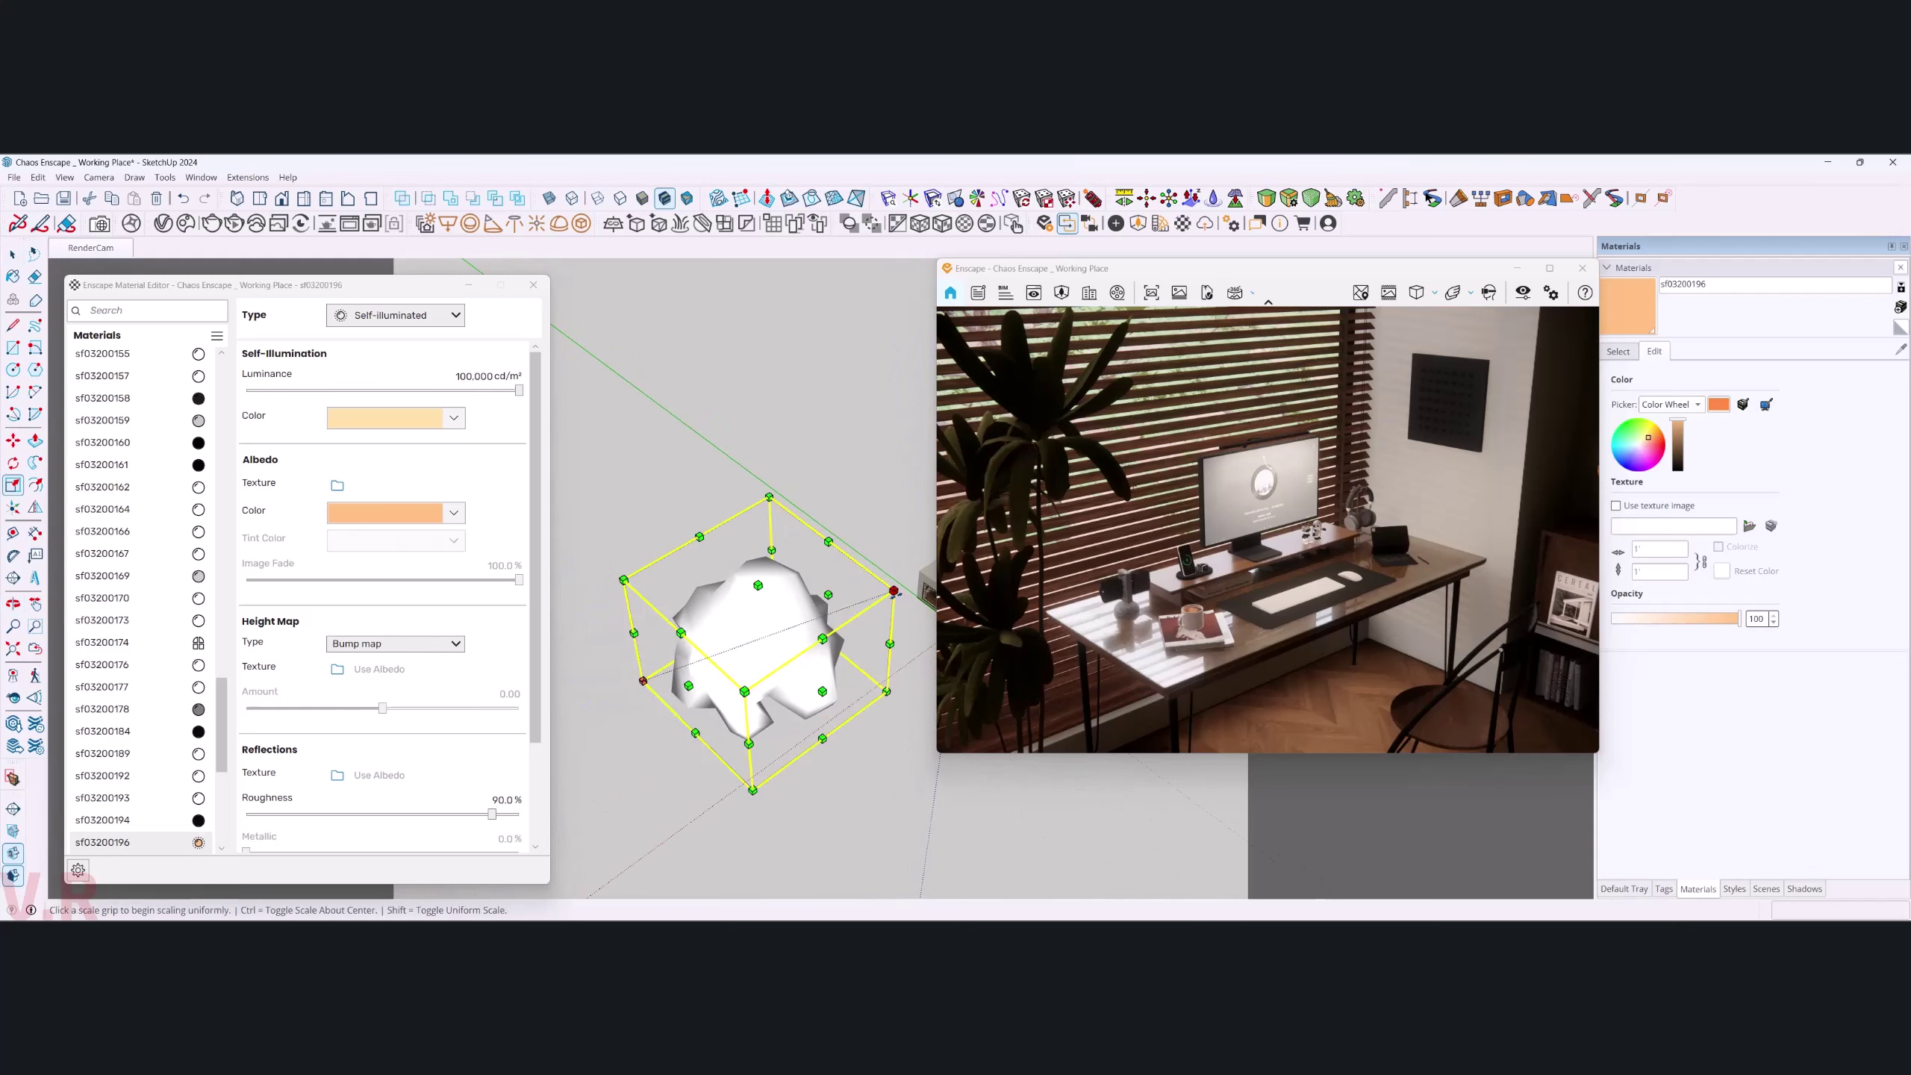
pyautogui.moveTo(755, 692); pyautogui.dragTo(819, 680)
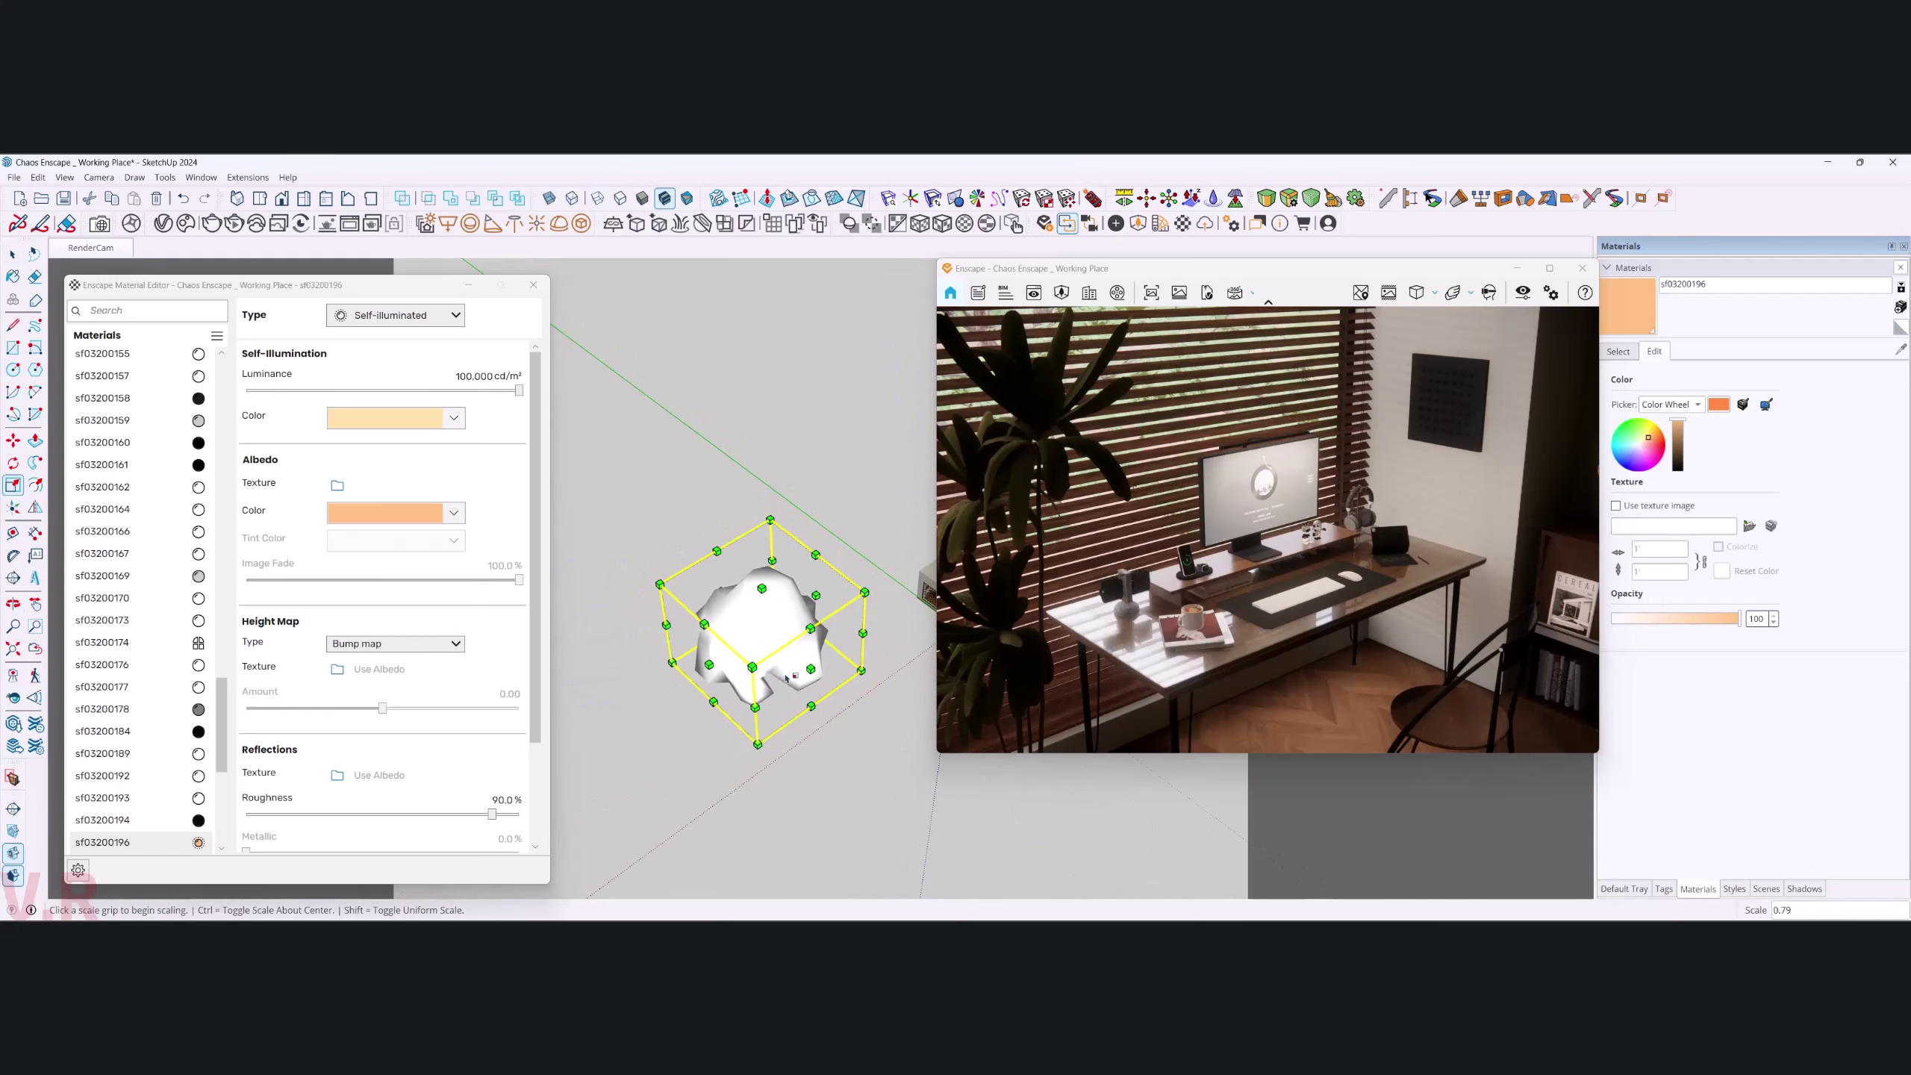
pyautogui.press('space')
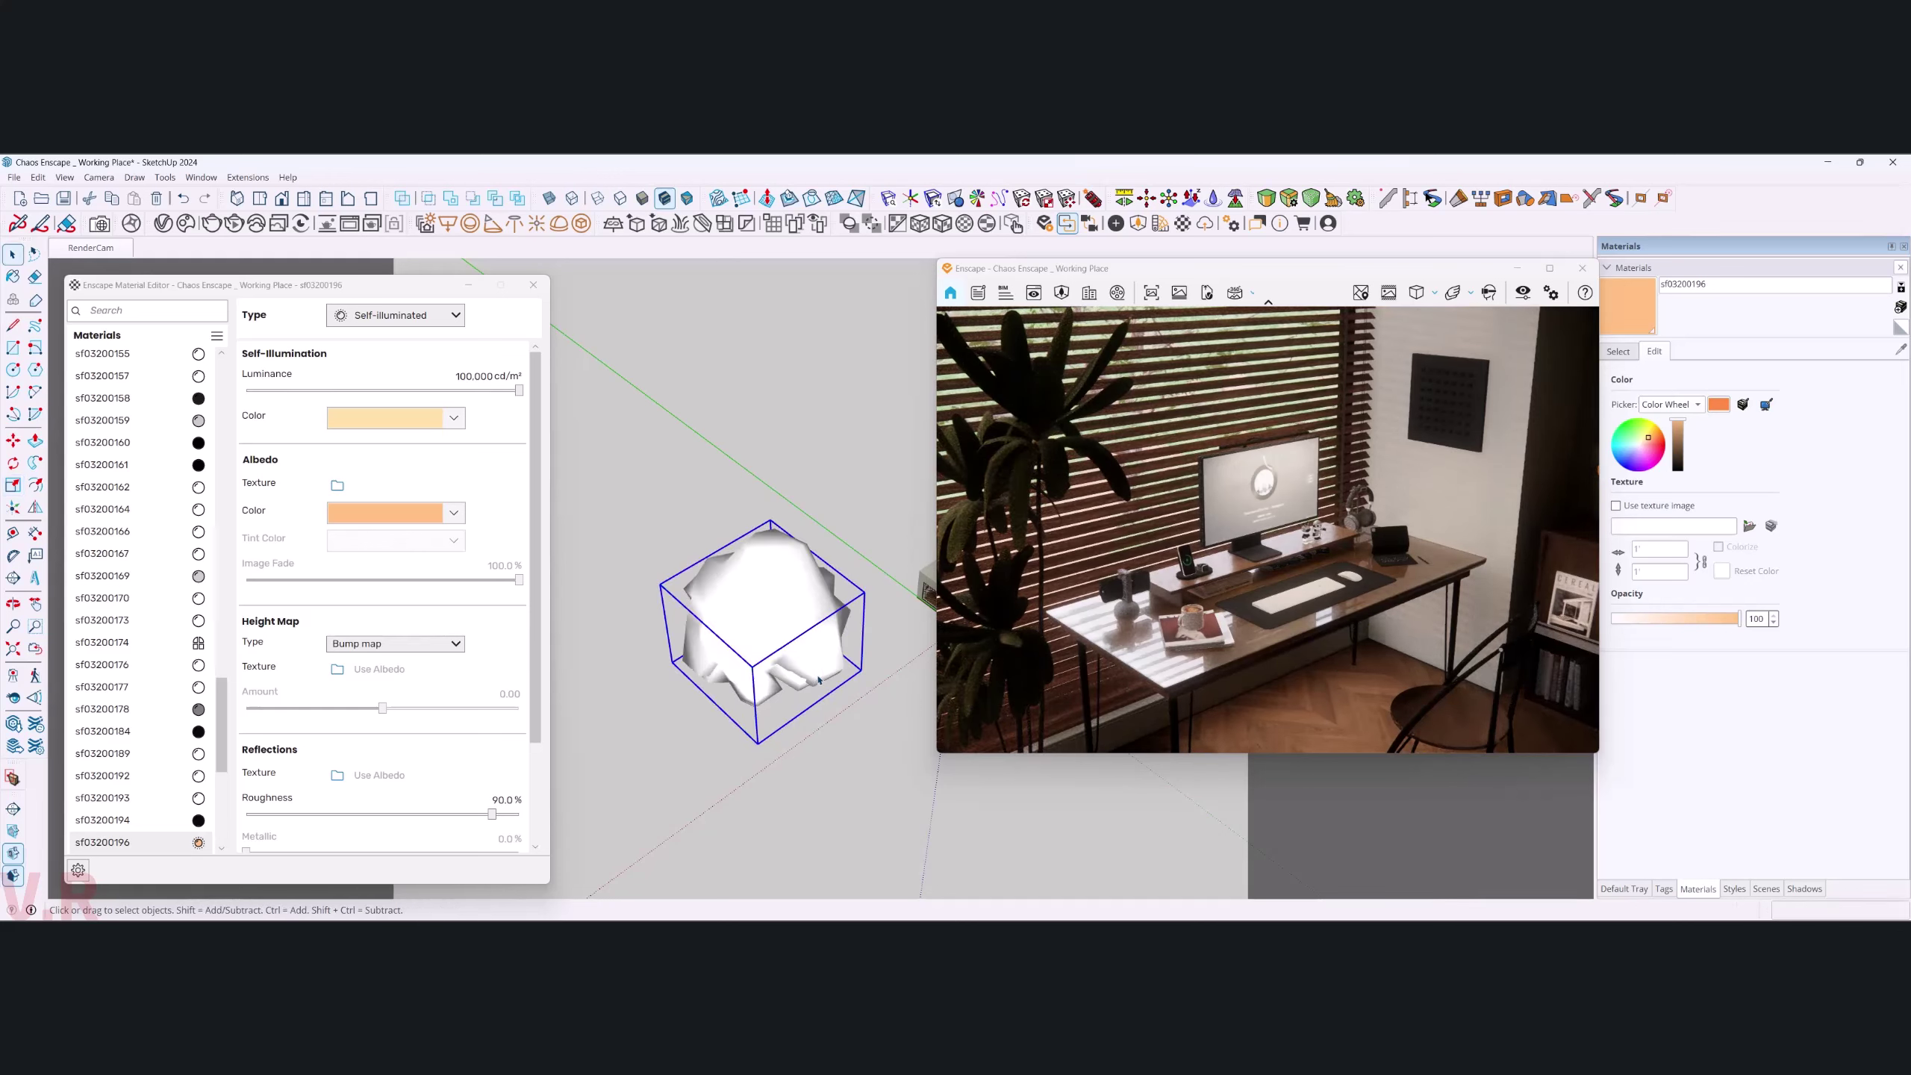
pyautogui.hotkey('ctrl', 'z')
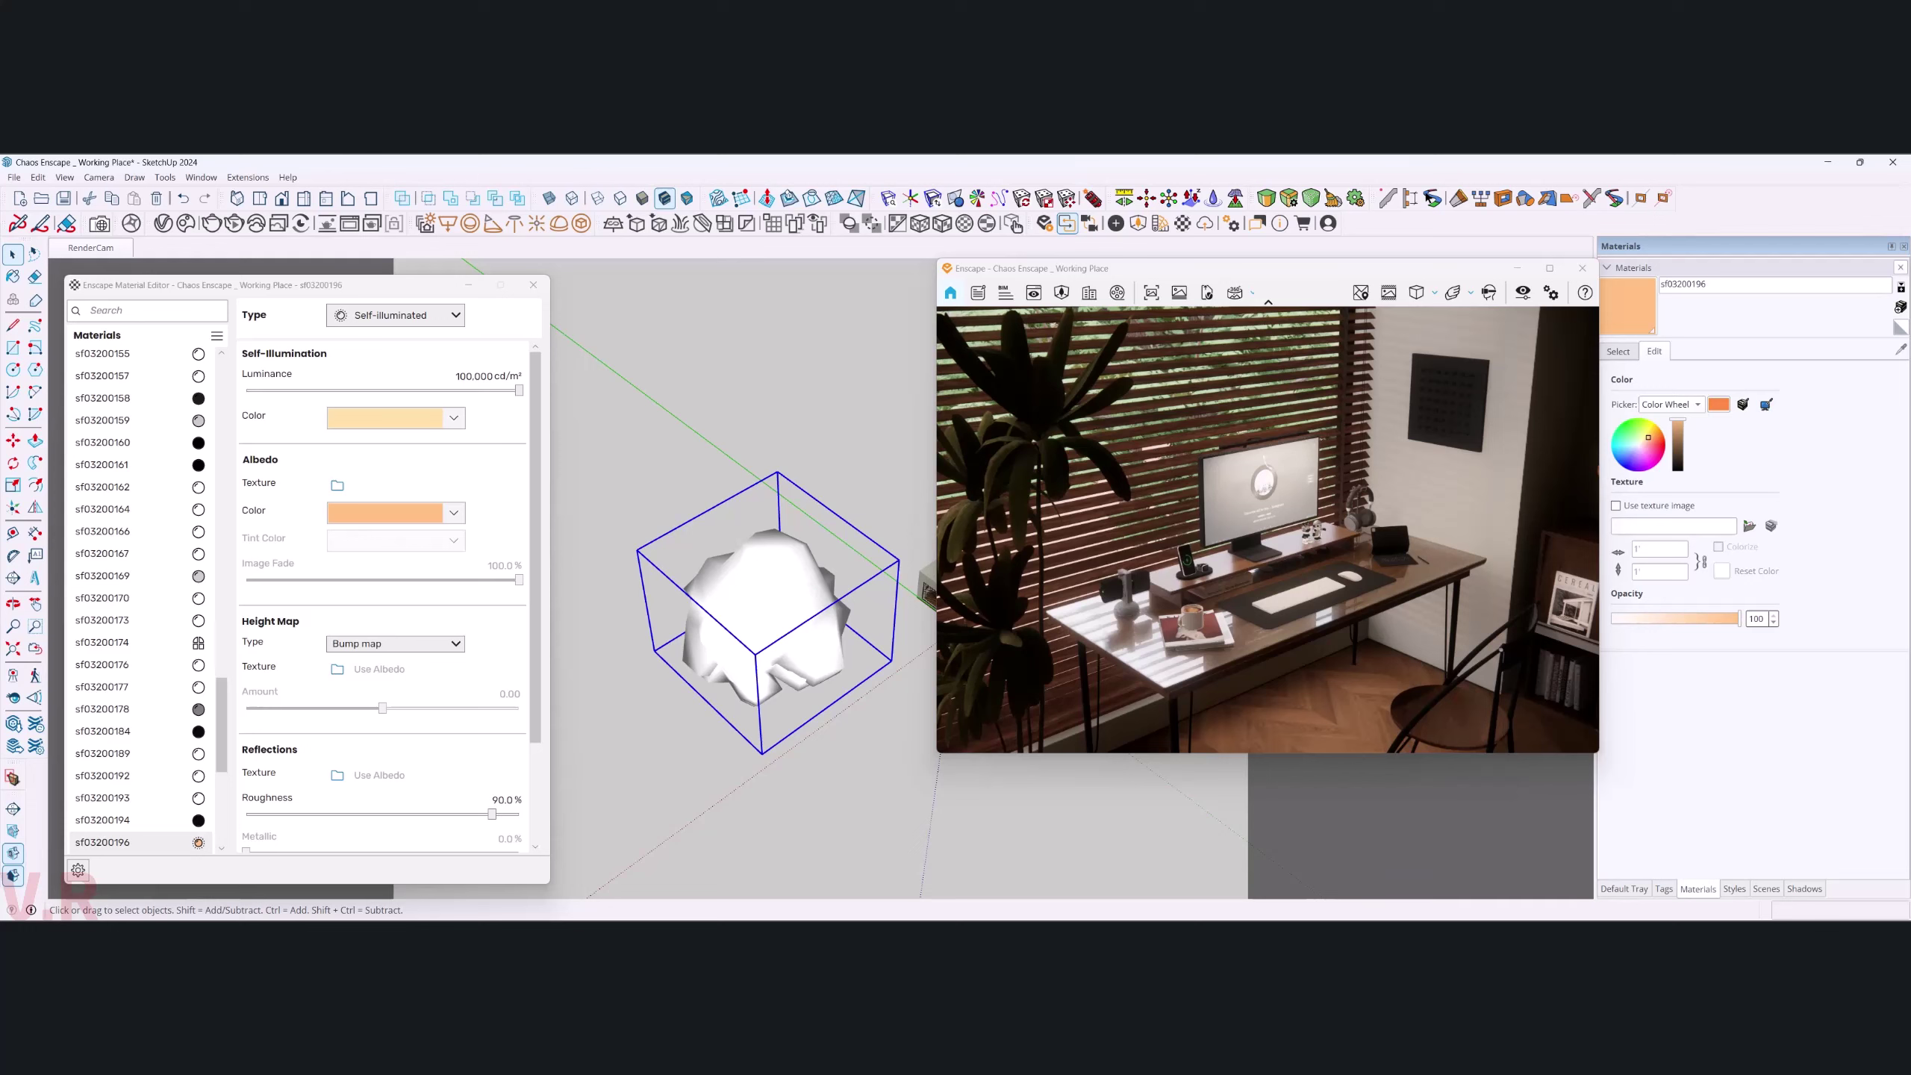
# - Scale the white bush uniformly down to 0.78 of its size
pyautogui.press('s')
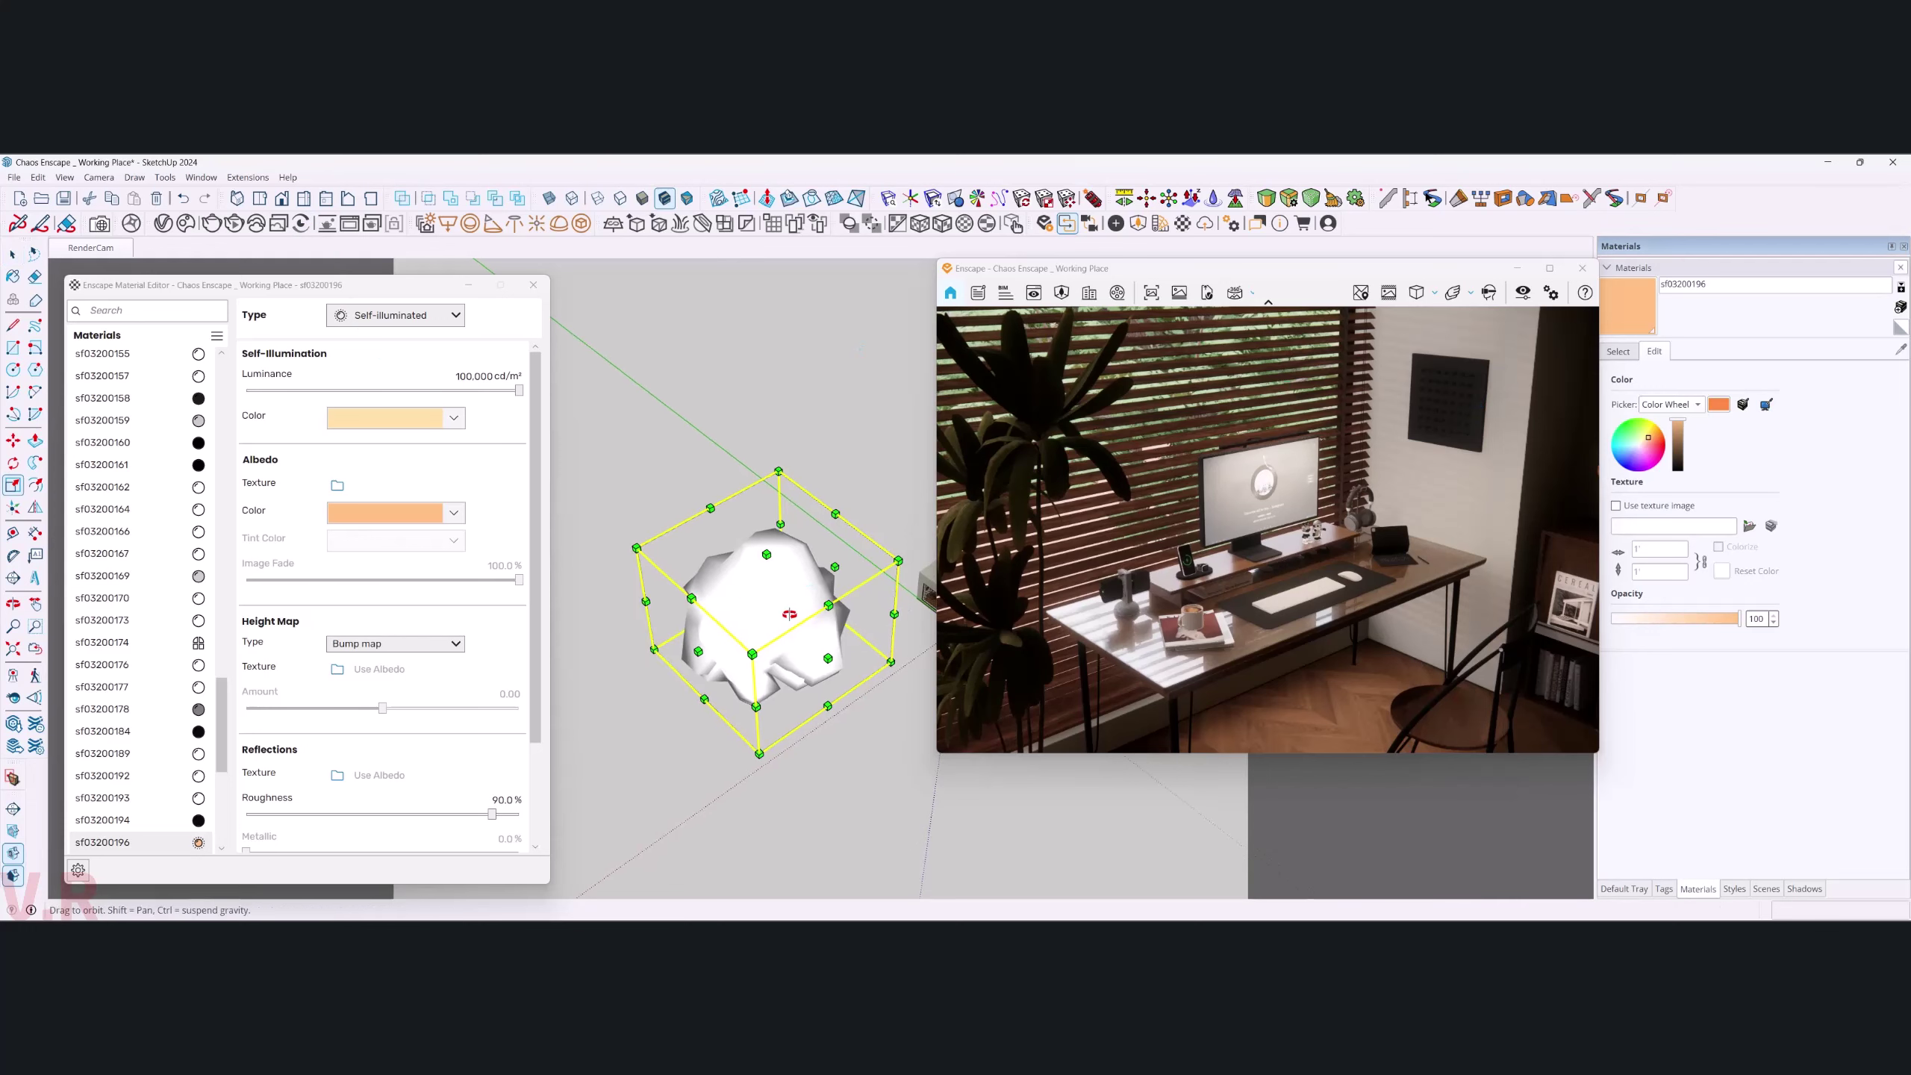
pyautogui.click(755, 654)
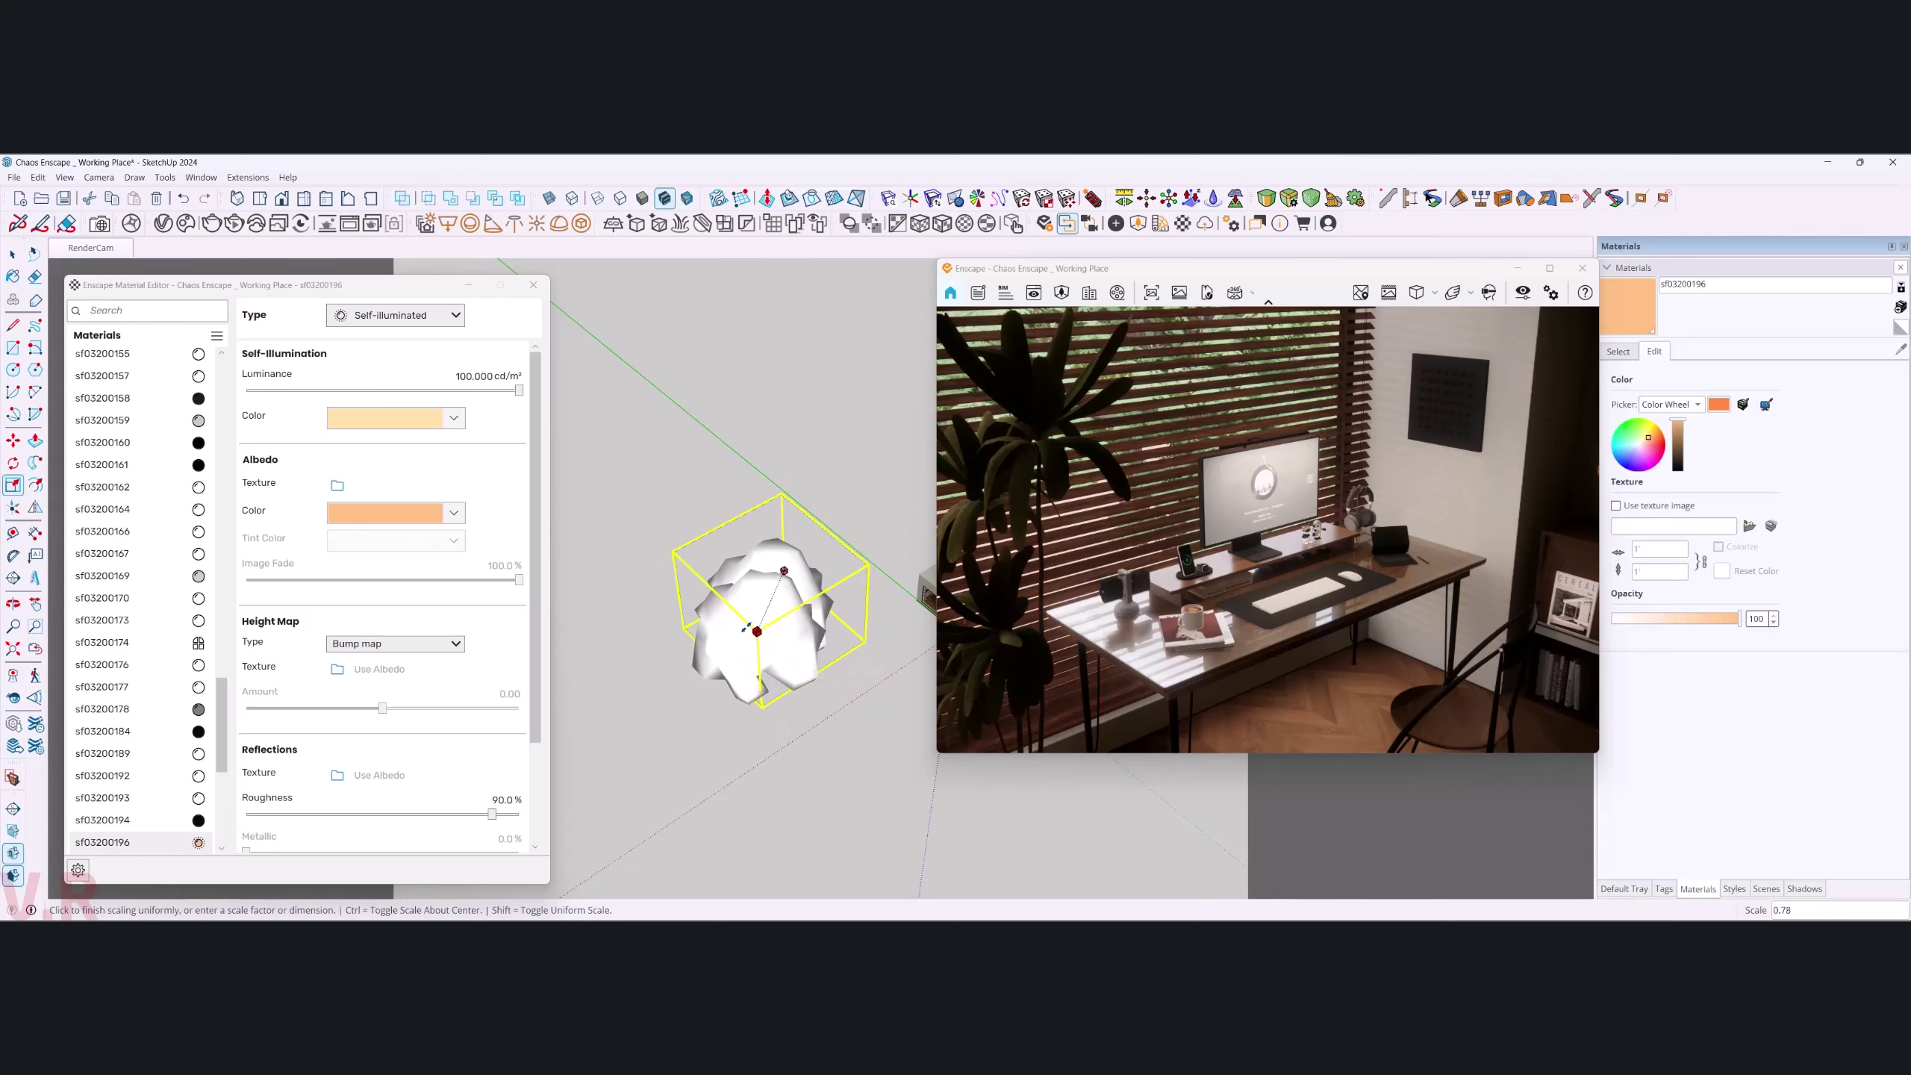
pyautogui.click(748, 628)
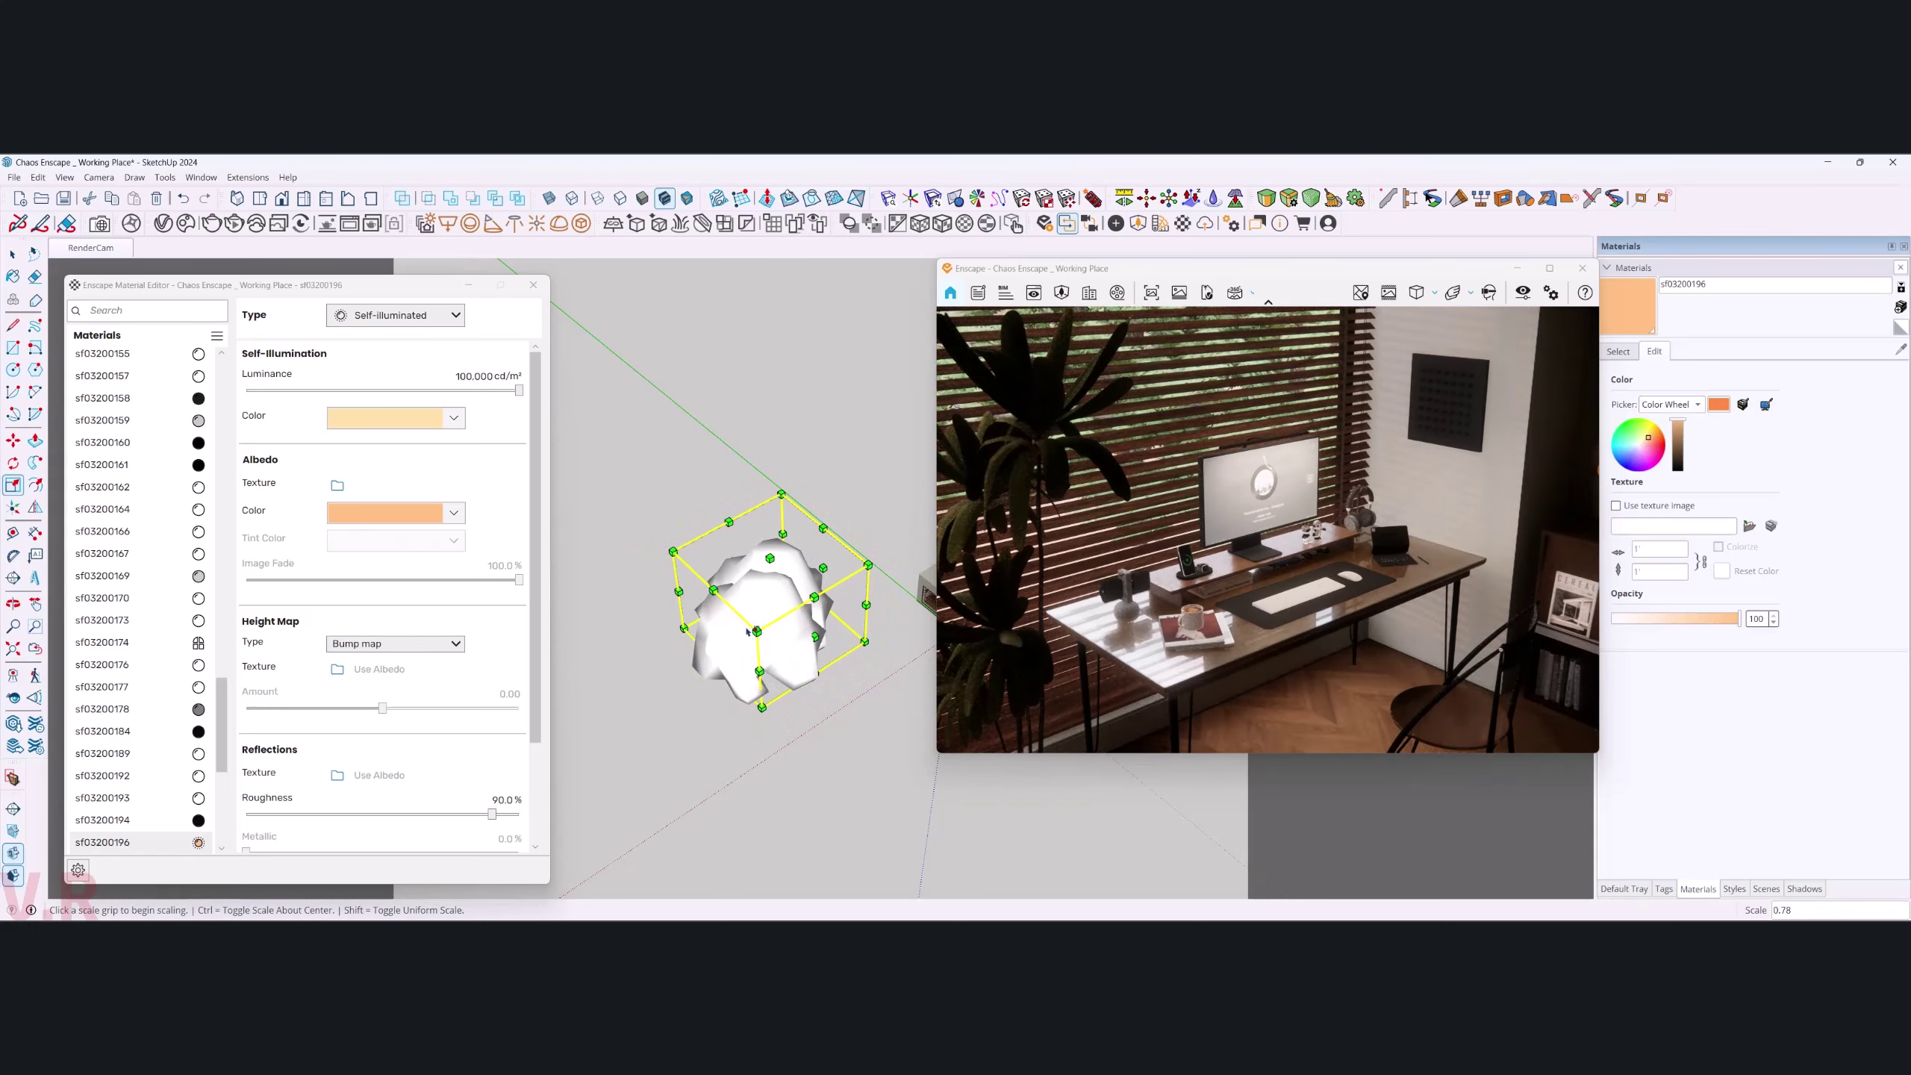
pyautogui.press('space')
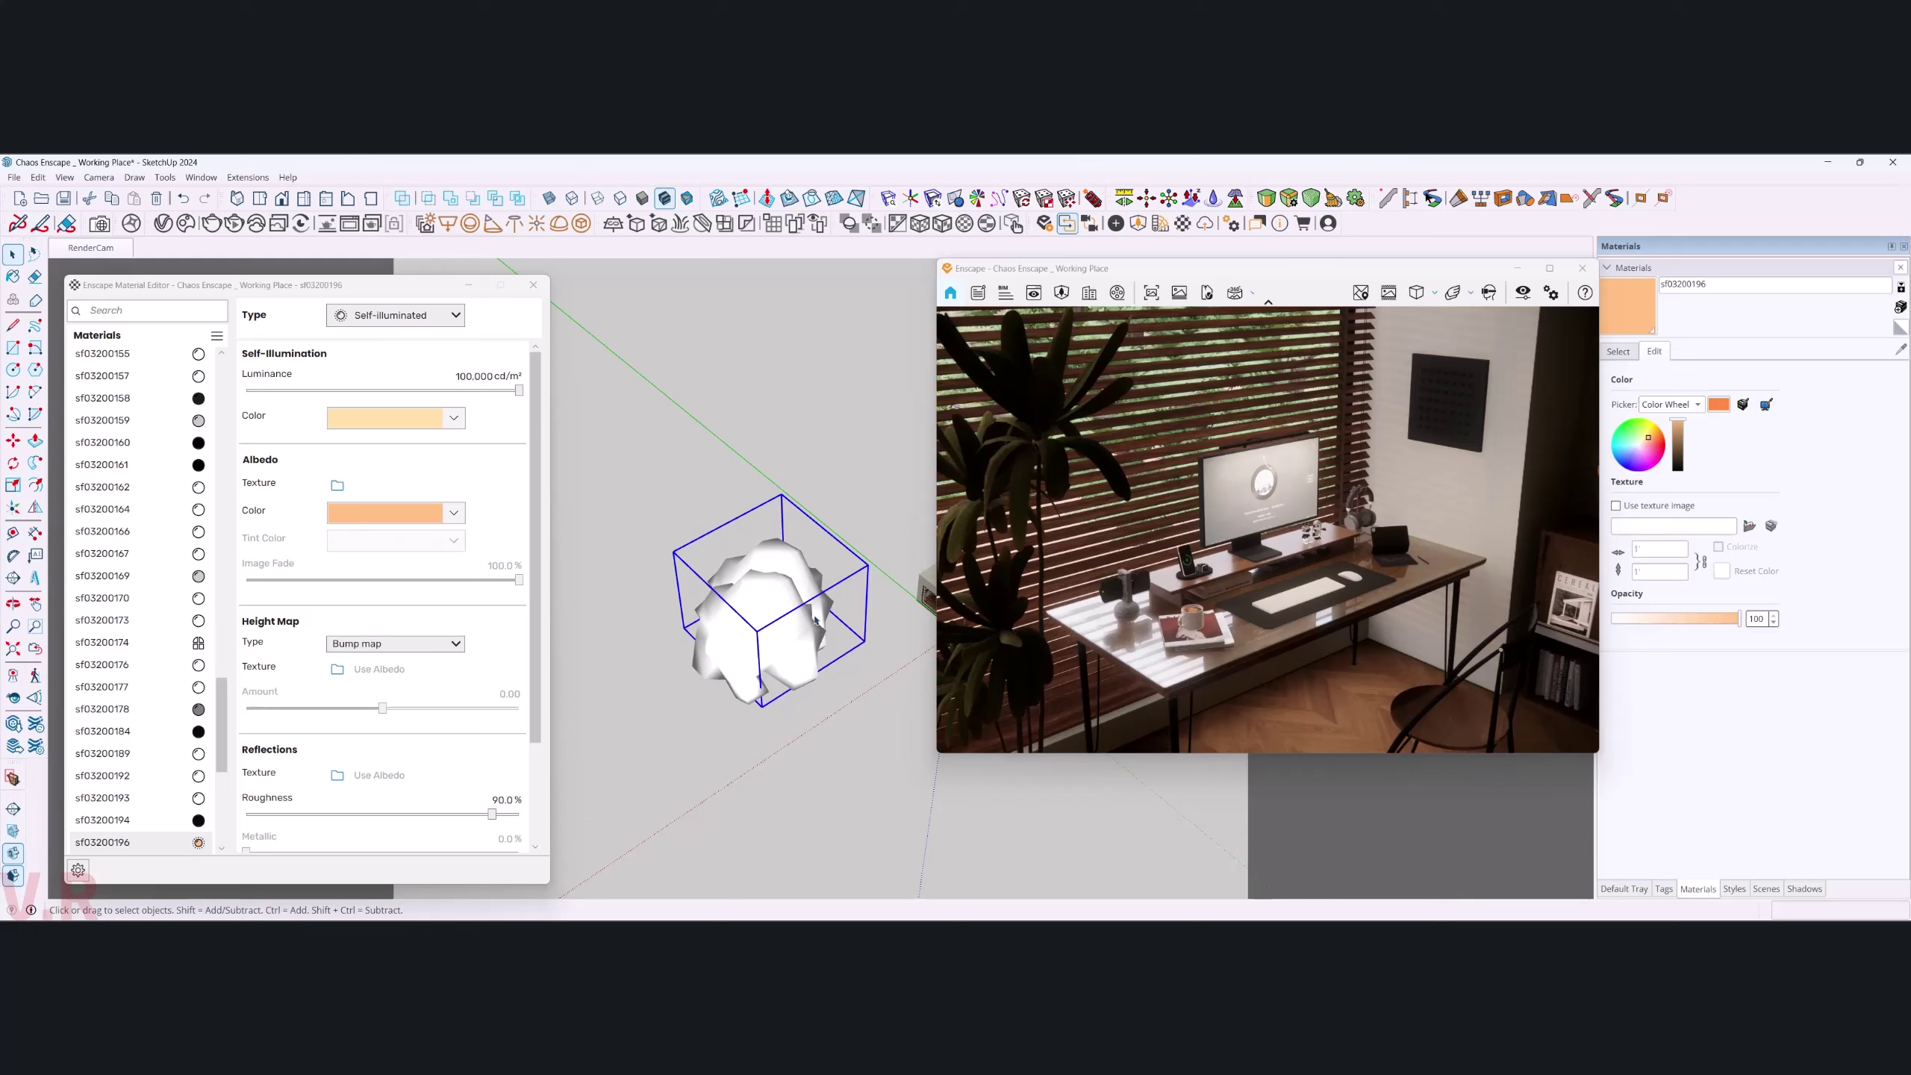
# - Move the scaled bush a short distance to the left
pyautogui.moveTo(816, 619); pyautogui.dragTo(778, 589, button='middle')
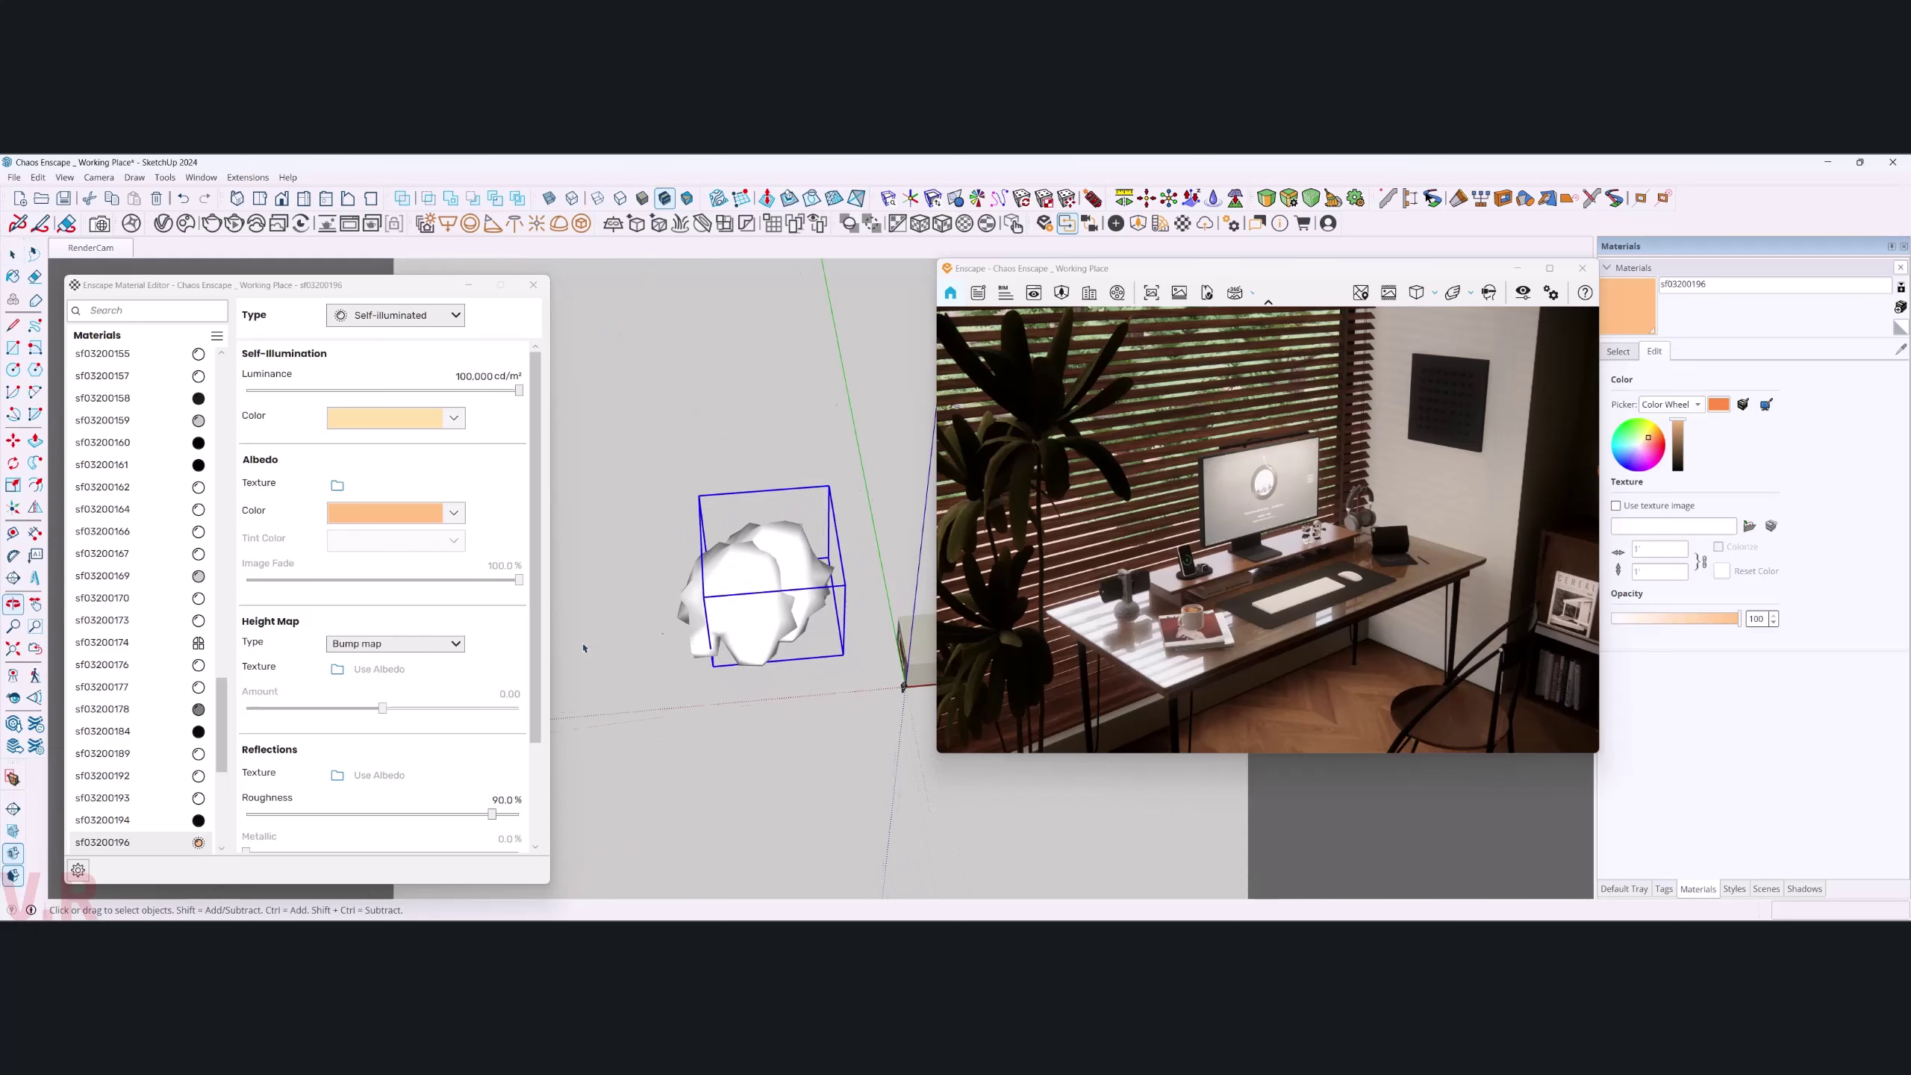
pyautogui.press('m')
pyautogui.click(805, 691)
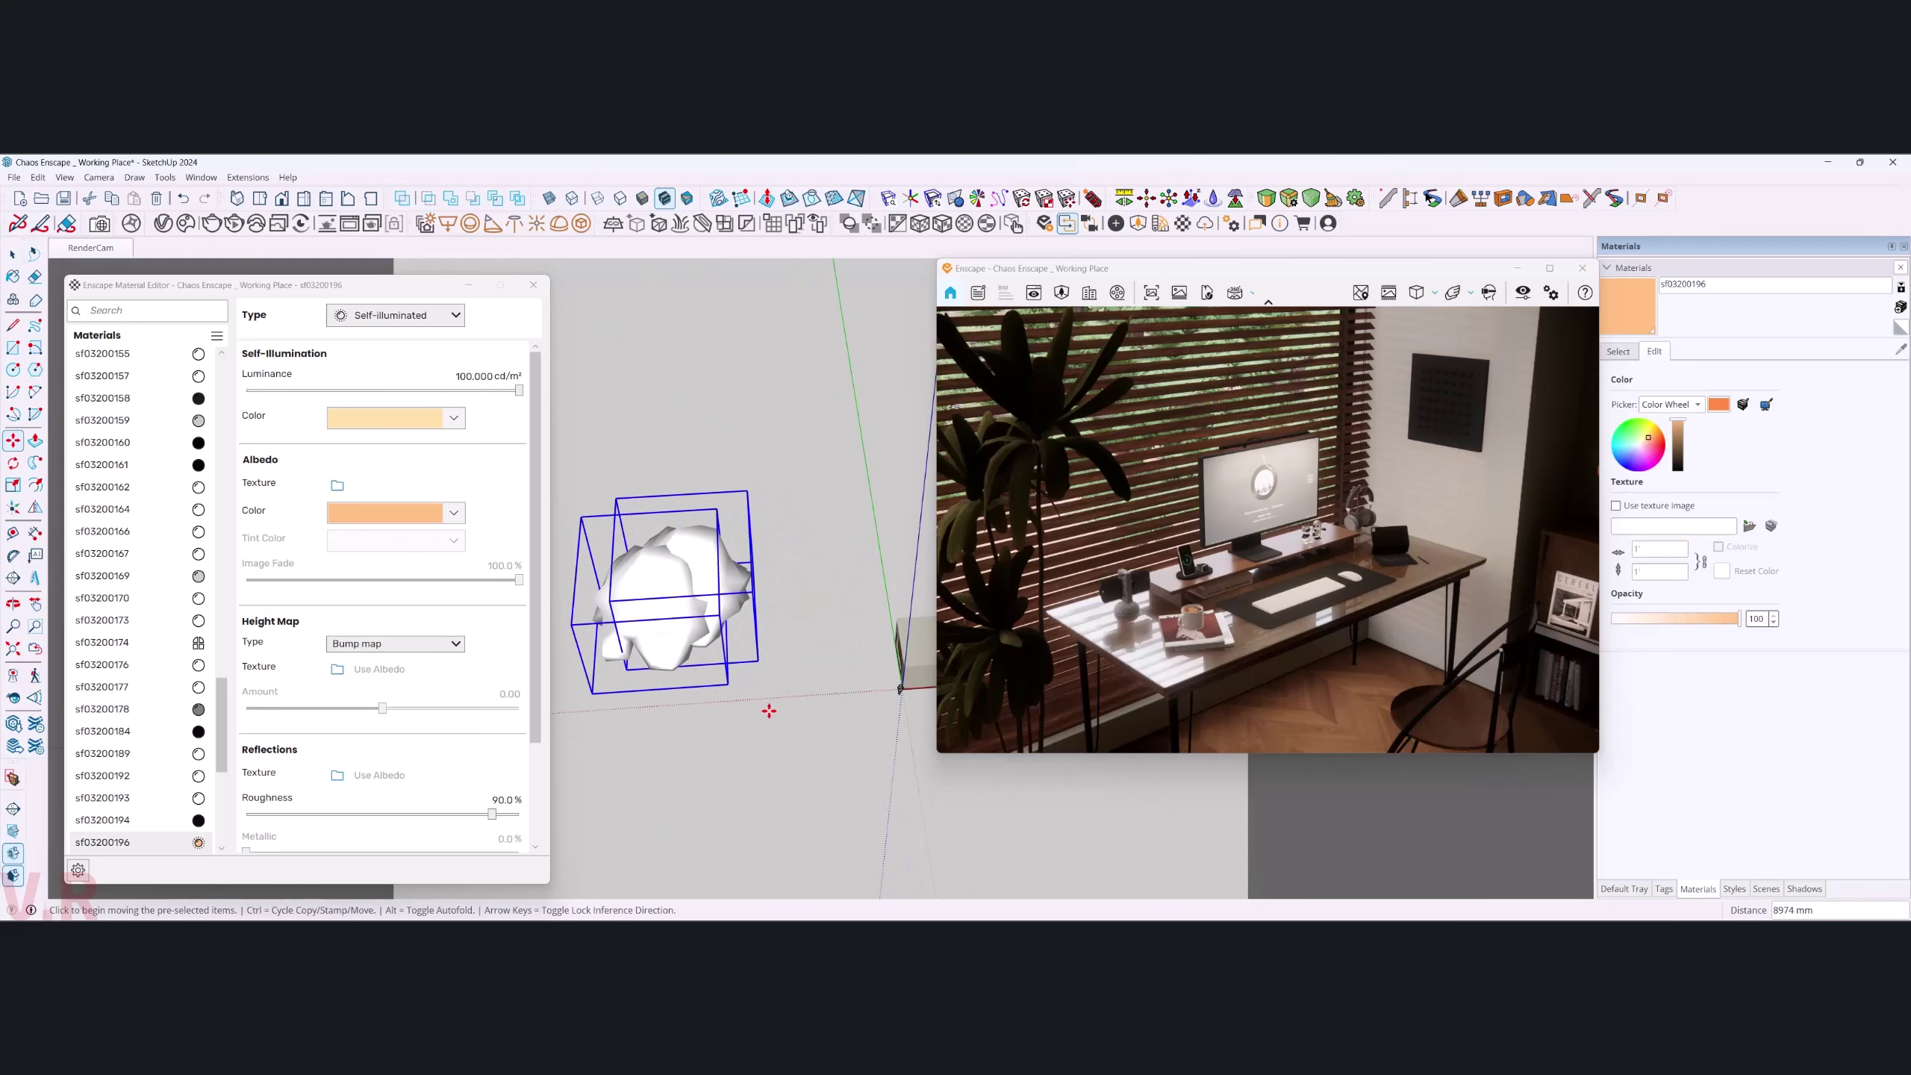
pyautogui.click(788, 685)
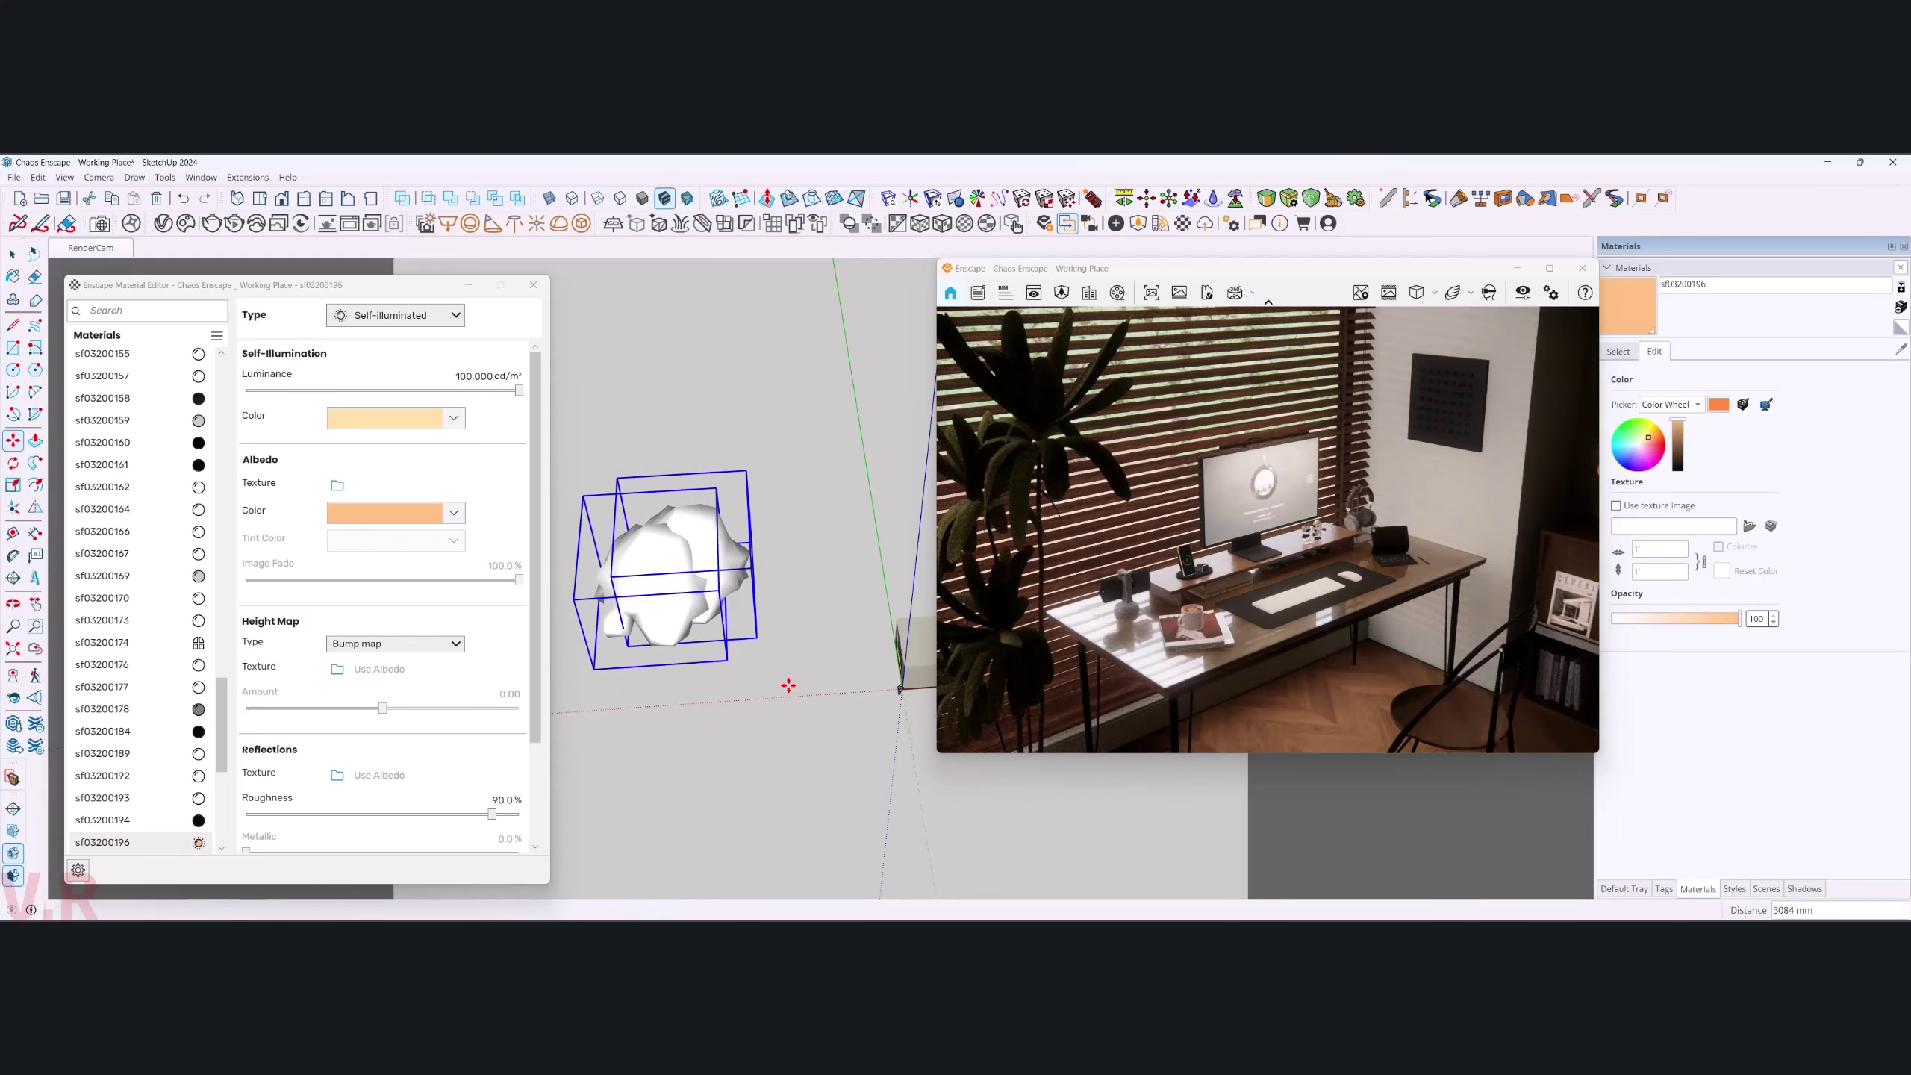
pyautogui.press('space')
# - Switch to the close-up desk scene and zoom in on the phone
pyautogui.click(107, 251)
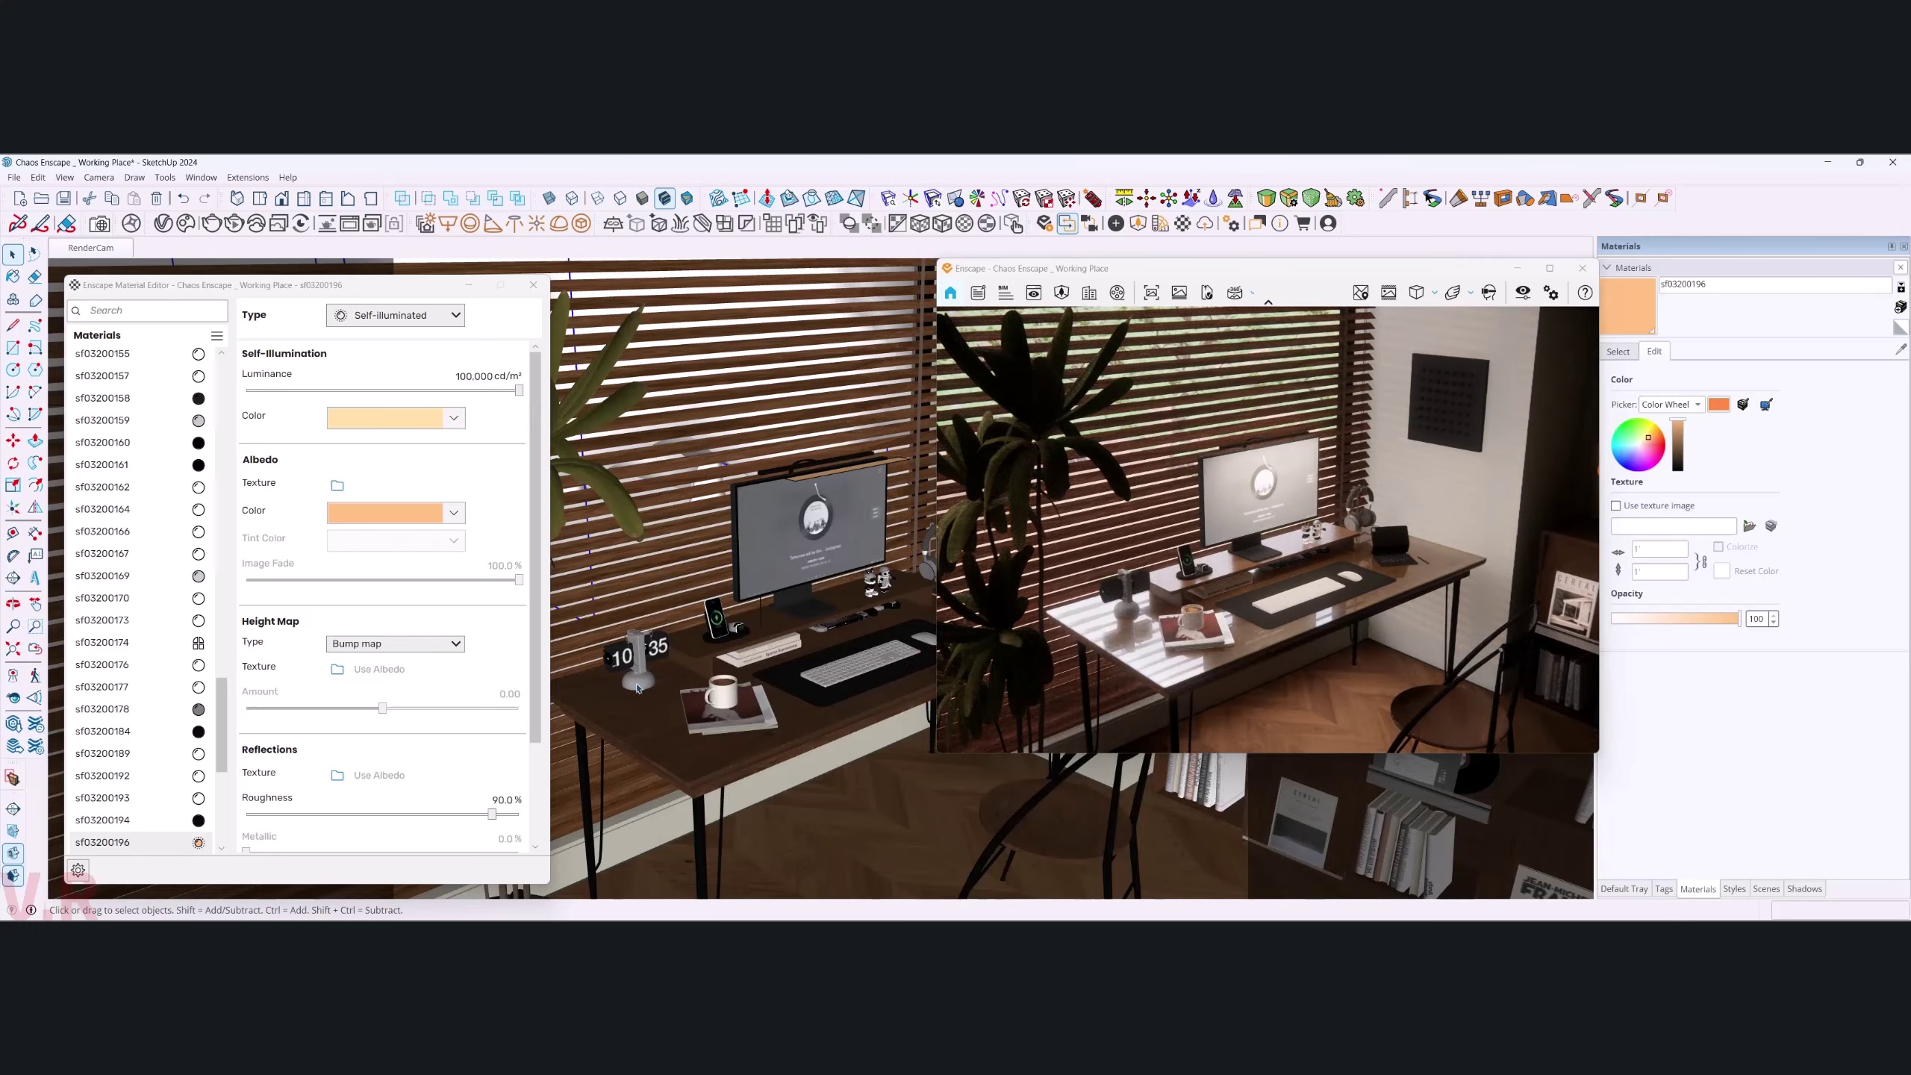
pyautogui.scroll(2, 655, 651)
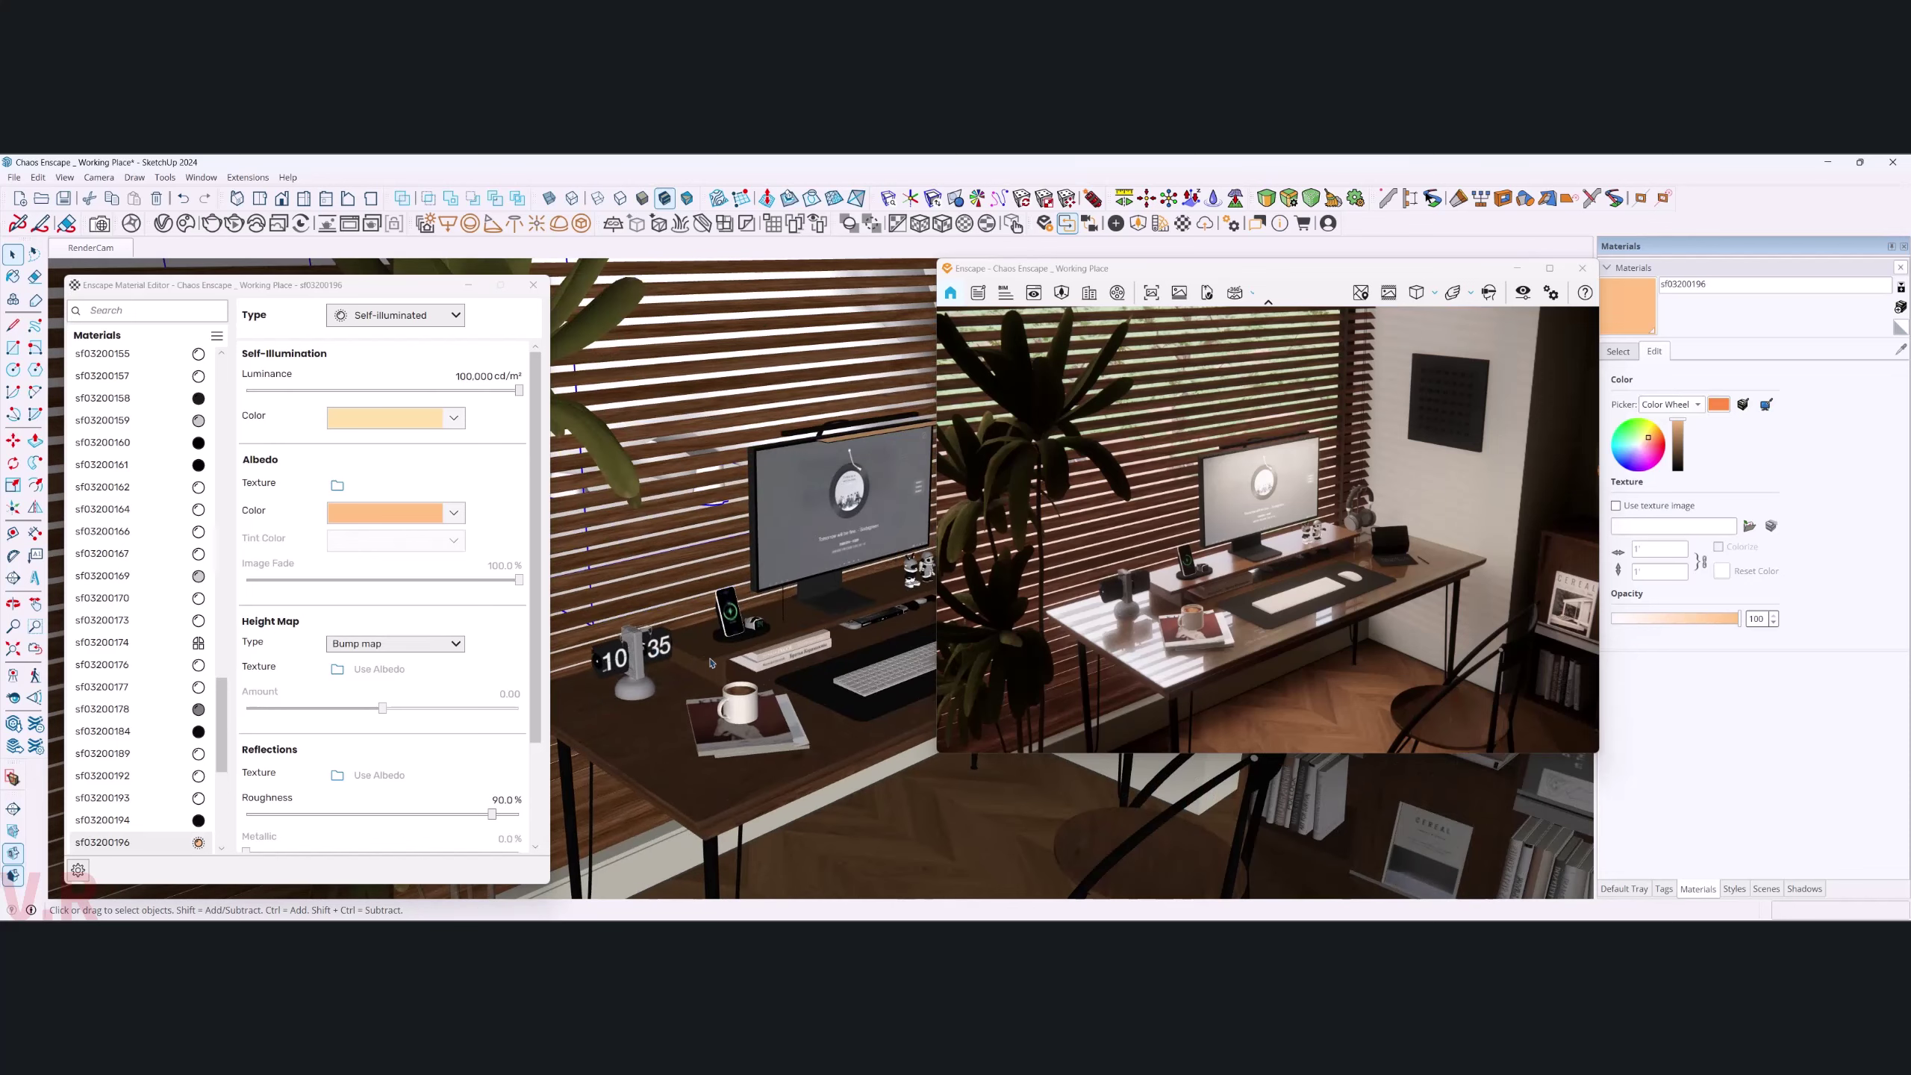
pyautogui.scroll(2, 670, 654)
pyautogui.scroll(2, 685, 656)
pyautogui.scroll(2, 700, 658)
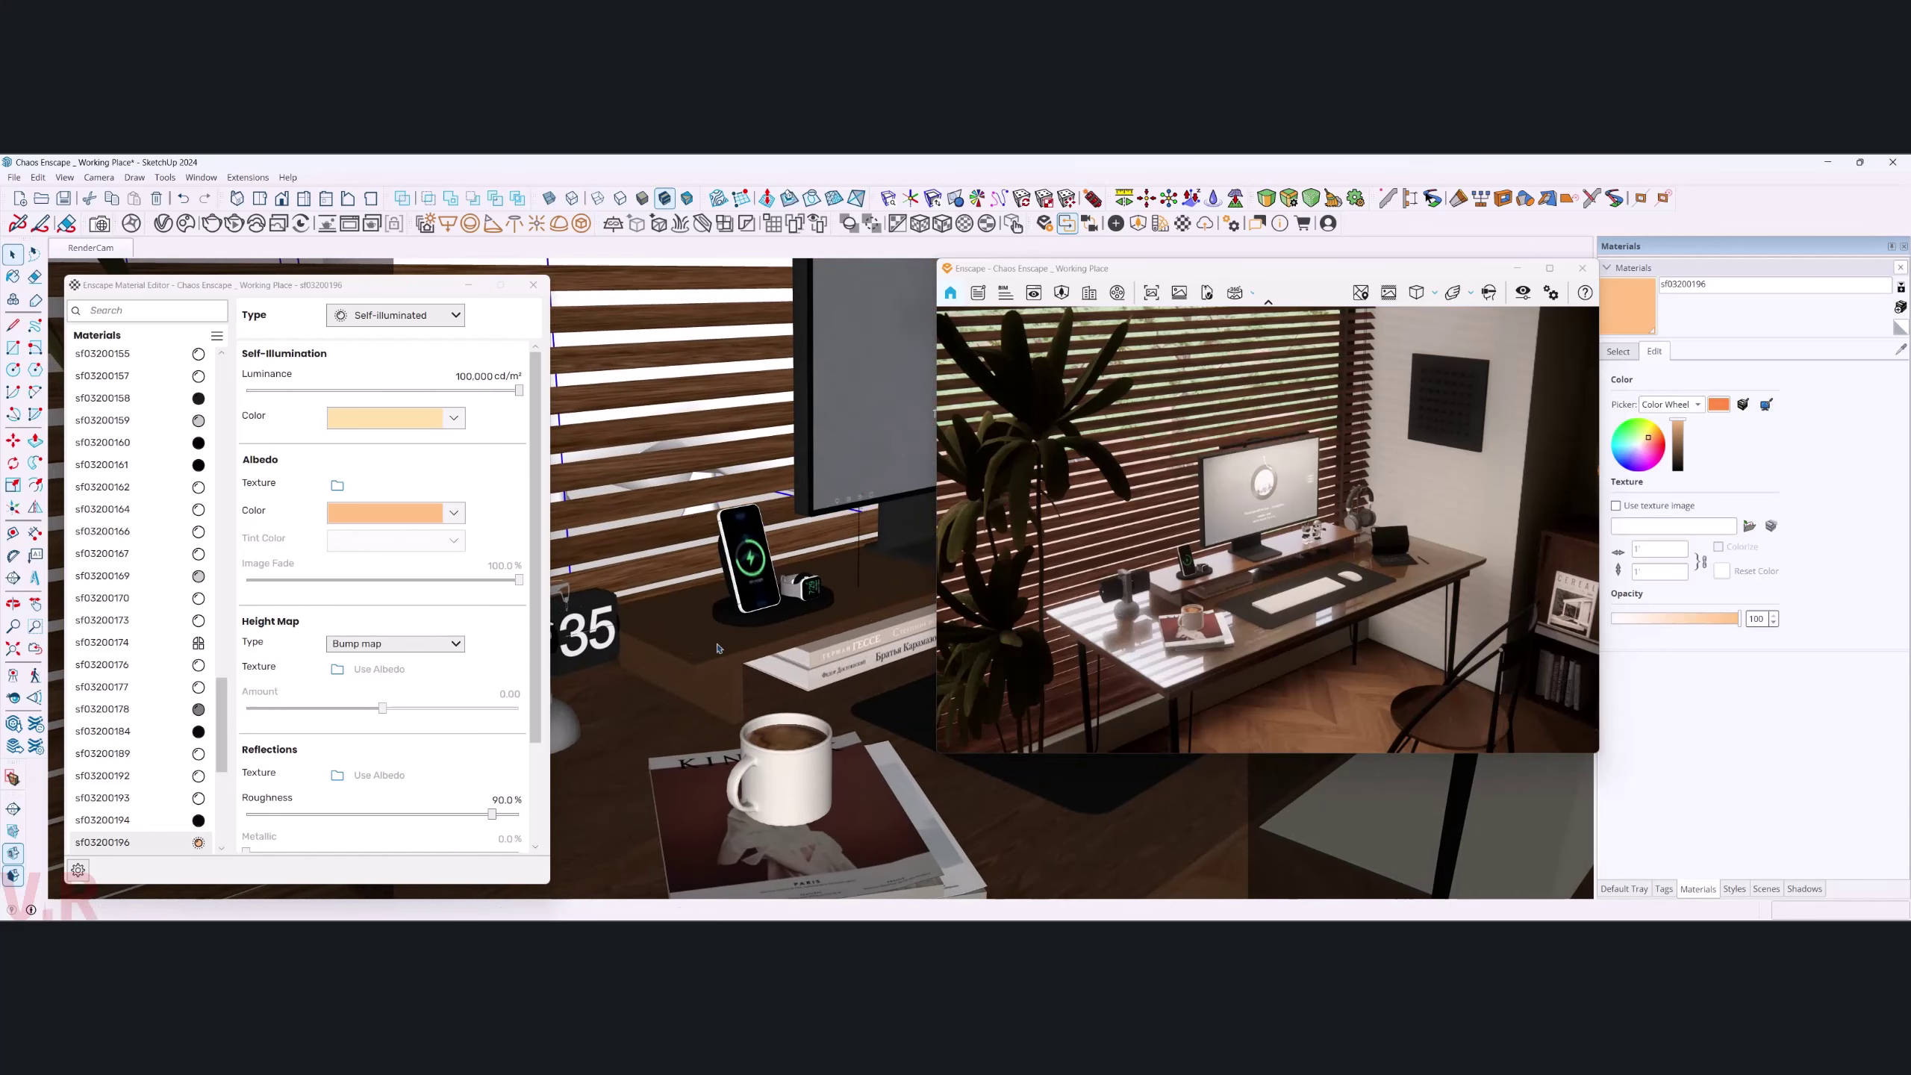
# - Sample the phone screen material and set its Enscape type to Self-illuminated
pyautogui.press('b')
pyautogui.scroll(2, 752, 593)
pyautogui.scroll(2, 755, 592)
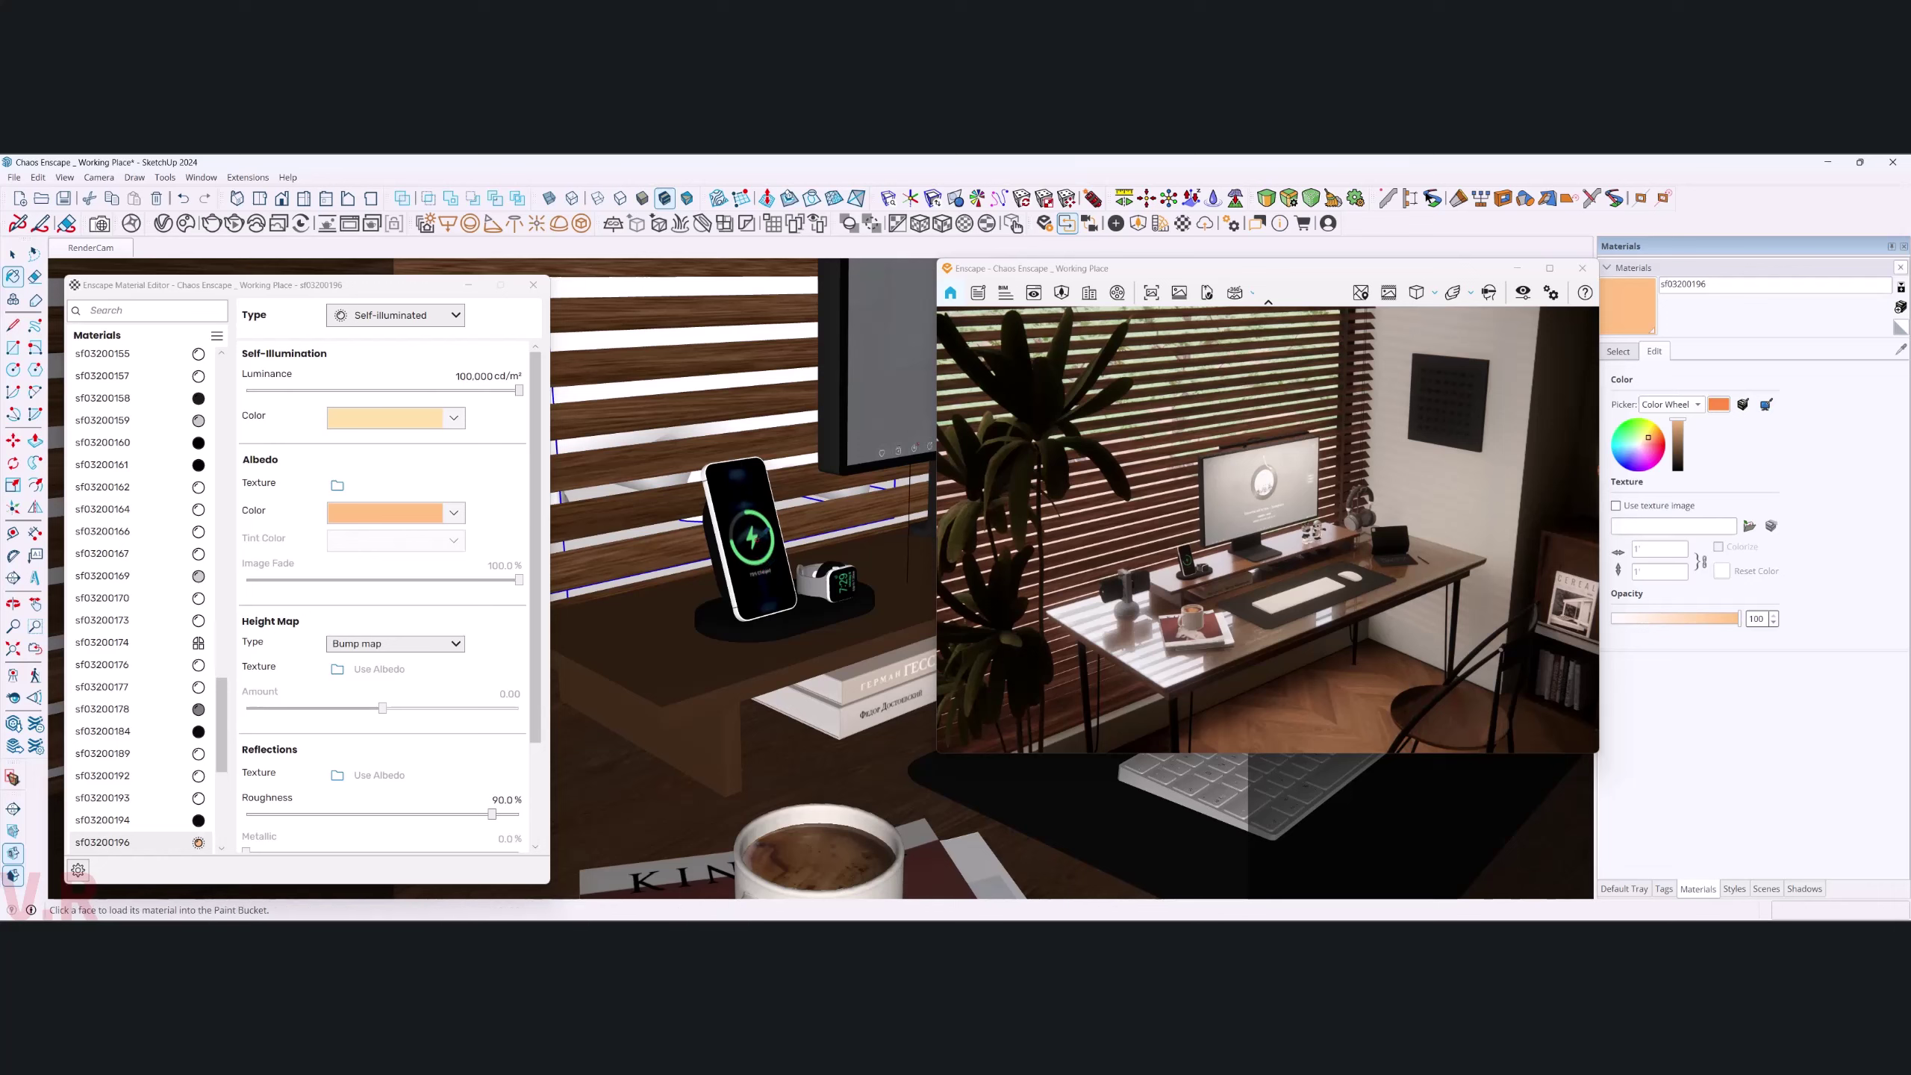
pyautogui.keyDown('alt'); pyautogui.click(755, 592); pyautogui.keyUp('alt')
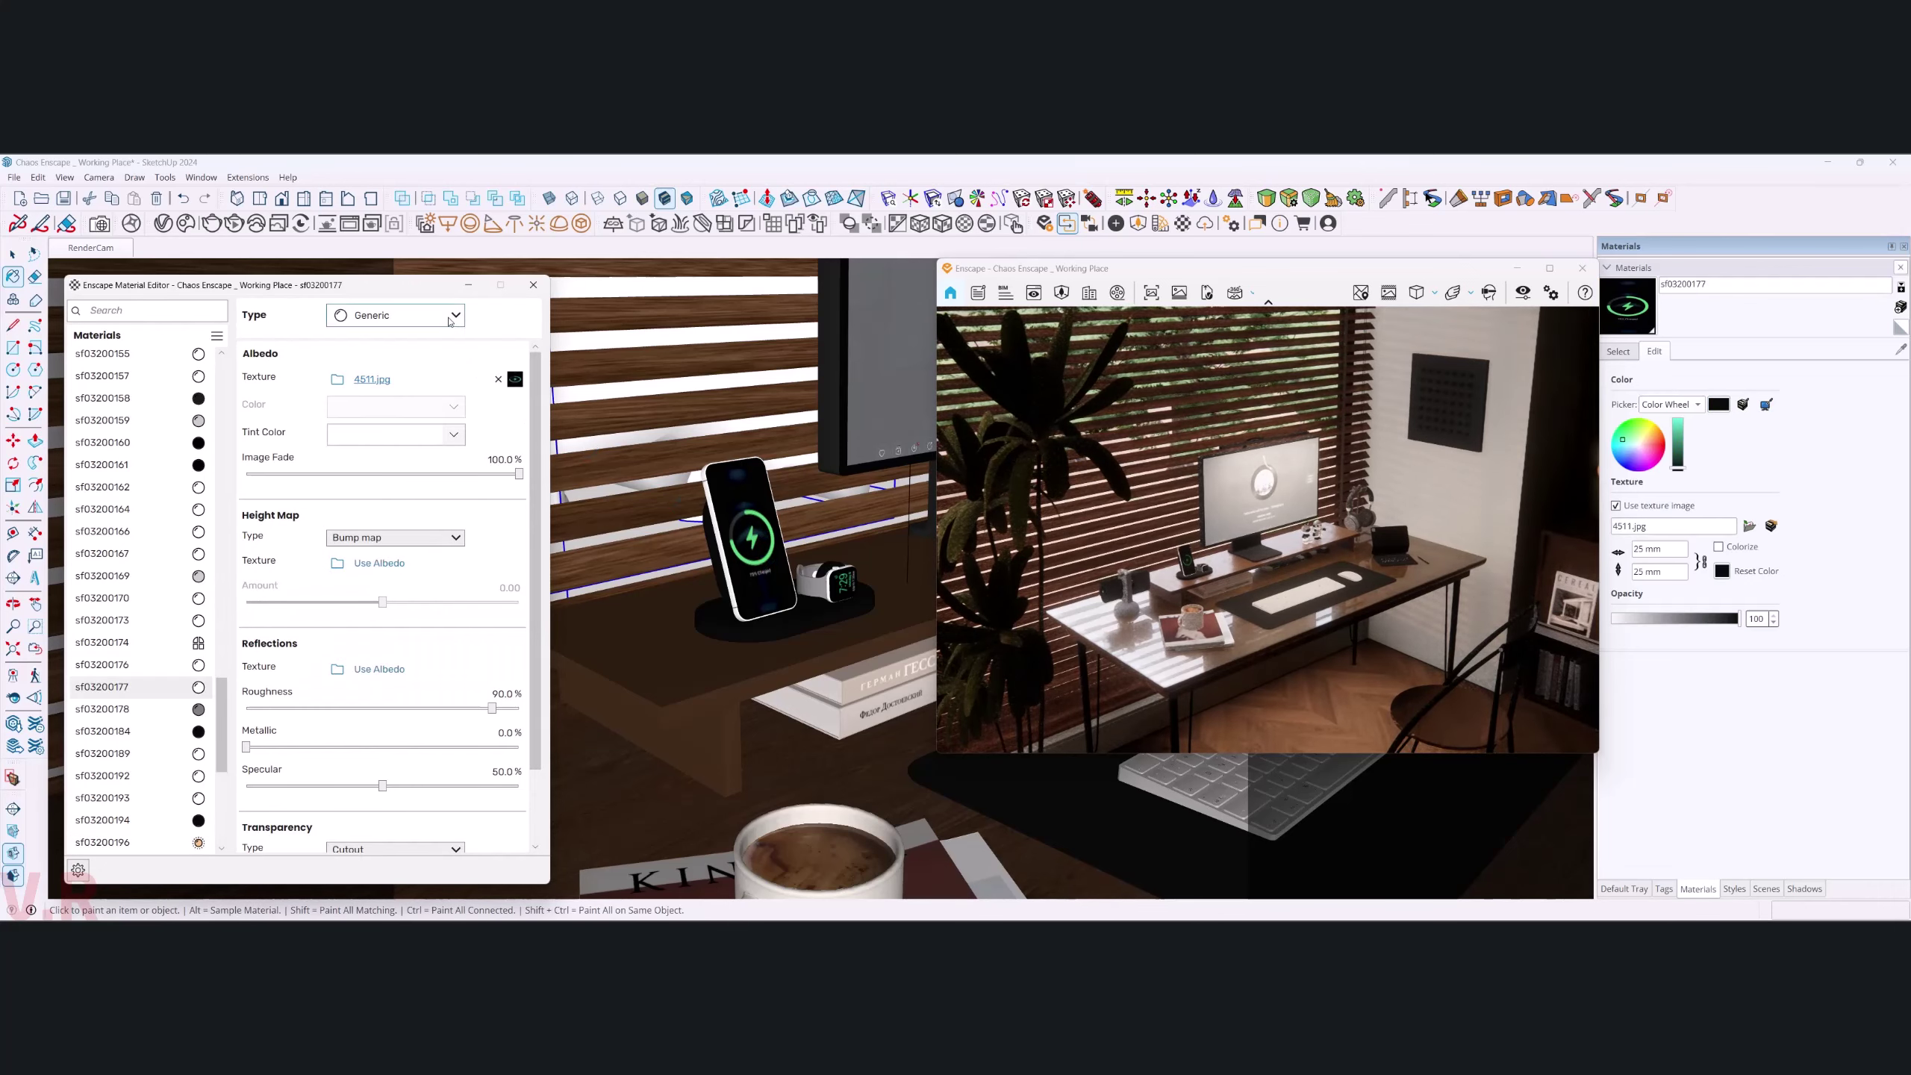
pyautogui.click(396, 315)
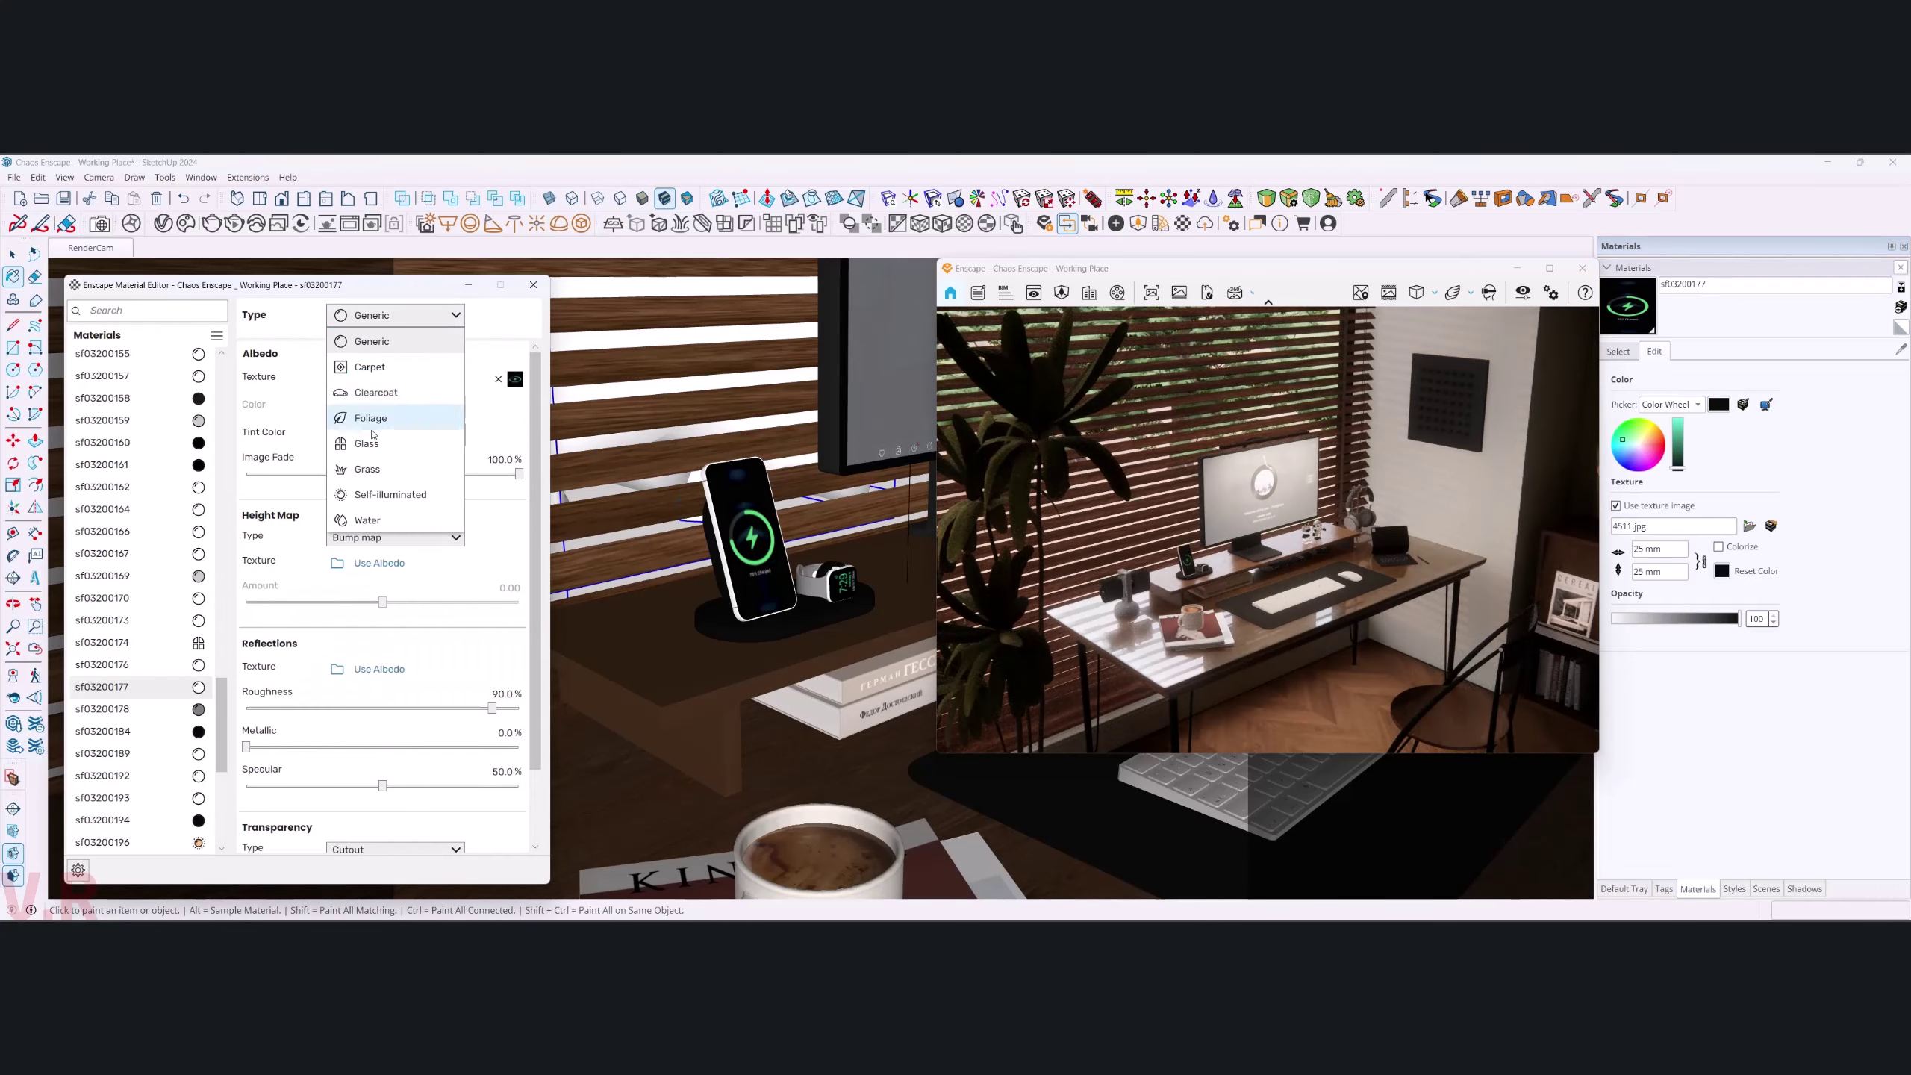
pyautogui.click(380, 496)
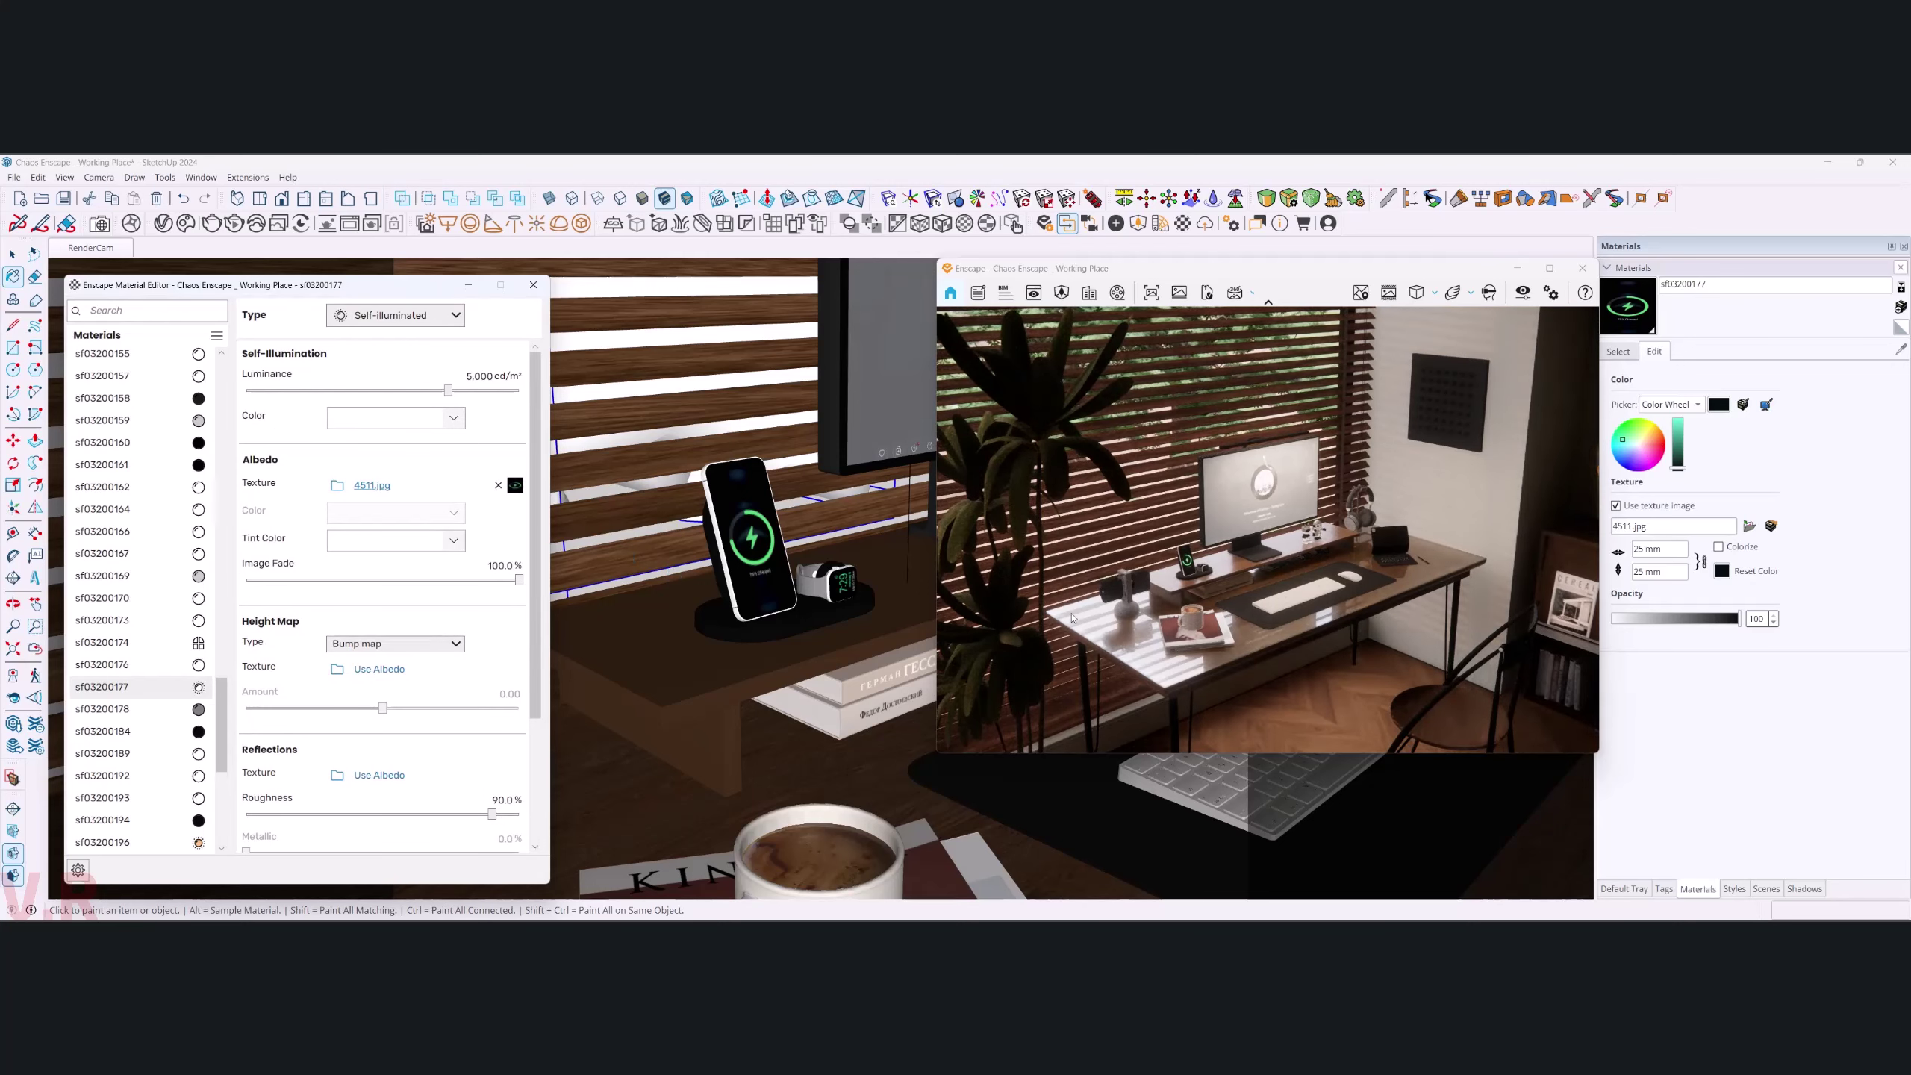
pyautogui.click(715, 615)
# - Orbit and zoom in around the phone and watch
pyautogui.moveTo(669, 657); pyautogui.dragTo(708, 647, button='middle')
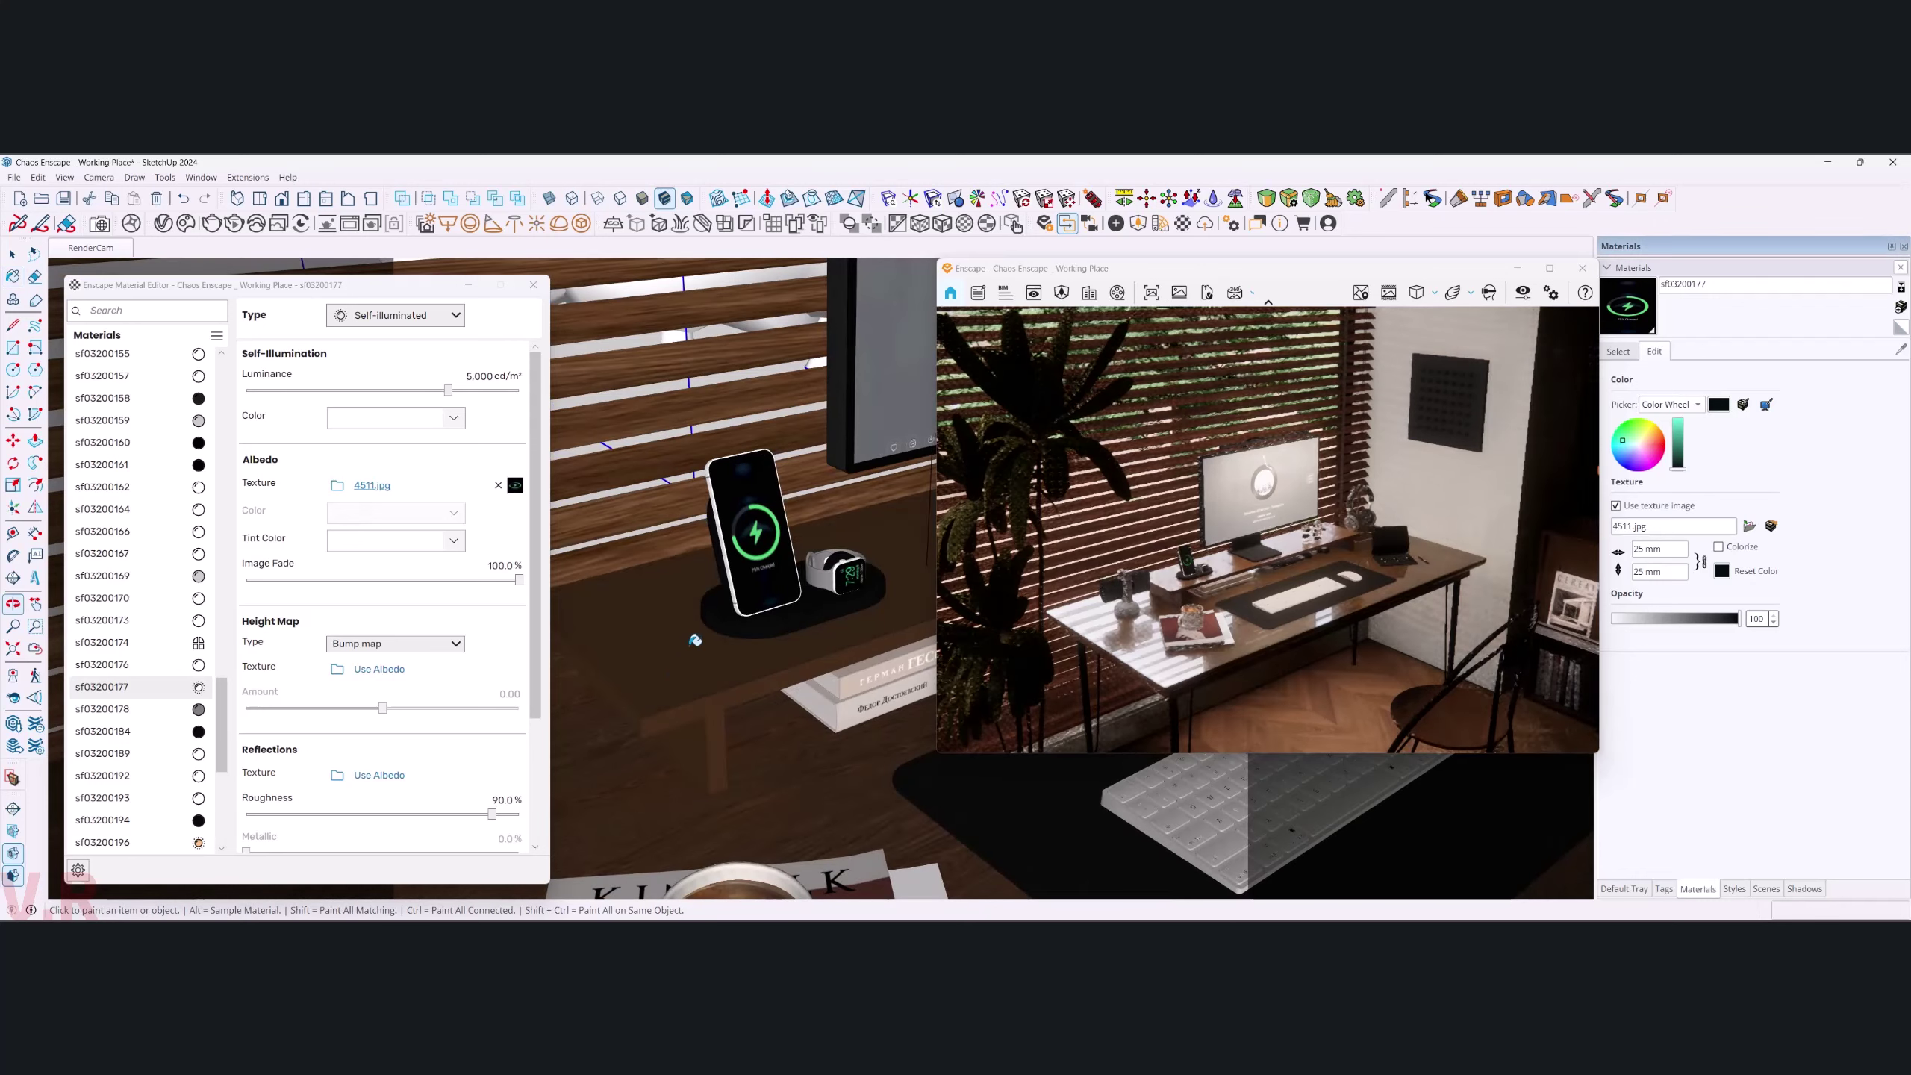
pyautogui.scroll(2, 710, 646)
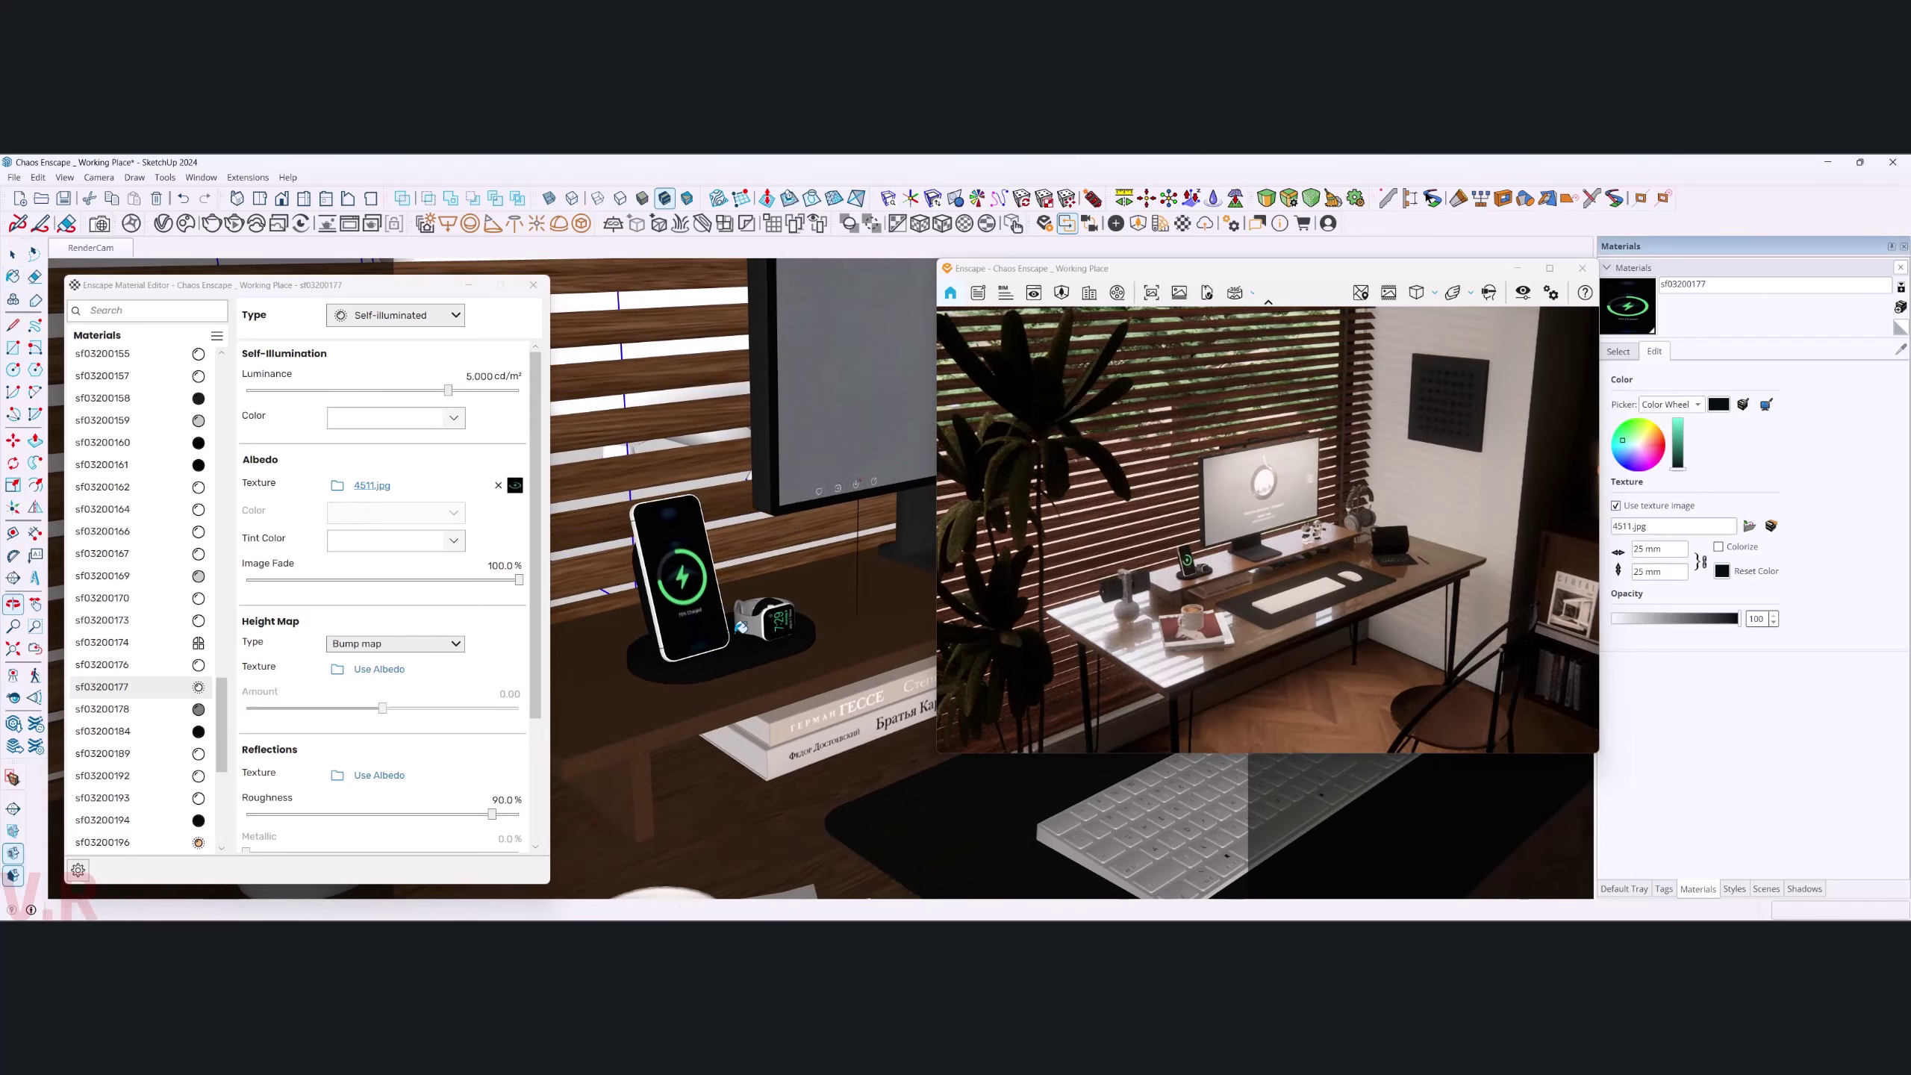
pyautogui.scroll(2, 723, 640)
pyautogui.scroll(2, 745, 632)
pyautogui.scroll(2, 763, 626)
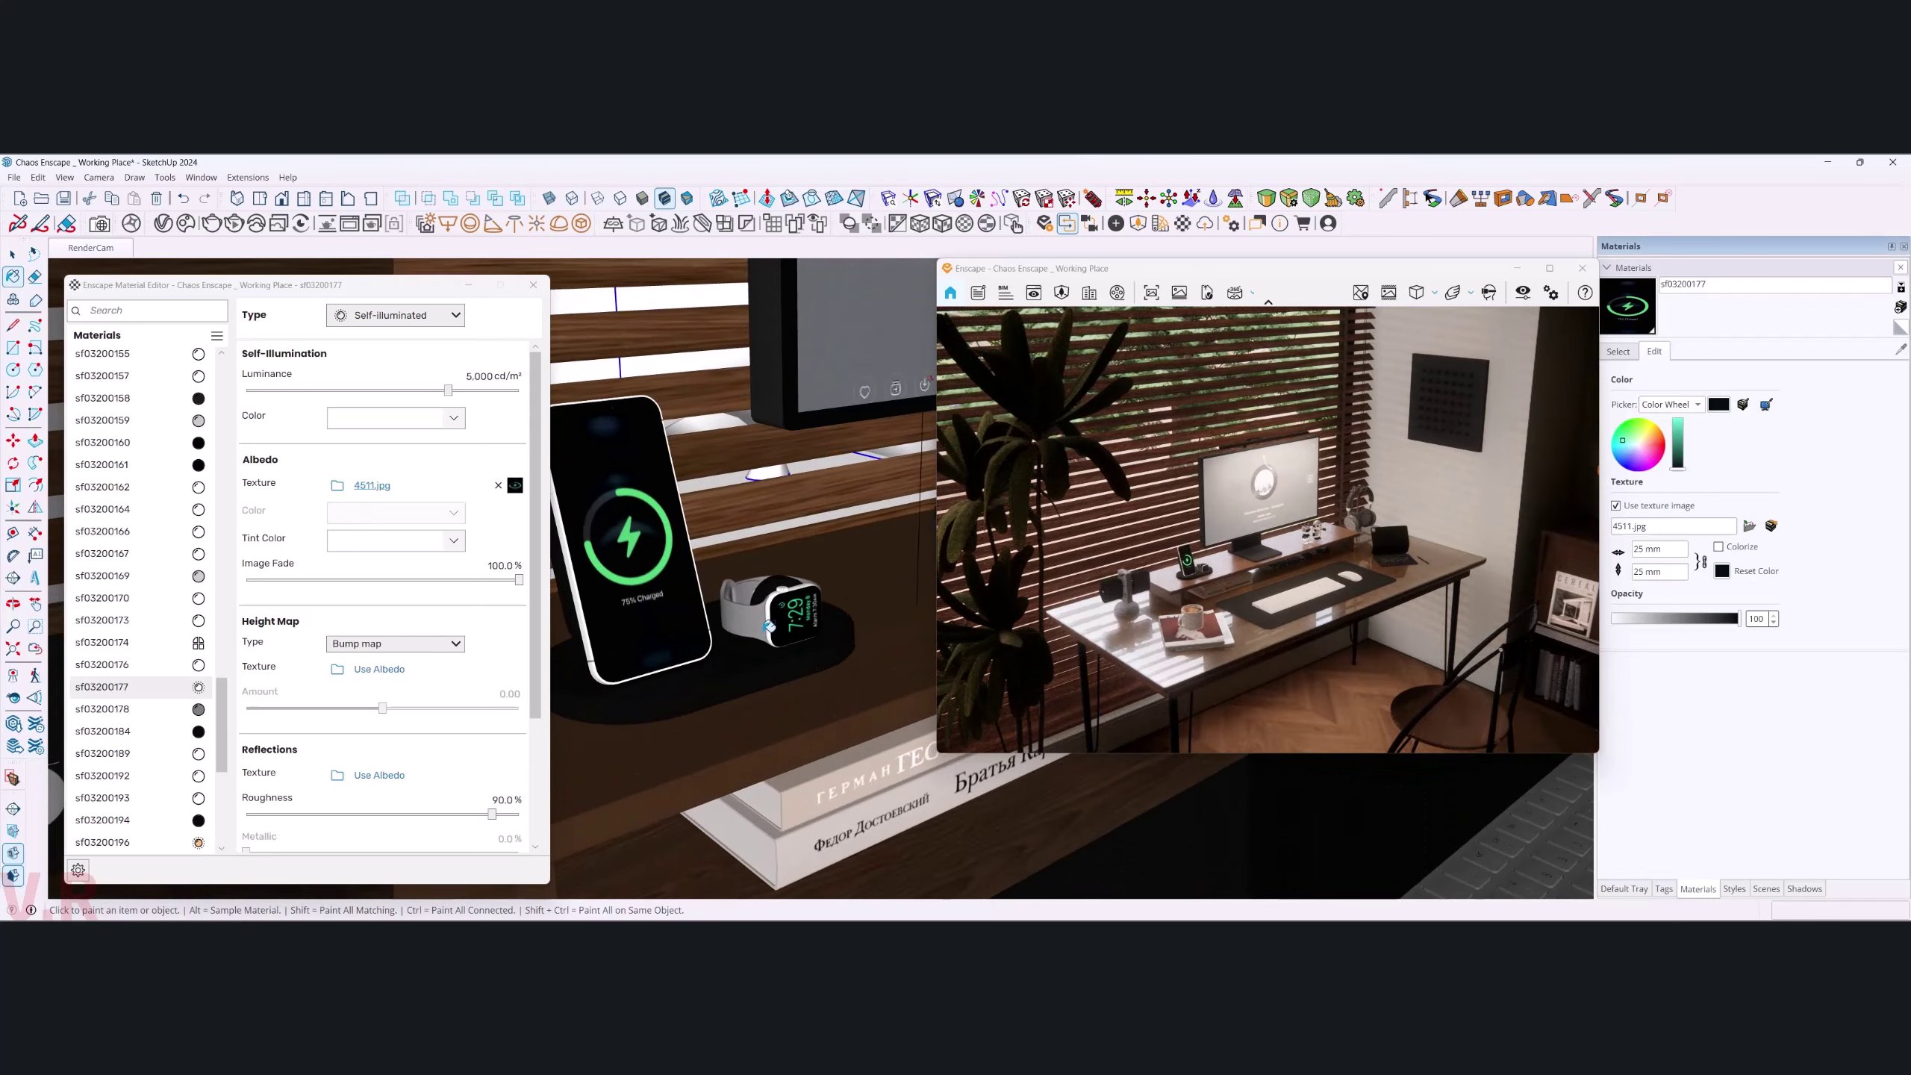
pyautogui.press('alt')
# - Sample the watch face material and set its type to Self-illuminated
pyautogui.keyDown('alt'); pyautogui.click(793, 614); pyautogui.keyUp('alt')
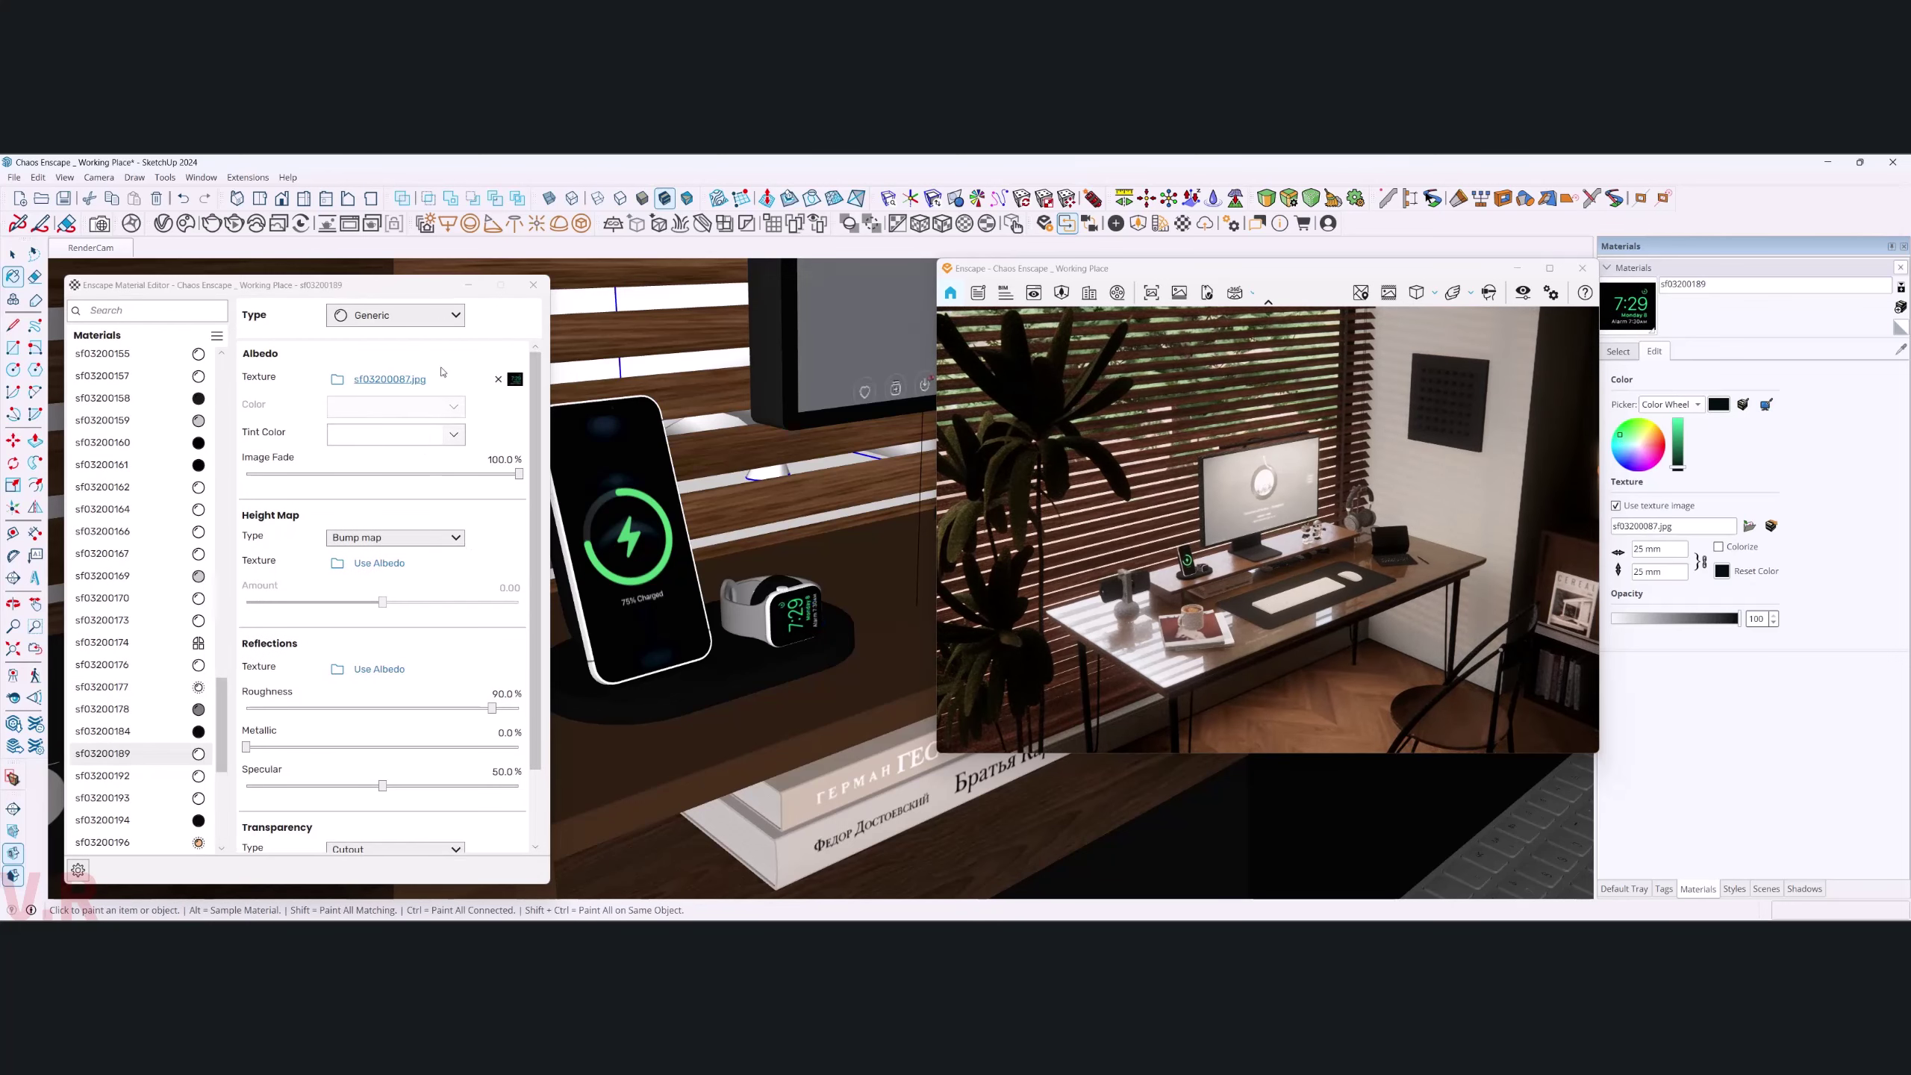
pyautogui.click(399, 315)
pyautogui.click(418, 497)
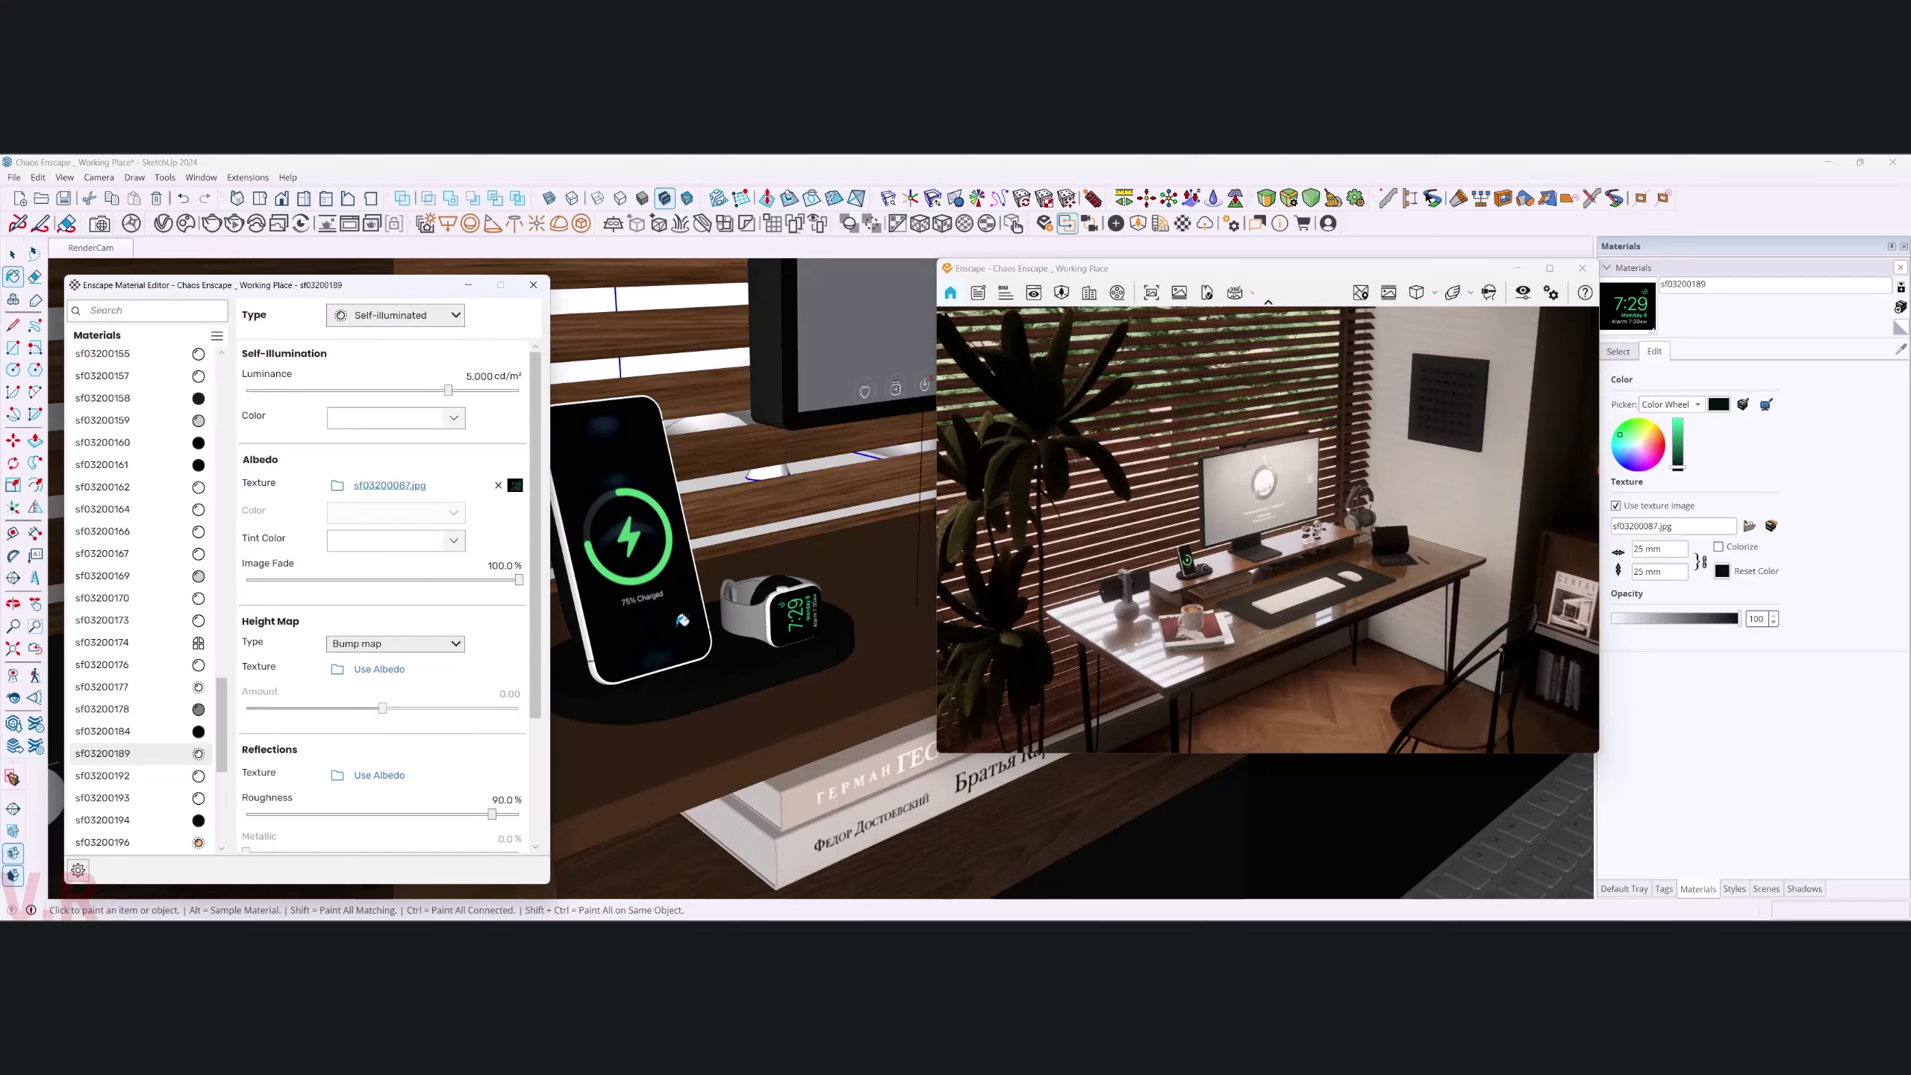
pyautogui.scroll(-3, 740, 529)
pyautogui.scroll(-2, 741, 529)
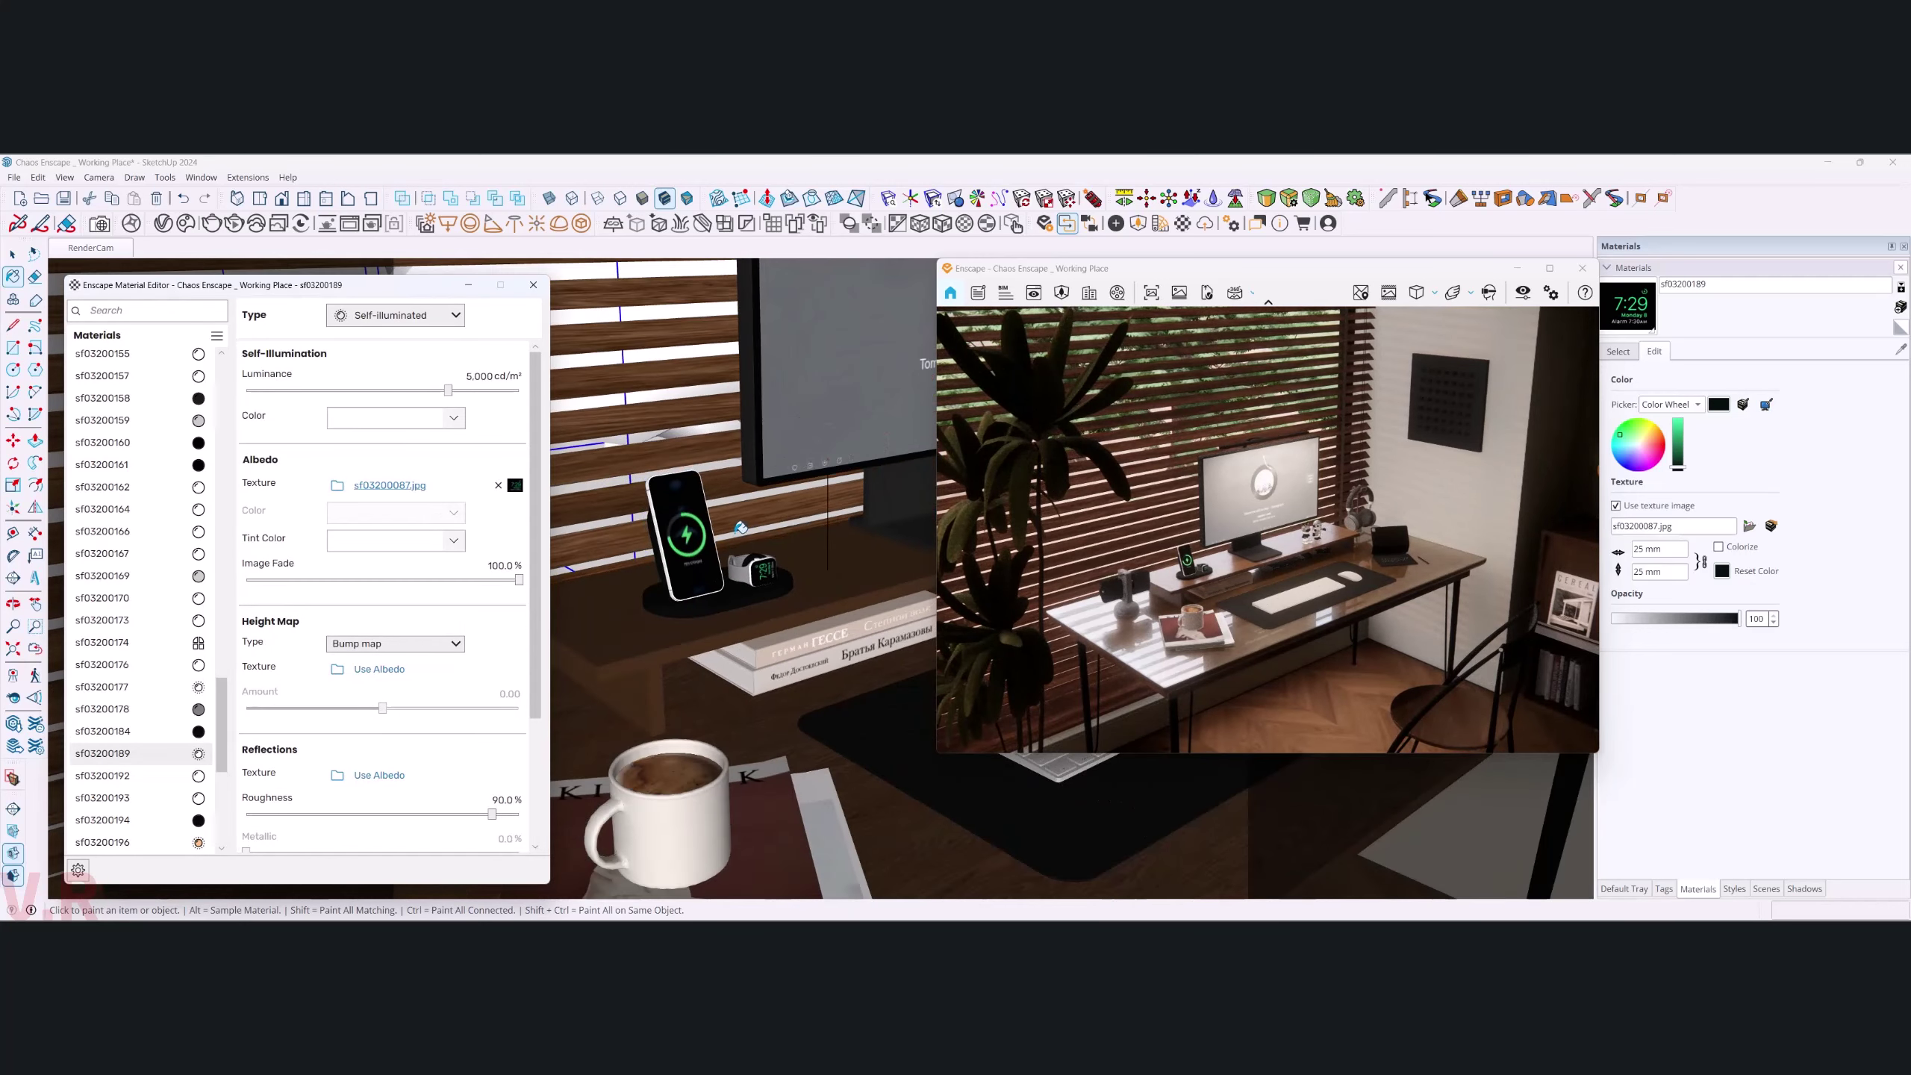
# - Orbit to the monitor and sample its screen material
pyautogui.moveTo(741, 530)
pyautogui.mouseDown(button='middle')
pyautogui.moveTo(628, 693)
pyautogui.moveTo(782, 557)
pyautogui.mouseUp(button='middle')
pyautogui.press('b')
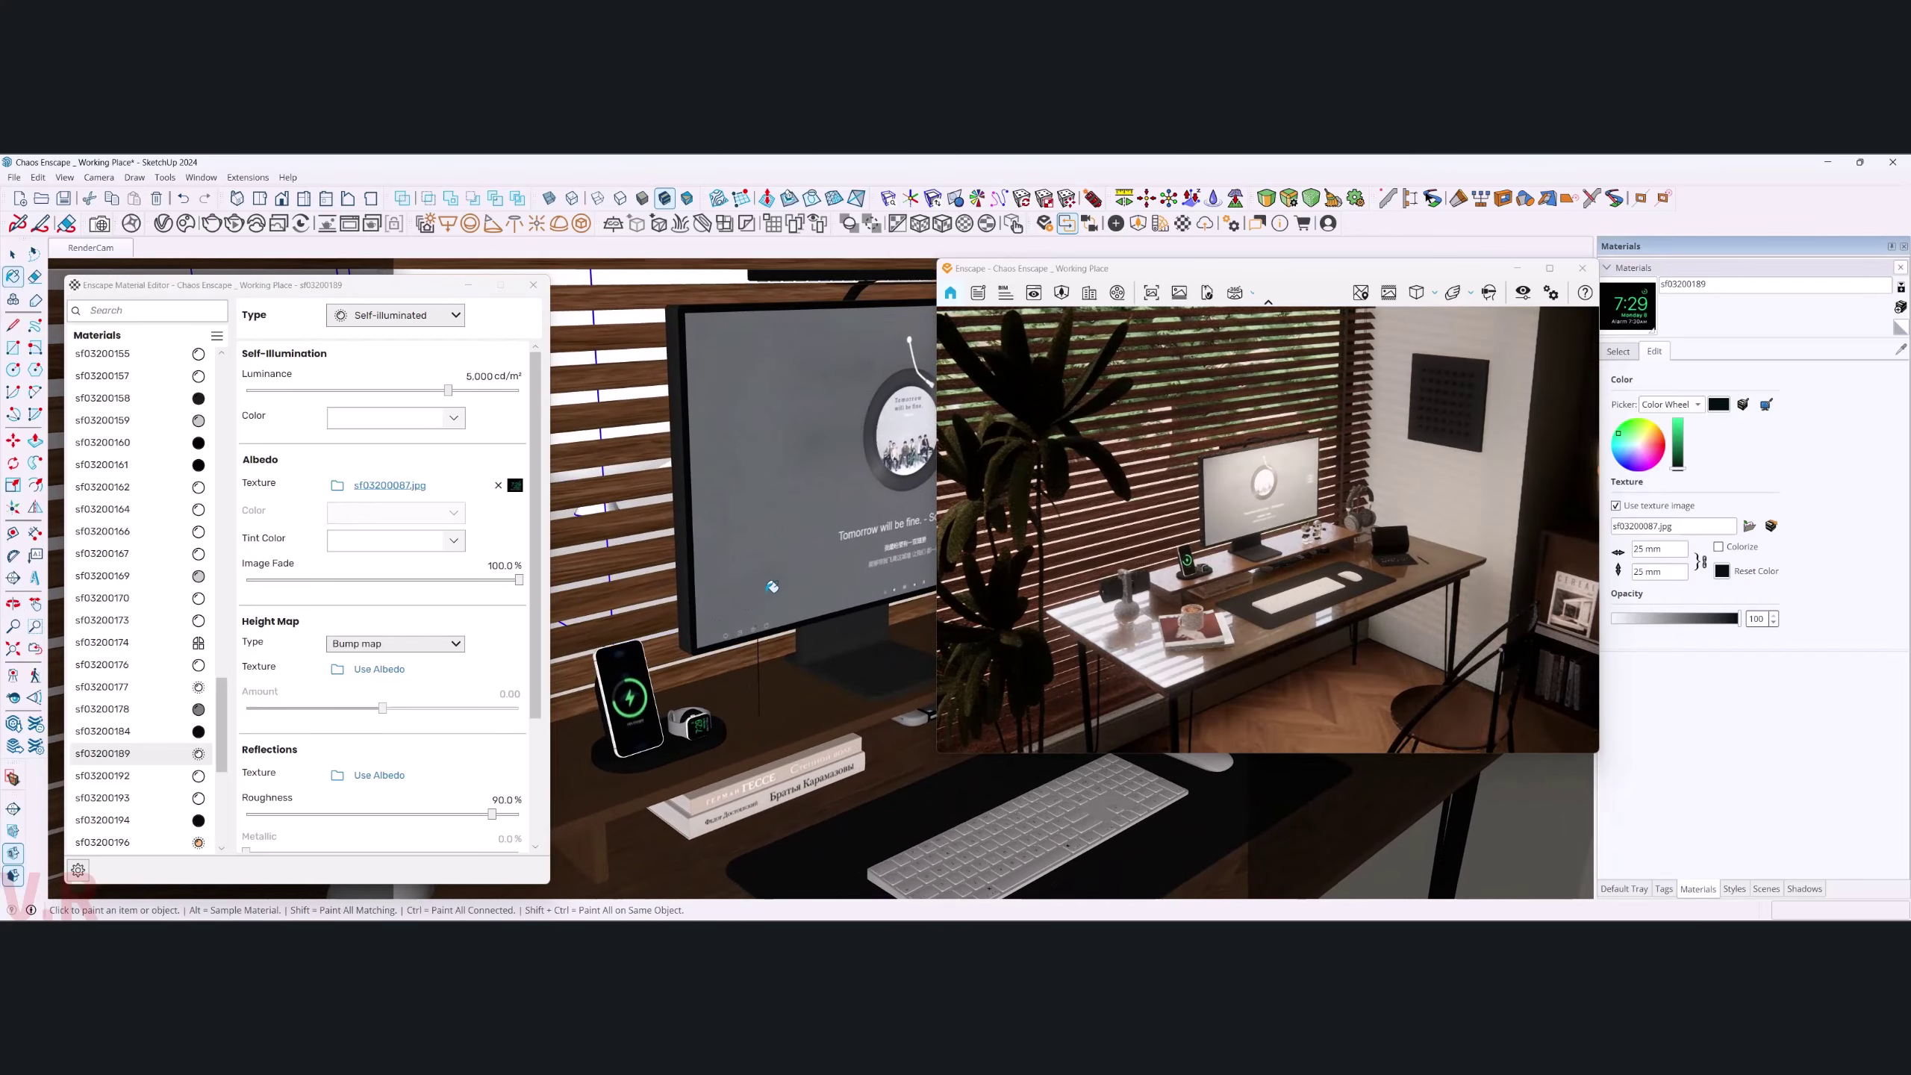
pyautogui.keyDown('alt'); pyautogui.click(798, 524); pyautogui.keyUp('alt')
pyautogui.moveTo(515, 484)
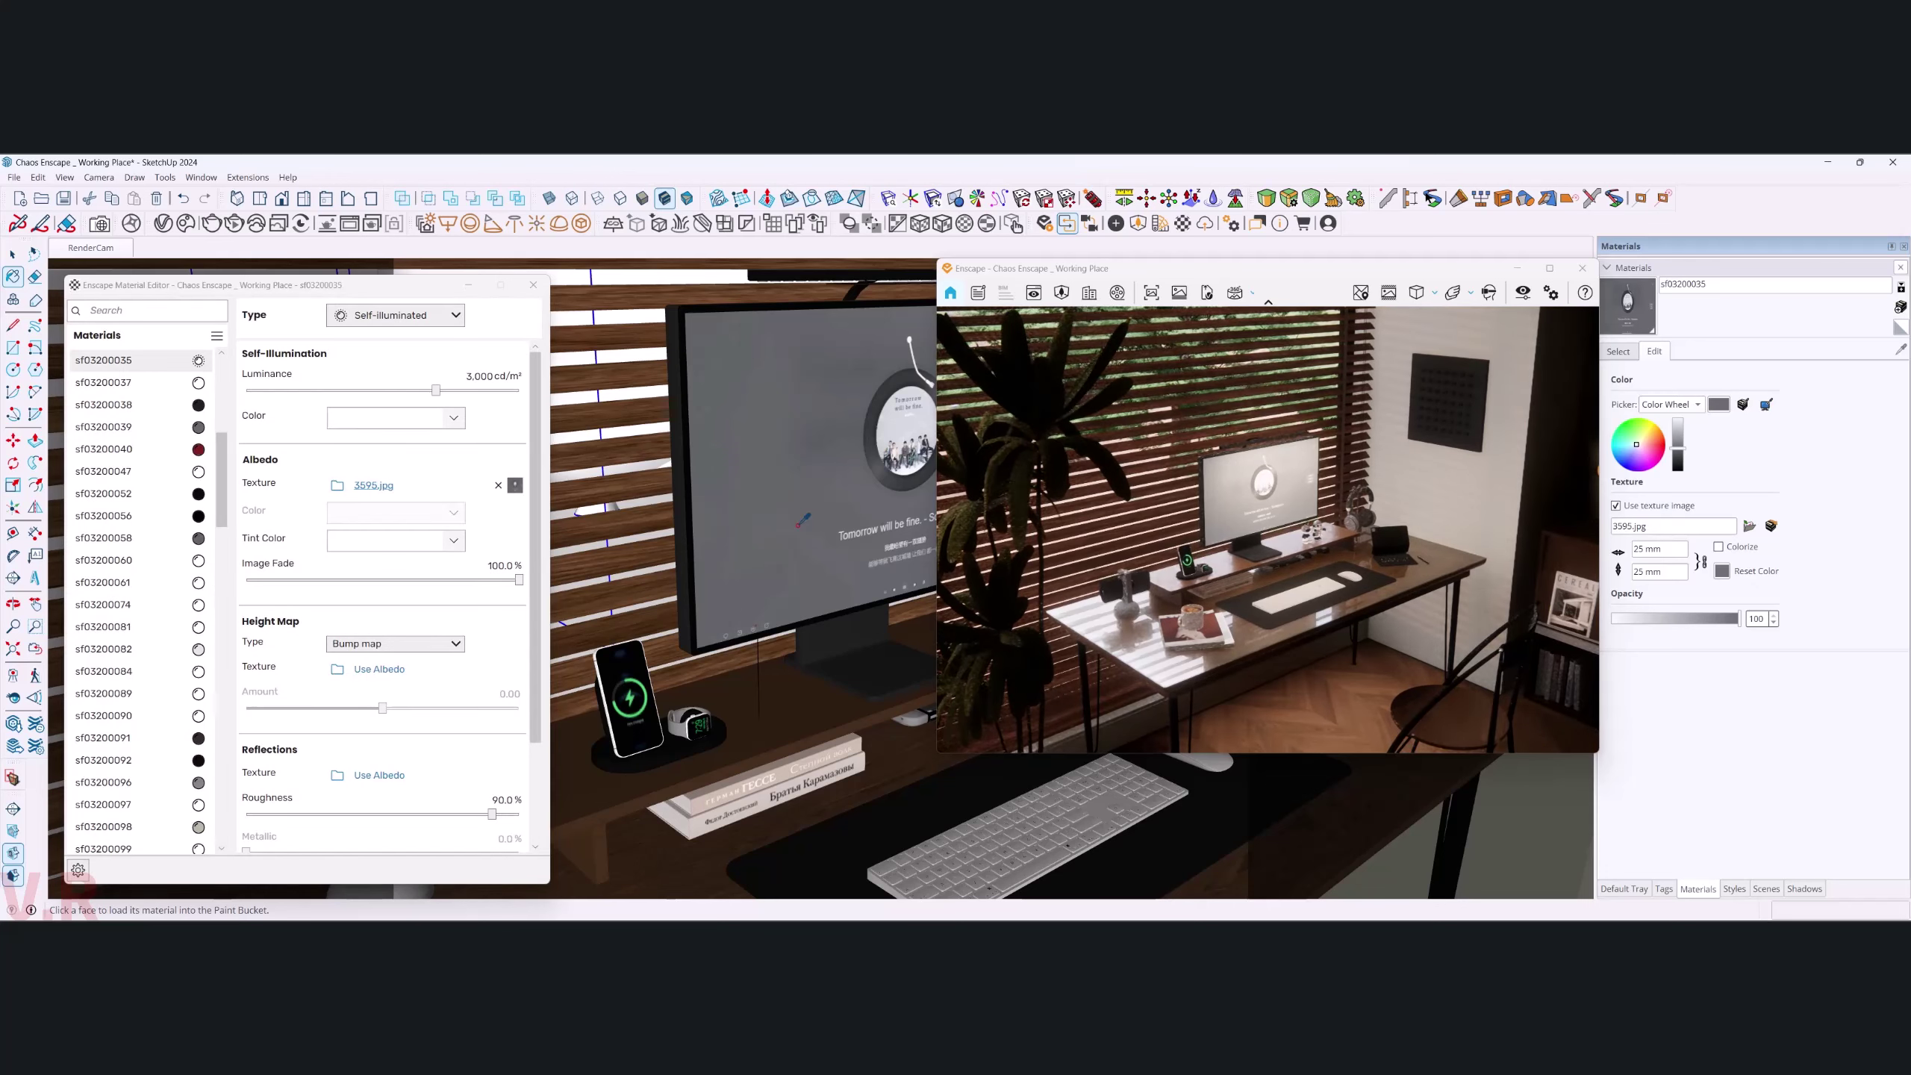
# - Open the 3595.jpg texture settings and try brightness values of 80% and 75%
pyautogui.click(515, 486)
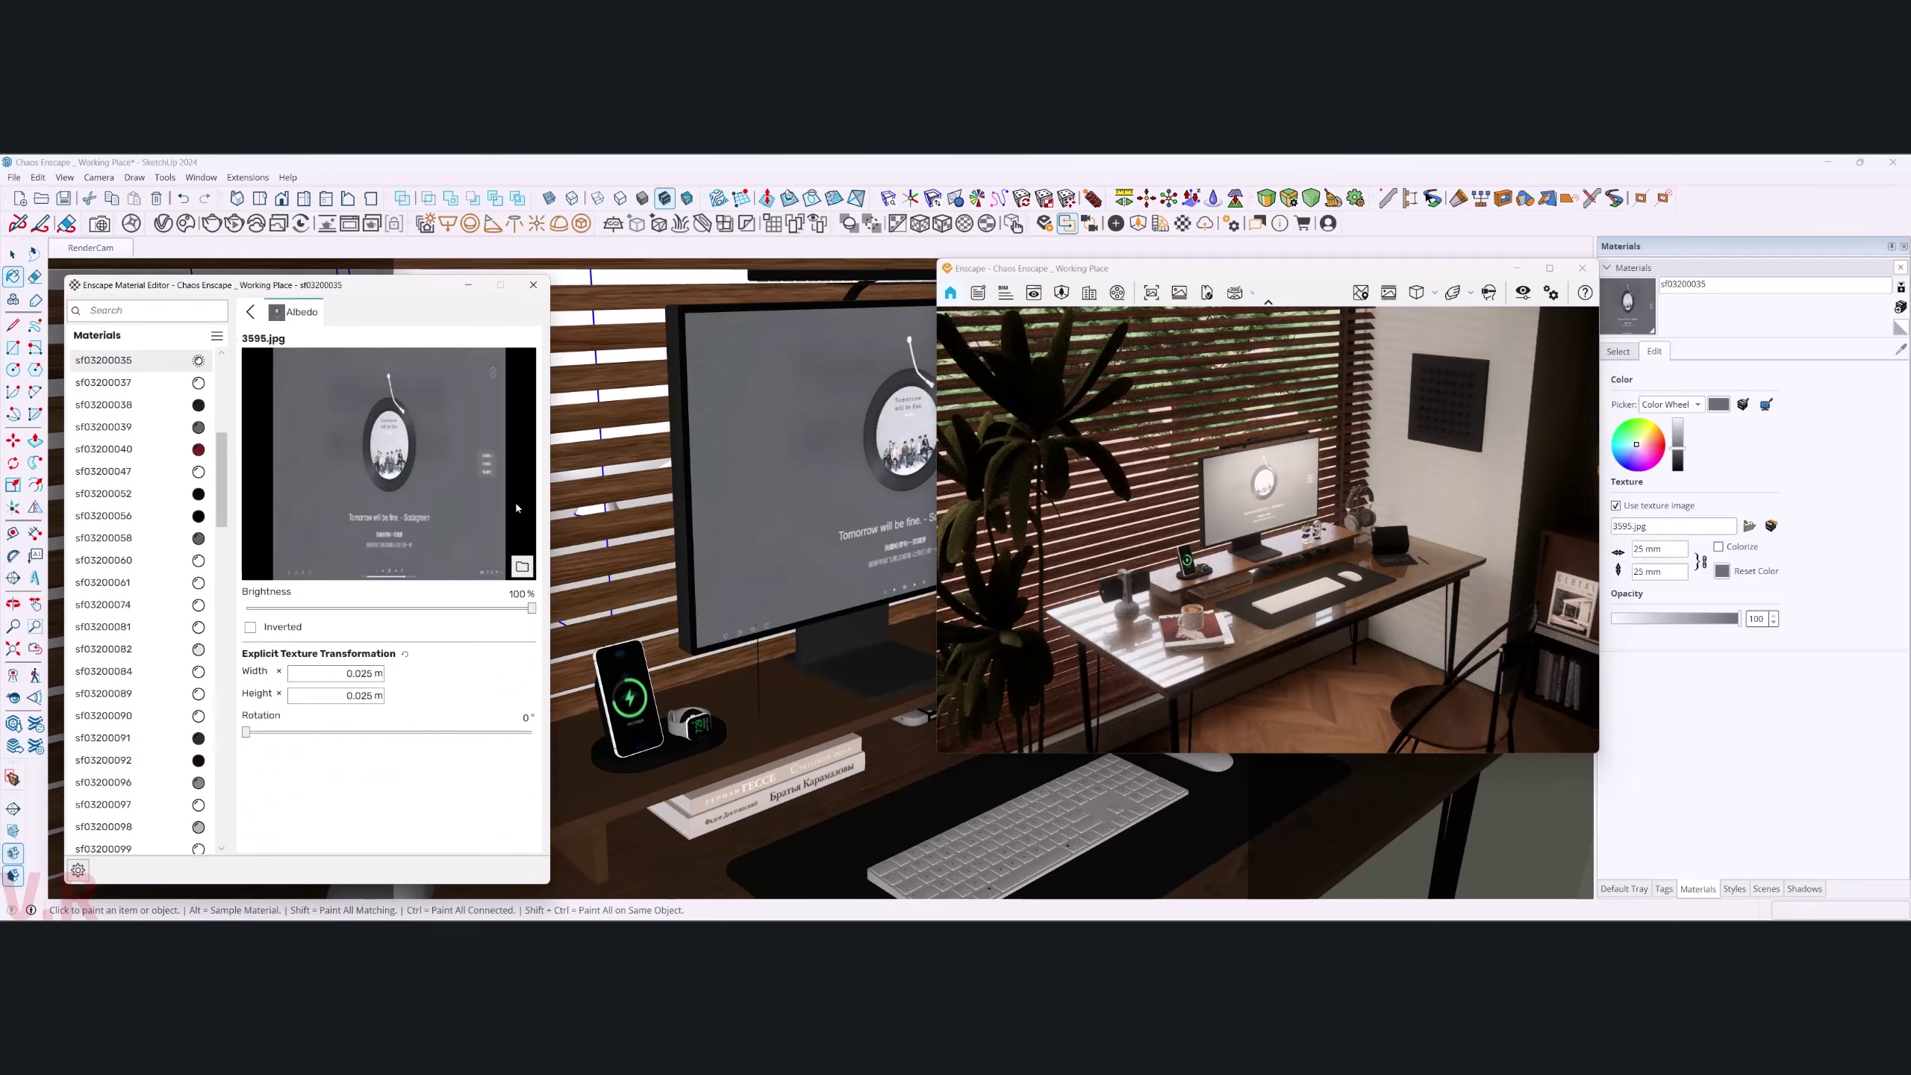
pyautogui.doubleClick(499, 593)
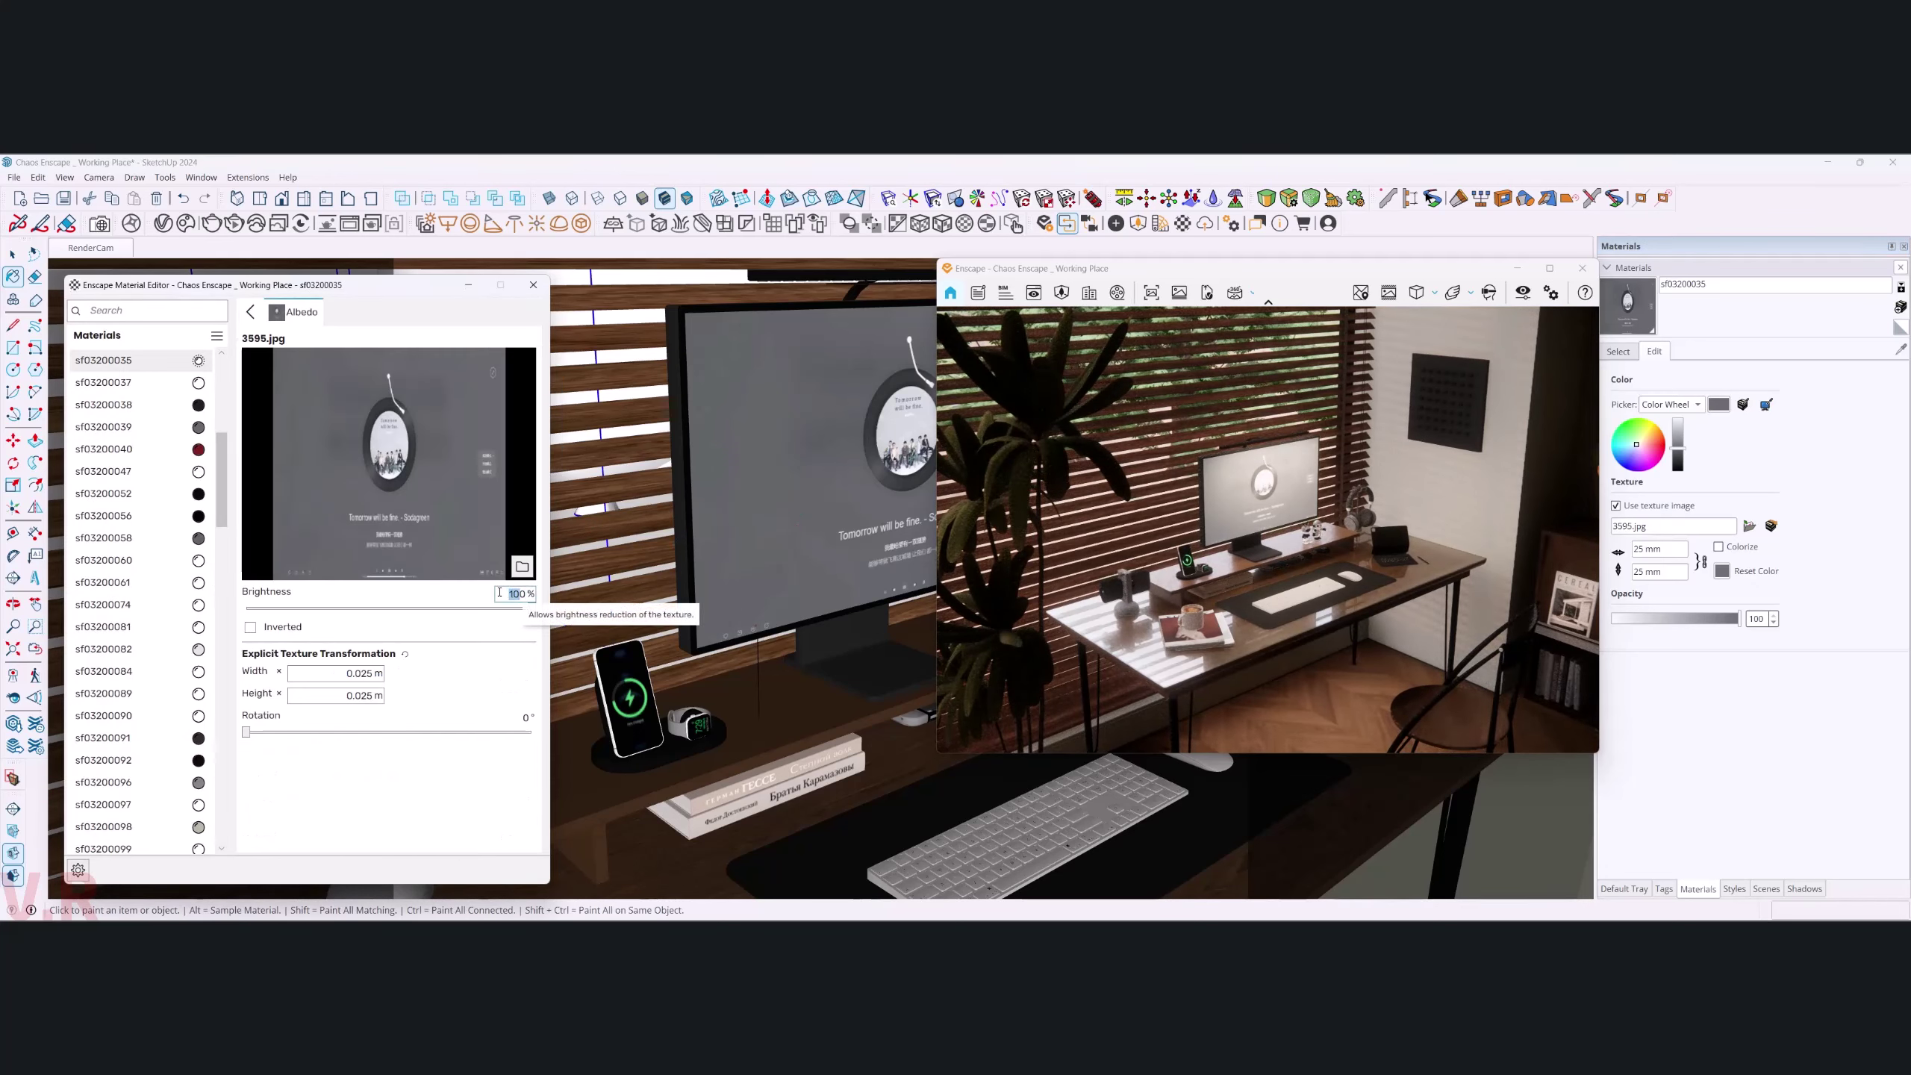
pyautogui.write('80')
pyautogui.press('Return')
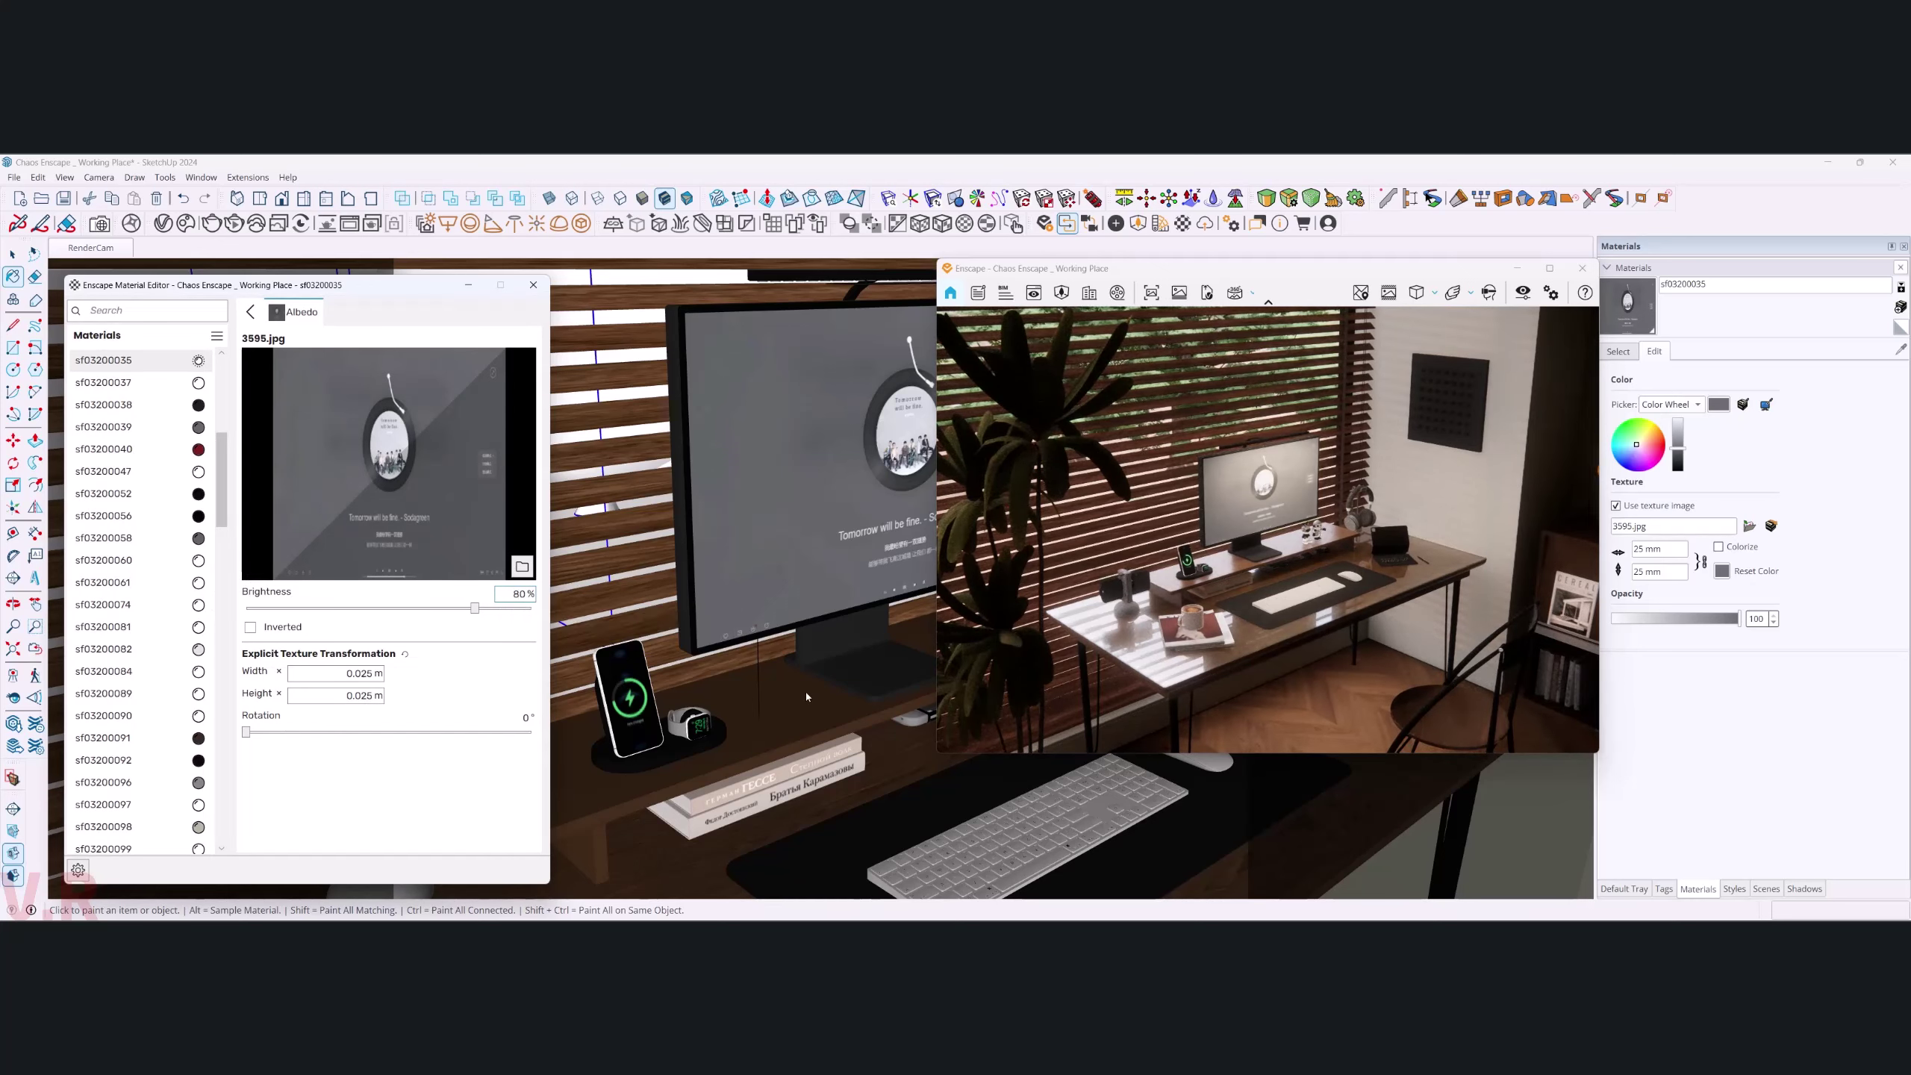
pyautogui.moveTo(527, 595); pyautogui.dragTo(516, 594)
pyautogui.middleClick(730, 704)
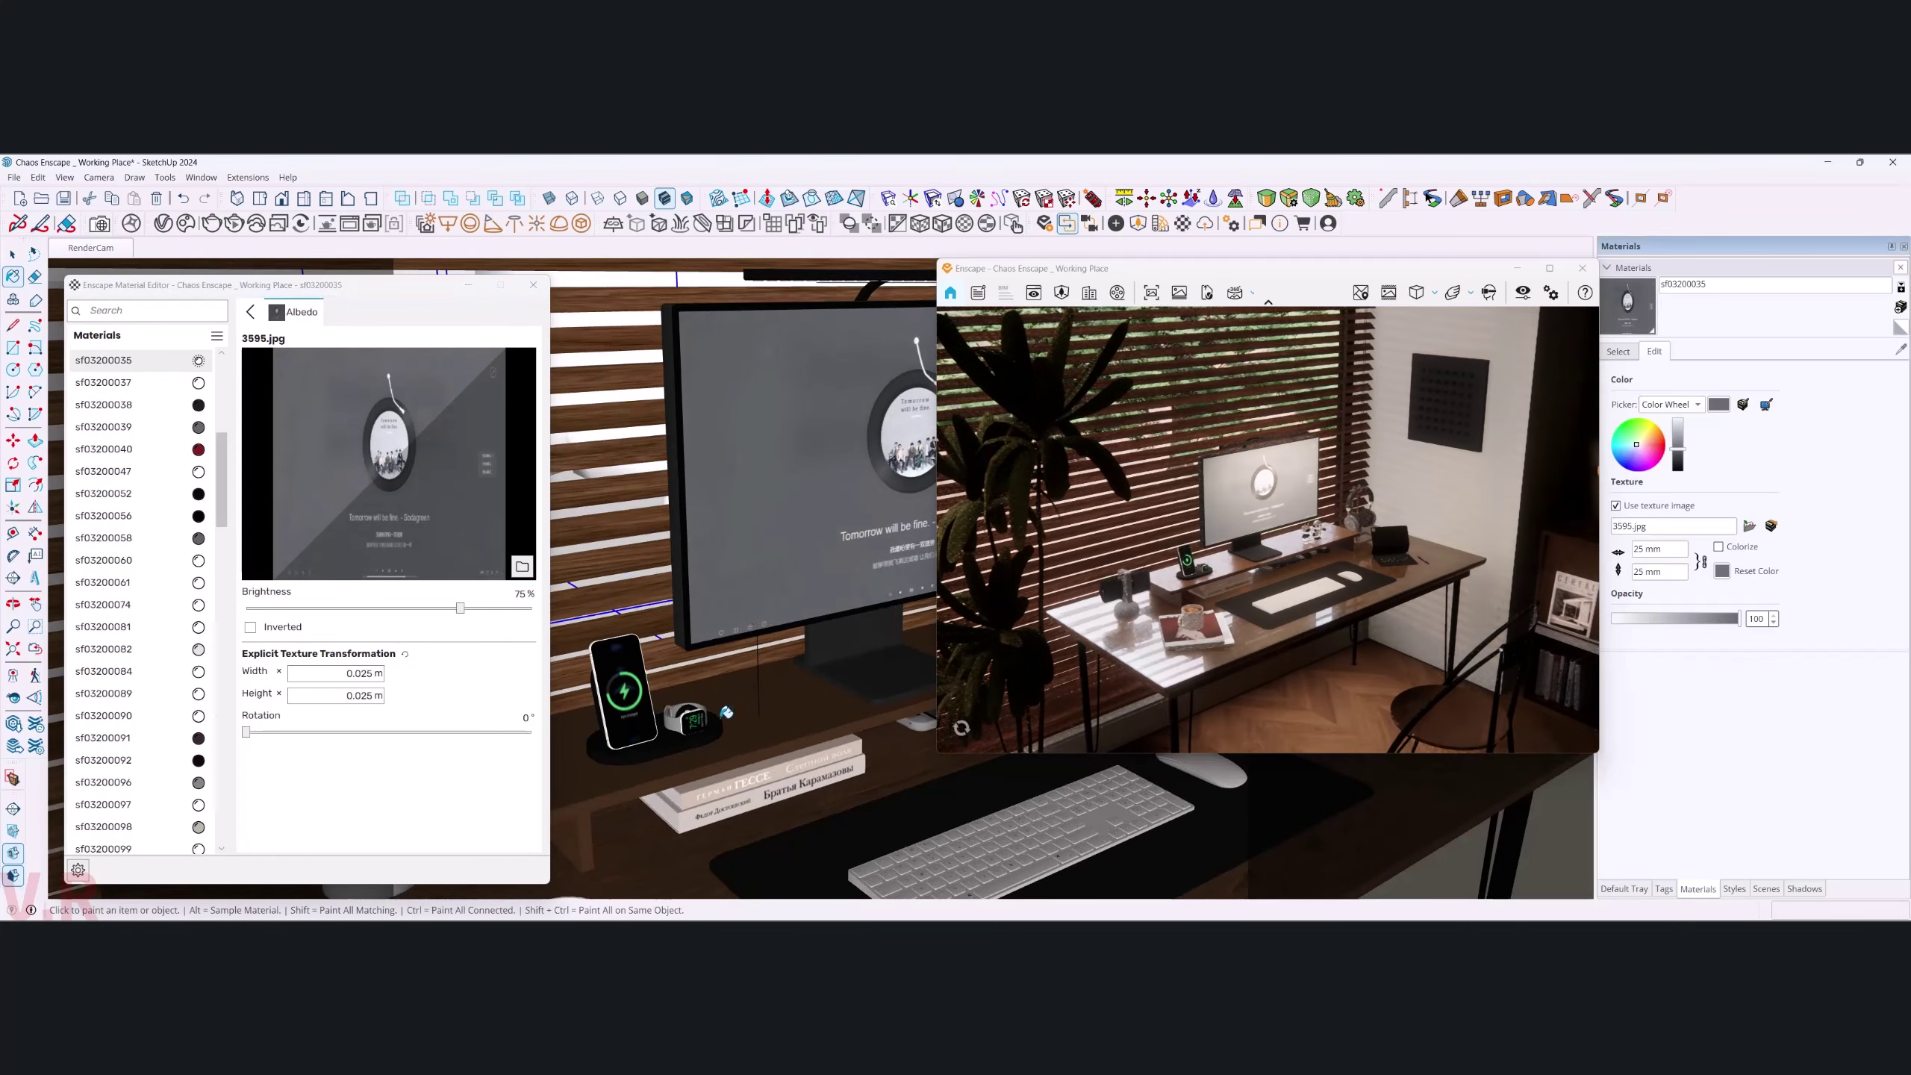
# - Set the screen texture's Albedo Brightness to 5%
pyautogui.moveTo(729, 705)
pyautogui.mouseDown(button='middle')
pyautogui.moveTo(898, 622)
pyautogui.moveTo(721, 626)
pyautogui.mouseUp(button='middle')
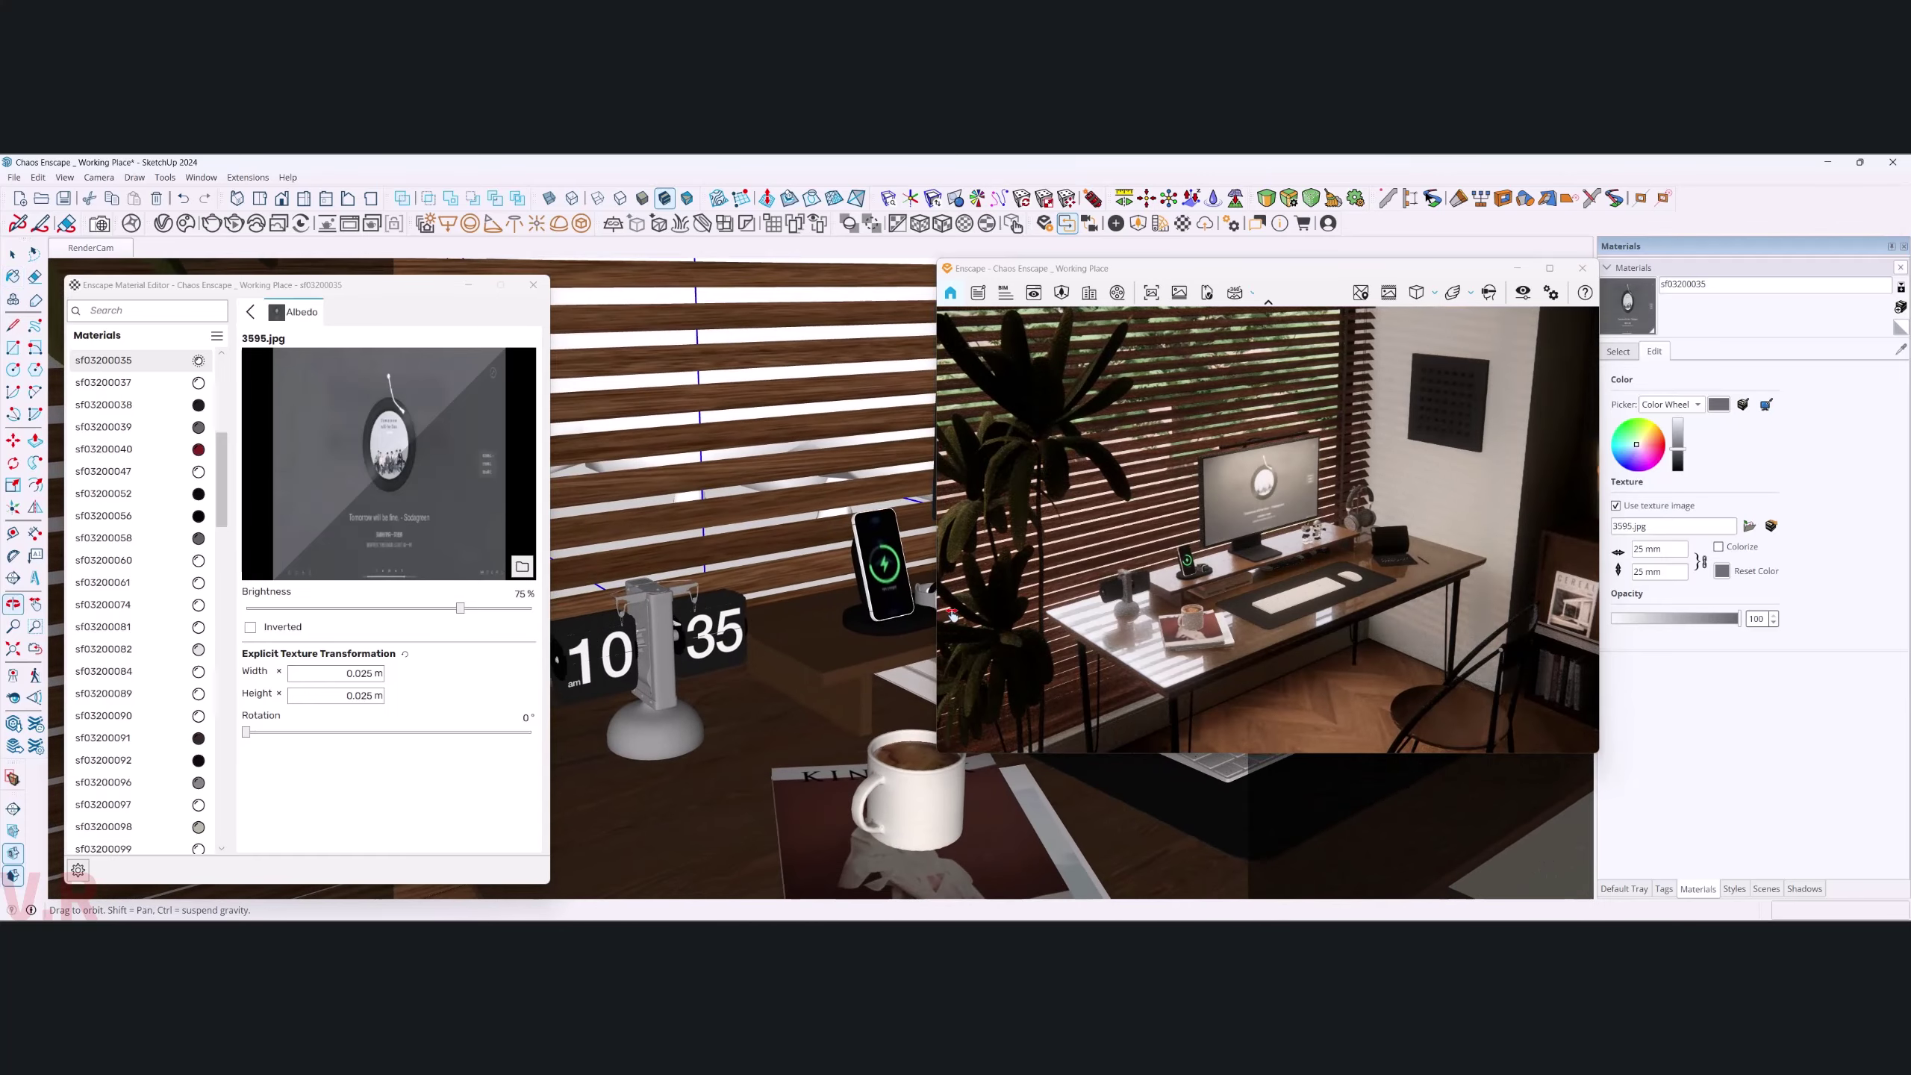
pyautogui.scroll(3, 722, 627)
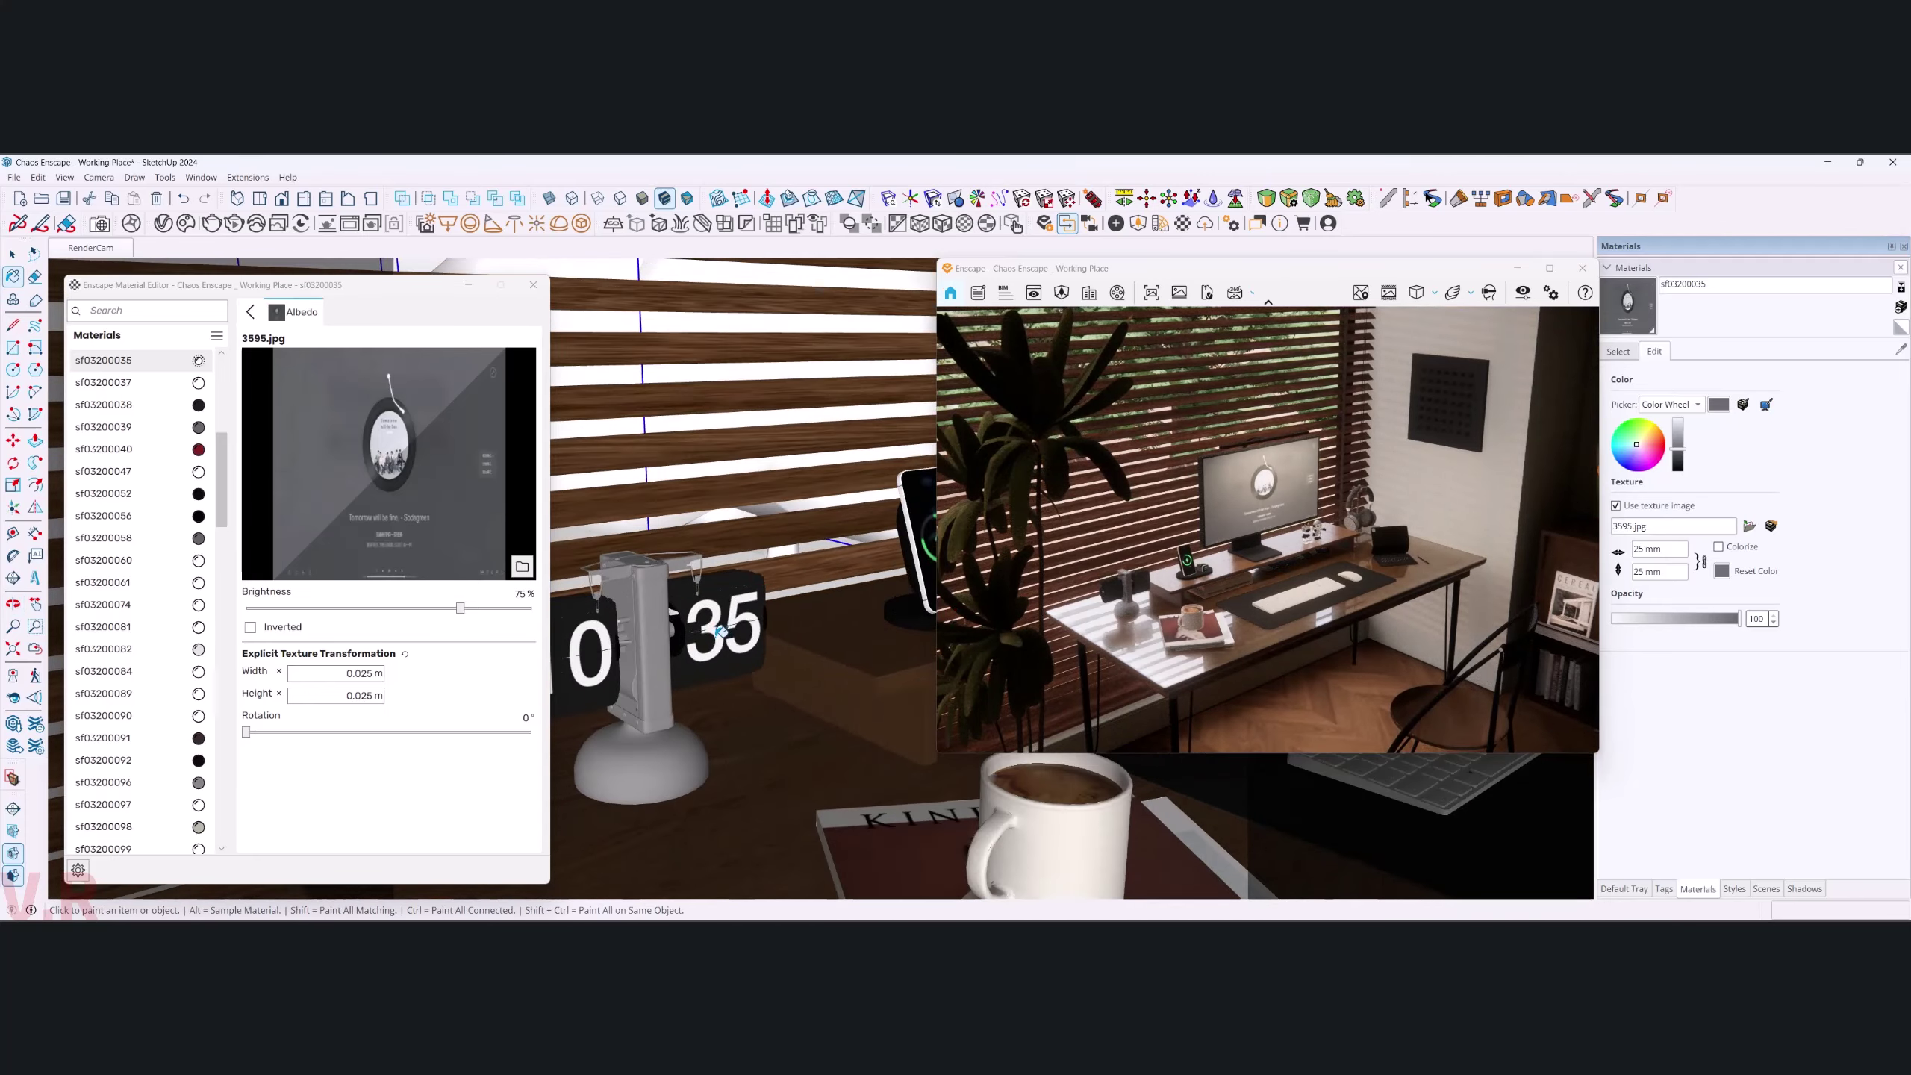
pyautogui.moveTo(699, 637); pyautogui.dragTo(633, 632, button='middle')
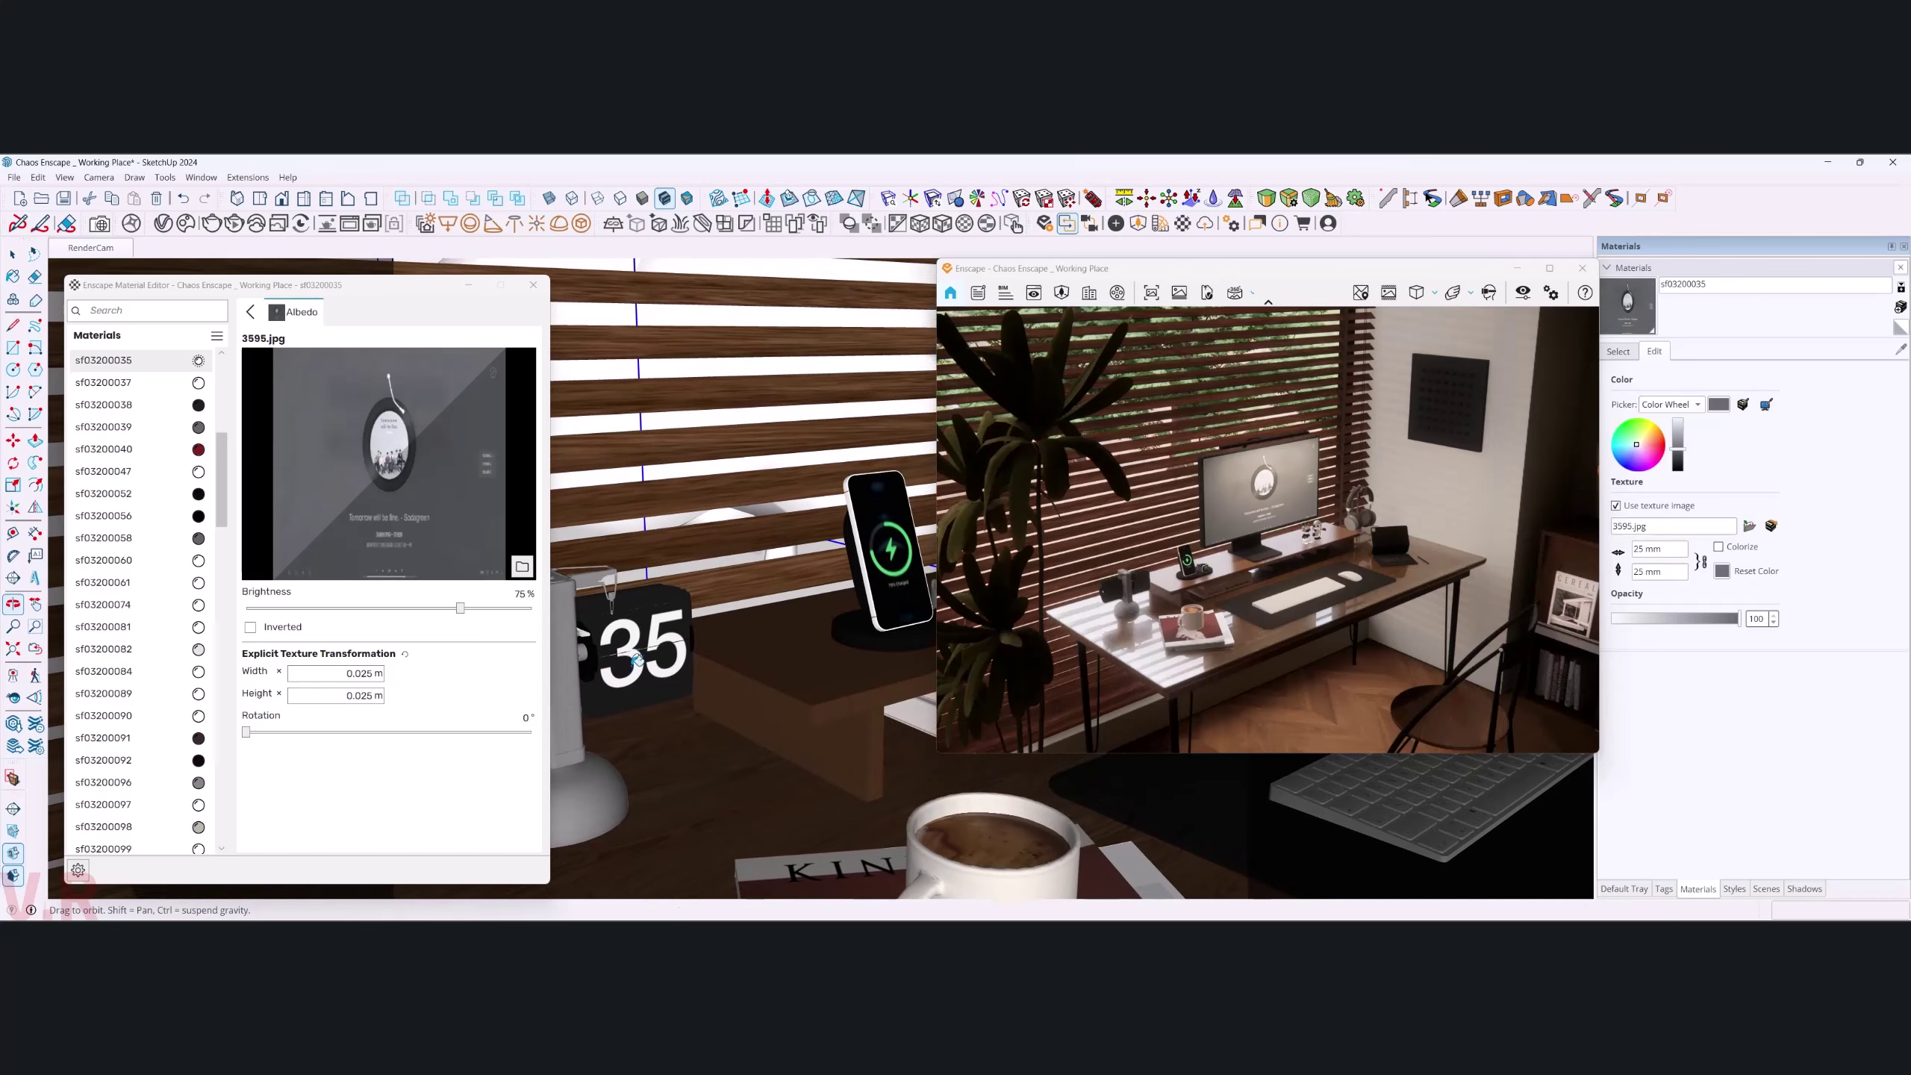
pyautogui.click(510, 595)
pyautogui.write('5')
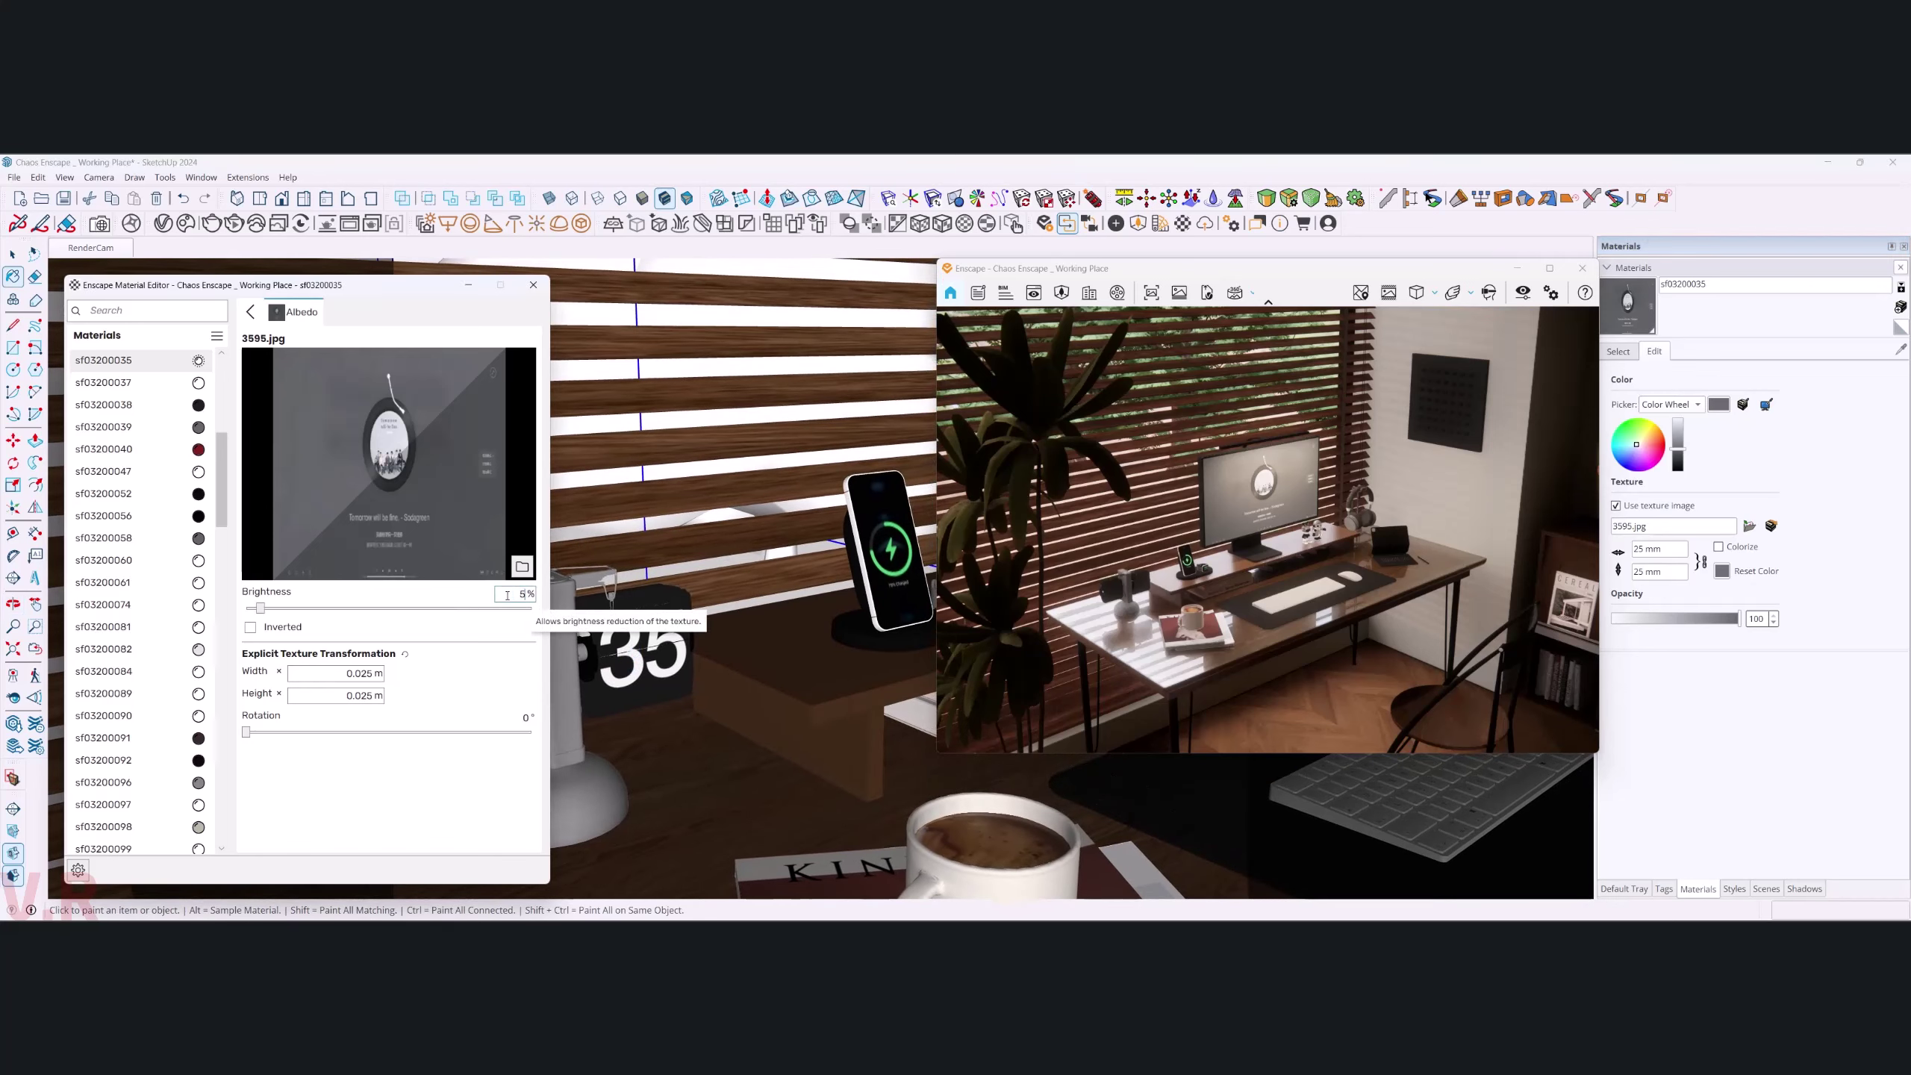
pyautogui.press('Return')
pyautogui.click(250, 311)
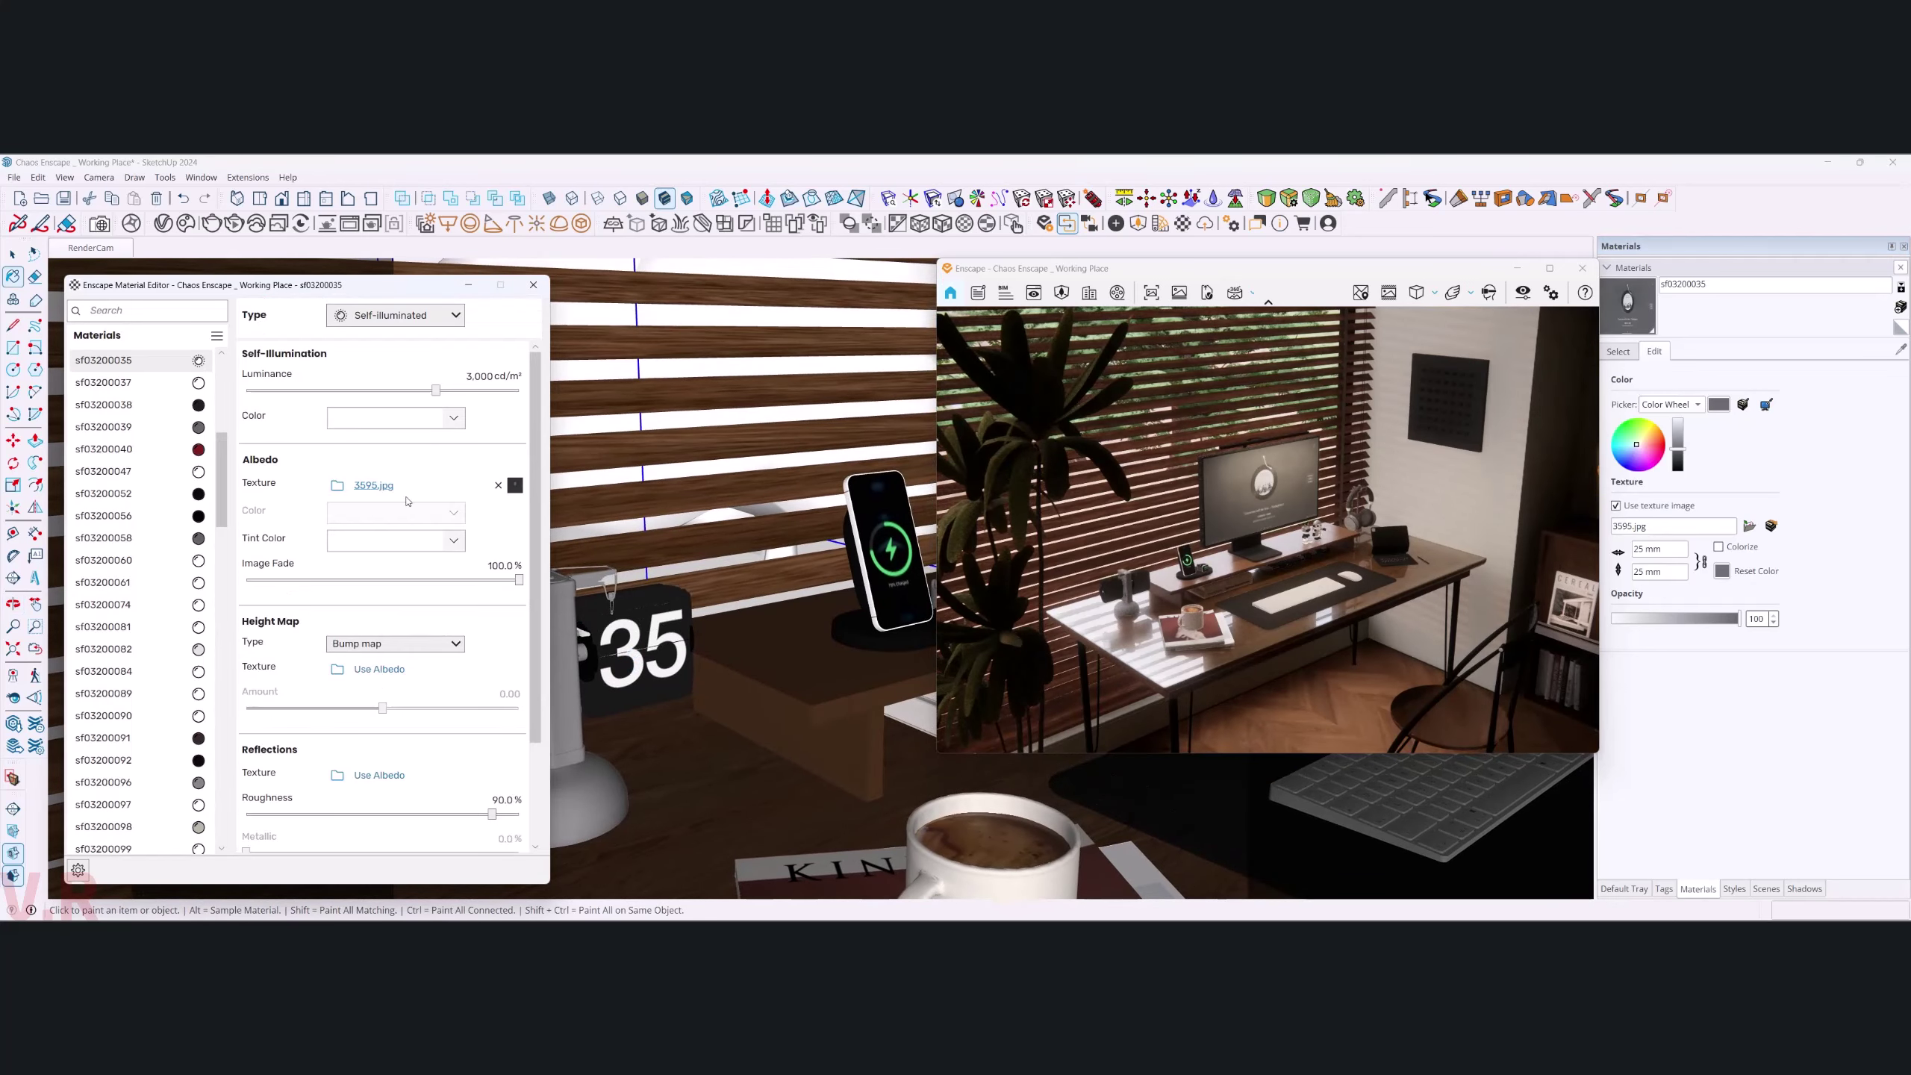
# - Set the screen material's Self-Illumination Luminance to 5,000 cd/m²
pyautogui.click(469, 376)
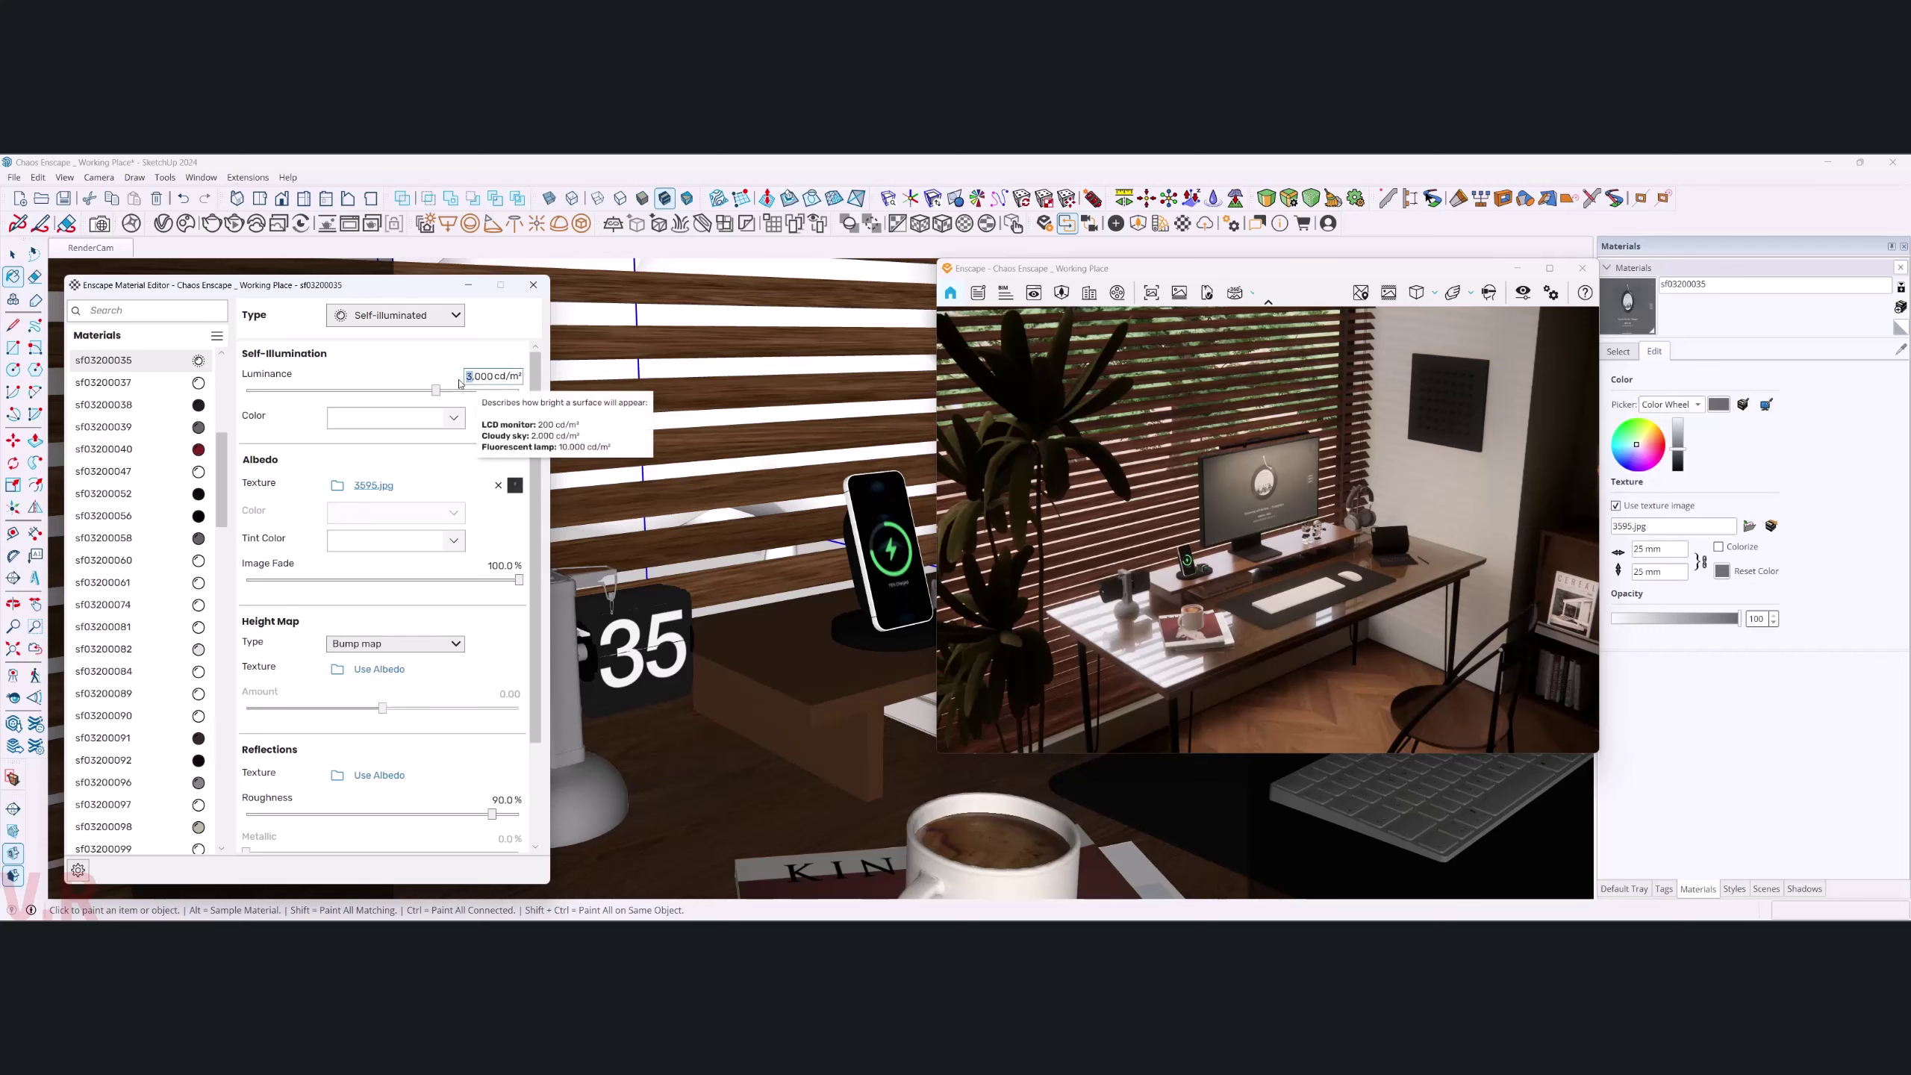
pyautogui.press('Delete')
pyautogui.write('5')
pyautogui.press('Return')
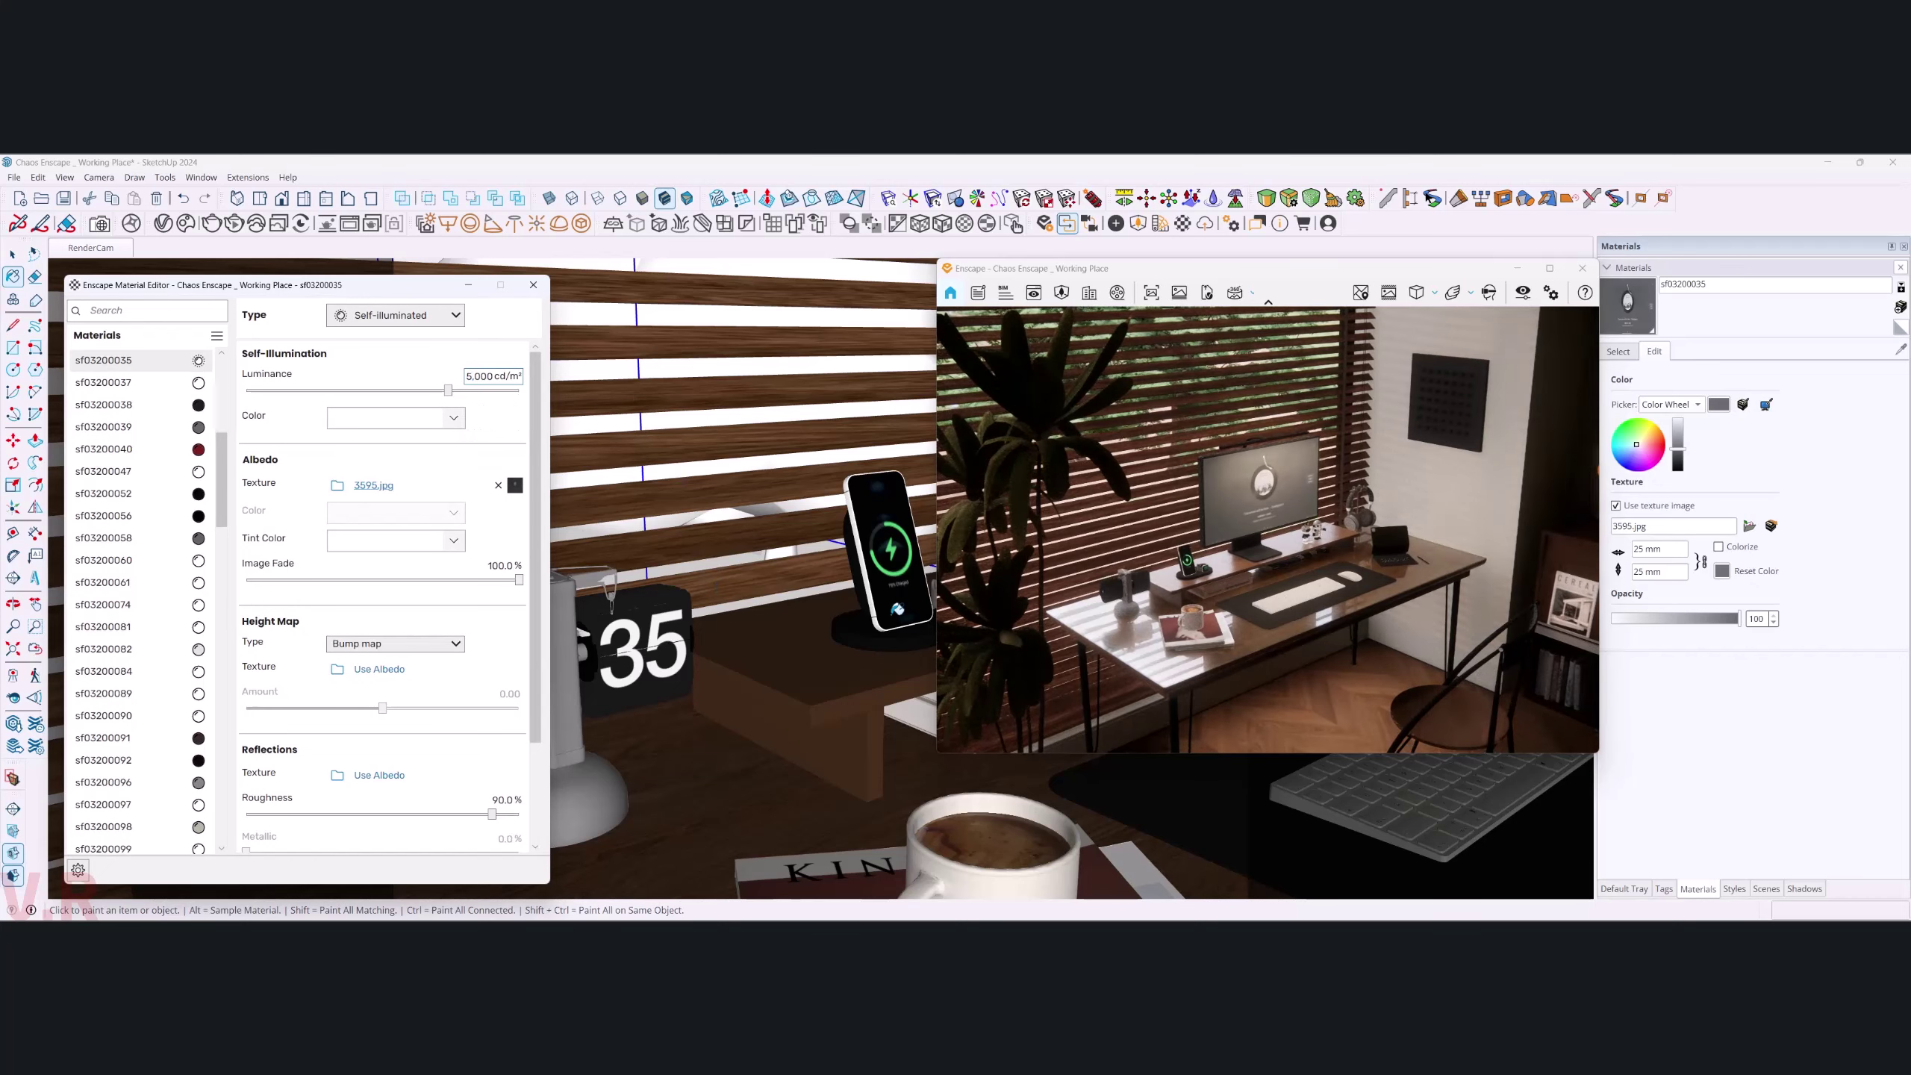
pyautogui.moveTo(894, 630)
pyautogui.mouseDown(button='middle')
pyautogui.moveTo(714, 701)
pyautogui.moveTo(832, 638)
pyautogui.mouseUp(button='middle')
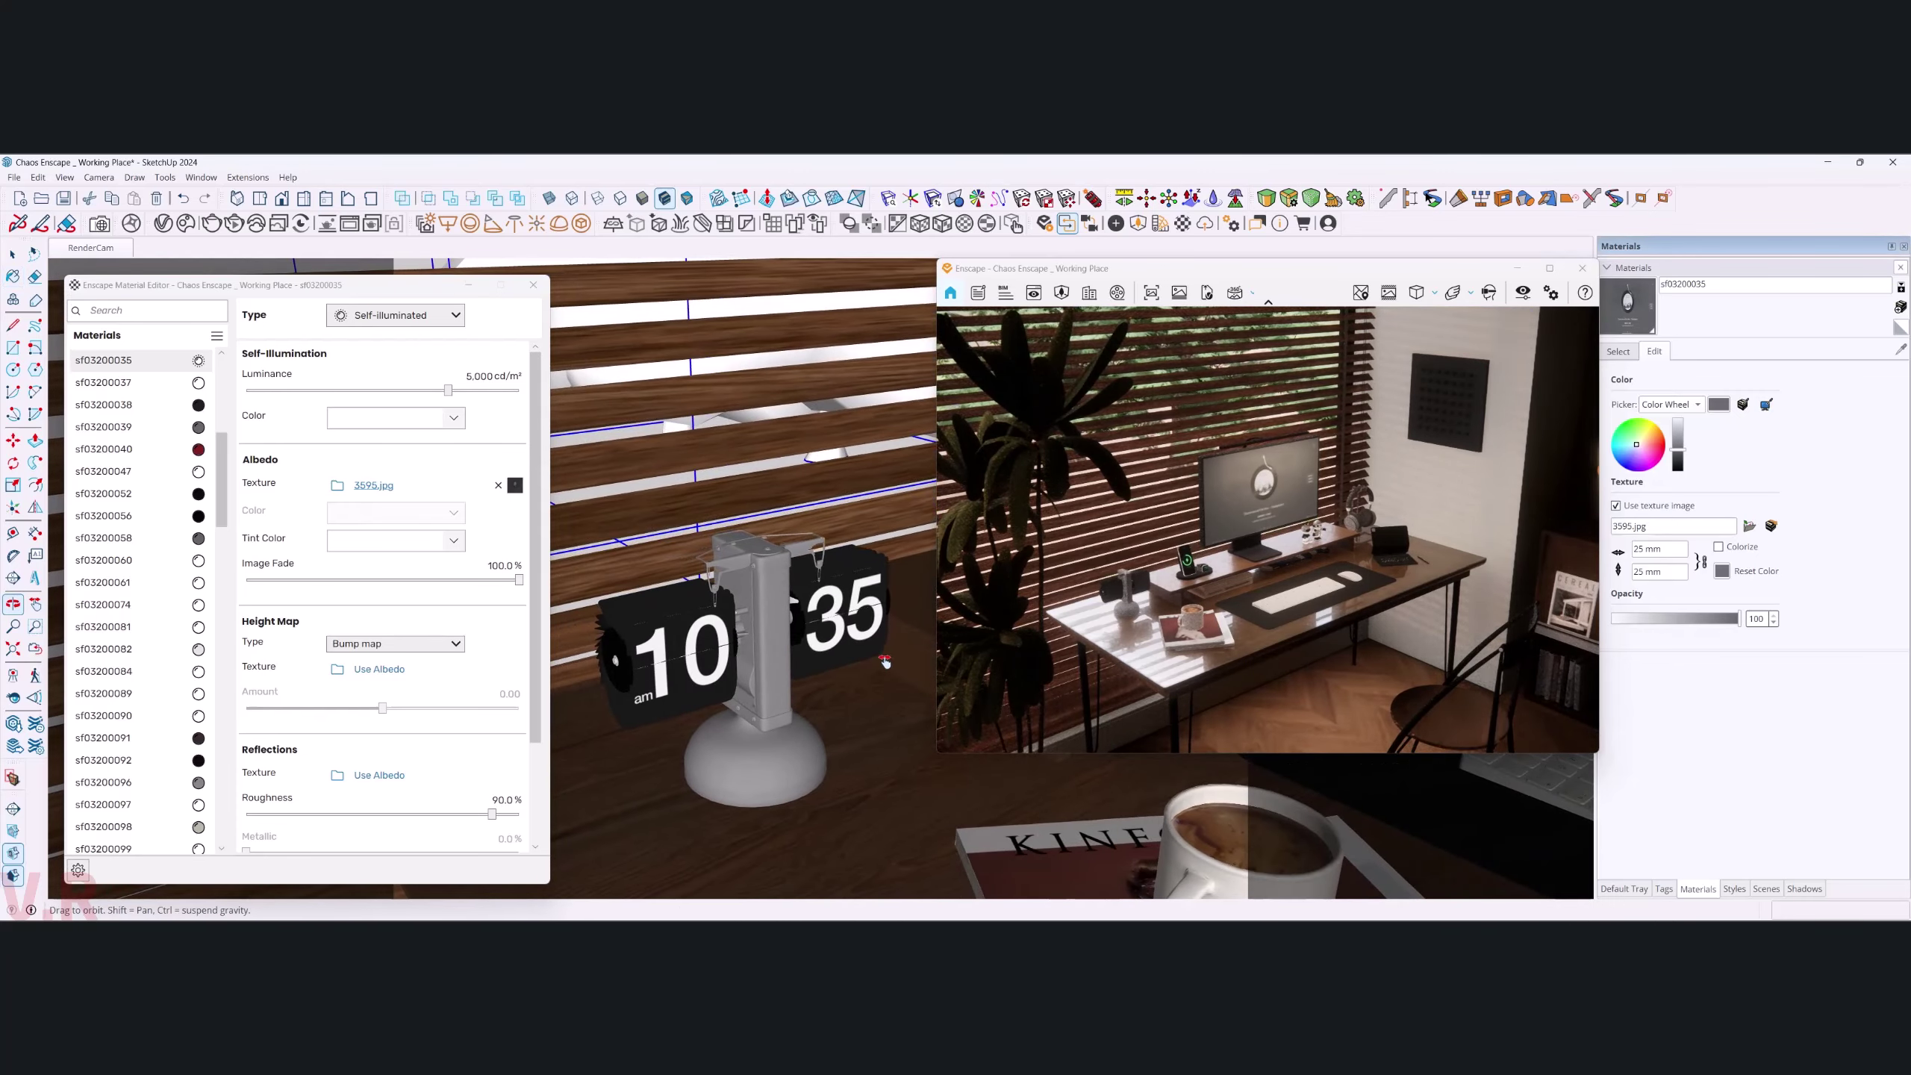
# - Sample the 35 face material sf03200164 and set it to Self-illuminated
pyautogui.keyDown('alt'); pyautogui.click(831, 642); pyautogui.keyUp('alt')
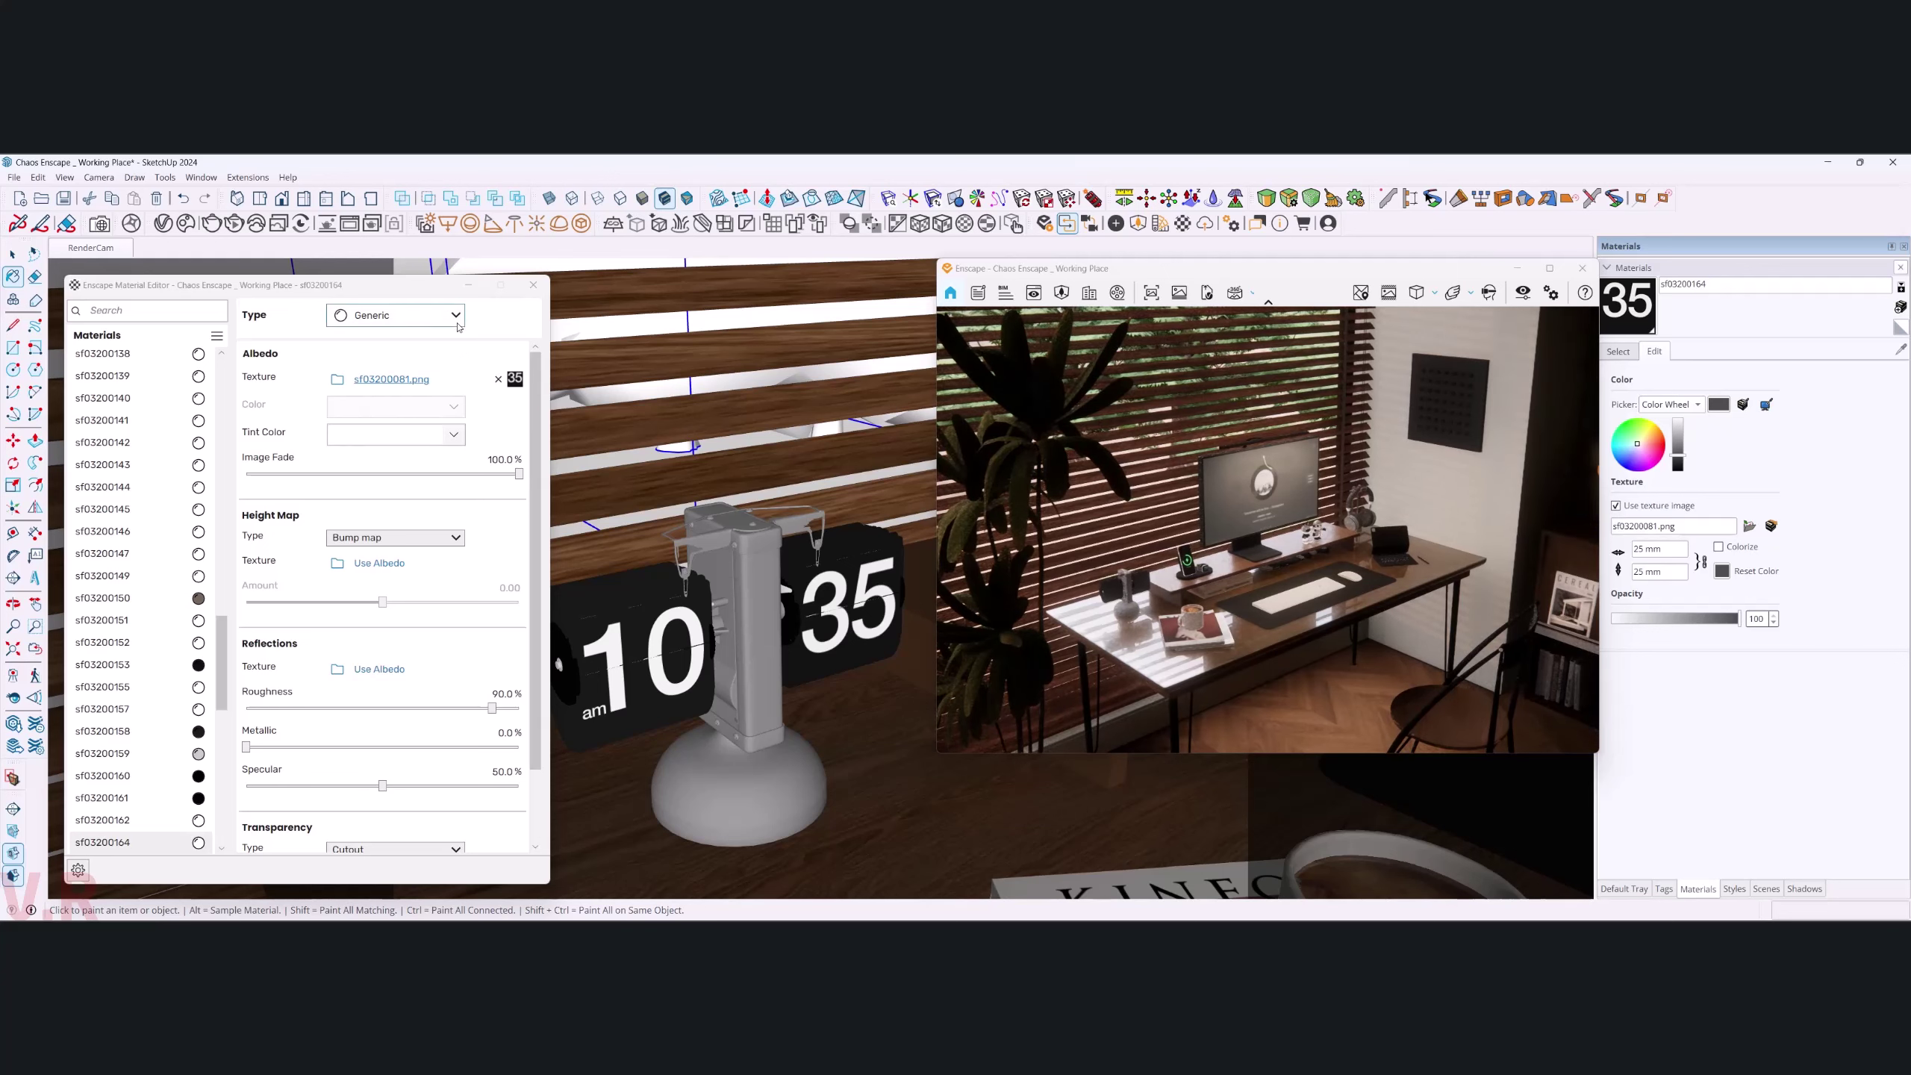
pyautogui.click(395, 315)
pyautogui.click(382, 495)
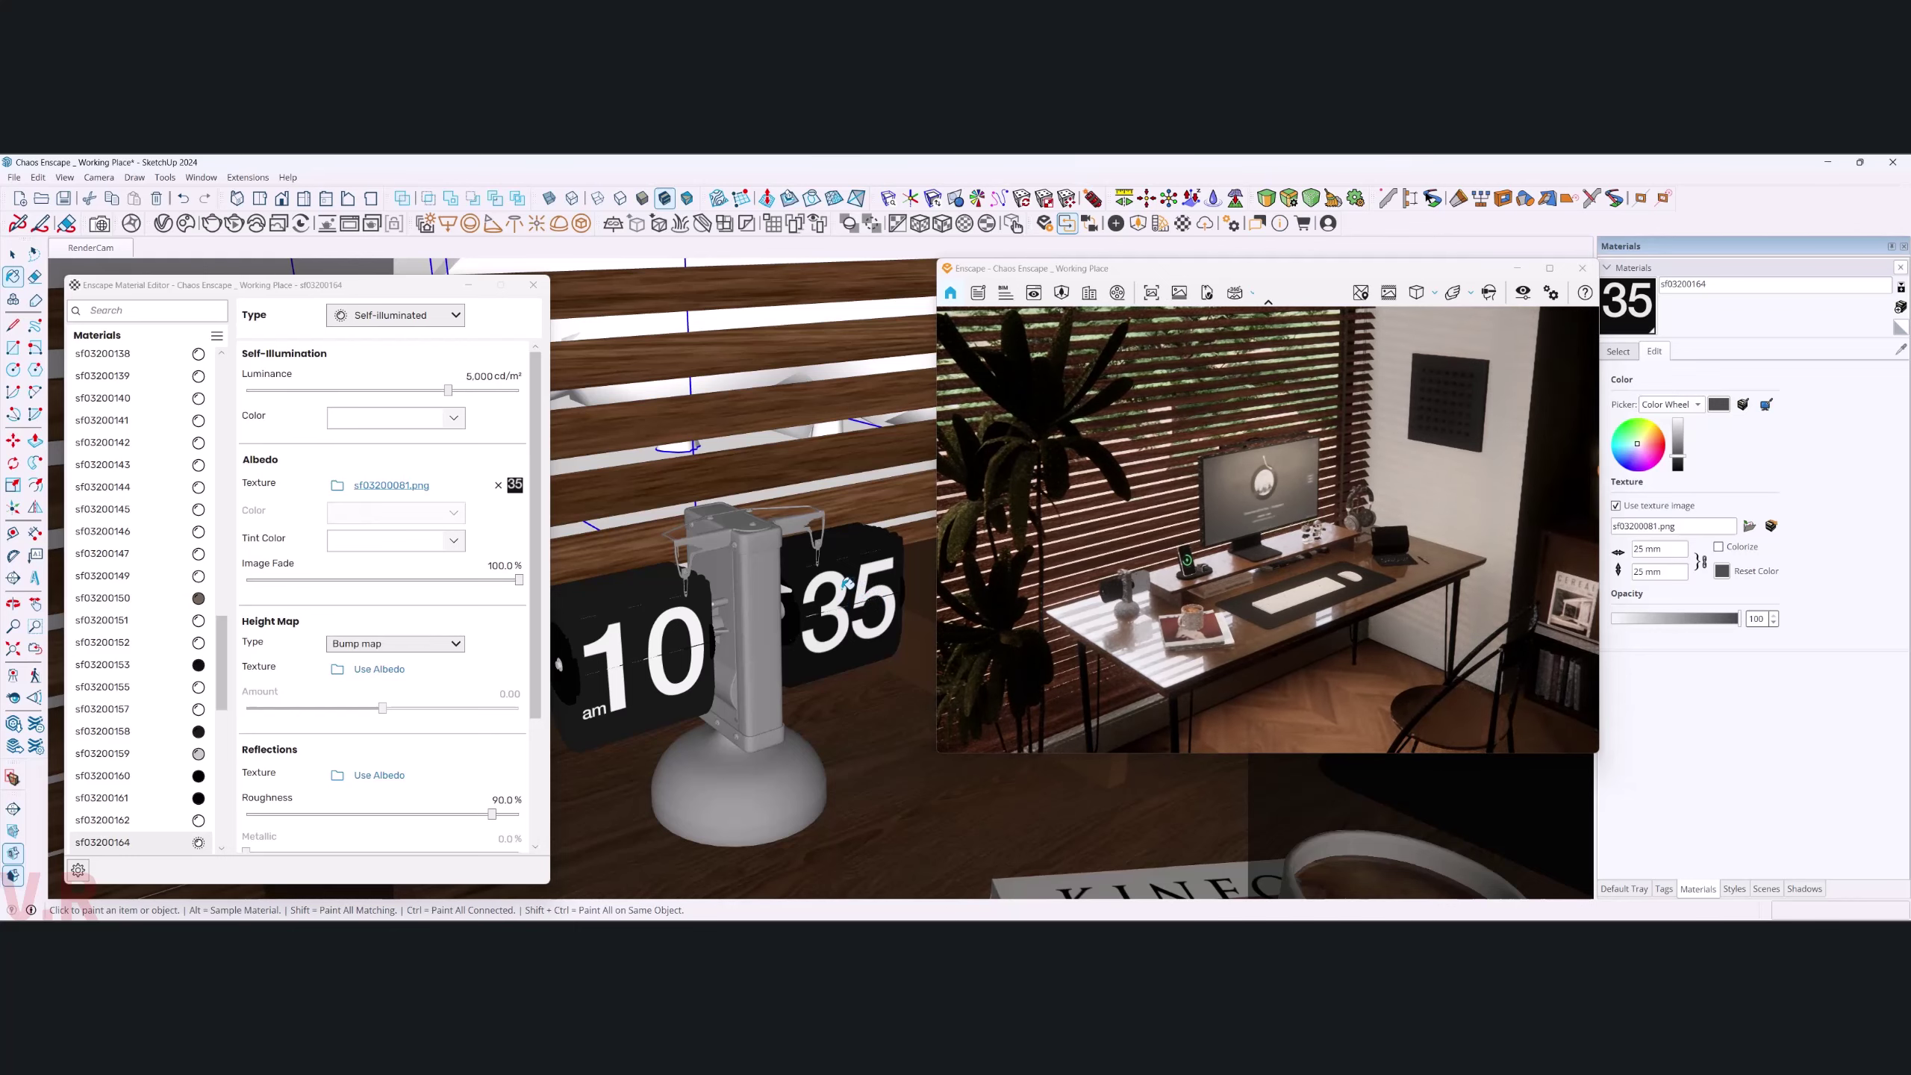
# - Orbit around the flip clock to check the glowing 35 face
pyautogui.moveTo(847, 582); pyautogui.dragTo(269, 730, button='middle')
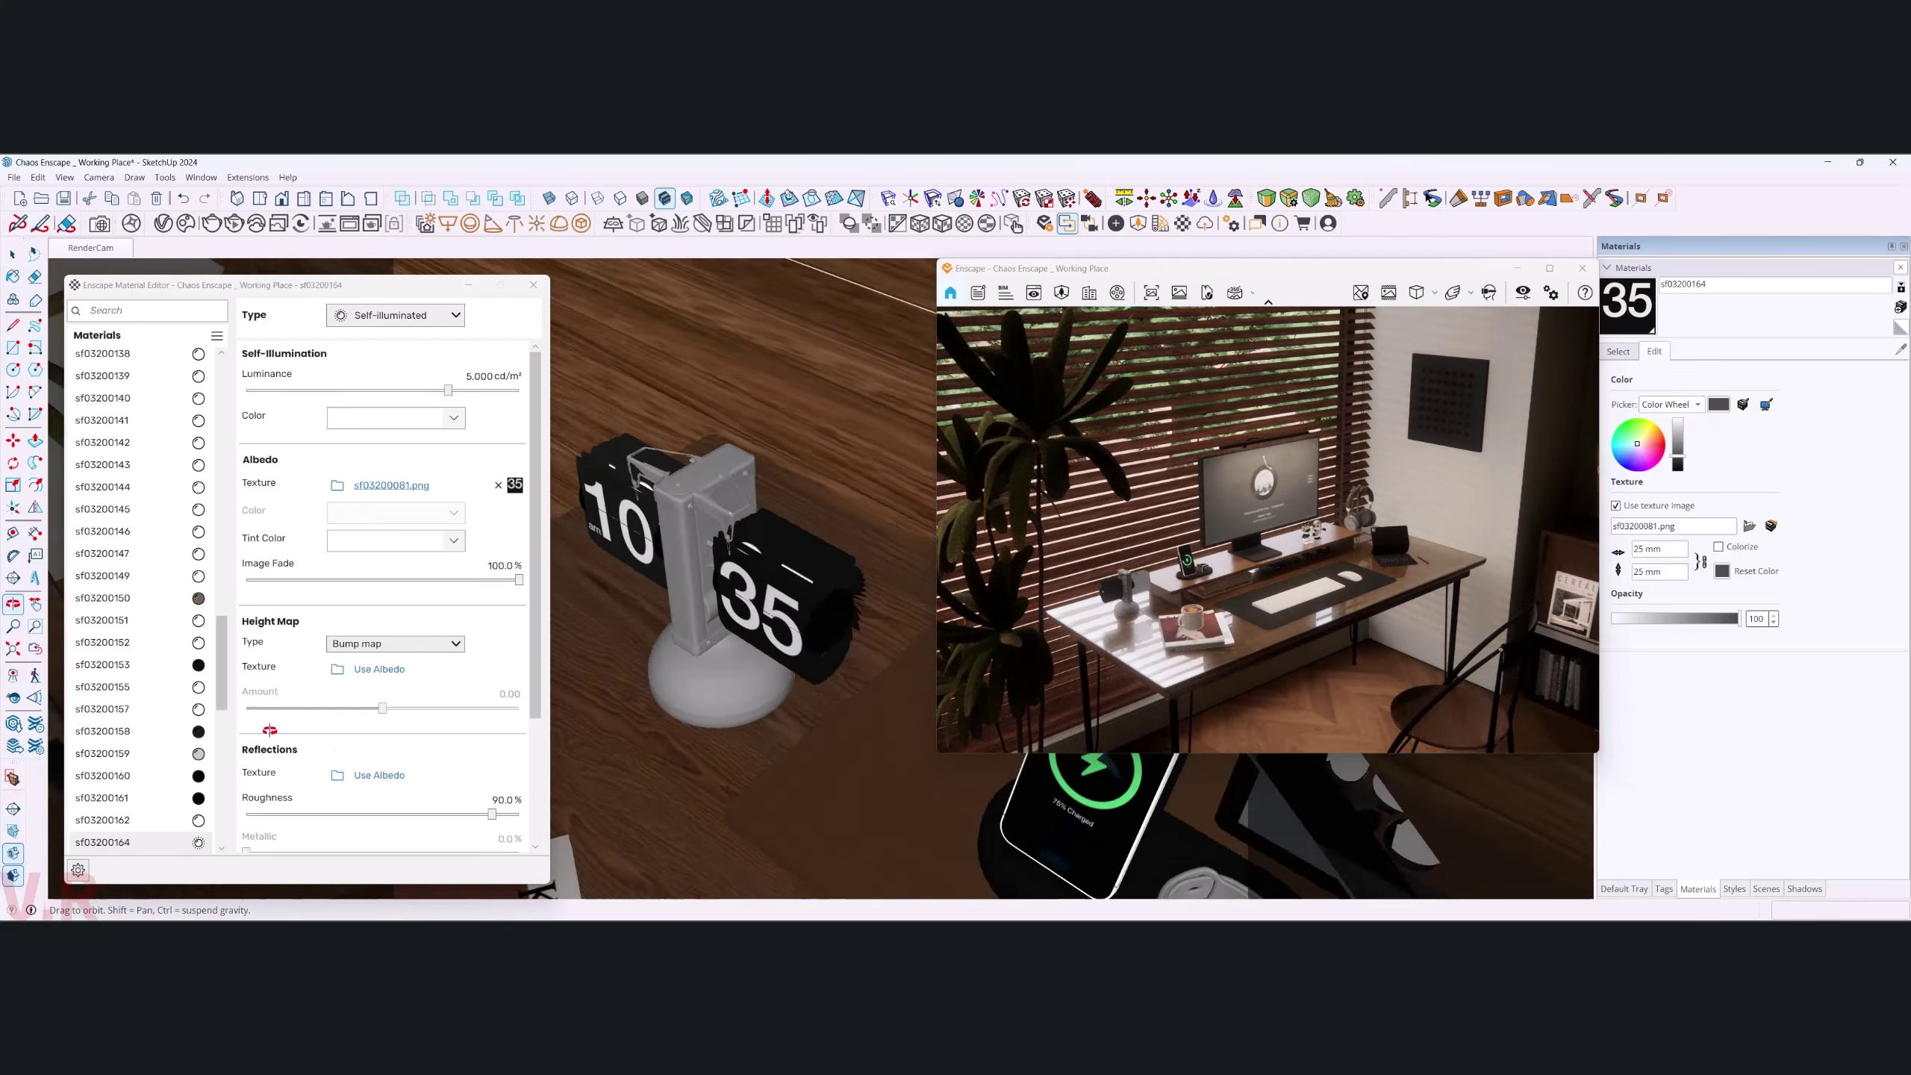
pyautogui.moveTo(269, 731)
pyautogui.mouseDown()
pyautogui.moveTo(682, 517)
pyautogui.moveTo(863, 570)
pyautogui.mouseUp()
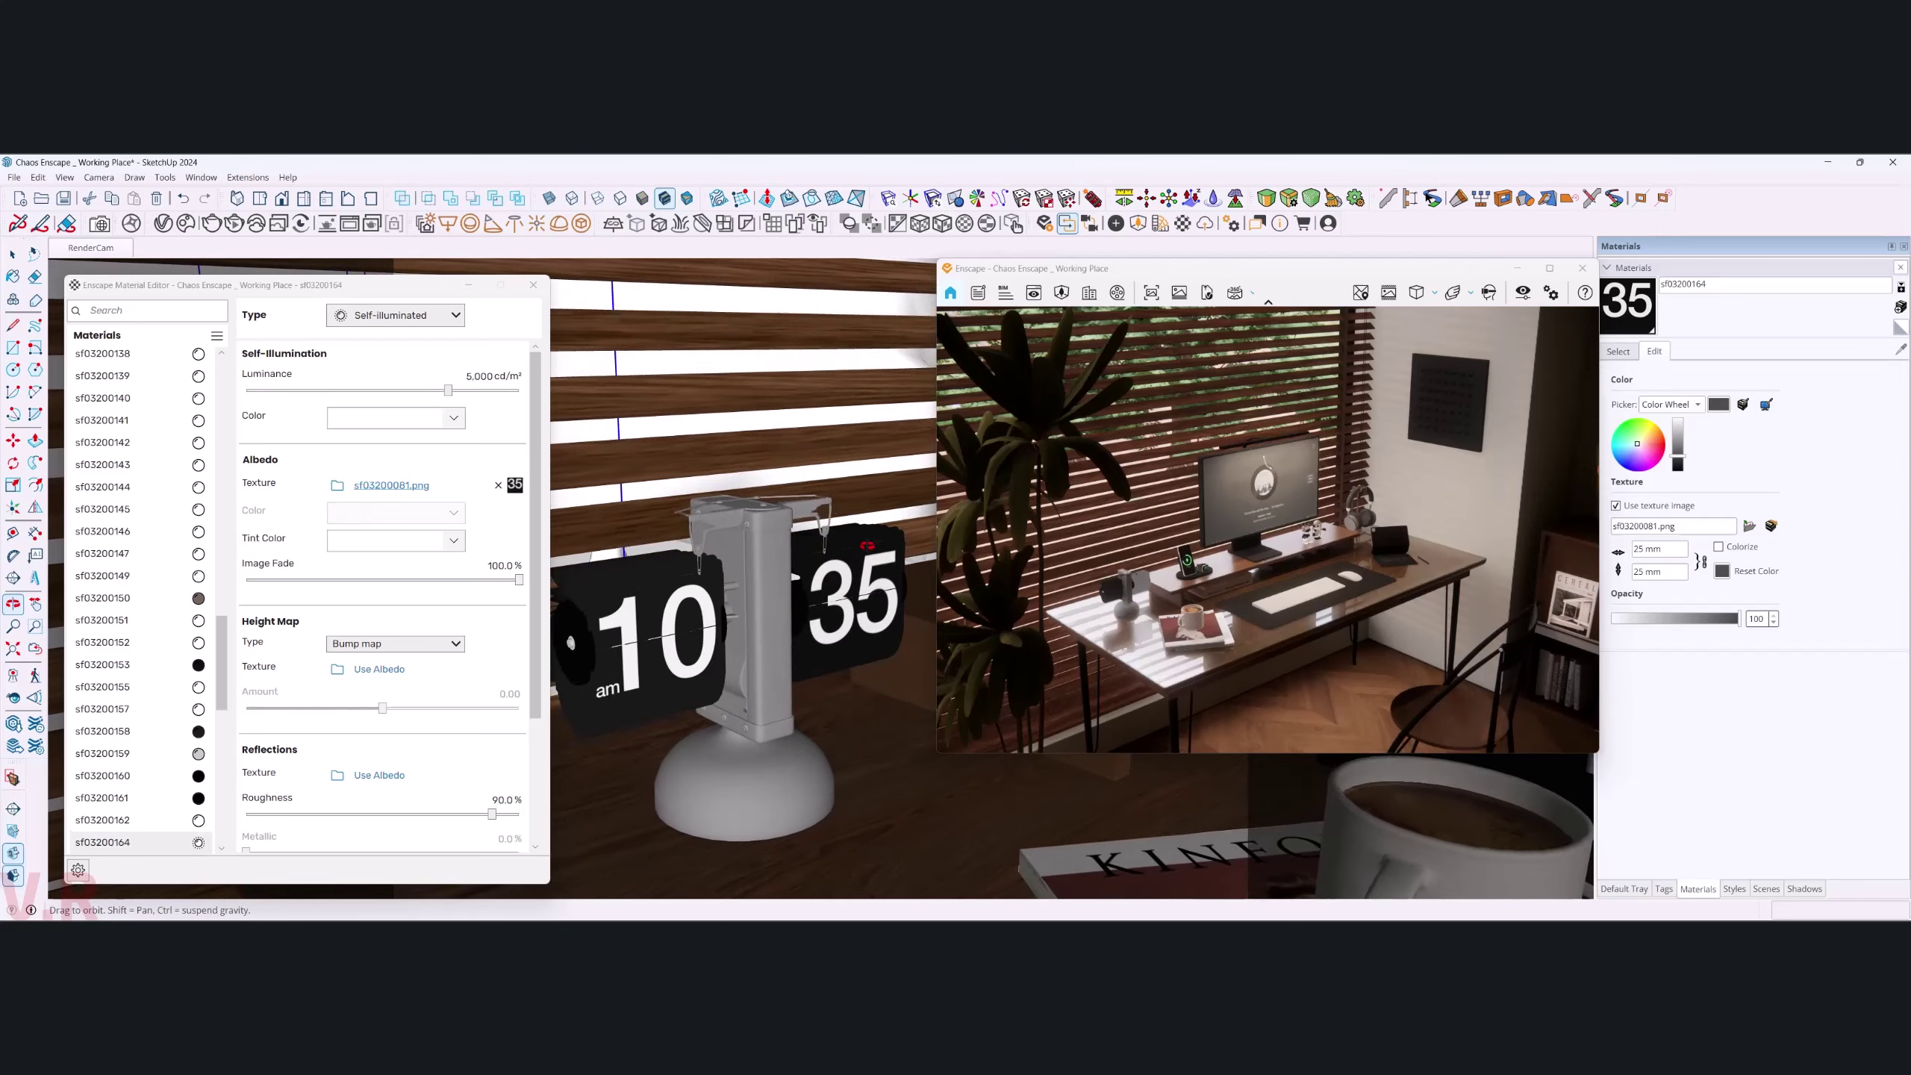
pyautogui.press('b')
pyautogui.scroll(2, 861, 568)
pyautogui.scroll(3, 862, 568)
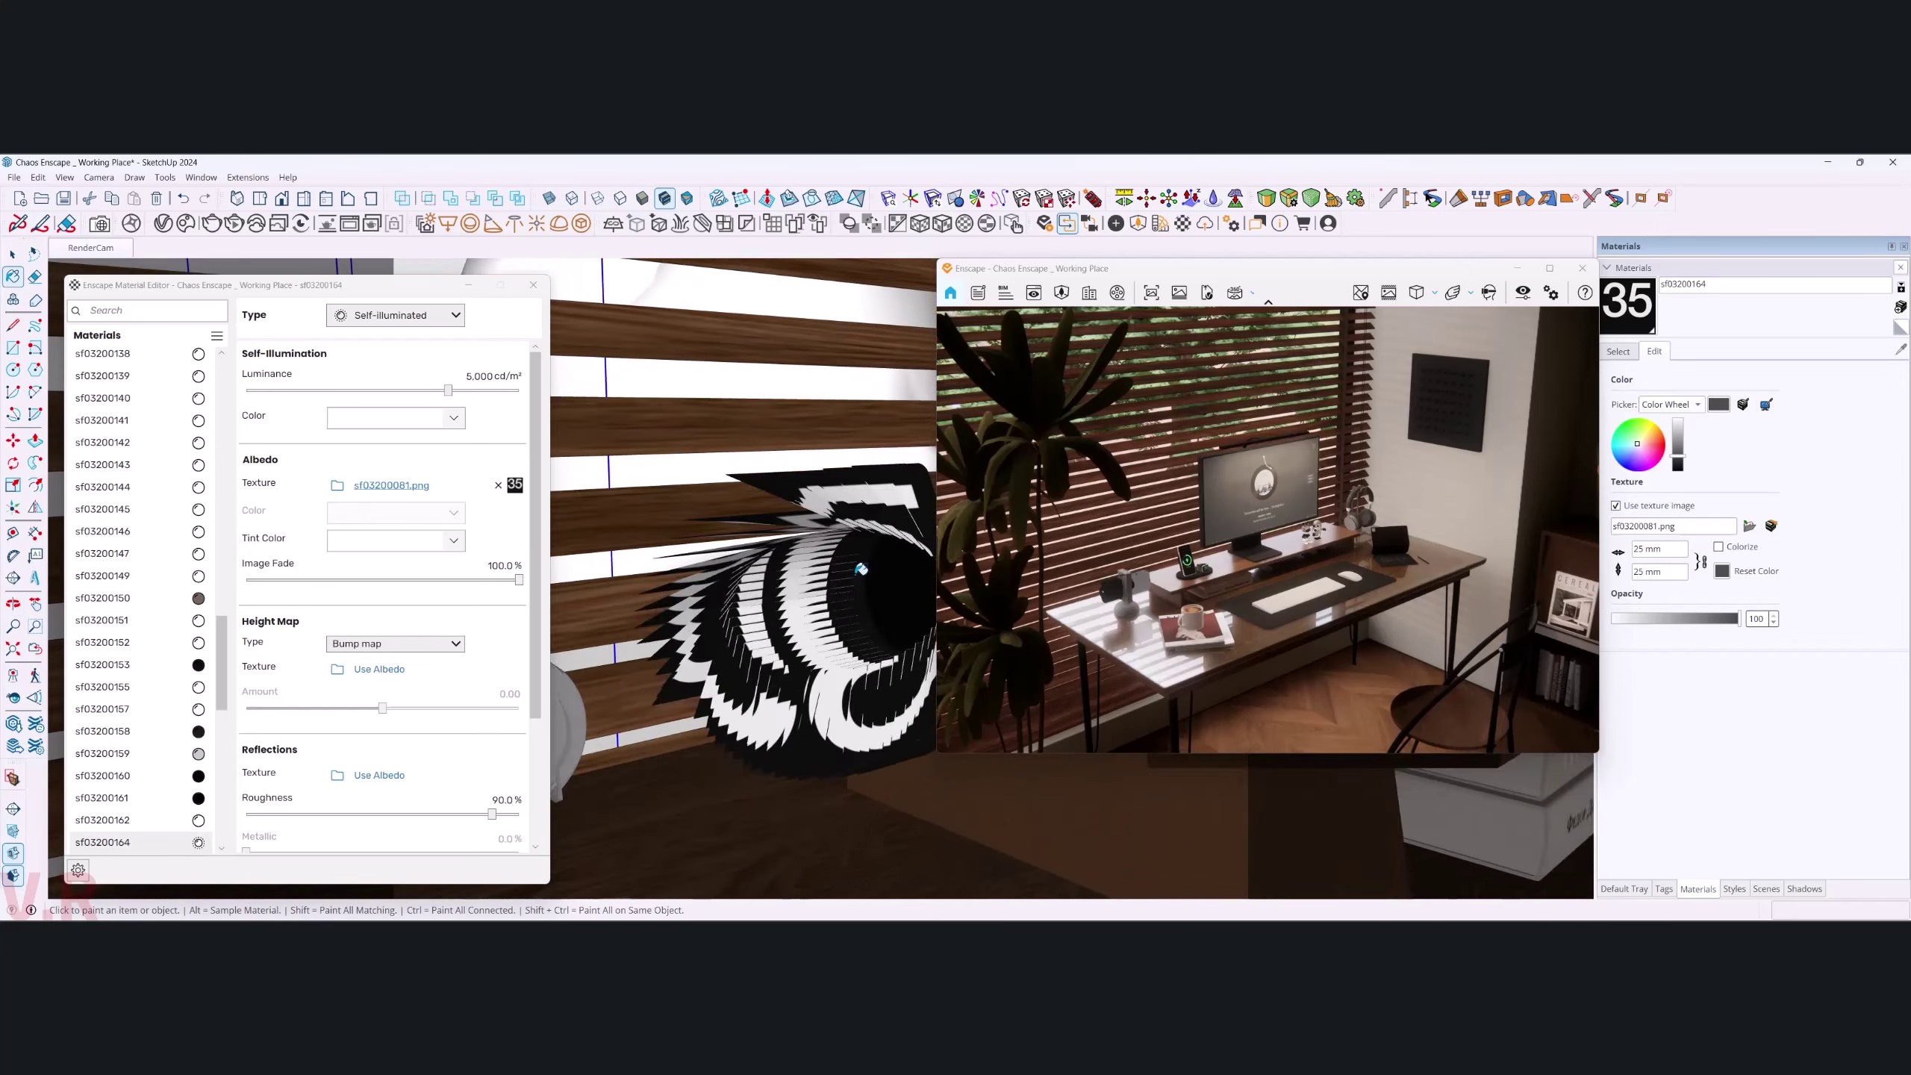
pyautogui.scroll(1, 862, 569)
pyautogui.scroll(-4, 862, 570)
pyautogui.moveTo(861, 568)
pyautogui.mouseDown(button='middle')
pyautogui.moveTo(878, 642)
pyautogui.moveTo(818, 661)
pyautogui.mouseUp(button='middle')
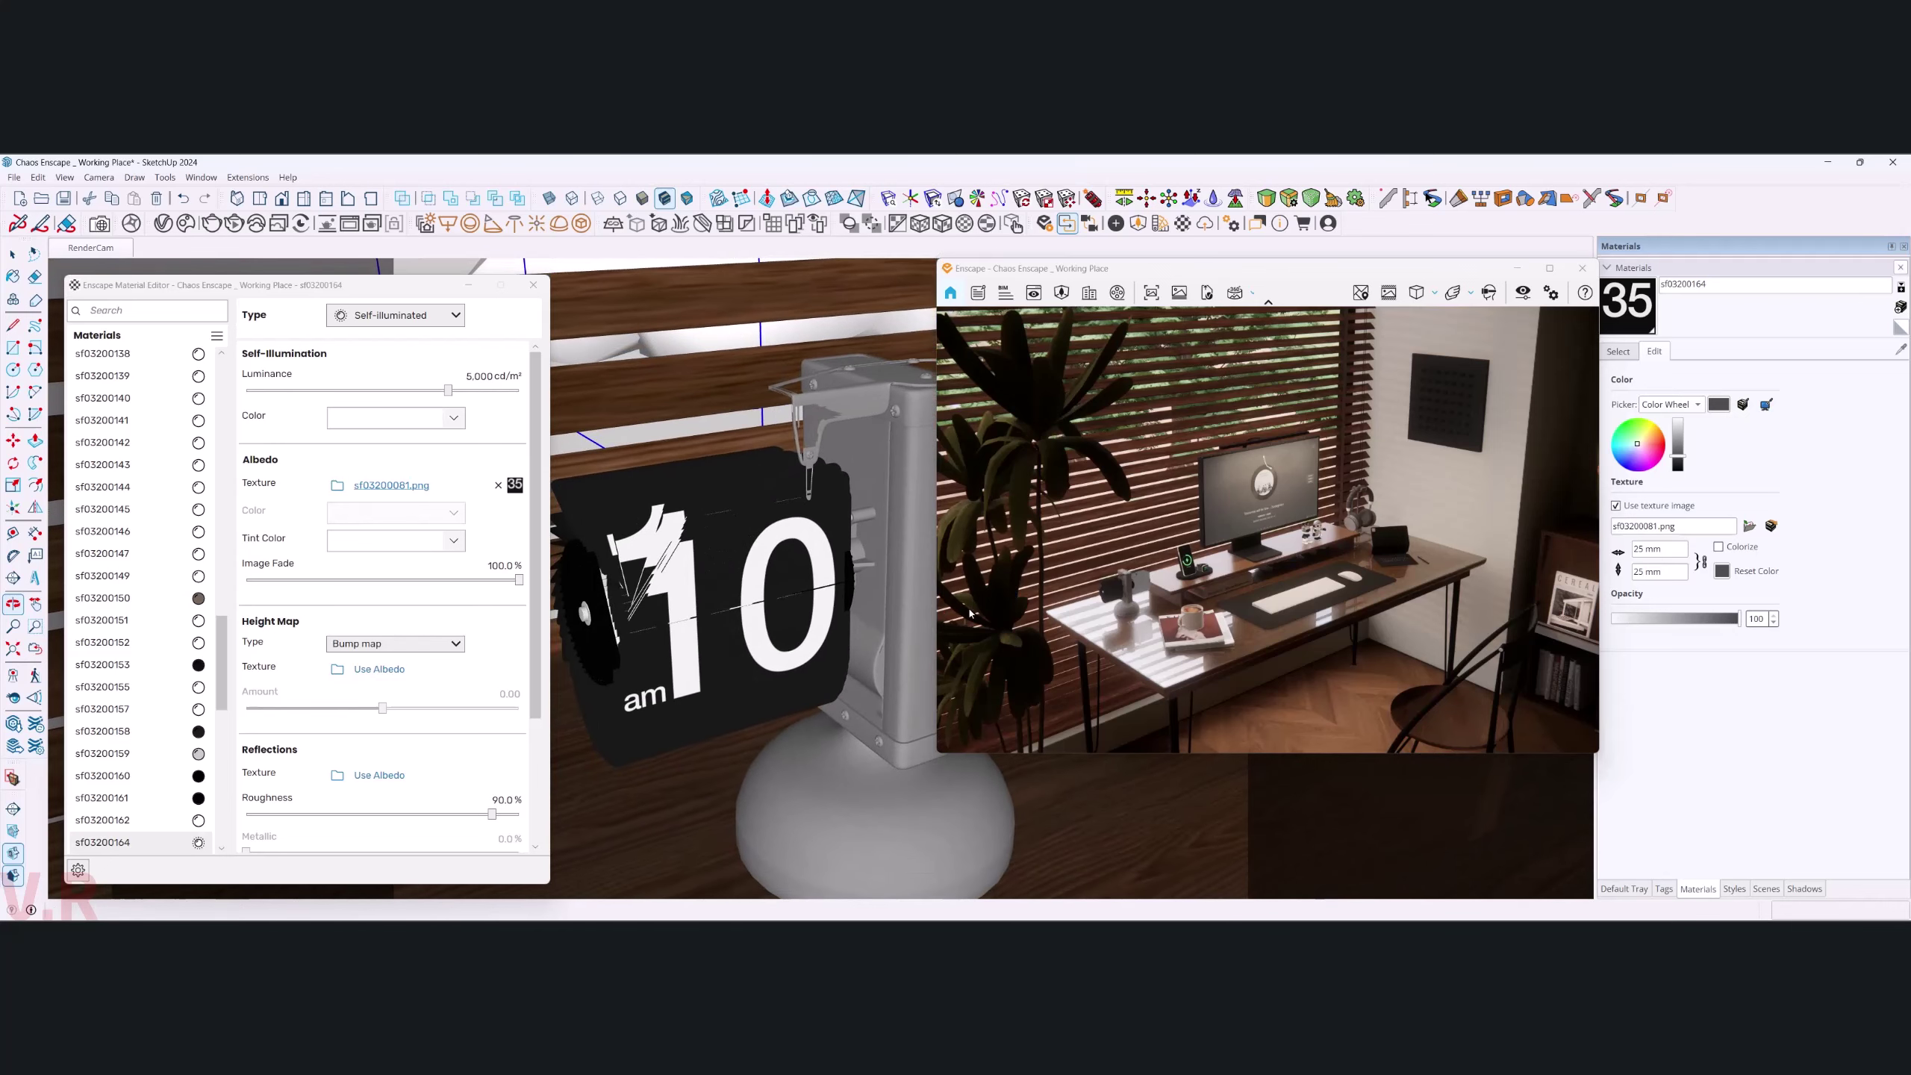
# - Sample the 10 face material sf03200162 and set it to Self-illuminated
pyautogui.keyDown('alt'); pyautogui.click(809, 647); pyautogui.keyUp('alt')
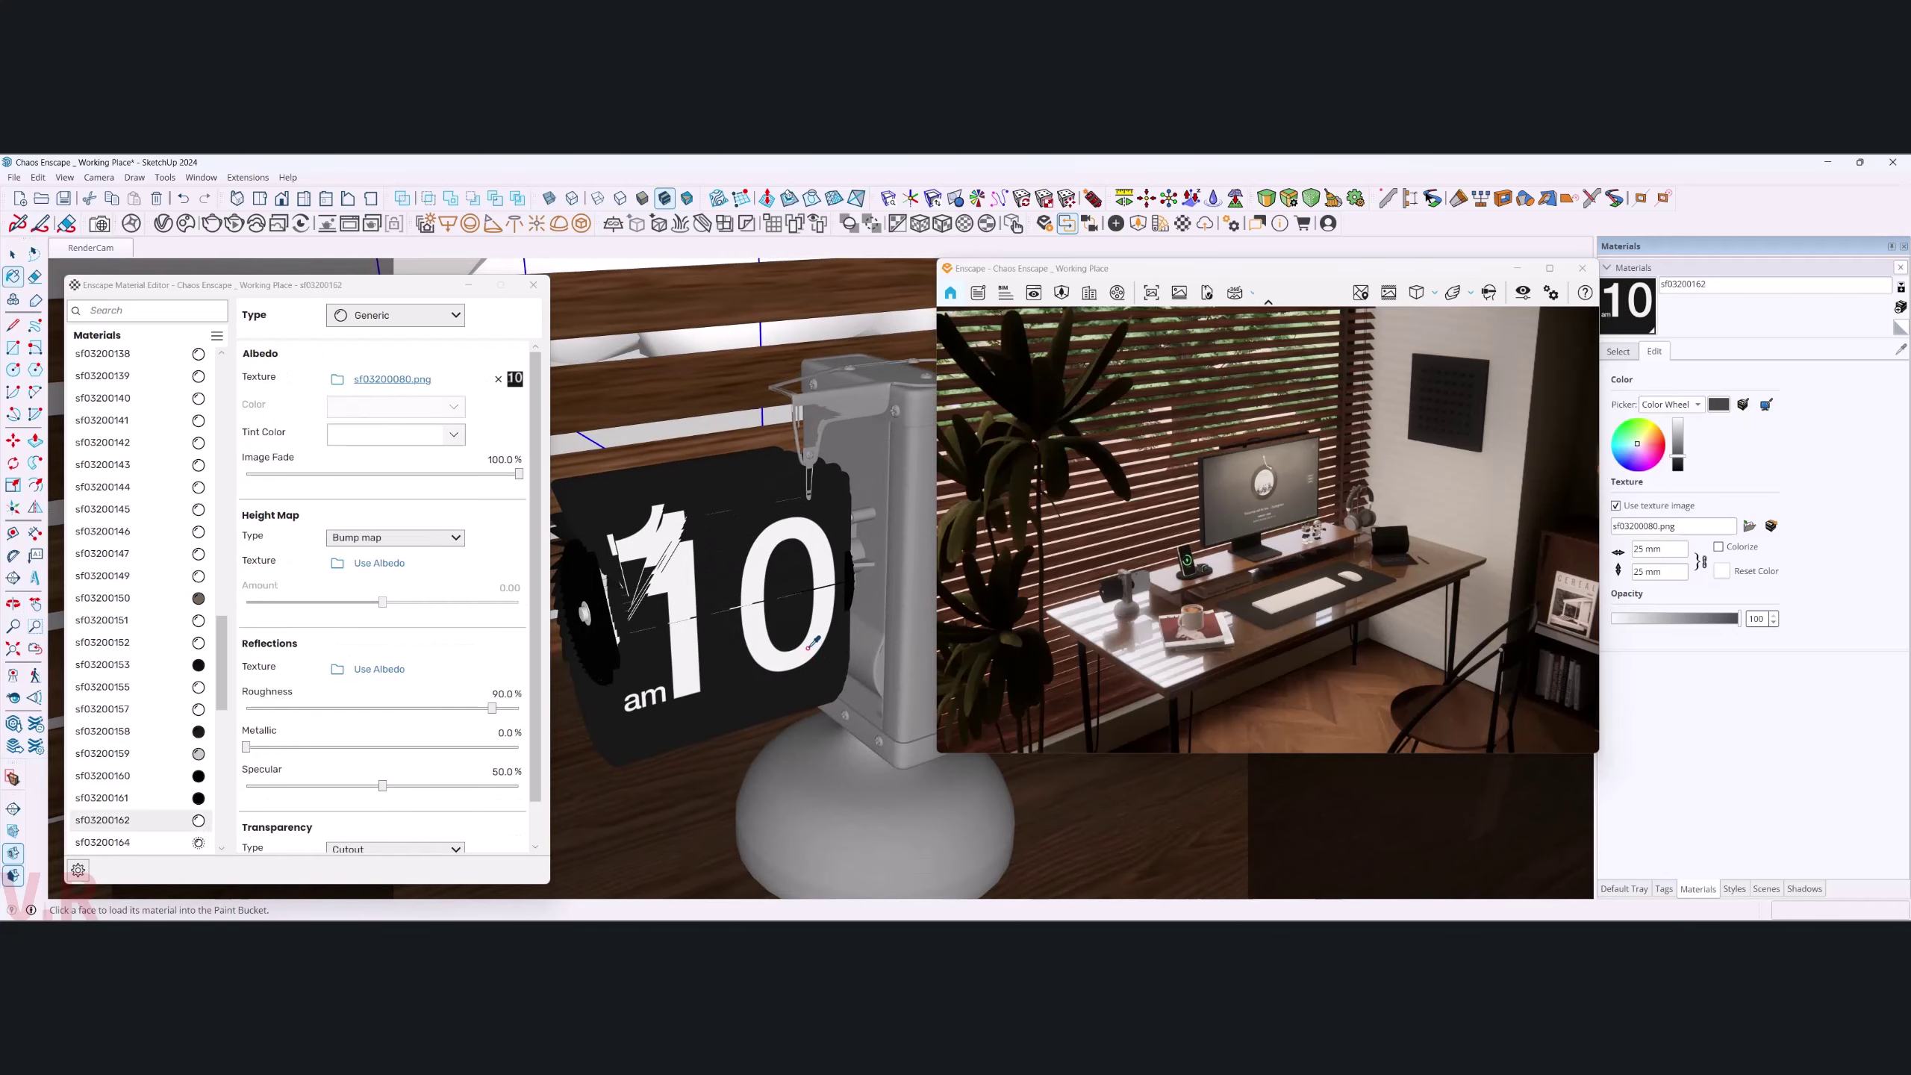
pyautogui.moveTo(813, 644); pyautogui.dragTo(565, 433, button='middle')
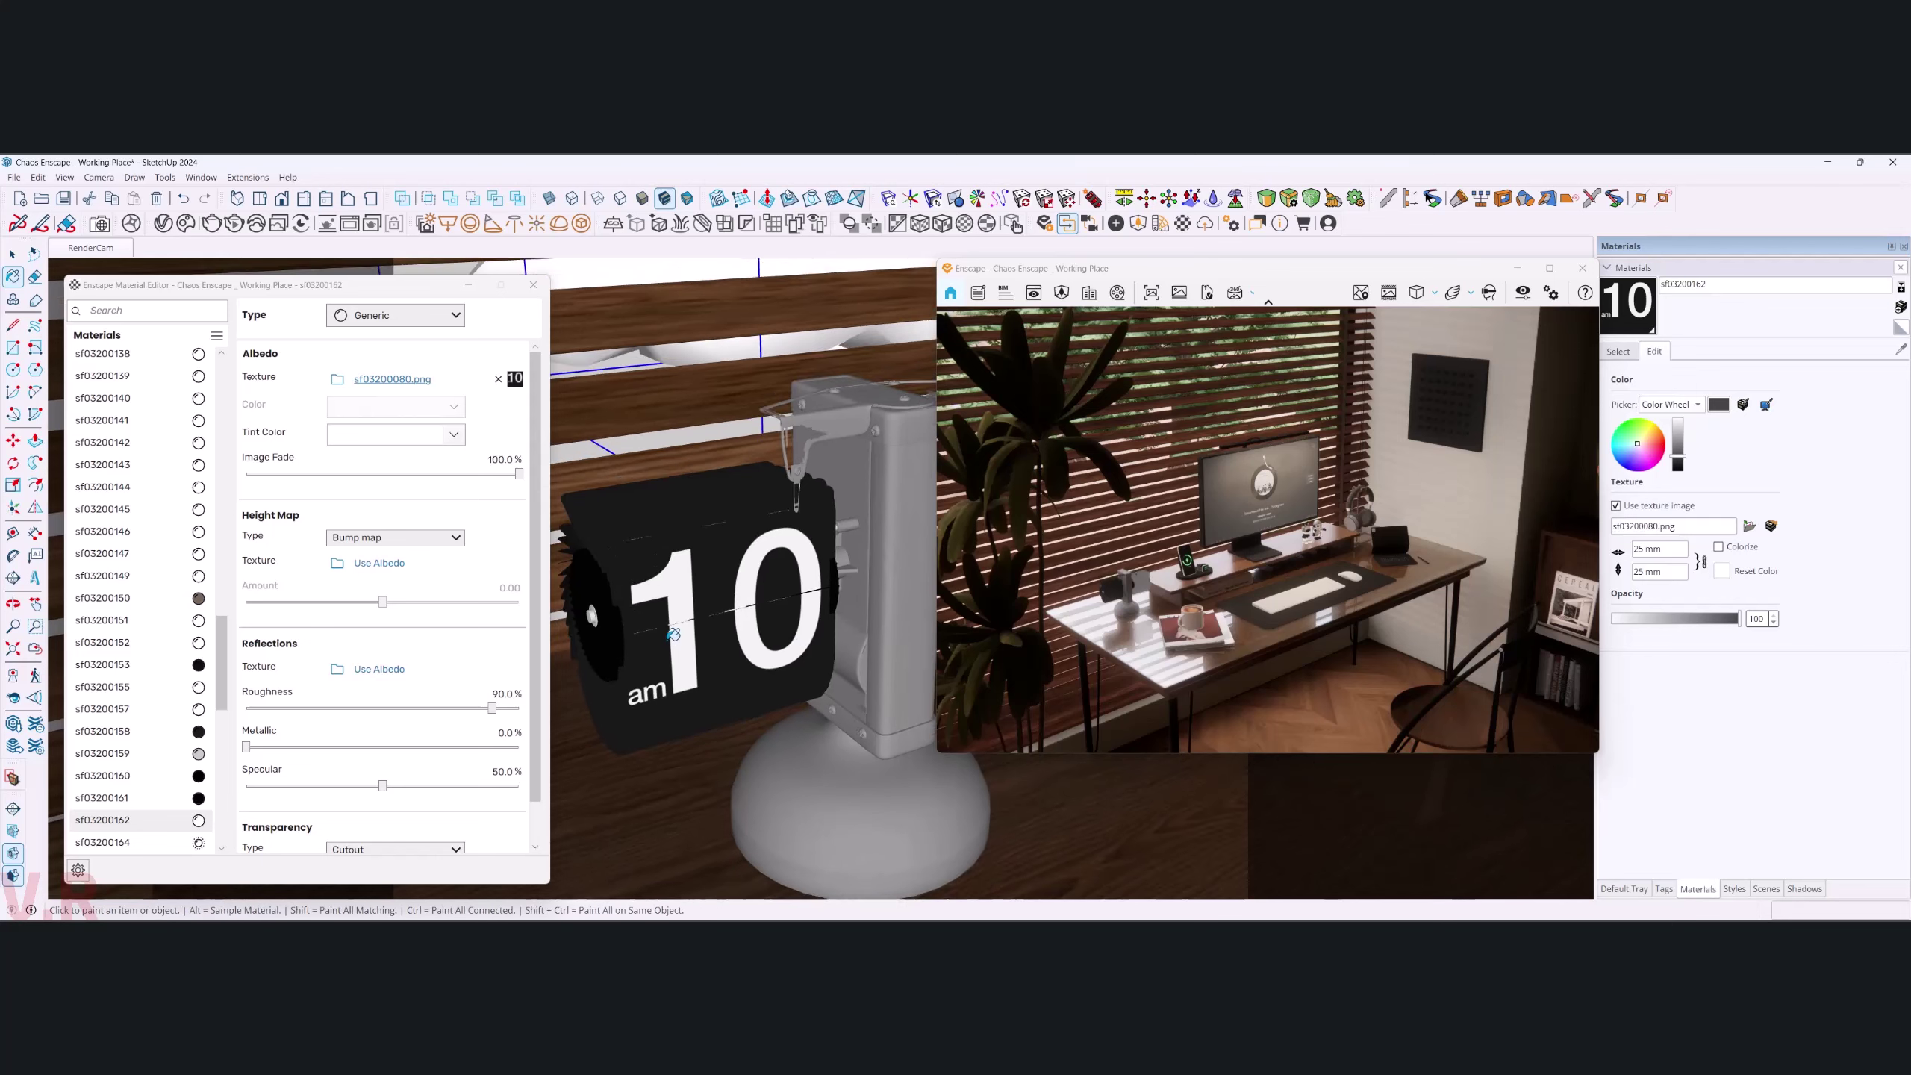
pyautogui.click(444, 317)
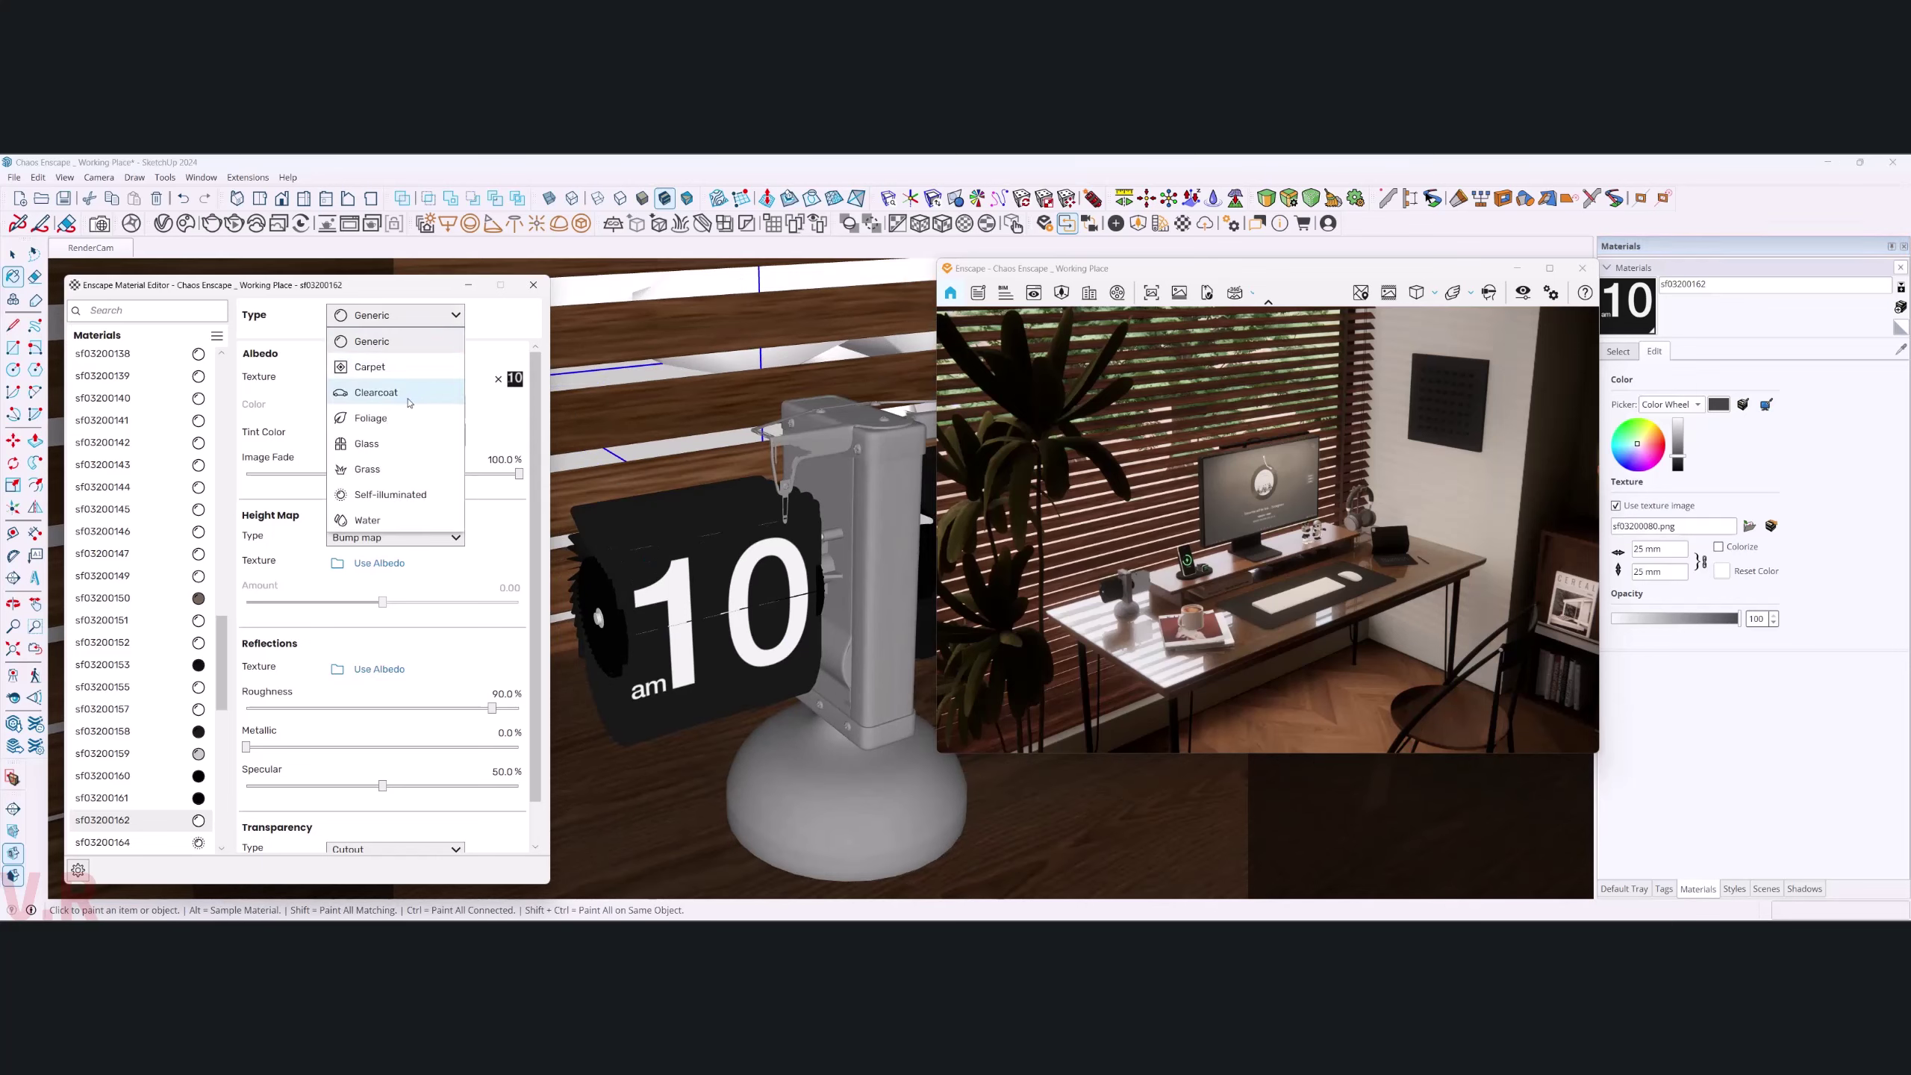
pyautogui.click(390, 494)
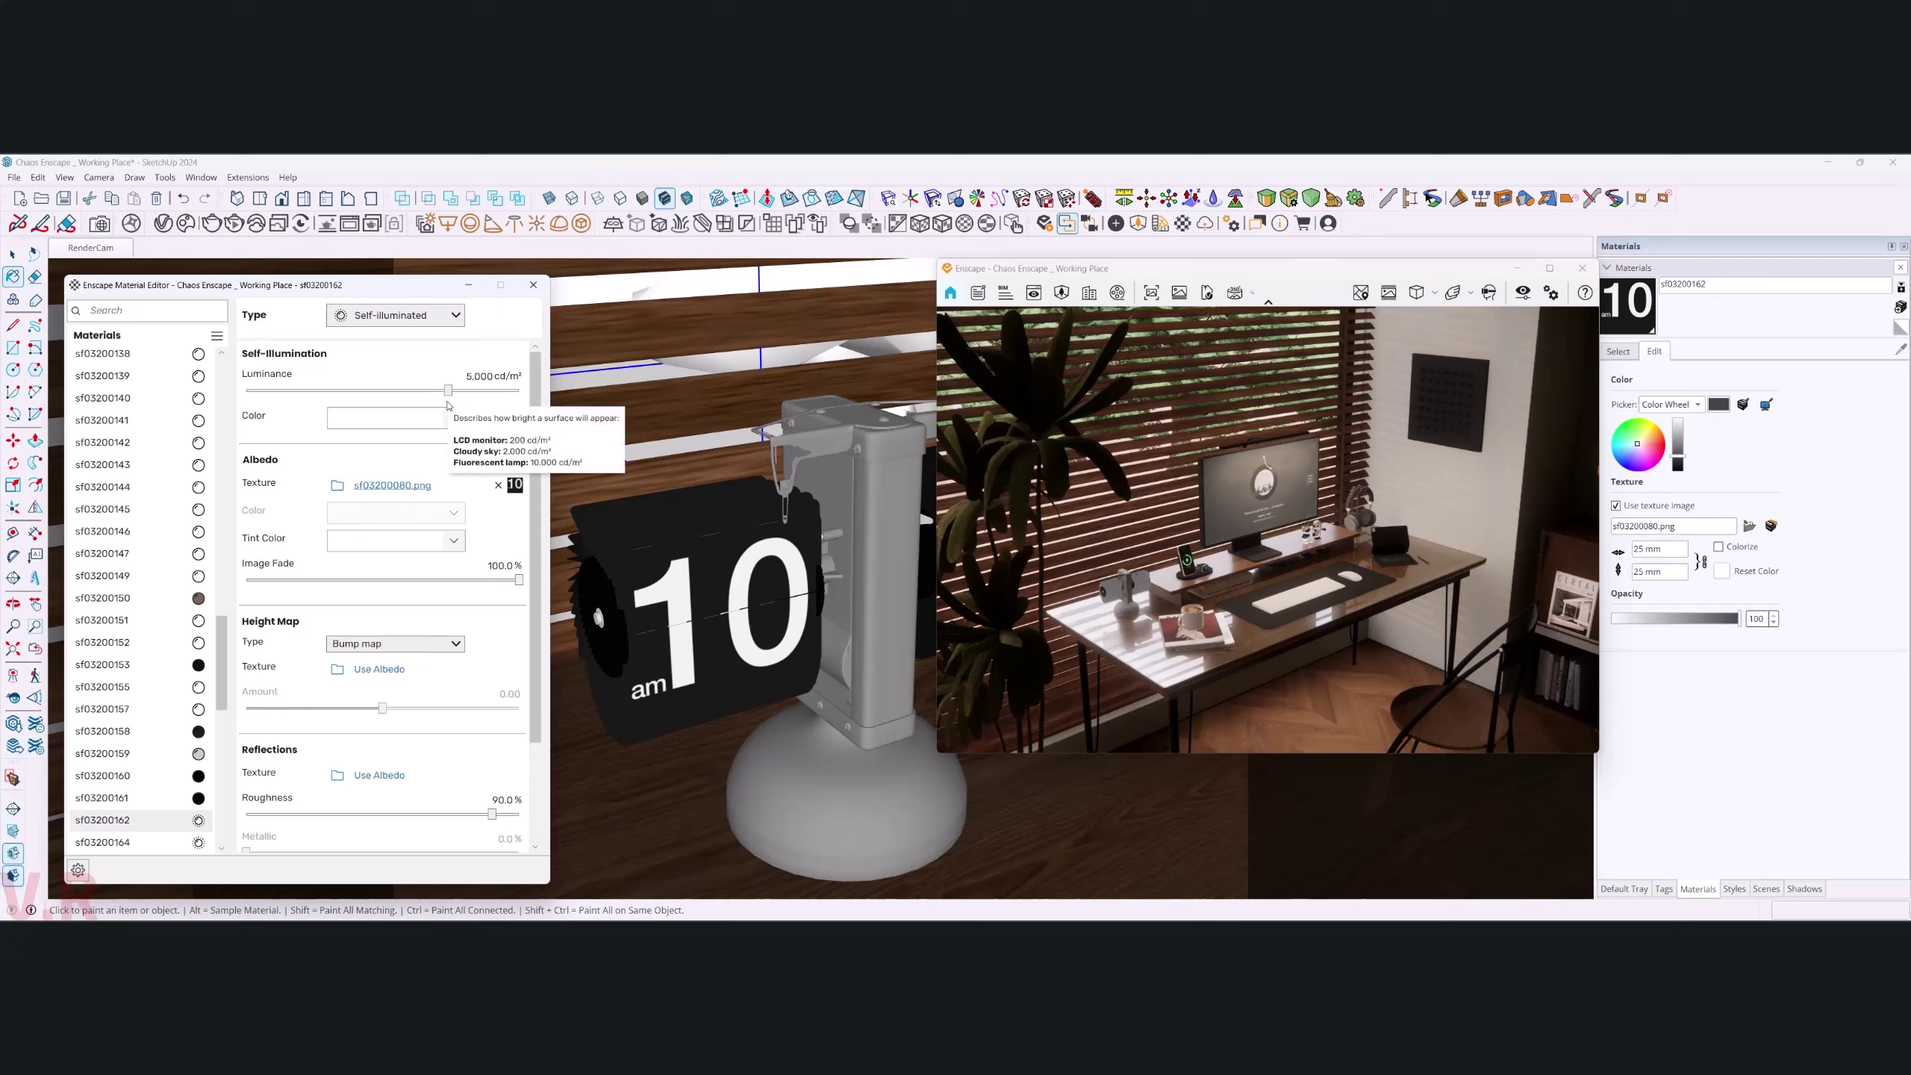
# - Set the glow colour to white and lower luminance to 1 cd/m²
pyautogui.click(454, 419)
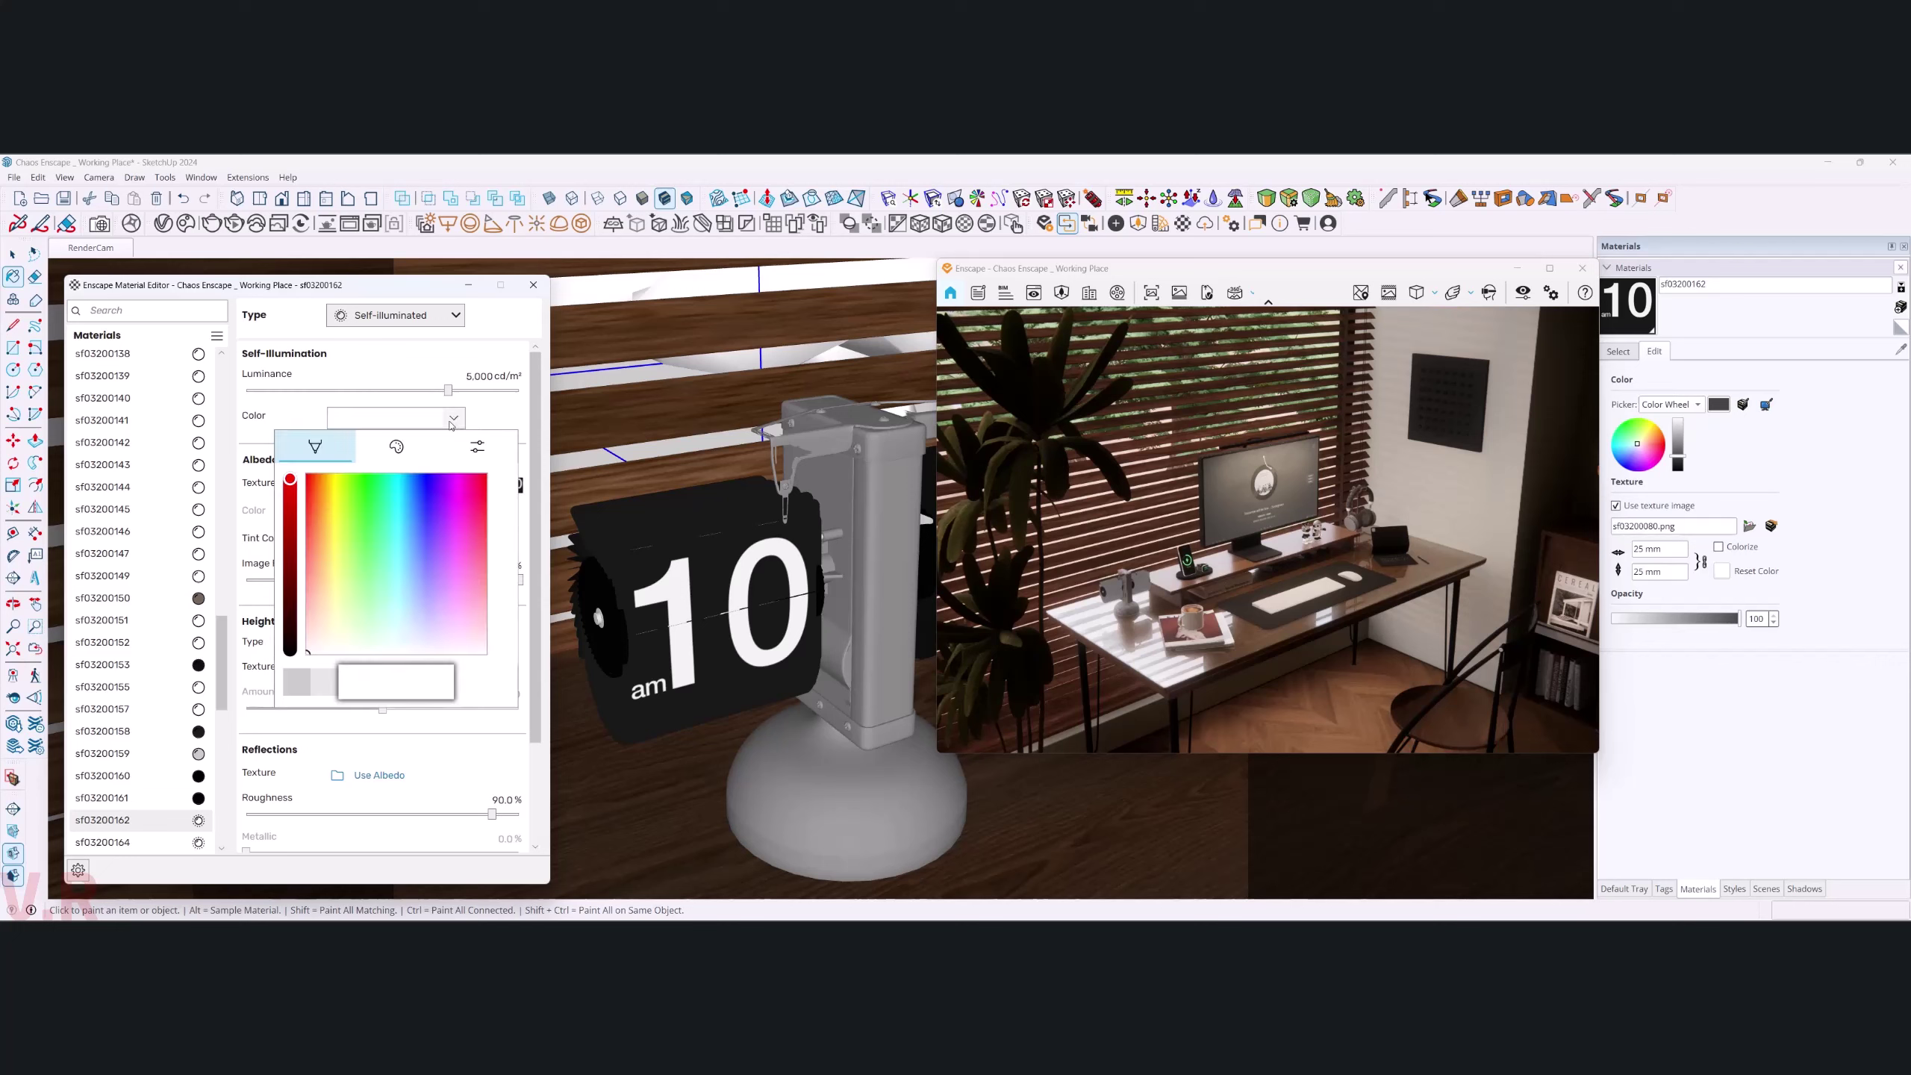
pyautogui.moveTo(294, 640); pyautogui.dragTo(291, 652)
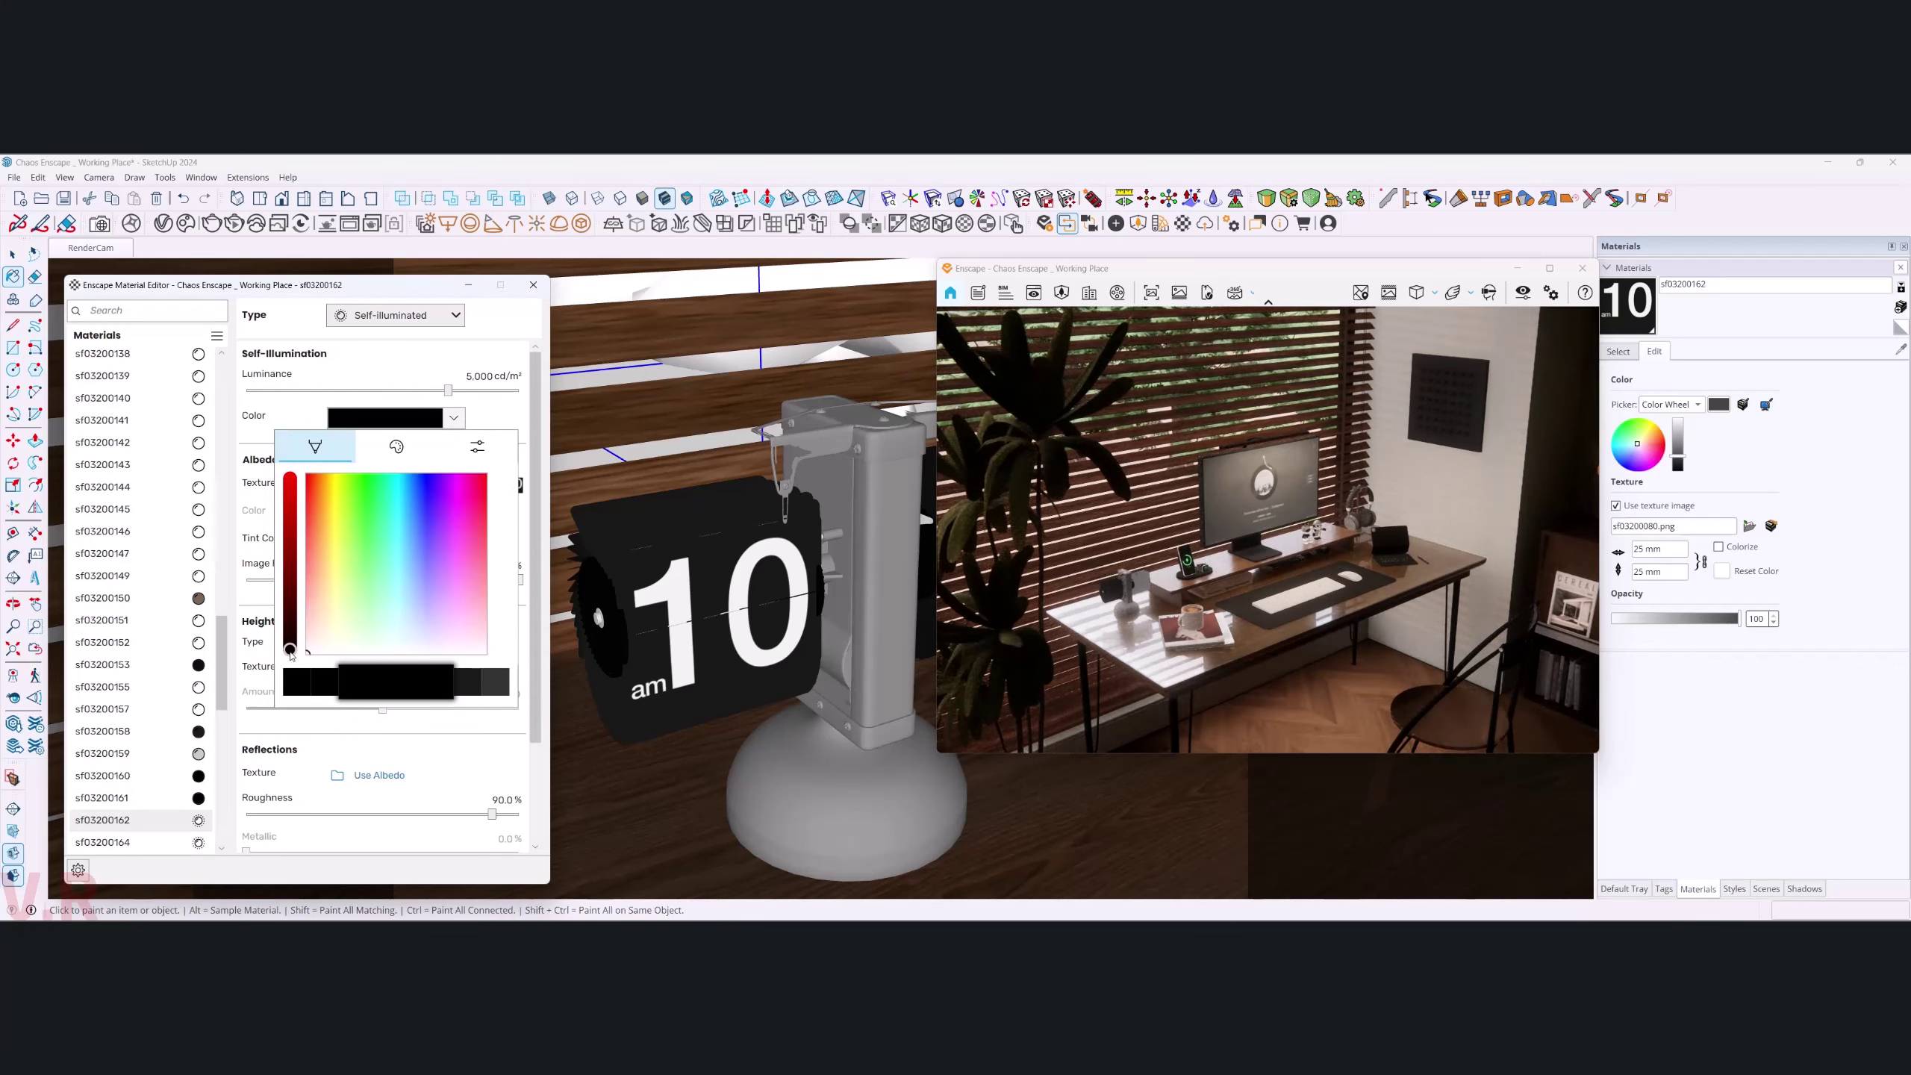
pyautogui.moveTo(291, 652); pyautogui.dragTo(291, 477)
pyautogui.click(454, 392)
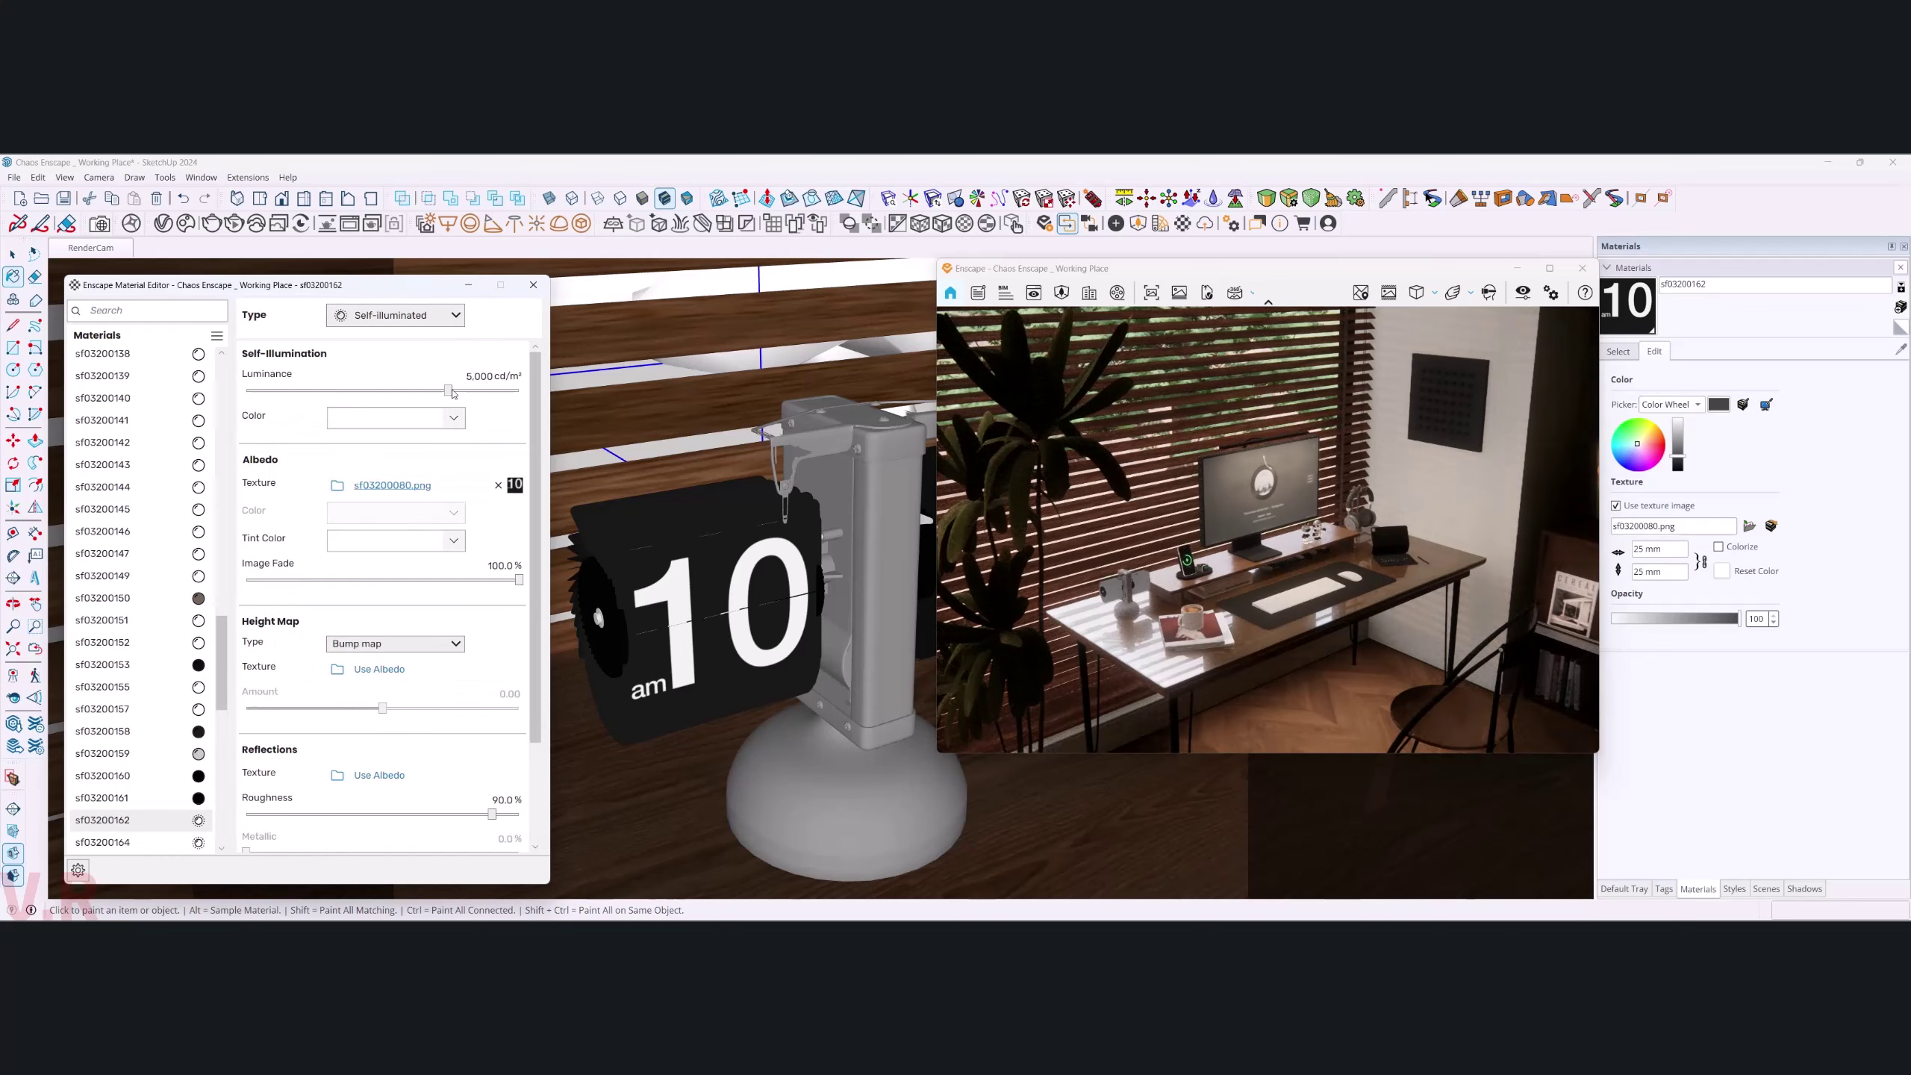
pyautogui.moveTo(448, 391); pyautogui.dragTo(246, 390)
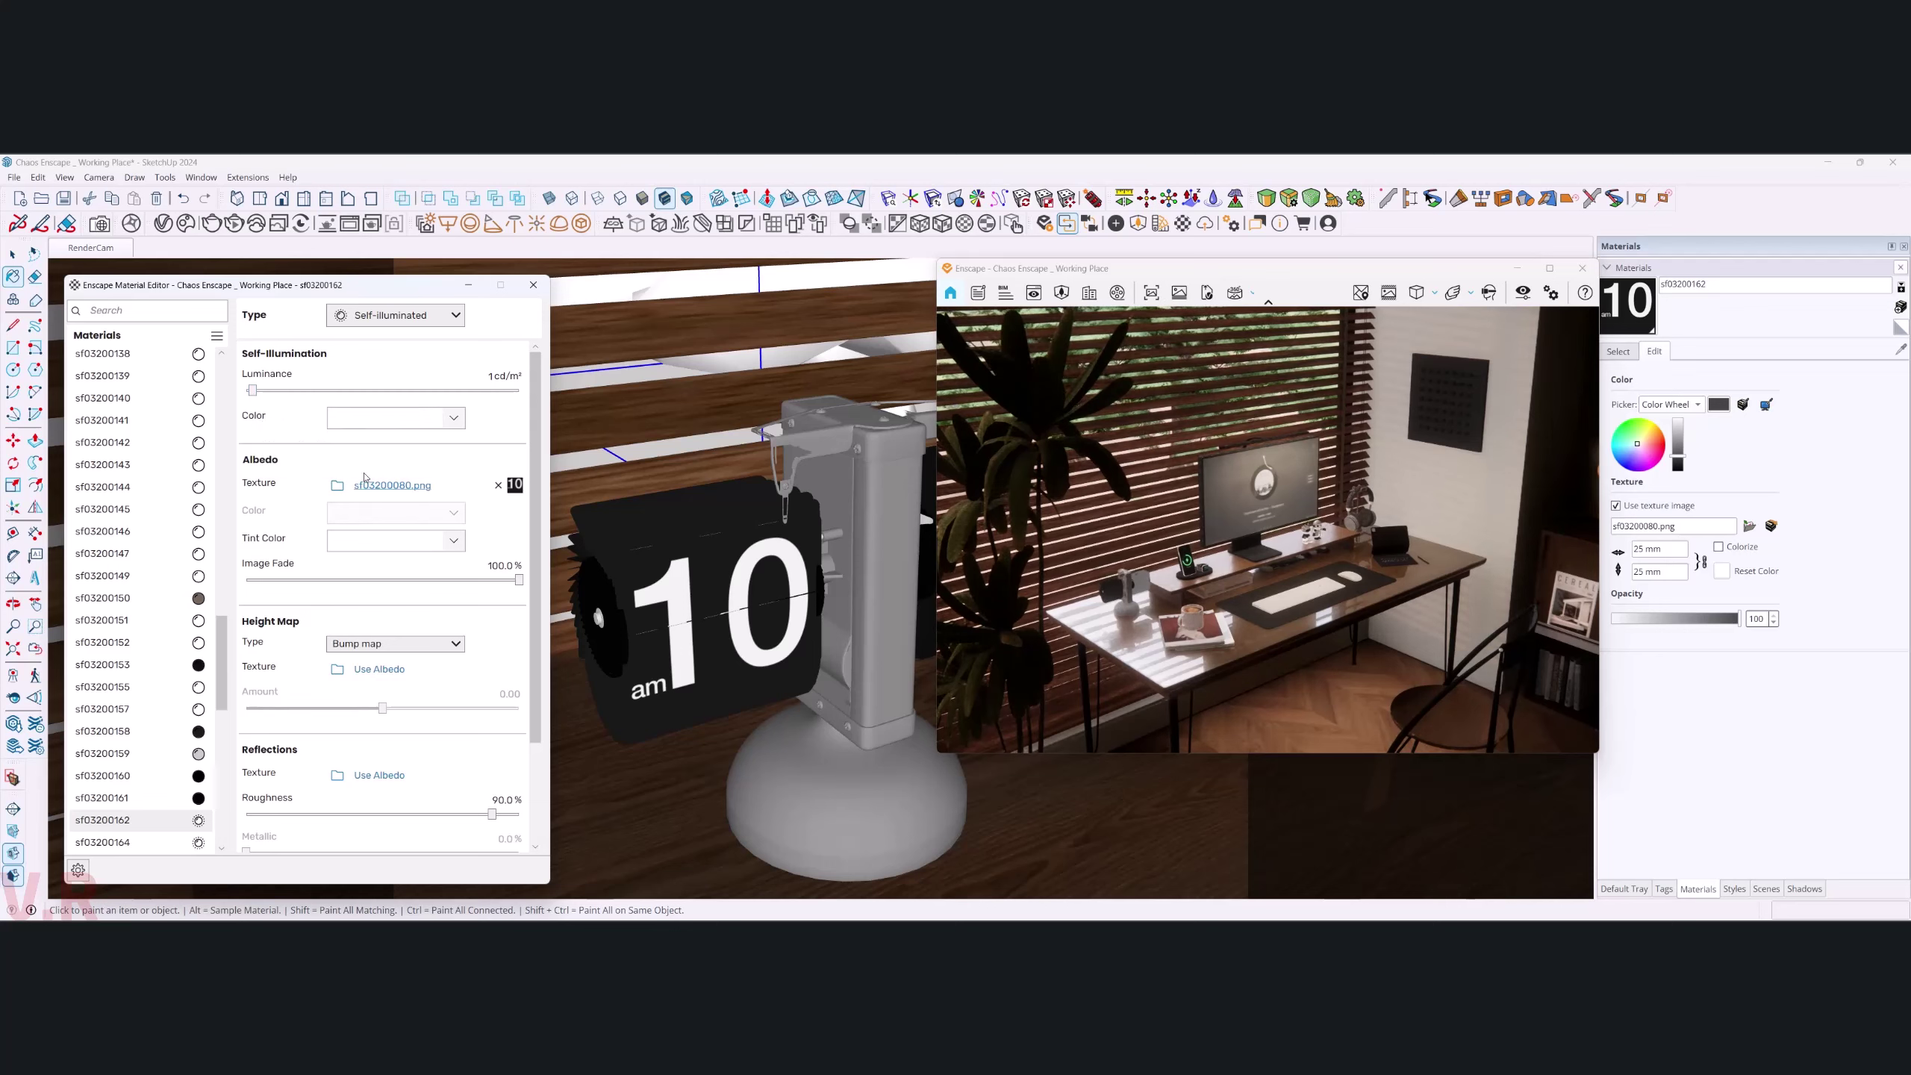
# - Revert the 10 face material type back to Generic
pyautogui.moveTo(677, 595)
pyautogui.mouseDown(button='middle')
pyautogui.moveTo(937, 487)
pyautogui.moveTo(576, 700)
pyautogui.moveTo(596, 663)
pyautogui.mouseUp(button='middle')
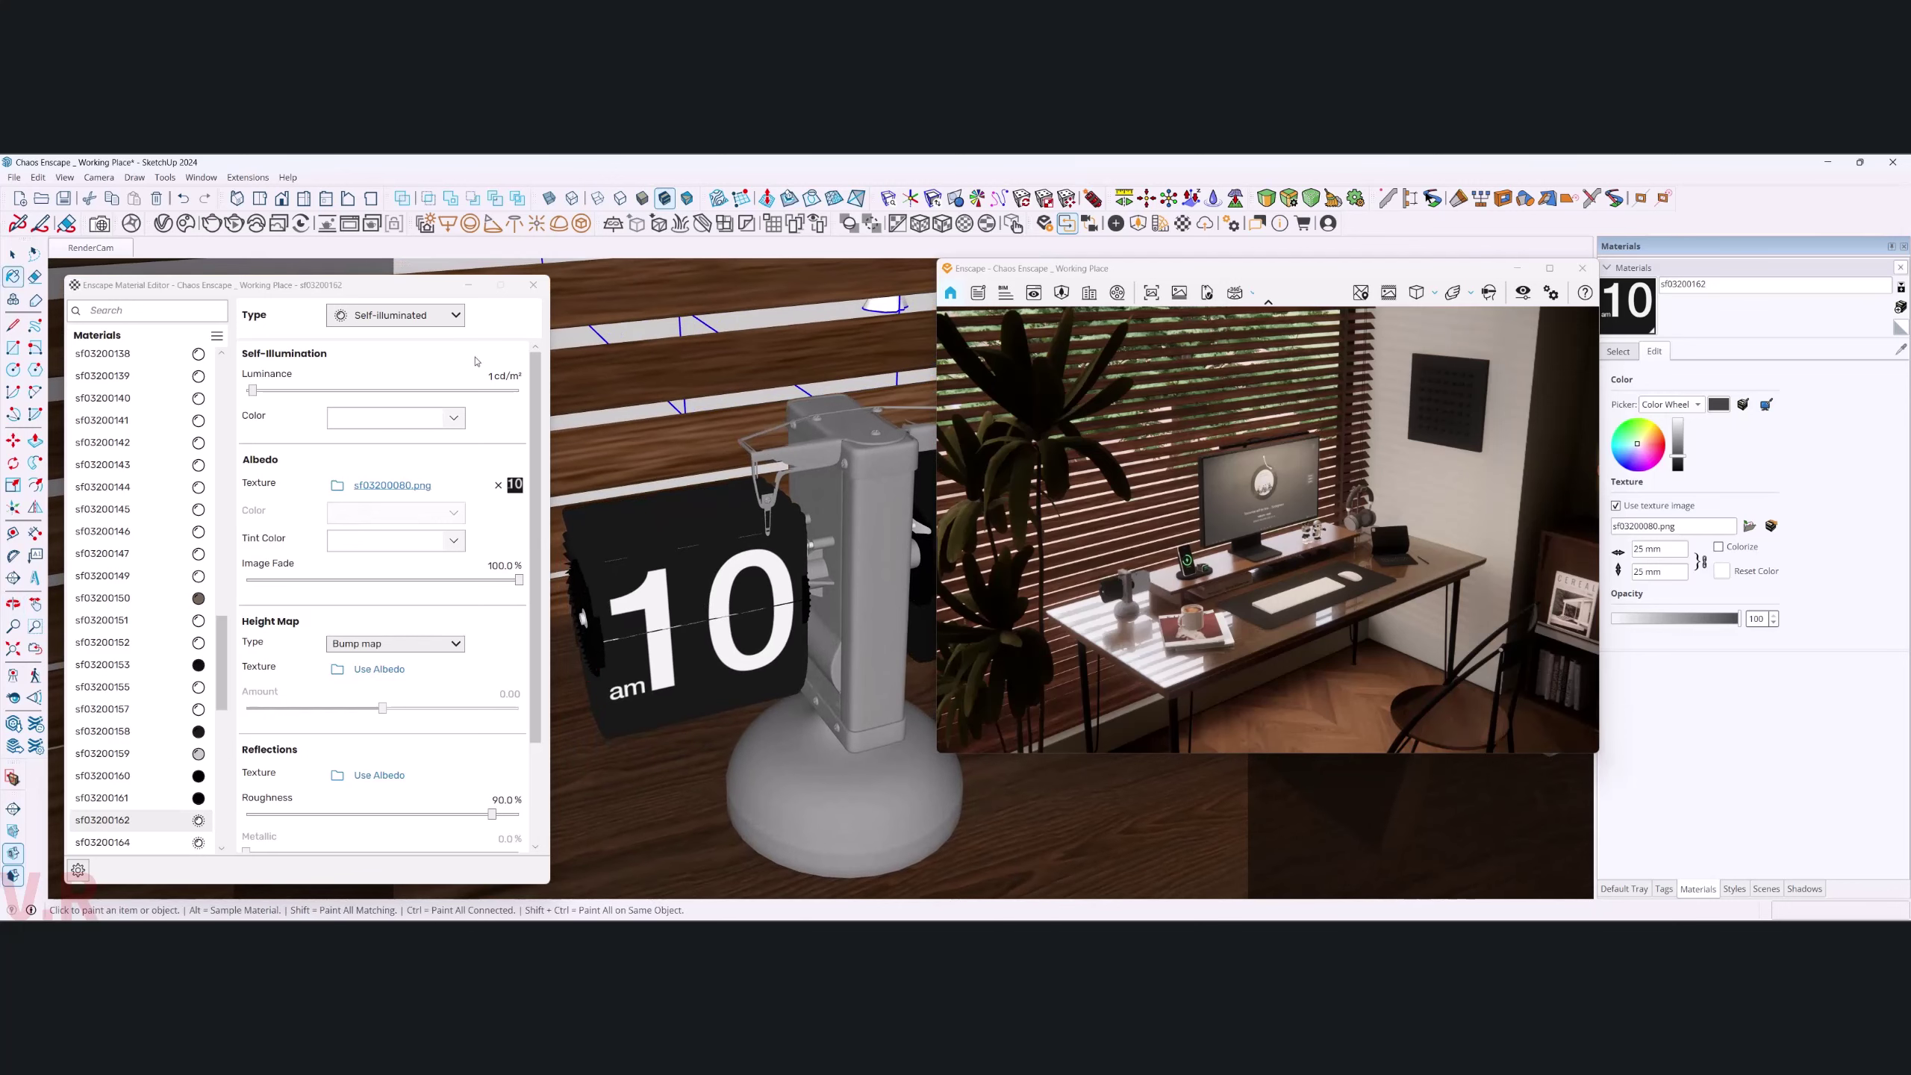
pyautogui.click(444, 317)
pyautogui.click(394, 343)
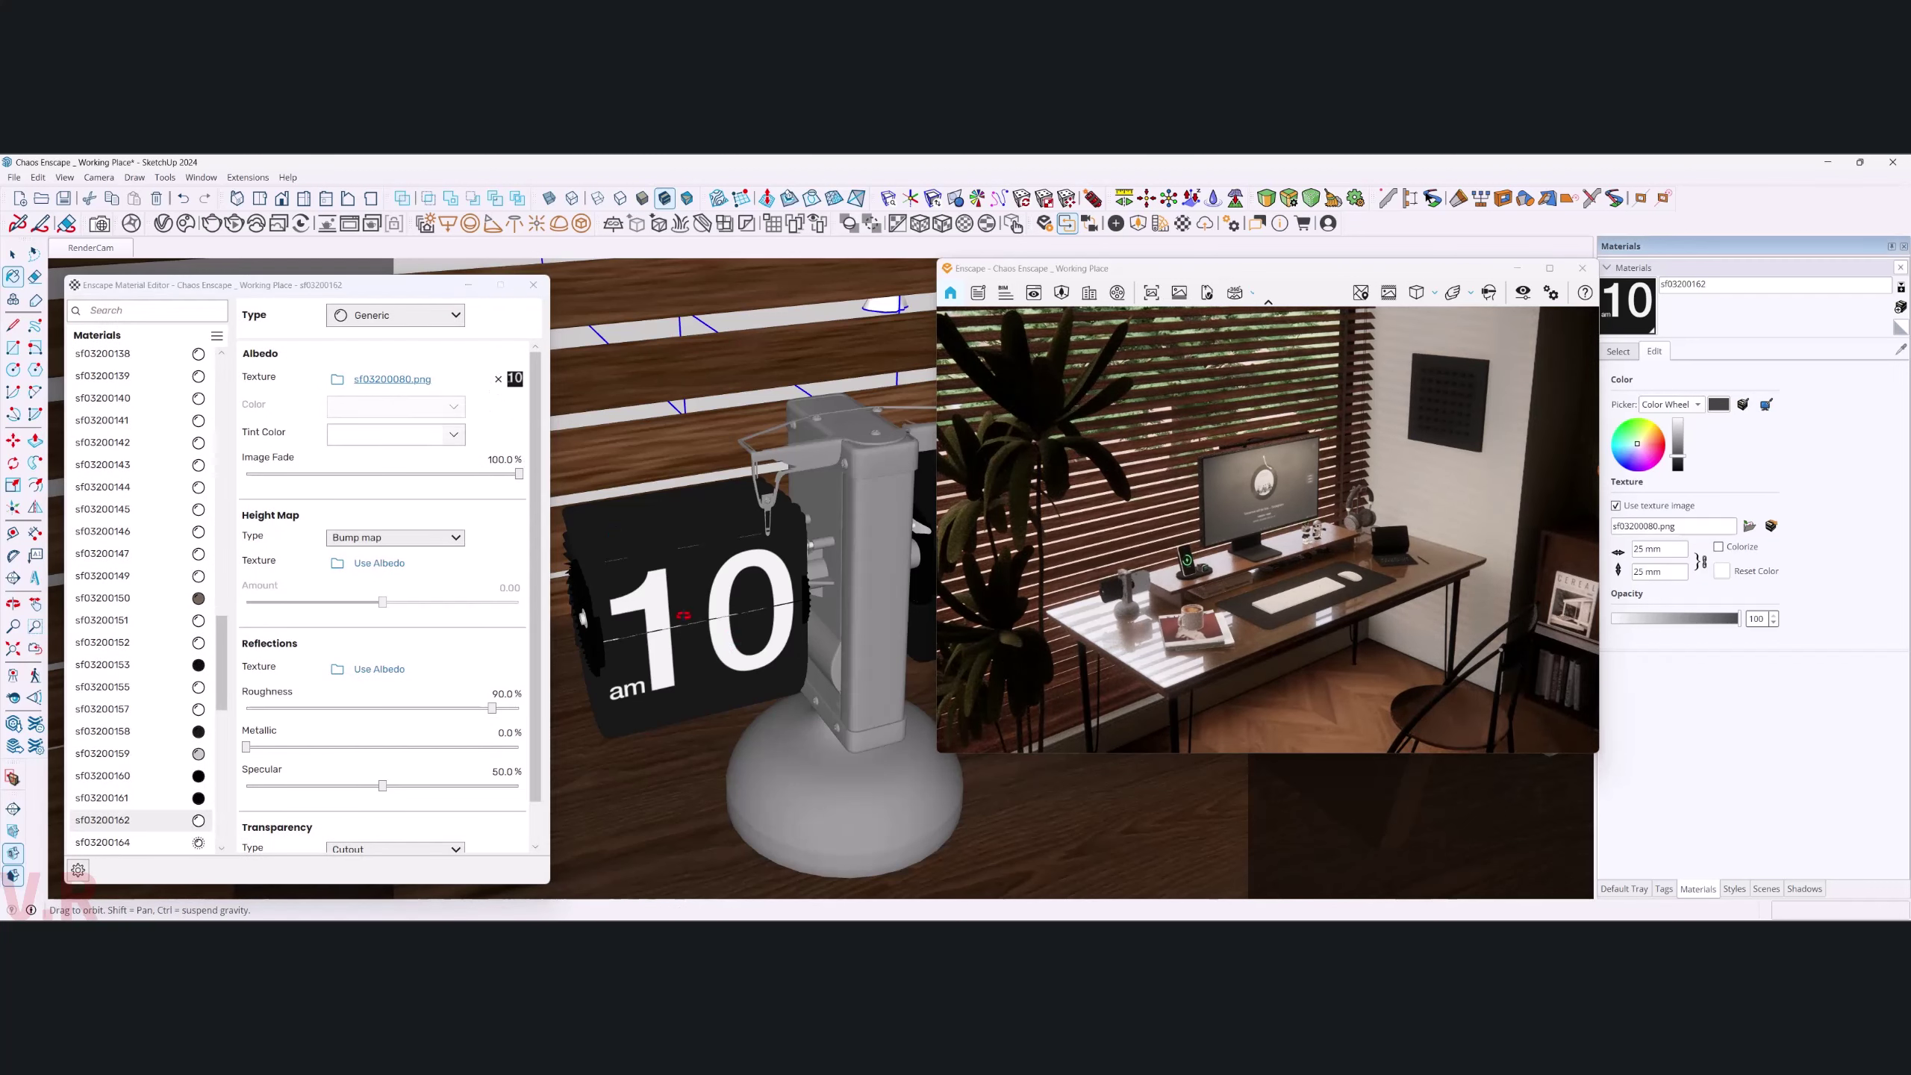
pyautogui.moveTo(647, 587); pyautogui.dragTo(663, 600, button='middle')
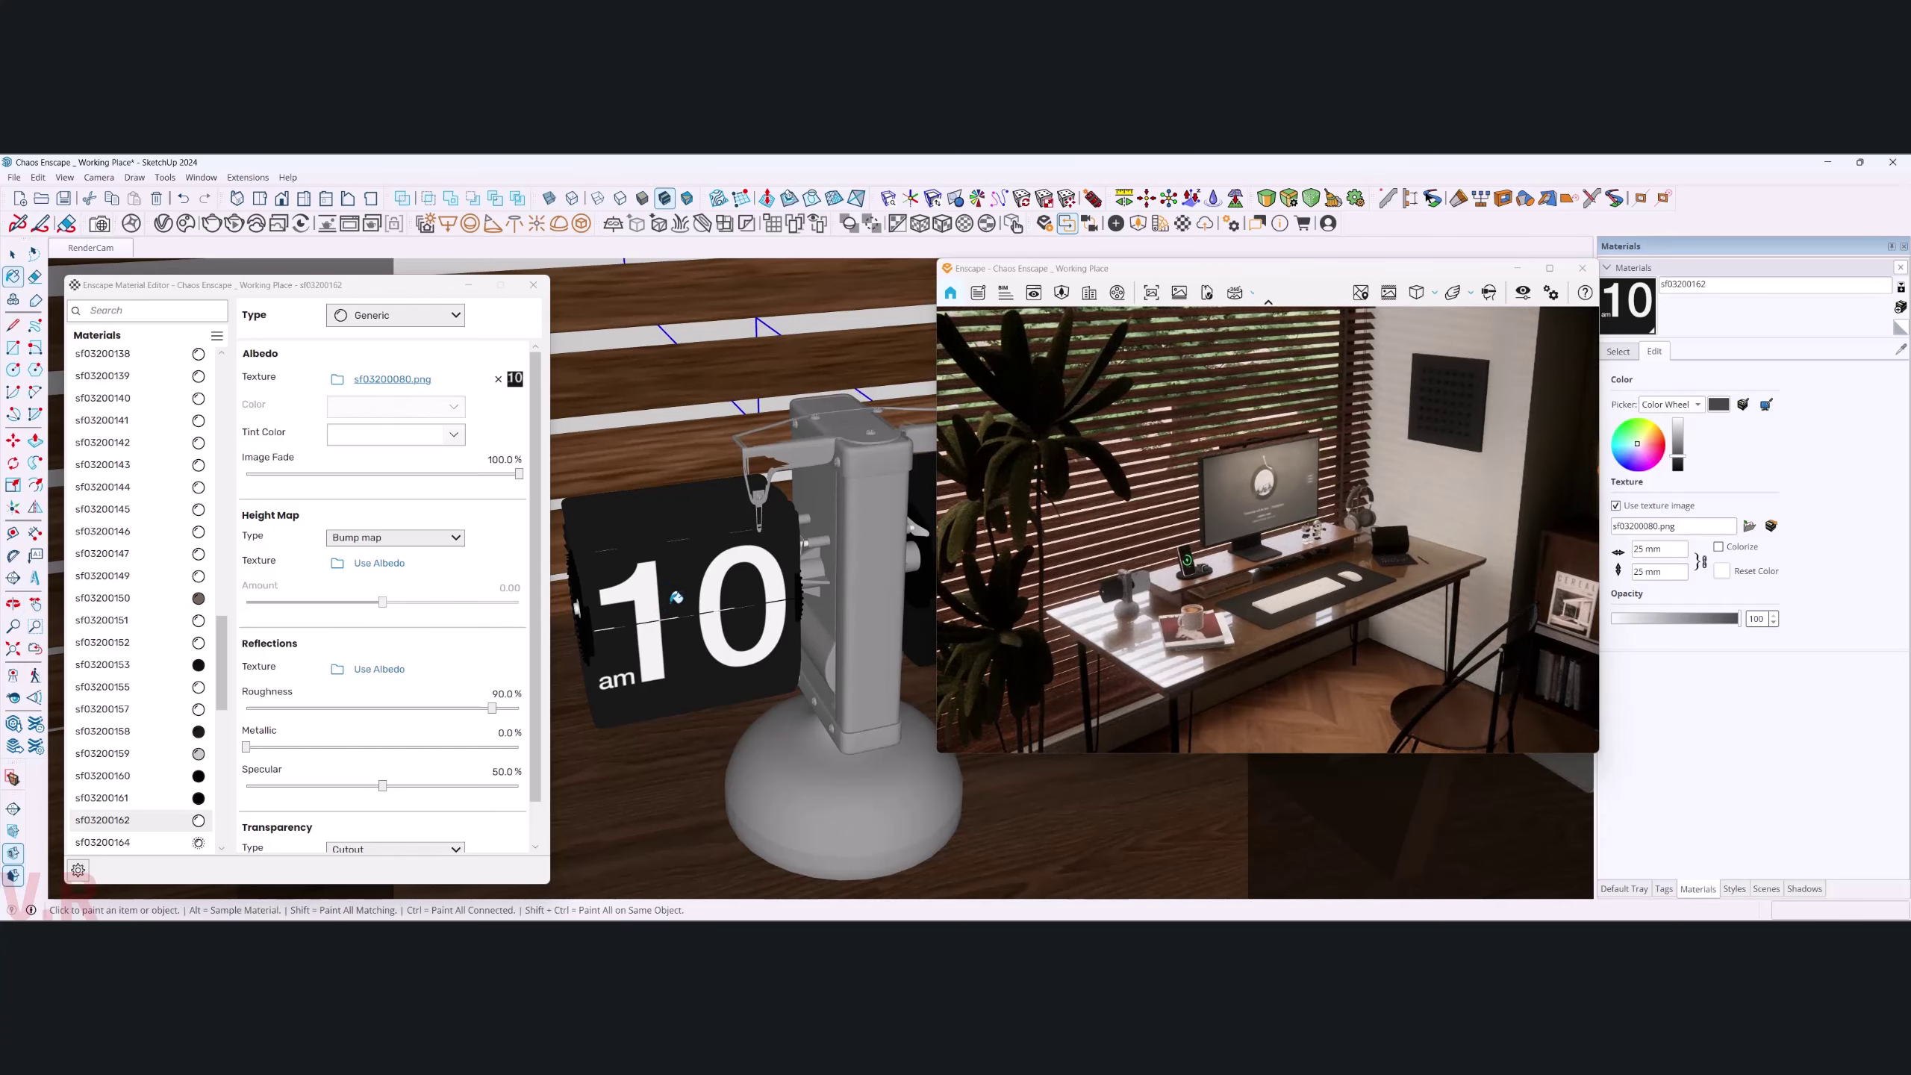
pyautogui.moveTo(680, 599); pyautogui.dragTo(732, 614, button='middle')
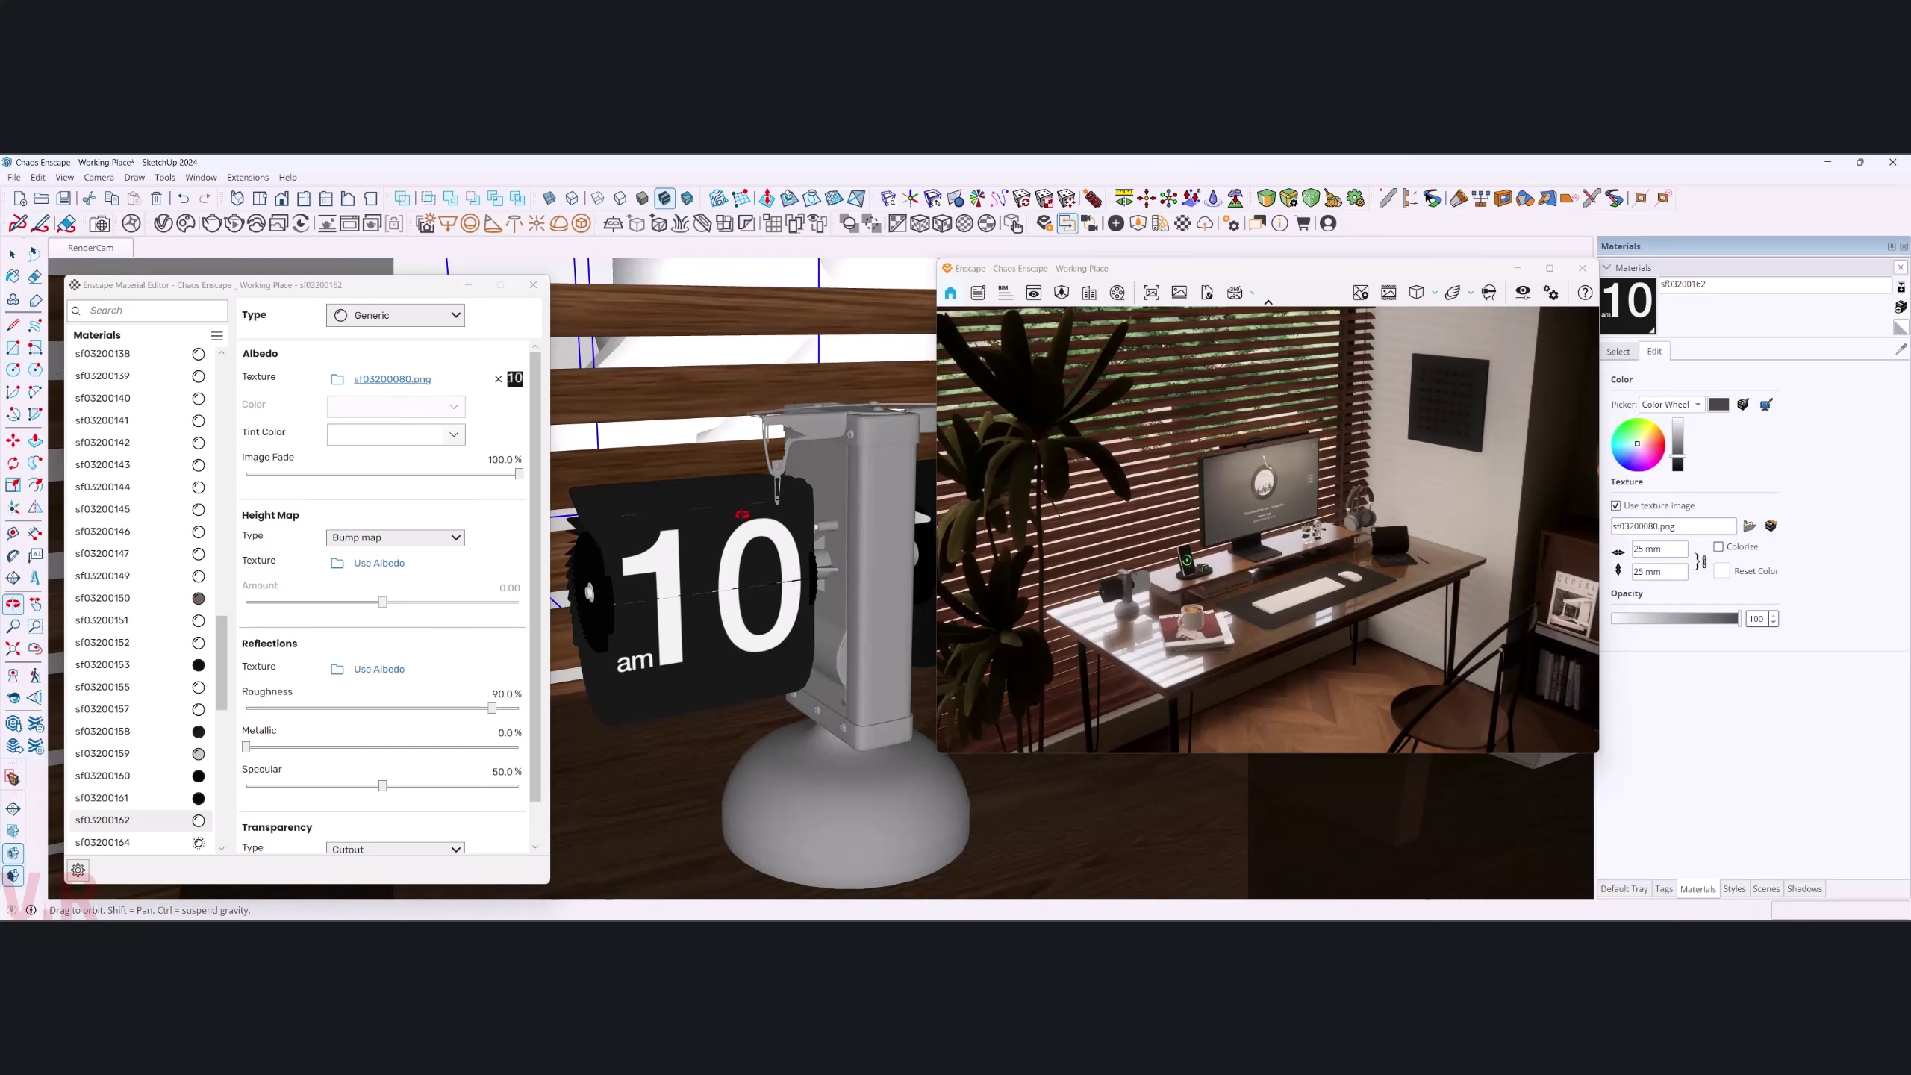
pyautogui.press('space')
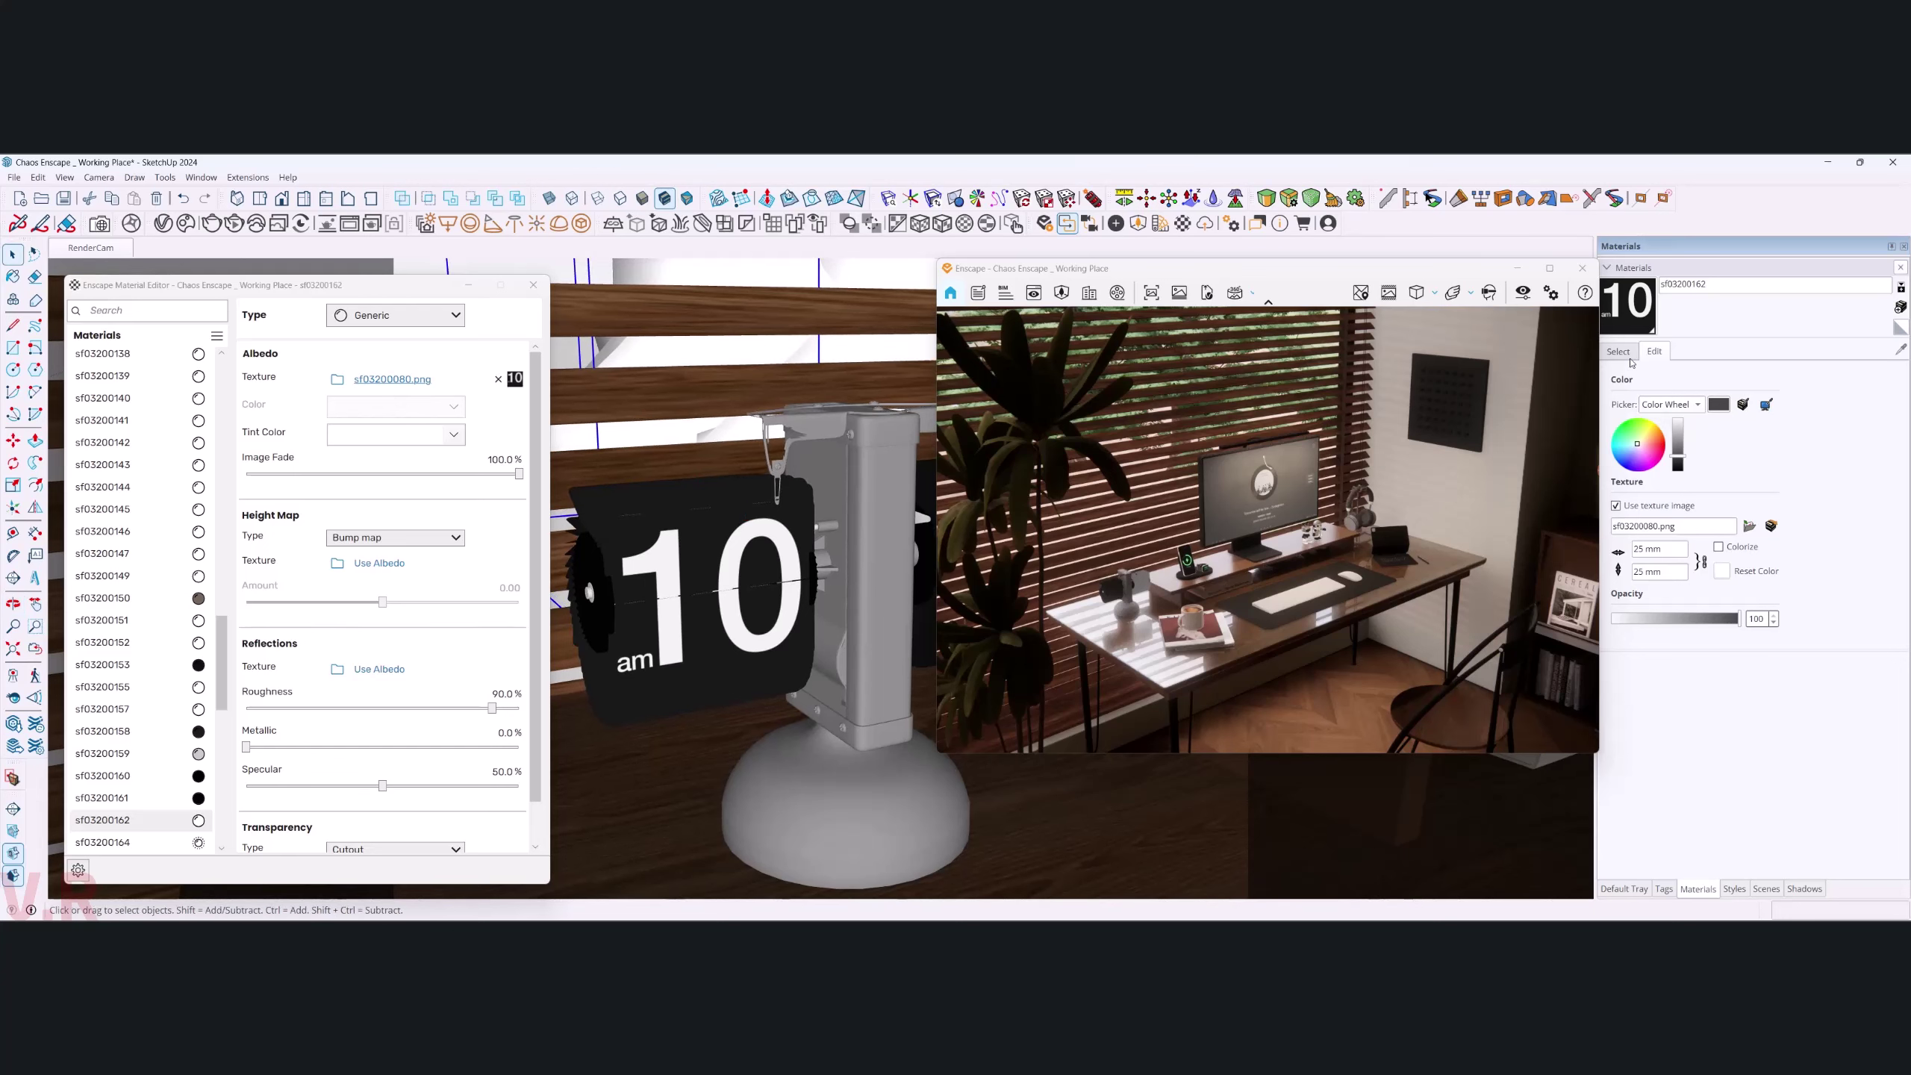
pyautogui.click(1618, 352)
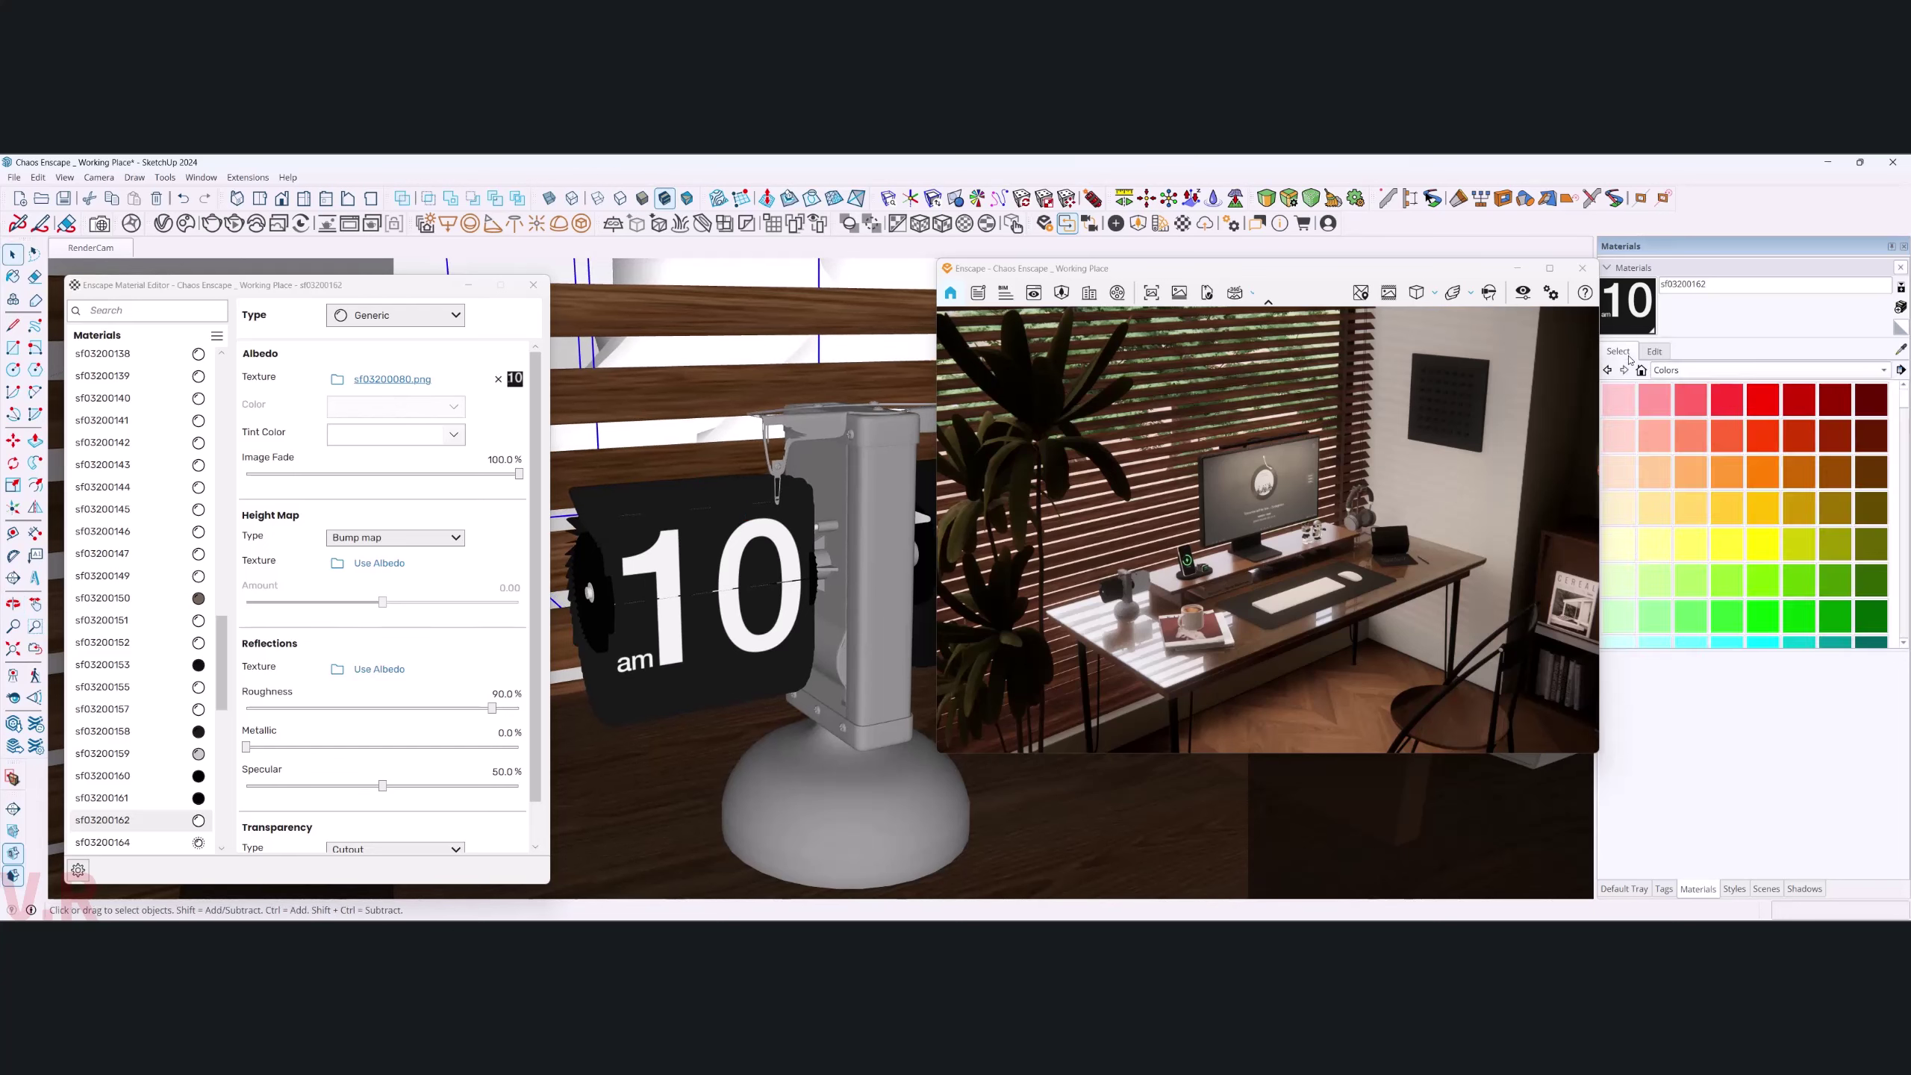
pyautogui.click(1652, 351)
pyautogui.doubleClick(676, 647)
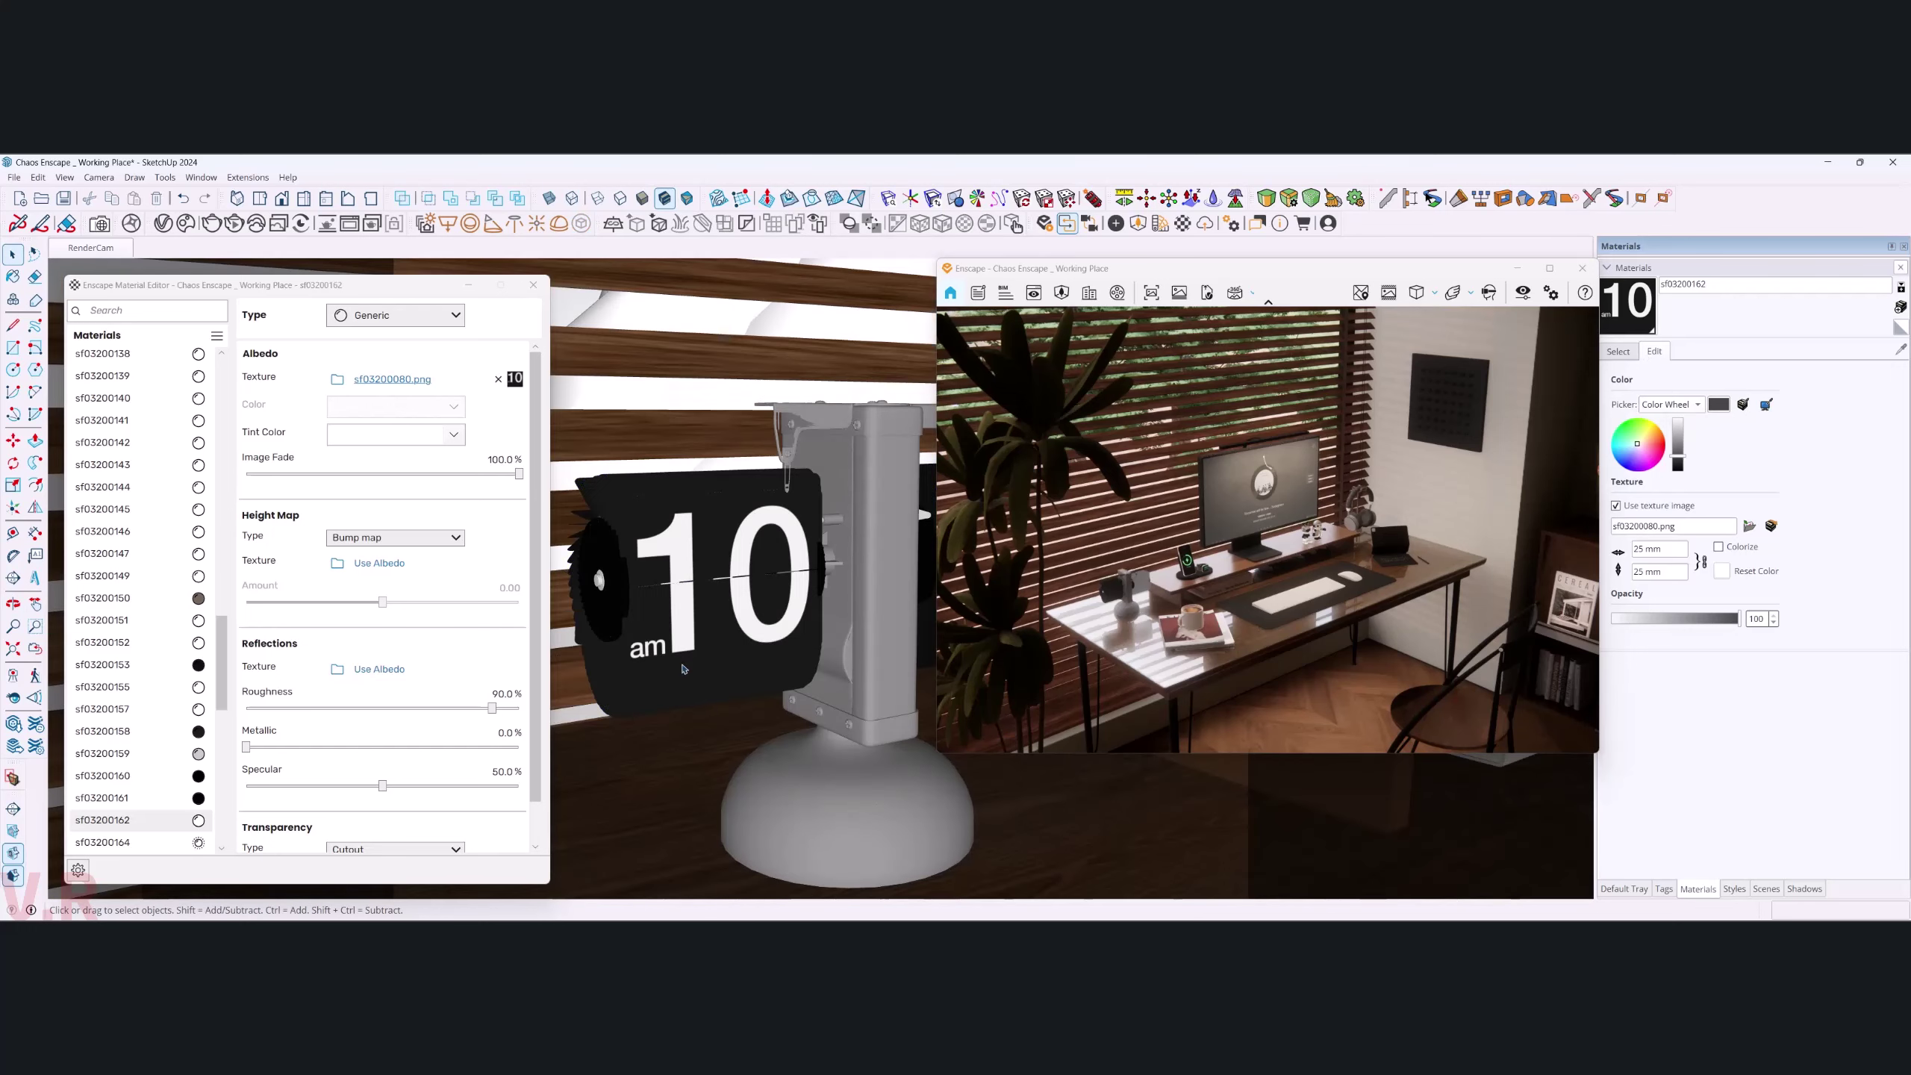
pyautogui.moveTo(683, 669)
pyautogui.mouseDown(button='middle')
pyautogui.moveTo(718, 566)
pyautogui.moveTo(699, 680)
pyautogui.moveTo(701, 642)
pyautogui.mouseUp(button='middle')
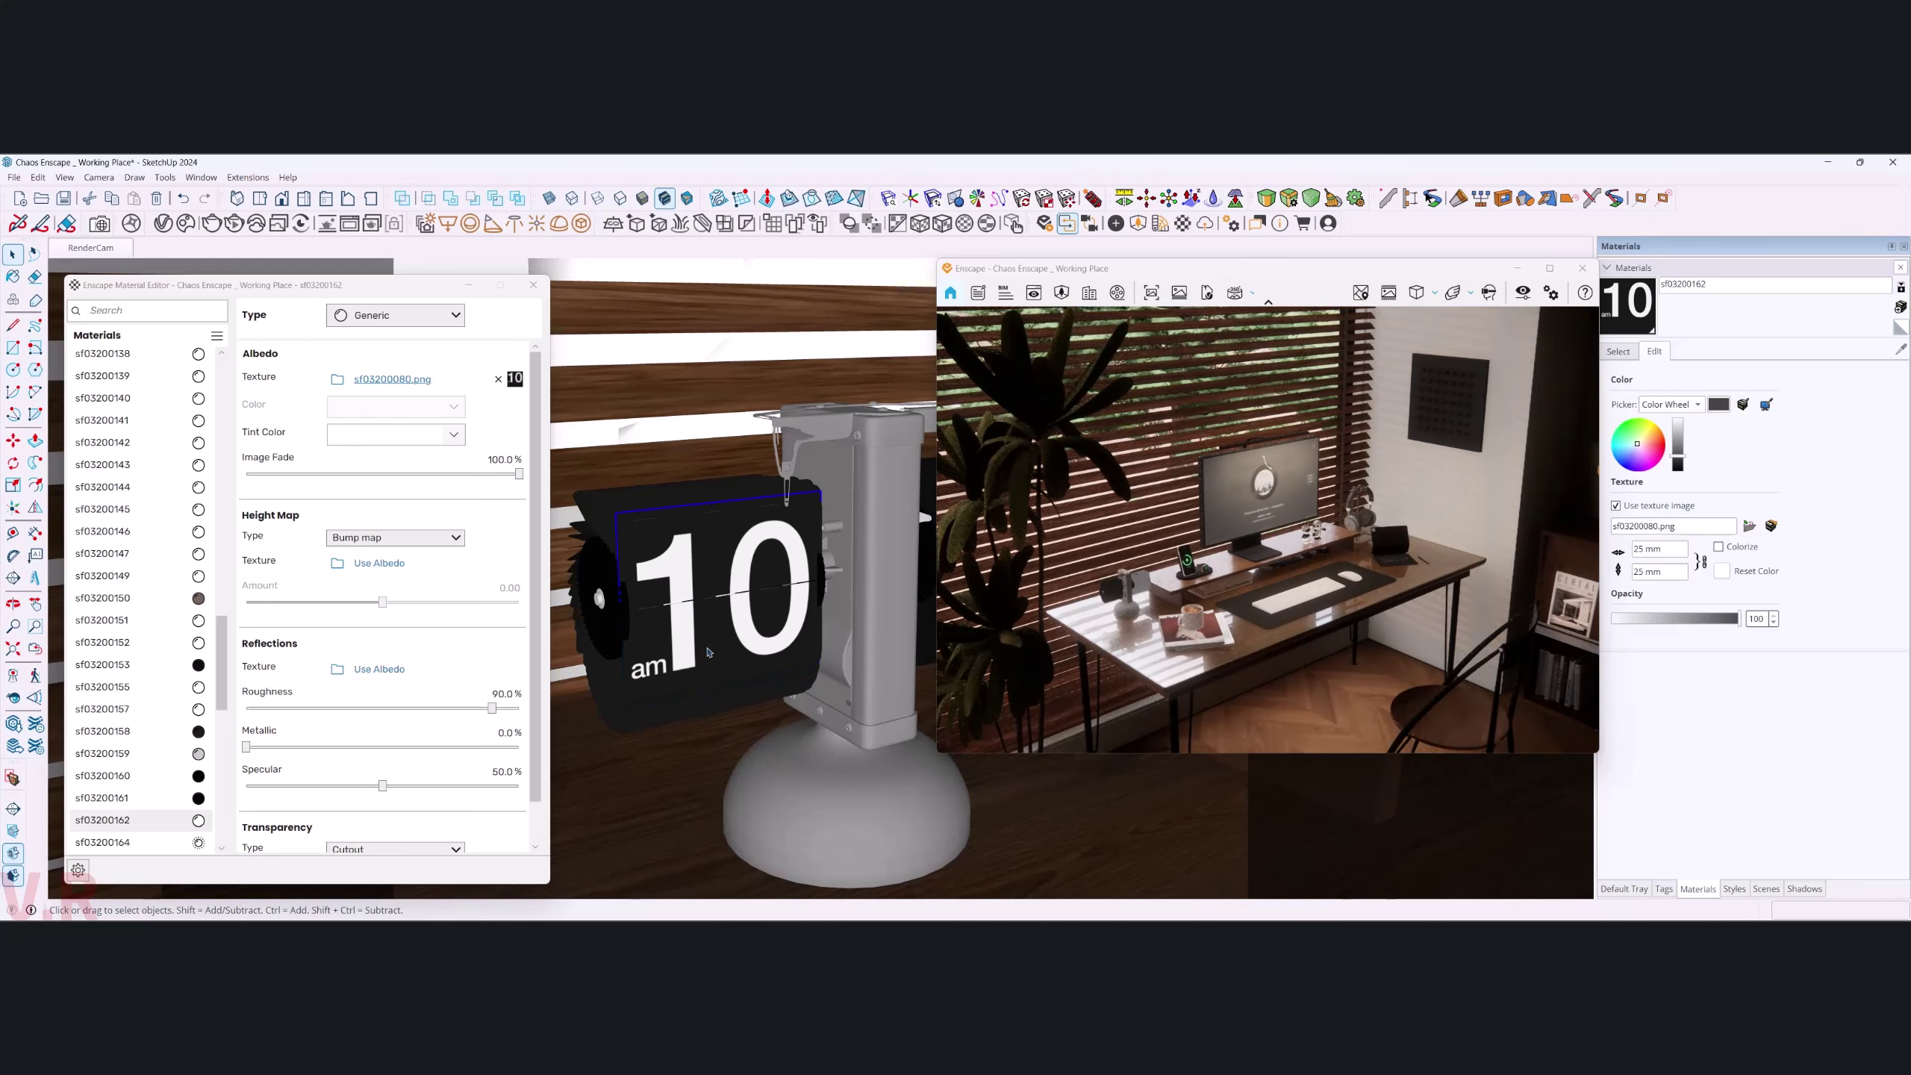
pyautogui.moveTo(705, 589); pyautogui.dragTo(762, 641, button='middle')
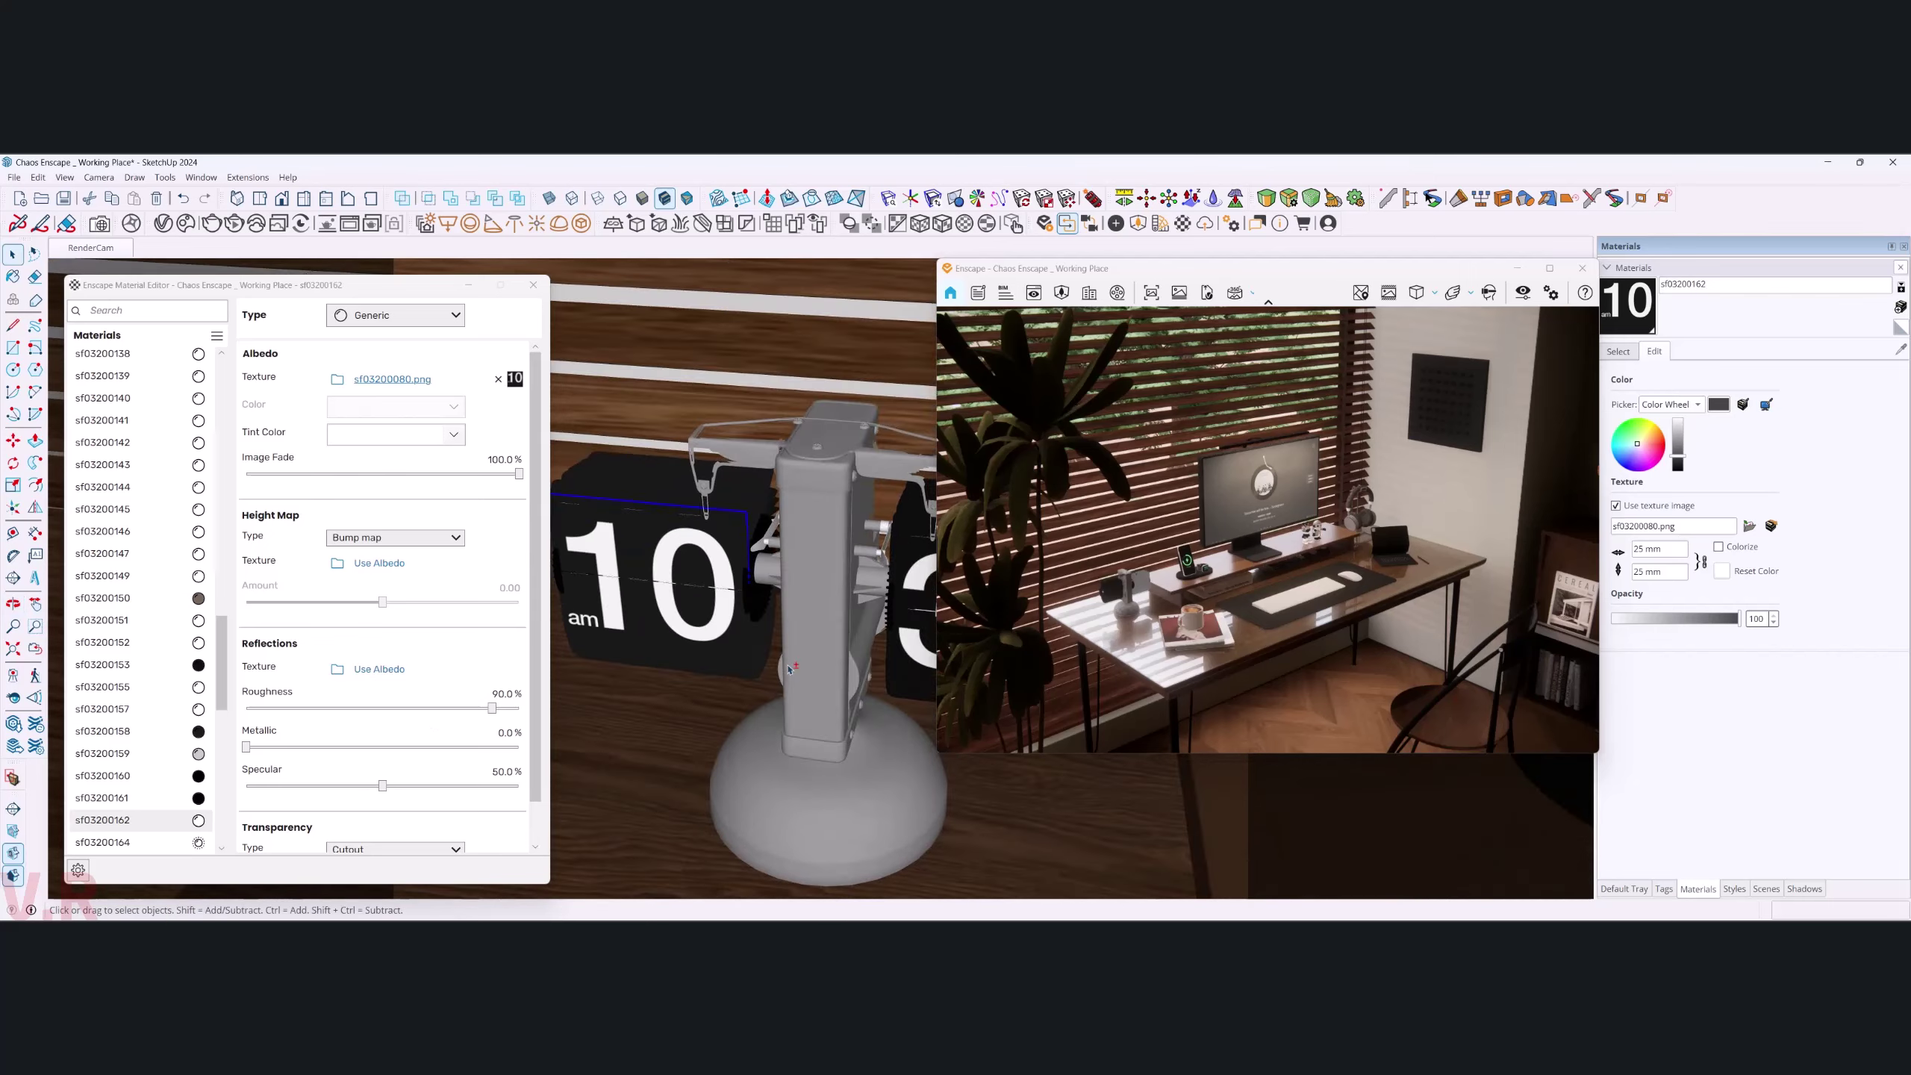
pyautogui.moveTo(740, 645); pyautogui.dragTo(763, 700, button='middle')
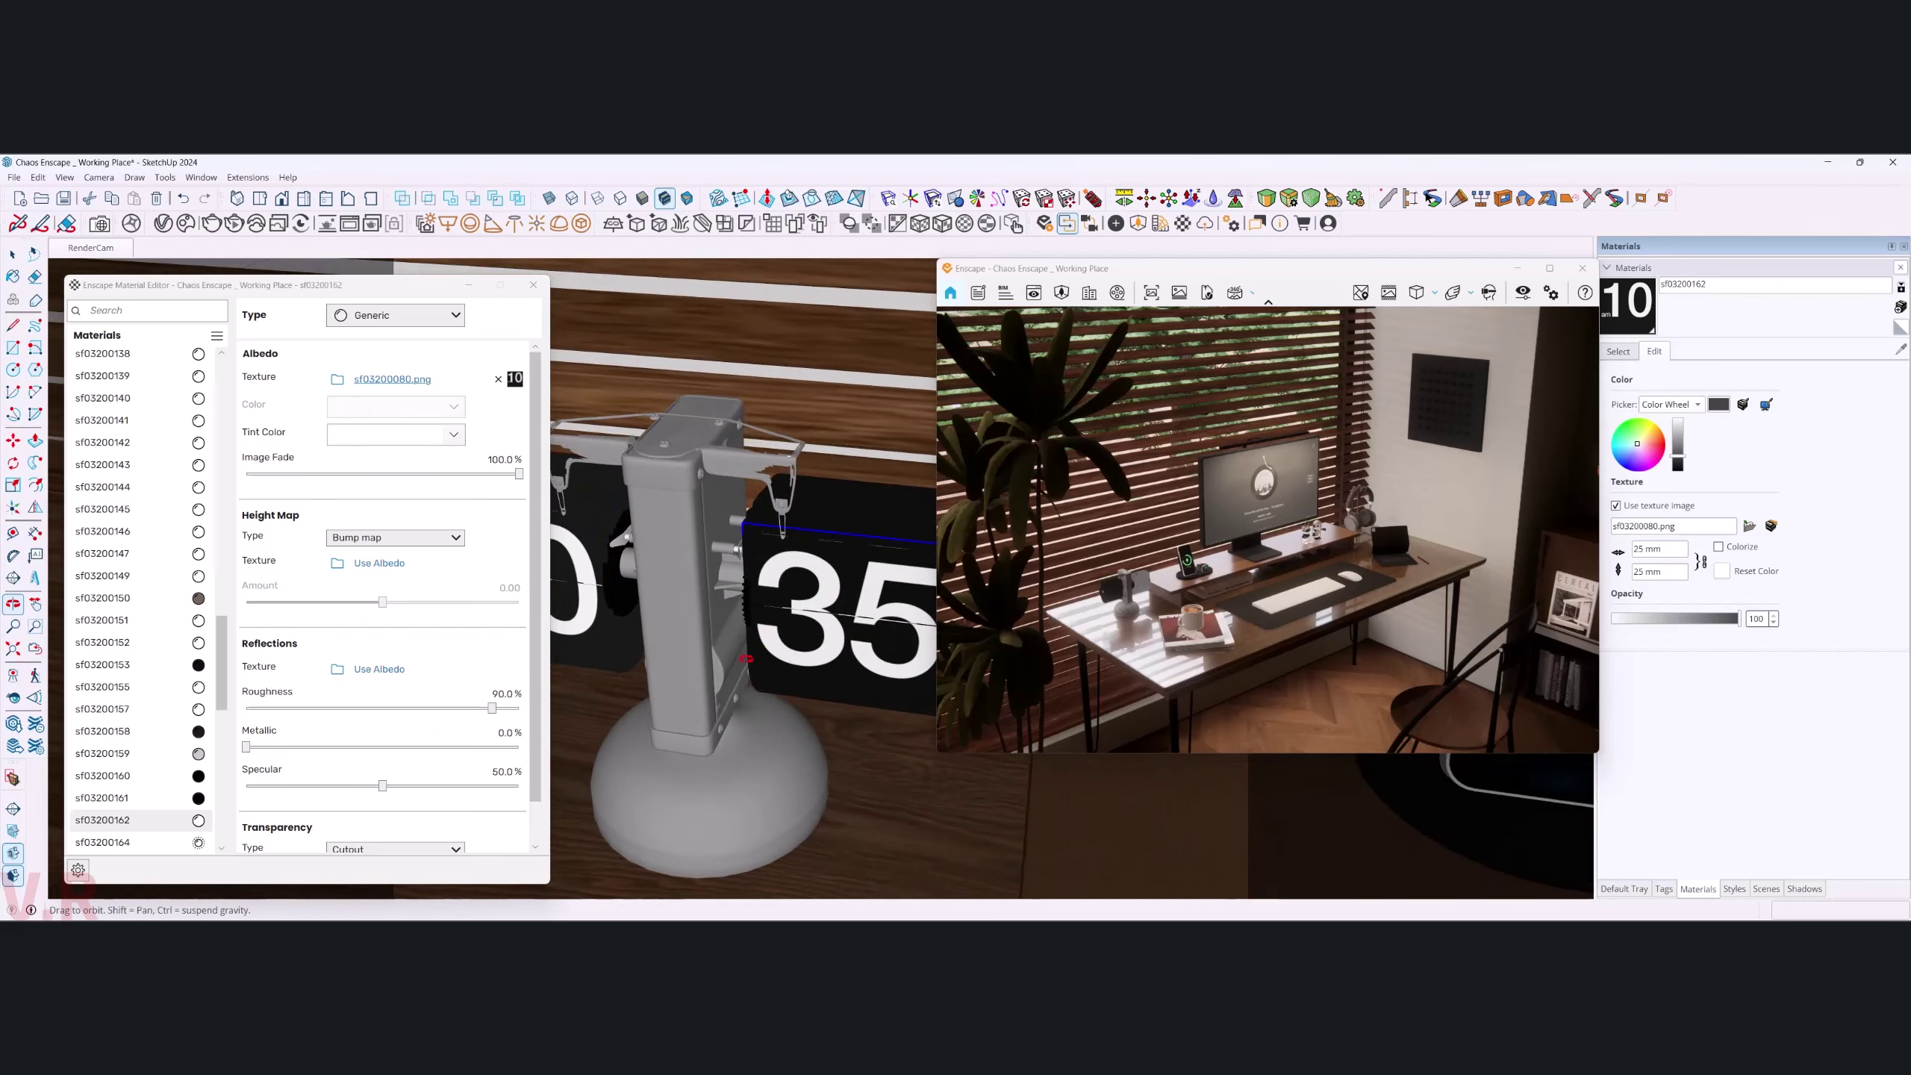
pyautogui.doubleClick(808, 618)
pyautogui.moveTo(808, 617)
pyautogui.mouseDown(button='middle')
pyautogui.moveTo(1400, 444)
pyautogui.moveTo(916, 593)
pyautogui.mouseUp(button='middle')
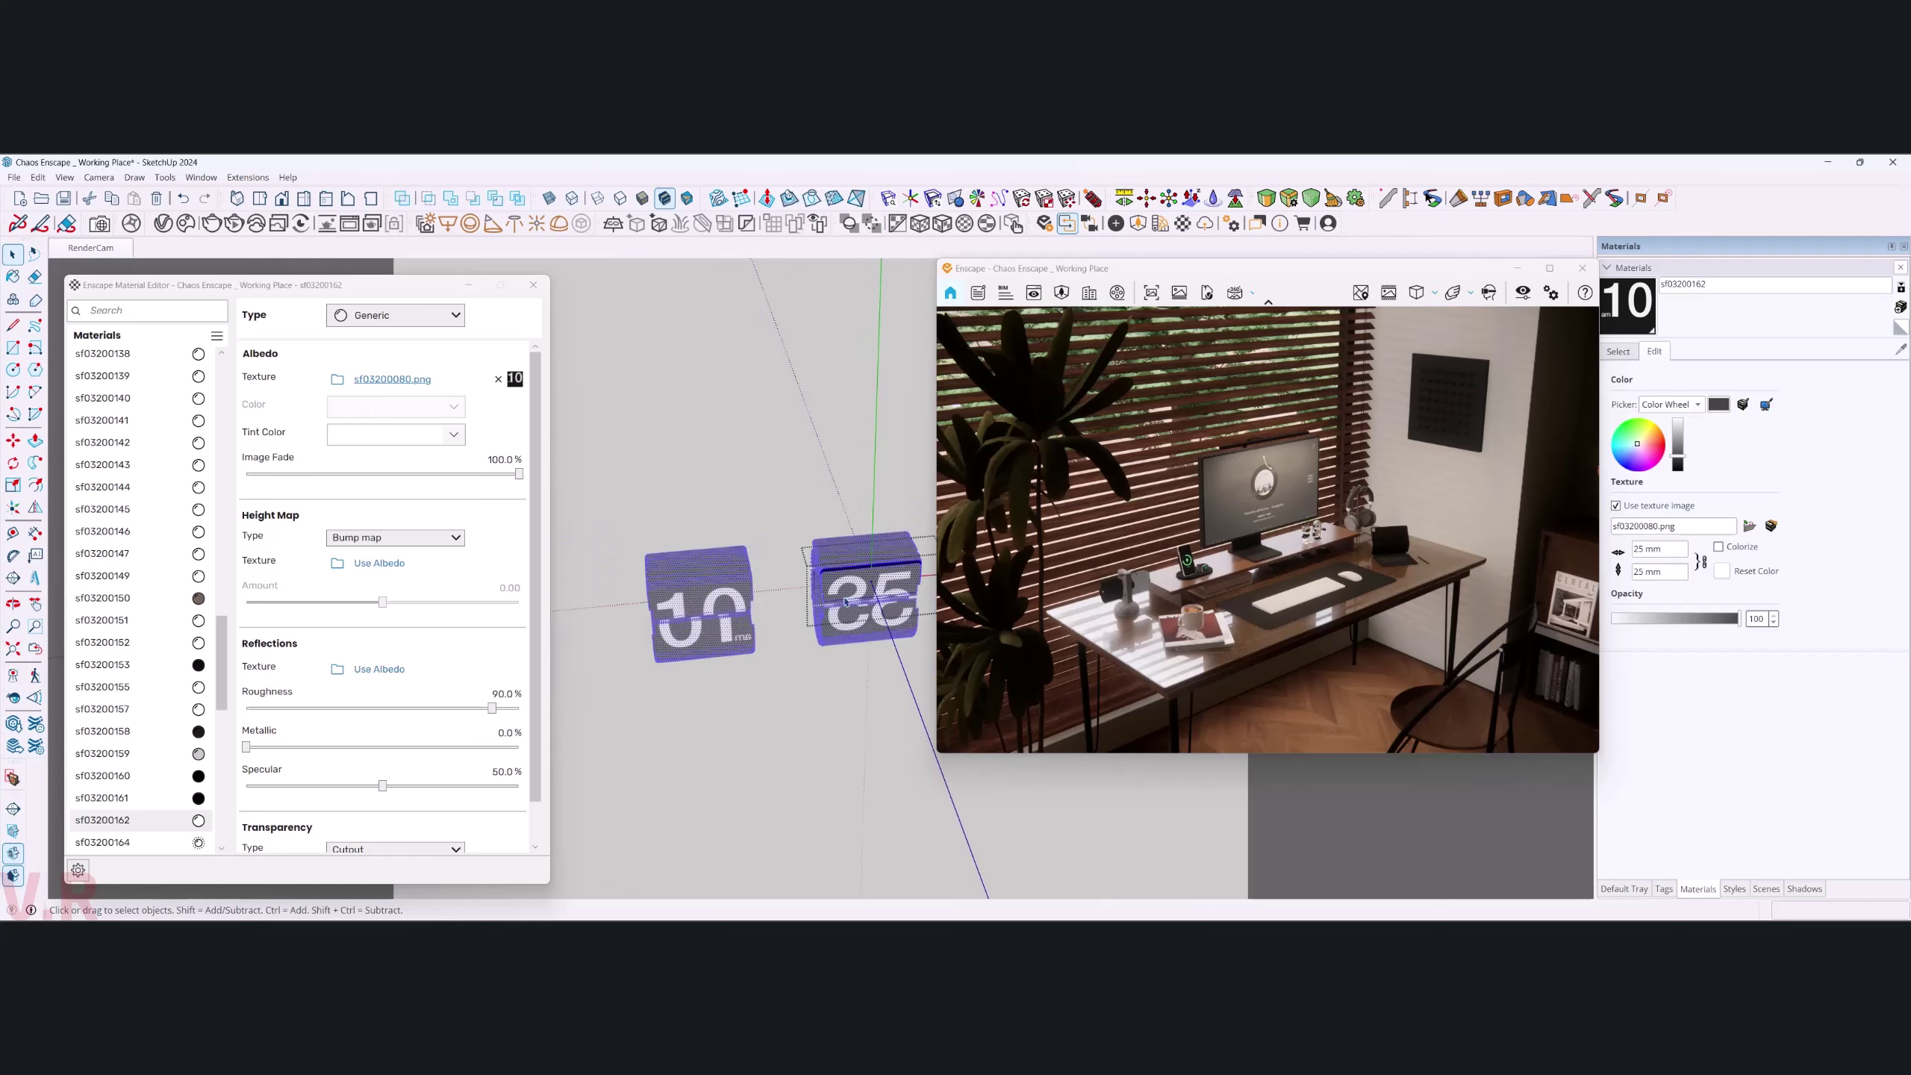
pyautogui.click(915, 593)
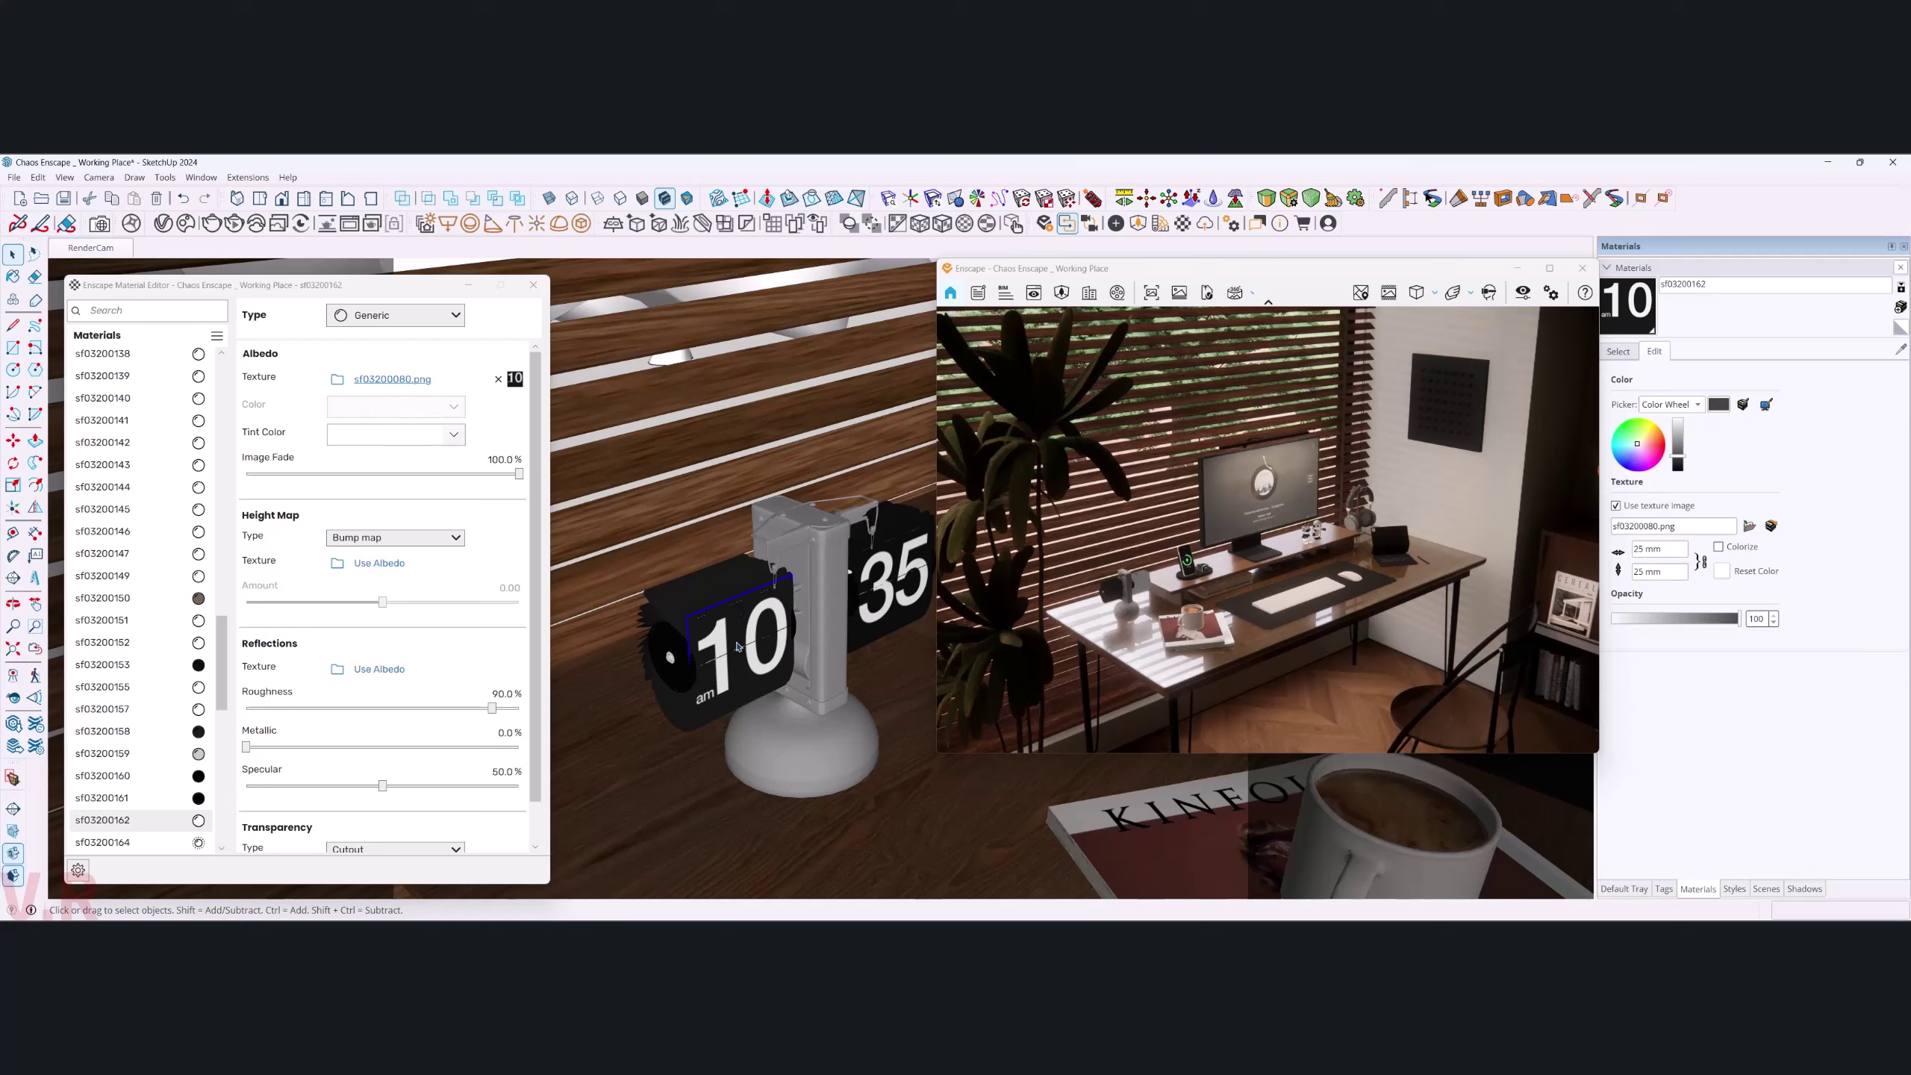
pyautogui.press('m')
pyautogui.click(701, 770)
pyautogui.press('ctrl')
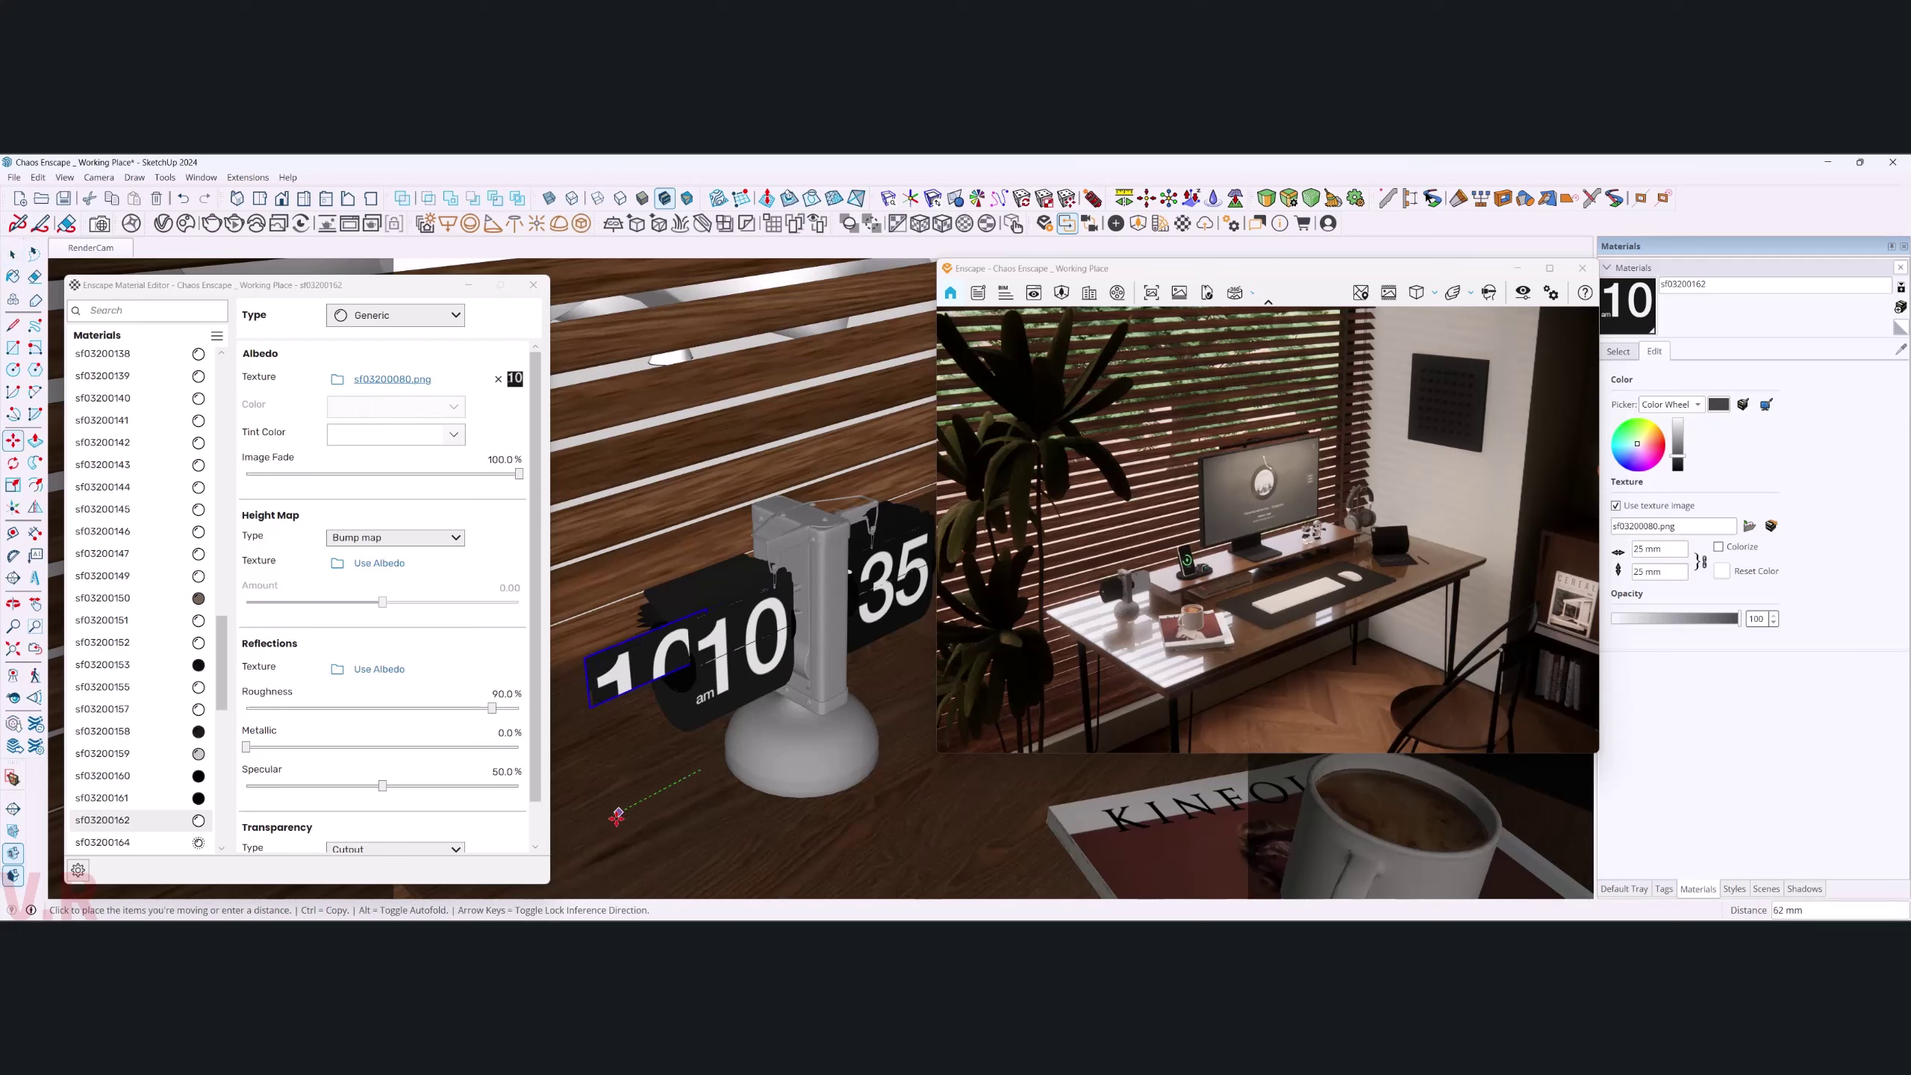
pyautogui.press('space')
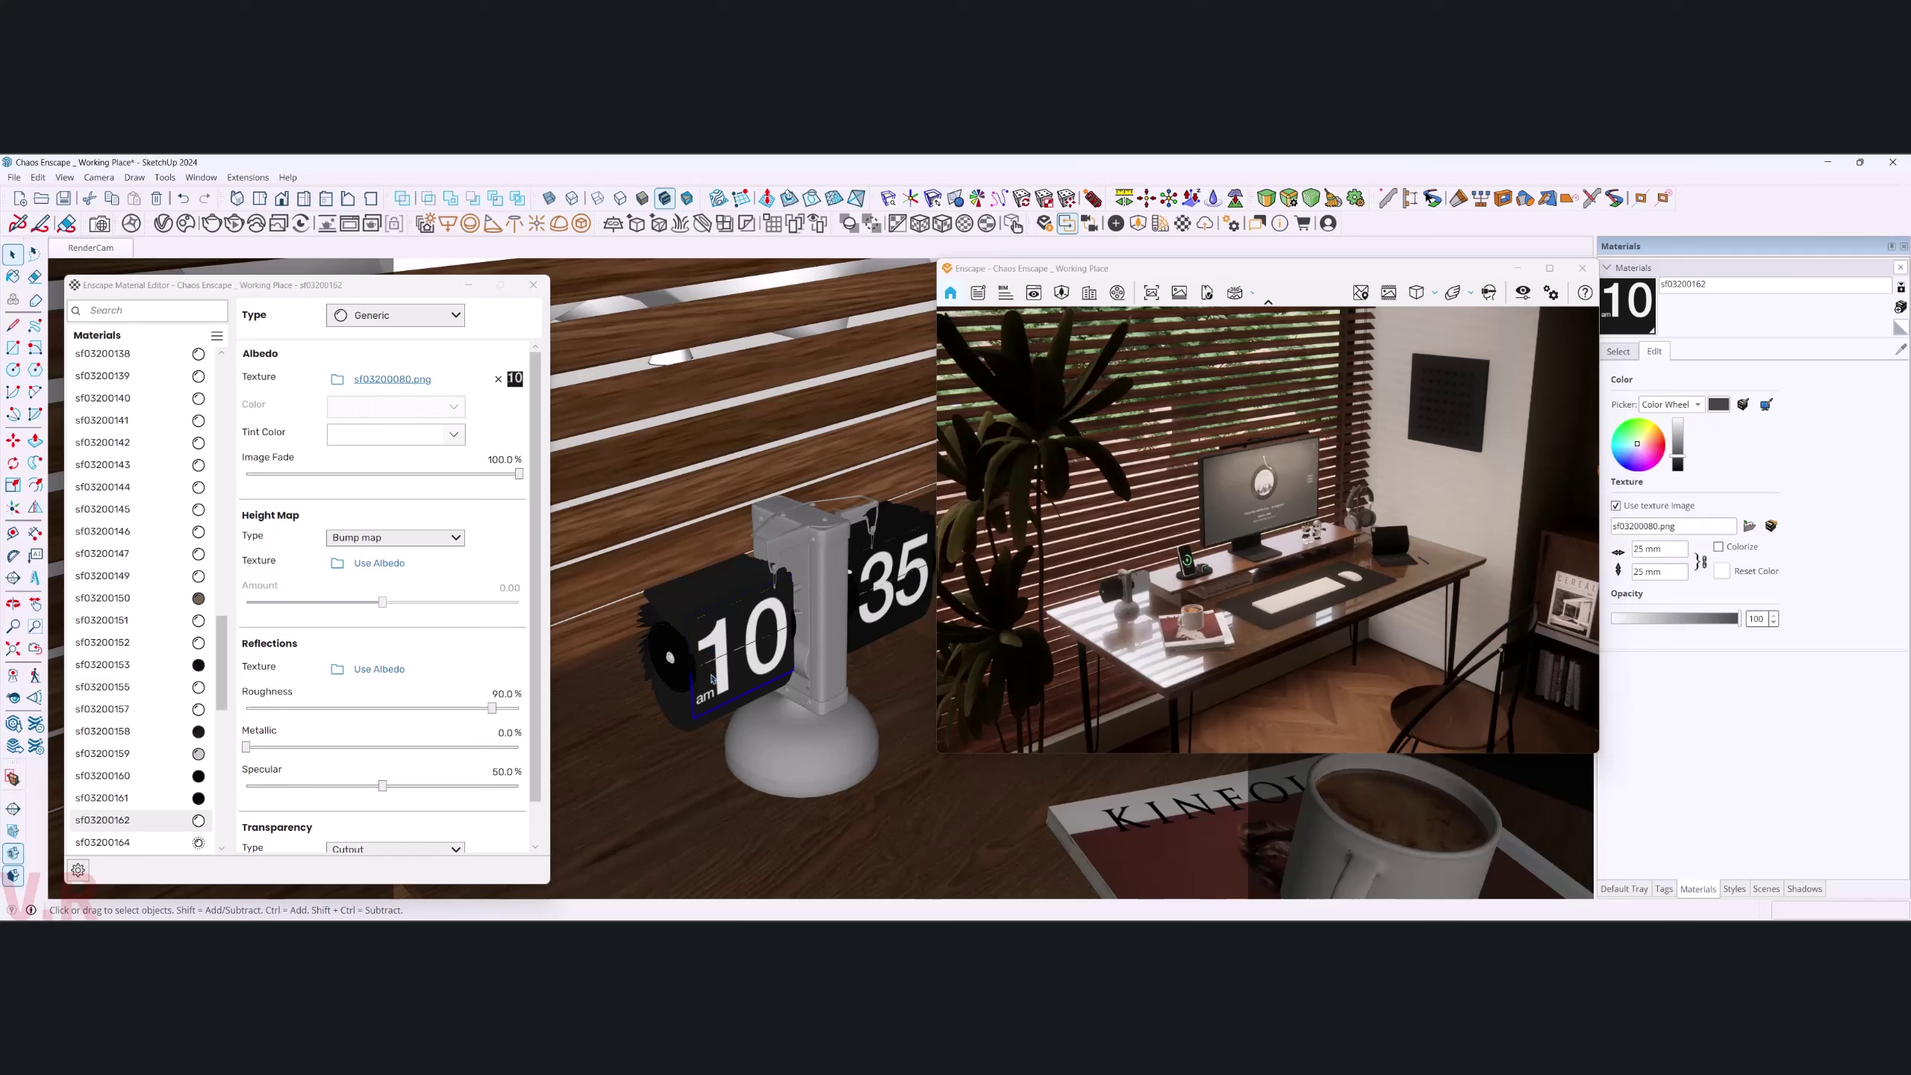
# - Make the 10 flap unique and move it out beside the clock
pyautogui.rightClick(710, 678)
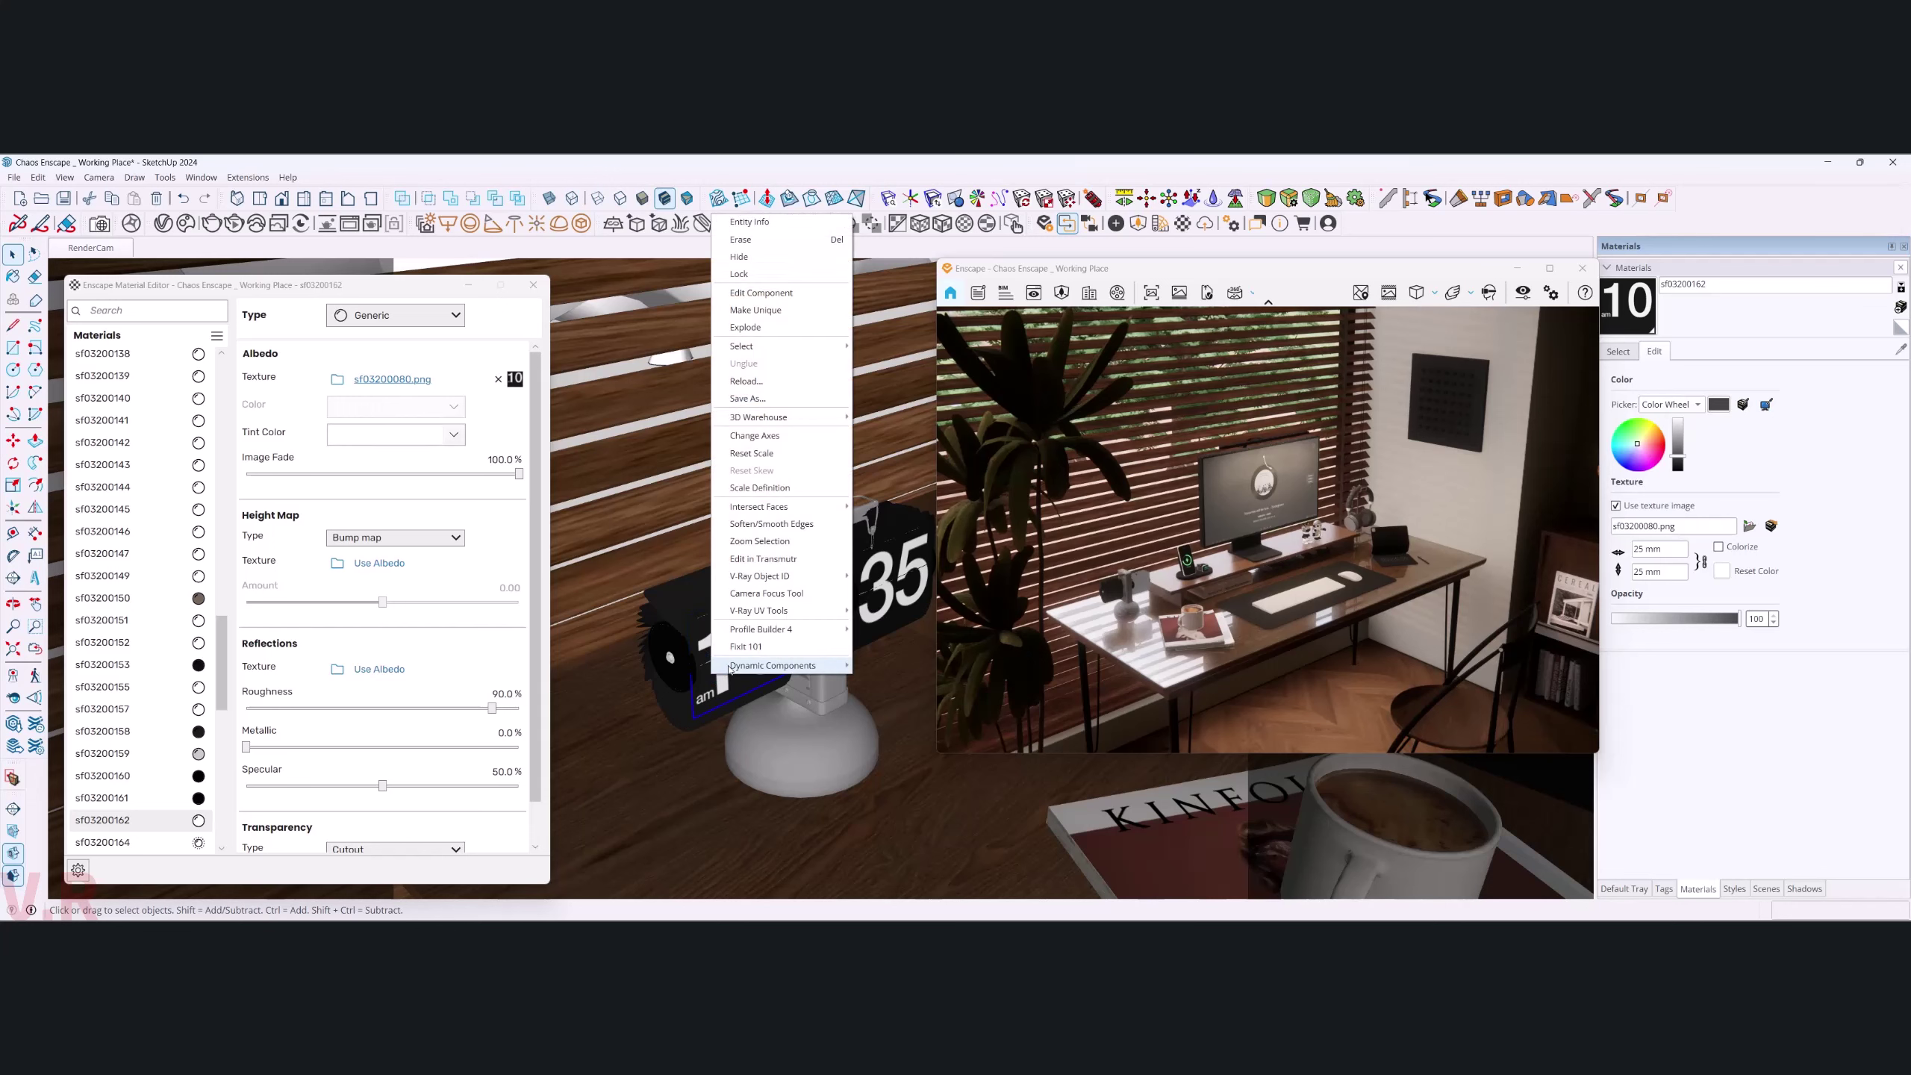
pyautogui.click(758, 309)
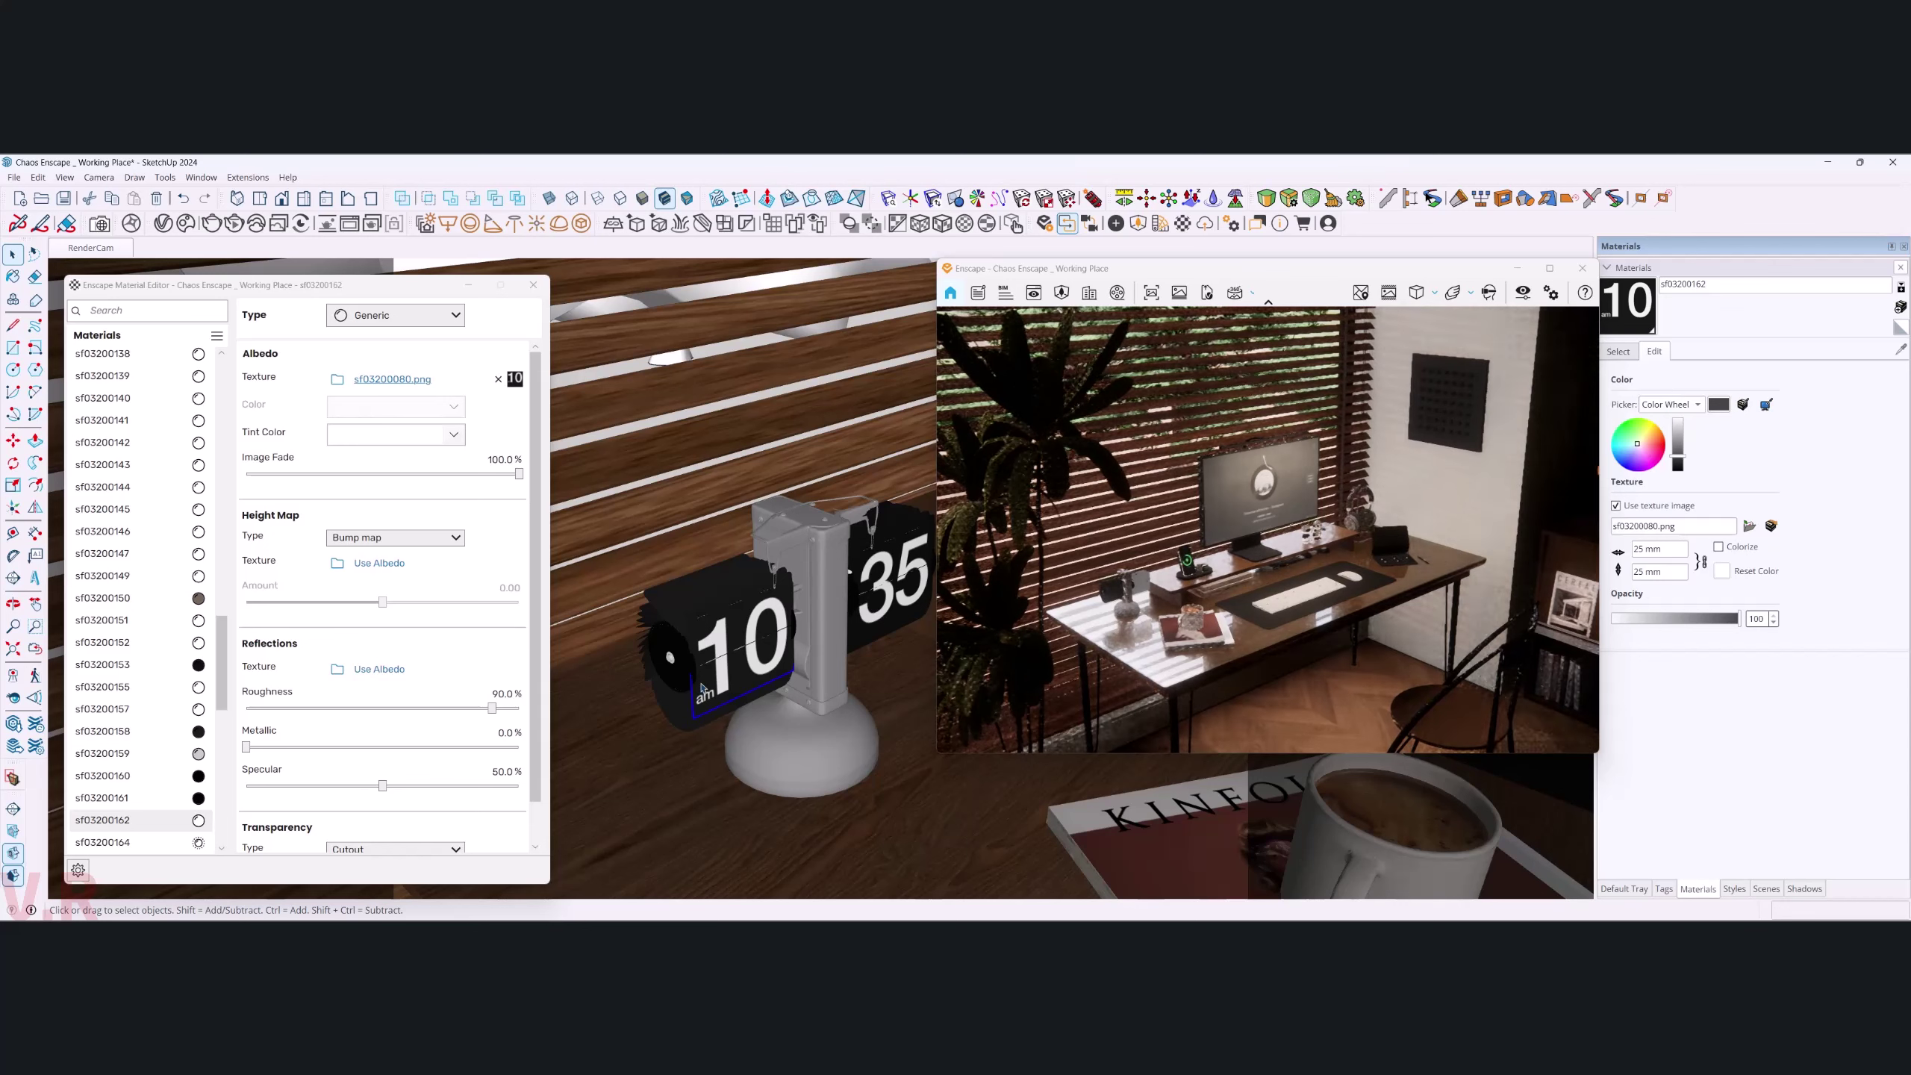
pyautogui.press('m')
pyautogui.click(704, 749)
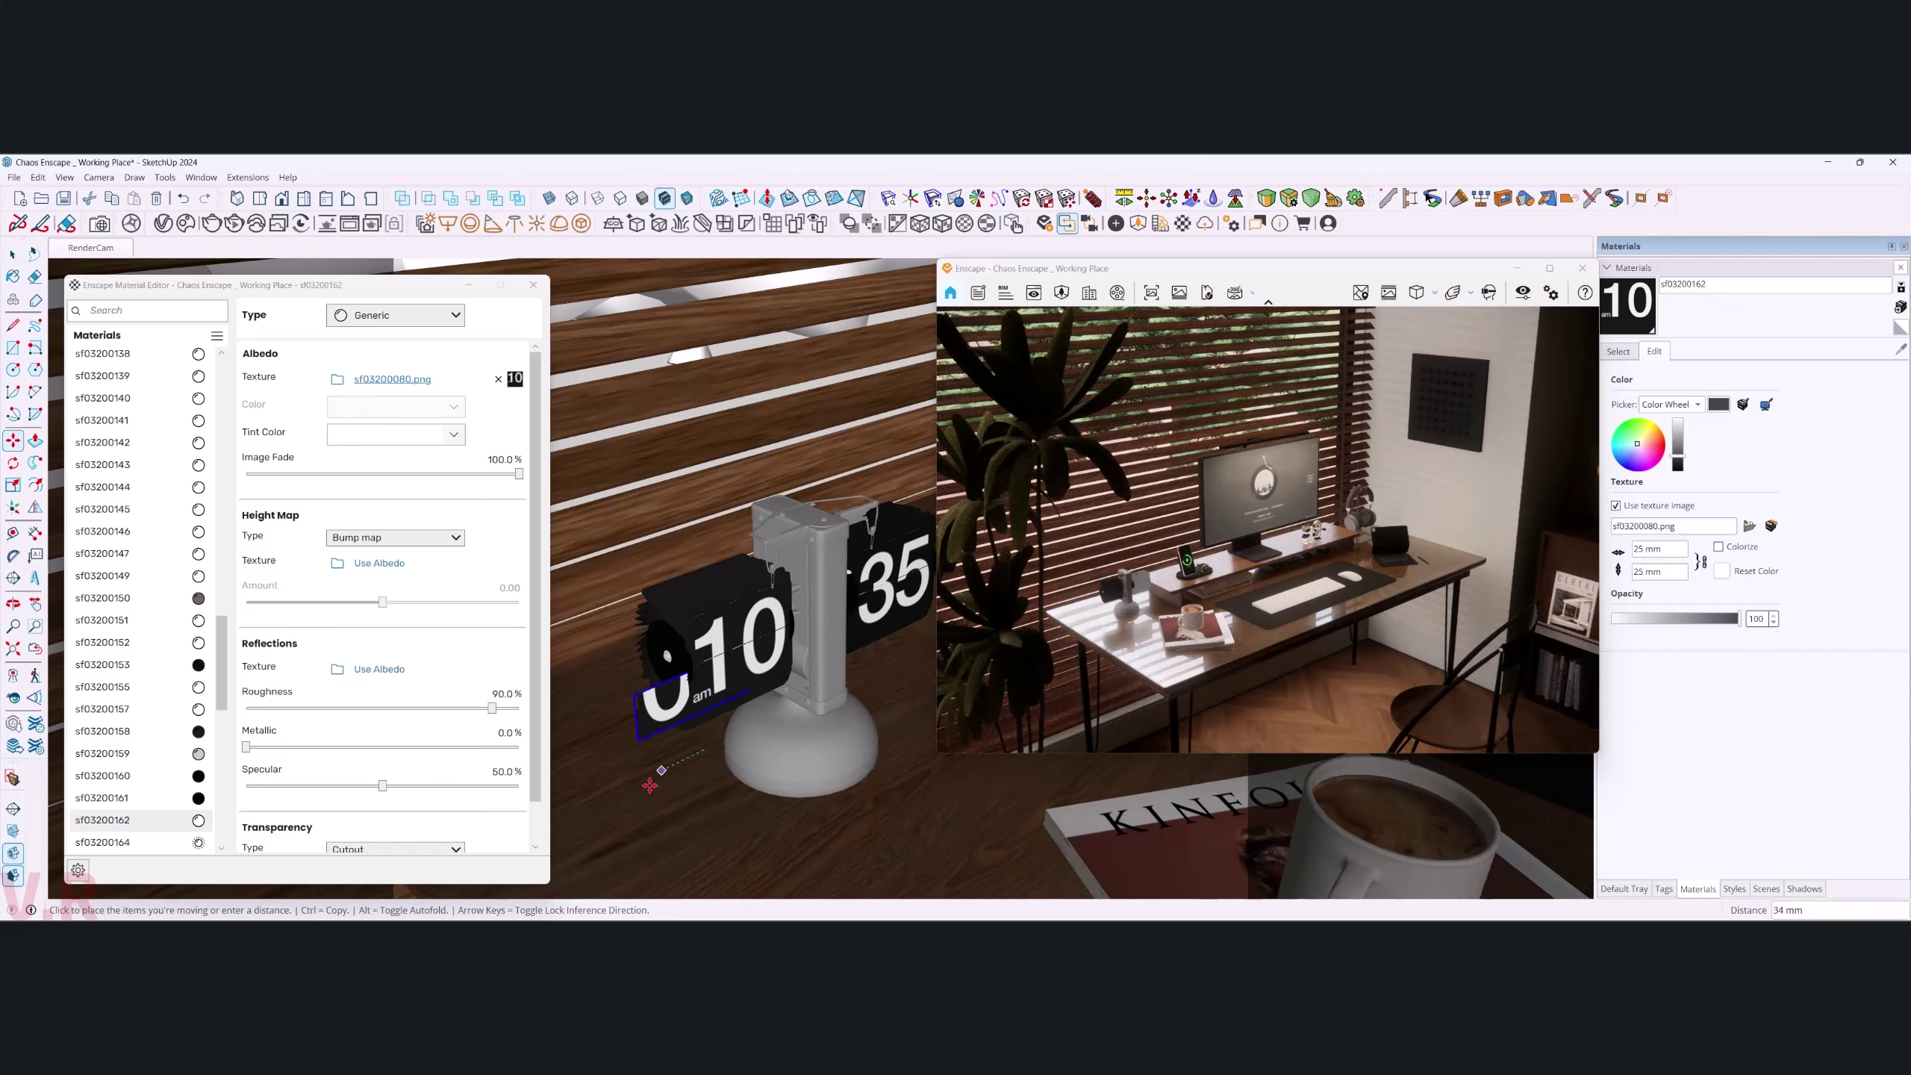
pyautogui.click(610, 795)
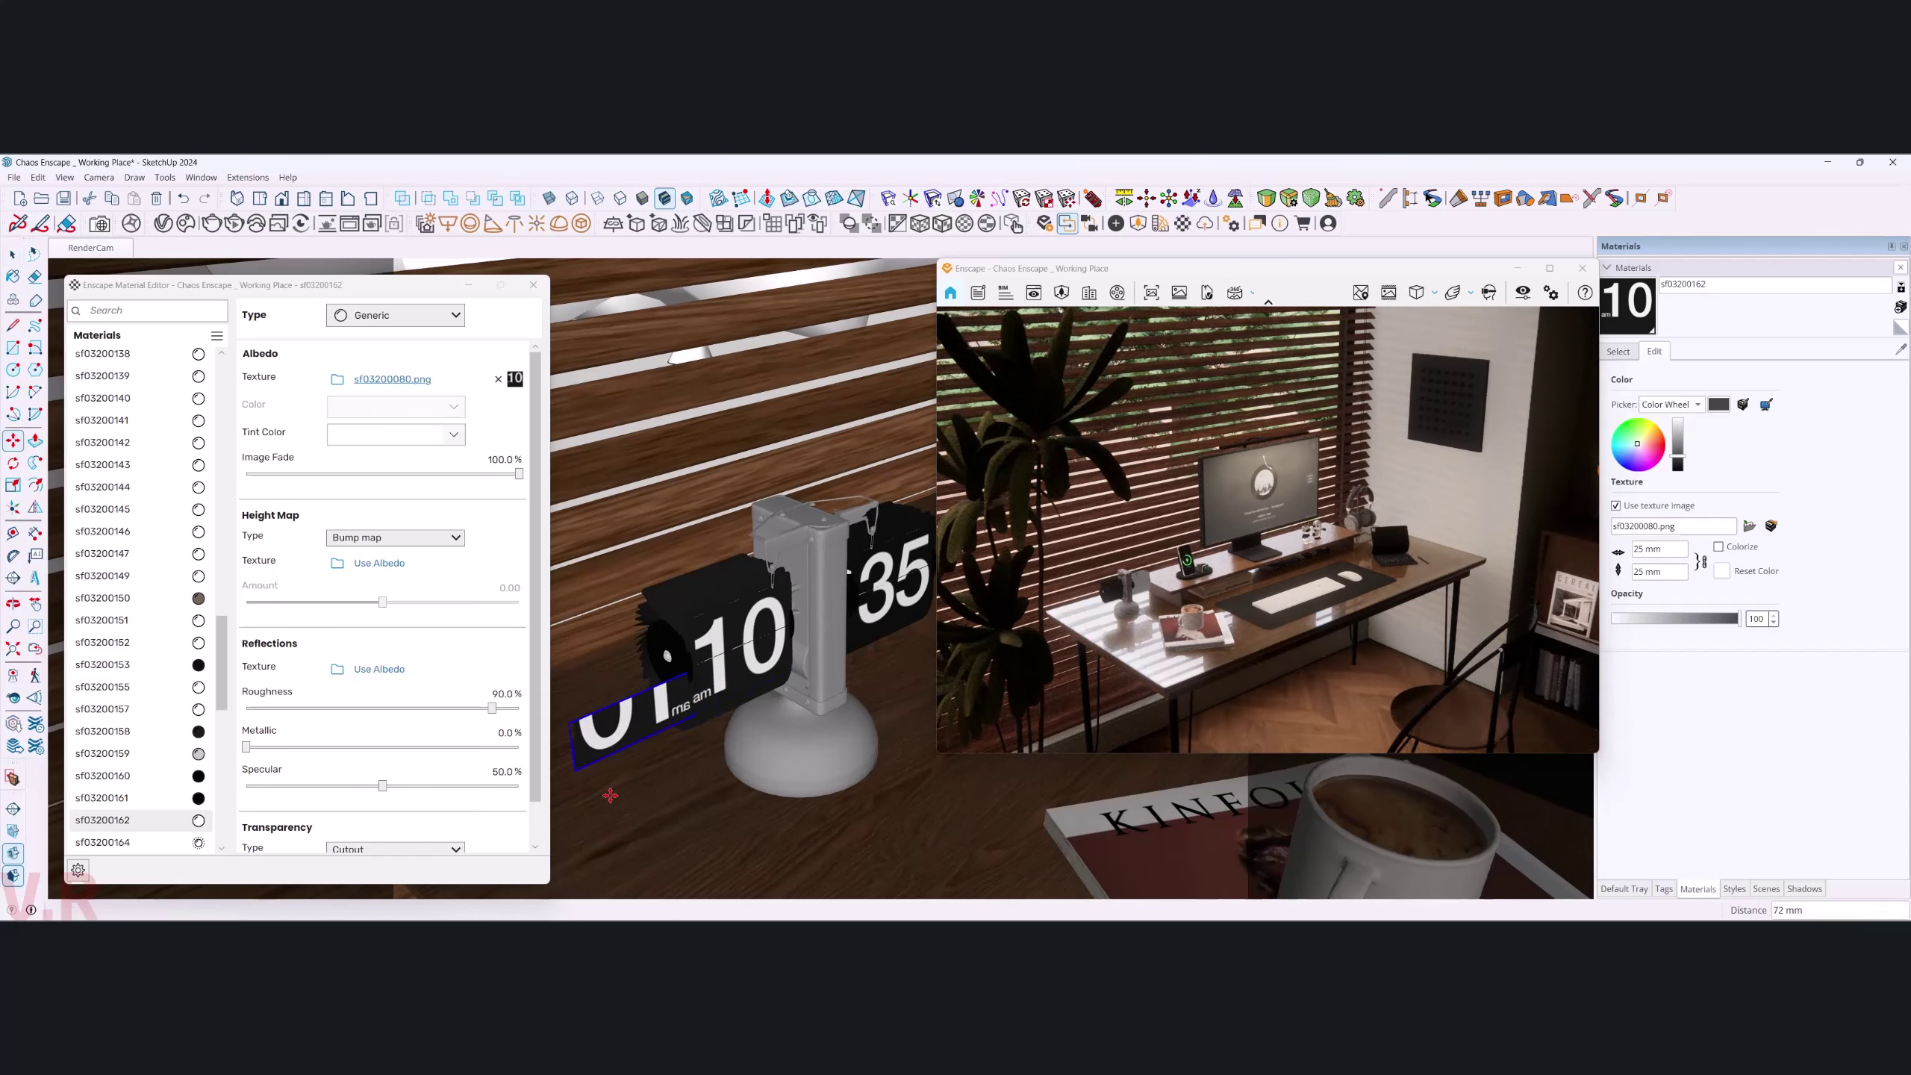
pyautogui.press('space')
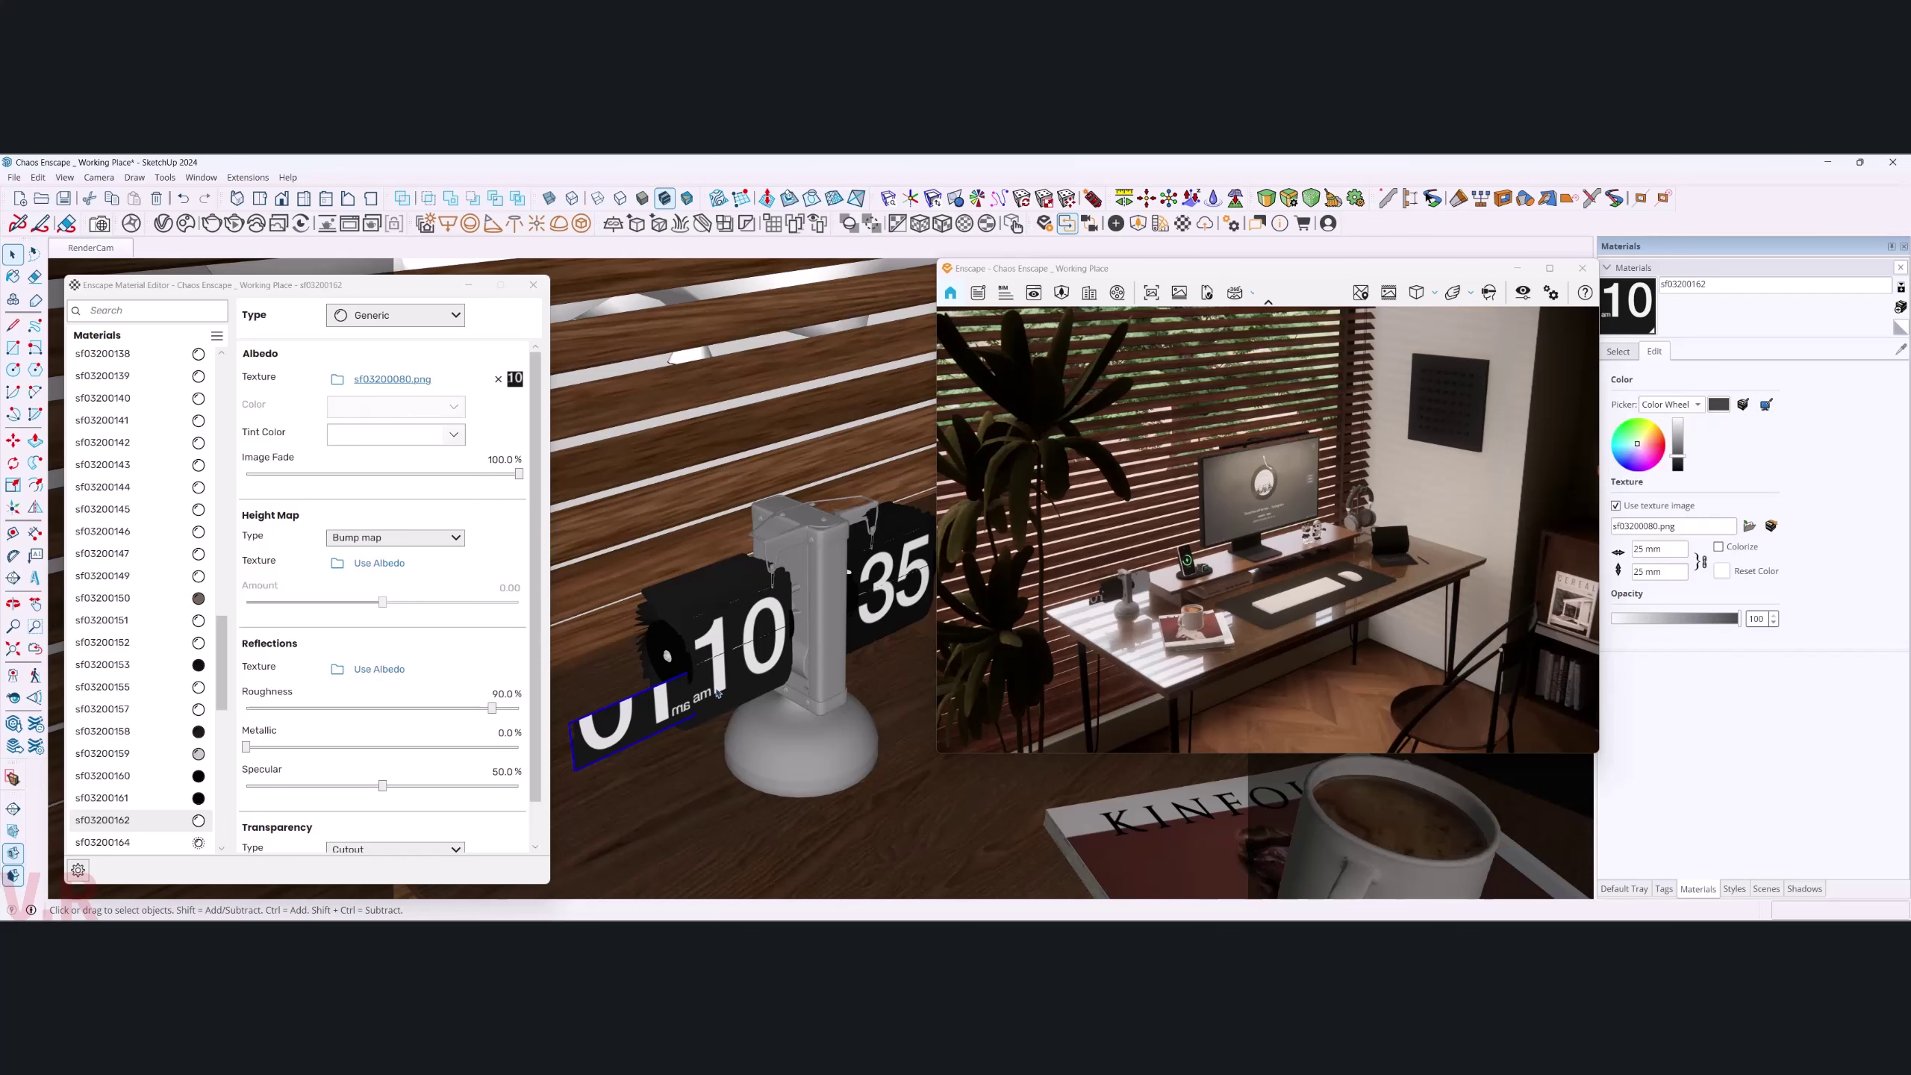
pyautogui.moveTo(758, 706)
pyautogui.mouseDown(button='middle')
pyautogui.moveTo(777, 704)
pyautogui.moveTo(700, 723)
pyautogui.moveTo(896, 475)
pyautogui.moveTo(764, 613)
pyautogui.moveTo(785, 767)
pyautogui.moveTo(797, 700)
pyautogui.mouseUp(button='middle')
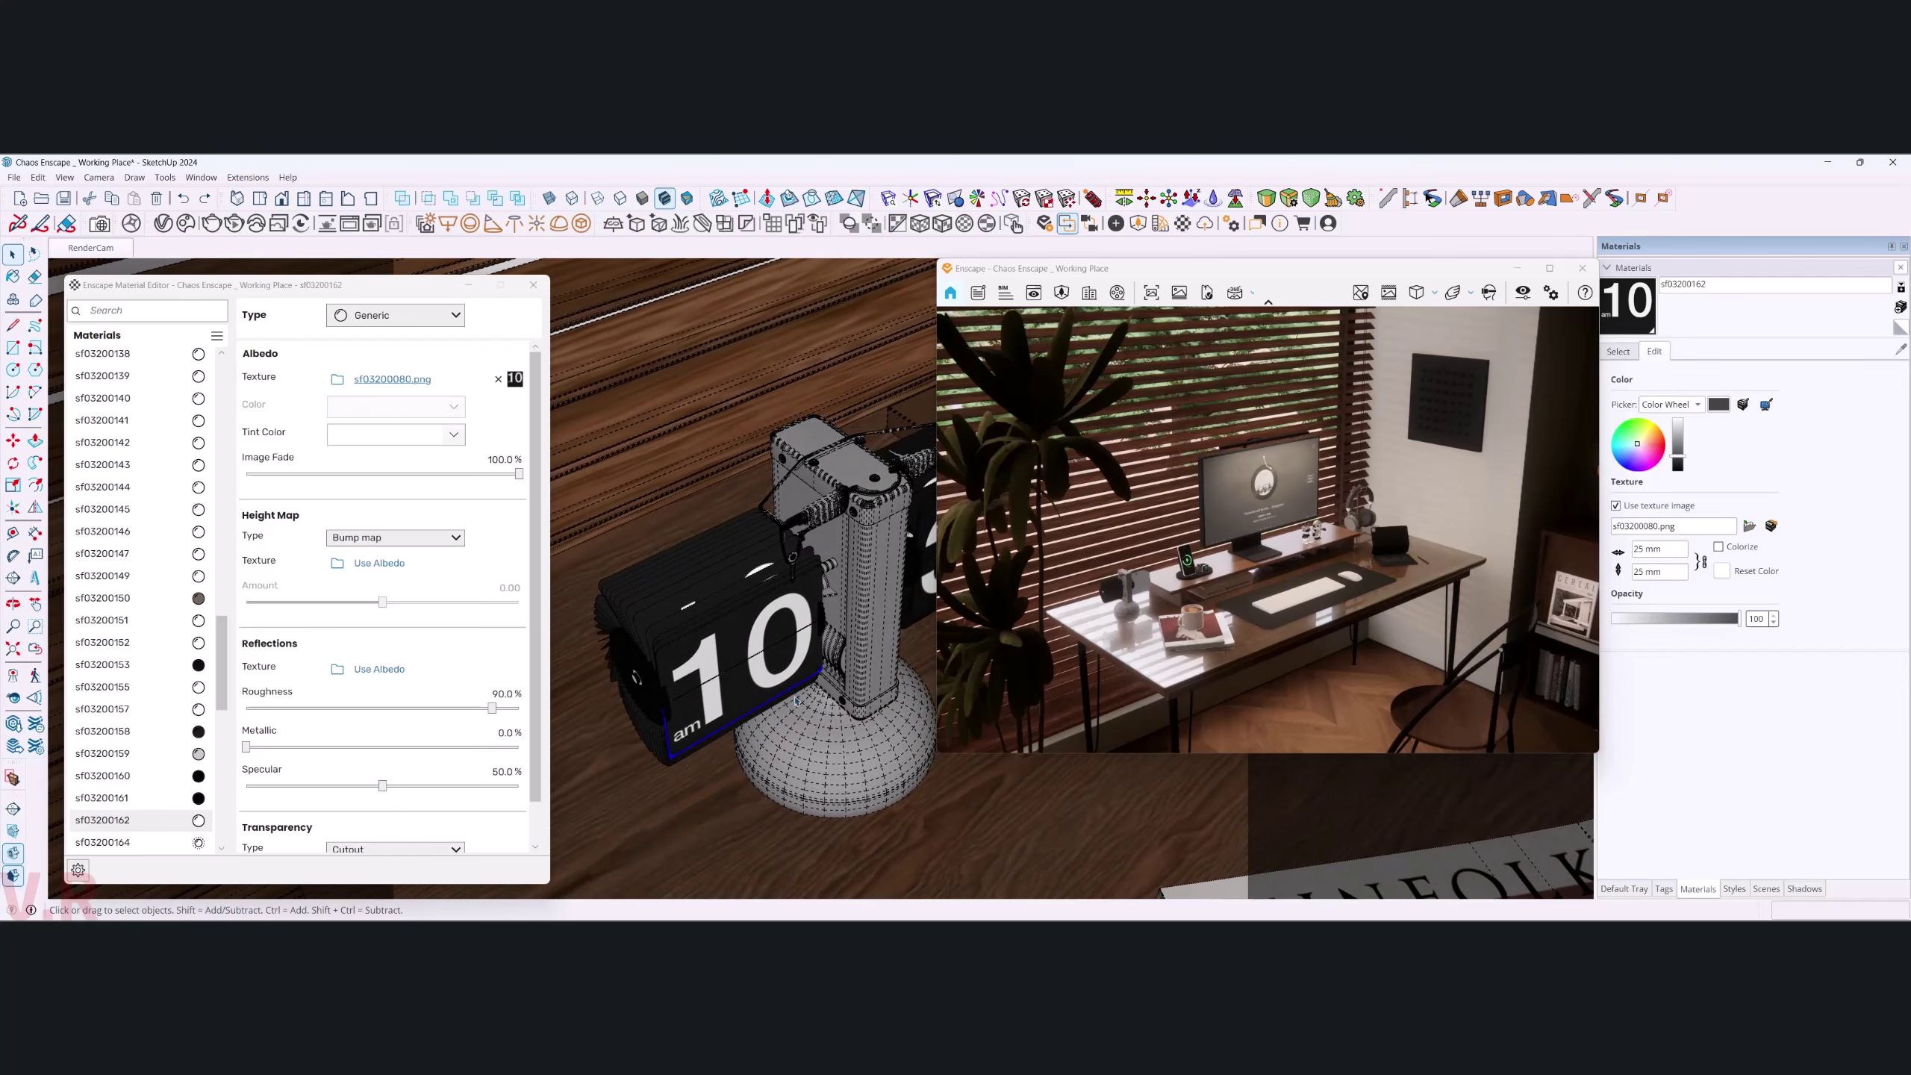
# - Enter the clock component and select its flip card, trying a move
pyautogui.doubleClick(819, 579)
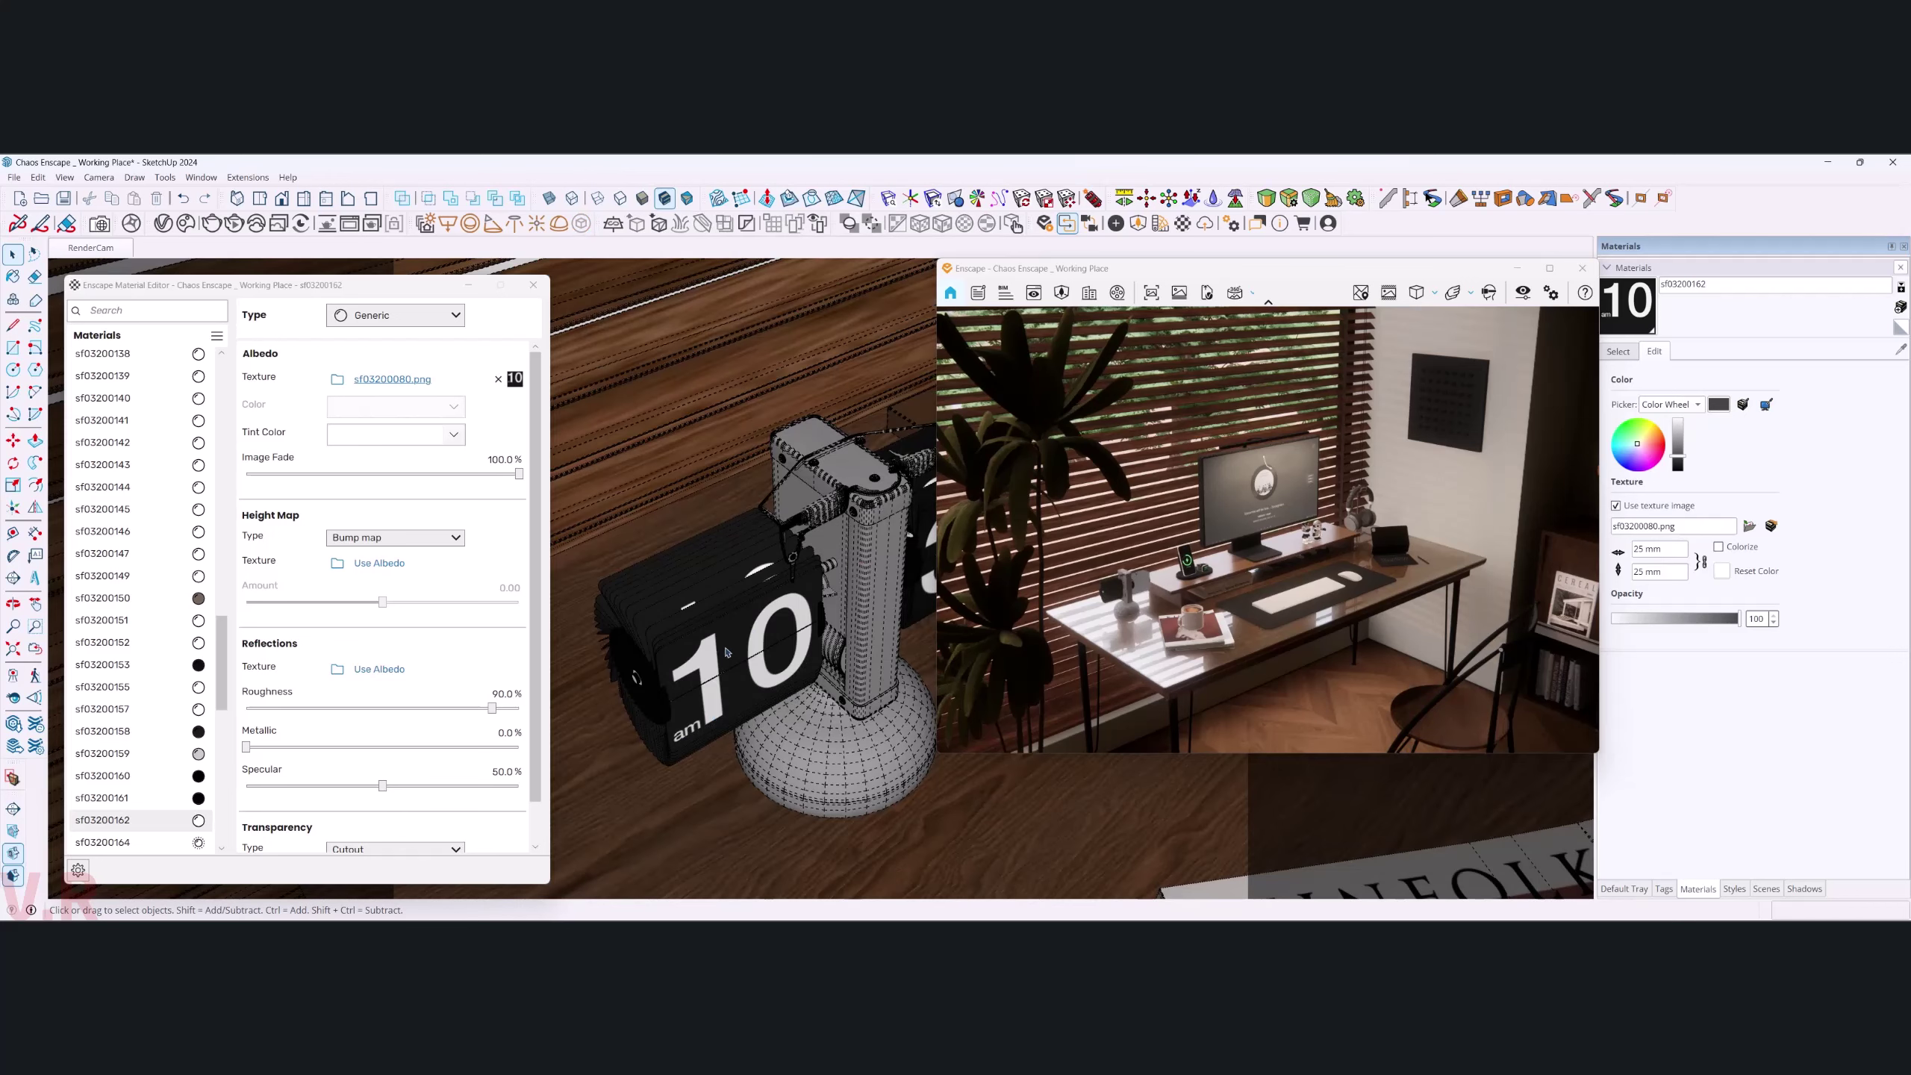
pyautogui.click(708, 680)
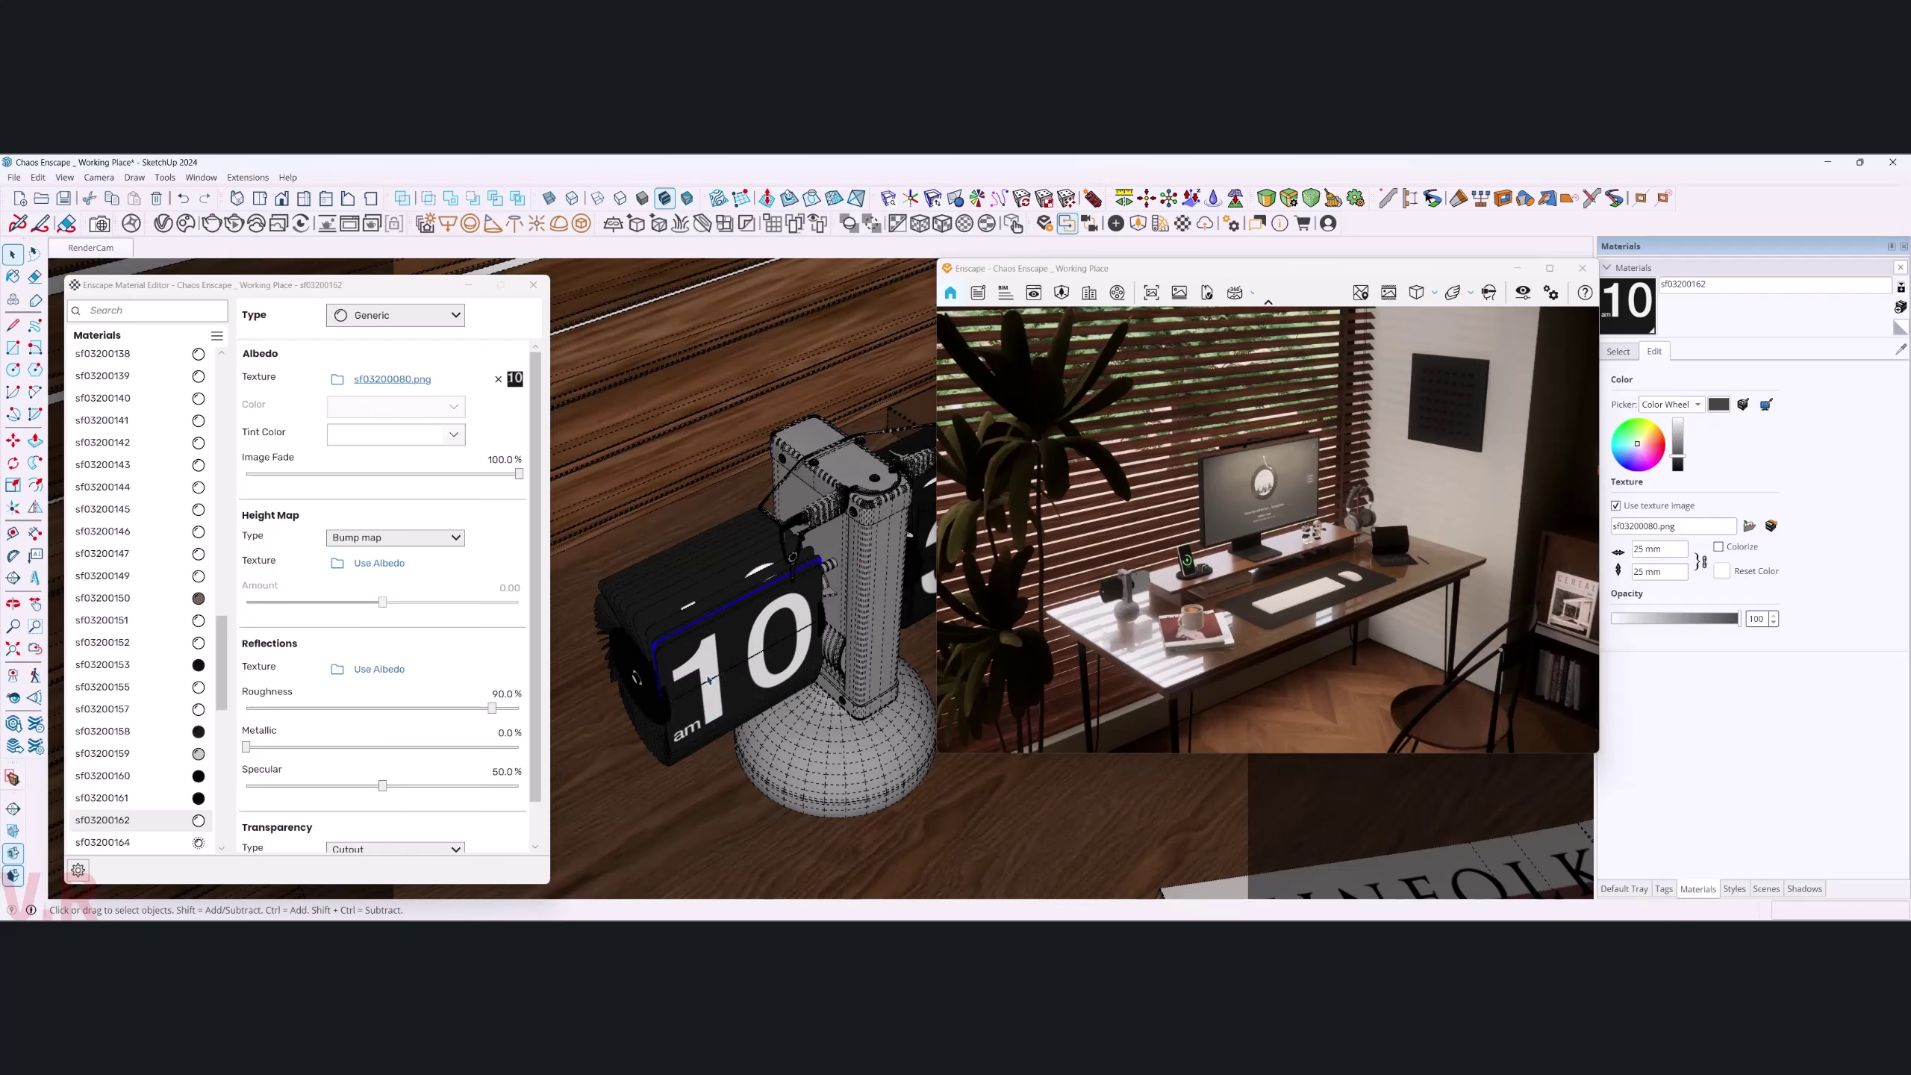
pyautogui.press('m')
pyautogui.click(709, 680)
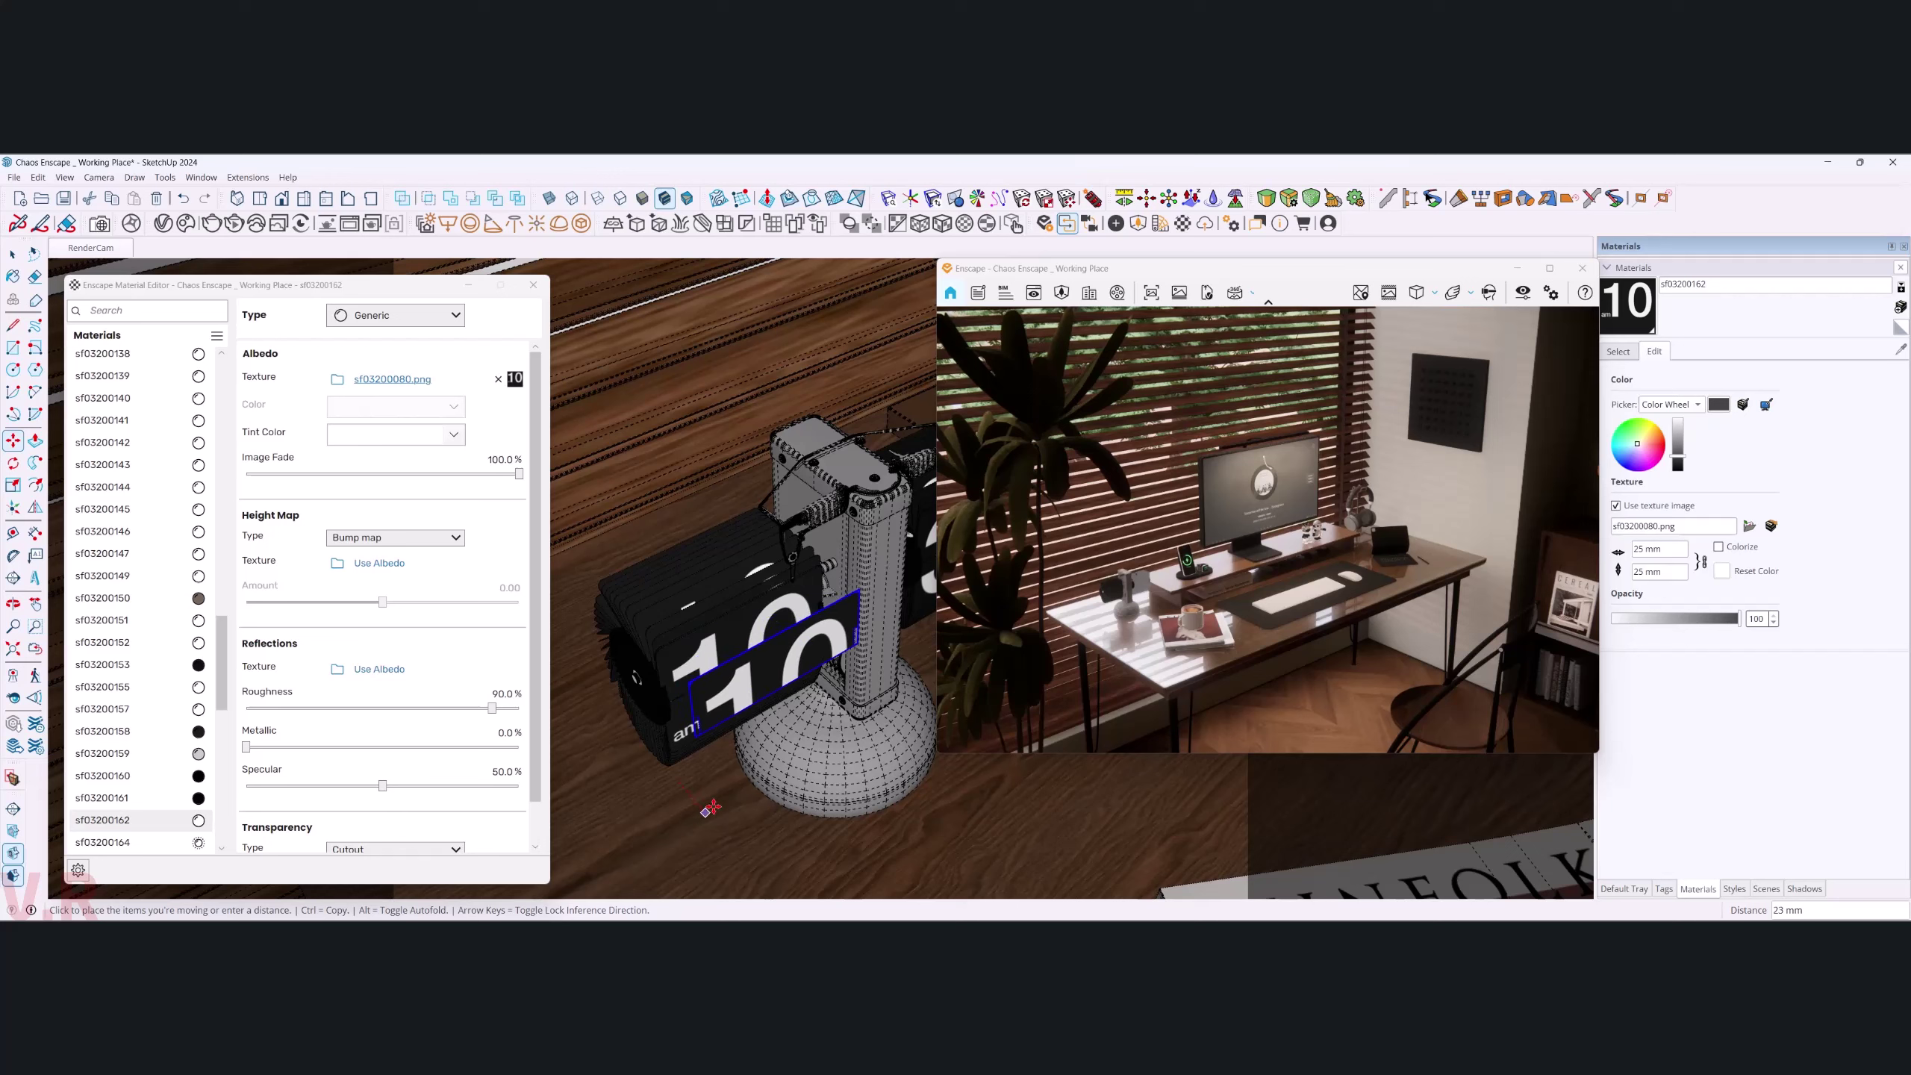
pyautogui.press('Escape')
pyautogui.press('space')
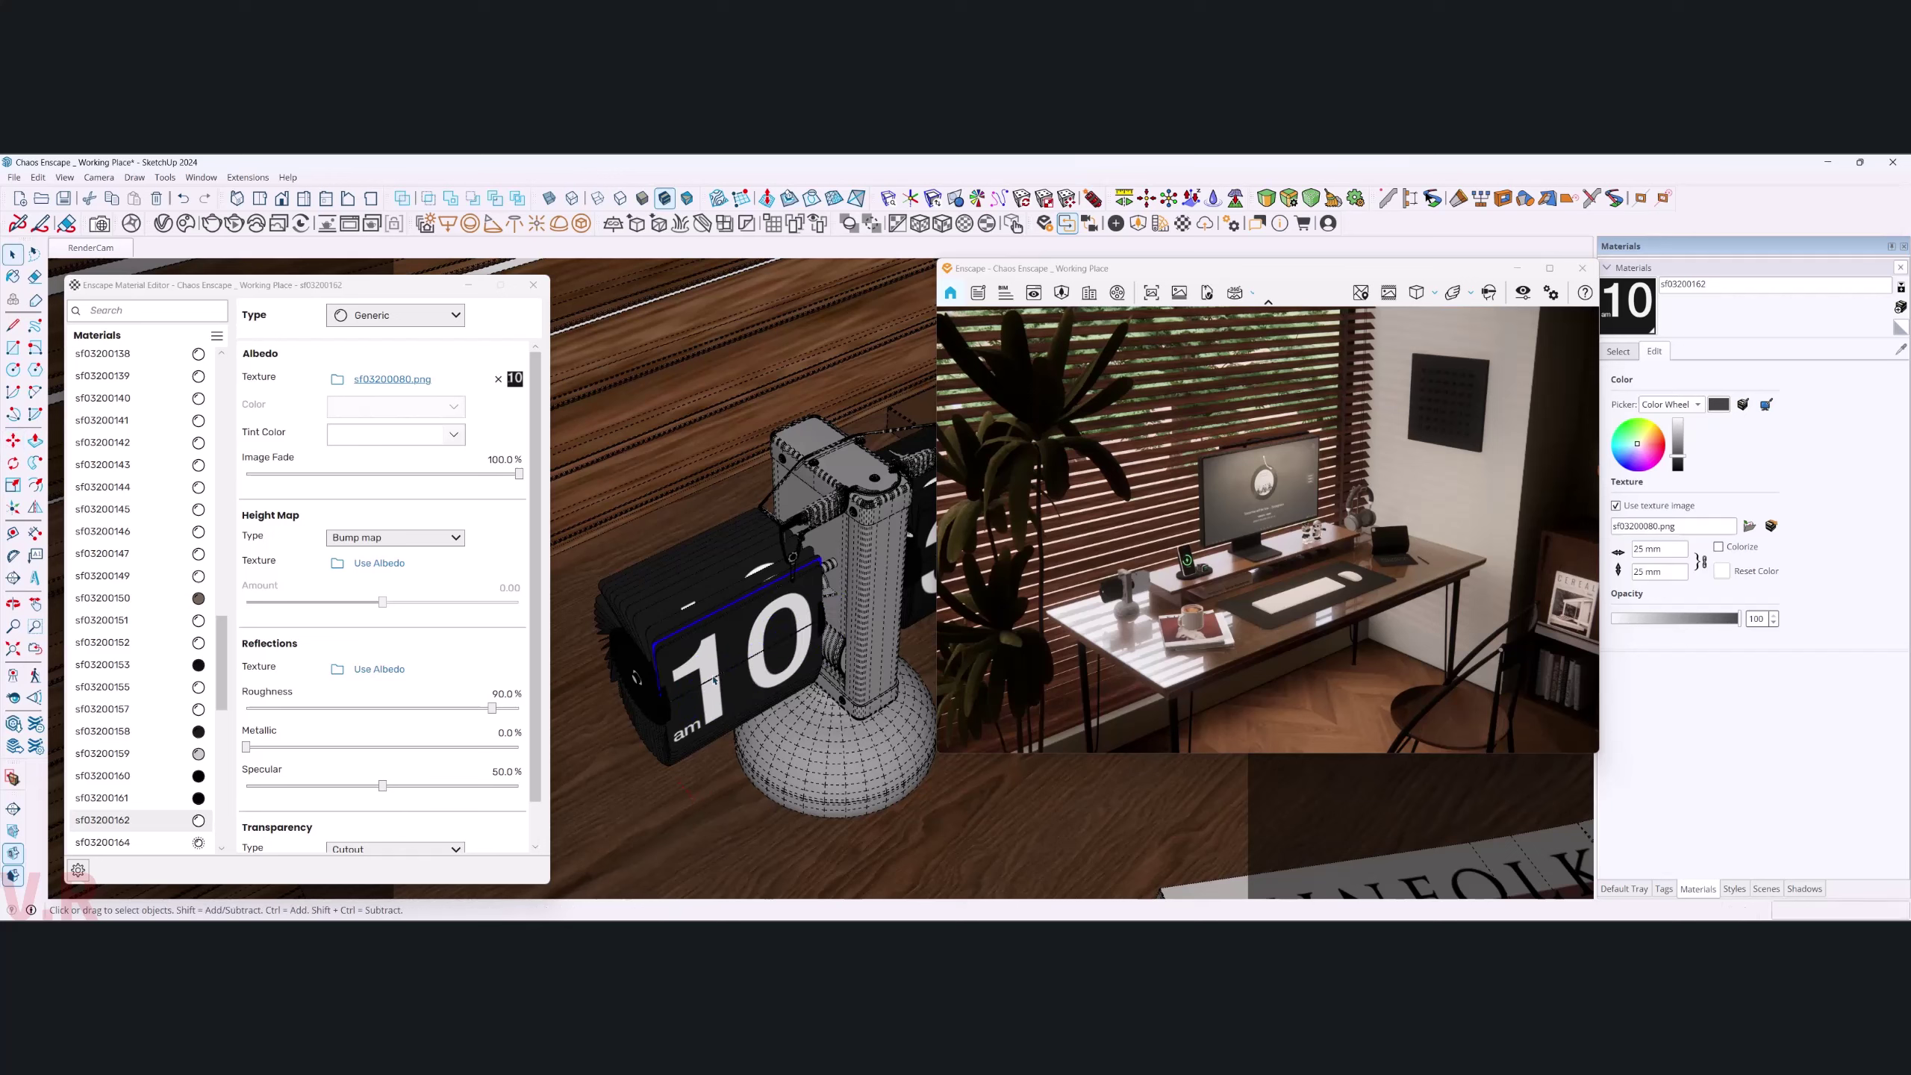
pyautogui.rightClick(708, 659)
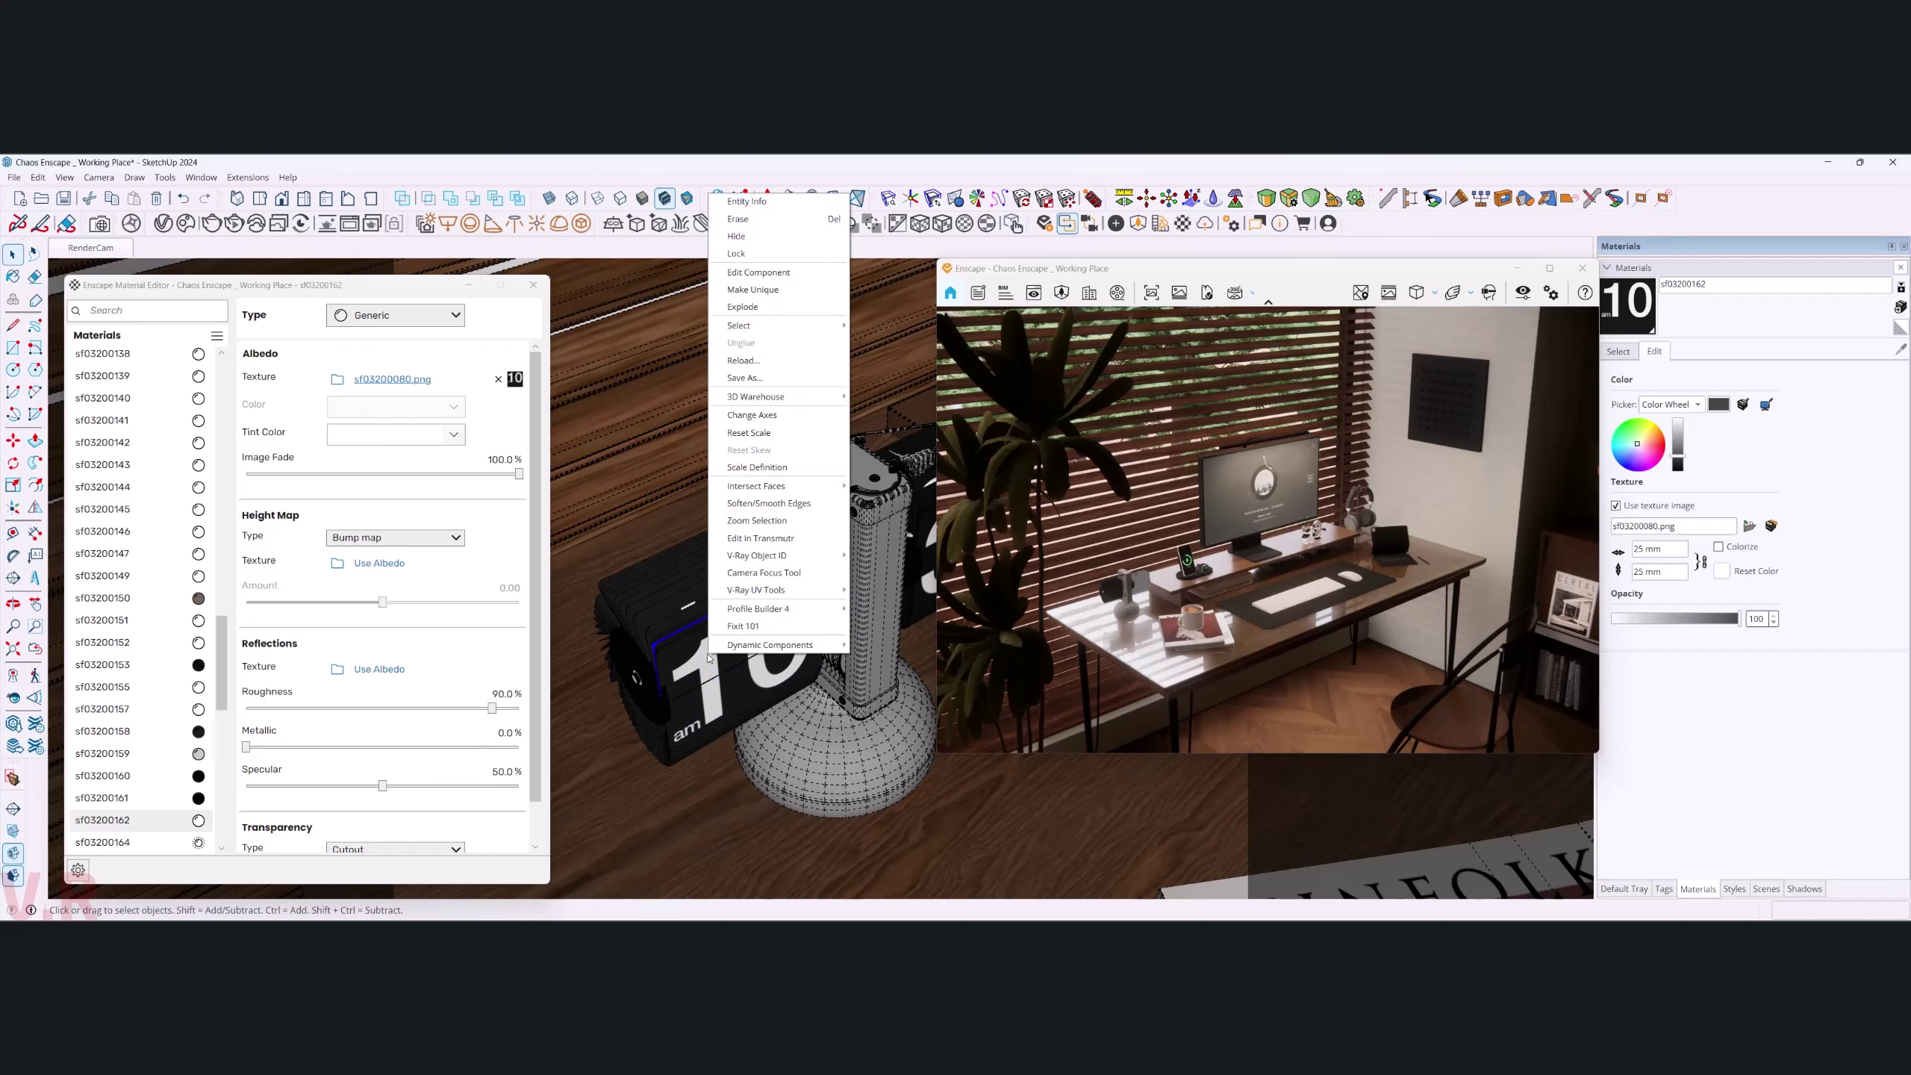
pyautogui.click(690, 670)
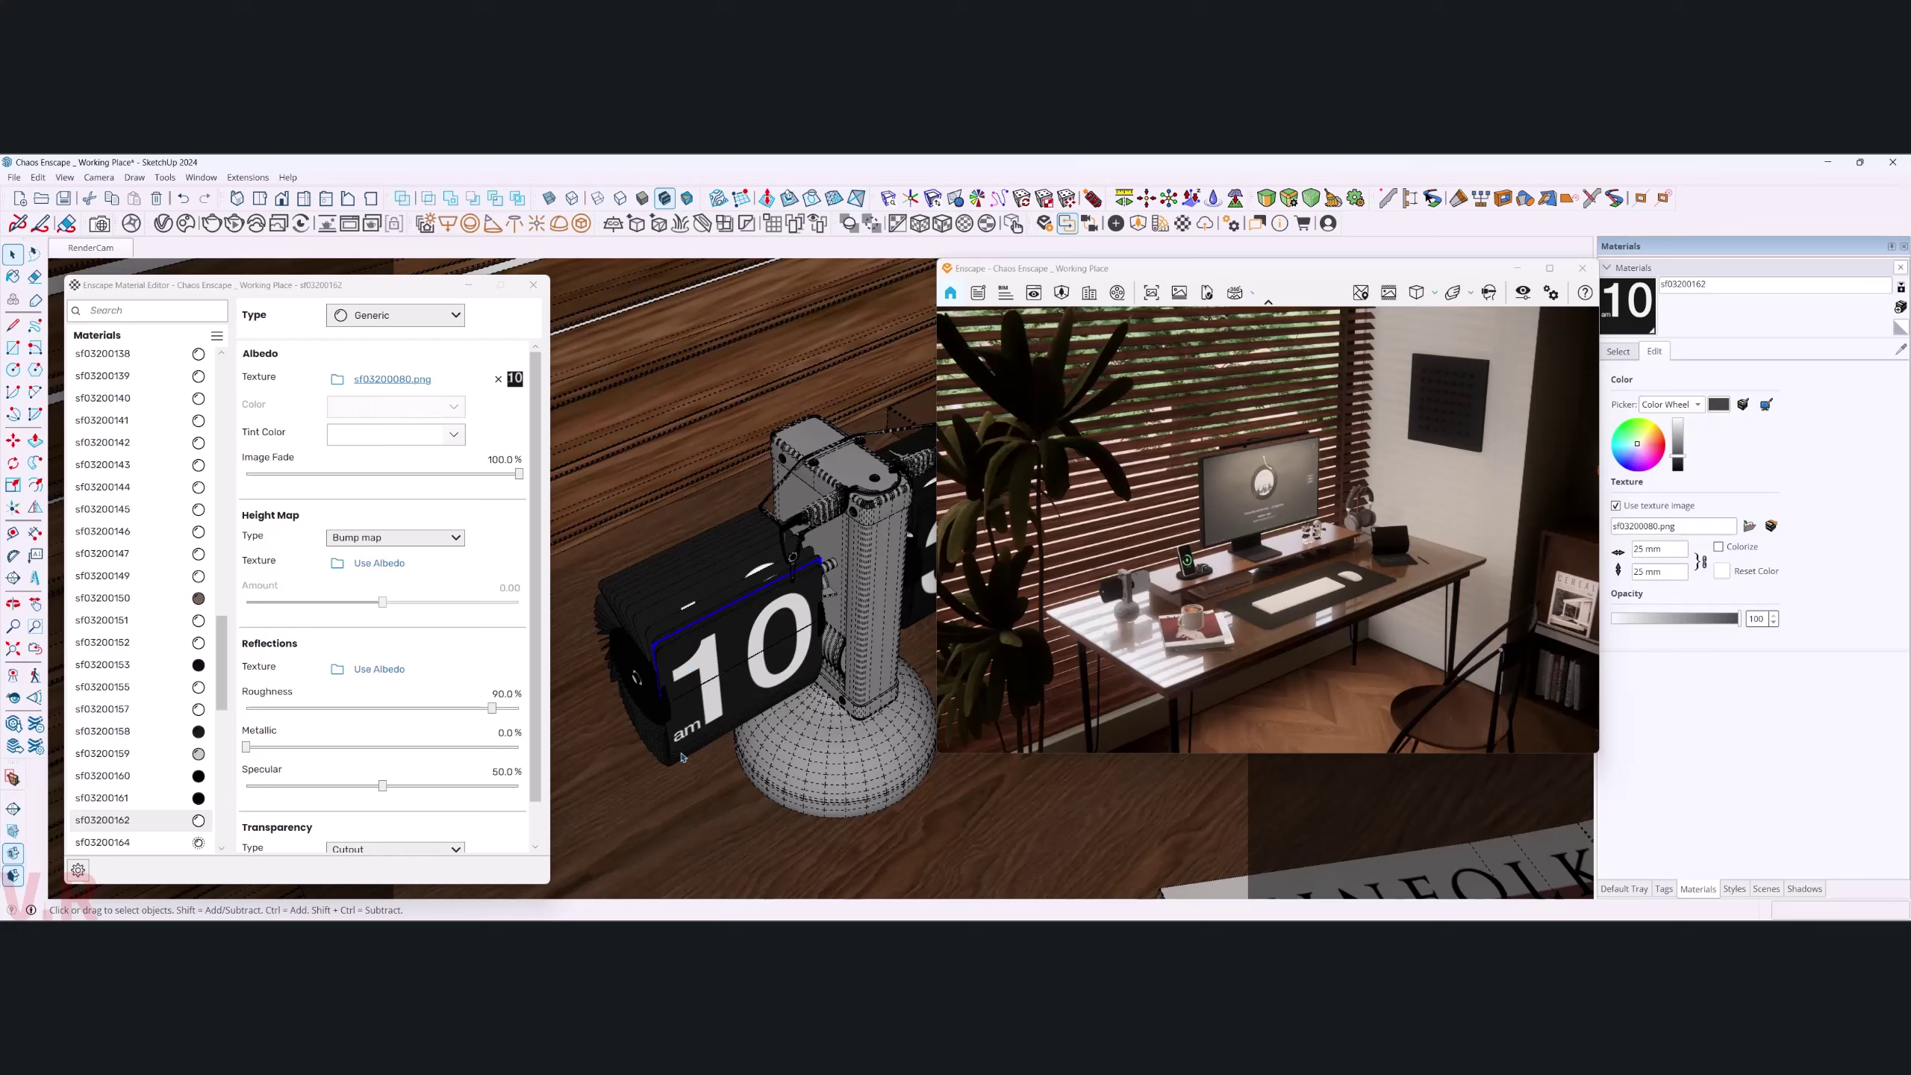
pyautogui.press('m')
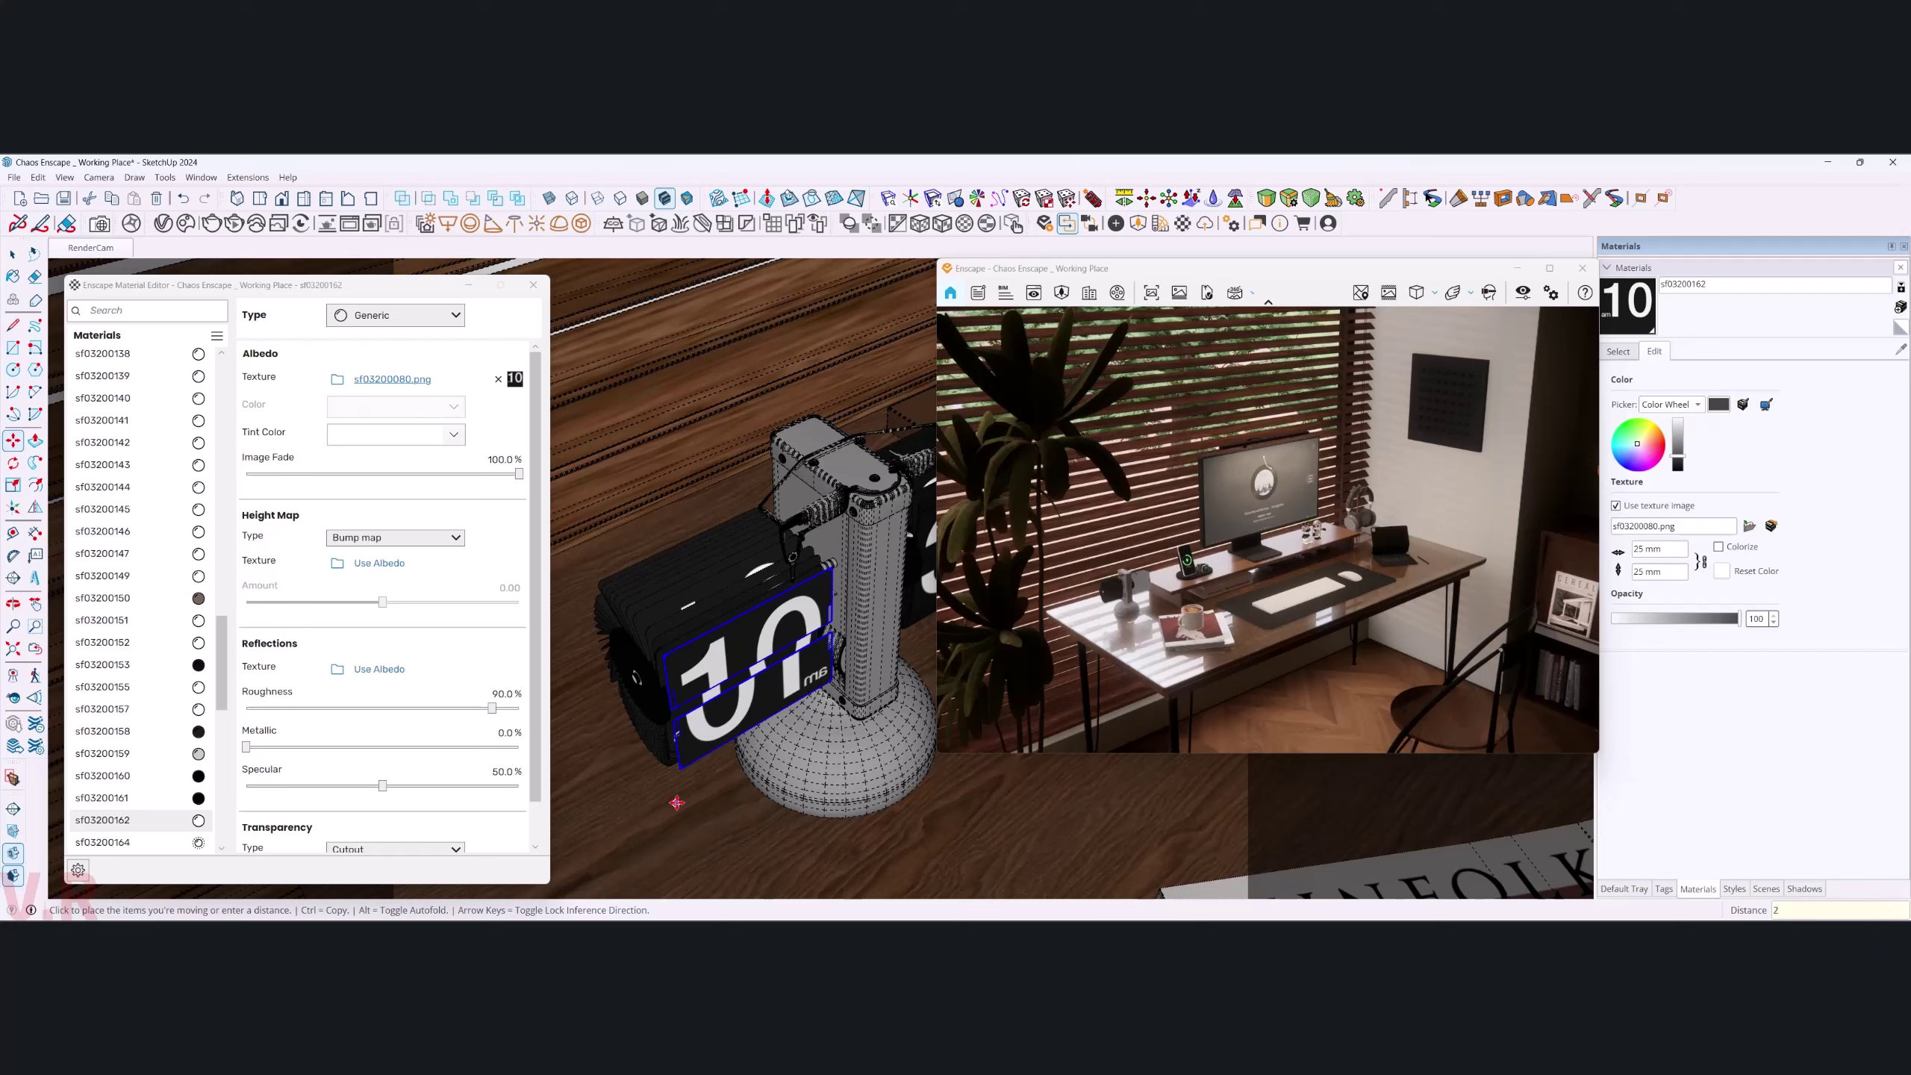
pyautogui.moveTo(676, 802)
pyautogui.mouseDown(button='middle')
pyautogui.moveTo(682, 596)
pyautogui.moveTo(741, 455)
pyautogui.moveTo(771, 498)
pyautogui.moveTo(751, 622)
pyautogui.mouseUp(button='middle')
# - Restore the 10 flap upright and select its clock face for options
pyautogui.hotkey('ctrl', 'z')
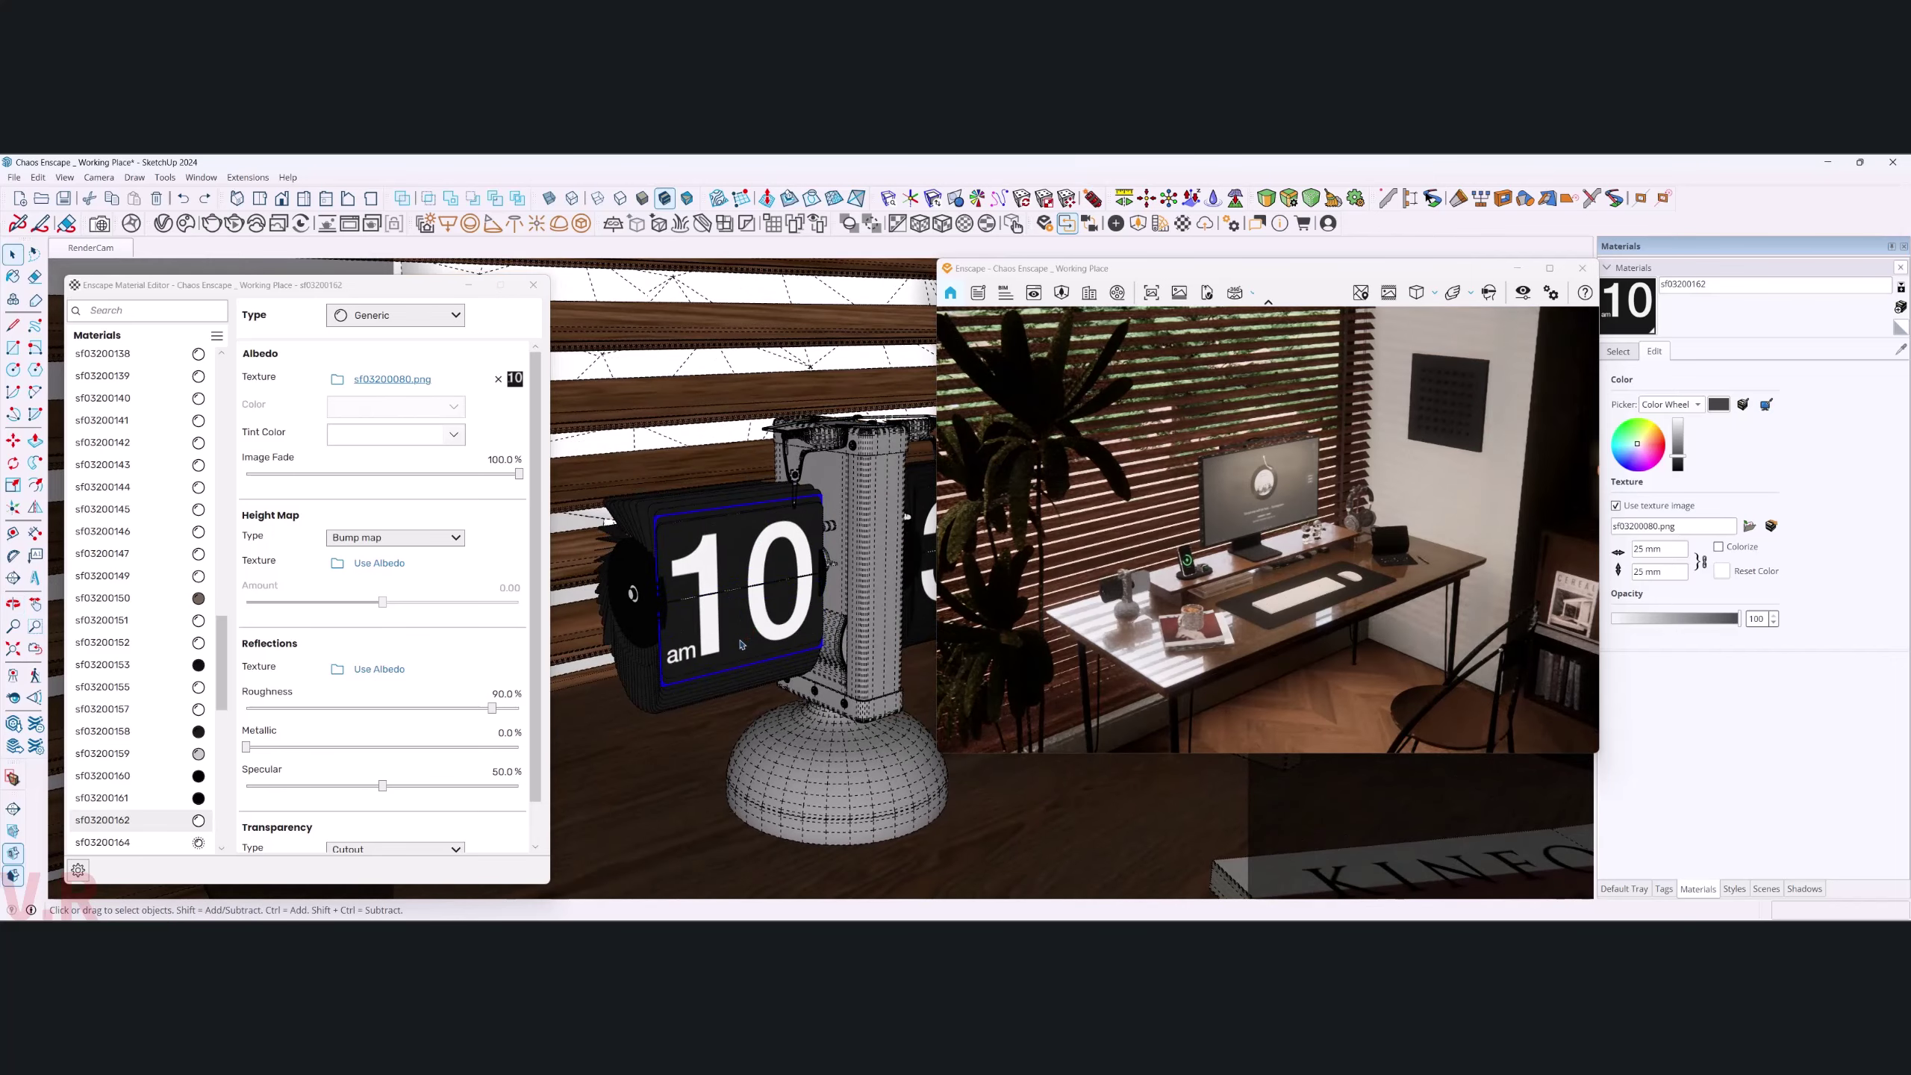
pyautogui.click(709, 574)
pyautogui.click(711, 573)
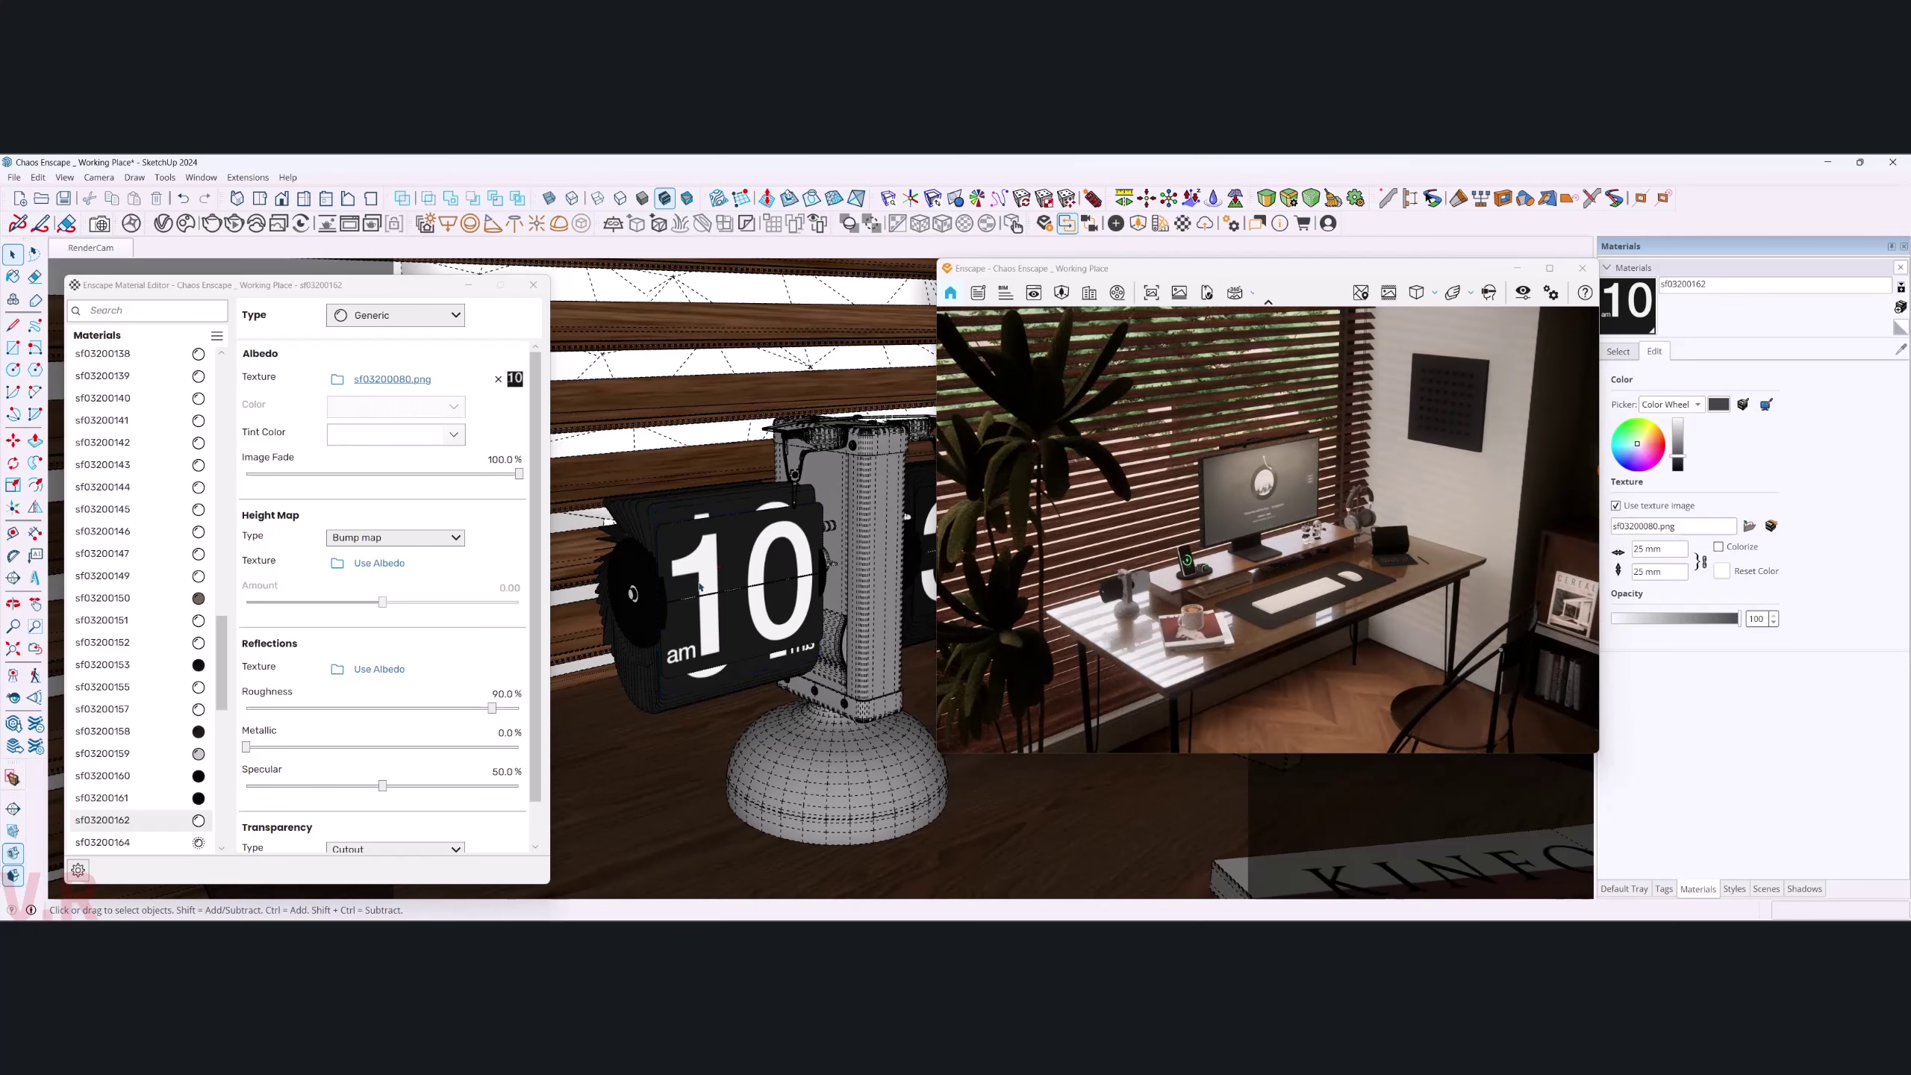
pyautogui.click(819, 518)
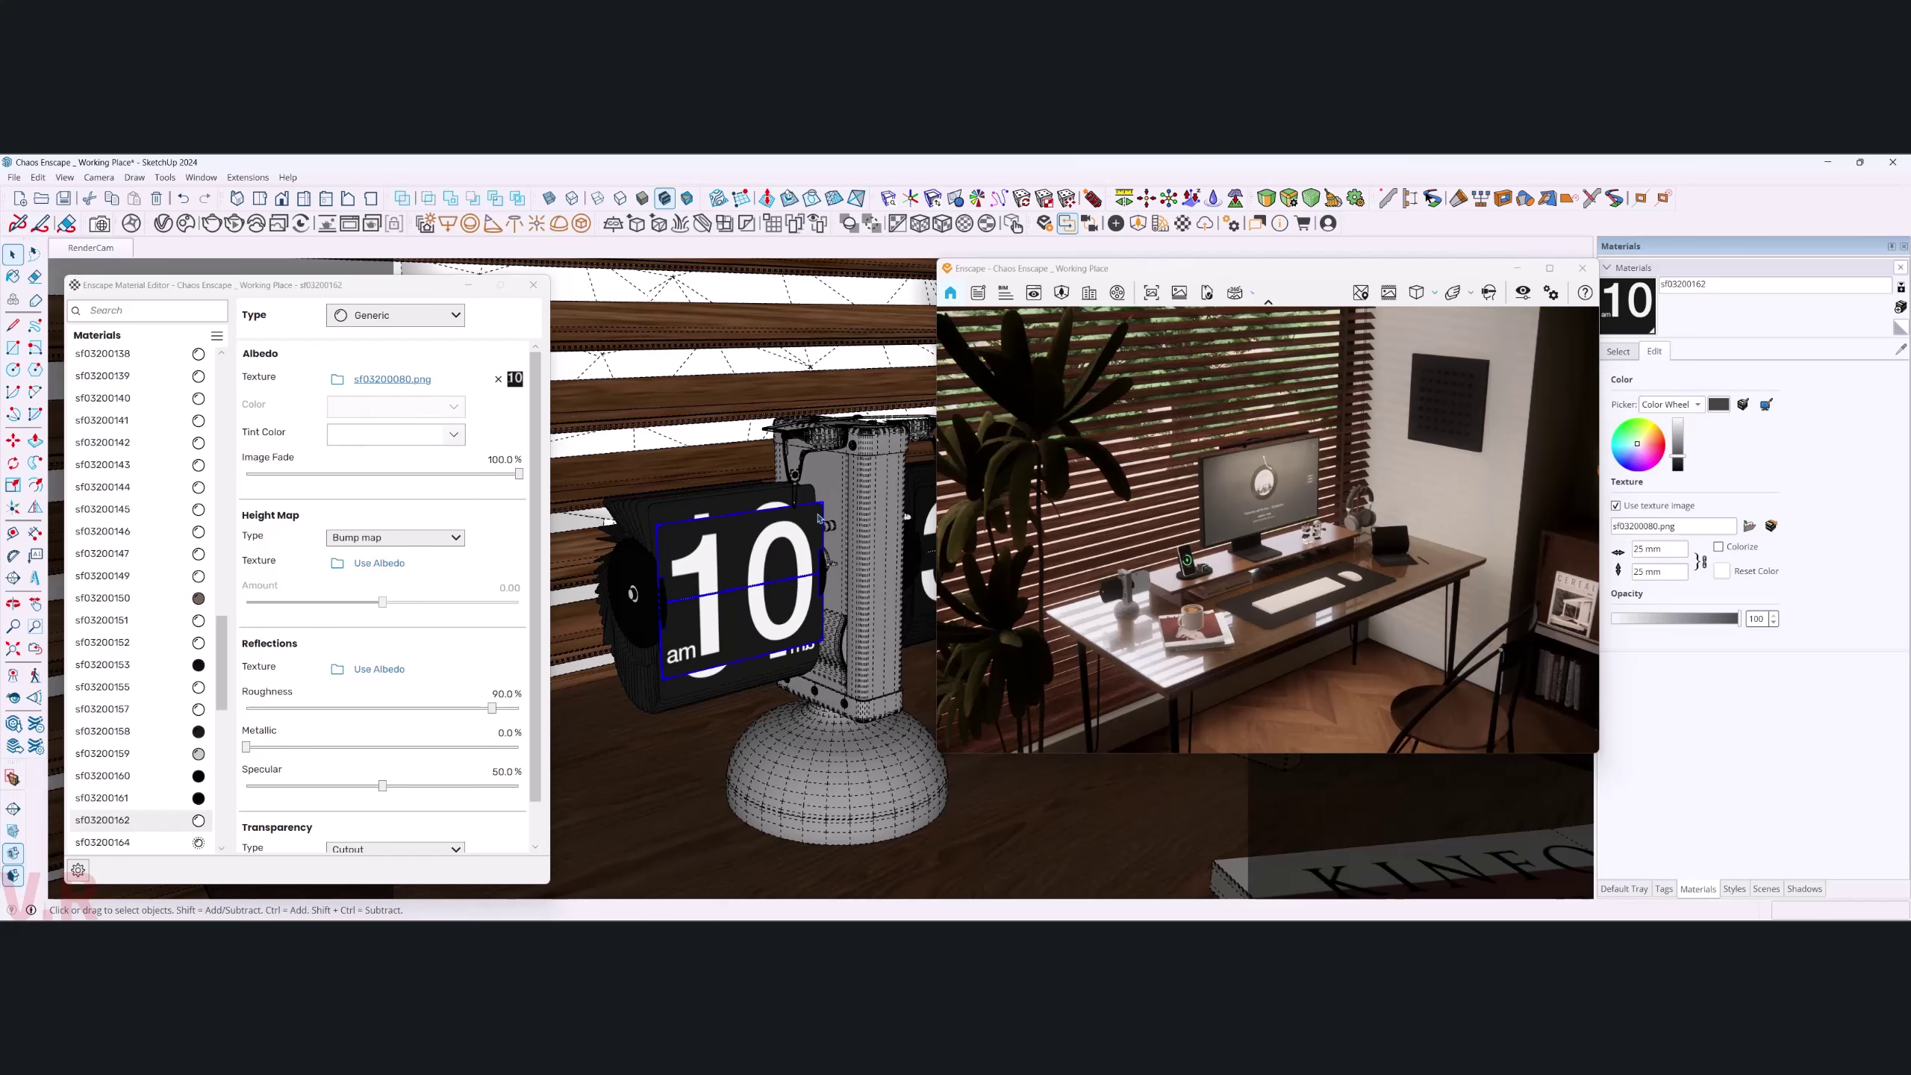
pyautogui.doubleClick(773, 537)
pyautogui.press('Escape')
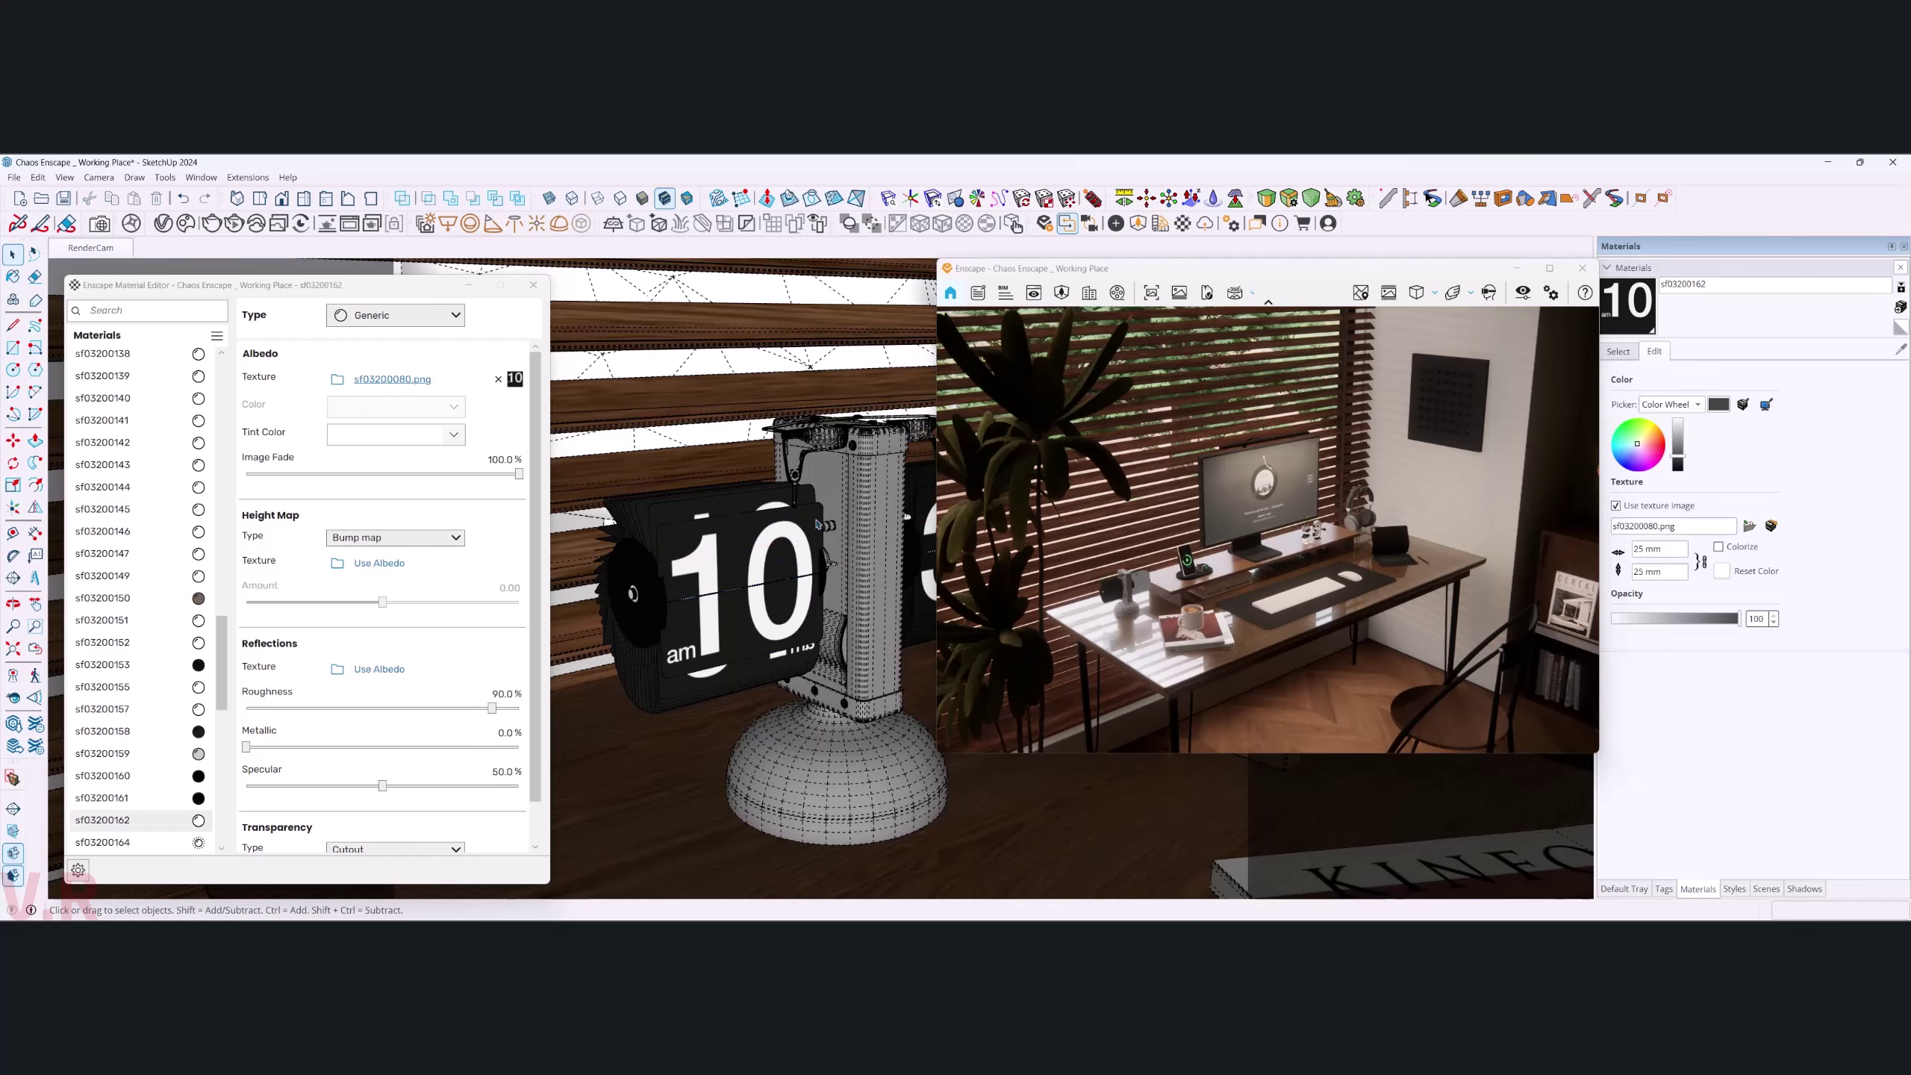
pyautogui.rightClick(824, 521)
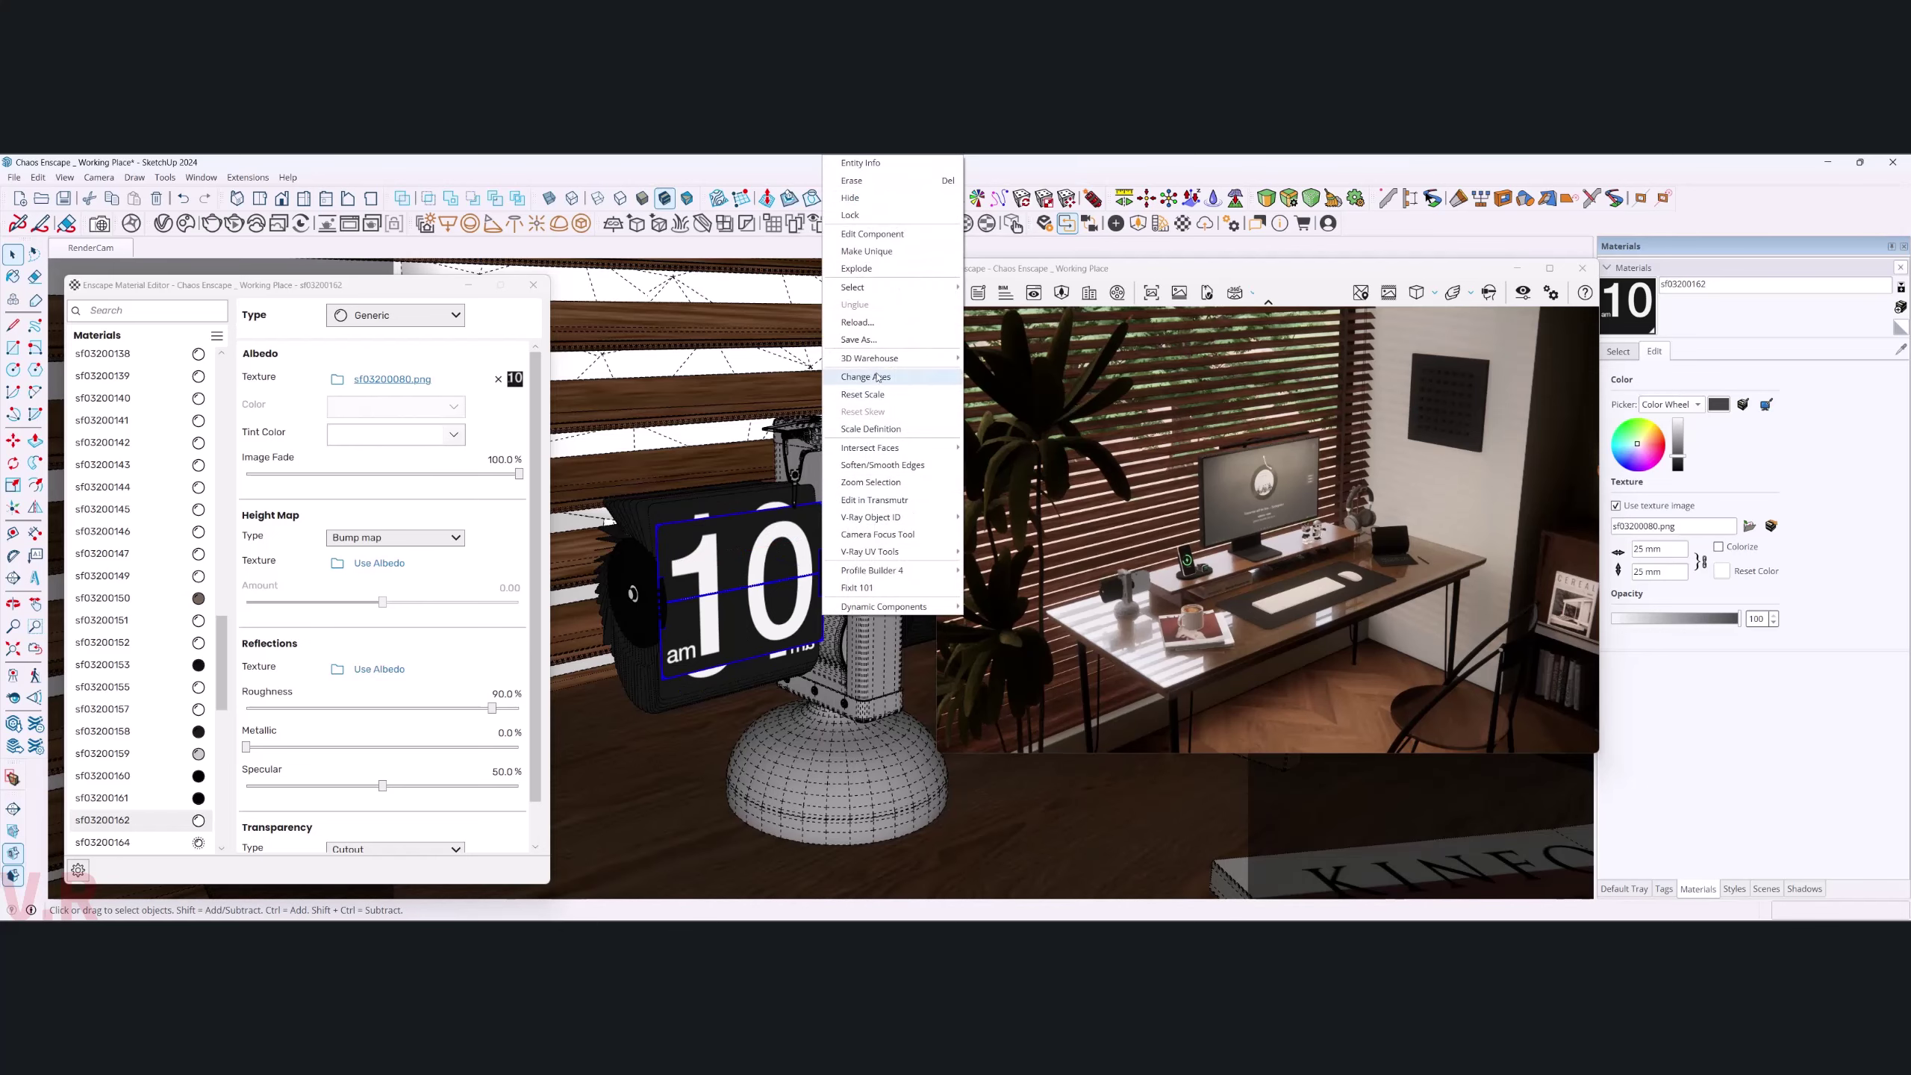
# - Set clock face material sf03200162 to Self-illuminated at 500 cd/m² luminance
pyautogui.click(763, 589)
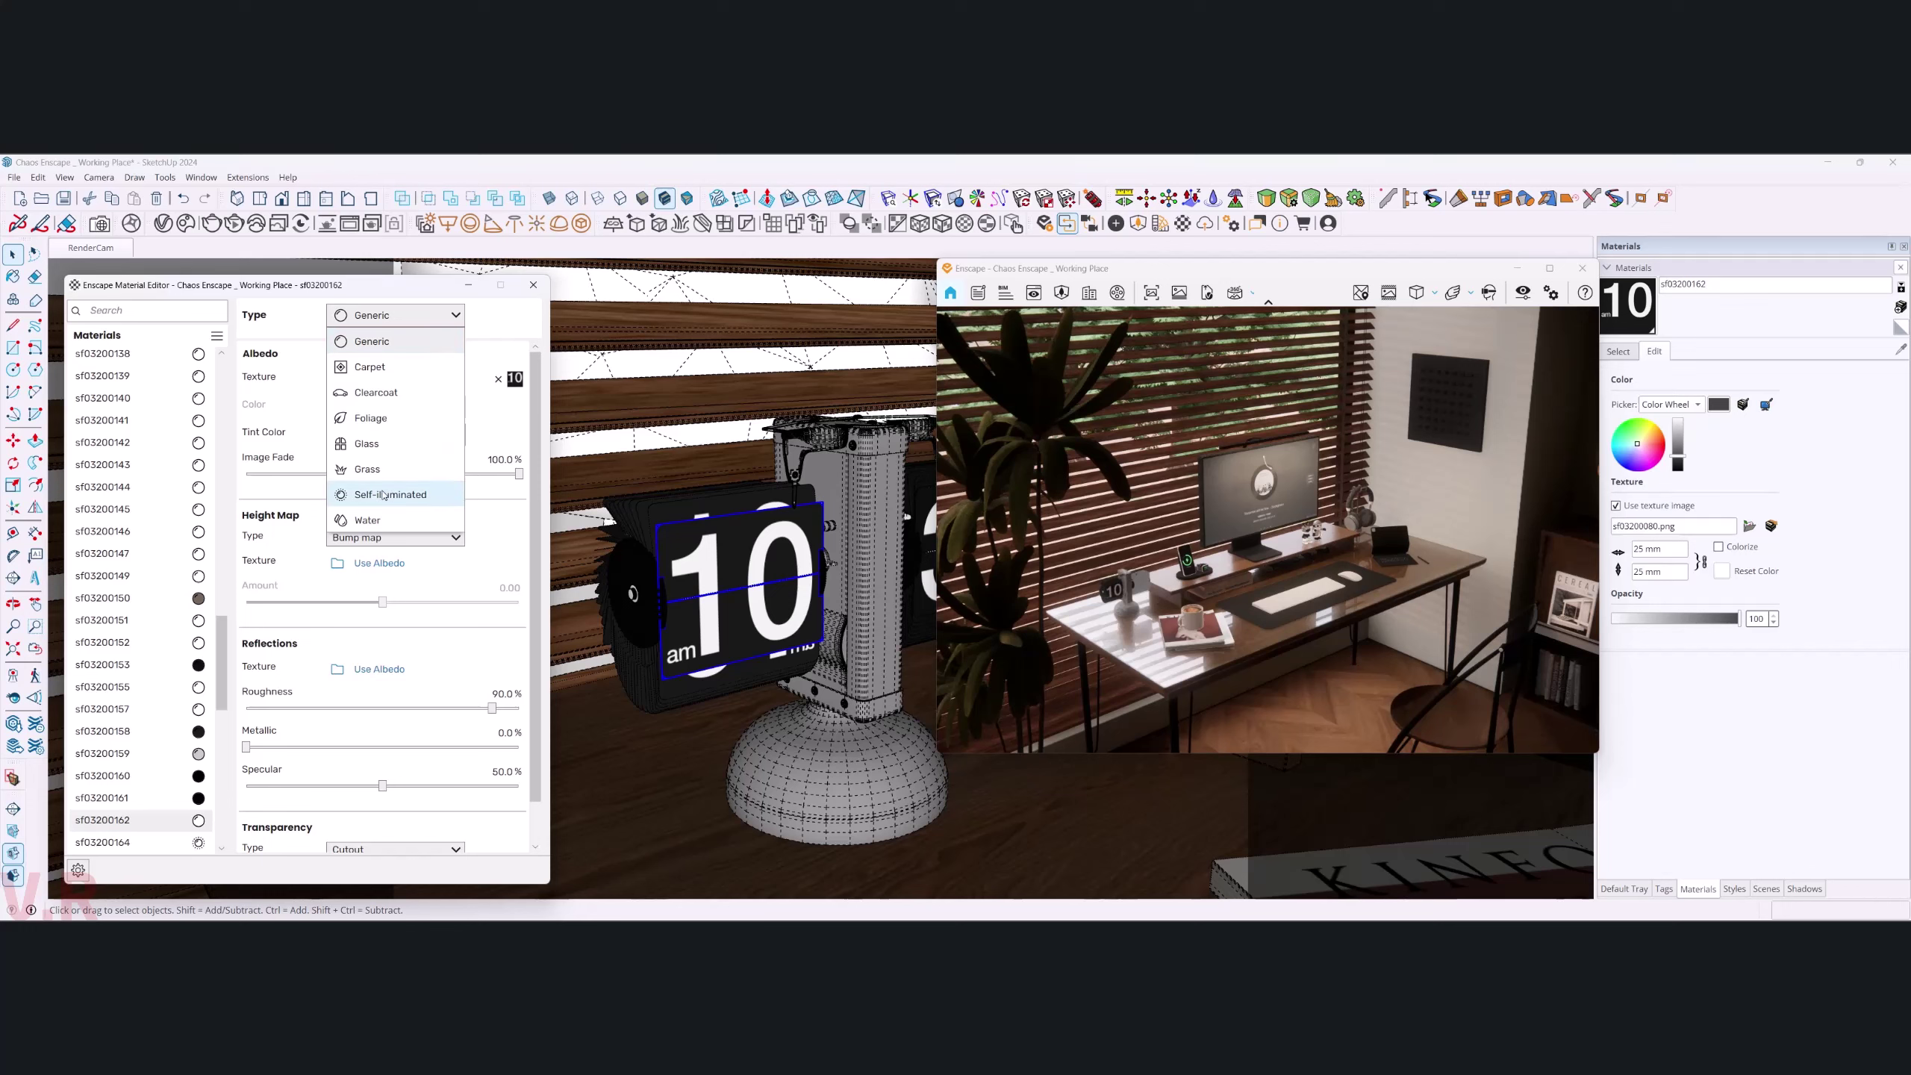
pyautogui.click(391, 494)
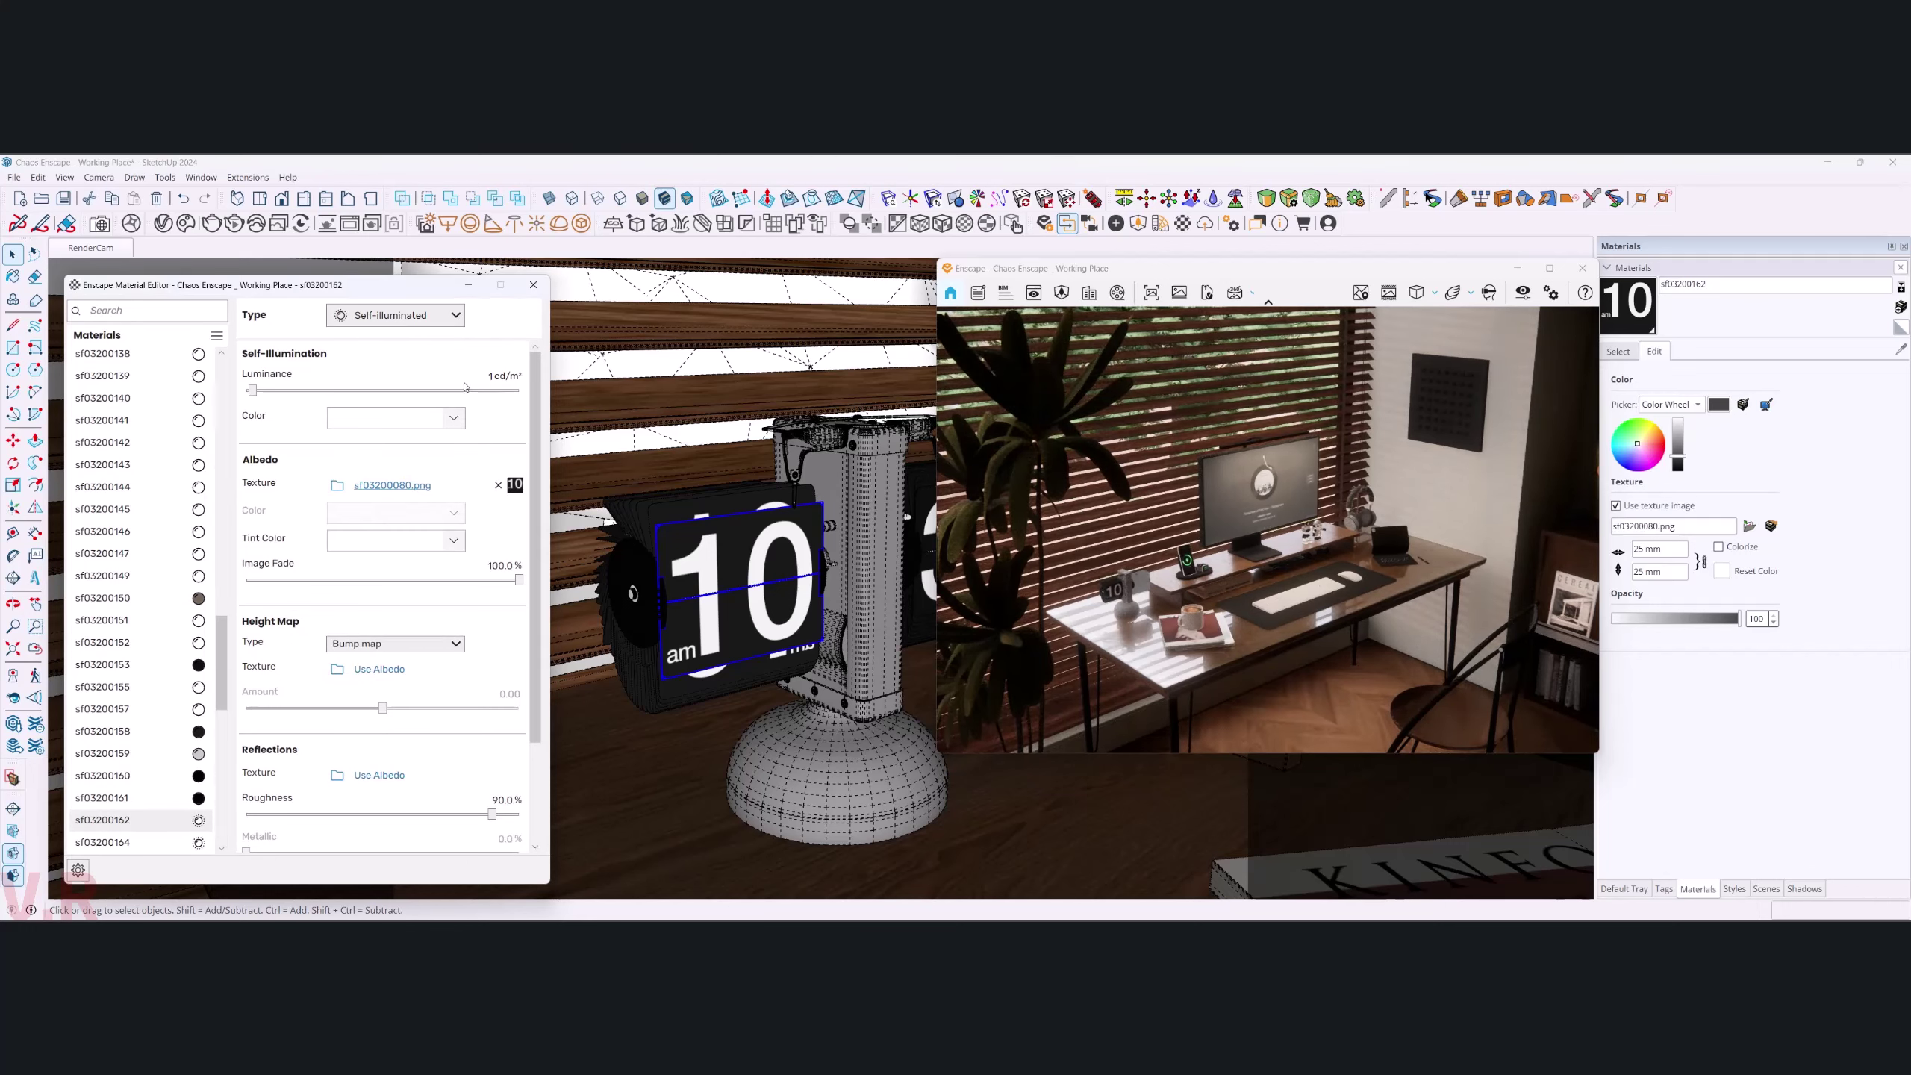
pyautogui.doubleClick(496, 376)
pyautogui.write('500')
pyautogui.press('Return')
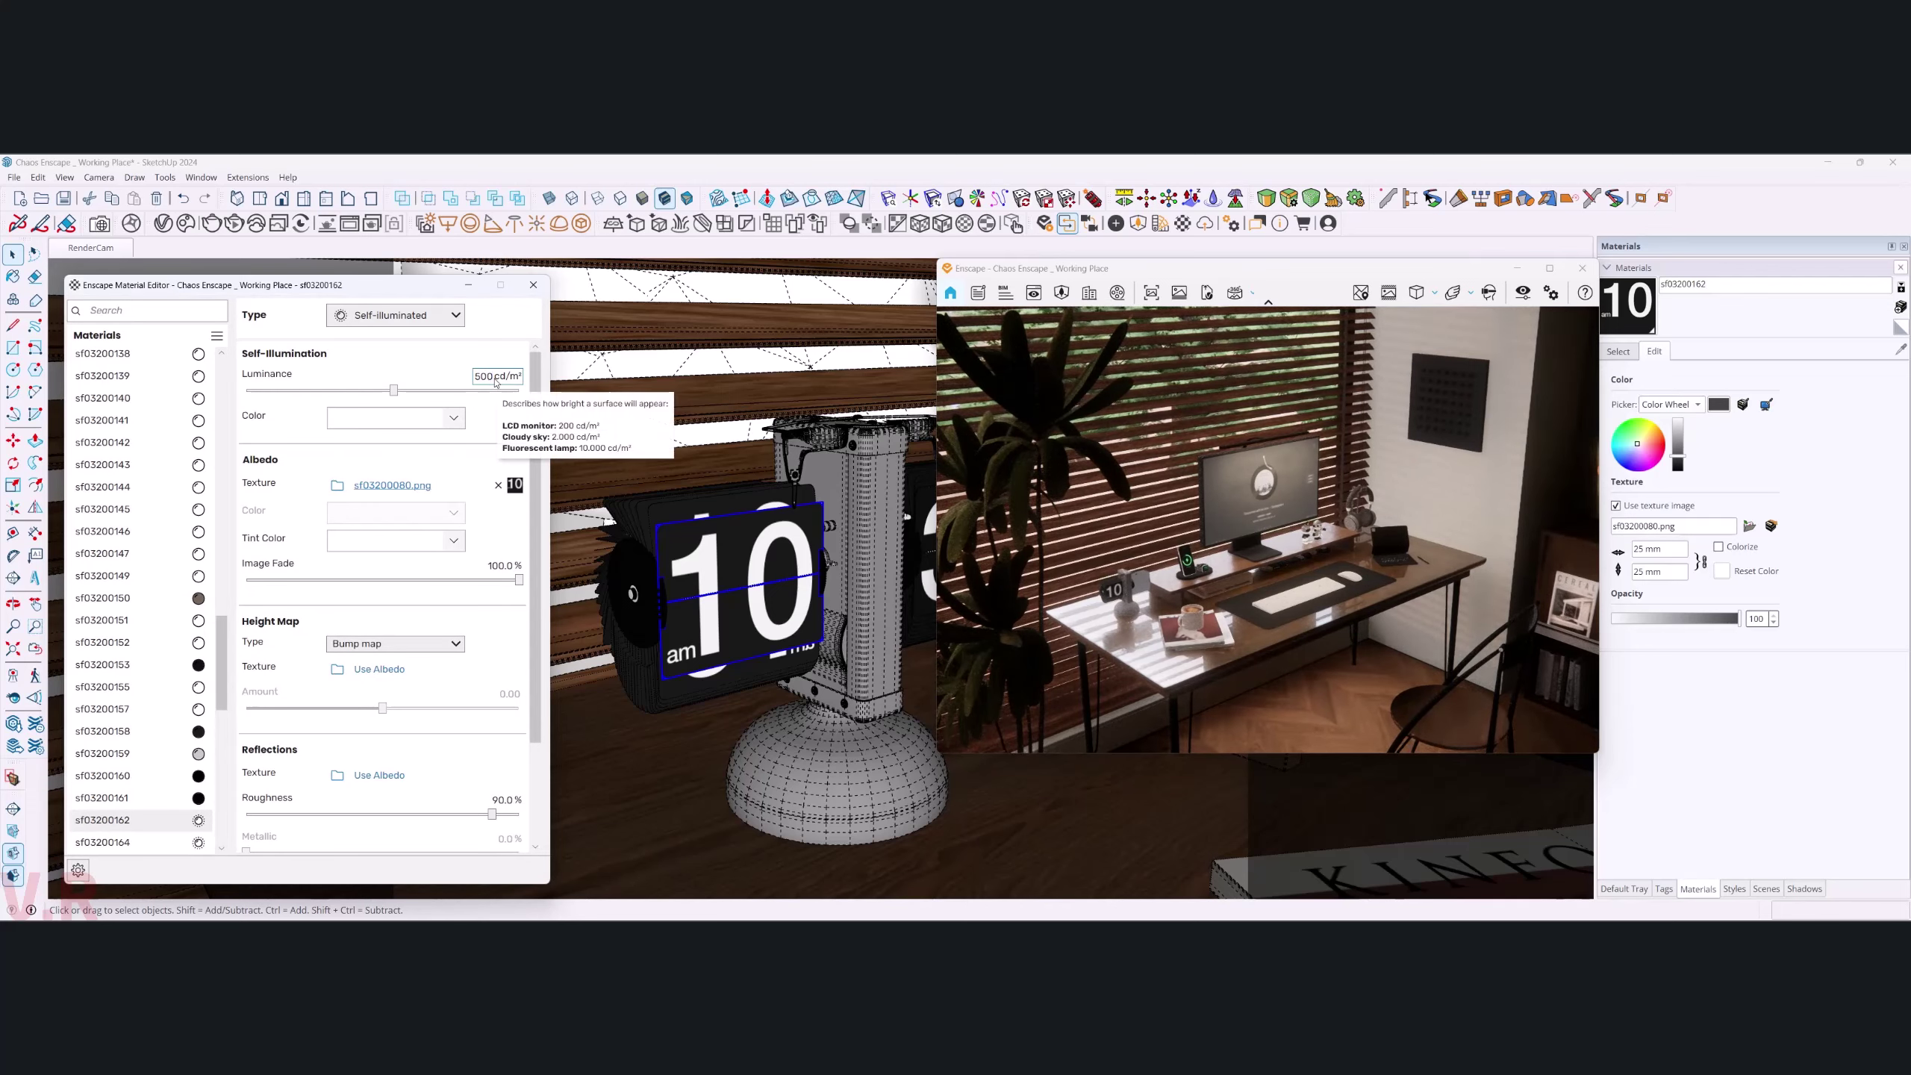
pyautogui.moveTo(760, 599)
pyautogui.mouseDown(button='middle')
pyautogui.moveTo(745, 602)
pyautogui.moveTo(850, 553)
pyautogui.moveTo(867, 622)
pyautogui.mouseUp(button='middle')
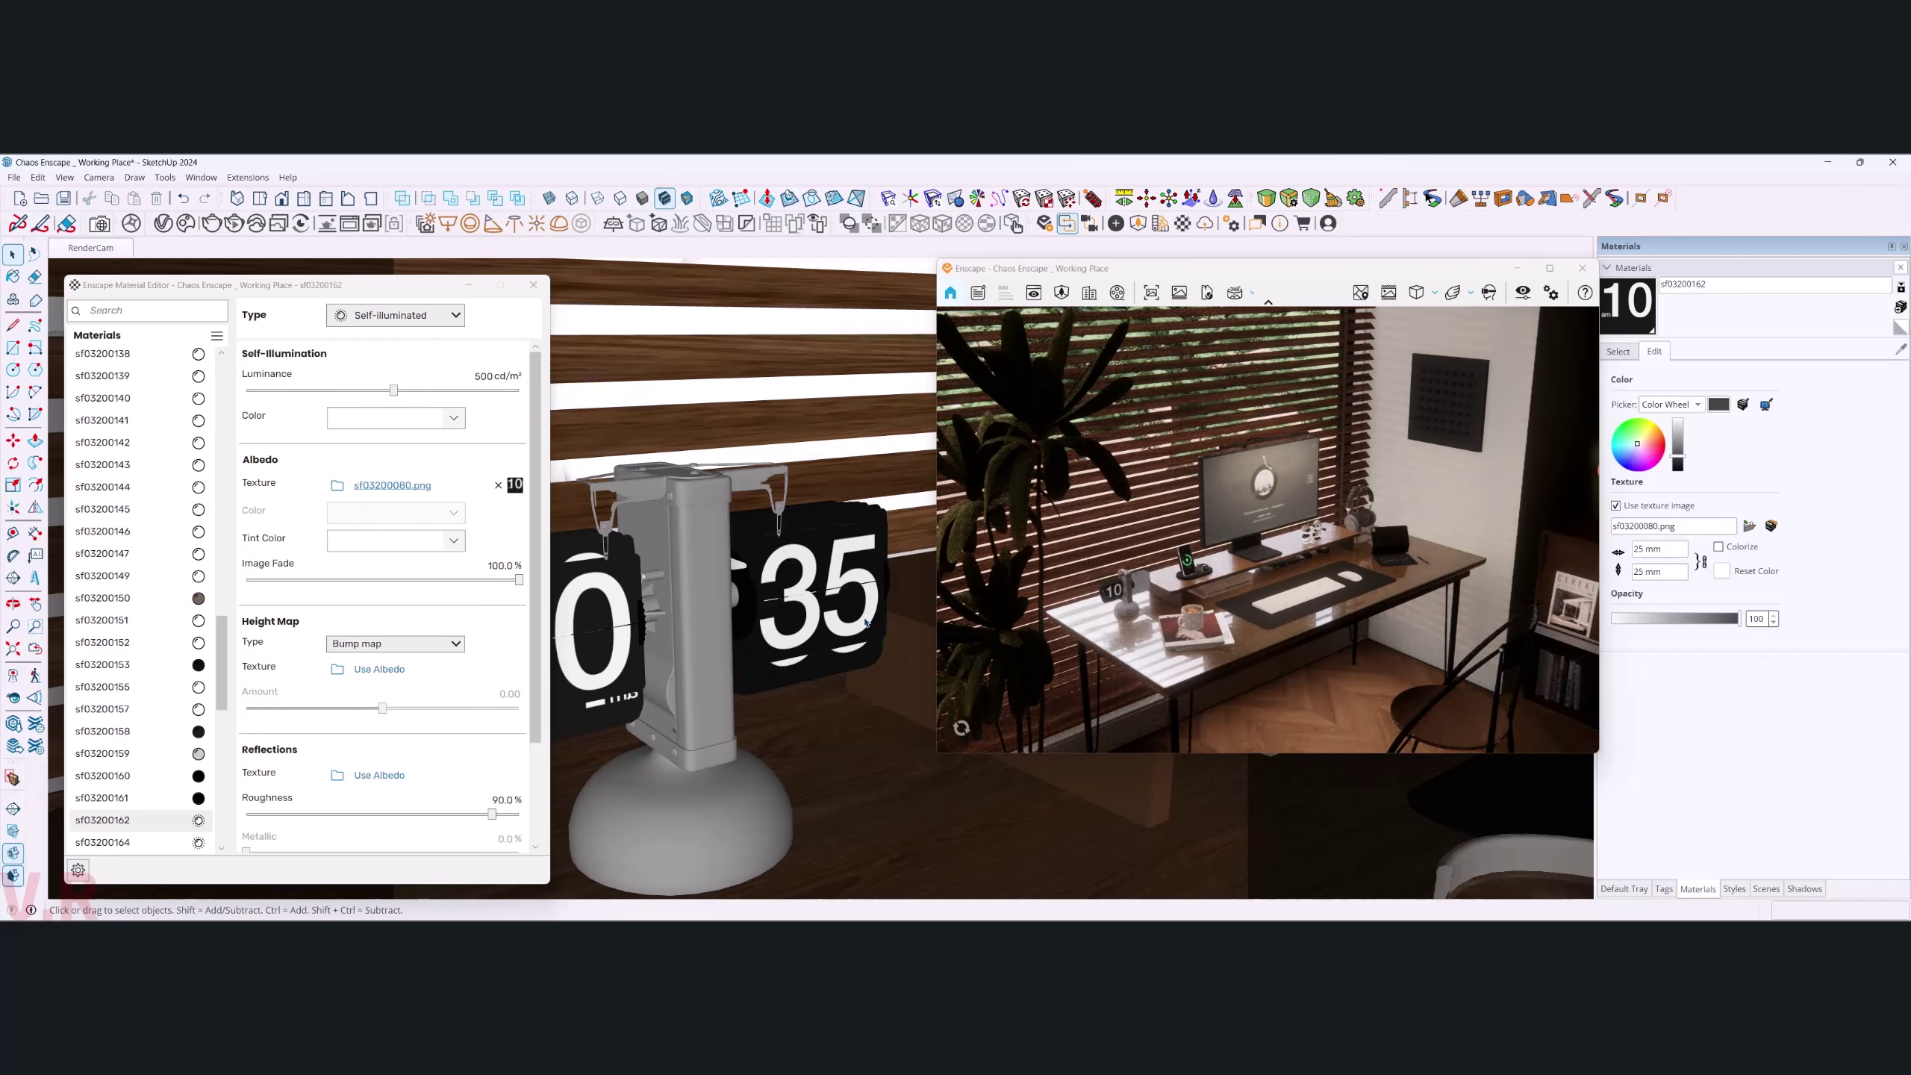
# - Reload the 35 panel component and sample its material
pyautogui.rightClick(865, 622)
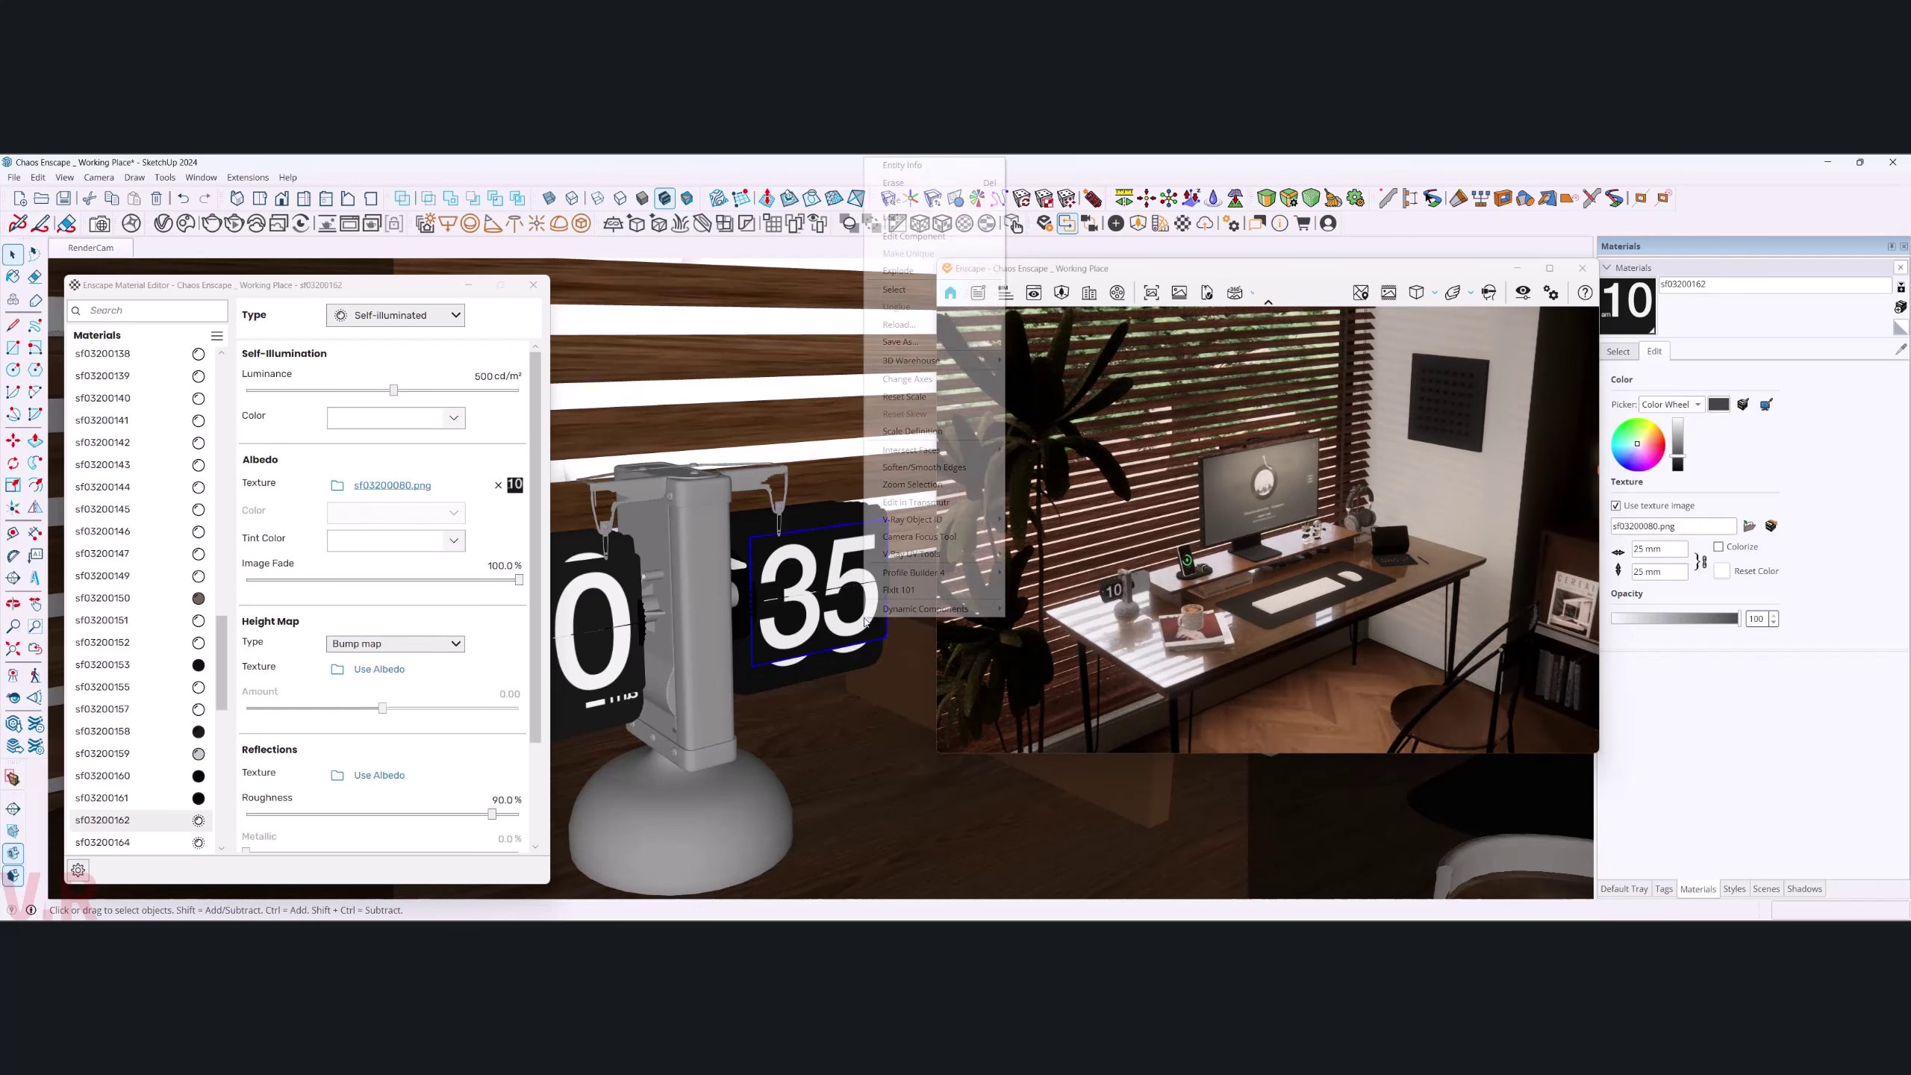
pyautogui.click(906, 324)
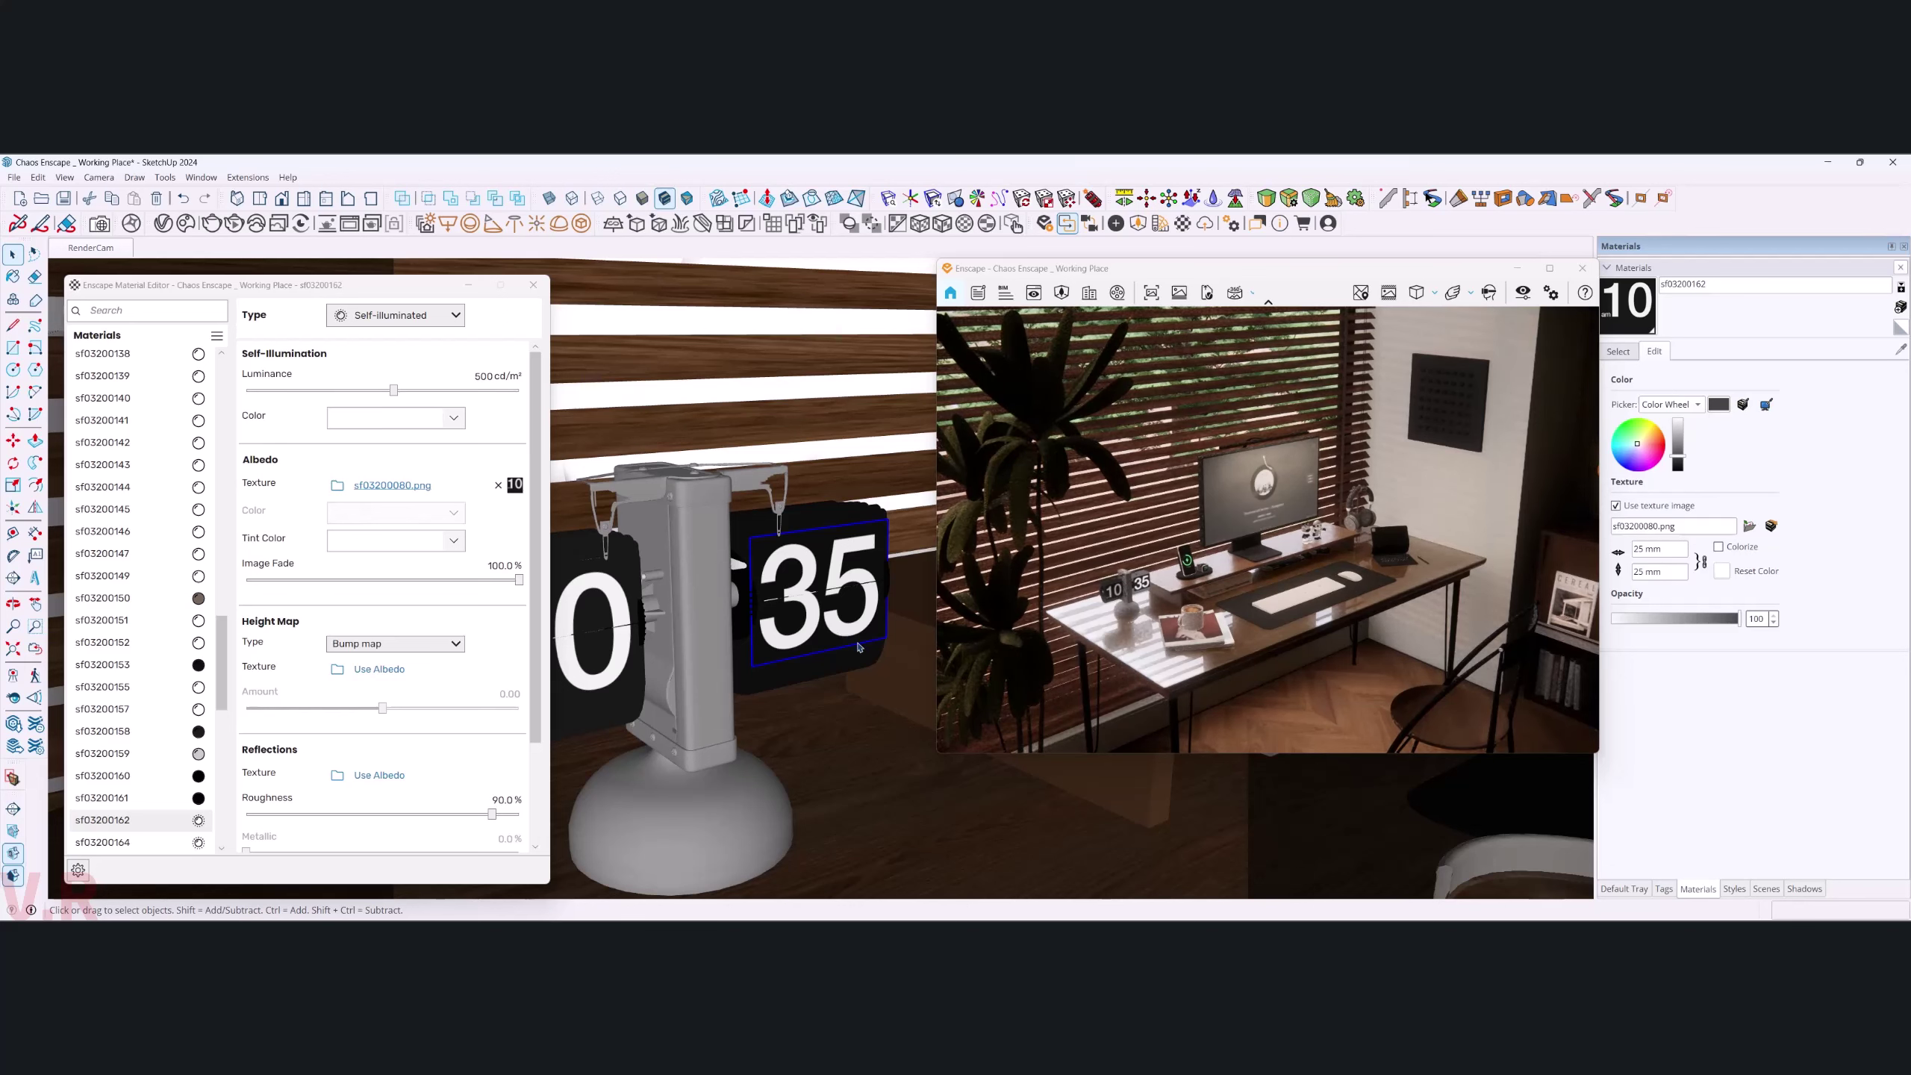
pyautogui.press('b')
pyautogui.press('alt')
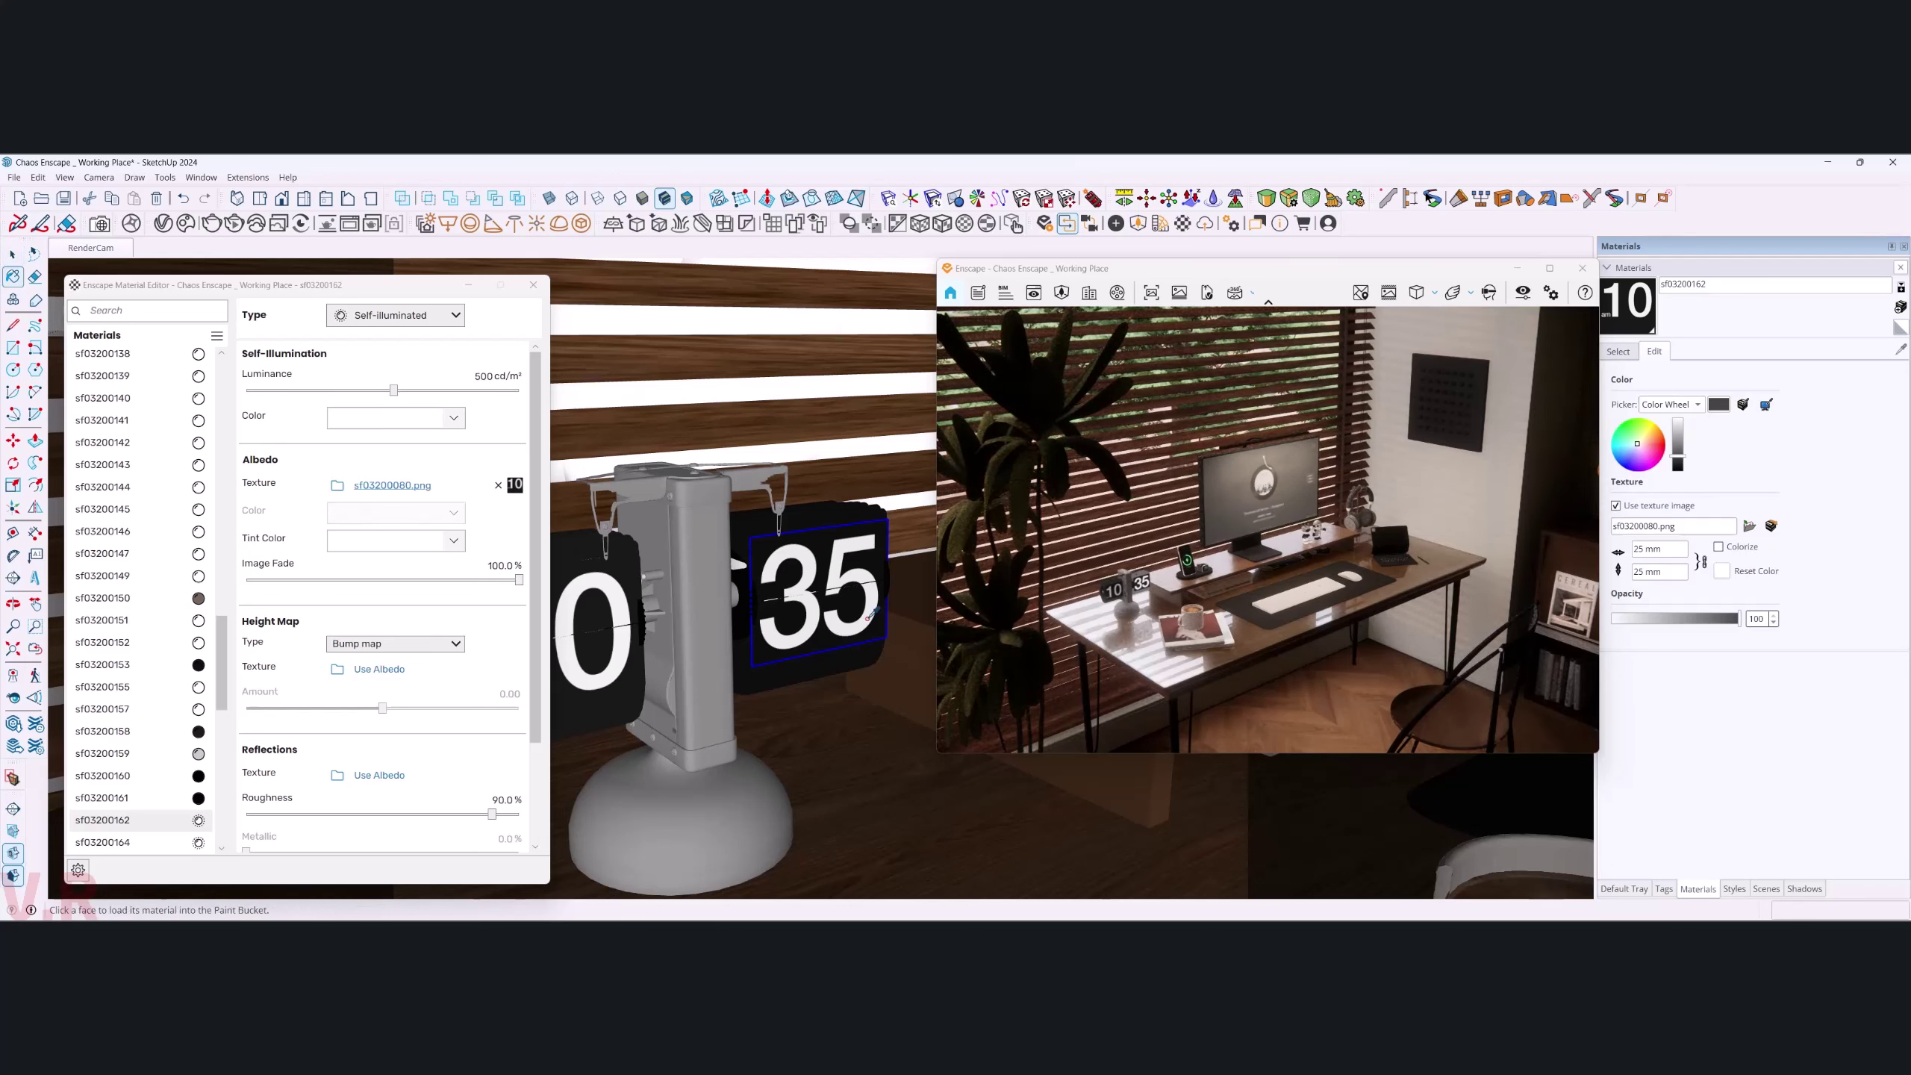
pyautogui.keyDown('alt'); pyautogui.click(871, 616); pyautogui.keyUp('alt')
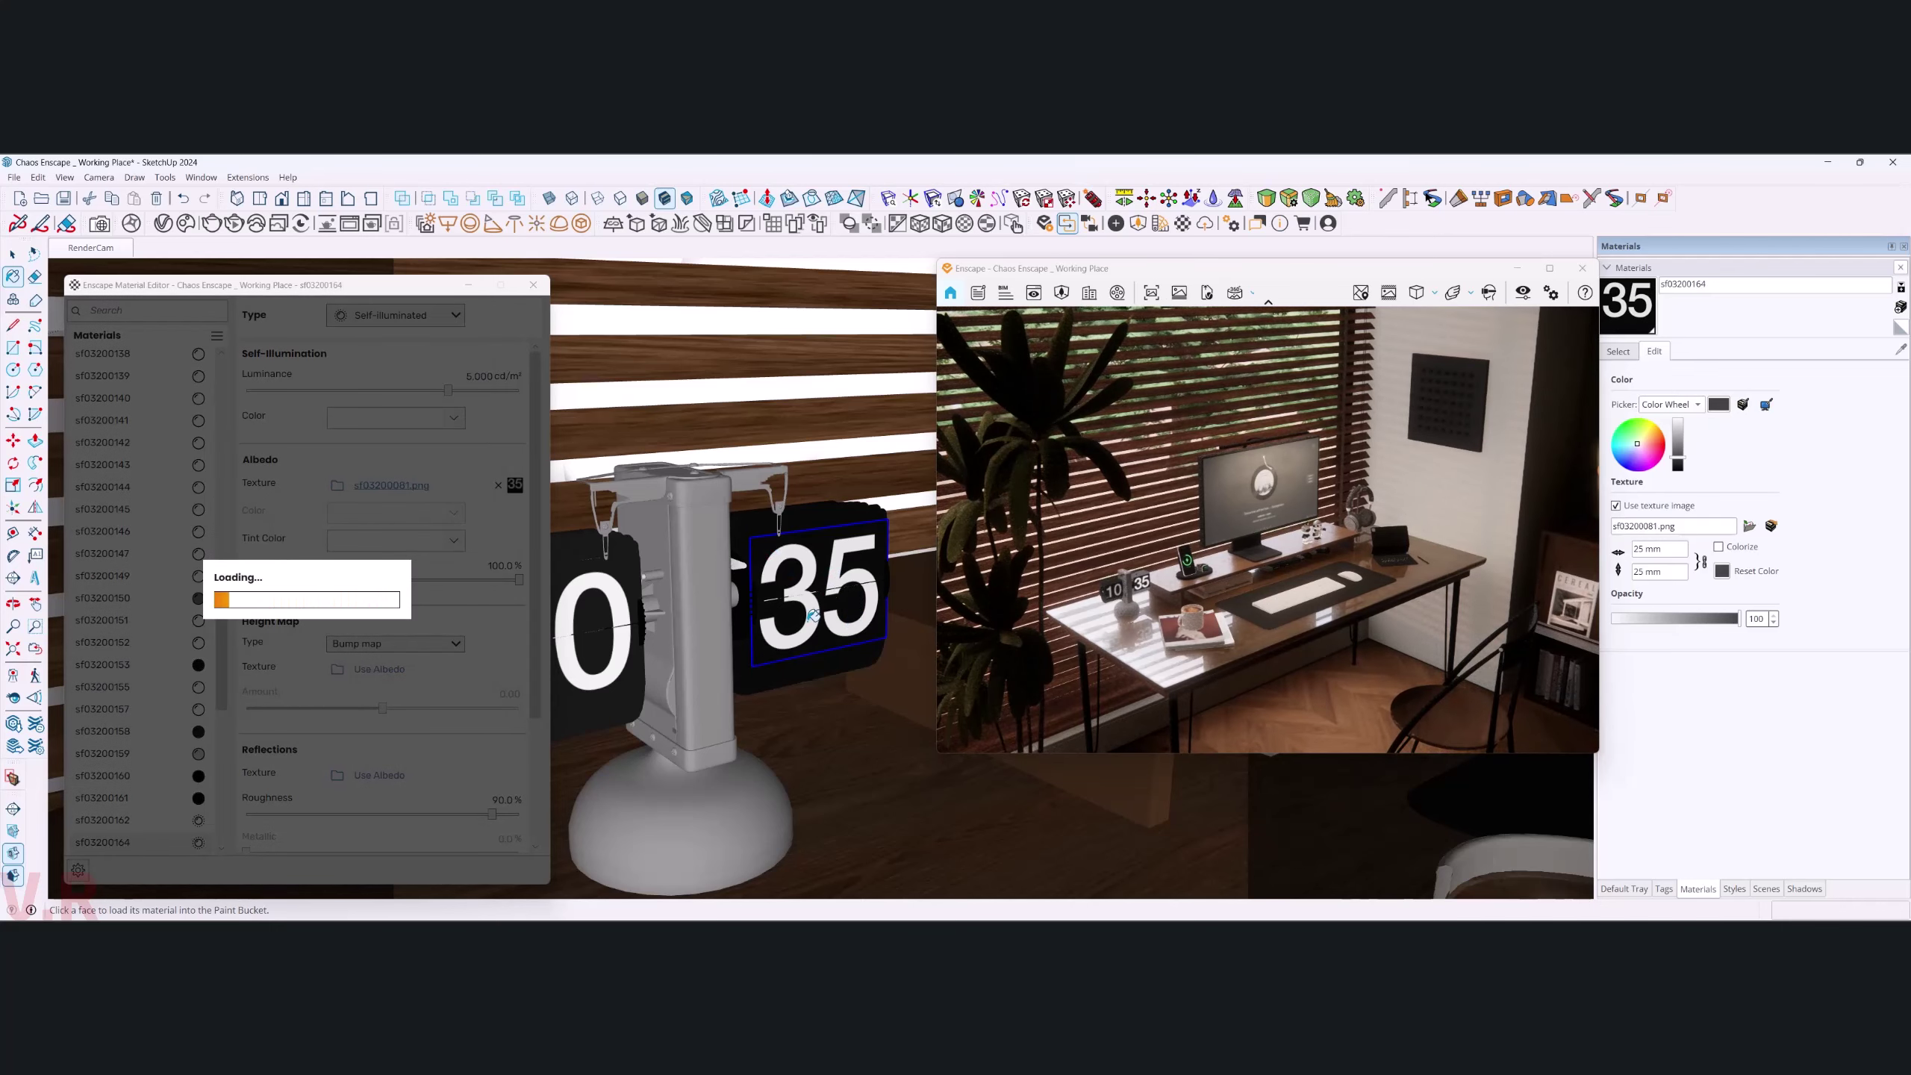
pyautogui.press('space')
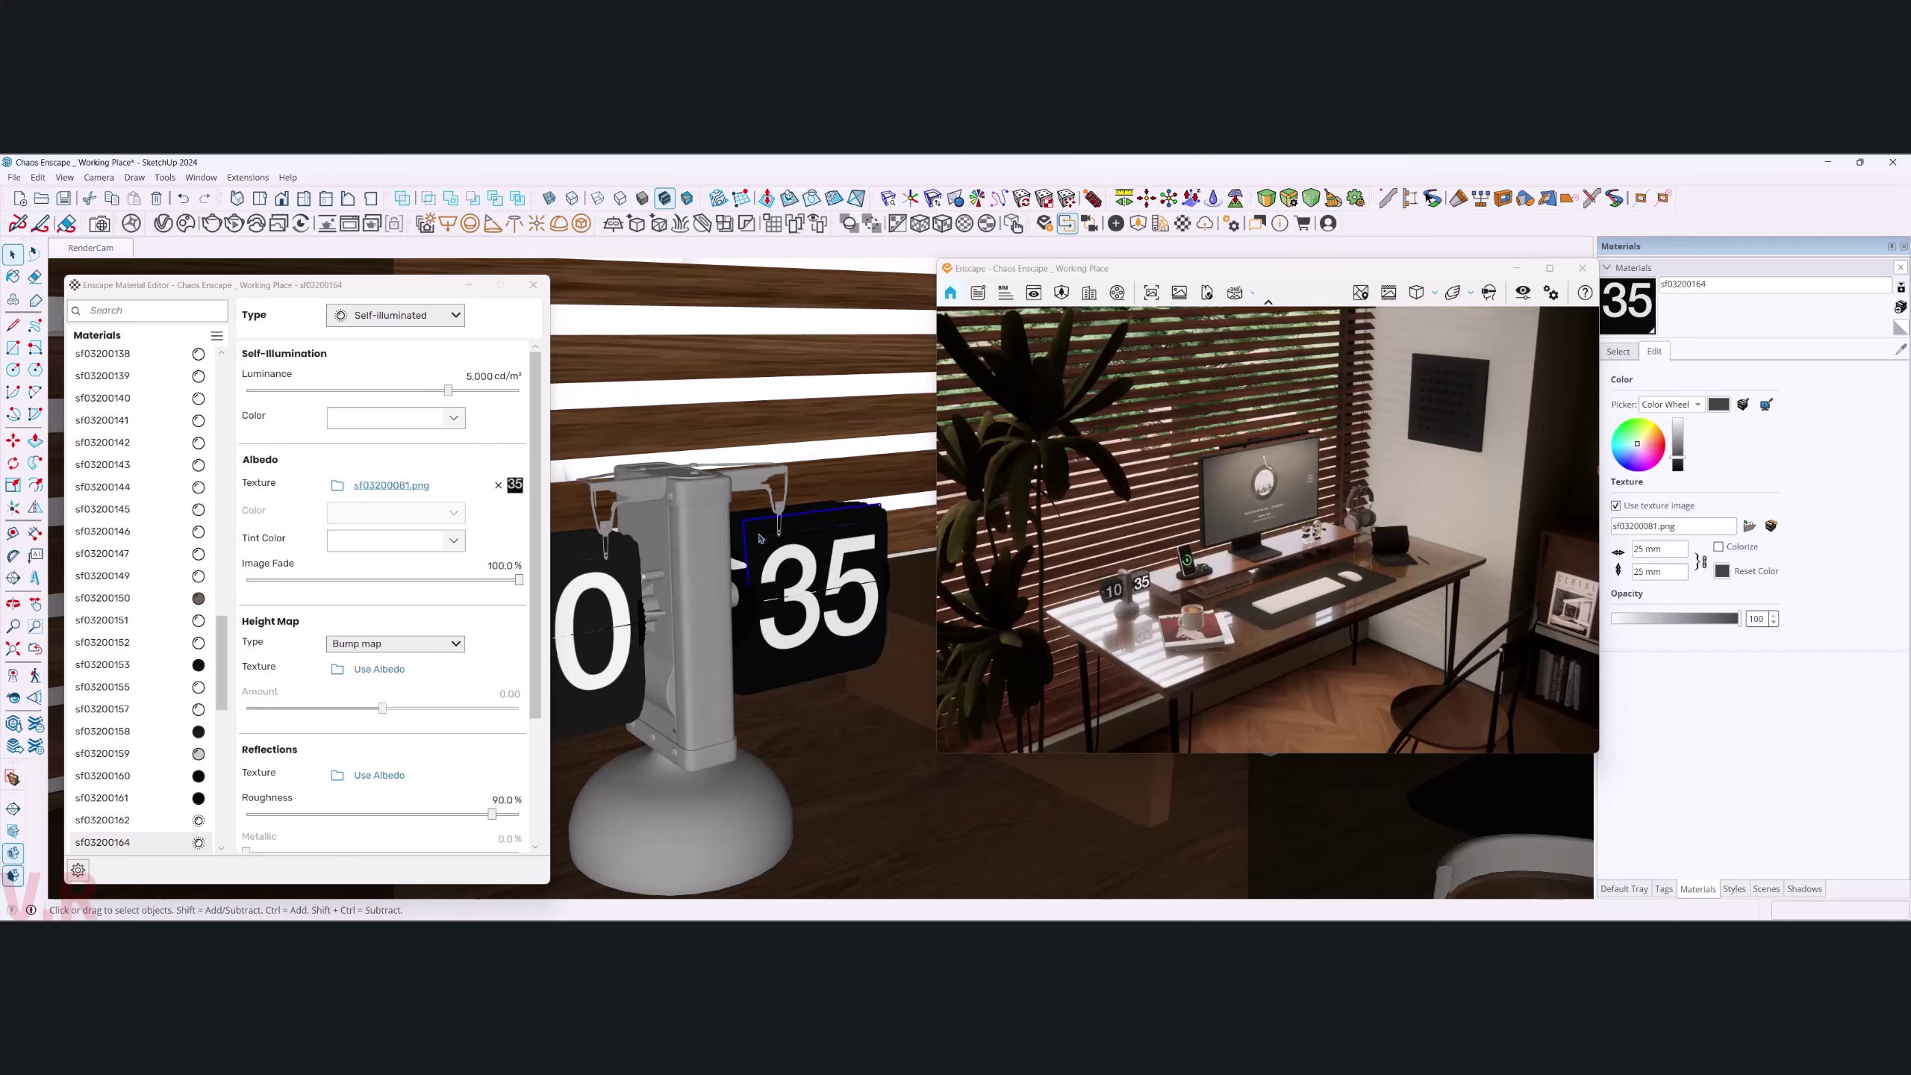
# - Sample the 35 digit face and lower its luminance to 50 cd/m²
pyautogui.press('b')
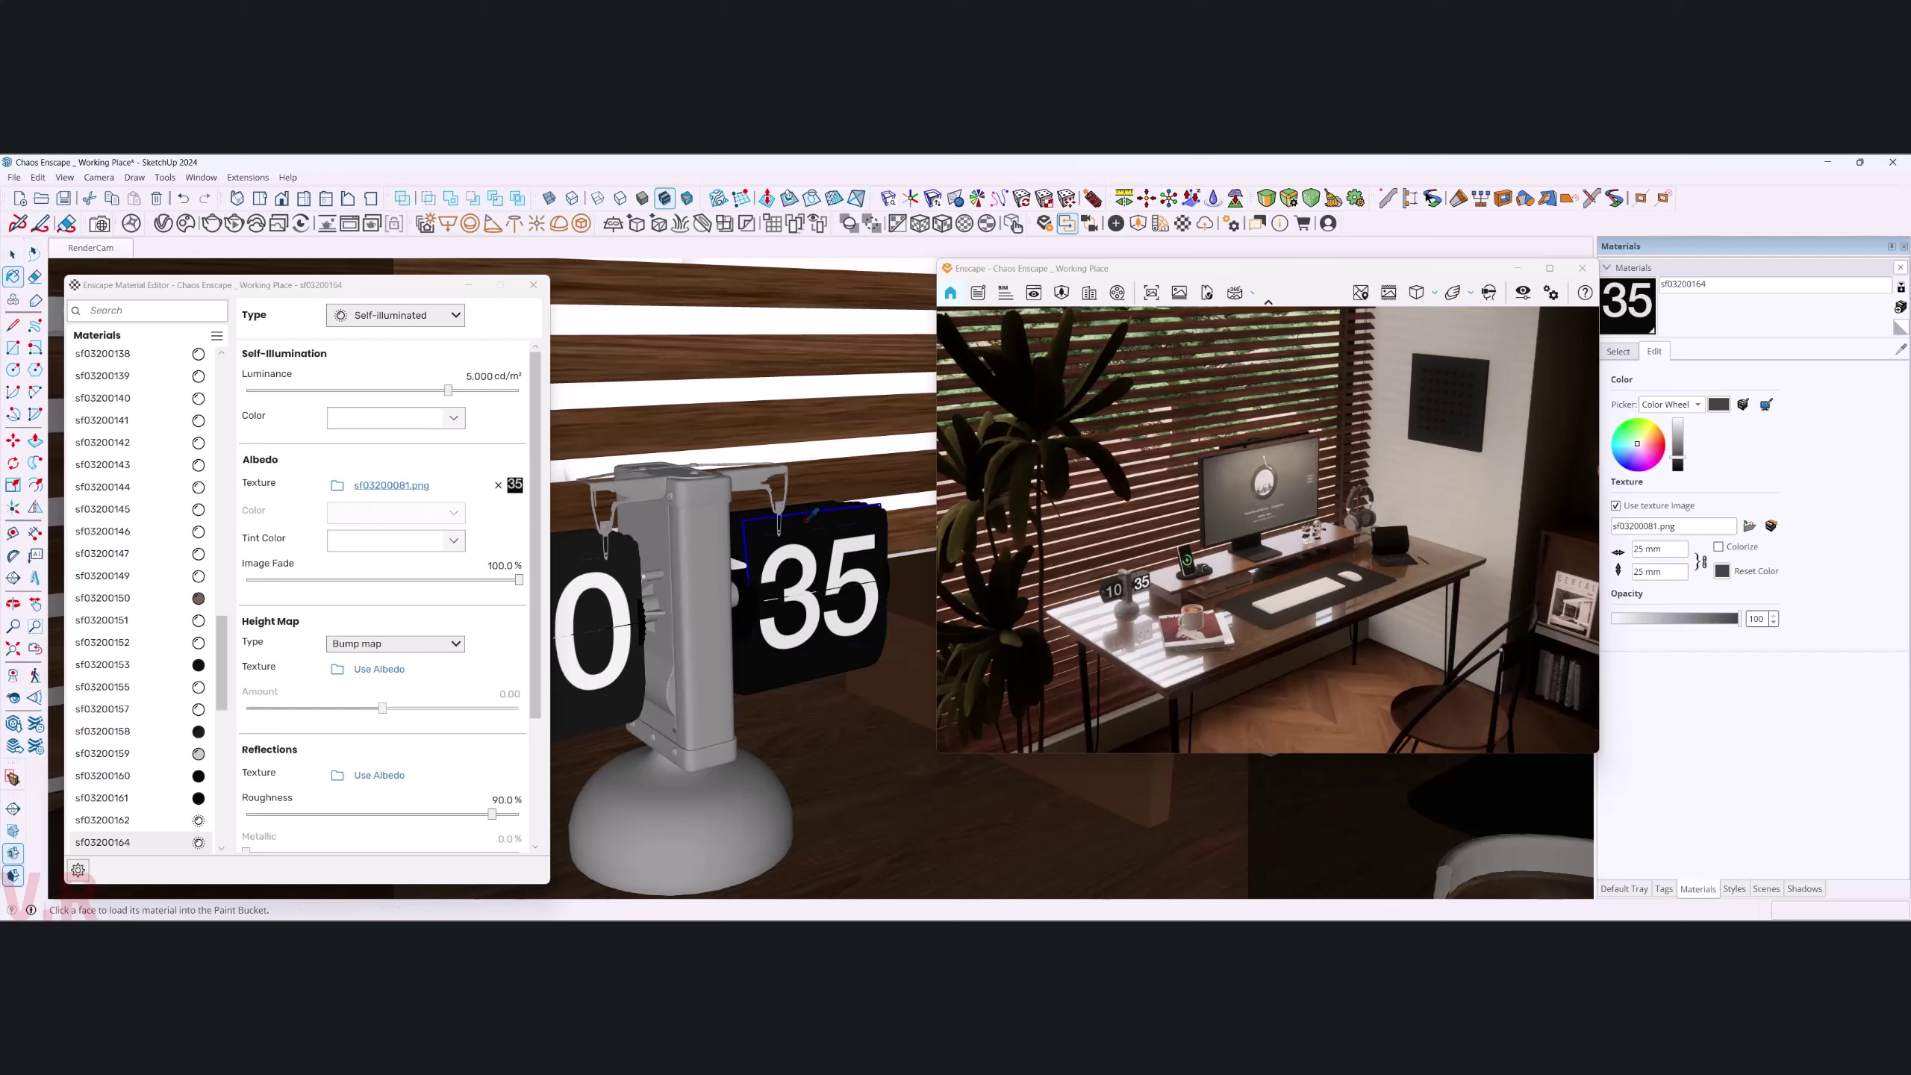
pyautogui.keyDown('alt'); pyautogui.click(808, 520); pyautogui.keyUp('alt')
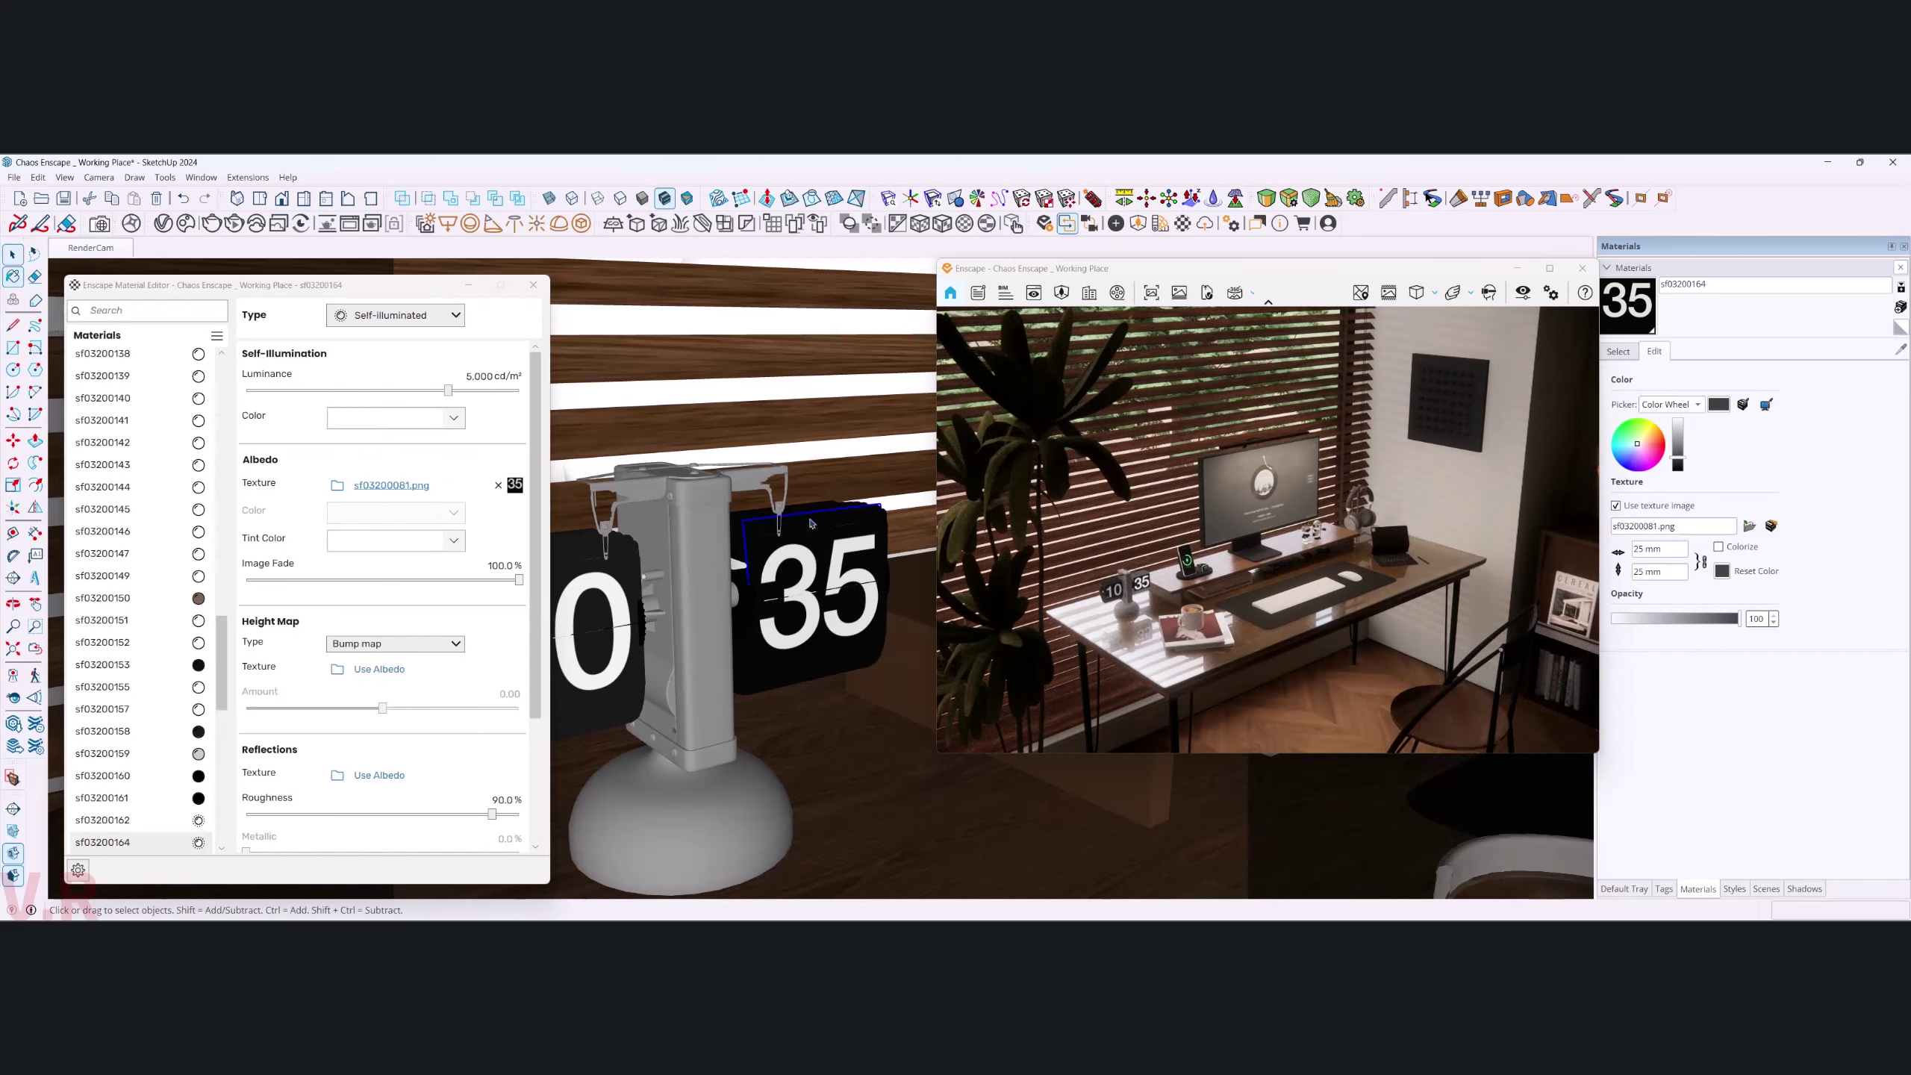
pyautogui.moveTo(809, 519)
pyautogui.mouseDown(button='middle')
pyautogui.moveTo(866, 687)
pyautogui.moveTo(760, 734)
pyautogui.moveTo(786, 661)
pyautogui.mouseUp(button='middle')
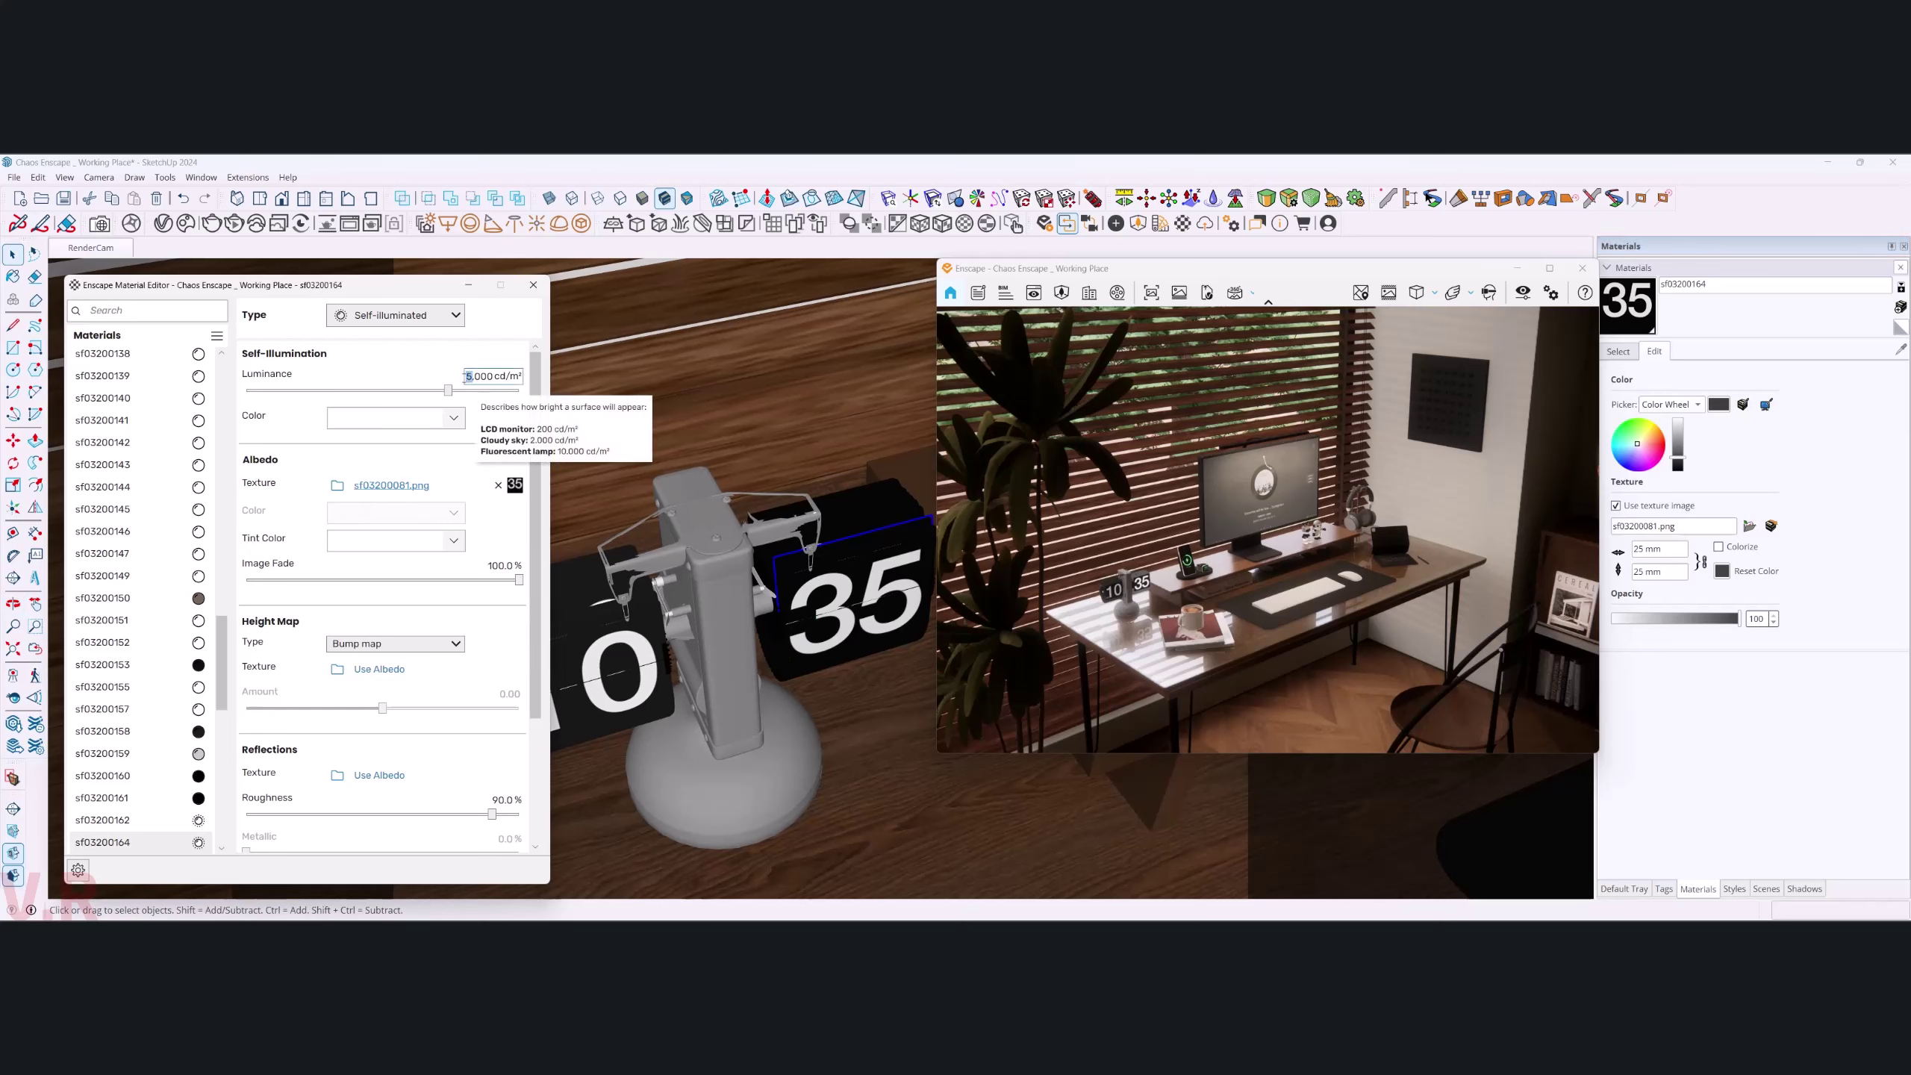
pyautogui.write('2')
pyautogui.press('Return')
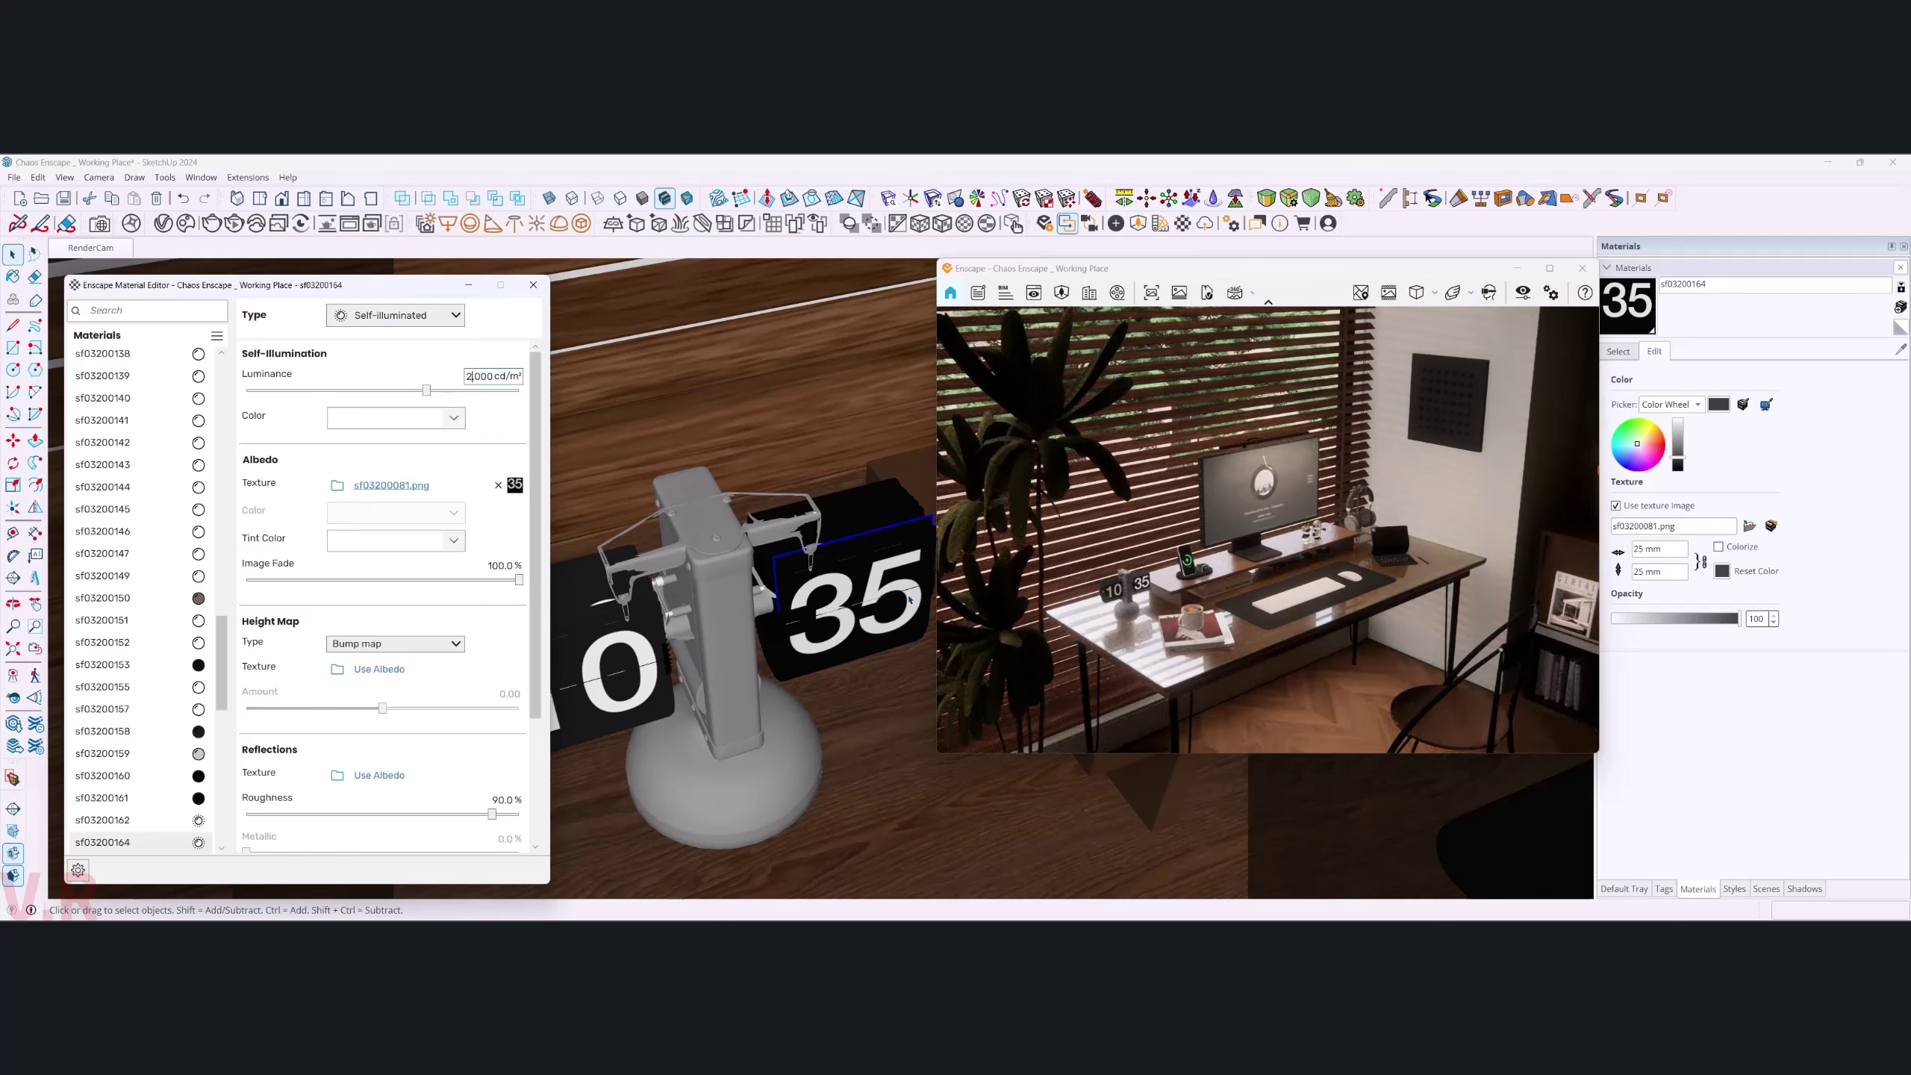
pyautogui.press('o')
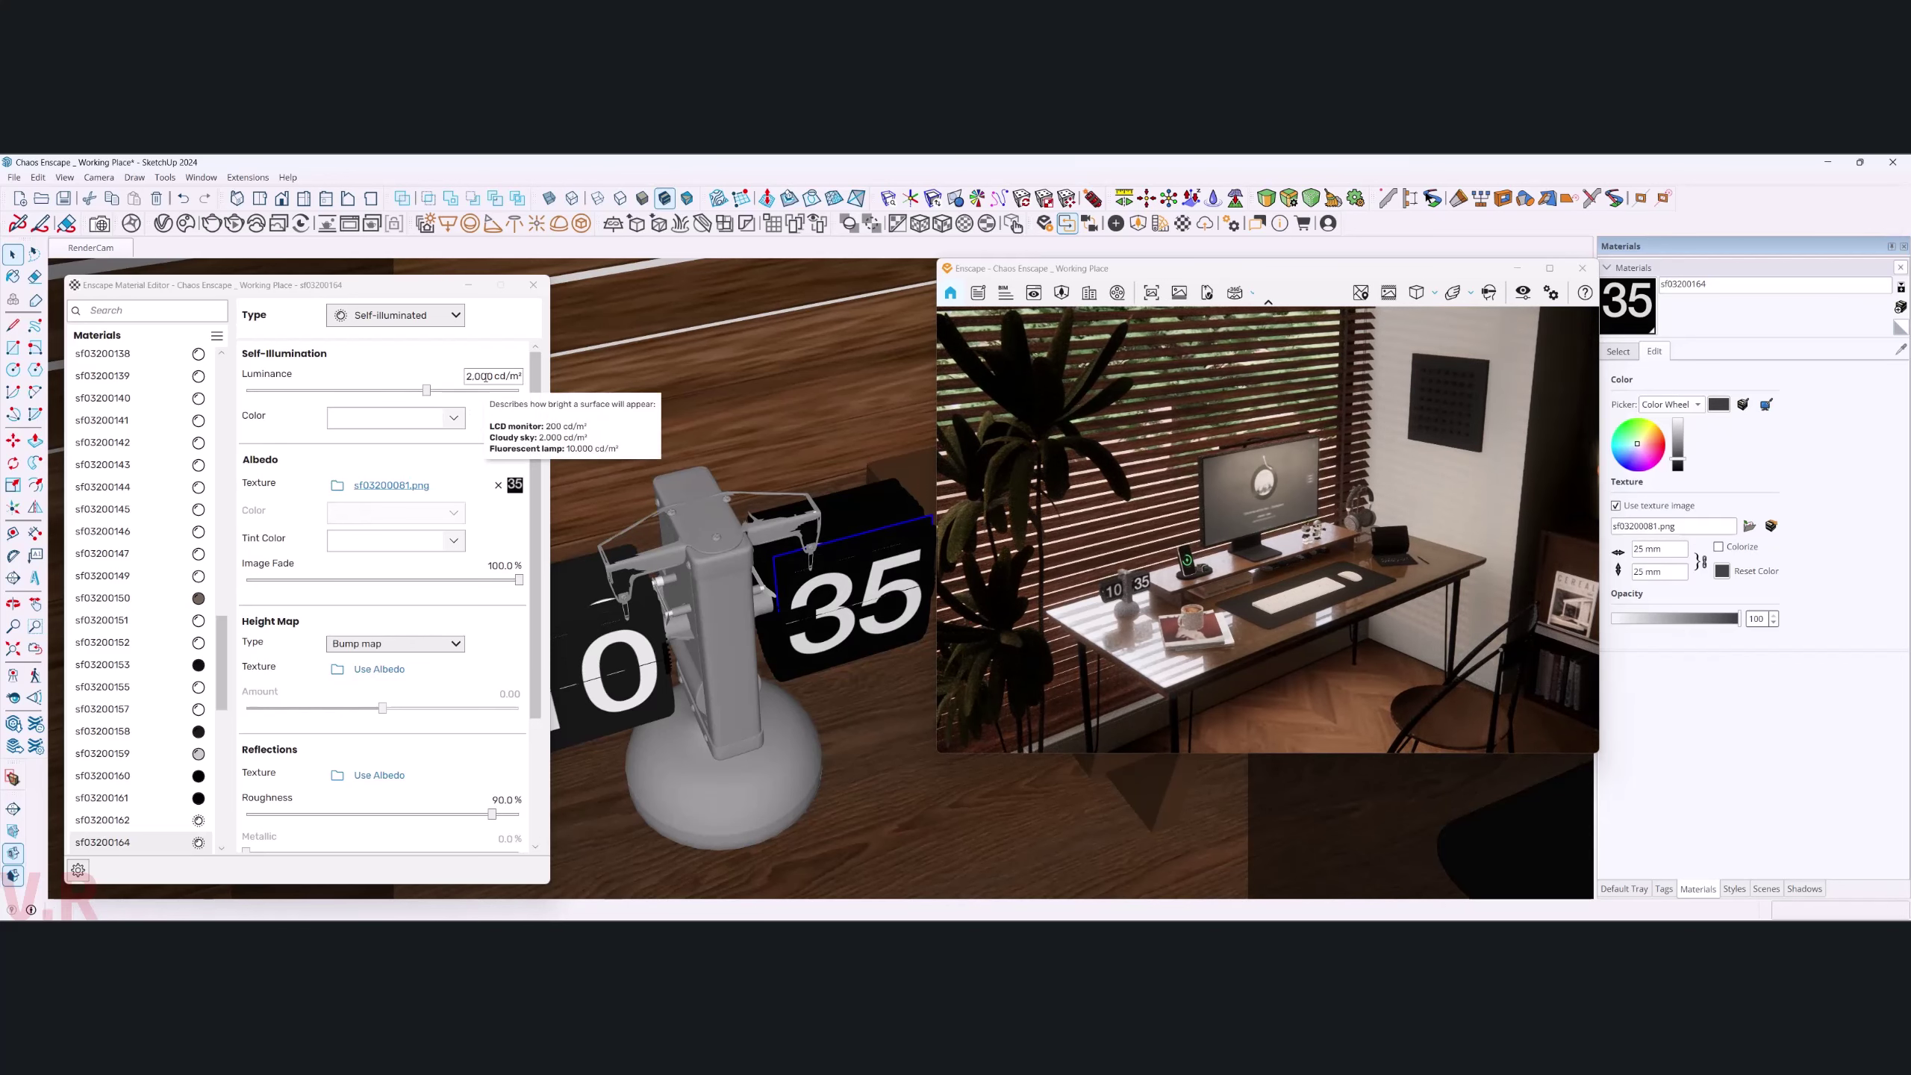
pyautogui.doubleClick(480, 376)
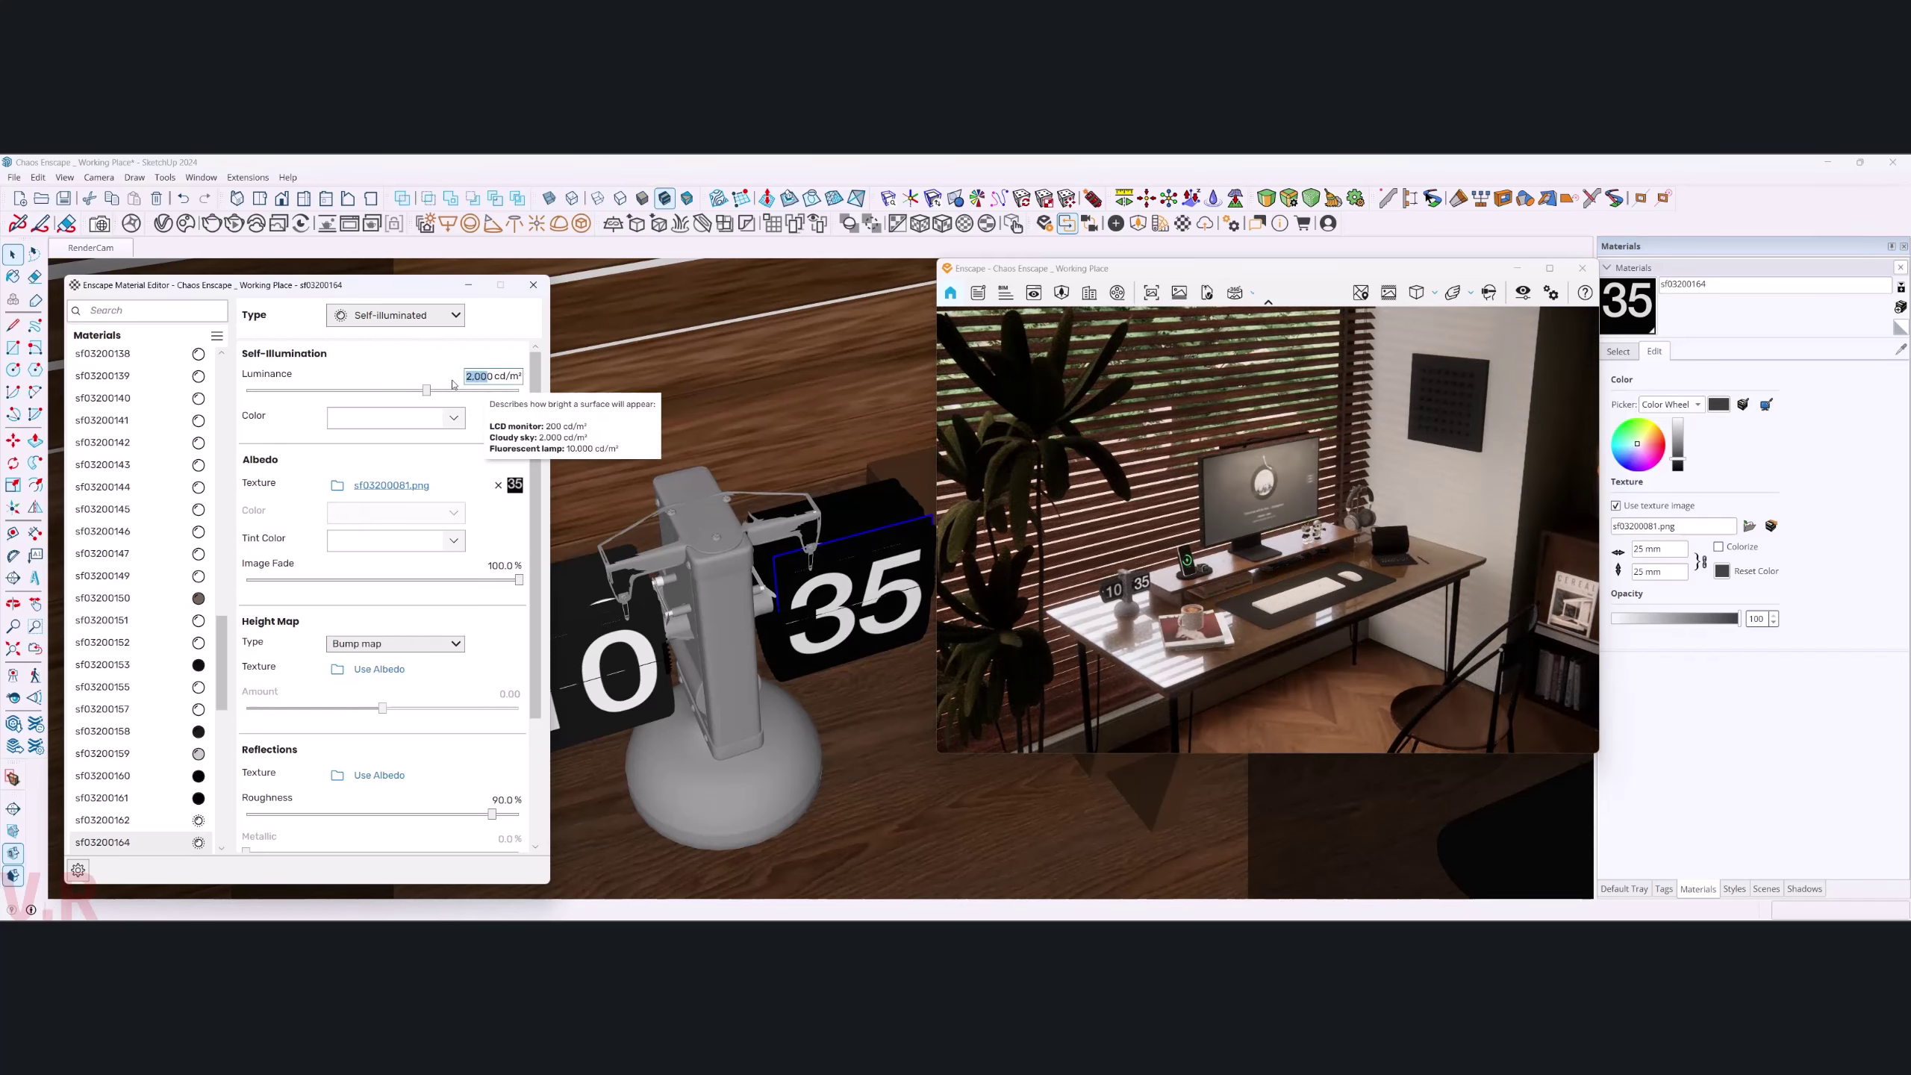
pyautogui.write('50')
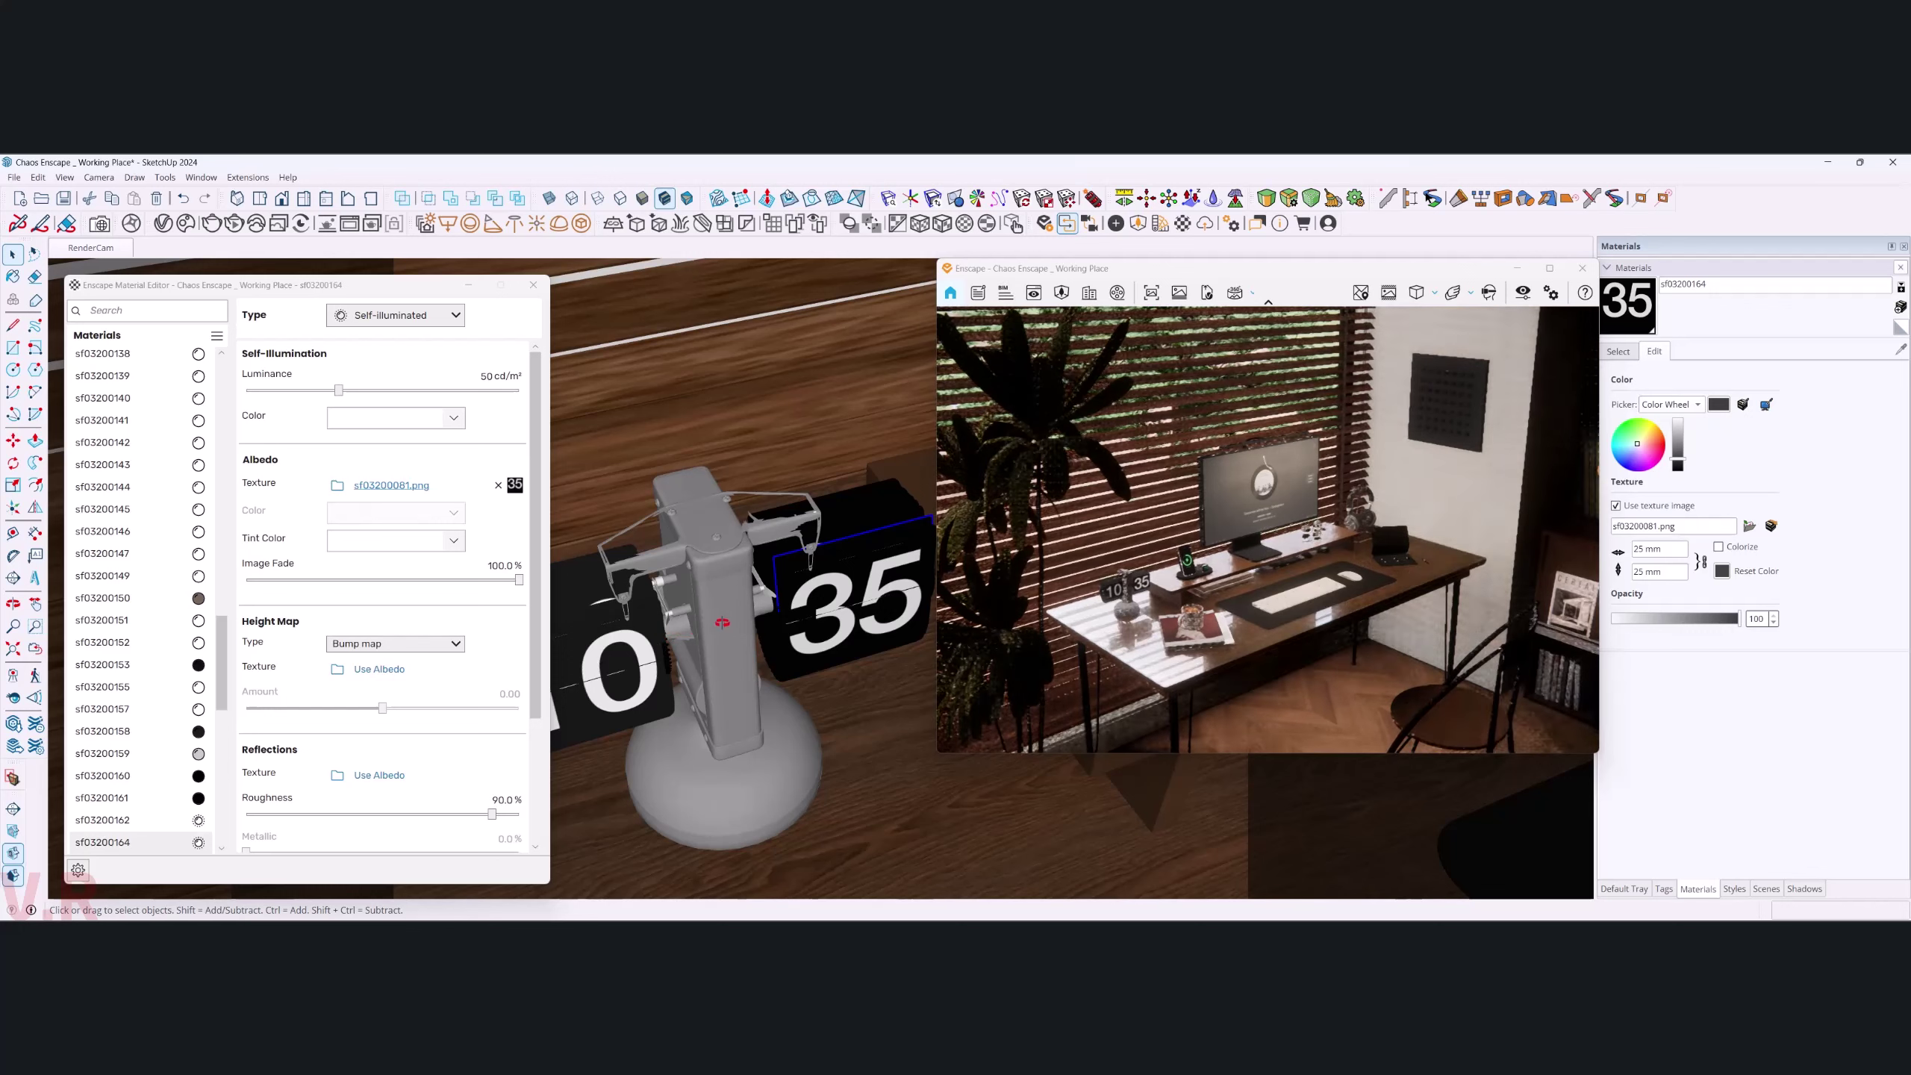
# - Sample the 10 digit face and lower its luminance from 500 to 50 cd/m²
pyautogui.scroll(2, 687, 685)
pyautogui.scroll(2, 688, 689)
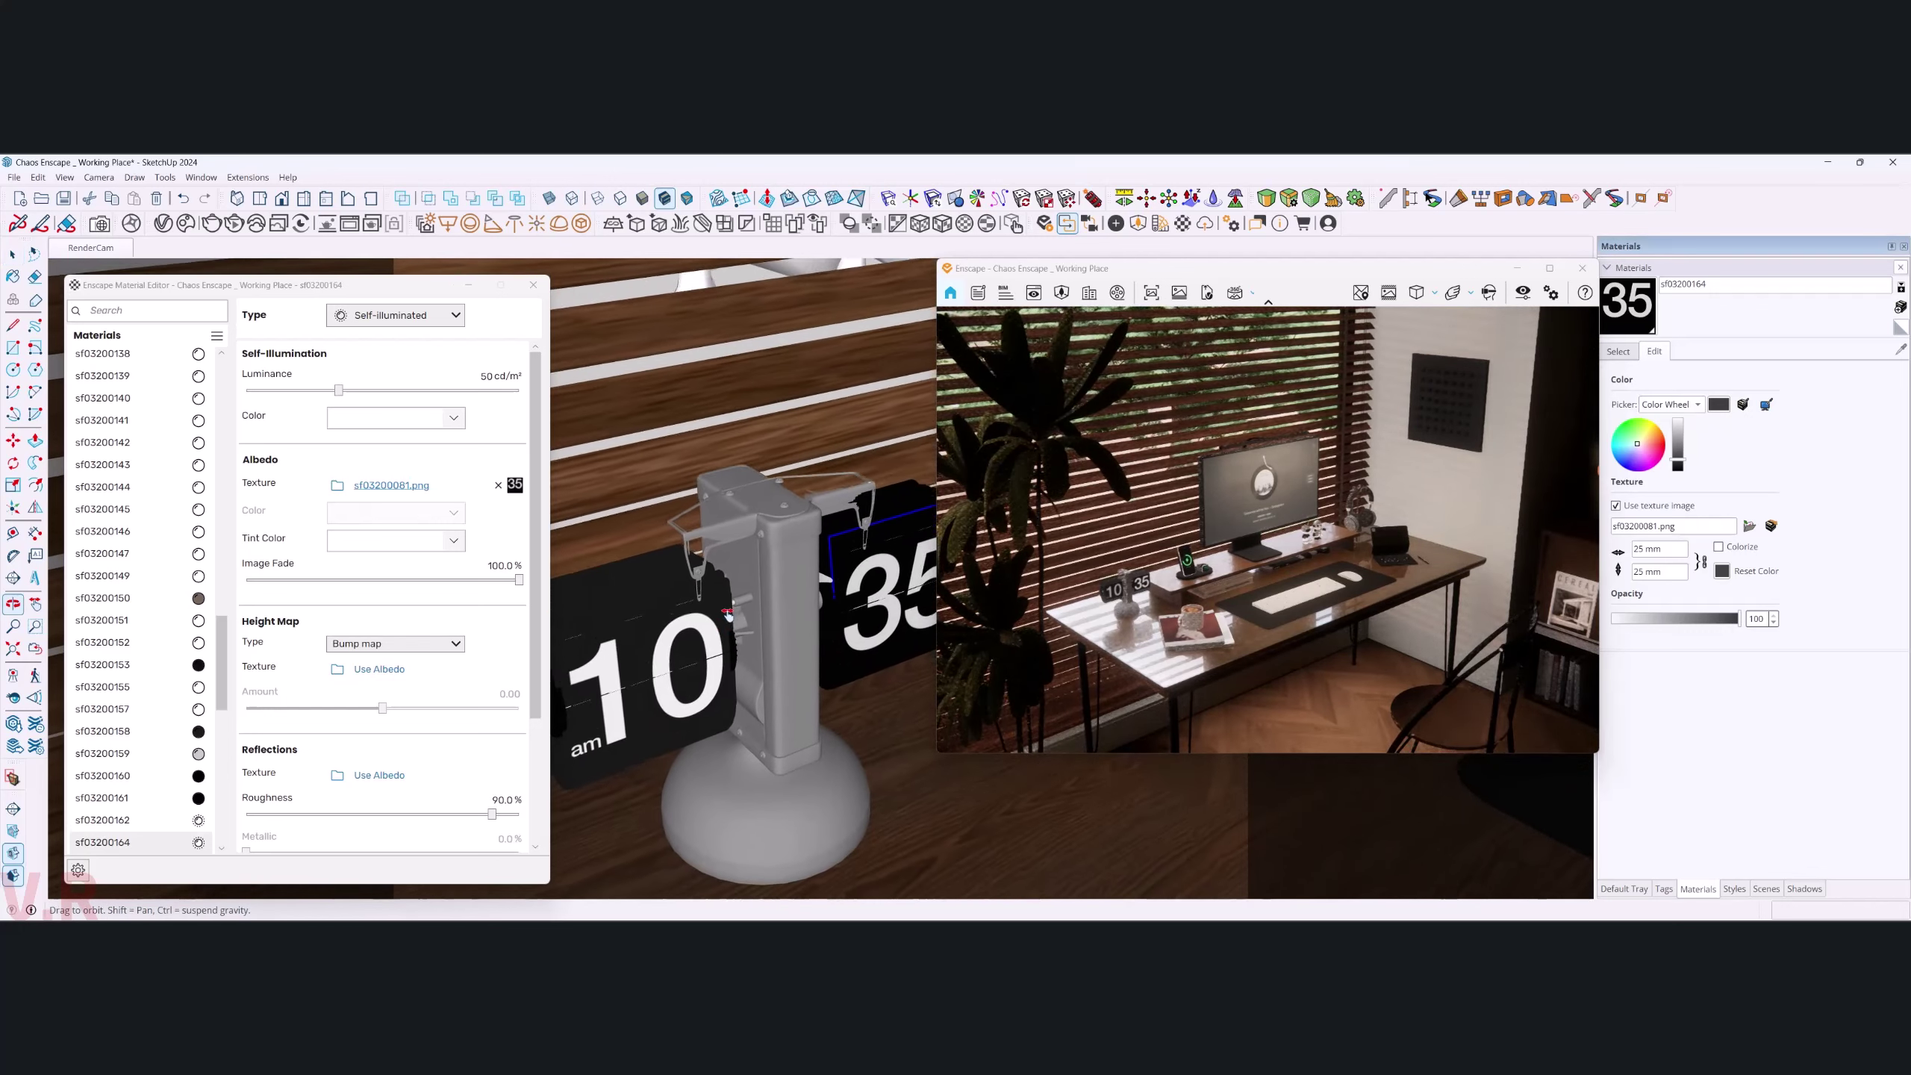
pyautogui.press('b')
pyautogui.keyDown('alt'); pyautogui.click(656, 586); pyautogui.keyUp('alt')
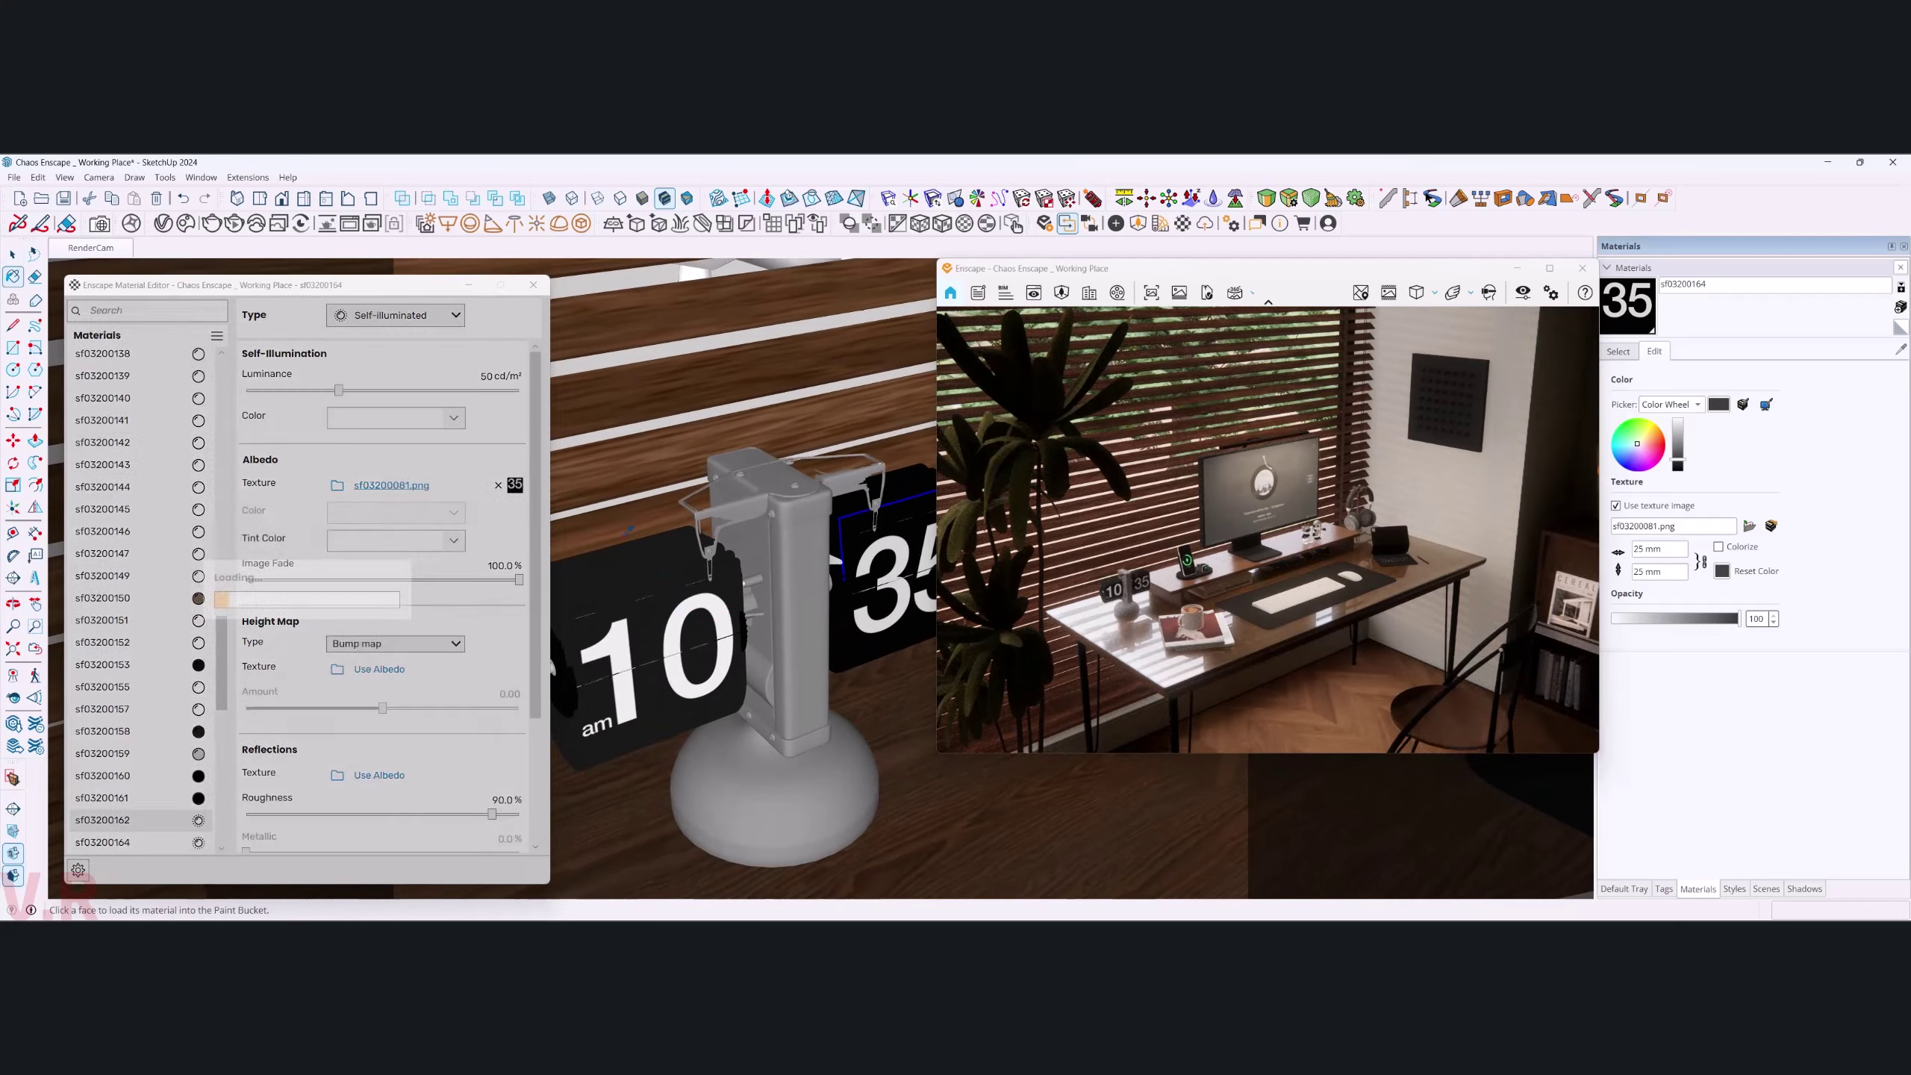
pyautogui.doubleClick(479, 377)
pyautogui.write('50')
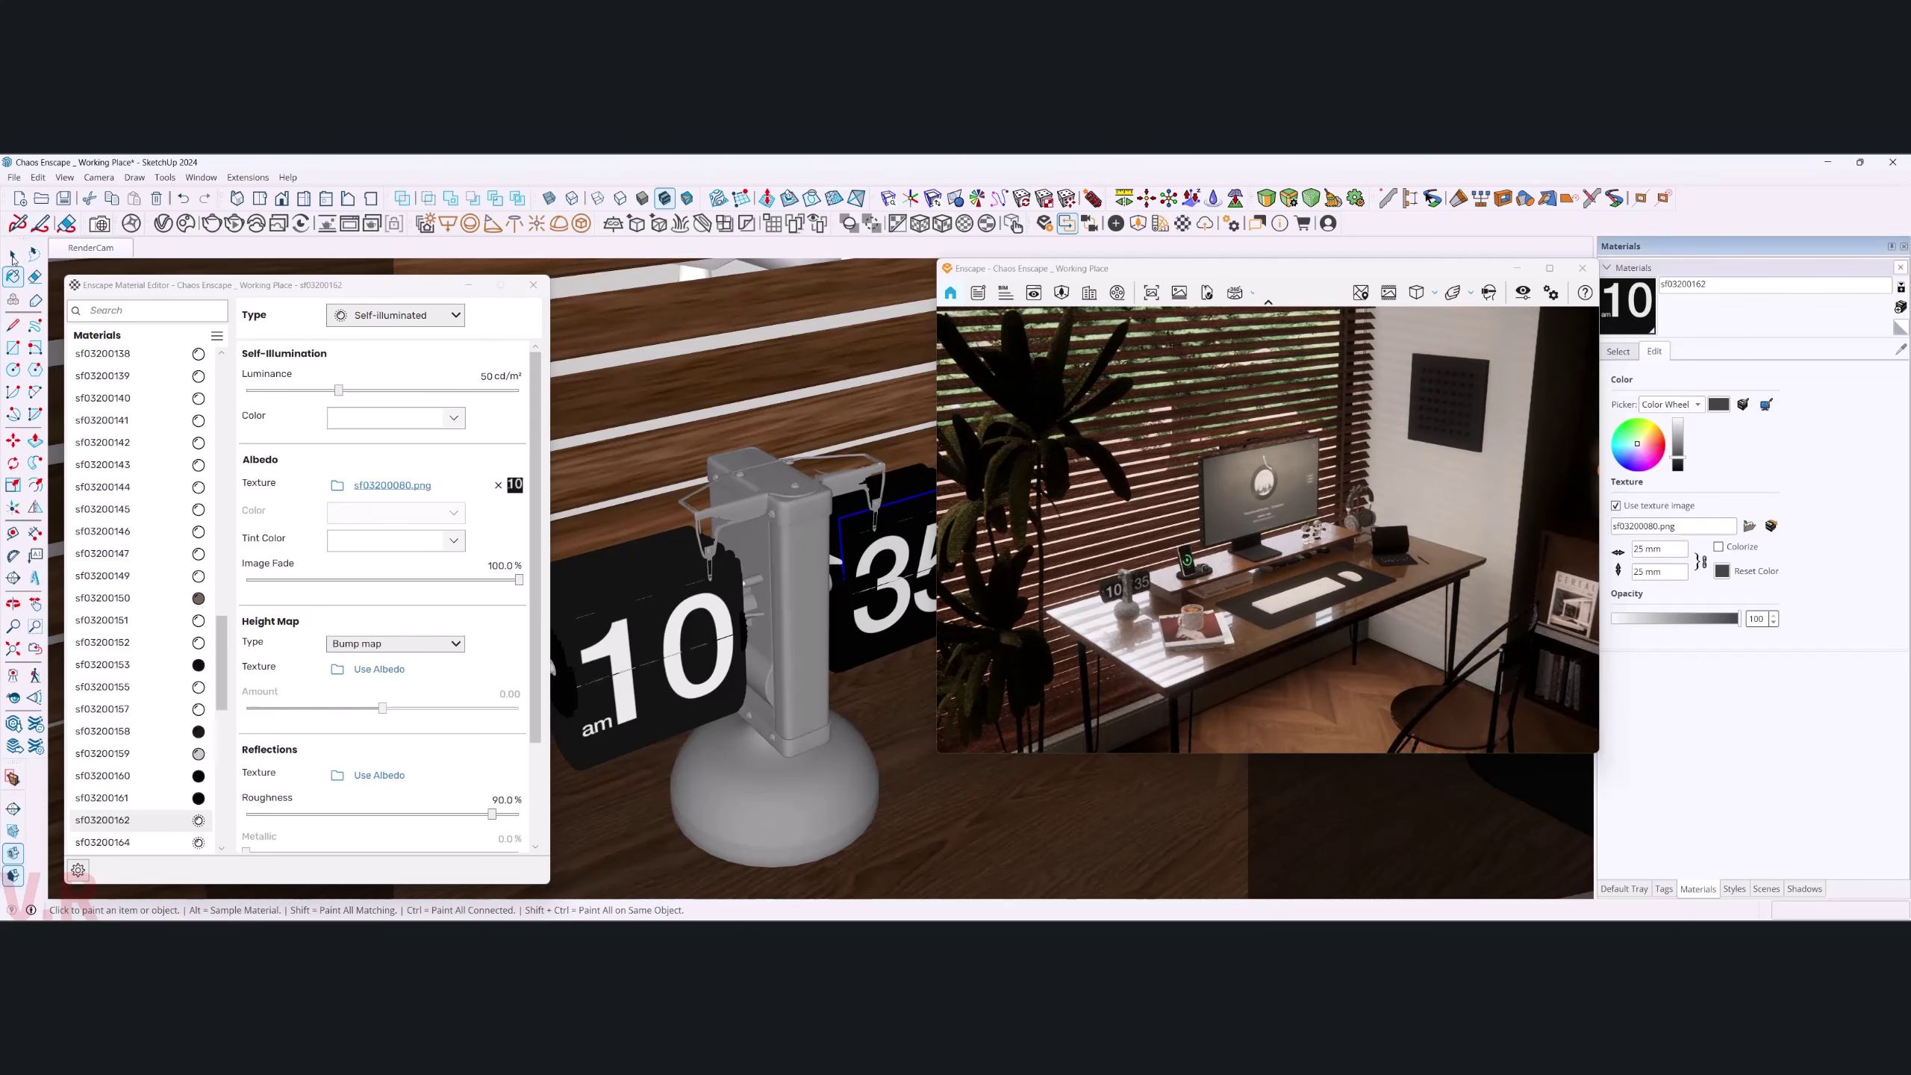
pyautogui.click(12, 257)
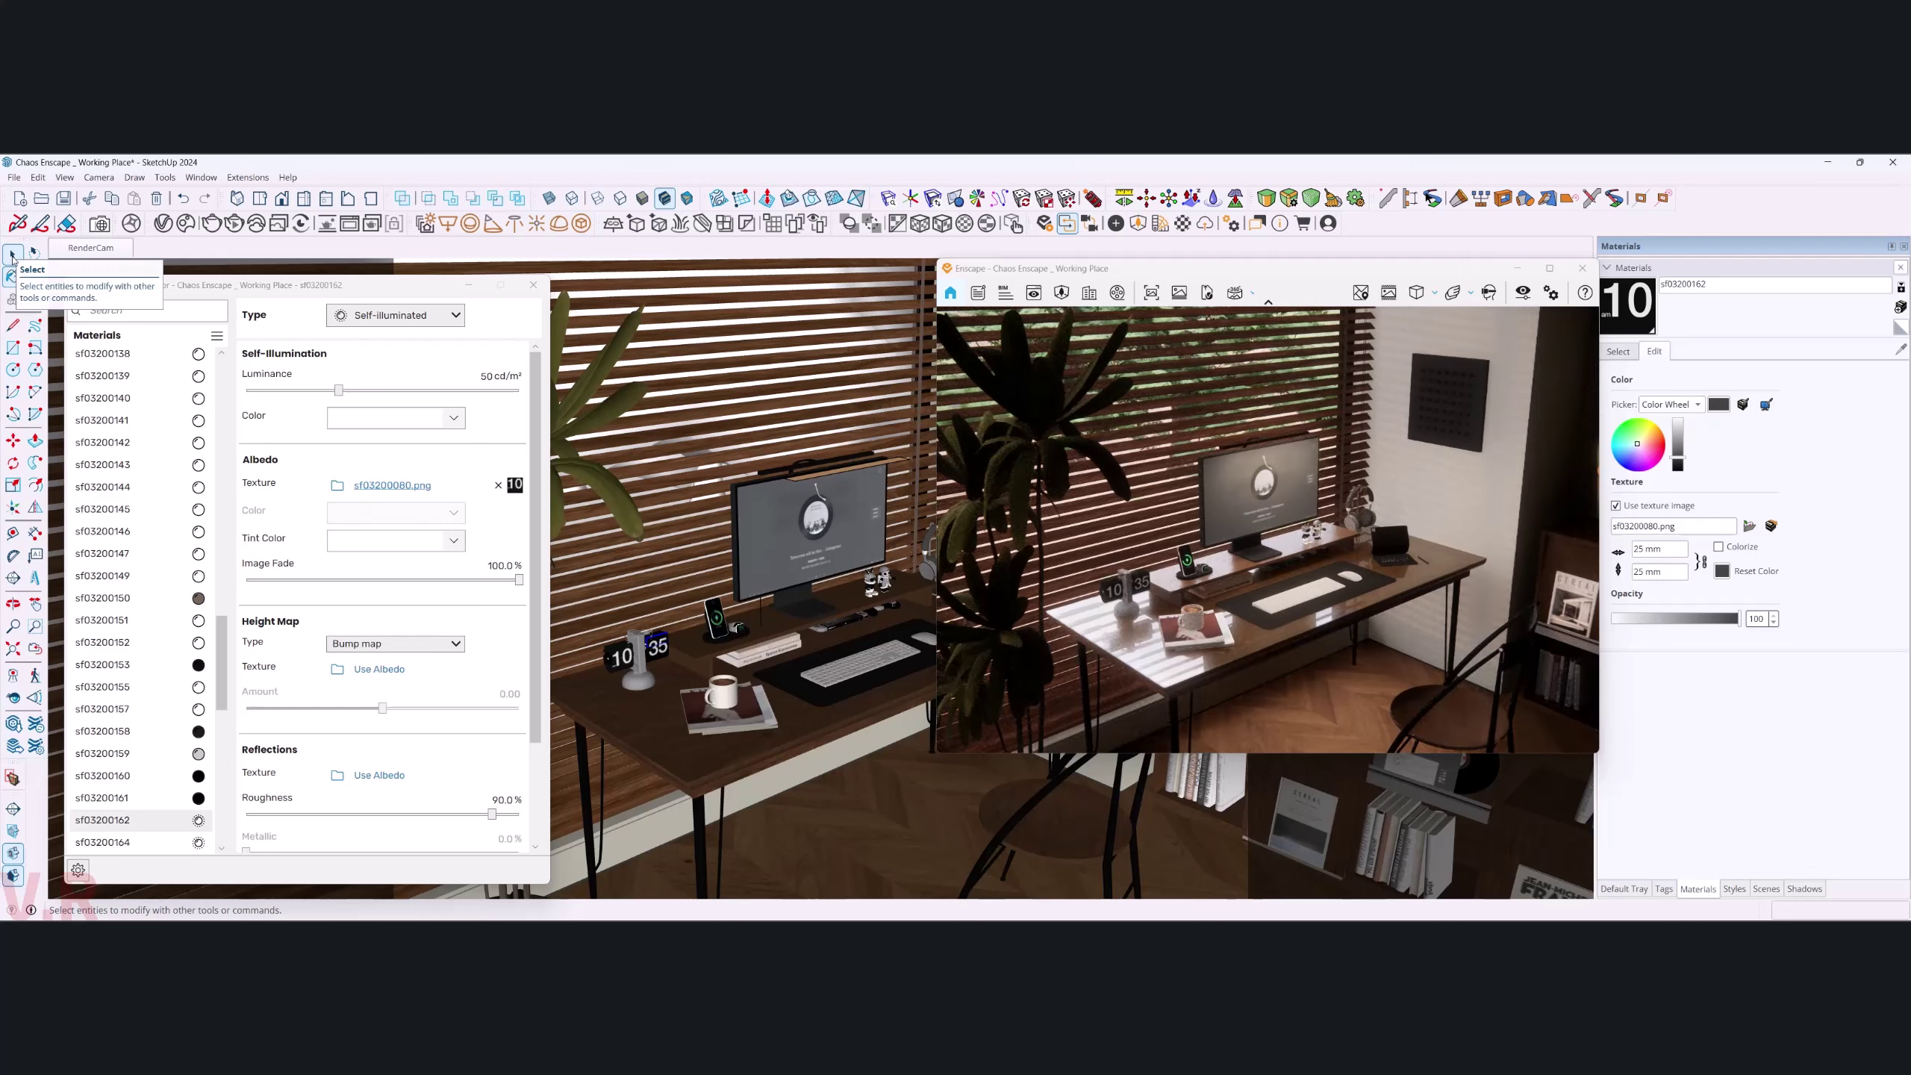
# - Move the Enscape preview window aside and zoom in on the tablet on the desk
pyautogui.moveTo(1310, 273)
pyautogui.mouseDown()
pyautogui.moveTo(1464, 348)
pyautogui.moveTo(1401, 290)
pyautogui.mouseUp()
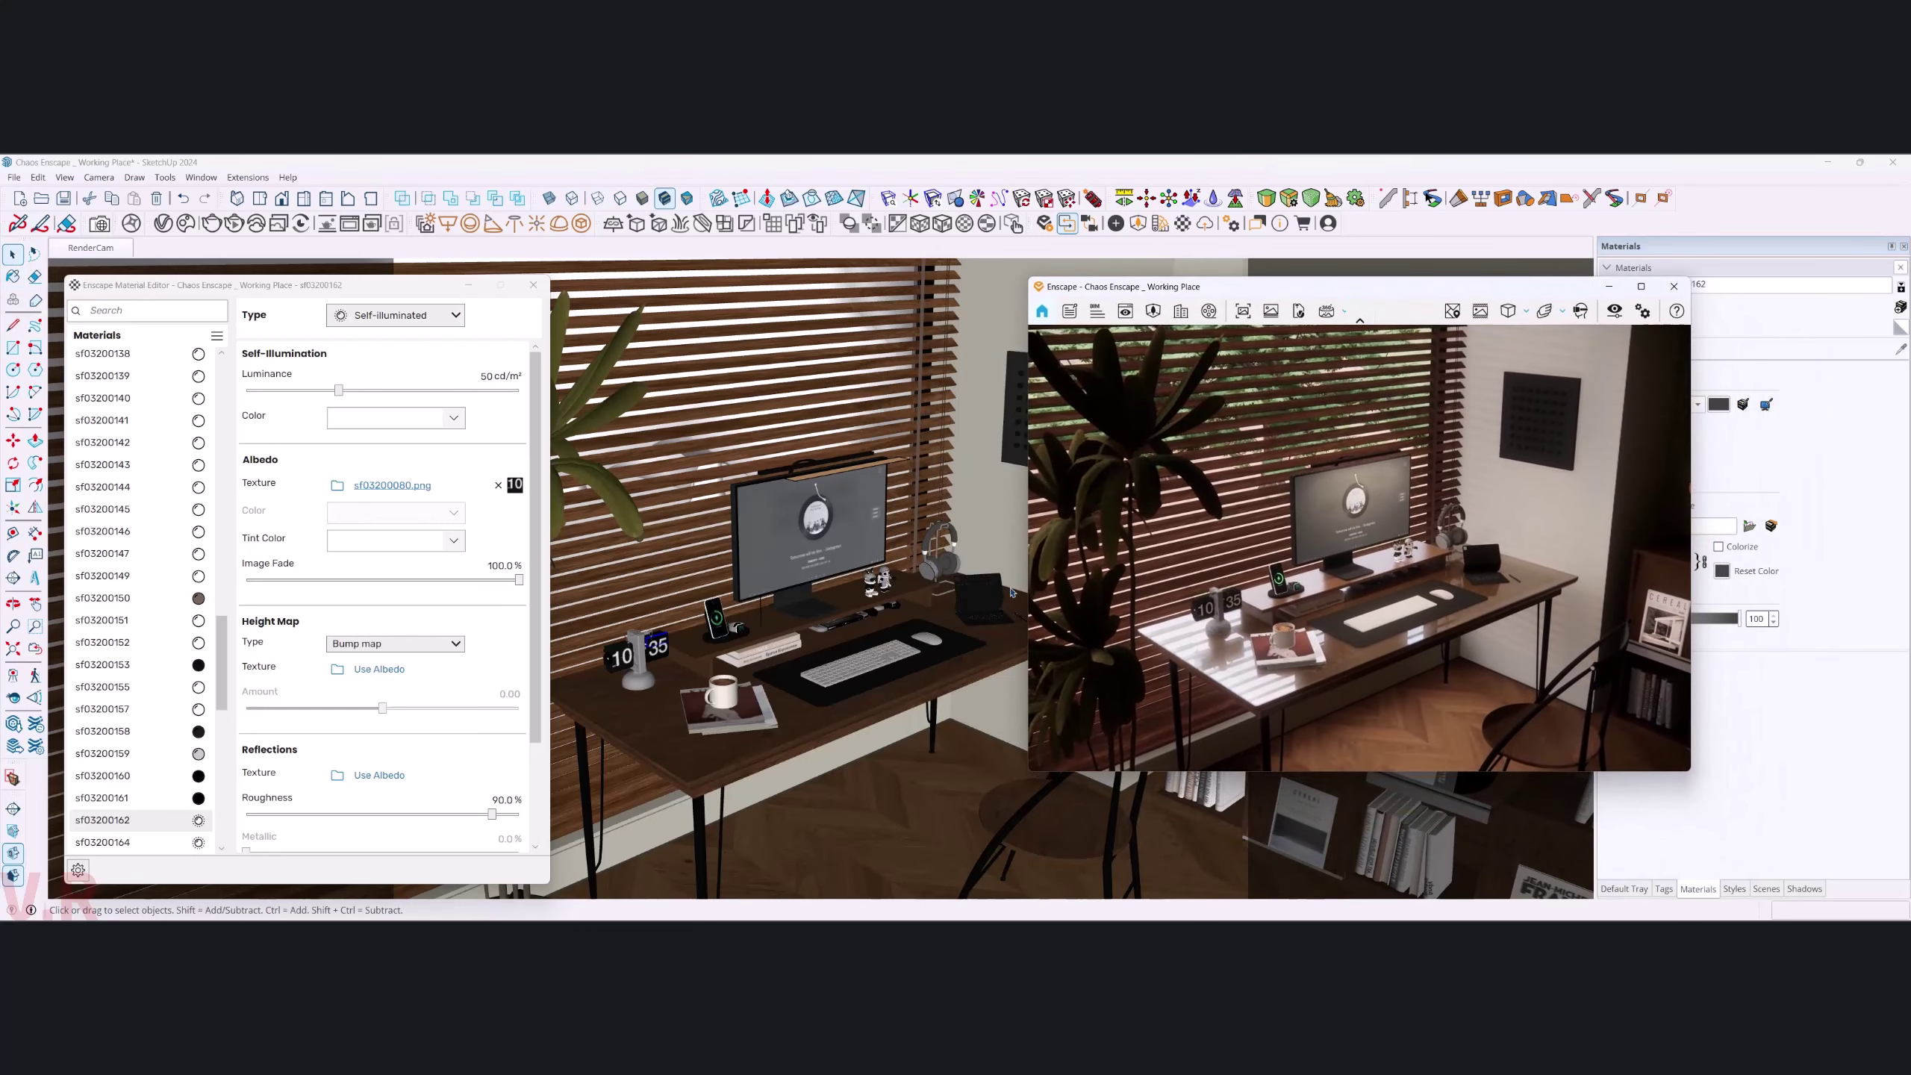
pyautogui.scroll(3, 1012, 593)
pyautogui.scroll(3, 993, 592)
pyautogui.scroll(3, 971, 593)
pyautogui.scroll(2, 950, 592)
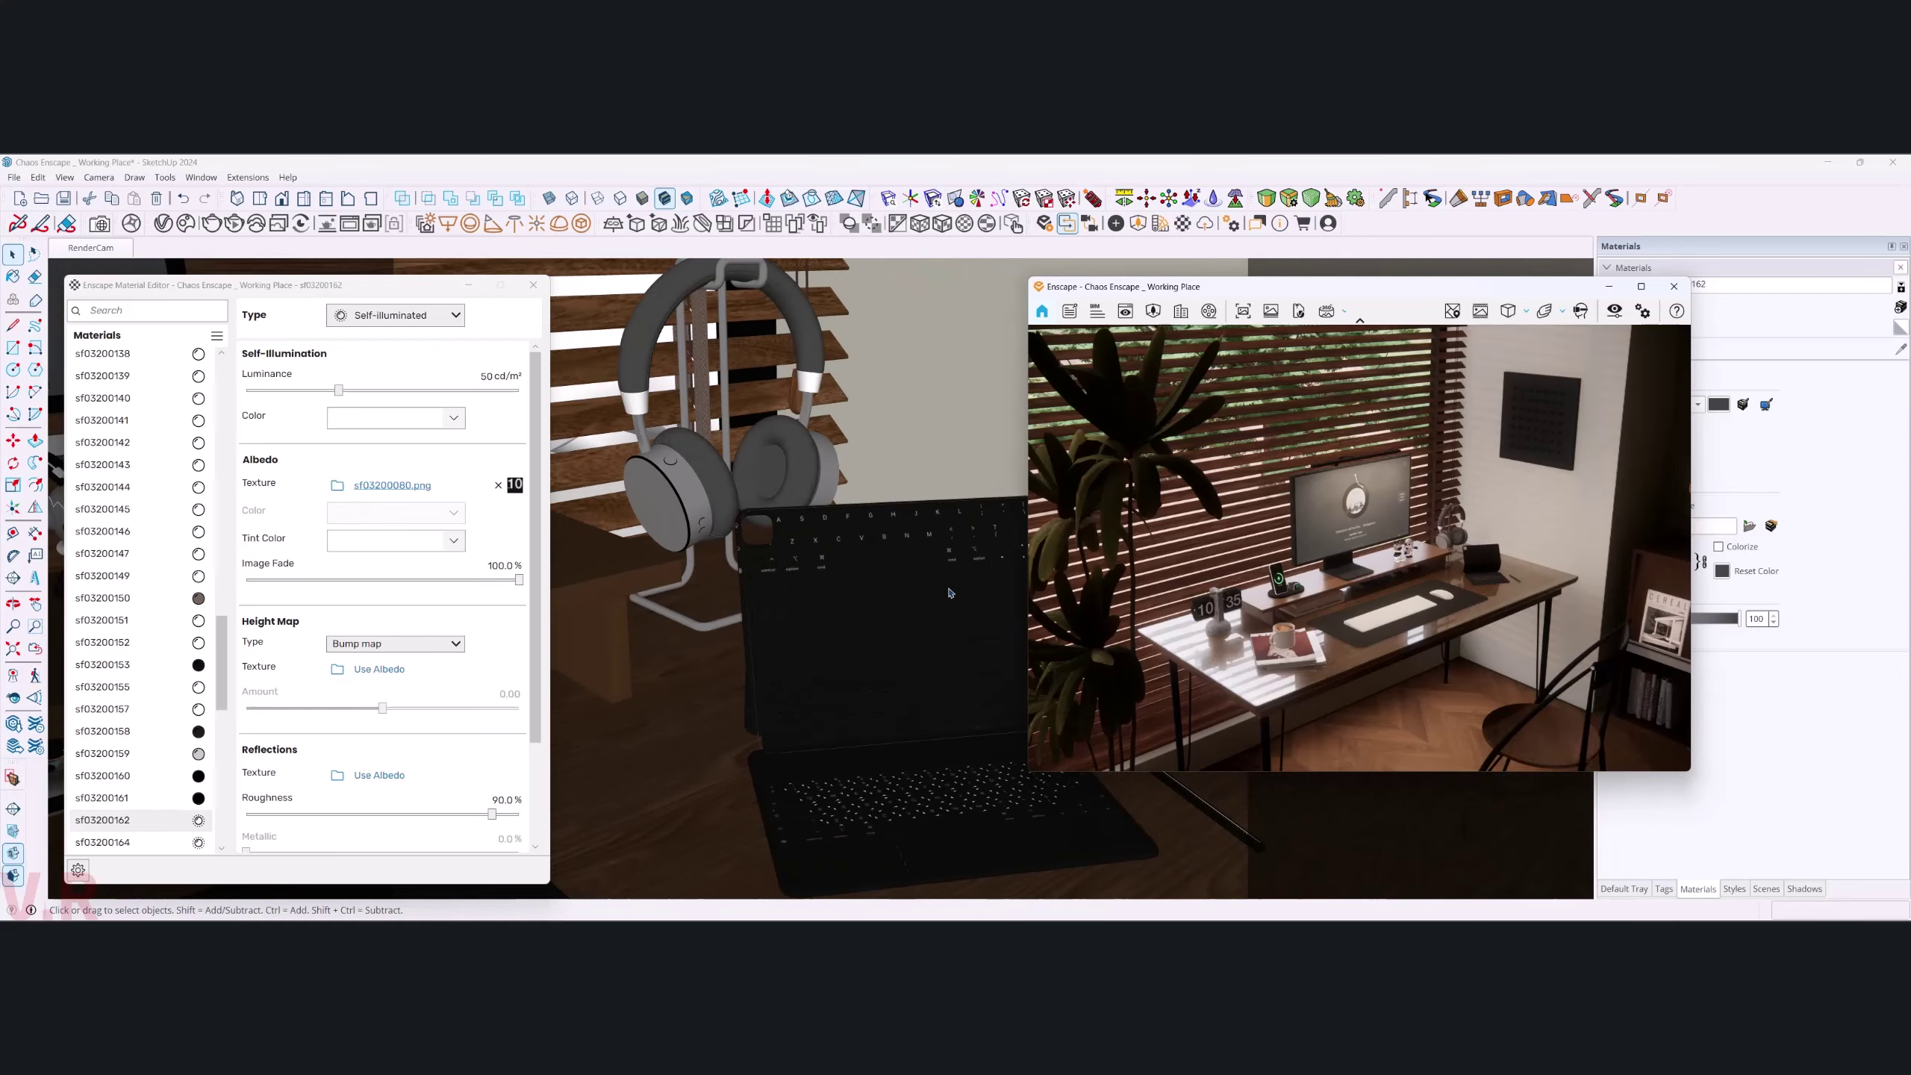
pyautogui.click(909, 683)
pyautogui.moveTo(909, 684)
pyautogui.mouseDown(button='middle')
pyautogui.moveTo(1022, 529)
pyautogui.moveTo(636, 644)
pyautogui.moveTo(755, 719)
pyautogui.mouseUp(button='middle')
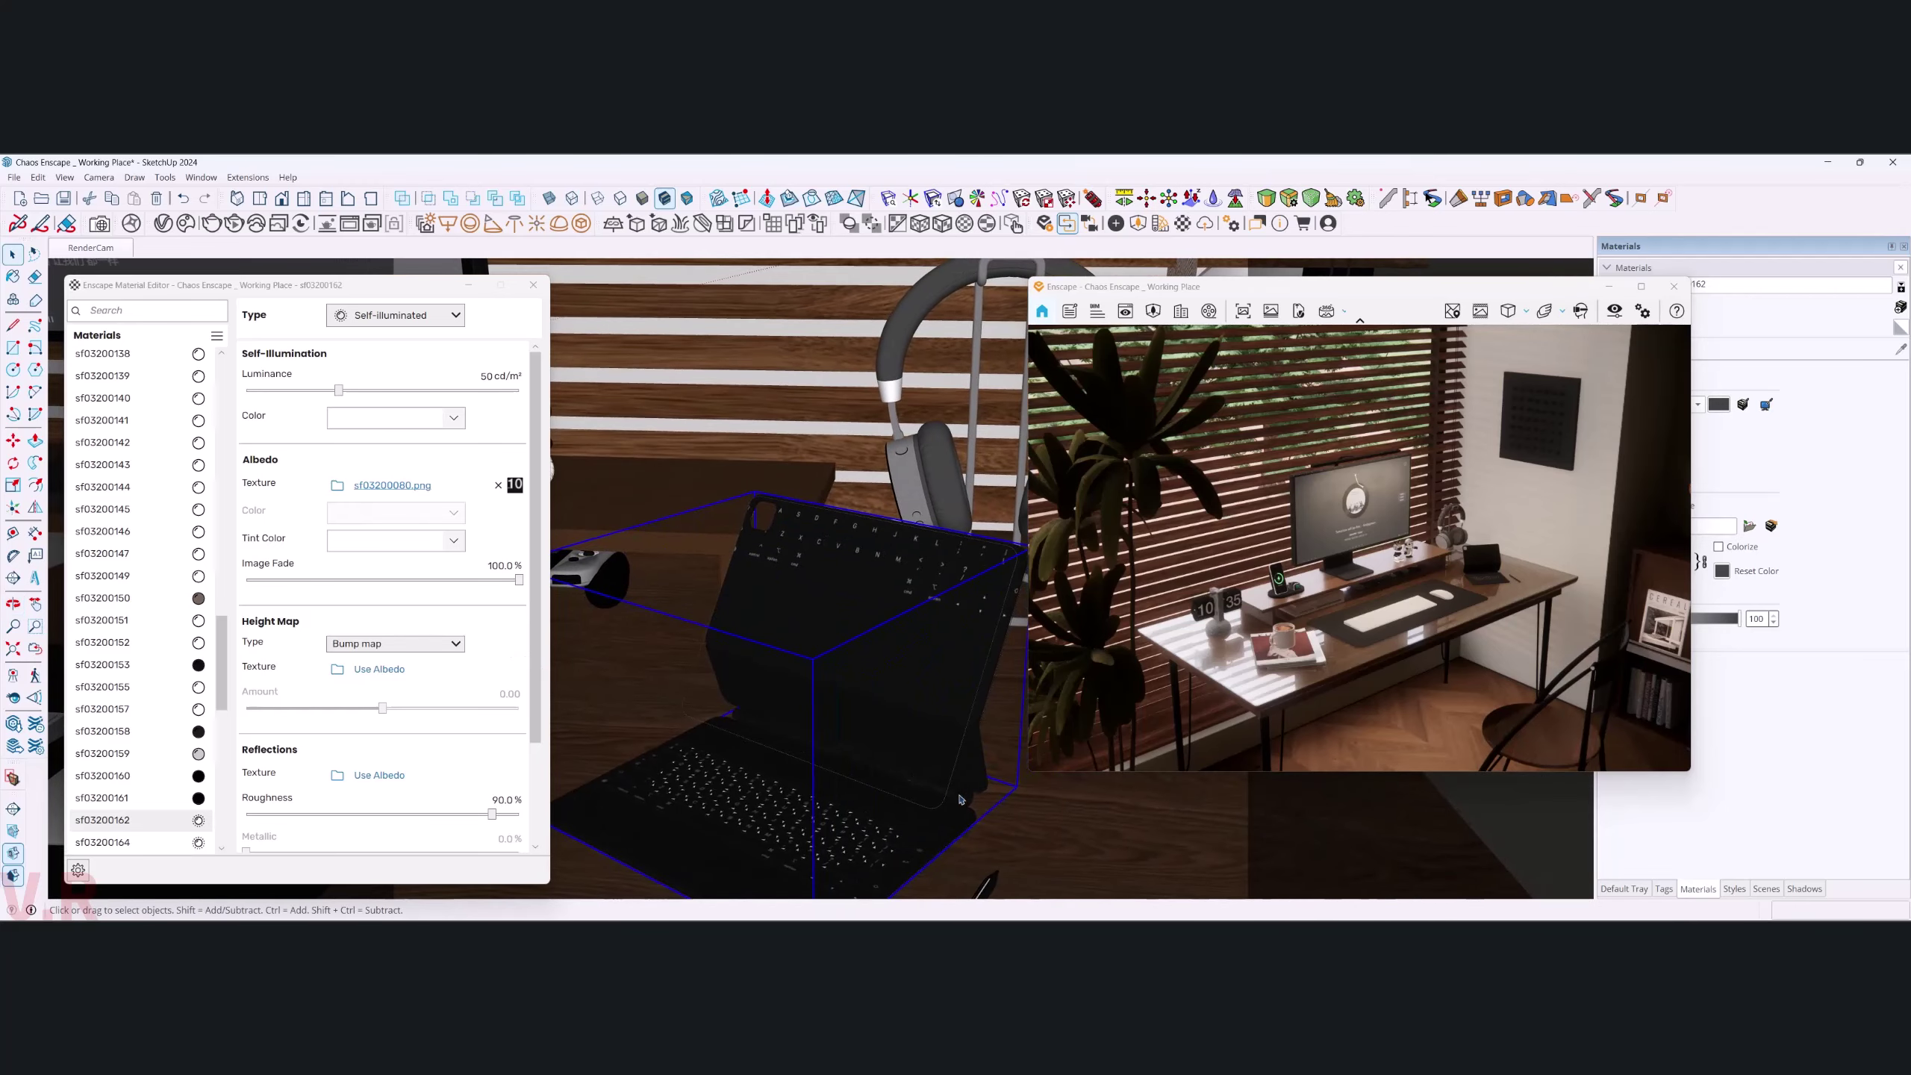
pyautogui.moveTo(947, 806); pyautogui.dragTo(659, 763, button='middle')
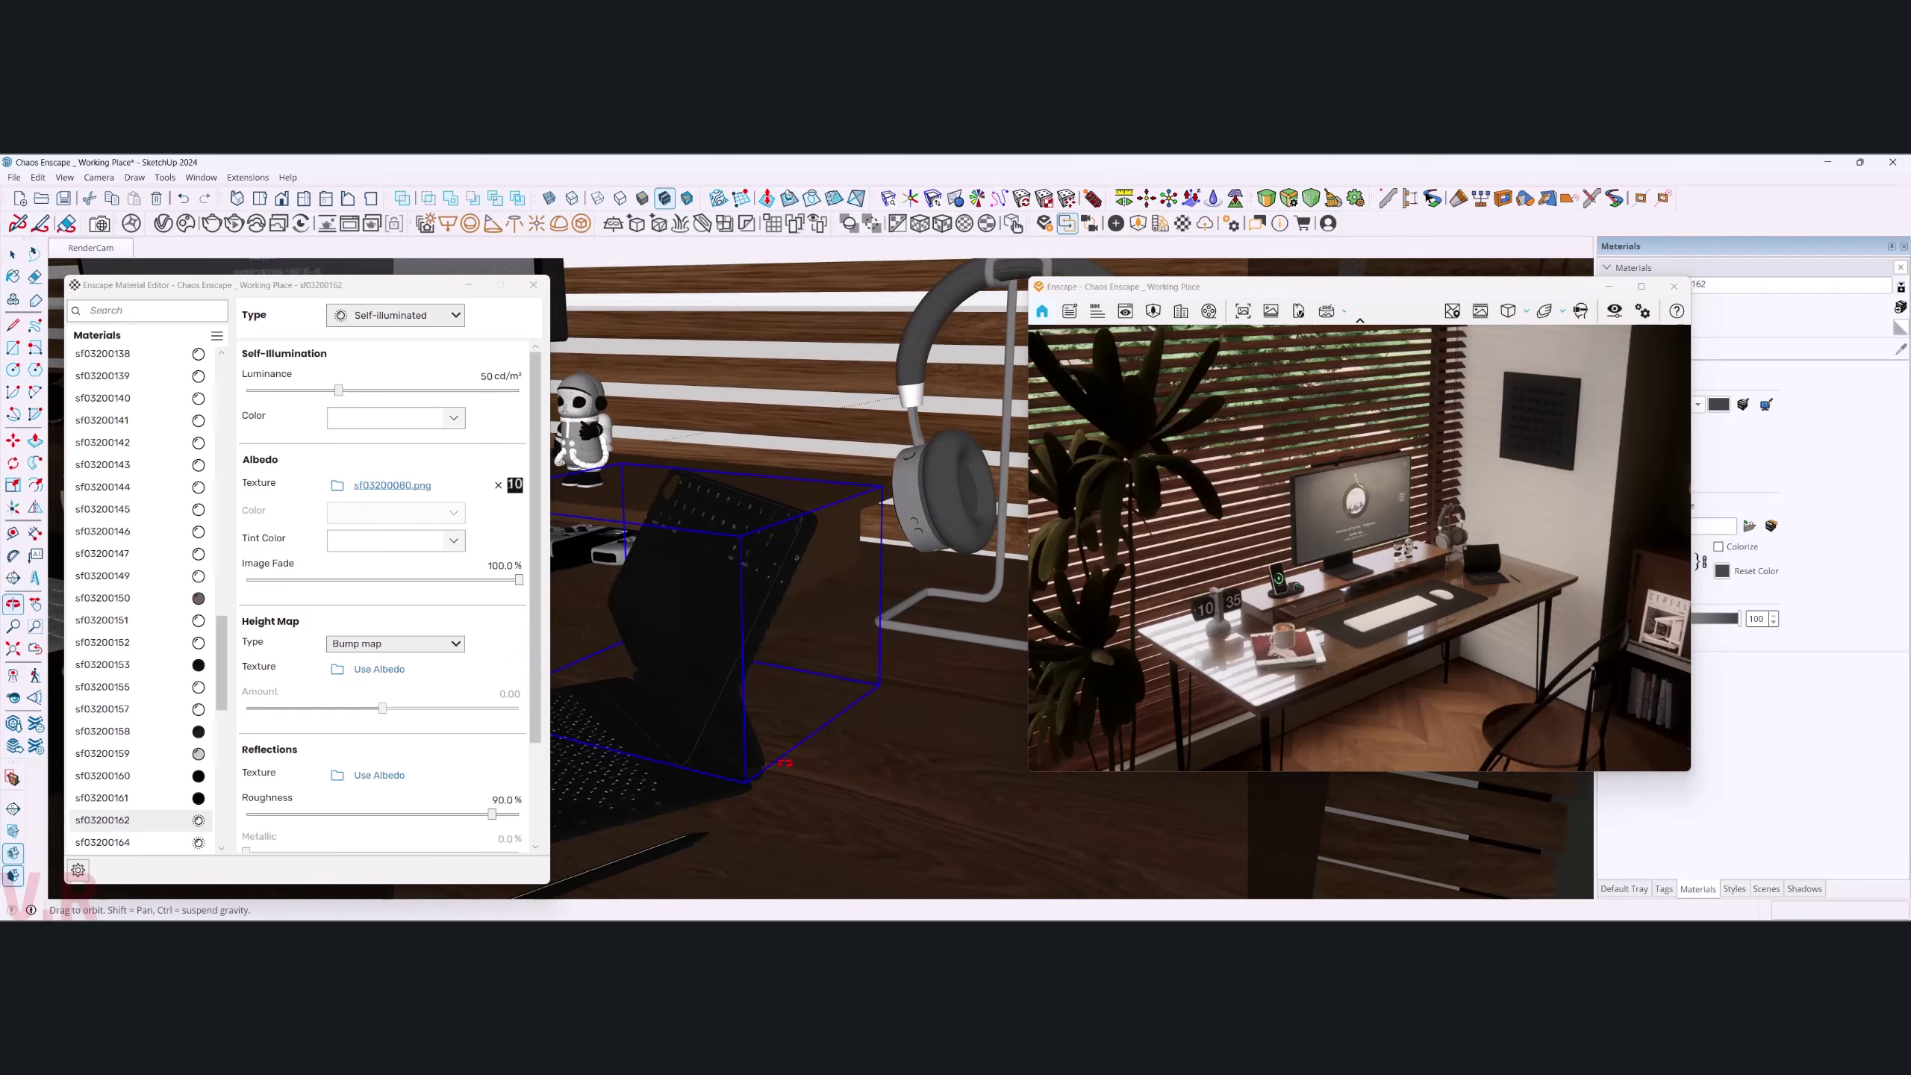
# - Sample the tablet's material into the Enscape material editor
pyautogui.doubleClick(670, 760)
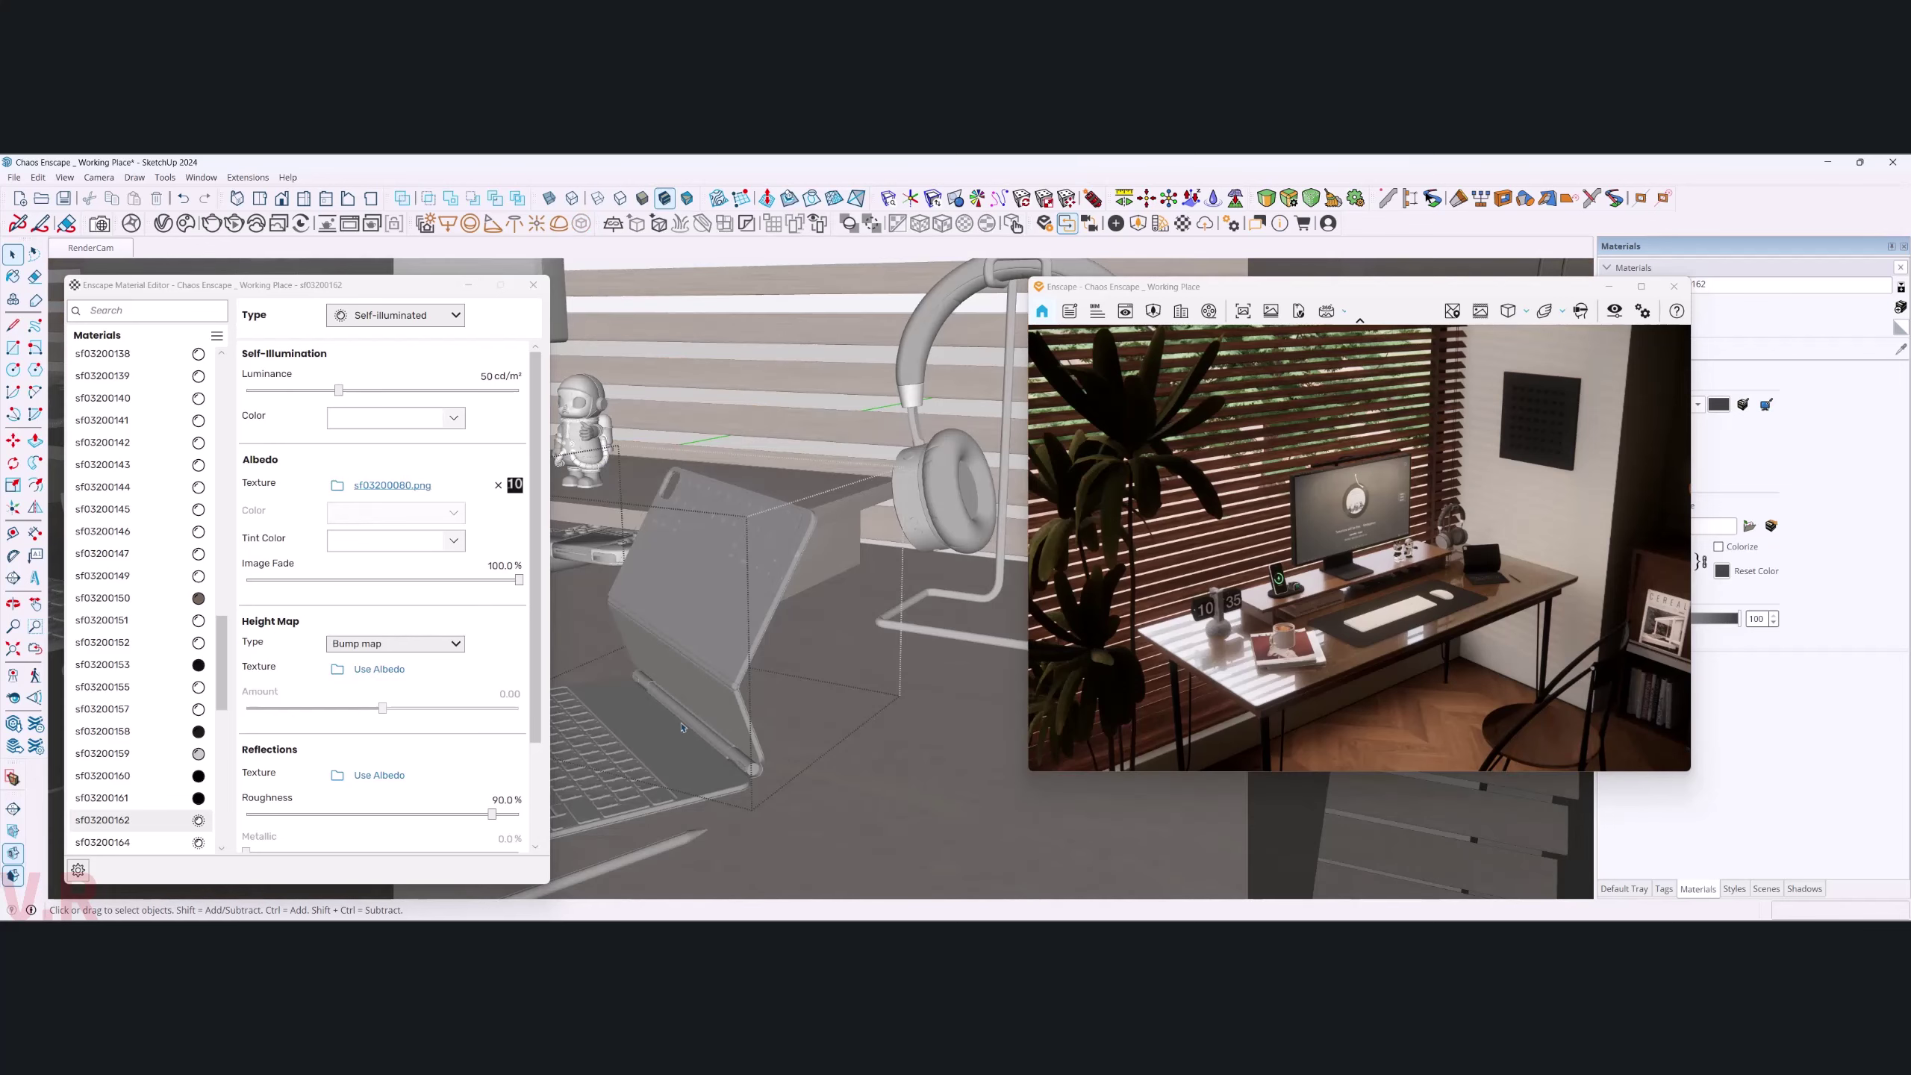
pyautogui.press('Escape')
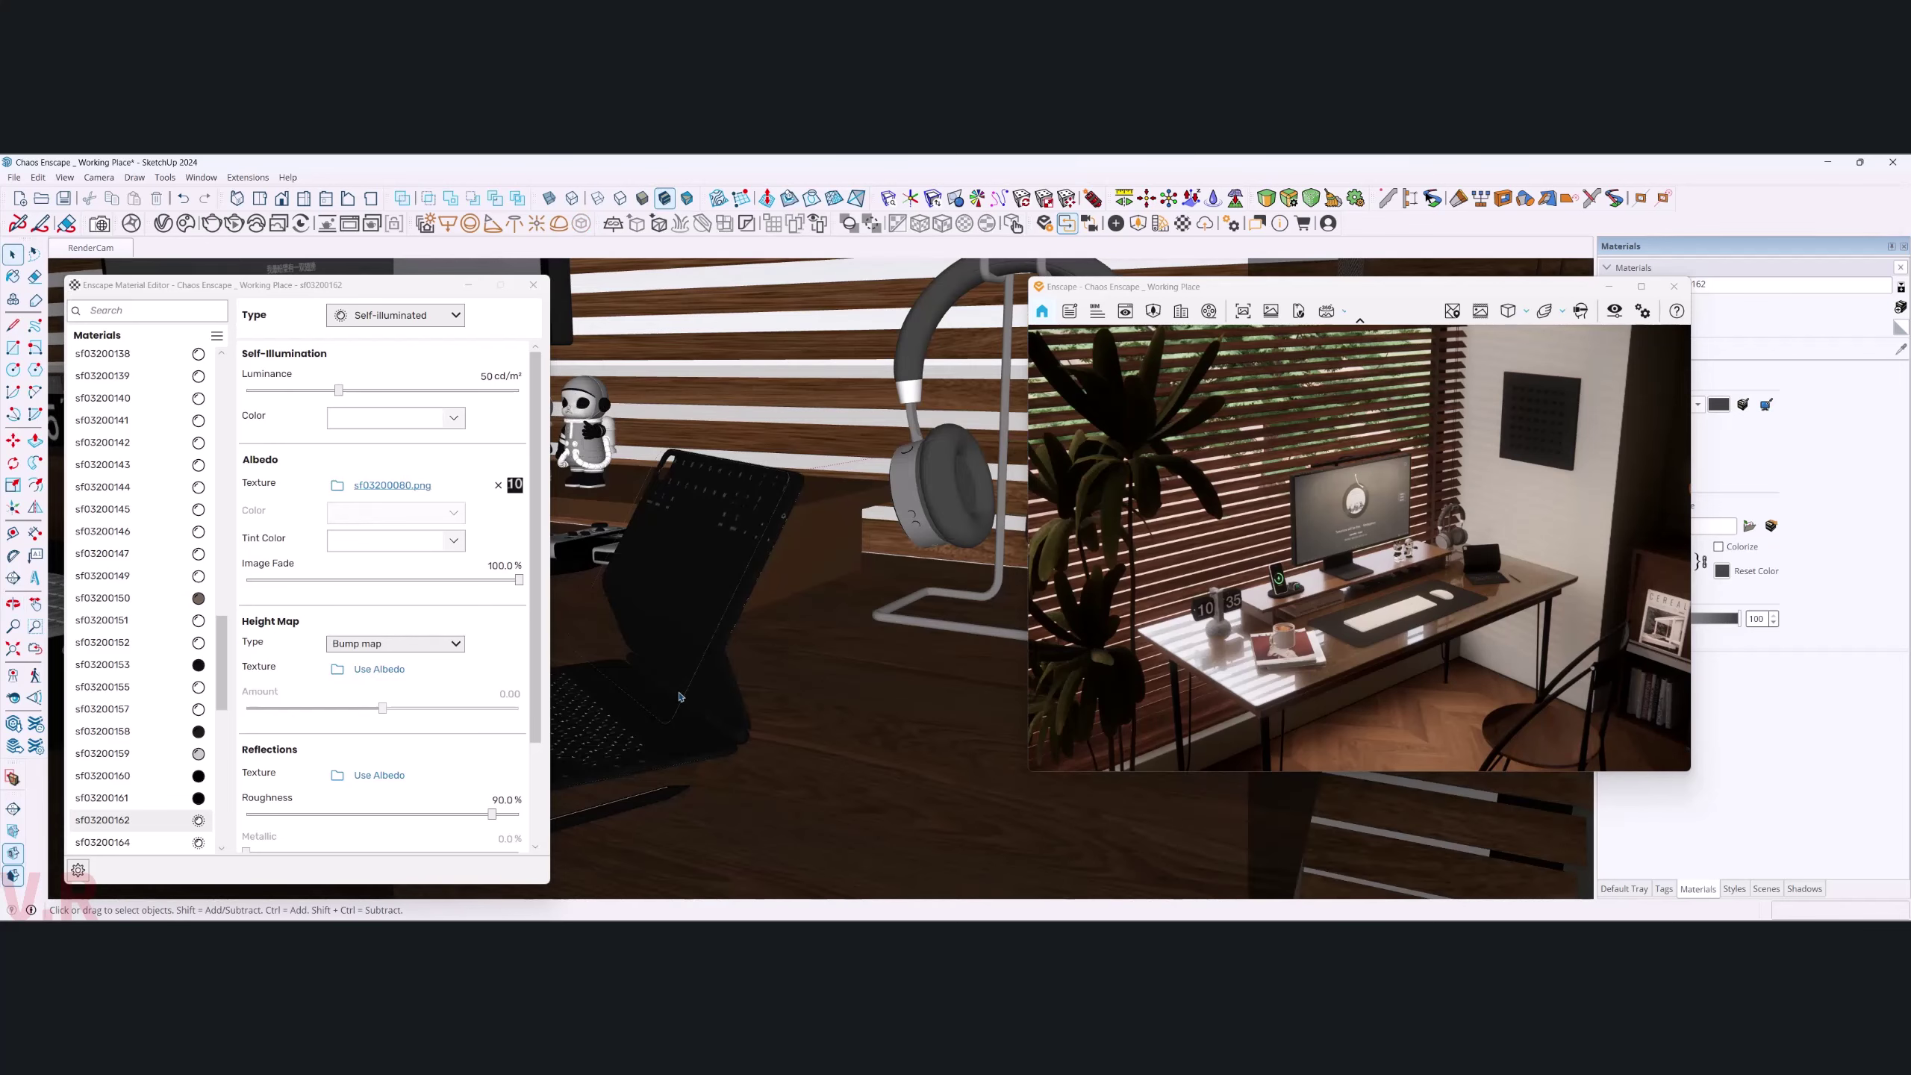
pyautogui.press('b')
pyautogui.keyDown('alt'); pyautogui.click(657, 699); pyautogui.keyUp('alt')
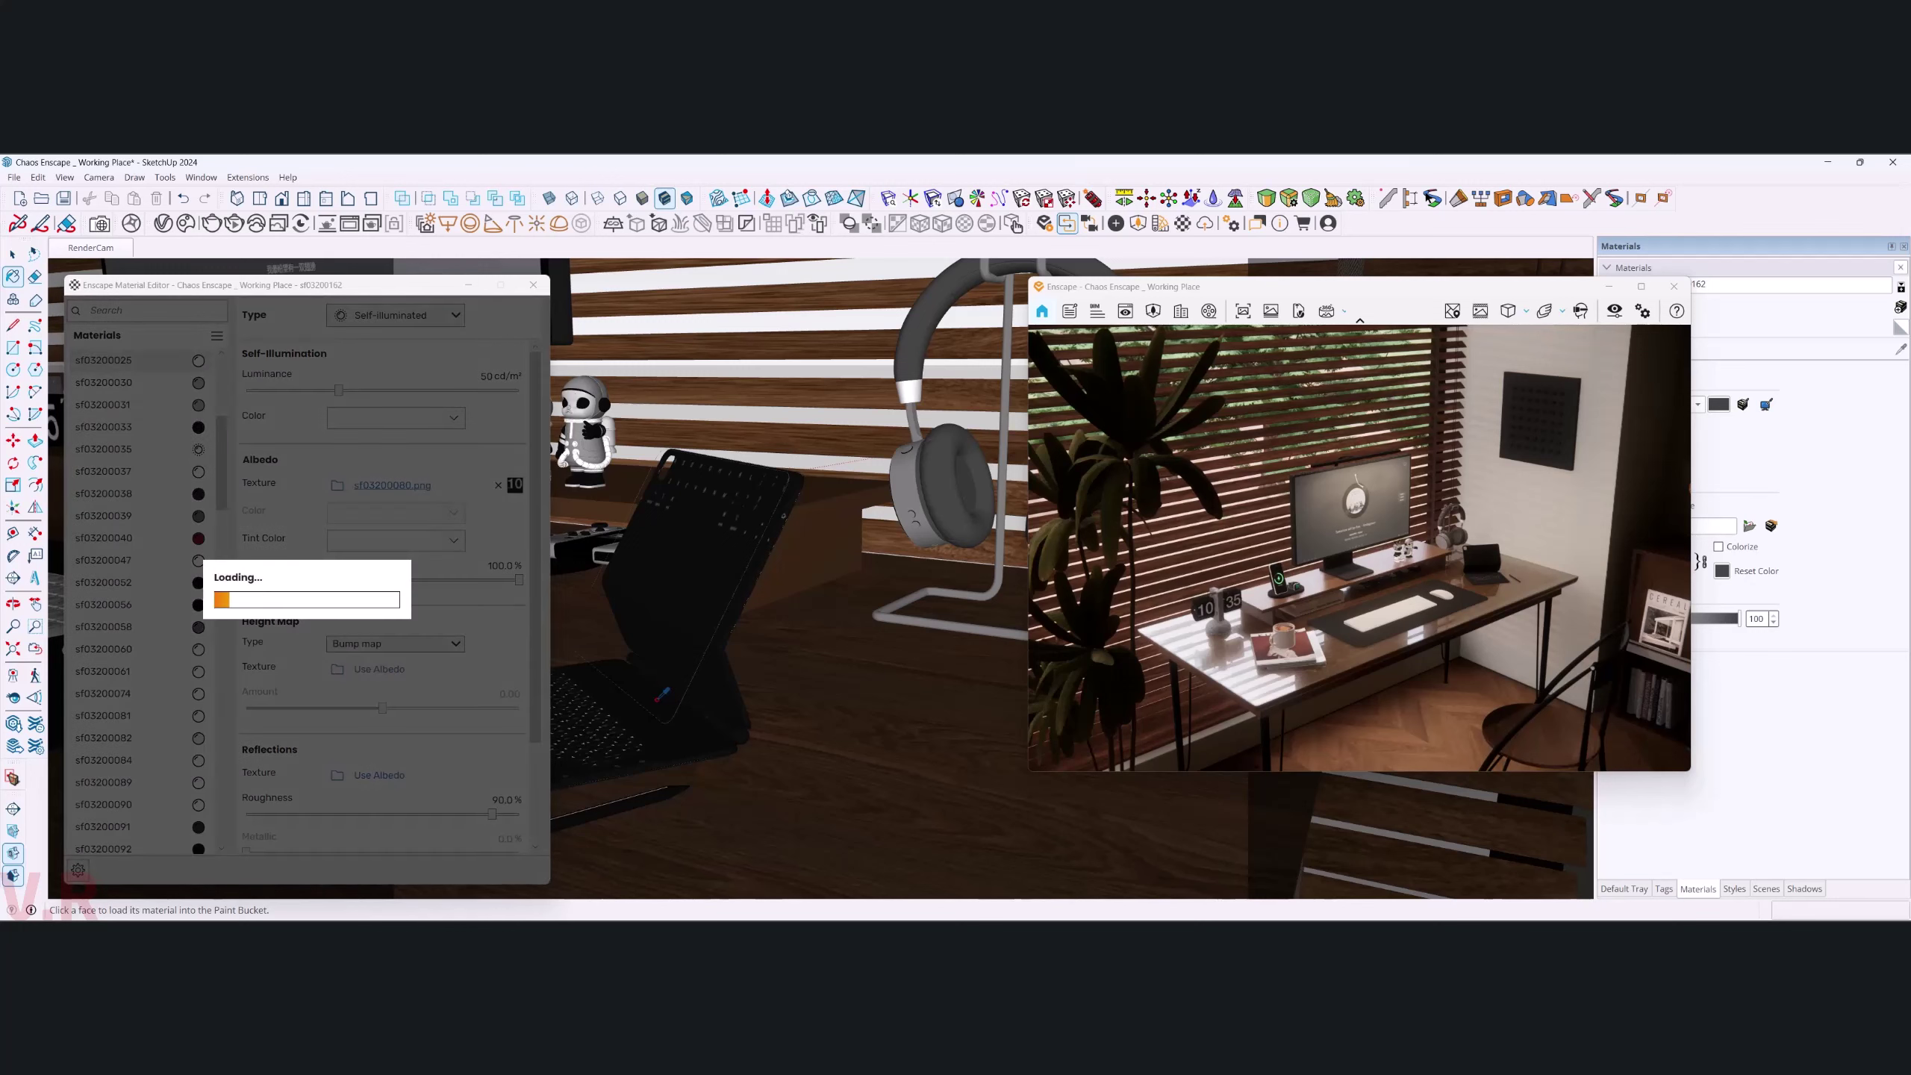
pyautogui.keyDown('alt'); pyautogui.click(655, 631); pyautogui.keyUp('alt')
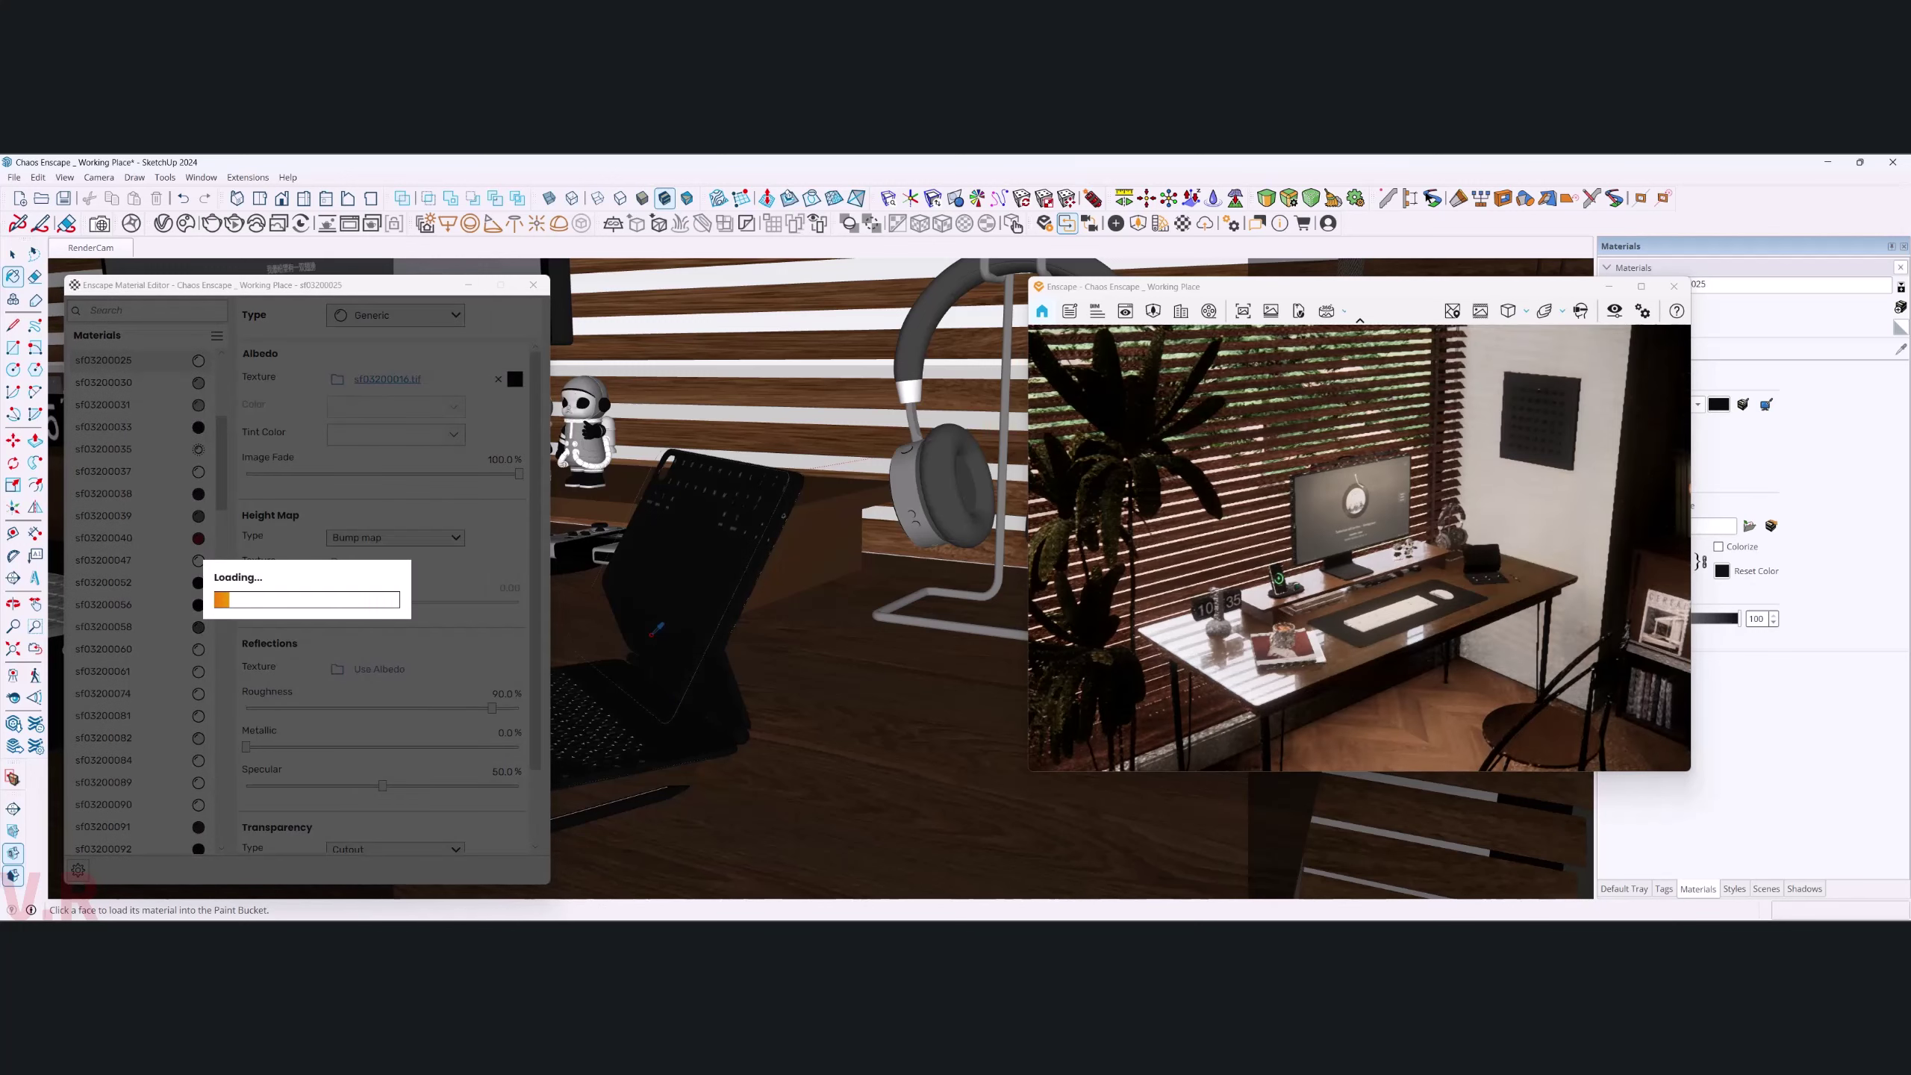
pyautogui.press('space')
# - Hide the tablet, clear the selection, and bring up the Enscape Asset Library
pyautogui.scroll(3, 753, 602)
pyautogui.click(920, 776)
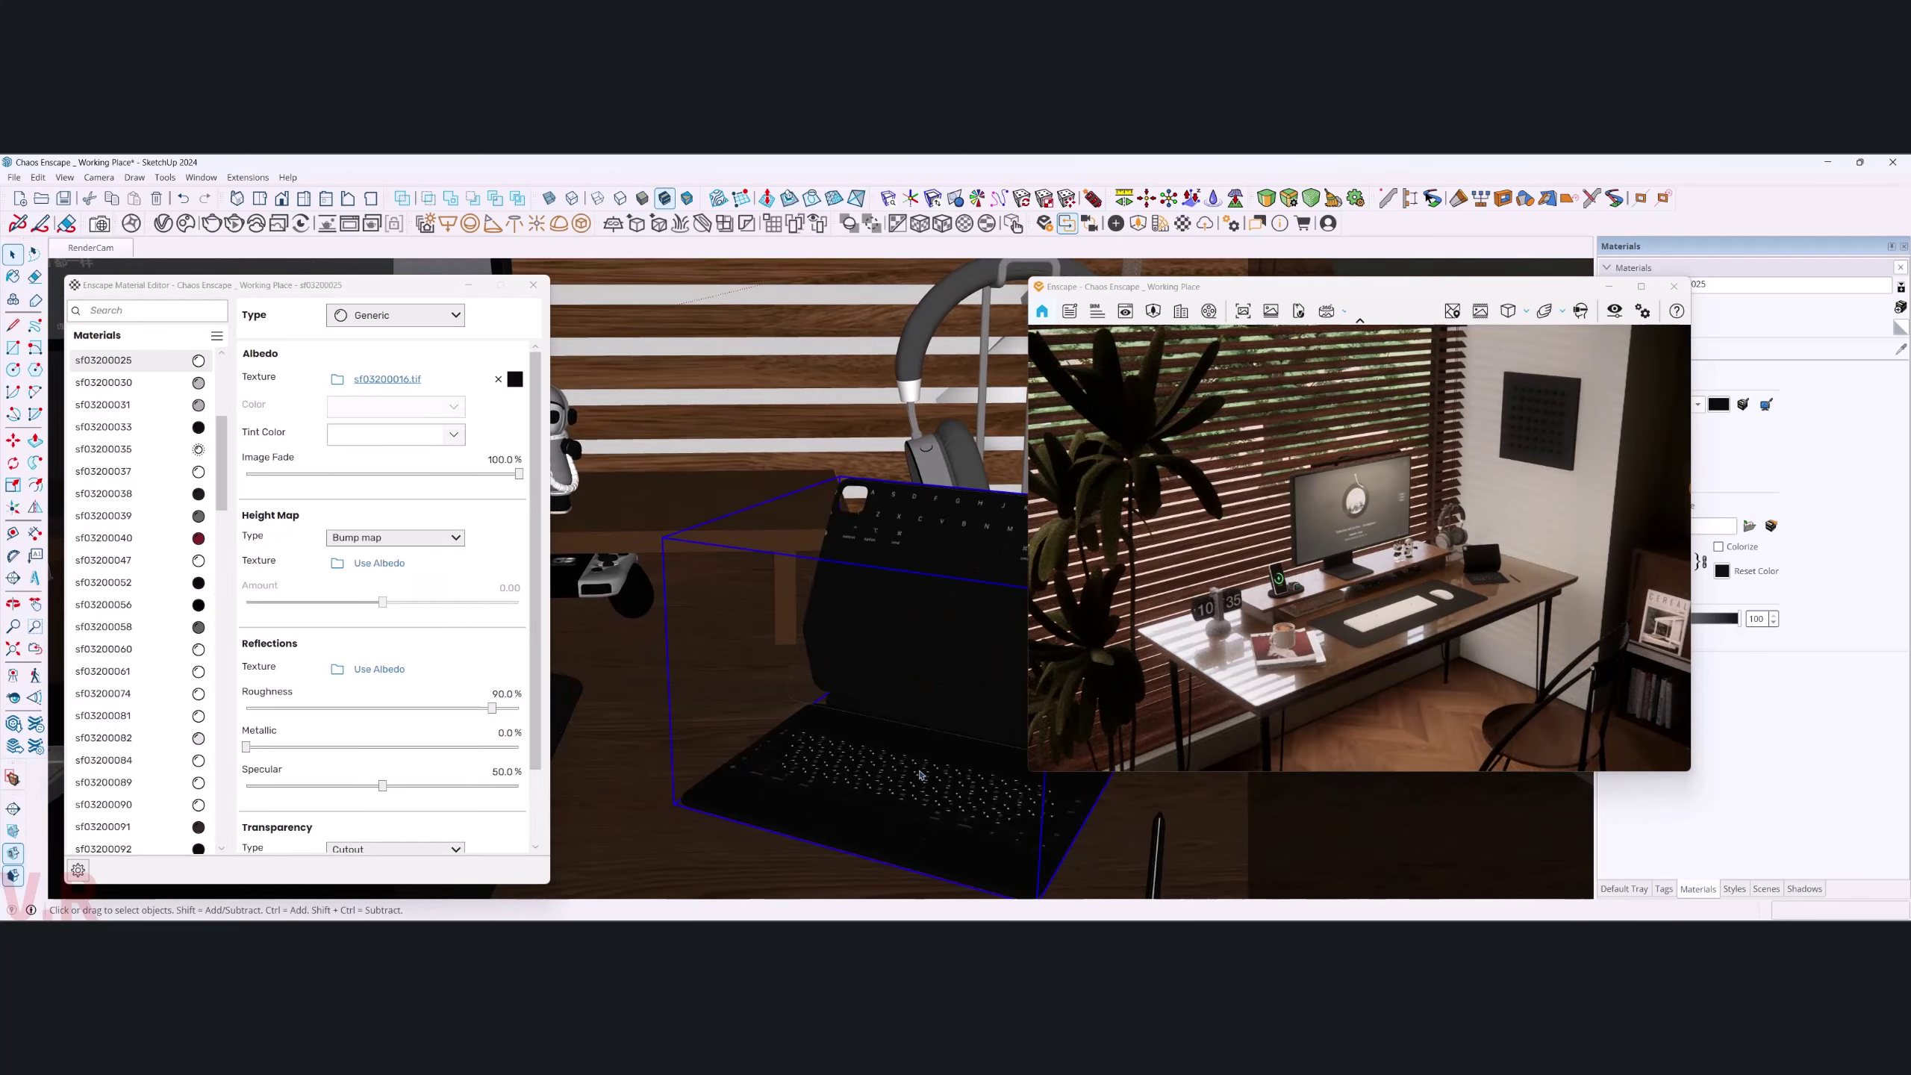
pyautogui.moveTo(920, 776); pyautogui.dragTo(932, 803, button='middle')
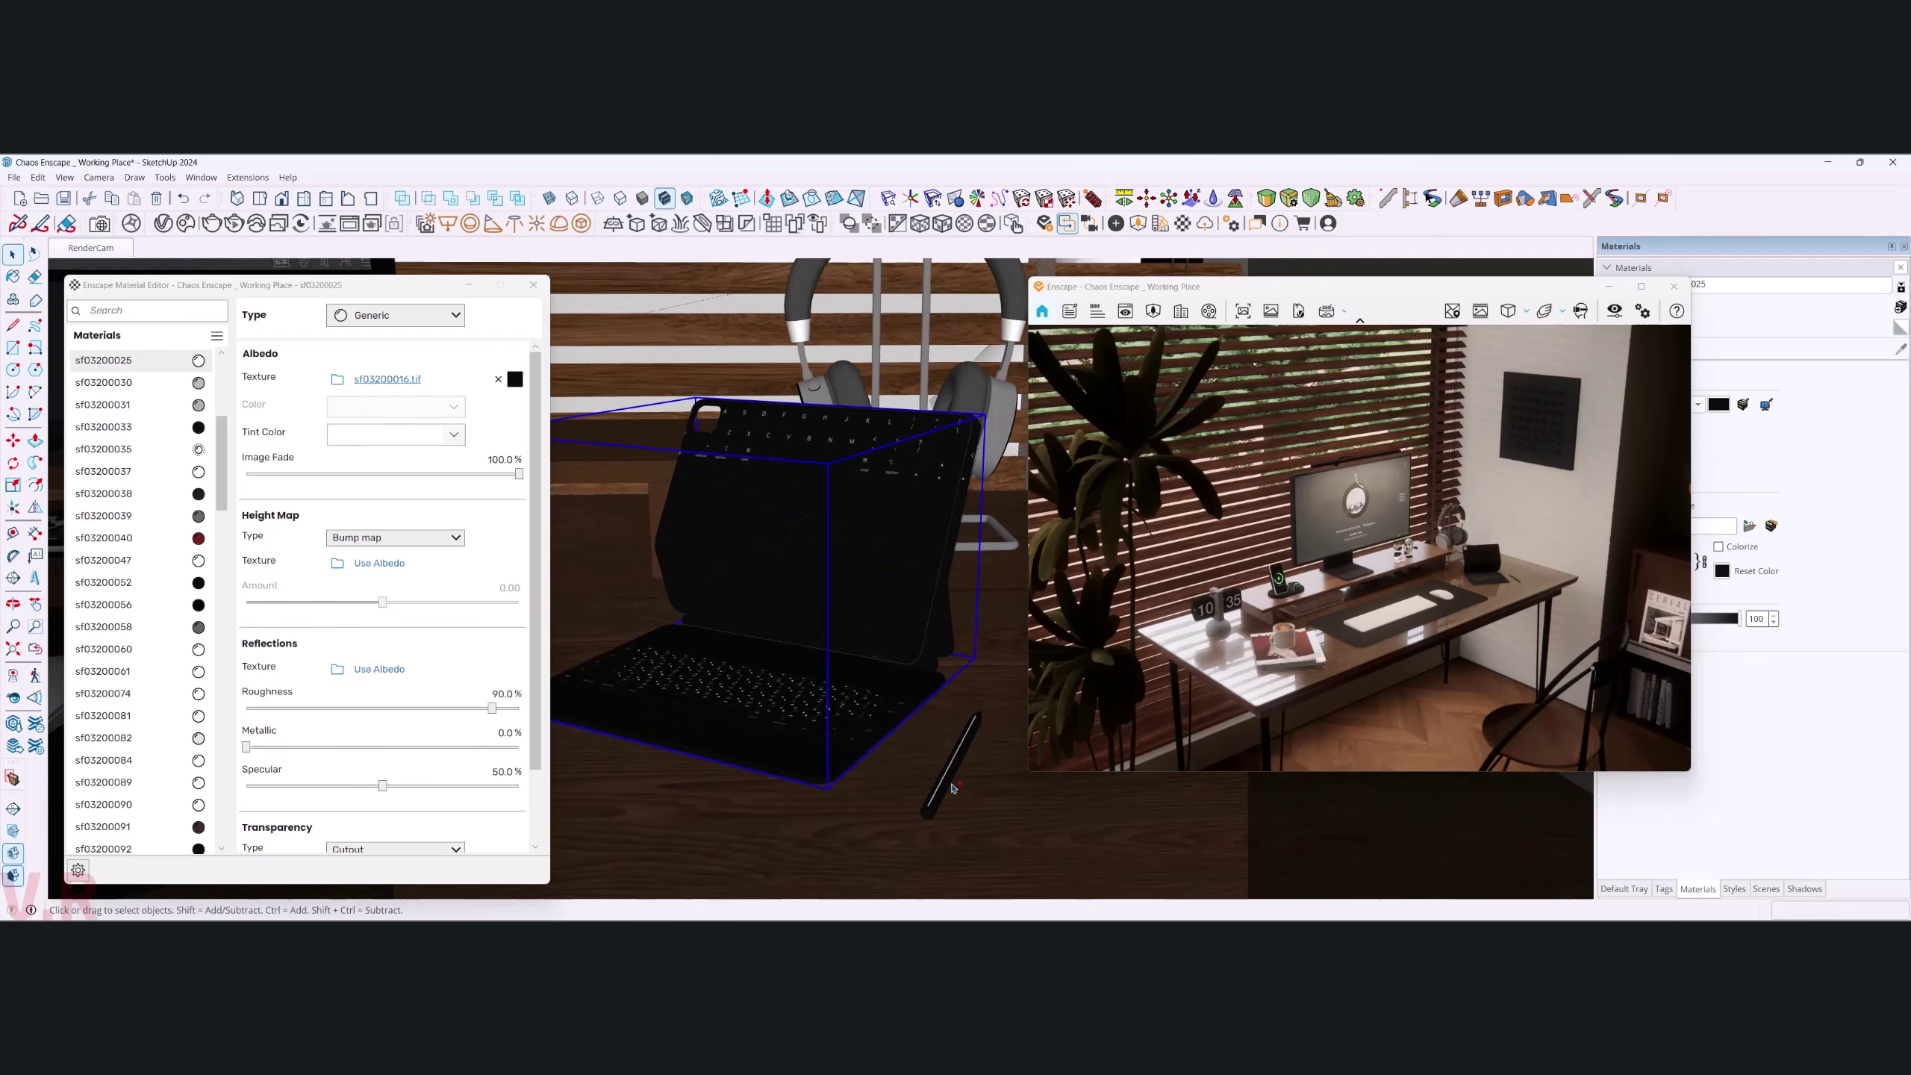
pyautogui.moveTo(948, 786); pyautogui.dragTo(886, 613, button='middle')
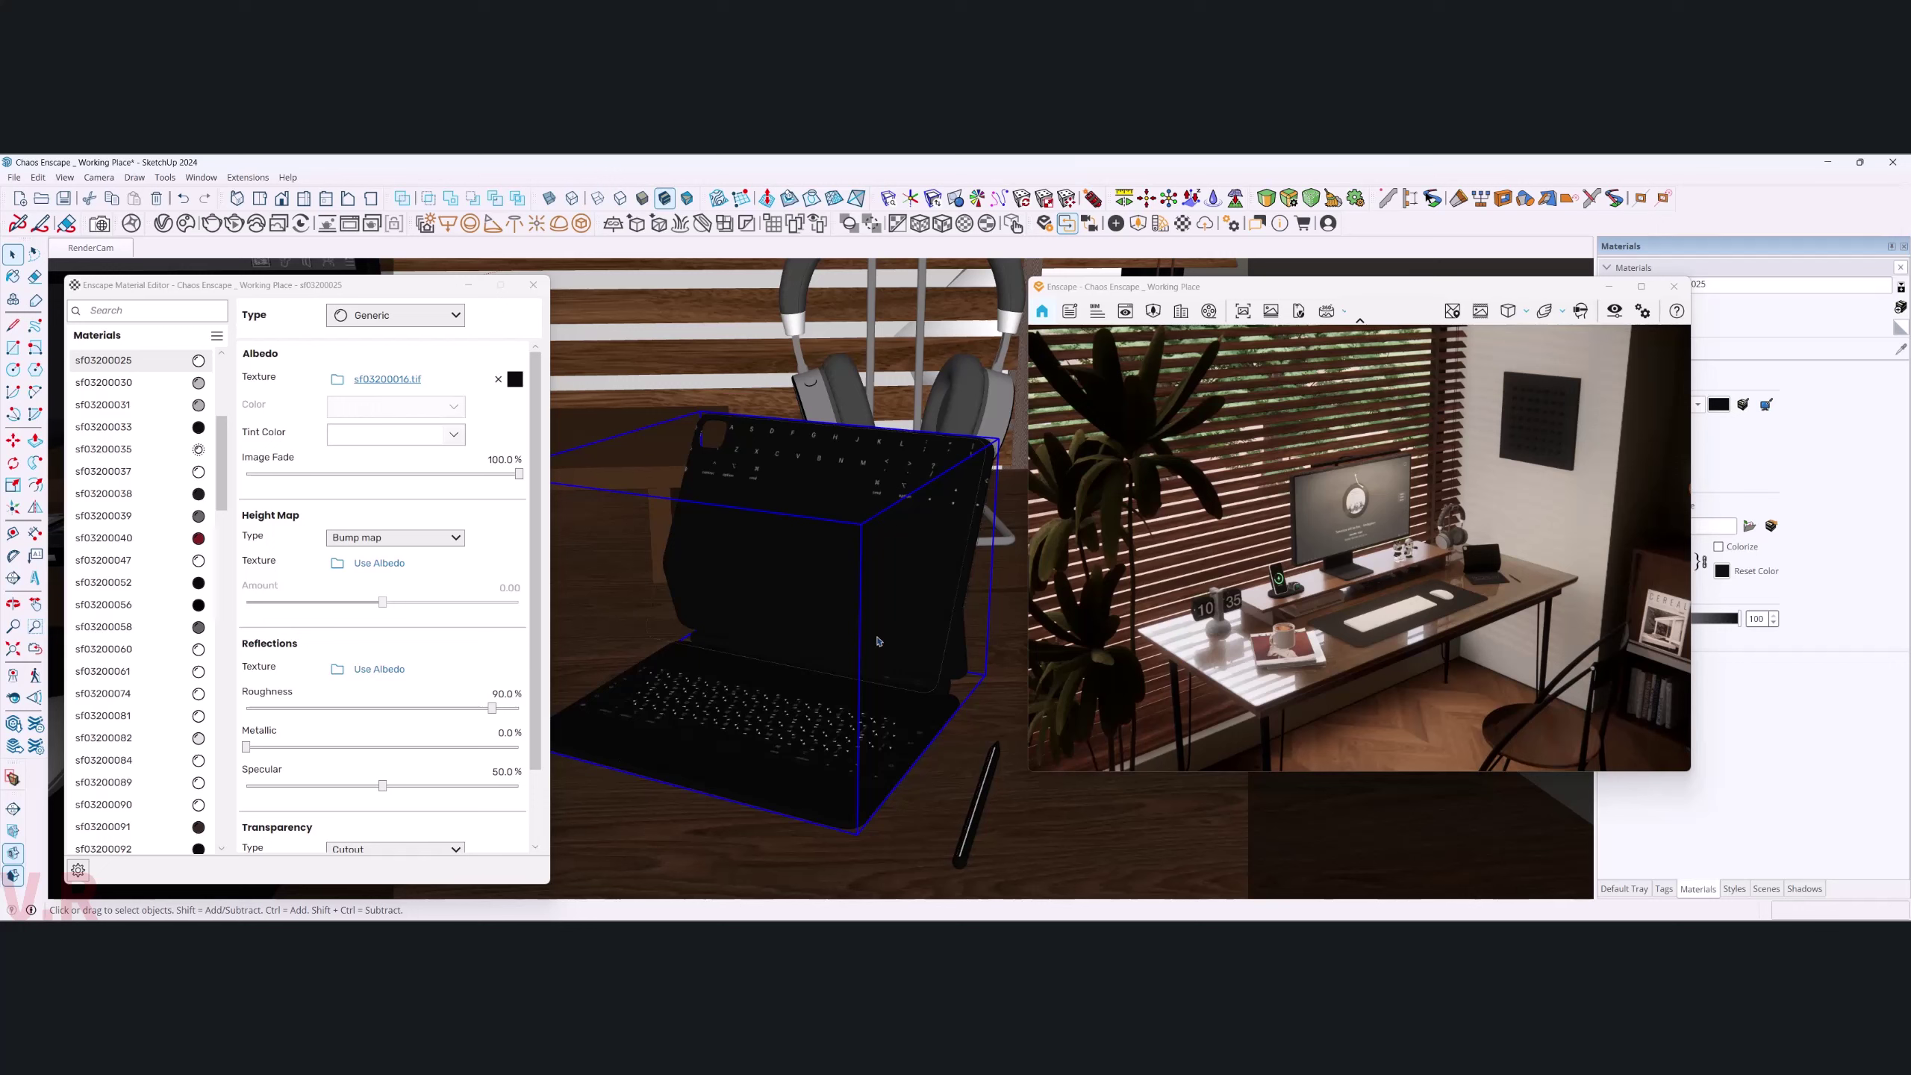
pyautogui.press('Delete')
pyautogui.click(1115, 692)
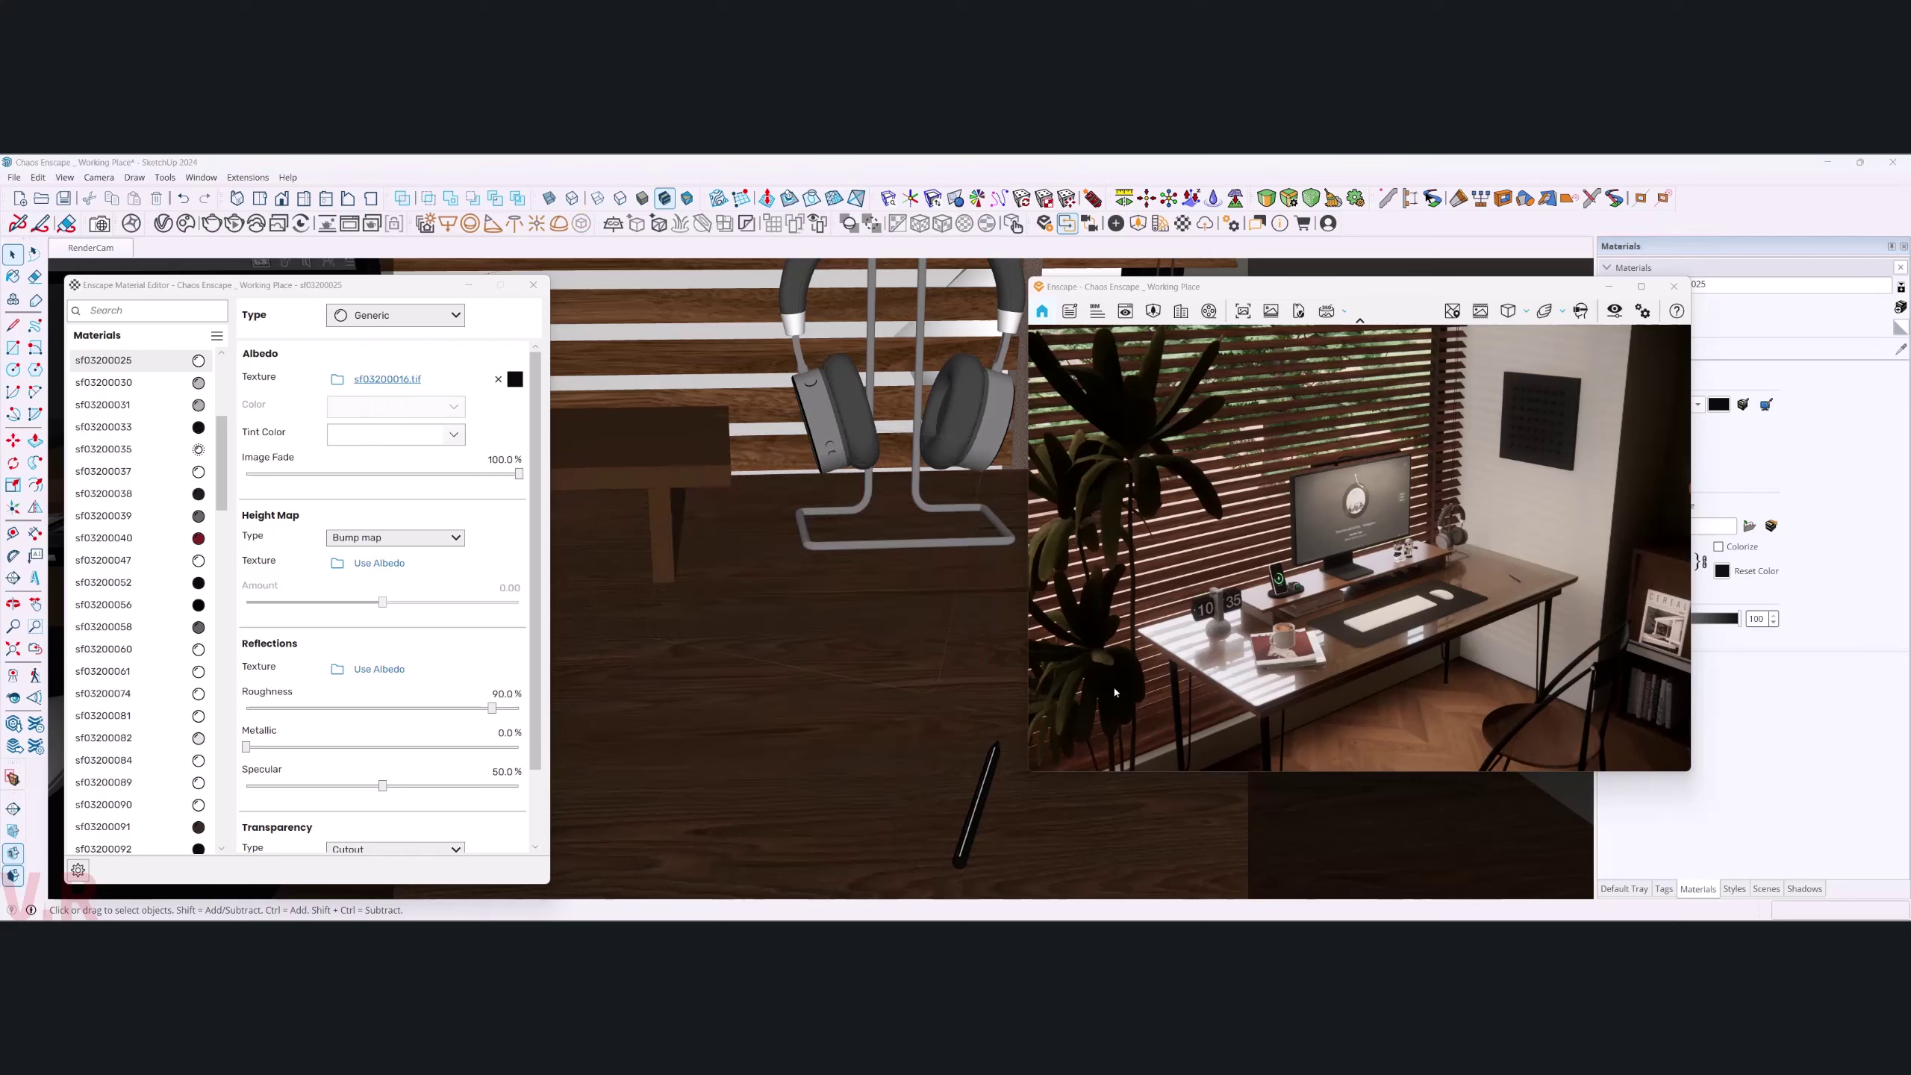
pyautogui.click(890, 692)
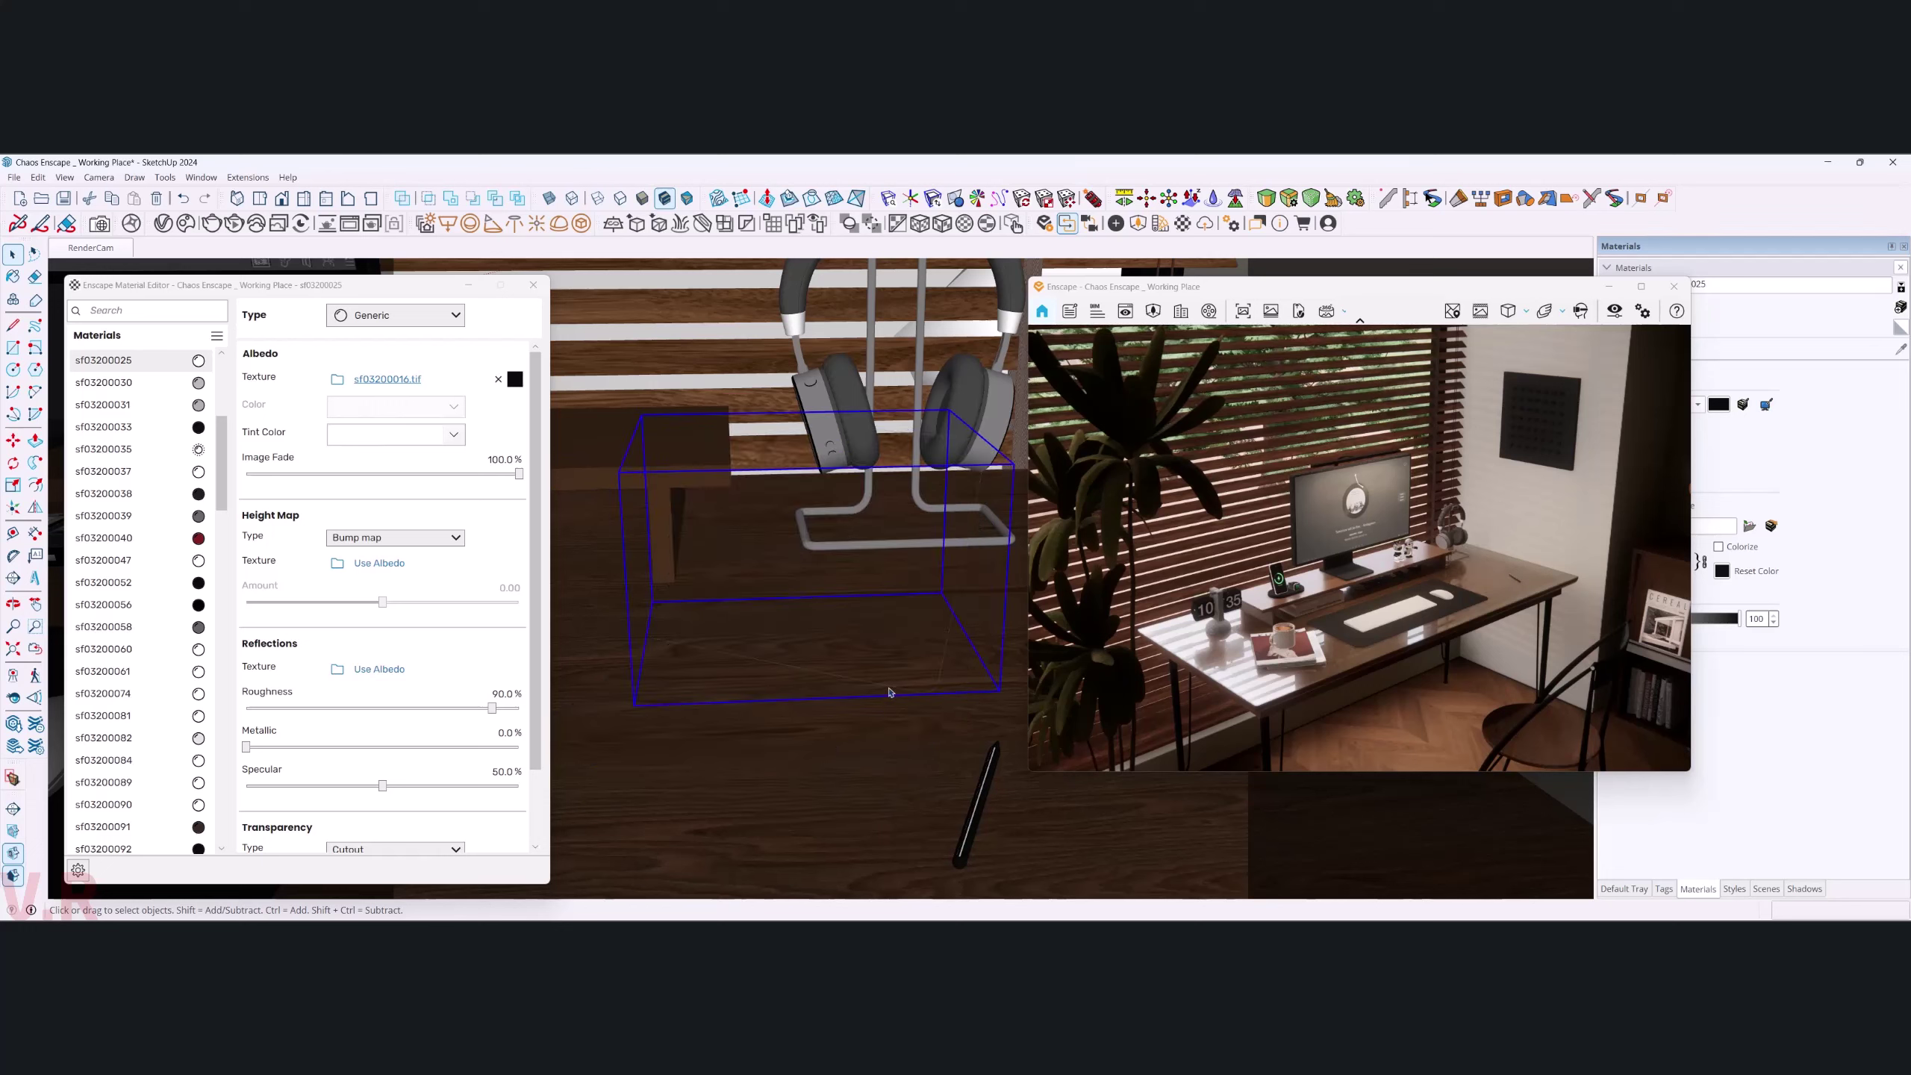
pyautogui.moveTo(890, 692); pyautogui.dragTo(882, 718, button='middle')
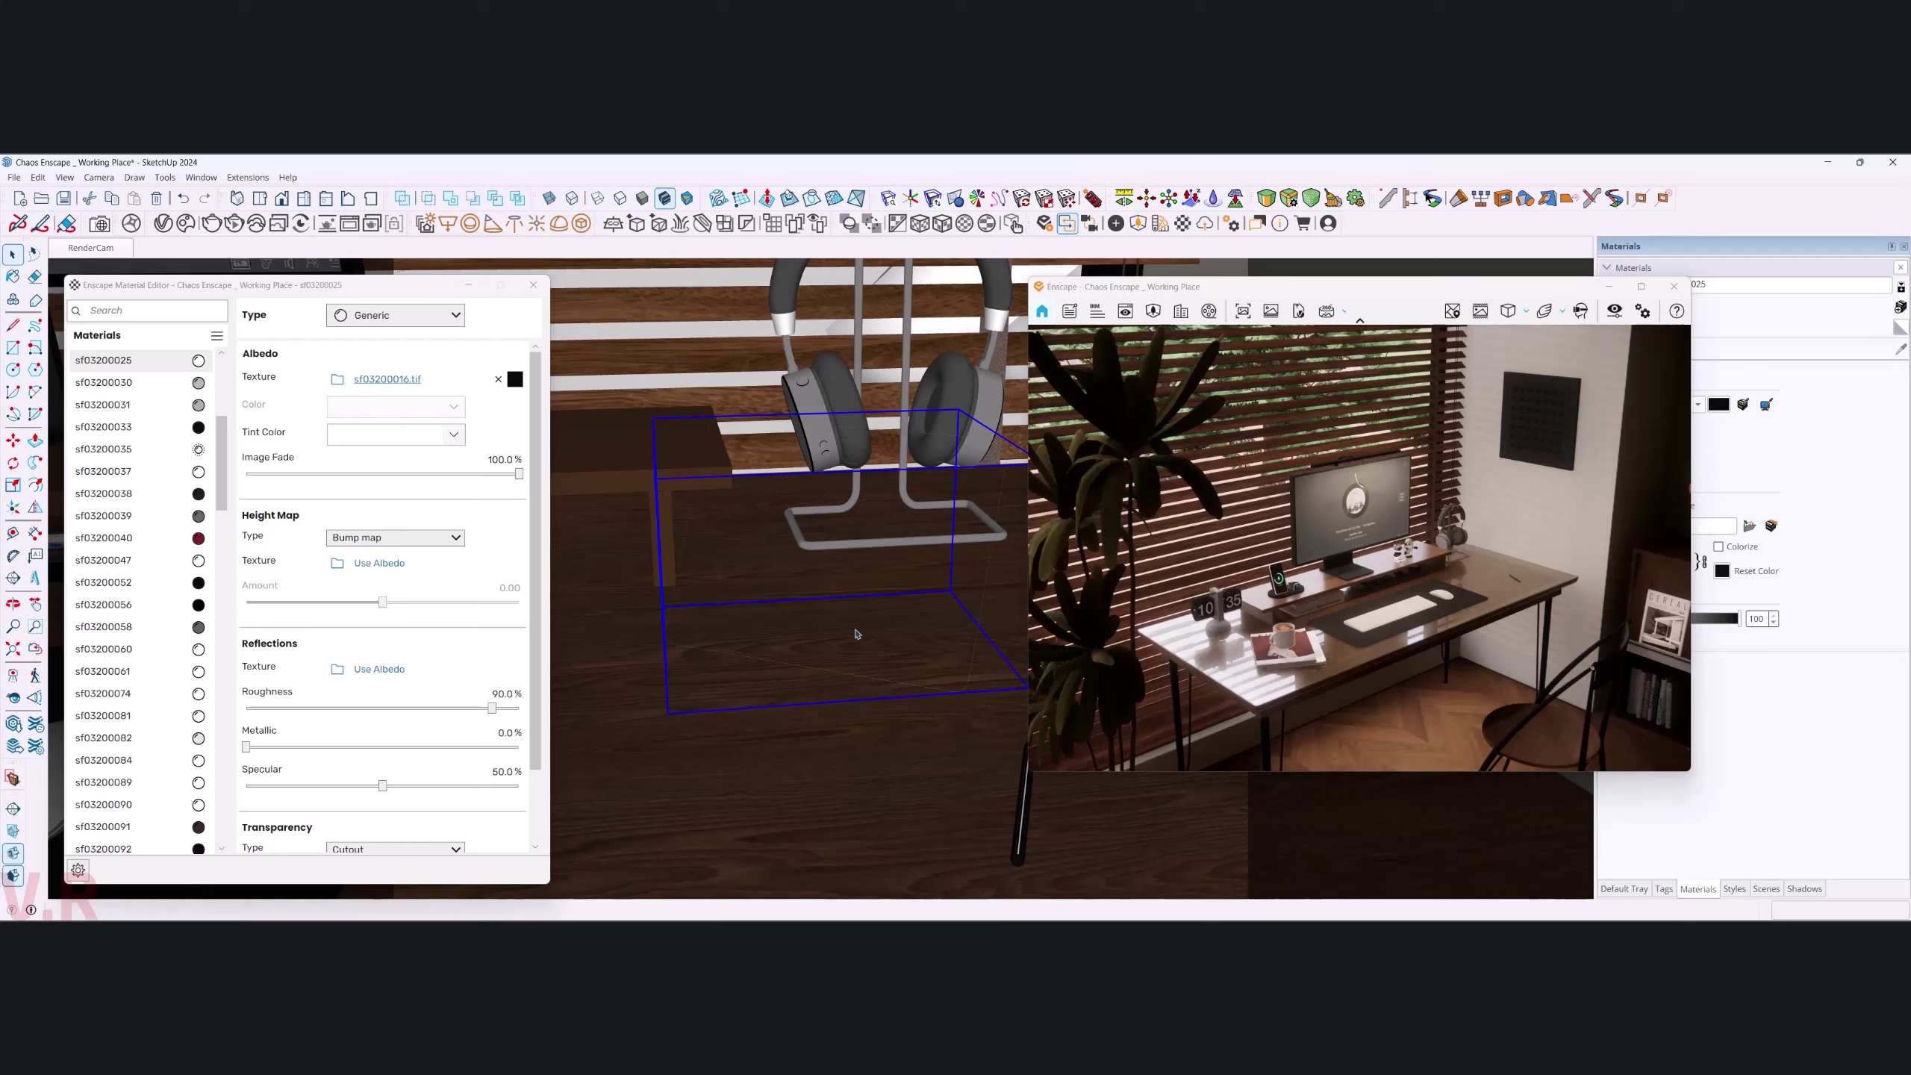
pyautogui.press('Delete')
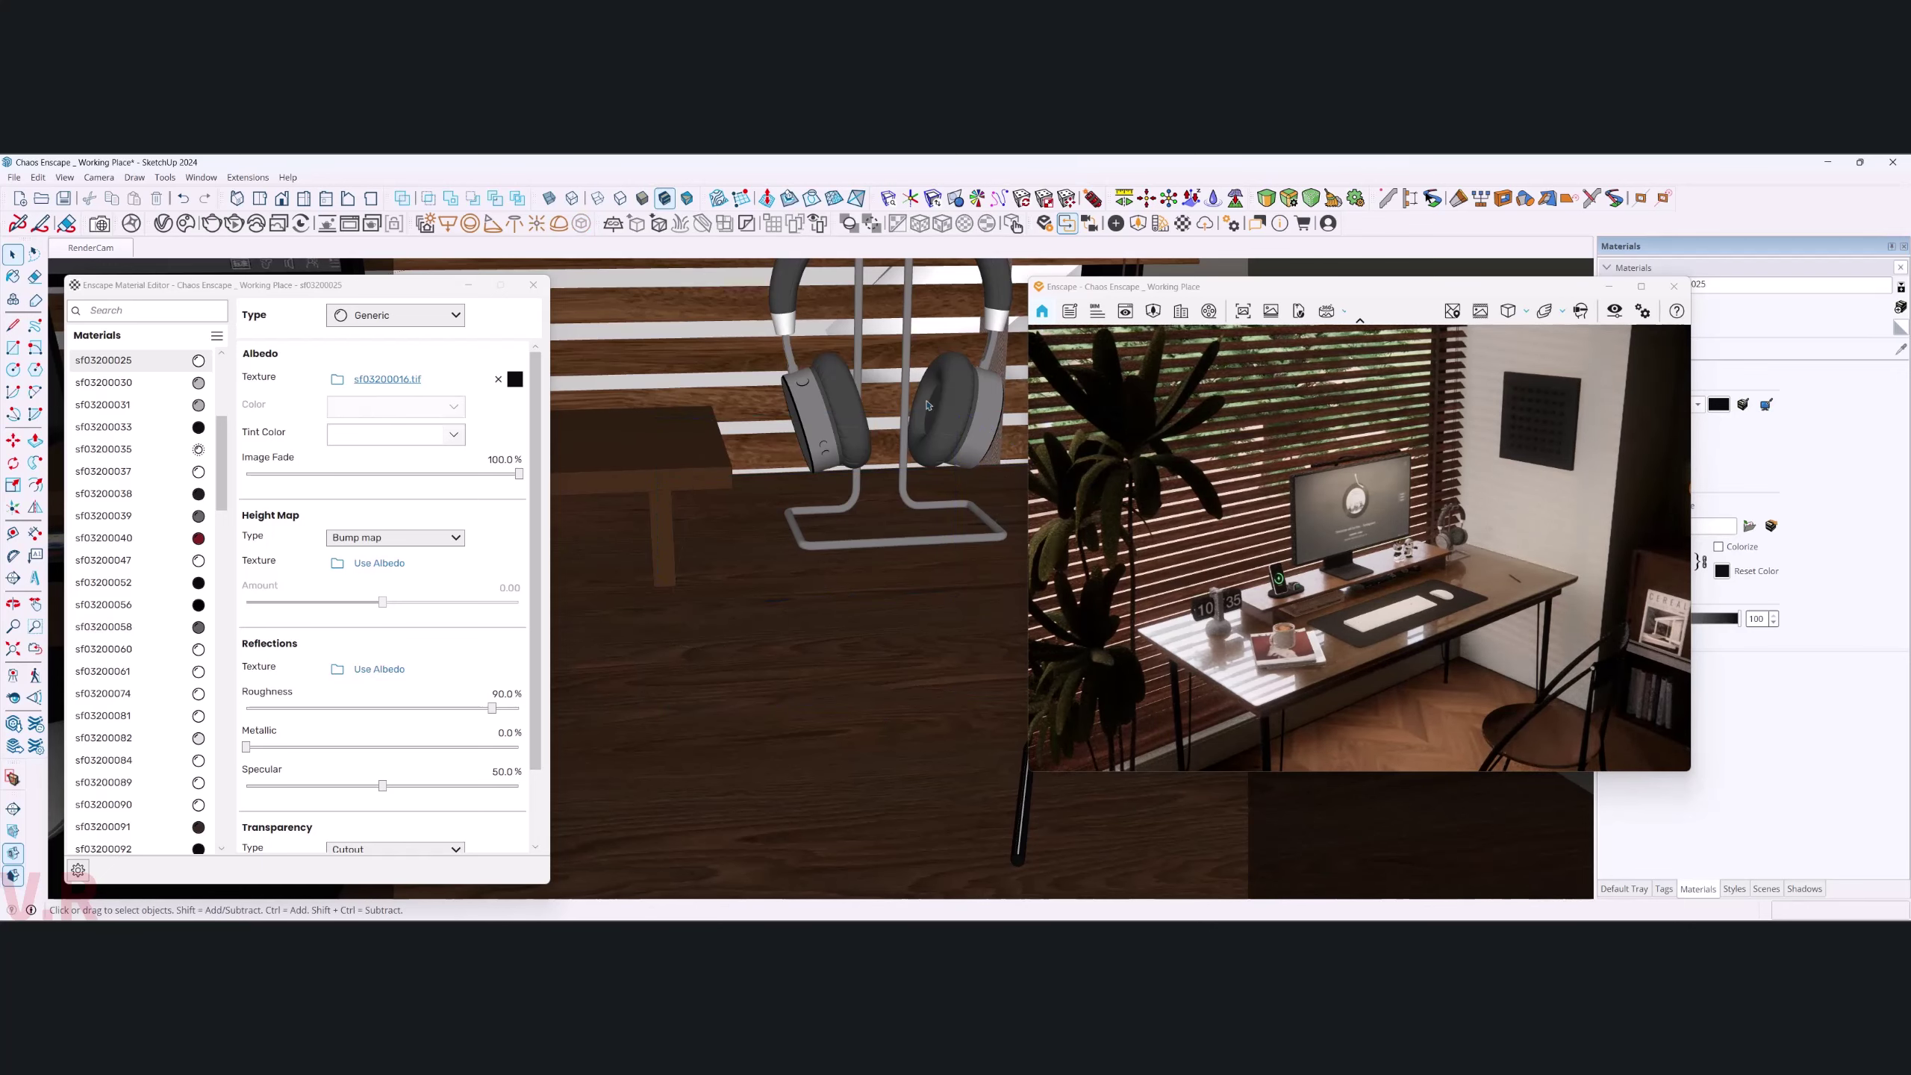
pyautogui.click(1139, 224)
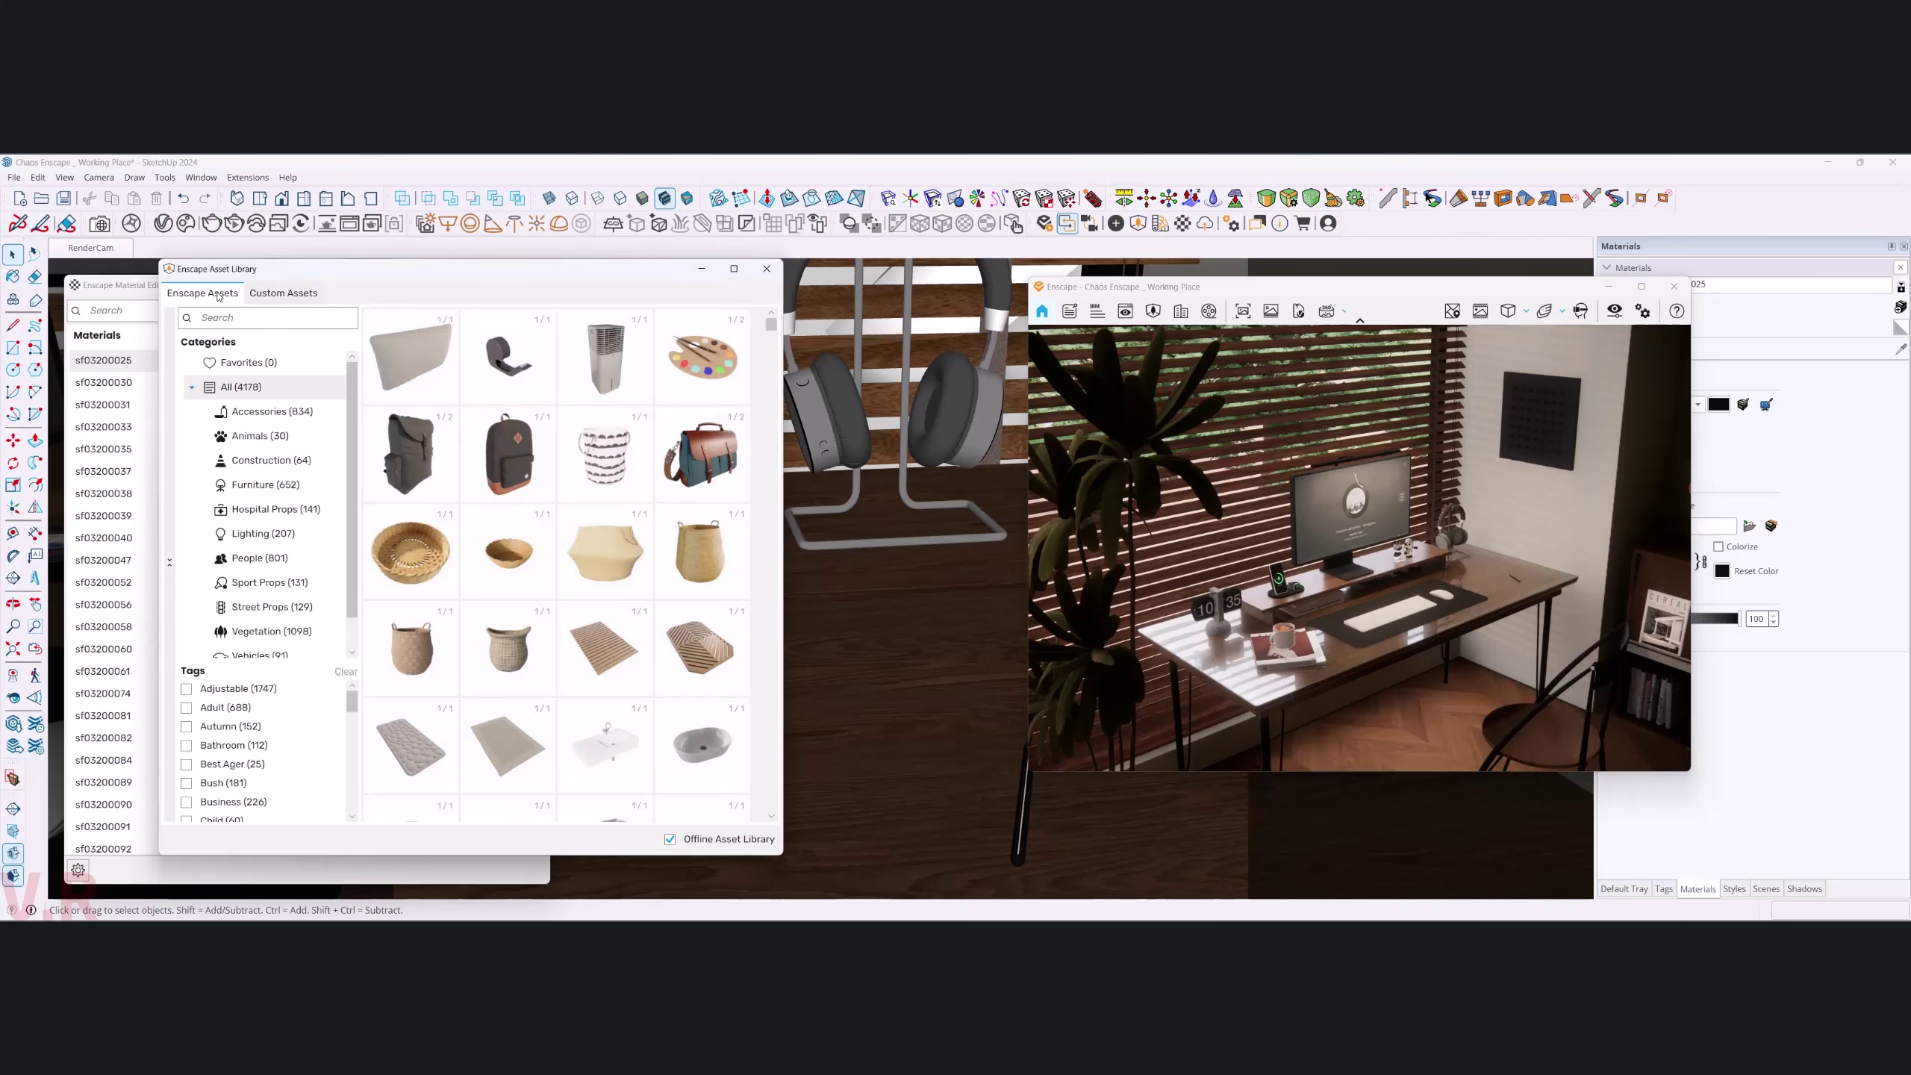
# - Filter the Asset Library to Accessories and scroll through the listed assets
pyautogui.click(280, 414)
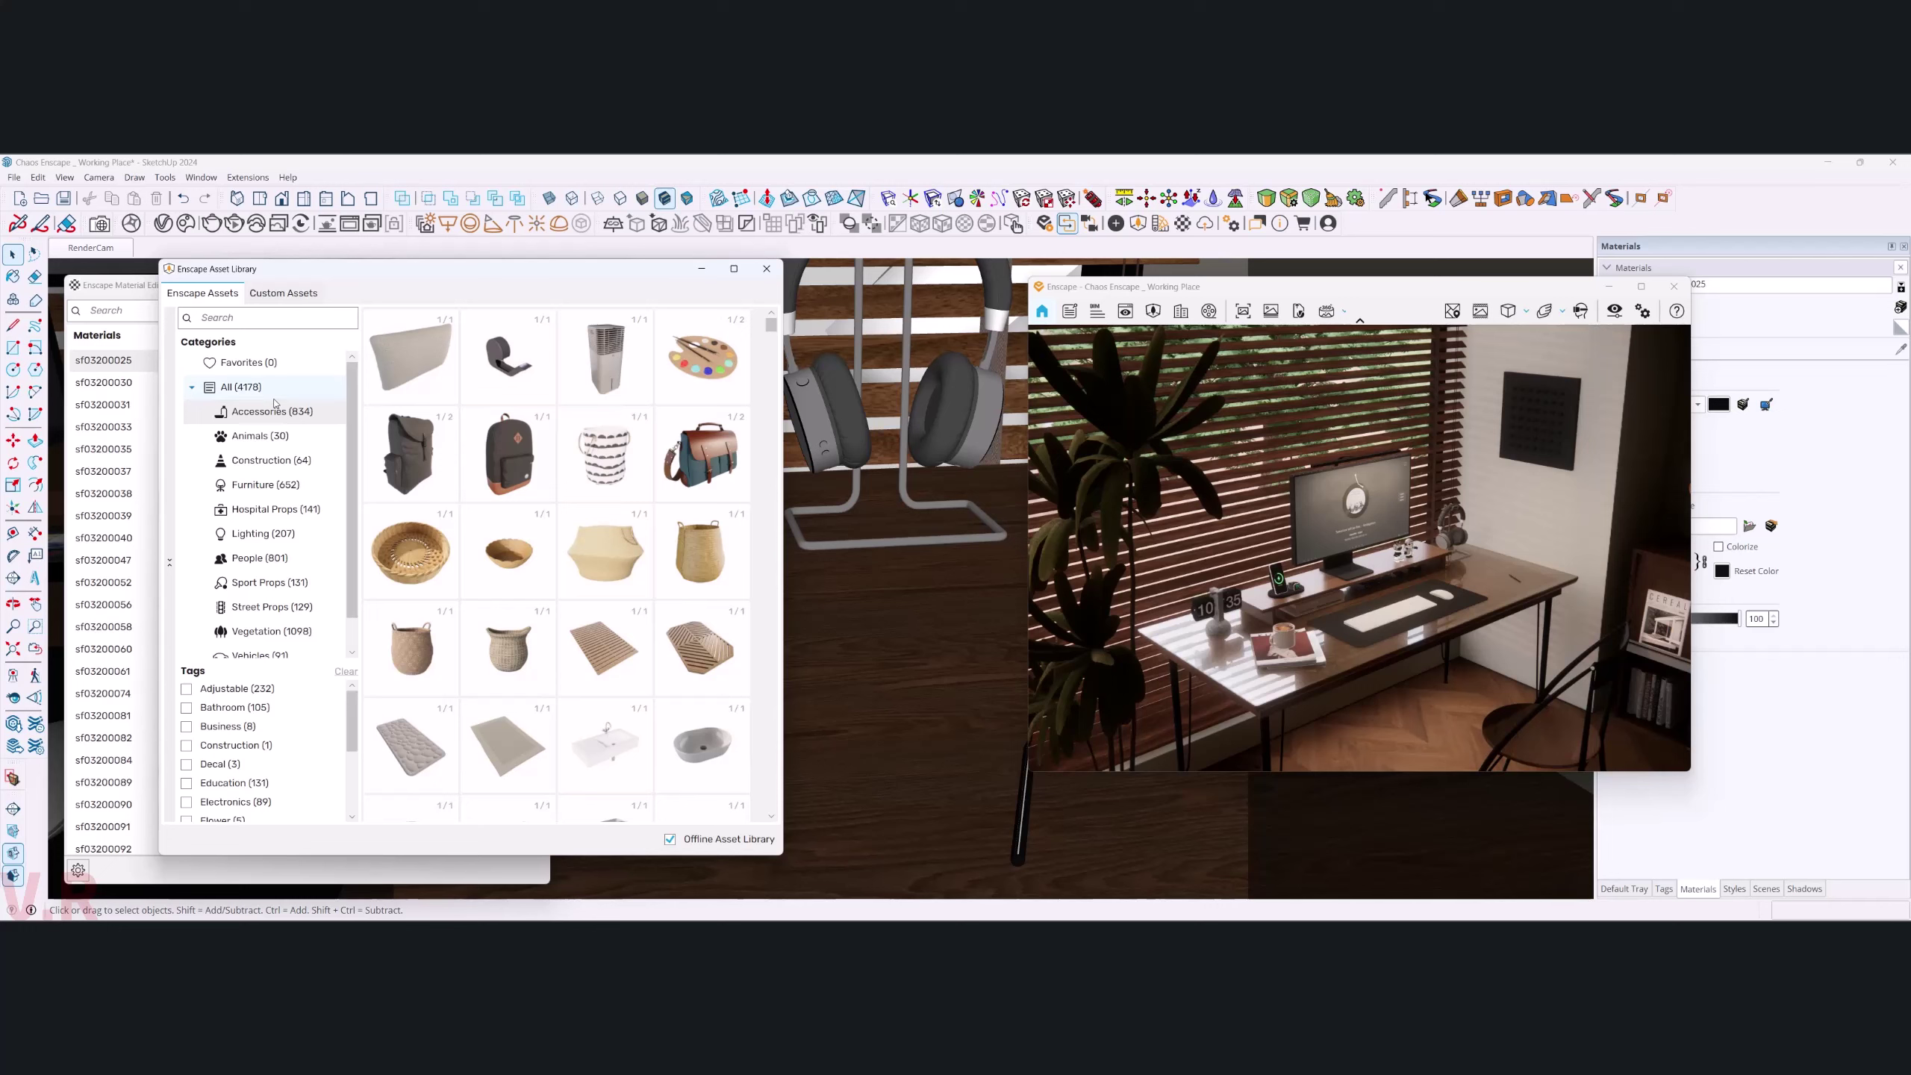
pyautogui.scroll(-3, 623, 487)
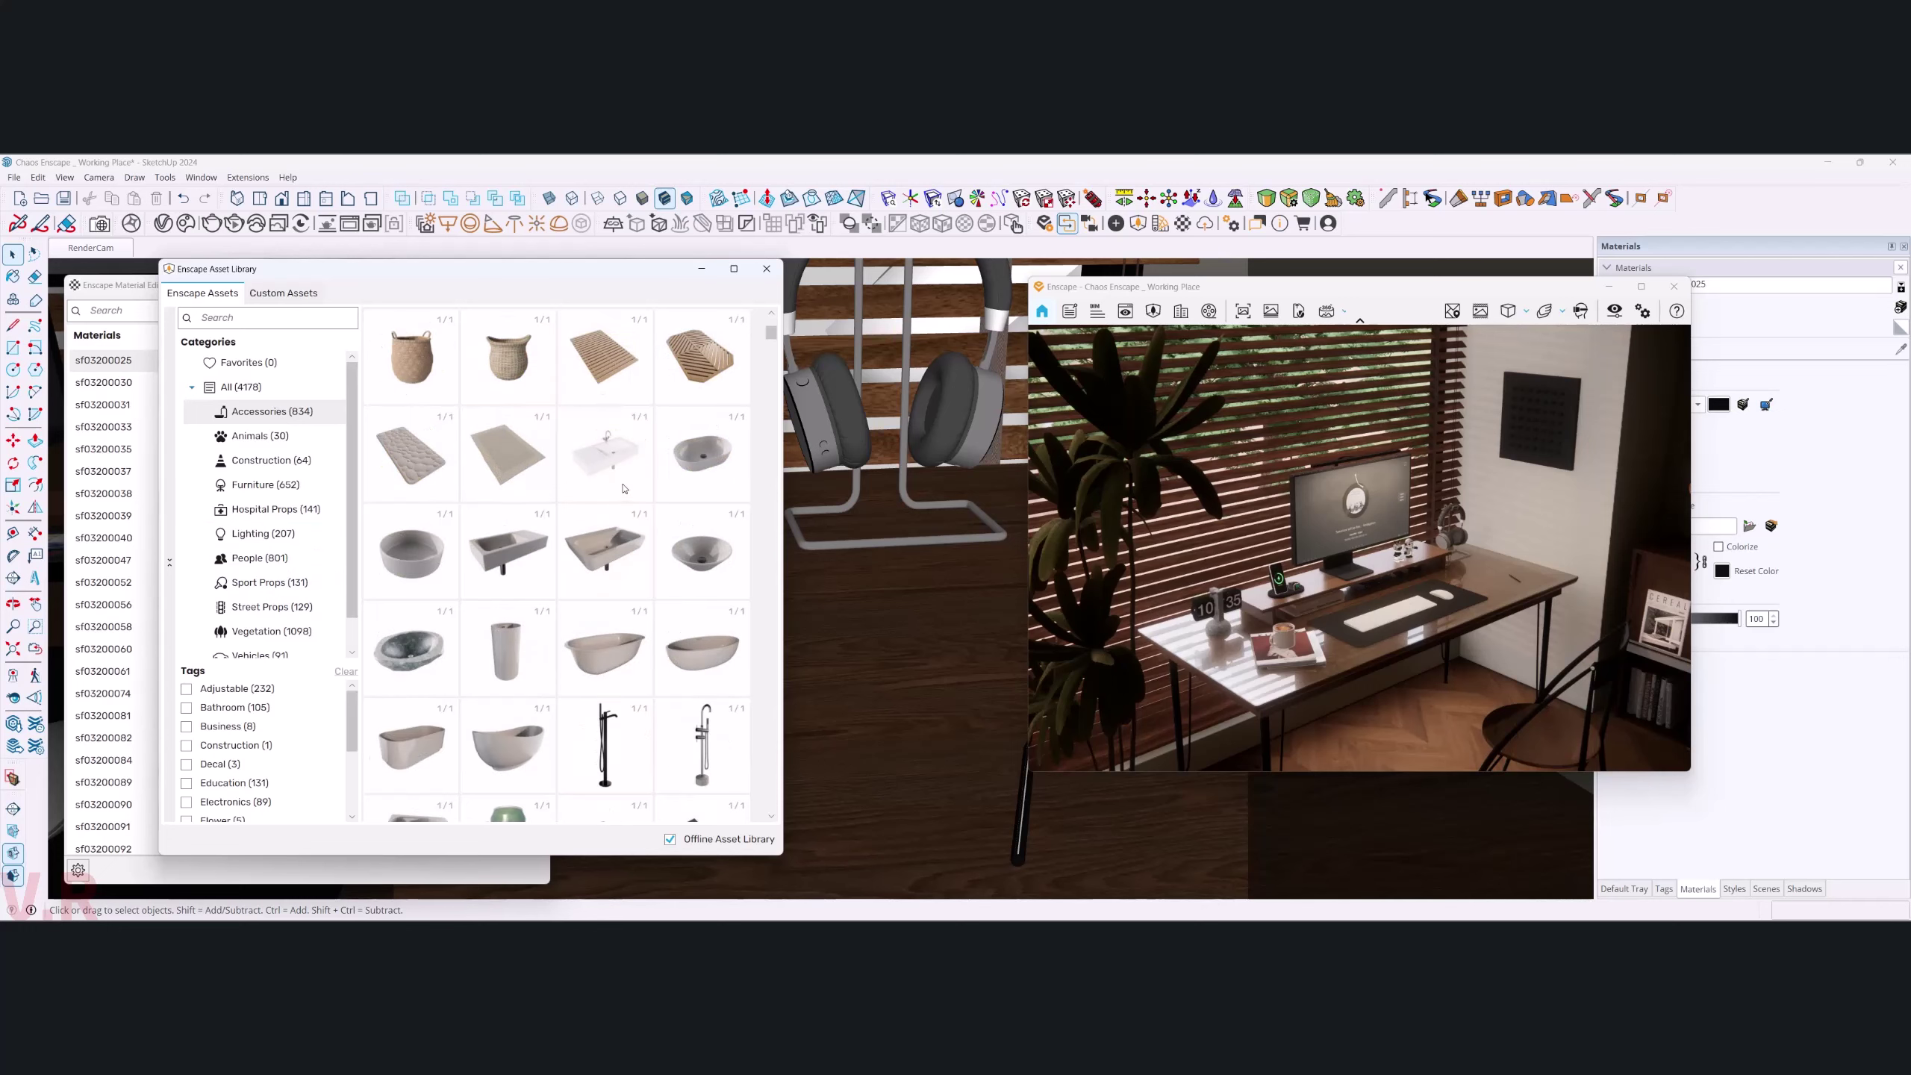
pyautogui.scroll(-3, 624, 487)
pyautogui.scroll(-3, 624, 488)
pyautogui.scroll(-2, 623, 487)
pyautogui.scroll(-3, 623, 488)
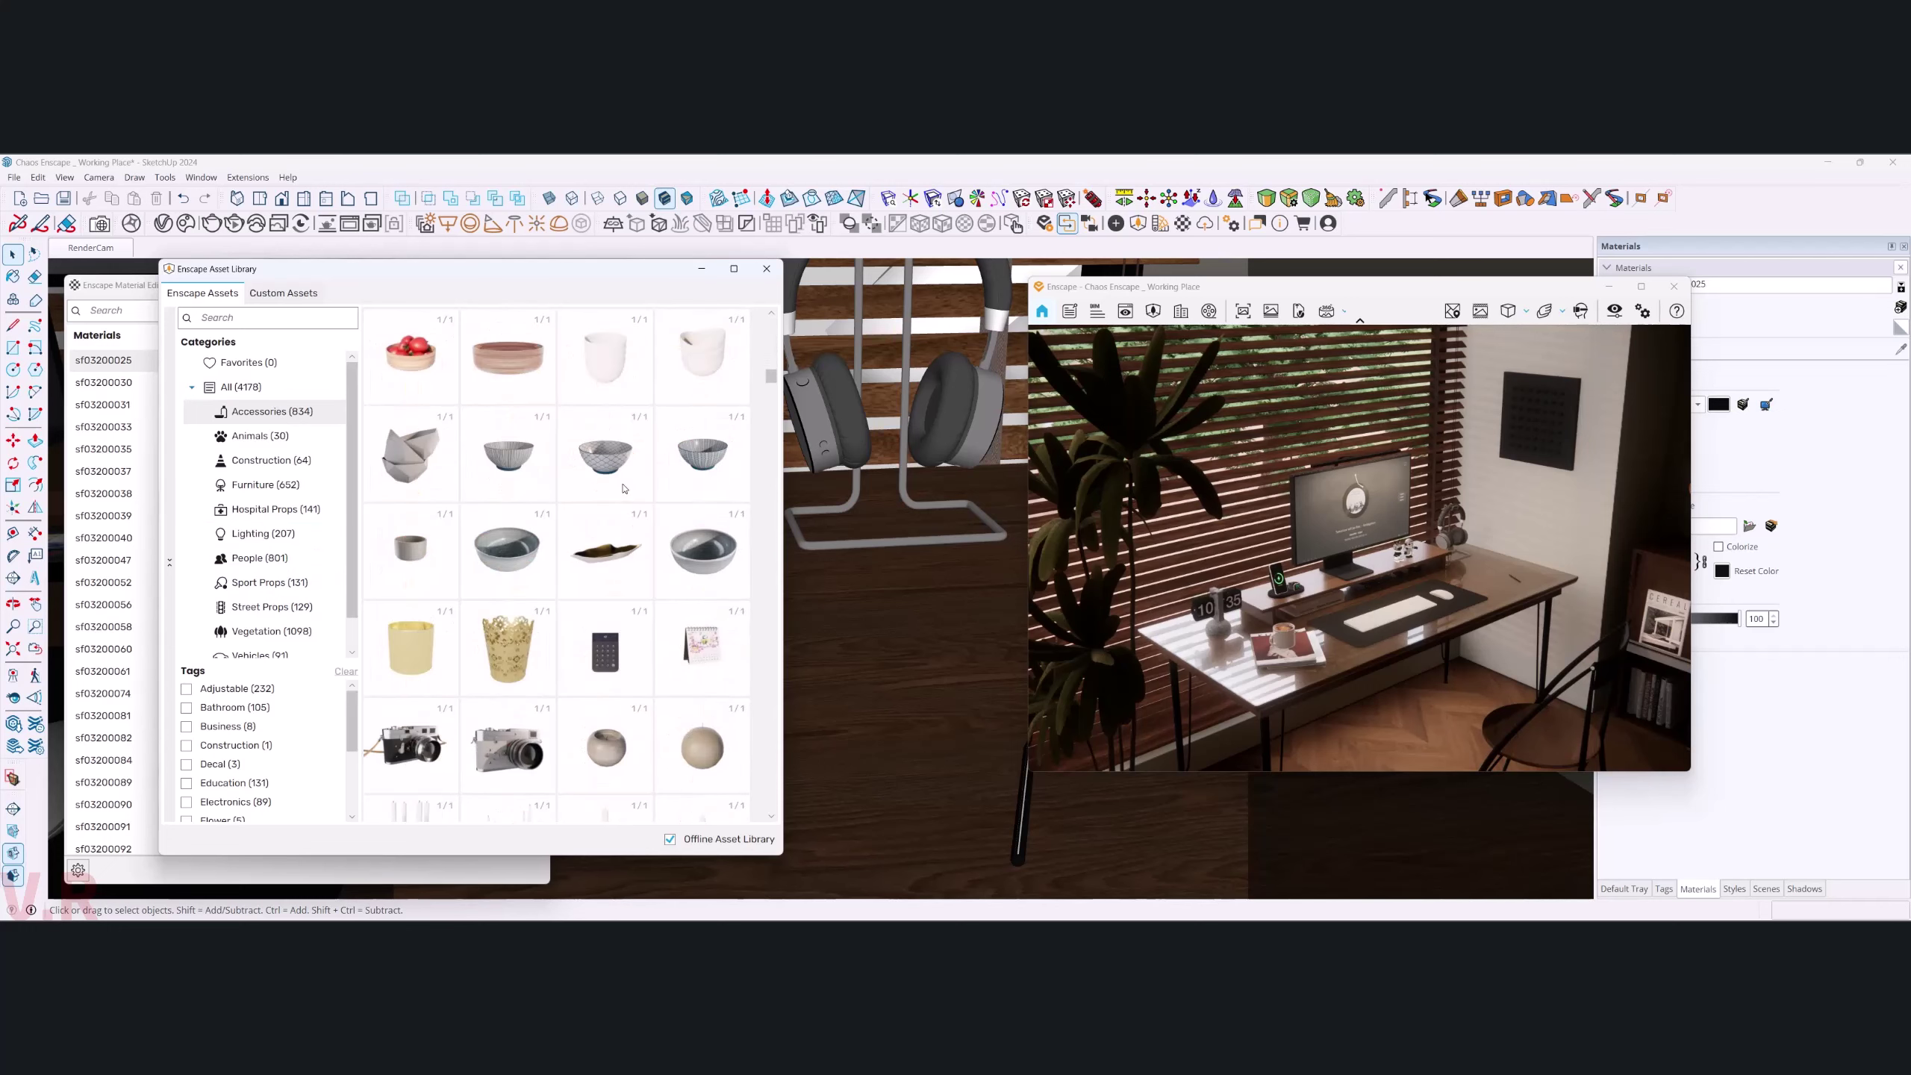
pyautogui.scroll(-3, 623, 488)
pyautogui.scroll(-3, 623, 487)
pyautogui.scroll(-2, 623, 488)
pyautogui.scroll(-3, 624, 488)
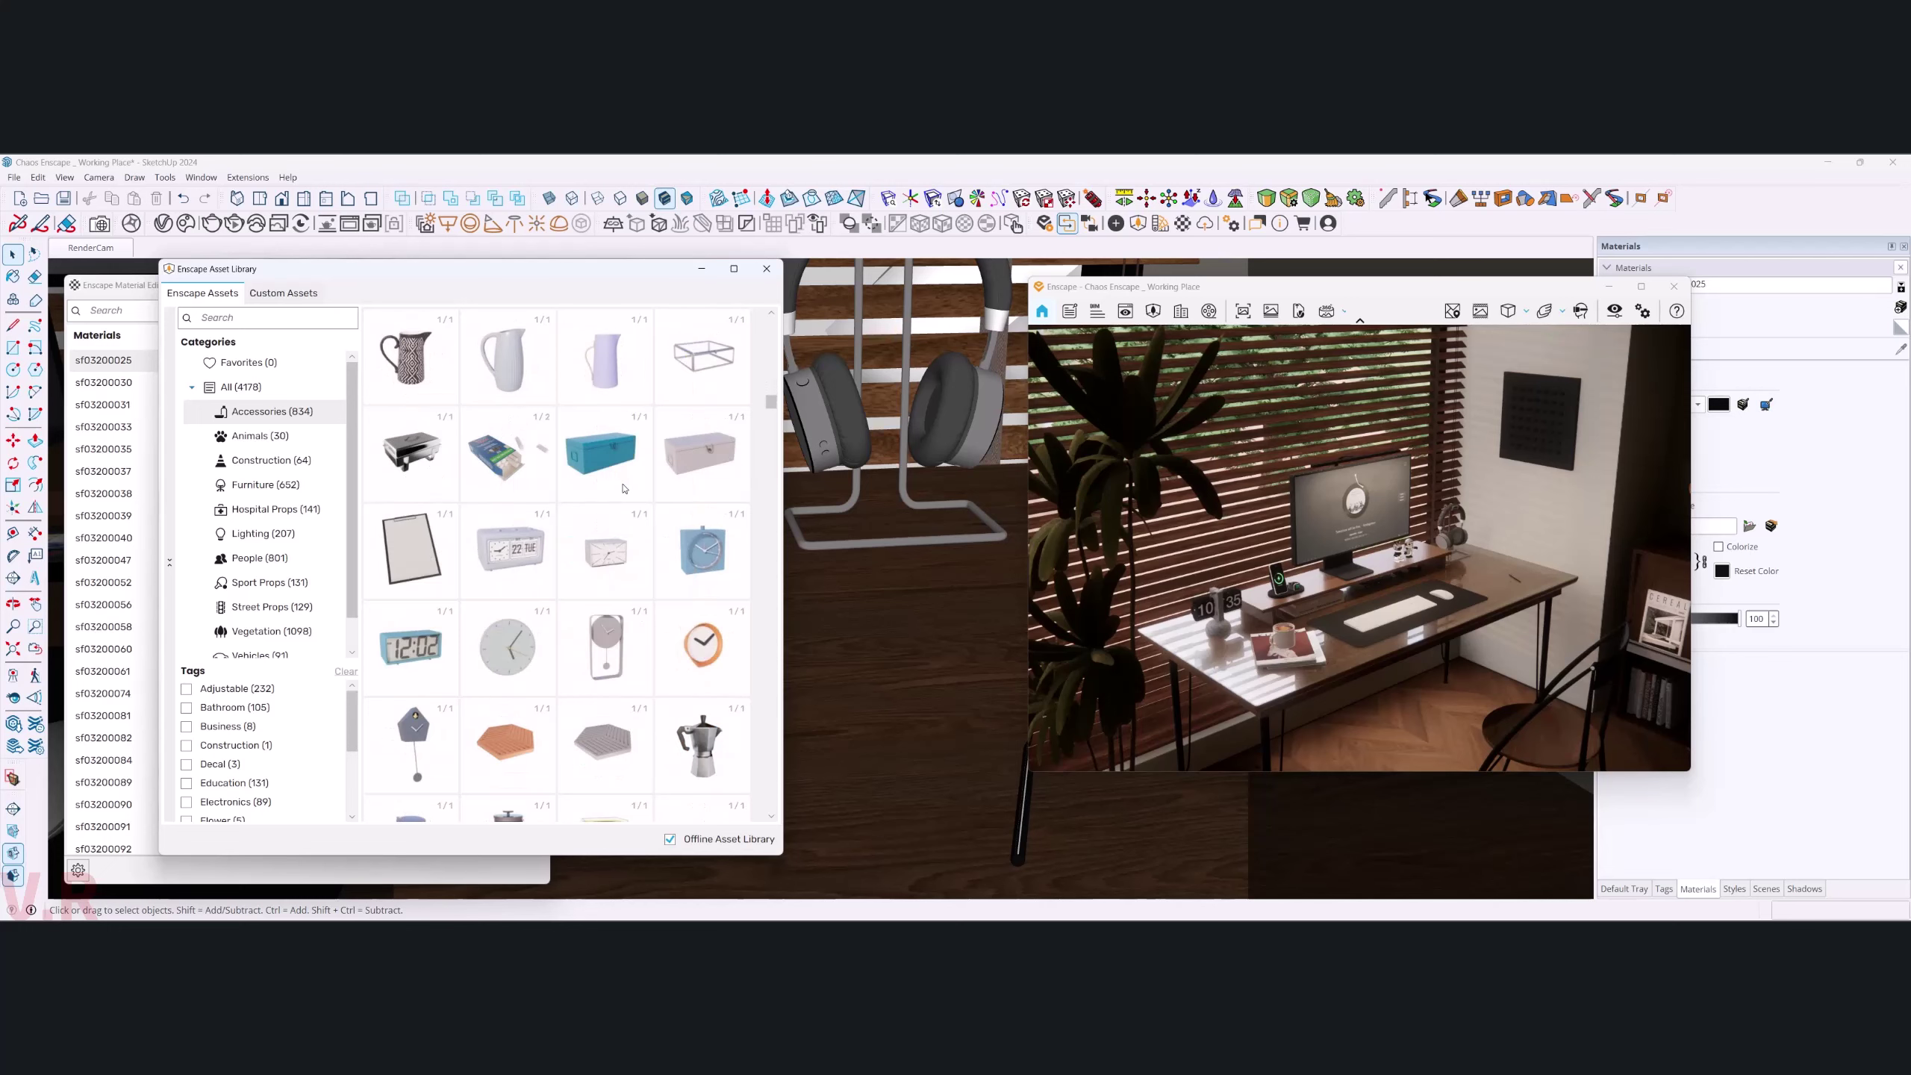
pyautogui.scroll(-3, 623, 487)
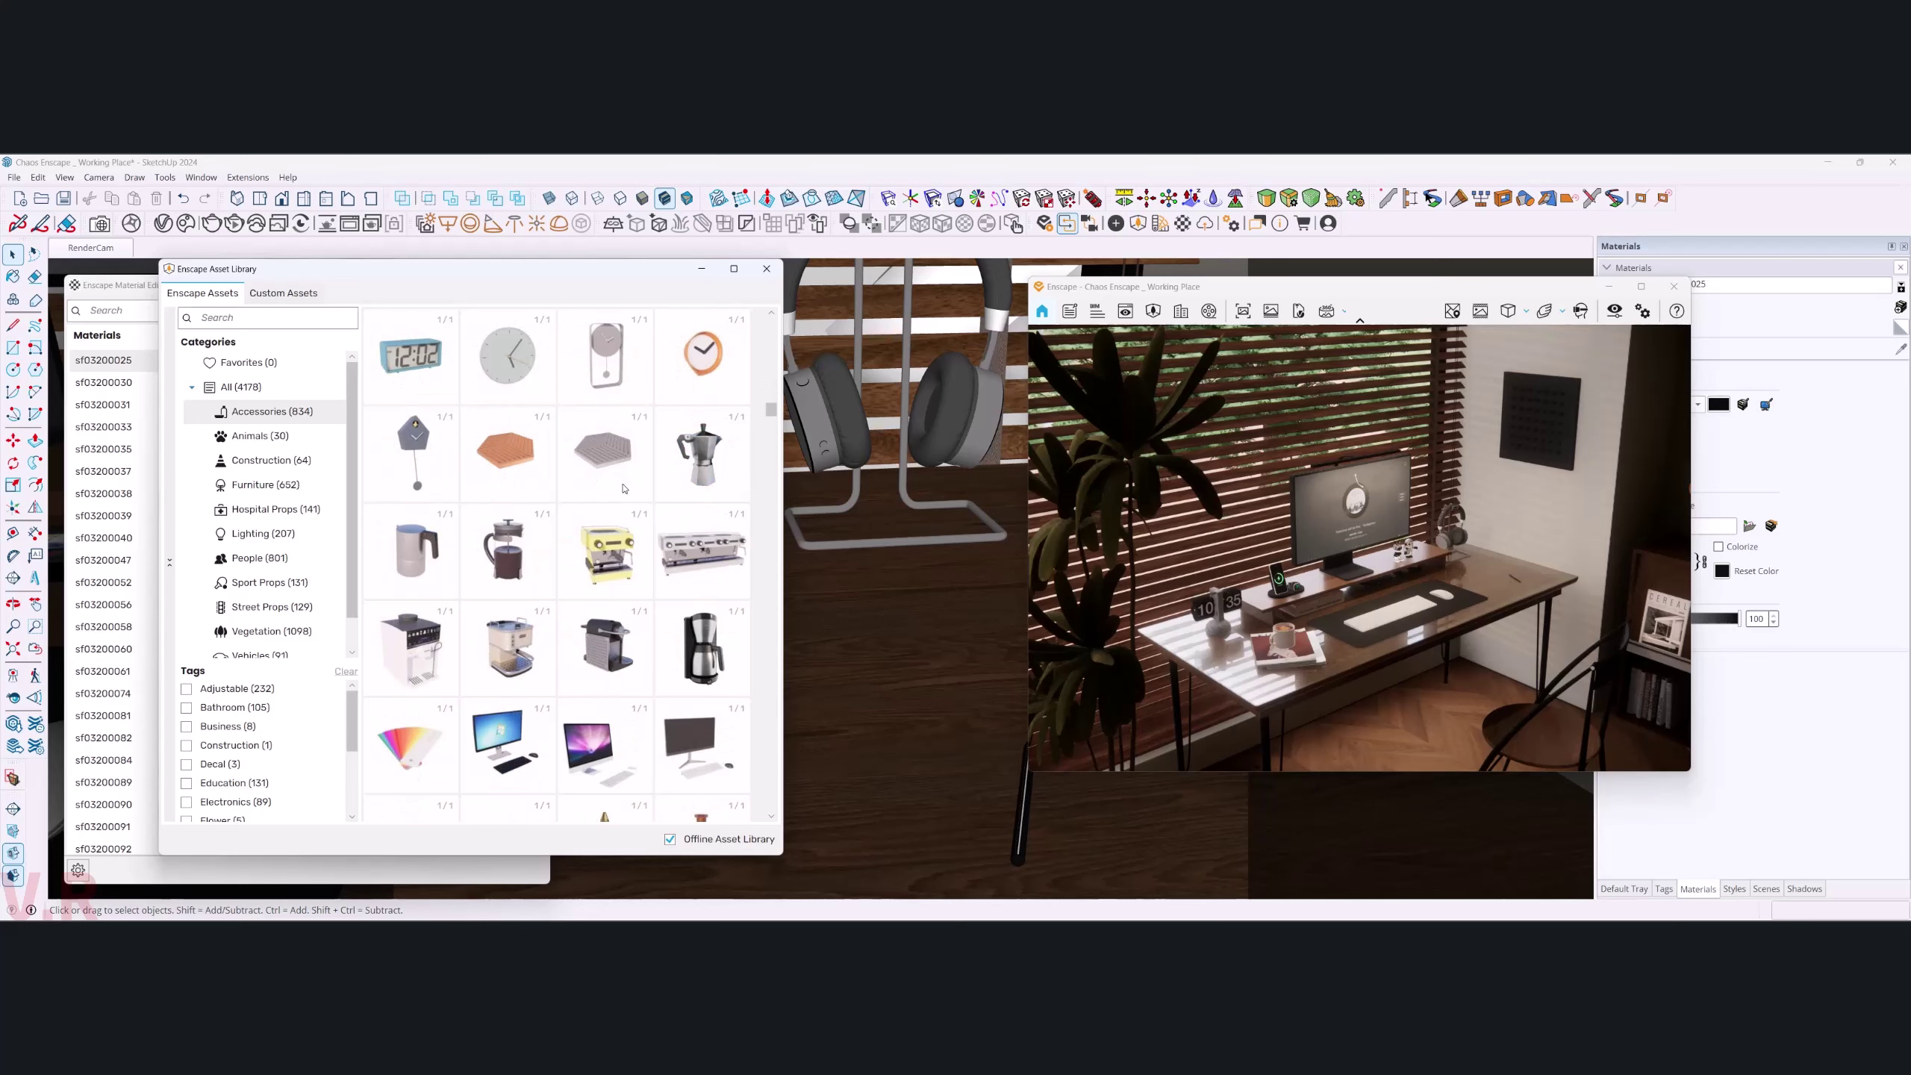
pyautogui.scroll(-1, 623, 487)
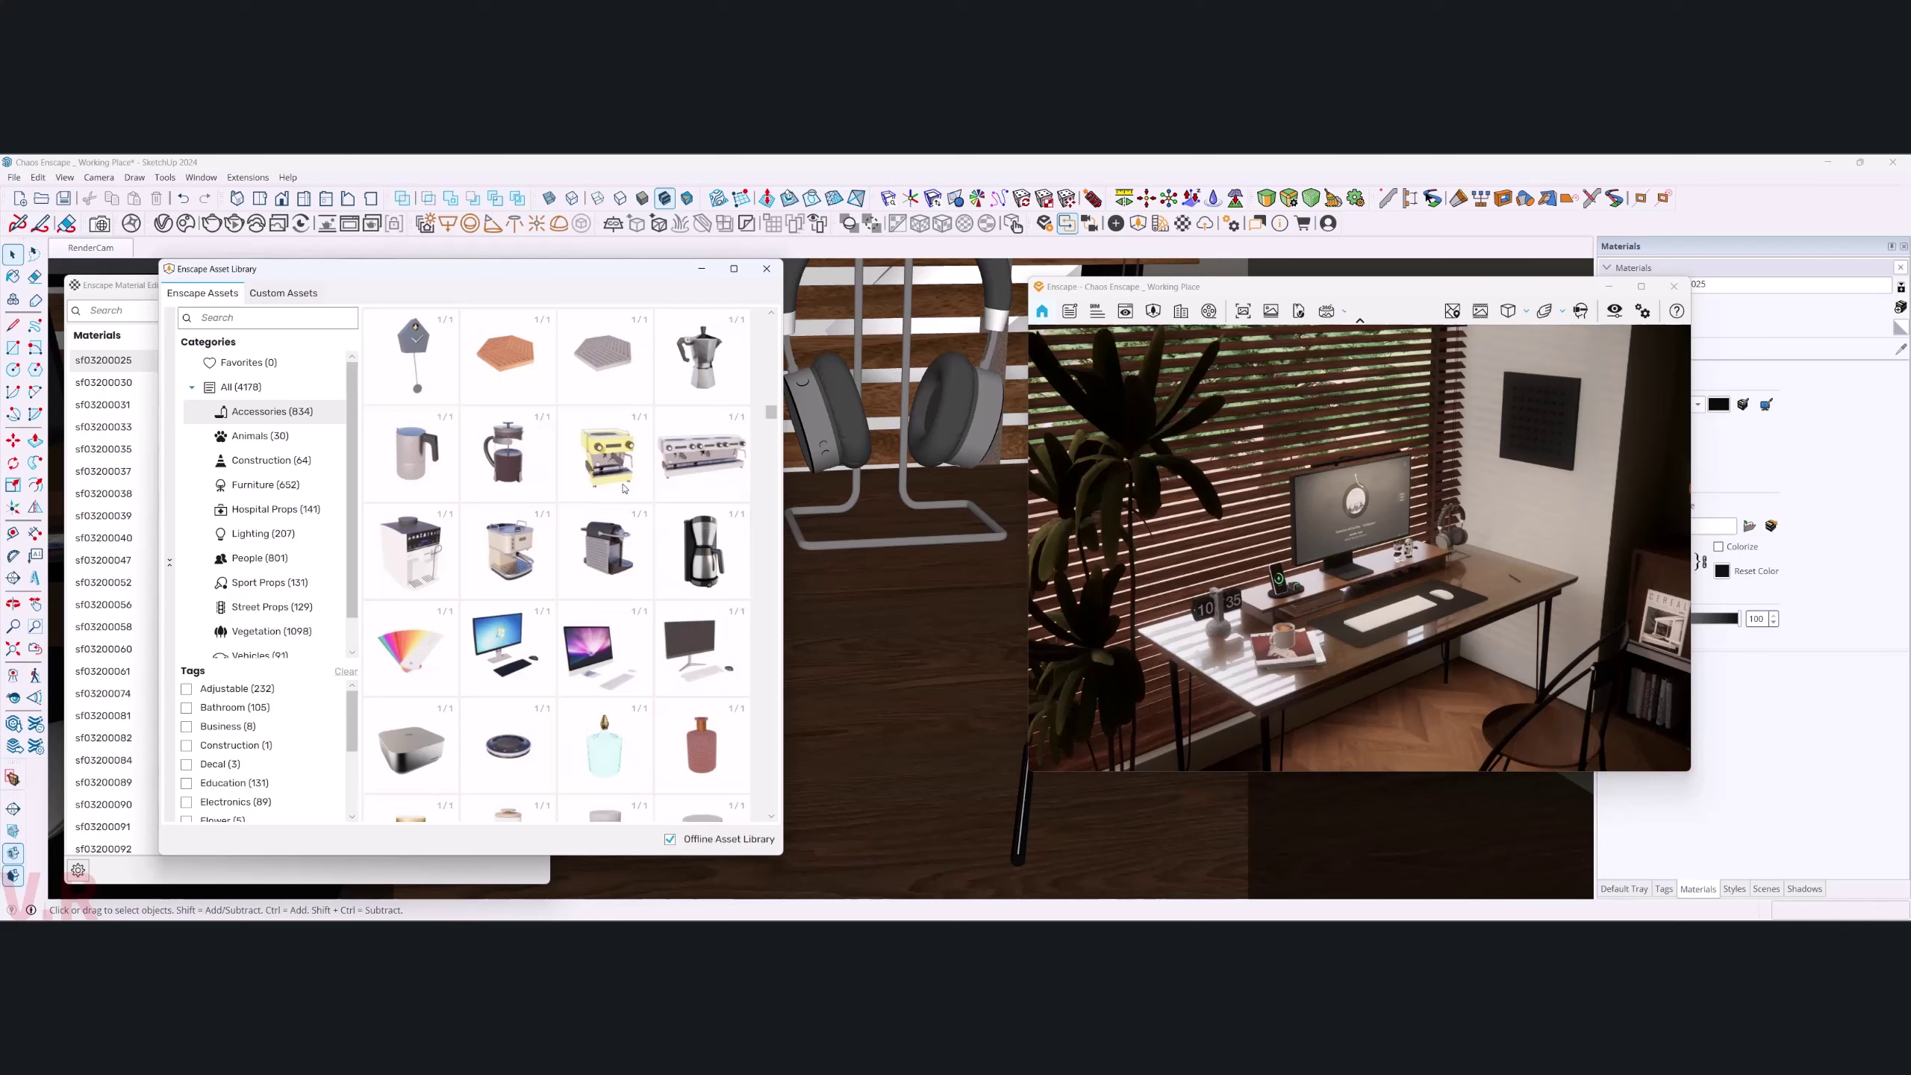
pyautogui.scroll(-2, 623, 488)
pyautogui.scroll(-2, 624, 488)
pyautogui.scroll(-2, 624, 488)
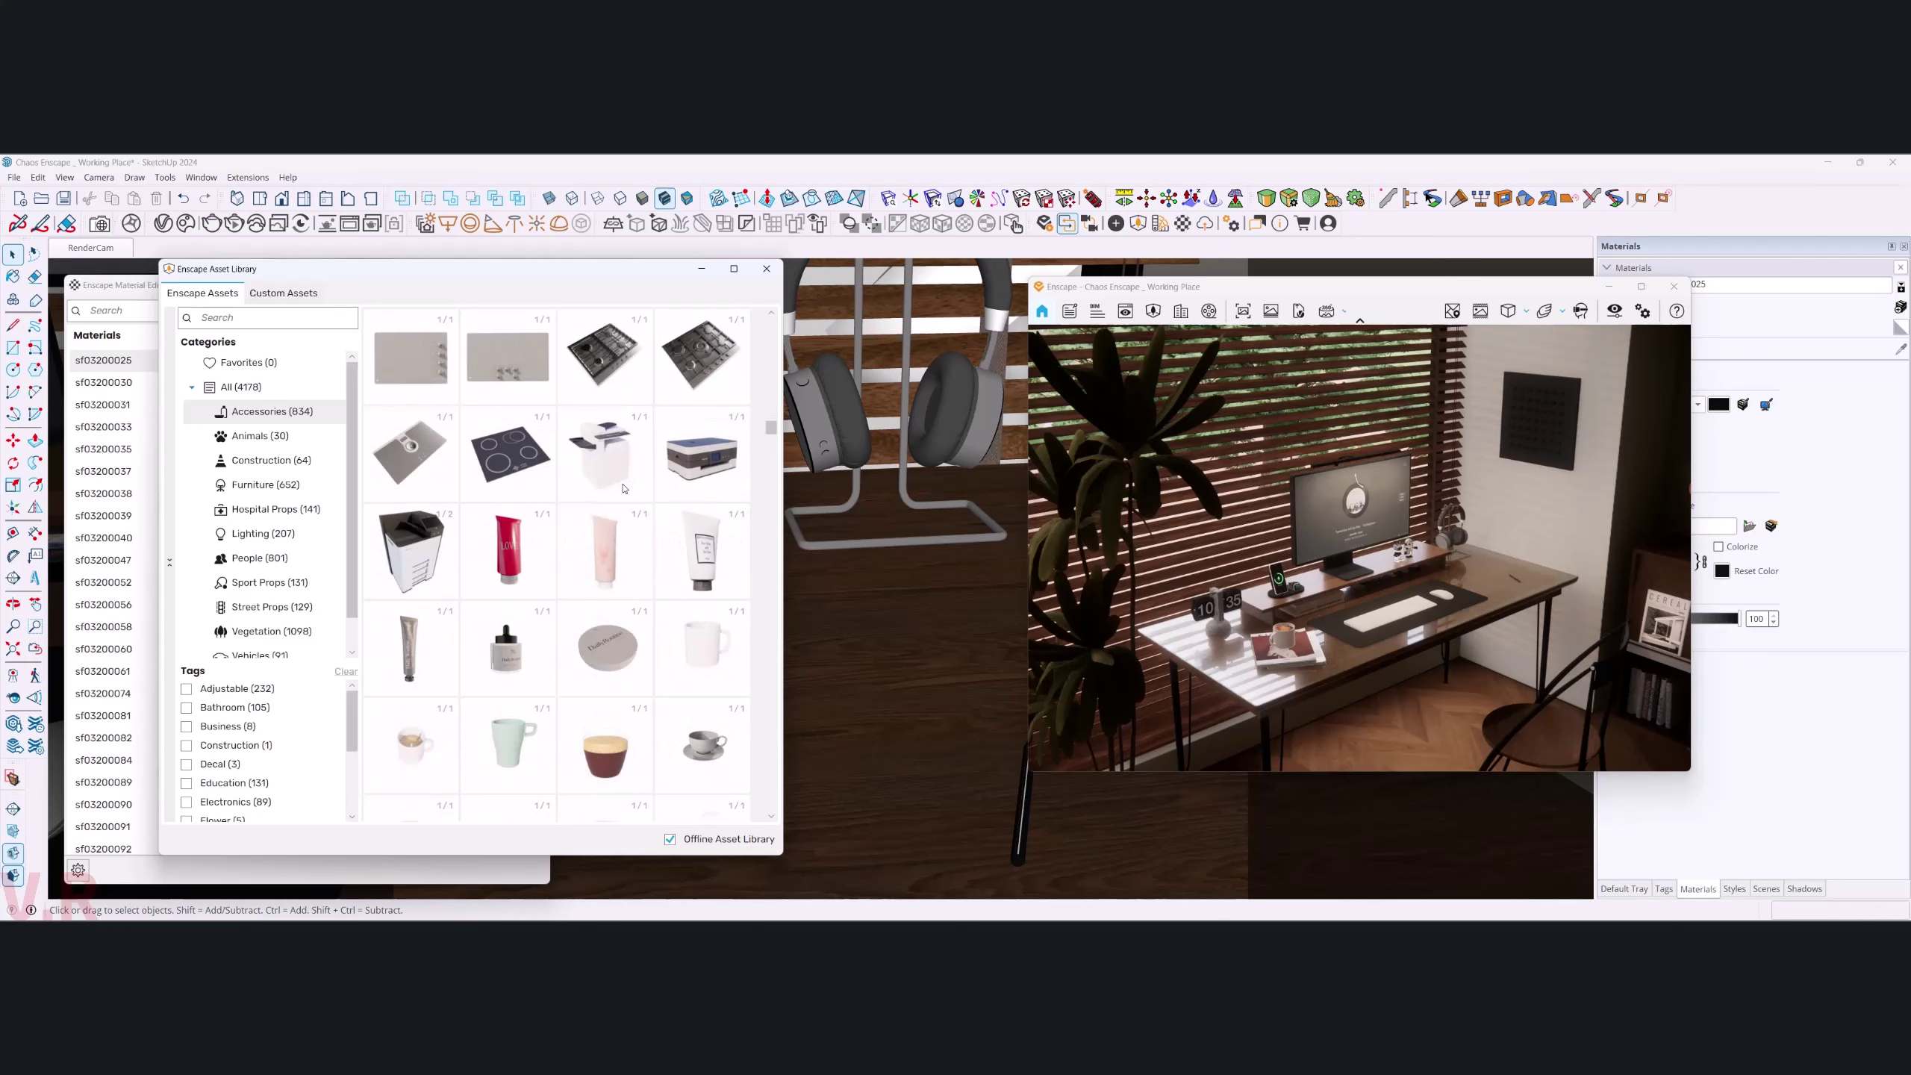
pyautogui.scroll(-2, 624, 487)
pyautogui.scroll(-5, 624, 487)
pyautogui.scroll(-3, 623, 488)
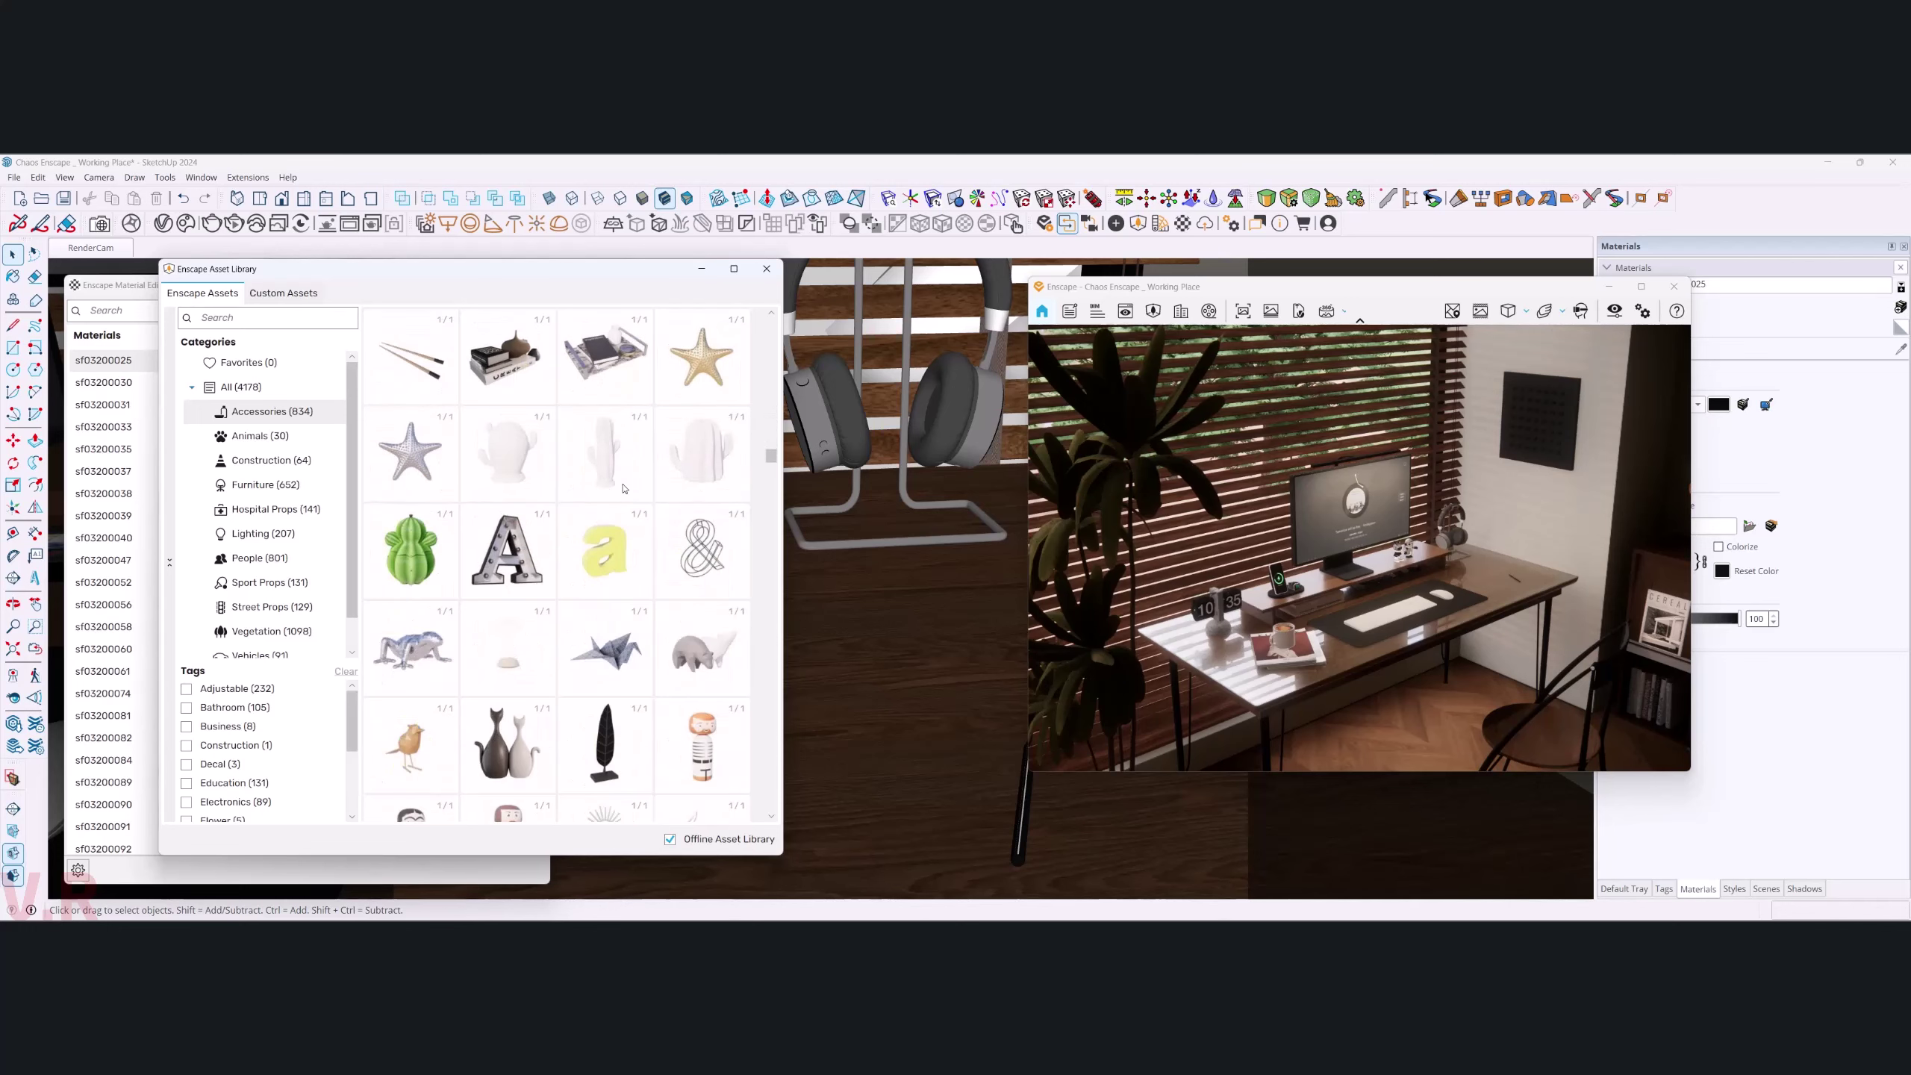
pyautogui.scroll(-2, 624, 487)
pyautogui.scroll(-2, 623, 487)
pyautogui.scroll(-2, 623, 488)
pyautogui.scroll(-2, 624, 487)
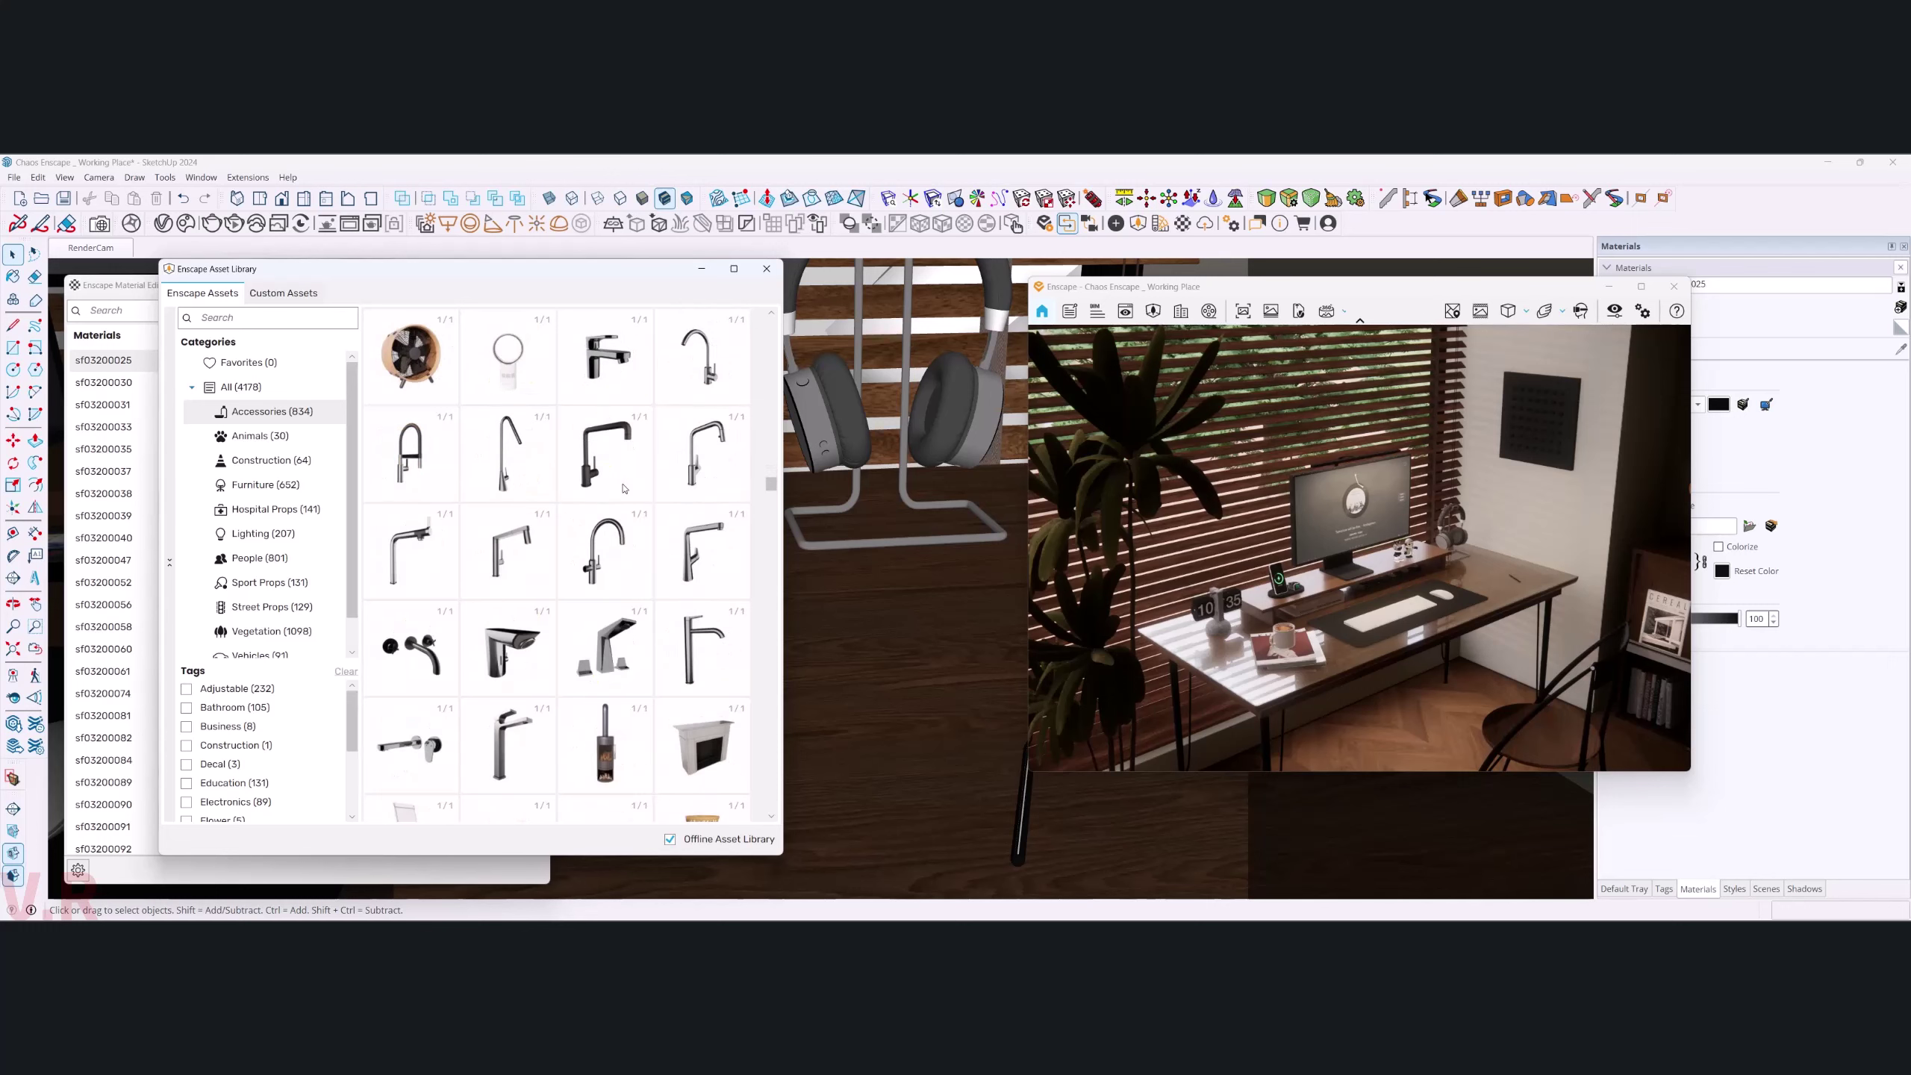
pyautogui.scroll(-2, 623, 487)
pyautogui.scroll(-2, 623, 488)
pyautogui.scroll(-2, 623, 487)
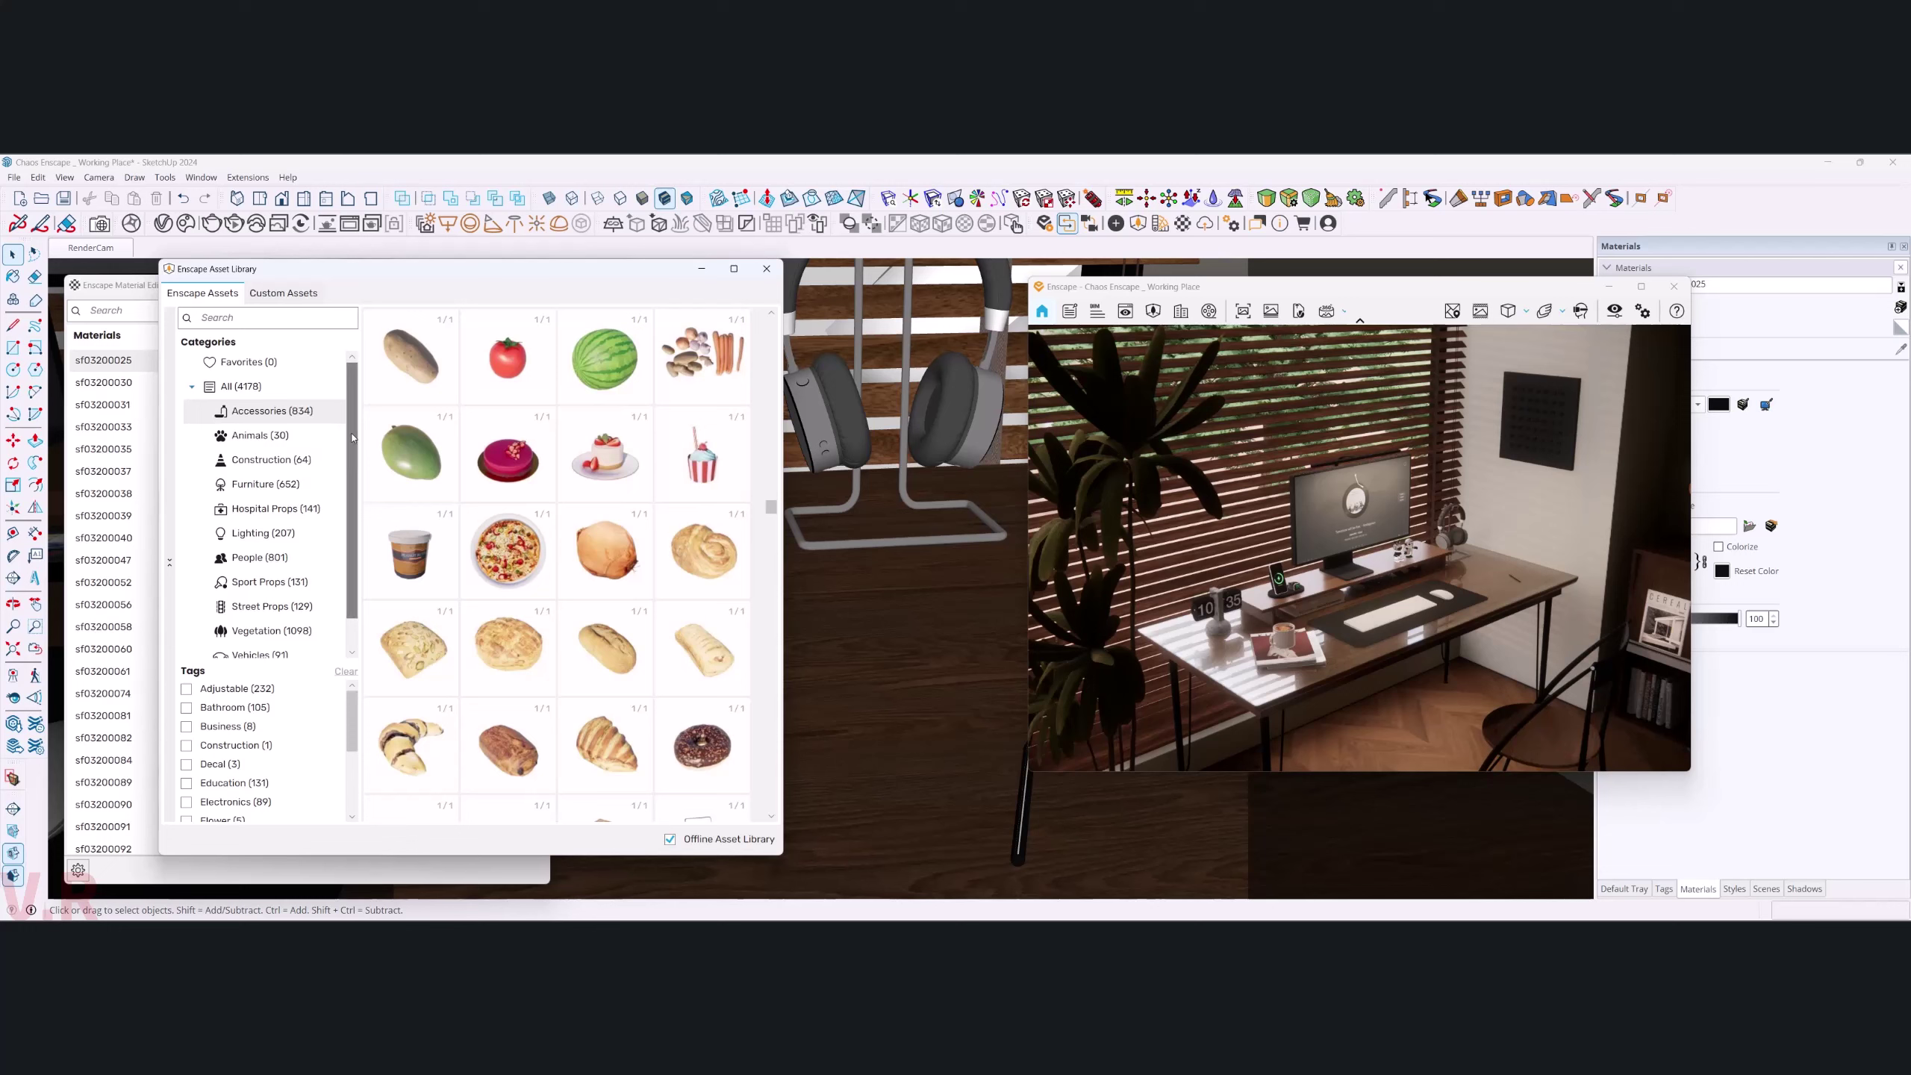
# - Search the asset library for 'tab' to list tablet models such as Tablet 006
pyautogui.moveTo(353, 438); pyautogui.dragTo(342, 468)
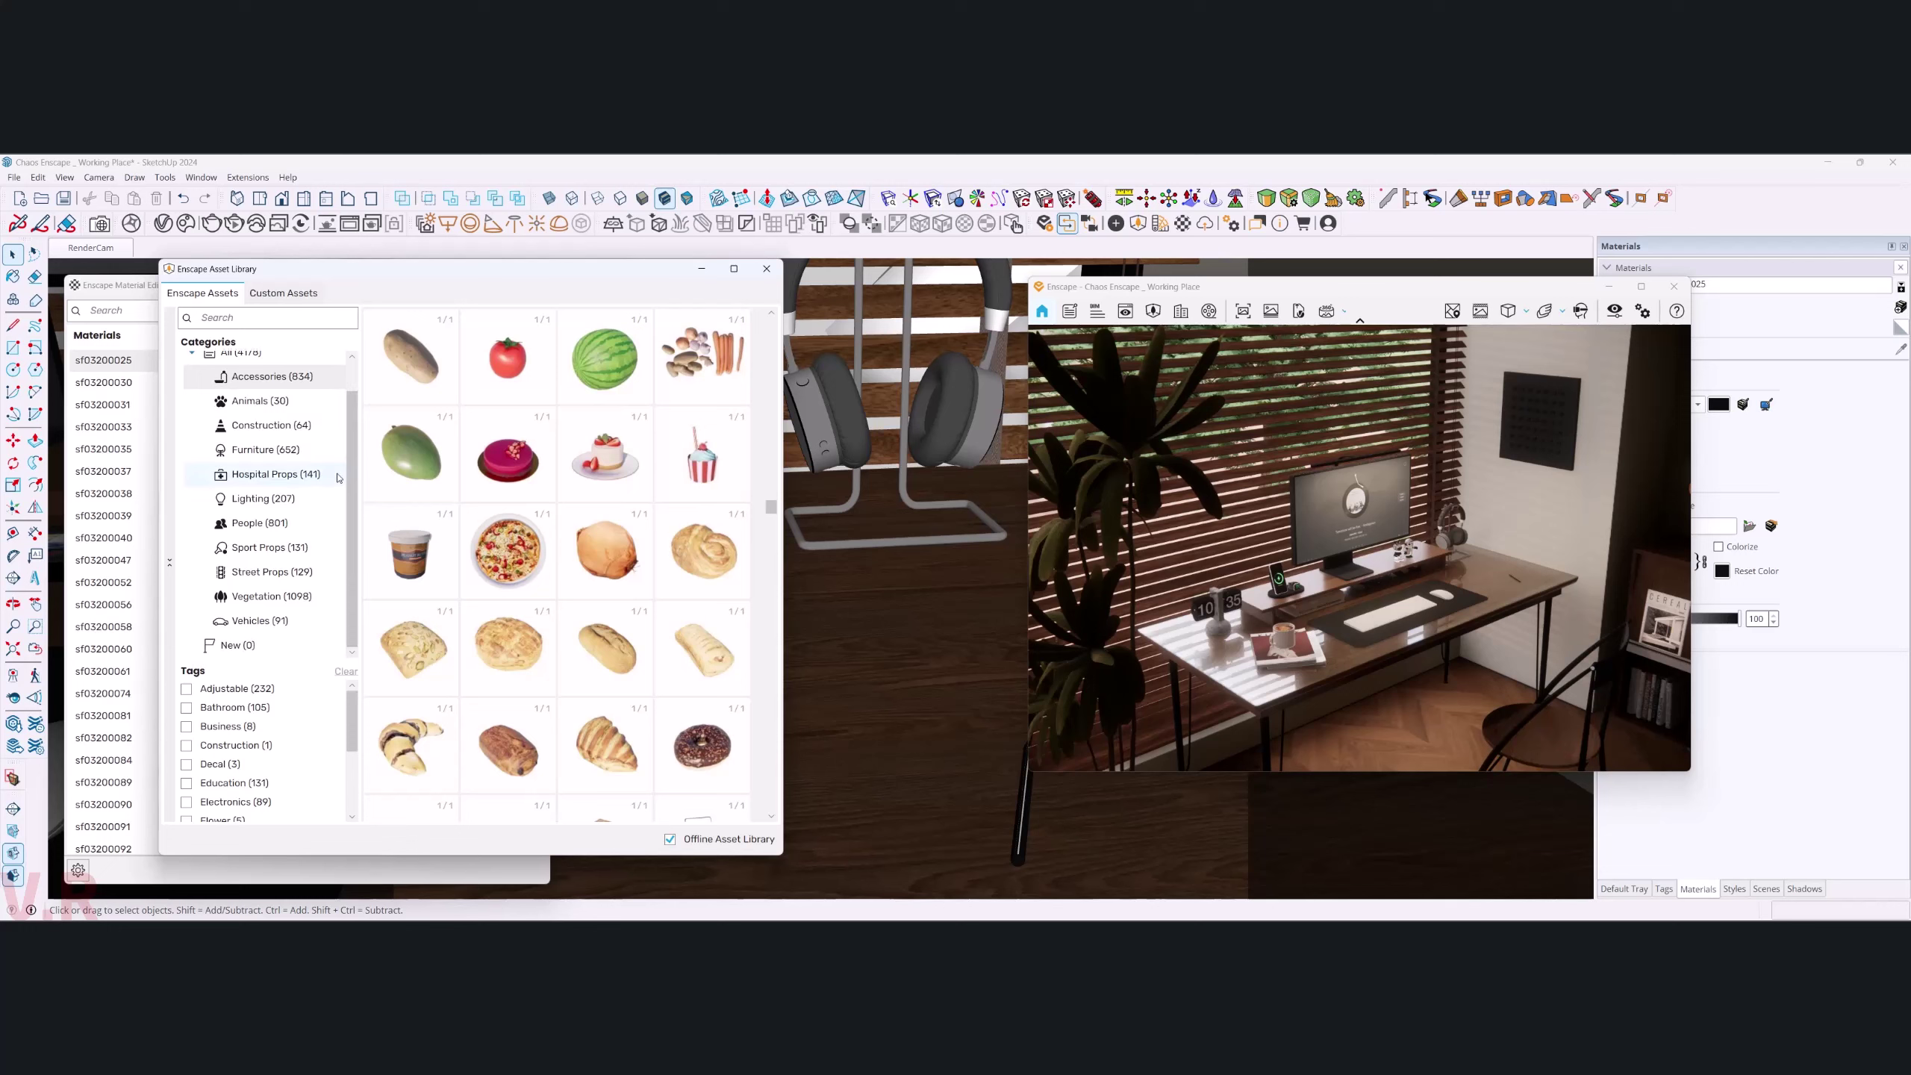
pyautogui.scroll(-4, 513, 560)
pyautogui.scroll(-4, 513, 561)
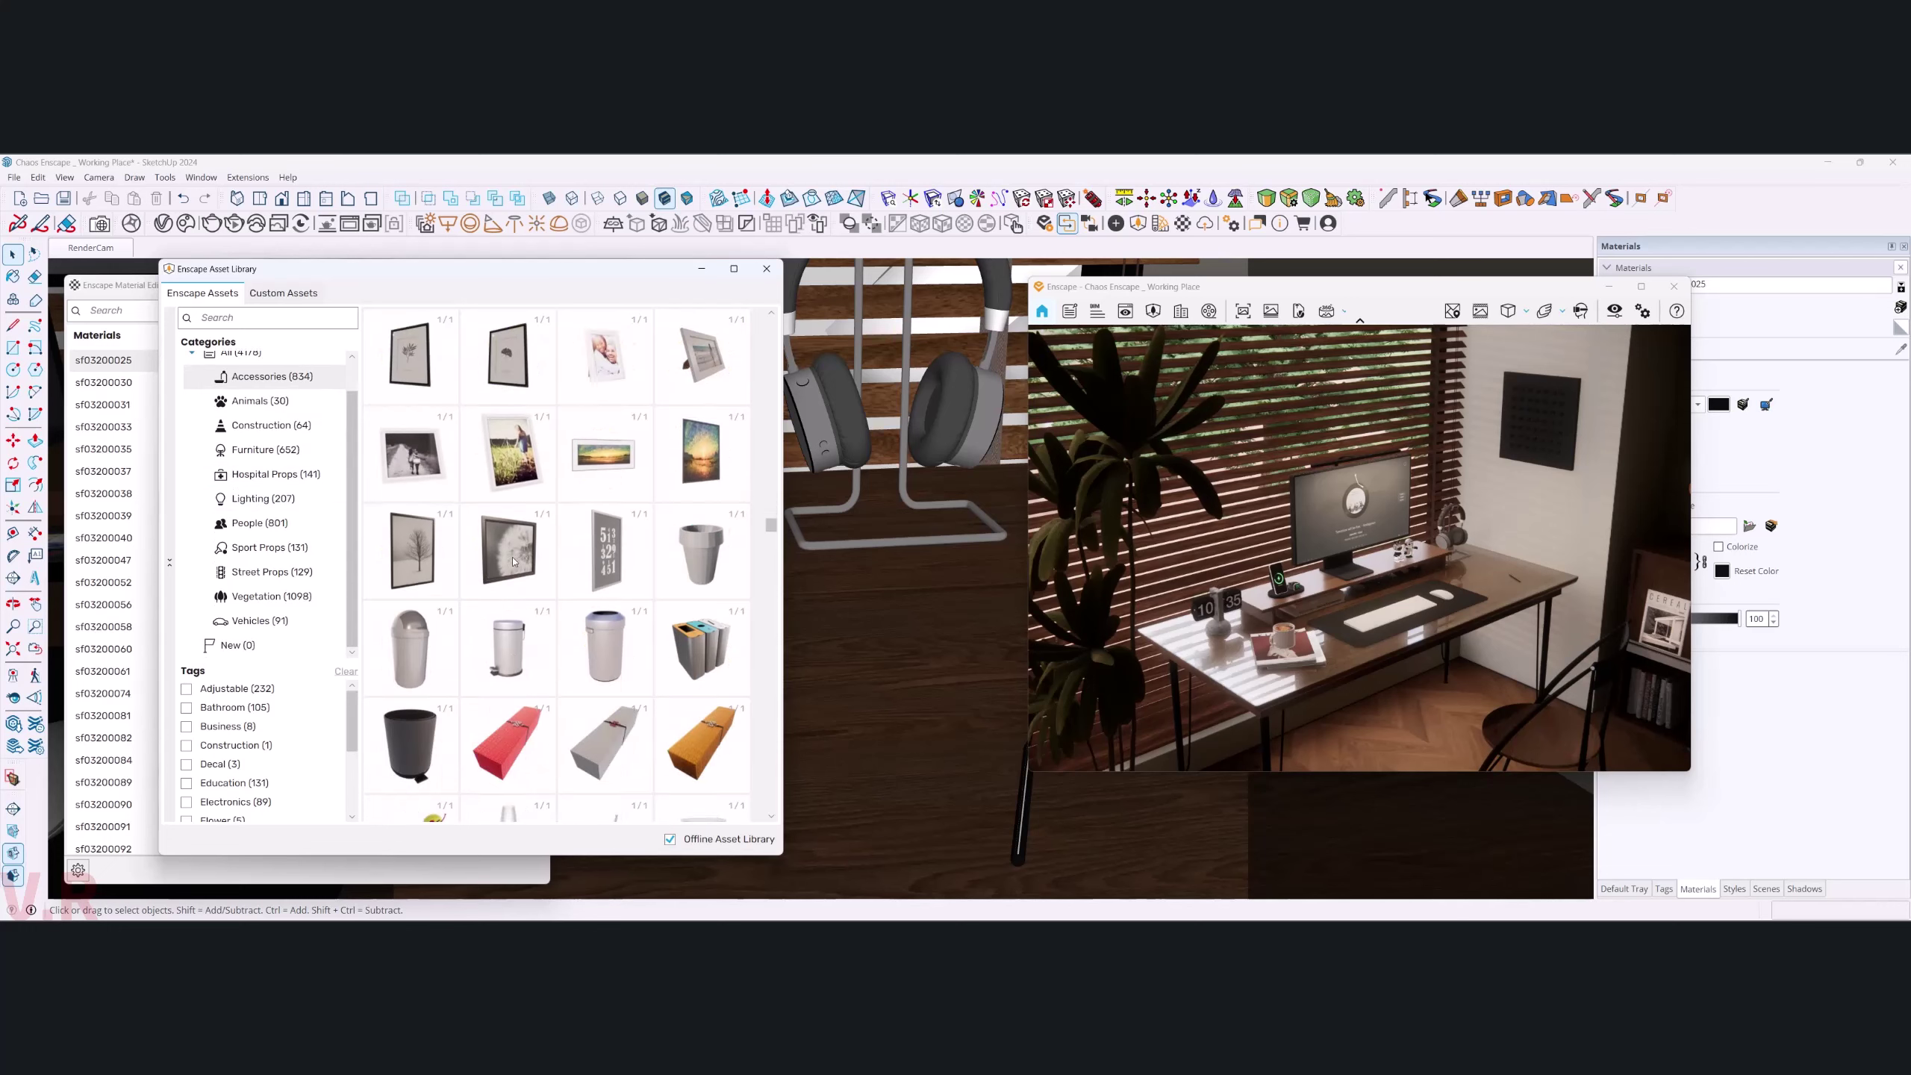
pyautogui.scroll(-3, 513, 561)
pyautogui.write('ta')
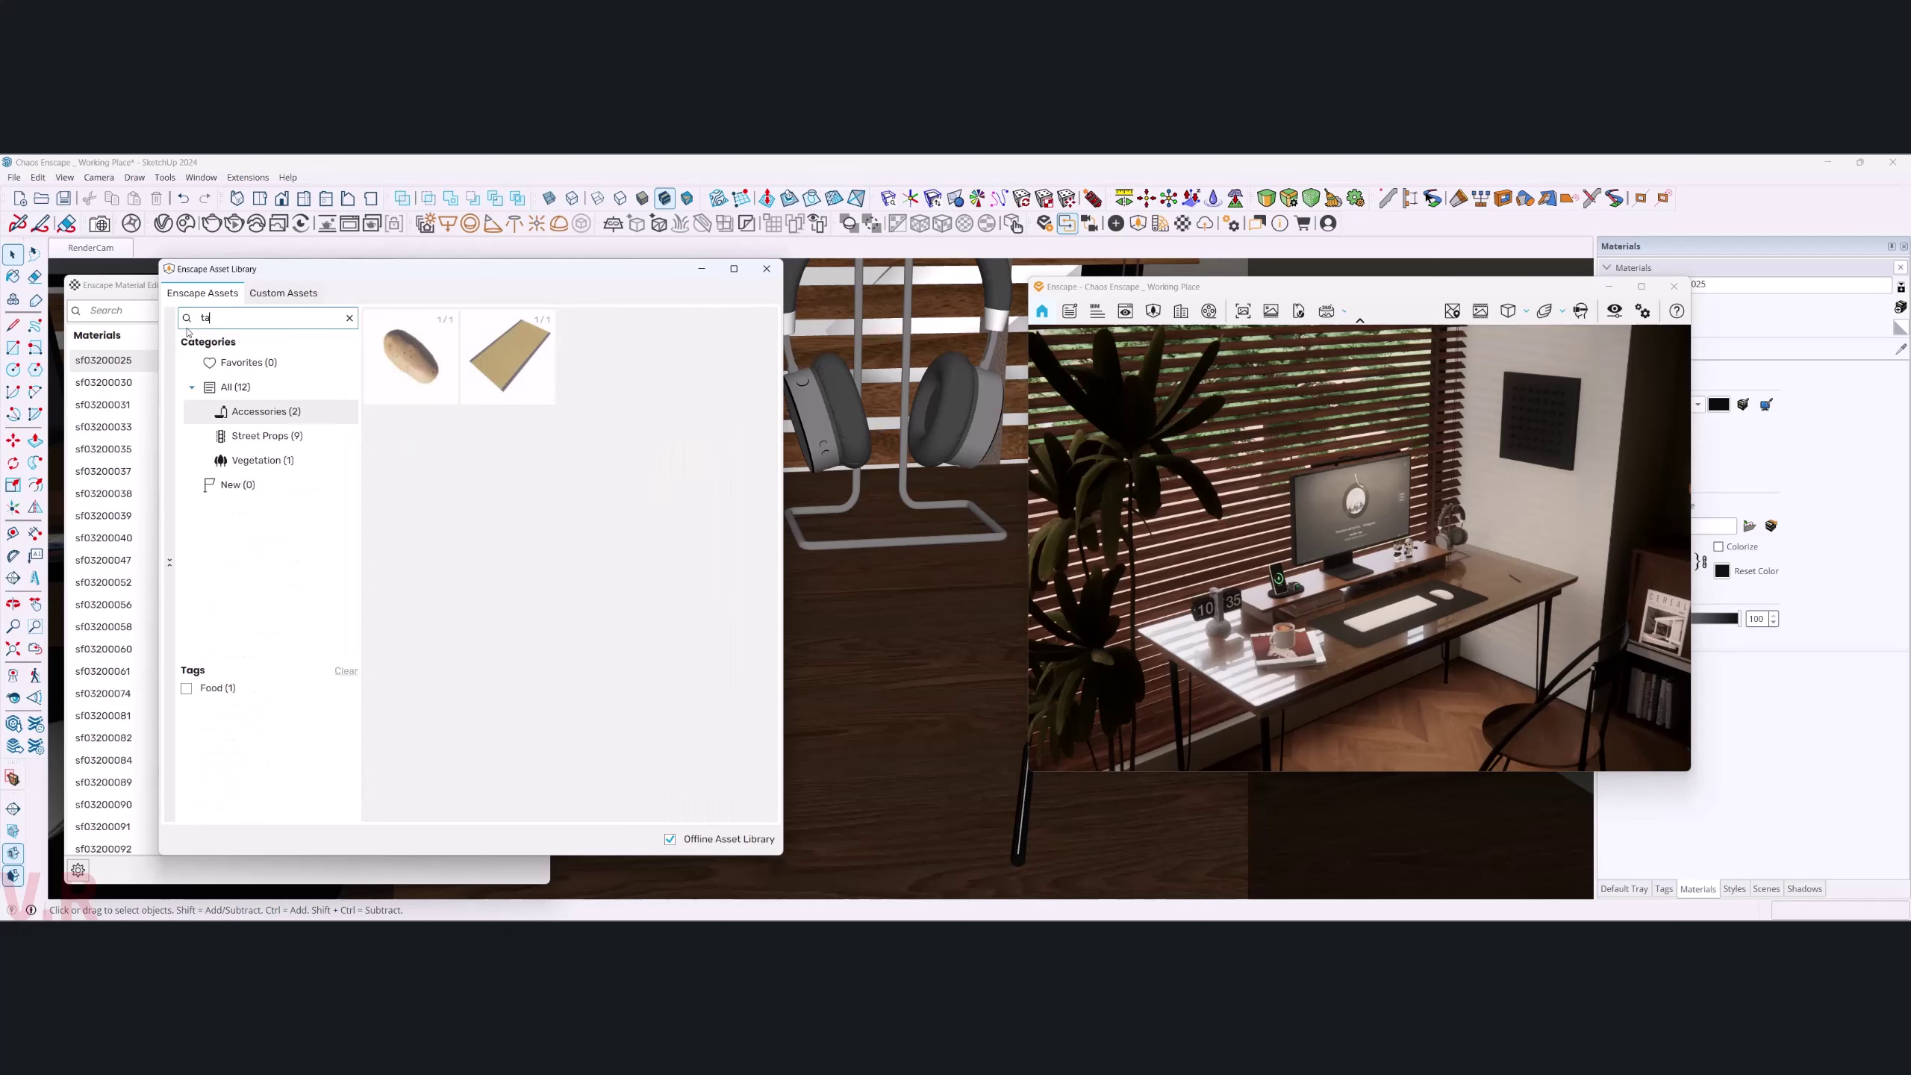
pyautogui.write('b')
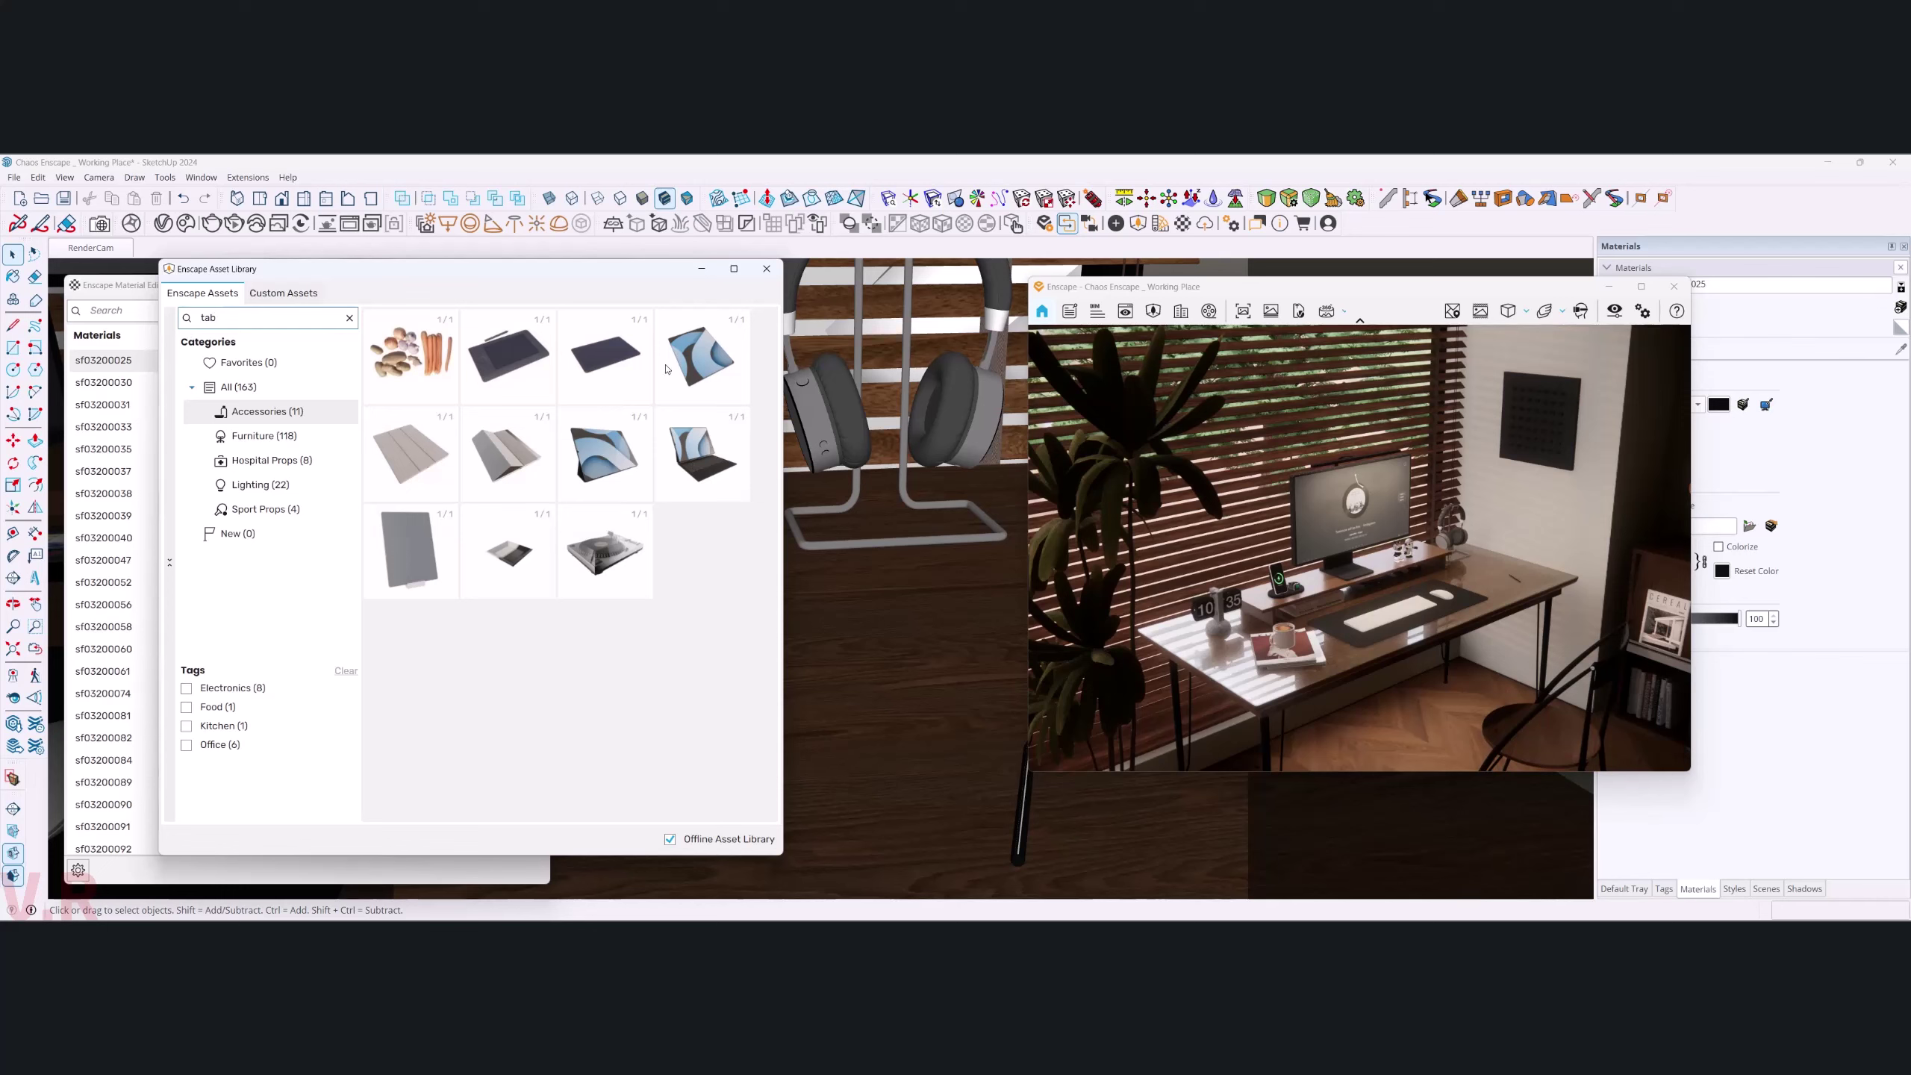
# - Place Tablet 006 on the desk beside the headphone stand and select it
pyautogui.click(720, 457)
pyautogui.moveTo(974, 665); pyautogui.dragTo(846, 639, button='middle')
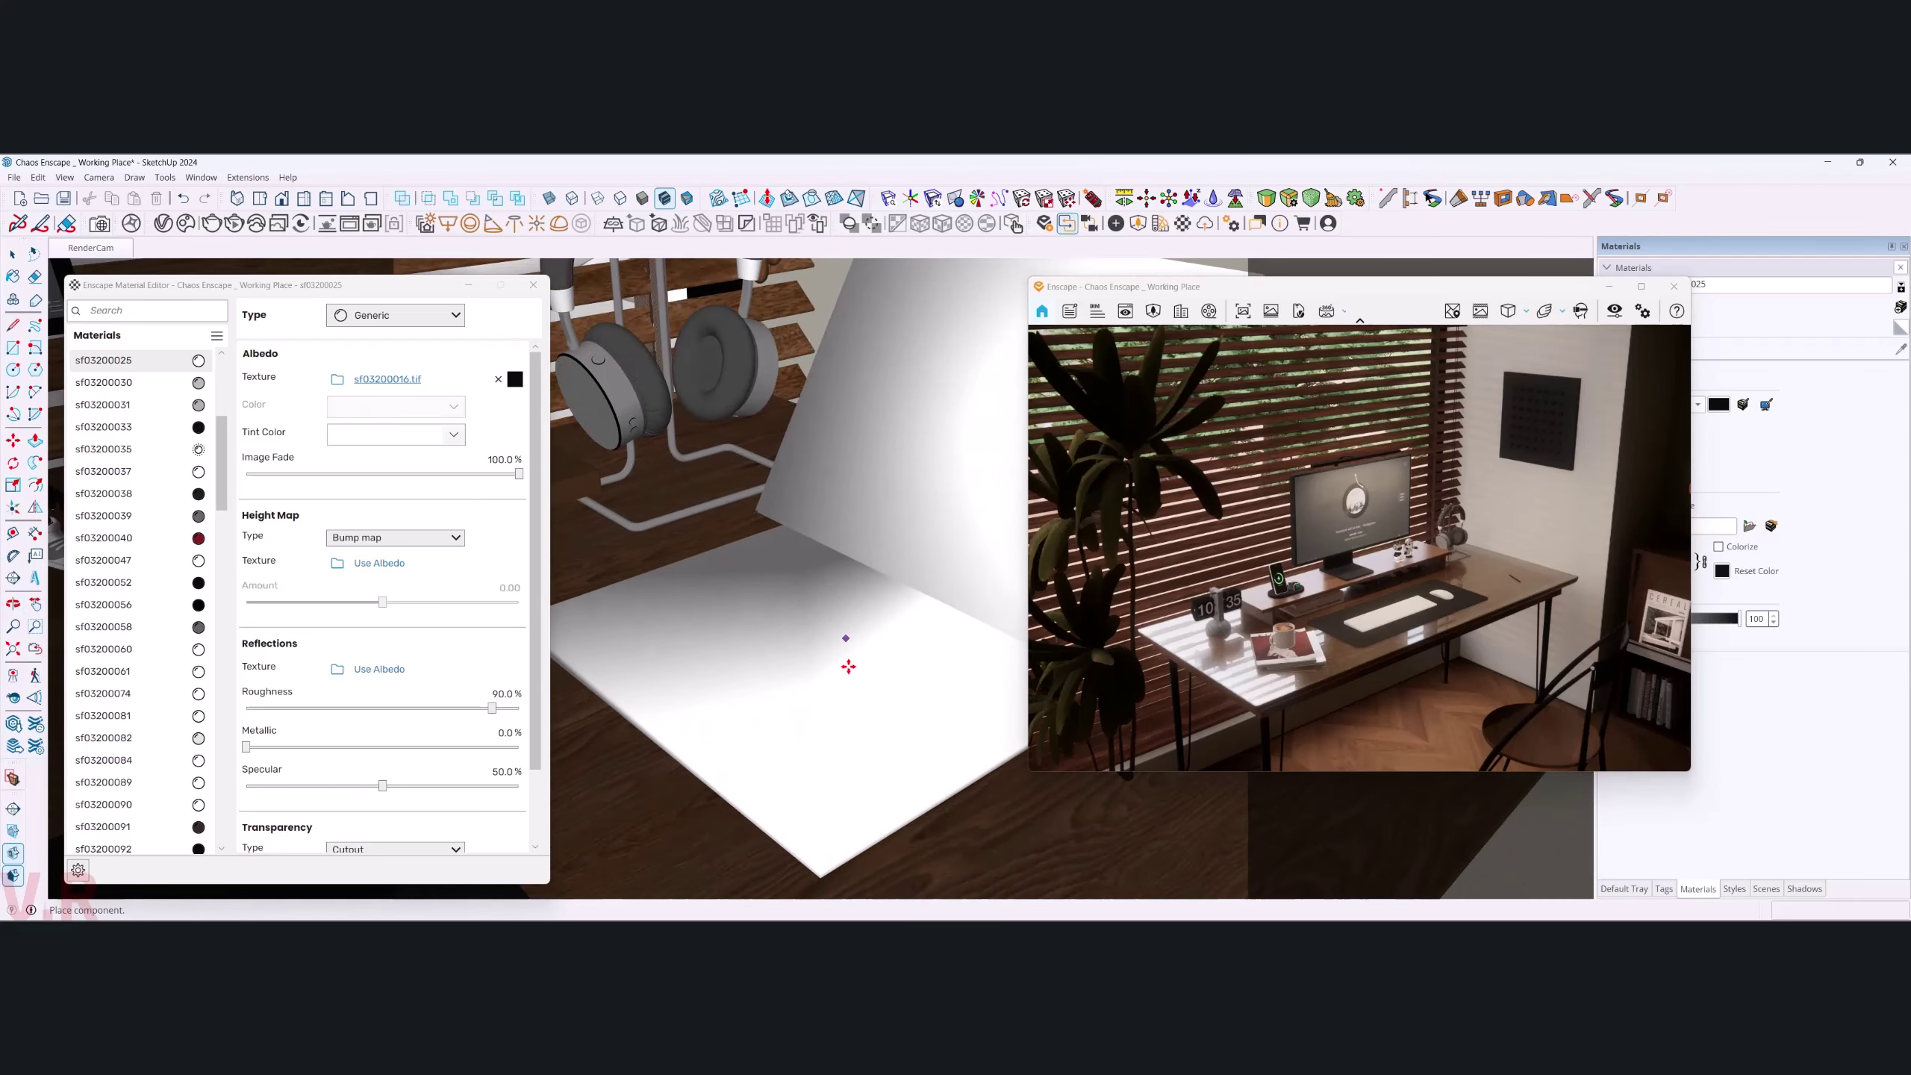
pyautogui.click(846, 640)
pyautogui.scroll(-3, 818, 707)
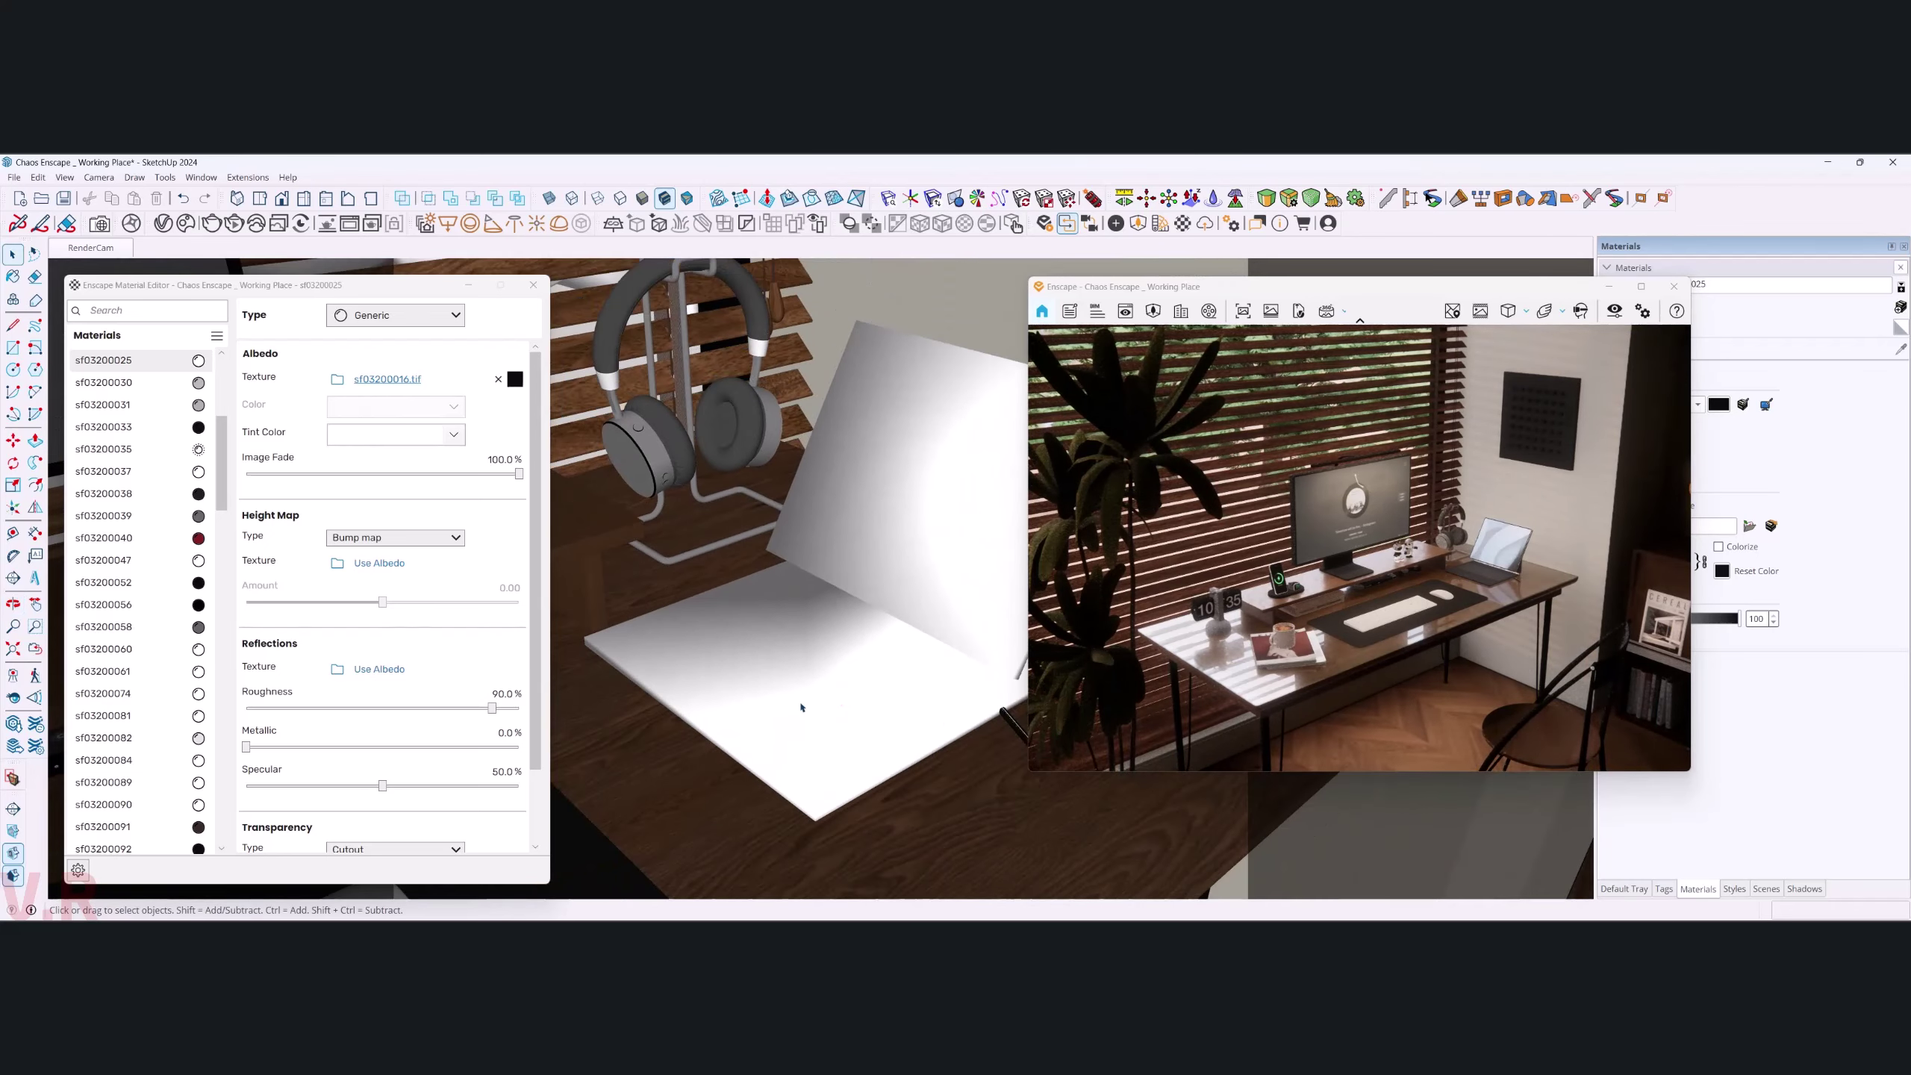
pyautogui.scroll(-3, 818, 707)
pyautogui.click(828, 681)
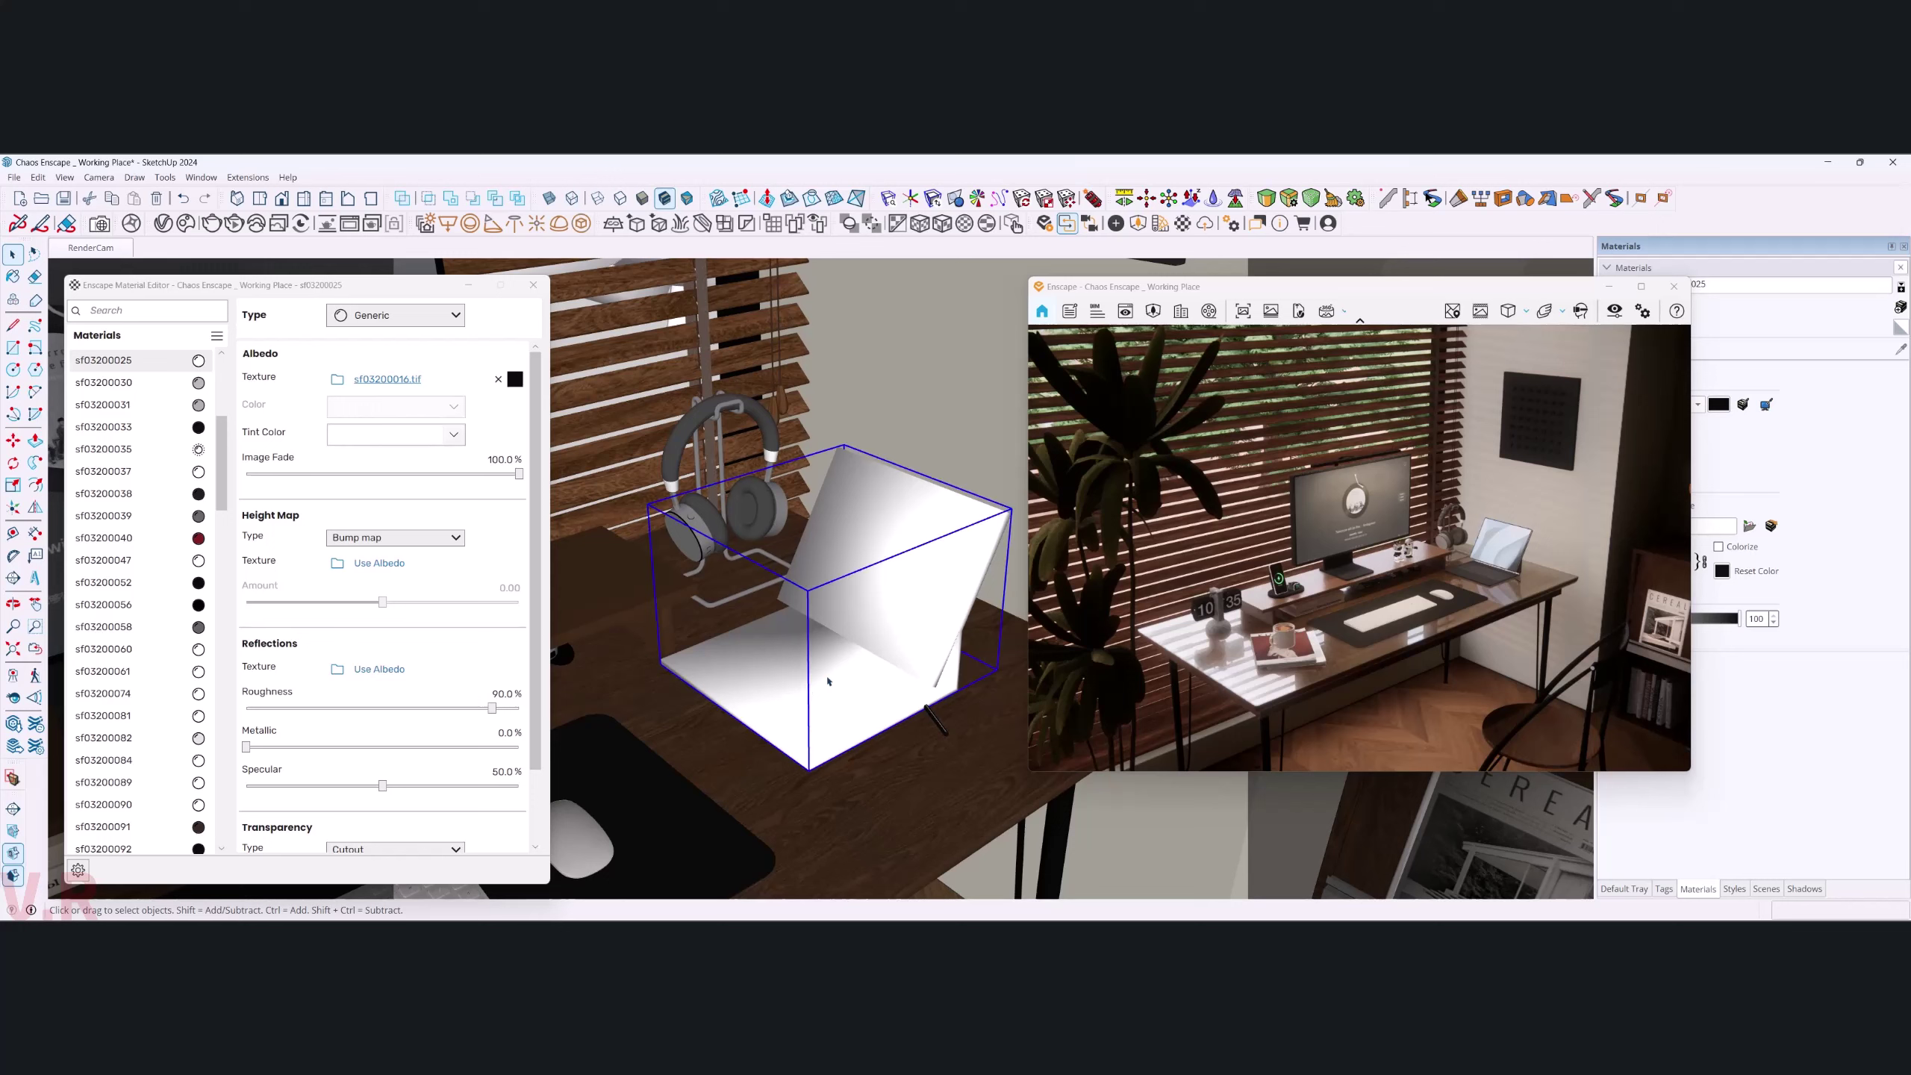
# - Scale the tablet to 0.85, rotate it 48.7°, and nudge it into position
pyautogui.press('s')
pyautogui.click(1012, 510)
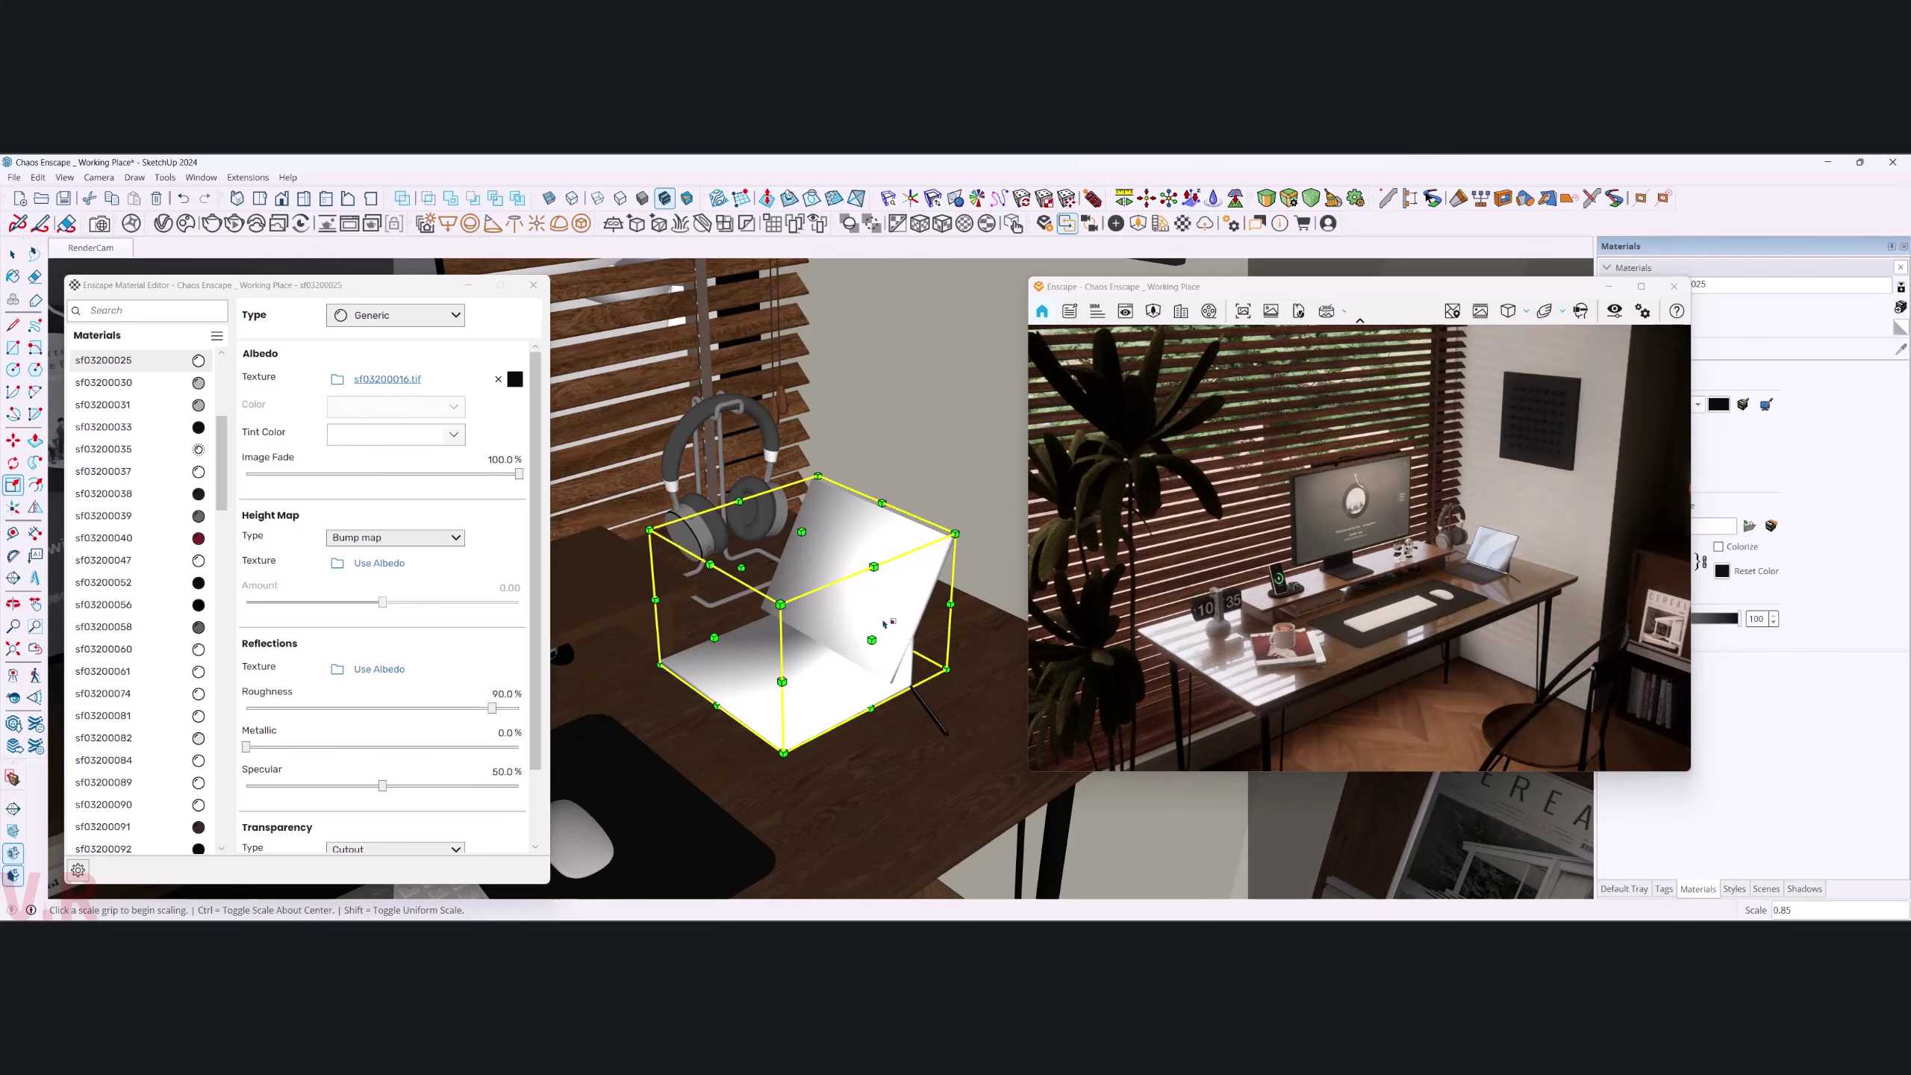
pyautogui.press('m')
pyautogui.click(867, 509)
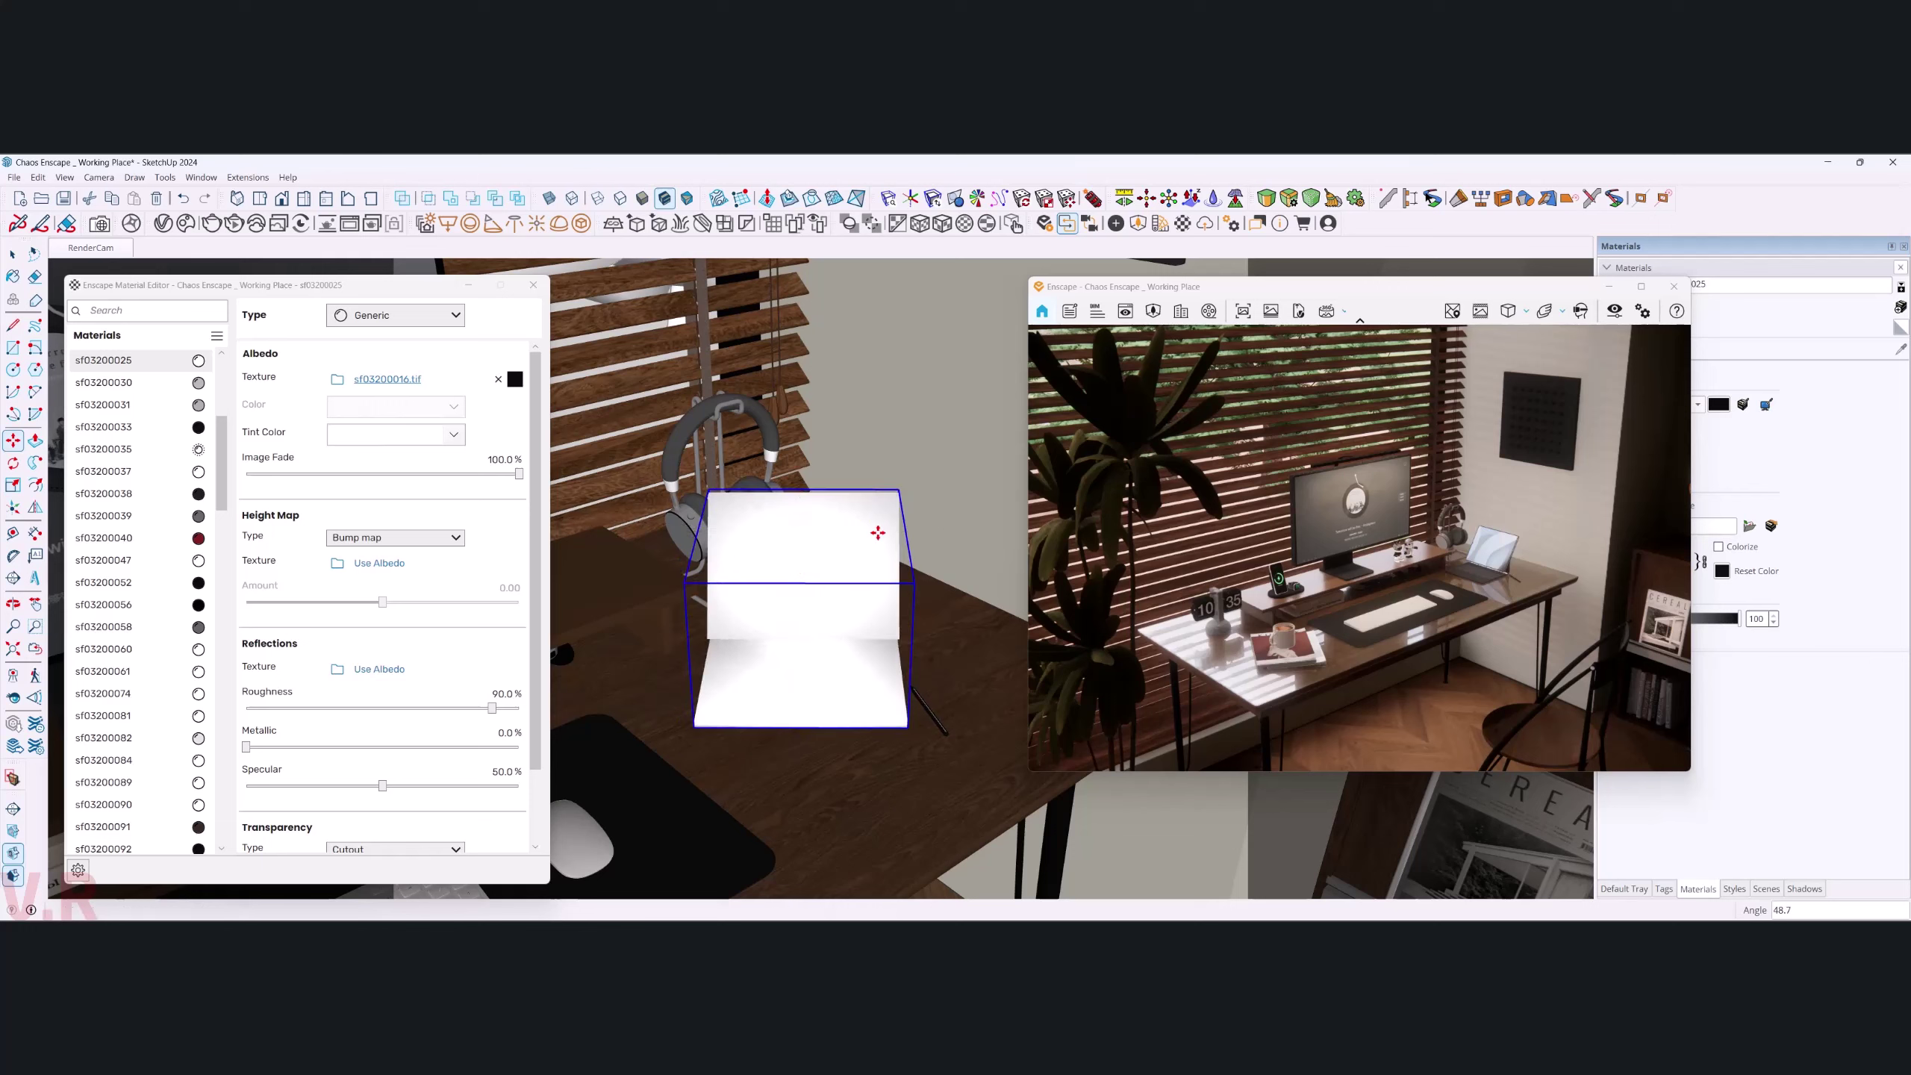
pyautogui.click(835, 753)
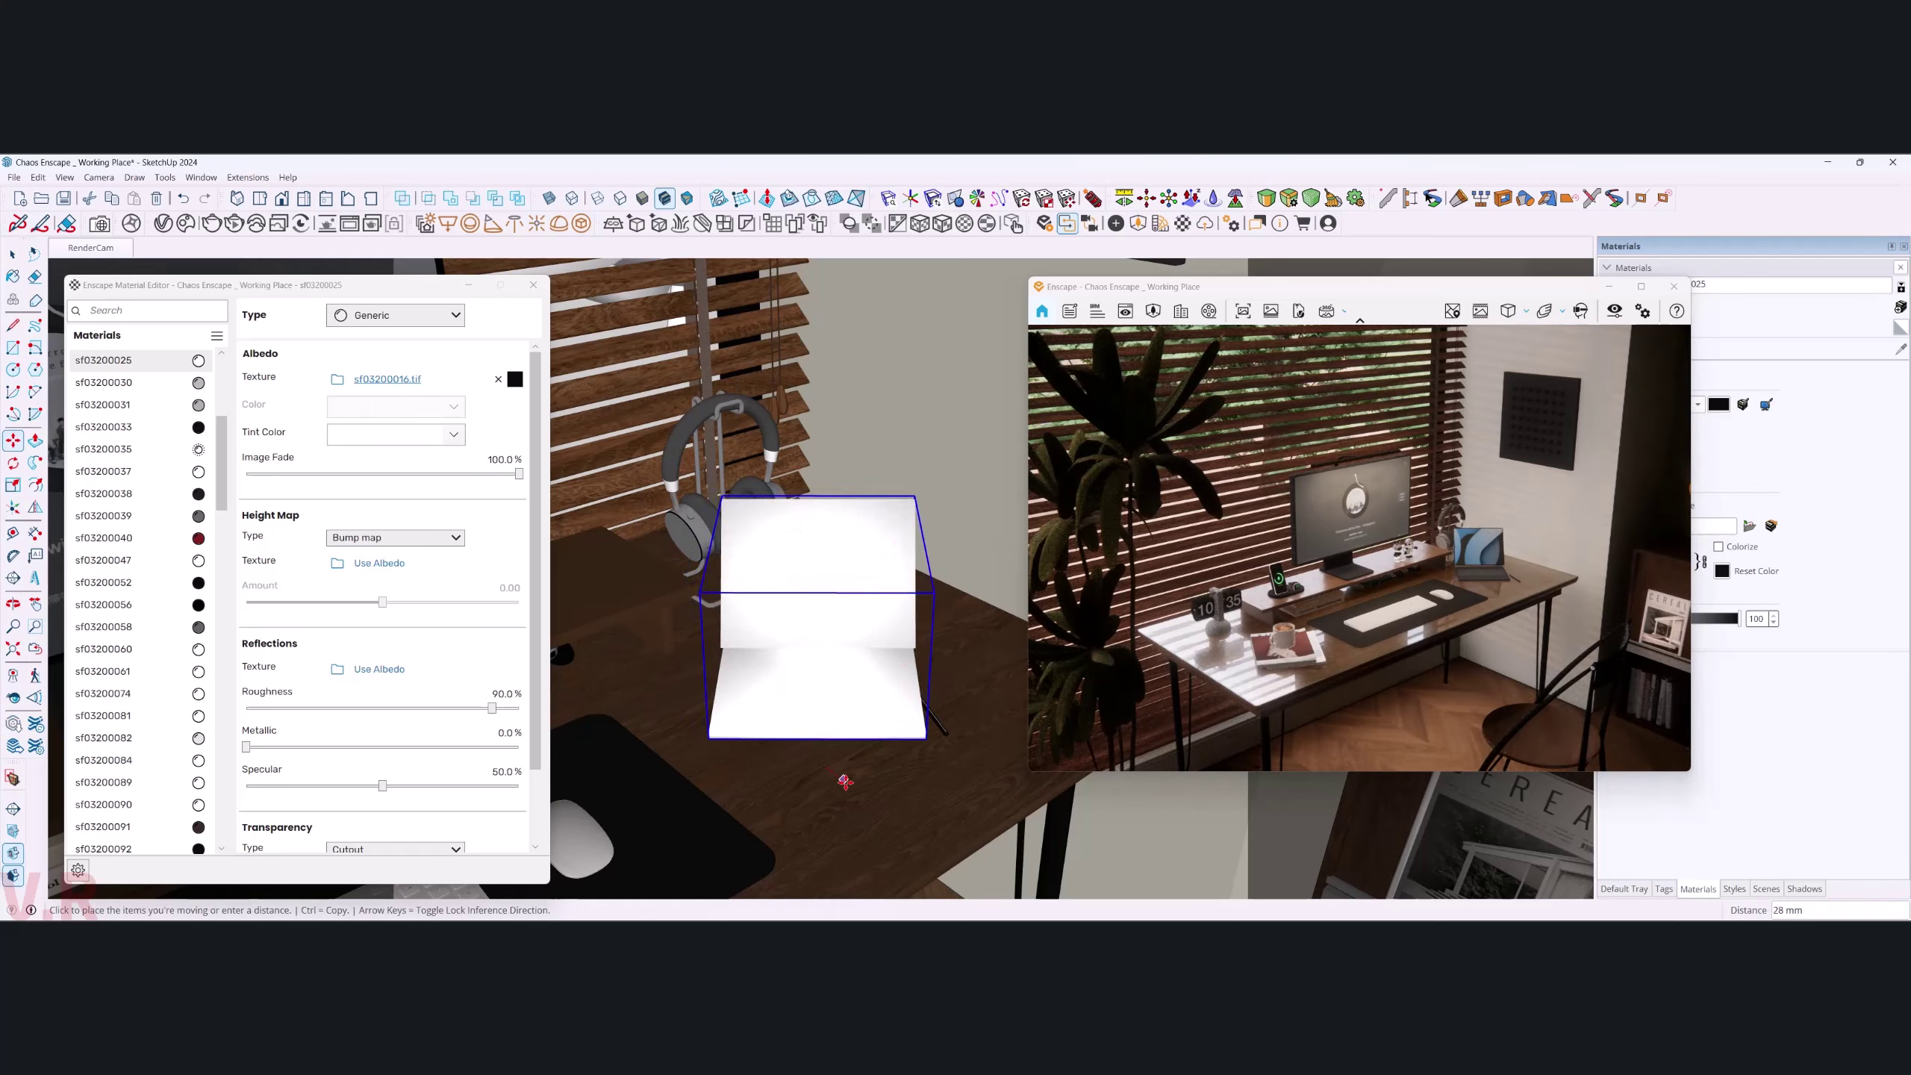
pyautogui.click(853, 795)
pyautogui.press('space')
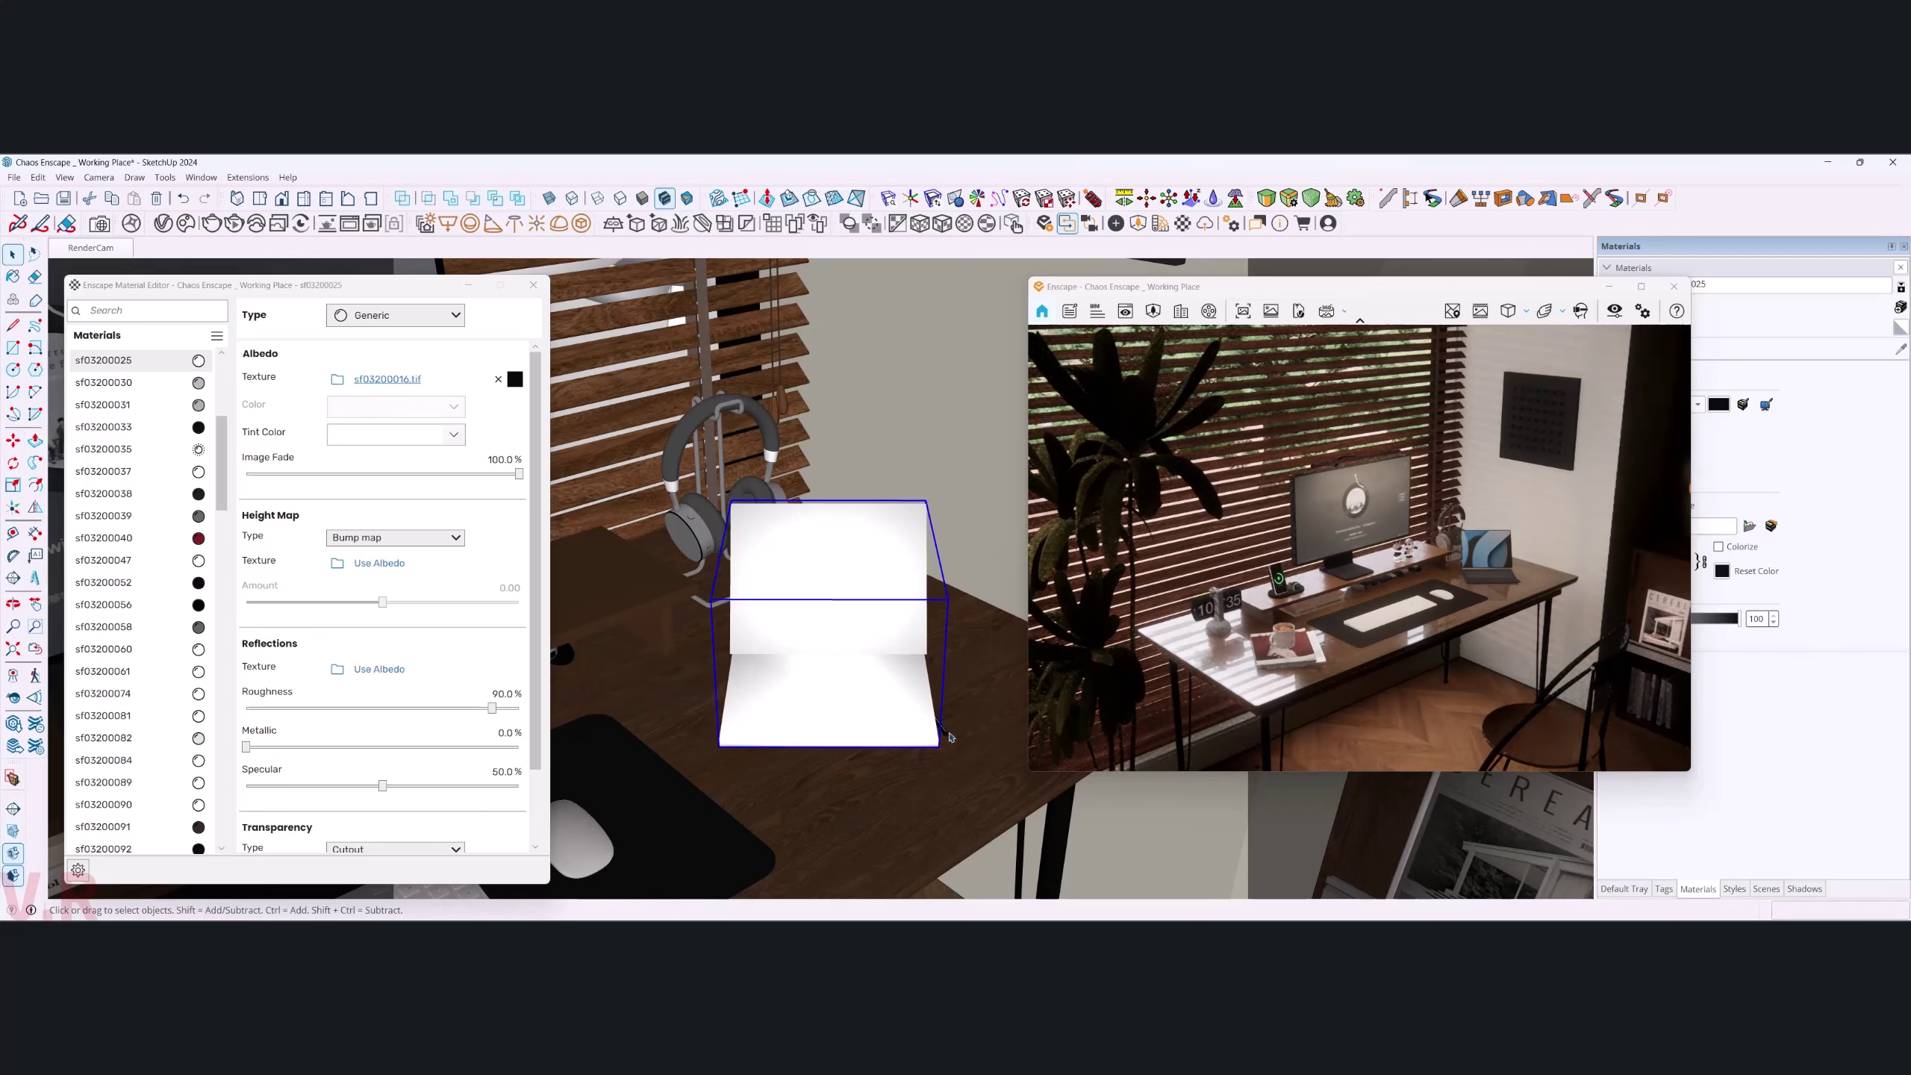
pyautogui.click(946, 741)
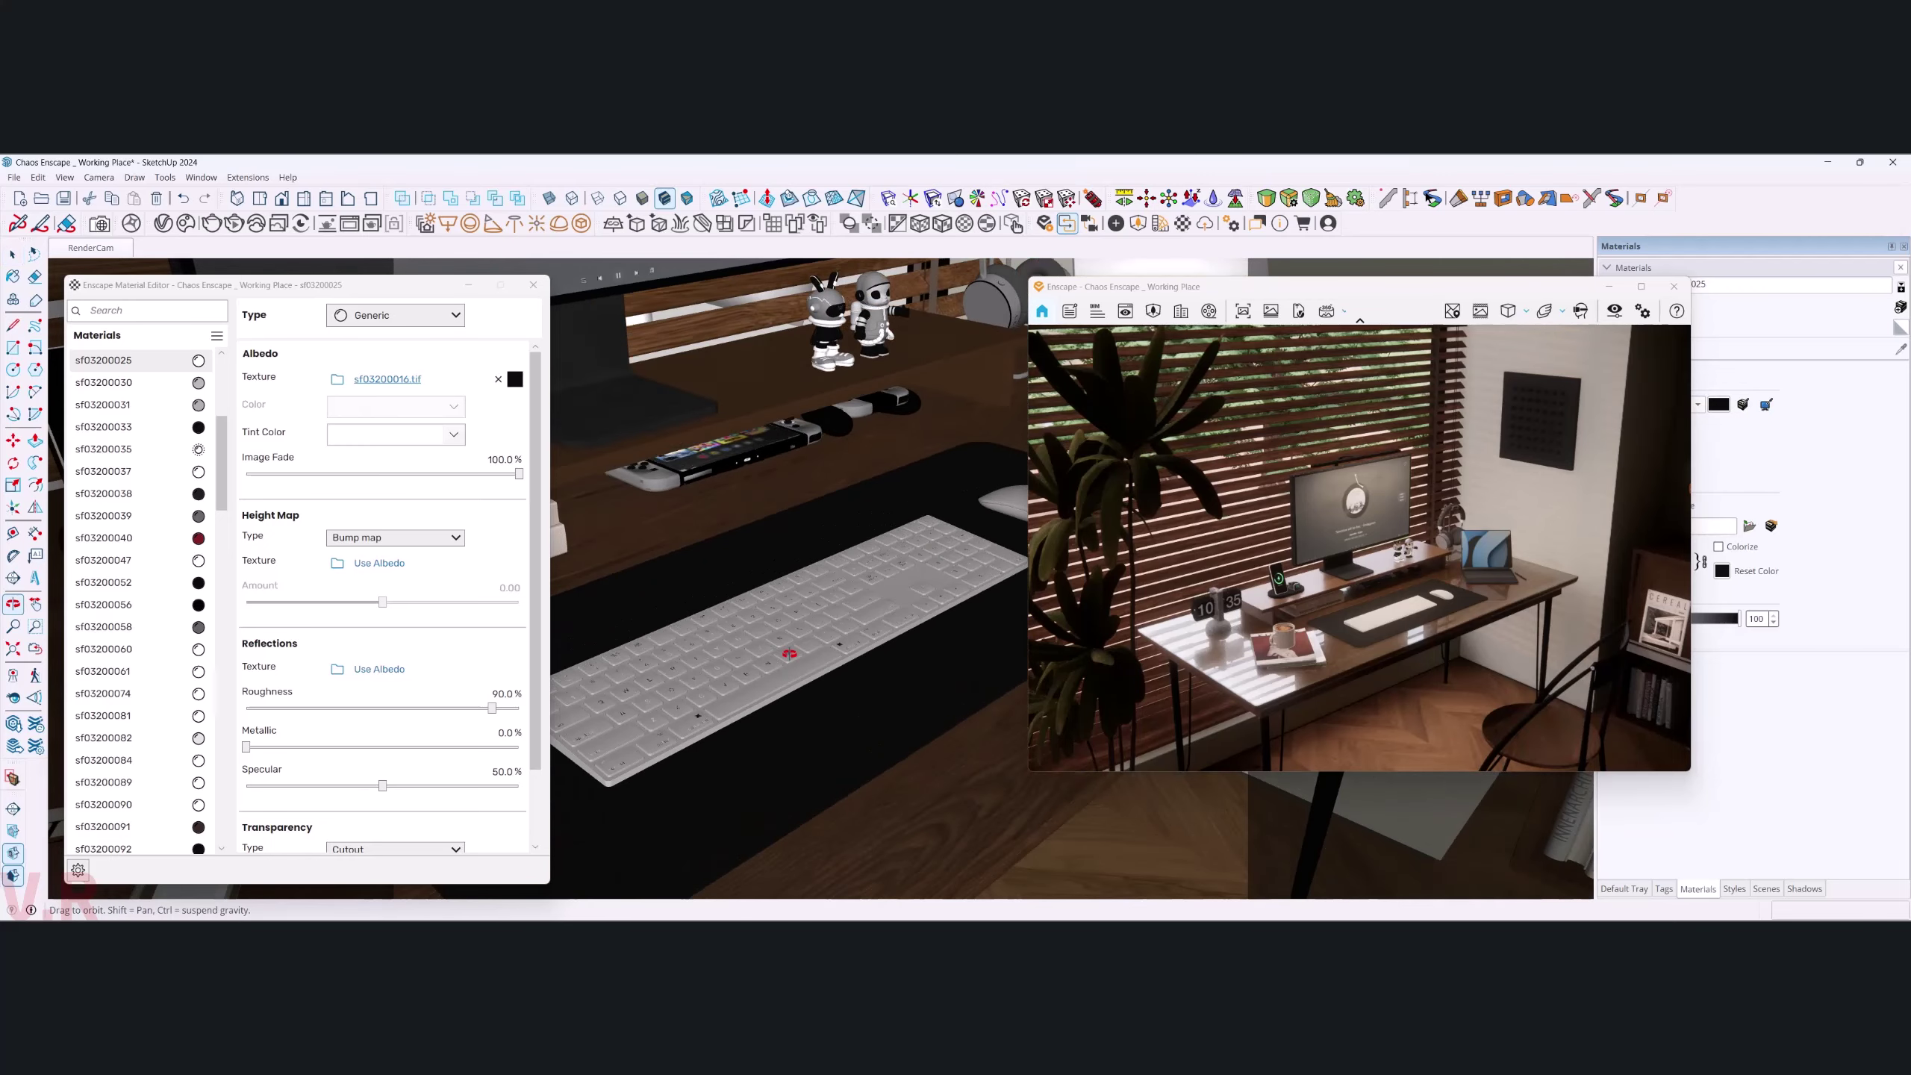
# - Sample the keyboard's material sf03200031 into the Enscape material editor
pyautogui.moveTo(669, 654); pyautogui.dragTo(833, 750, button='middle')
pyautogui.scroll(3, 810, 753)
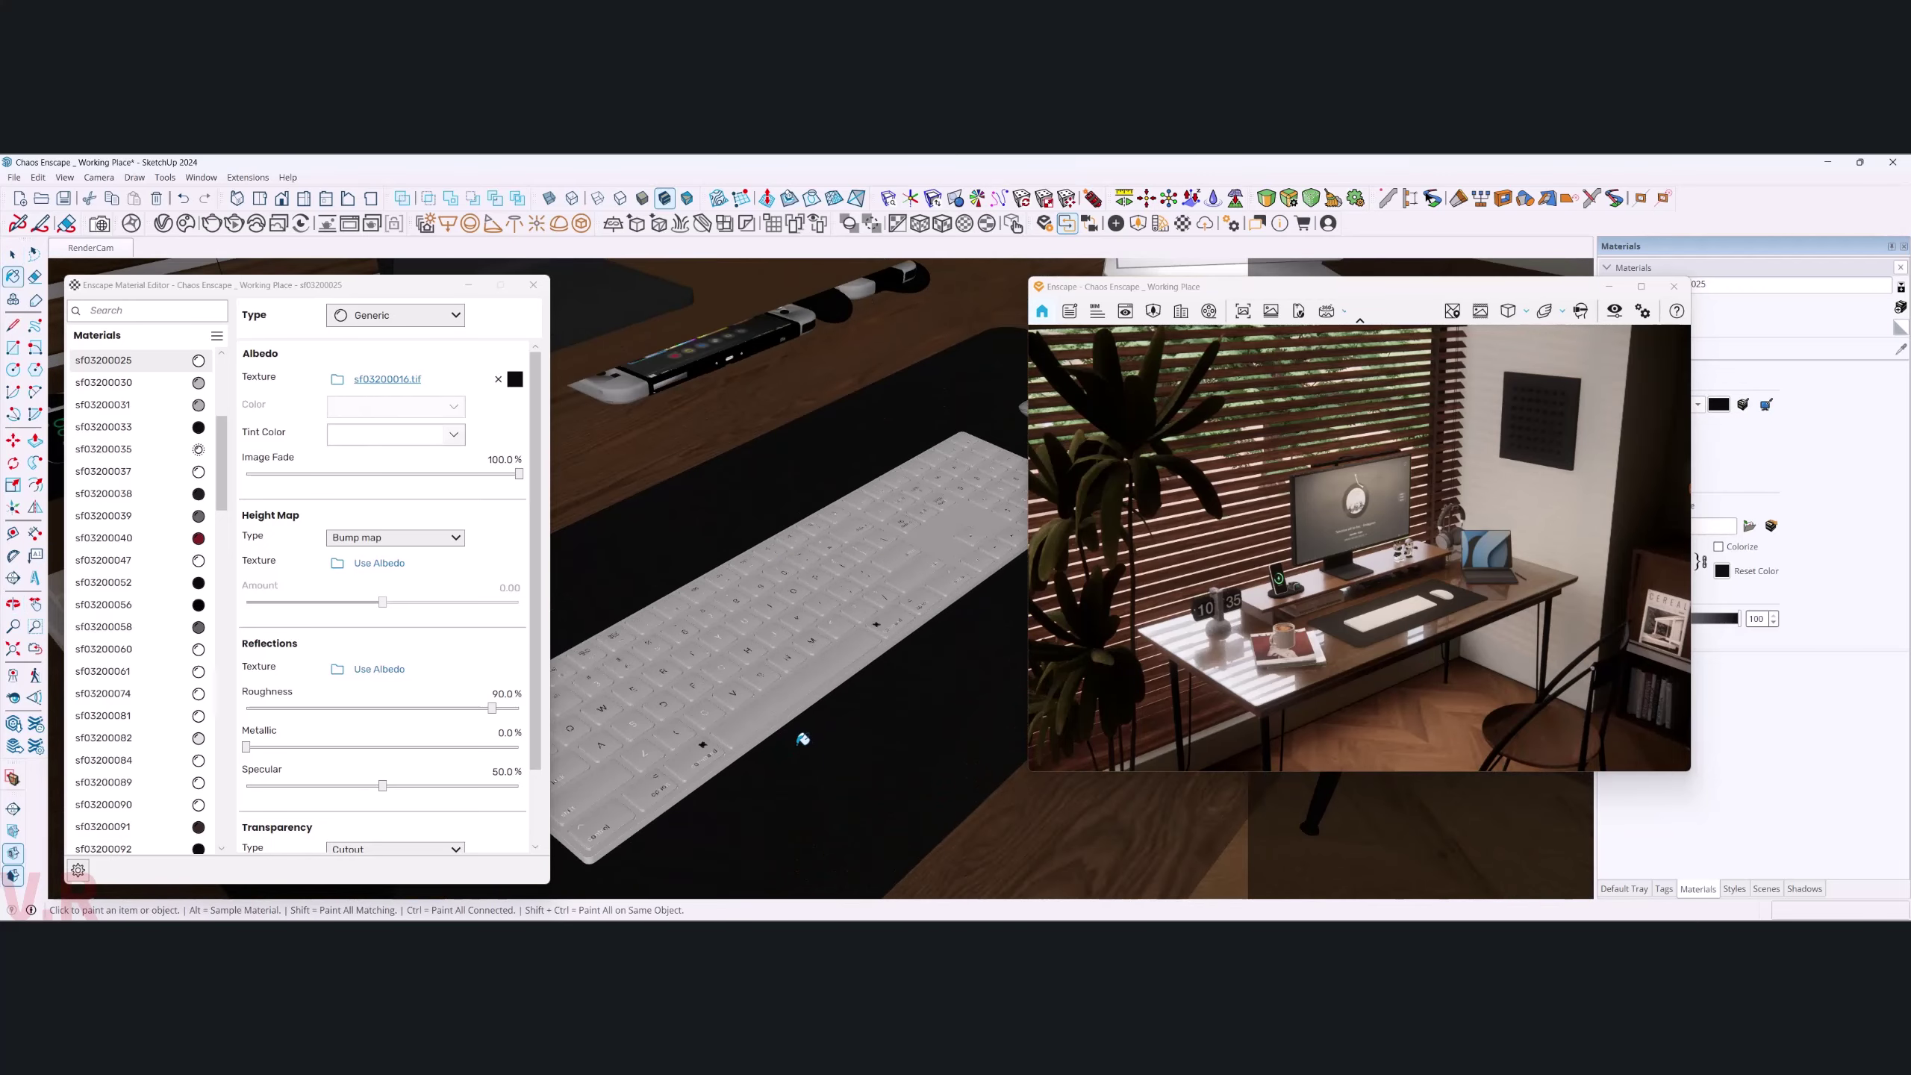
pyautogui.scroll(3, 804, 741)
pyautogui.press('b')
pyautogui.keyDown('alt'); pyautogui.click(789, 673); pyautogui.keyUp('alt')
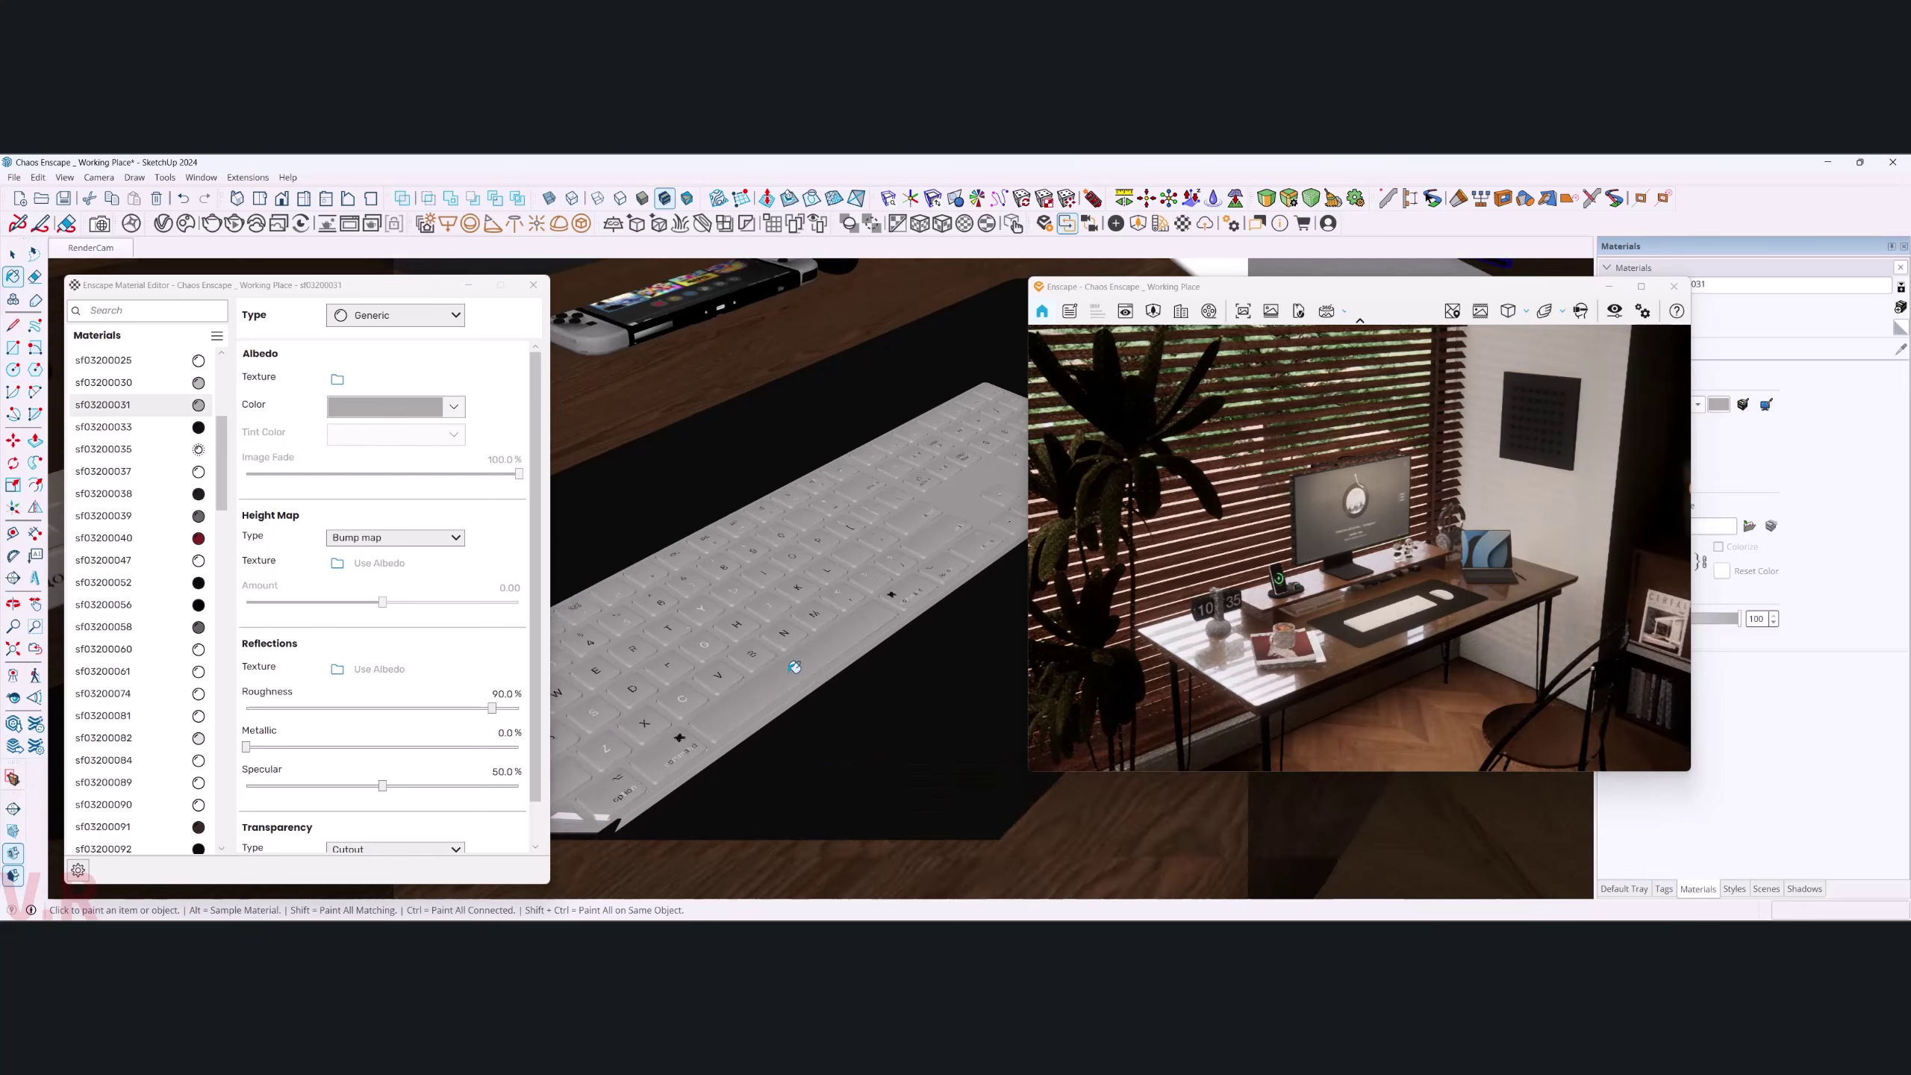
pyautogui.moveTo(788, 673)
pyautogui.mouseDown(button='middle')
pyautogui.moveTo(793, 706)
pyautogui.moveTo(875, 649)
pyautogui.moveTo(811, 672)
pyautogui.mouseUp(button='middle')
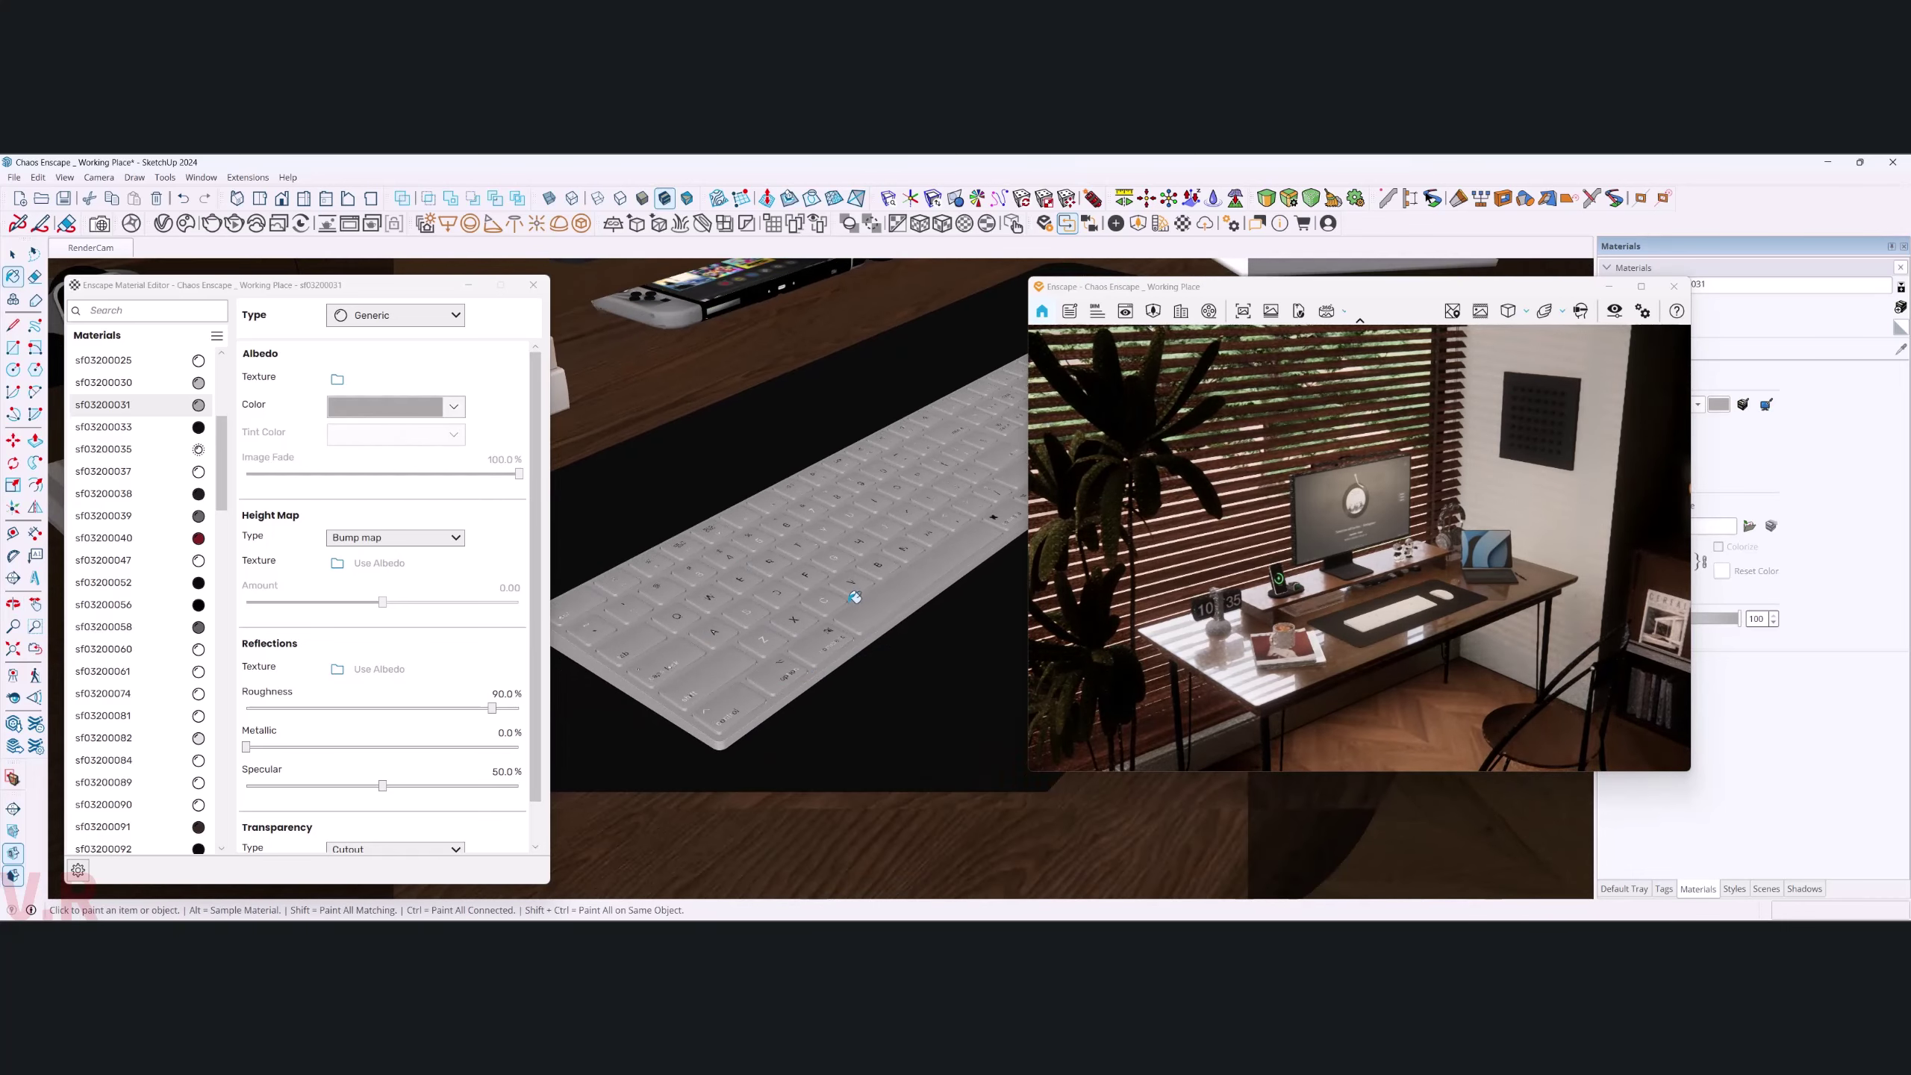
pyautogui.moveTo(774, 676)
pyautogui.mouseDown(button='middle')
pyautogui.moveTo(857, 598)
pyautogui.moveTo(811, 632)
pyautogui.mouseUp(button='middle')
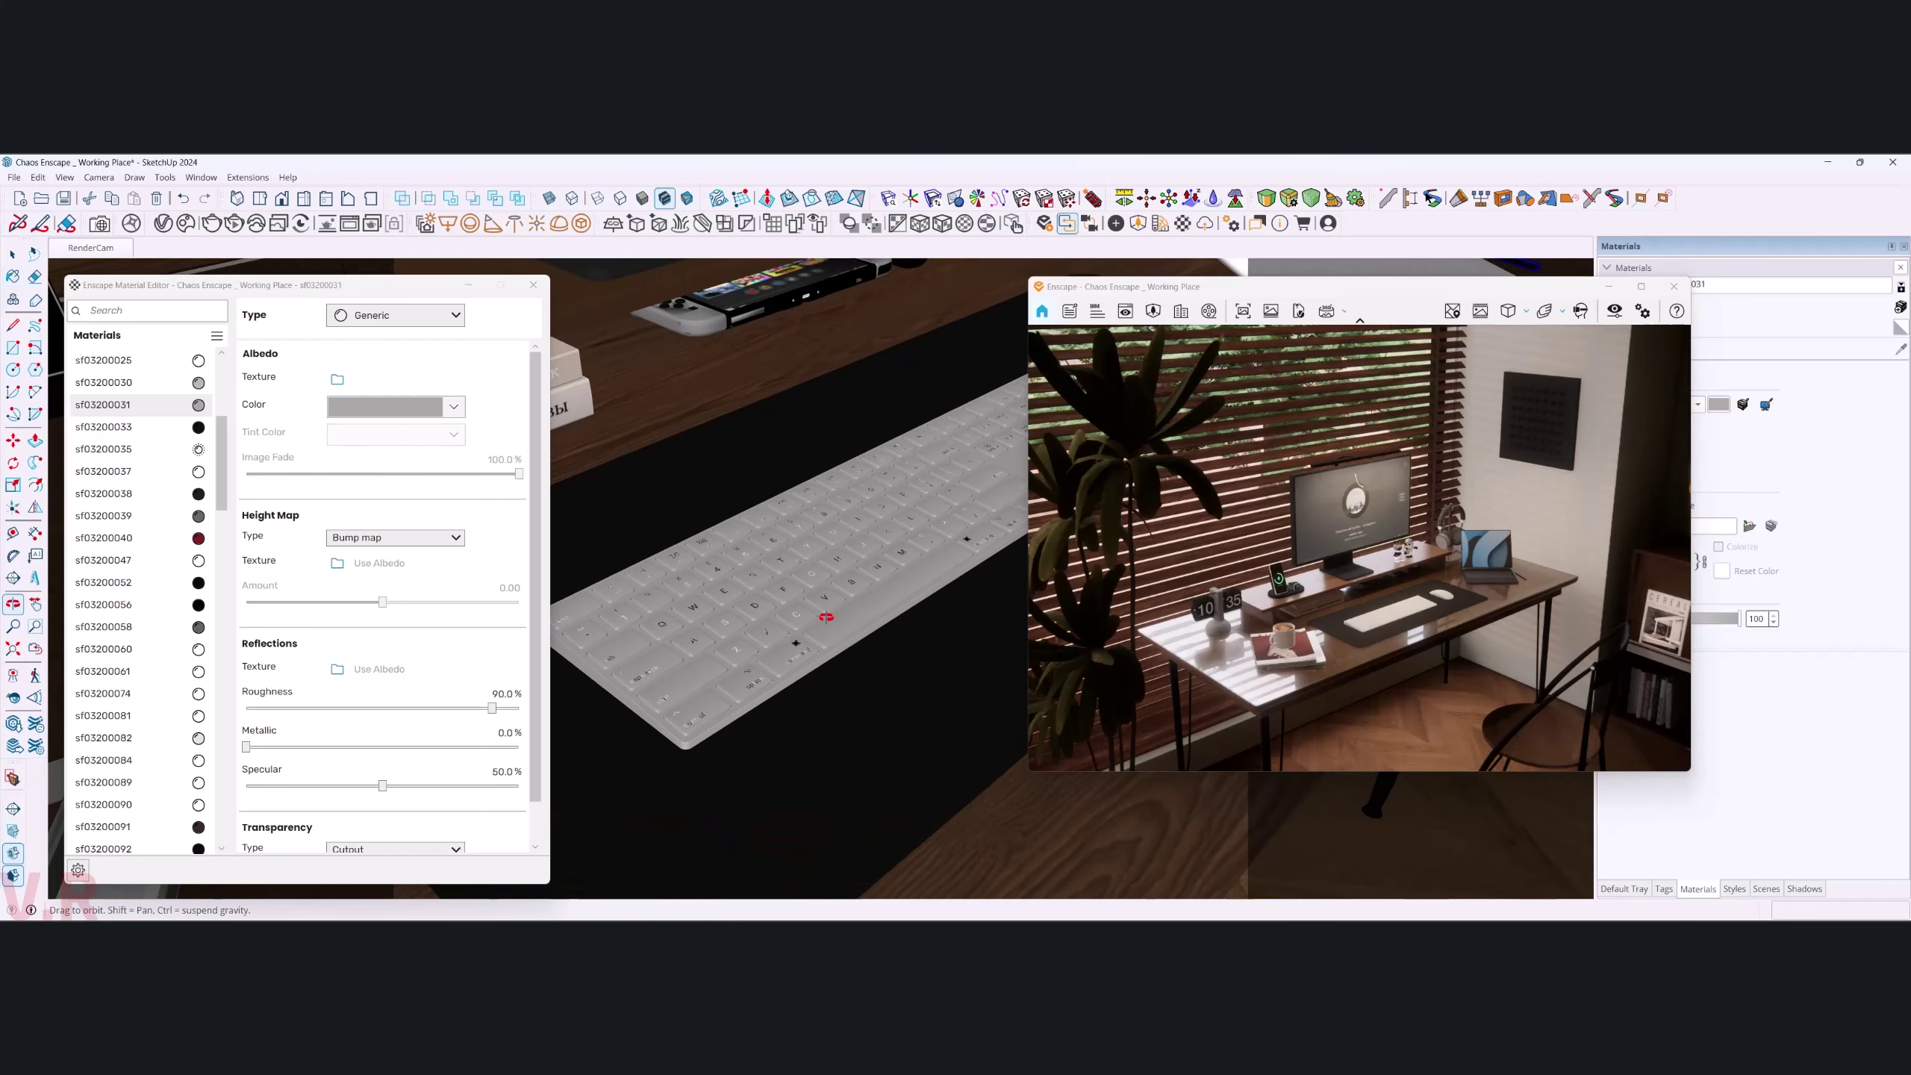
# - Try darker greys and black for the keyboard's albedo colour
pyautogui.click(454, 408)
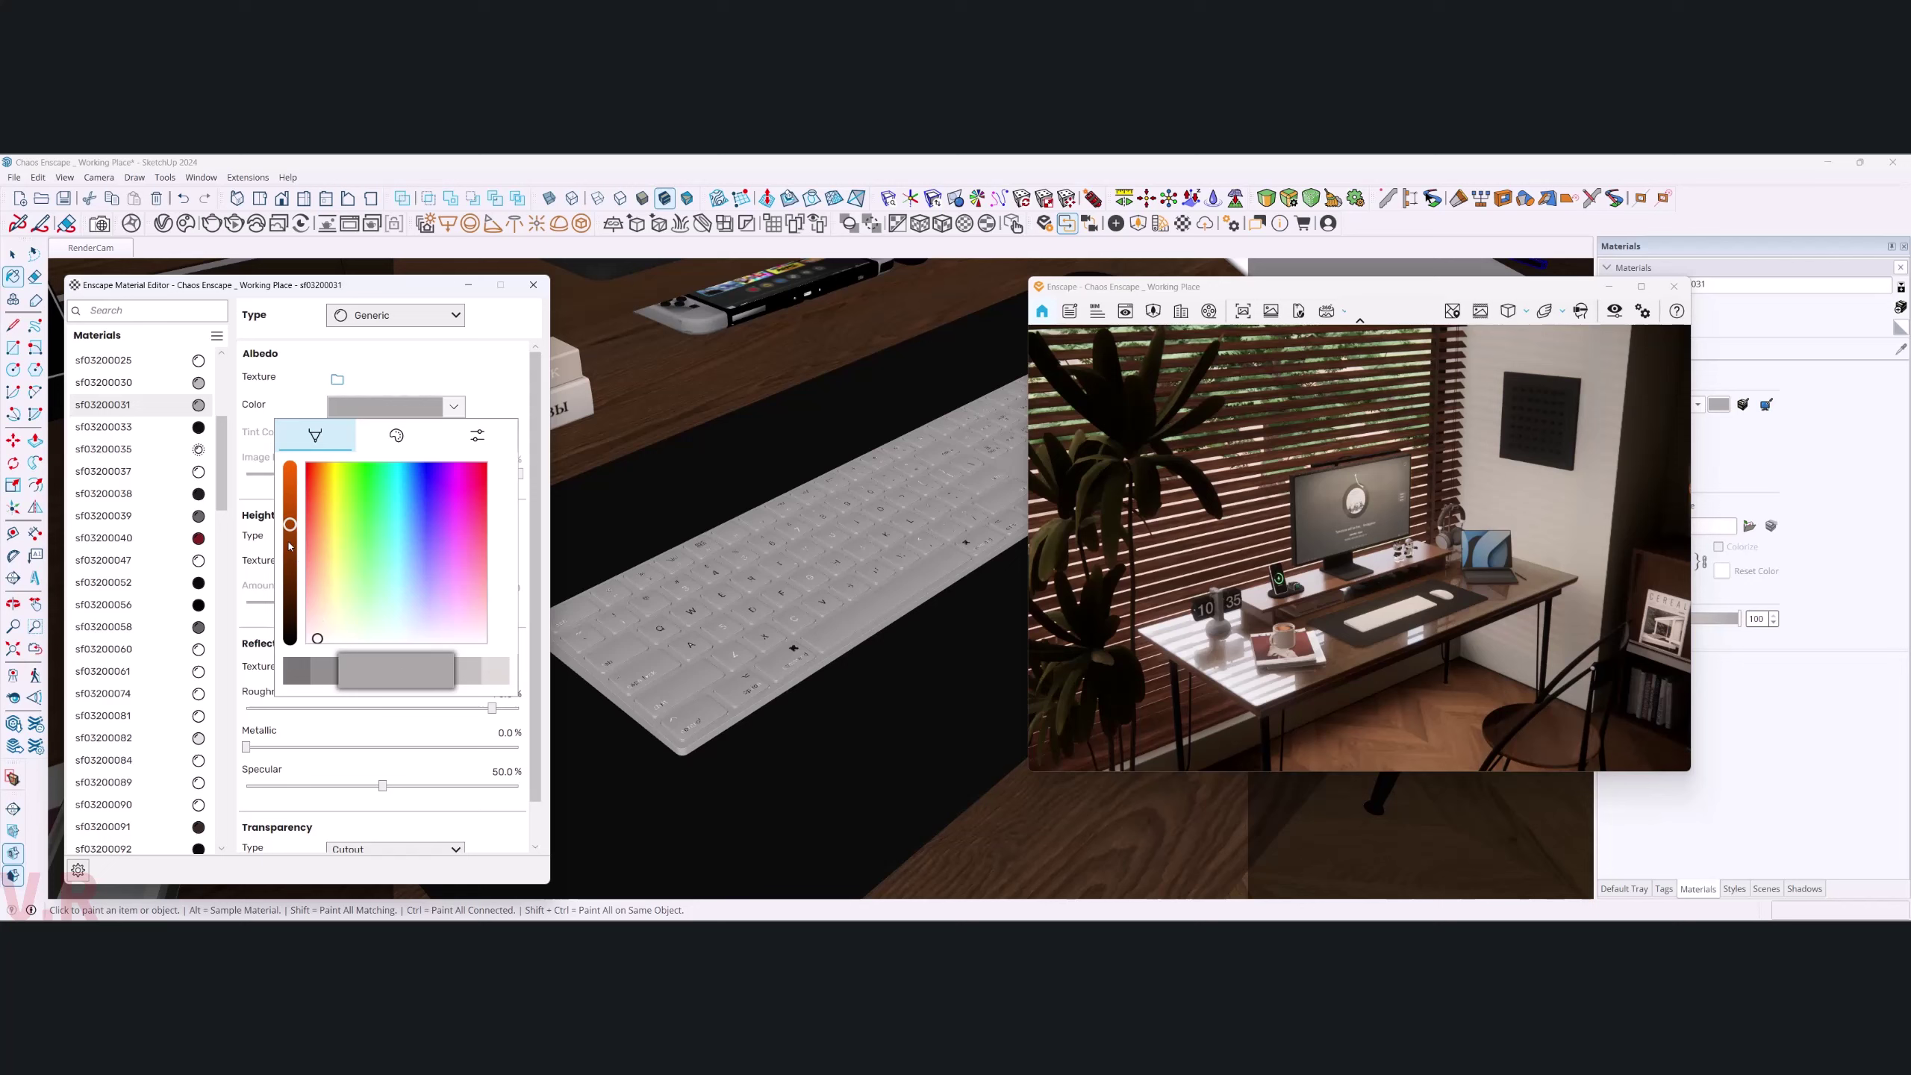
pyautogui.click(331, 674)
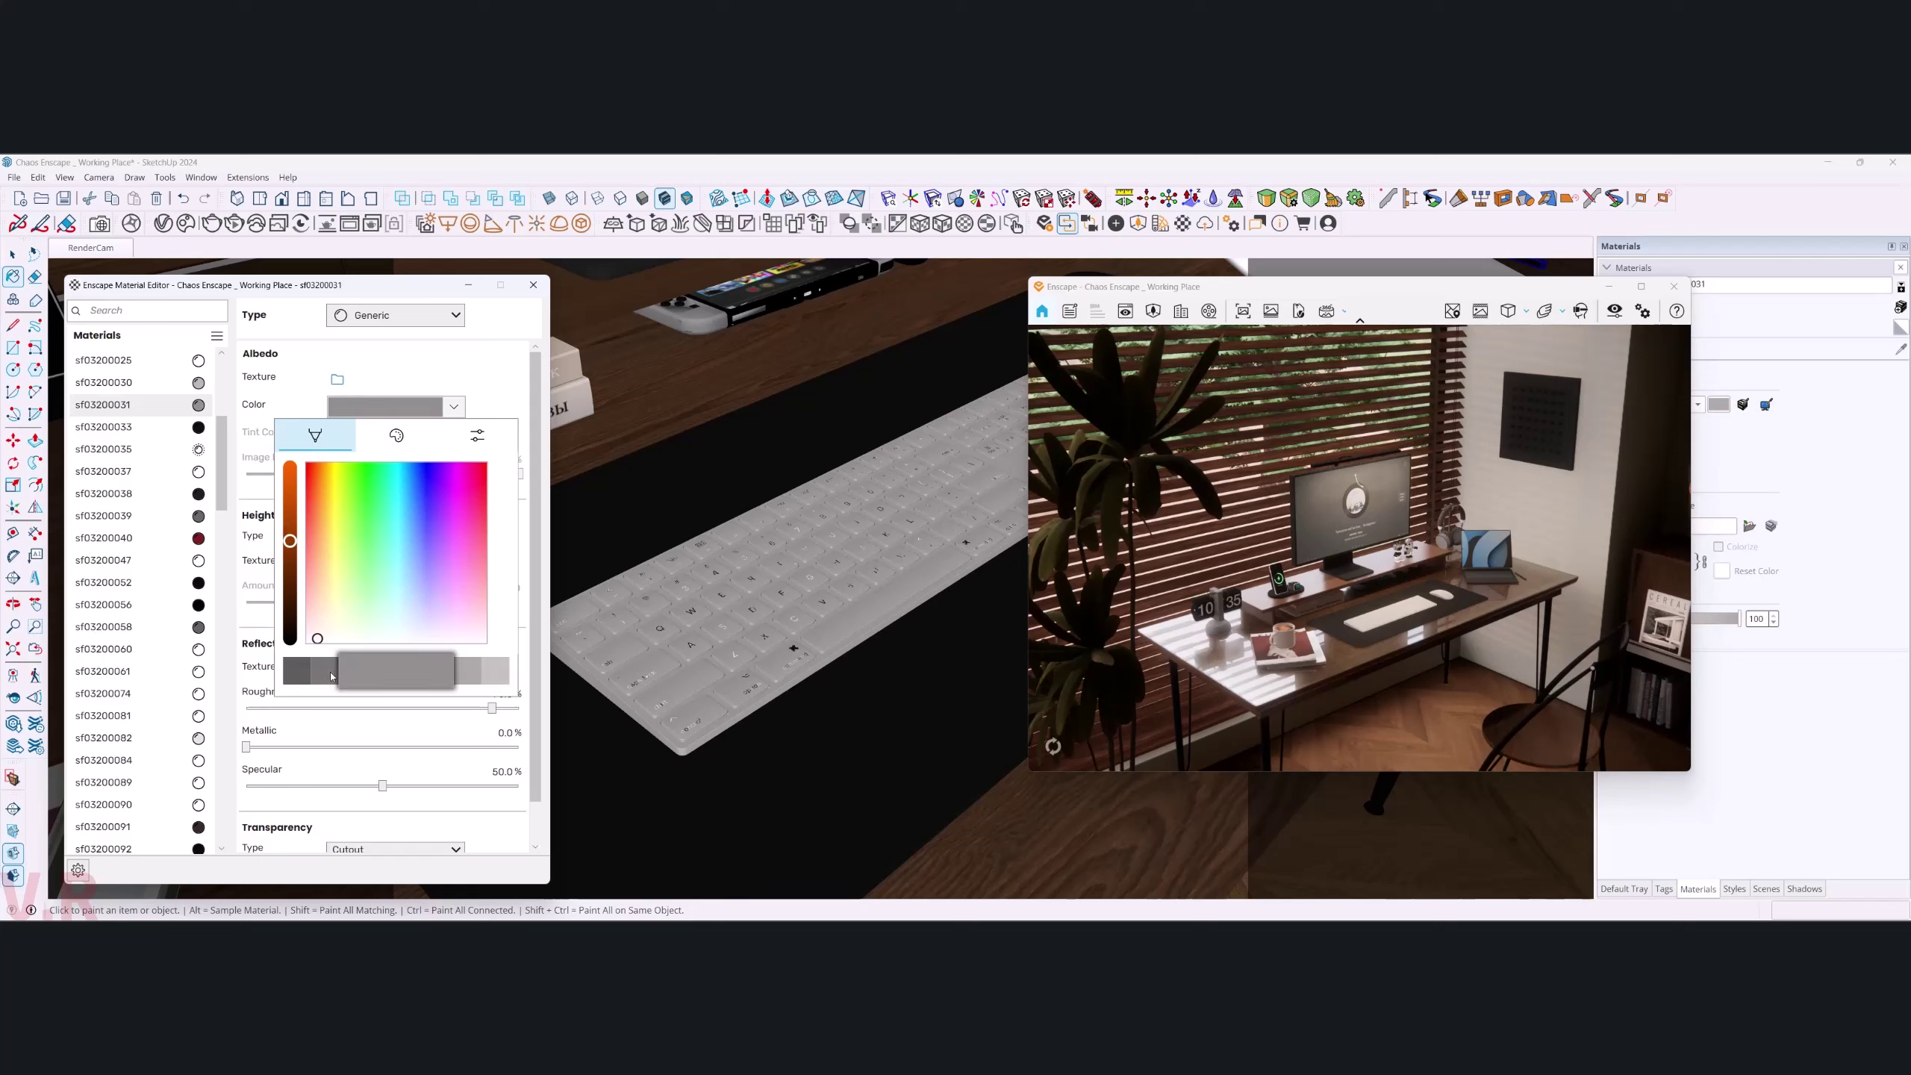
pyautogui.click(320, 671)
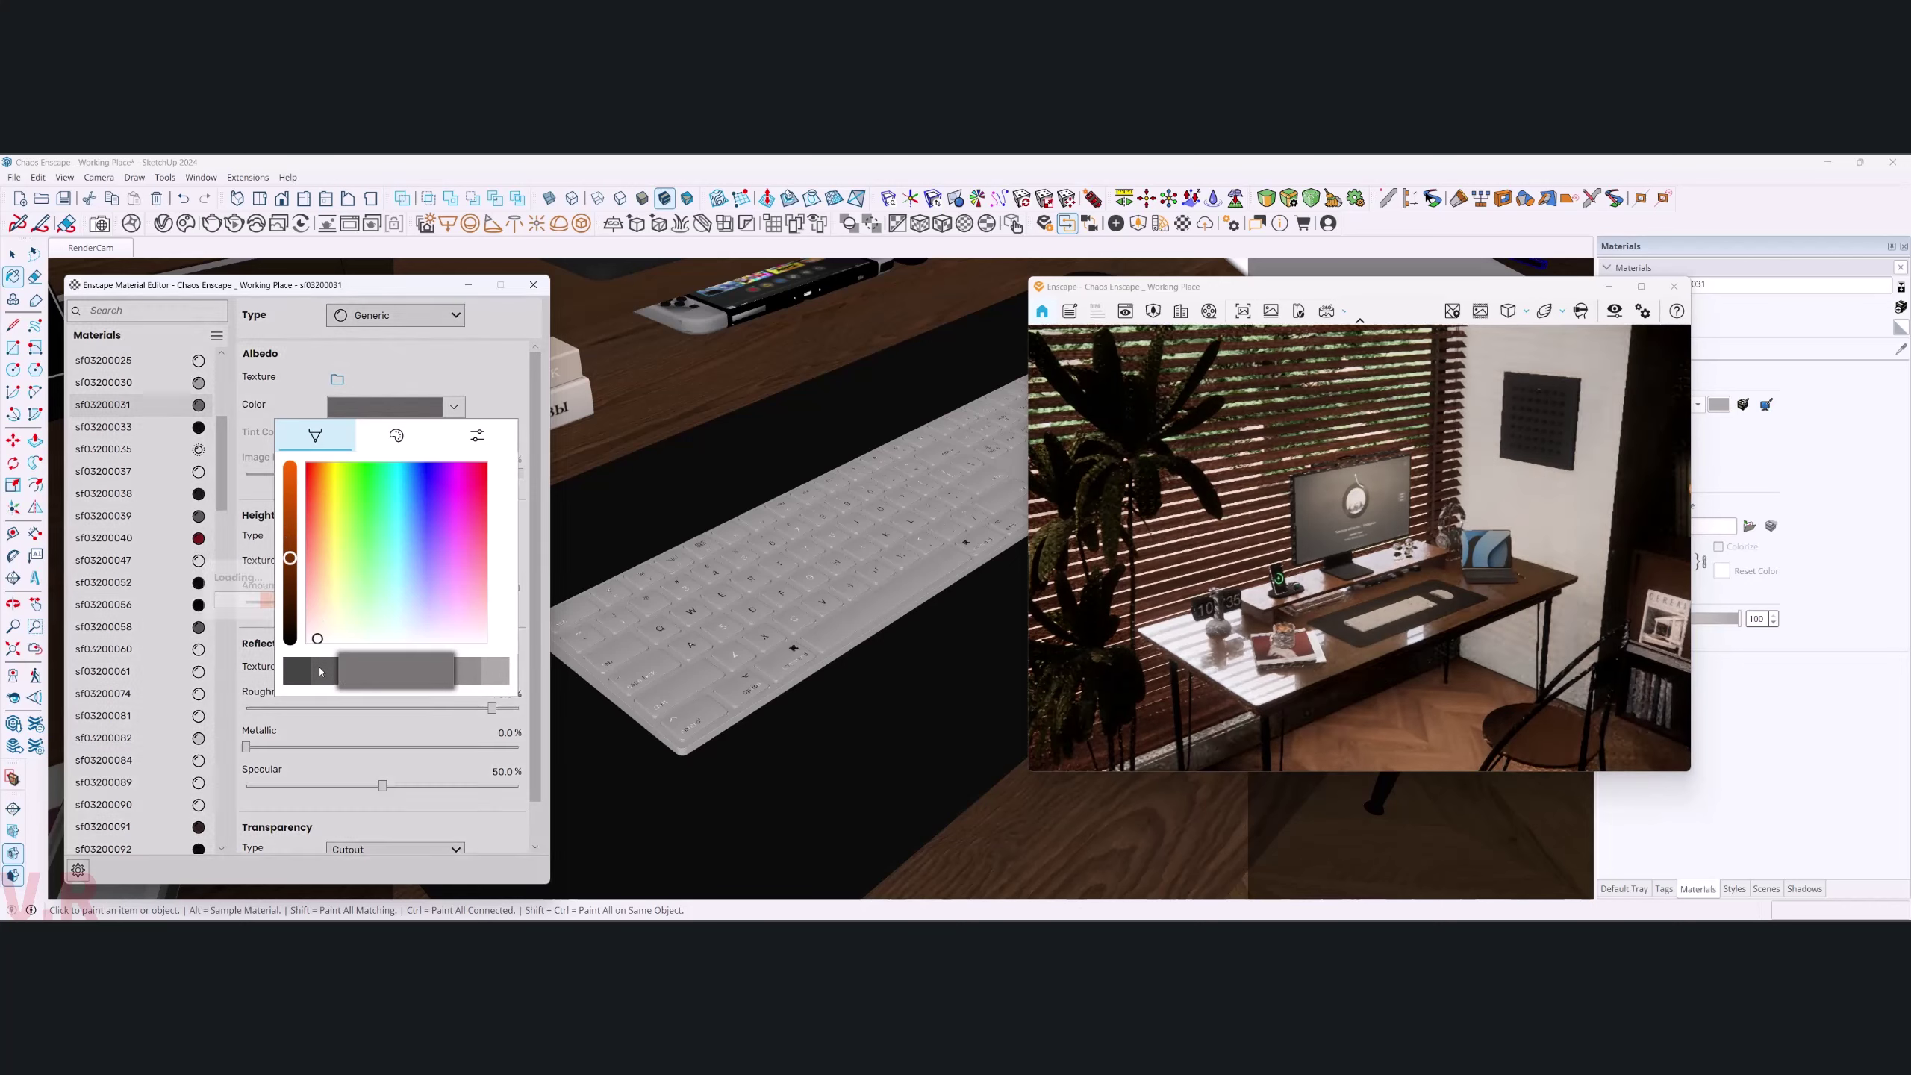
pyautogui.click(724, 589)
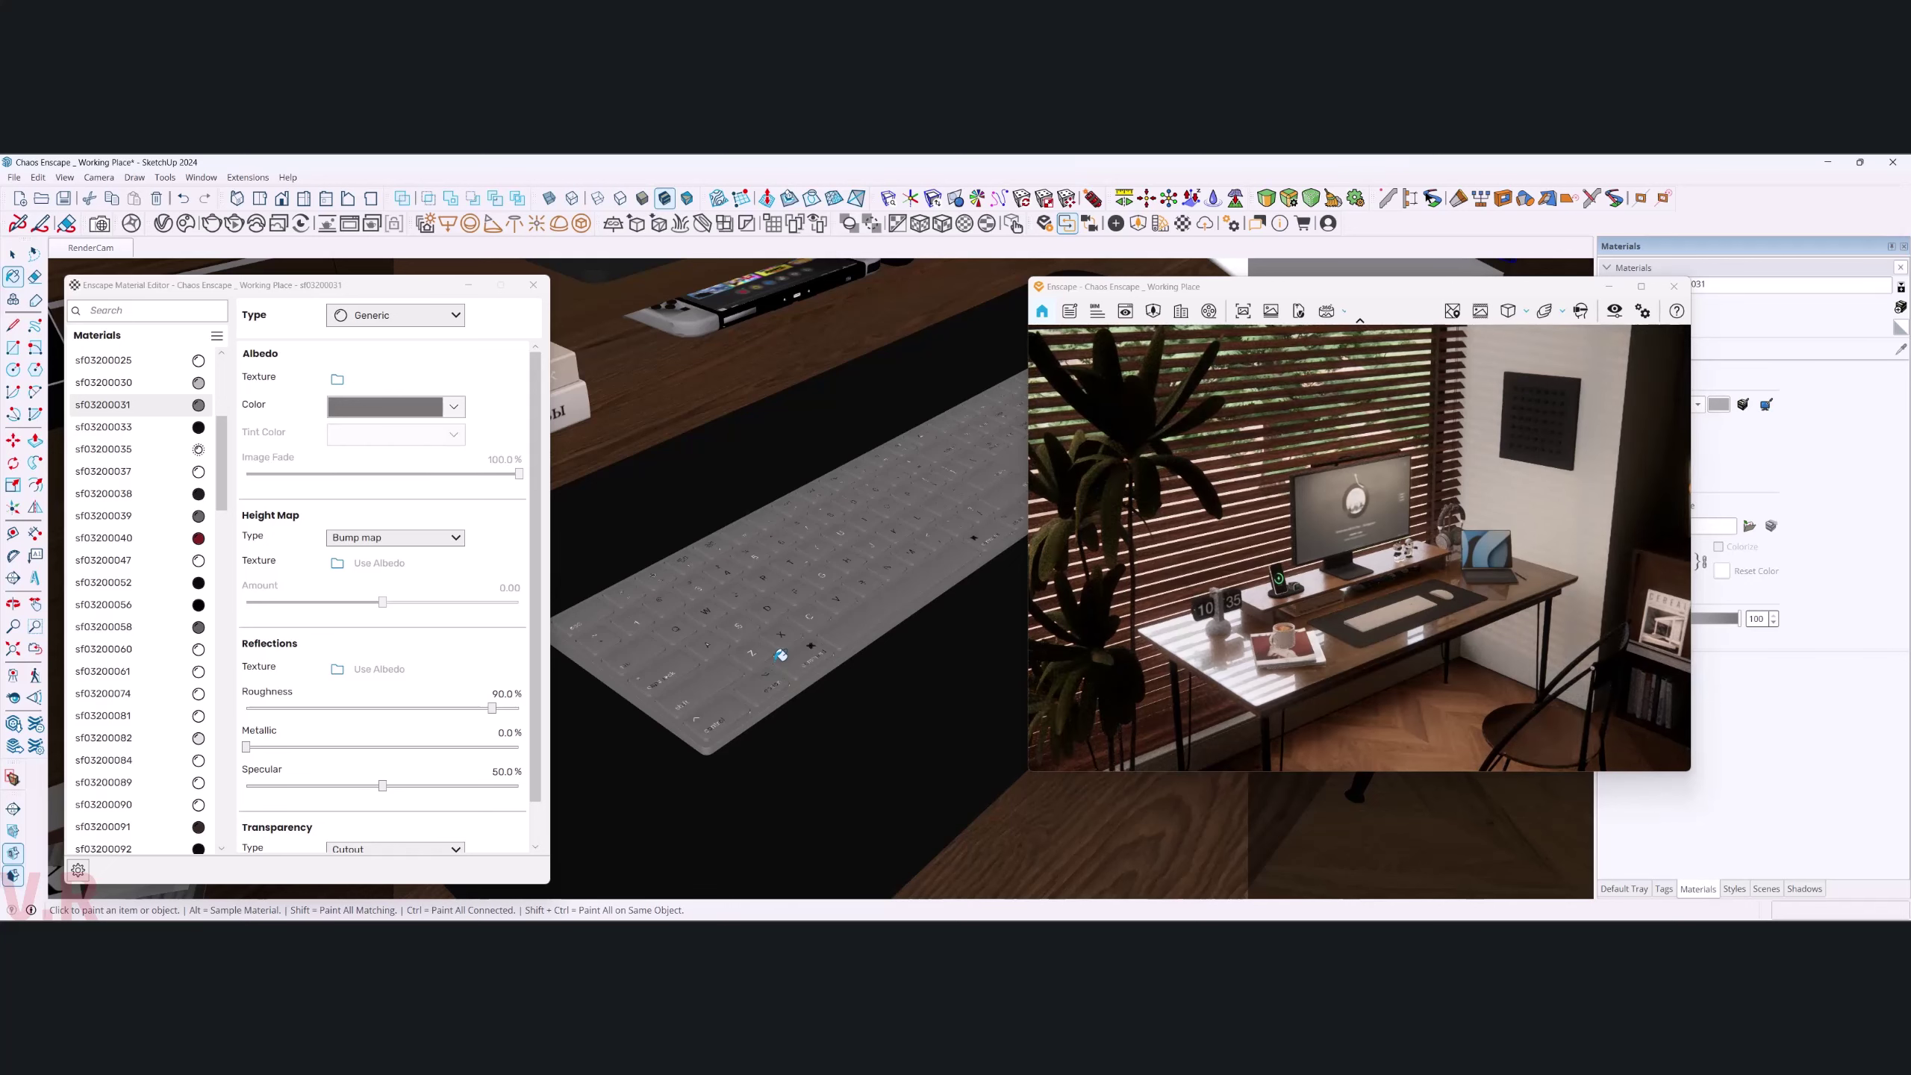
pyautogui.click(454, 409)
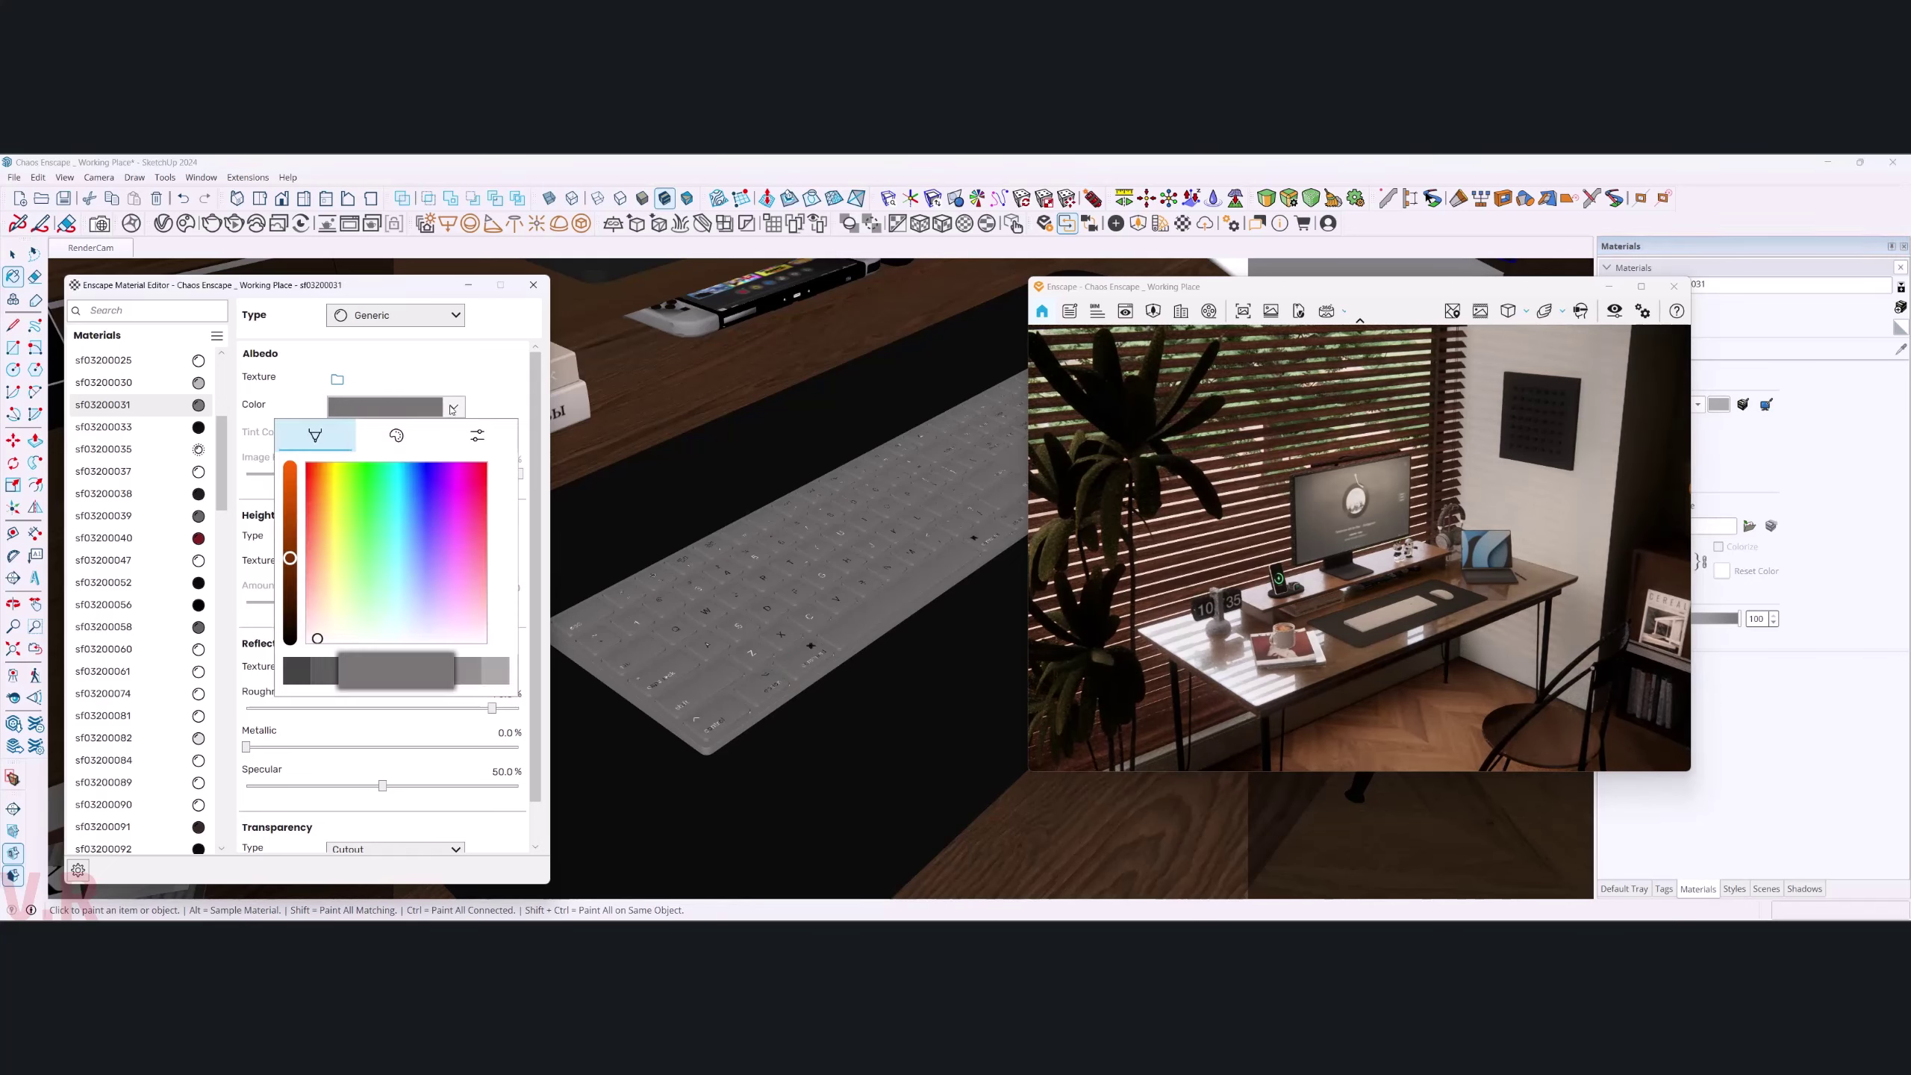
pyautogui.click(296, 642)
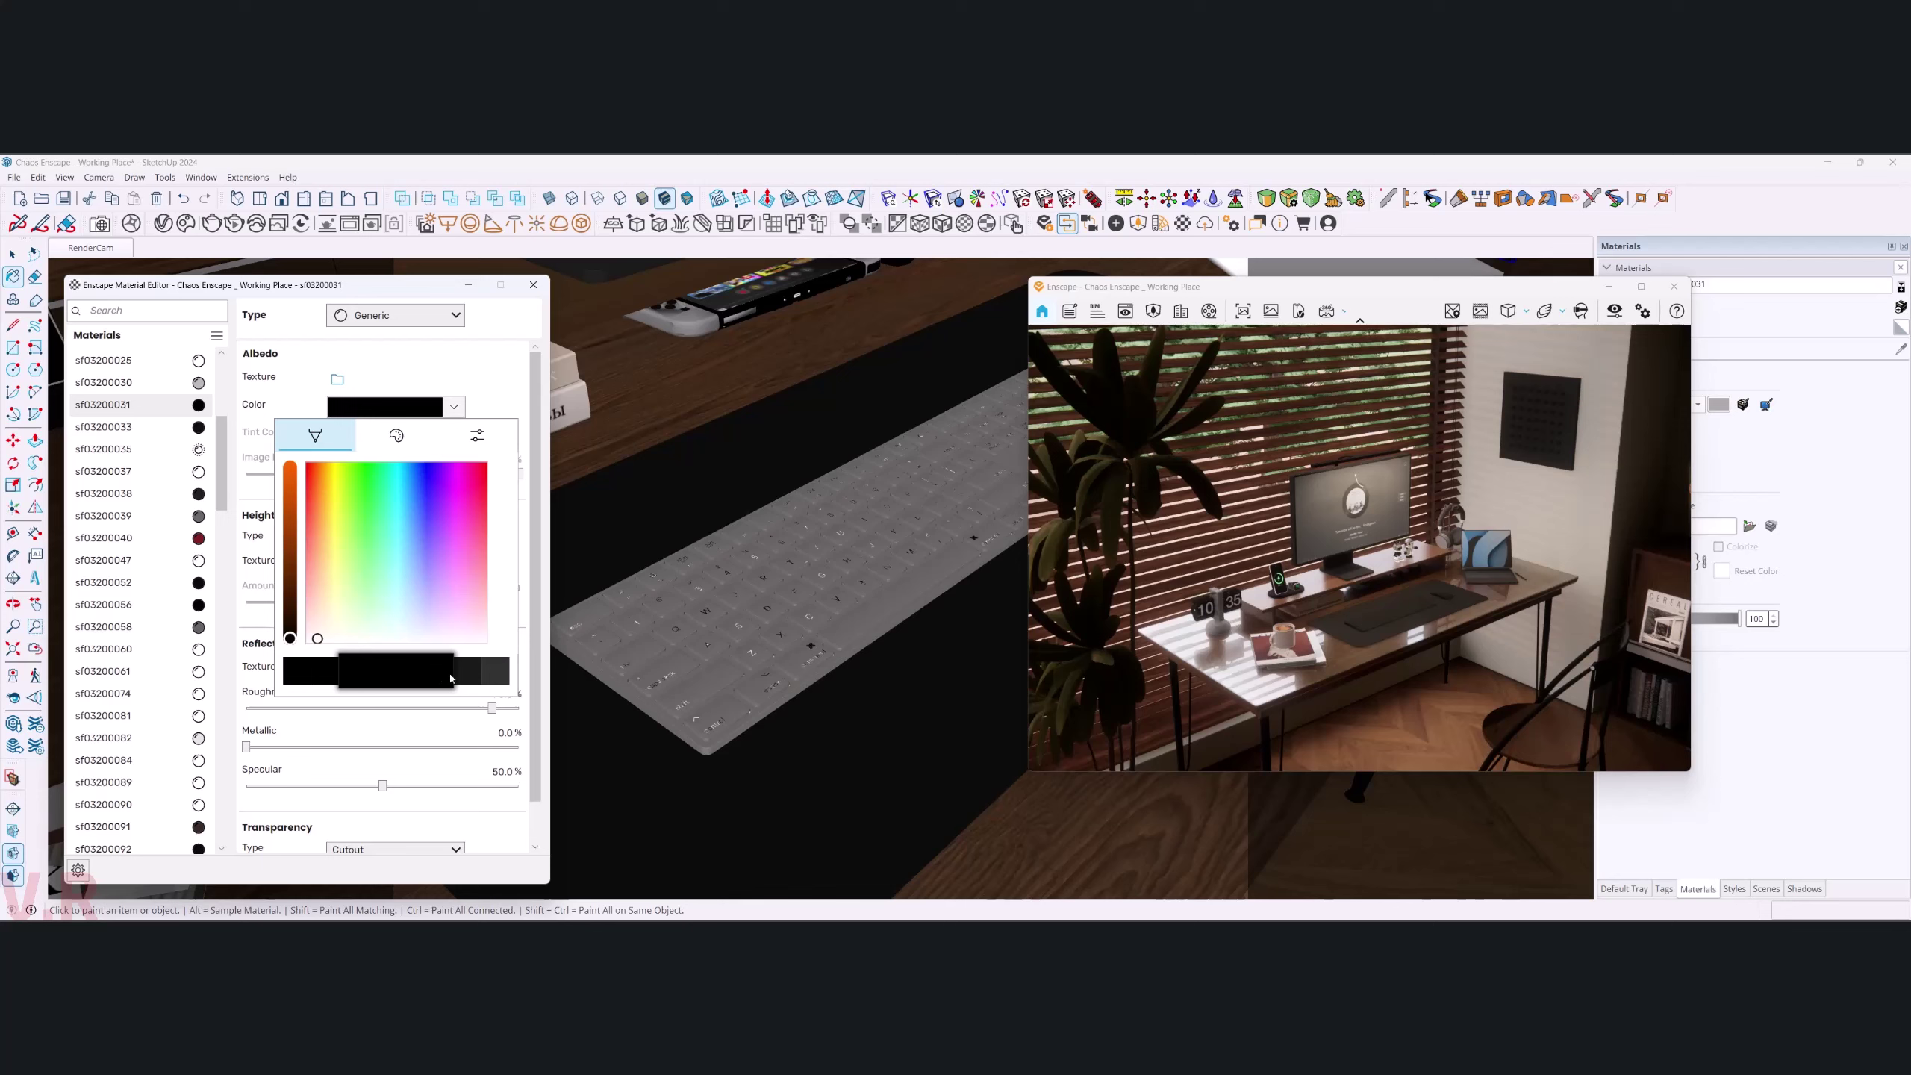
pyautogui.click(487, 679)
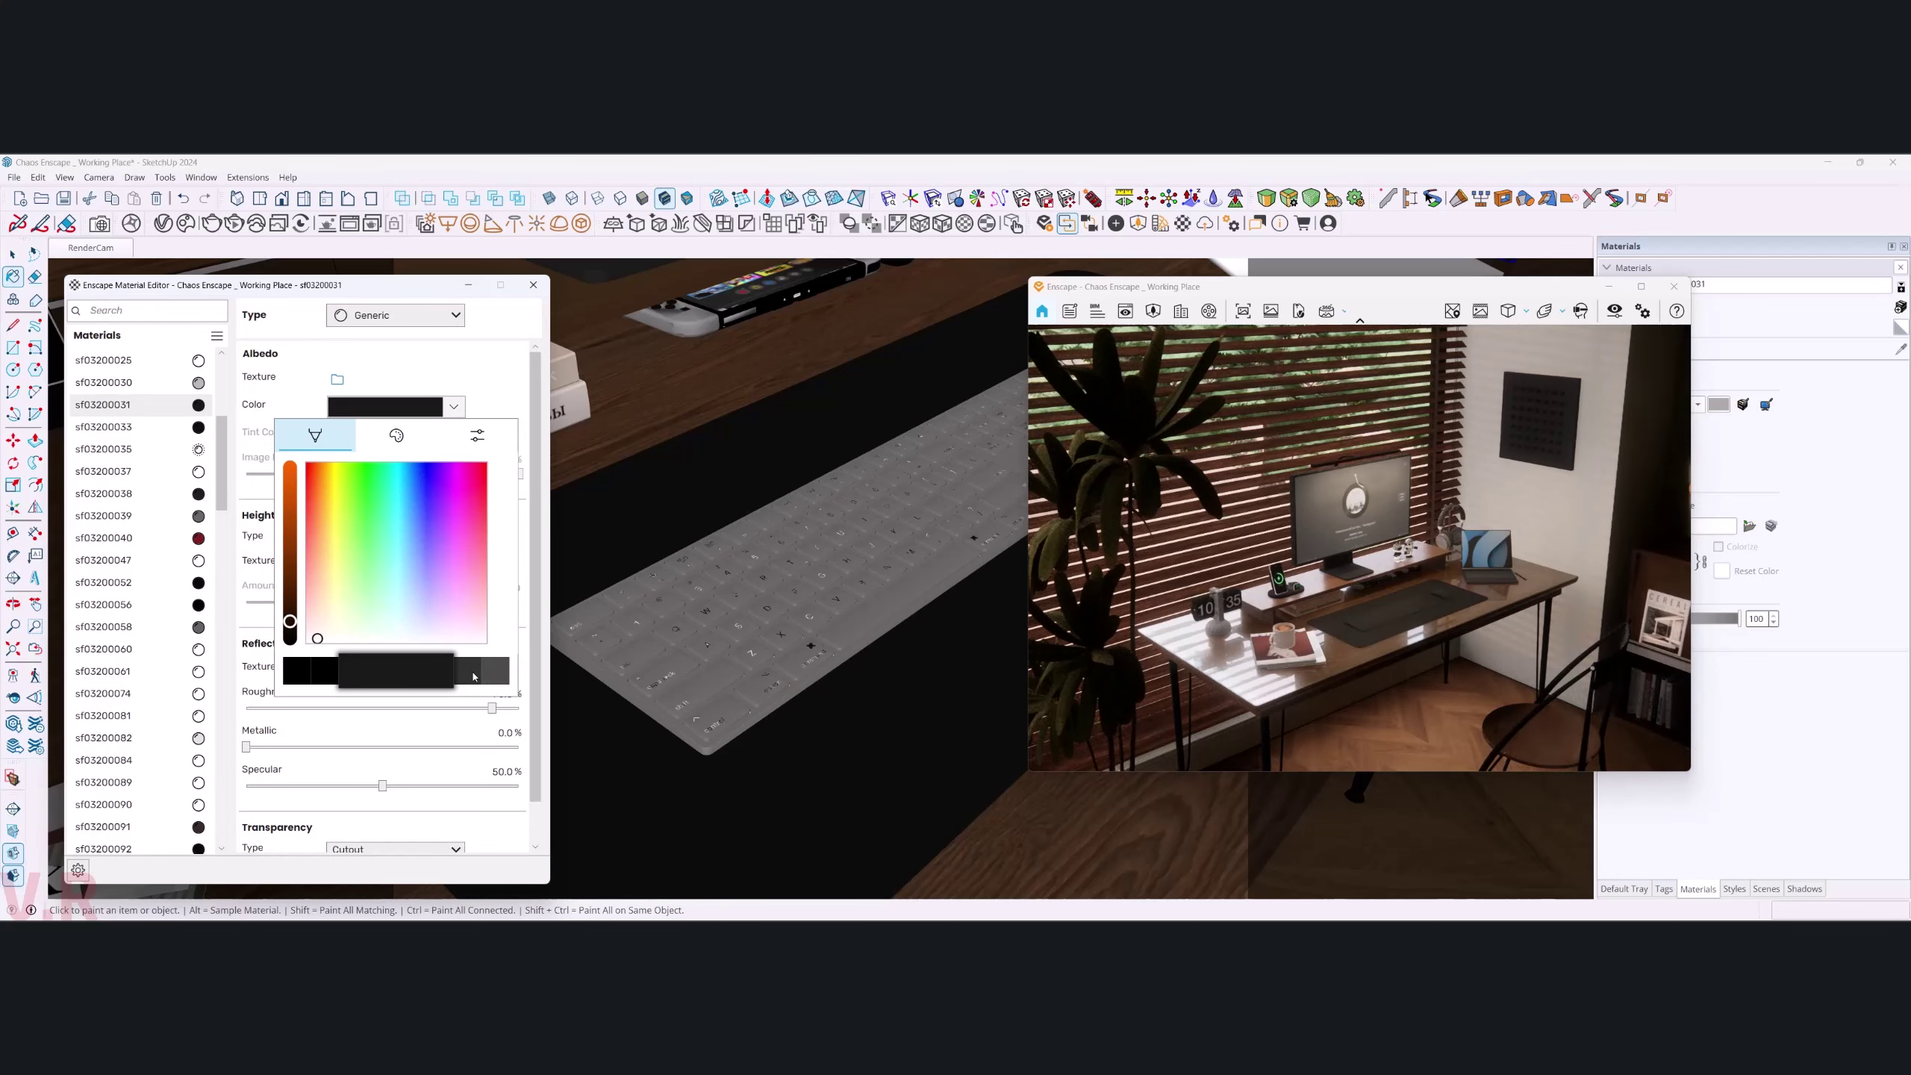
pyautogui.click(831, 661)
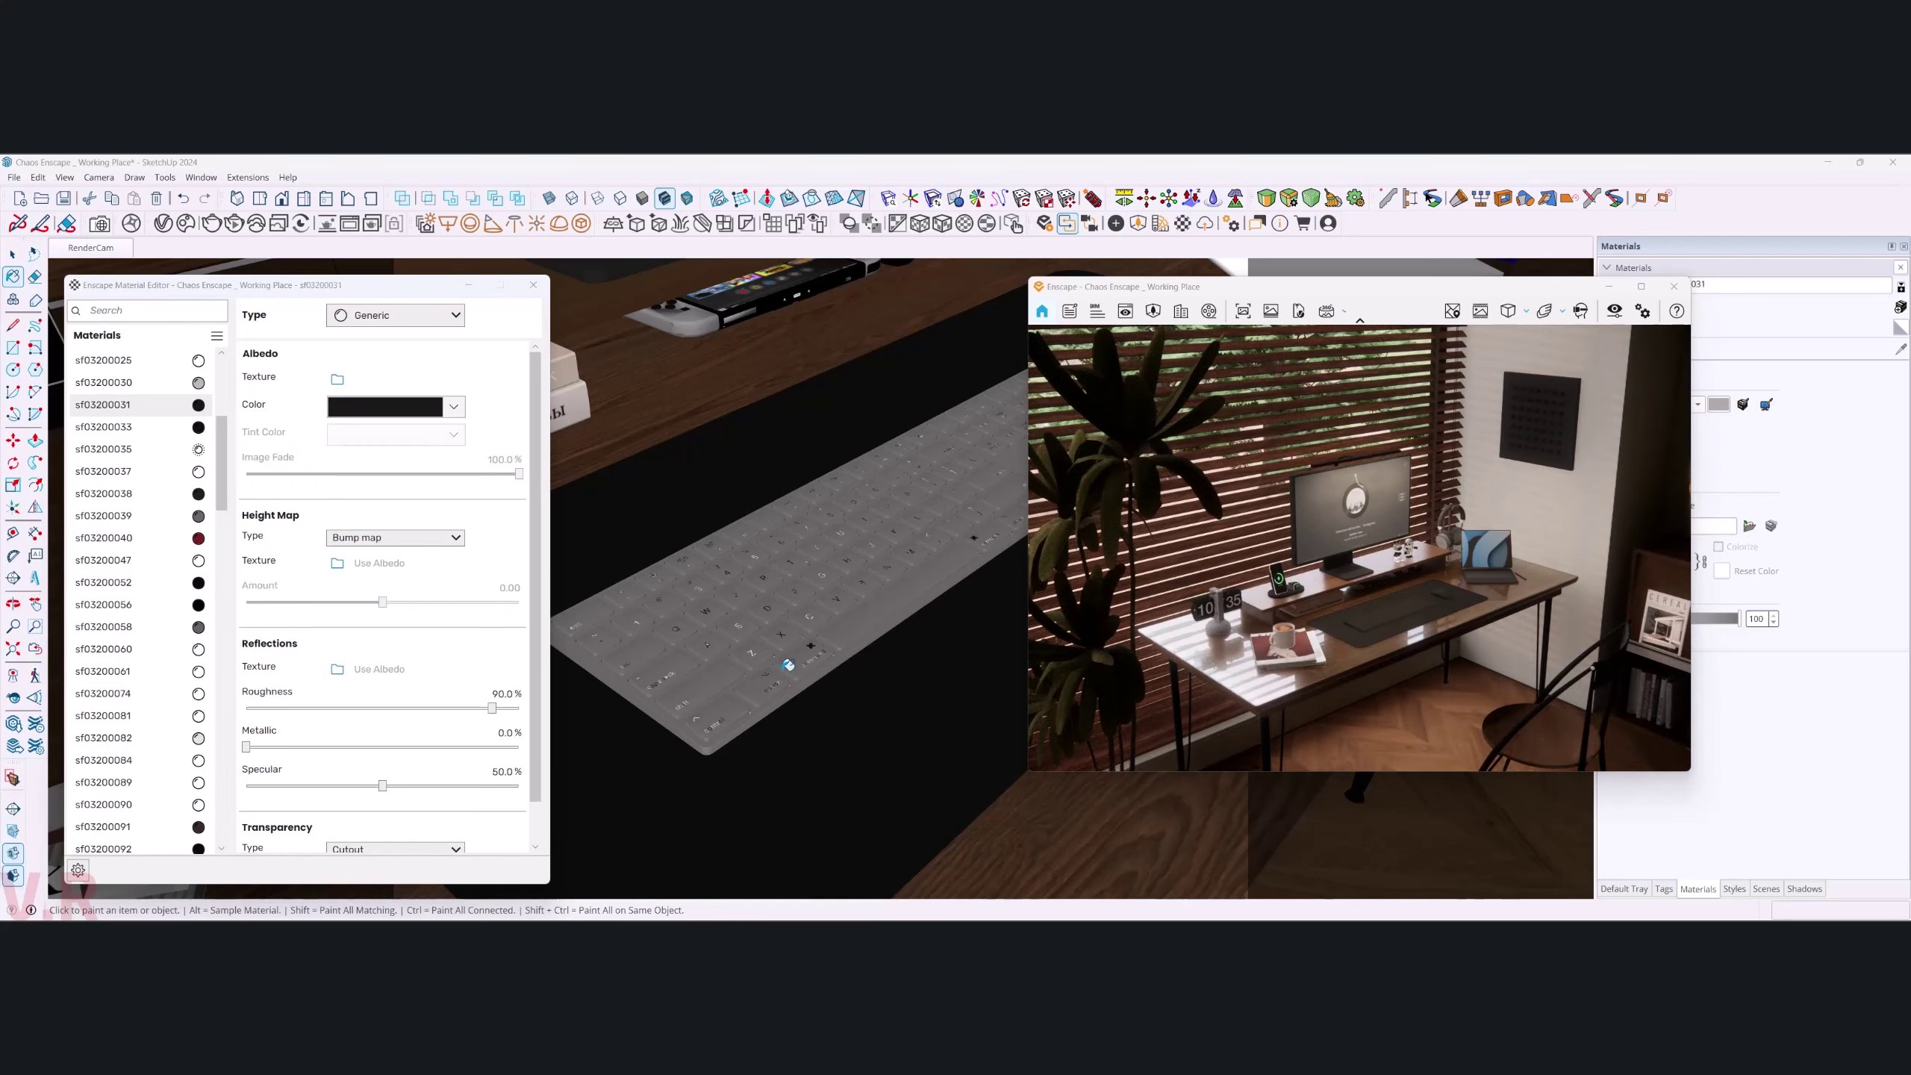
# - Settle the keyboard's albedo on a dark grey and orbit to check it
pyautogui.moveTo(831, 660)
pyautogui.mouseDown(button='middle')
pyautogui.moveTo(582, 834)
pyautogui.moveTo(853, 638)
pyautogui.mouseUp(button='middle')
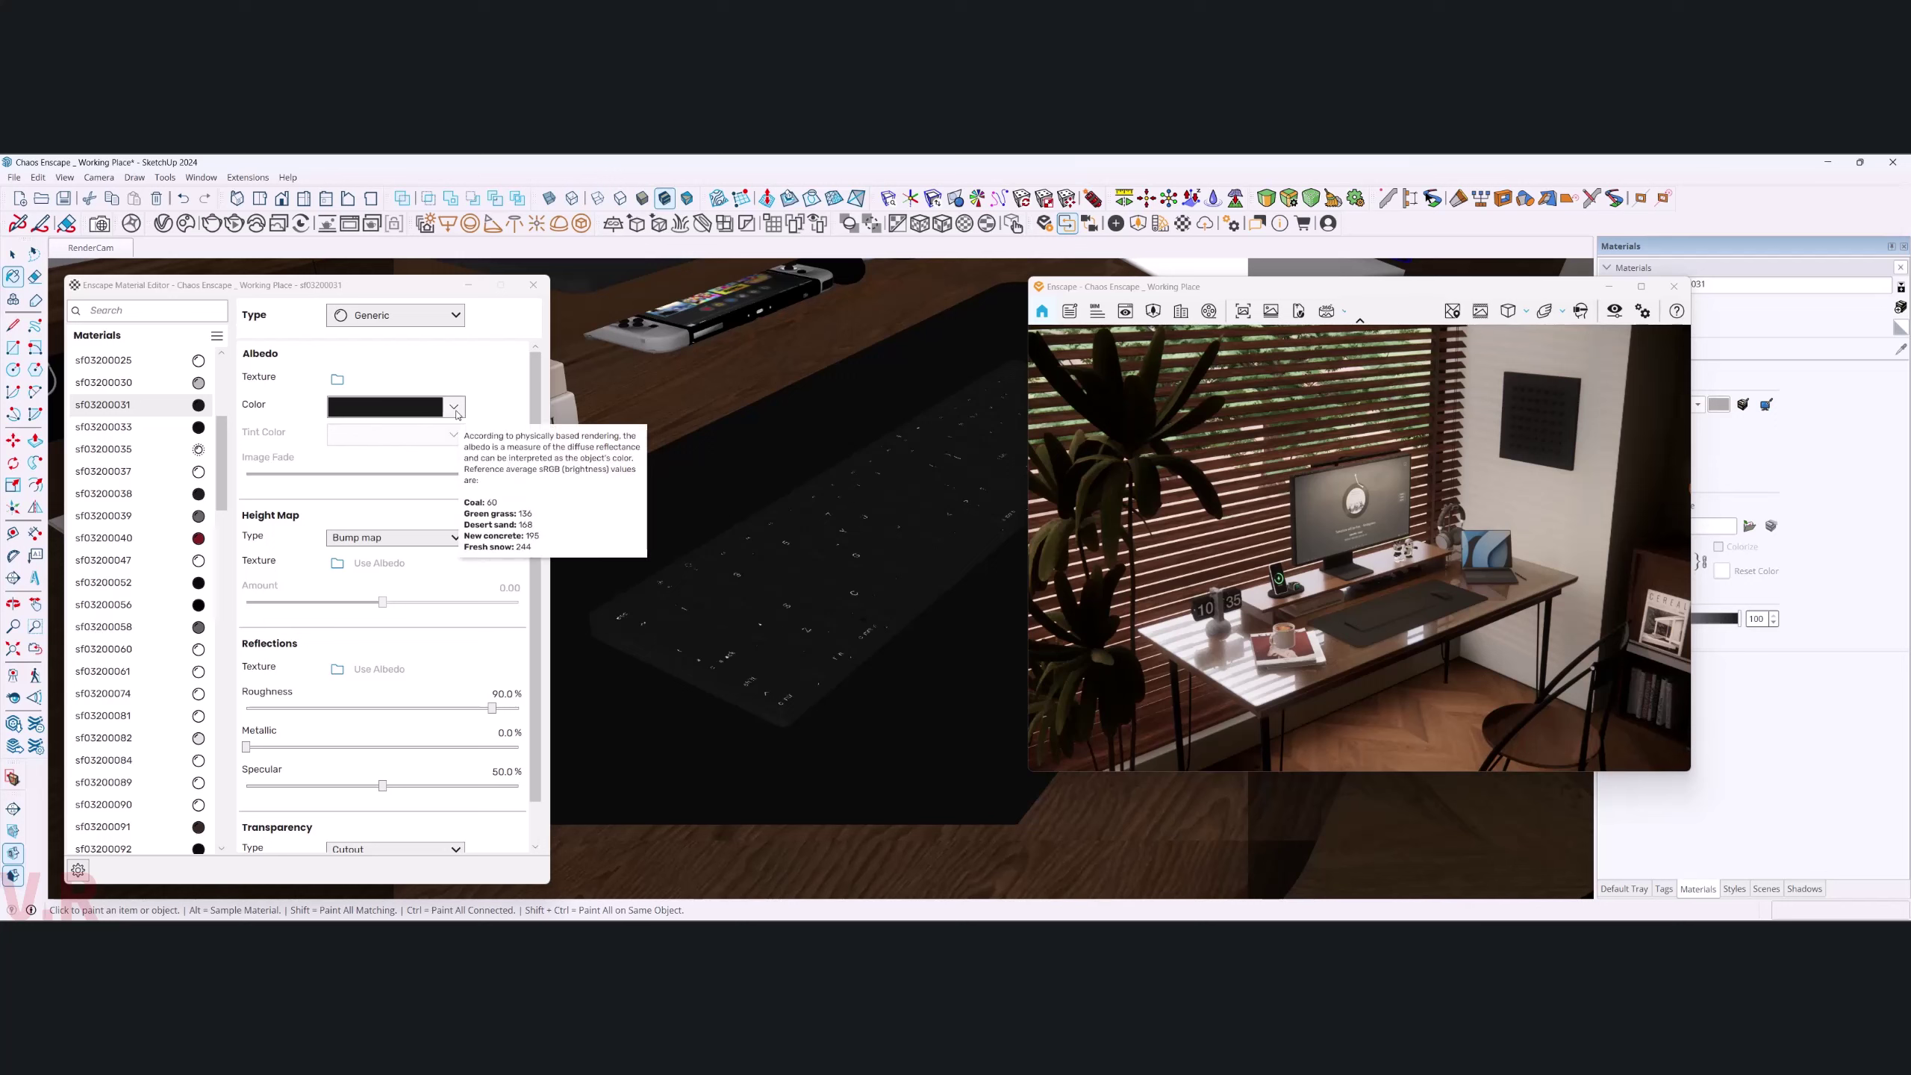
pyautogui.moveTo(715, 551)
pyautogui.mouseDown(button='middle')
pyautogui.moveTo(931, 651)
pyautogui.moveTo(755, 706)
pyautogui.moveTo(642, 855)
pyautogui.moveTo(772, 721)
pyautogui.mouseUp(button='middle')
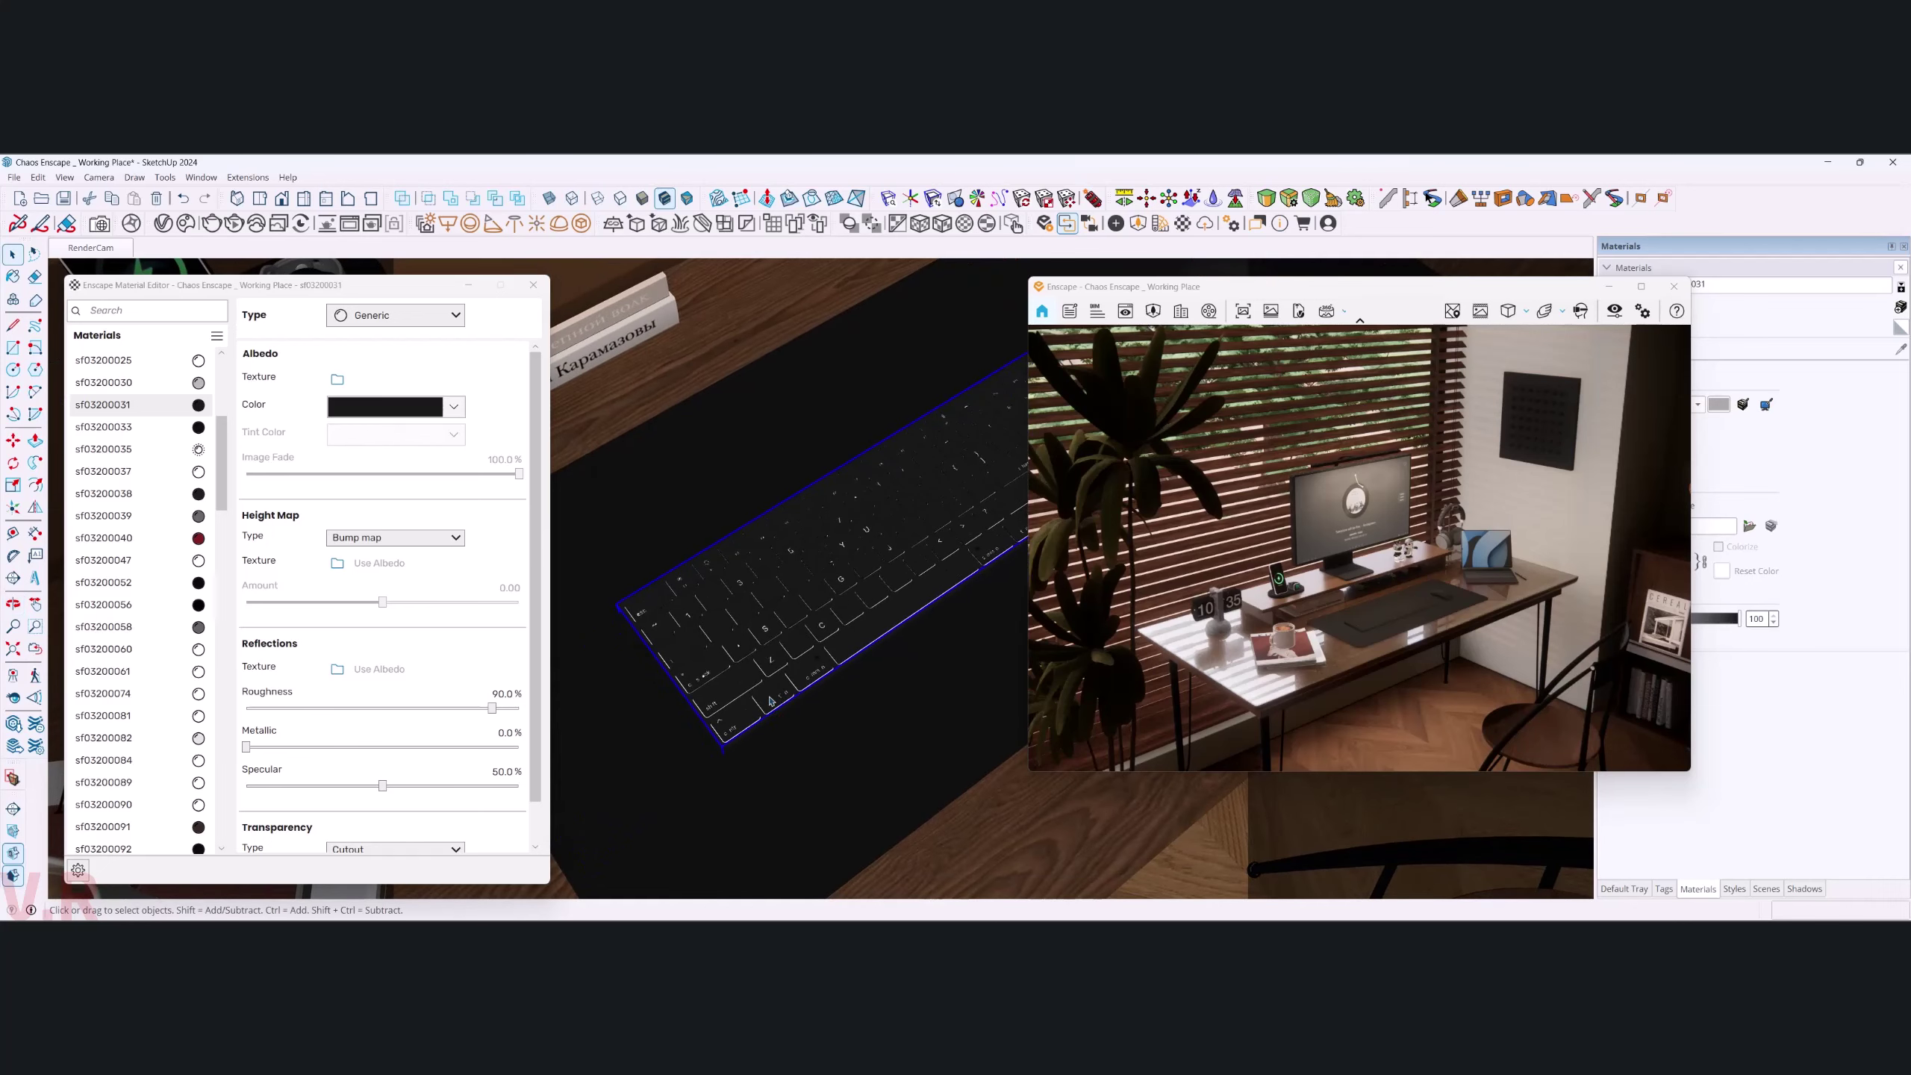
pyautogui.click(451, 408)
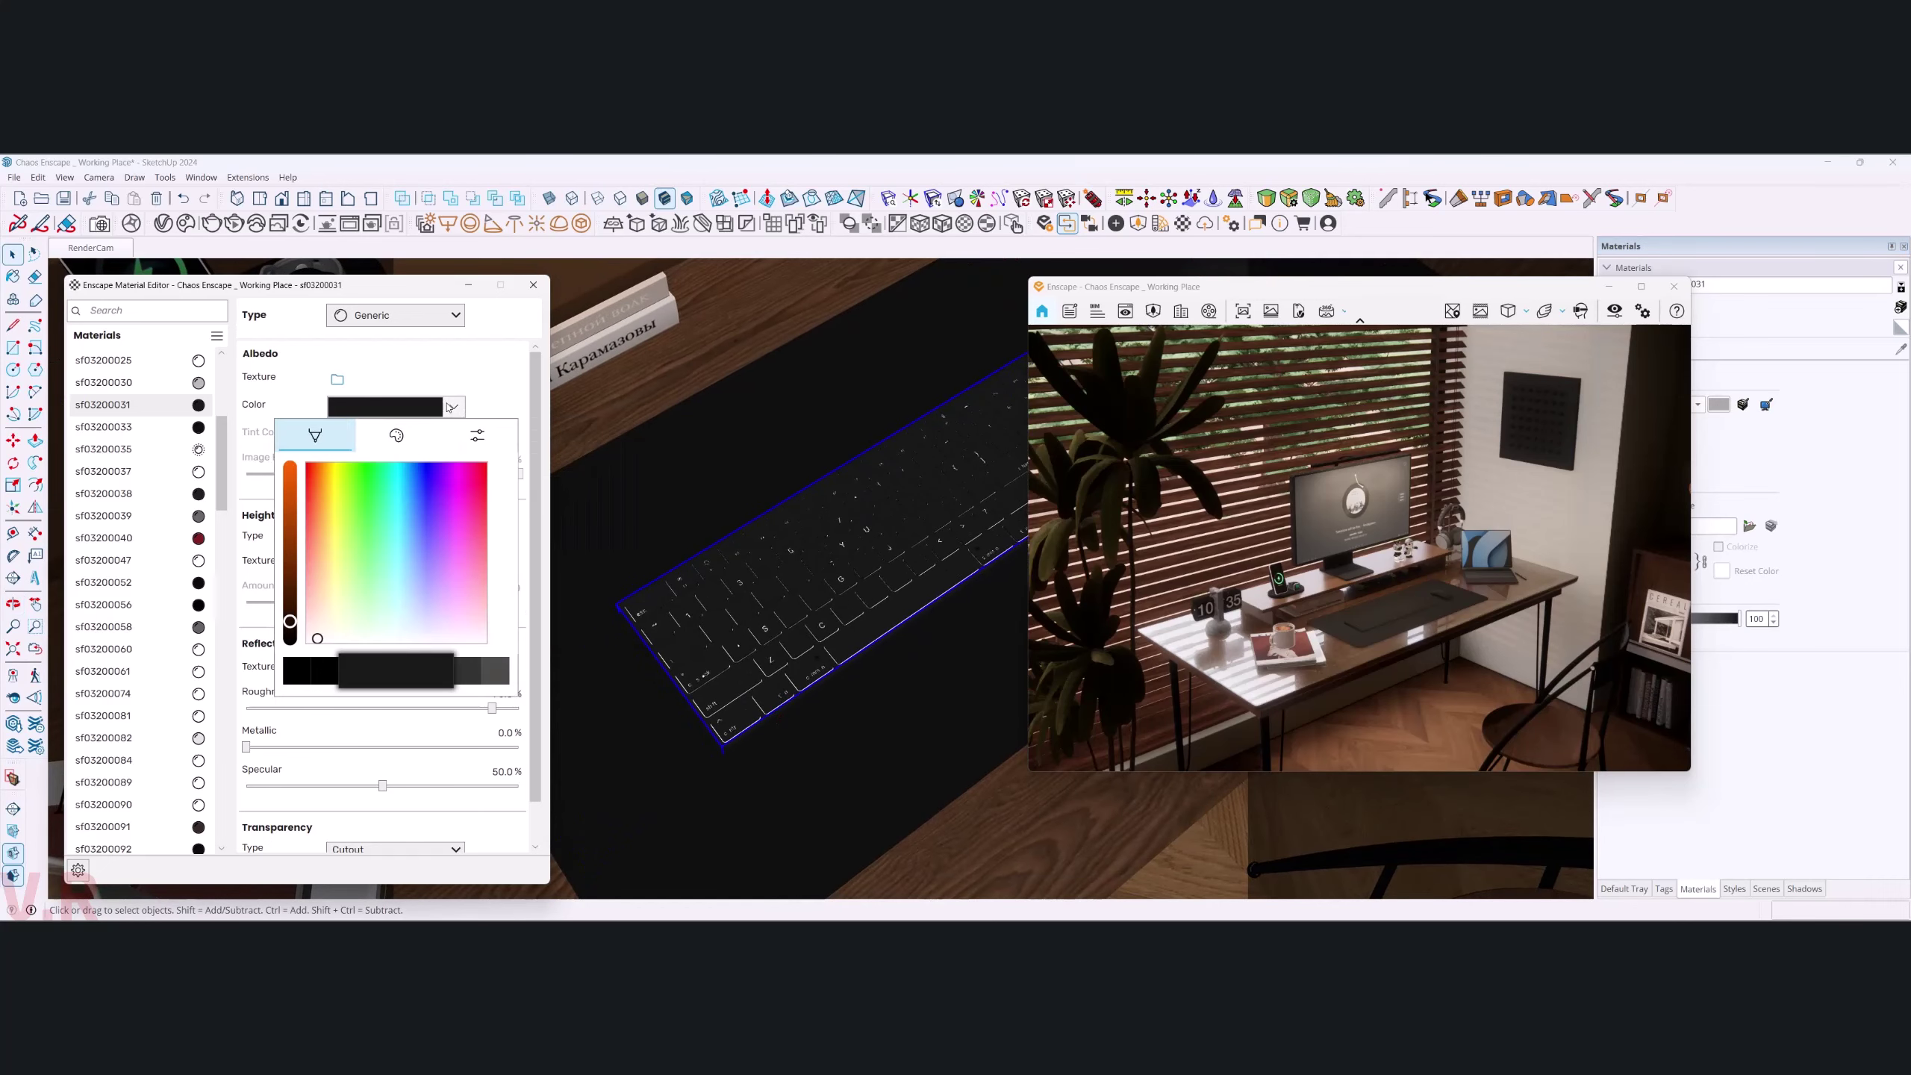
pyautogui.click(472, 676)
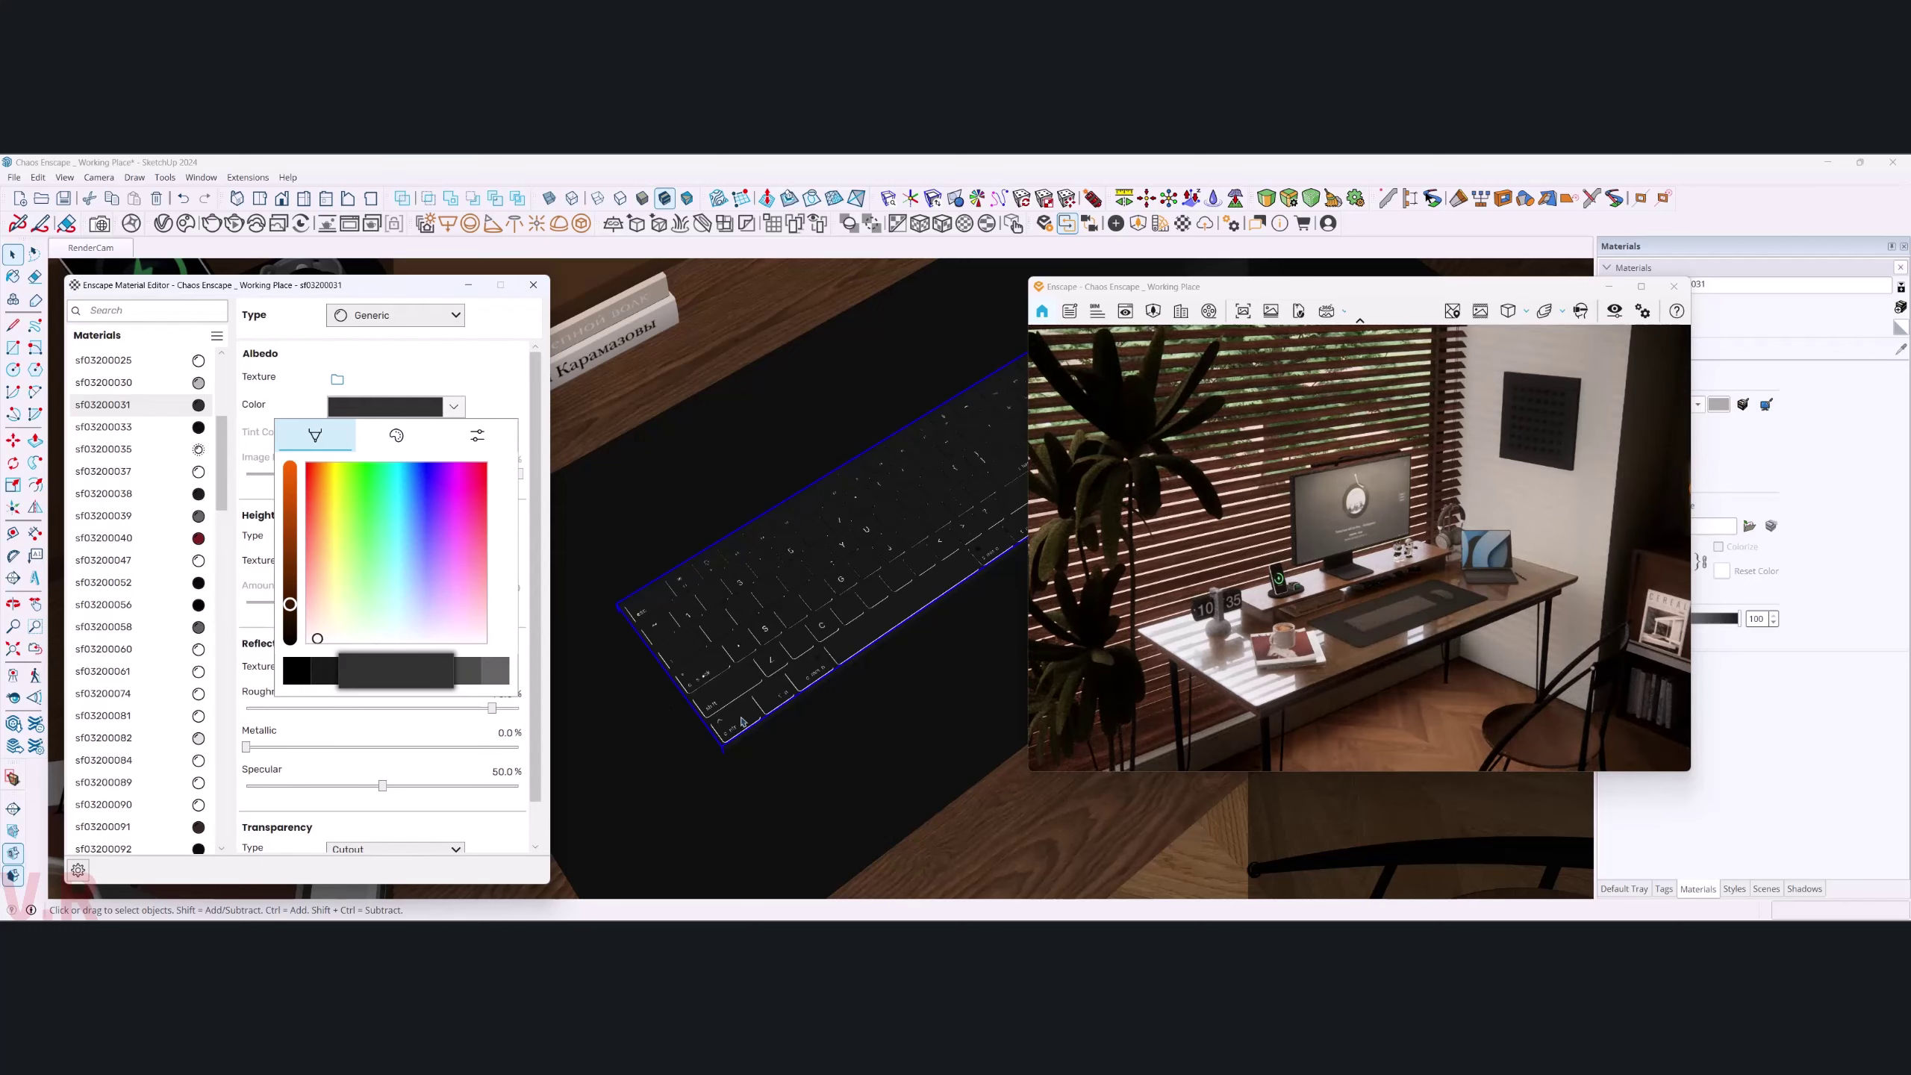
pyautogui.moveTo(750, 703); pyautogui.dragTo(787, 681, button='middle')
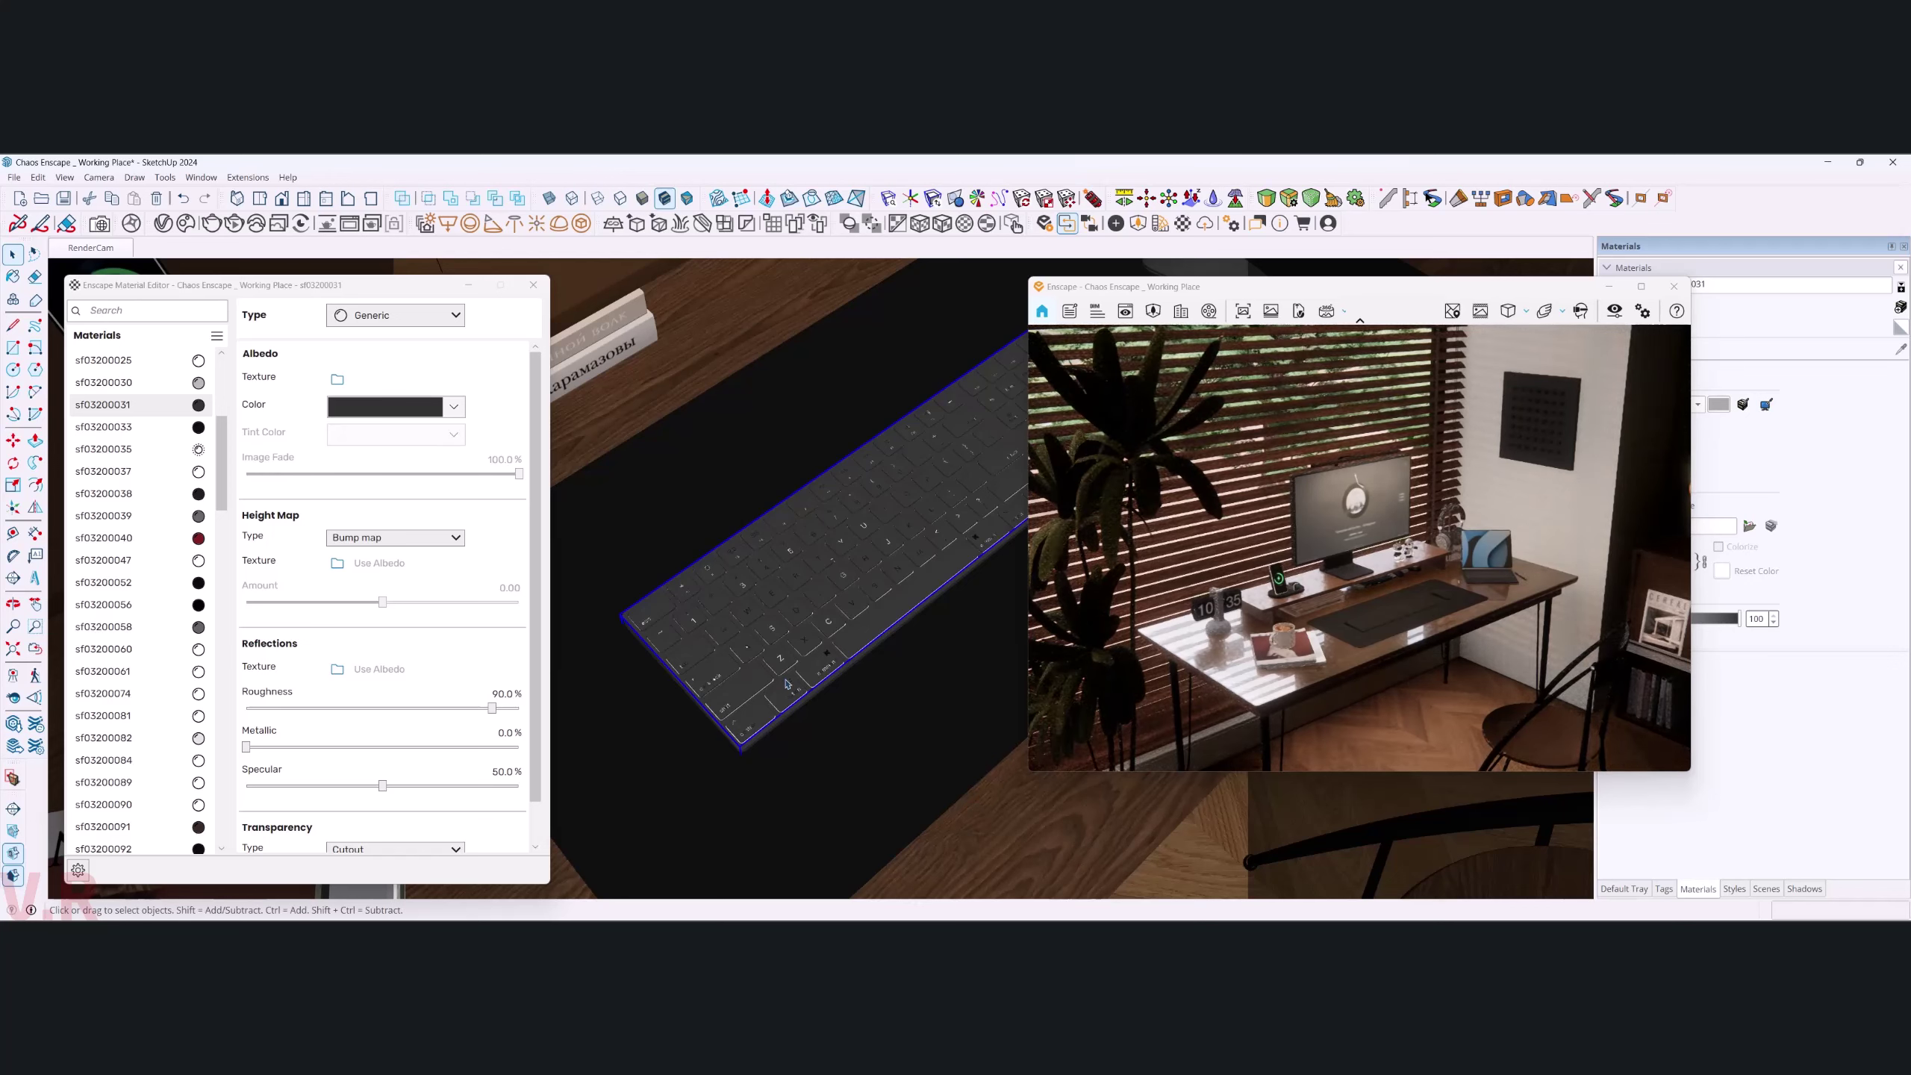
pyautogui.moveTo(703, 751); pyautogui.dragTo(799, 614, button='middle')
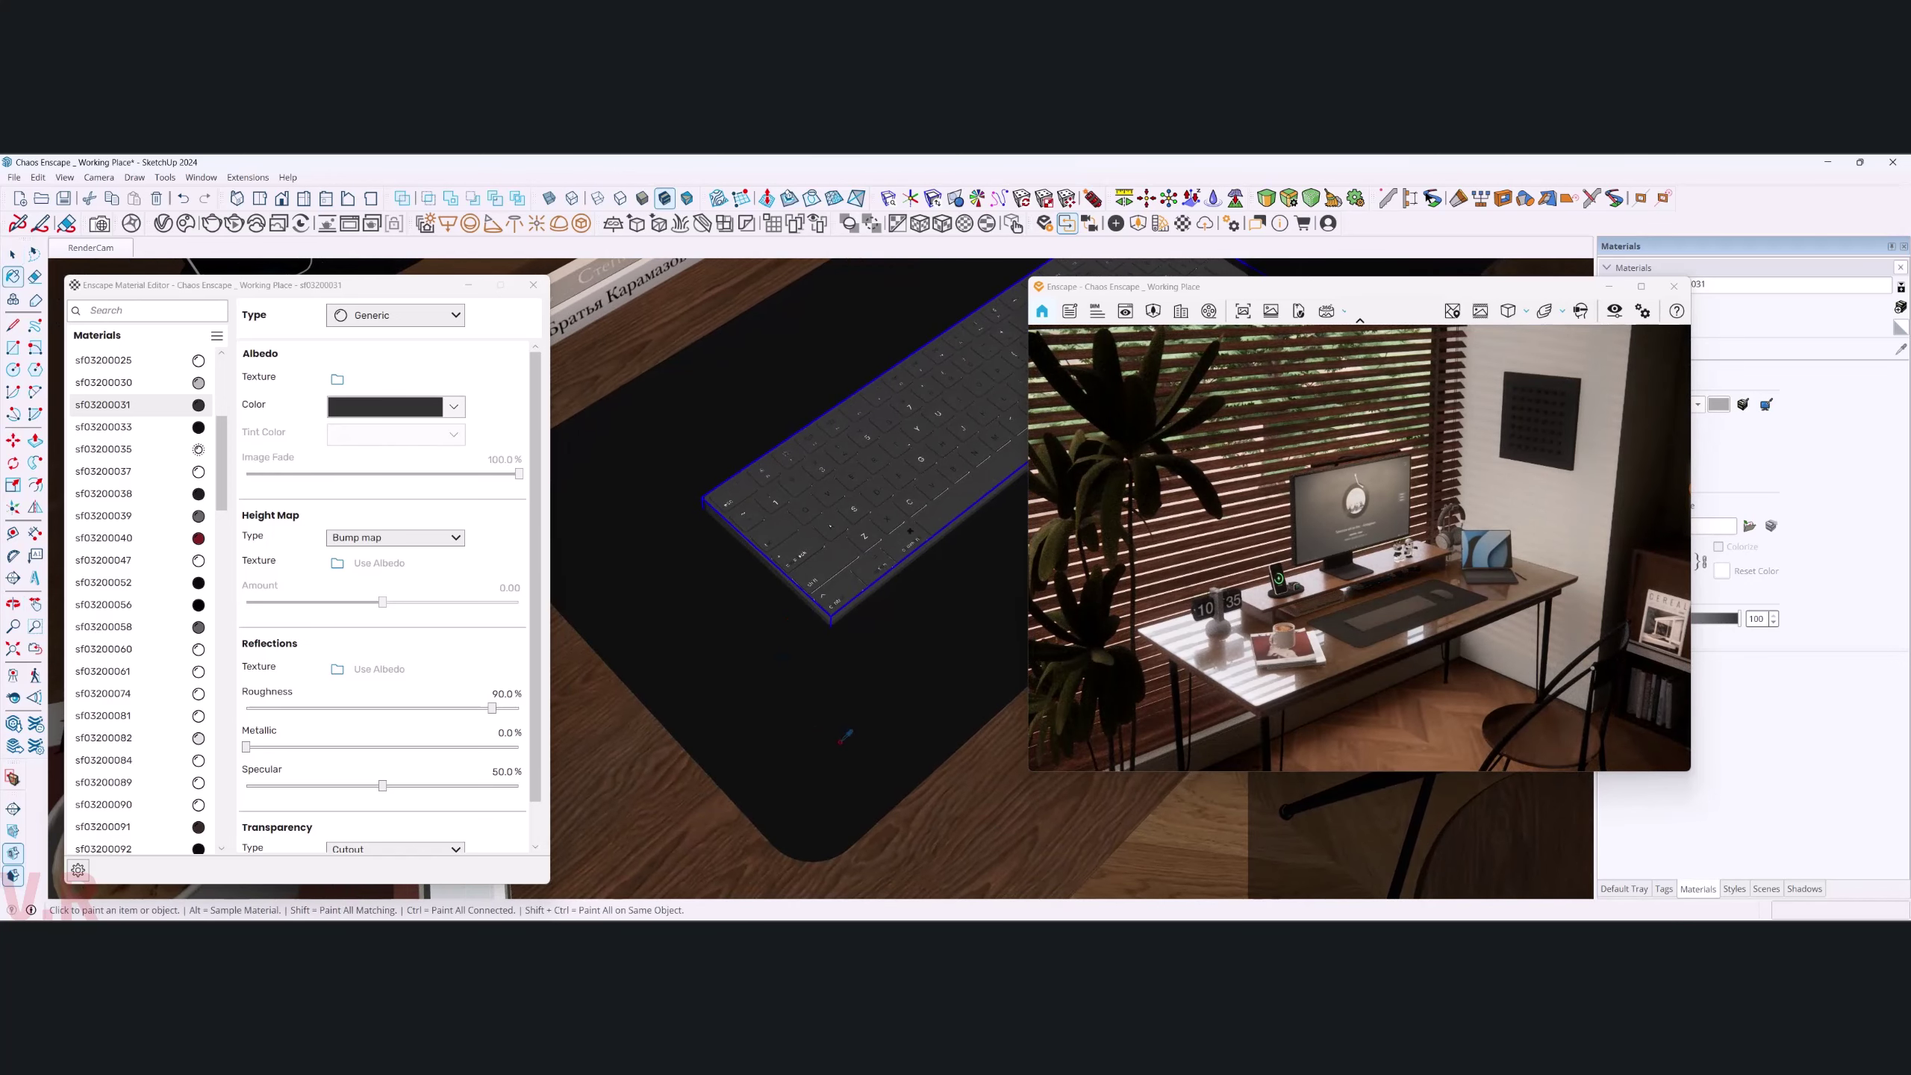
# - Give the mat material sf03200198 a very dark brown albedo, 80% roughness and 15% metallic
pyautogui.keyDown('alt'); pyautogui.click(854, 743); pyautogui.keyUp('alt')
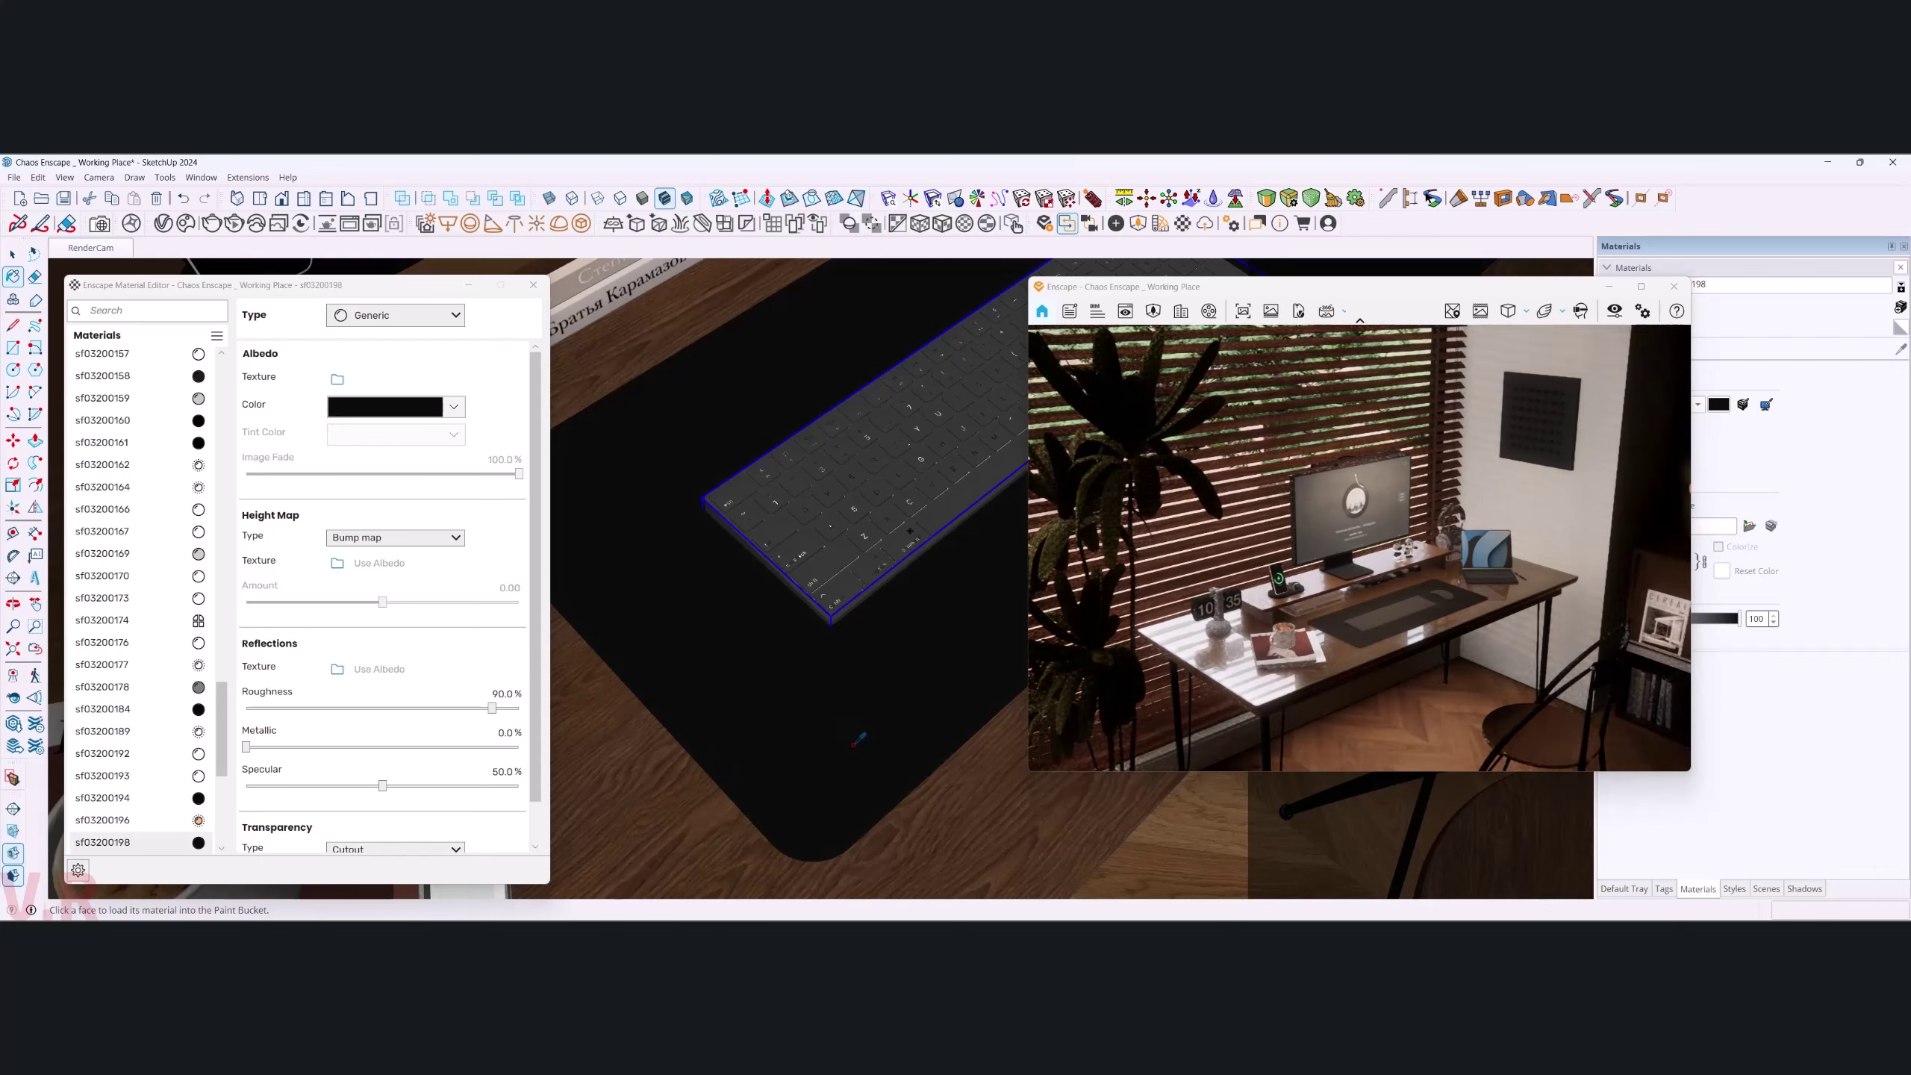
pyautogui.click(454, 407)
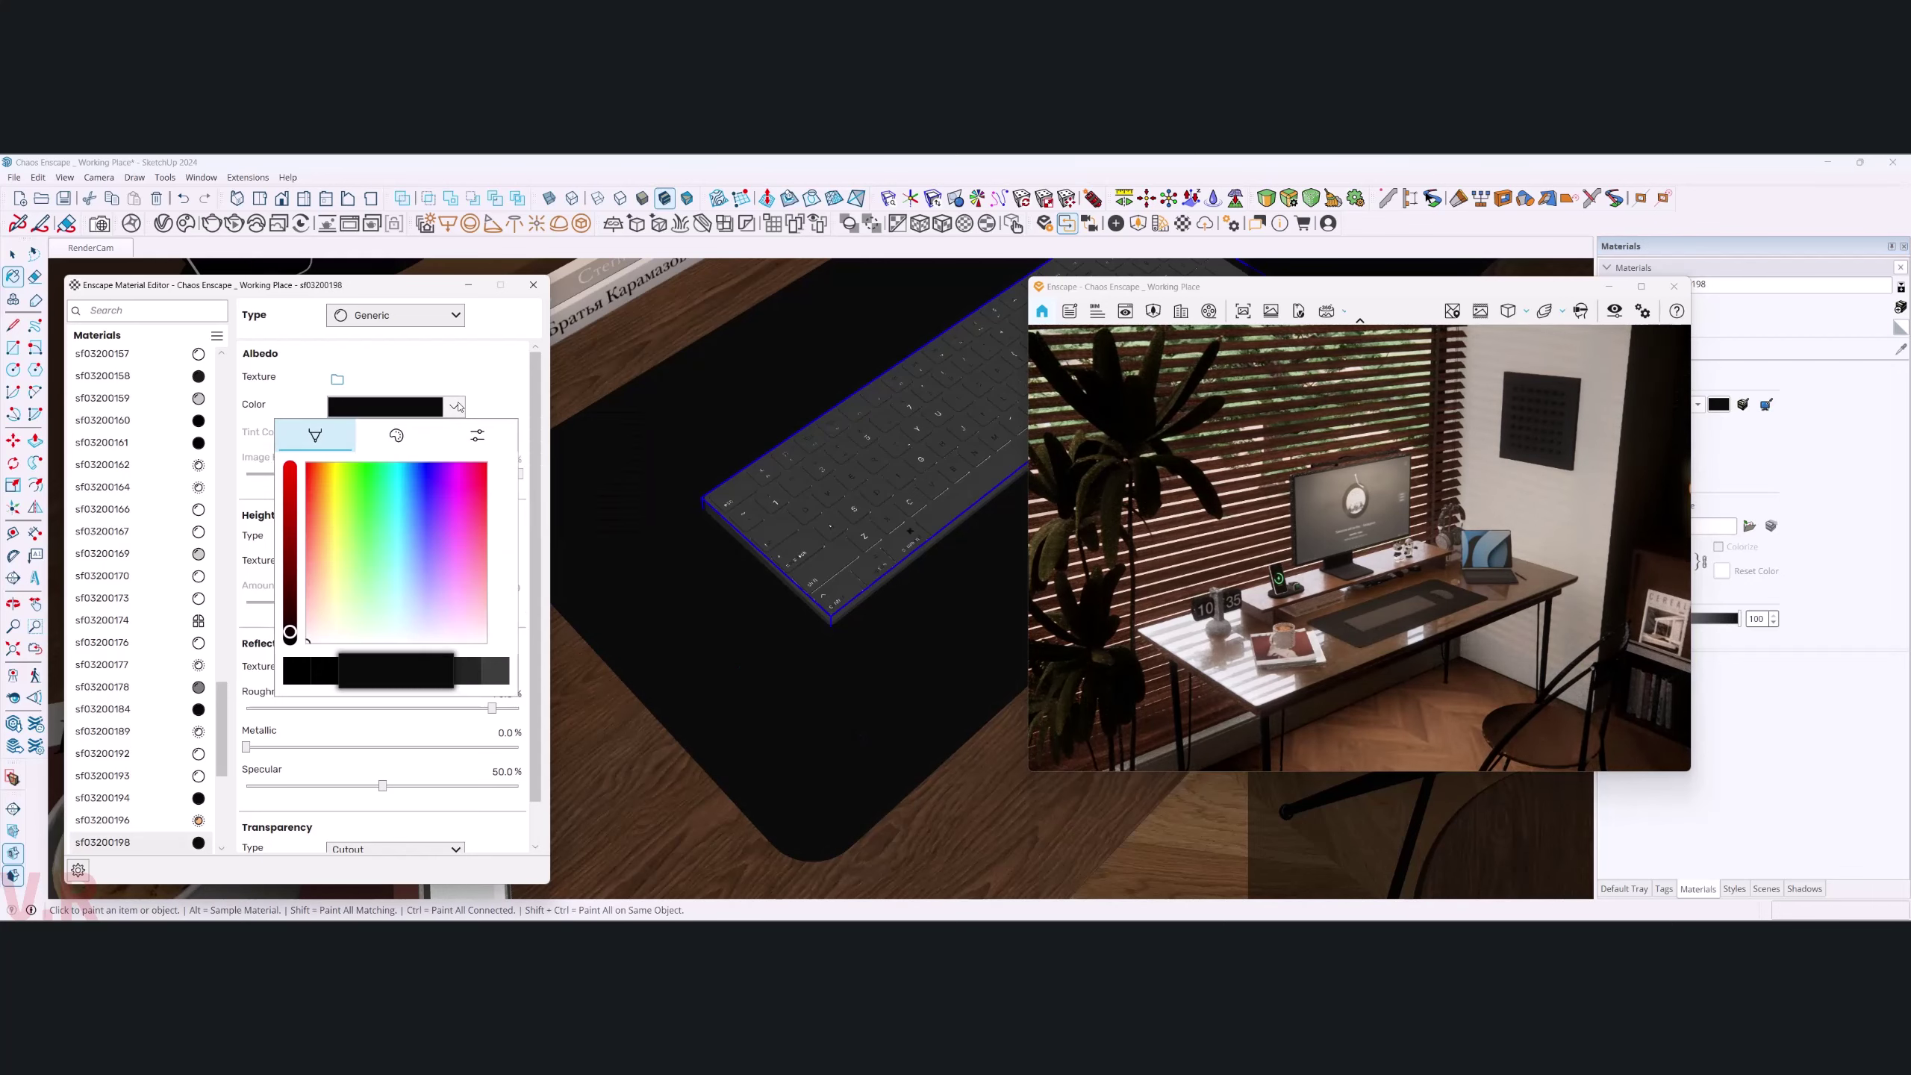
pyautogui.click(316, 538)
pyautogui.moveTo(290, 632); pyautogui.dragTo(290, 597)
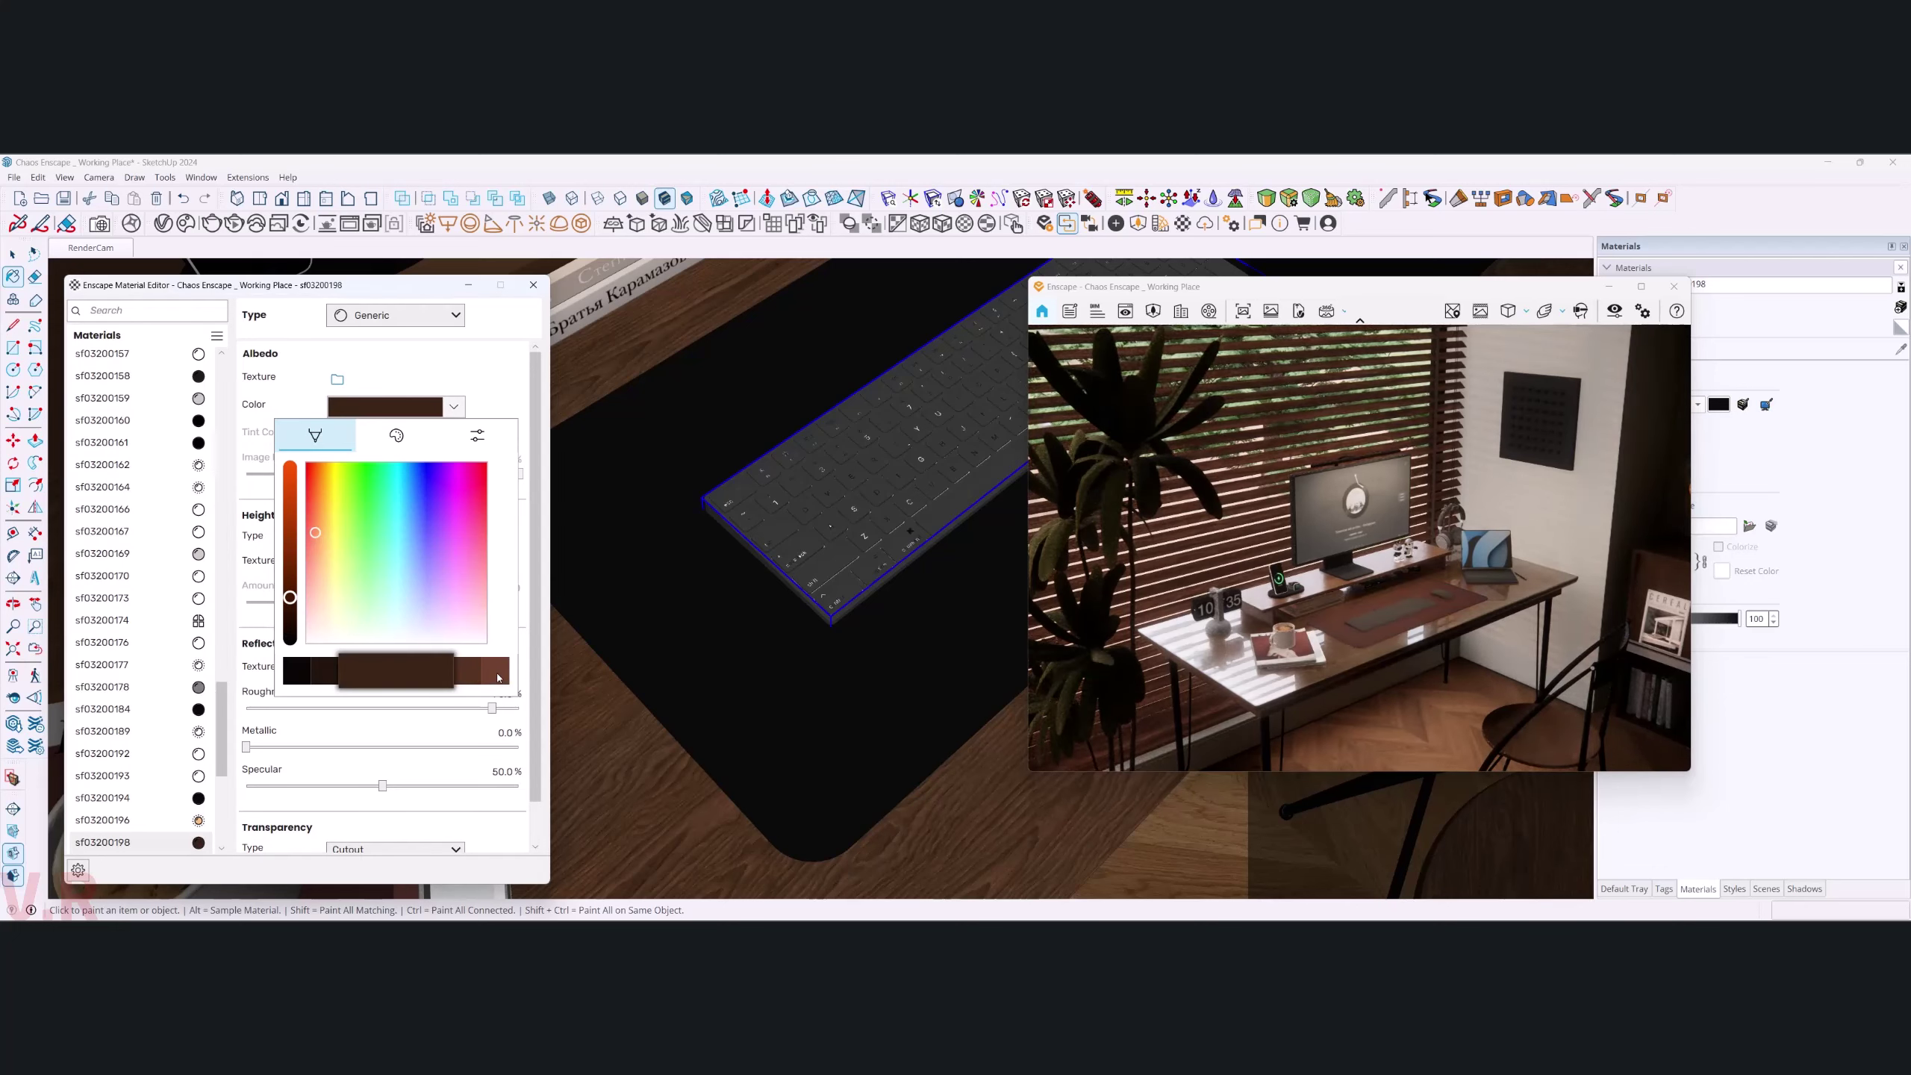
pyautogui.click(336, 673)
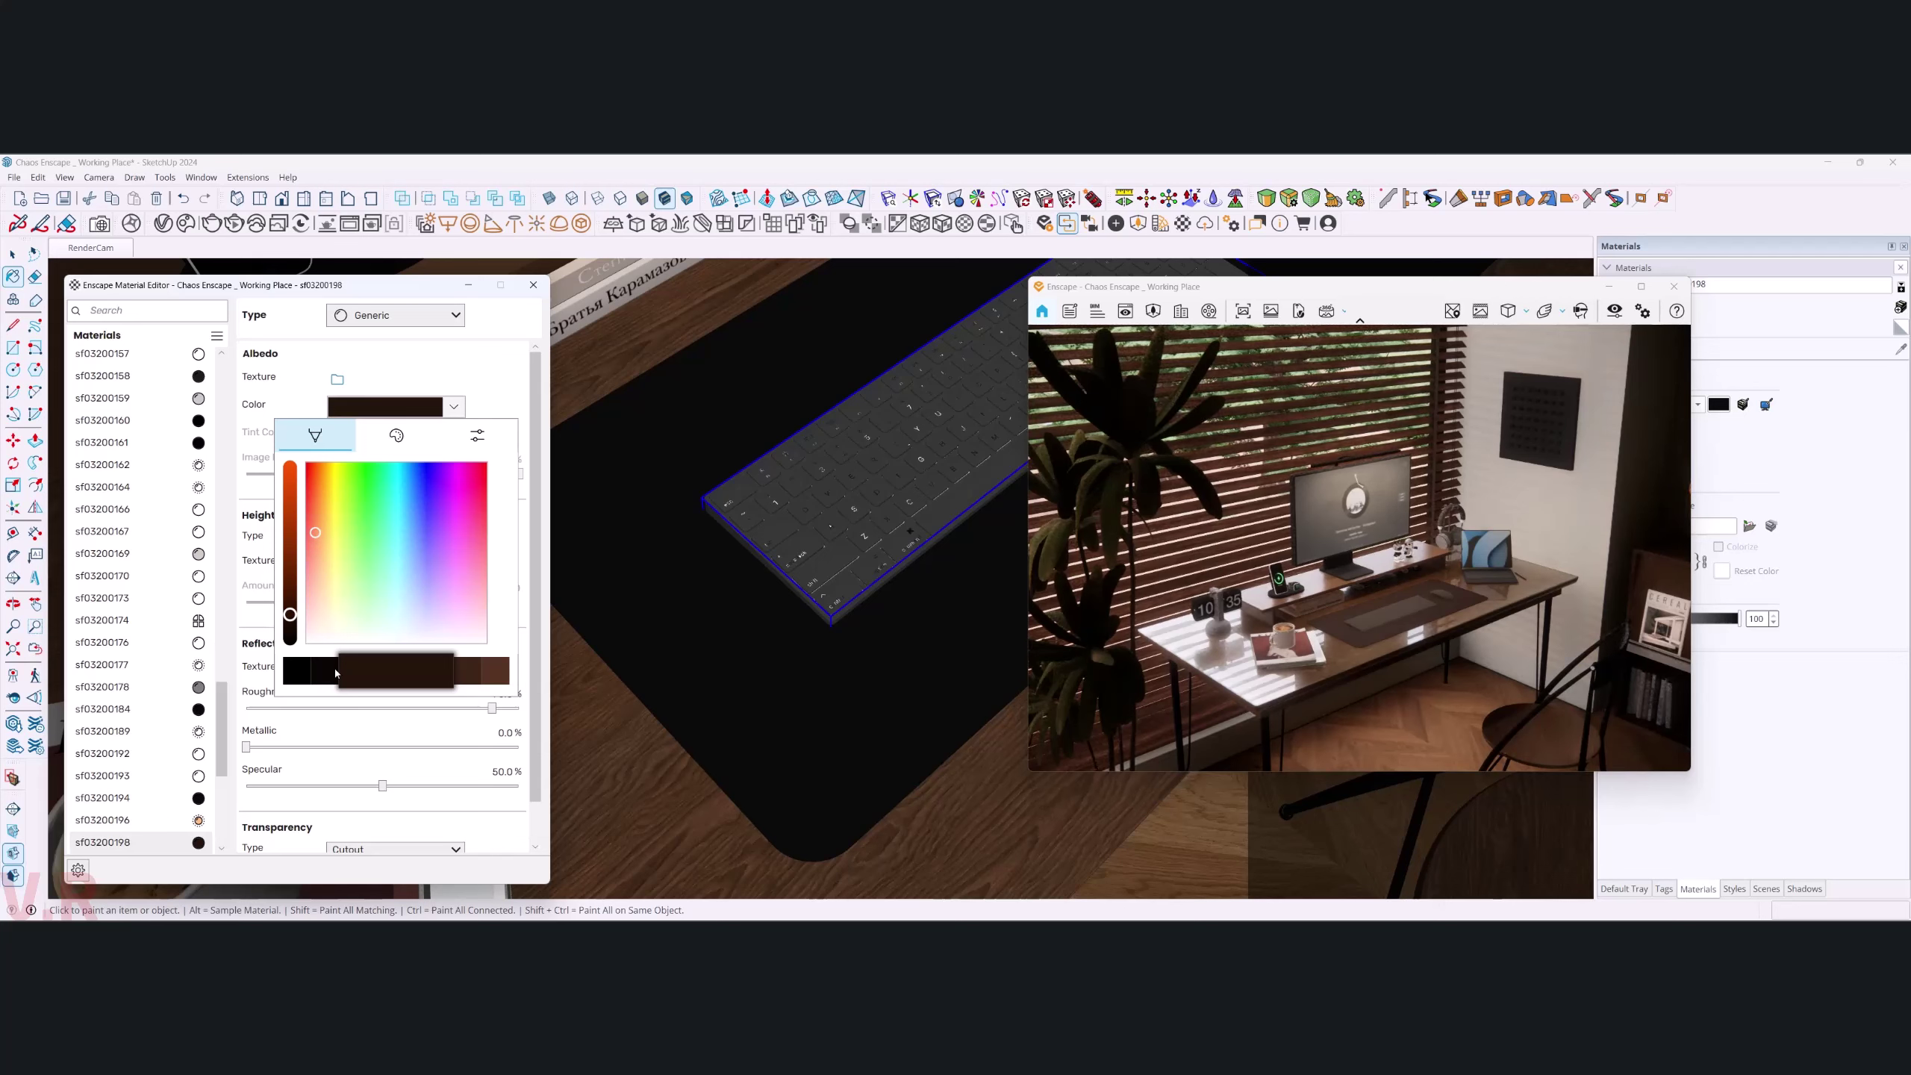
pyautogui.click(514, 399)
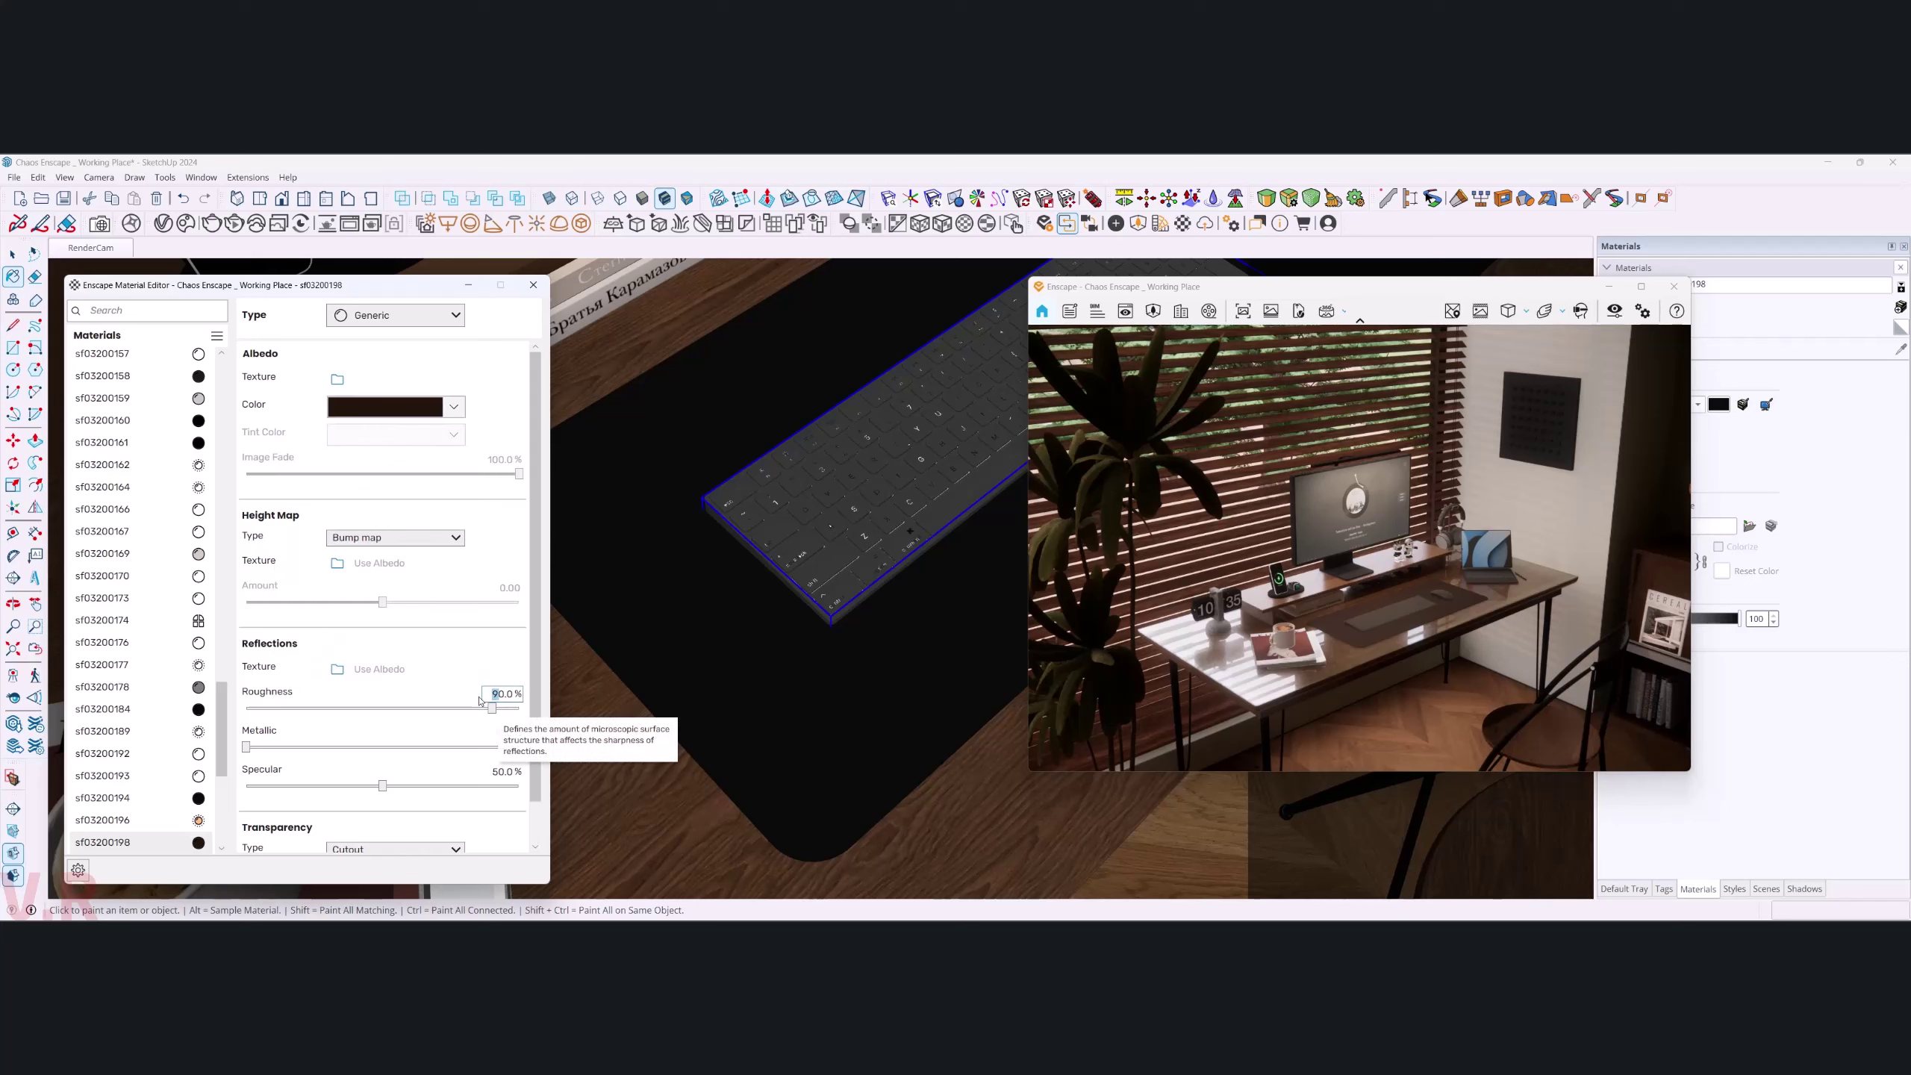
pyautogui.click(498, 732)
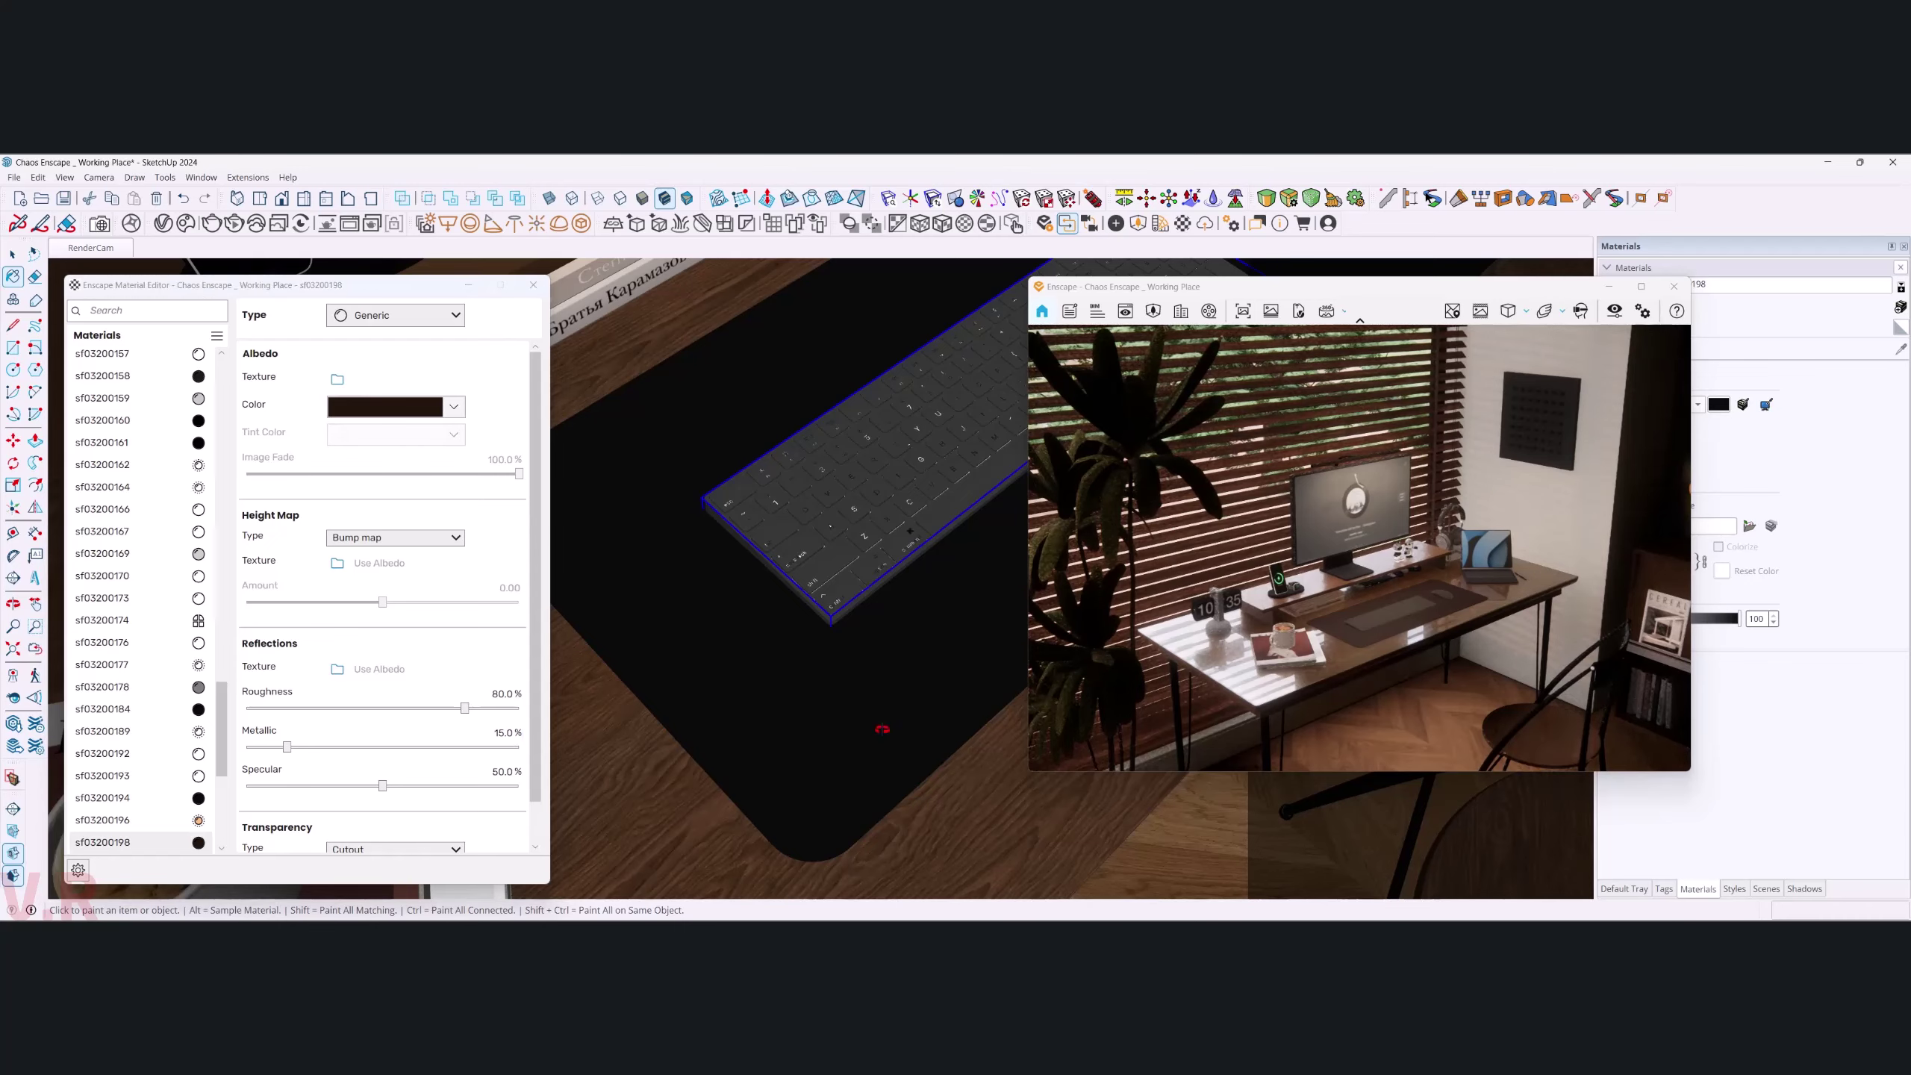
pyautogui.moveTo(892, 721)
pyautogui.mouseDown(button='middle')
pyautogui.moveTo(835, 720)
pyautogui.moveTo(837, 668)
pyautogui.mouseUp(button='middle')
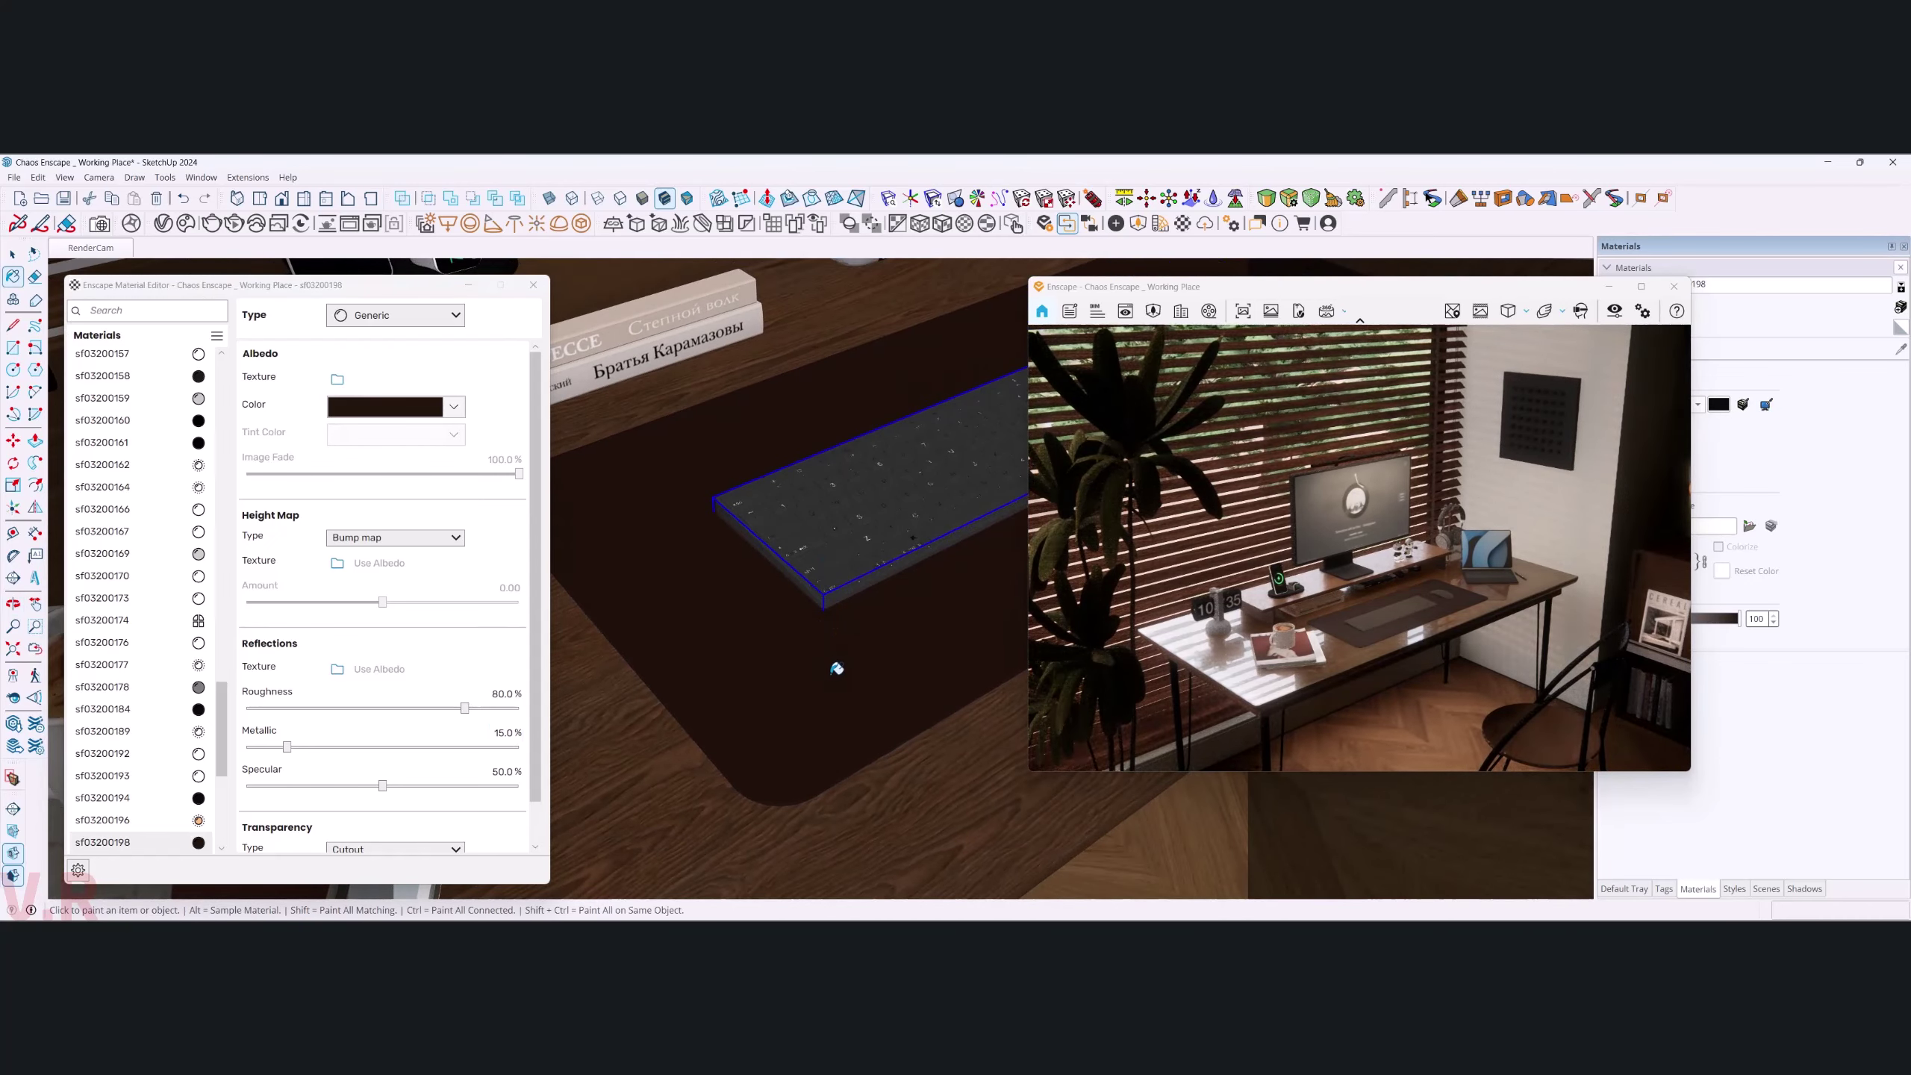
pyautogui.moveTo(837, 668); pyautogui.dragTo(768, 702, button='middle')
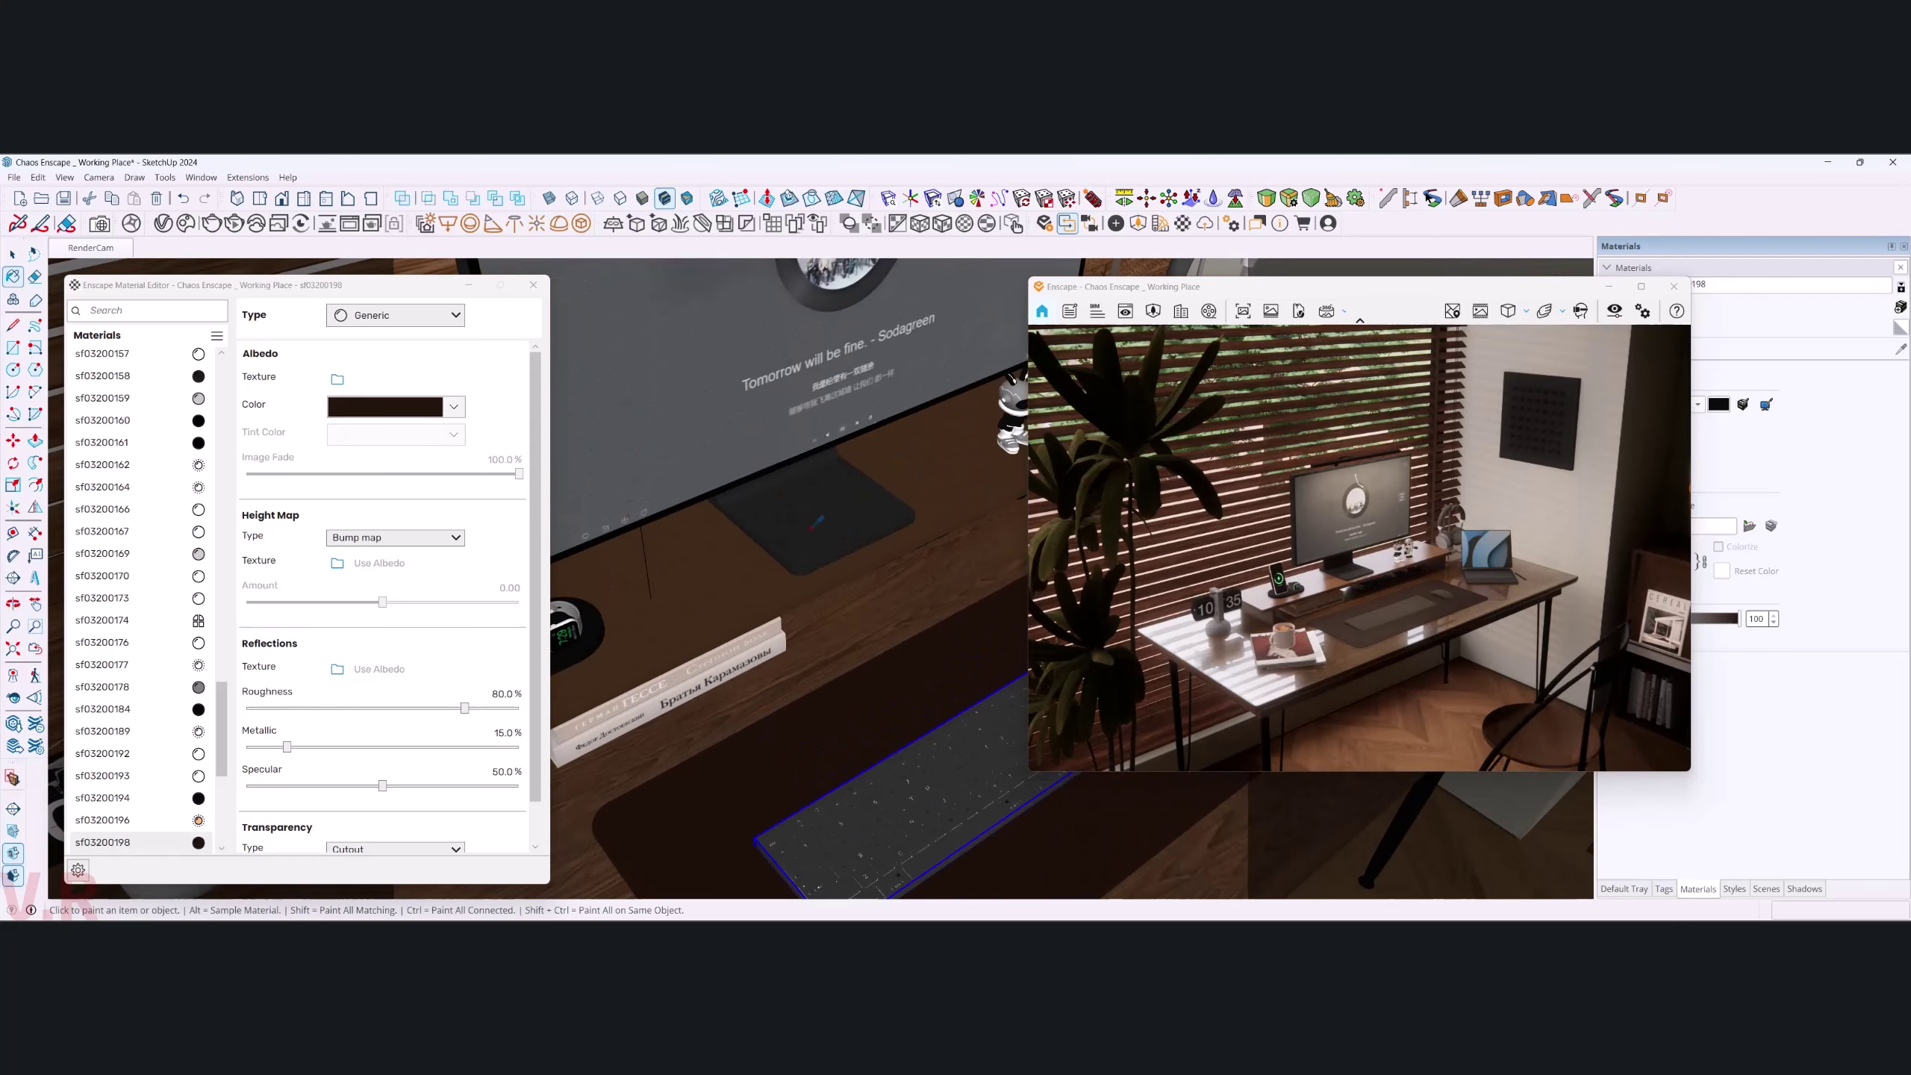
# - Set the monitor stand material's roughness to 40%
pyautogui.keyDown('alt'); pyautogui.click(825, 506); pyautogui.keyUp('alt')
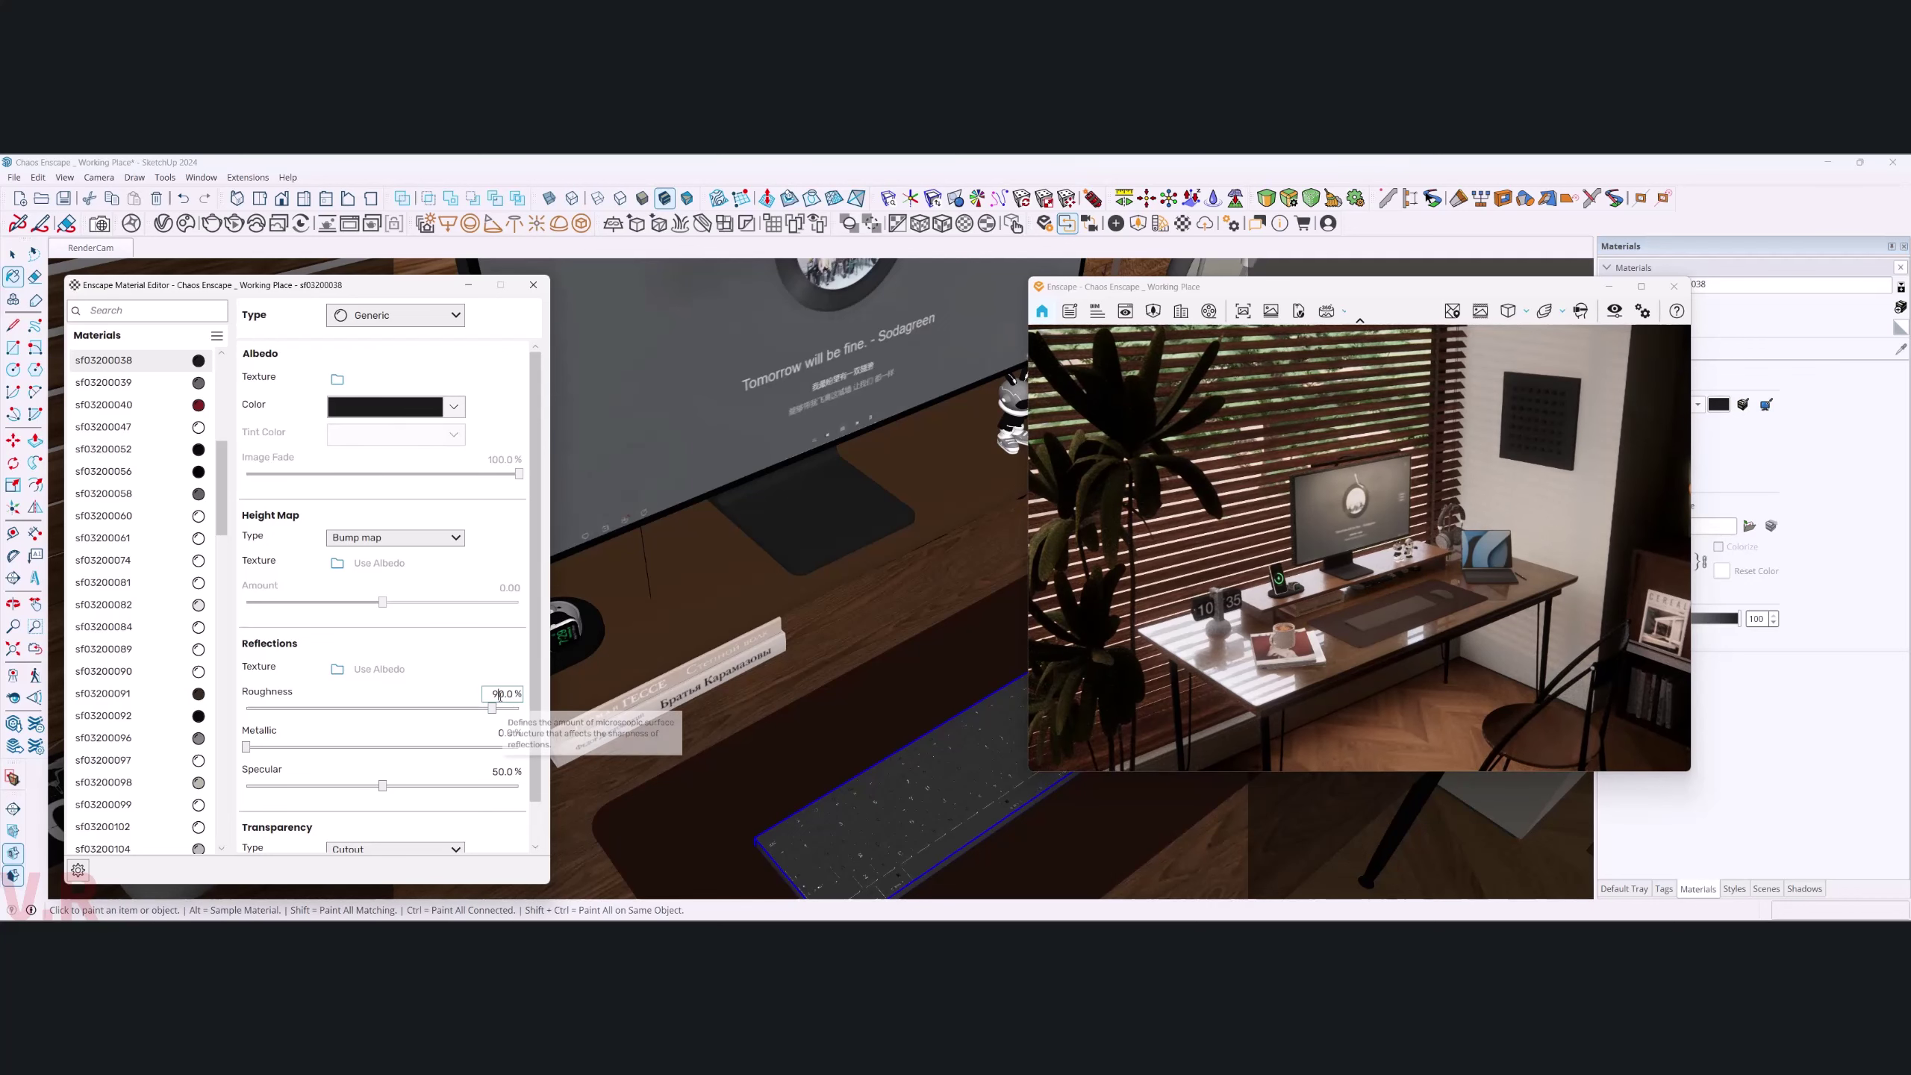
pyautogui.write('40')
pyautogui.press('Return')
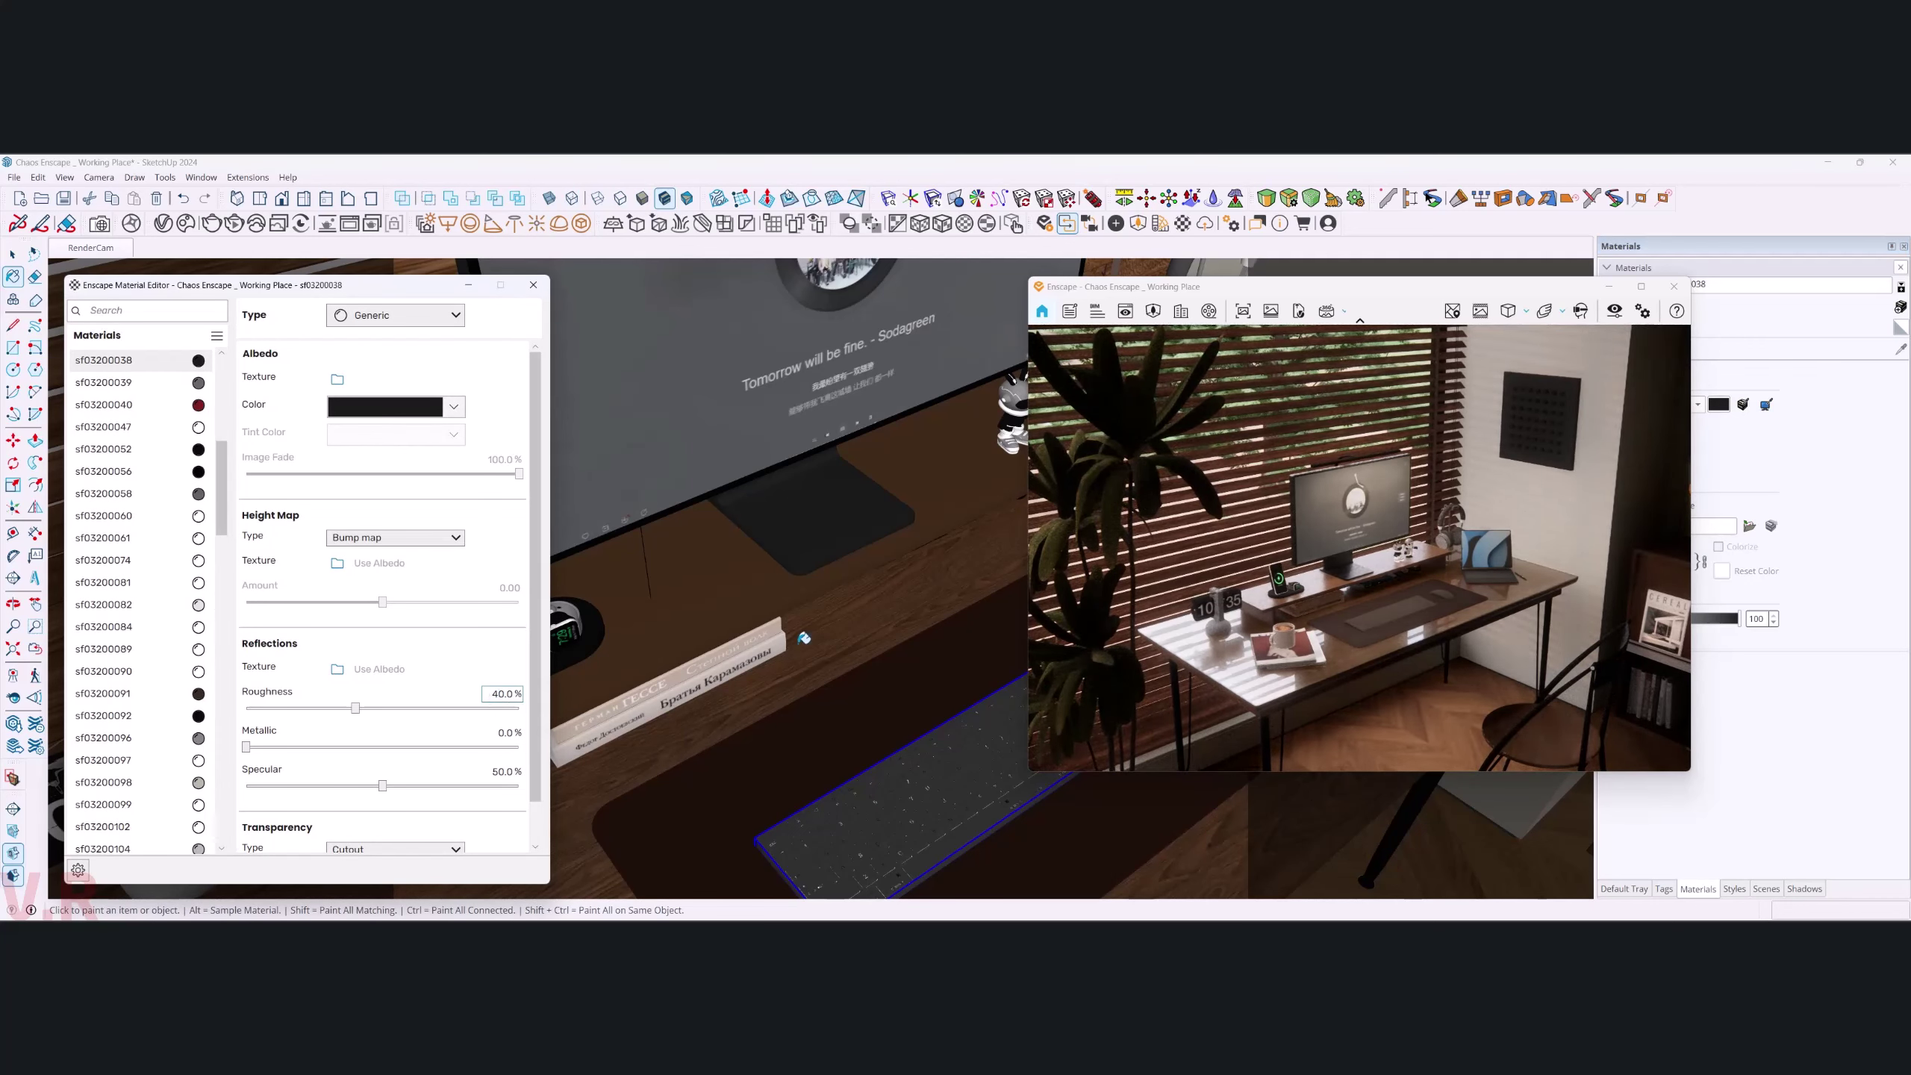
# - Sample the charging dock's material sf03200184 and set its roughness to 50%
pyautogui.moveTo(804, 639)
pyautogui.mouseDown(button='middle')
pyautogui.moveTo(889, 660)
pyautogui.moveTo(805, 644)
pyautogui.mouseUp(button='middle')
pyautogui.scroll(2, 805, 643)
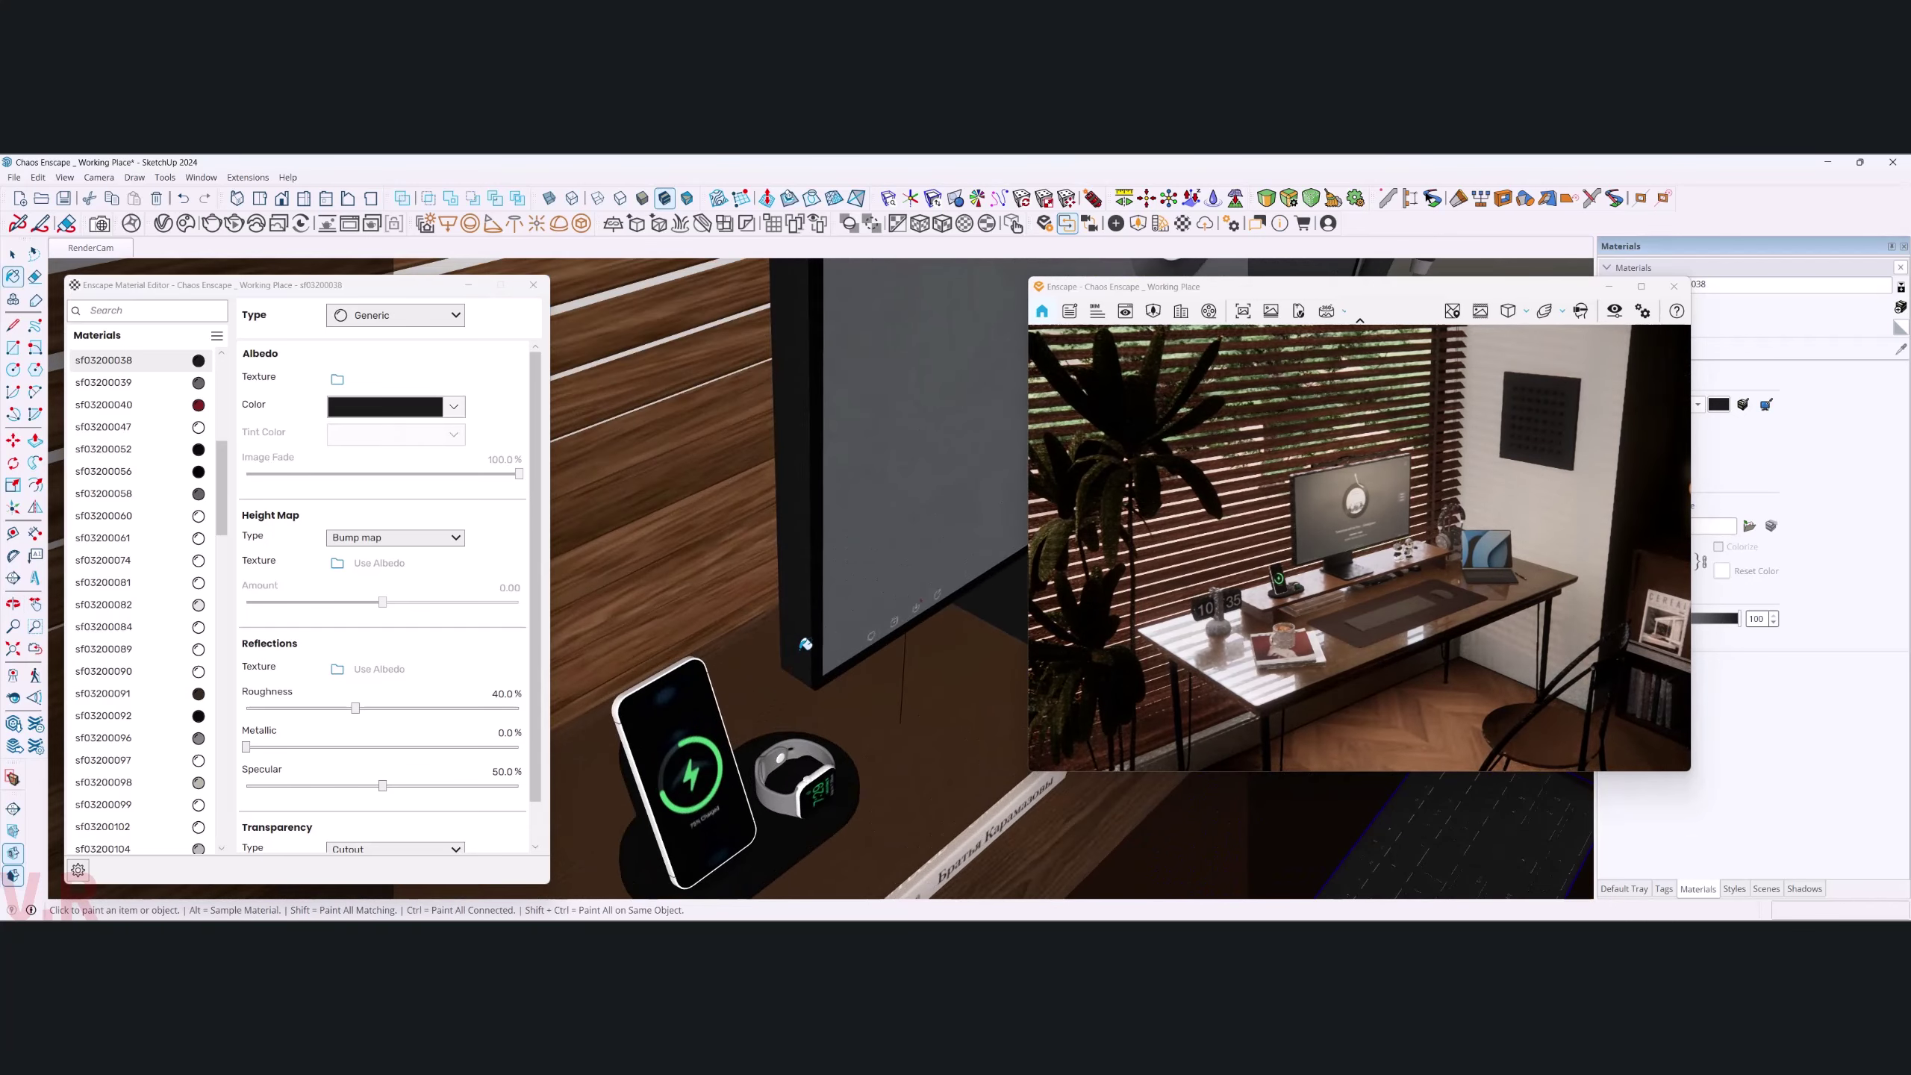
pyautogui.press('alt')
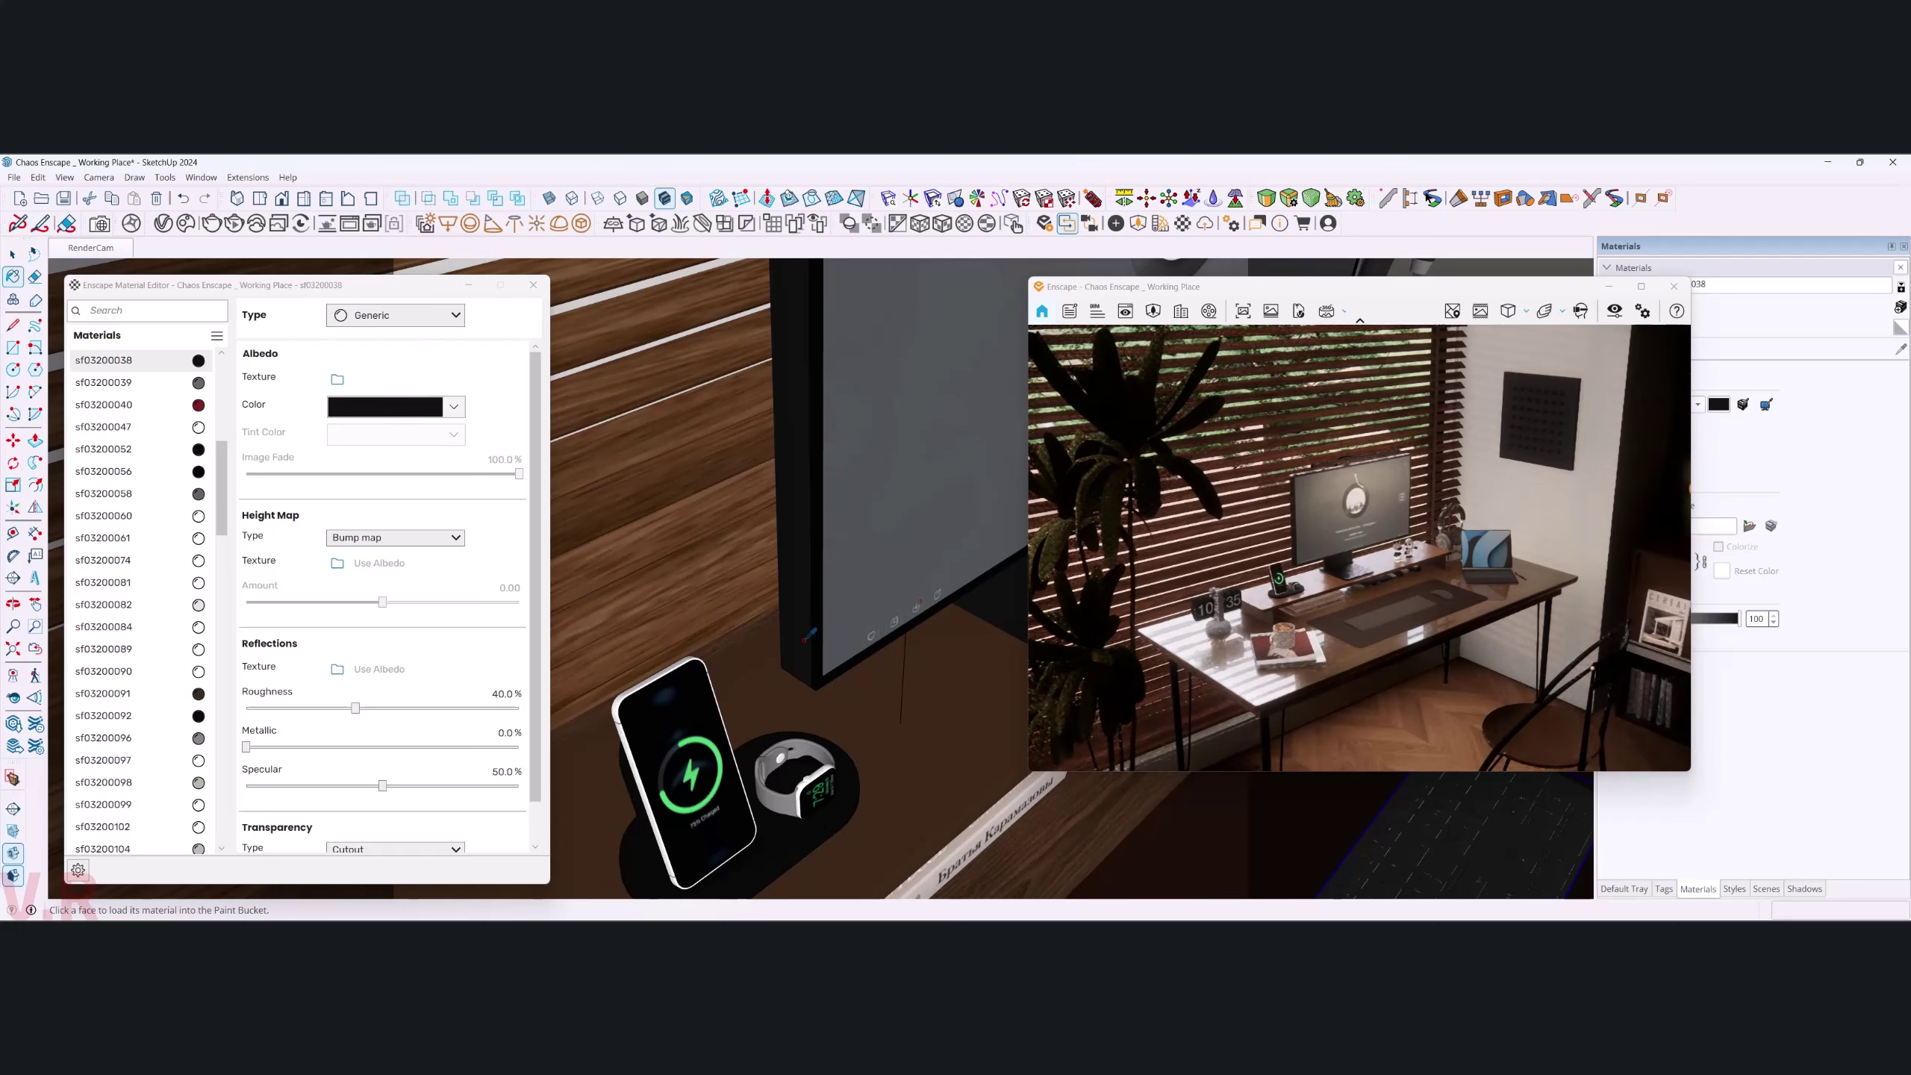
pyautogui.keyDown('alt'); pyautogui.click(582, 762); pyautogui.keyUp('alt')
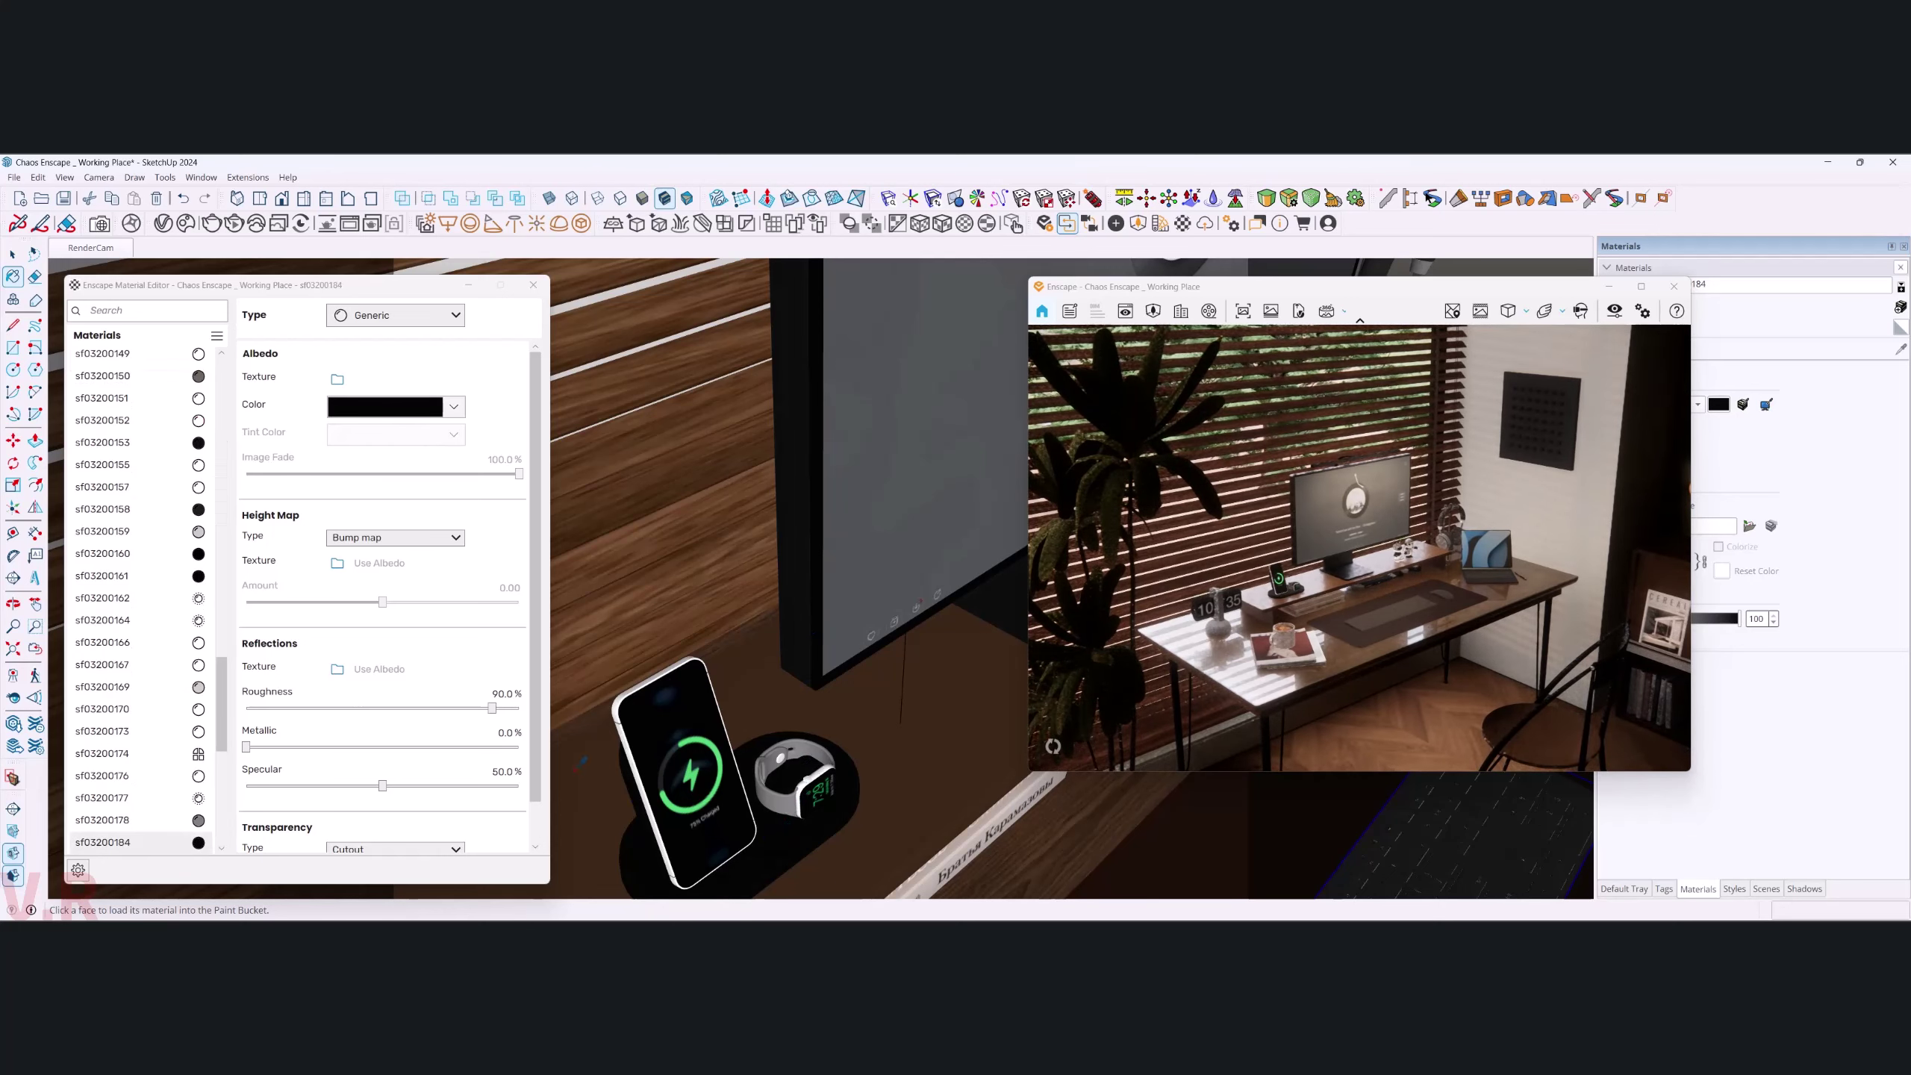
pyautogui.doubleClick(506, 694)
pyautogui.write('50')
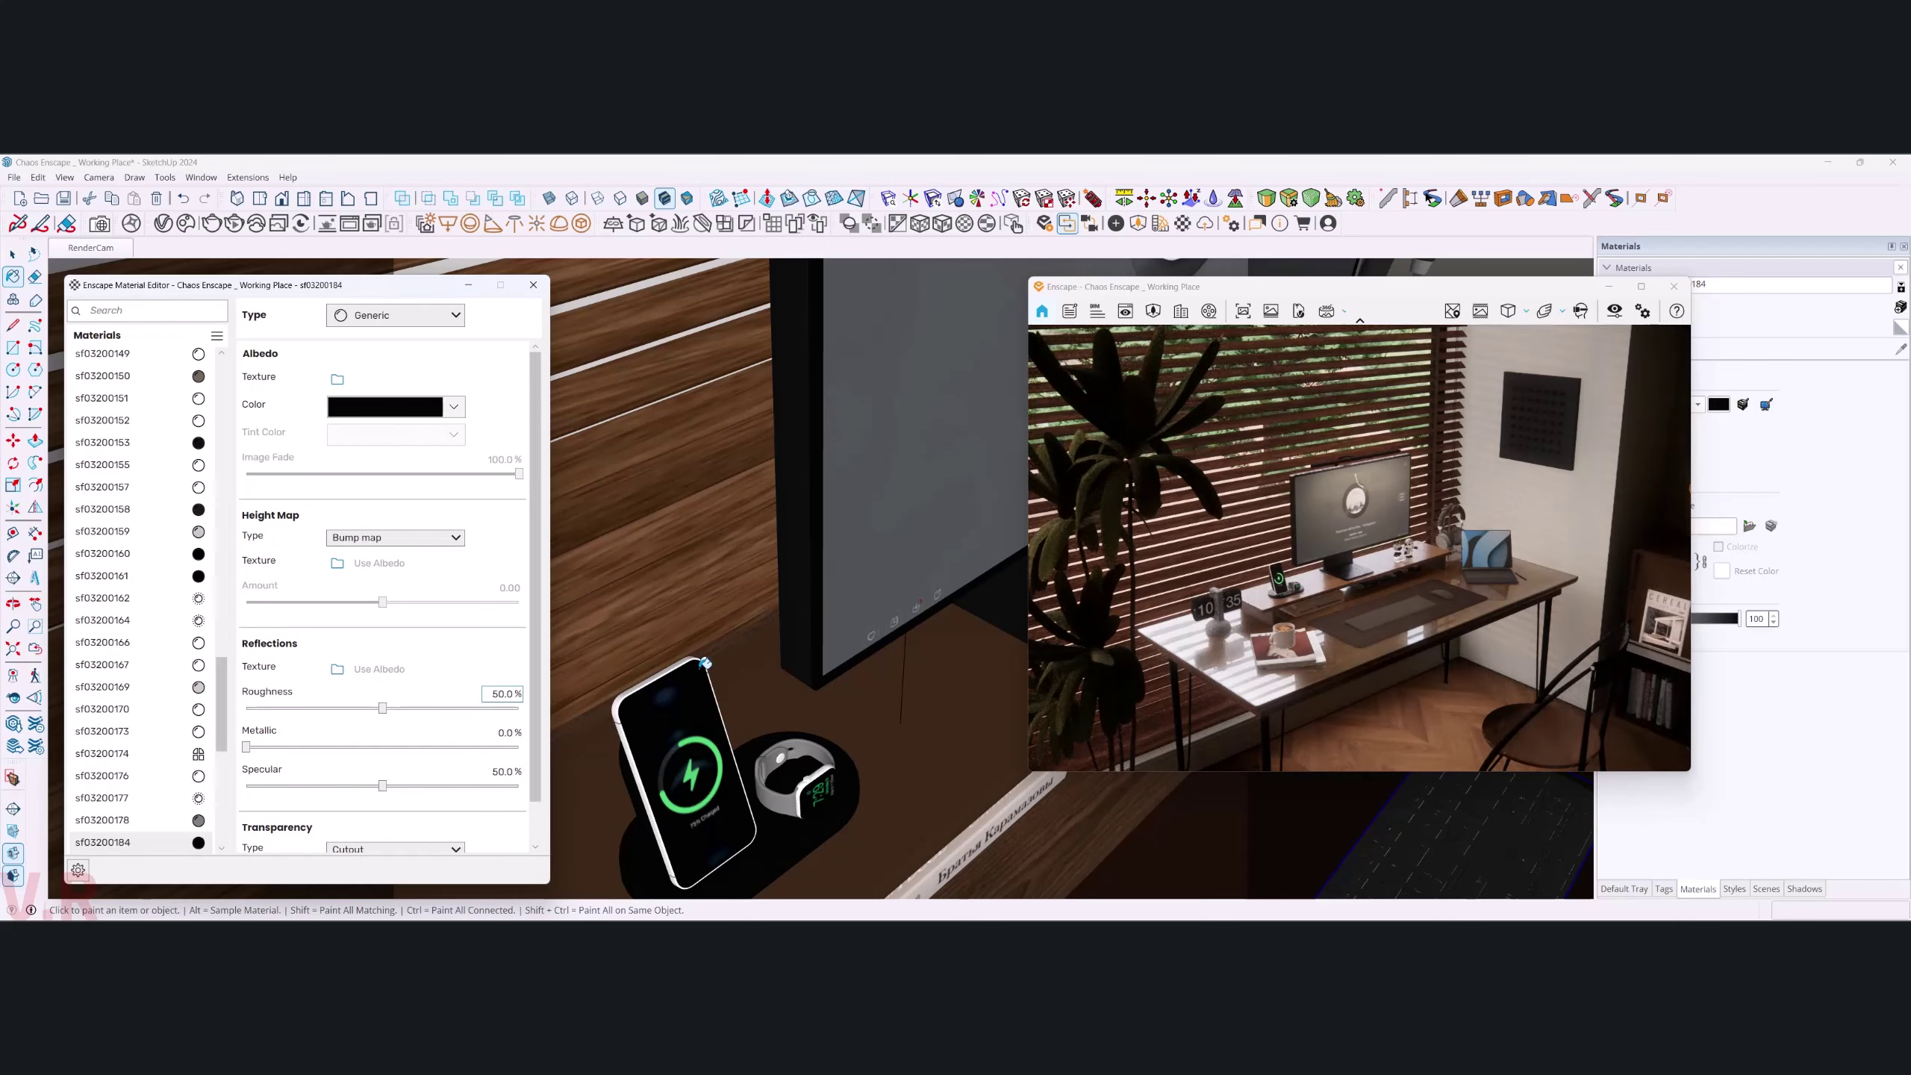
# - Sample the chair leg's metal material and keep its metallic at 100%
pyautogui.scroll(-3, 682, 588)
pyautogui.scroll(-3, 682, 587)
pyautogui.scroll(-3, 682, 588)
pyautogui.scroll(-1, 683, 587)
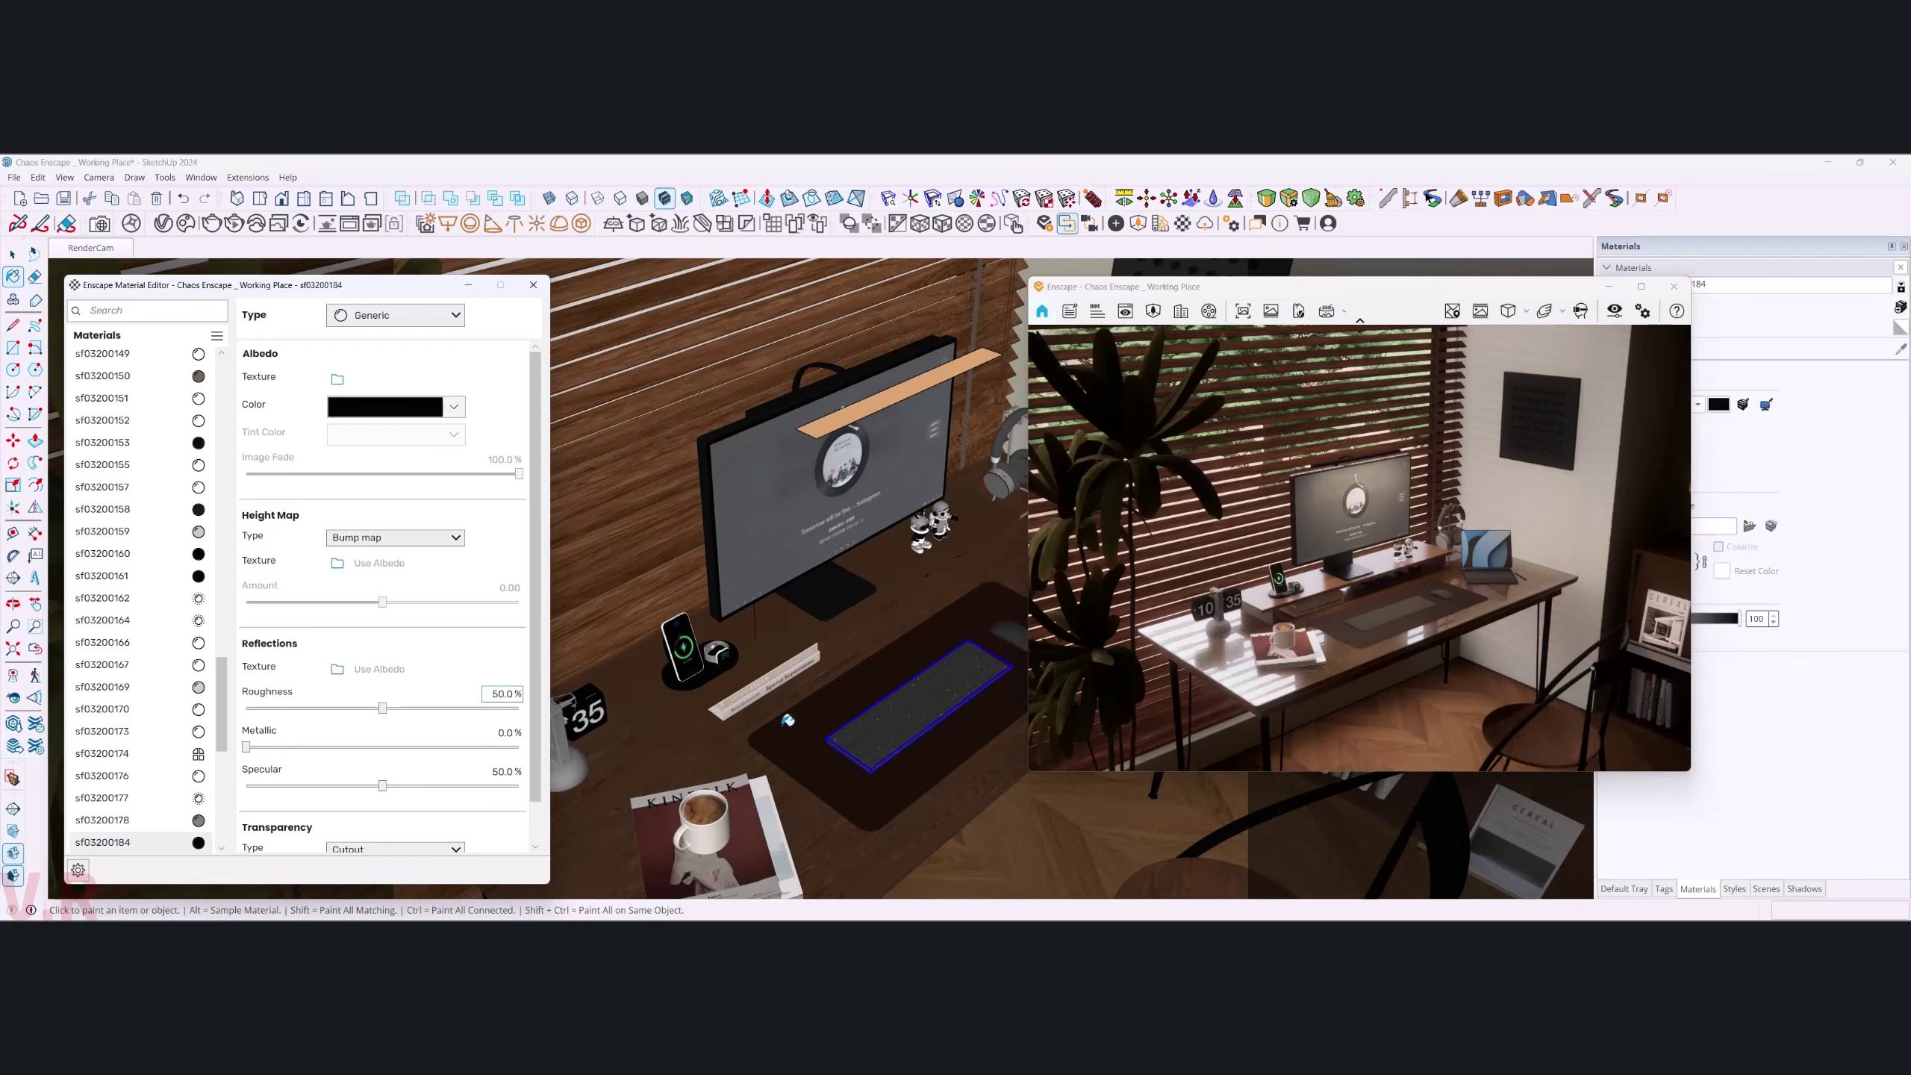
pyautogui.scroll(-2, 760, 616)
pyautogui.scroll(-2, 761, 616)
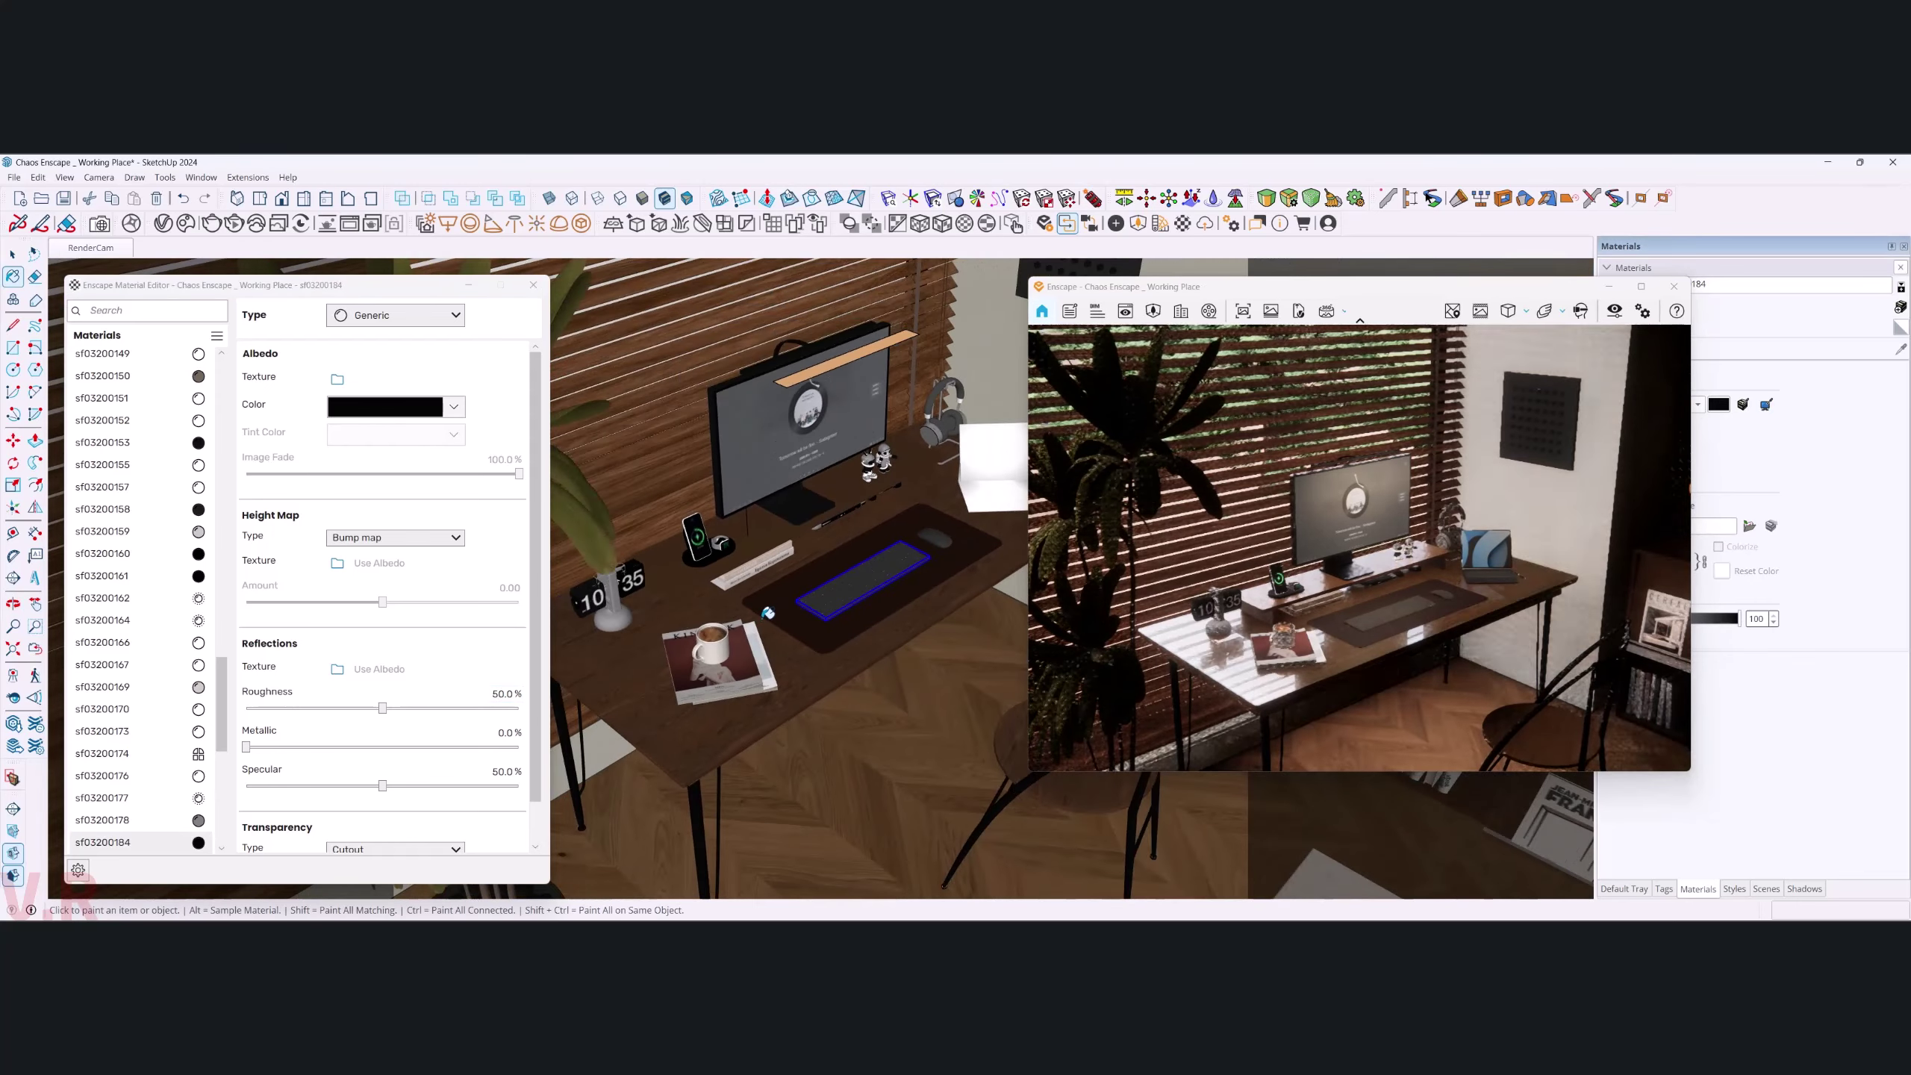
pyautogui.moveTo(760, 616)
pyautogui.mouseDown(button='middle')
pyautogui.moveTo(750, 545)
pyautogui.moveTo(728, 619)
pyautogui.mouseUp(button='middle')
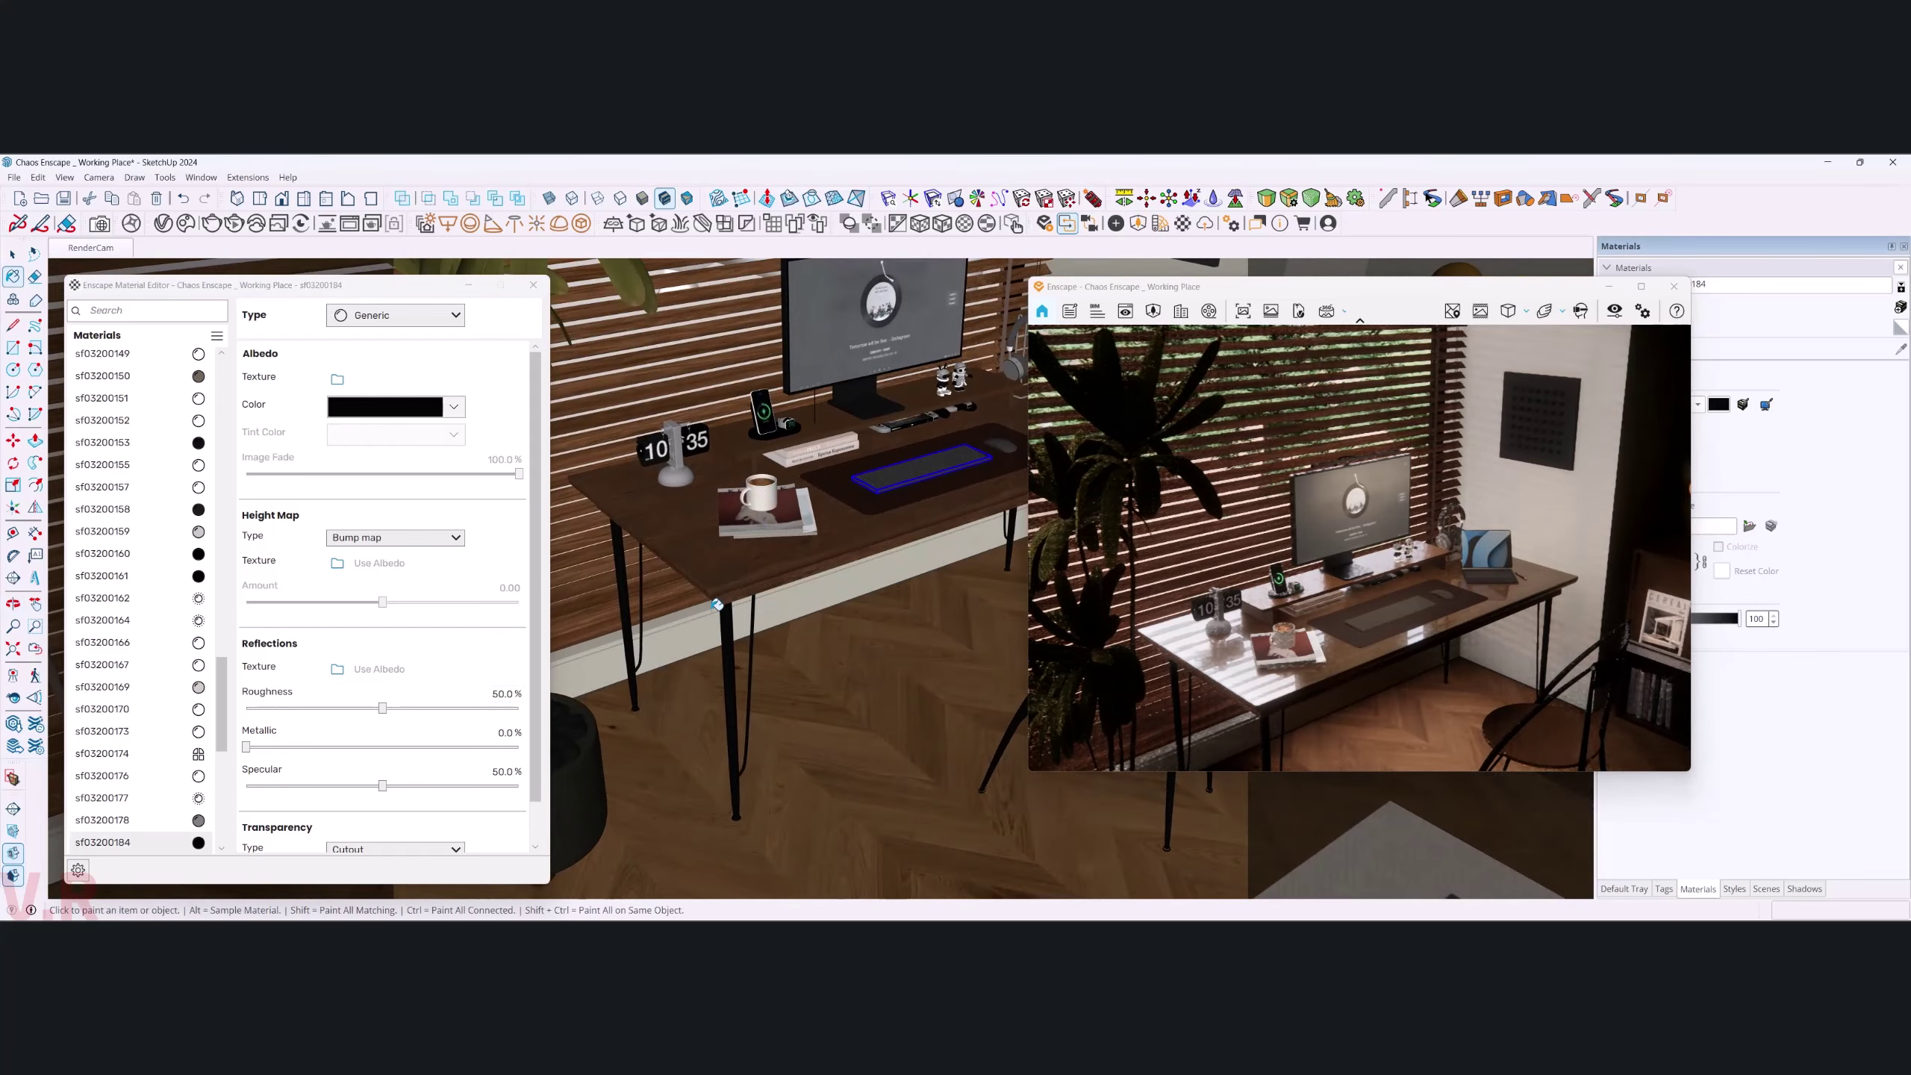
pyautogui.scroll(2, 727, 620)
pyautogui.scroll(3, 738, 620)
pyautogui.scroll(2, 738, 620)
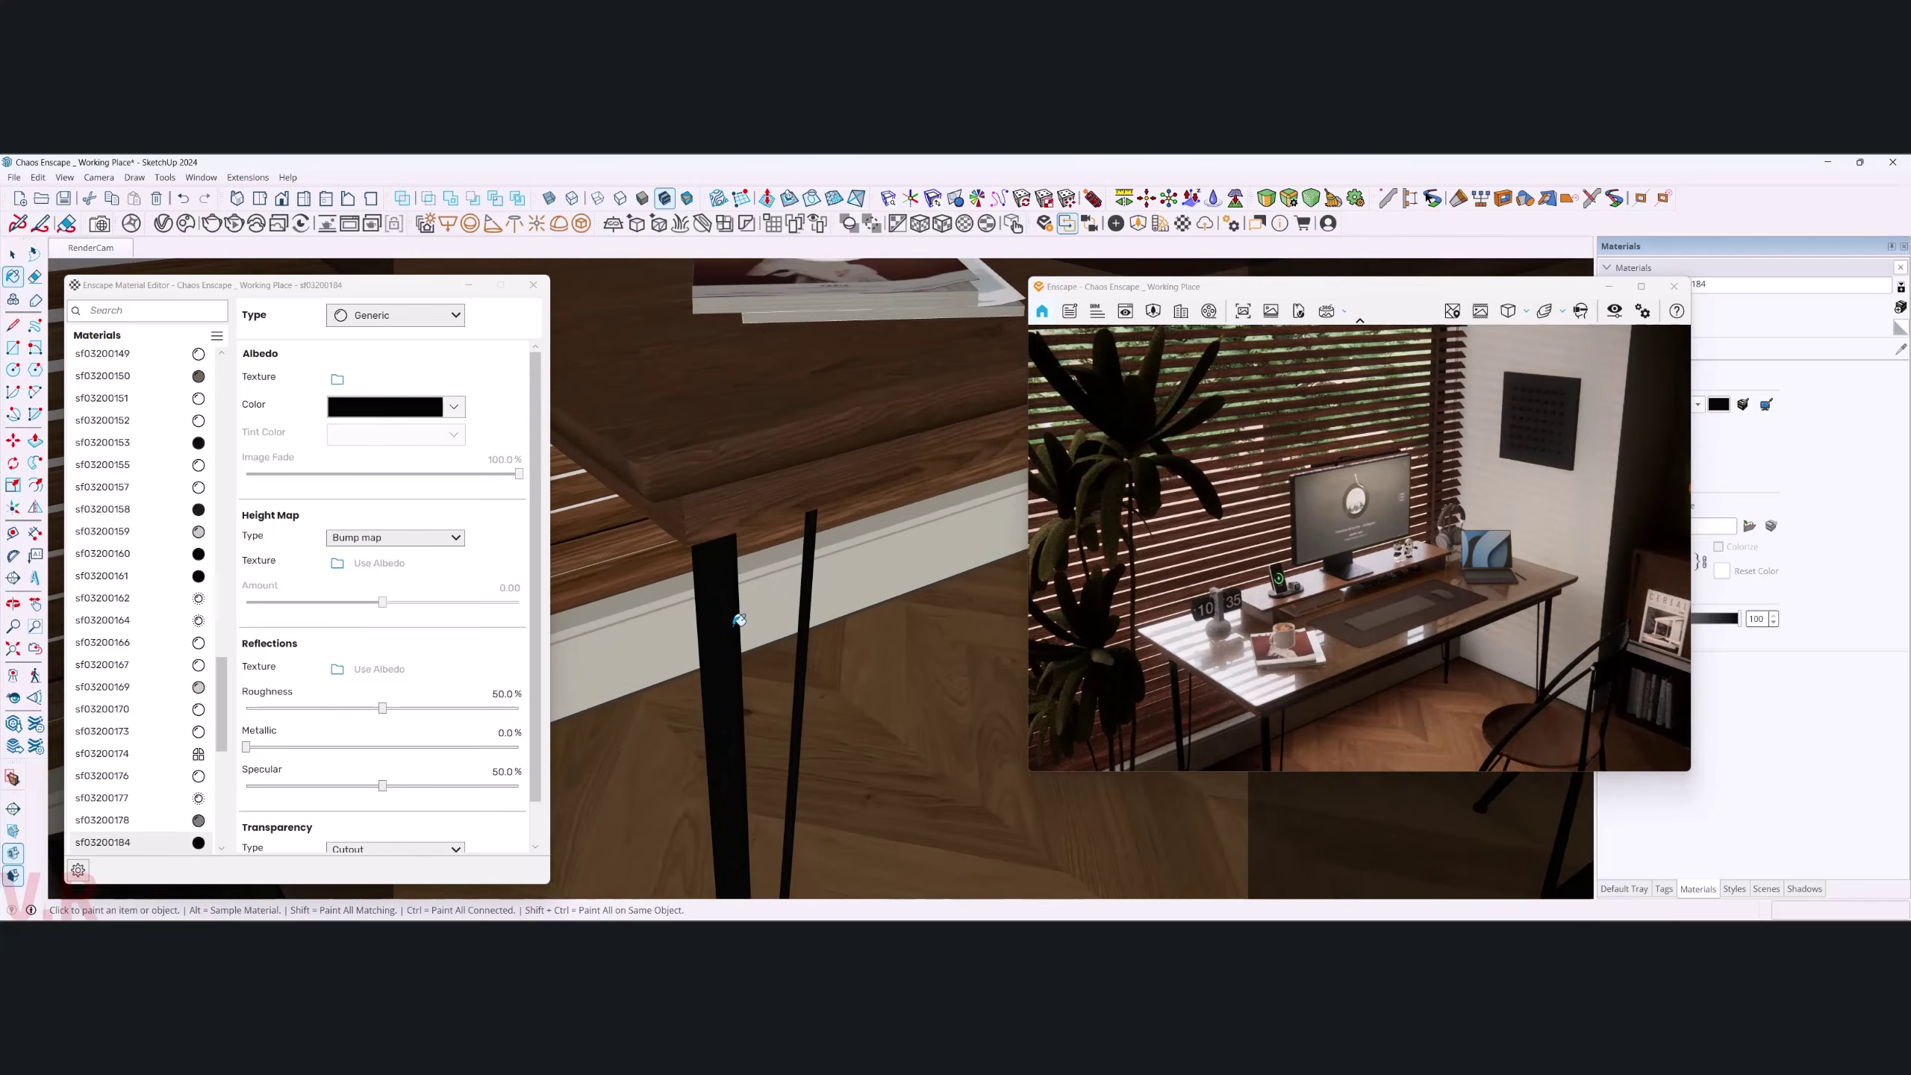
pyautogui.keyDown('alt'); pyautogui.click(726, 636); pyautogui.keyUp('alt')
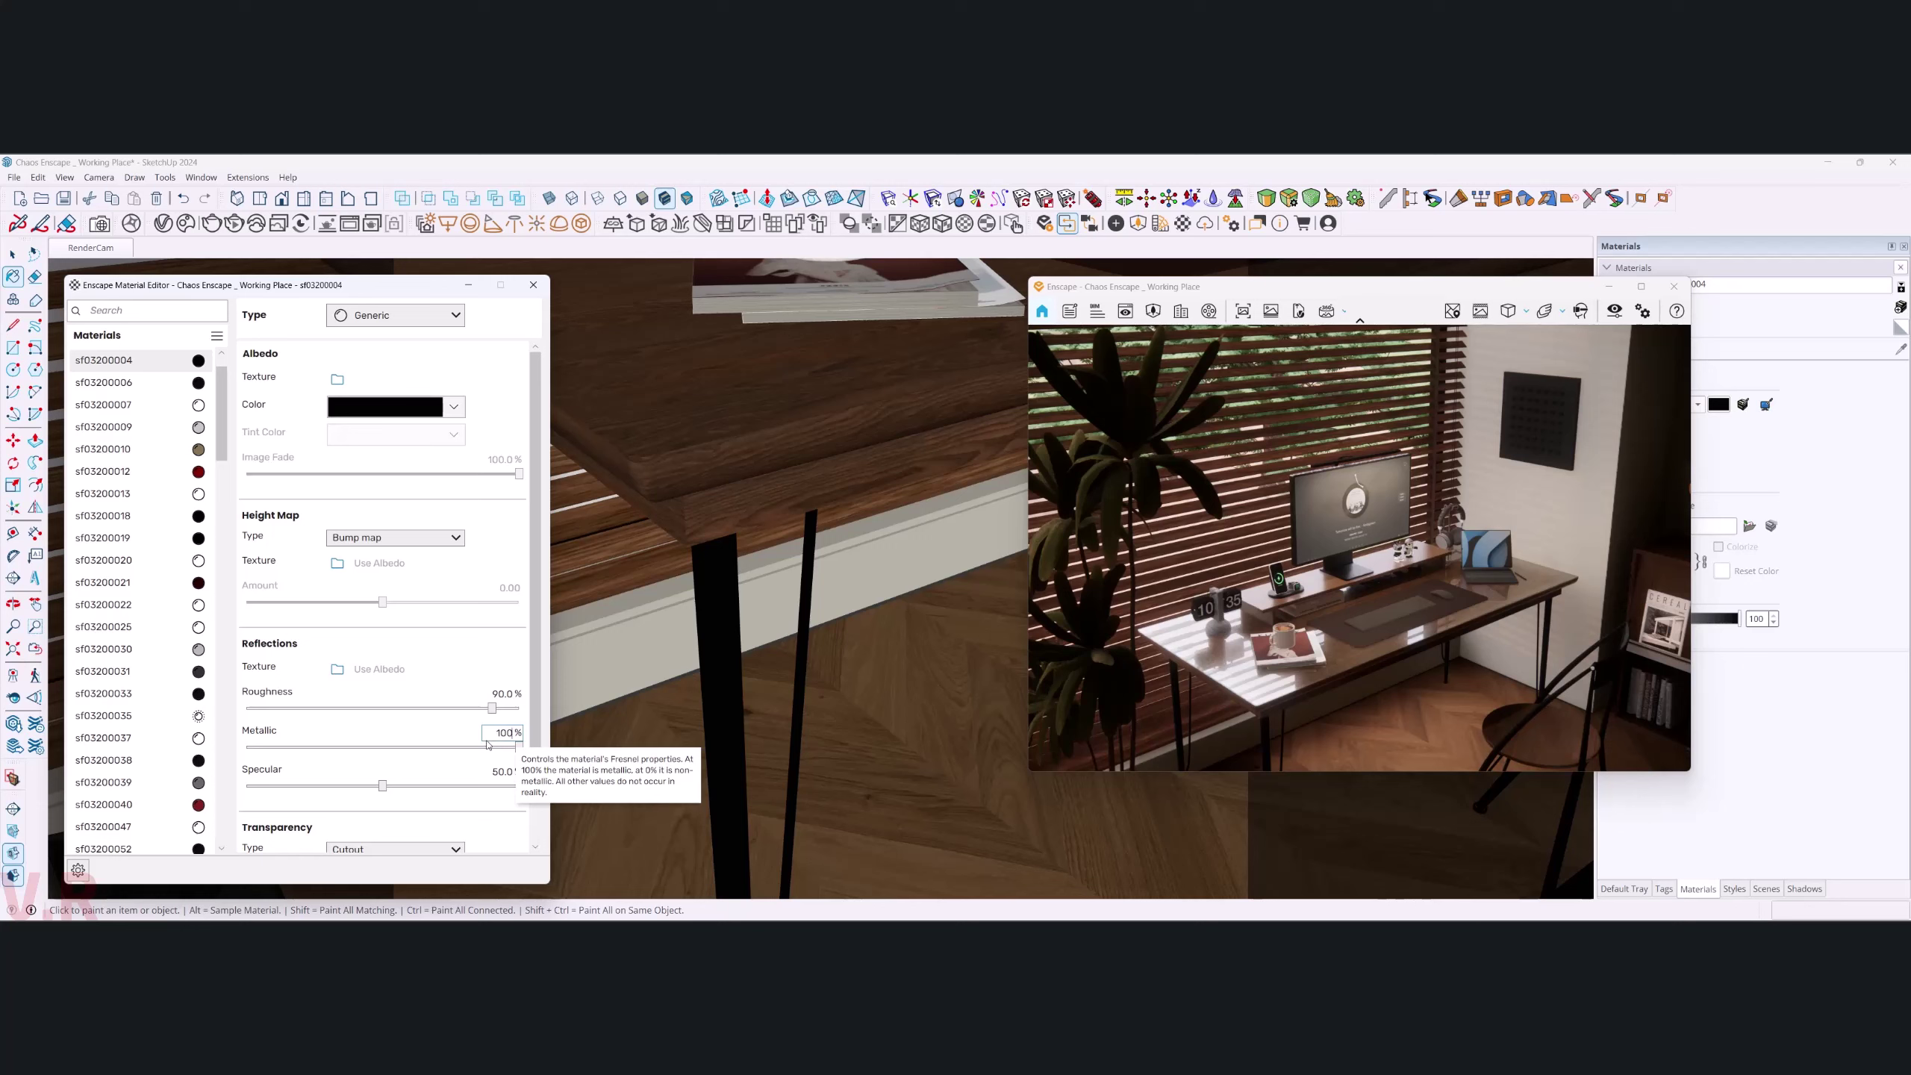
pyautogui.press('Return')
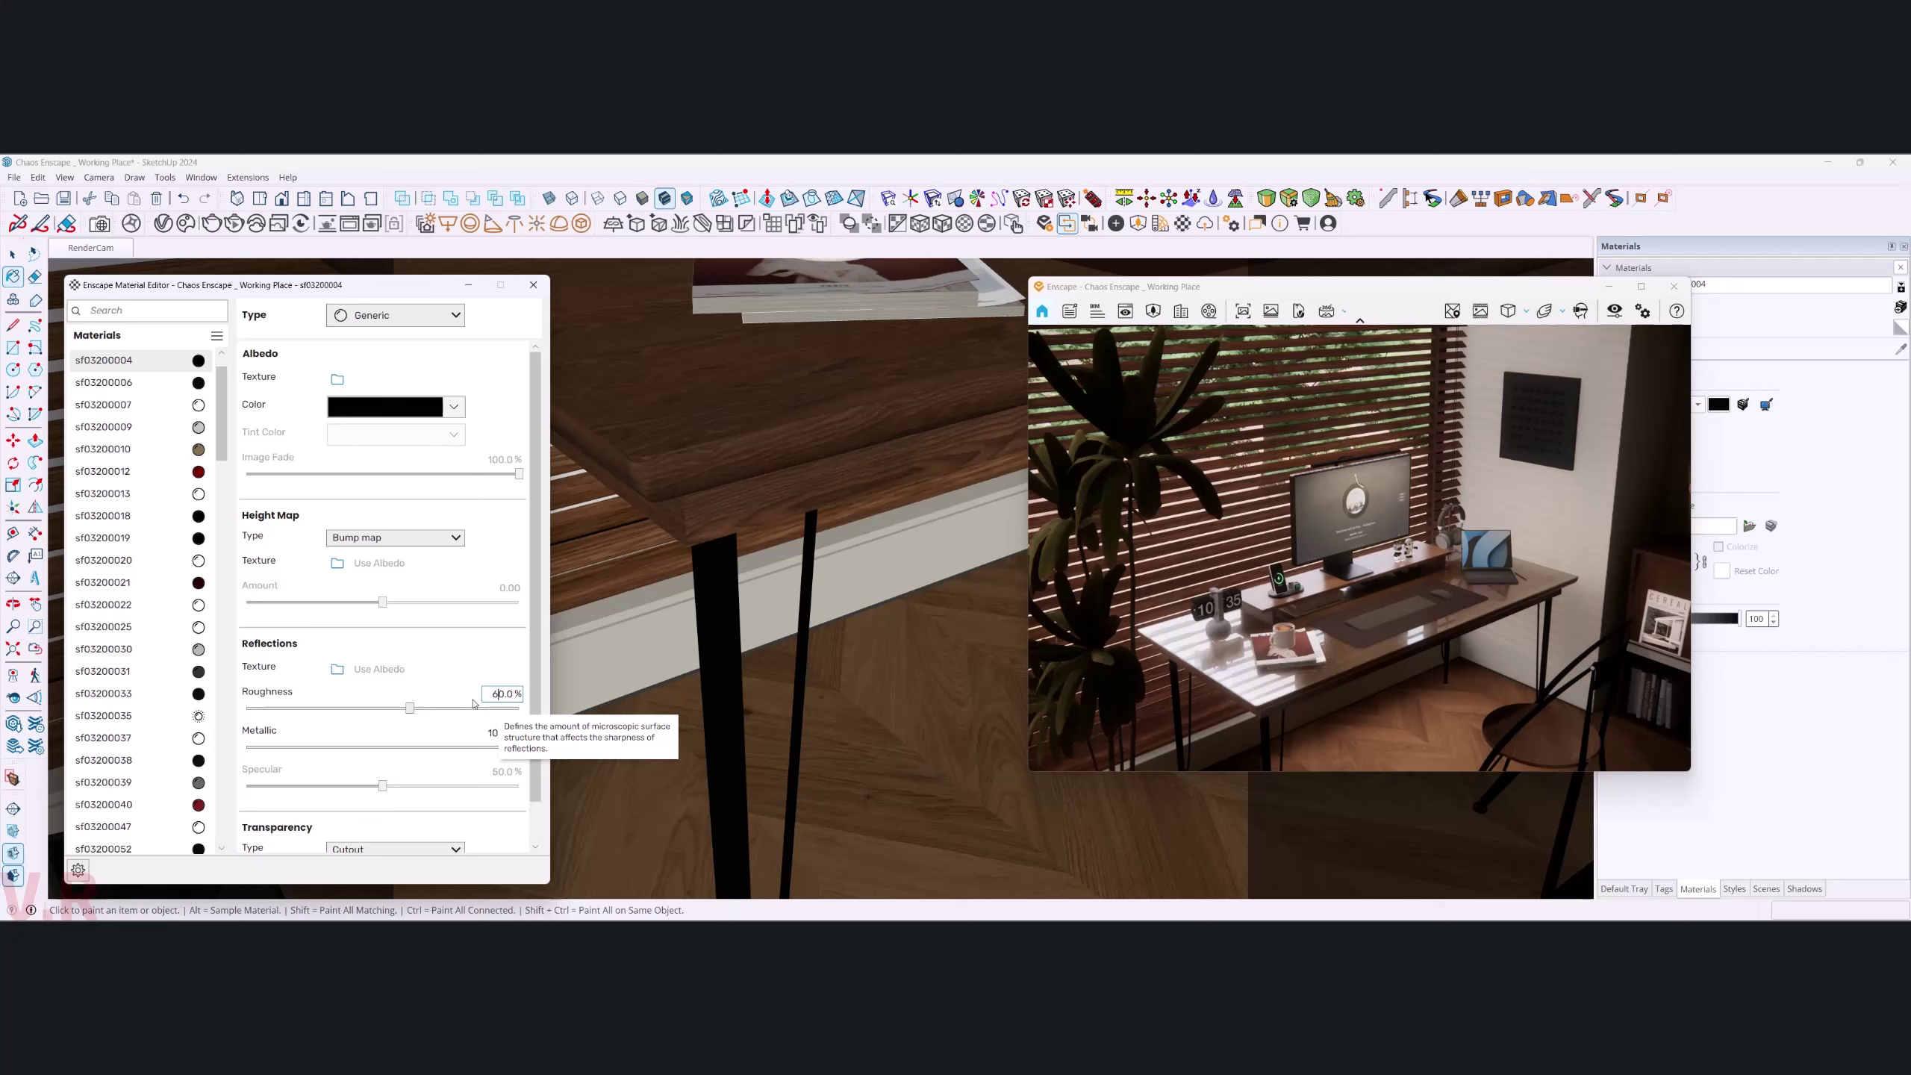
# - Lighten the leg material's albedo to dark grey and edit its roughness
pyautogui.click(454, 407)
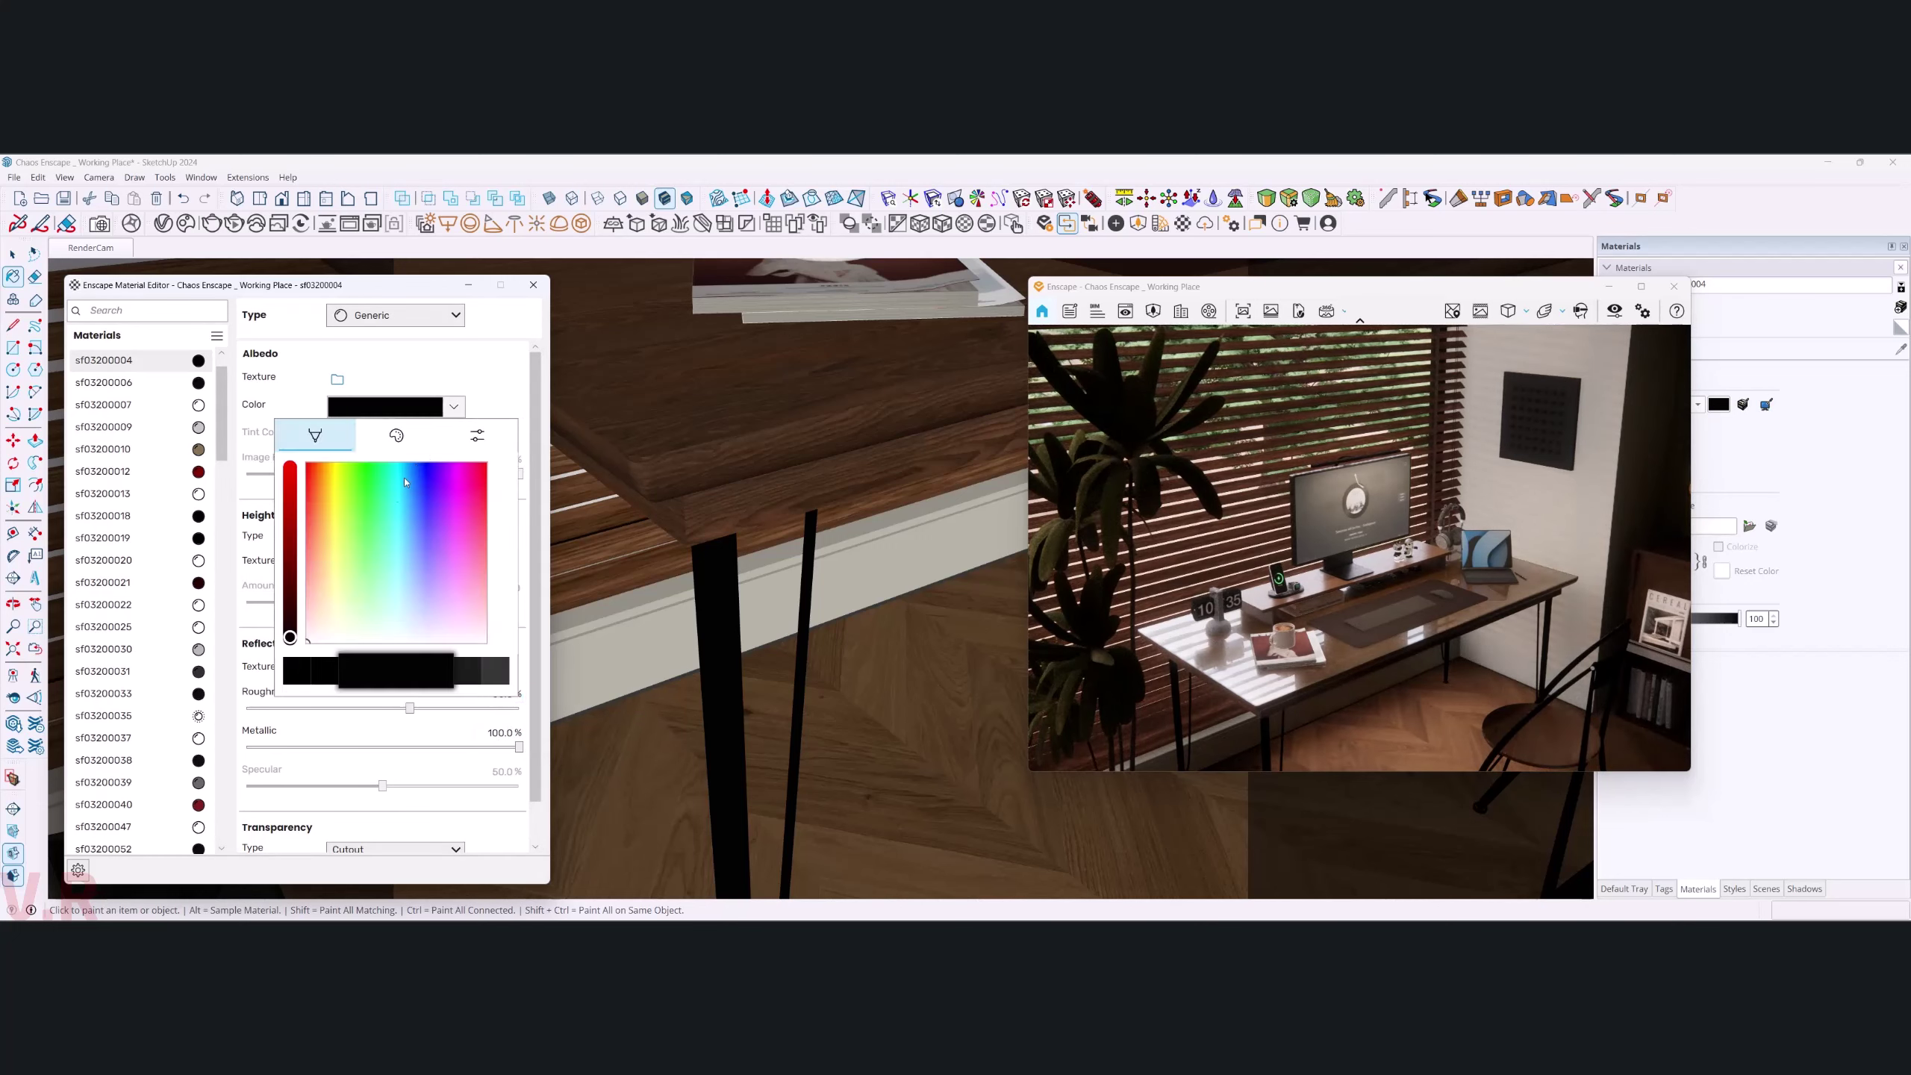
pyautogui.click(488, 676)
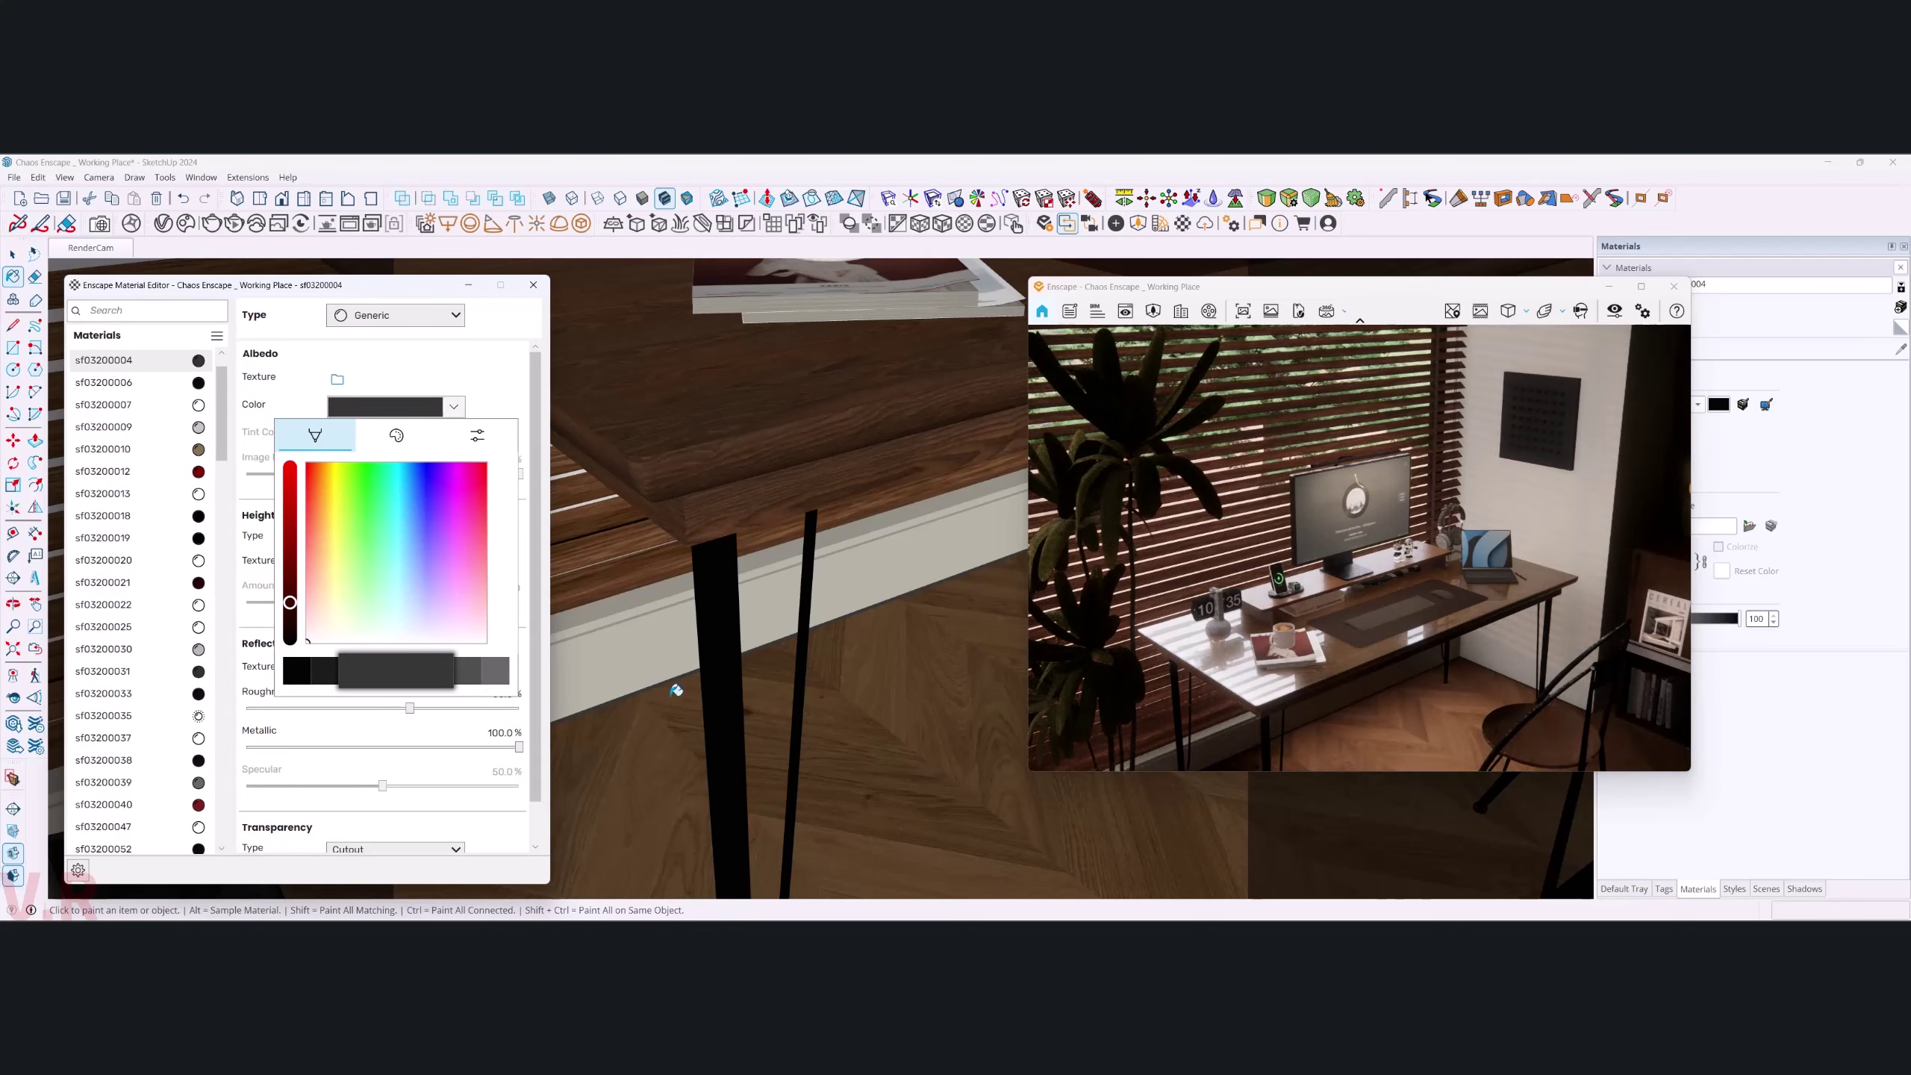
pyautogui.click(720, 611)
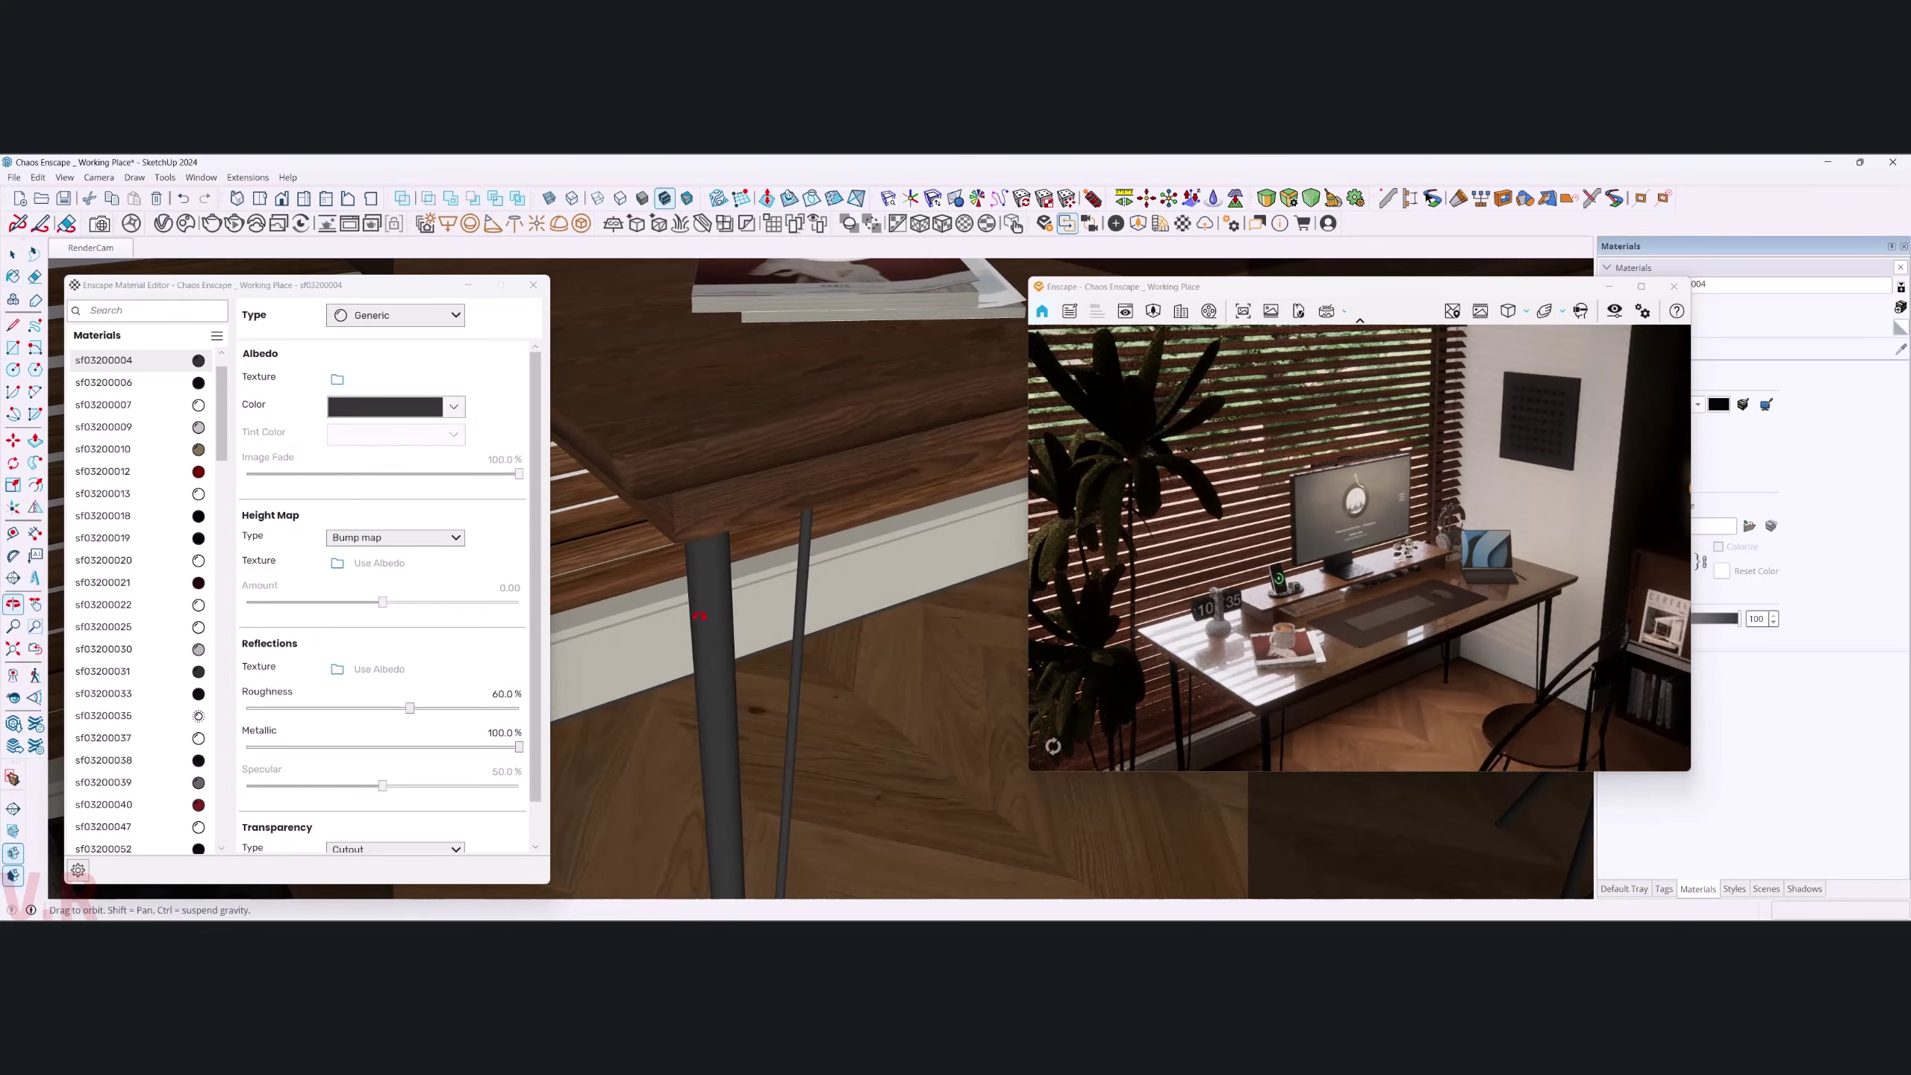
pyautogui.press('o')
pyautogui.moveTo(711, 616); pyautogui.dragTo(736, 657)
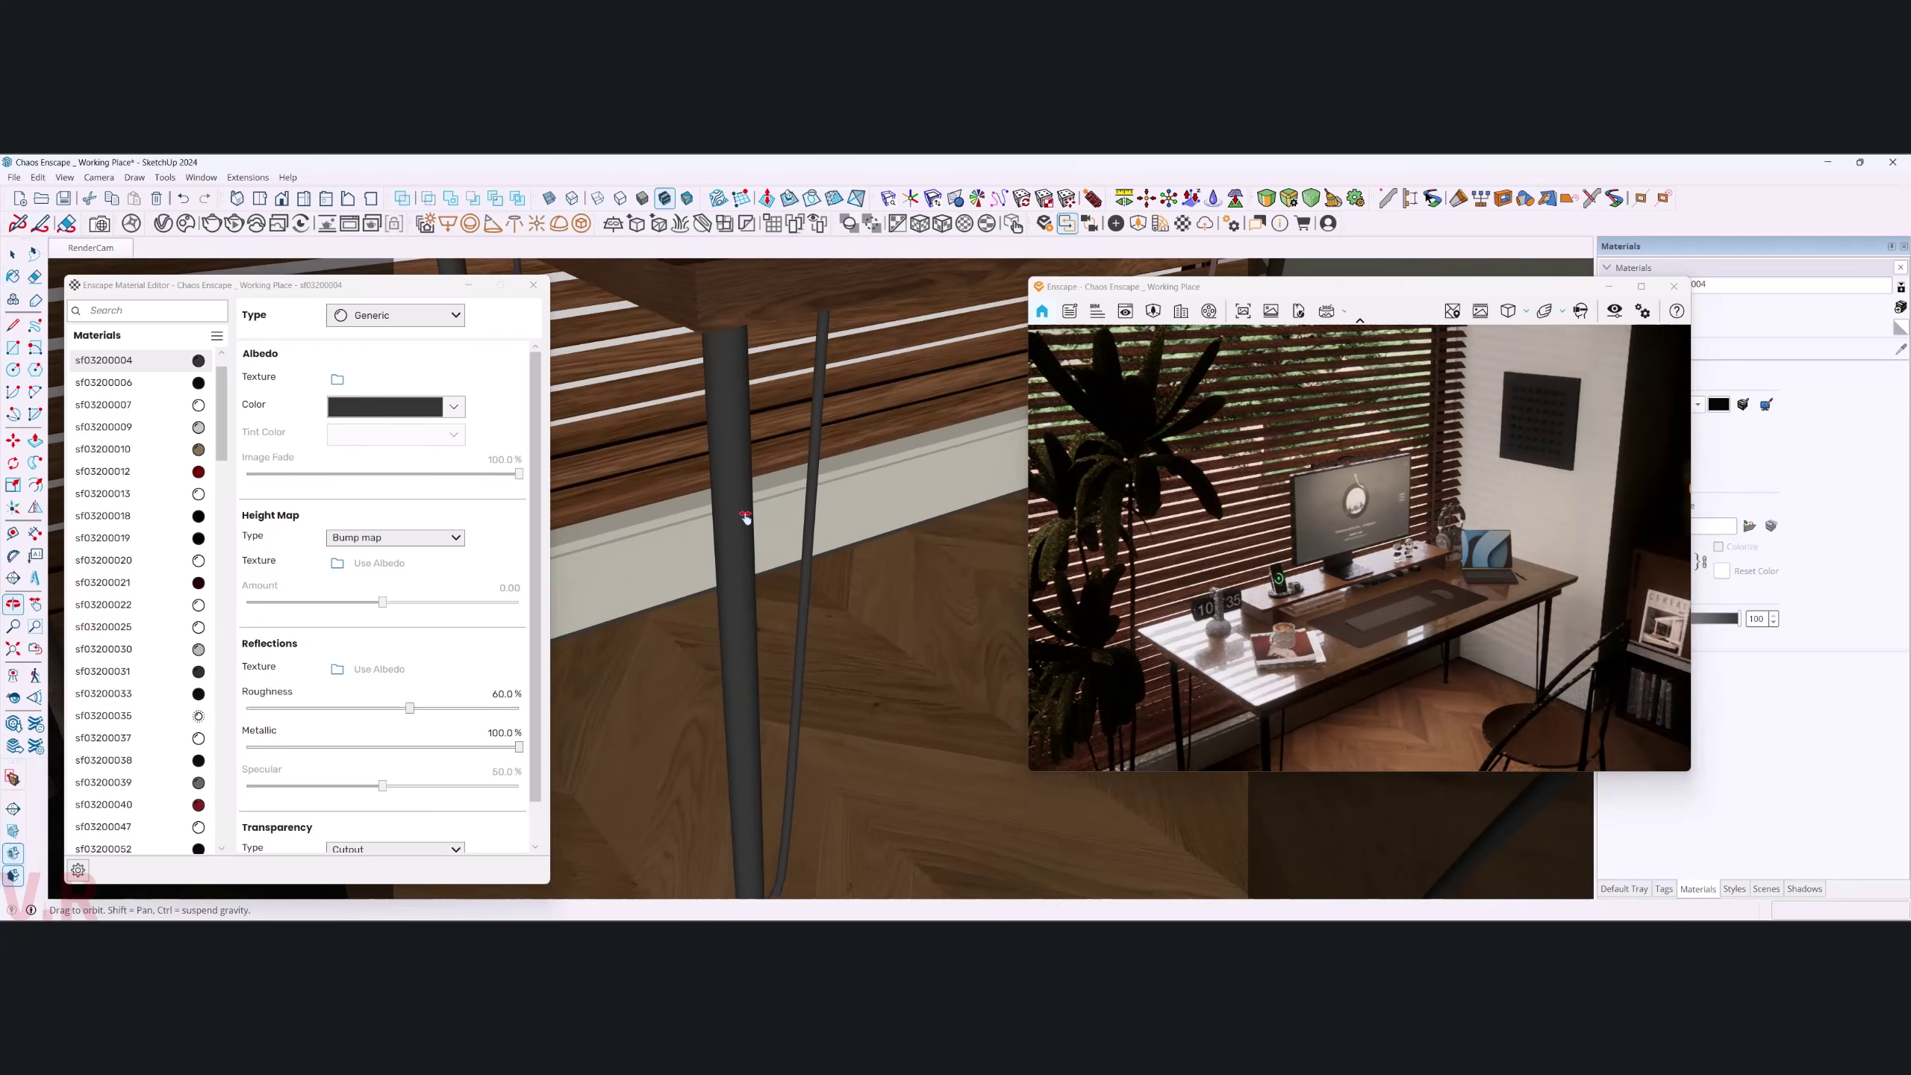
pyautogui.press('b')
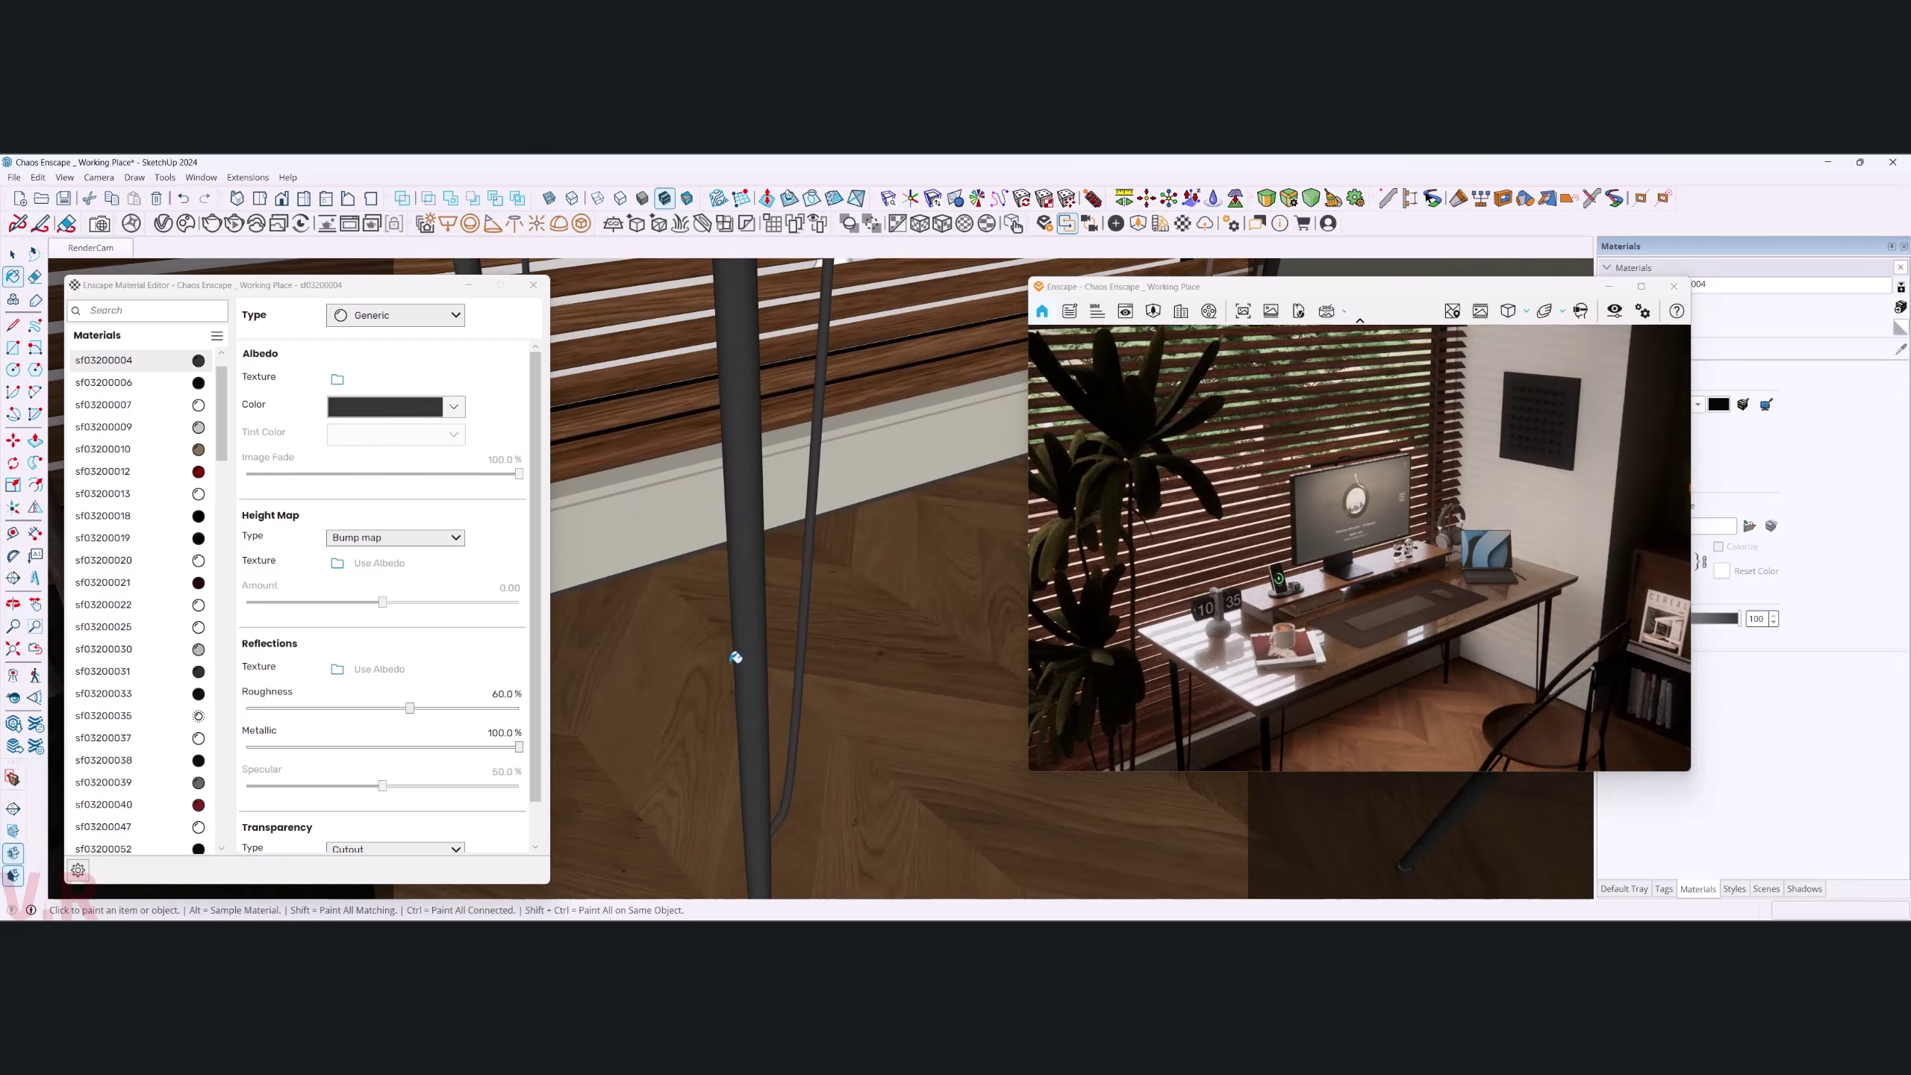
pyautogui.click(486, 699)
pyautogui.write('50')
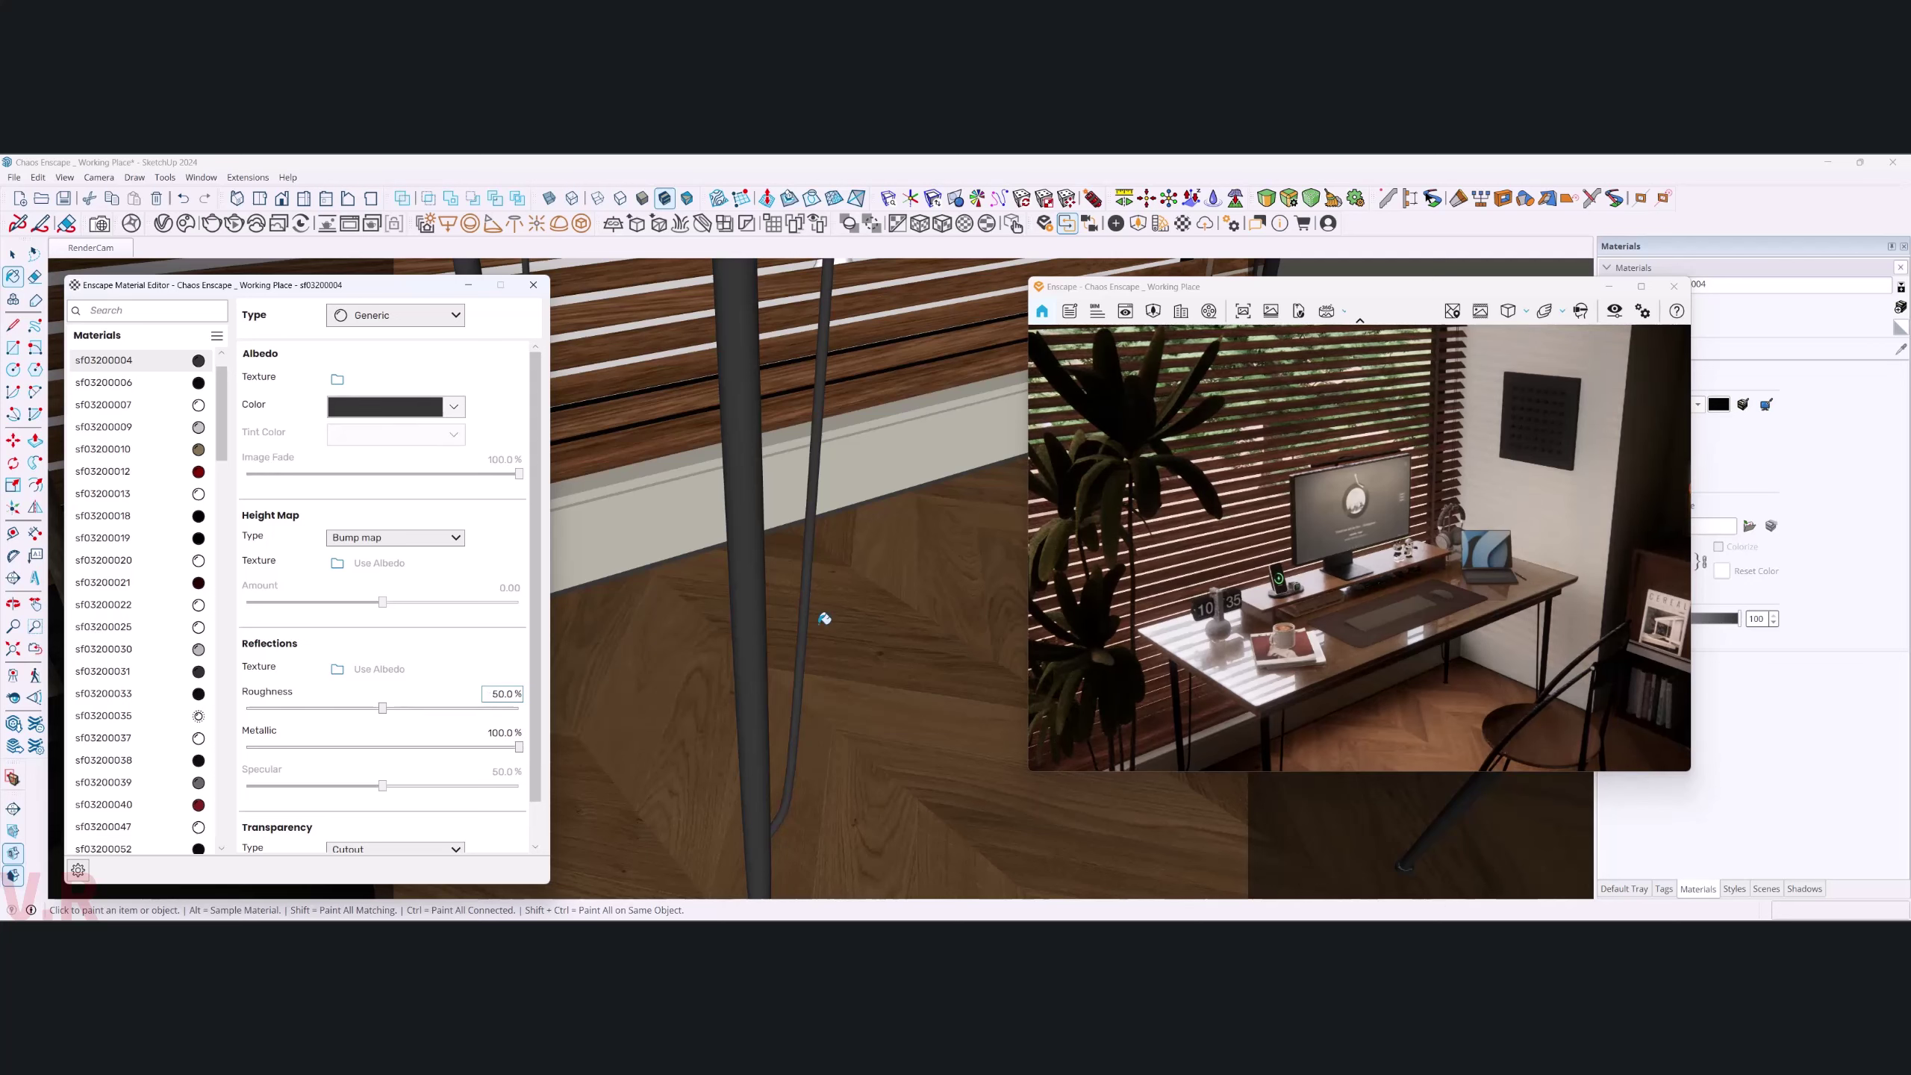
# - Change the frame's albedo to a lighter grey and inspect the chair seat
pyautogui.click(454, 408)
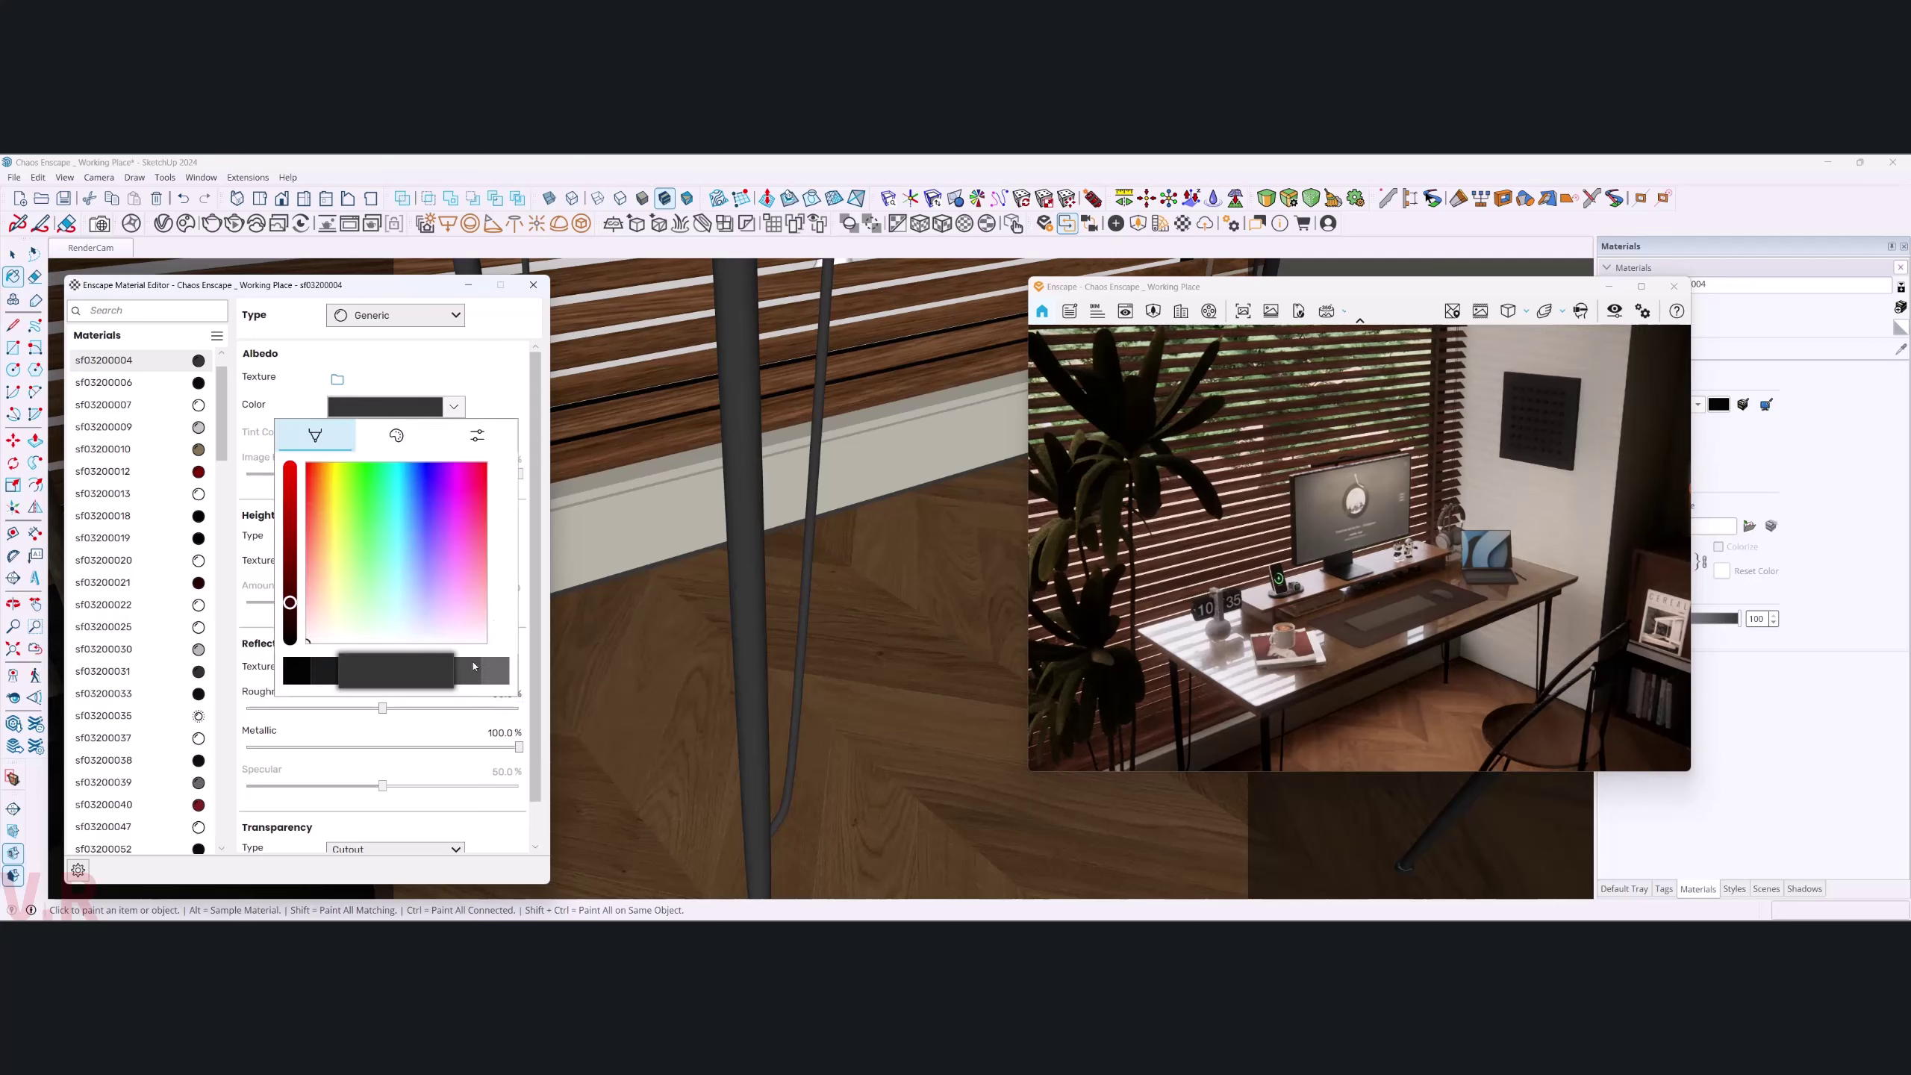
pyautogui.click(474, 666)
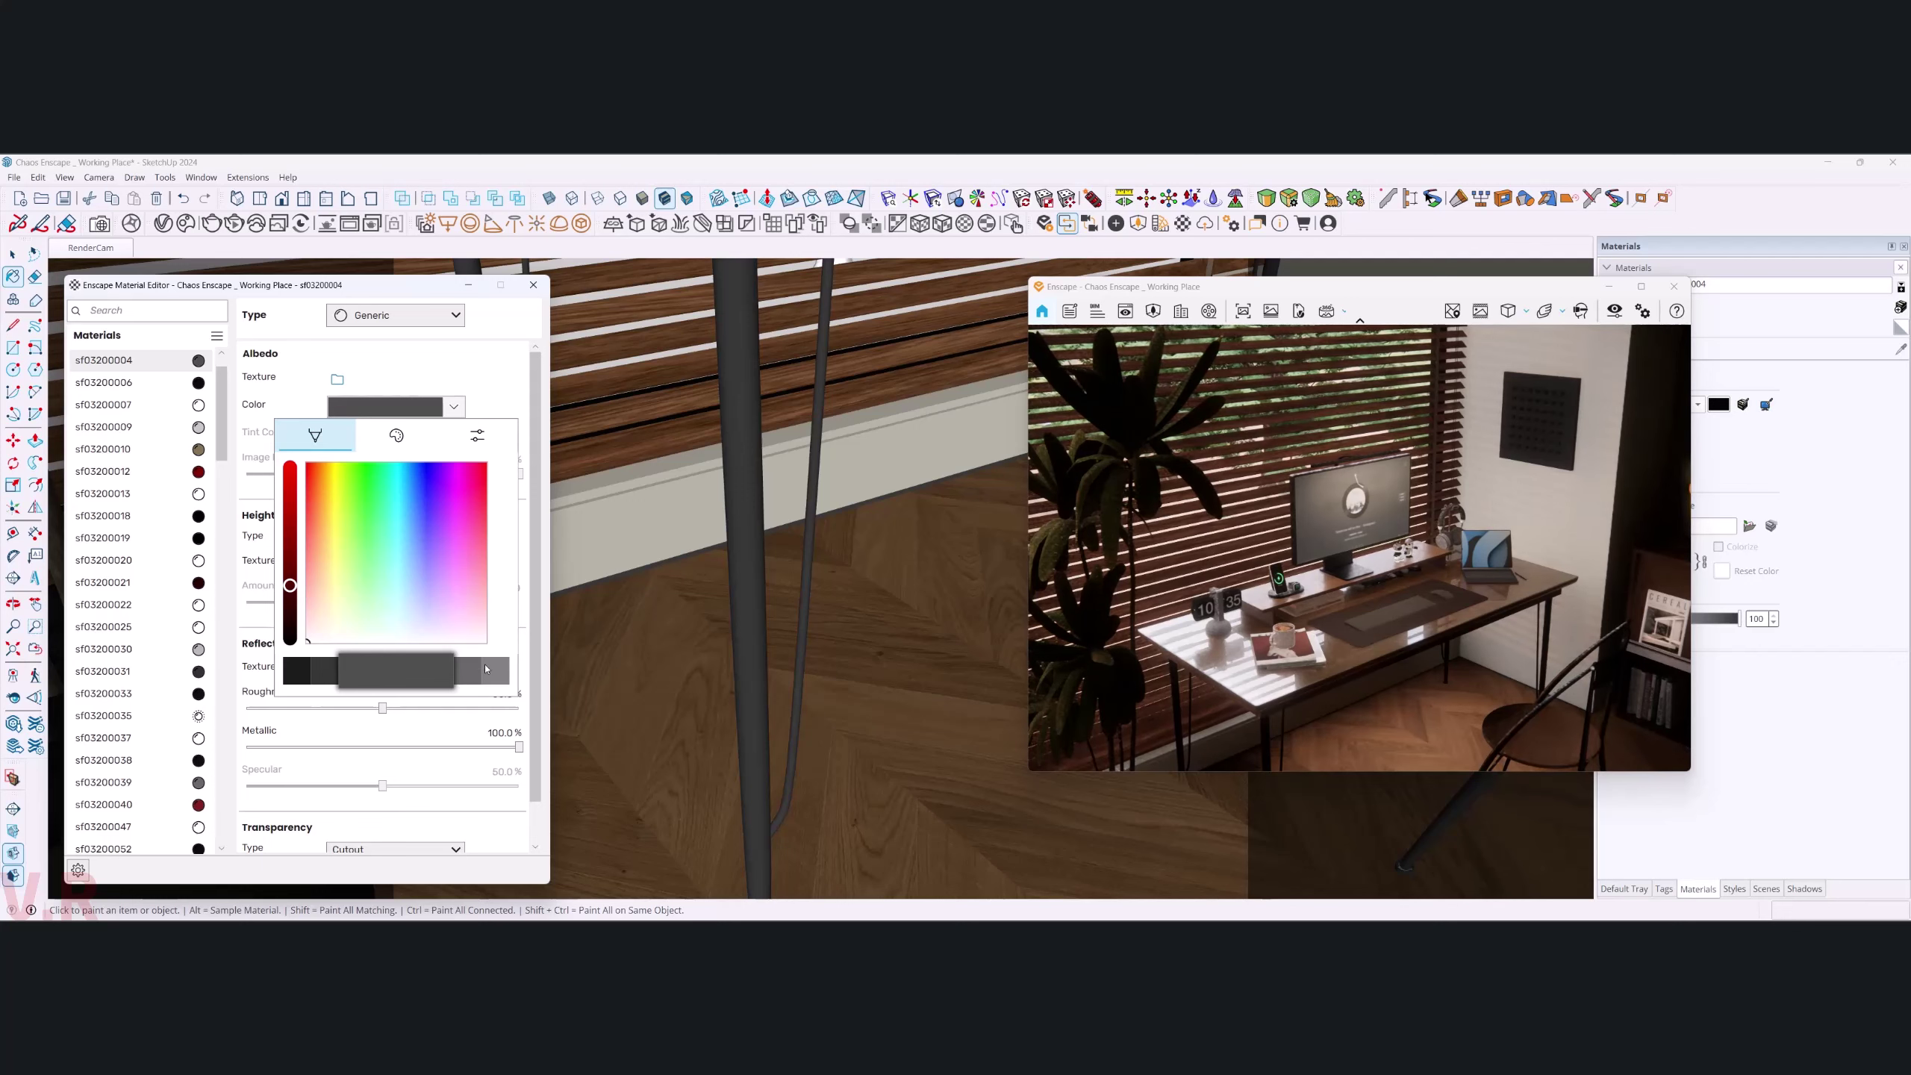
pyautogui.click(488, 674)
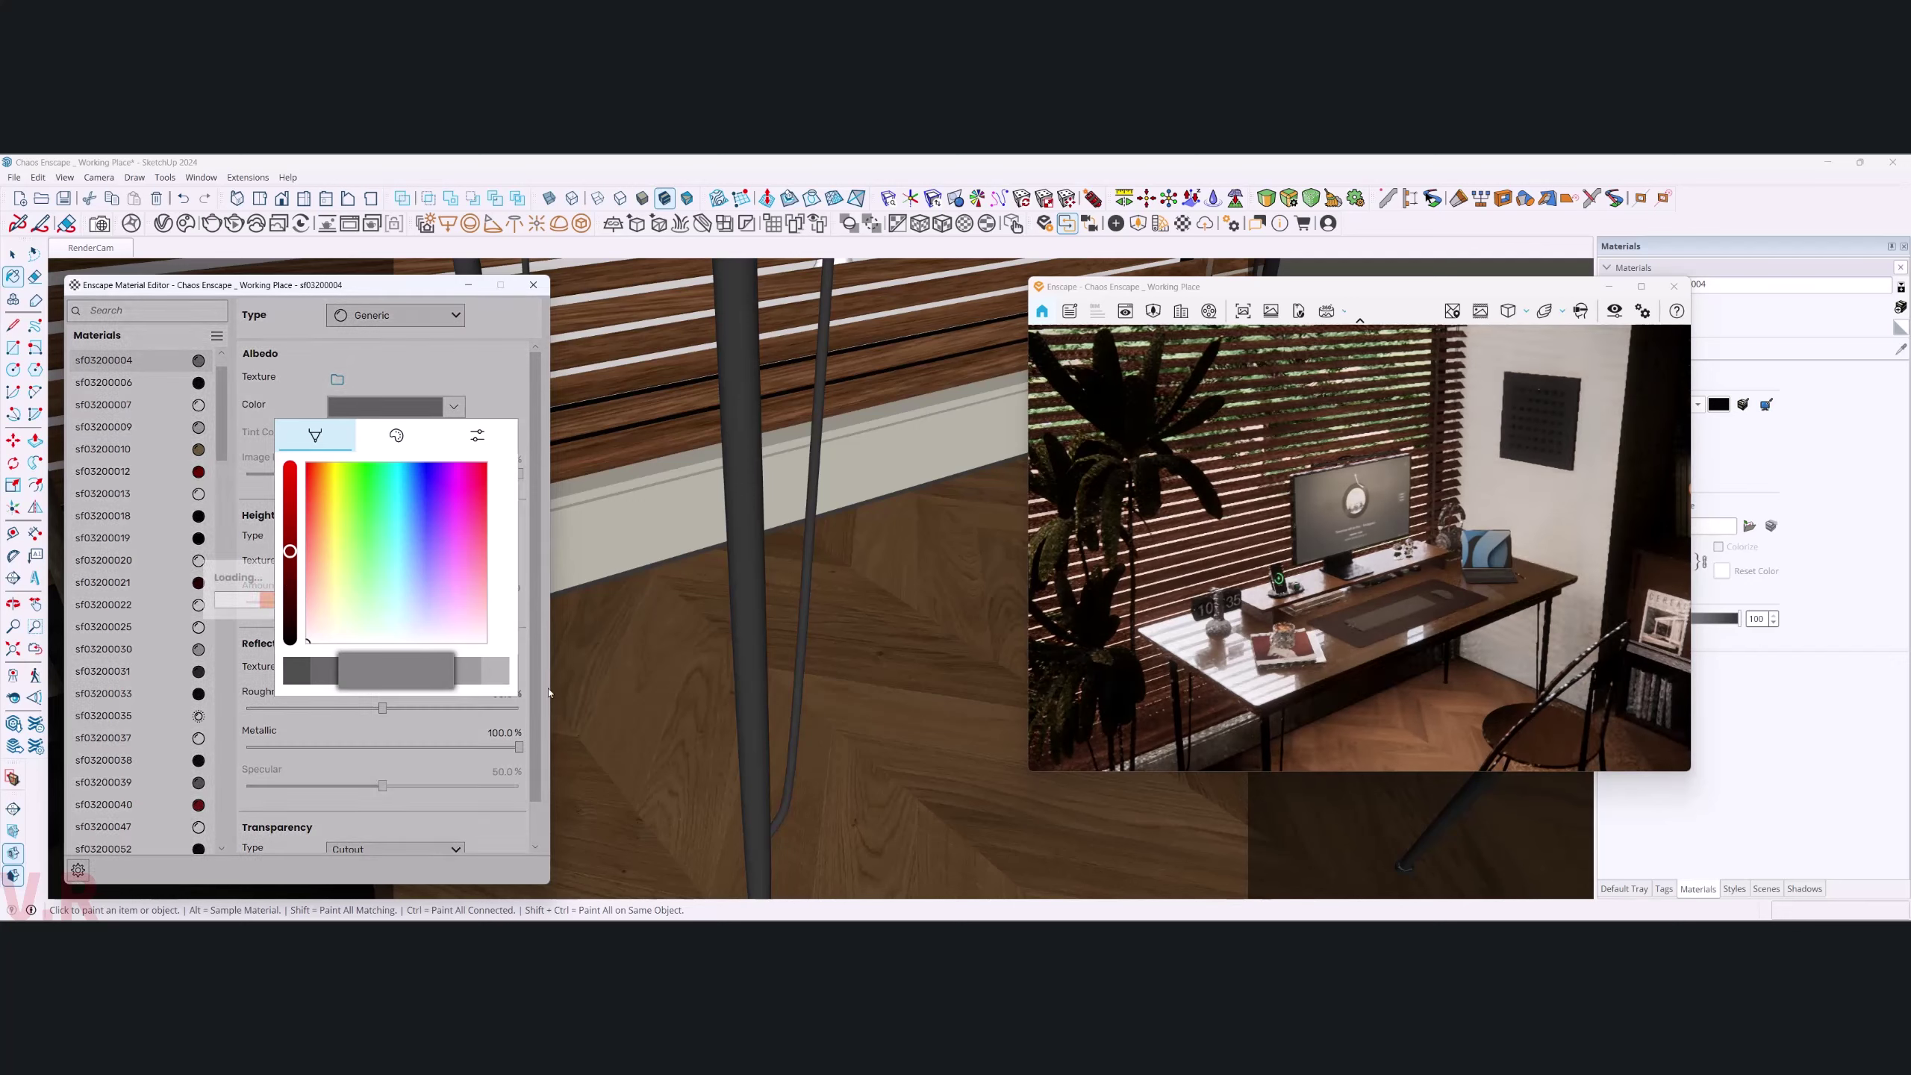
pyautogui.moveTo(746, 741)
pyautogui.mouseDown(button='middle')
pyautogui.moveTo(779, 680)
pyautogui.moveTo(715, 569)
pyautogui.mouseUp(button='middle')
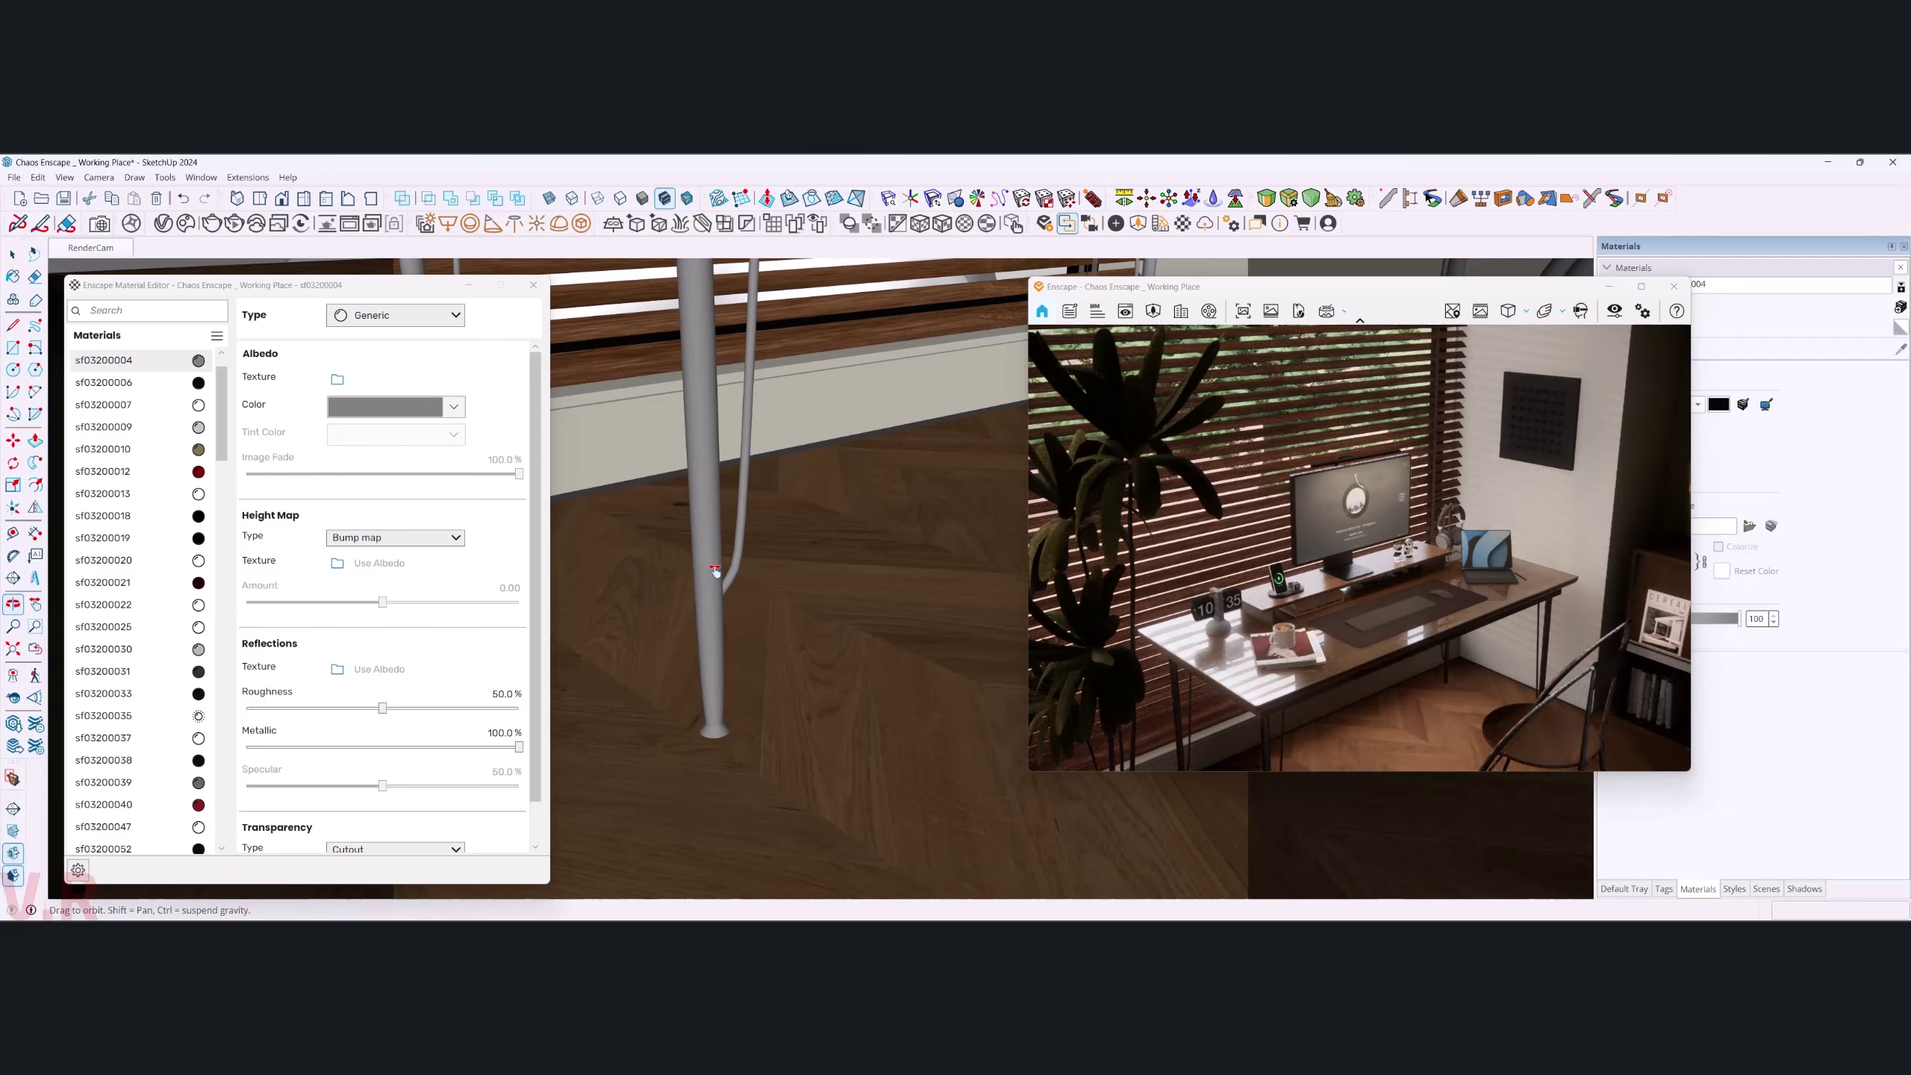
pyautogui.moveTo(715, 569)
pyautogui.mouseDown(button='middle')
pyautogui.moveTo(156, 705)
pyautogui.moveTo(88, 799)
pyautogui.mouseUp(button='middle')
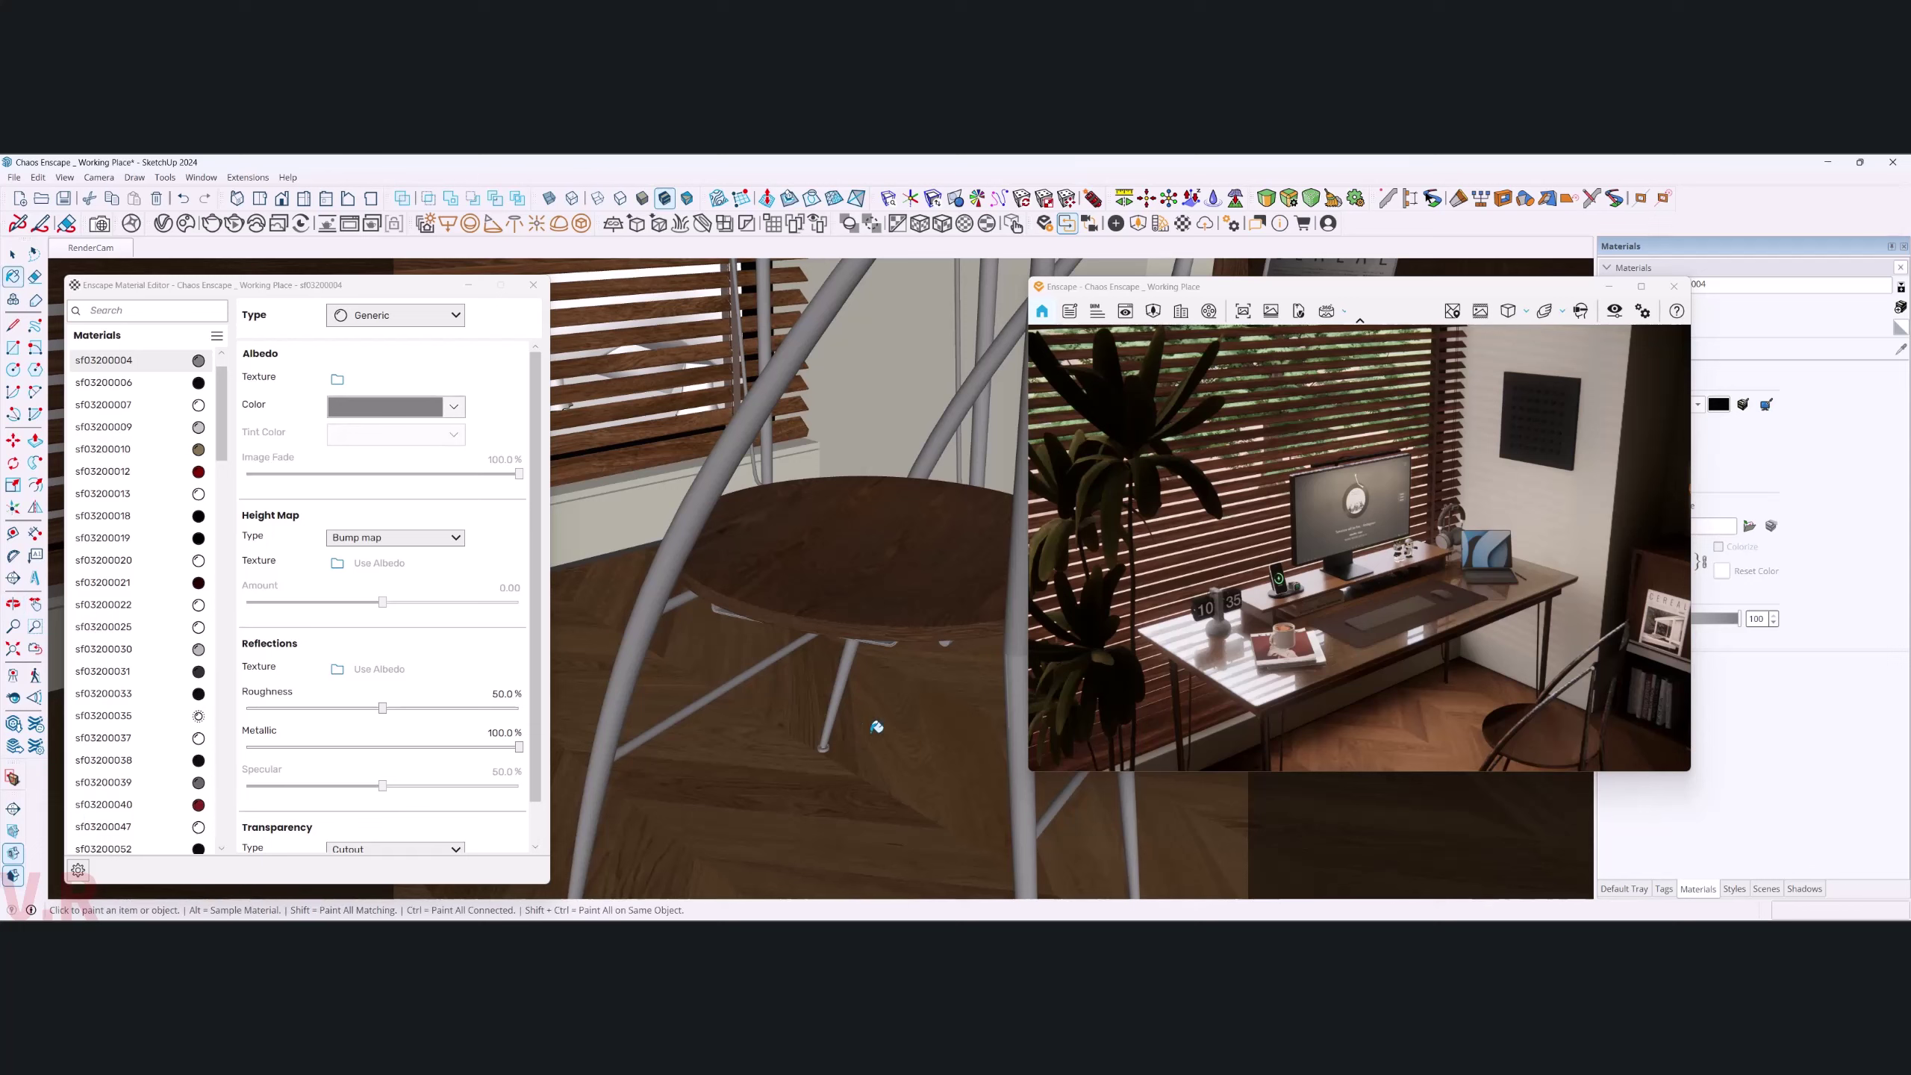
pyautogui.moveTo(823, 626); pyautogui.dragTo(796, 622)
# - Resample the chair frame material sf03200004, set roughness to 60%, and darken its grey
pyautogui.press('b')
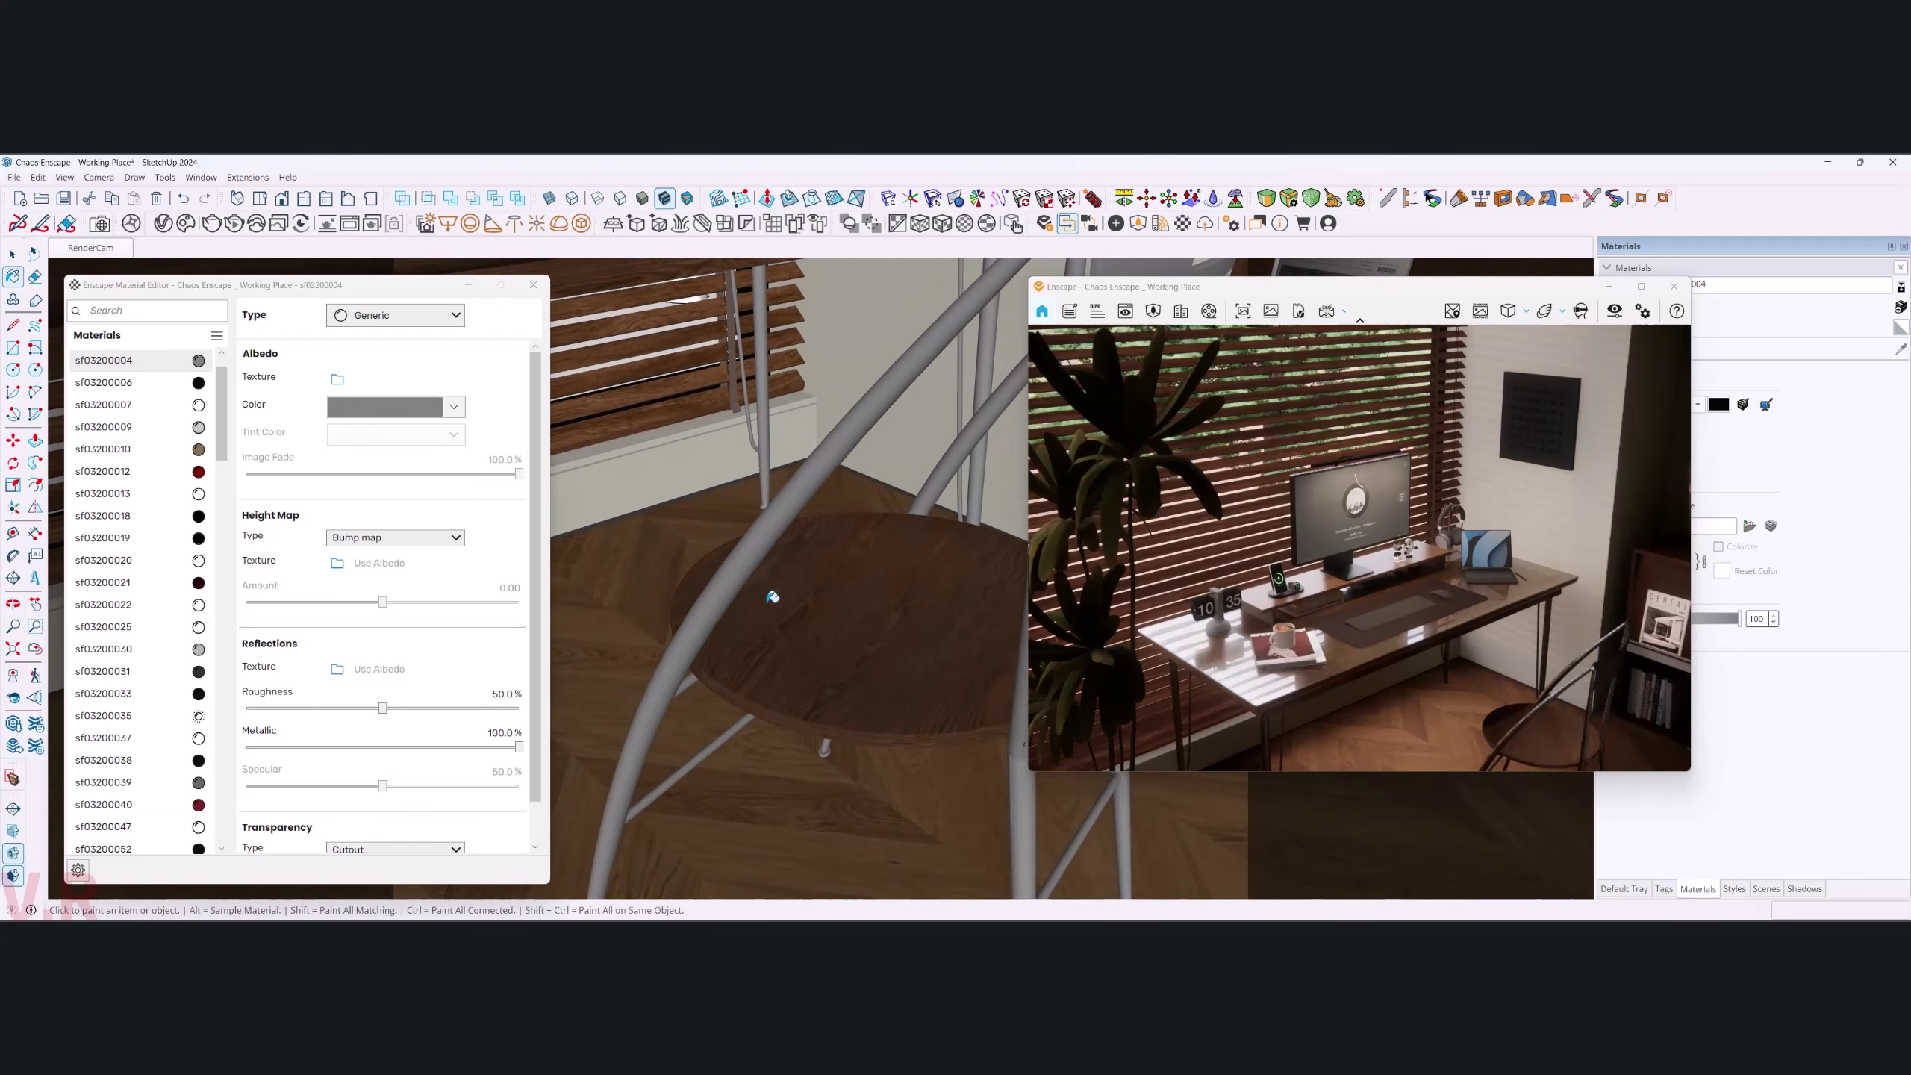
pyautogui.keyDown('alt'); pyautogui.click(746, 563); pyautogui.keyUp('alt')
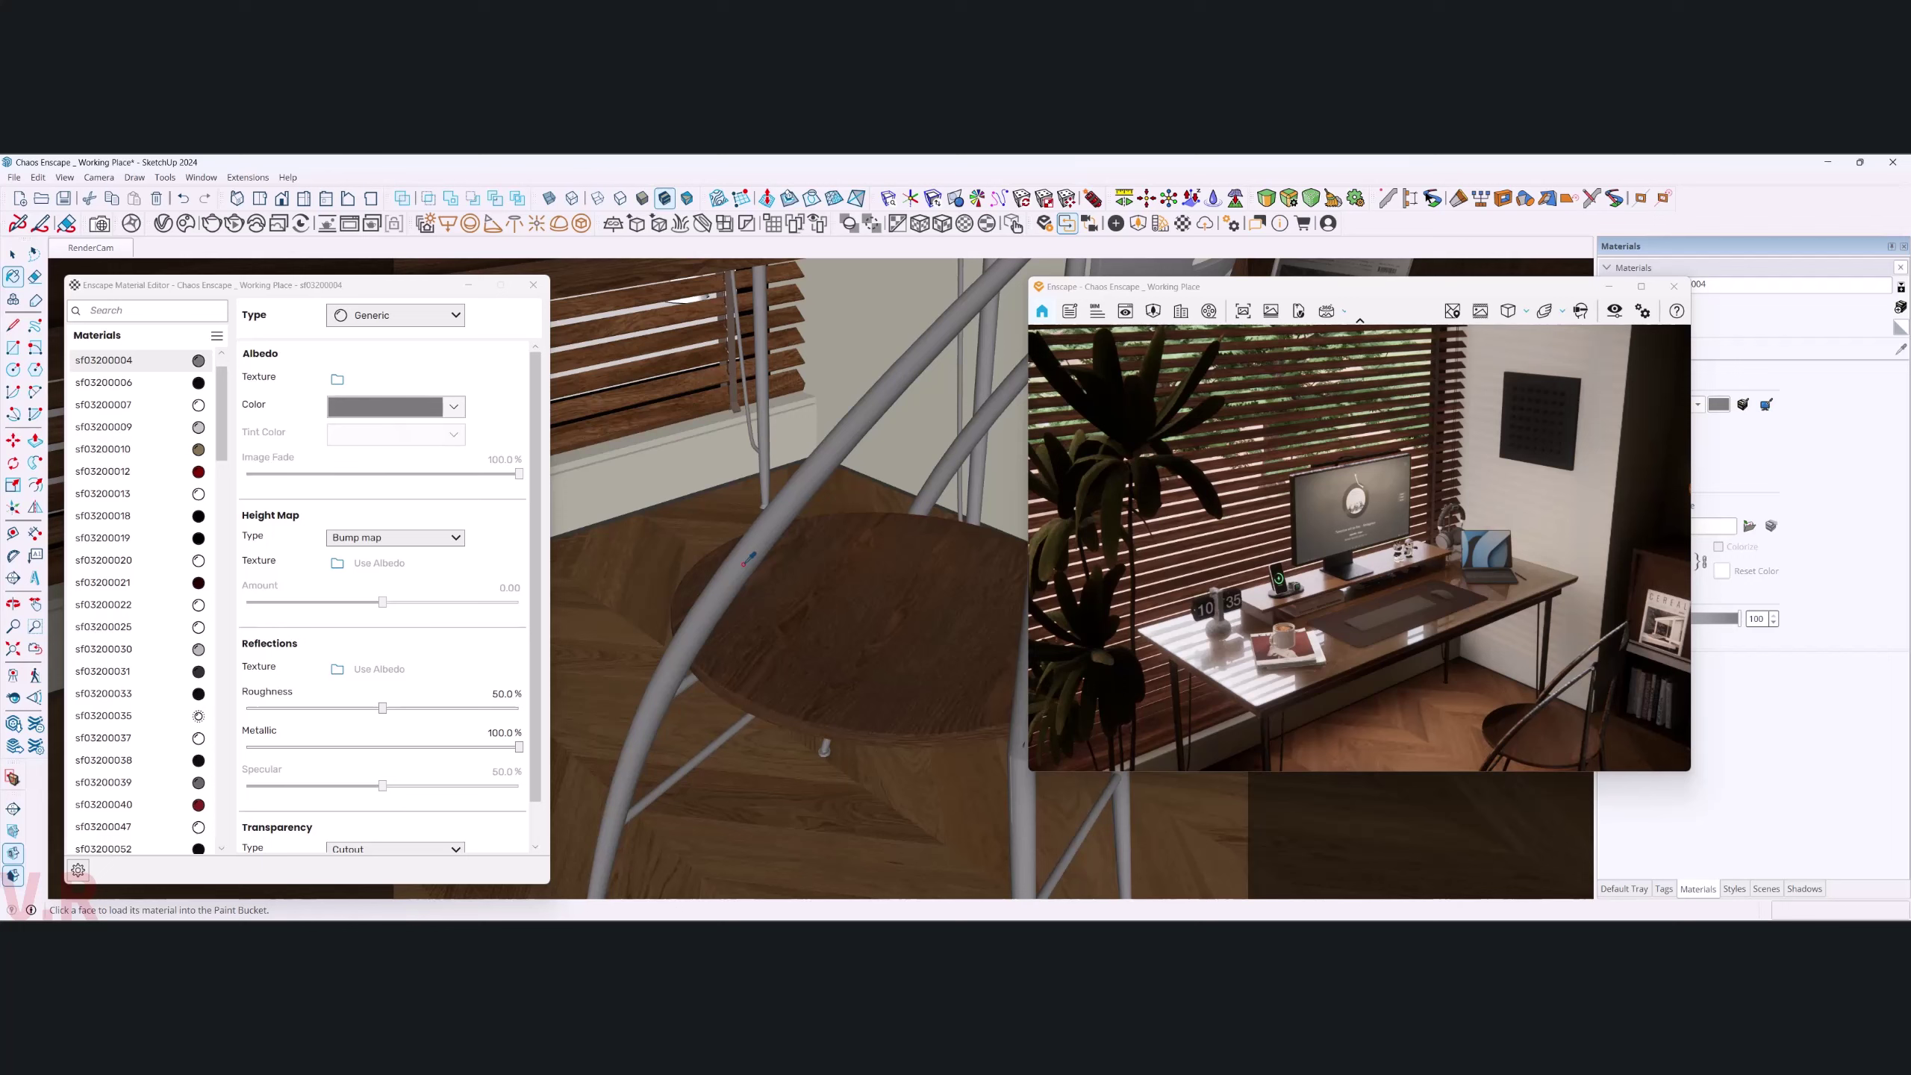
pyautogui.moveTo(499, 697); pyautogui.dragTo(493, 696)
pyautogui.write('60')
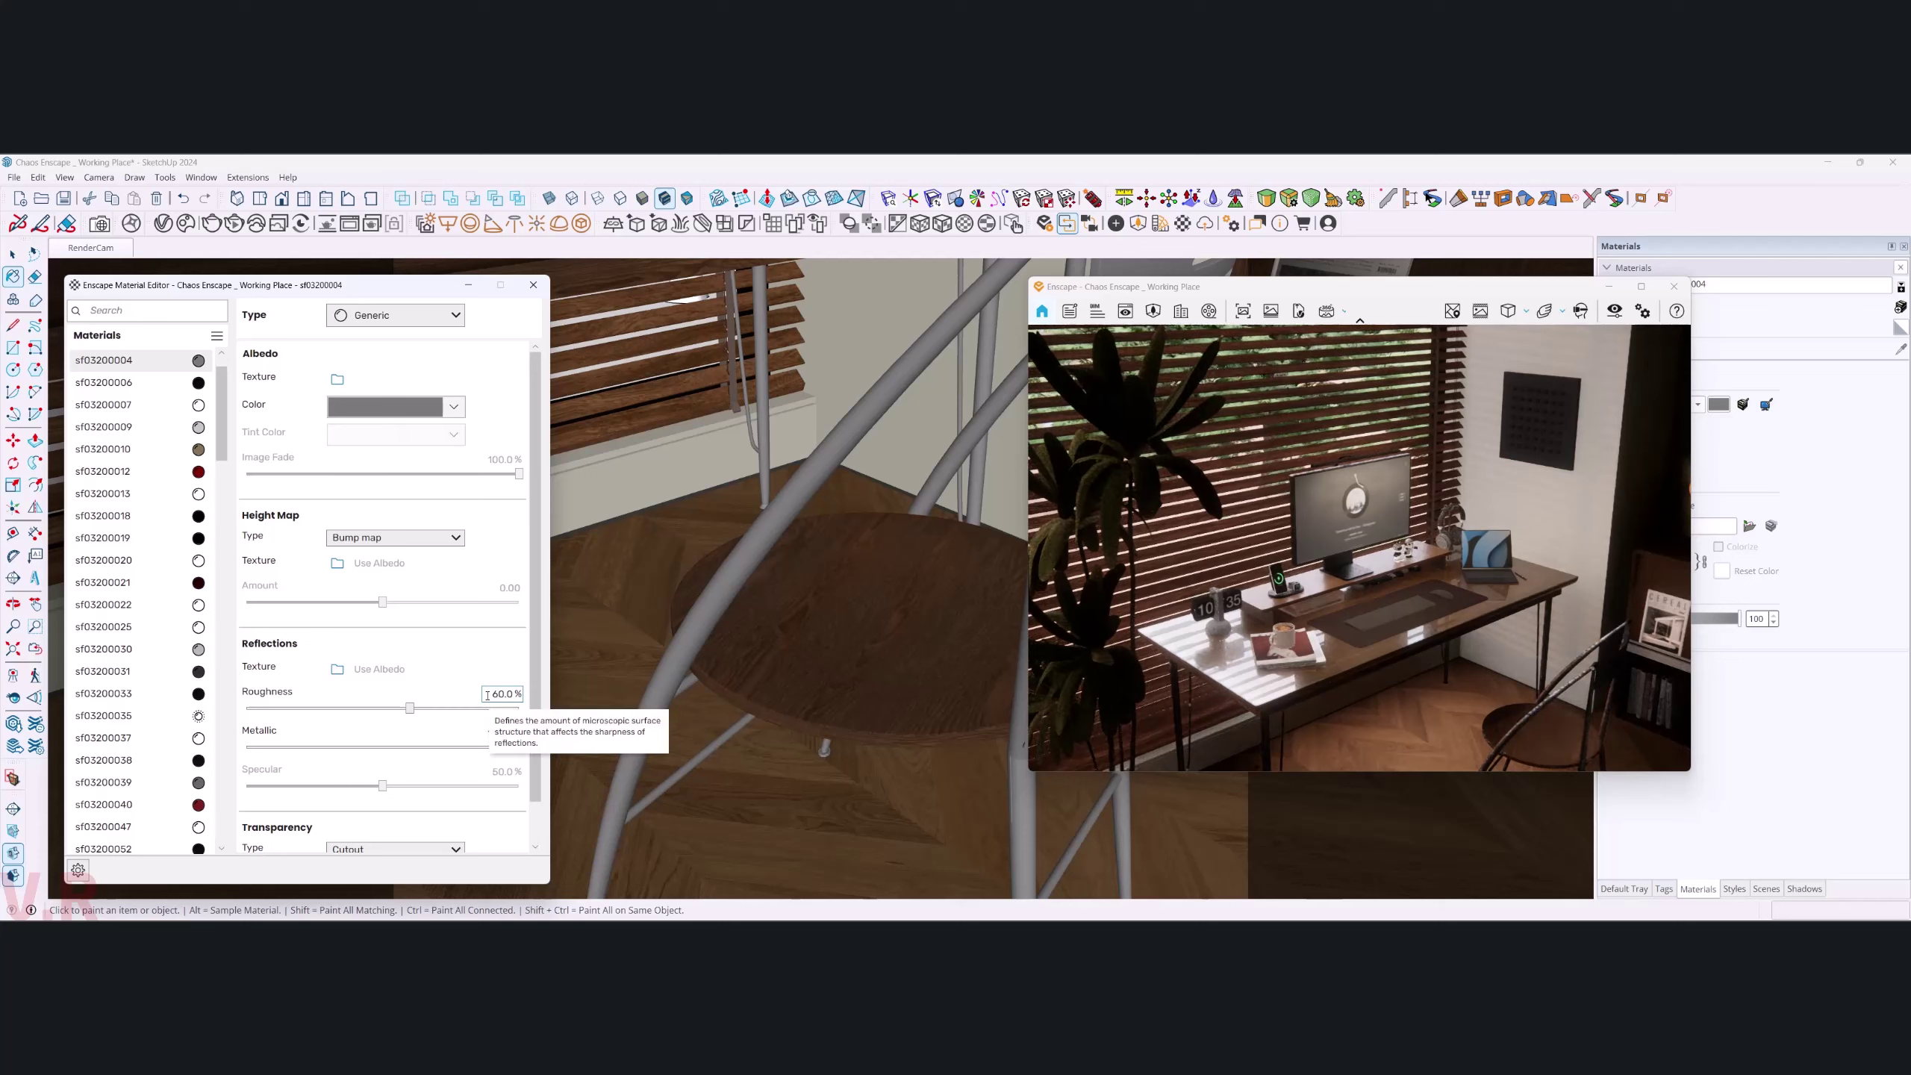
pyautogui.moveTo(802, 686); pyautogui.dragTo(813, 675, button='middle')
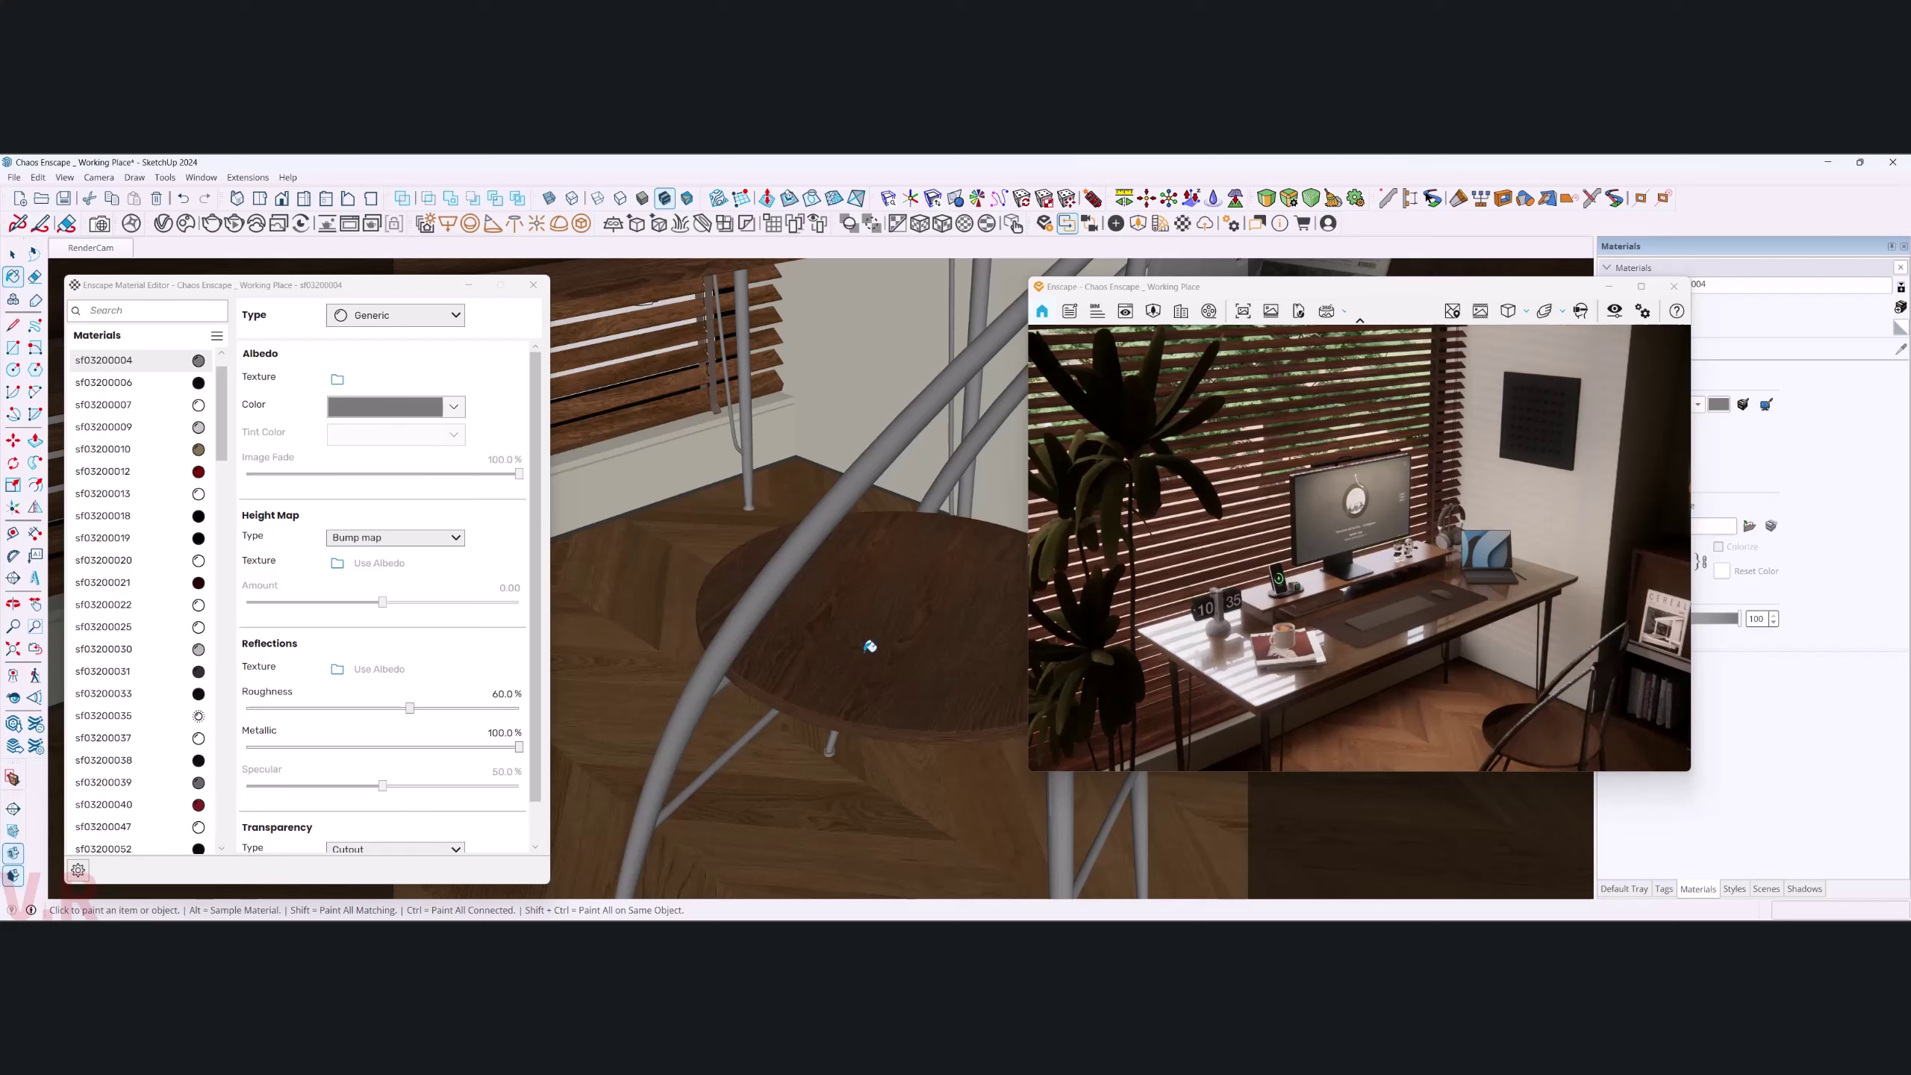
pyautogui.click(454, 409)
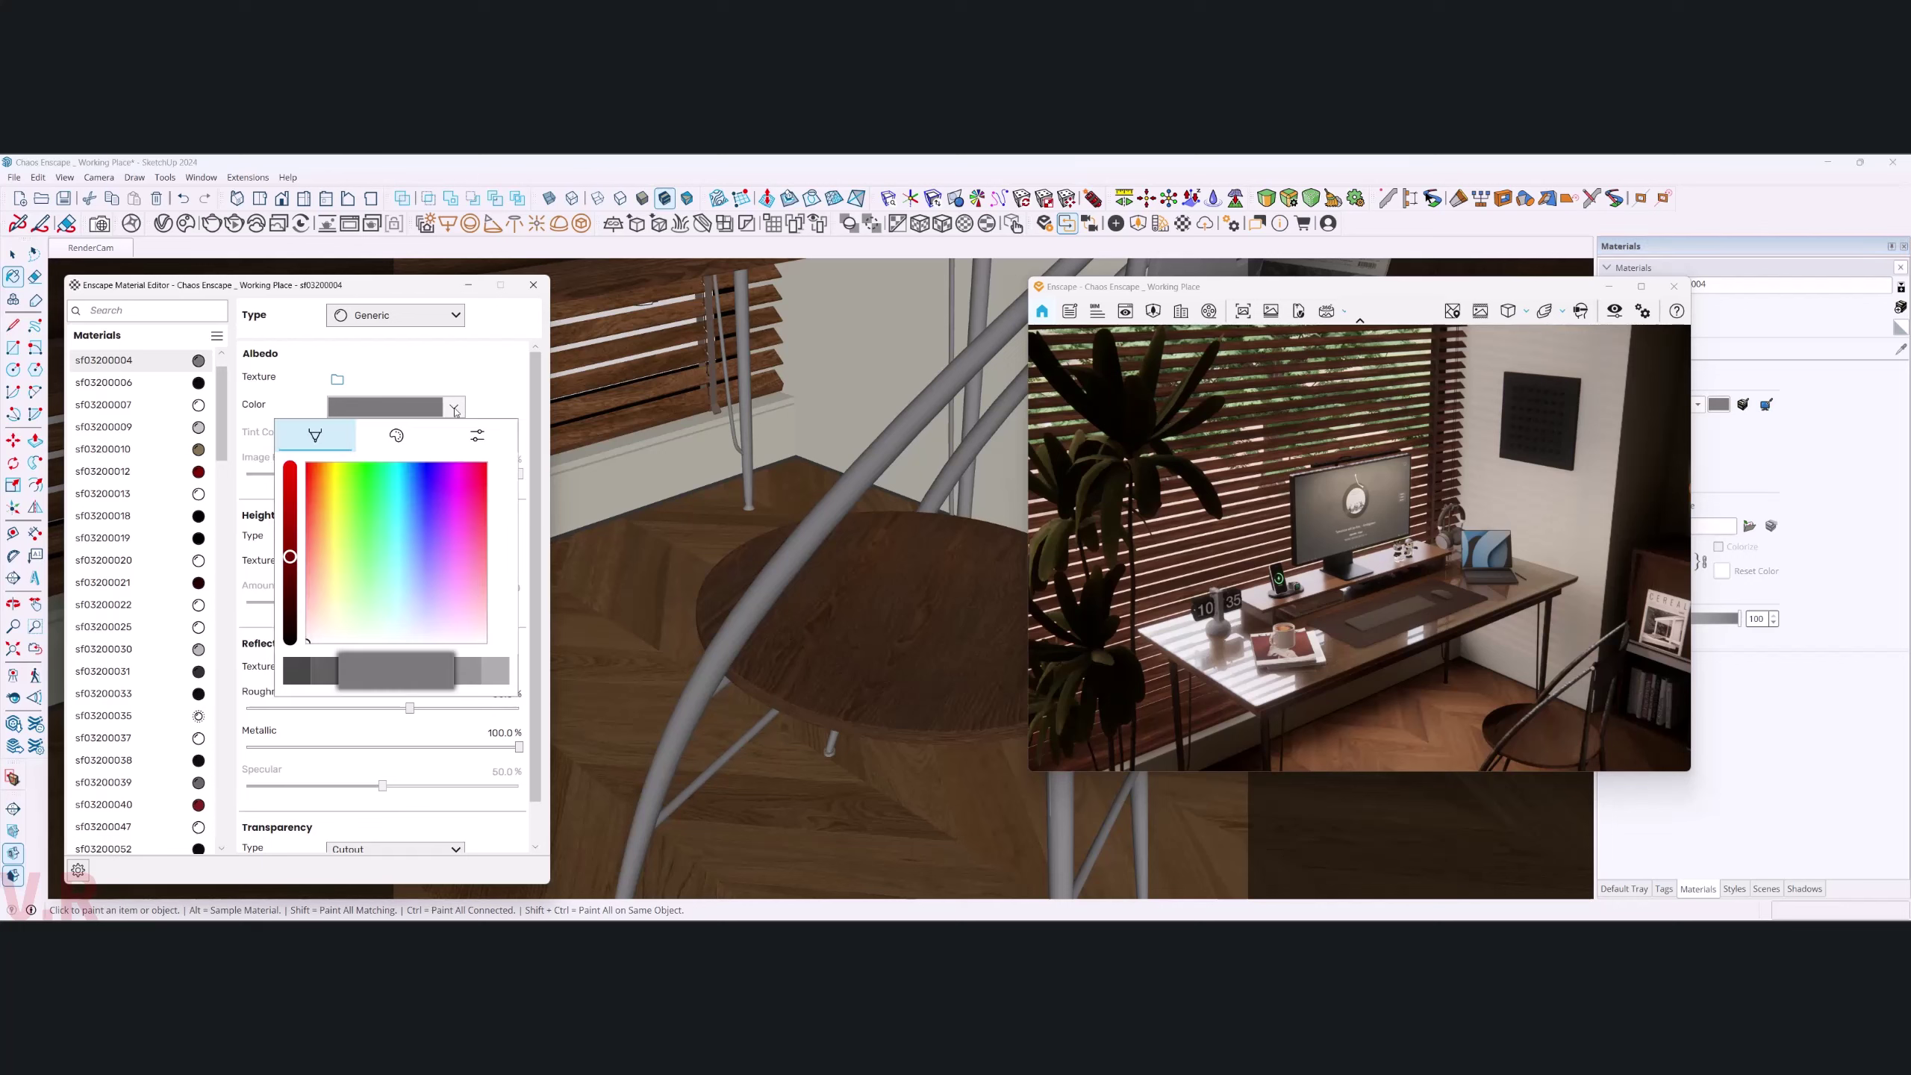
pyautogui.click(312, 678)
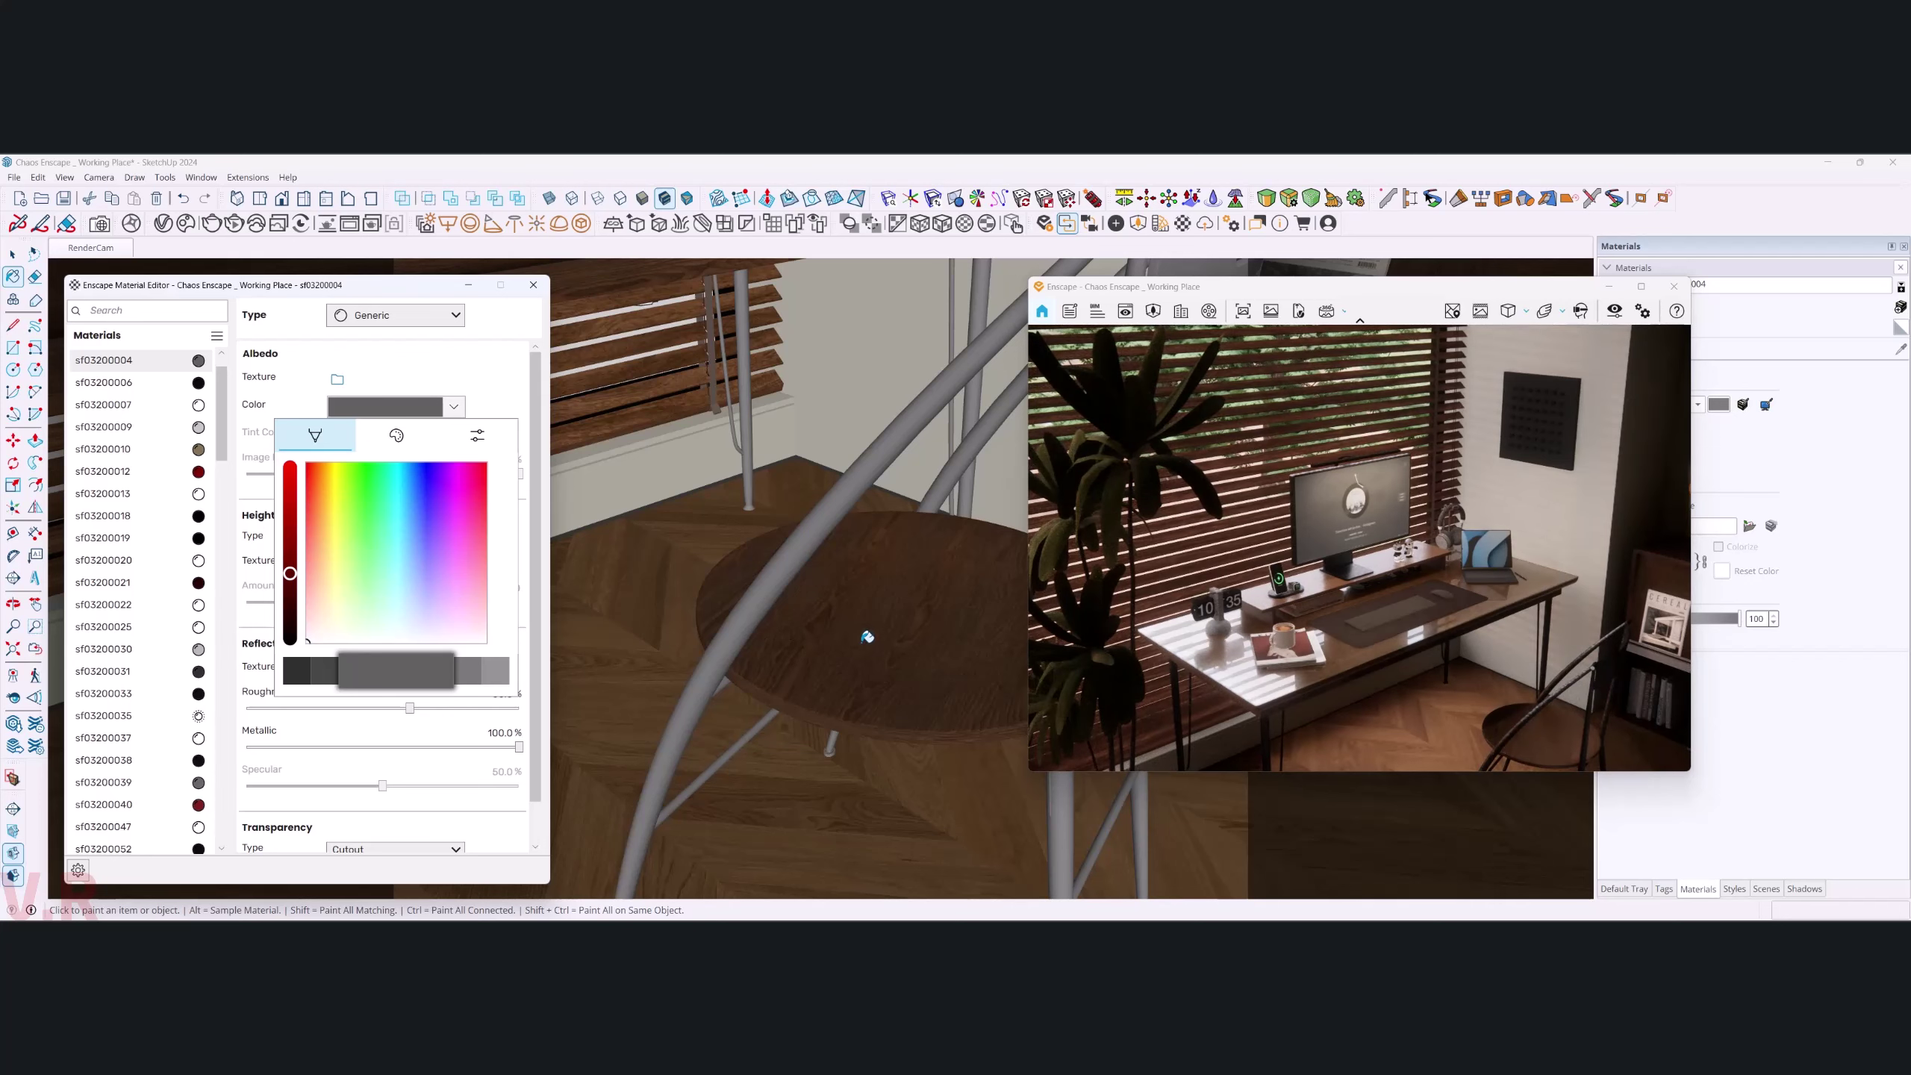
pyautogui.moveTo(867, 637); pyautogui.dragTo(864, 619, button='middle')
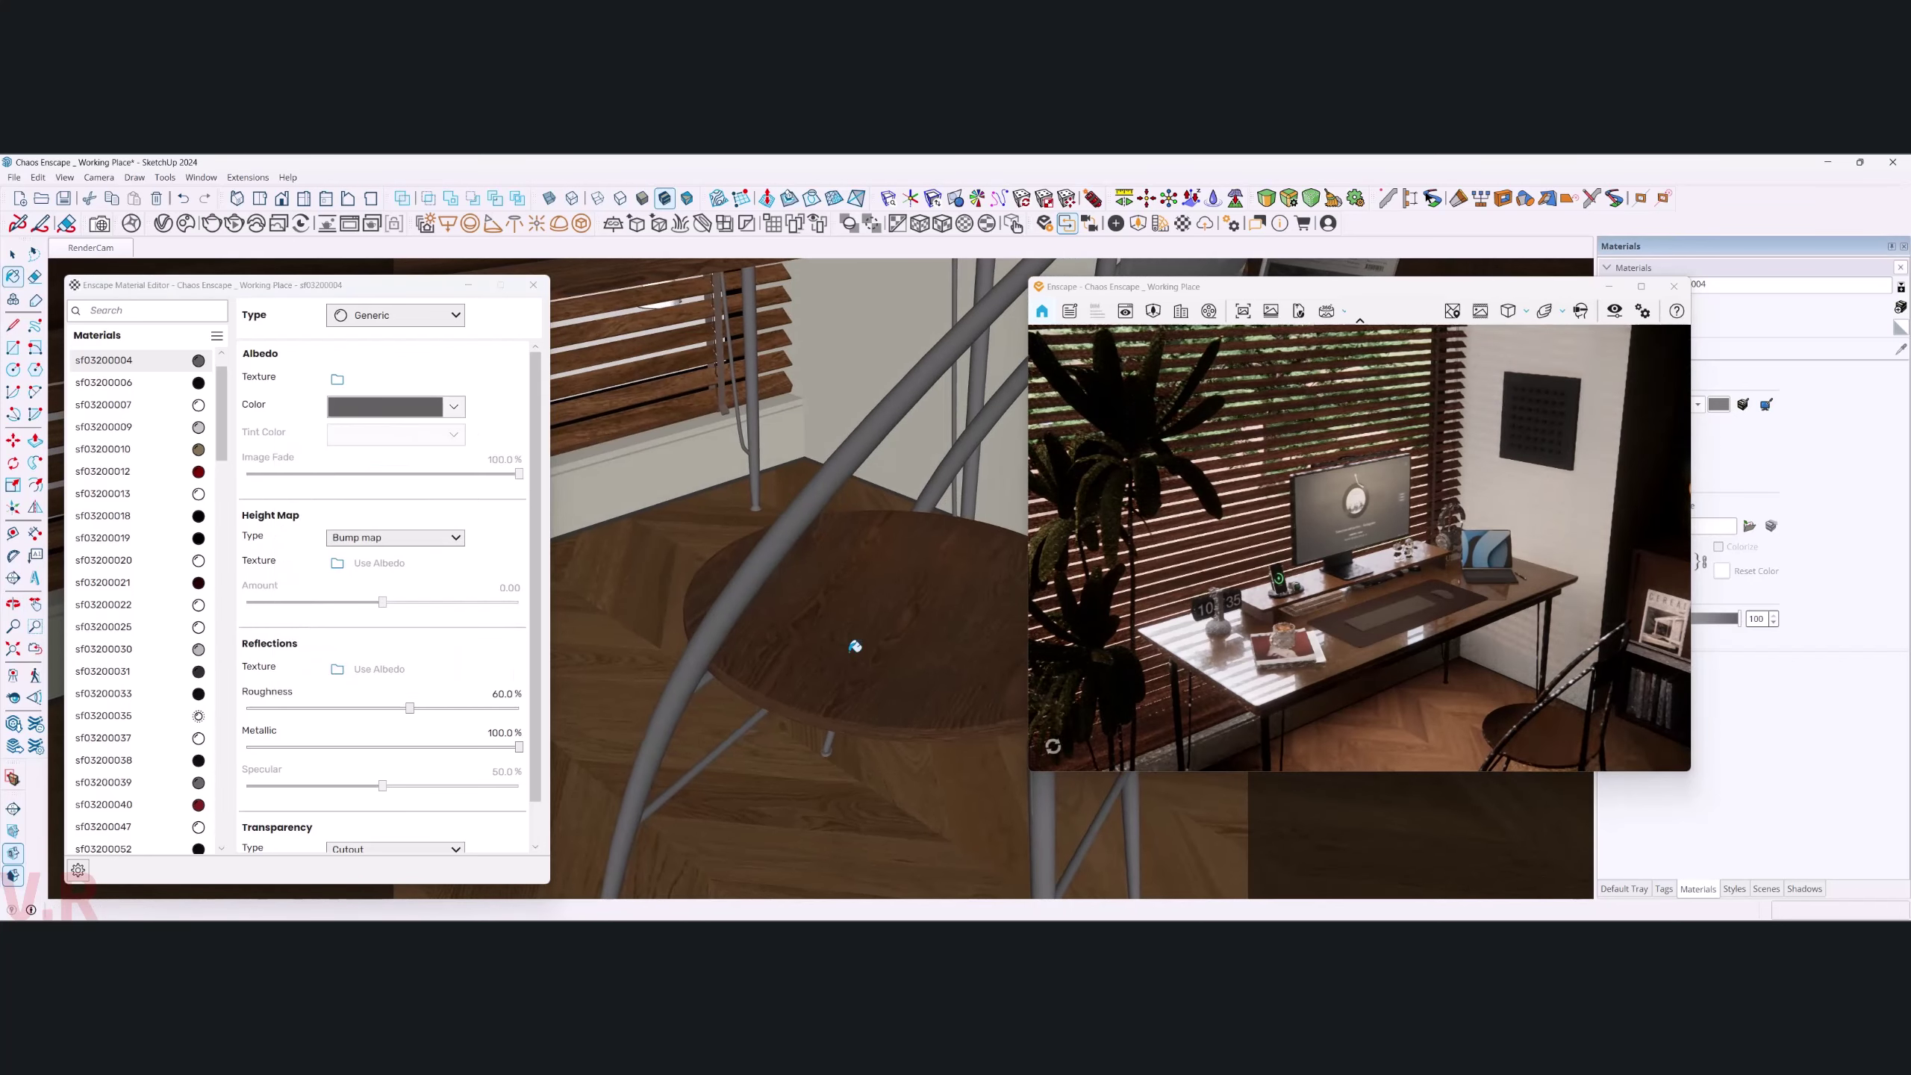
# - Orbit to the plant and load stem material sf03200157 (2400.png) into the Enscape editor
pyautogui.click(866, 619)
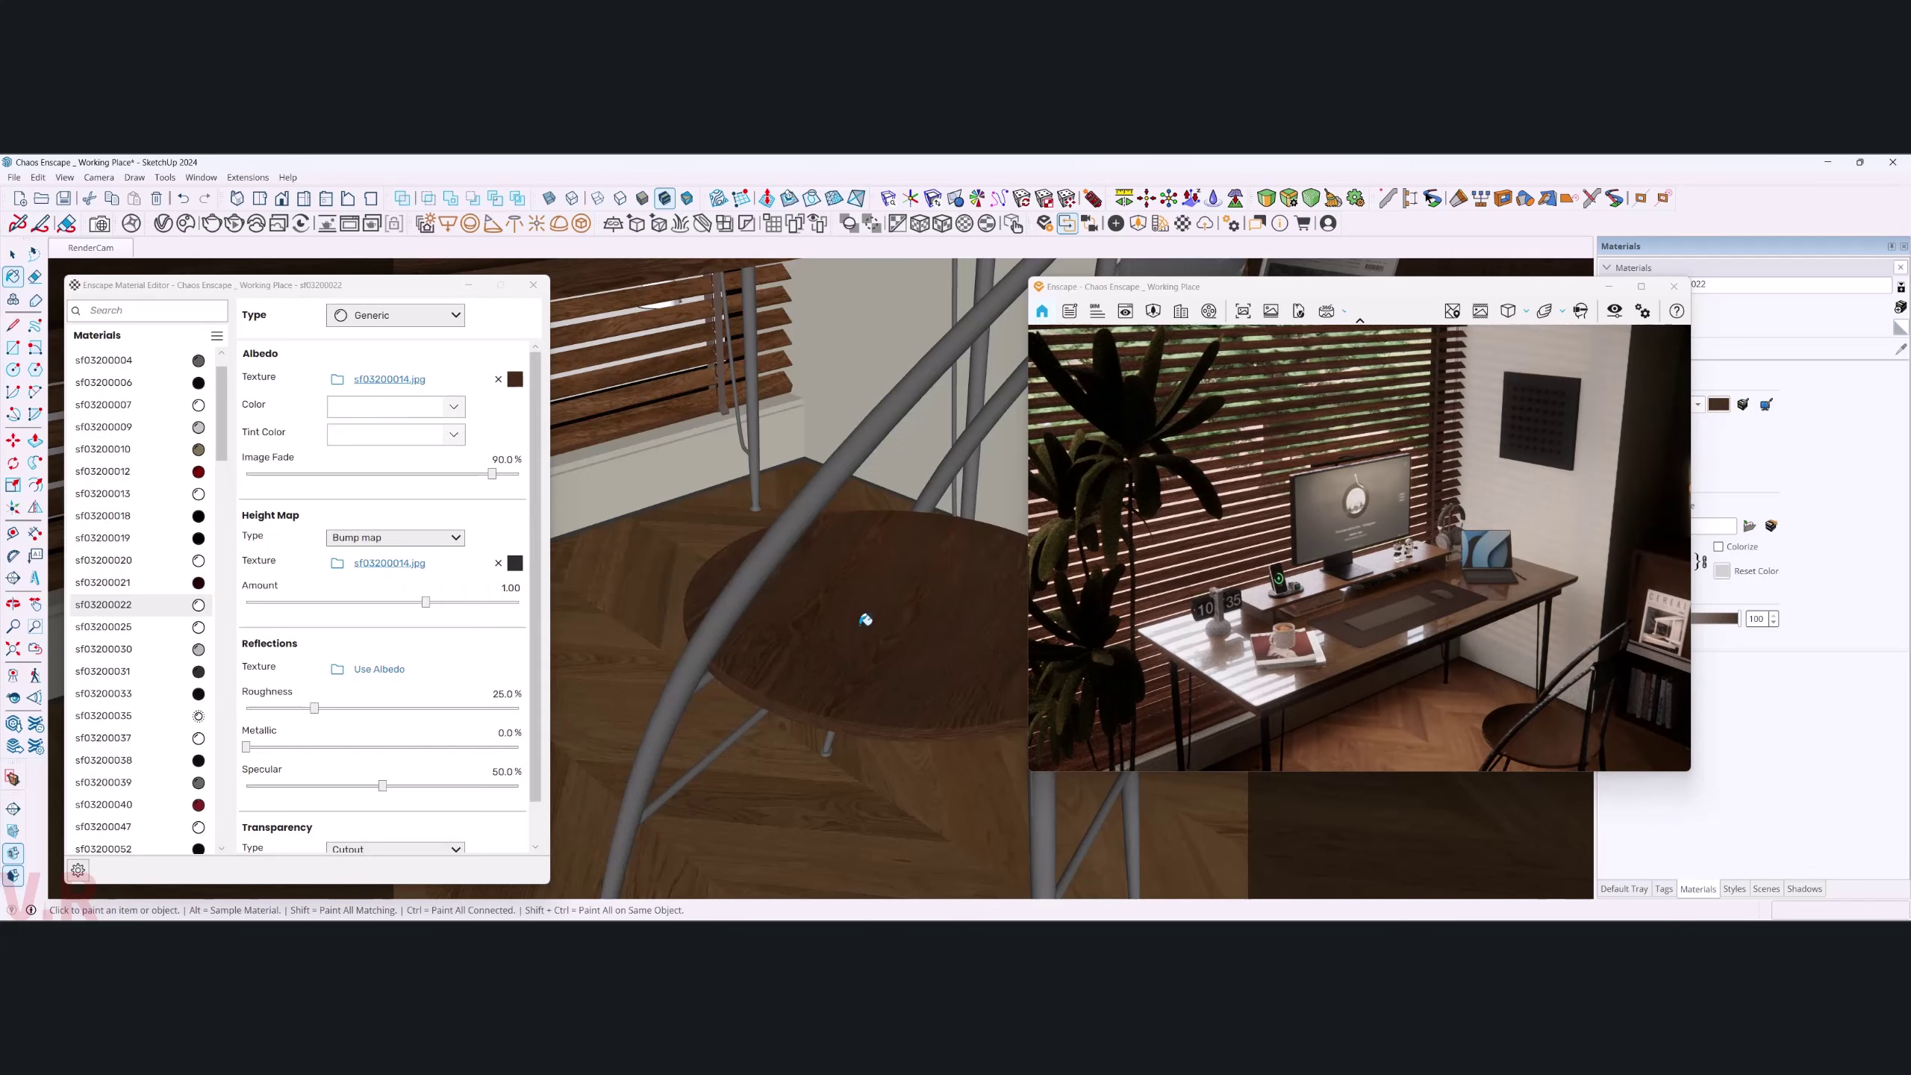
pyautogui.moveTo(774, 592)
pyautogui.mouseDown(button='middle')
pyautogui.moveTo(828, 552)
pyautogui.moveTo(691, 669)
pyautogui.moveTo(930, 688)
pyautogui.moveTo(768, 717)
pyautogui.moveTo(925, 772)
pyautogui.moveTo(775, 719)
pyautogui.mouseUp(button='middle')
pyautogui.scroll(2, 779, 712)
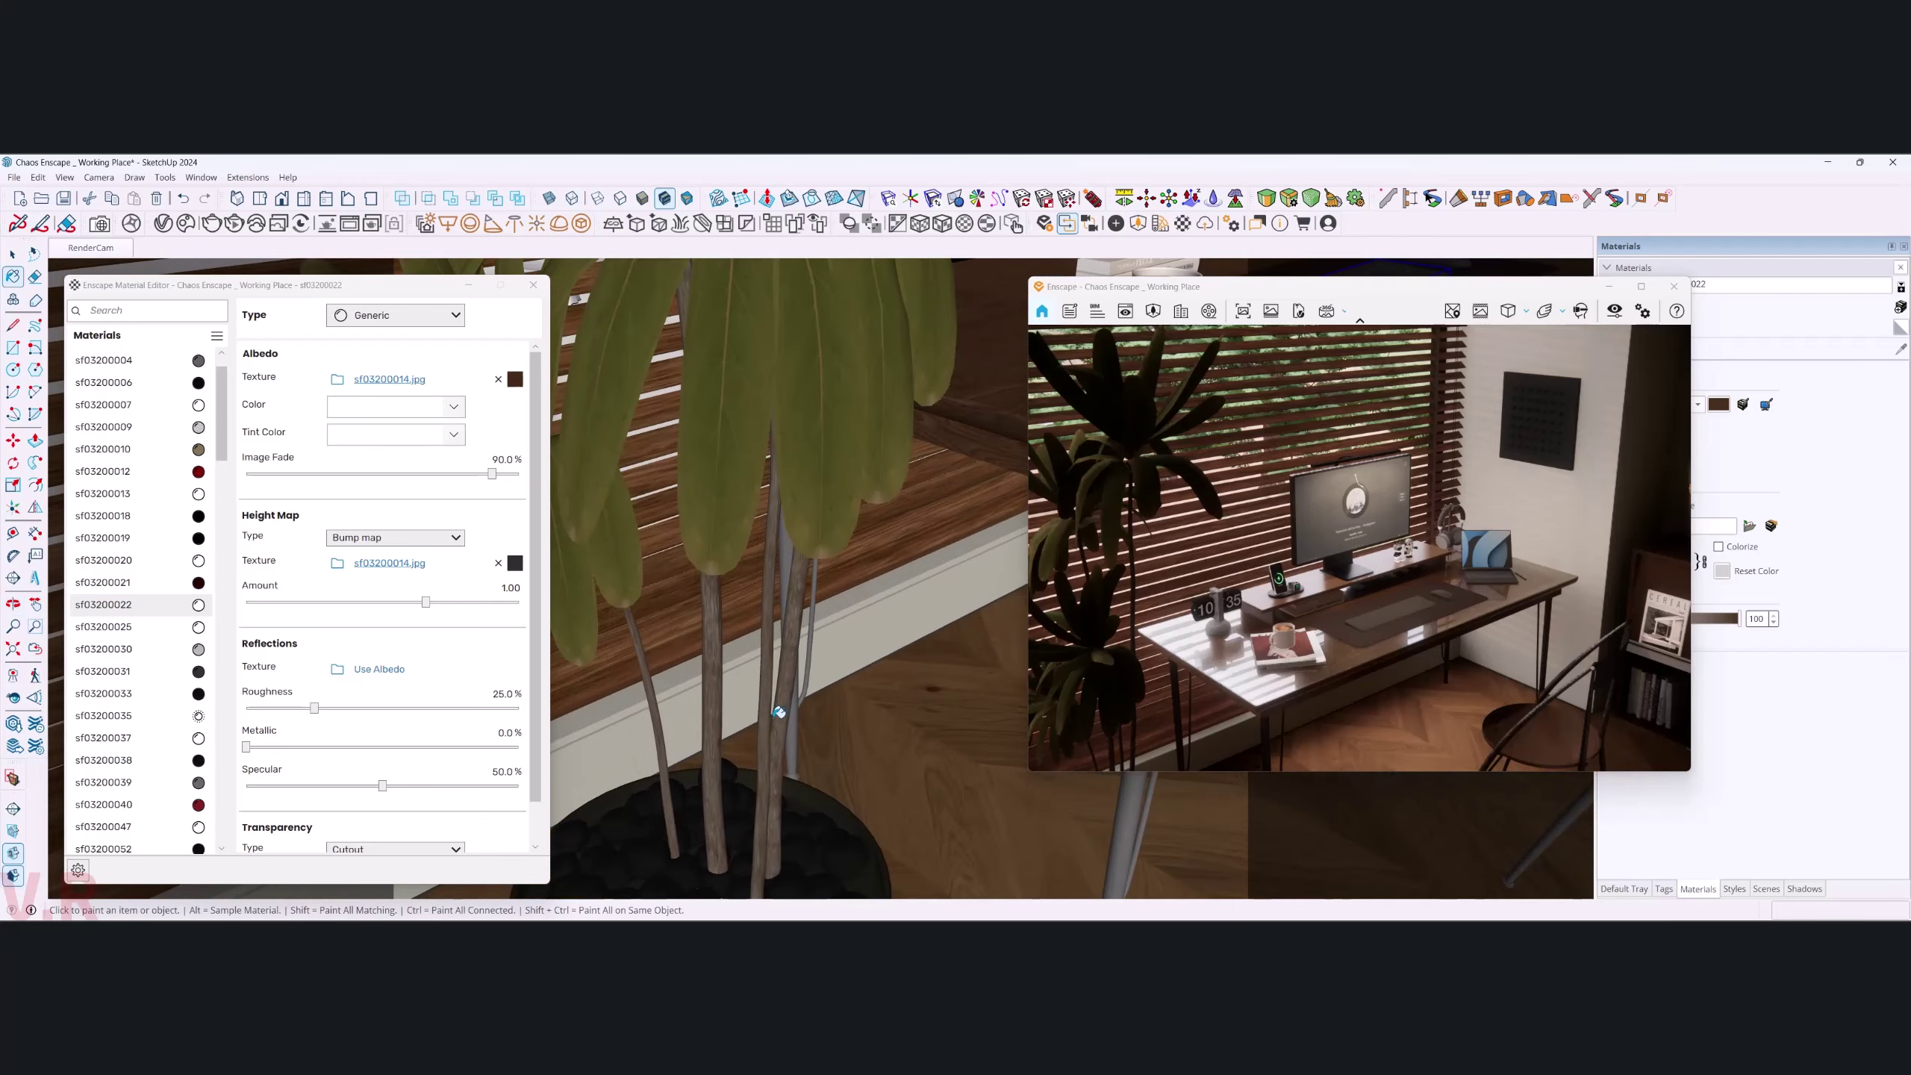
pyautogui.keyDown('alt'); pyautogui.click(790, 707); pyautogui.keyUp('alt')
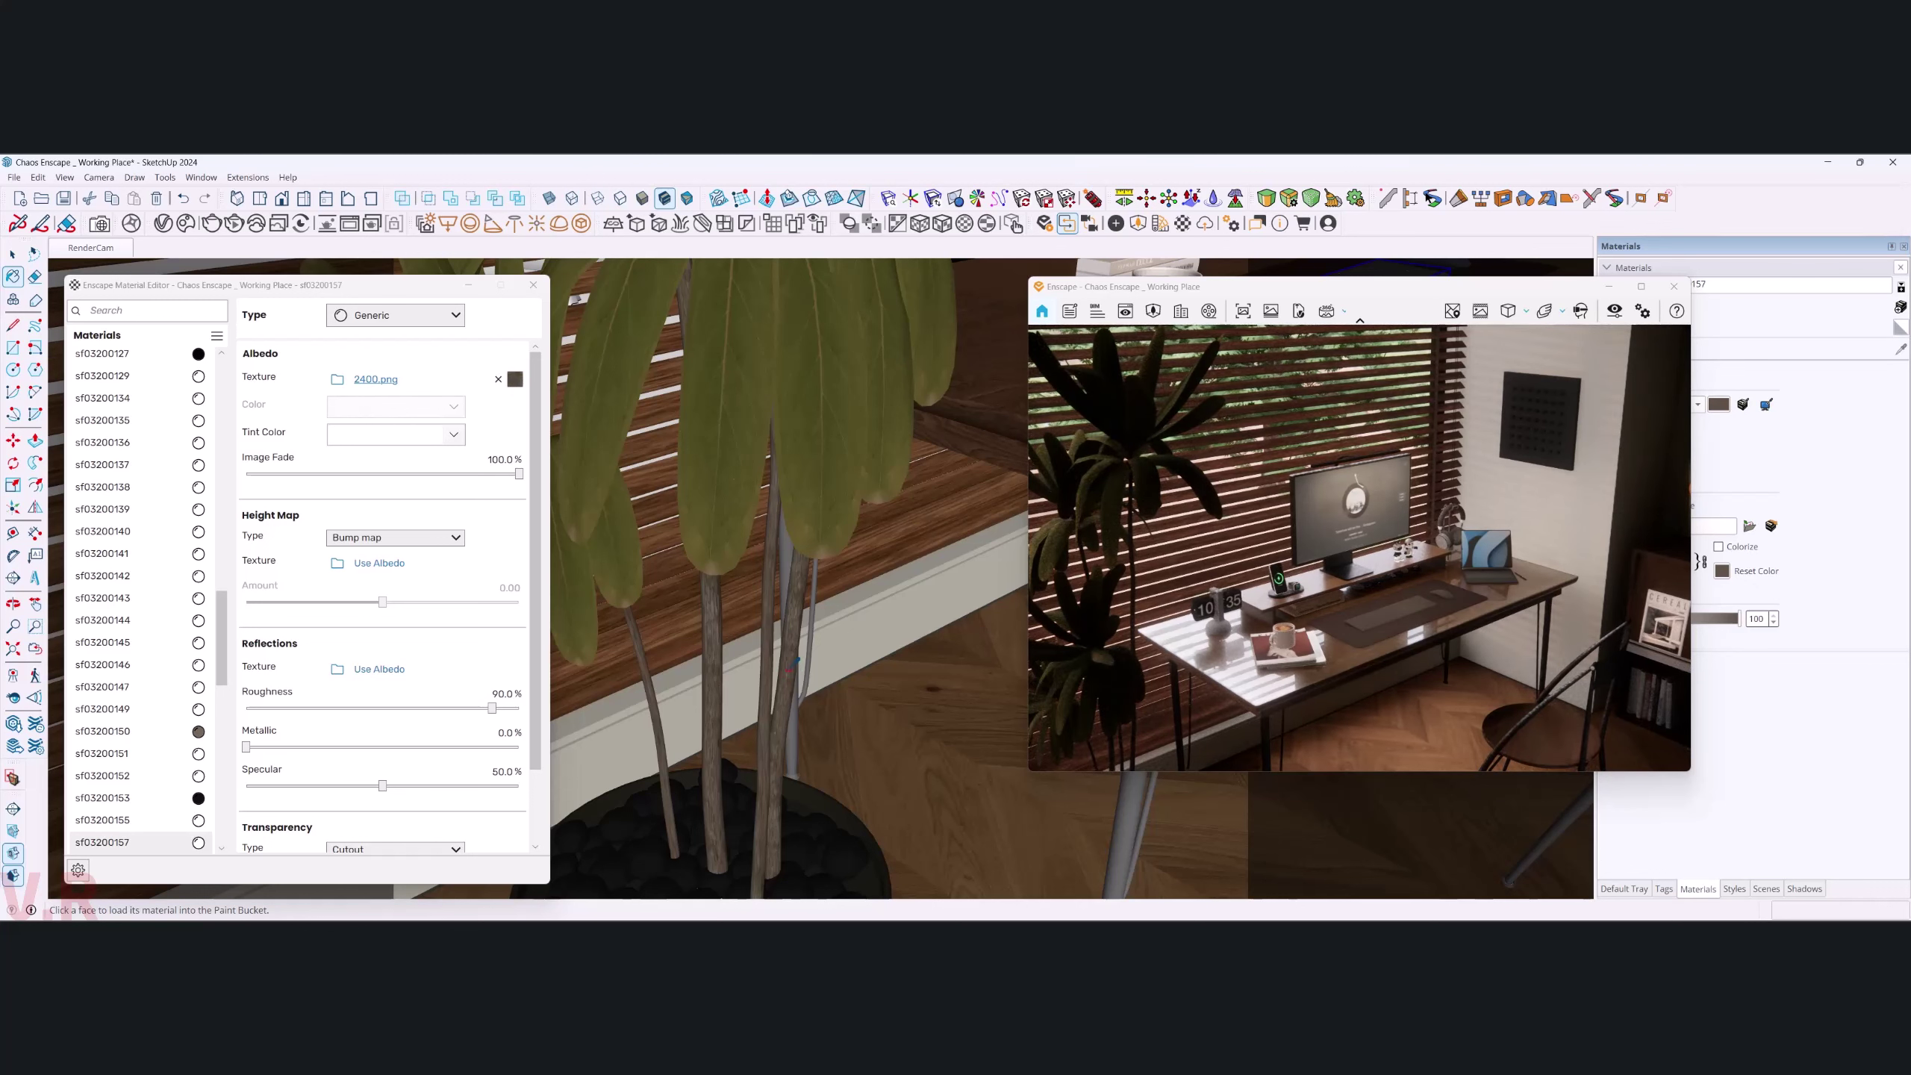
# - Make the plant leaf material a Foliage type with 70% roughness
pyautogui.keyDown('alt'); pyautogui.click(808, 457); pyautogui.keyUp('alt')
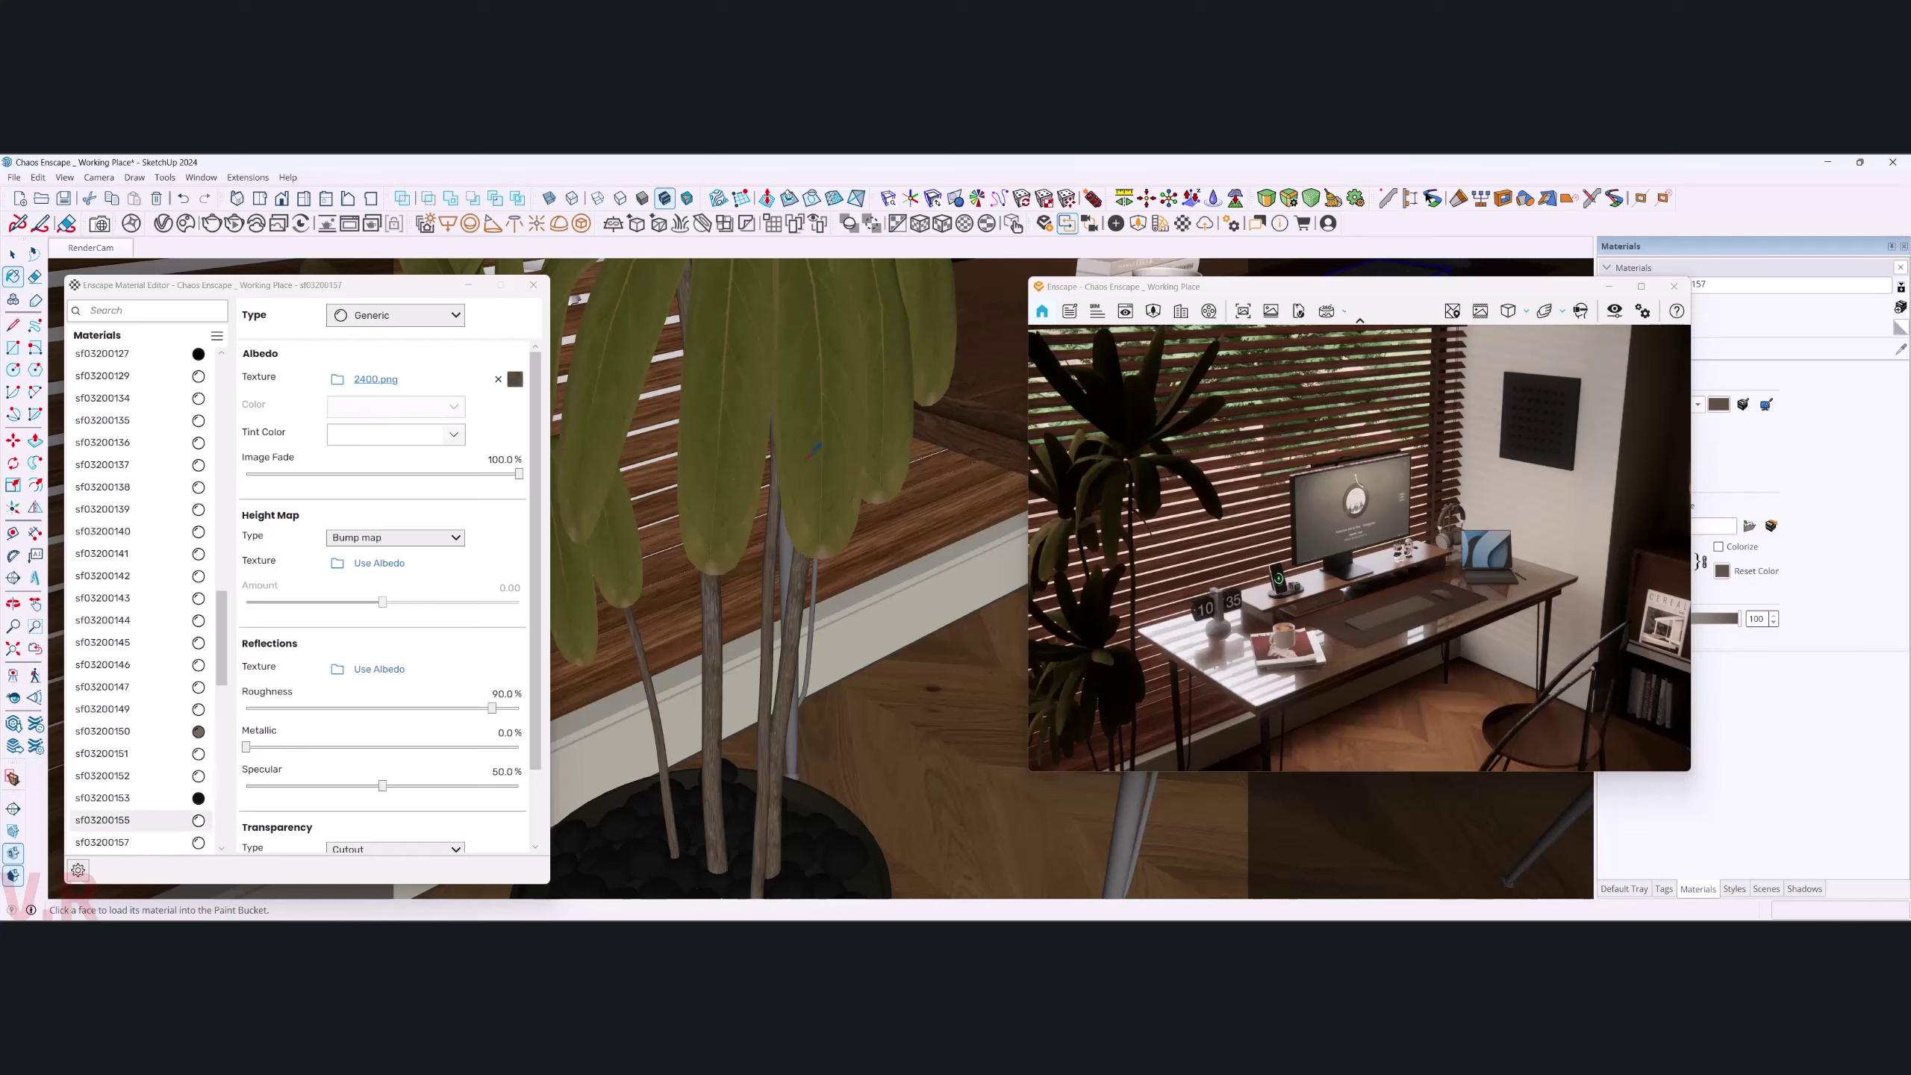
pyautogui.click(452, 315)
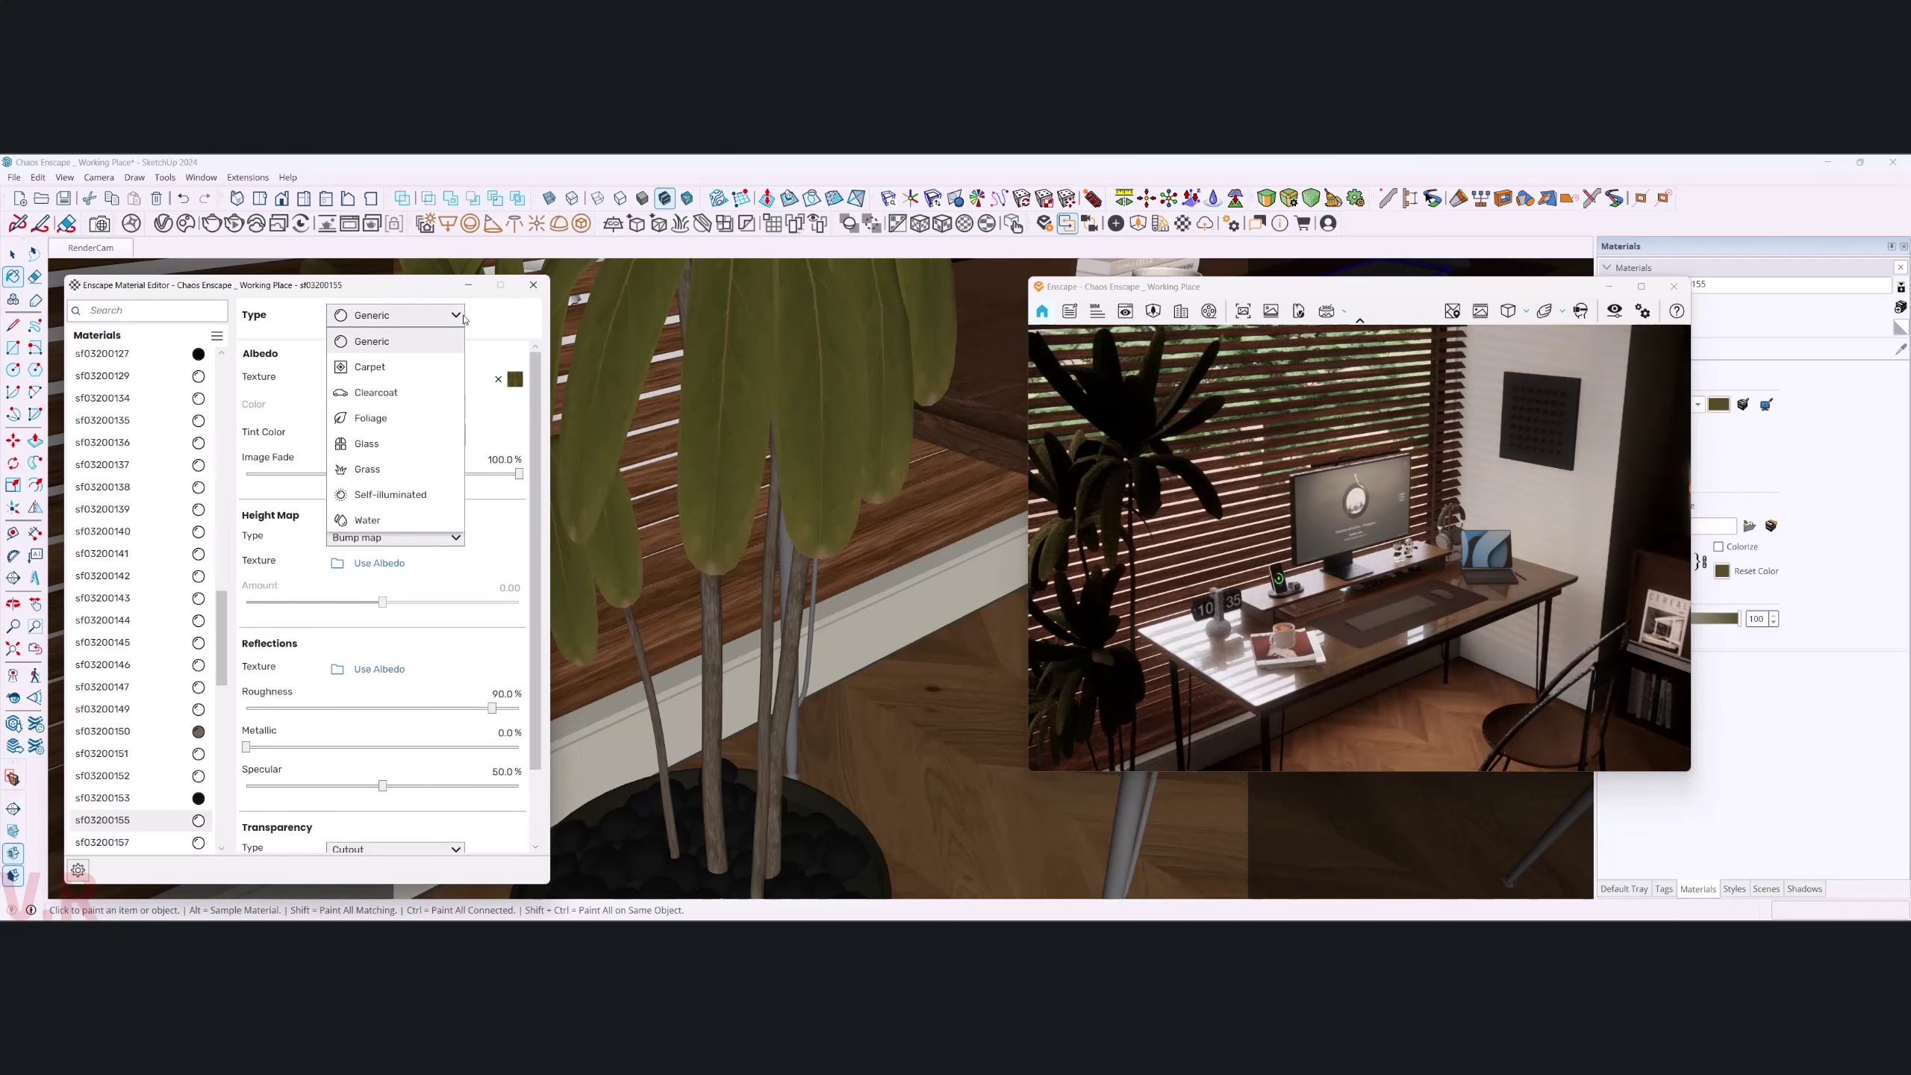
pyautogui.click(405, 441)
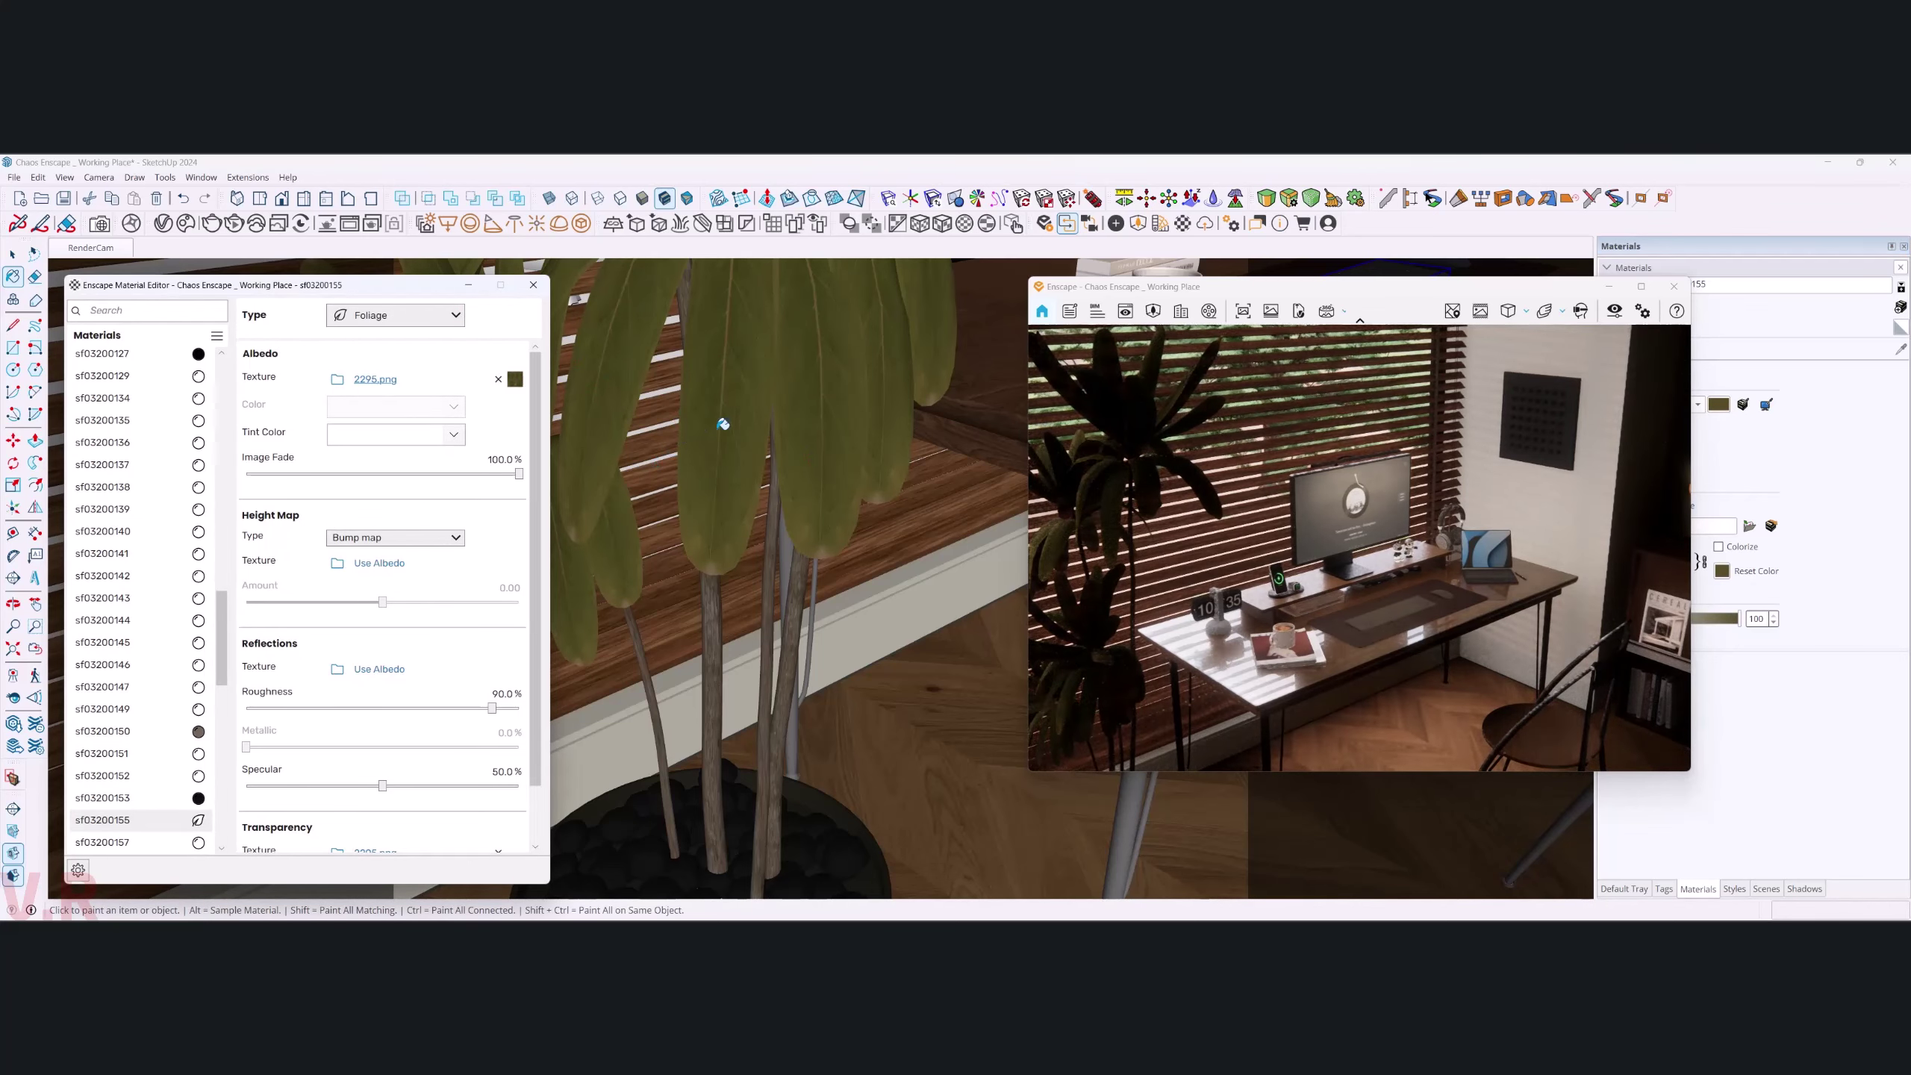
pyautogui.moveTo(752, 438); pyautogui.dragTo(742, 634, button='middle')
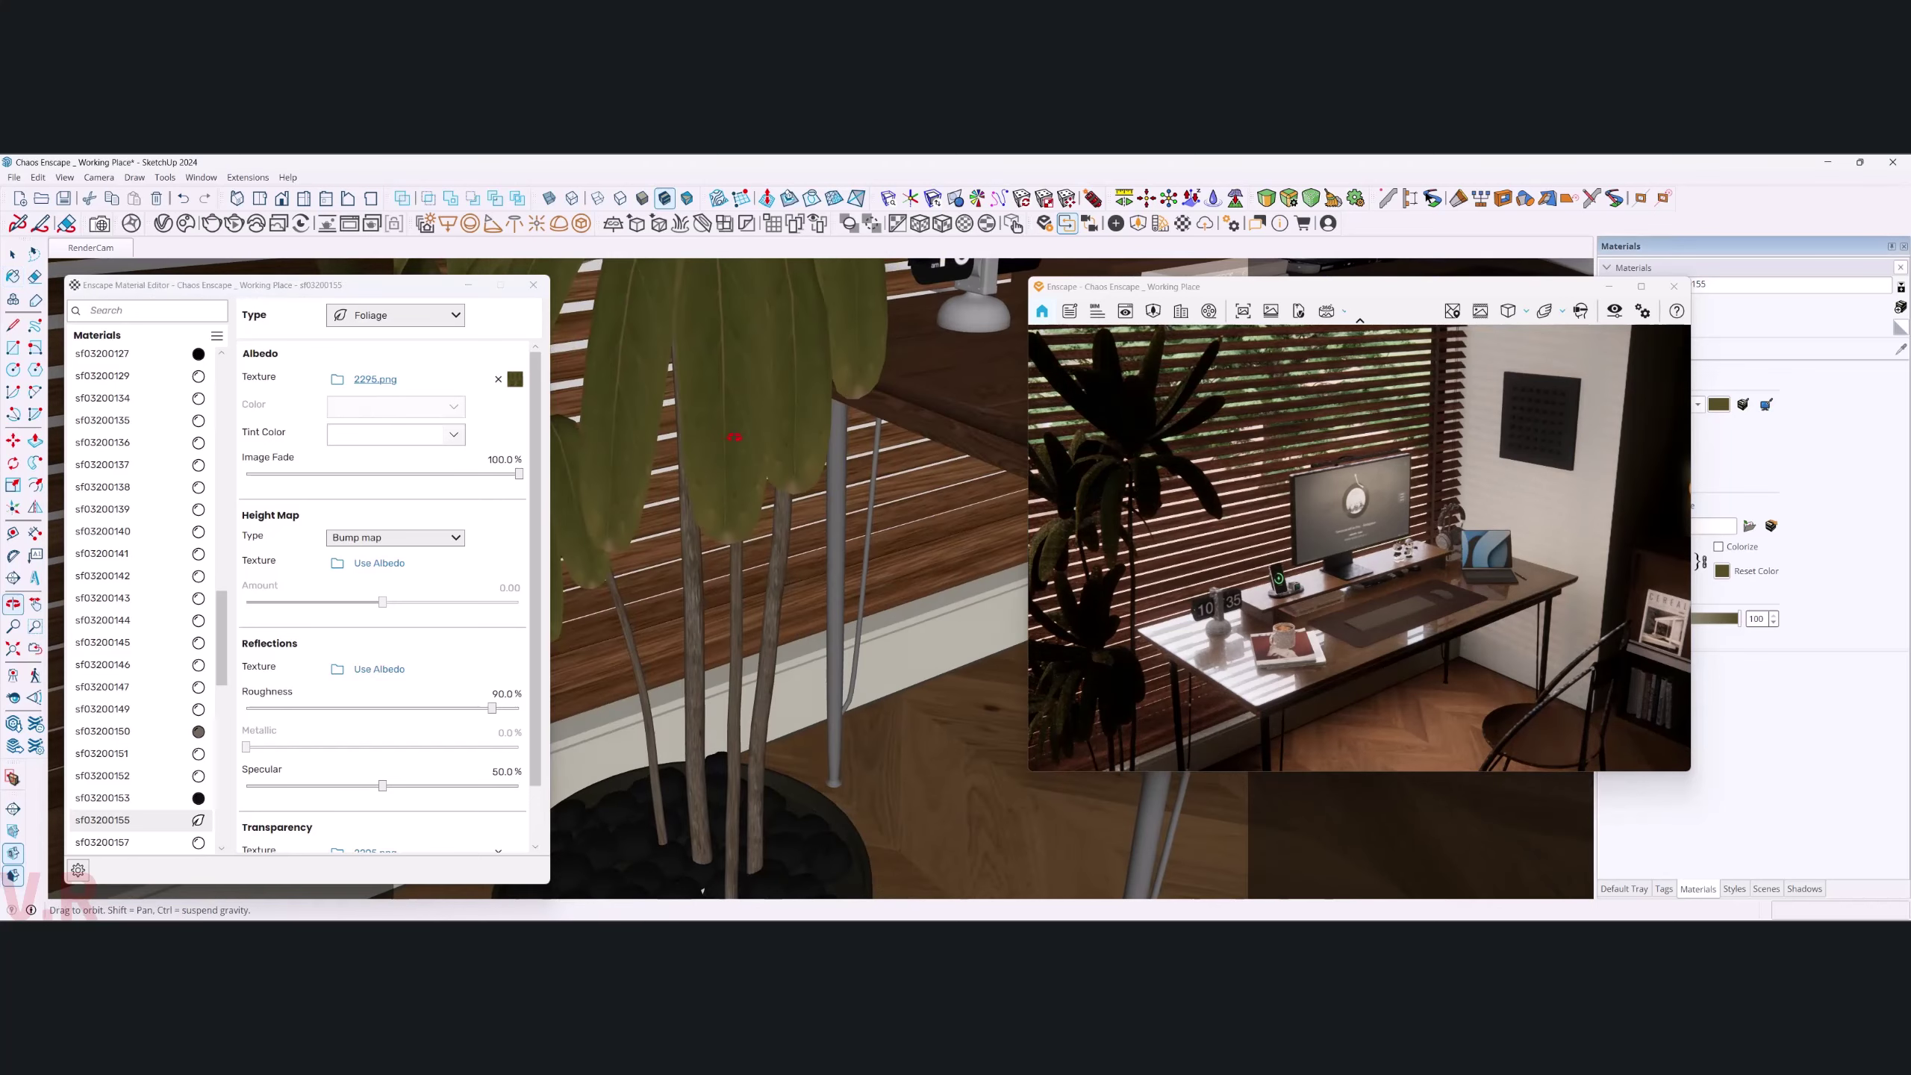
pyautogui.click(487, 694)
pyautogui.press('Delete')
pyautogui.write('6')
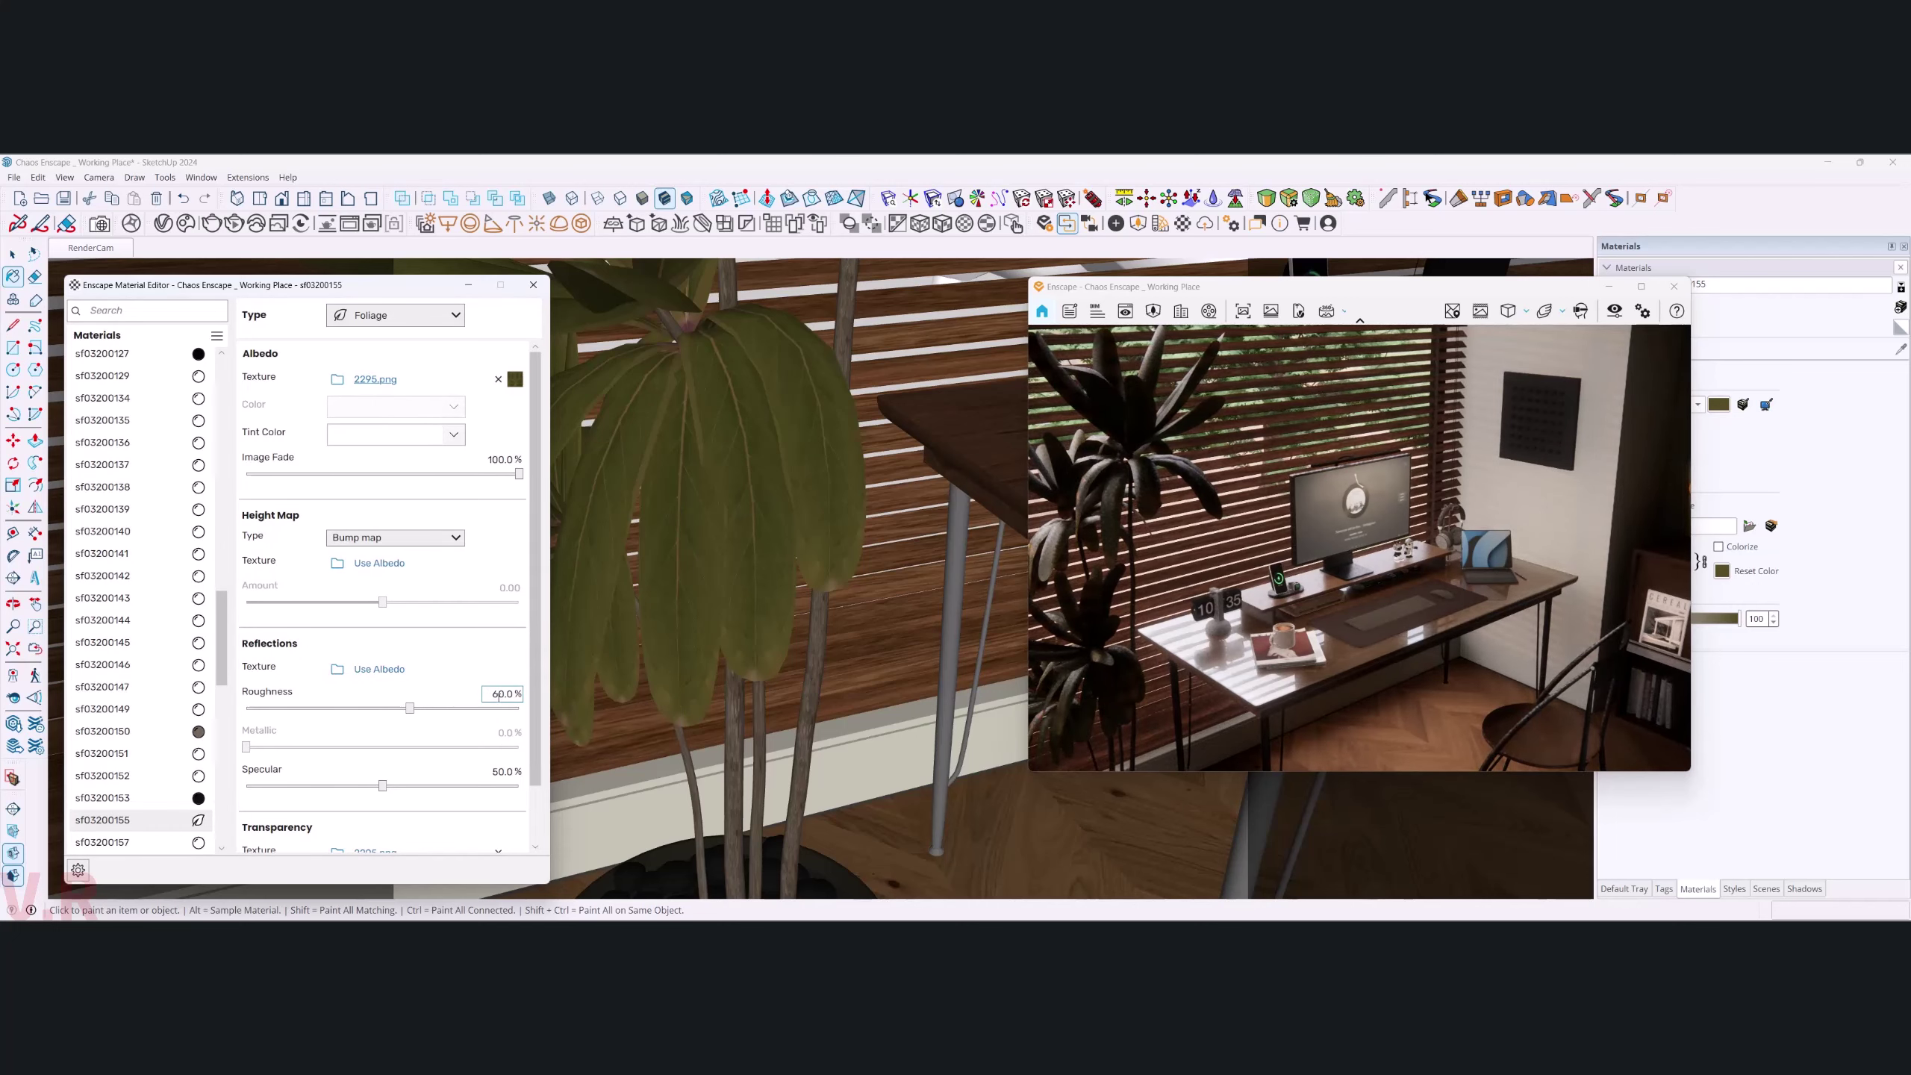
pyautogui.moveTo(499, 693); pyautogui.dragTo(487, 696)
pyautogui.write('7')
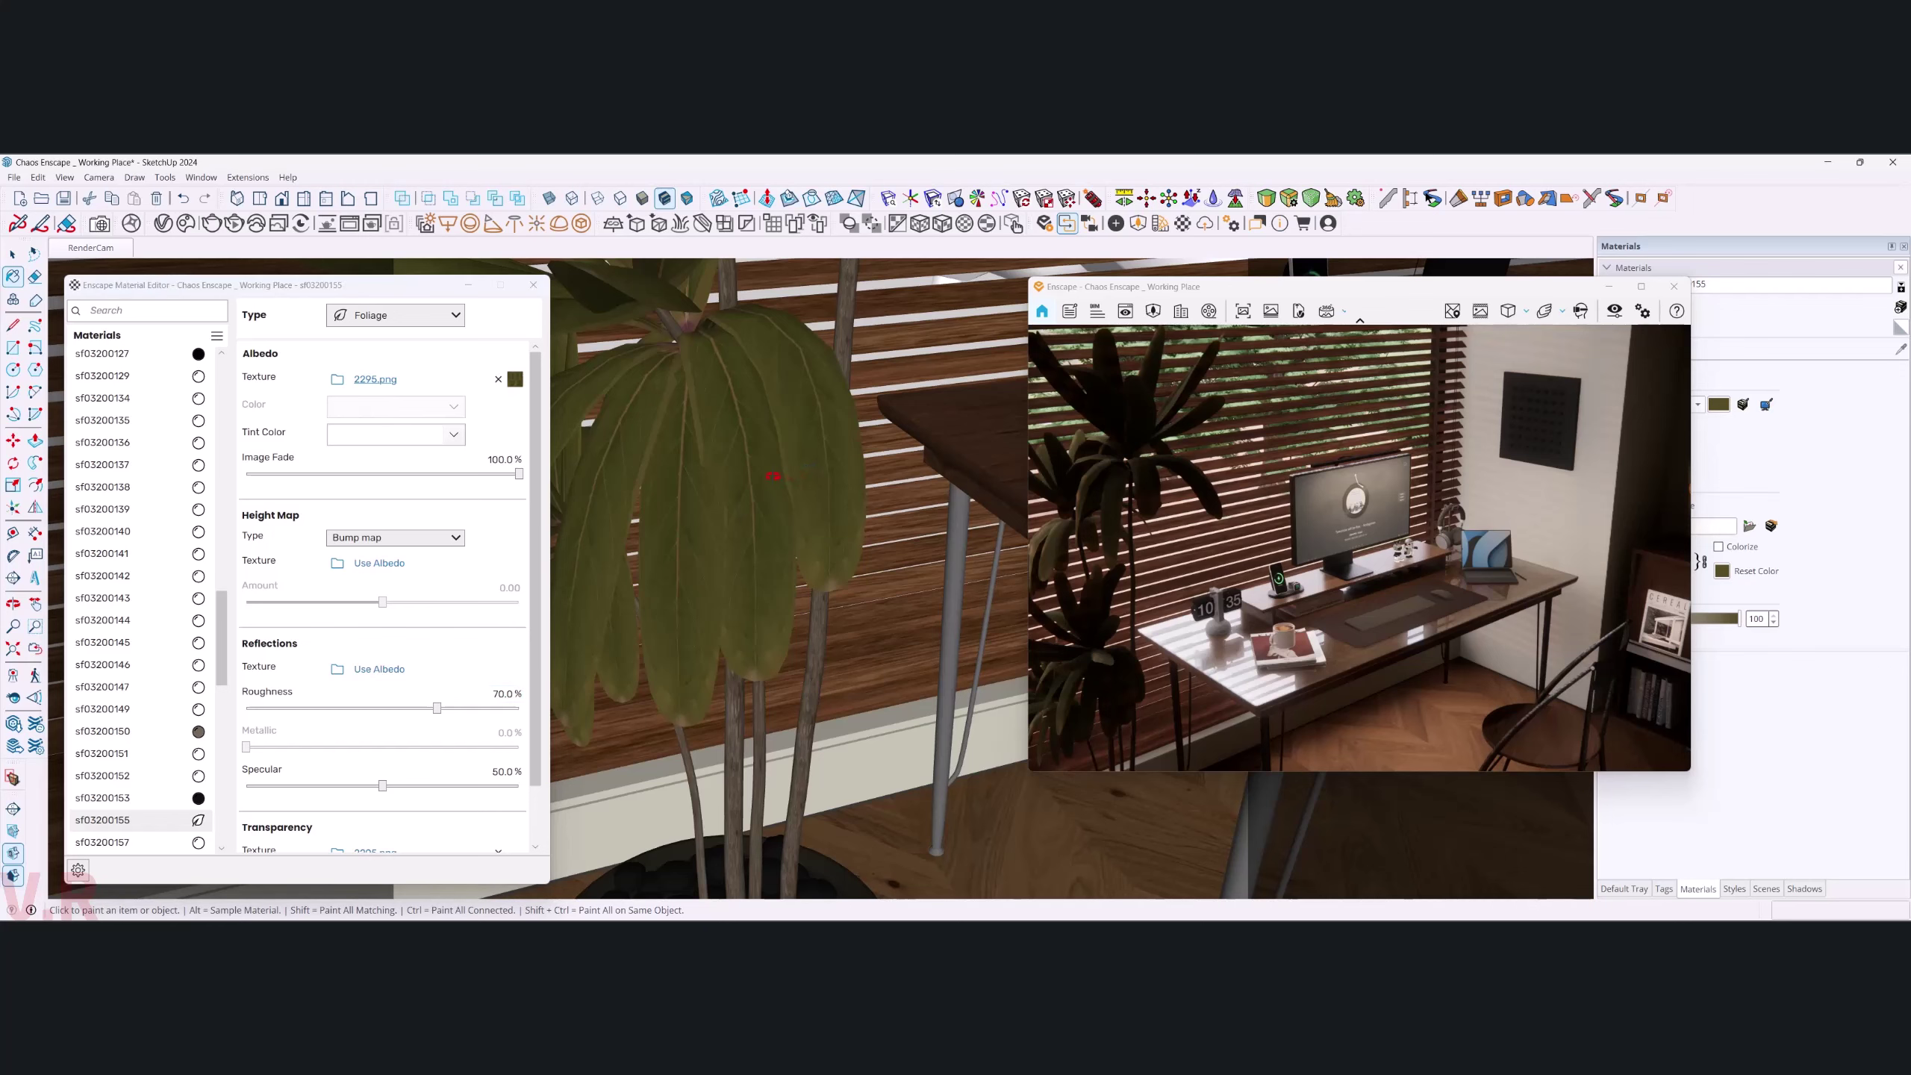
# - Check the leaves, then reload stem material sf03200157 into the Enscape editor
pyautogui.moveTo(807, 470)
pyautogui.mouseDown(button='middle')
pyautogui.moveTo(761, 483)
pyautogui.moveTo(710, 748)
pyautogui.mouseUp(button='middle')
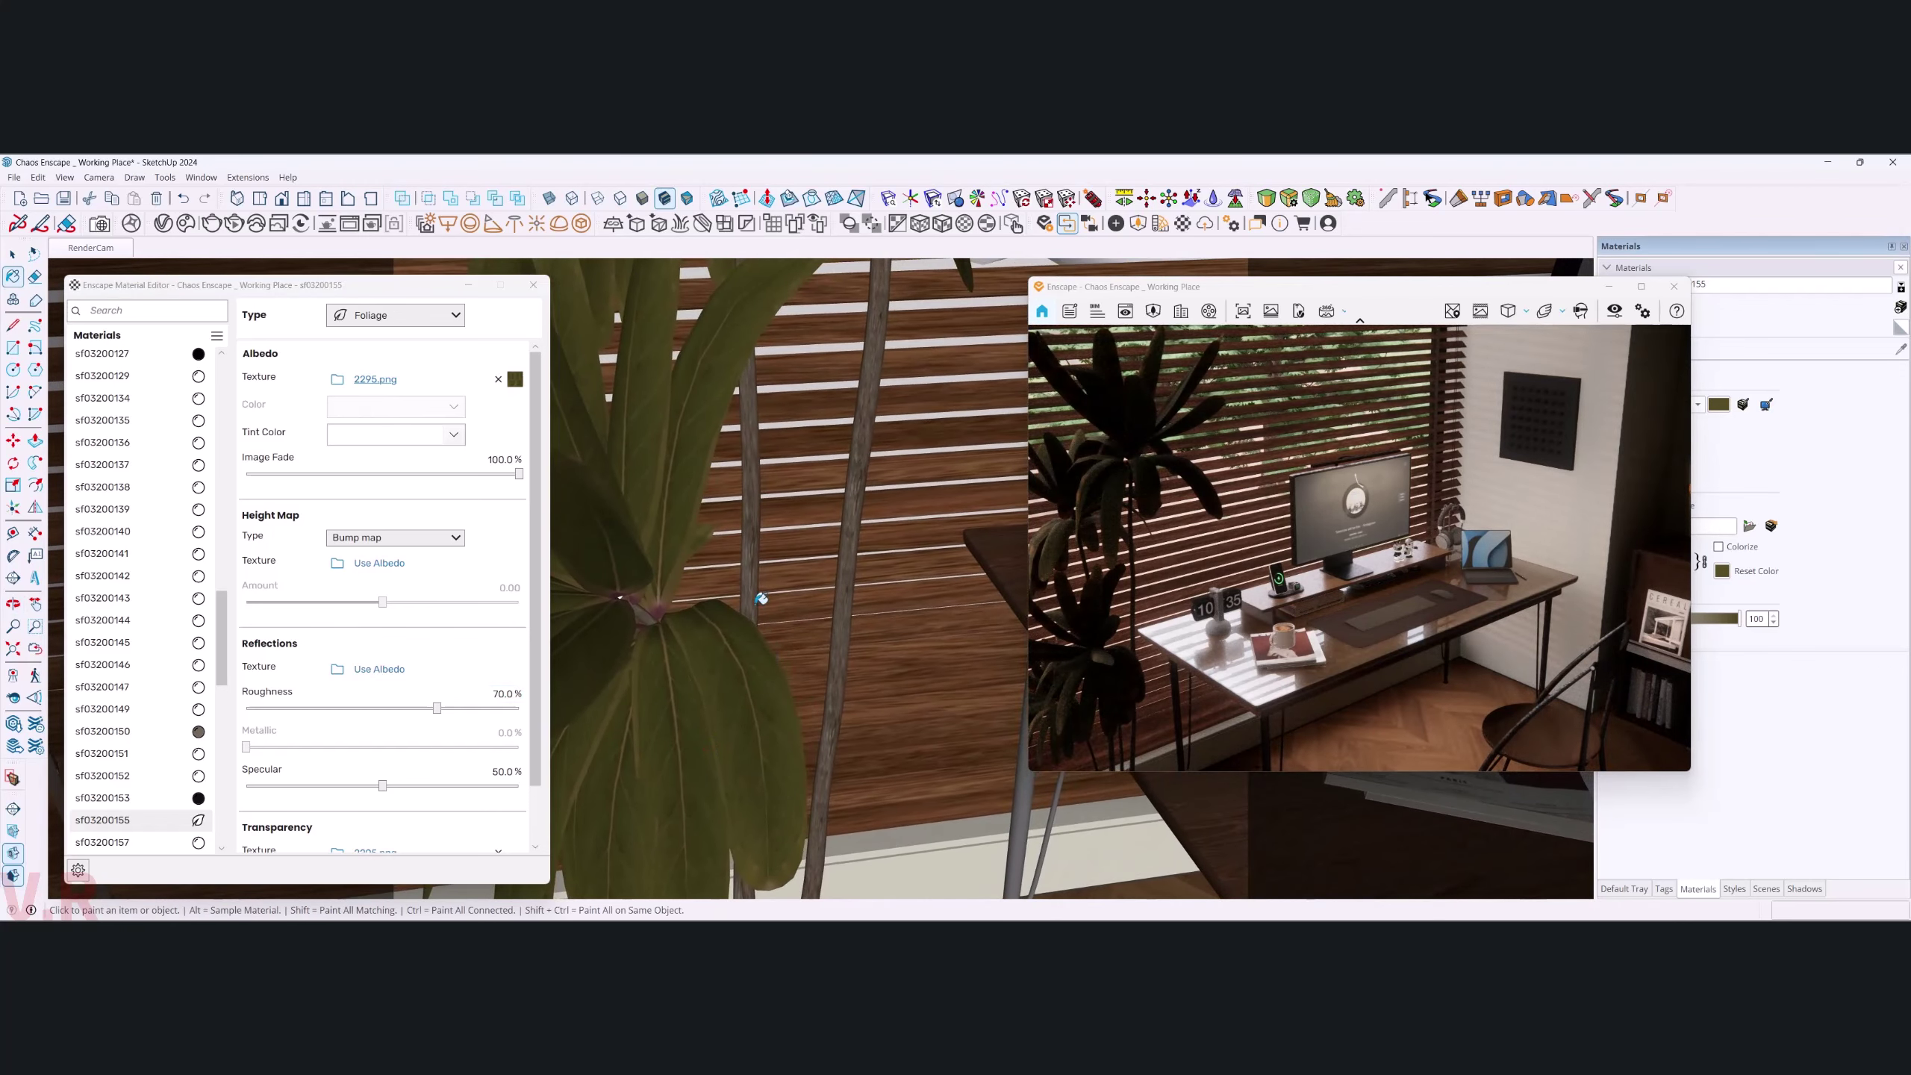
pyautogui.press('alt')
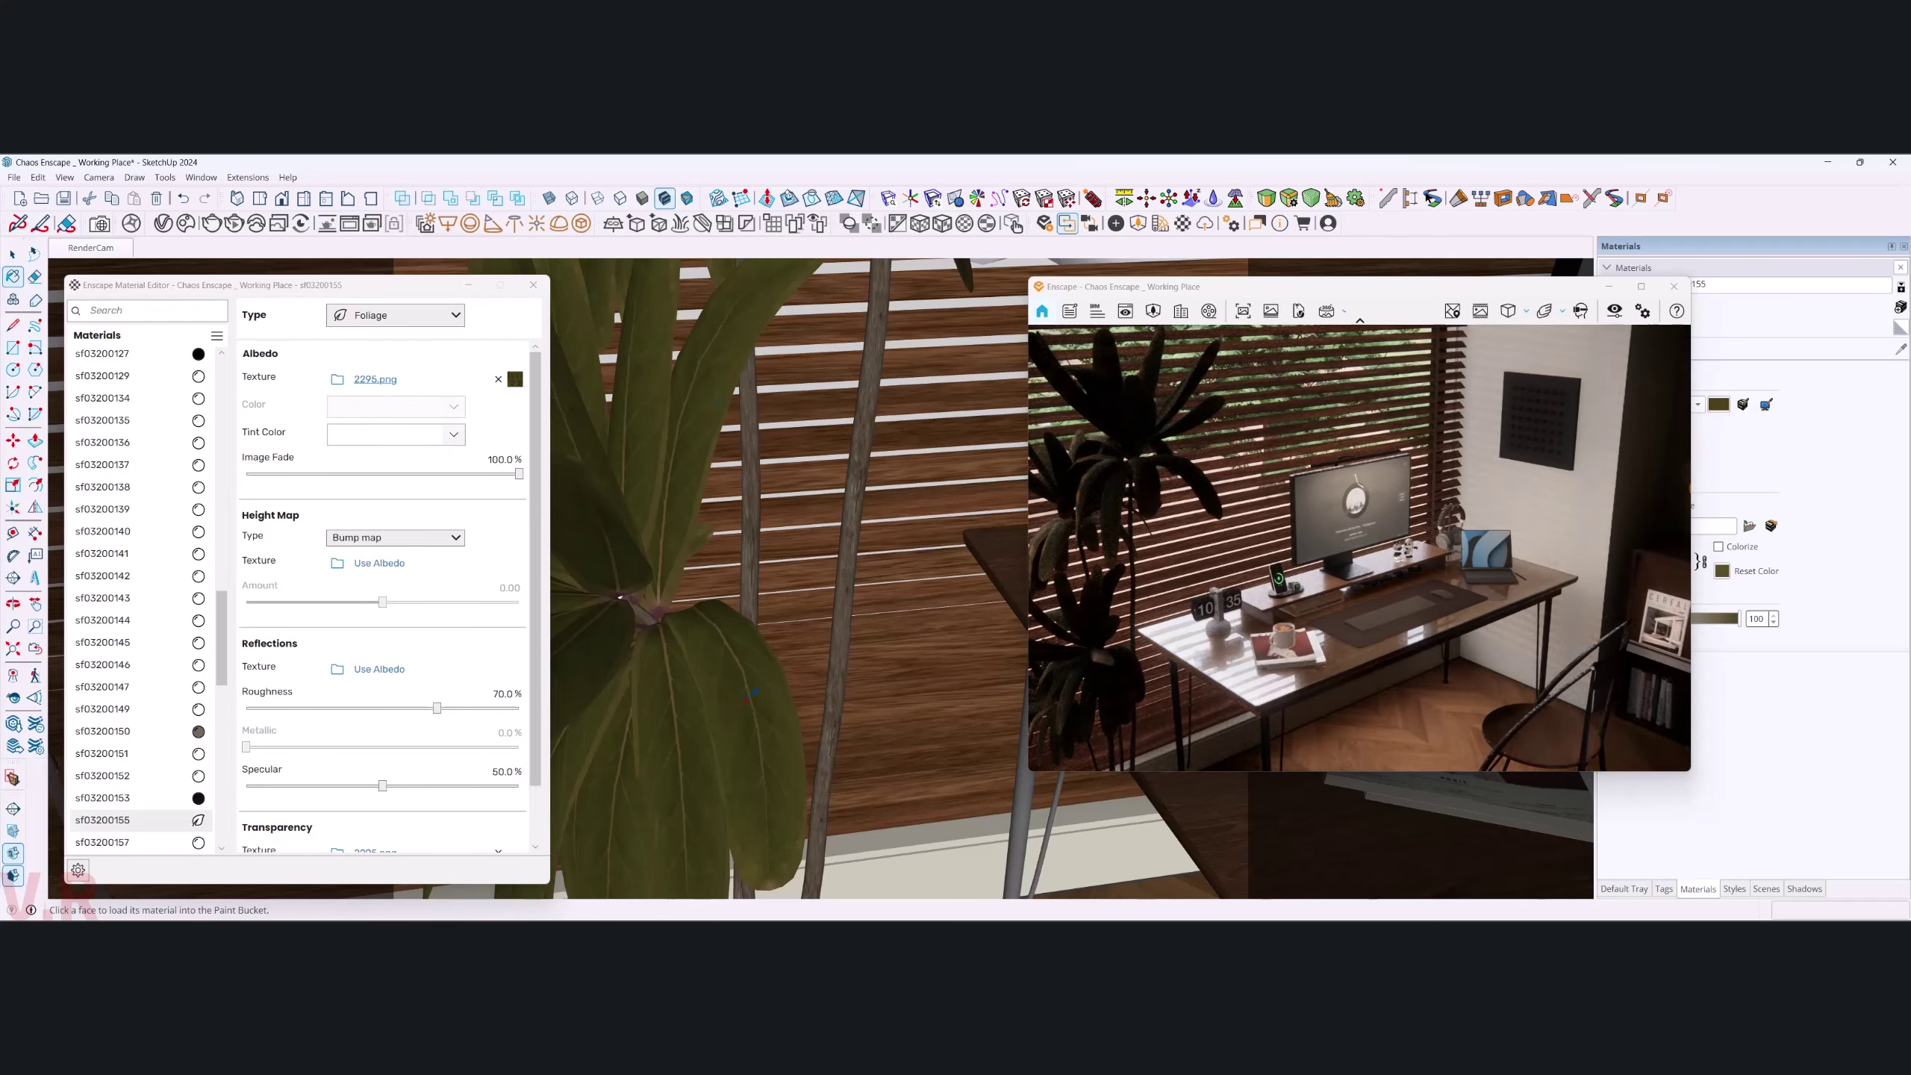
pyautogui.keyDown('alt'); pyautogui.click(775, 687); pyautogui.keyUp('alt')
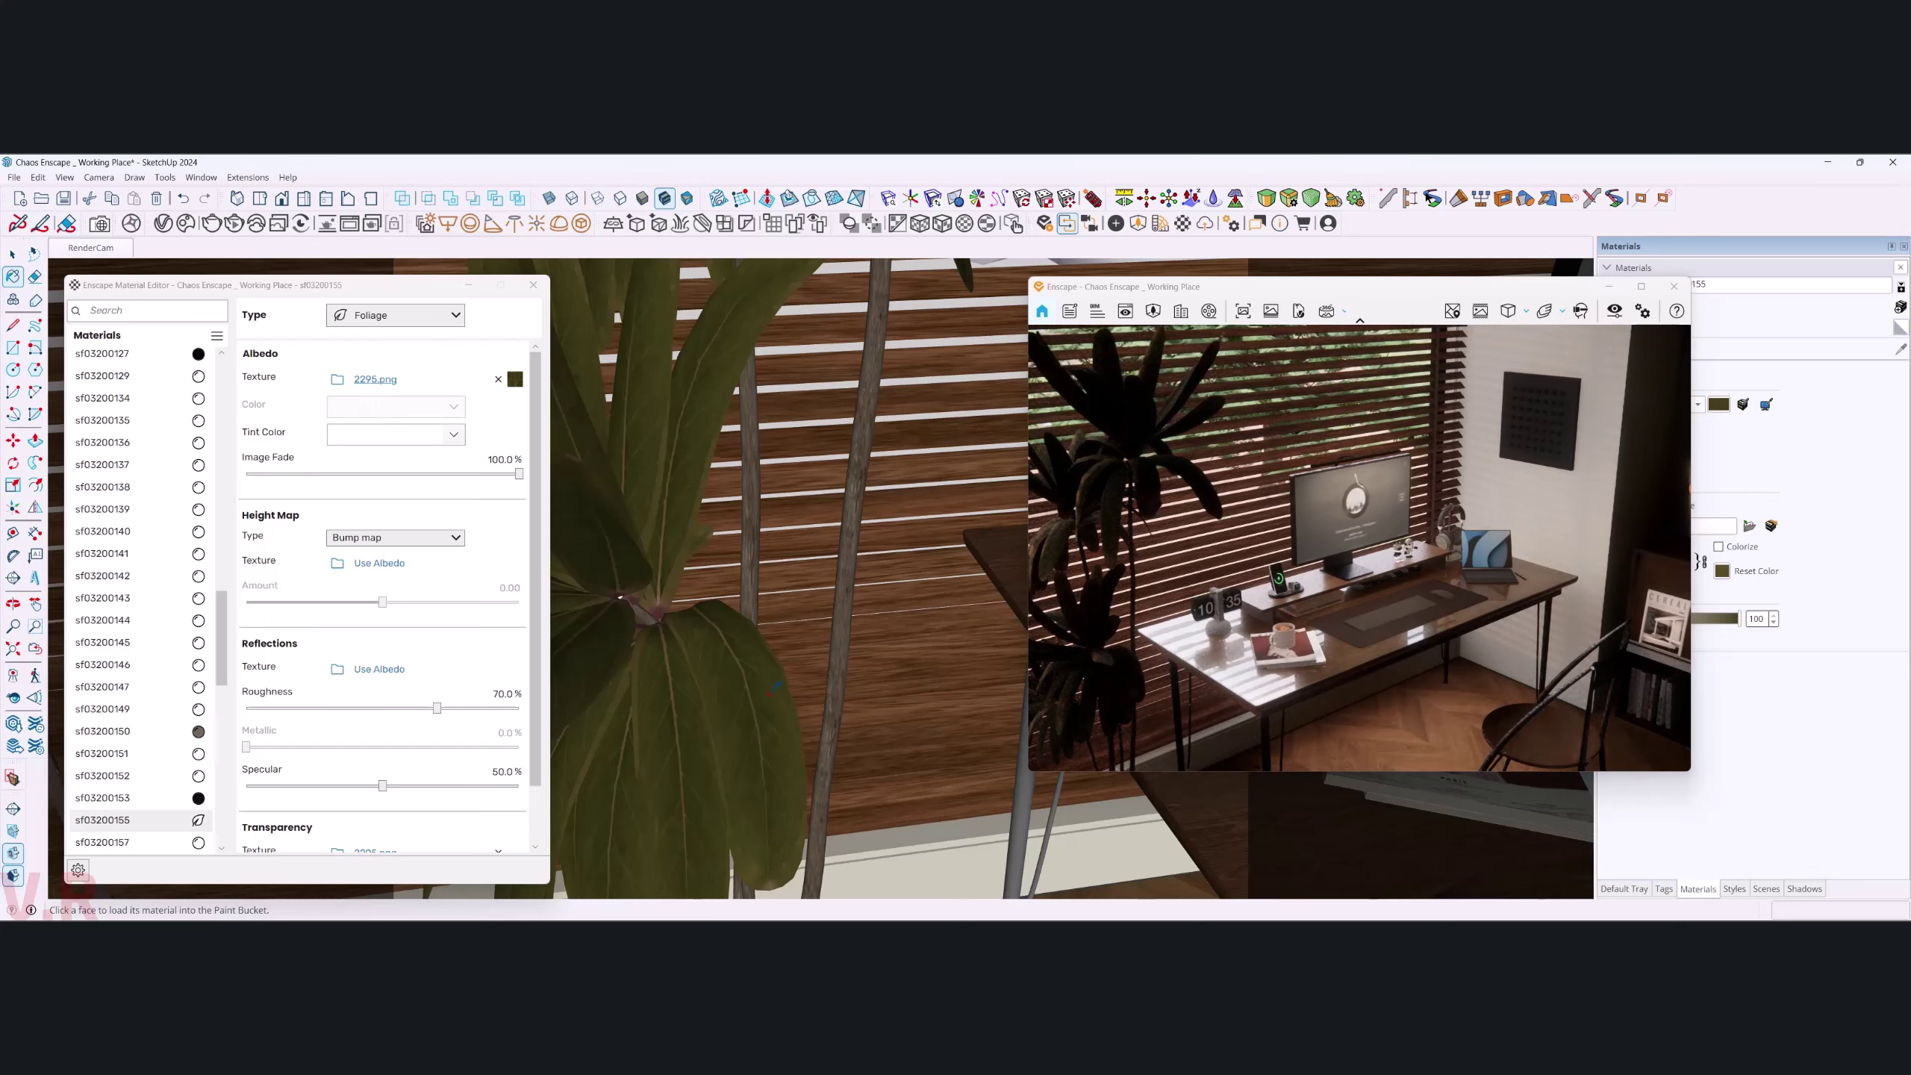
pyautogui.press('space')
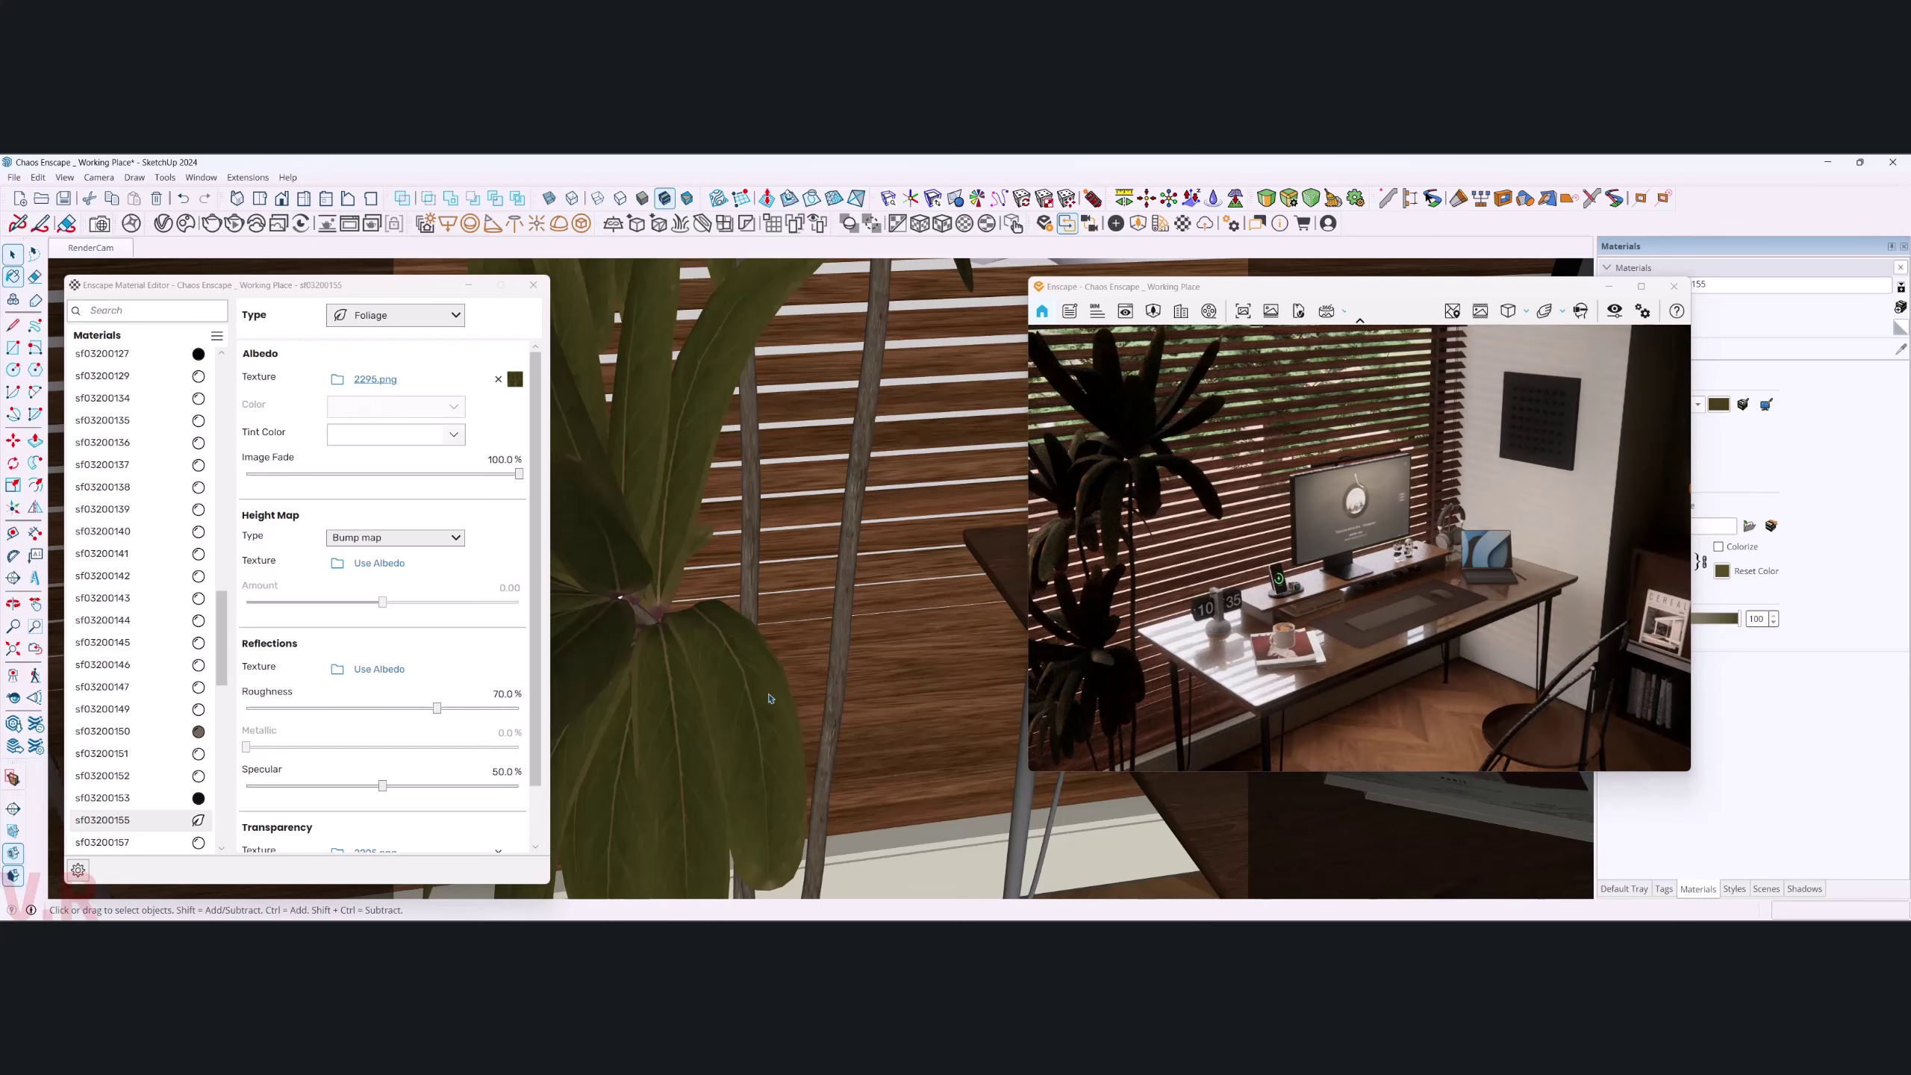
pyautogui.moveTo(749, 723)
pyautogui.mouseDown(button='middle')
pyautogui.moveTo(651, 684)
pyautogui.moveTo(660, 698)
pyautogui.moveTo(680, 635)
pyautogui.mouseUp(button='middle')
pyautogui.press('b')
pyautogui.keyDown('alt'); pyautogui.click(679, 635); pyautogui.keyUp('alt')
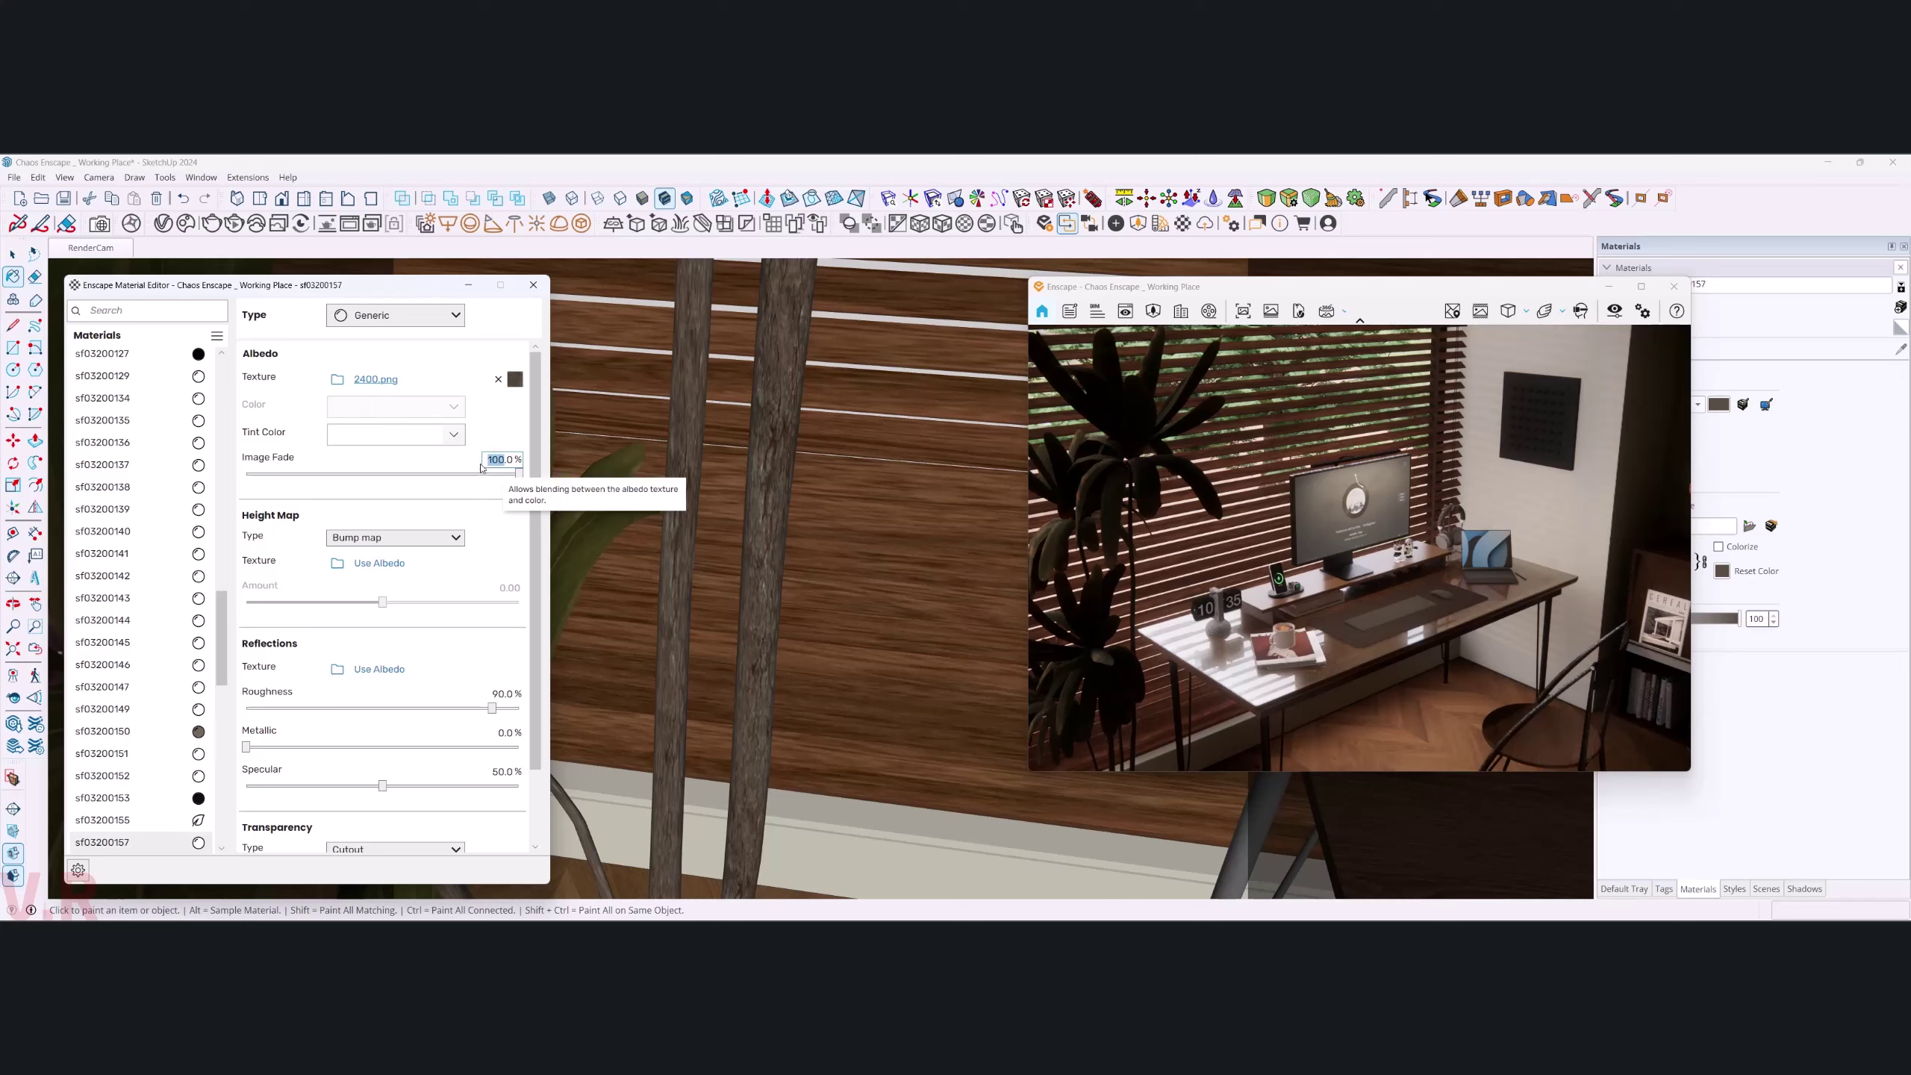
pyautogui.write('10')
pyautogui.click(490, 472)
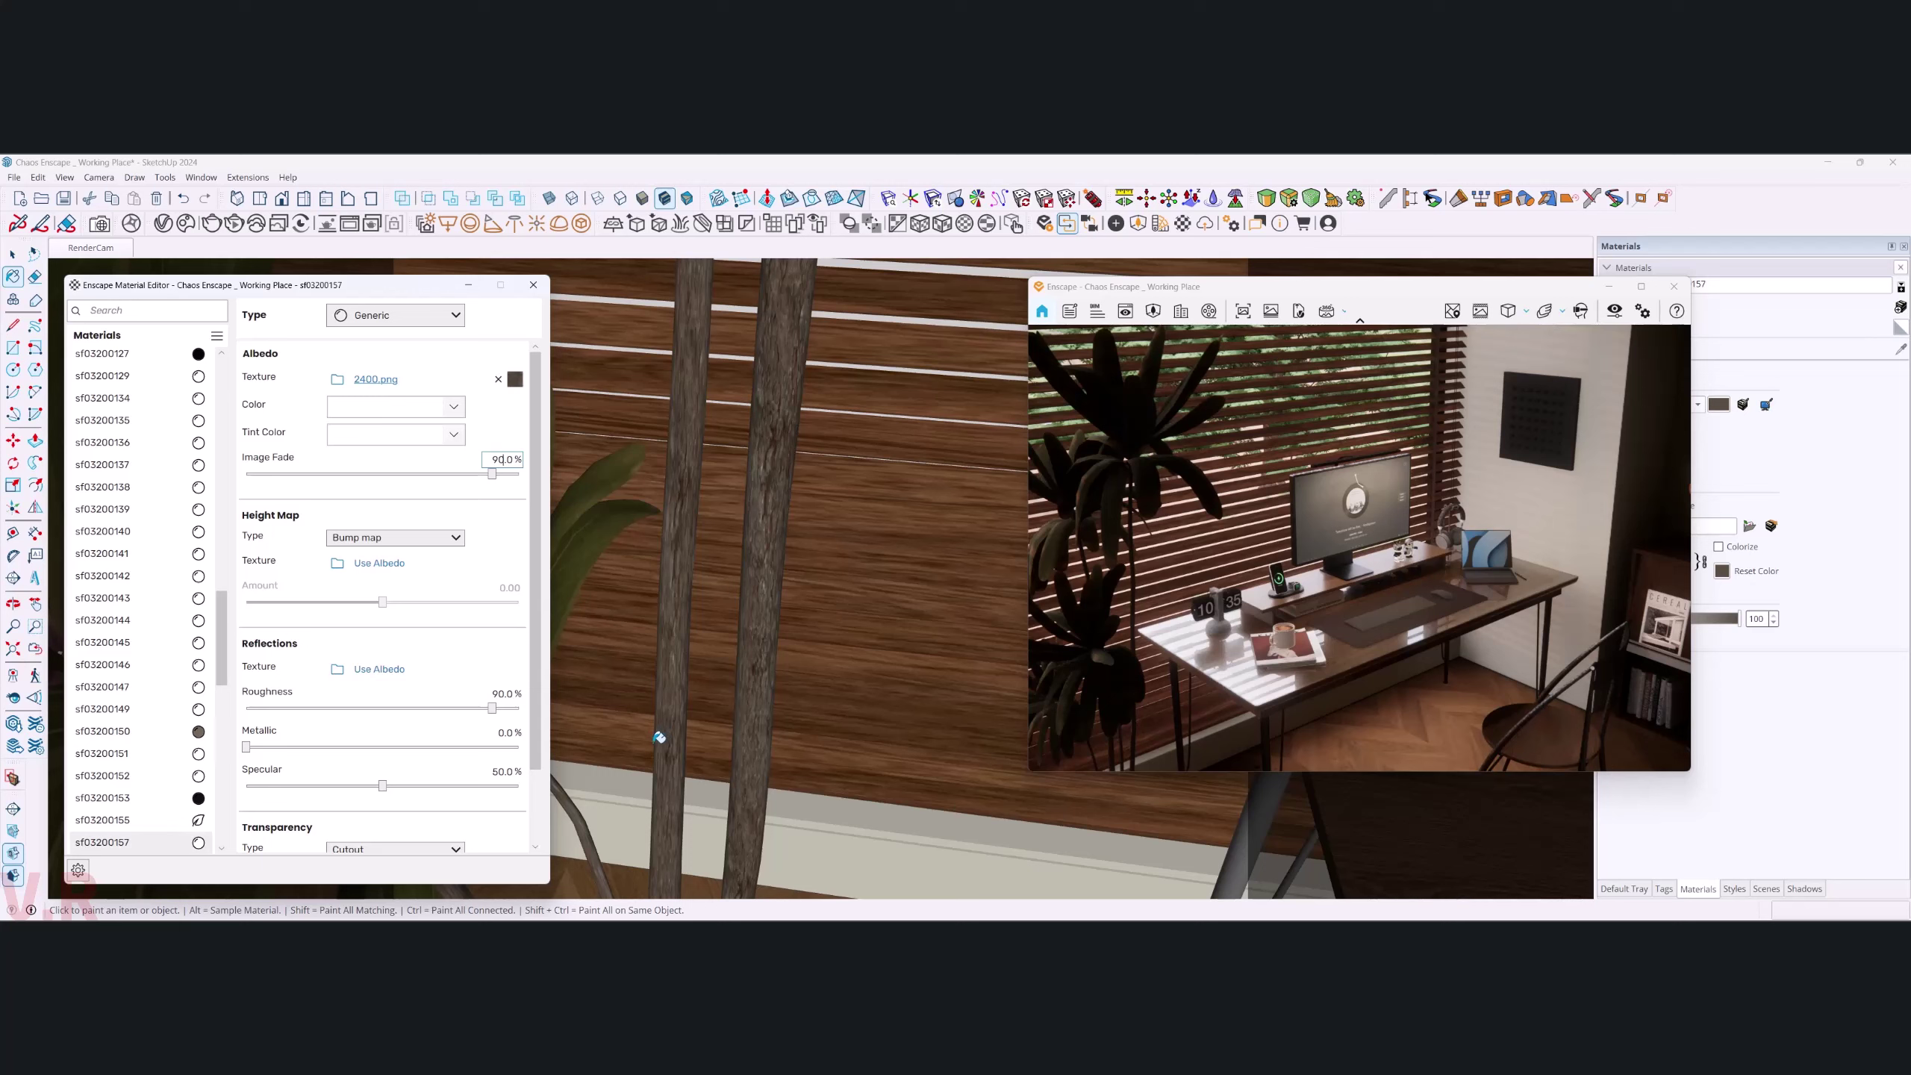
pyautogui.click(495, 693)
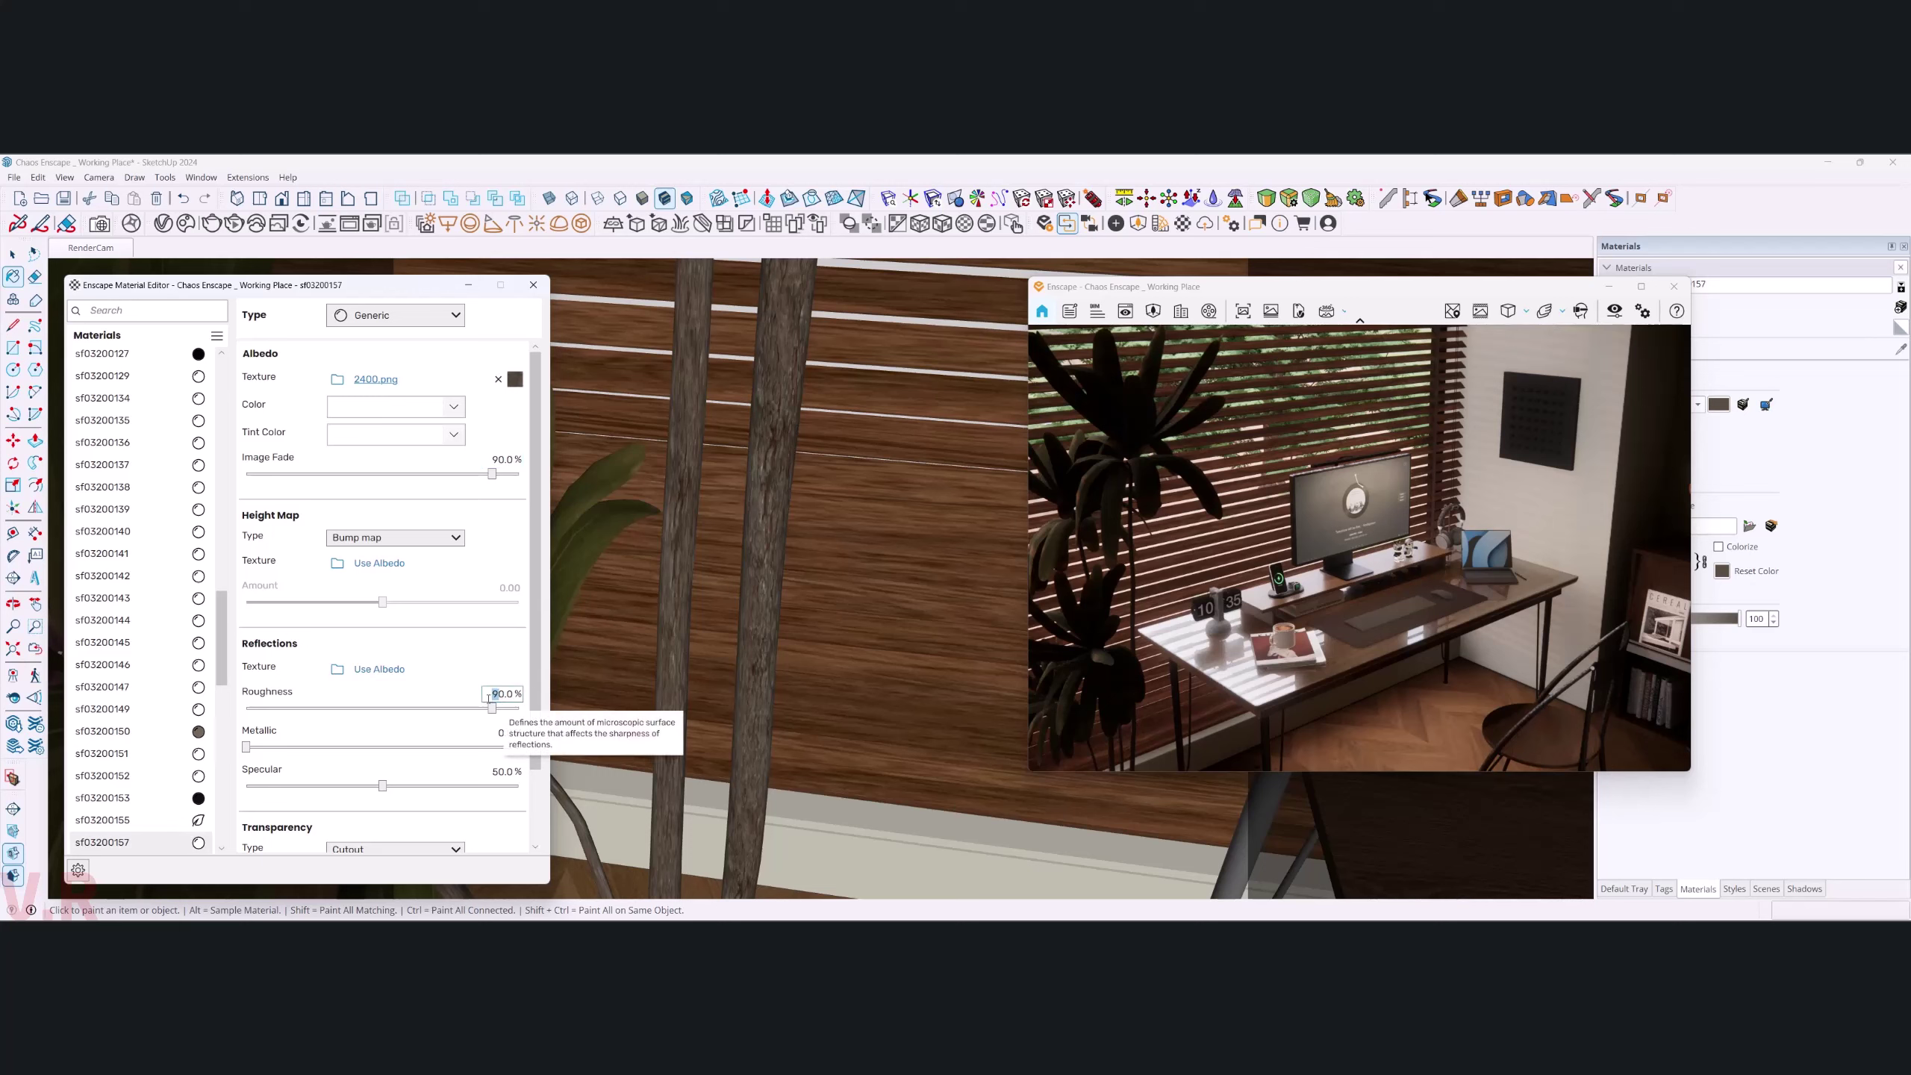
pyautogui.write('60')
pyautogui.press('Return')
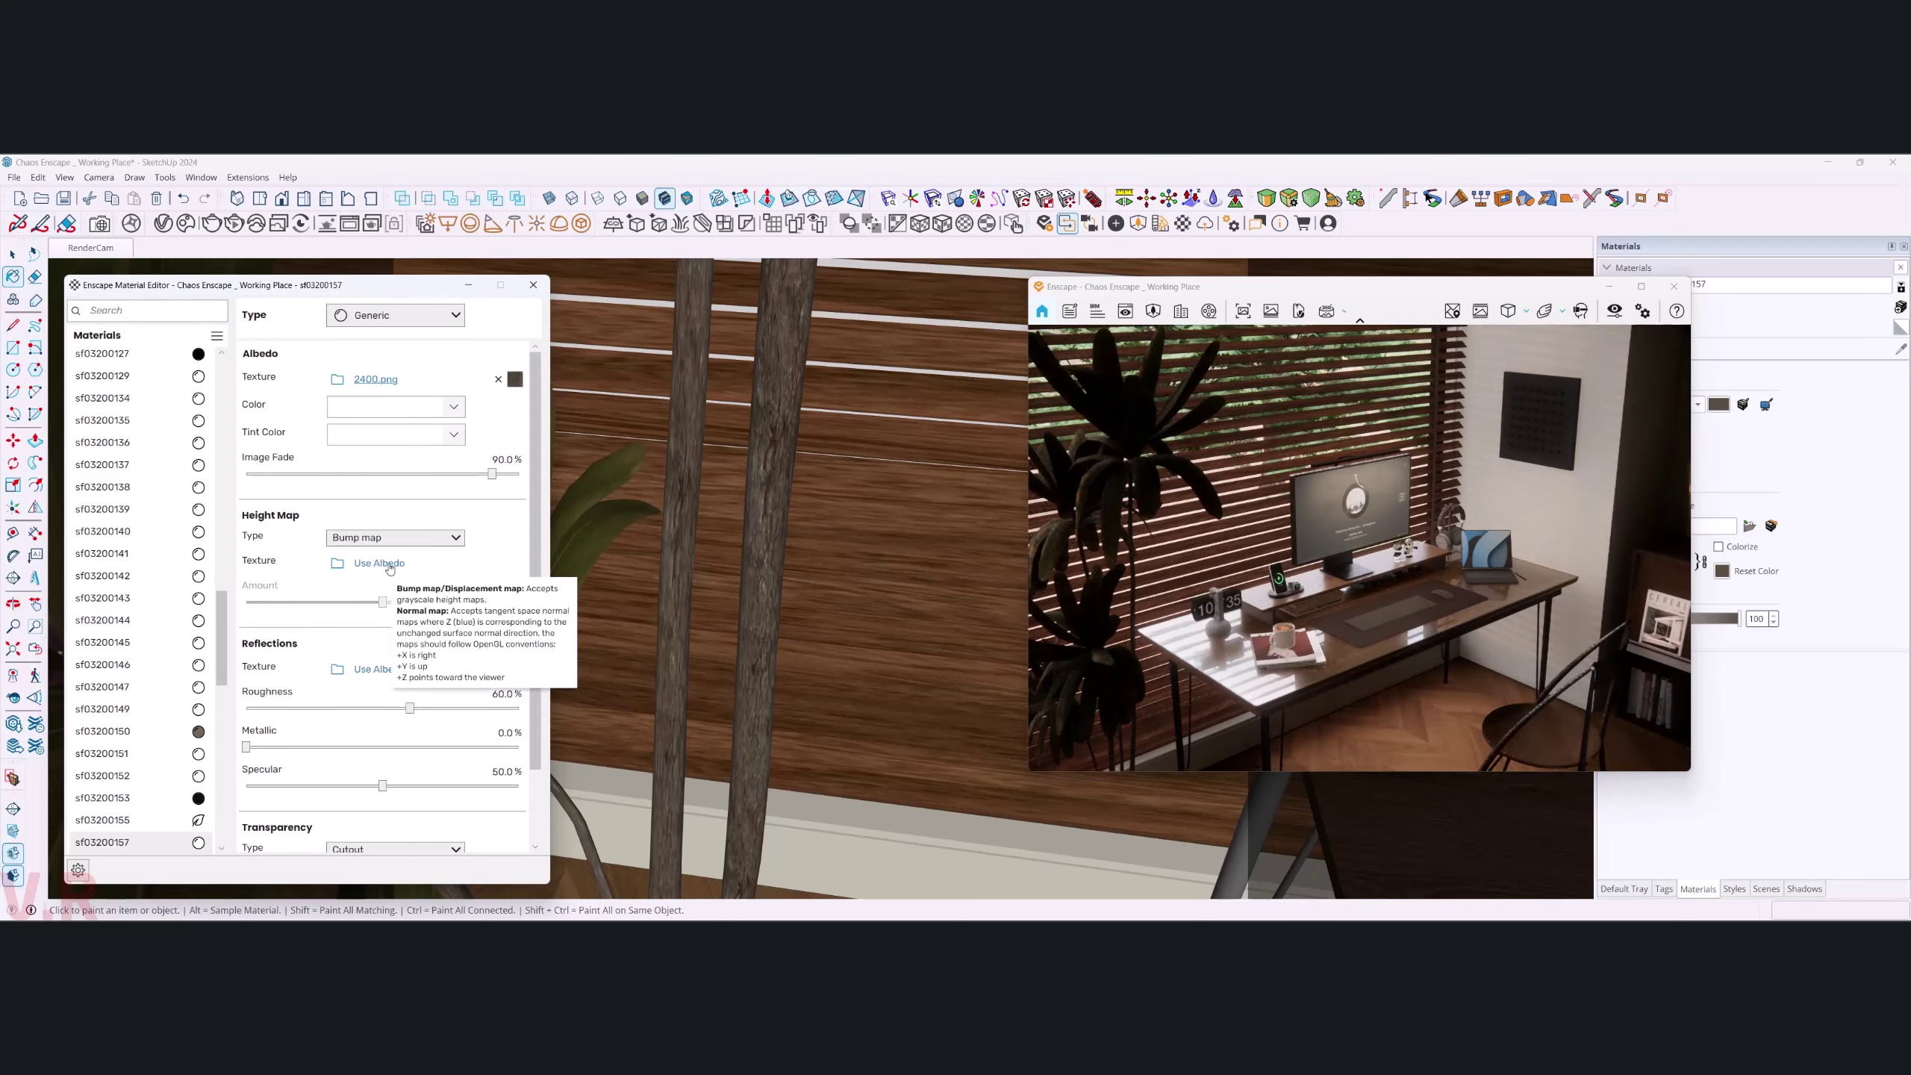
pyautogui.click(389, 568)
pyautogui.scroll(-5, 649, 515)
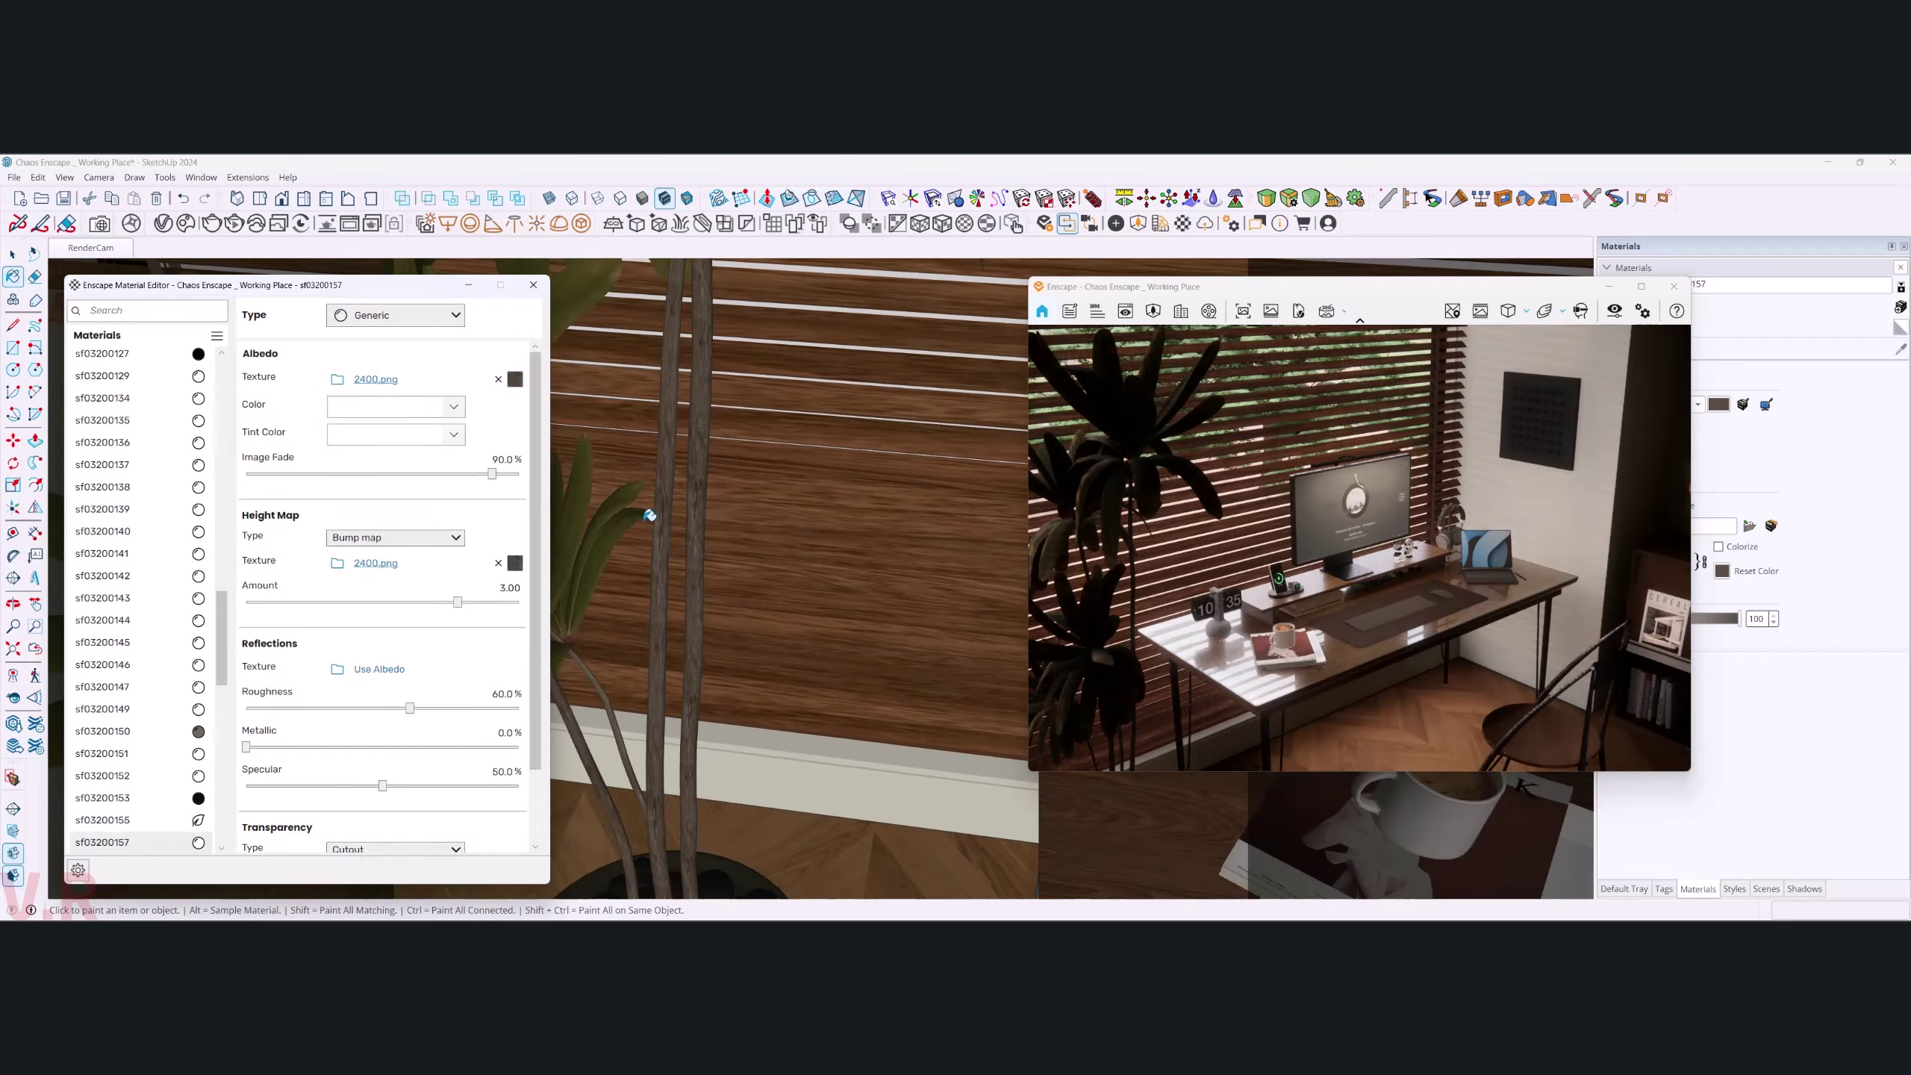
pyautogui.scroll(-5, 649, 515)
# - Turn on Safe Frame to letterbox the Enscape render preview
pyautogui.moveTo(655, 623); pyautogui.dragTo(636, 616, button='middle')
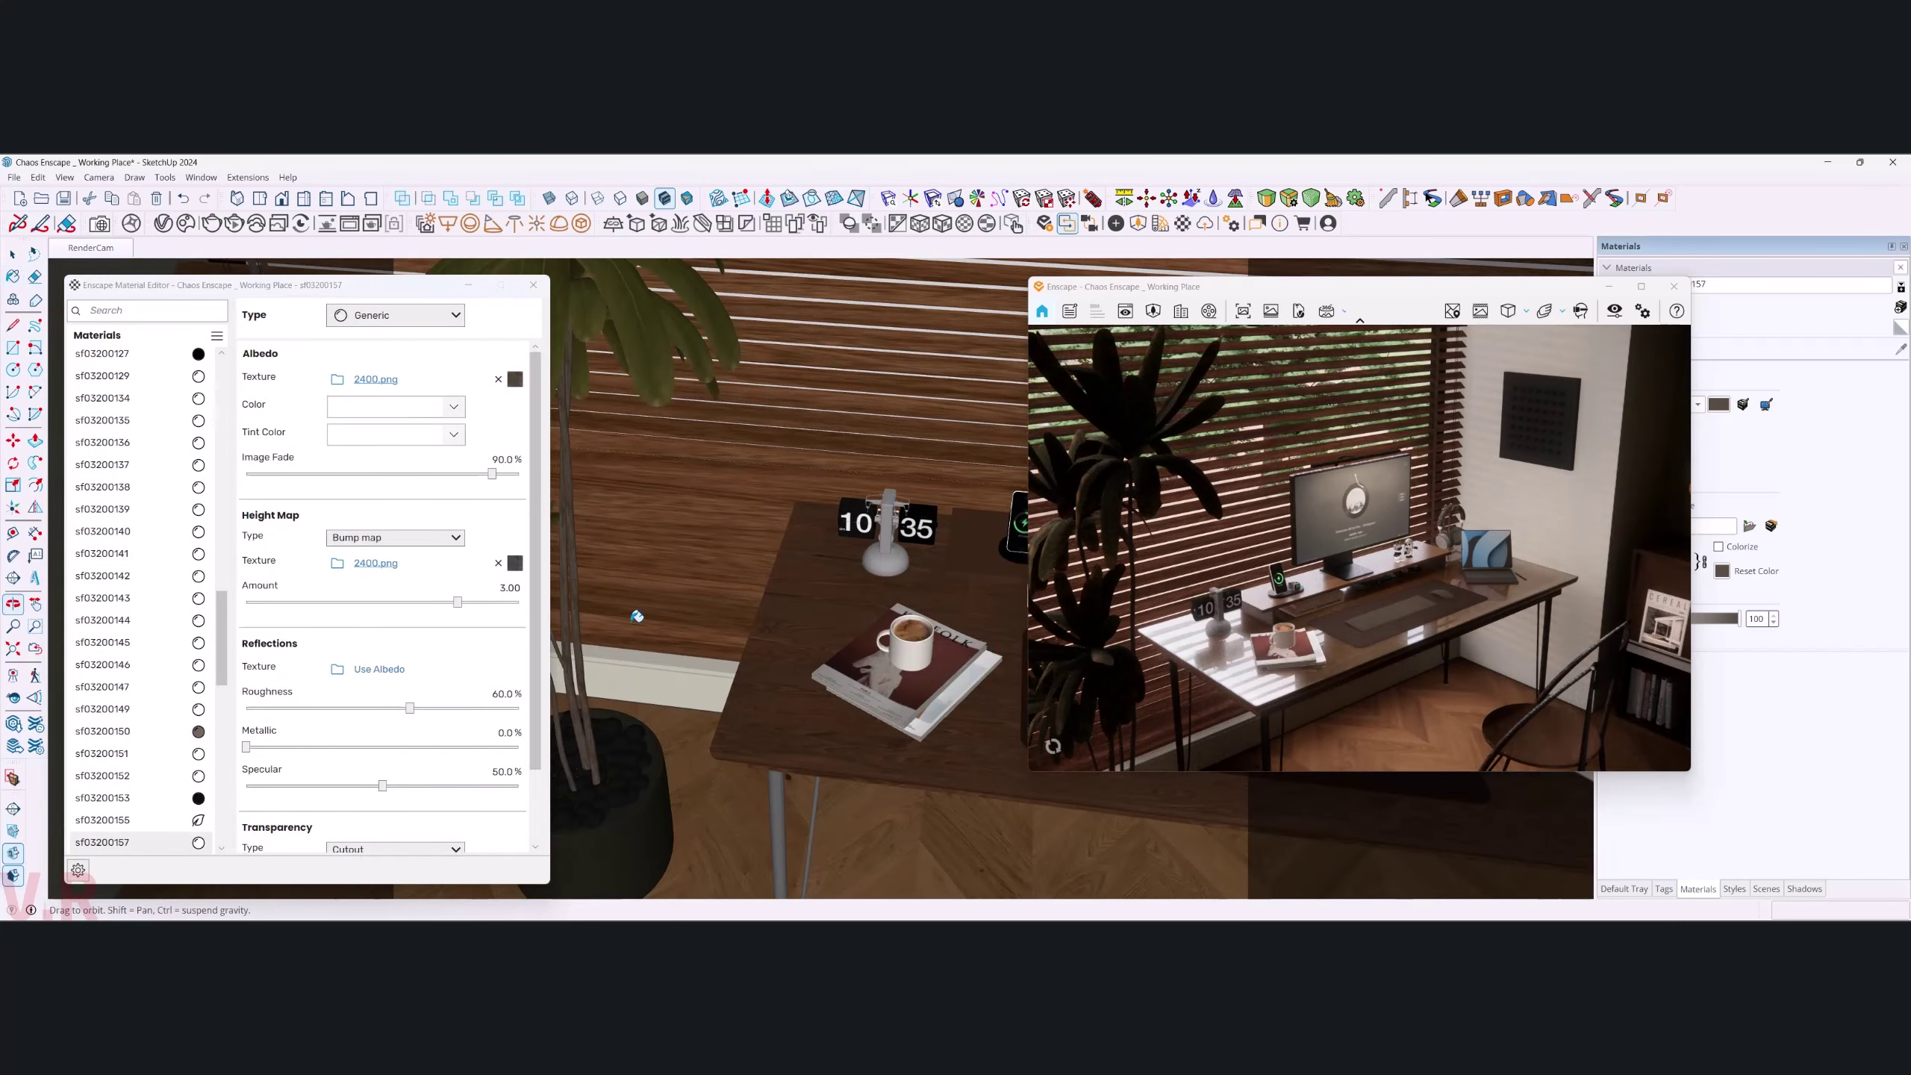
pyautogui.press('b')
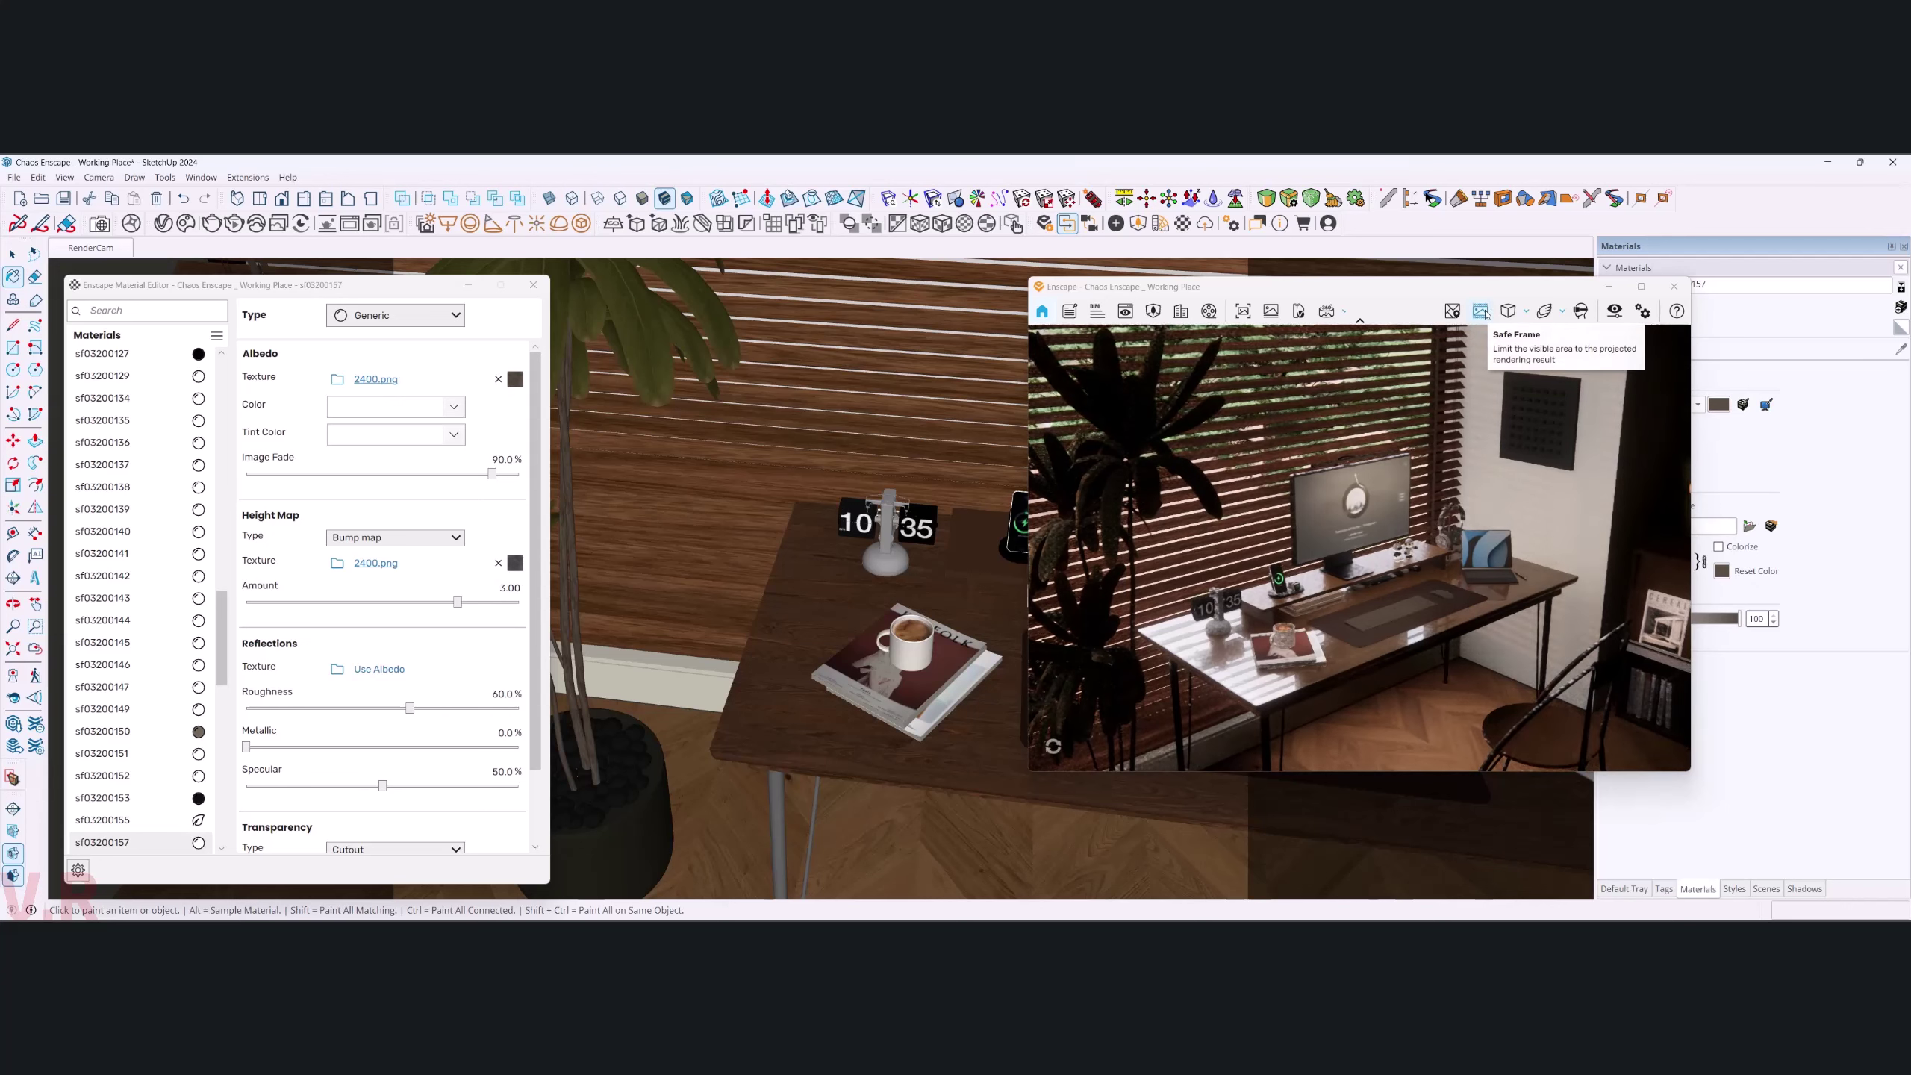
pyautogui.click(1482, 312)
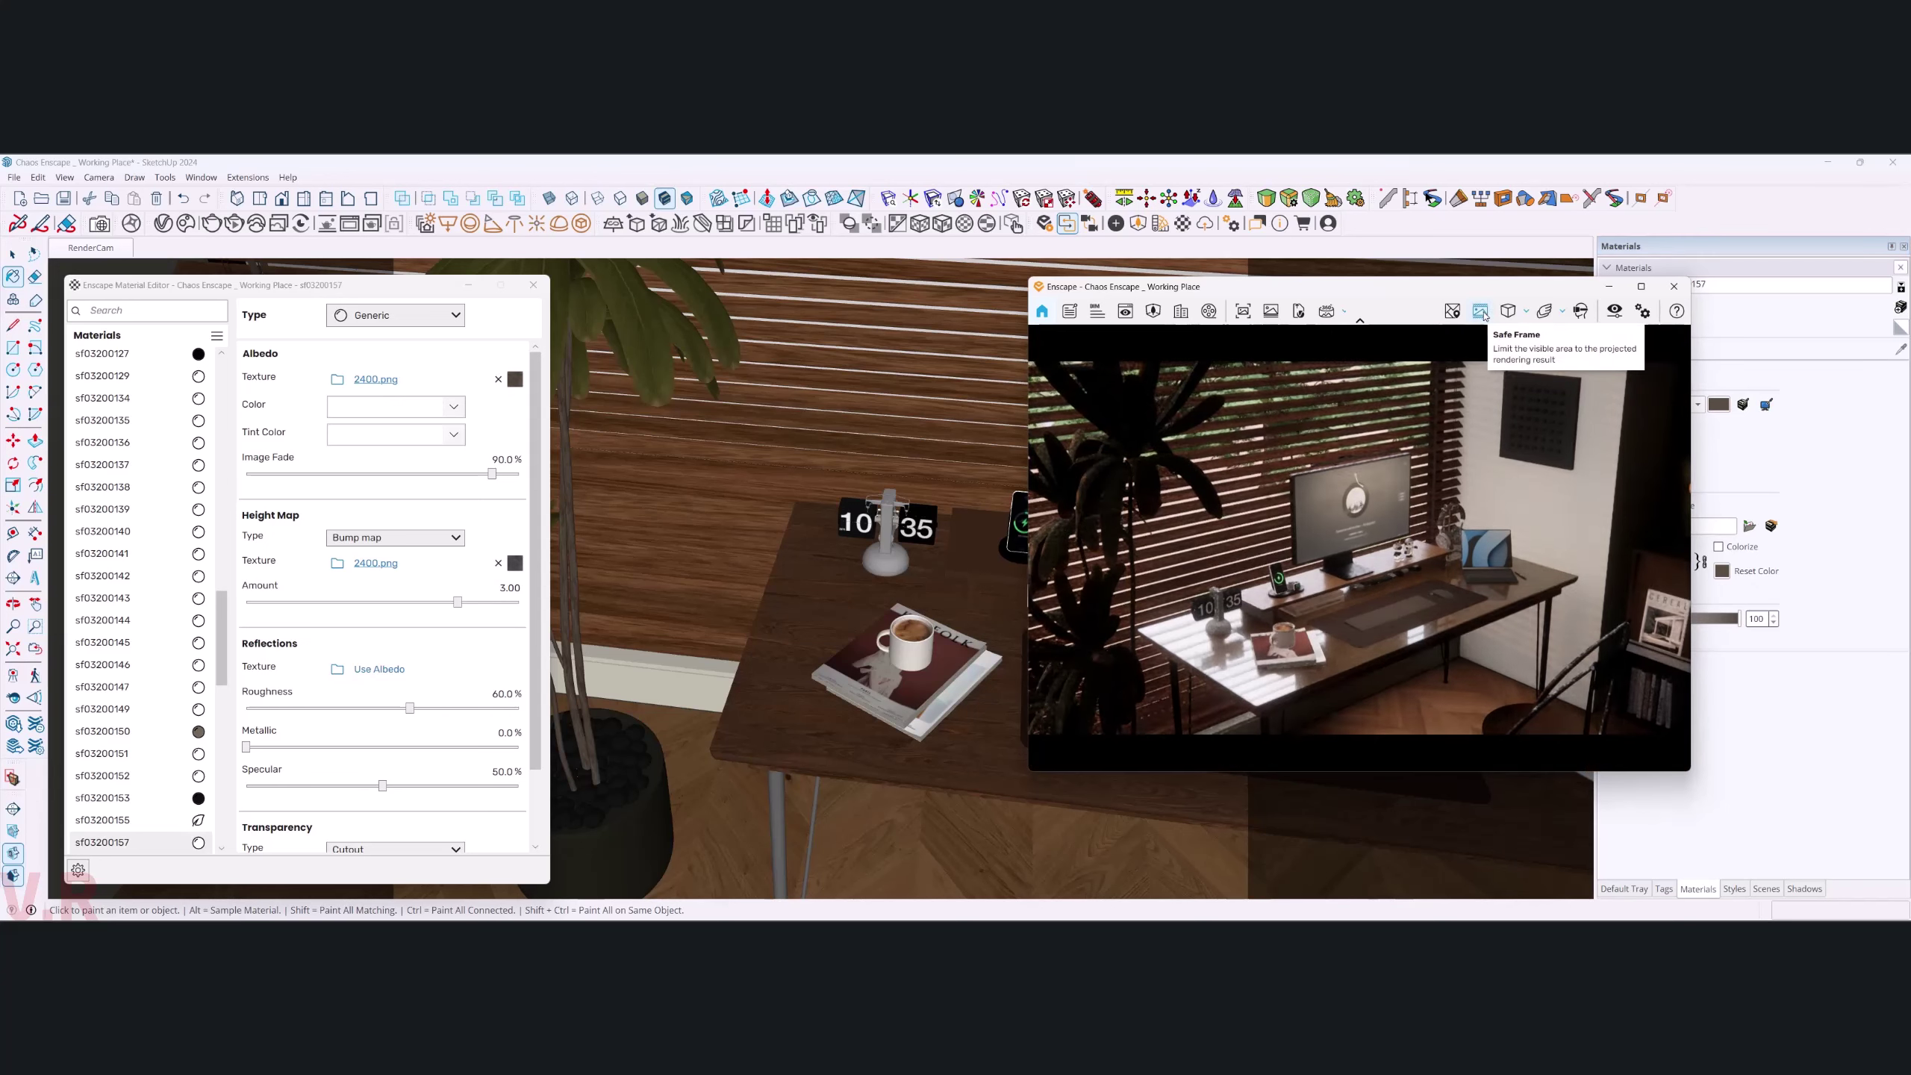
# - Orbit to the headphones and load material sf03200081 into the editor
pyautogui.moveTo(879, 616)
pyautogui.mouseDown(button='middle')
pyautogui.moveTo(908, 629)
pyautogui.moveTo(915, 544)
pyautogui.mouseUp(button='middle')
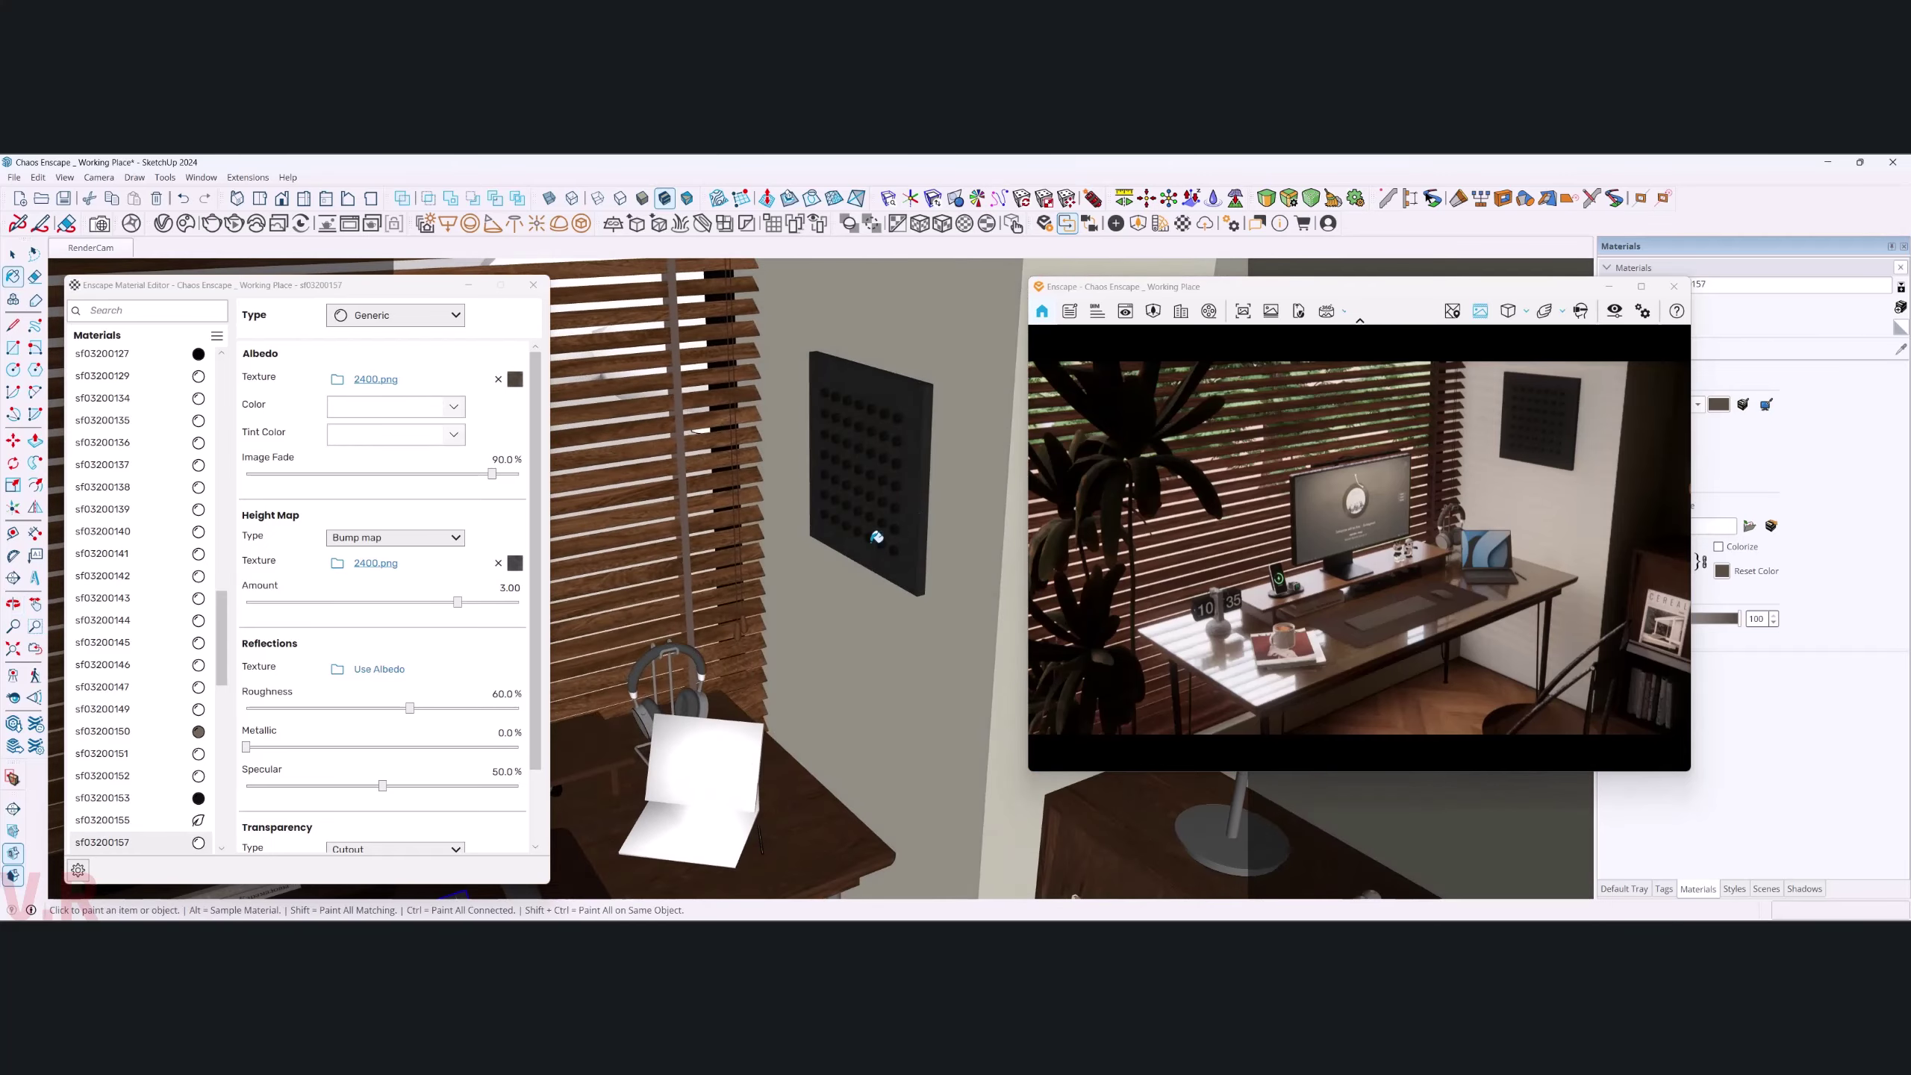
pyautogui.moveTo(914, 545); pyautogui.dragTo(737, 644, button='middle')
pyautogui.scroll(3, 738, 644)
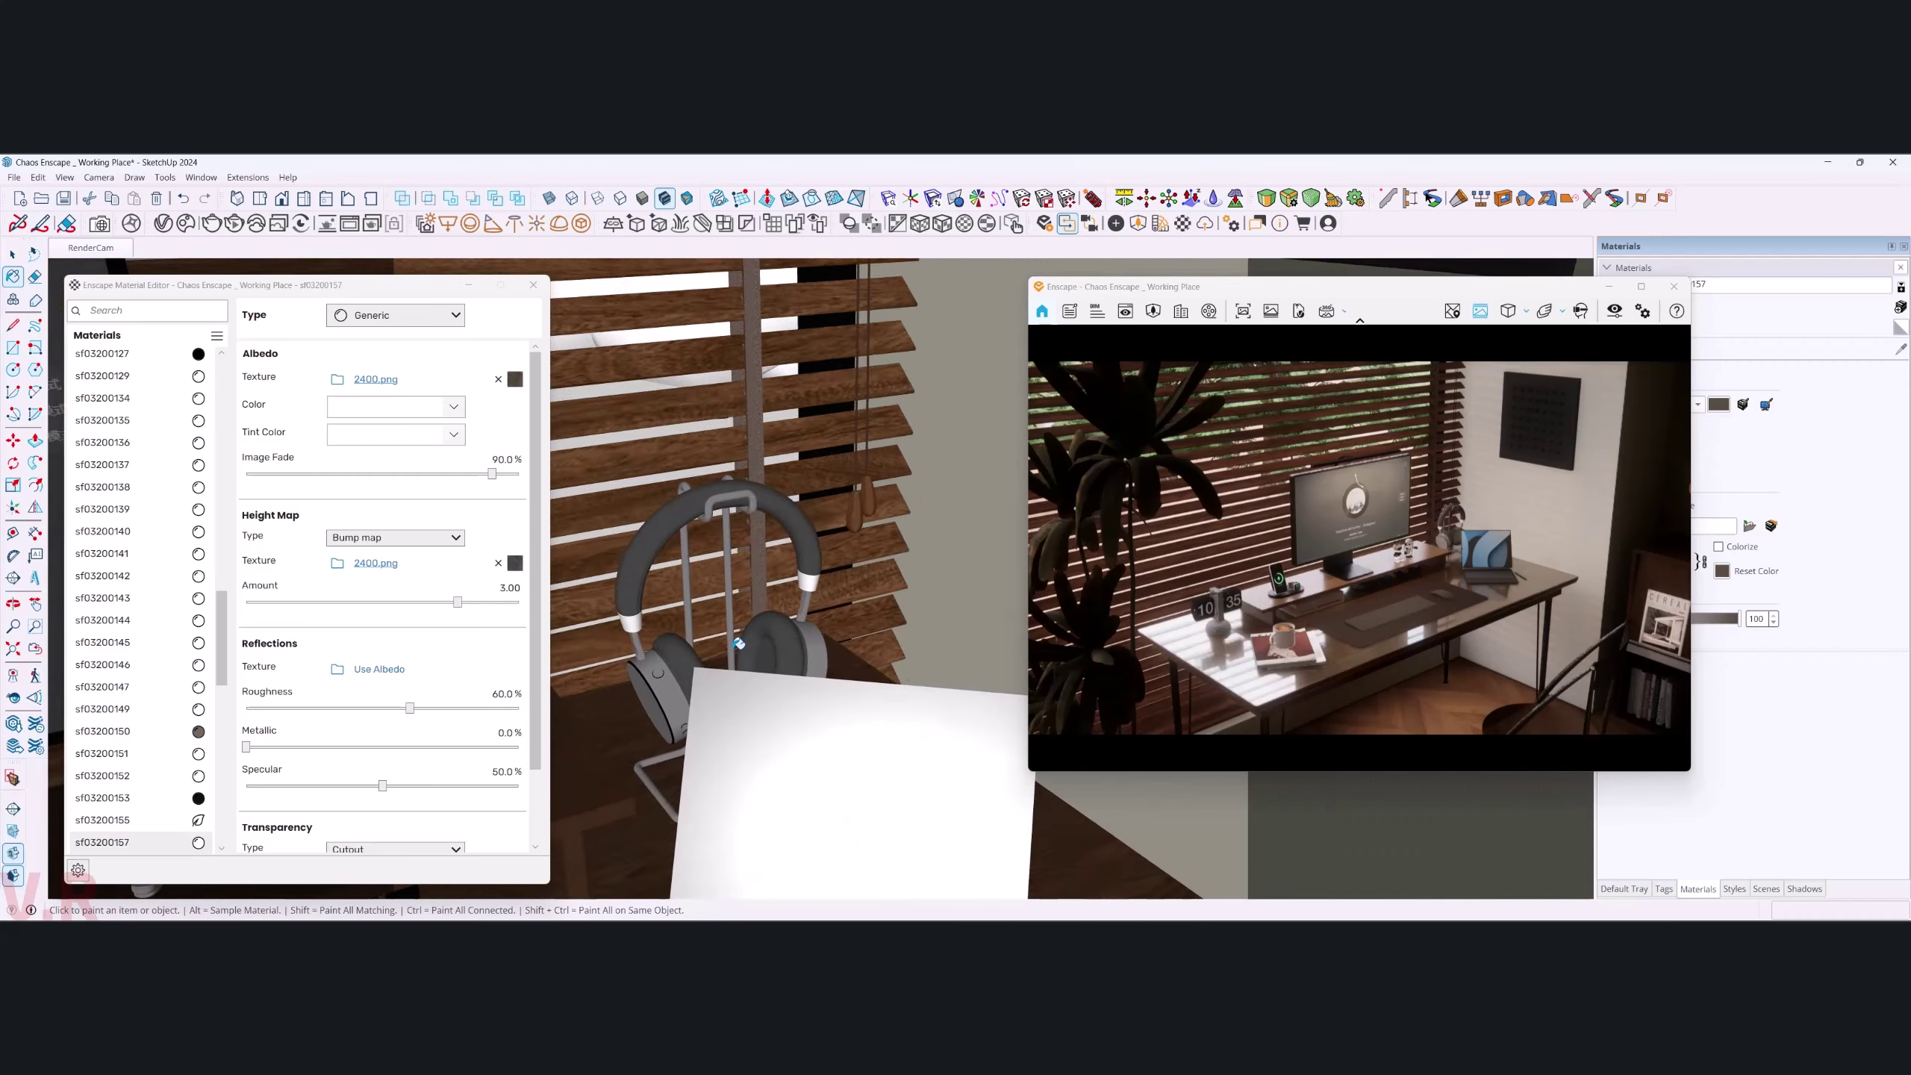
pyautogui.scroll(3, 736, 644)
pyautogui.keyDown('alt'); pyautogui.click(733, 645); pyautogui.keyUp('alt')
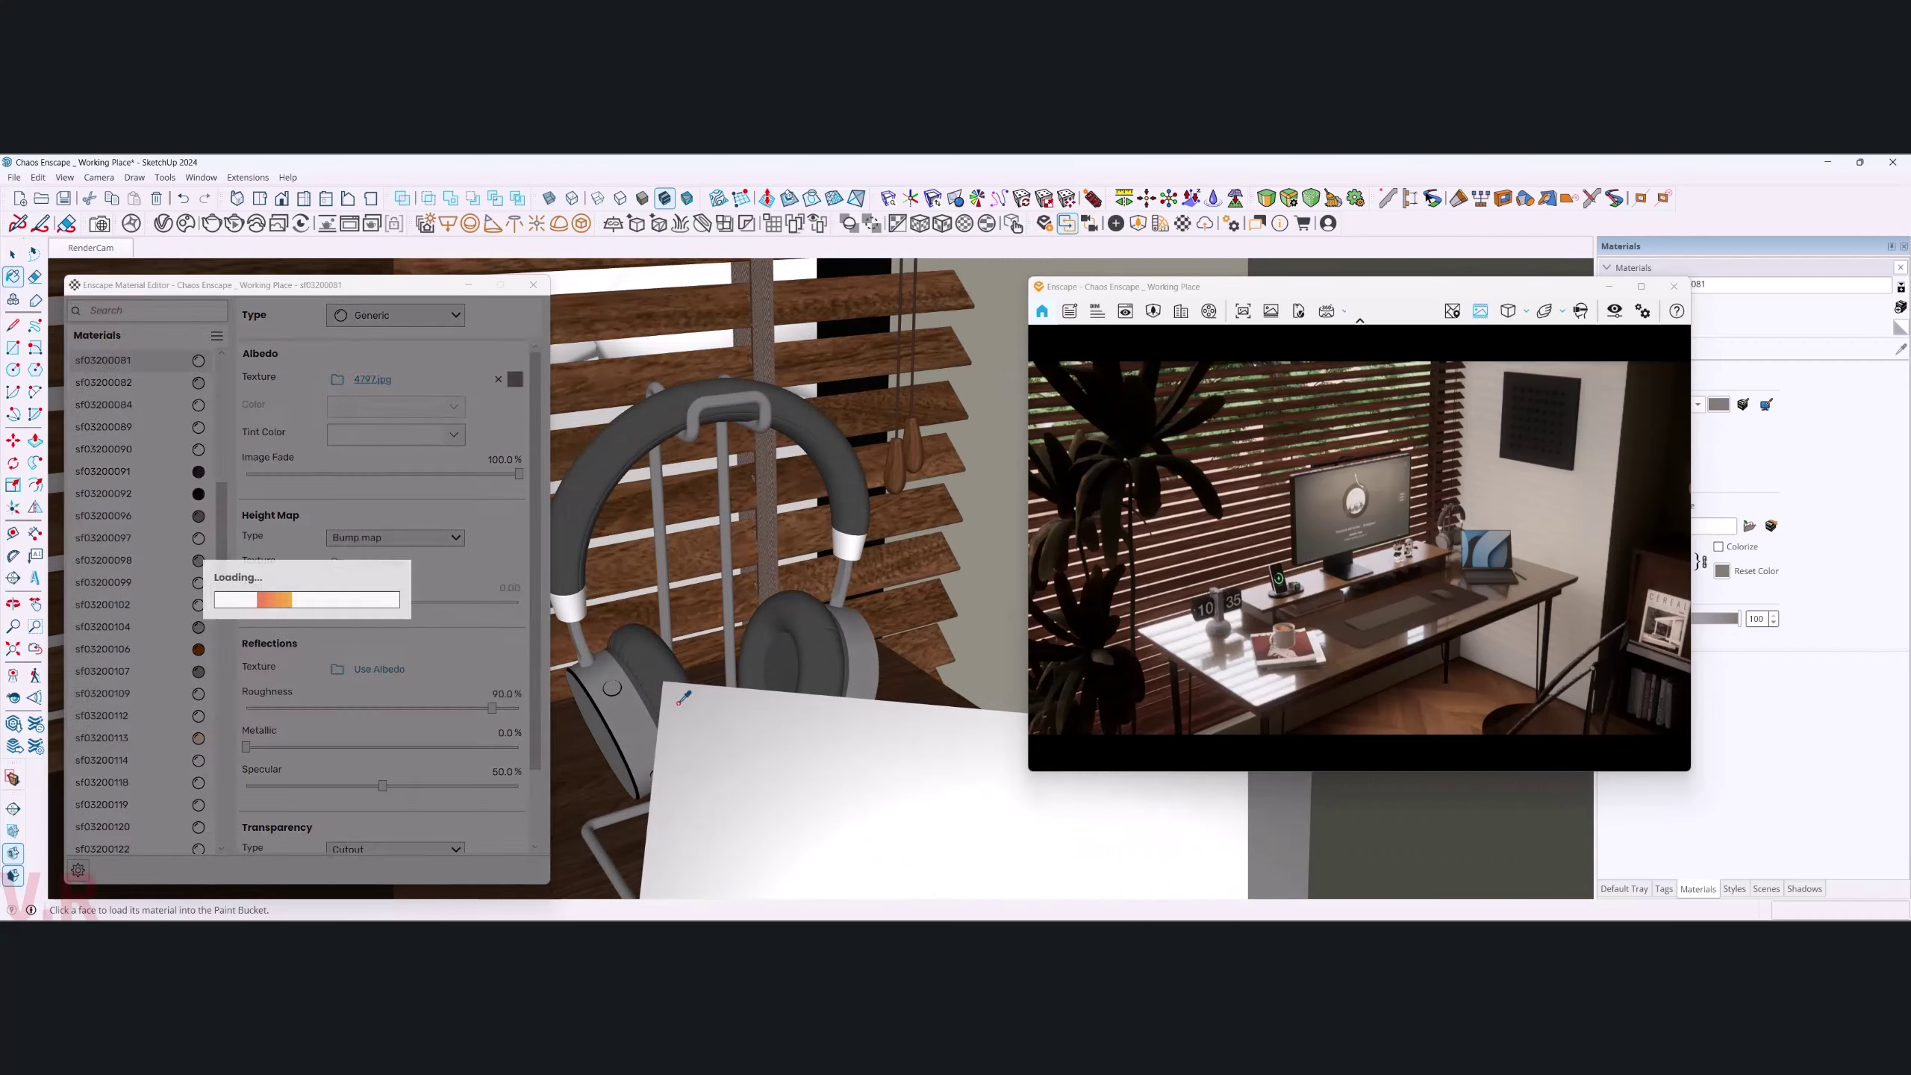
pyautogui.click(499, 732)
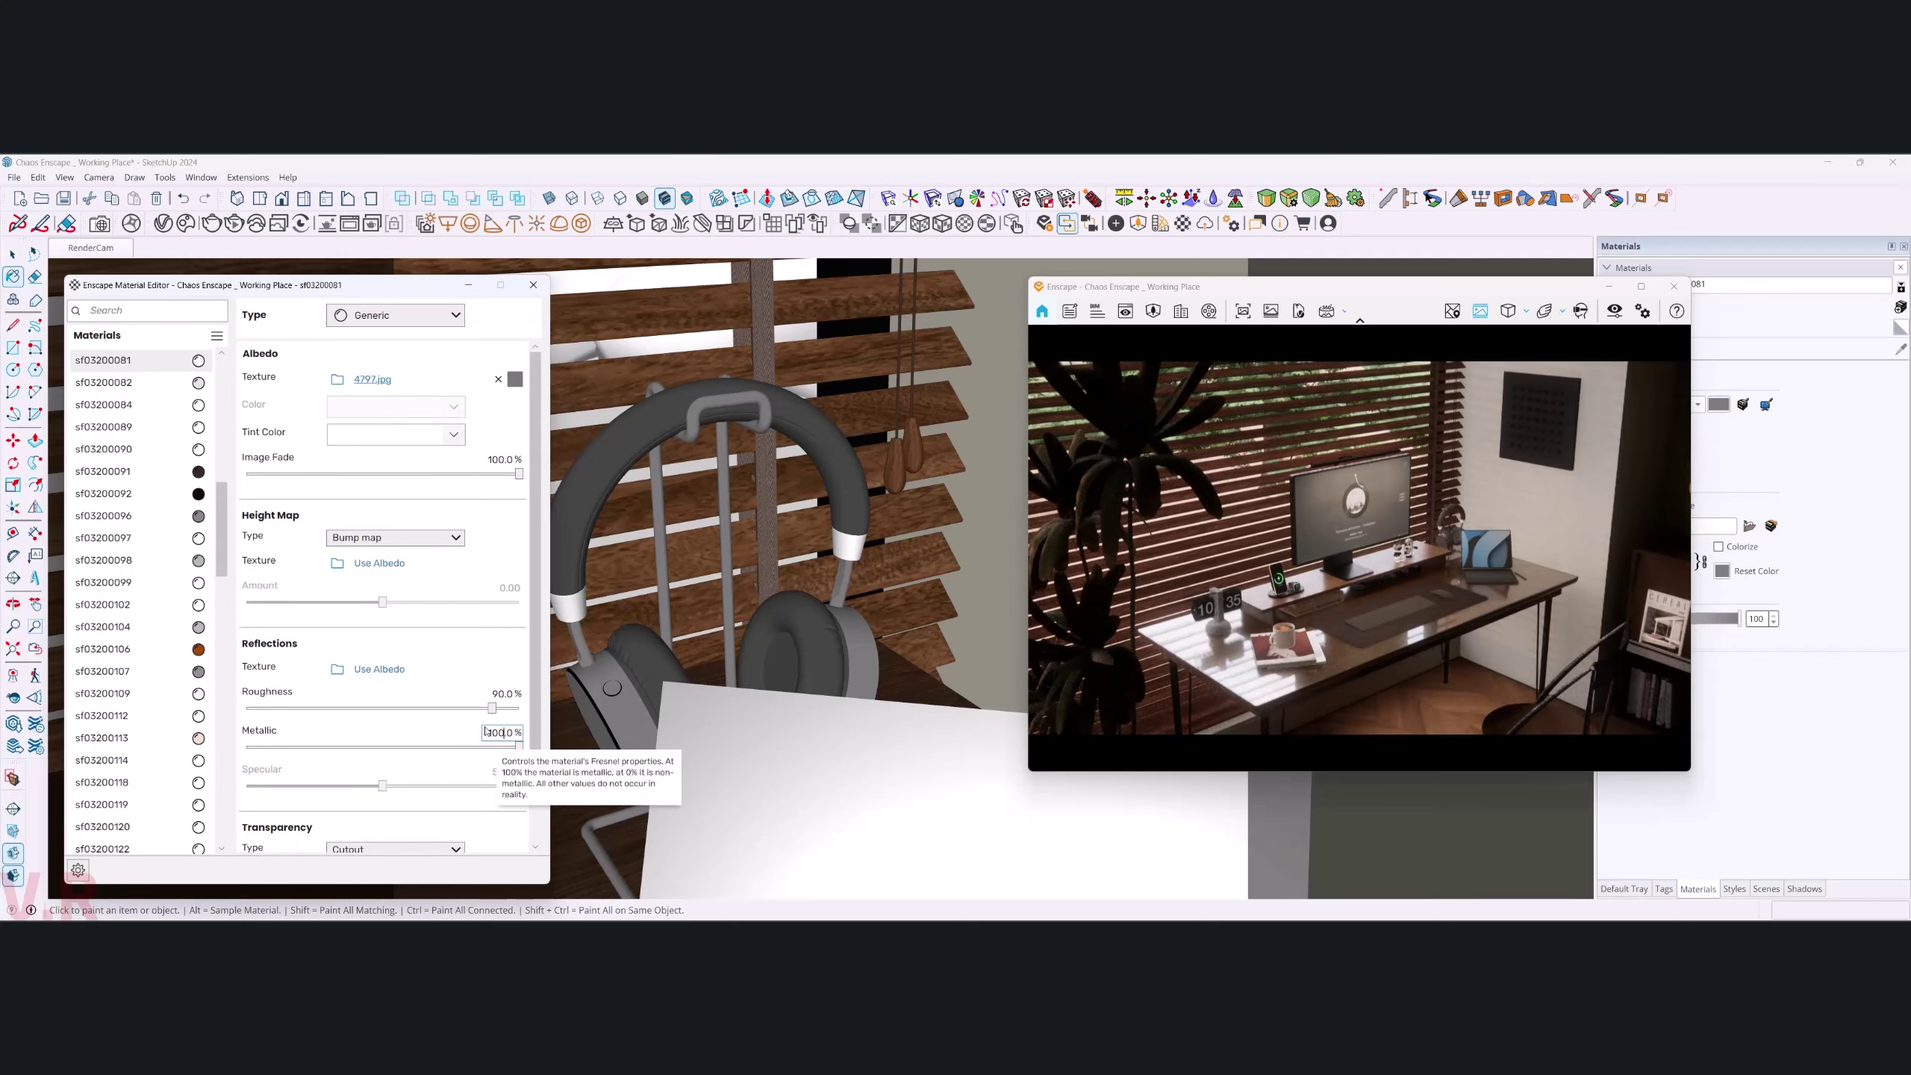
pyautogui.press('Delete')
pyautogui.press('Delete')
pyautogui.press('Delete')
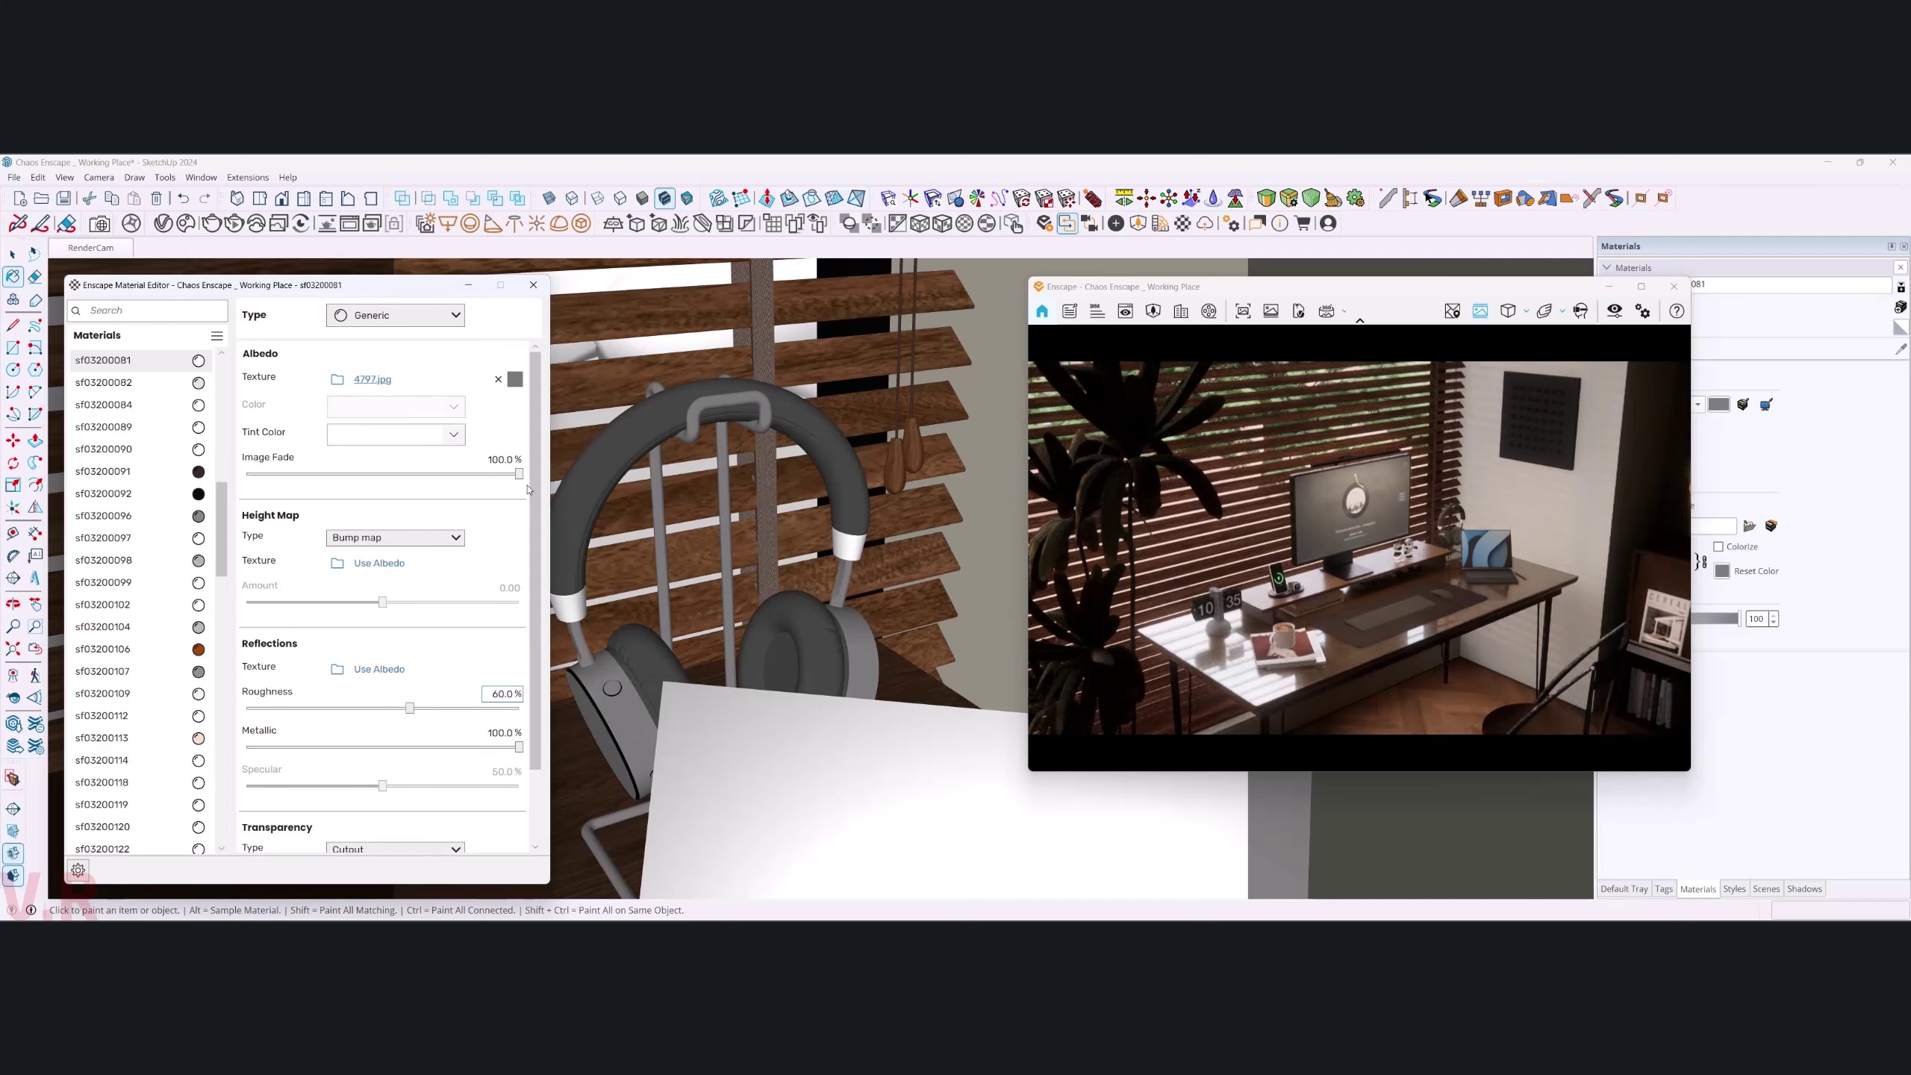
pyautogui.click(514, 380)
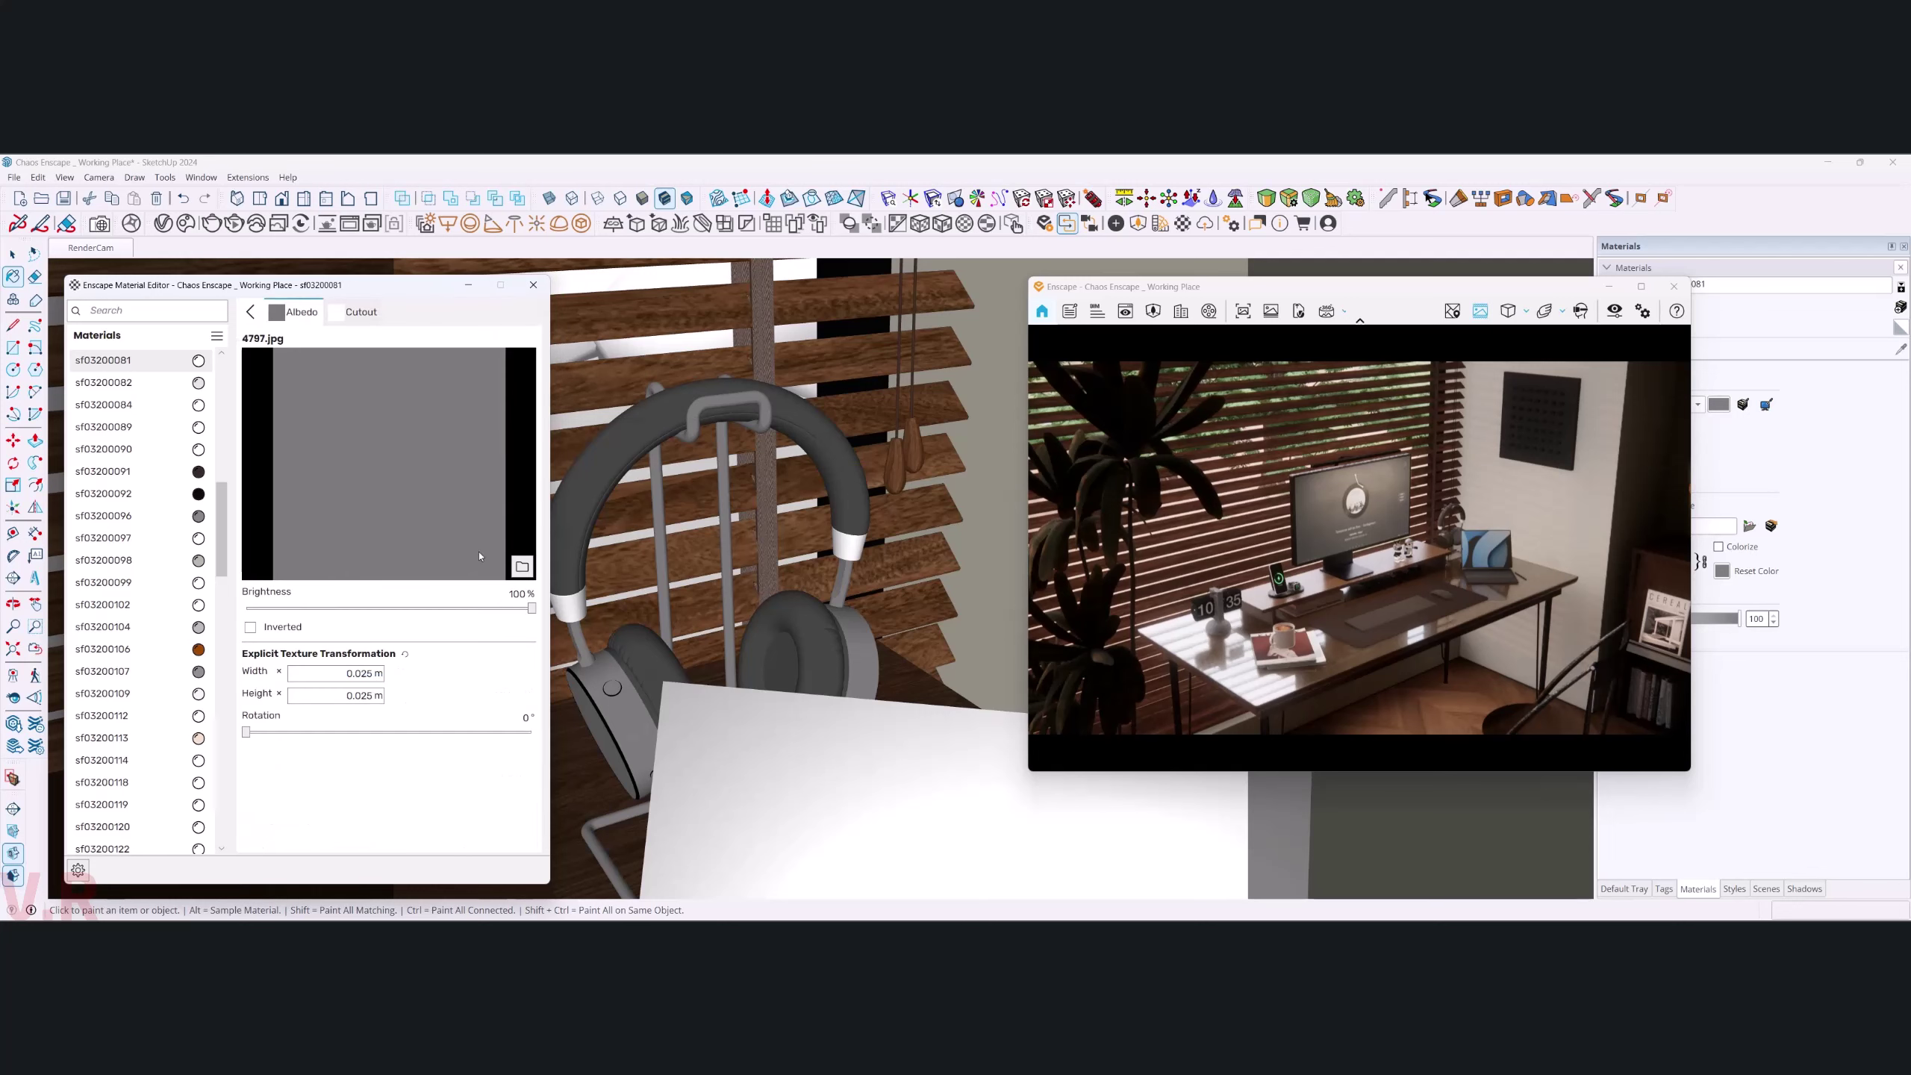
pyautogui.moveTo(522, 593); pyautogui.dragTo(498, 597)
pyautogui.moveTo(520, 594)
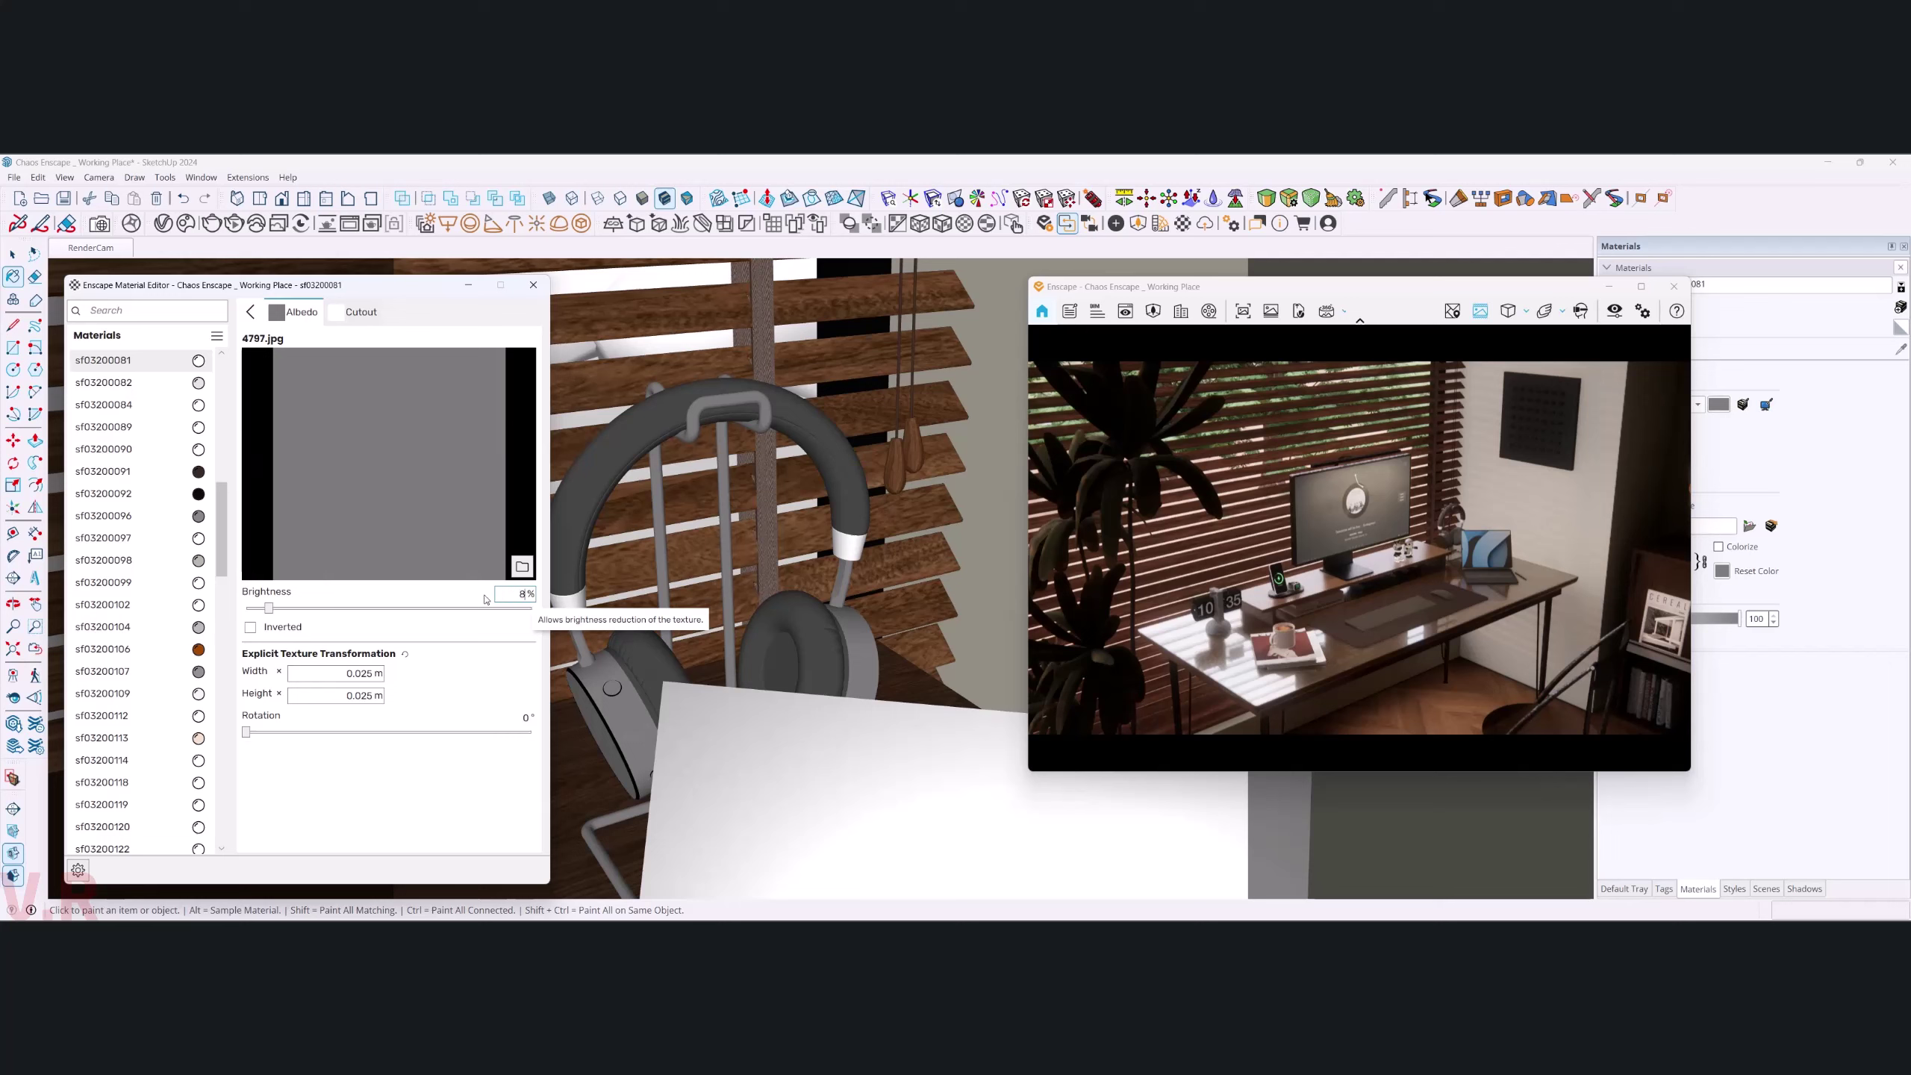
pyautogui.write('5')
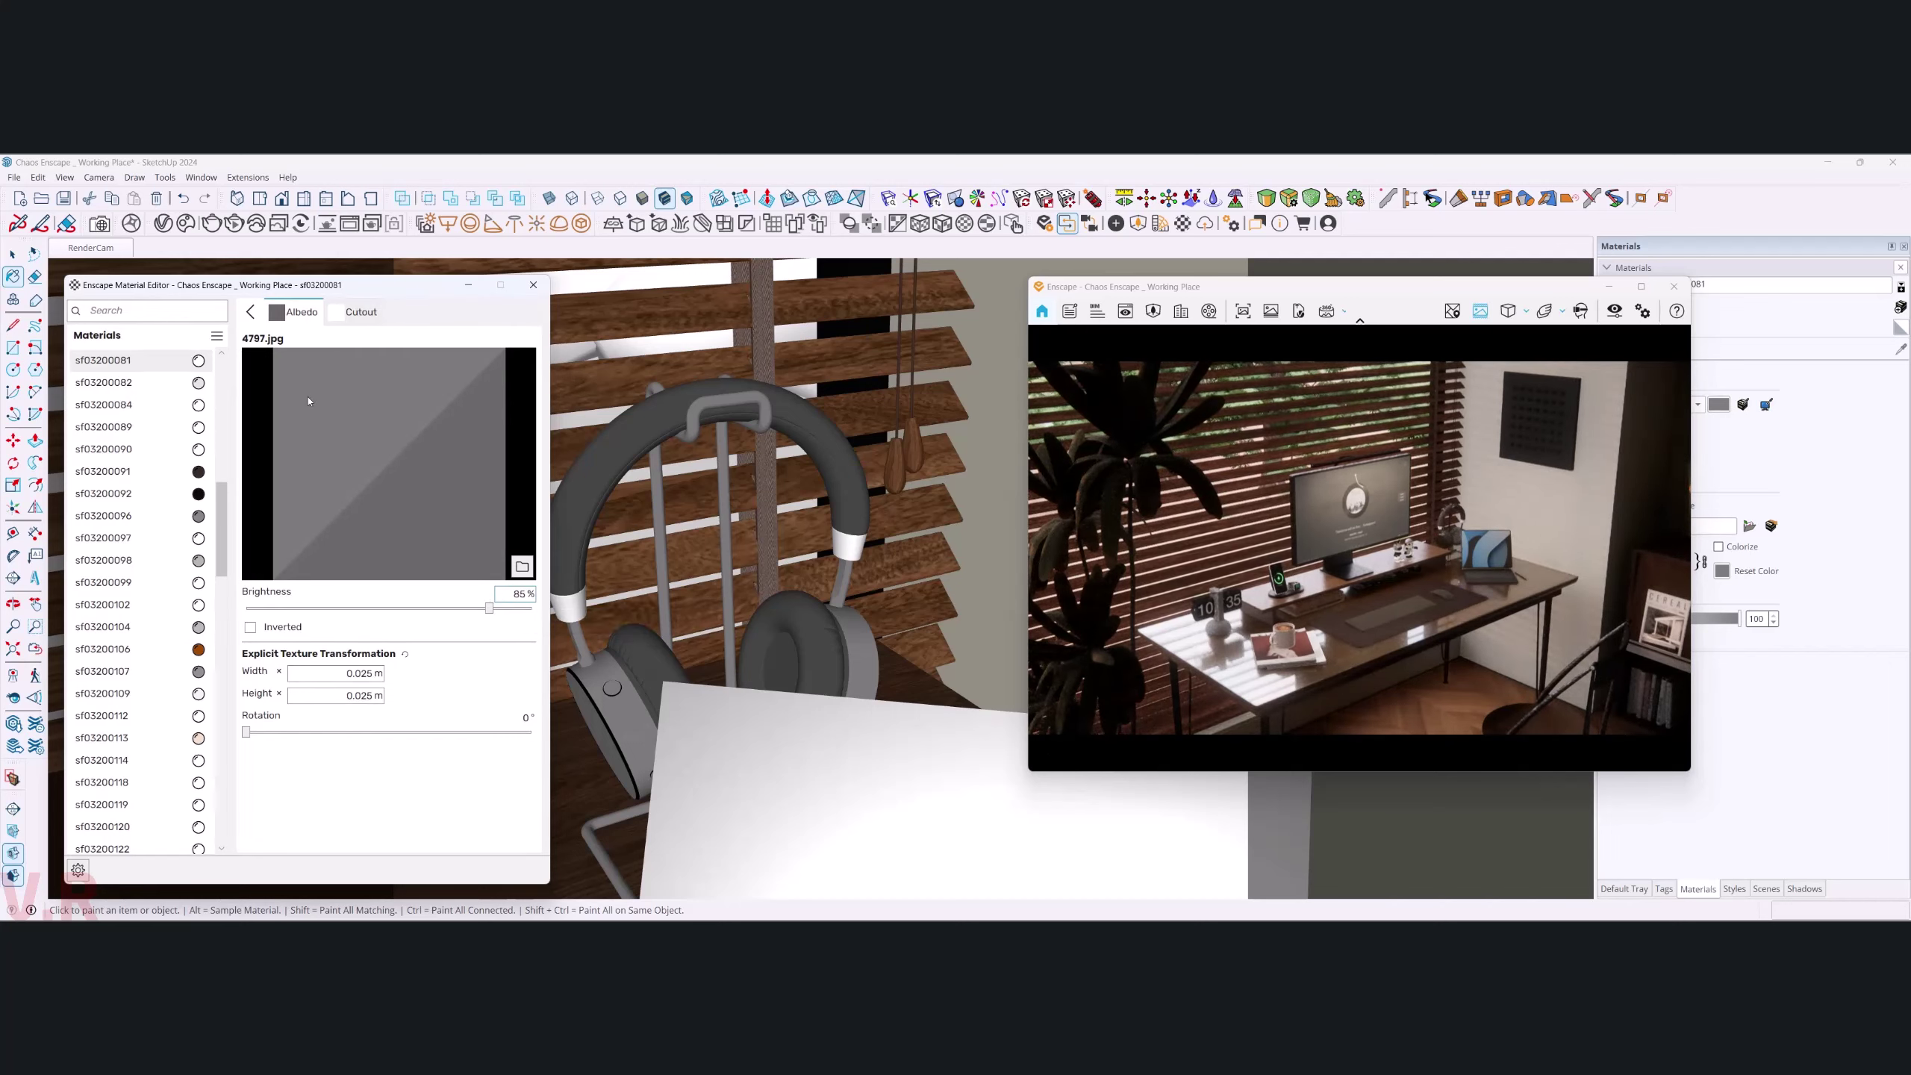
pyautogui.click(251, 311)
pyautogui.moveTo(732, 596); pyautogui.dragTo(799, 662, button='middle')
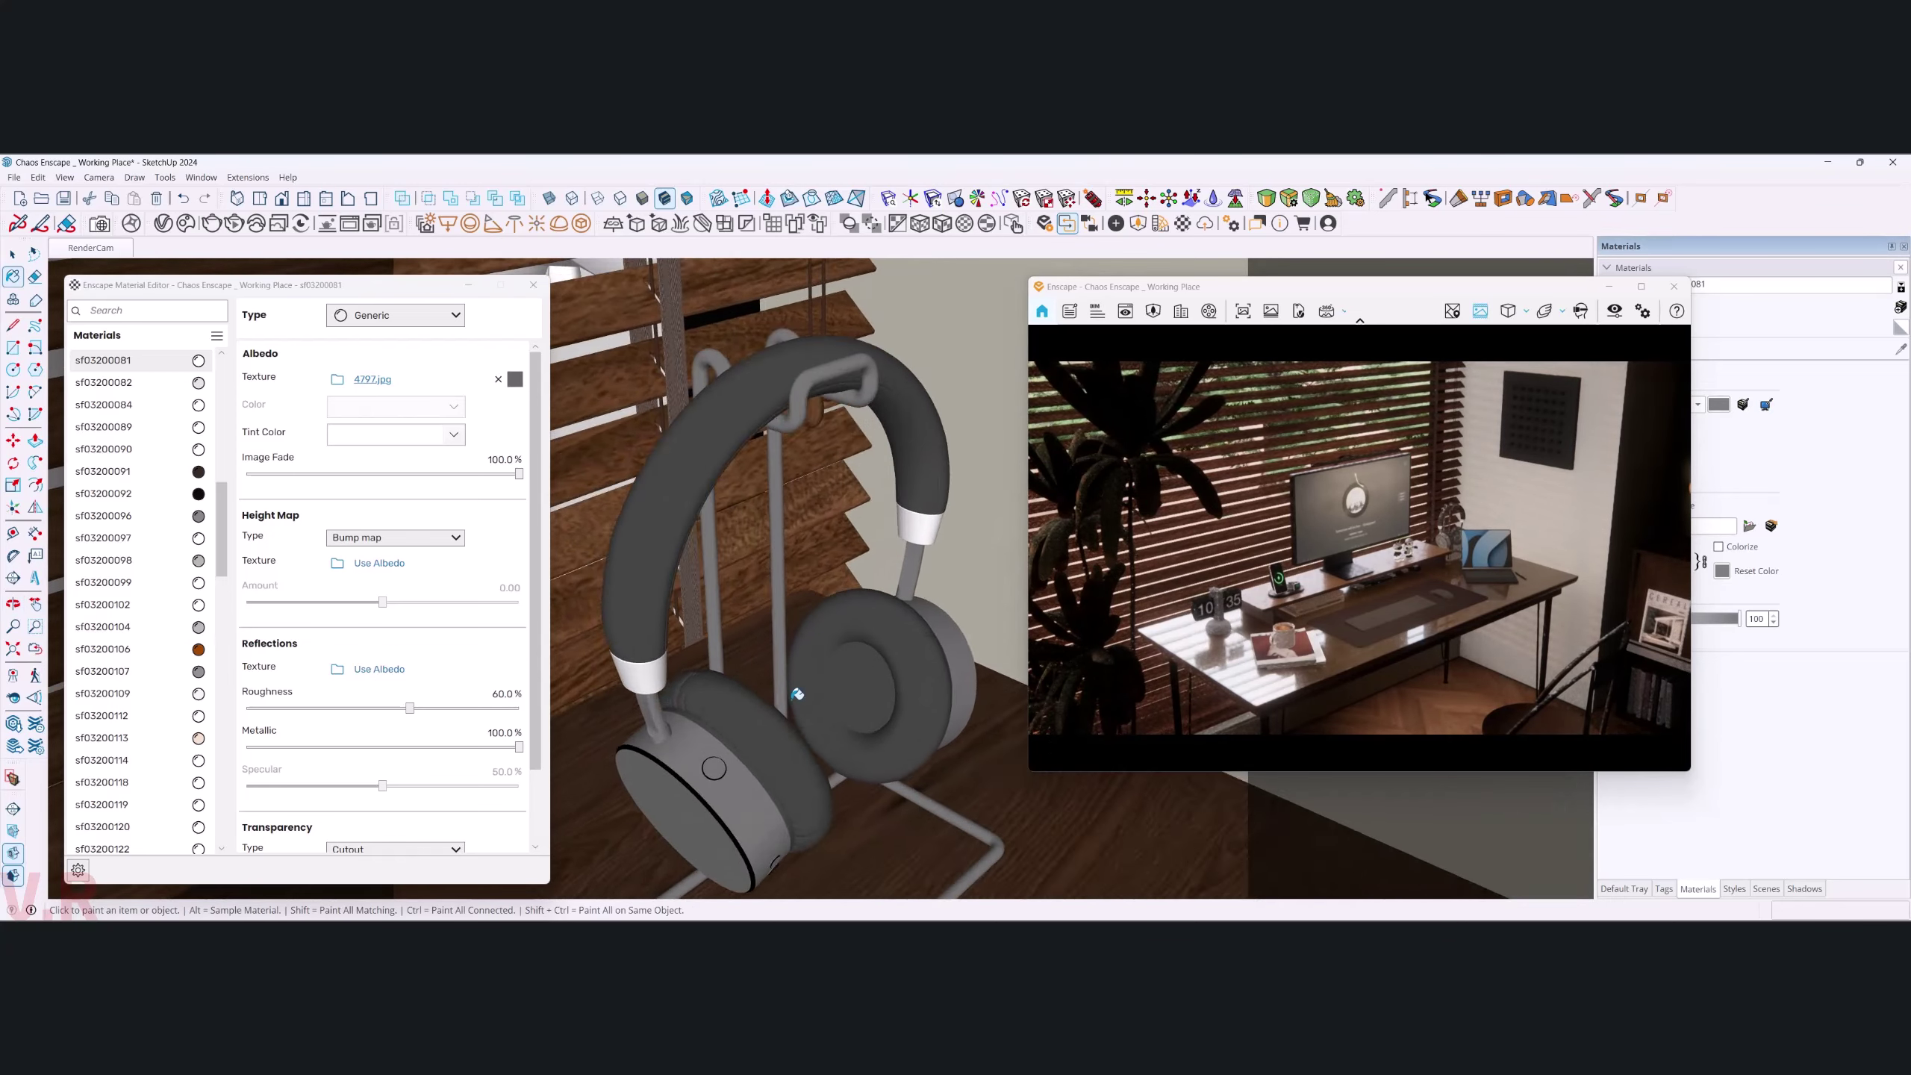
# - Load headphone material sf03200084 (4887.jpg) and set 80% roughness and 10% metallic
pyautogui.scroll(5, 797, 694)
pyautogui.press('b')
pyautogui.scroll(-3, 797, 693)
pyautogui.scroll(-2, 789, 696)
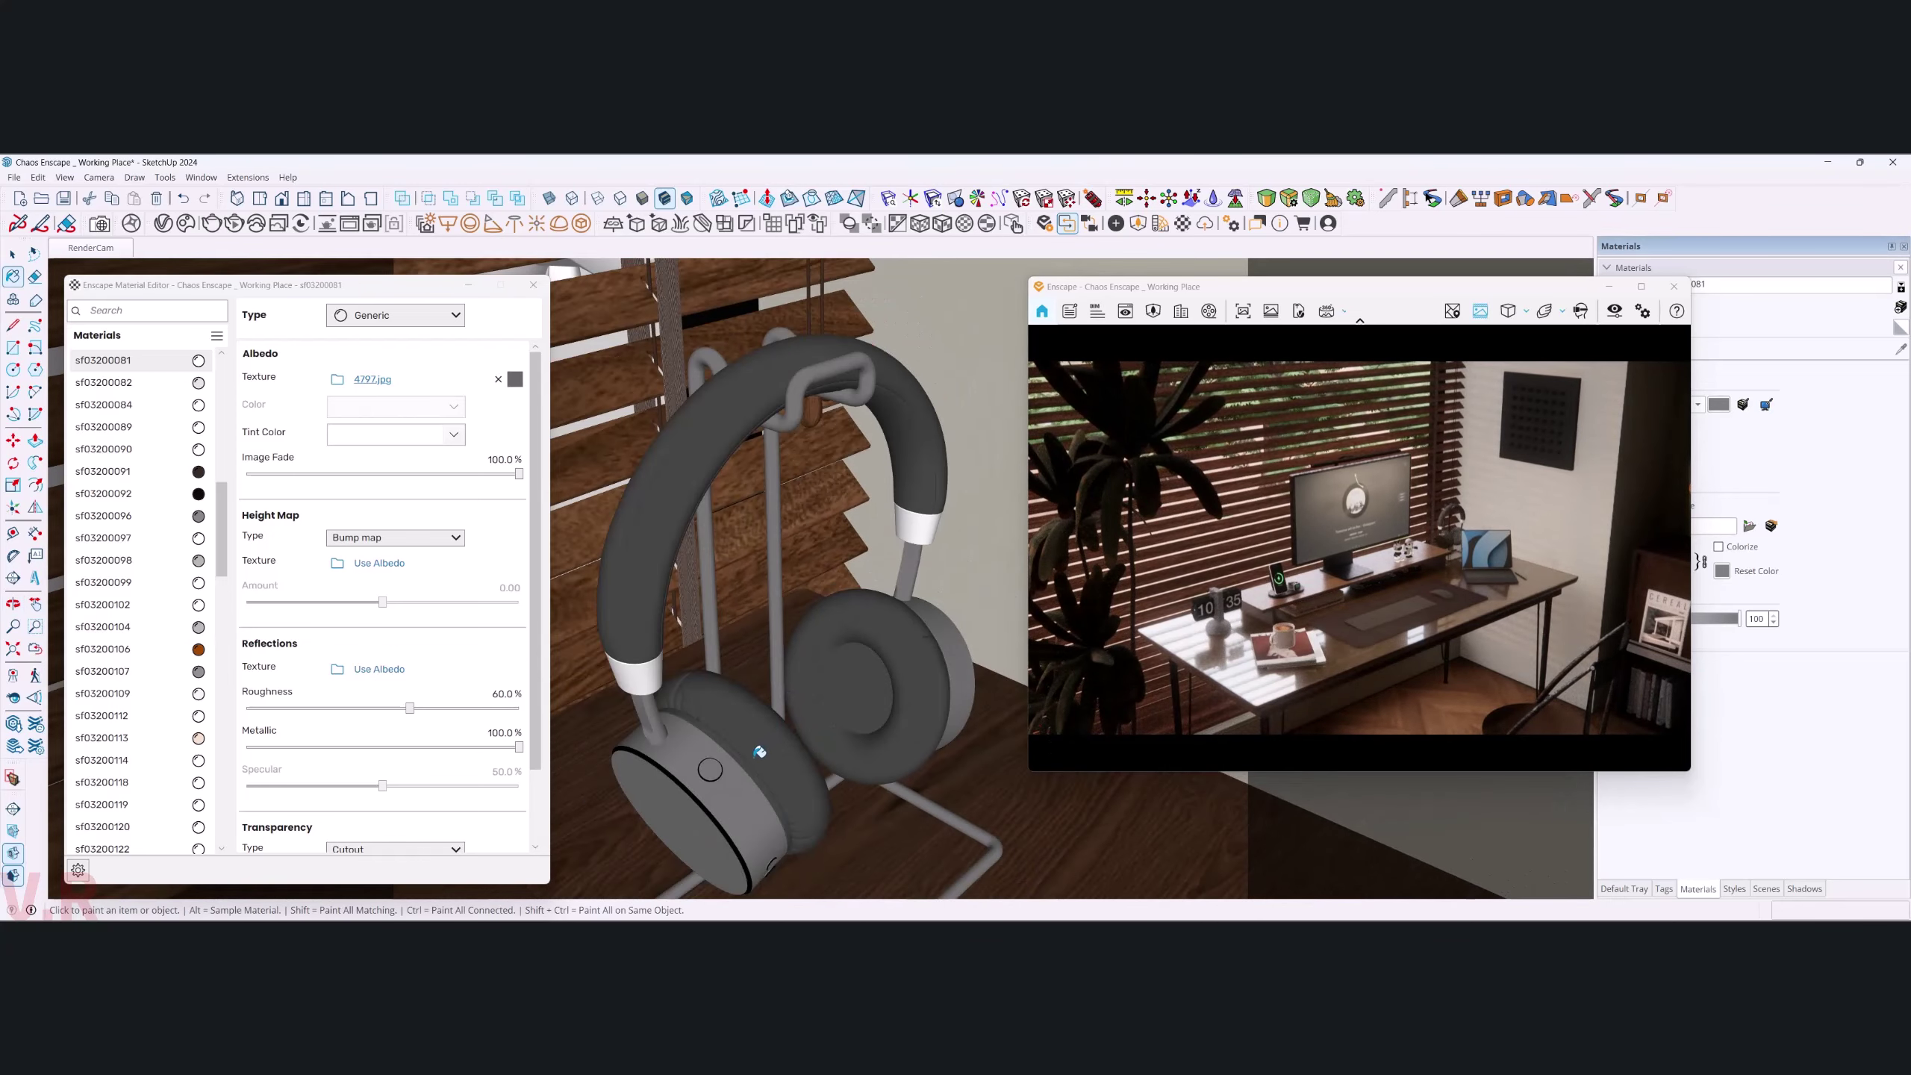
pyautogui.press('alt')
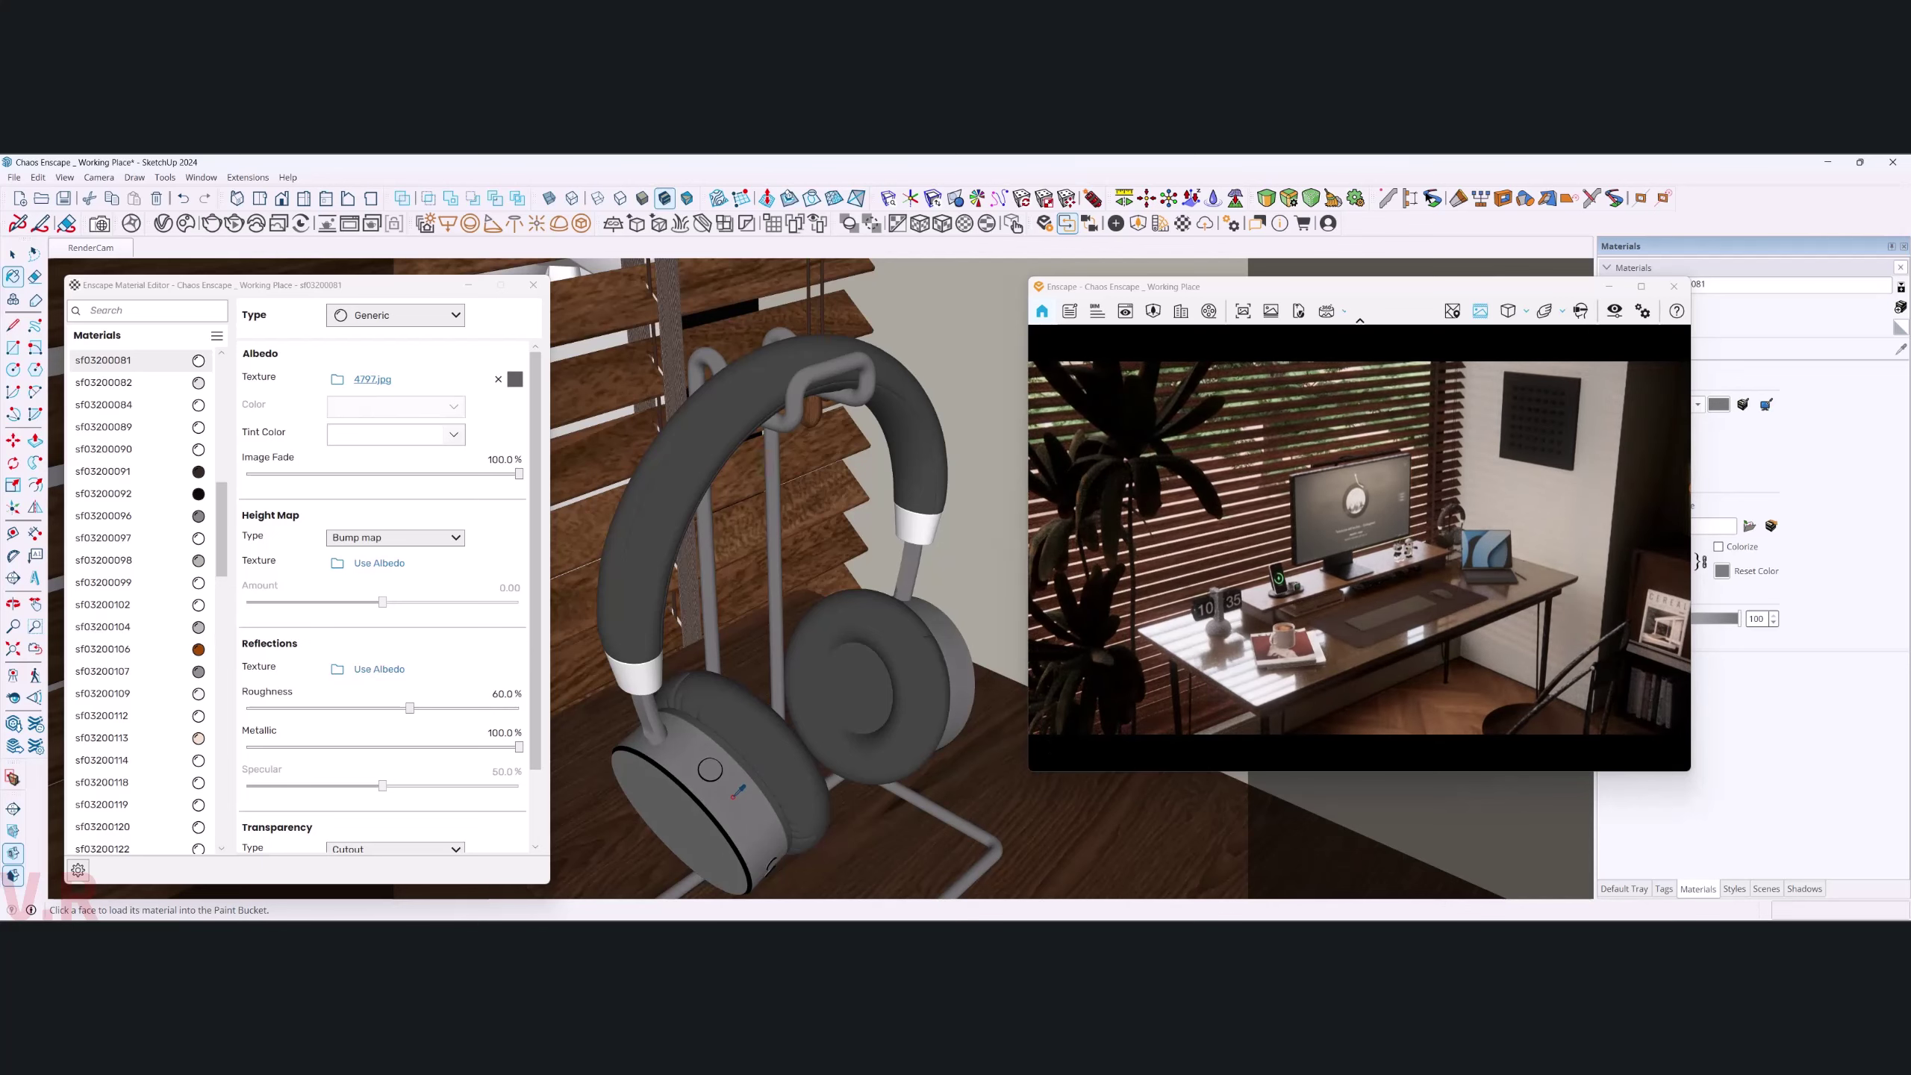
pyautogui.click(734, 796)
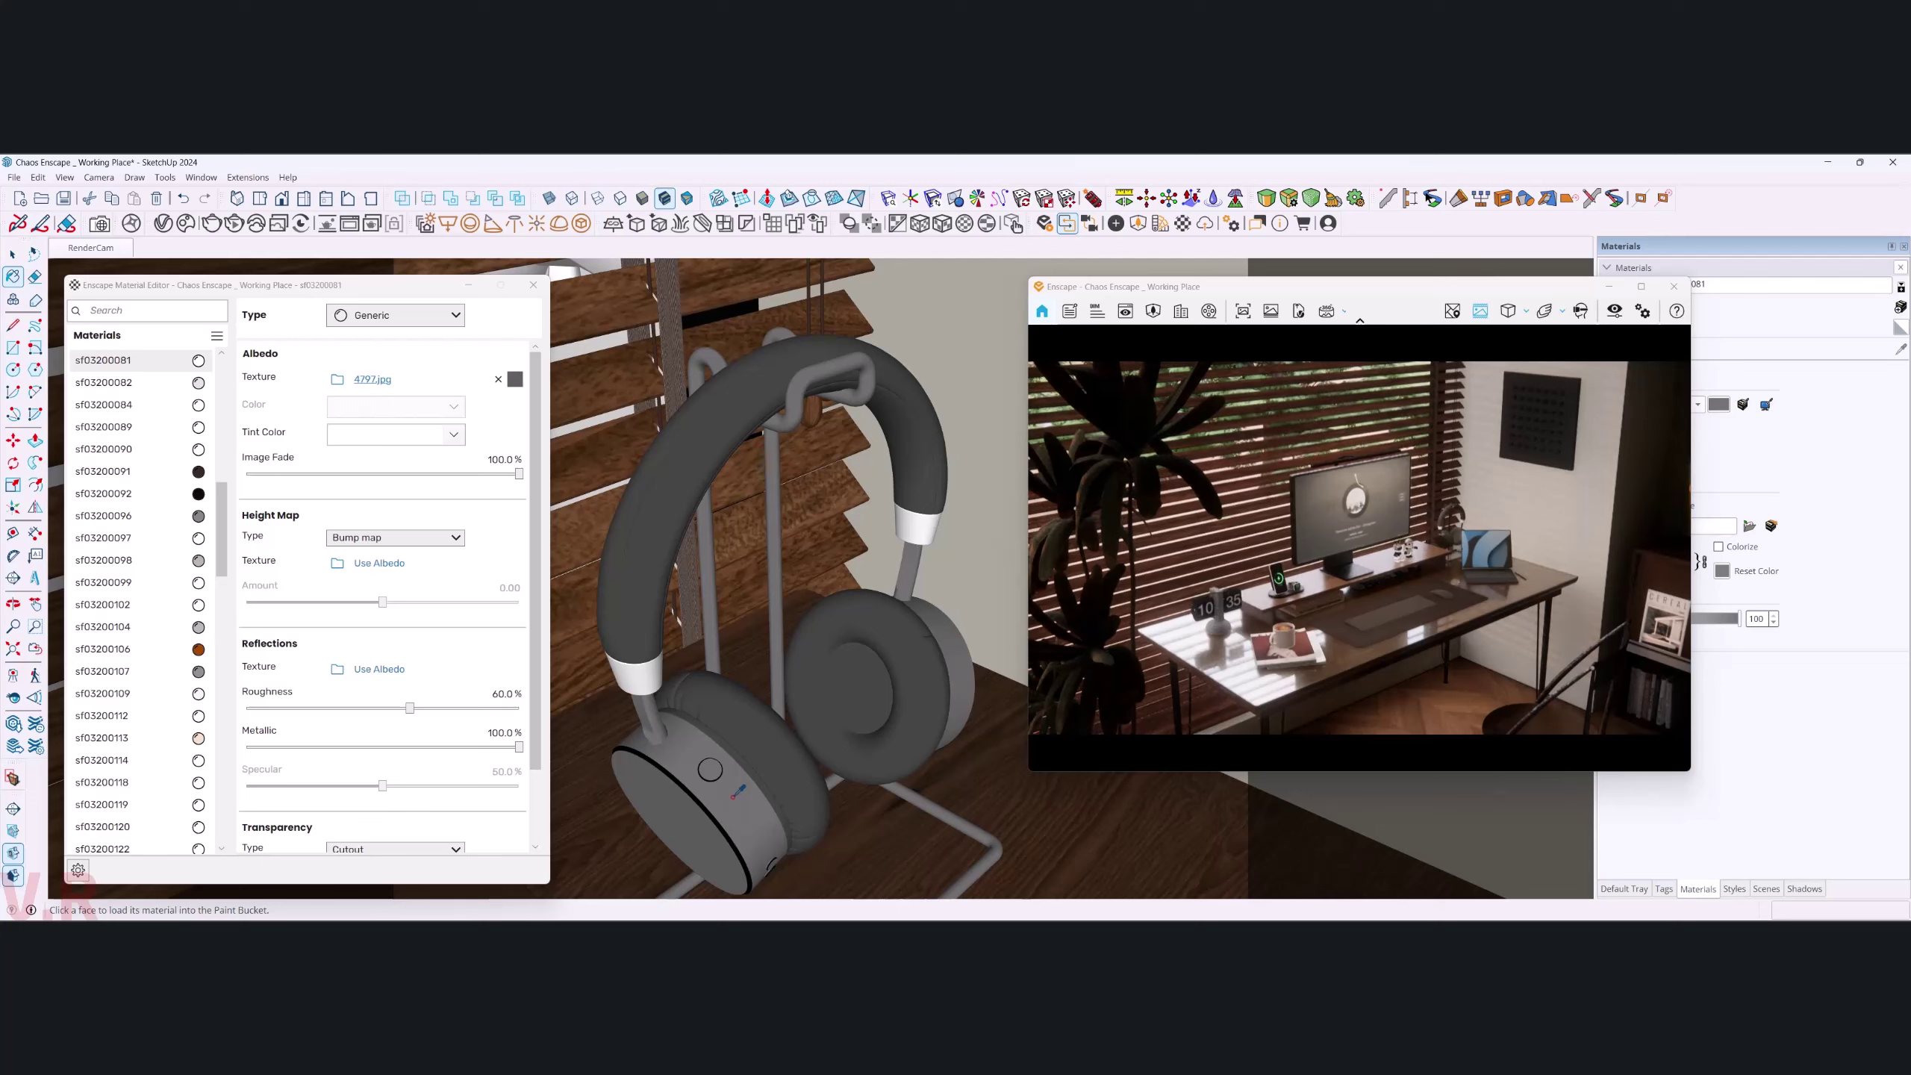
pyautogui.keyDown('alt'); pyautogui.click(653, 605); pyautogui.keyUp('alt')
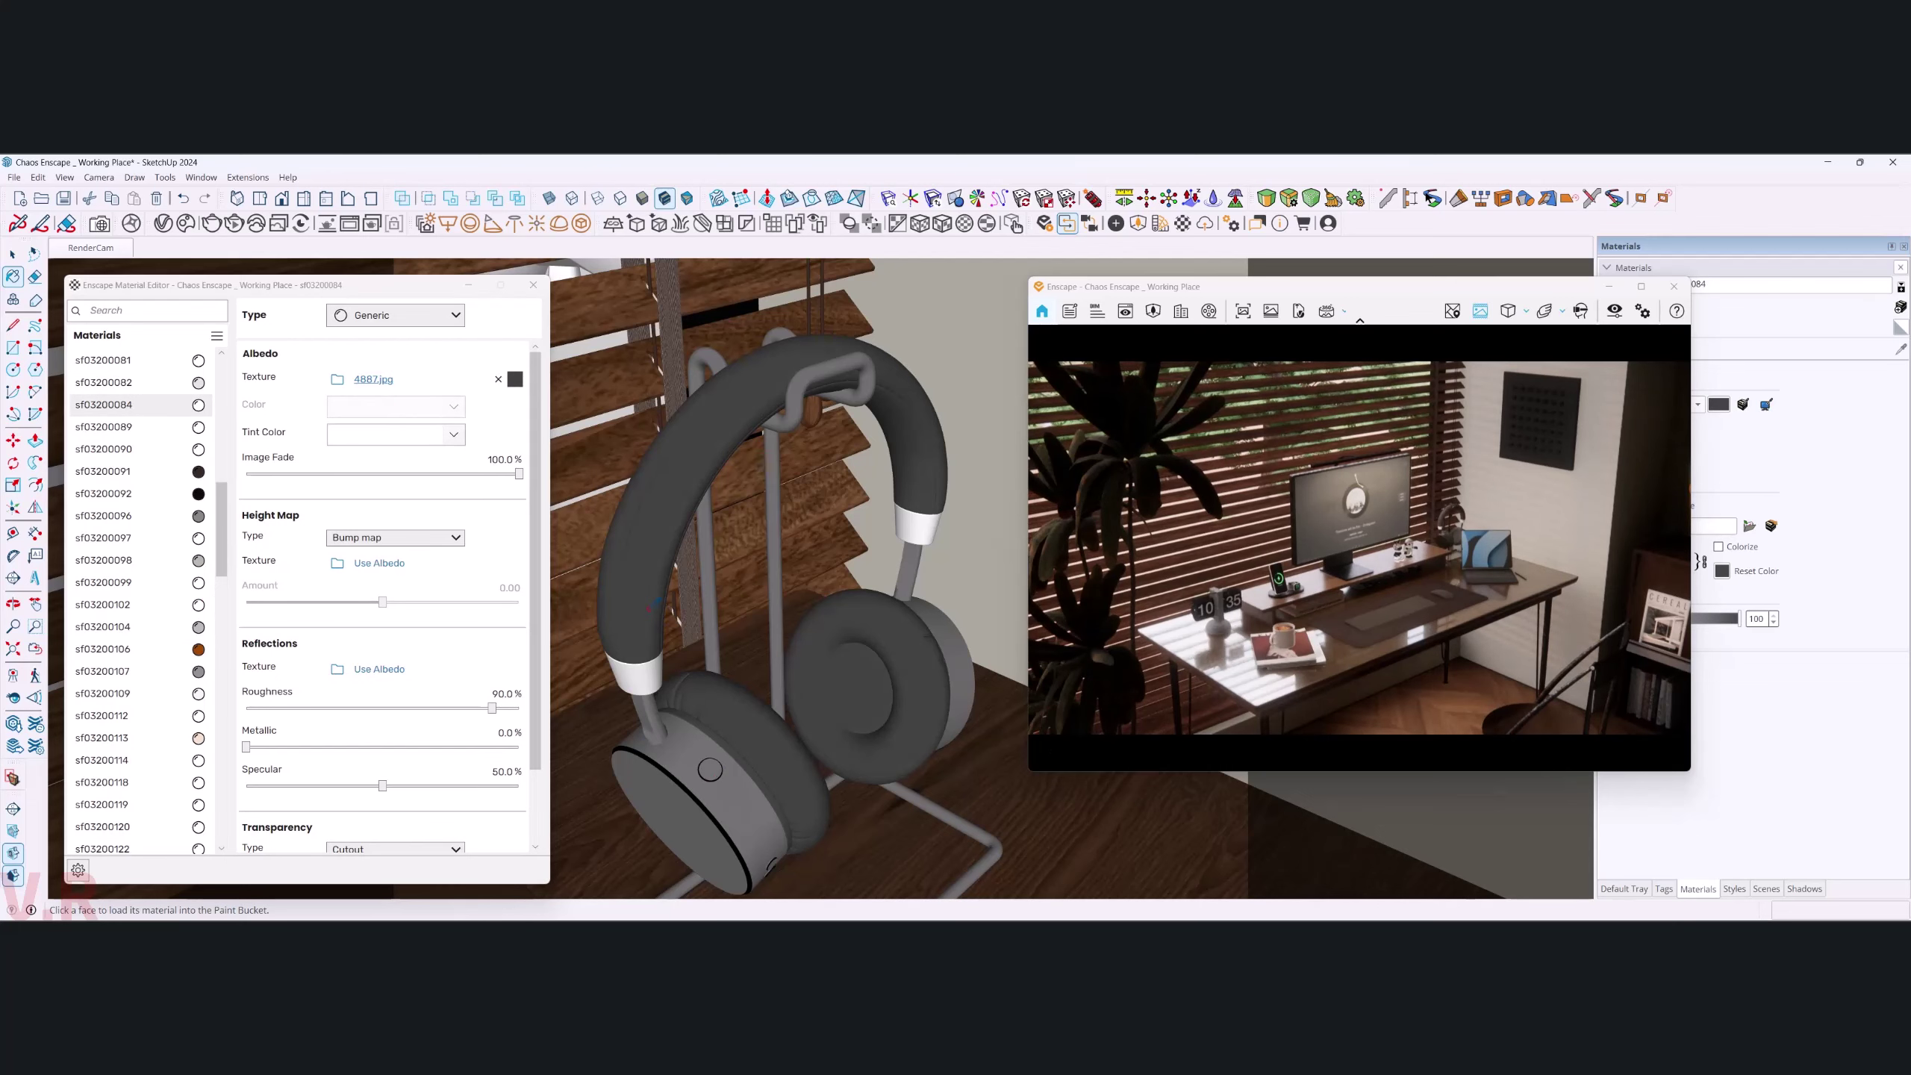
pyautogui.moveTo(502, 690); pyautogui.dragTo(481, 697)
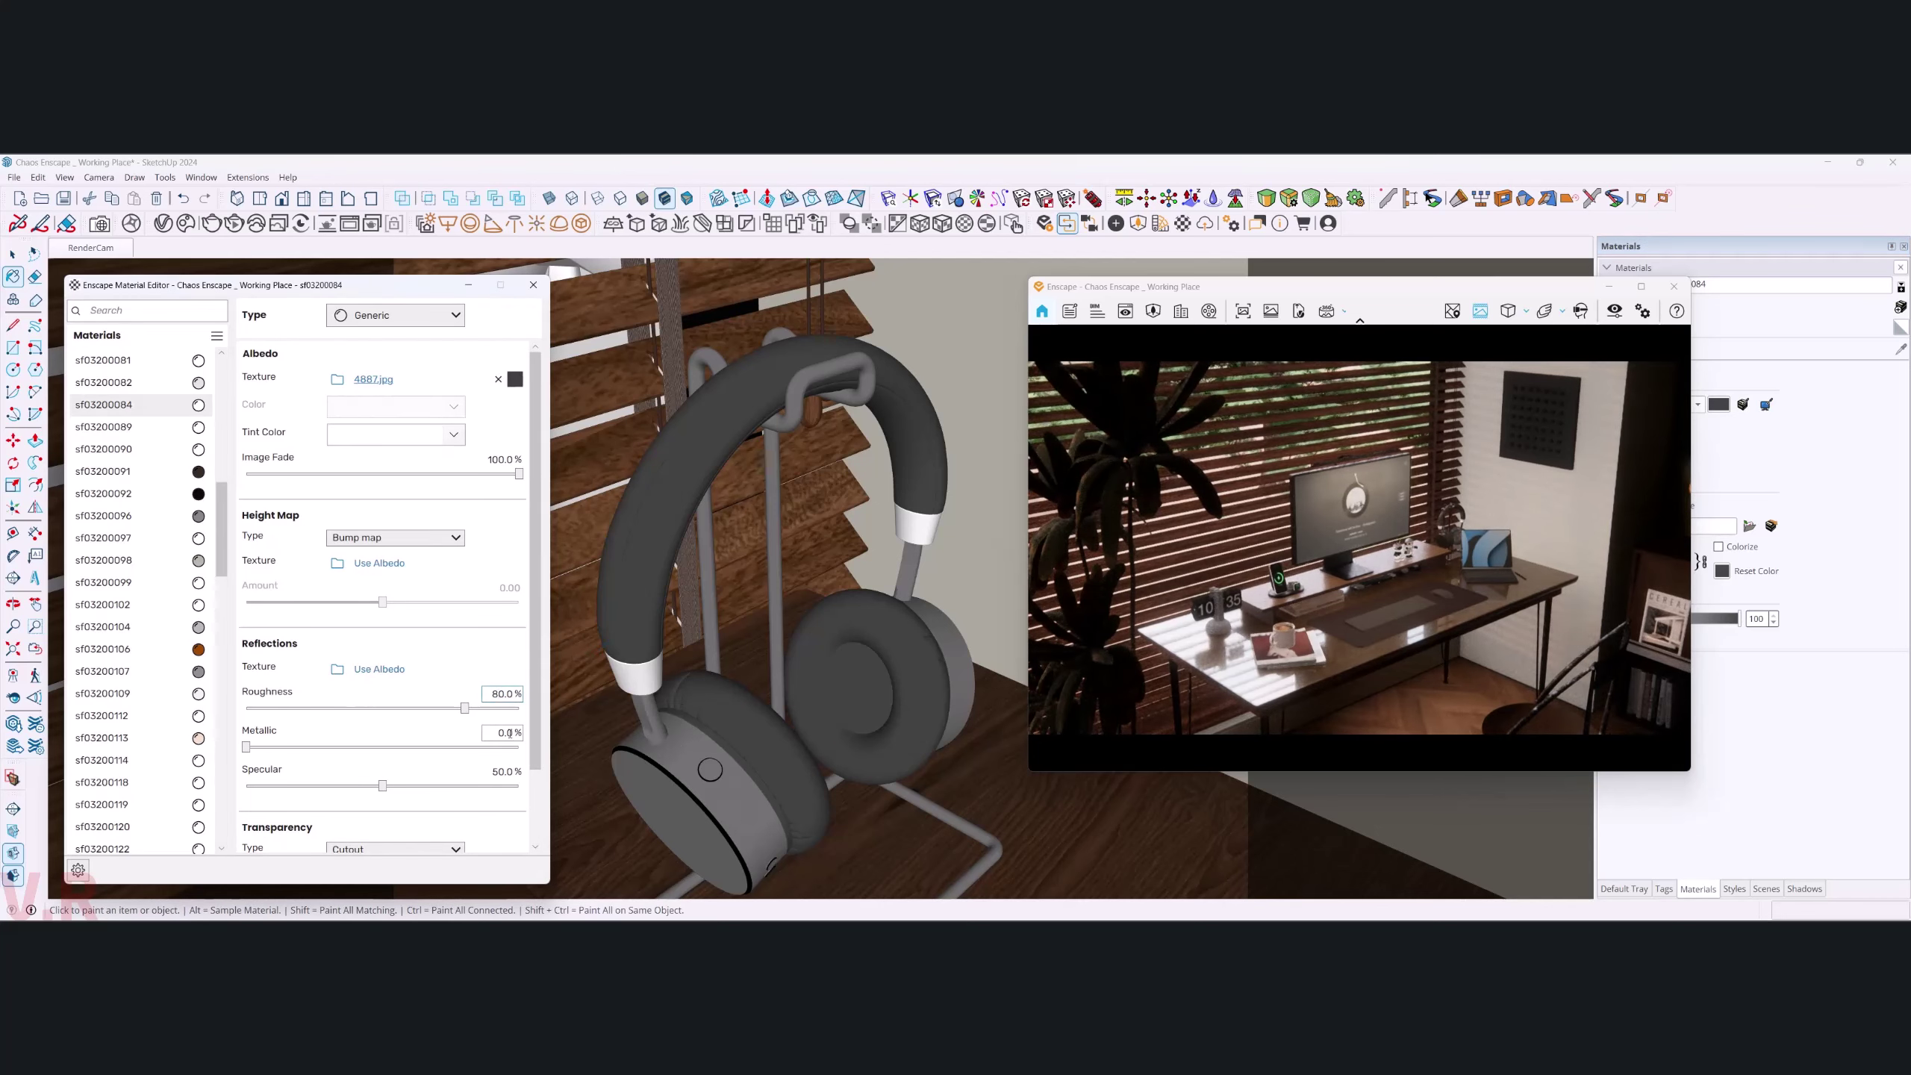
pyautogui.moveTo(505, 733); pyautogui.dragTo(498, 733)
pyautogui.write('10')
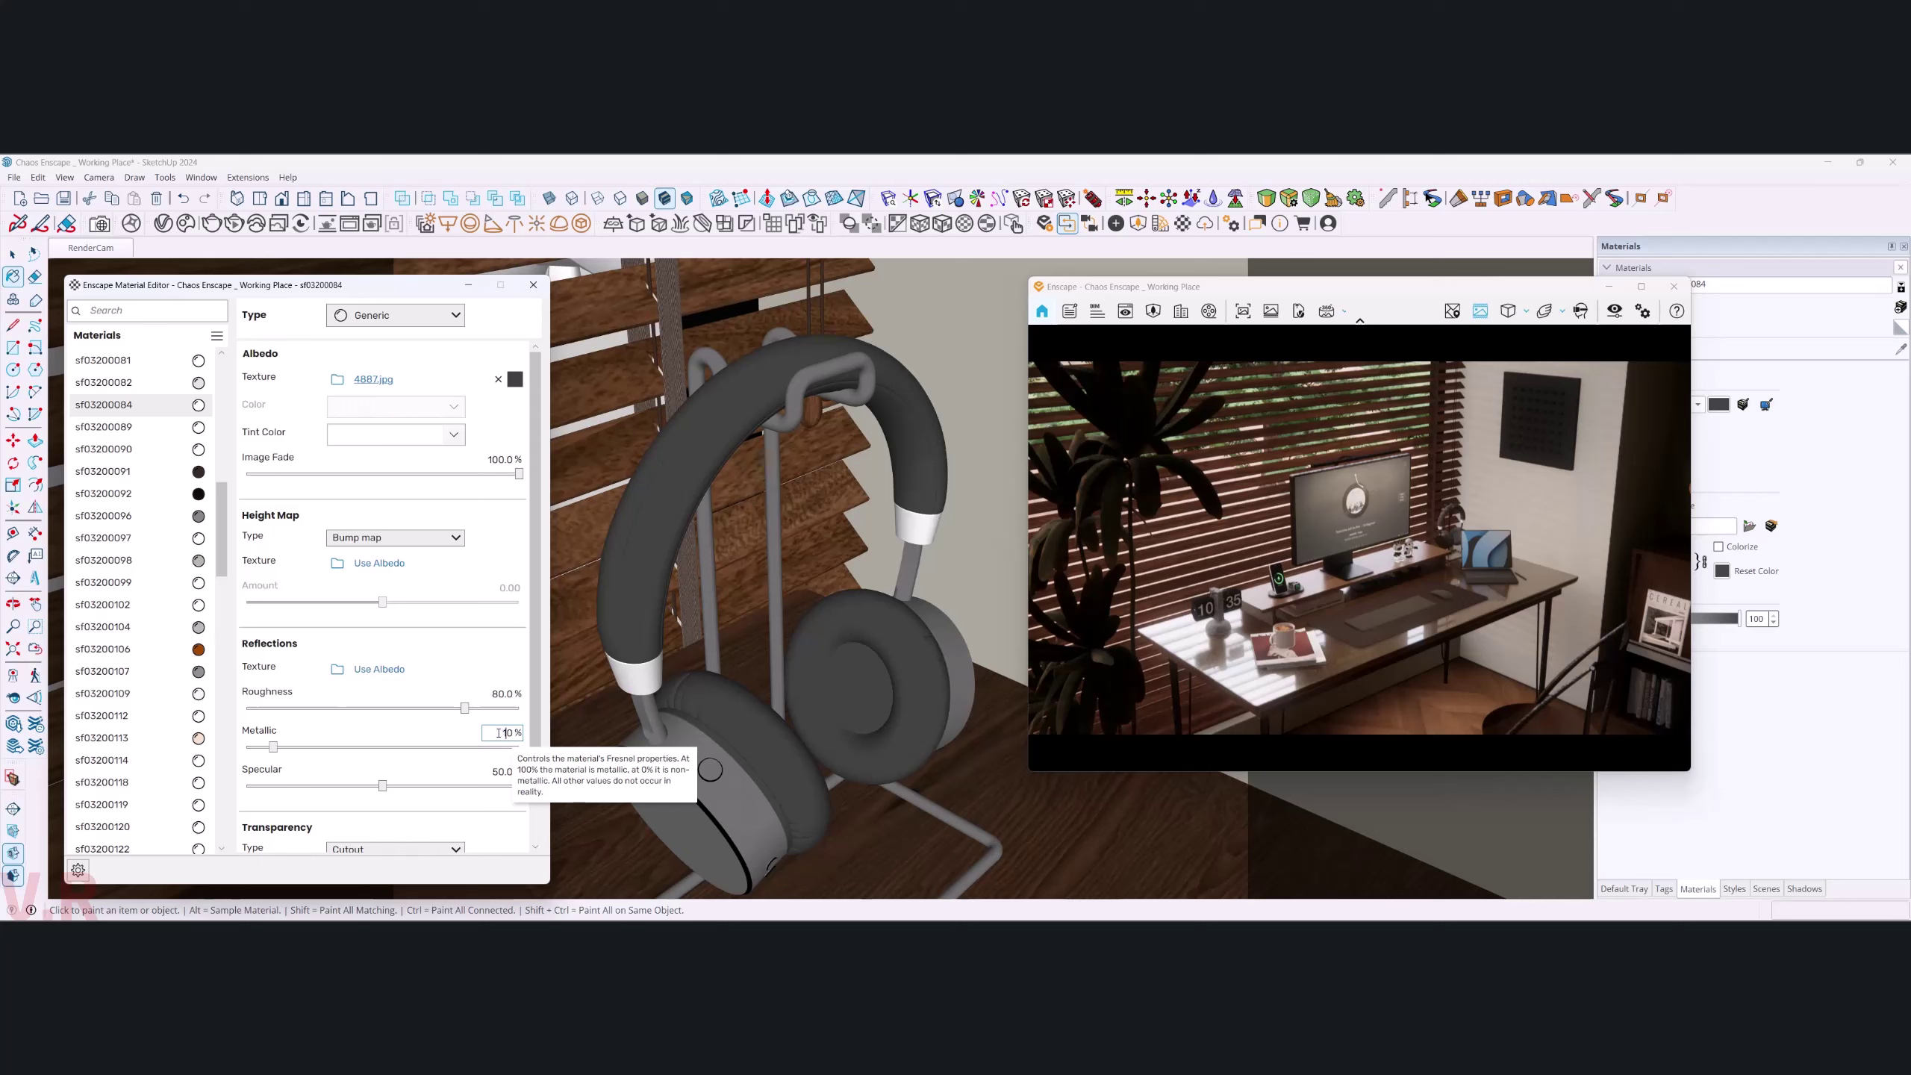
pyautogui.press('Return')
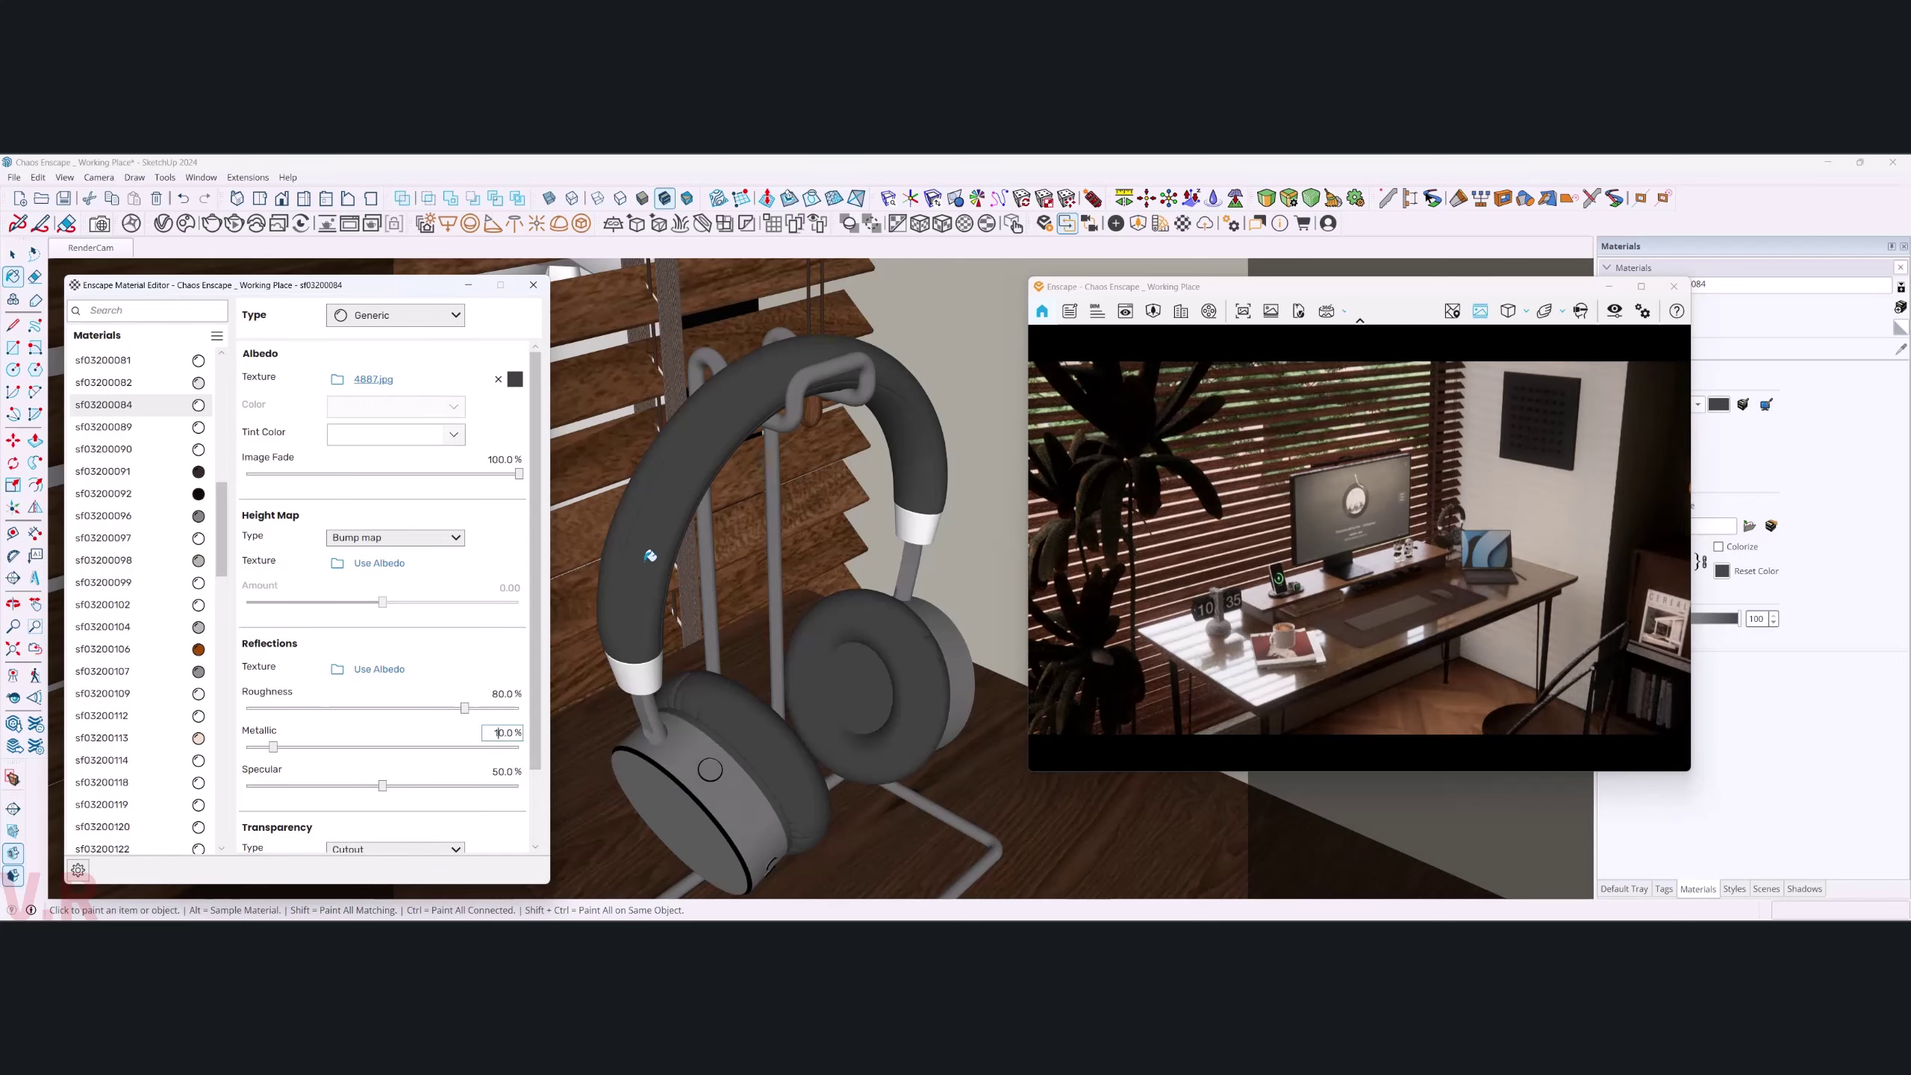
pyautogui.moveTo(649, 533); pyautogui.dragTo(672, 542, button='middle')
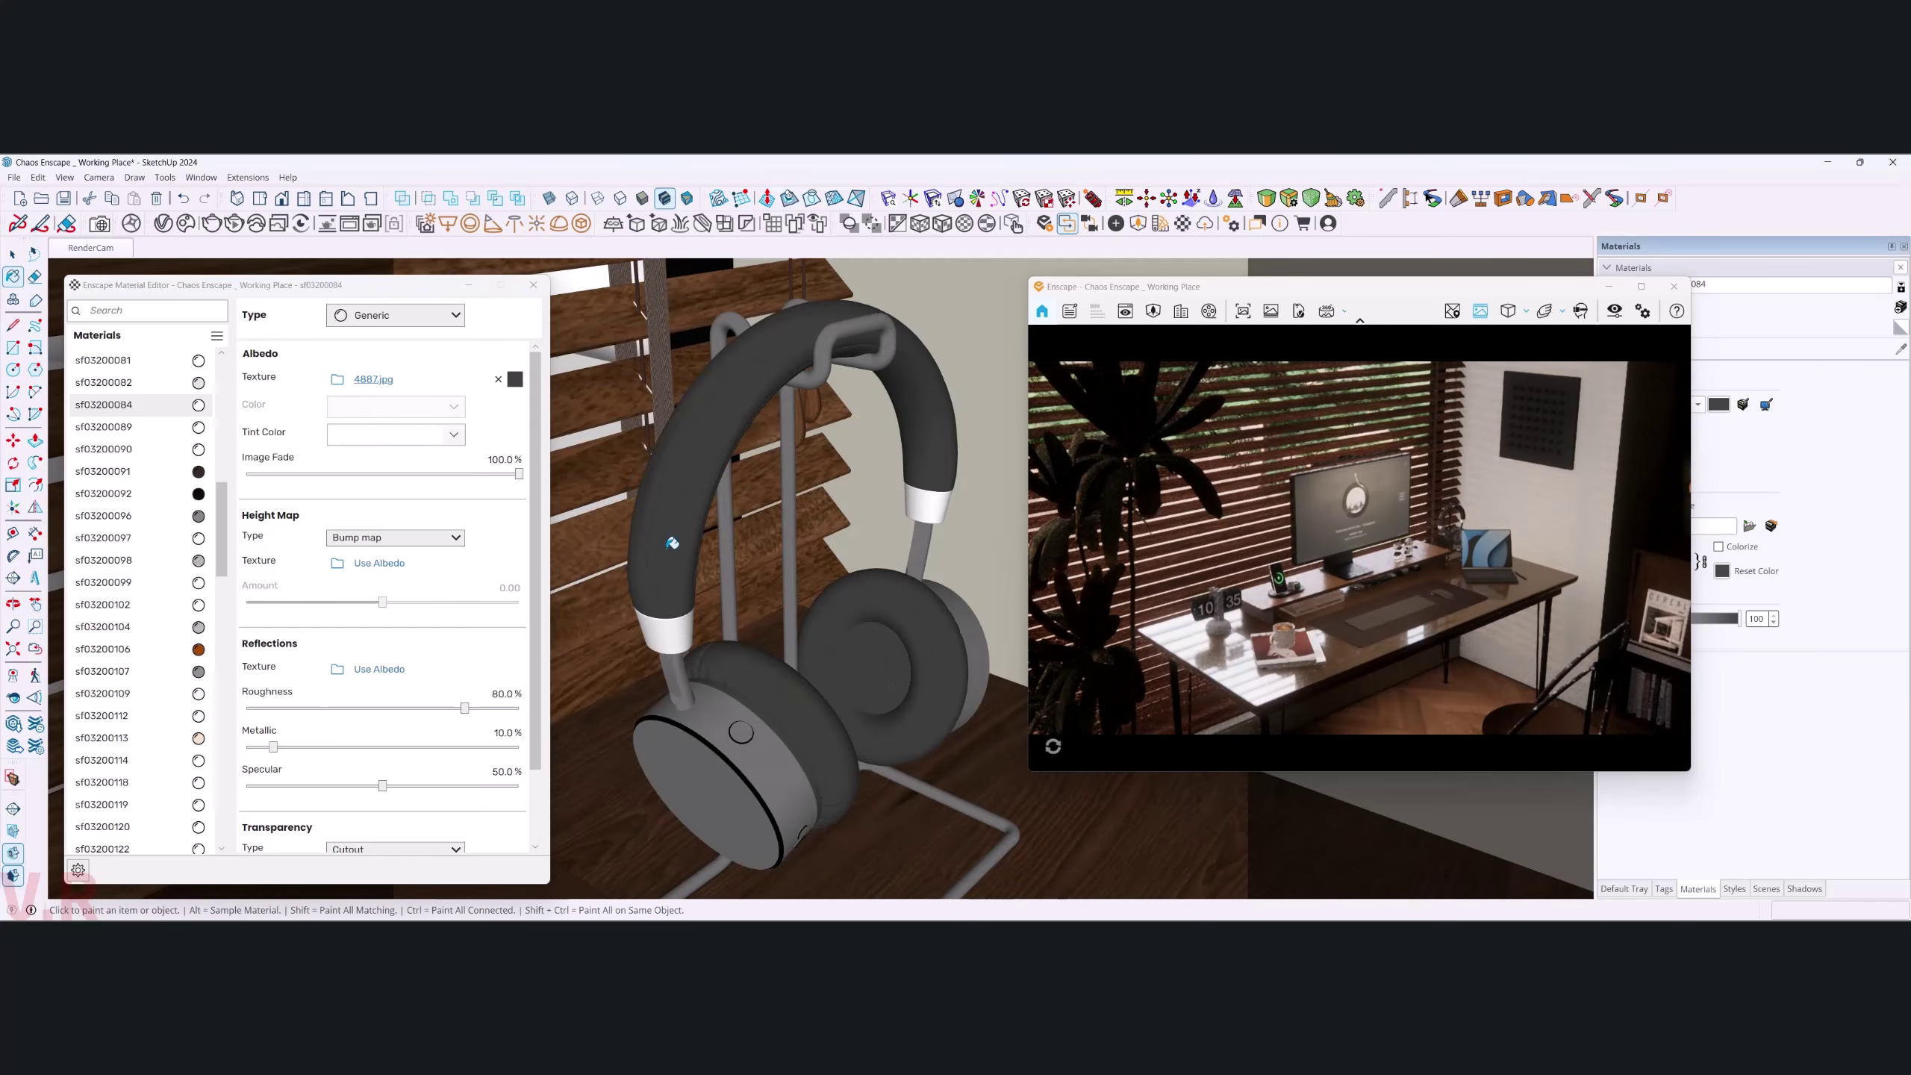
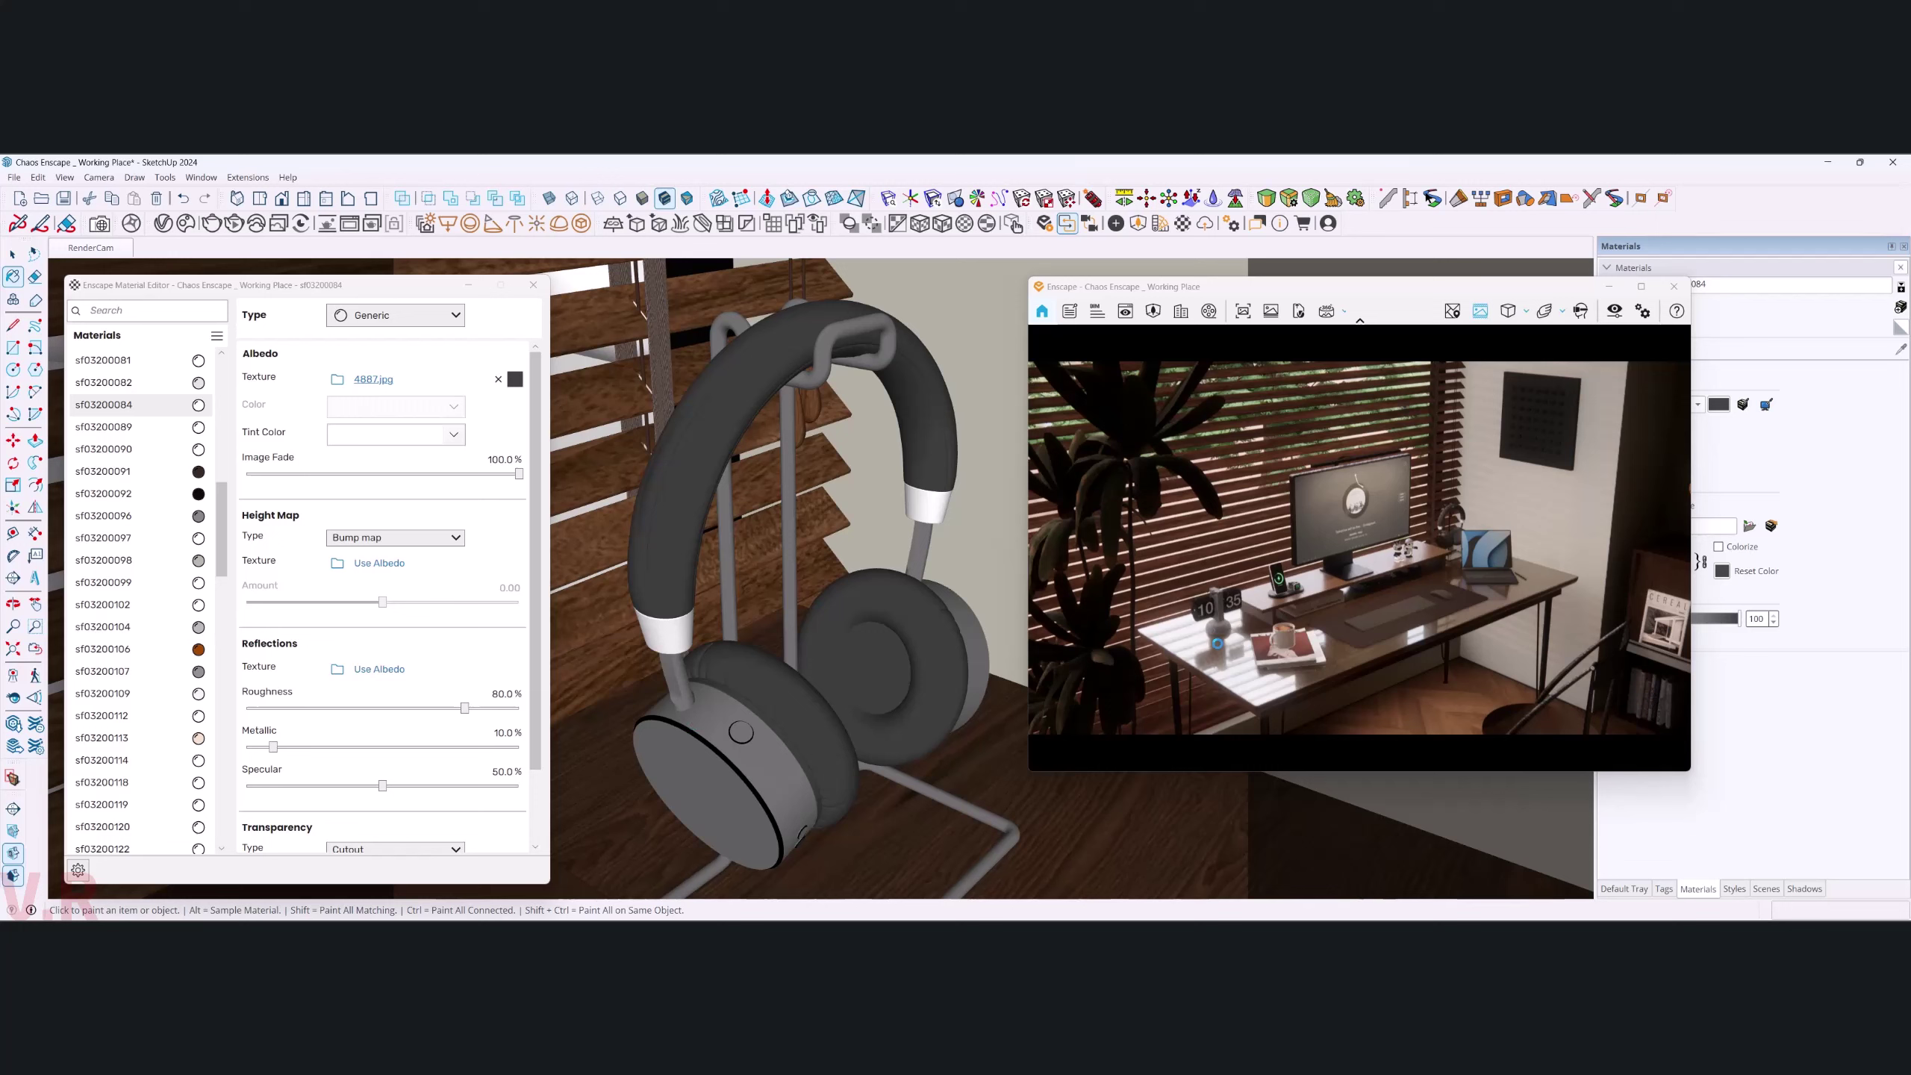
# - Sample the headband material sf03200082 and set its Metallic value to 100
pyautogui.press('shift')
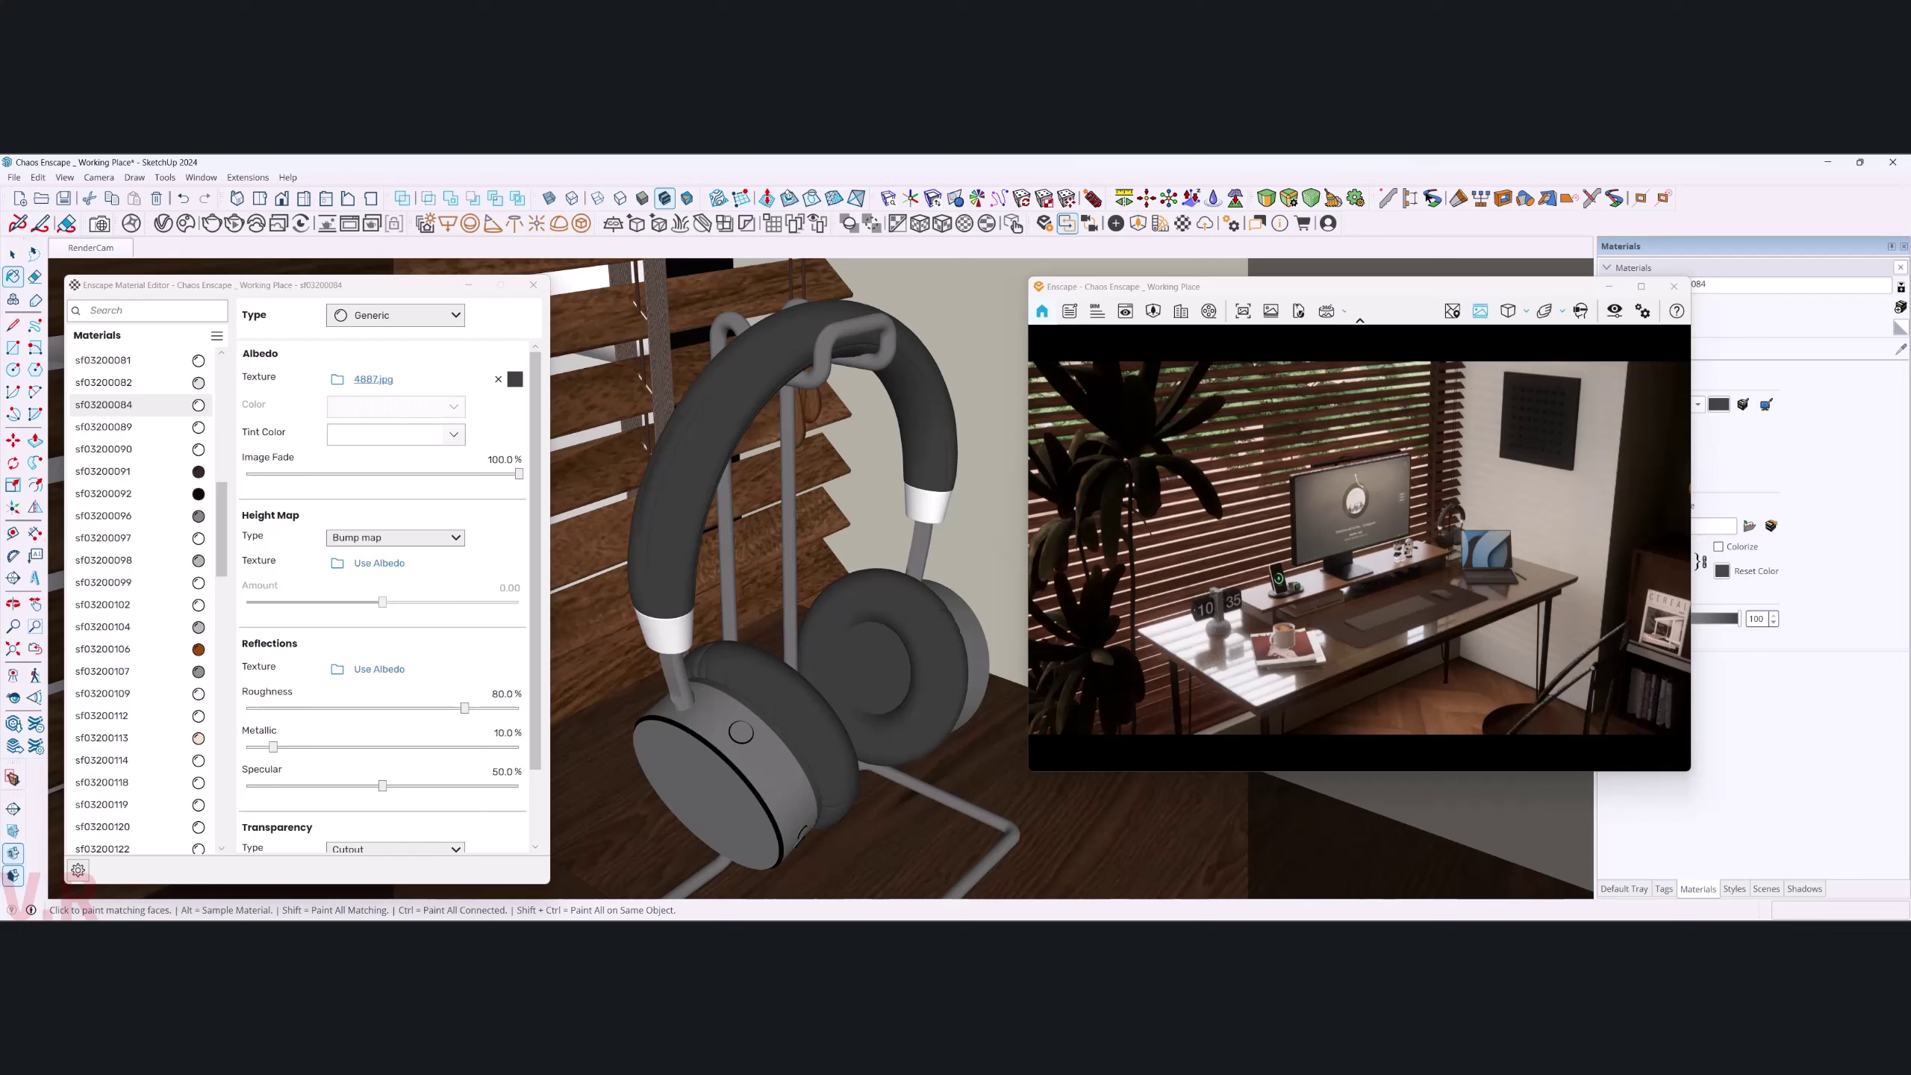
pyautogui.moveTo(739, 698); pyautogui.dragTo(710, 641, button='middle')
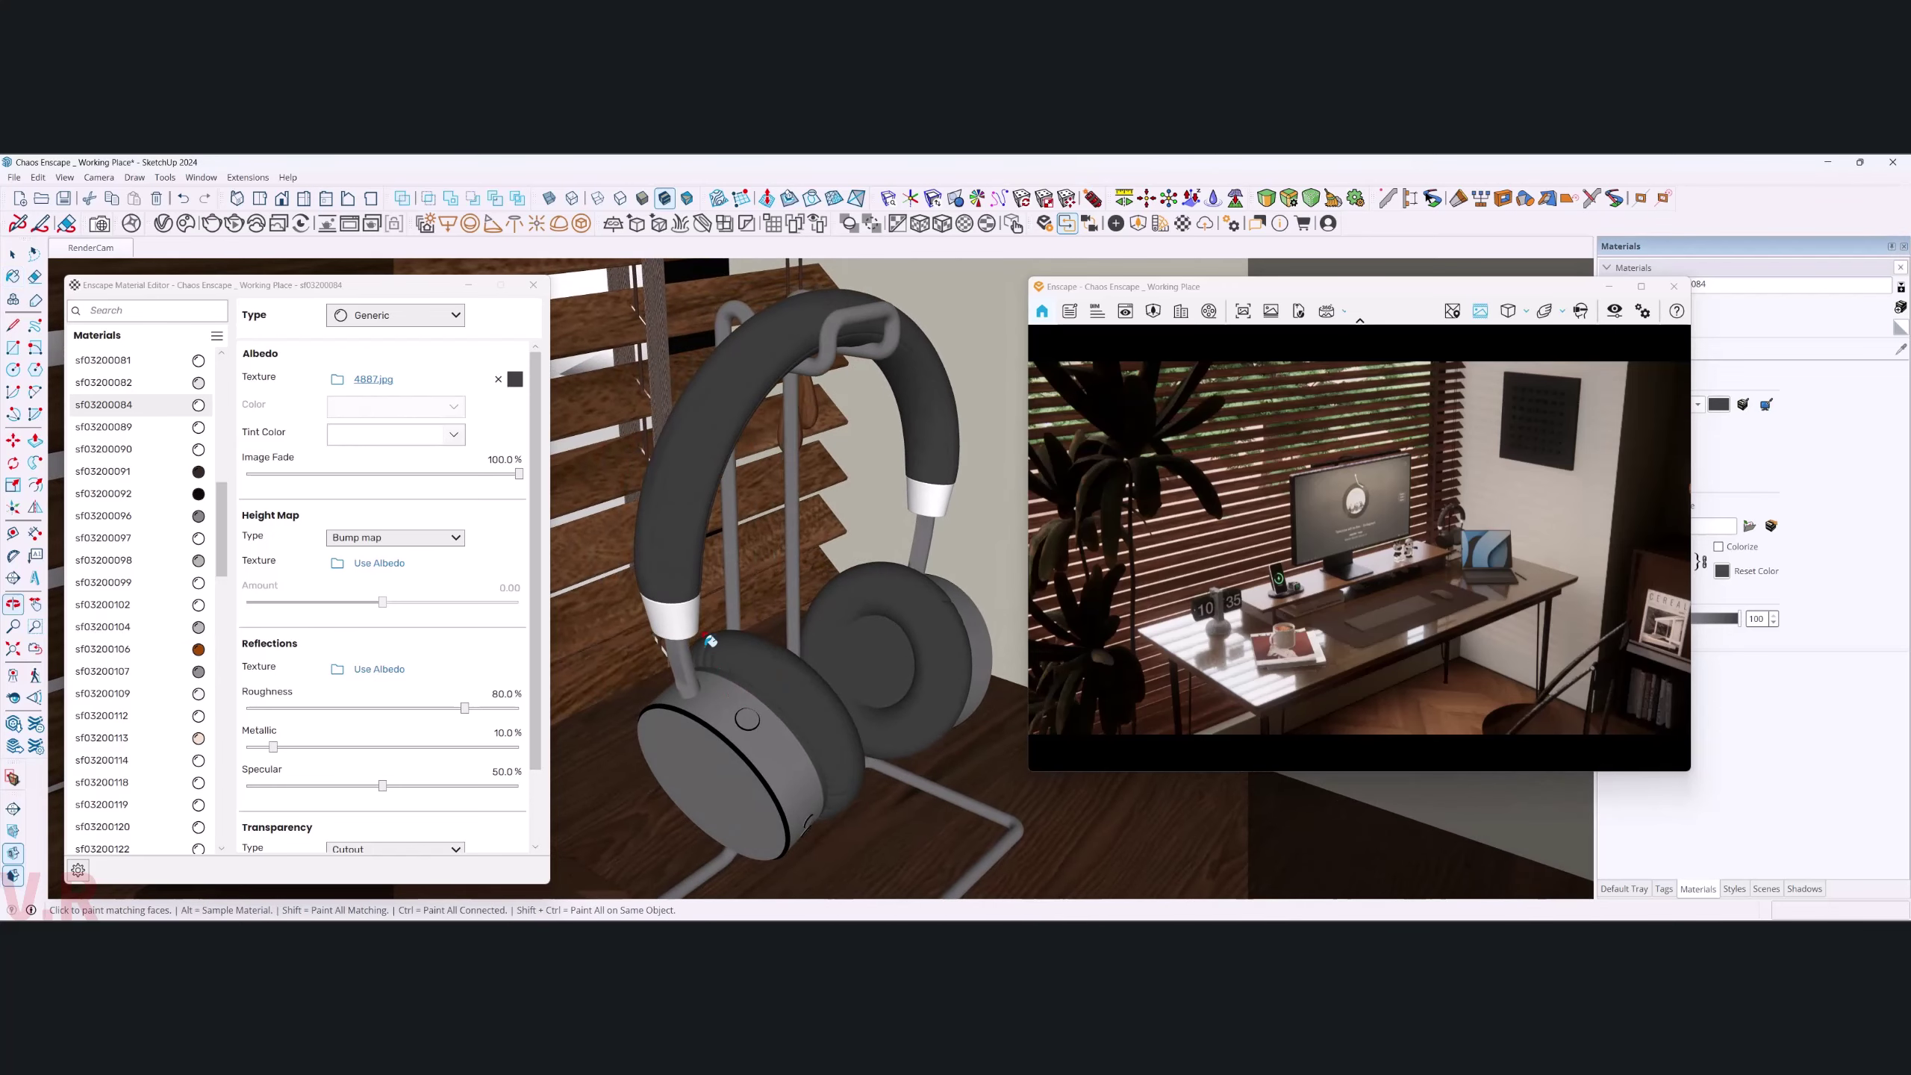
pyautogui.keyDown('alt'); pyautogui.click(680, 622); pyautogui.keyUp('alt')
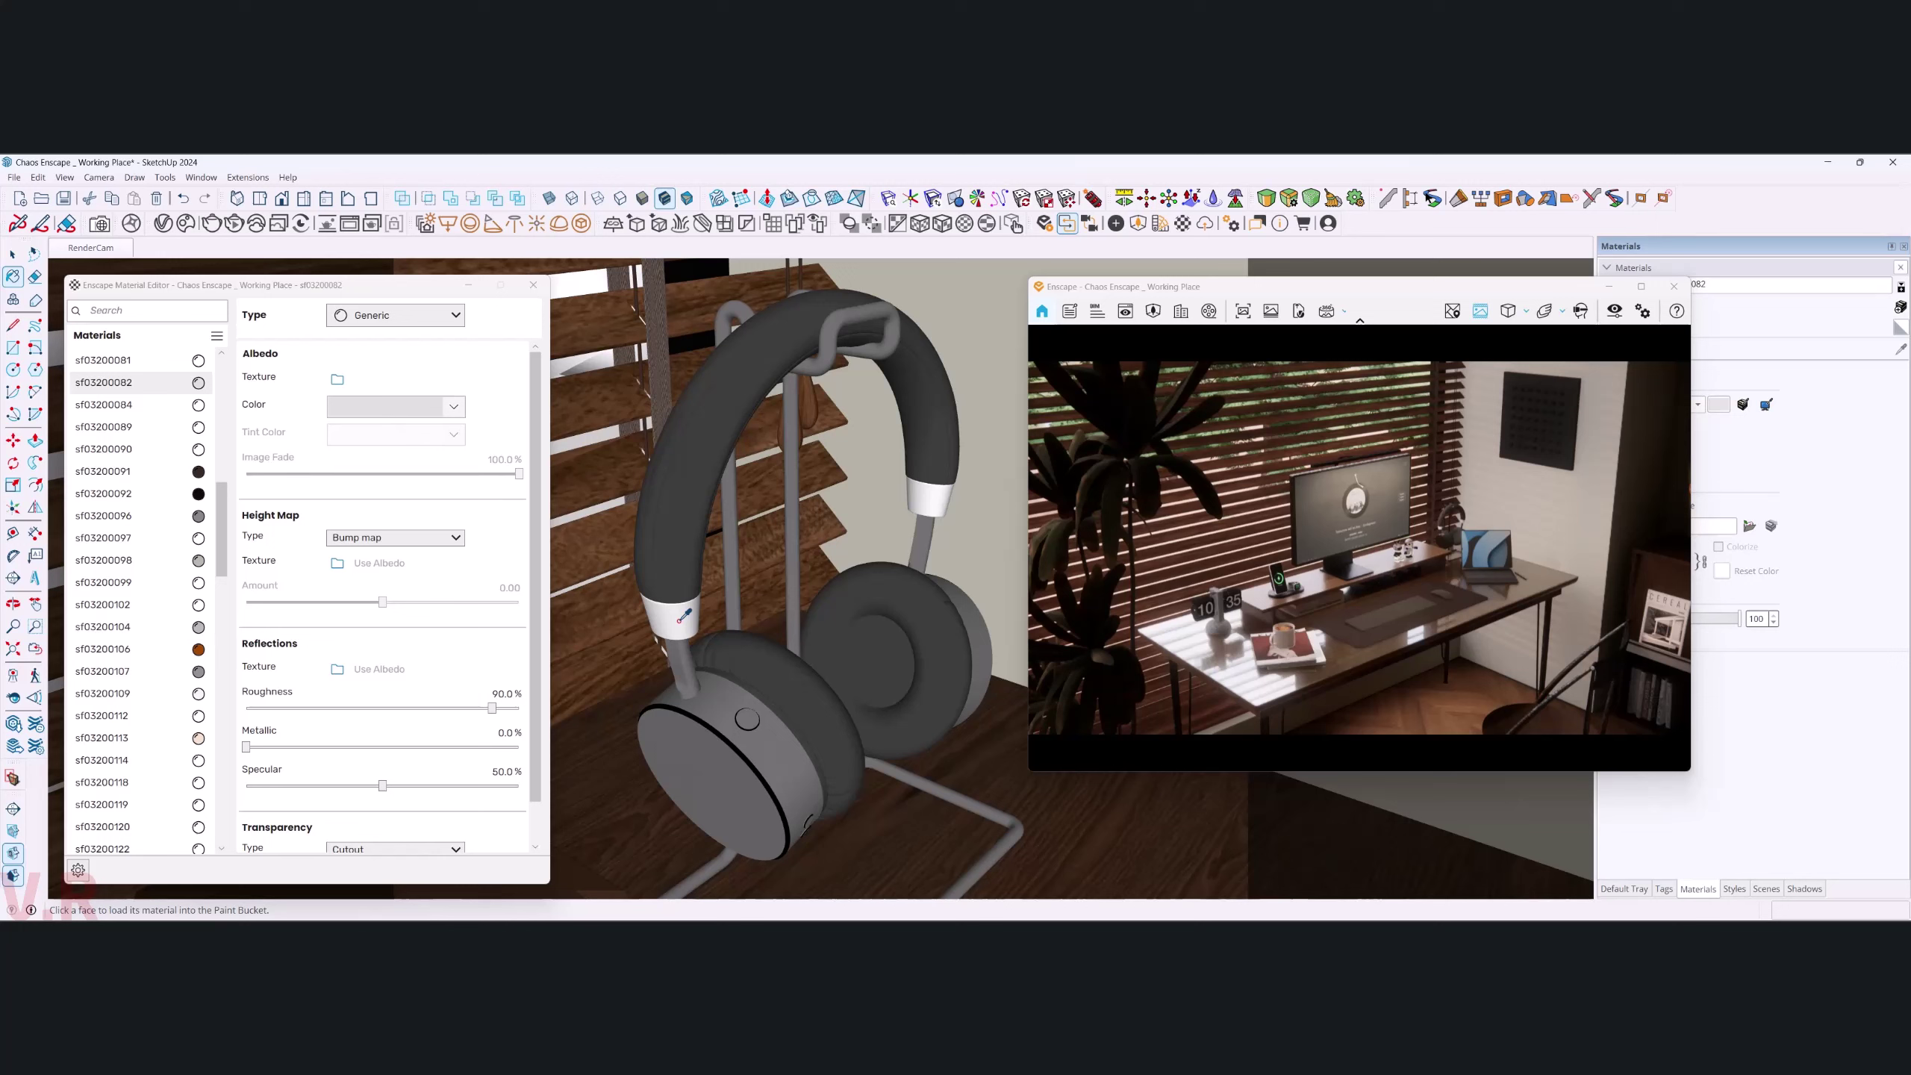
pyautogui.click(515, 734)
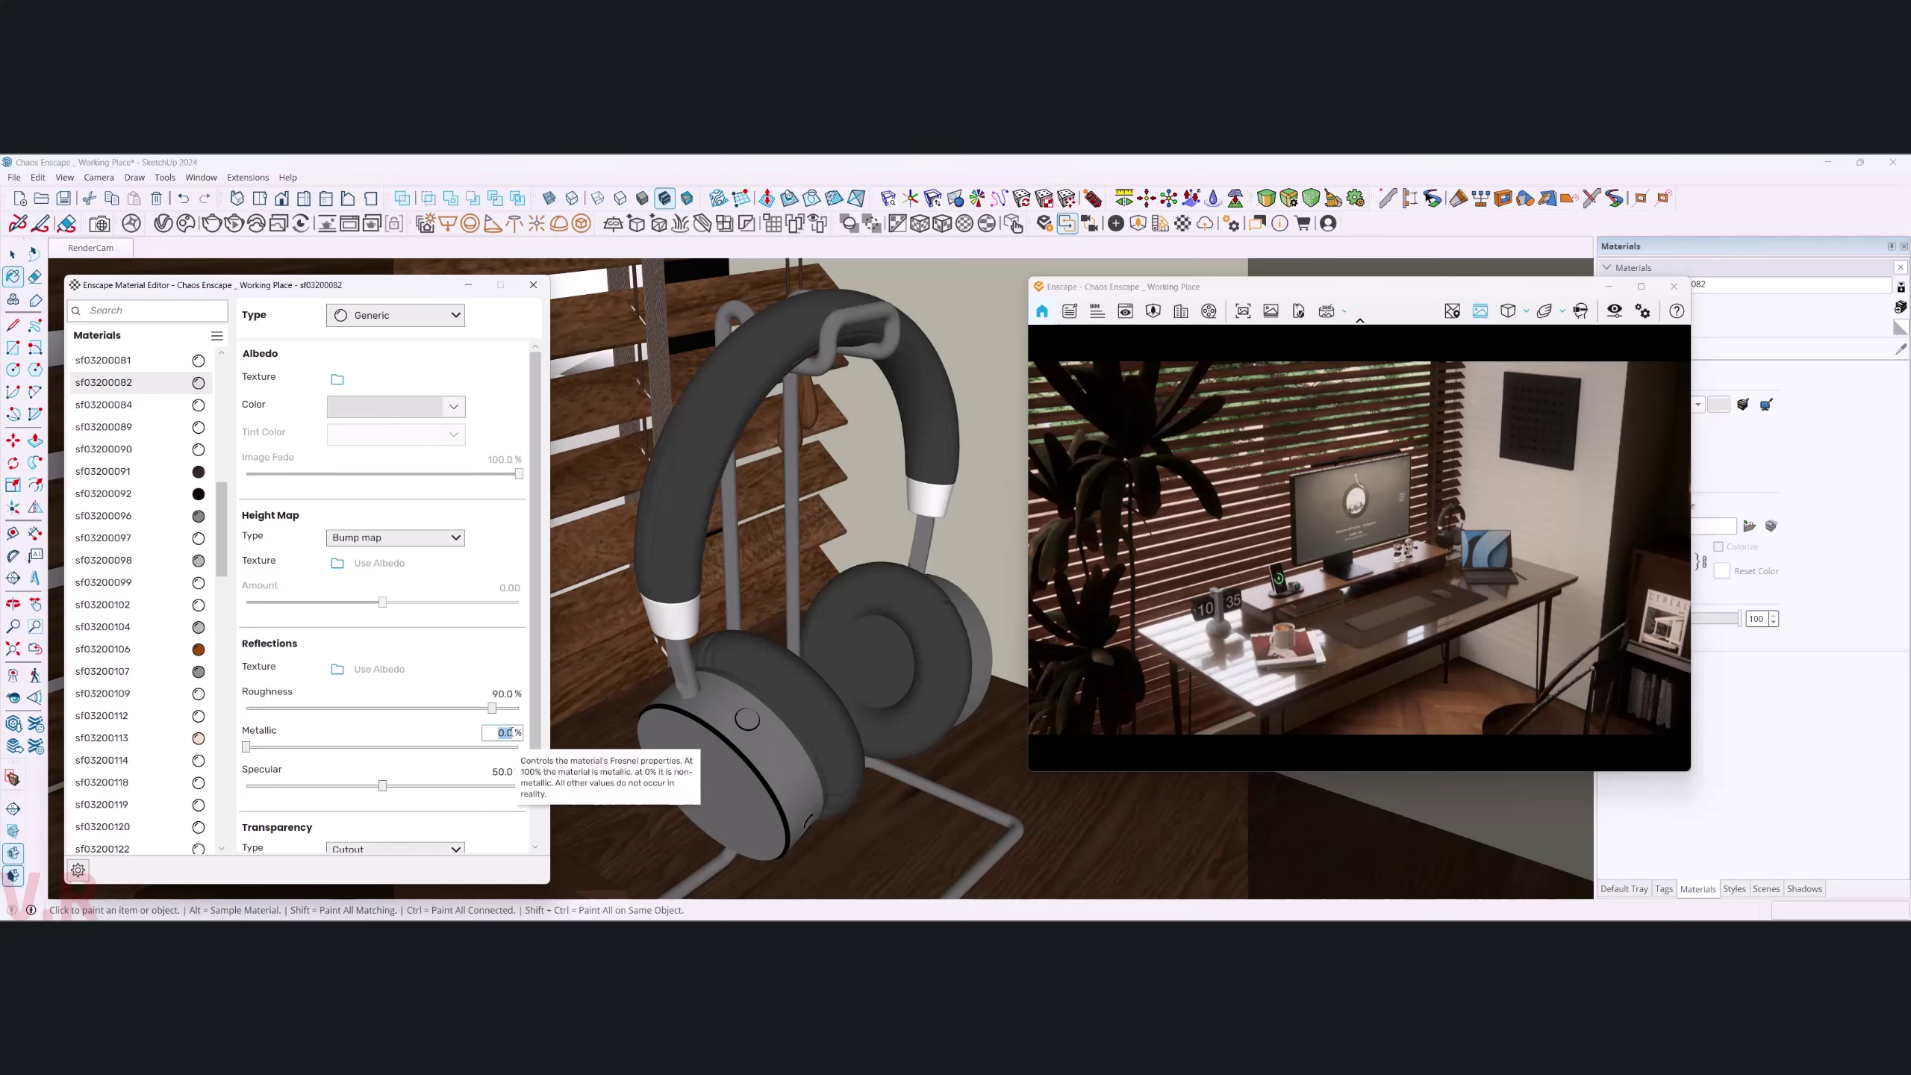
pyautogui.write('100')
pyautogui.press('Return')
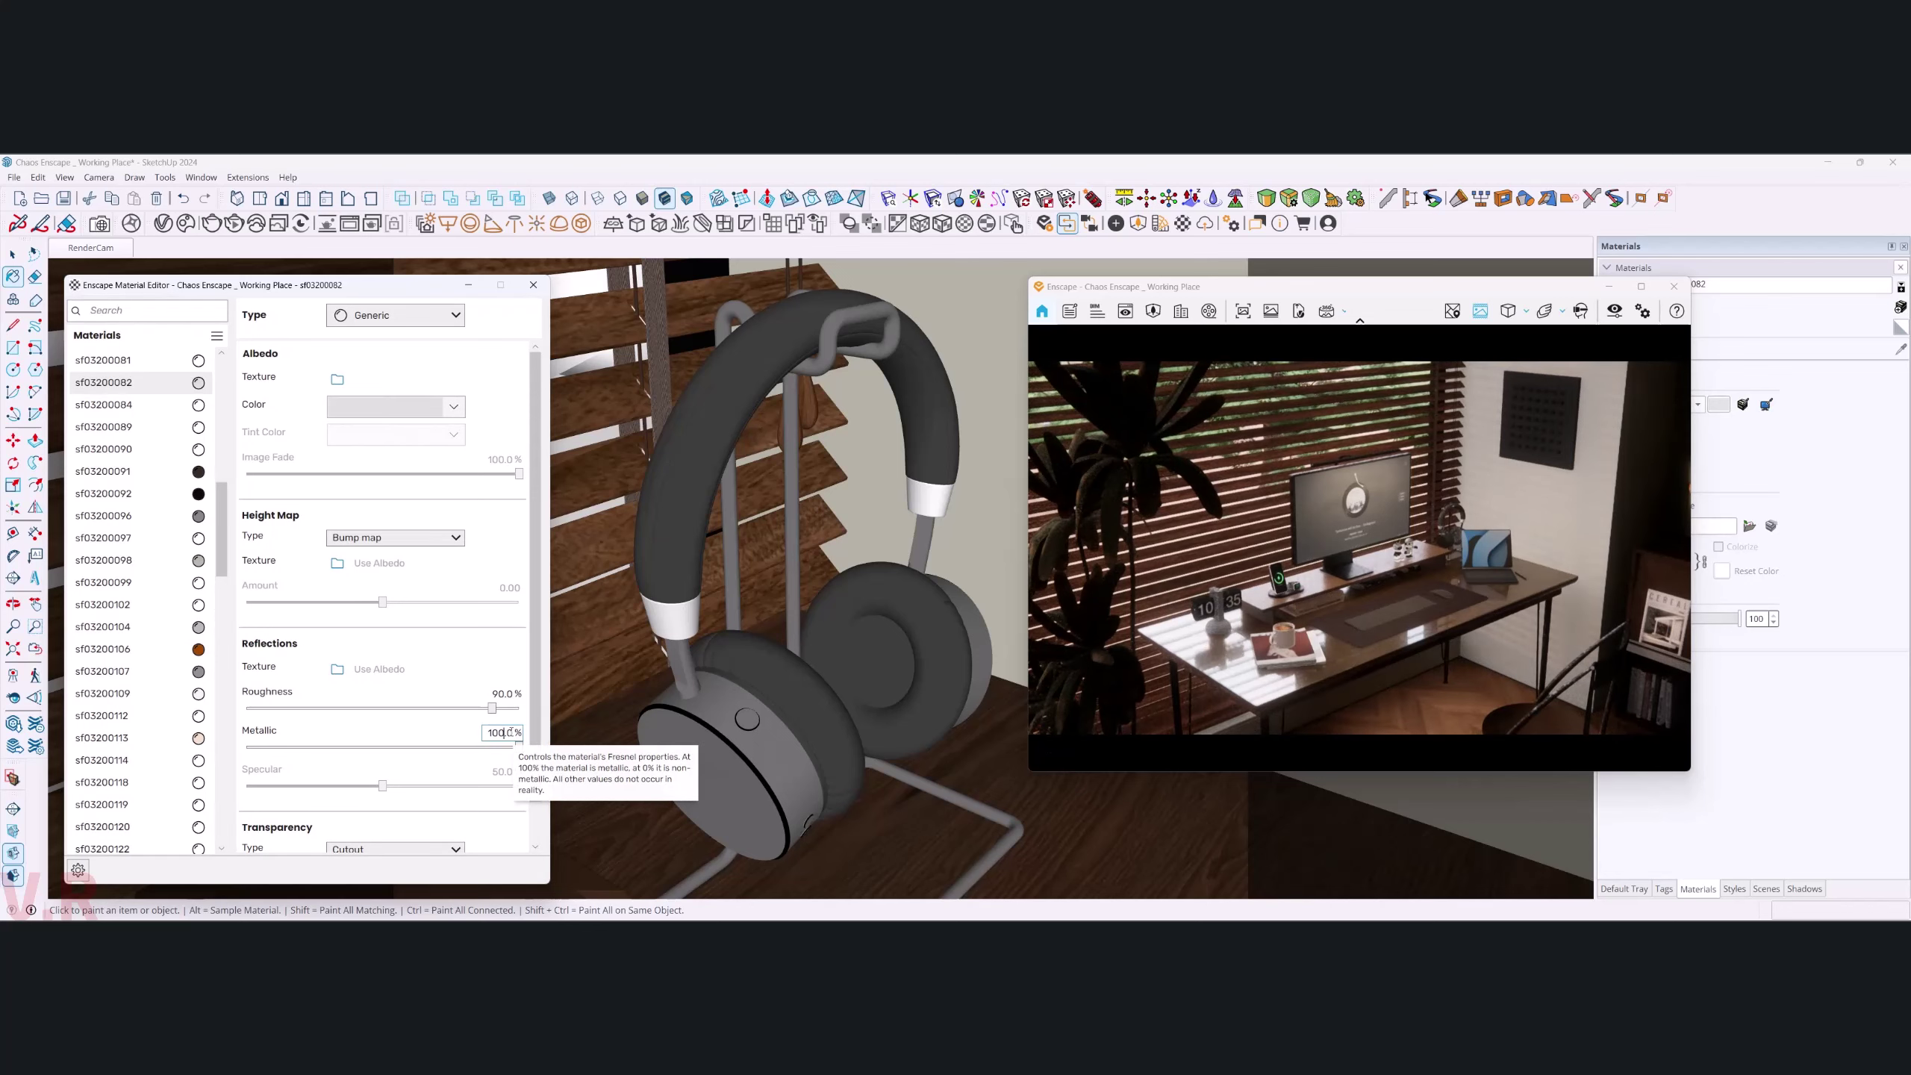
# - Set the headband material's Roughness to 50 and its colour to grey
pyautogui.moveTo(677, 693); pyautogui.dragTo(698, 699, button='middle')
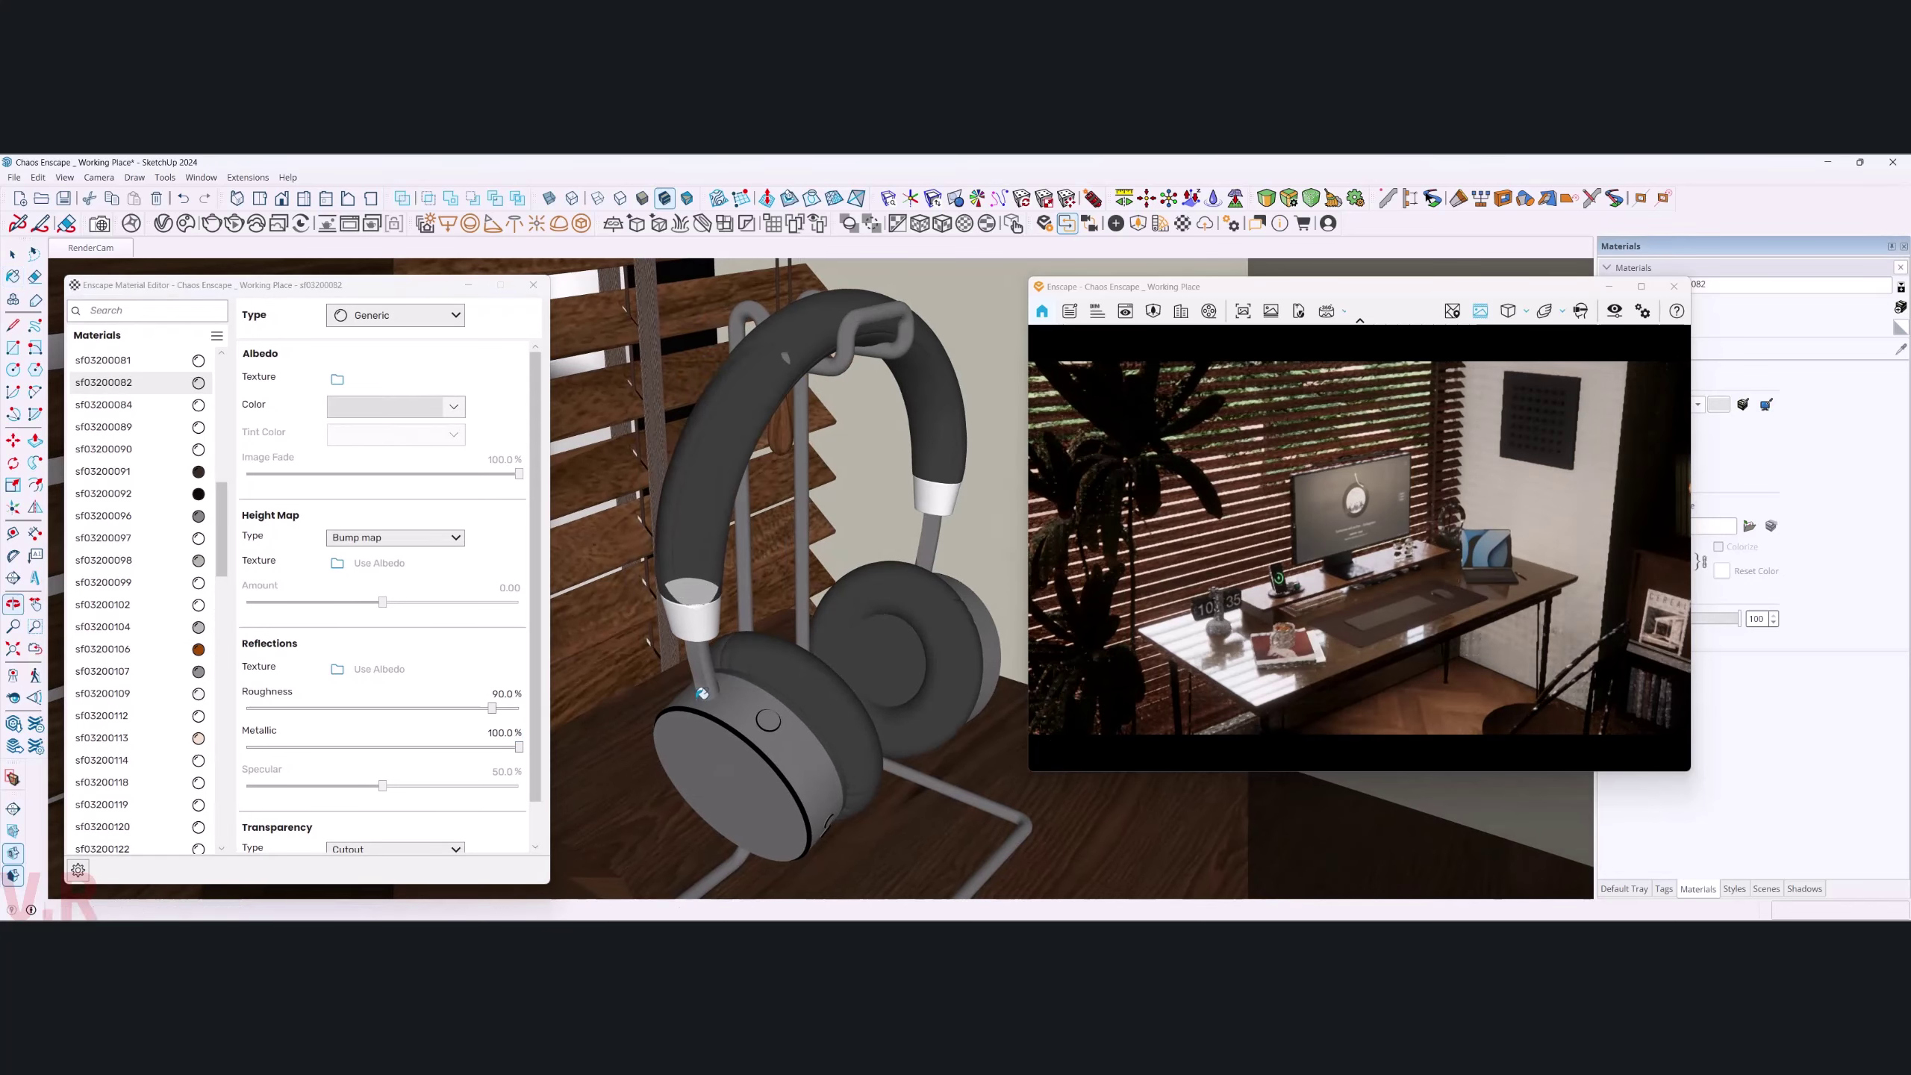
pyautogui.click(494, 694)
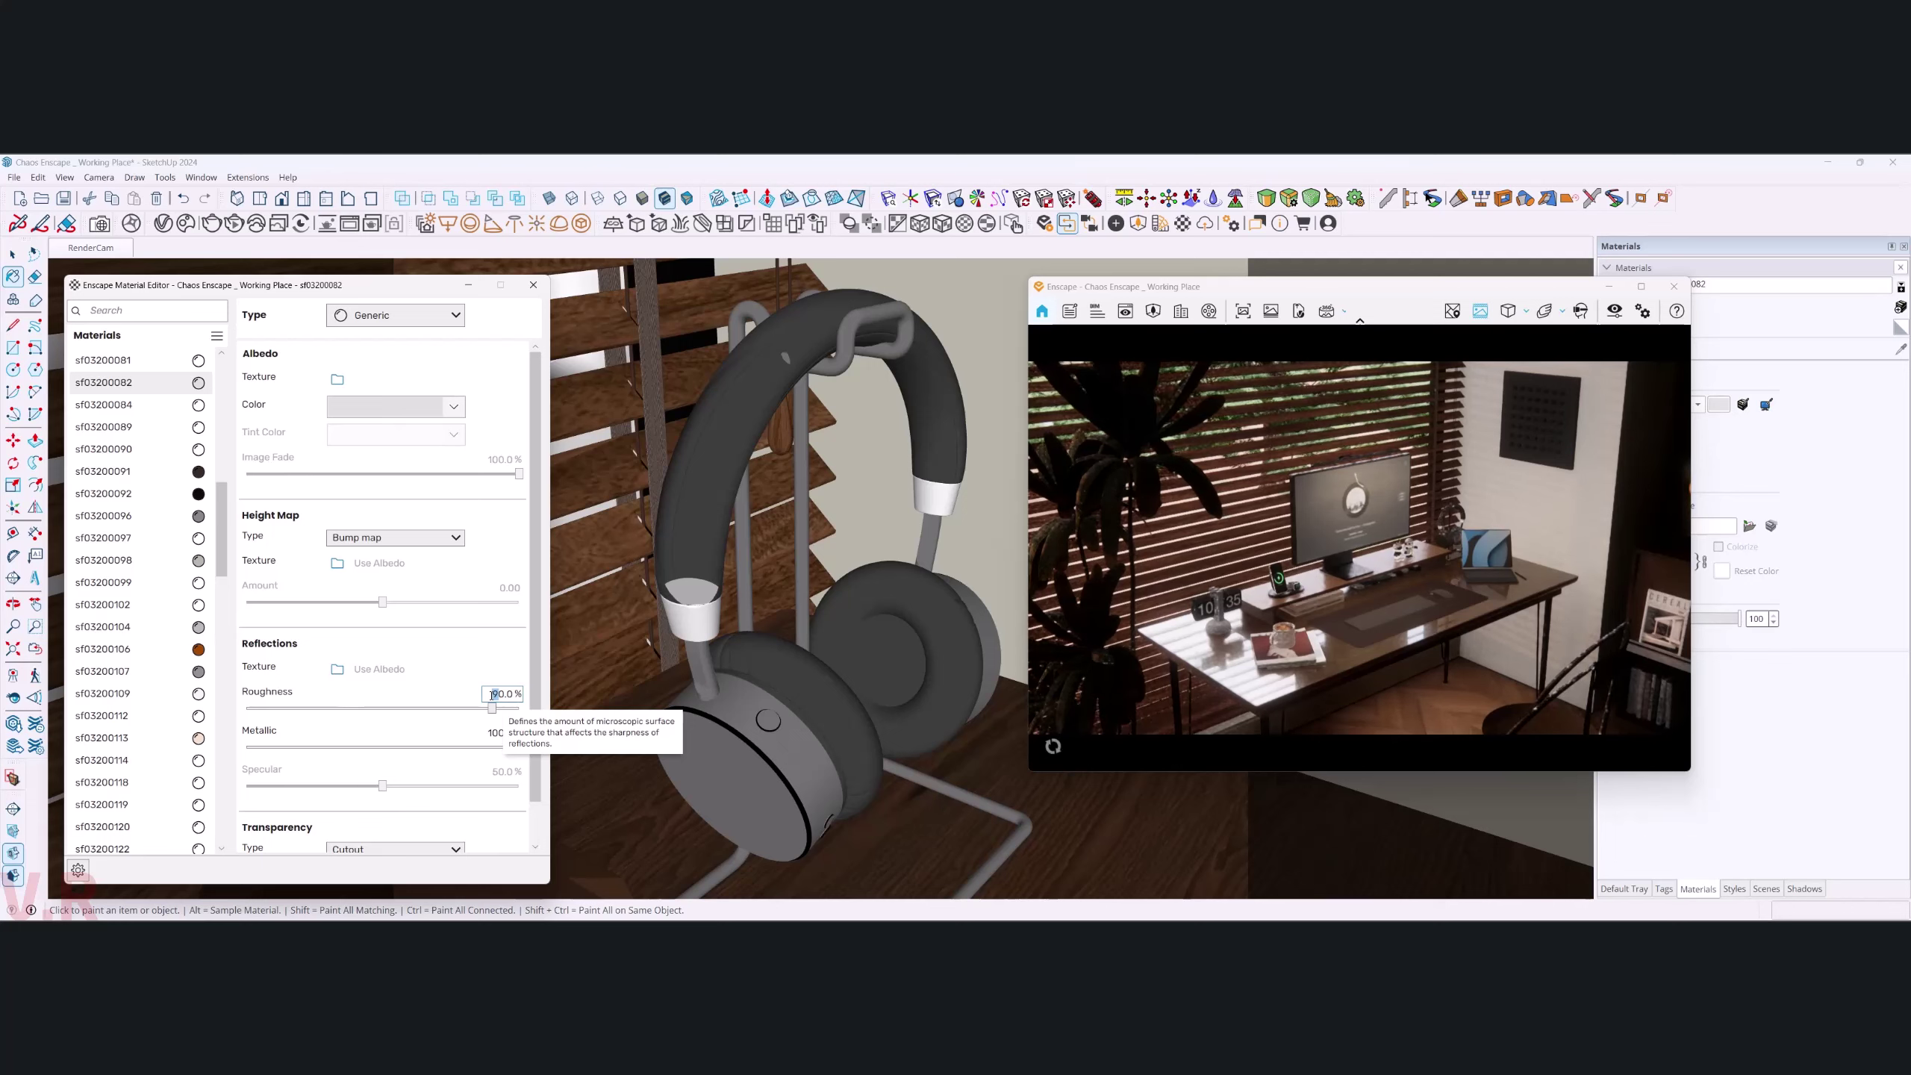
pyautogui.write('50')
pyautogui.press('Return')
pyautogui.moveTo(810, 700); pyautogui.dragTo(783, 702, button='middle')
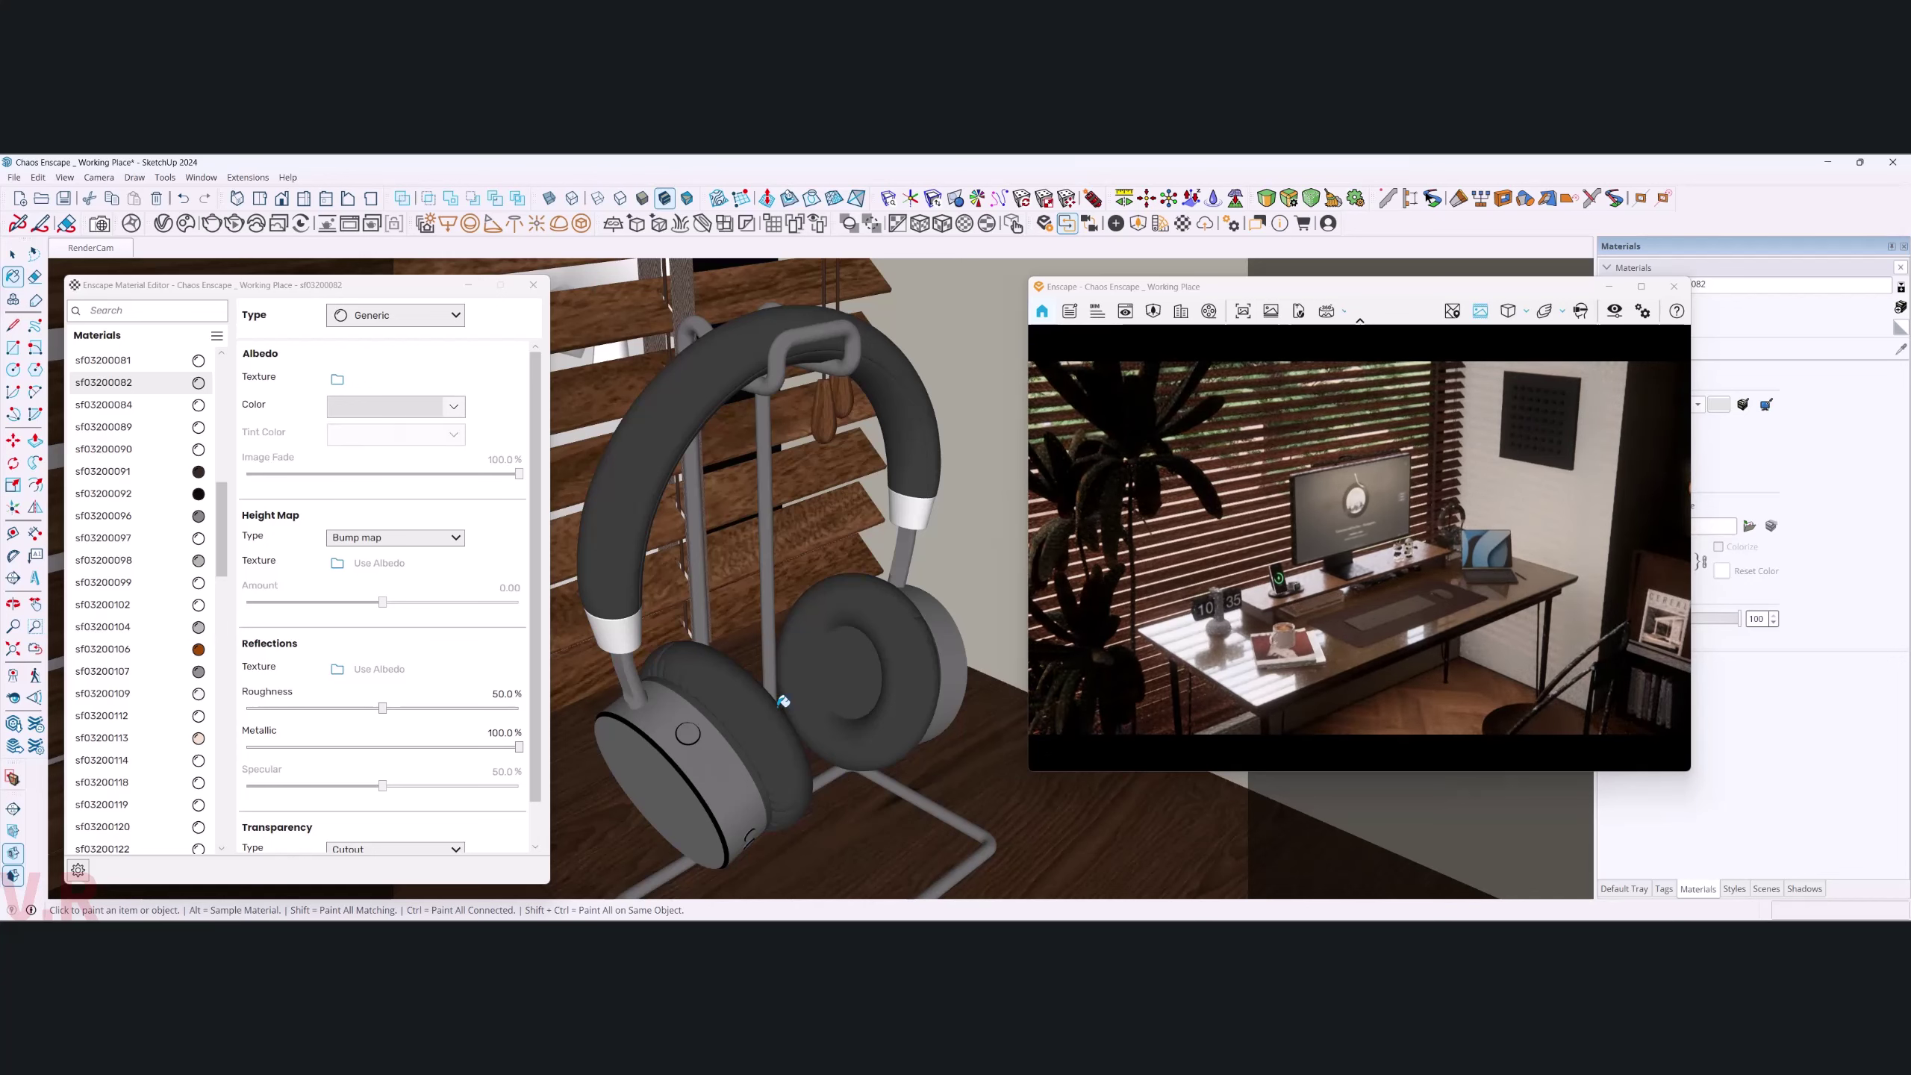
pyautogui.click(454, 407)
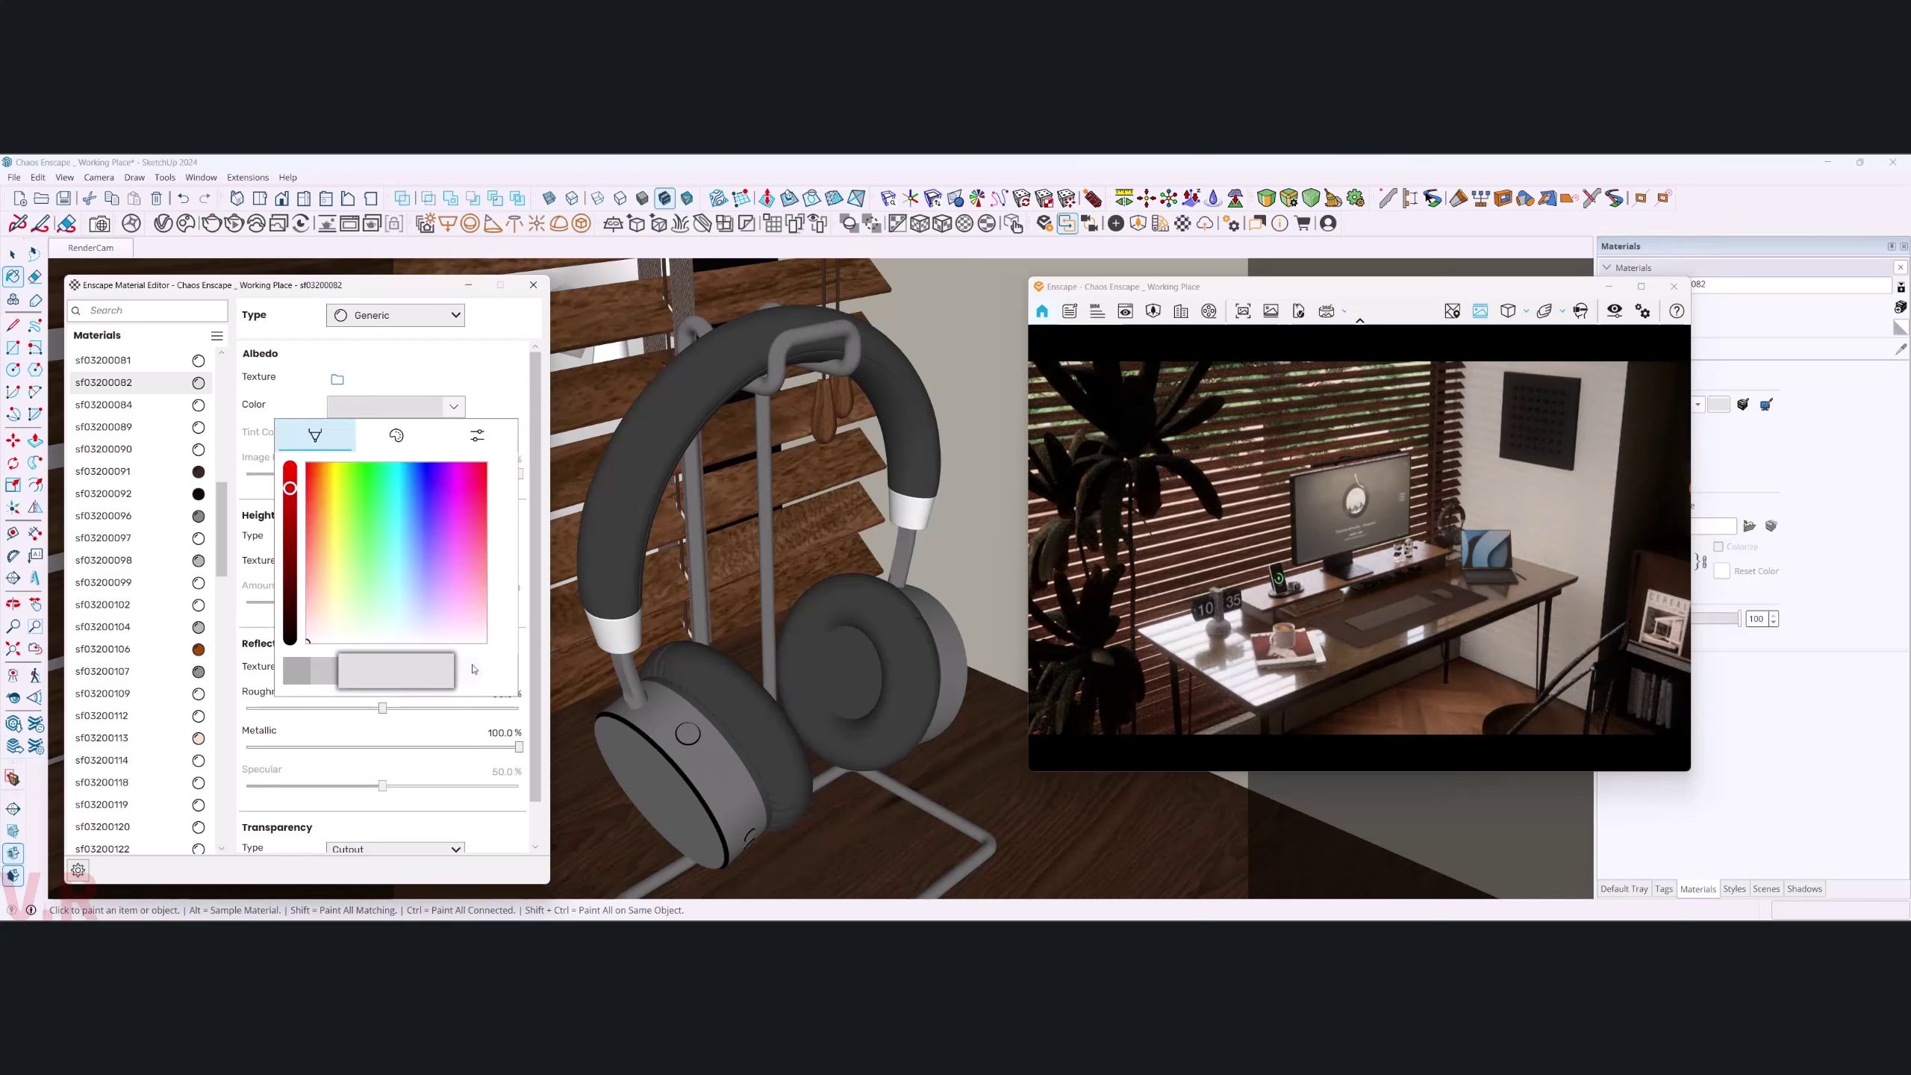
pyautogui.click(336, 675)
# - Orbit and zoom around the headphones to check the new metallic finish
pyautogui.moveTo(753, 678); pyautogui.dragTo(730, 707, button='middle')
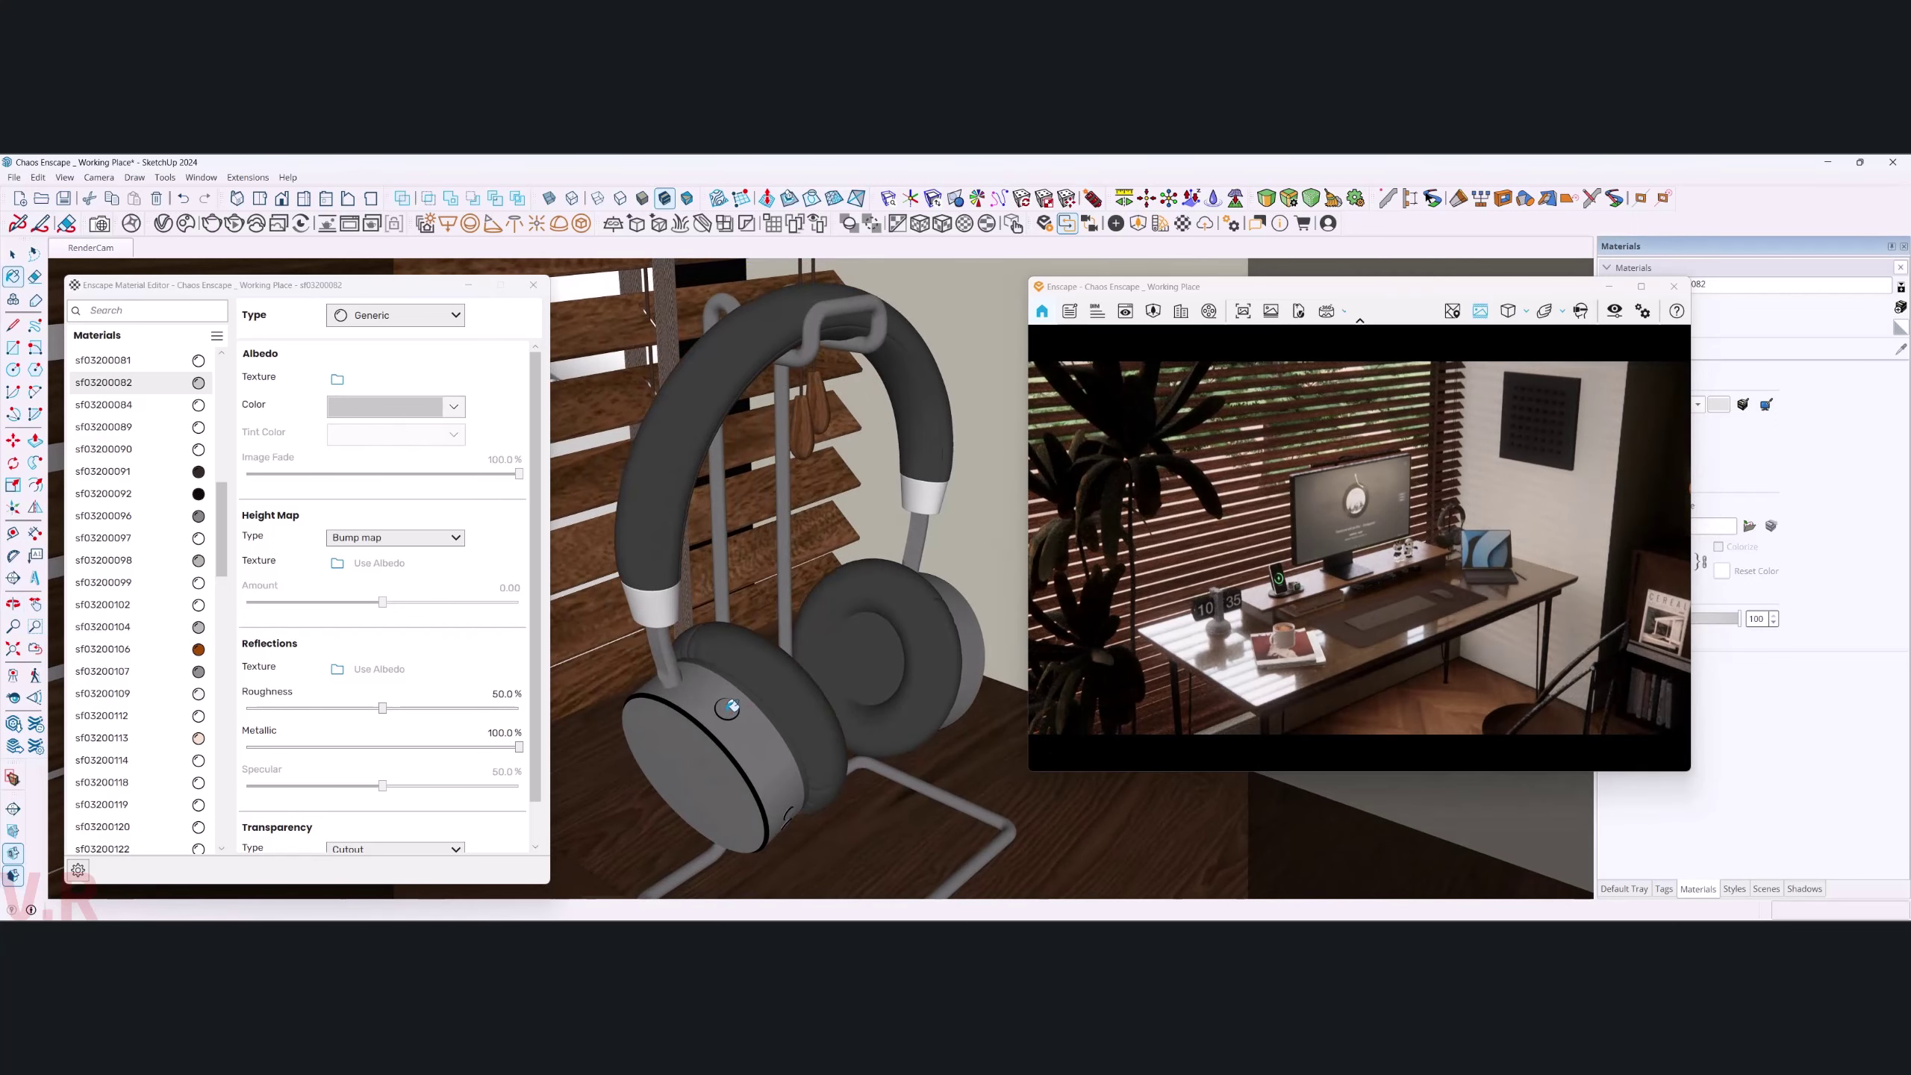
pyautogui.moveTo(730, 707); pyautogui.dragTo(701, 697, button='middle')
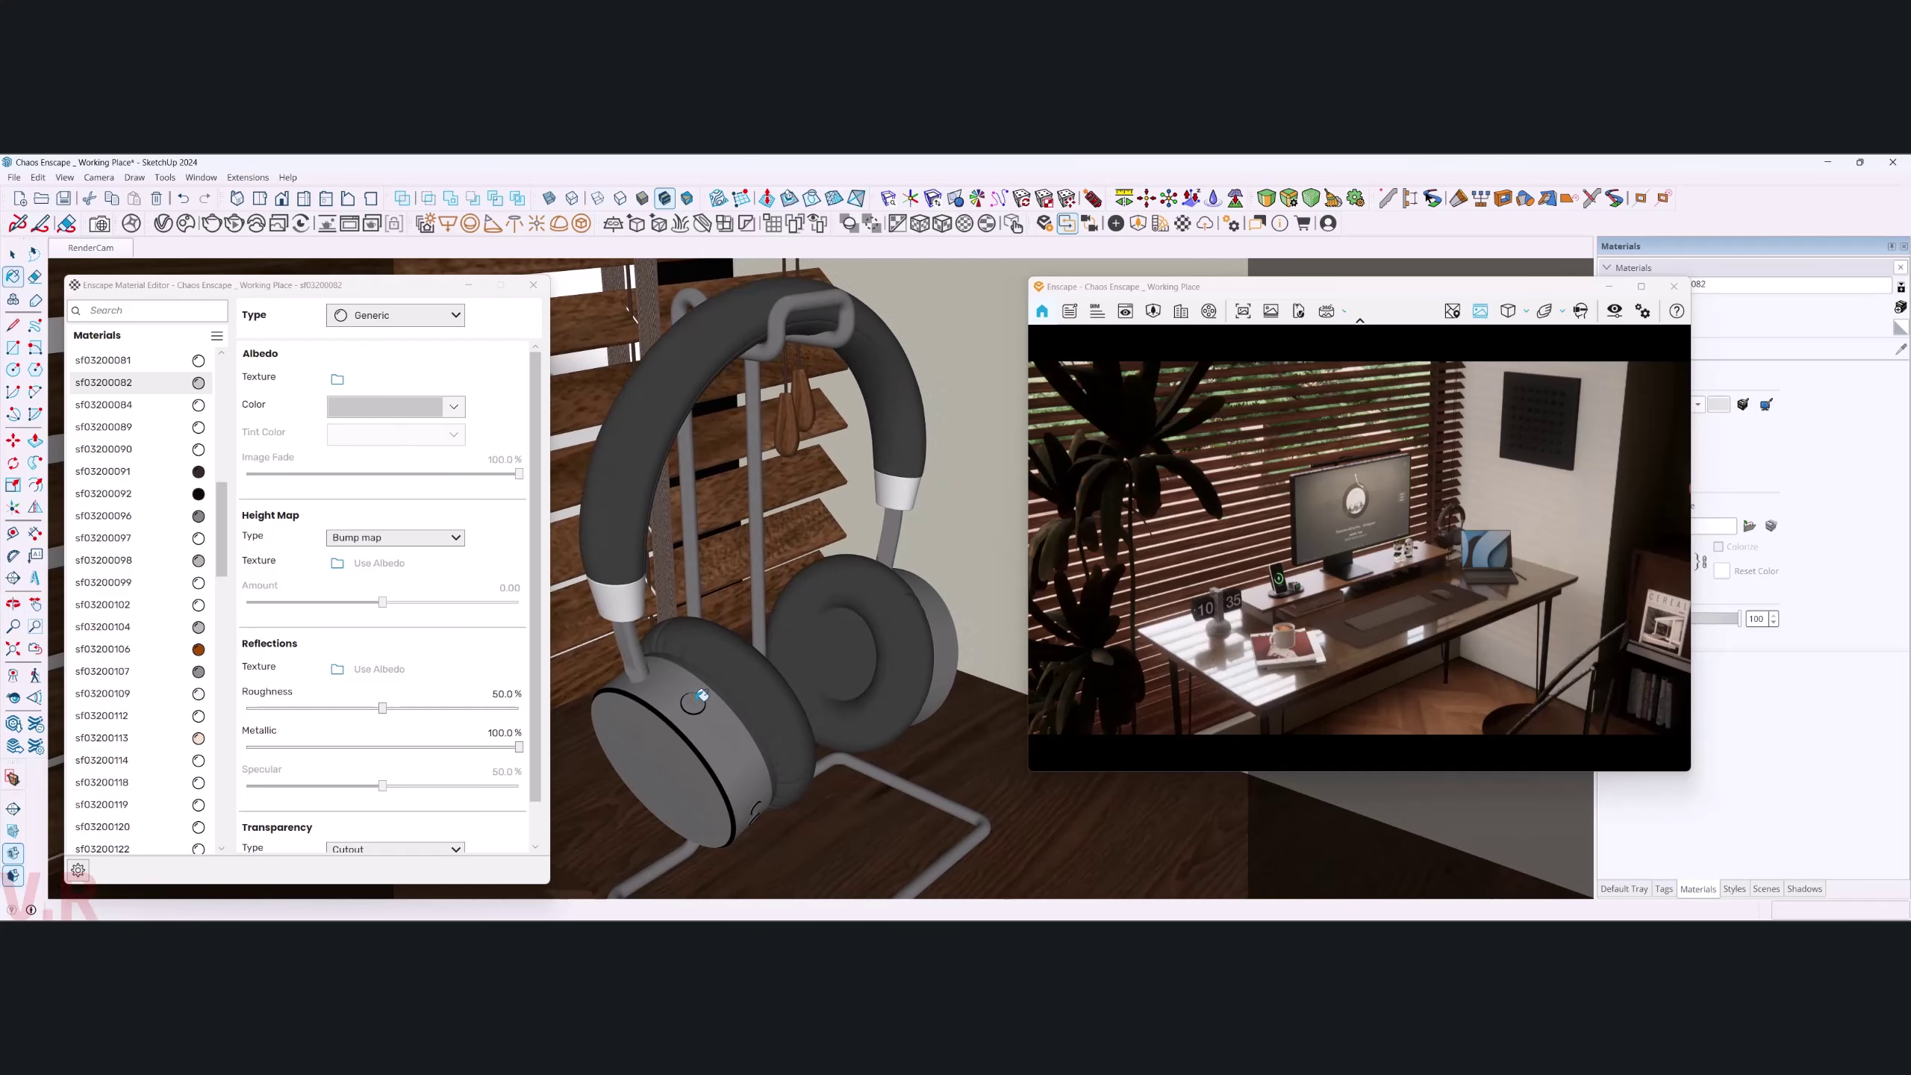
pyautogui.scroll(-3, 707, 689)
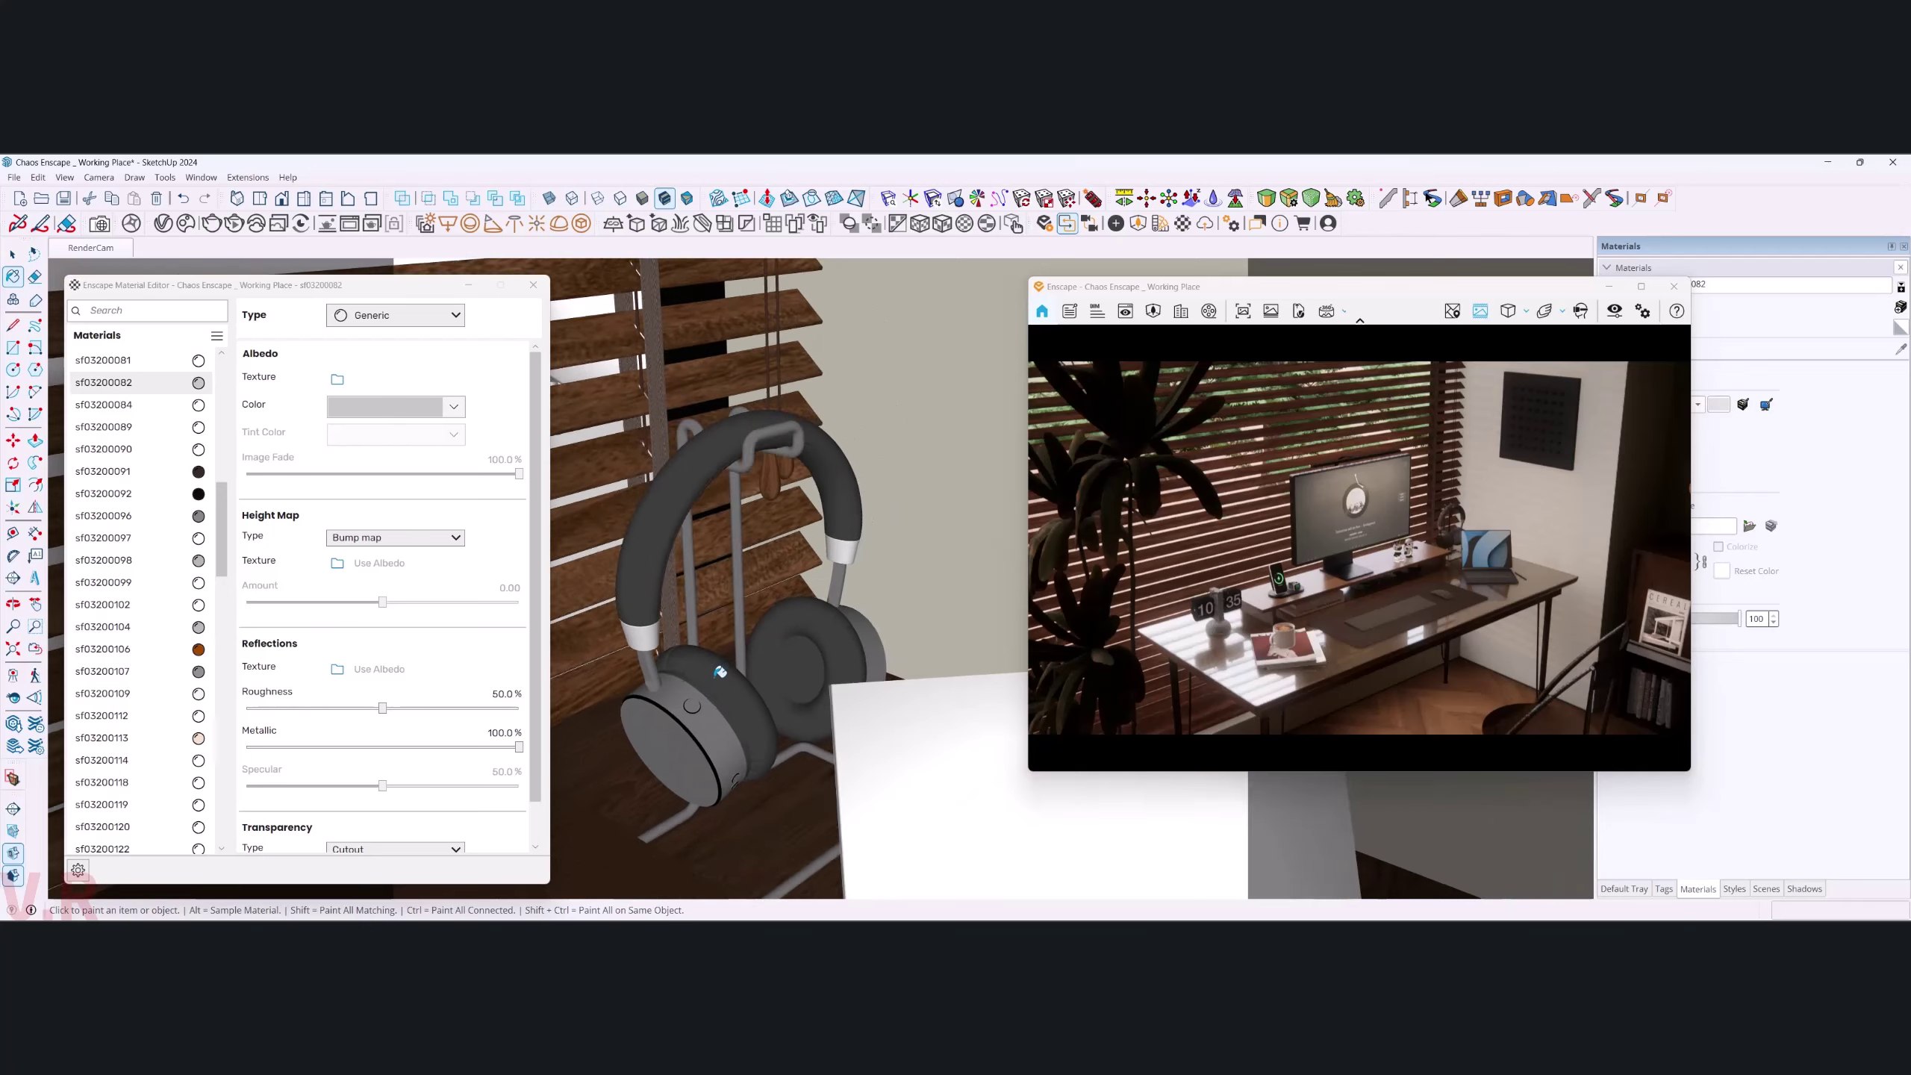
pyautogui.scroll(-3, 721, 669)
pyautogui.press('space')
pyautogui.moveTo(721, 669); pyautogui.dragTo(628, 605, button='middle')
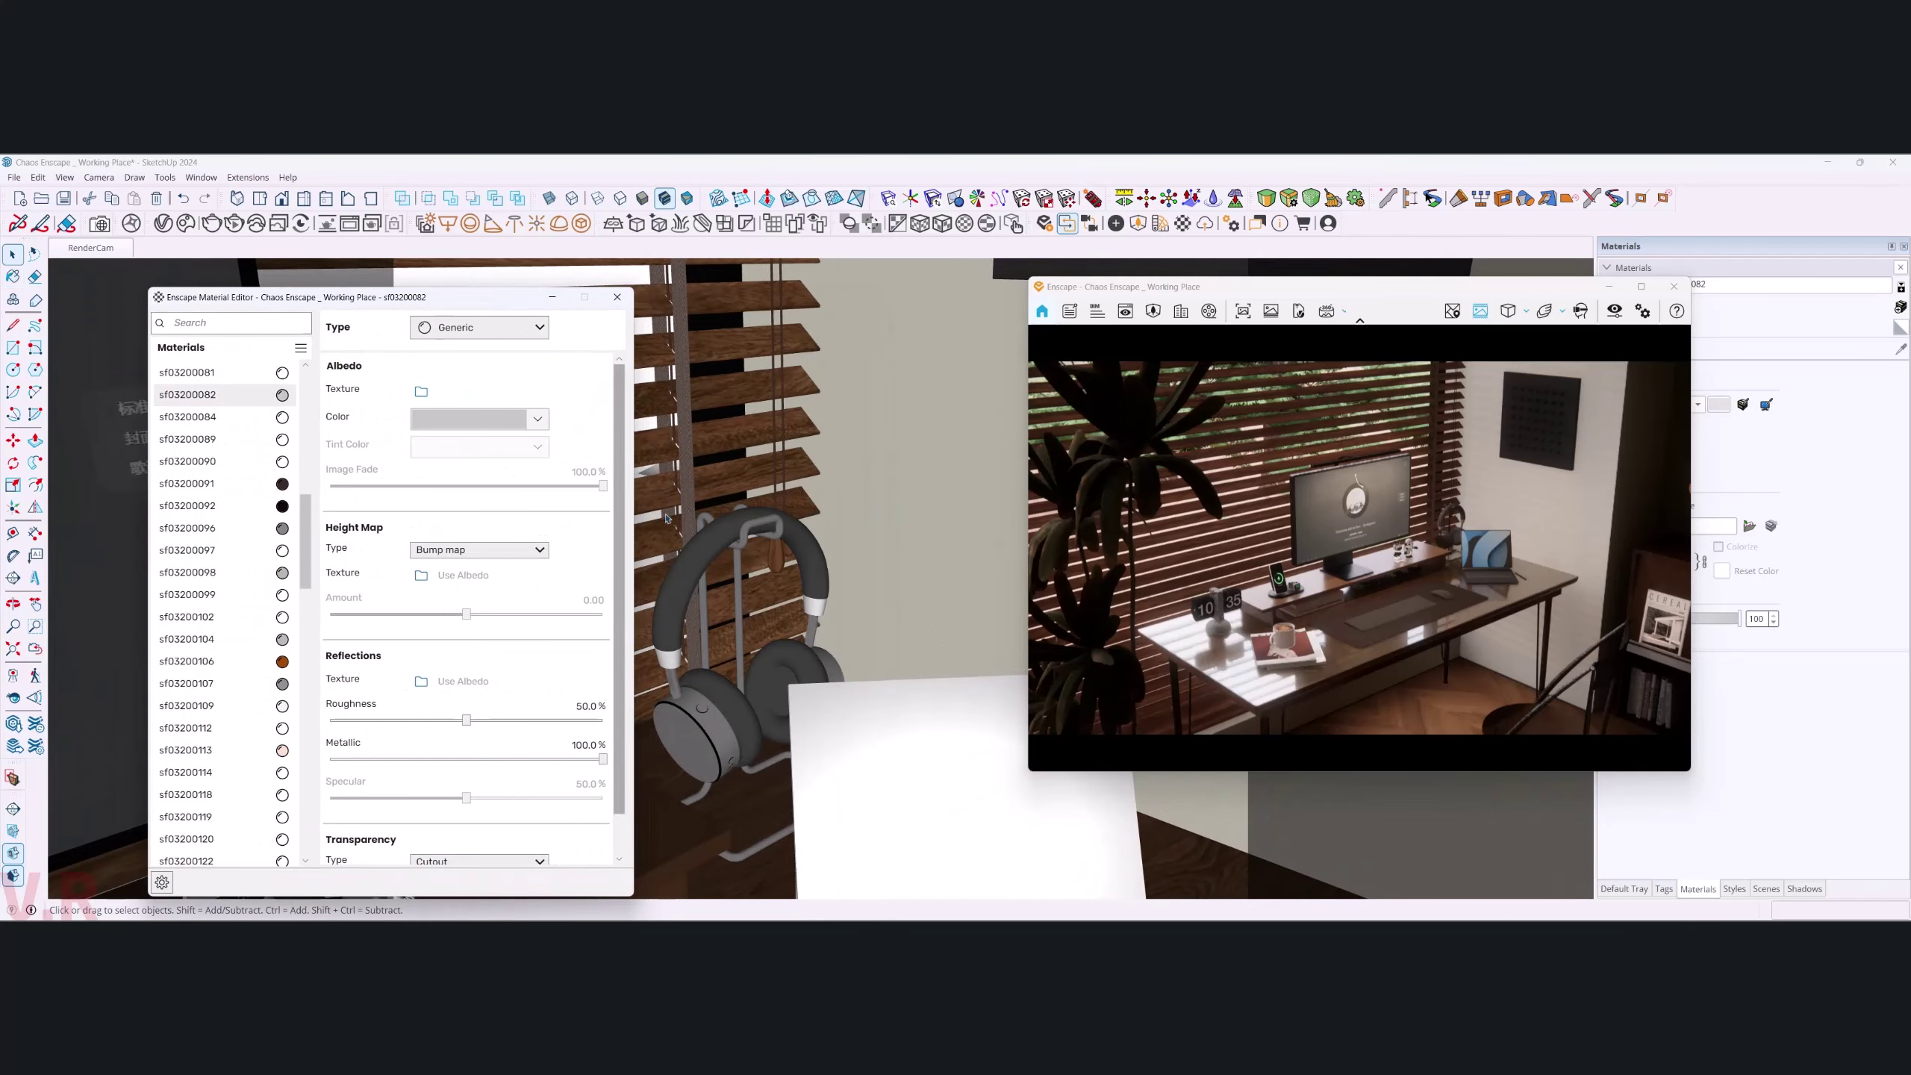
pyautogui.scroll(-5, 689, 477)
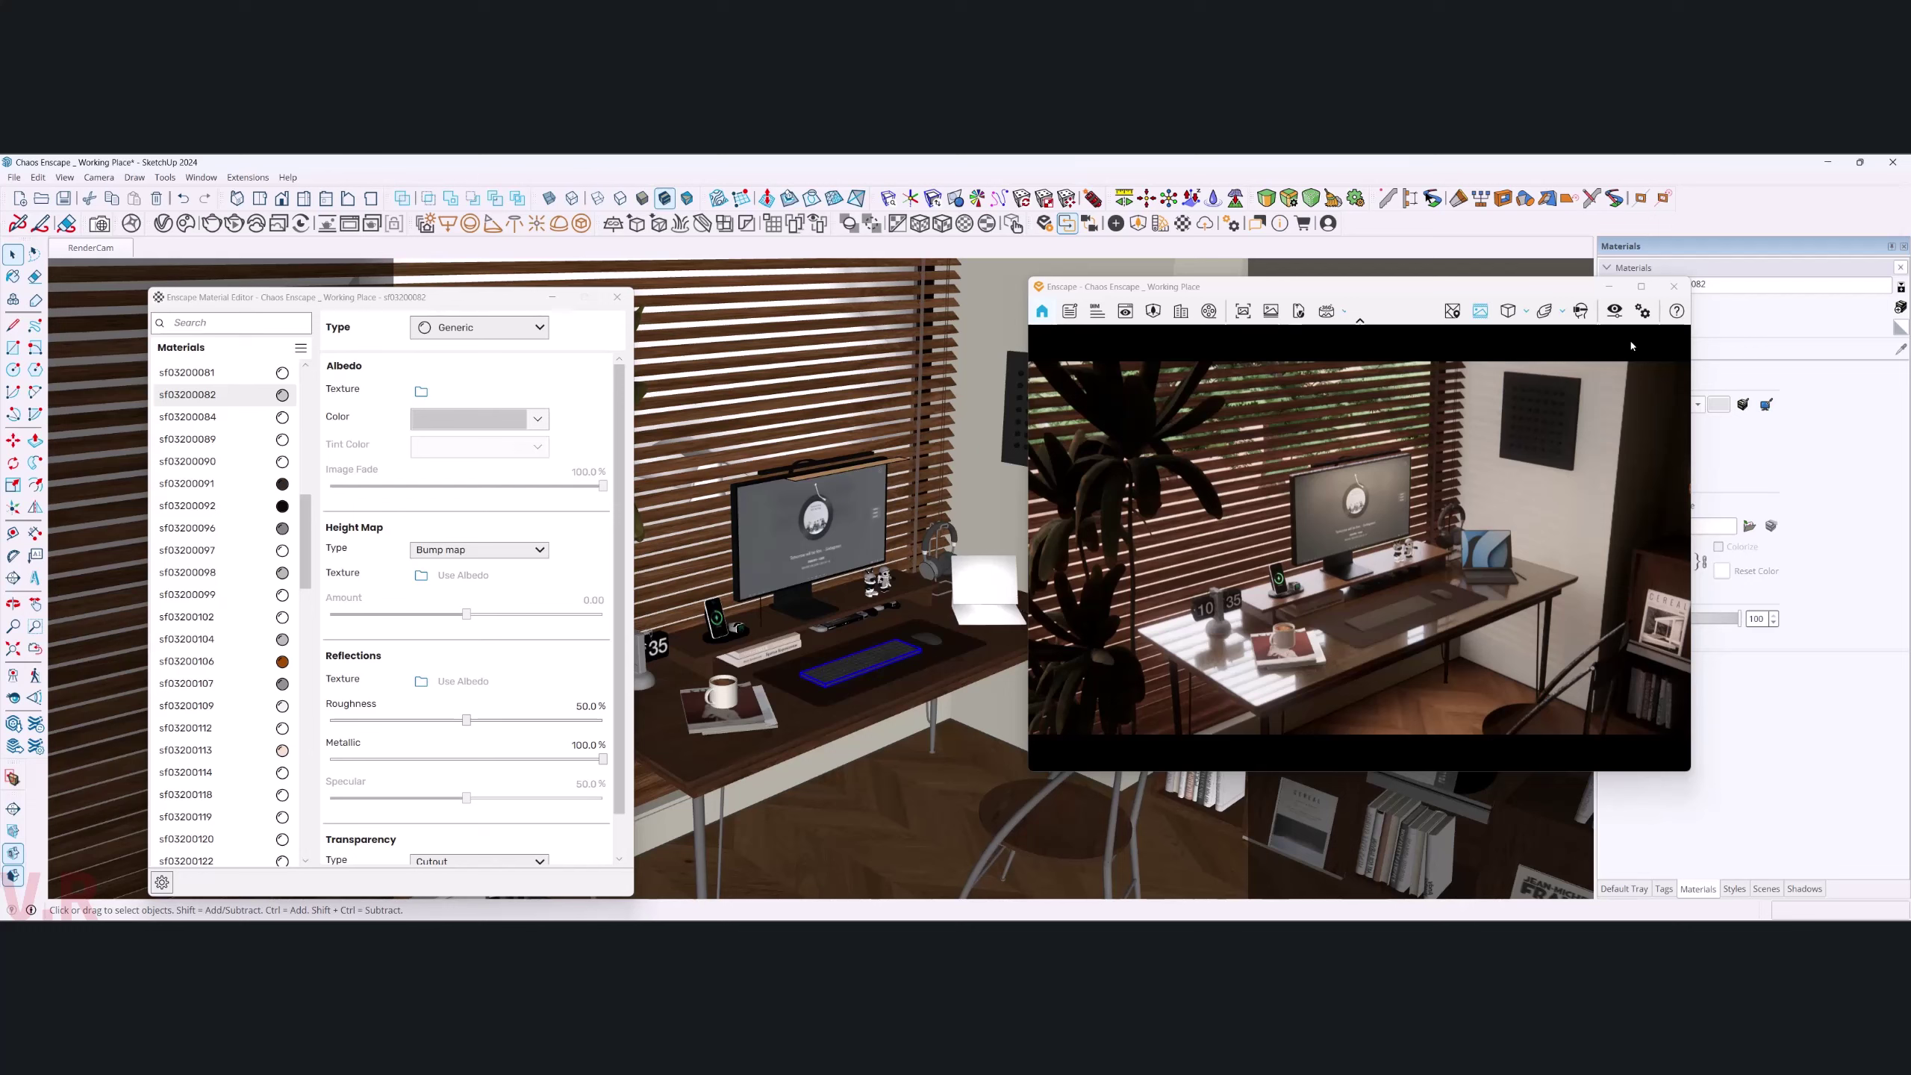
# - Nudge Enscape exposure to 53% and try automatic contrast, leaving it off
pyautogui.click(1643, 311)
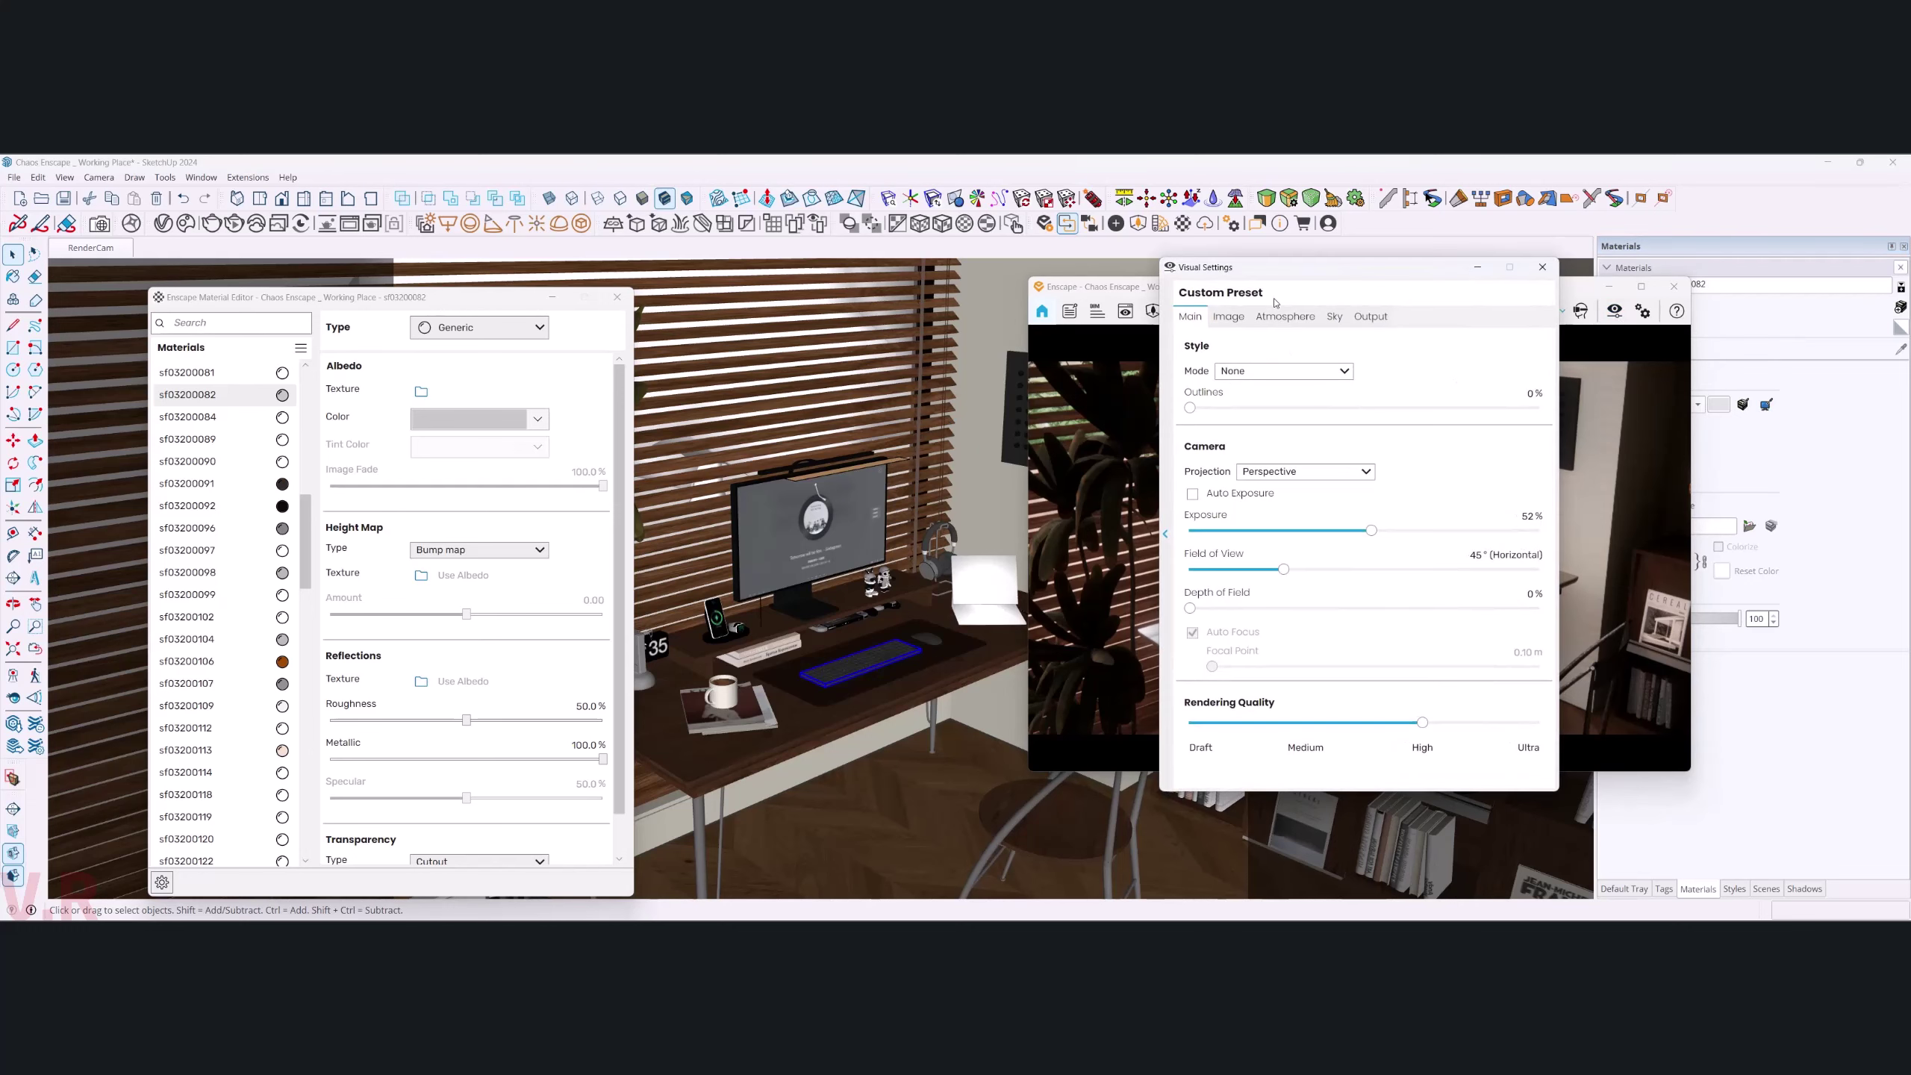
pyautogui.moveTo(1275, 302); pyautogui.dragTo(623, 342)
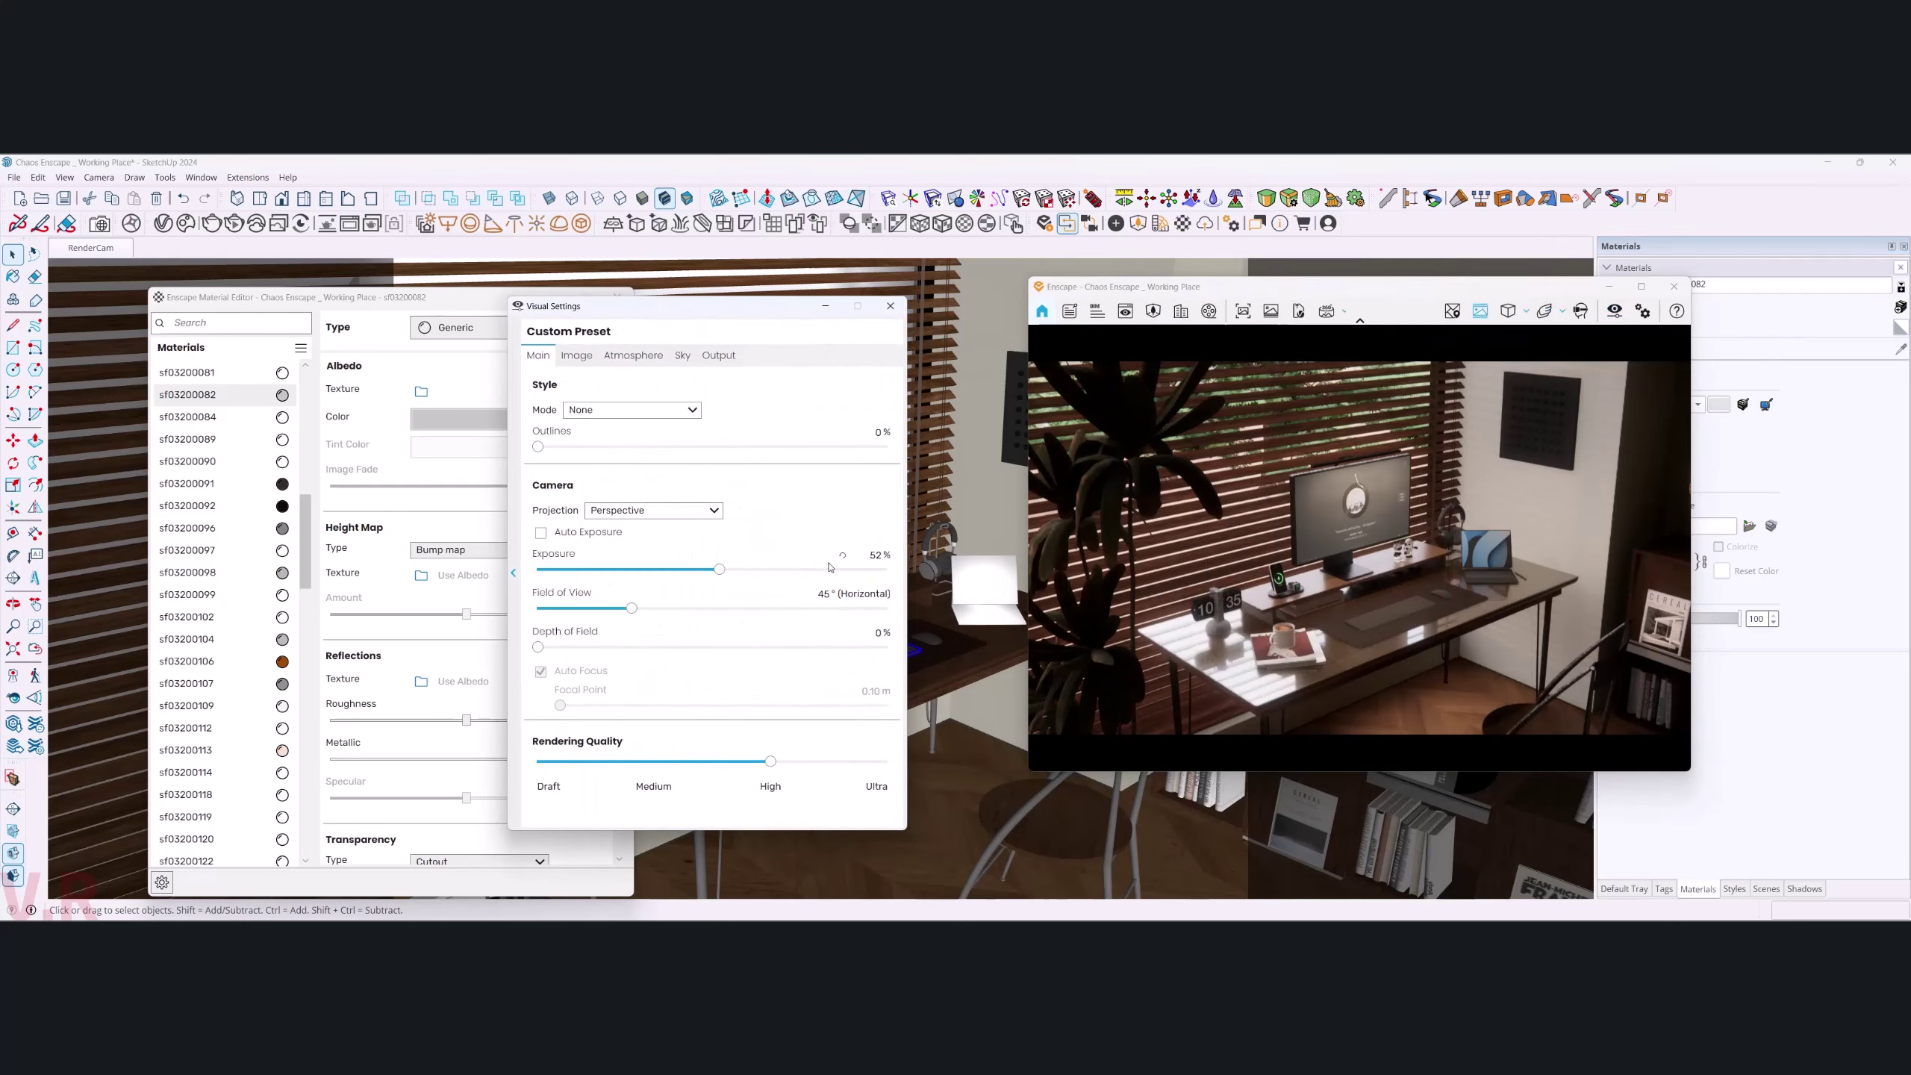
pyautogui.moveTo(719, 569); pyautogui.dragTo(722, 570)
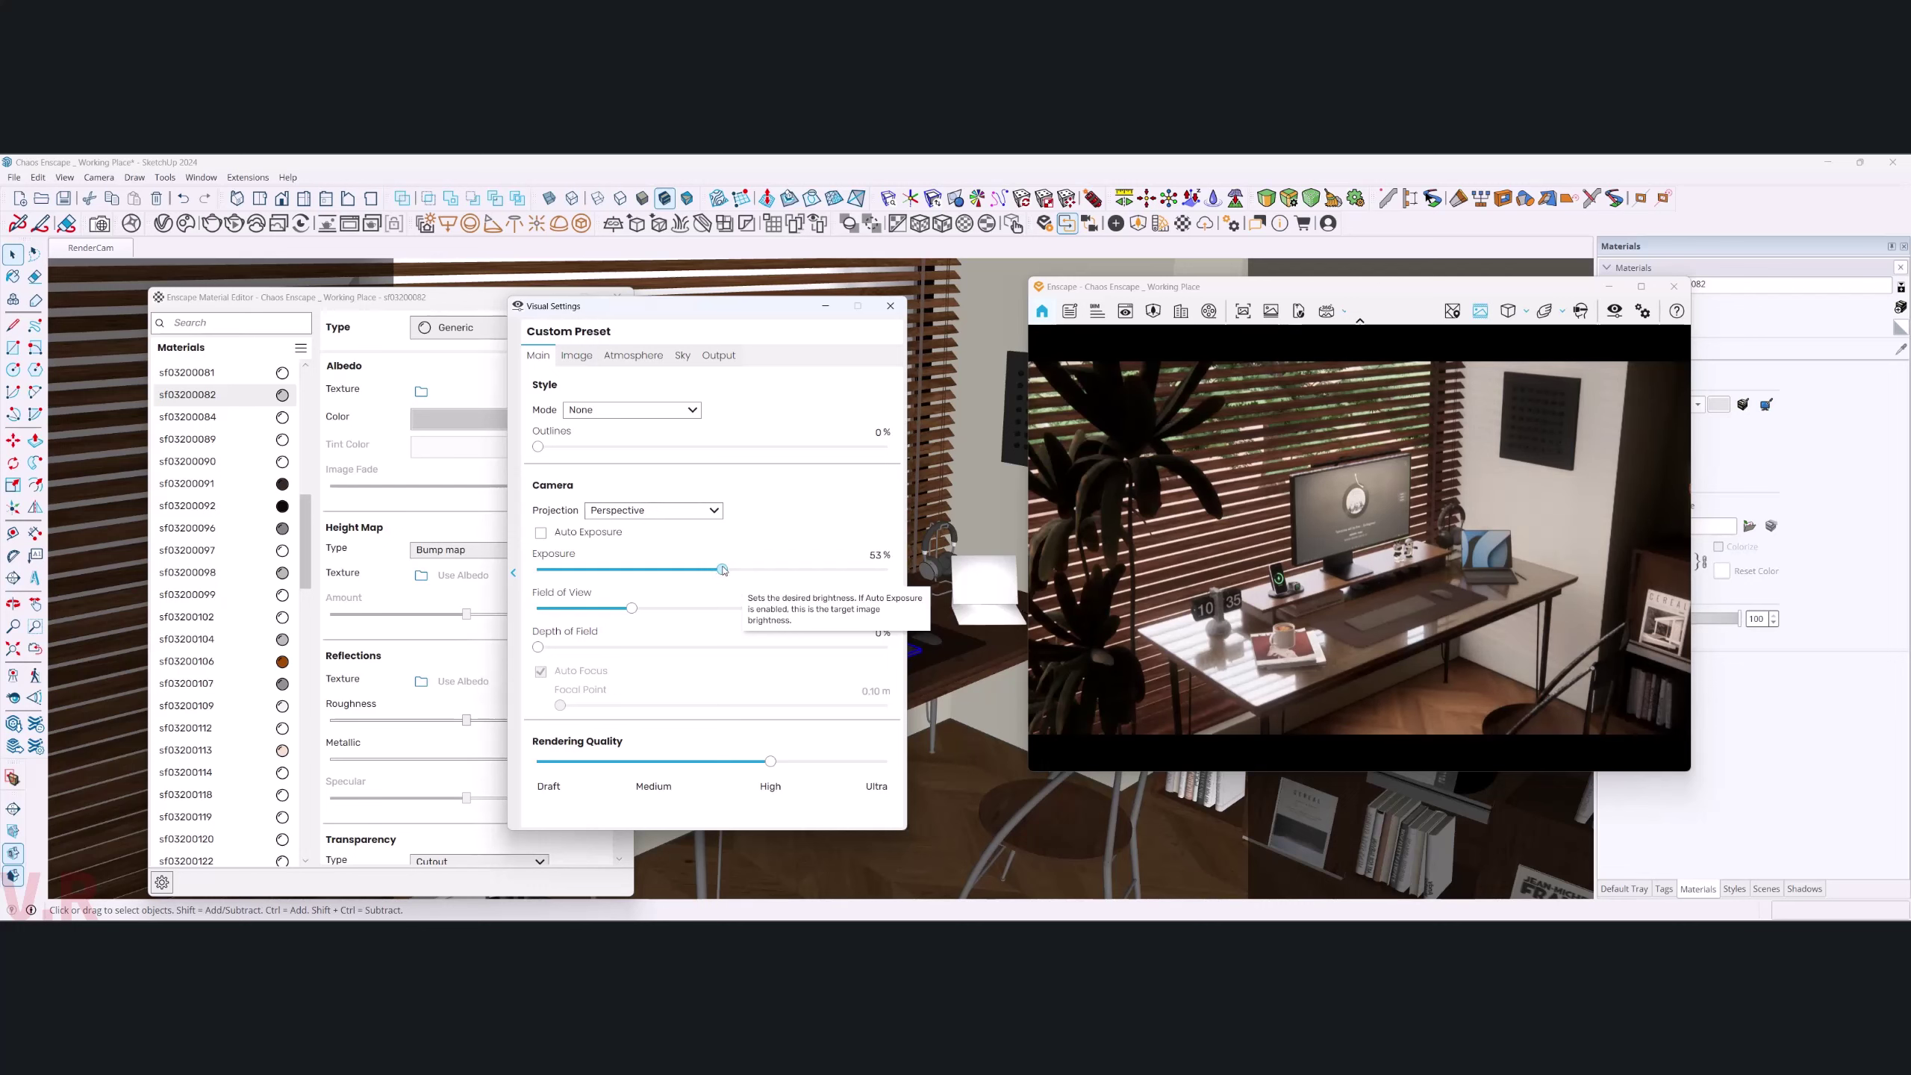
pyautogui.click(588, 357)
pyautogui.click(543, 411)
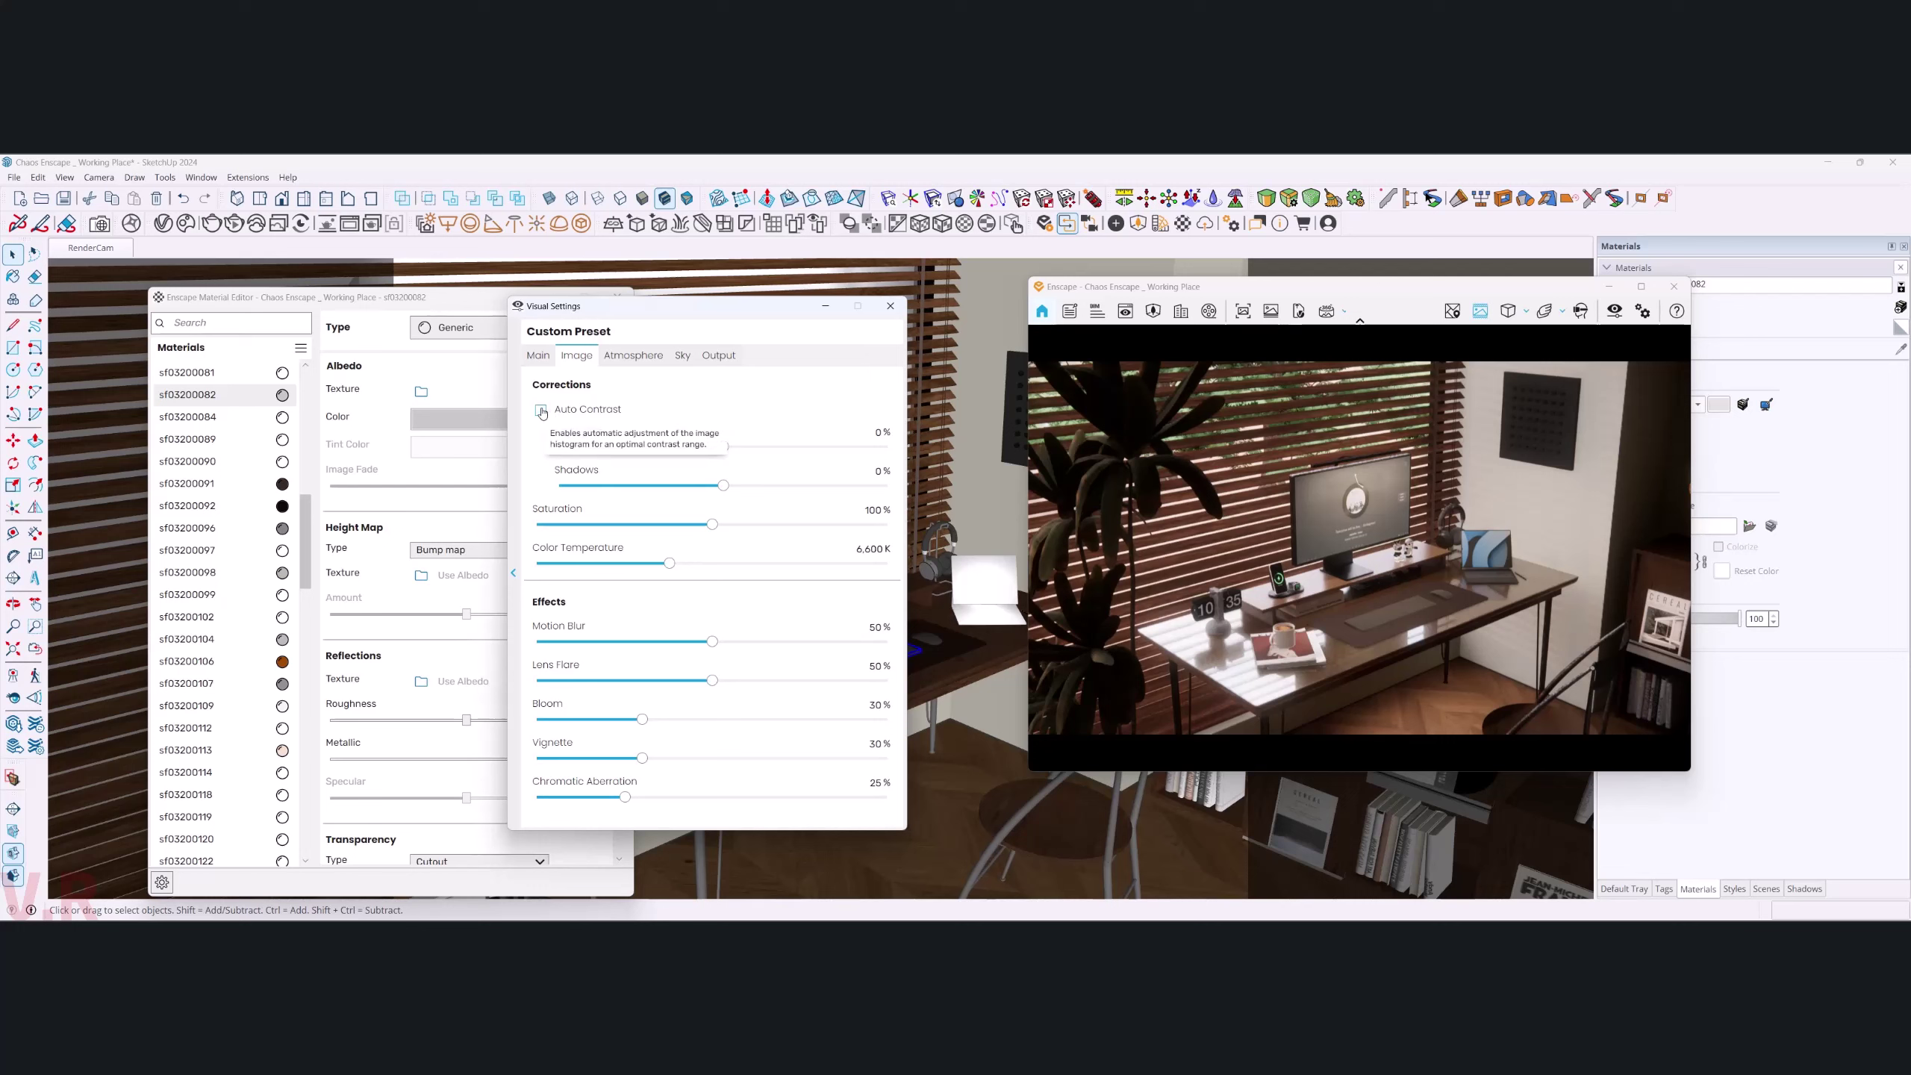
pyautogui.click(542, 412)
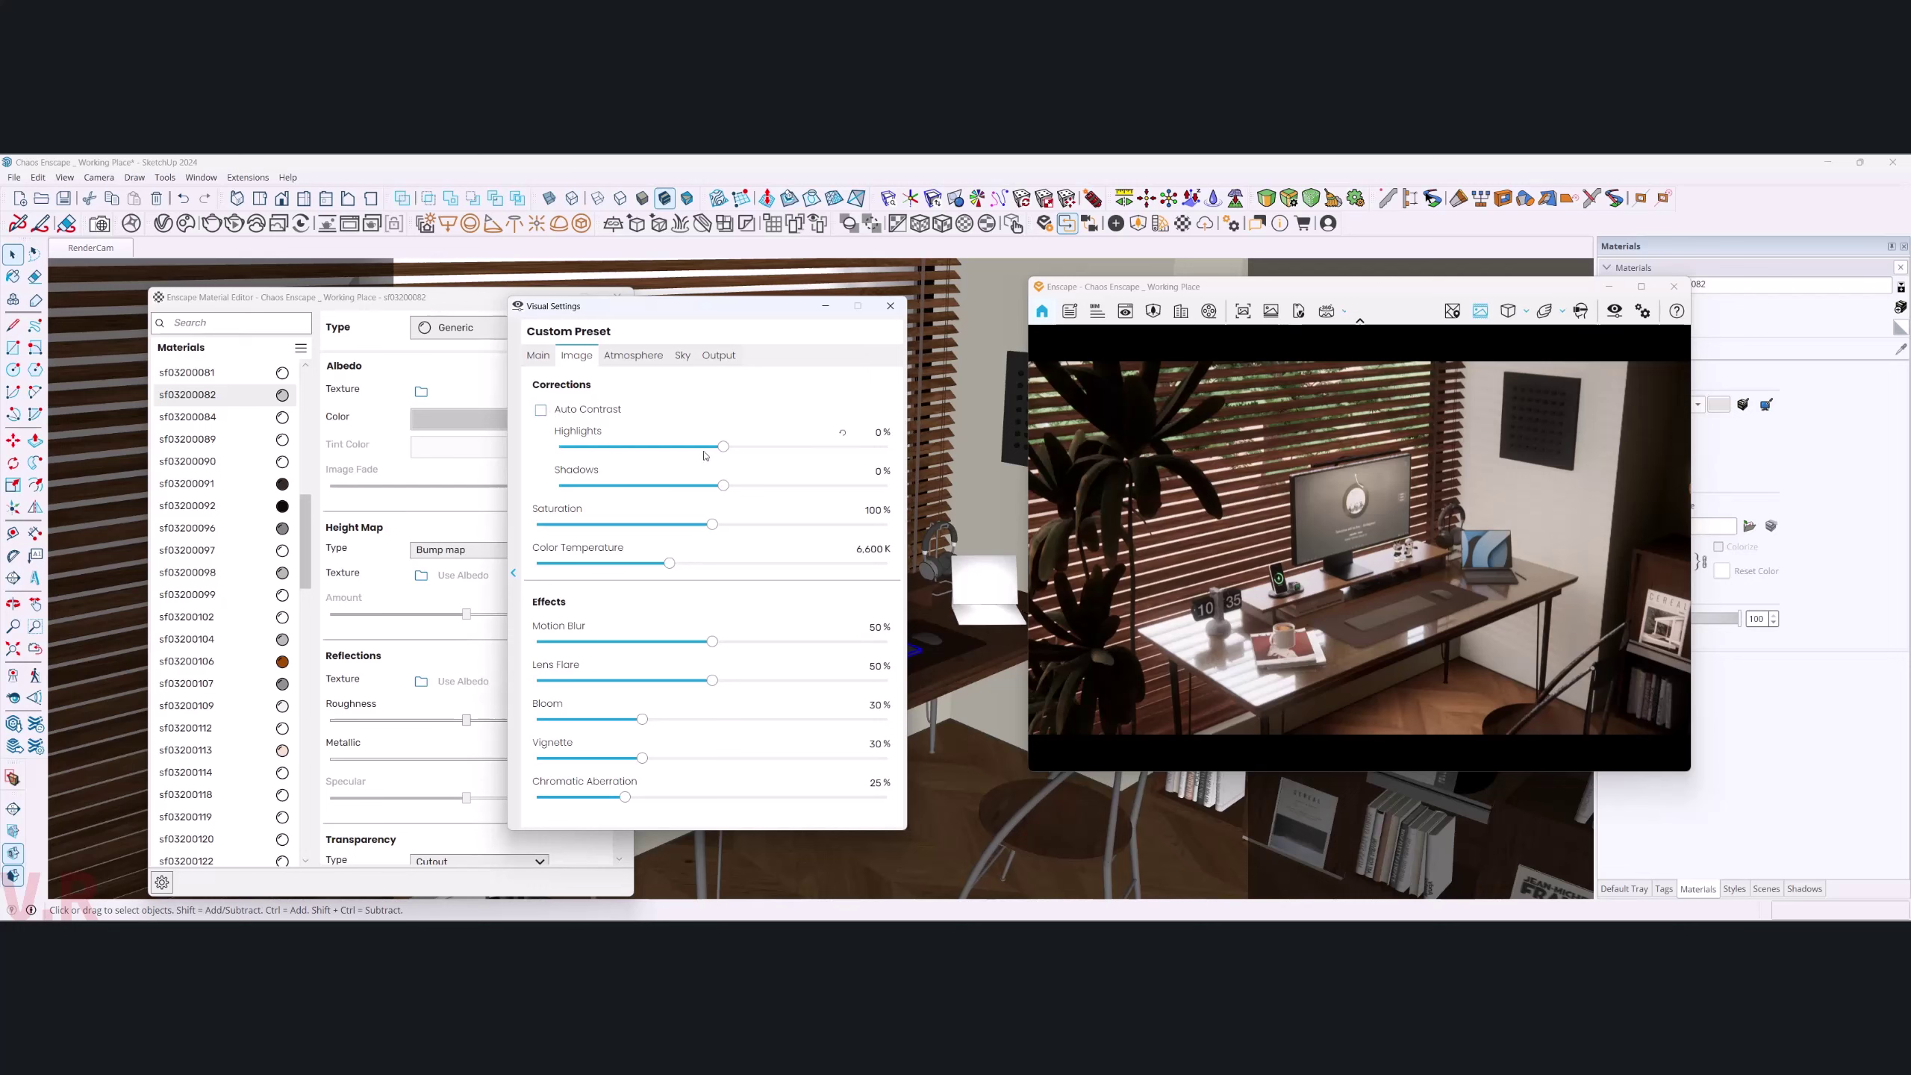
# - Set the Highlights image correction to 50%
pyautogui.moveTo(724, 447); pyautogui.dragTo(797, 447)
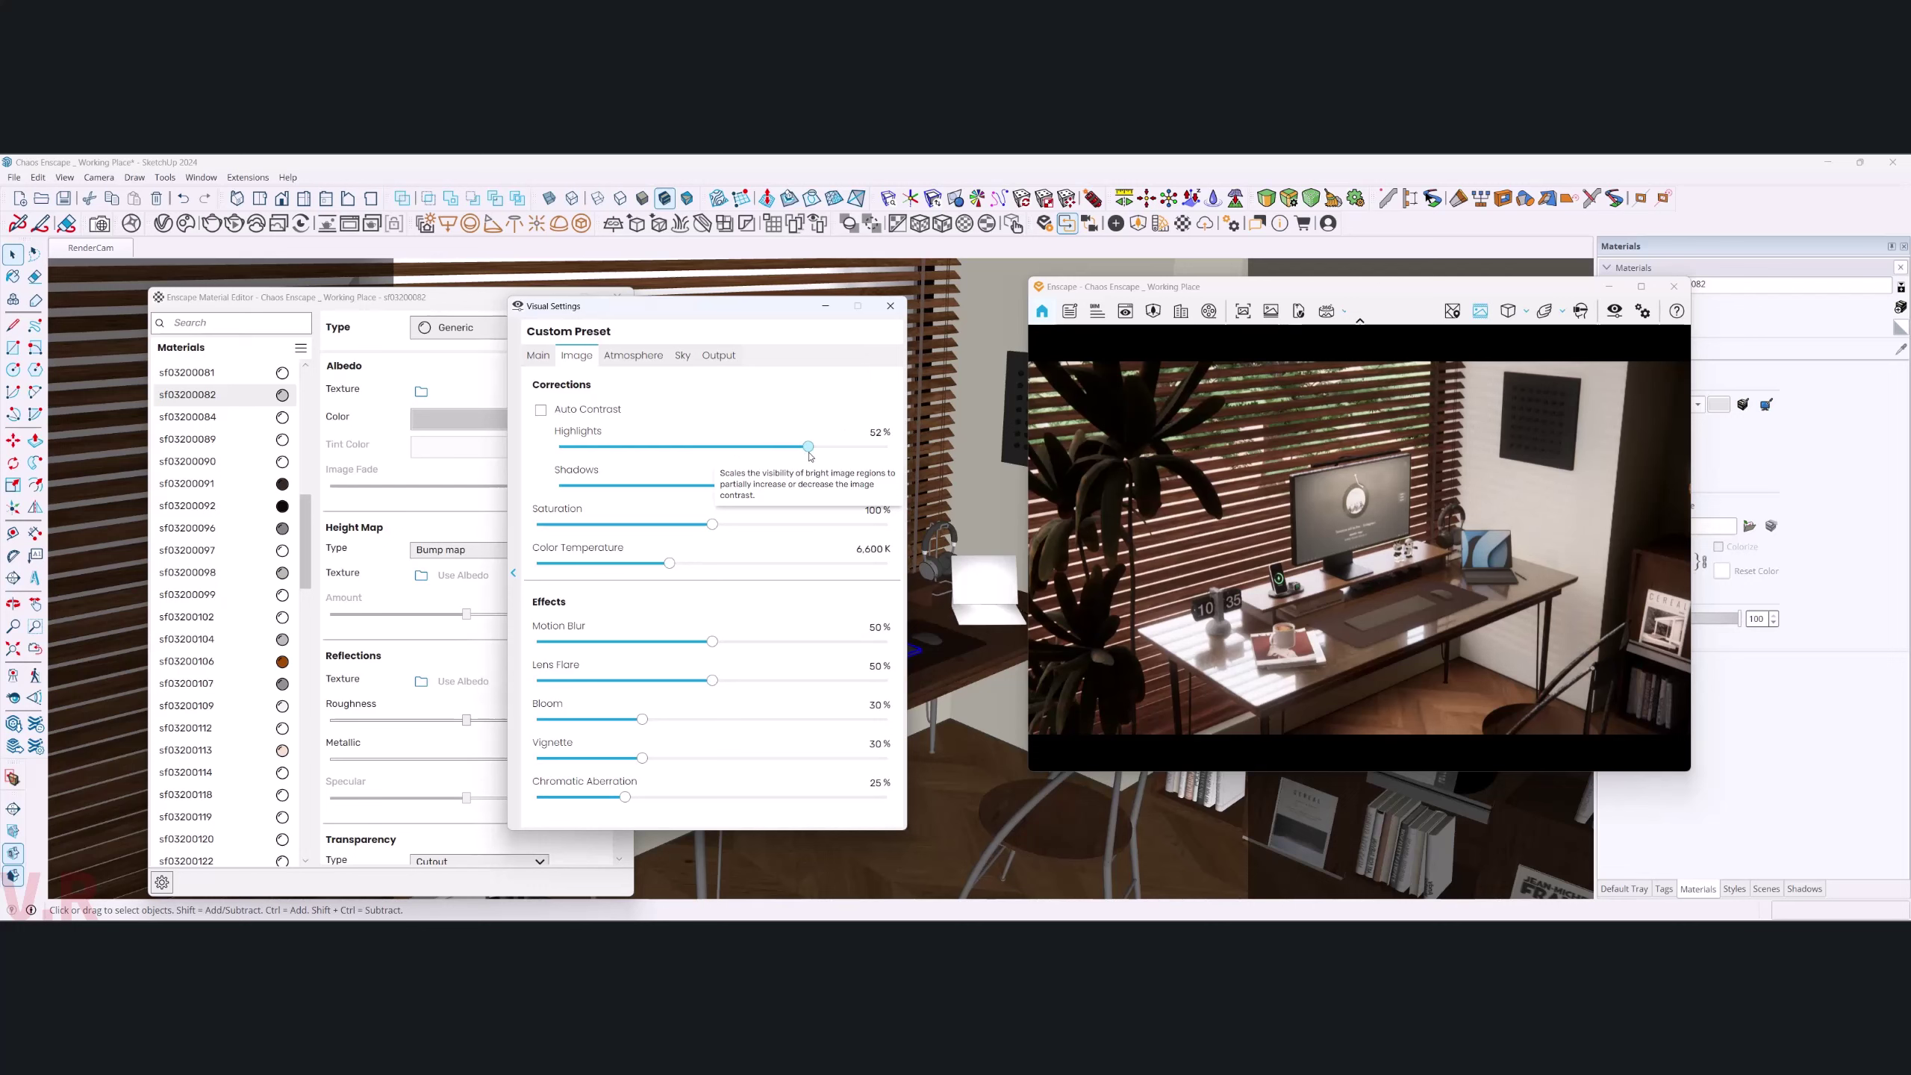
pyautogui.moveTo(799, 456); pyautogui.dragTo(919, 469)
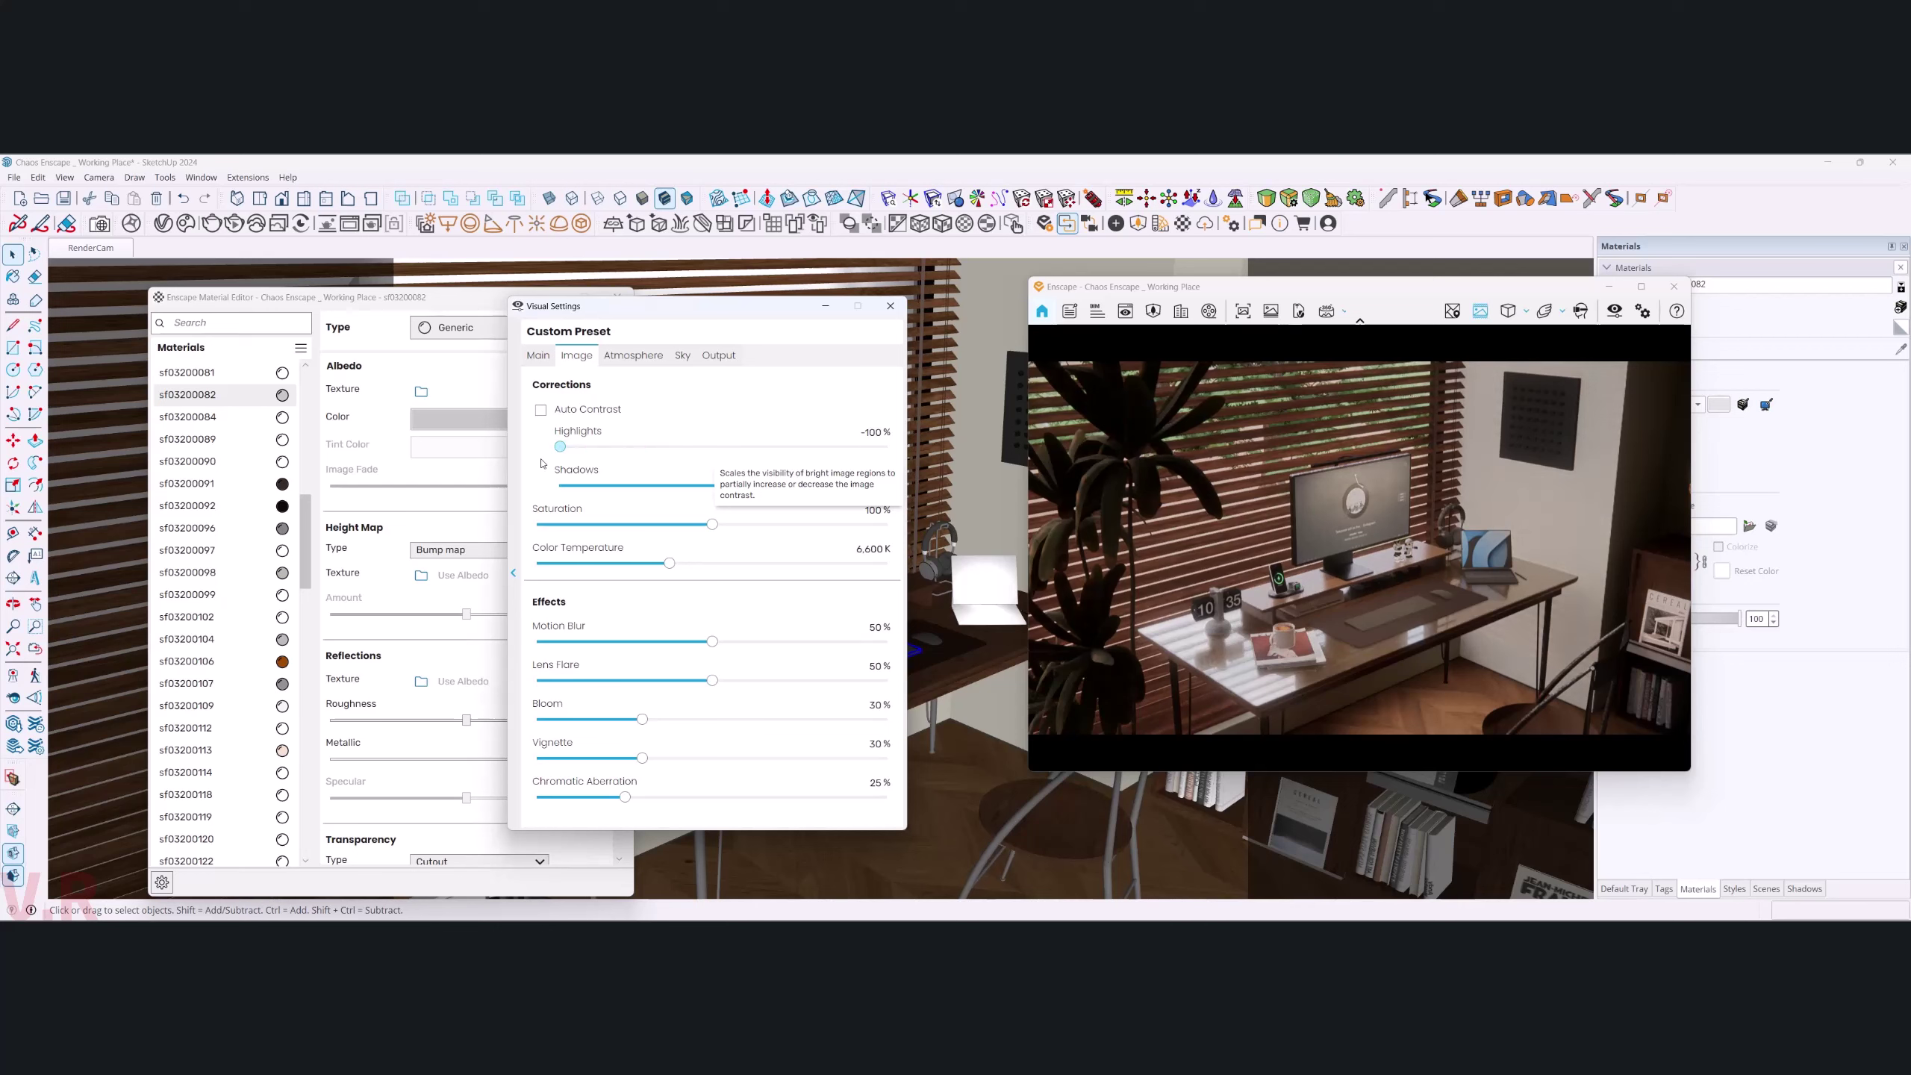
pyautogui.moveTo(886, 447); pyautogui.dragTo(728, 447)
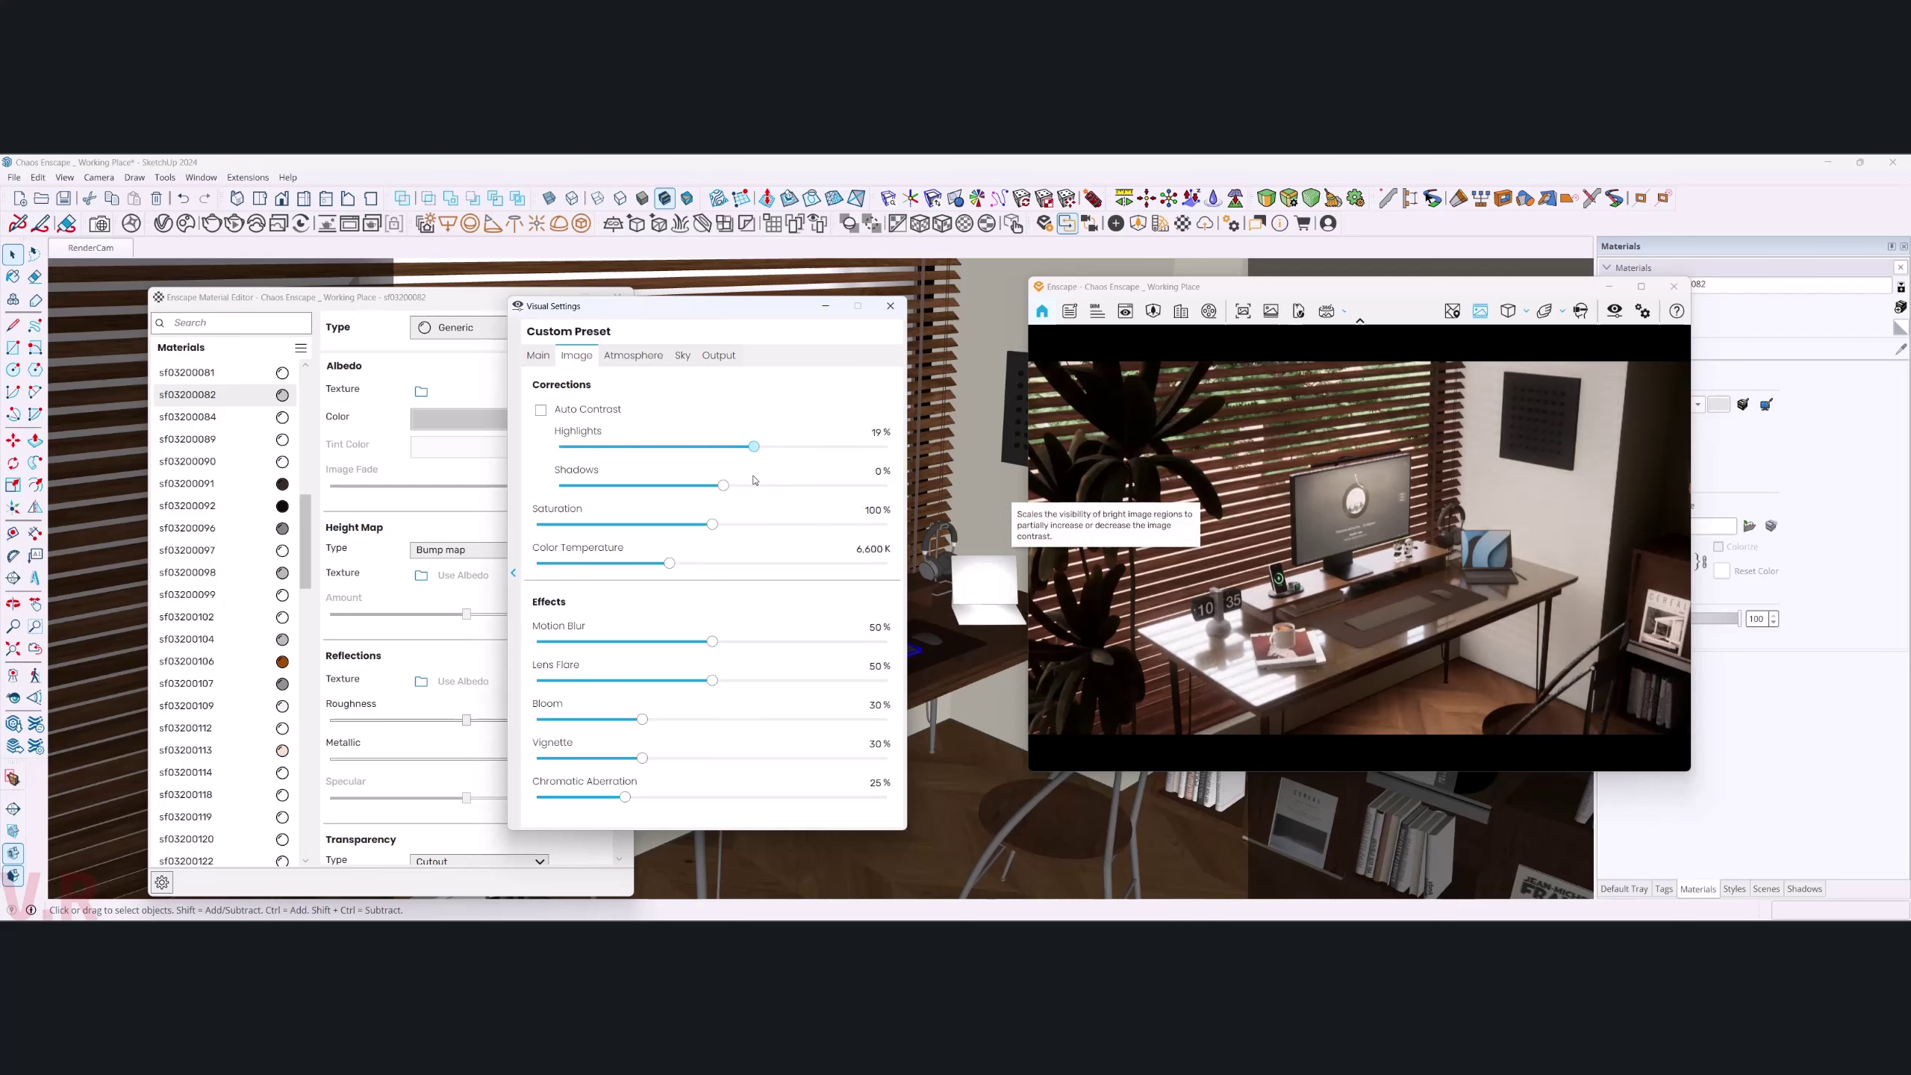
pyautogui.moveTo(877, 433)
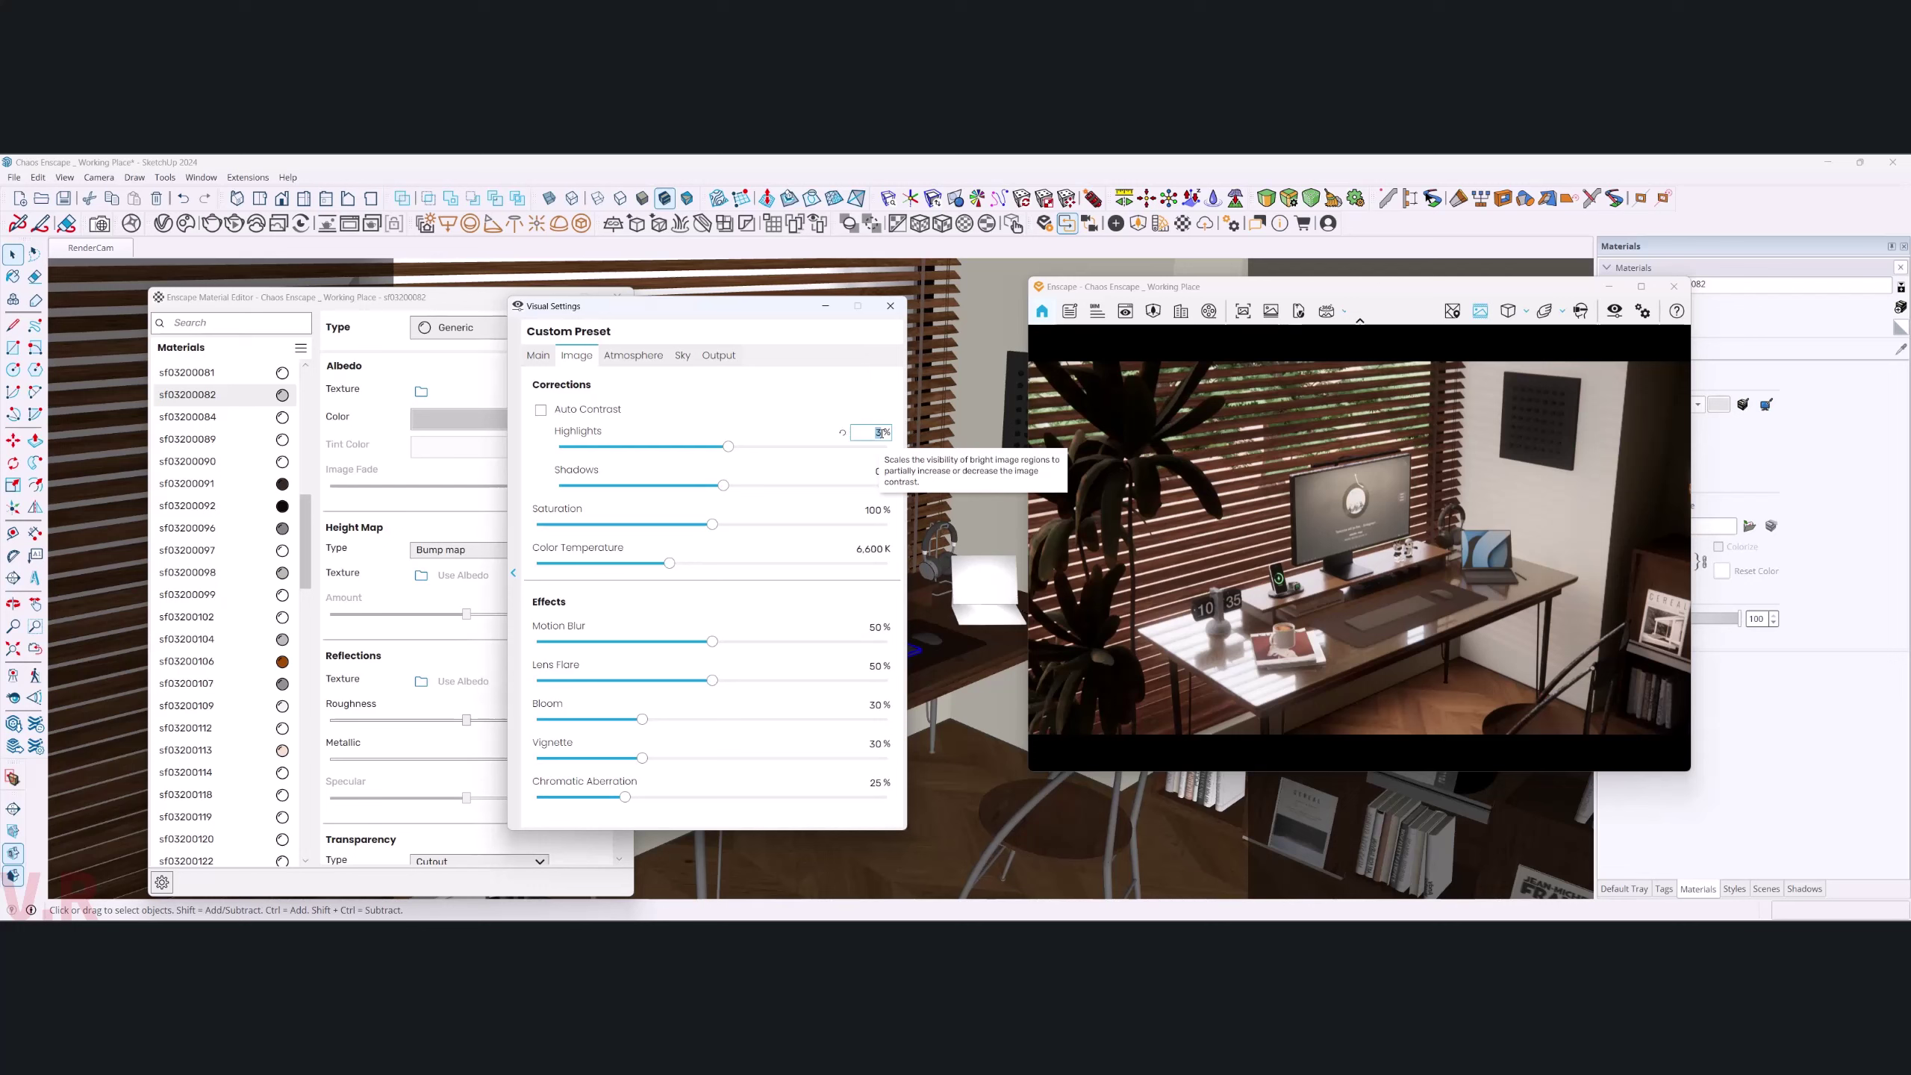
pyautogui.write('50')
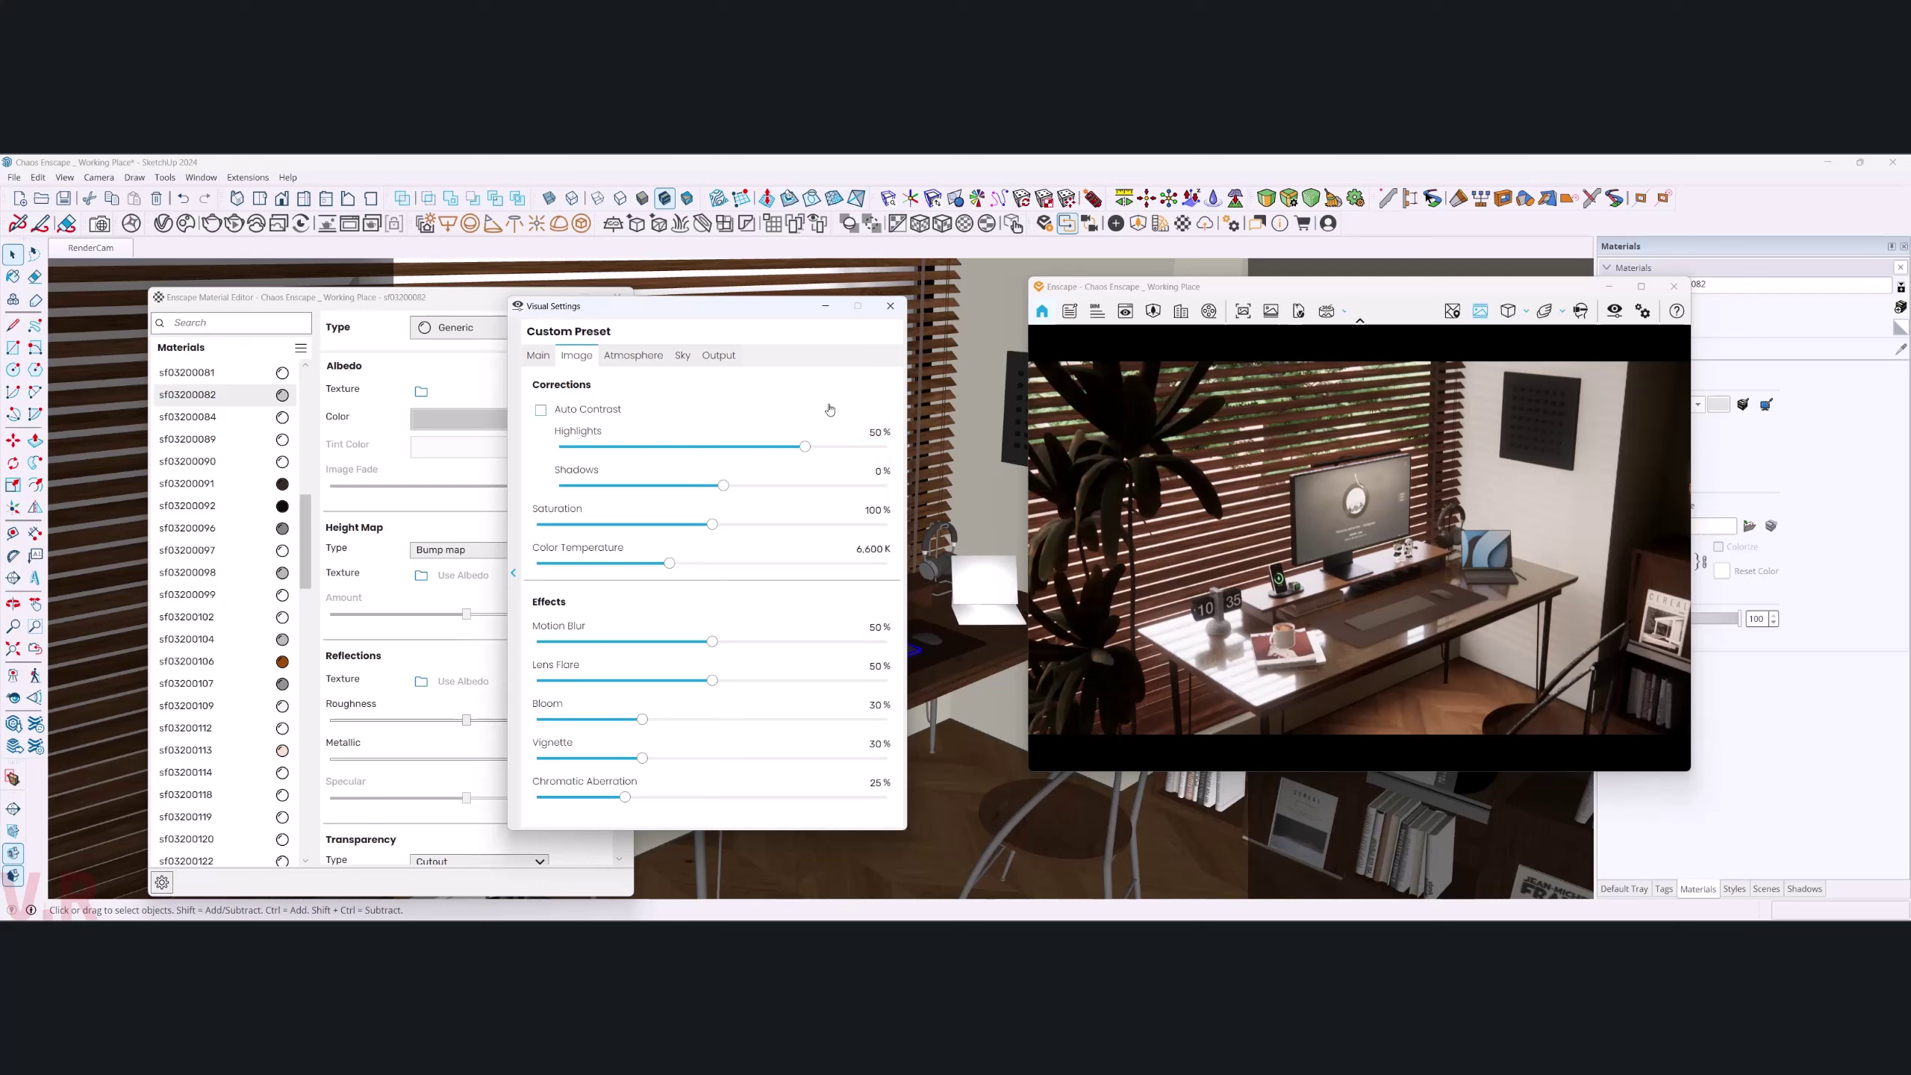
# - Set the monitor light bar's rectangular light to 20,000 lm luminous power
pyautogui.click(886, 316)
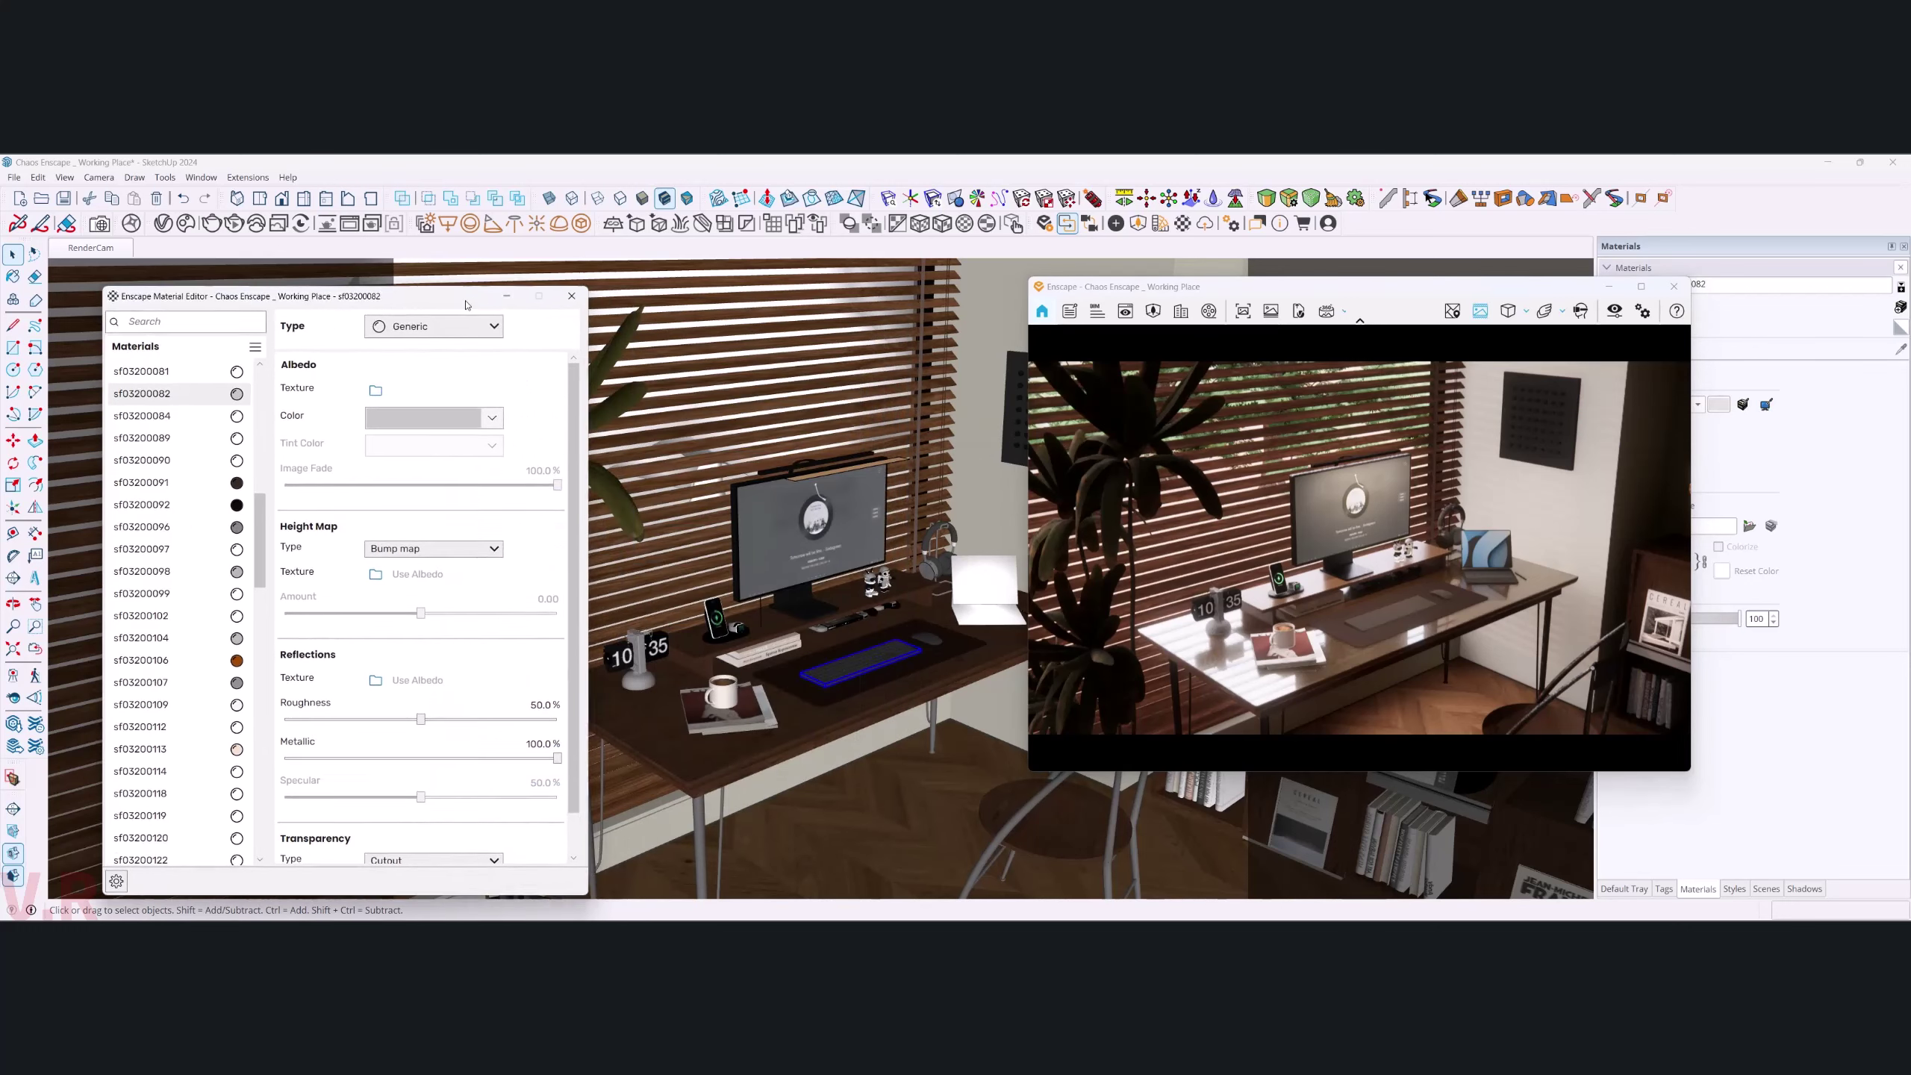
pyautogui.click(794, 484)
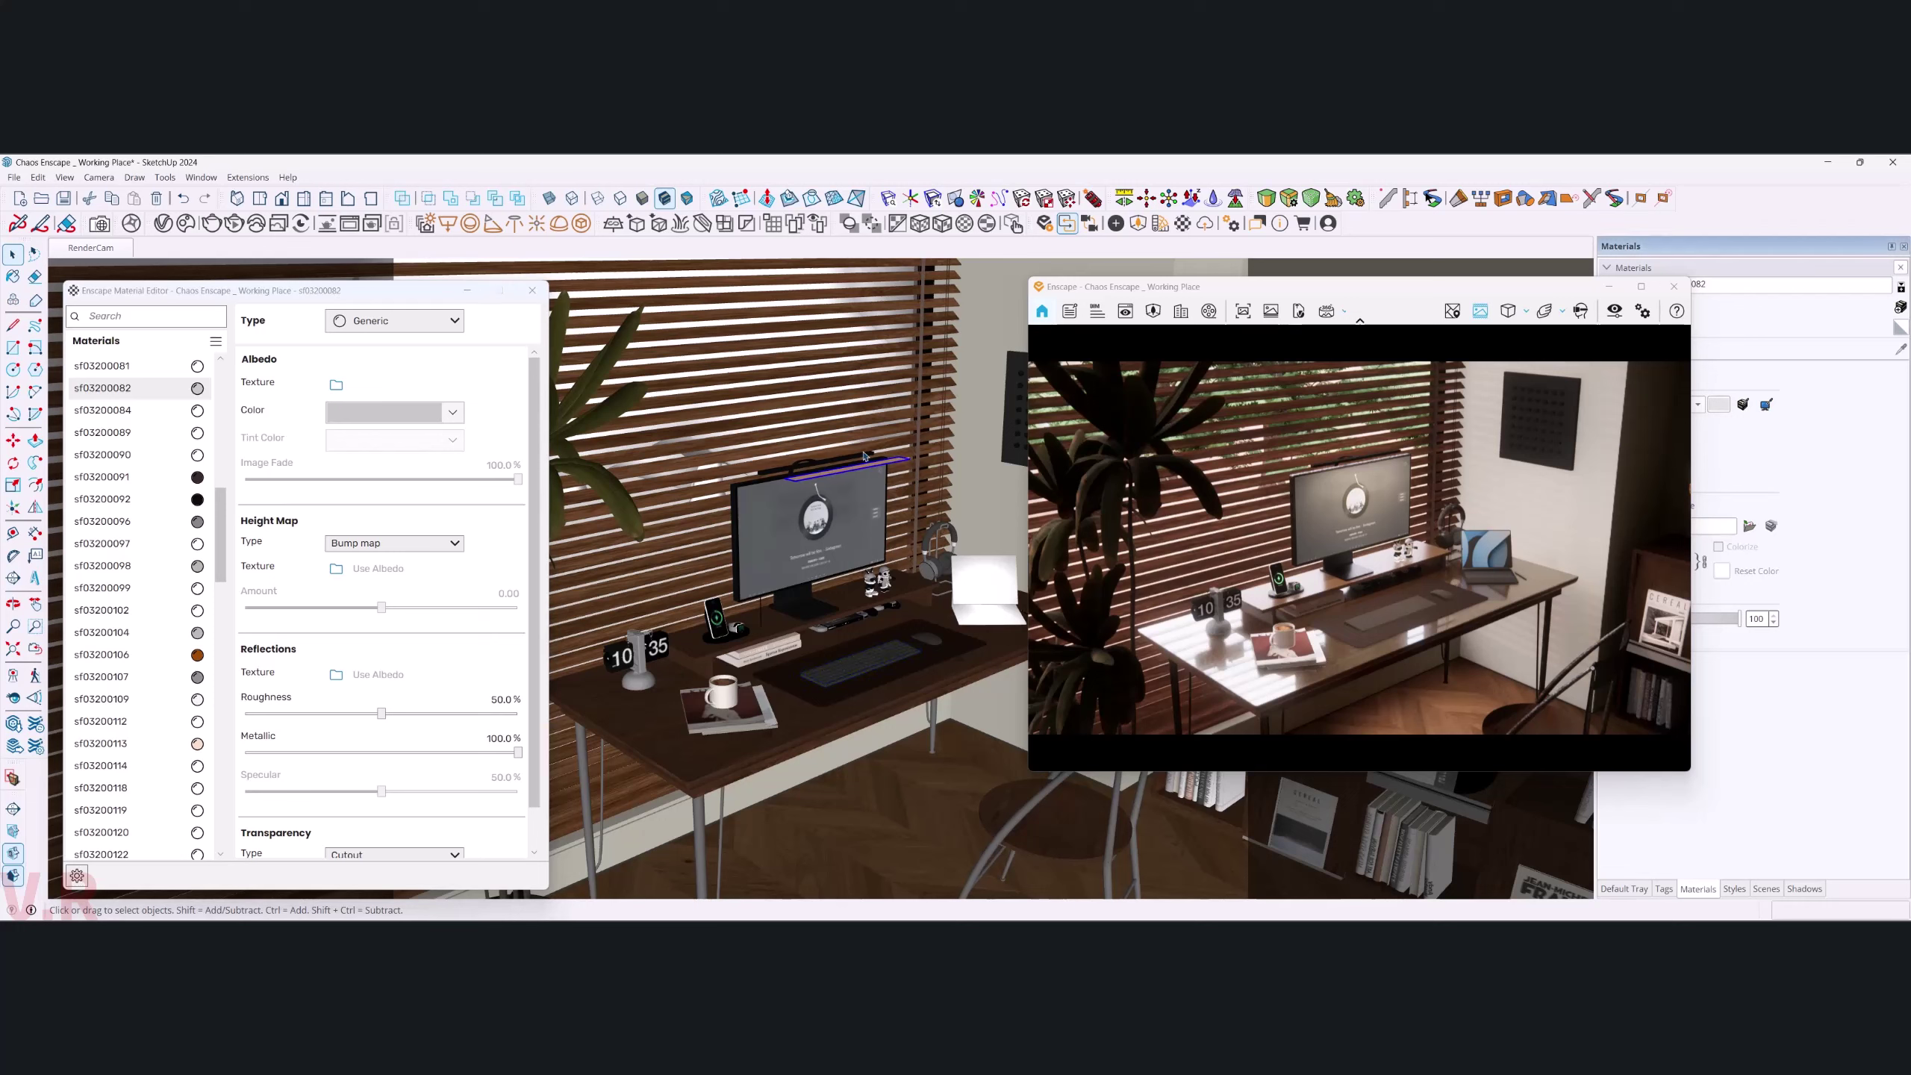
pyautogui.click(1116, 224)
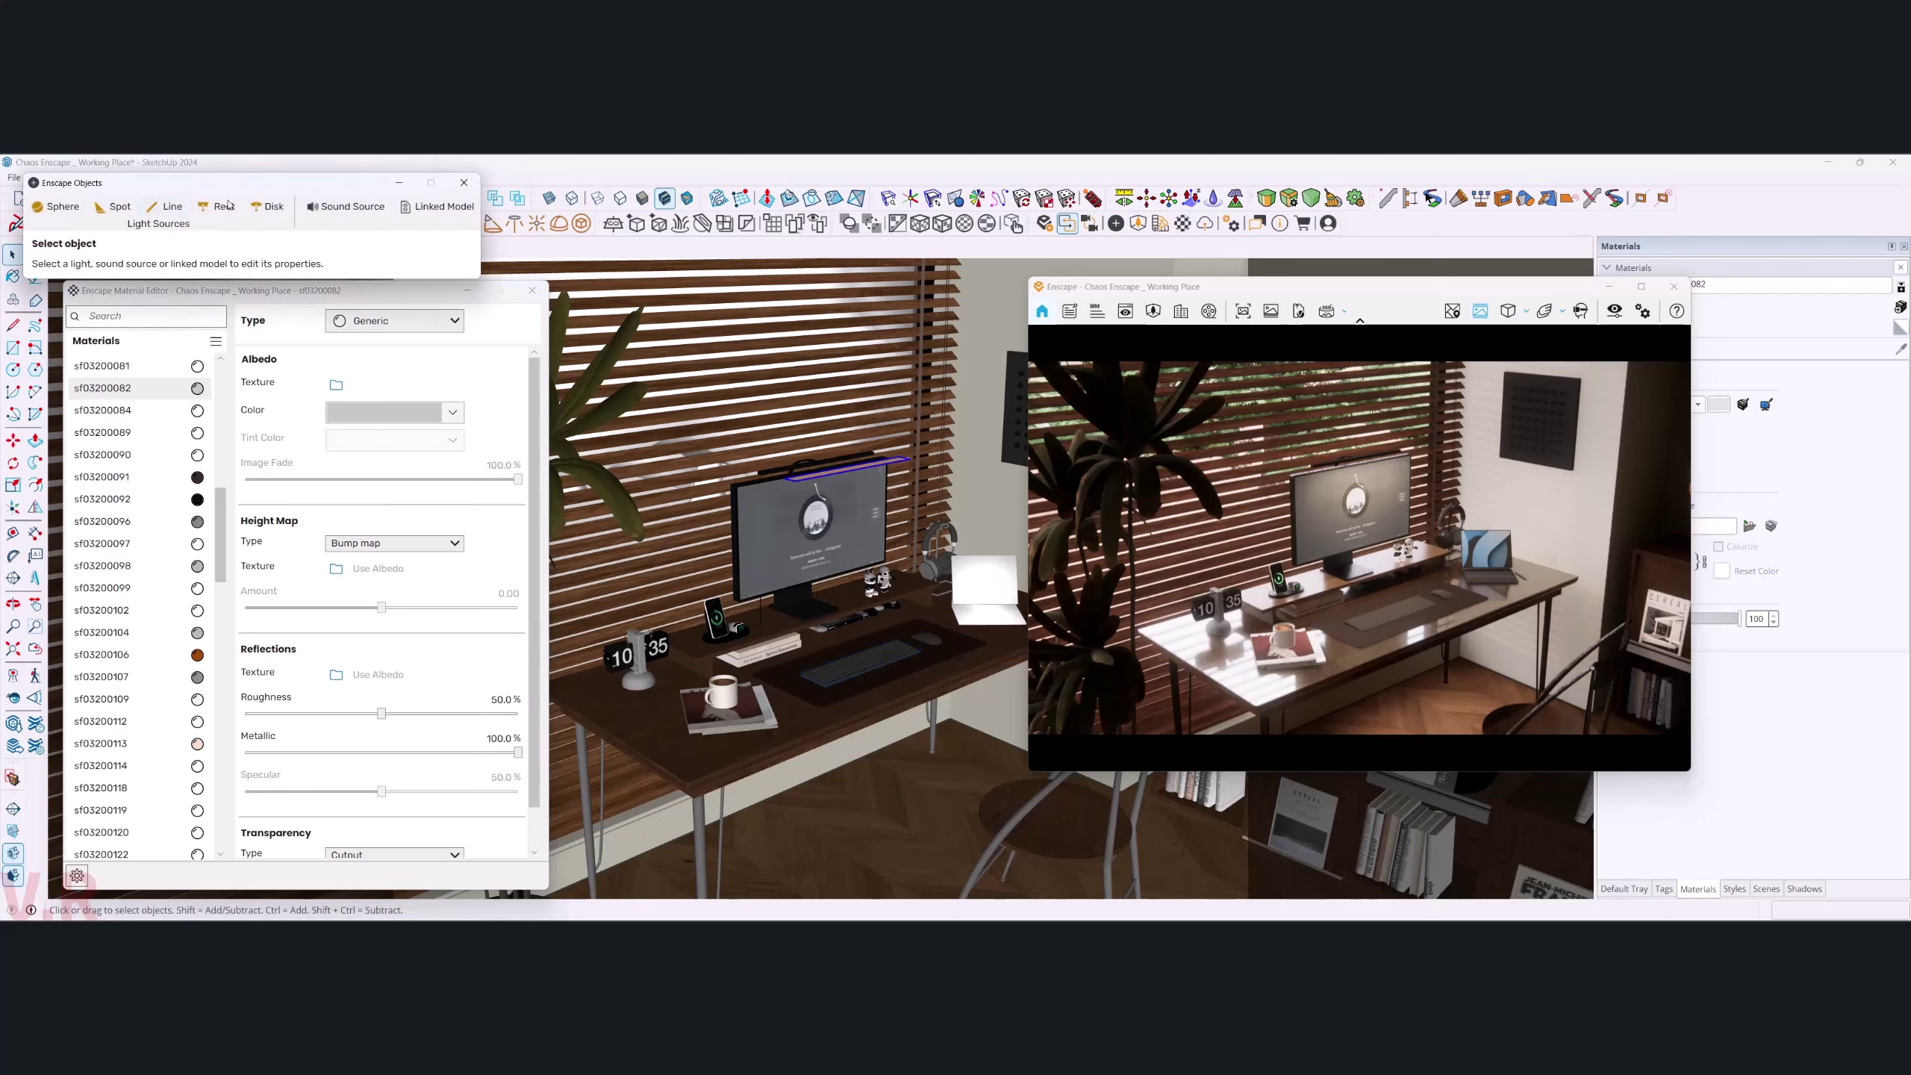
pyautogui.click(798, 483)
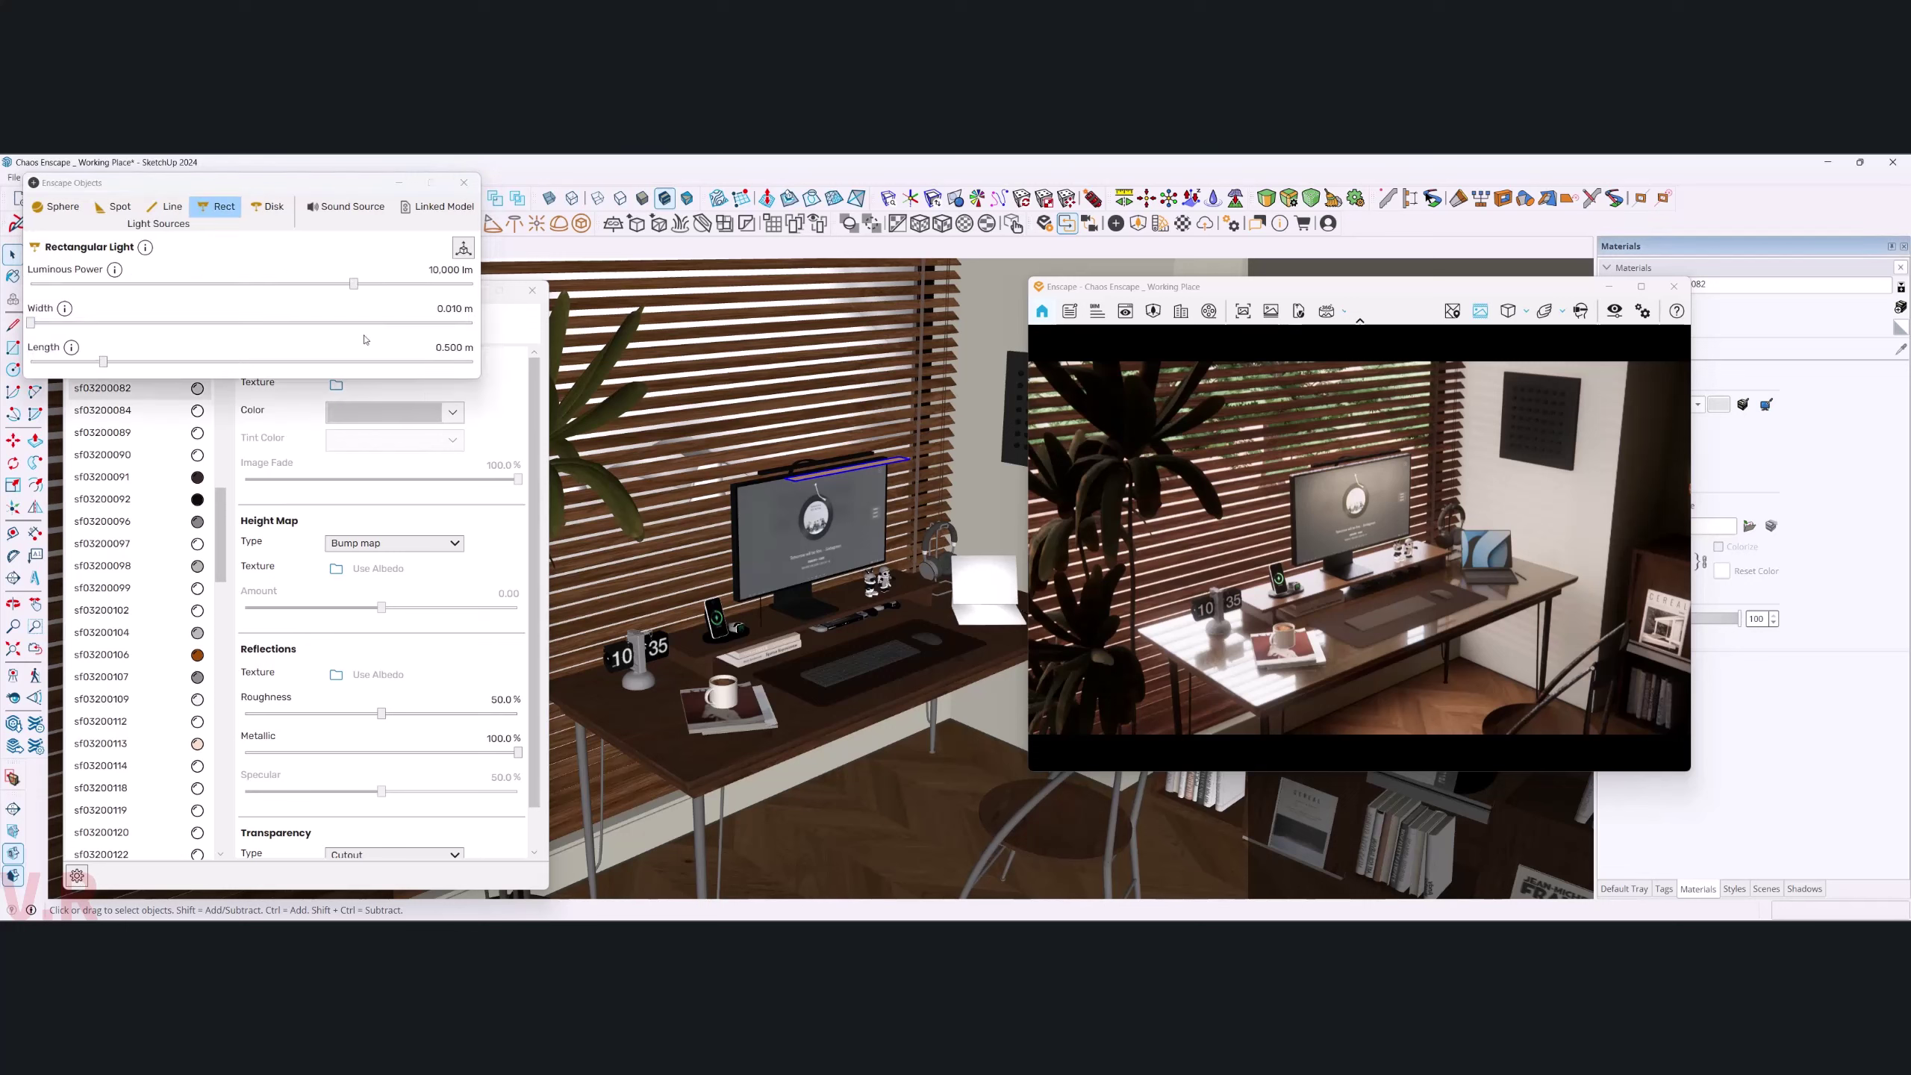
pyautogui.click(432, 270)
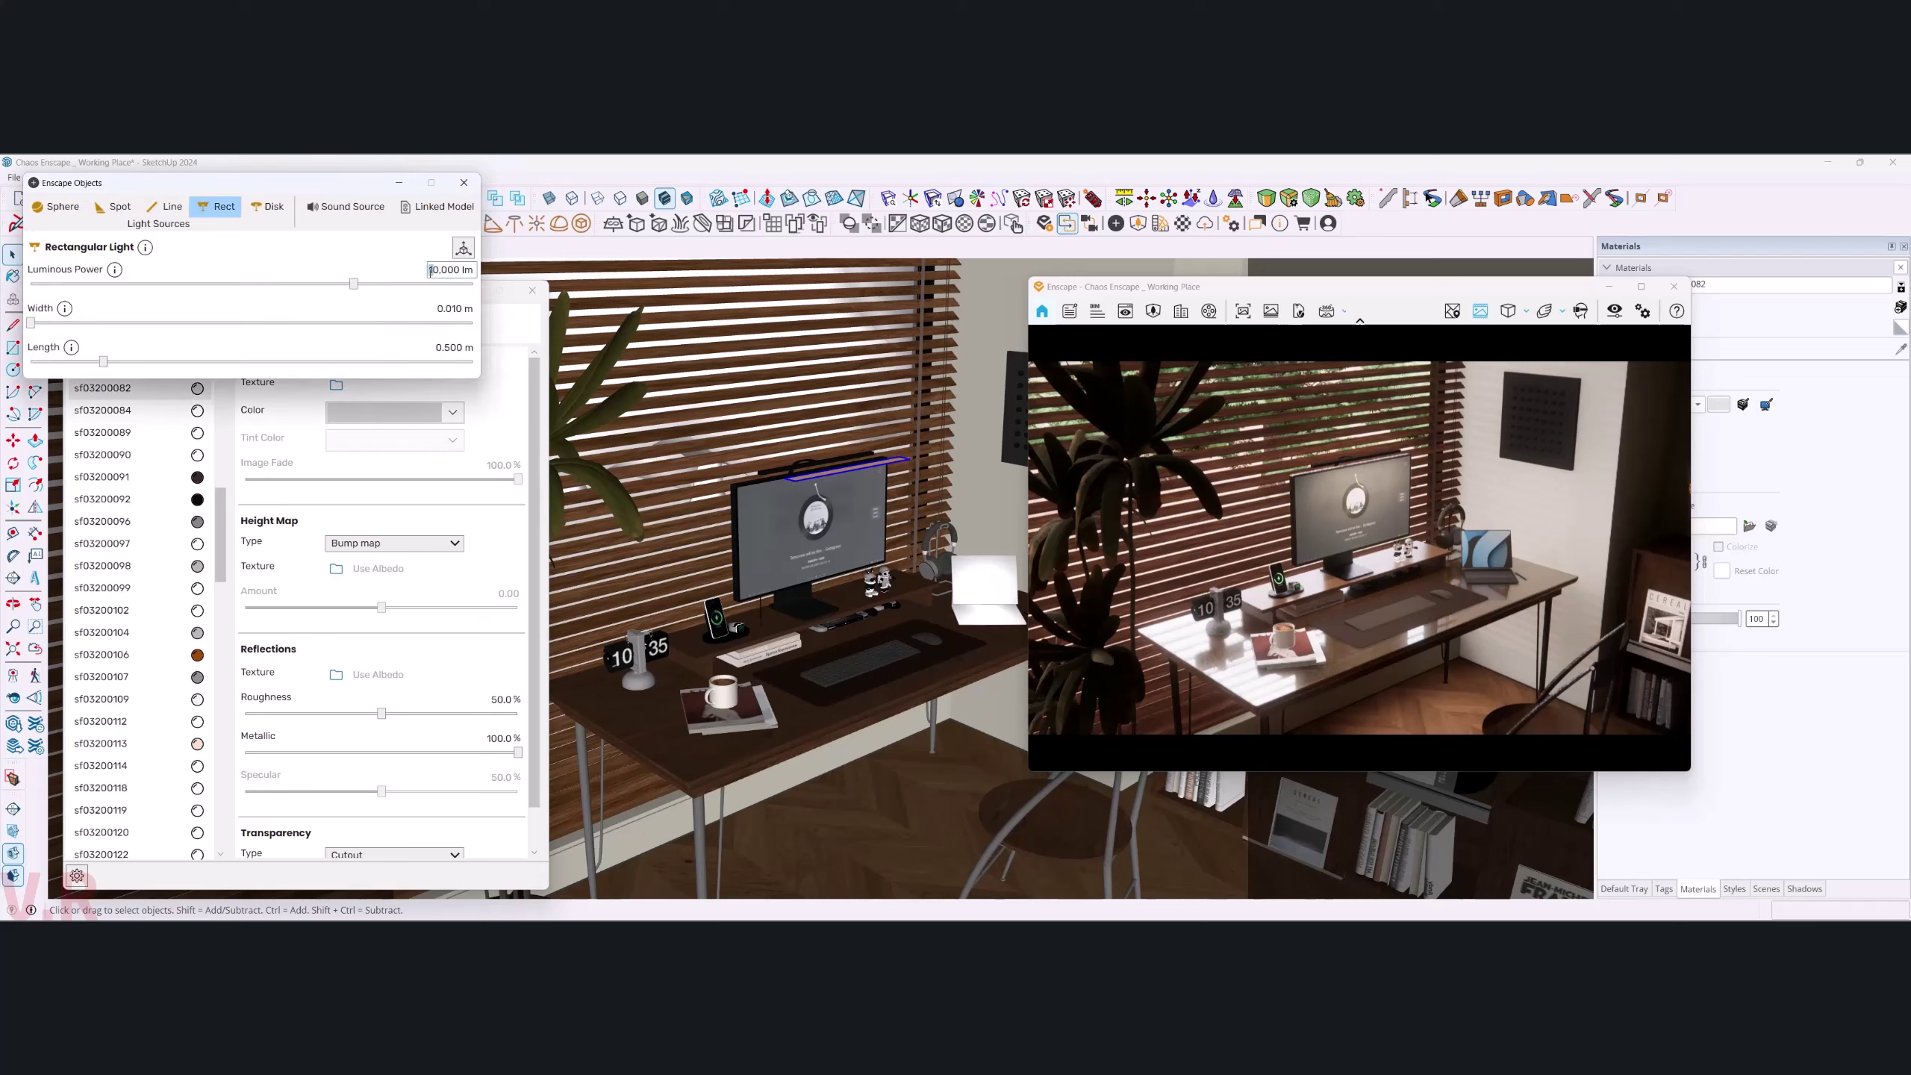
pyautogui.write('5')
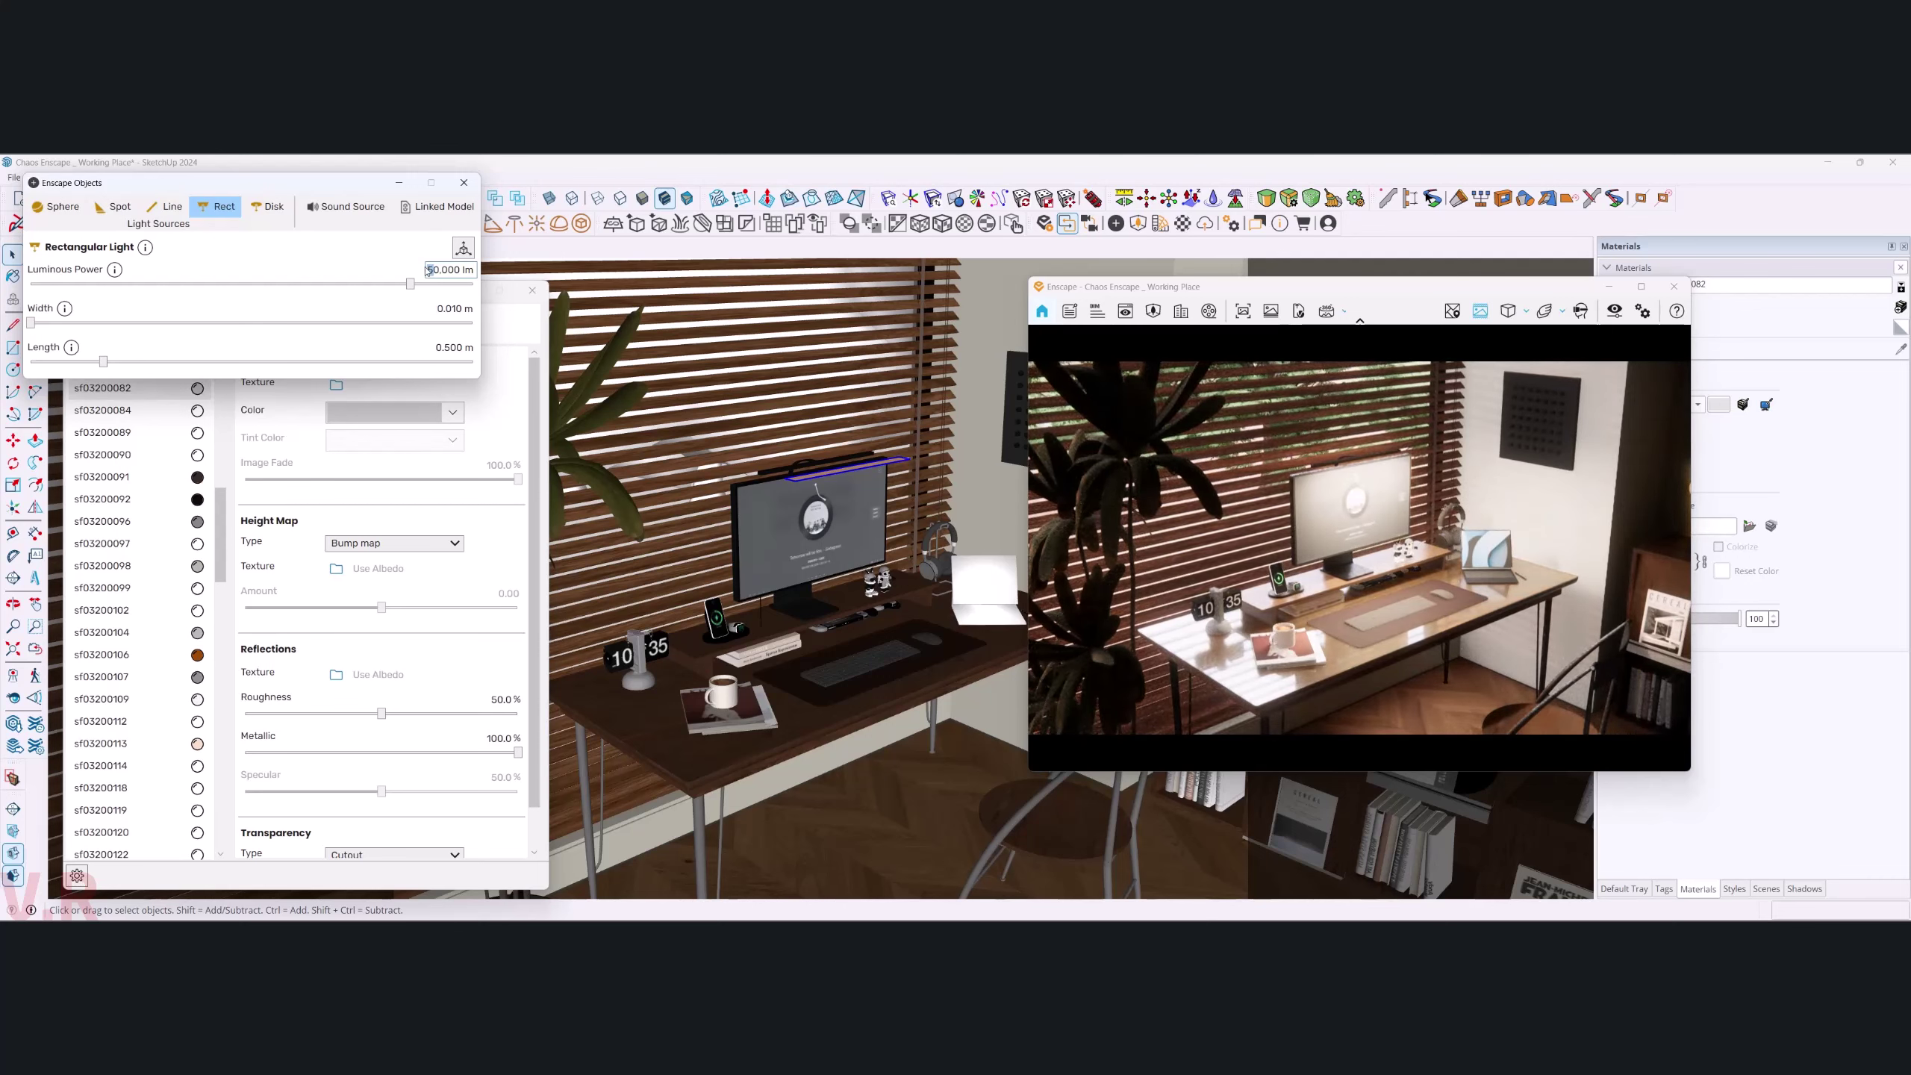
pyautogui.write('2')
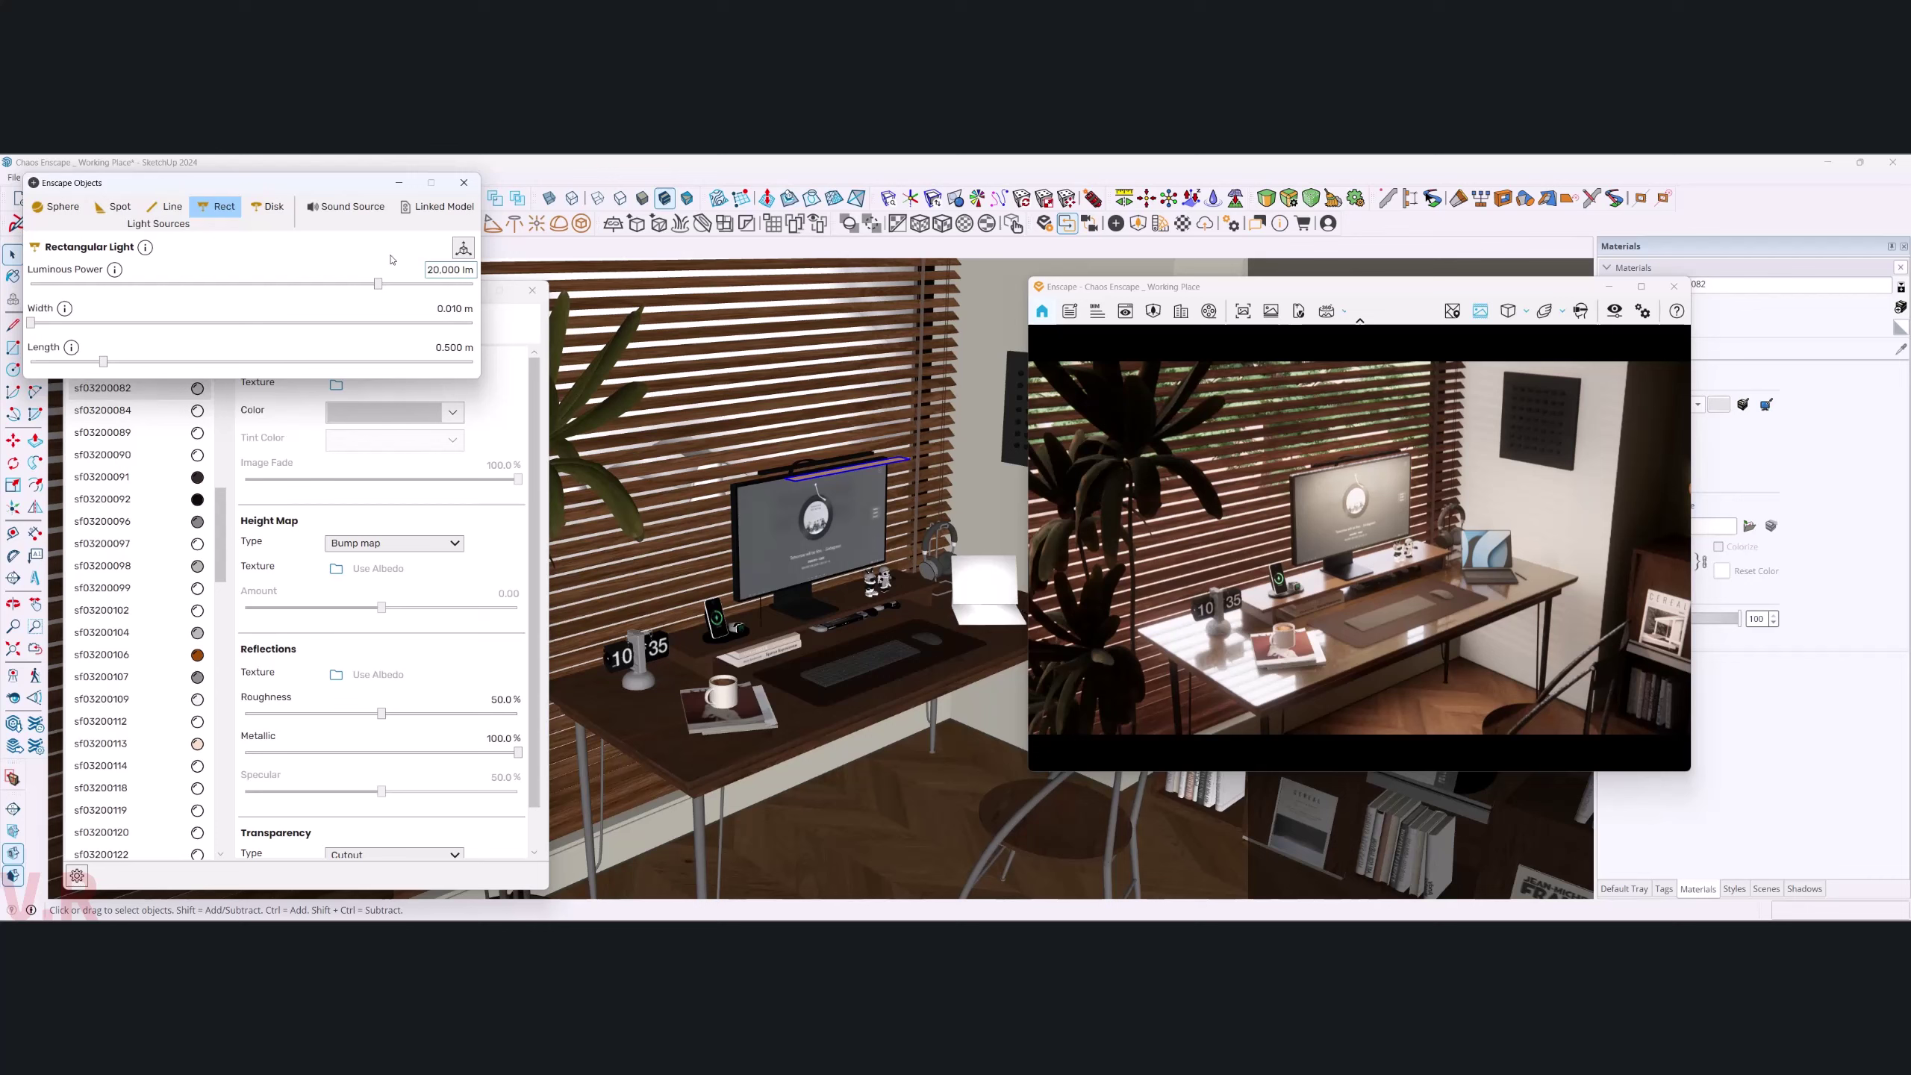
# - Close the light and material panels and bring back Visual Settings
pyautogui.click(464, 182)
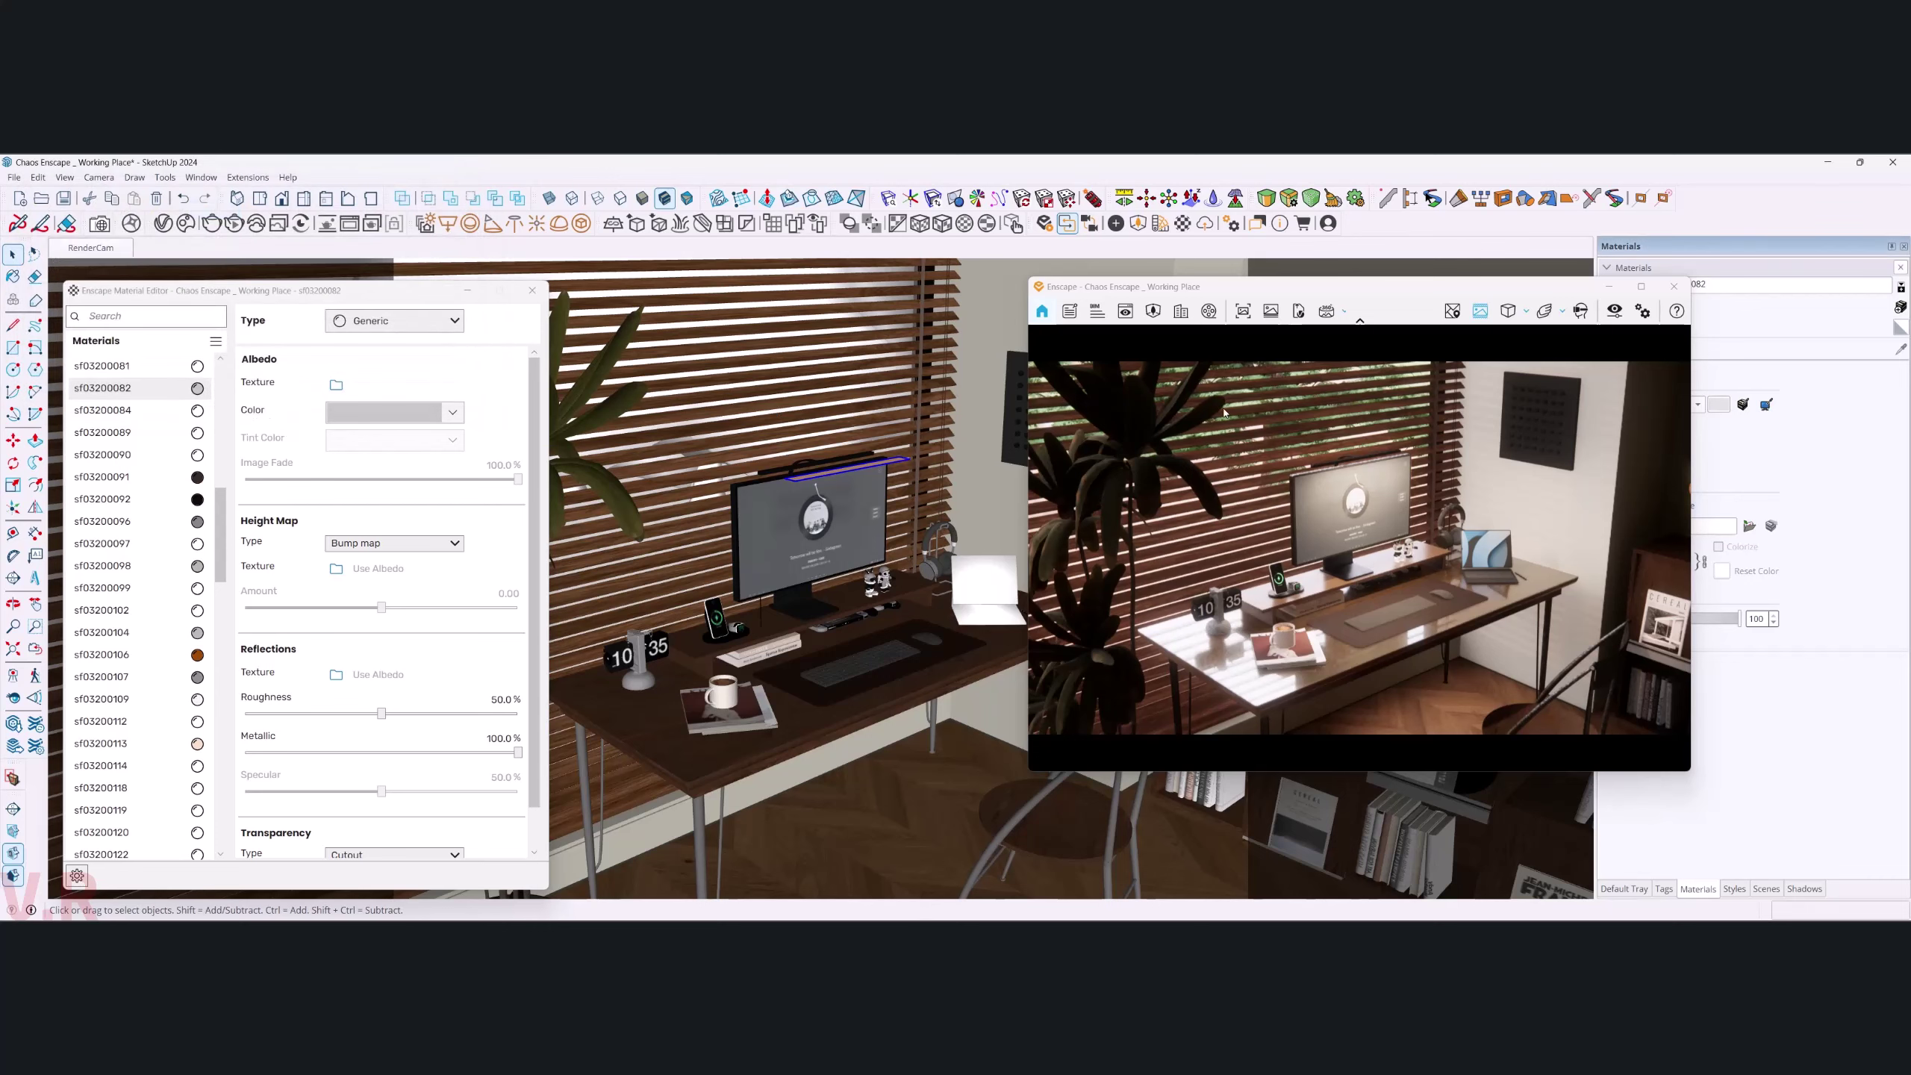
pyautogui.click(1617, 315)
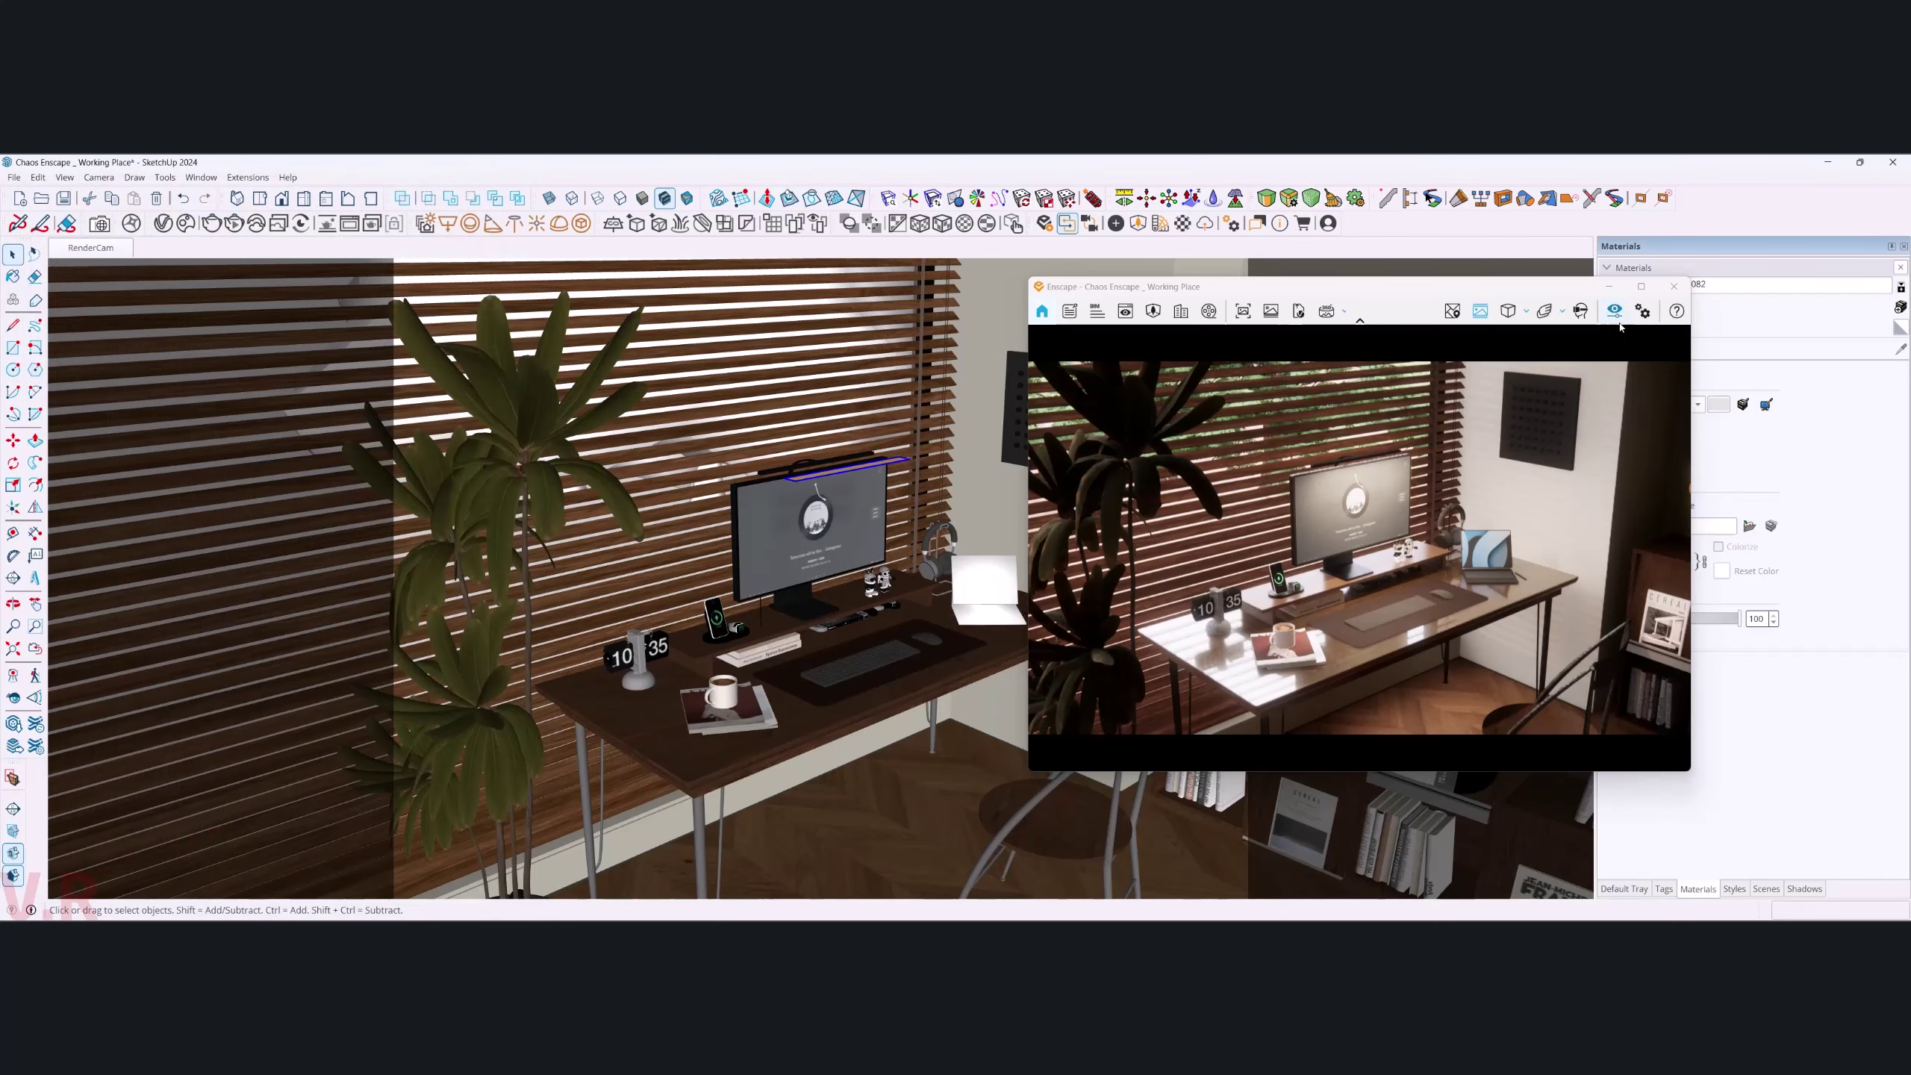
pyautogui.click(1616, 315)
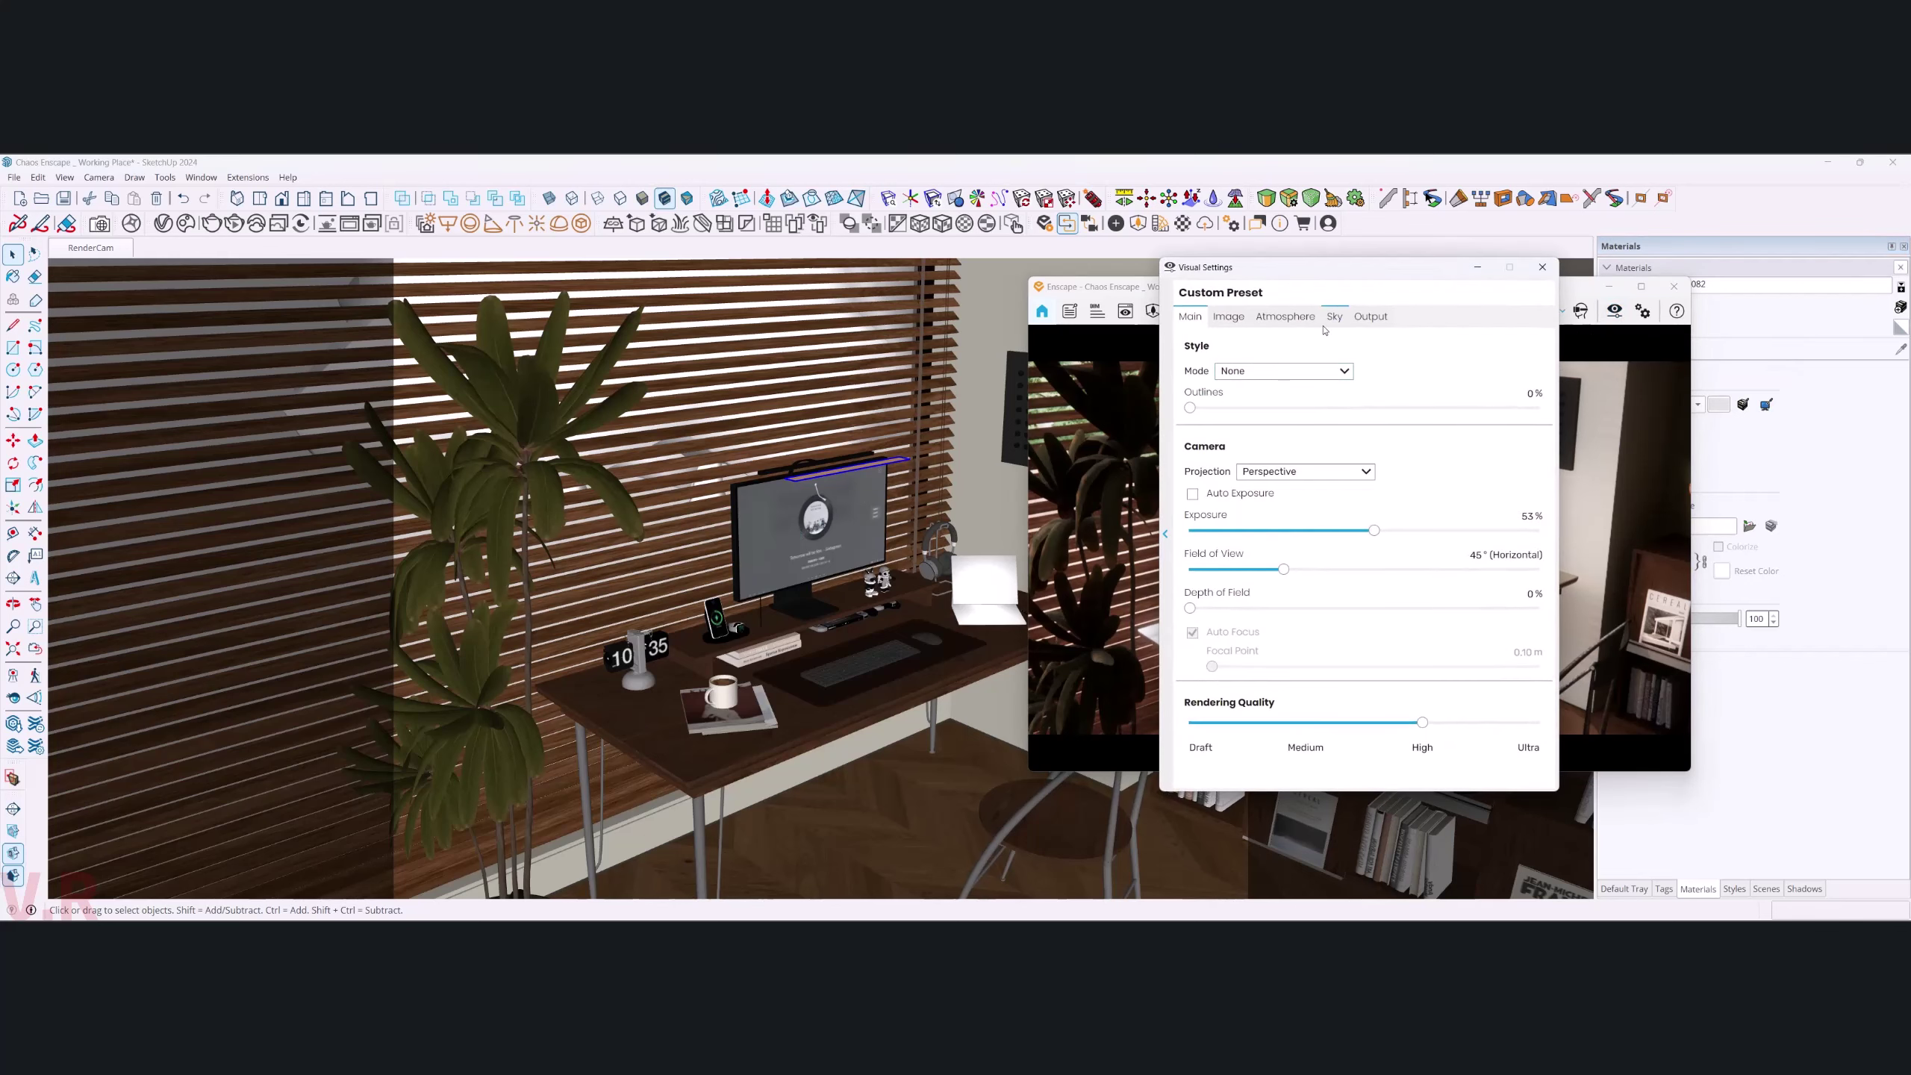
# - Set output resolution to Ultra HD 3840×2160 and Rendering Quality to Ultra
pyautogui.click(1370, 317)
pyautogui.moveTo(1279, 267); pyautogui.dragTo(607, 282)
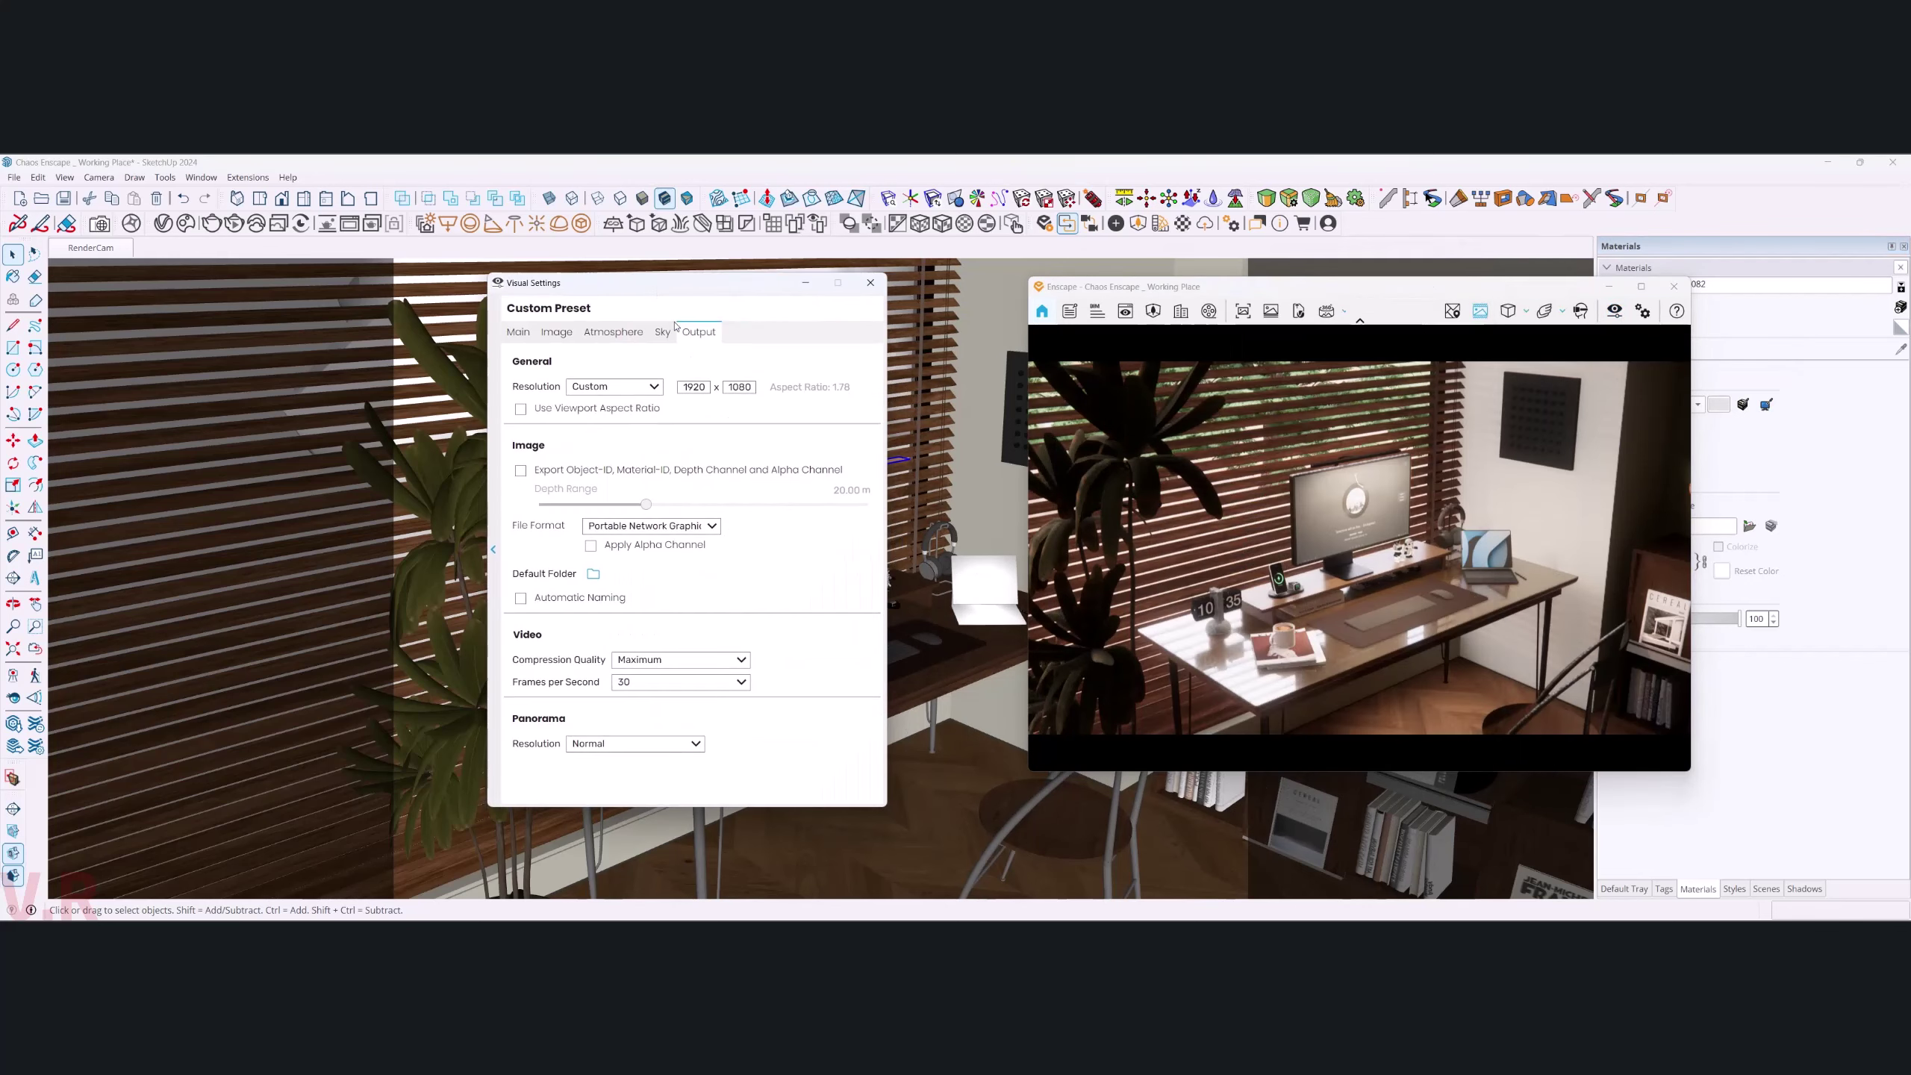
pyautogui.click(659, 389)
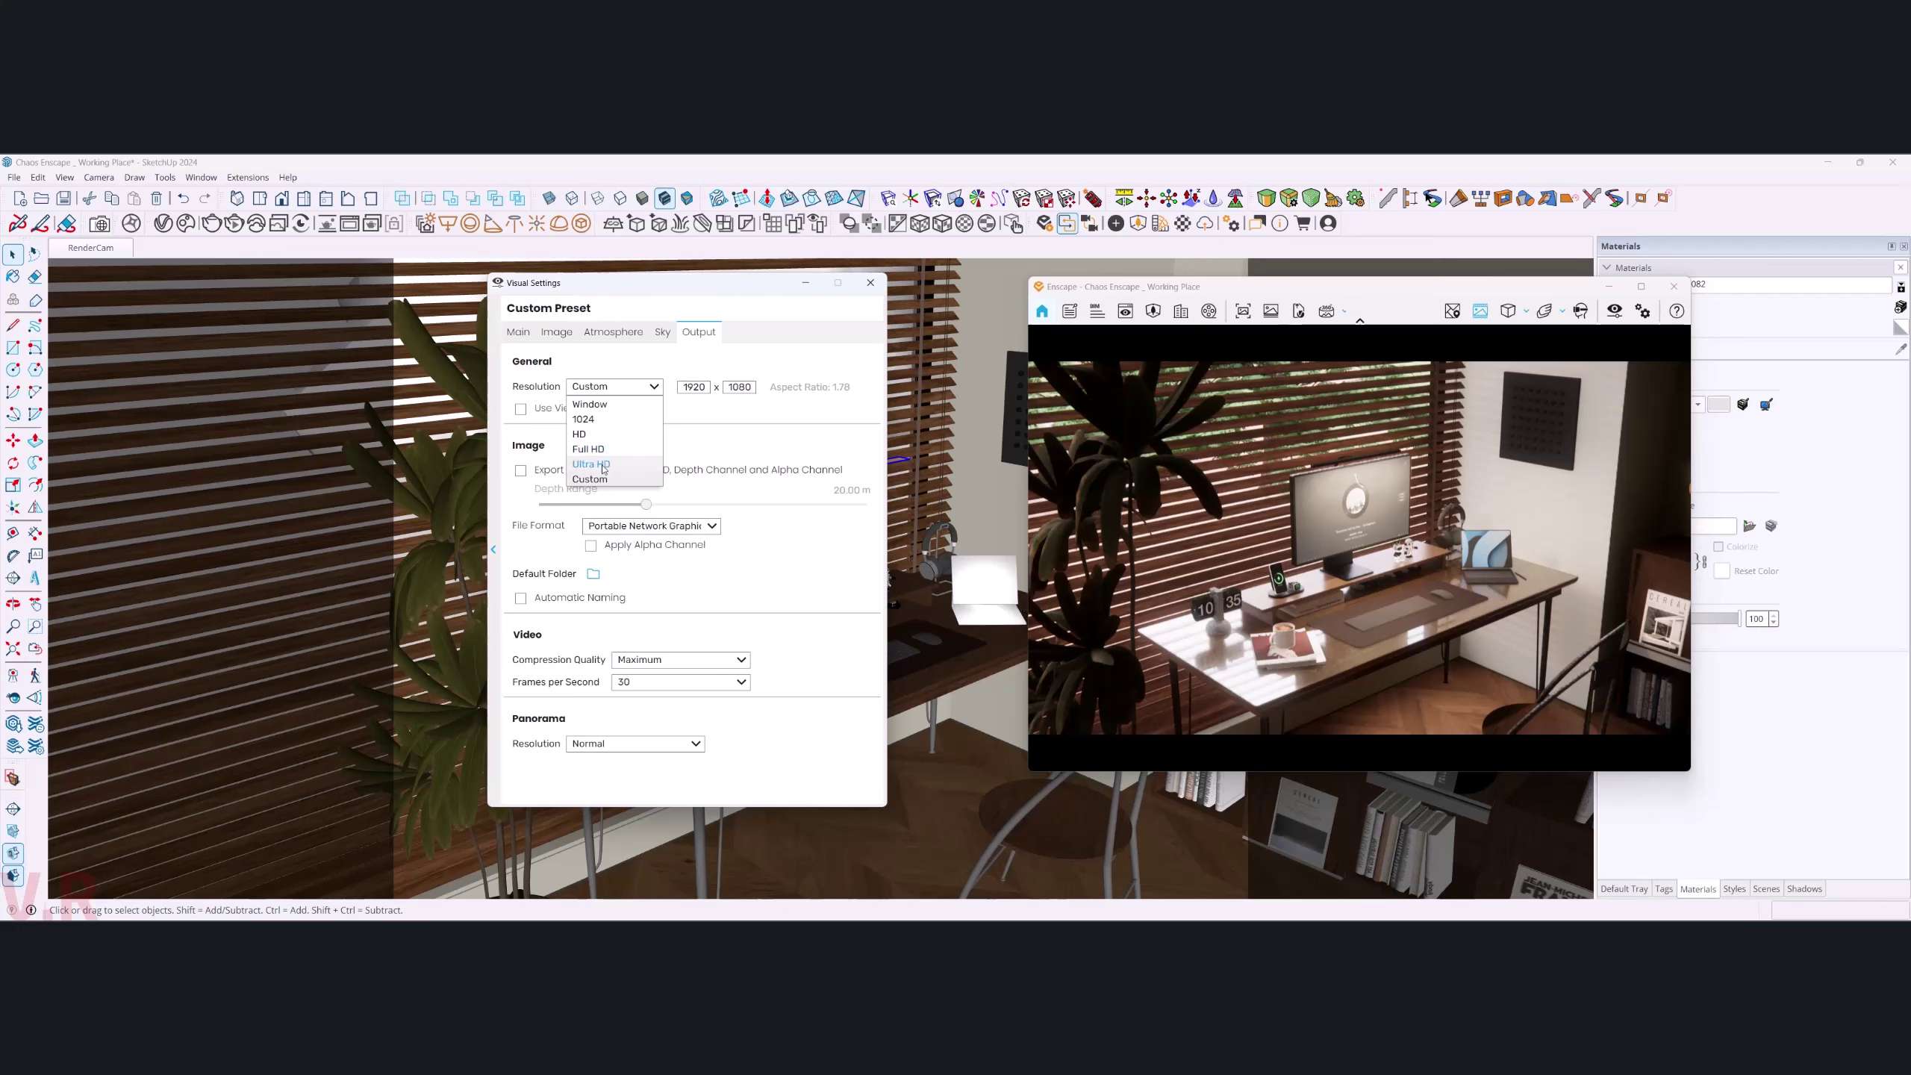
pyautogui.click(603, 466)
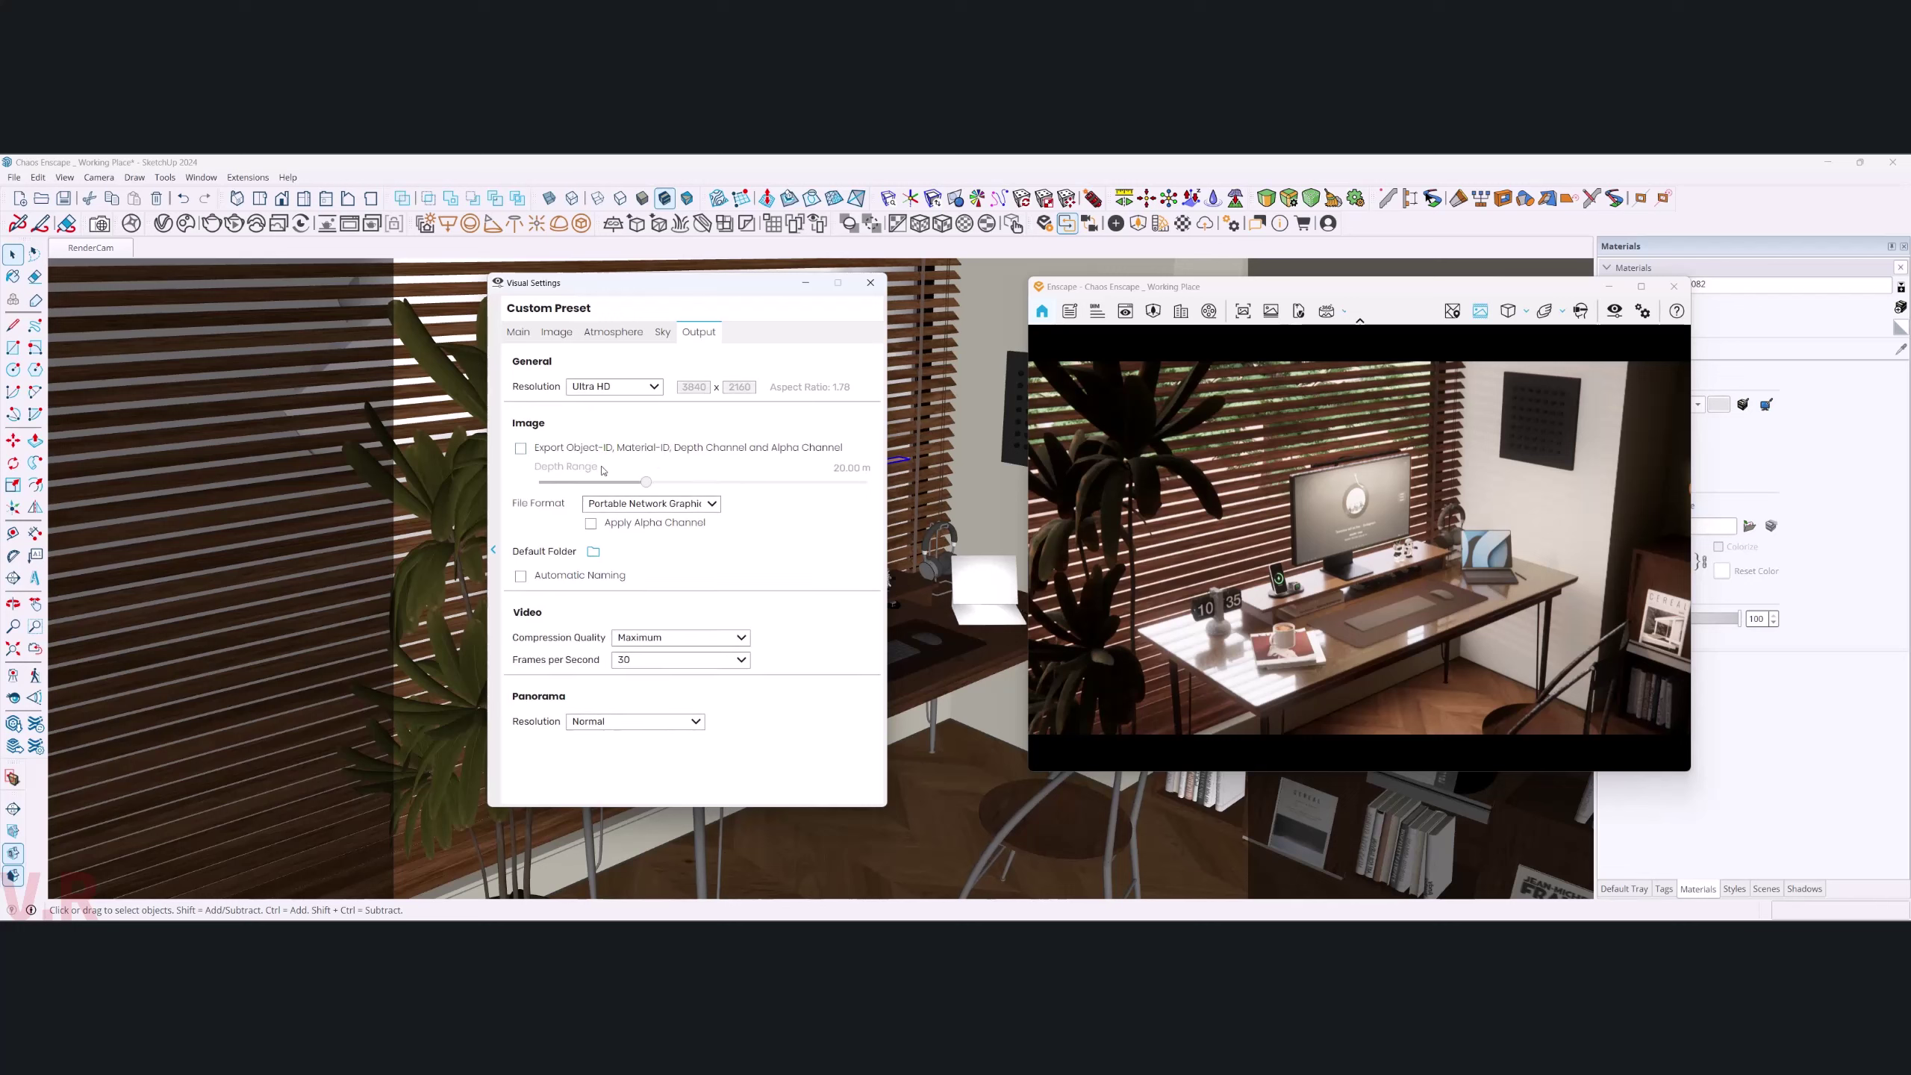
pyautogui.click(524, 341)
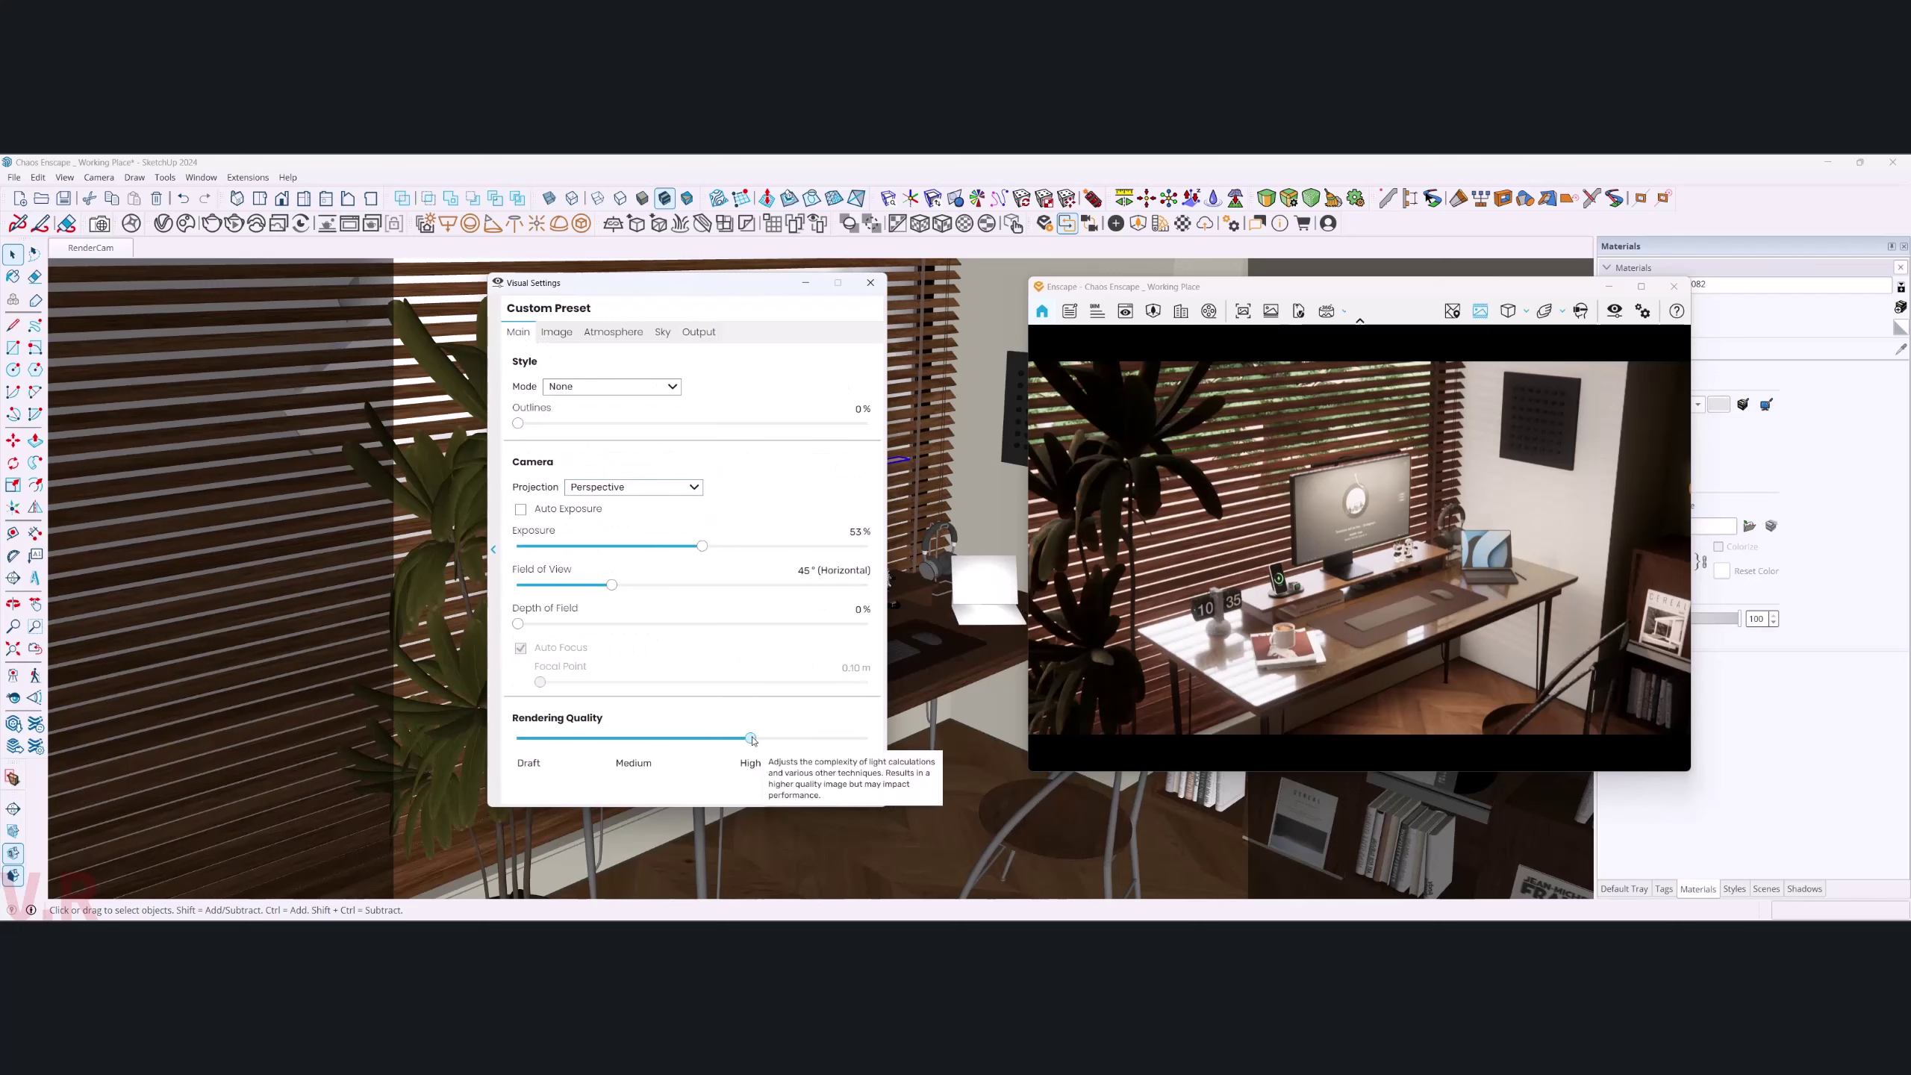
pyautogui.moveTo(751, 738); pyautogui.dragTo(834, 750)
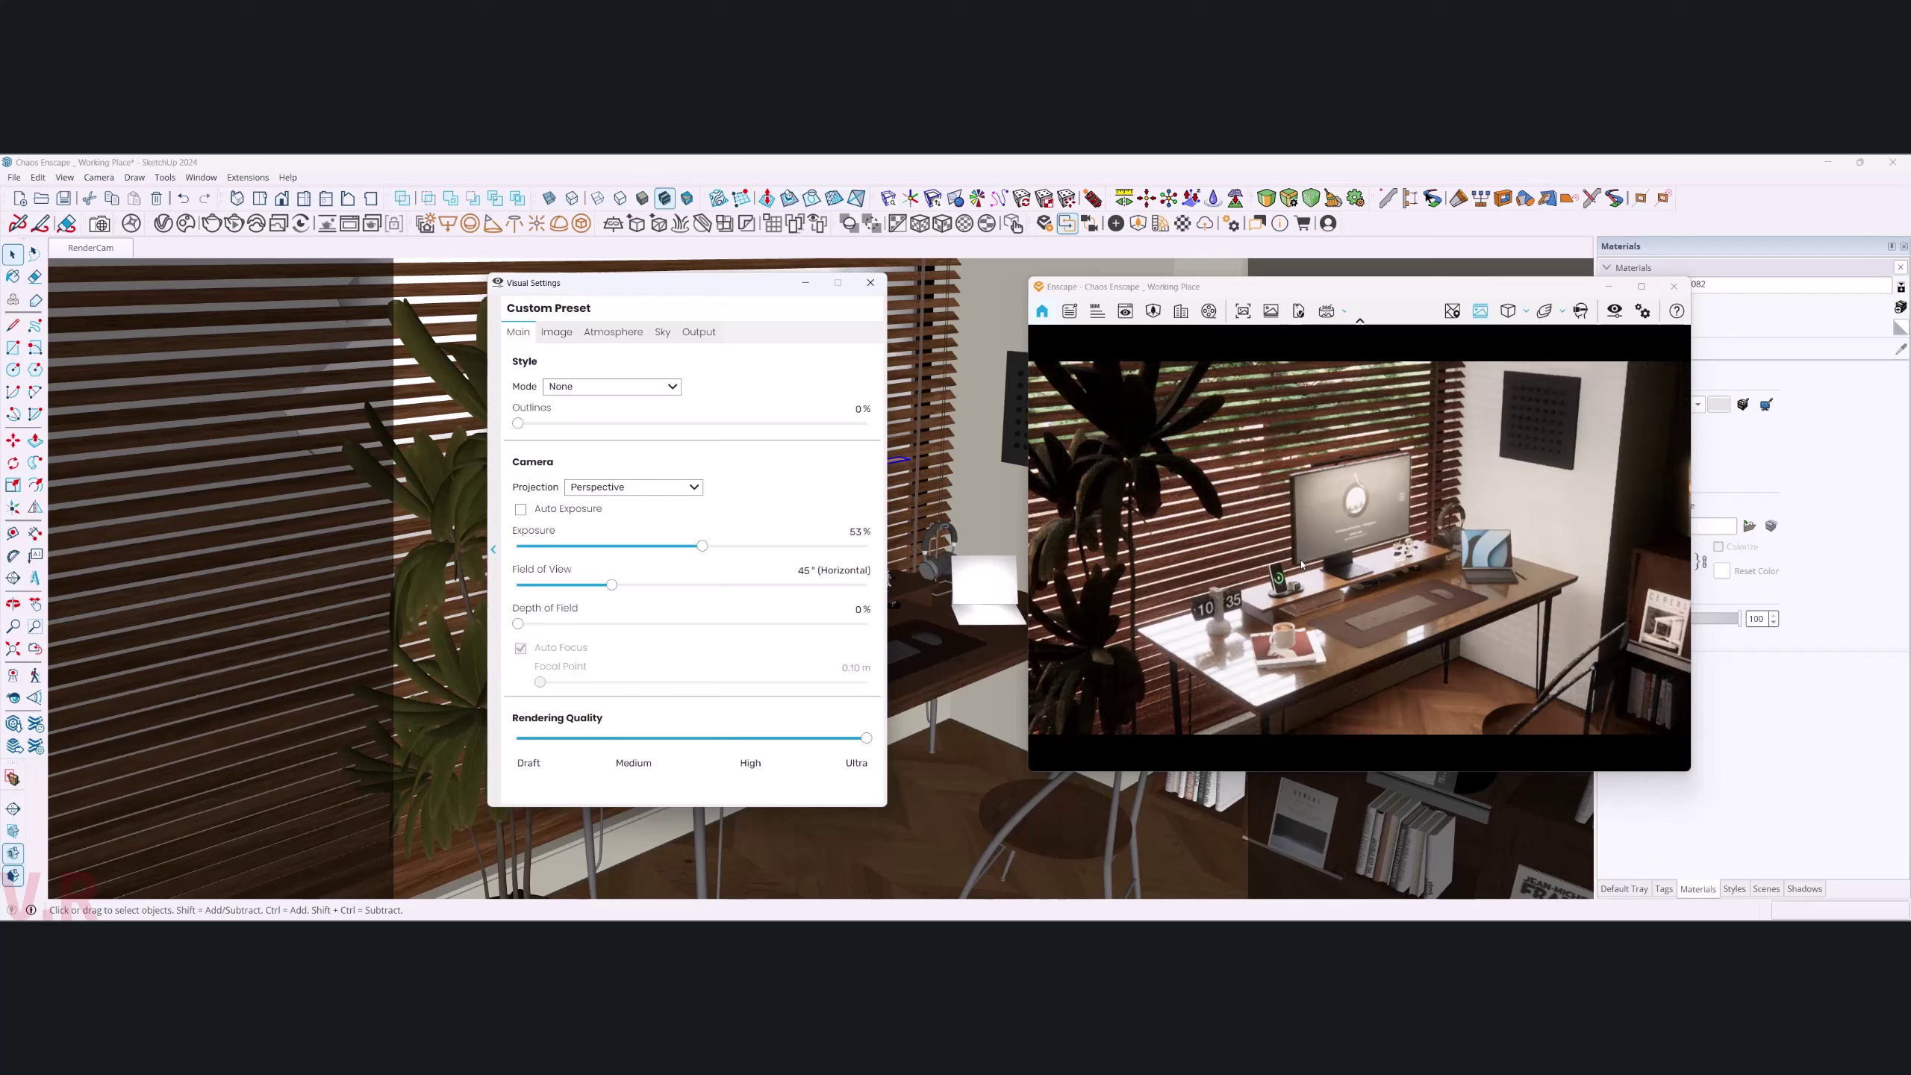
# - Capture the render and name it 'Chaos Enscape _ Working Place' on the Desktop
pyautogui.click(1243, 311)
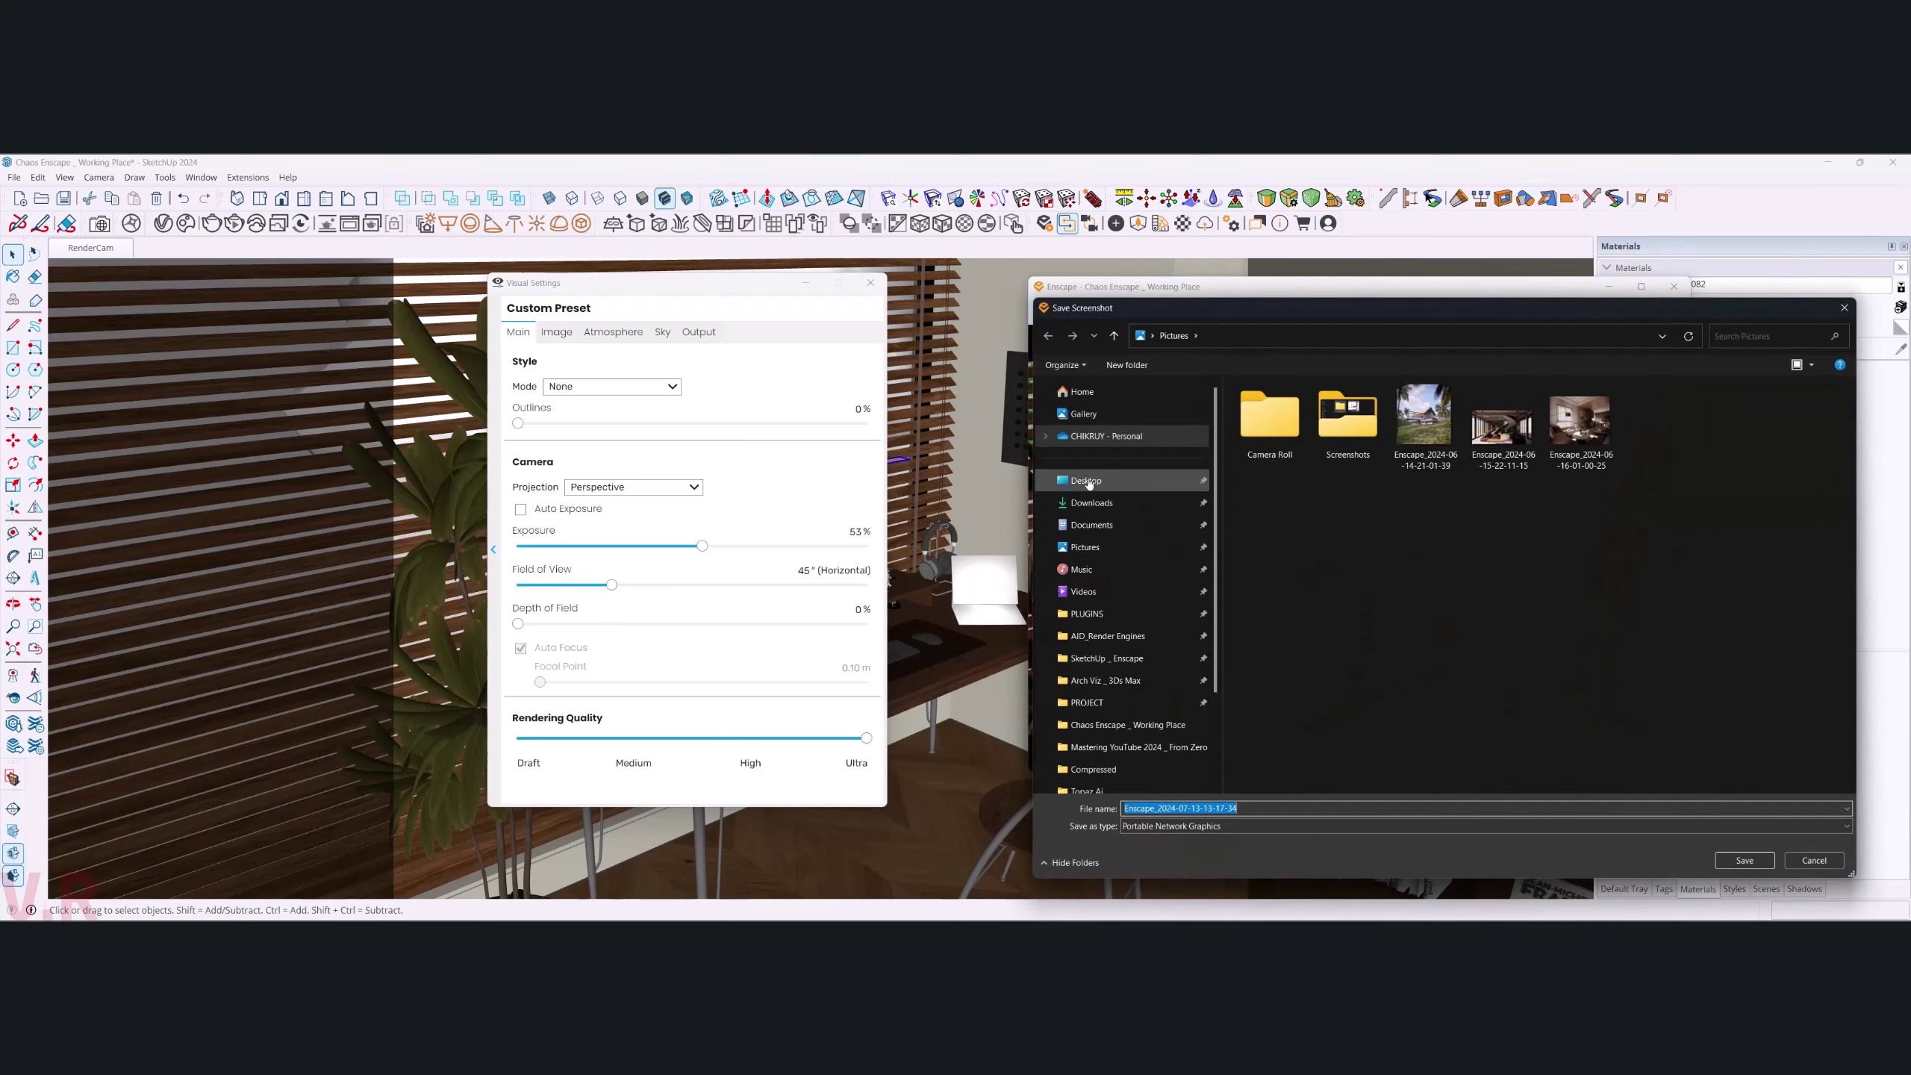
pyautogui.click(1087, 481)
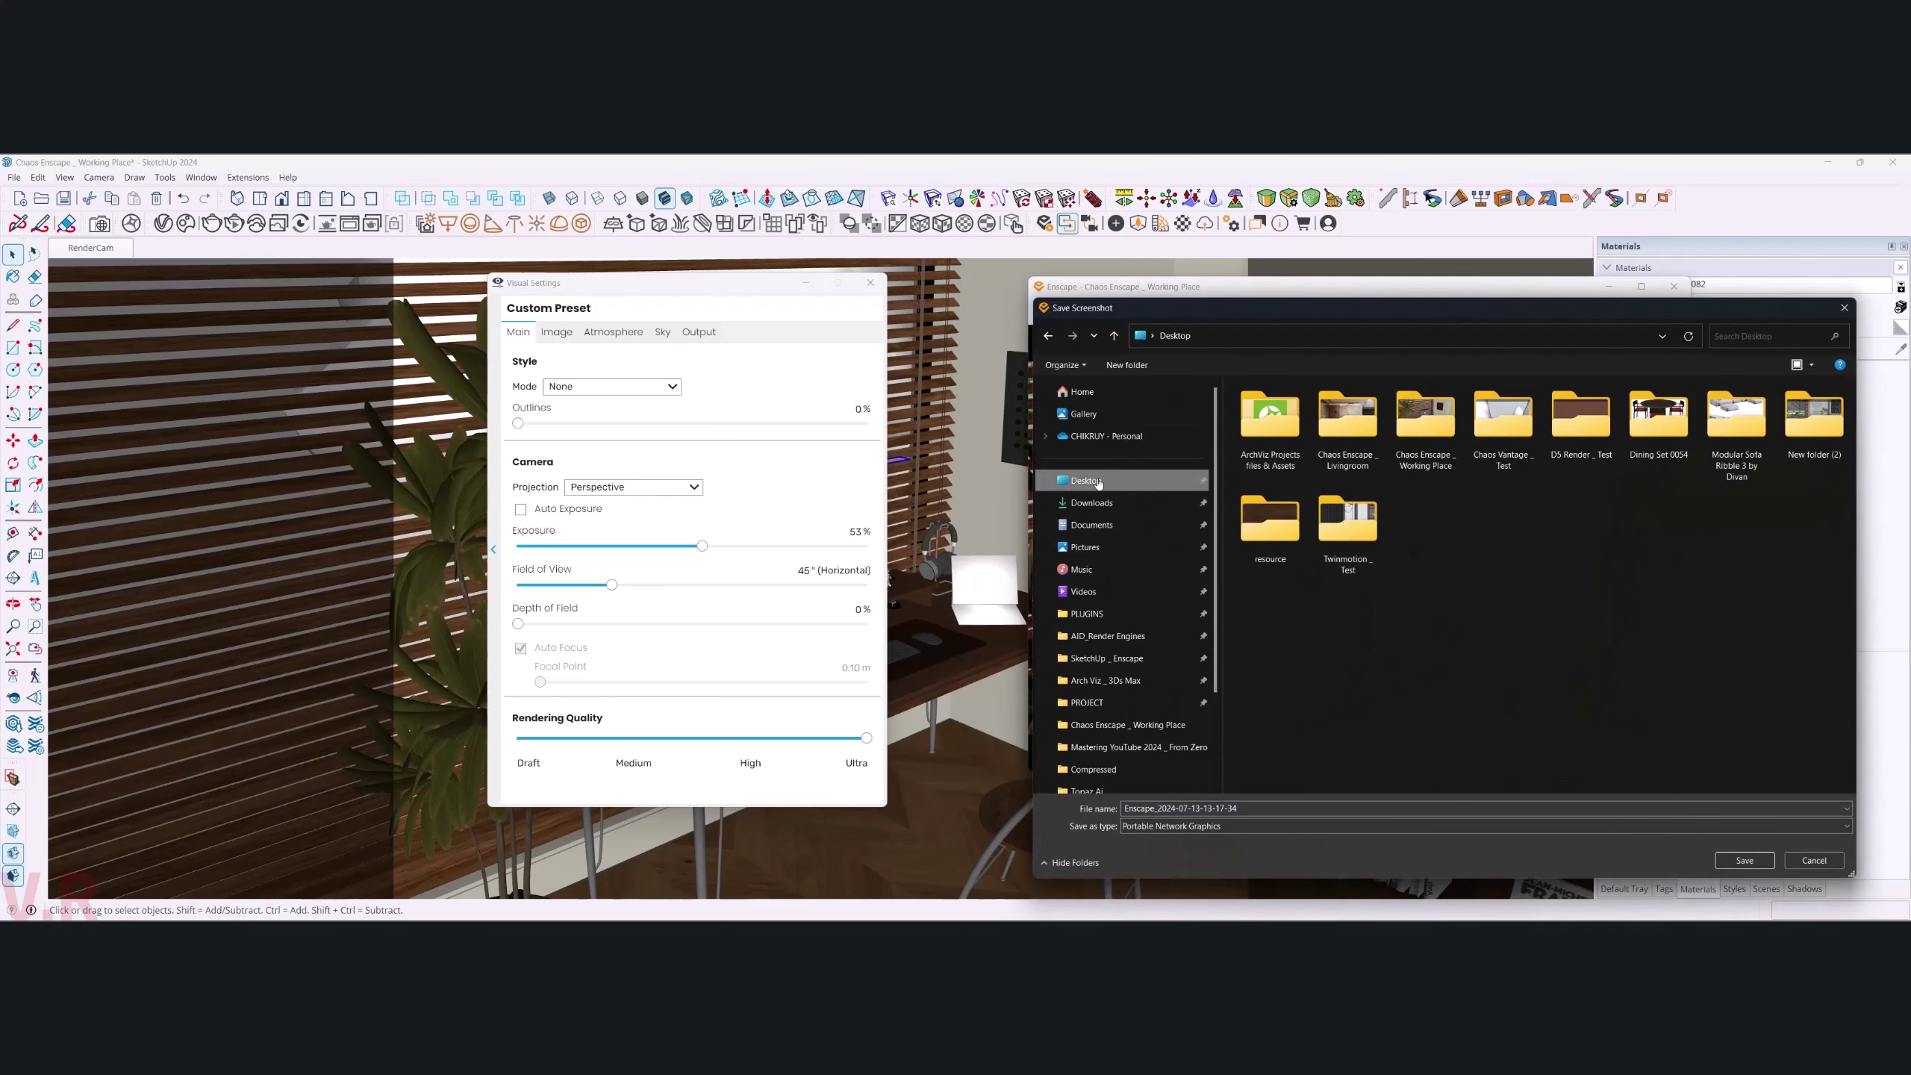
pyautogui.click(1280, 809)
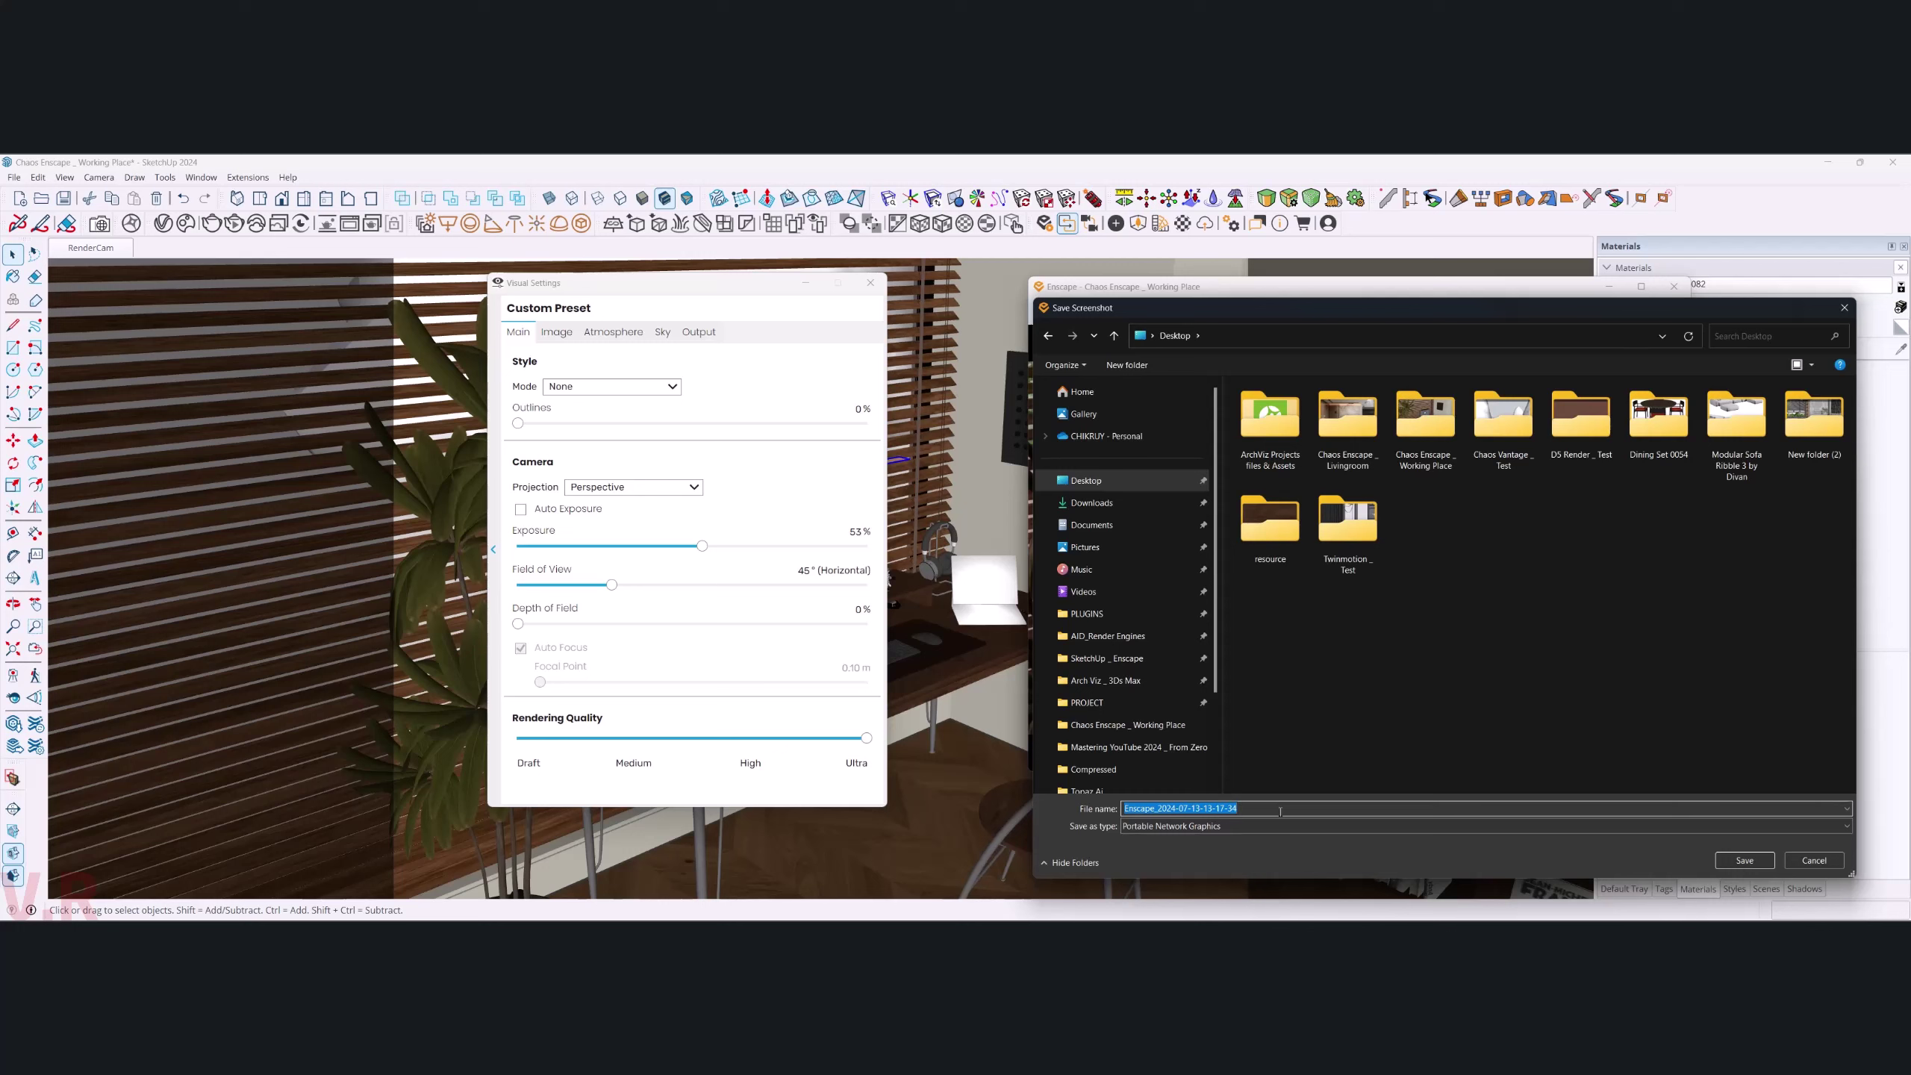
pyautogui.write('Cha')
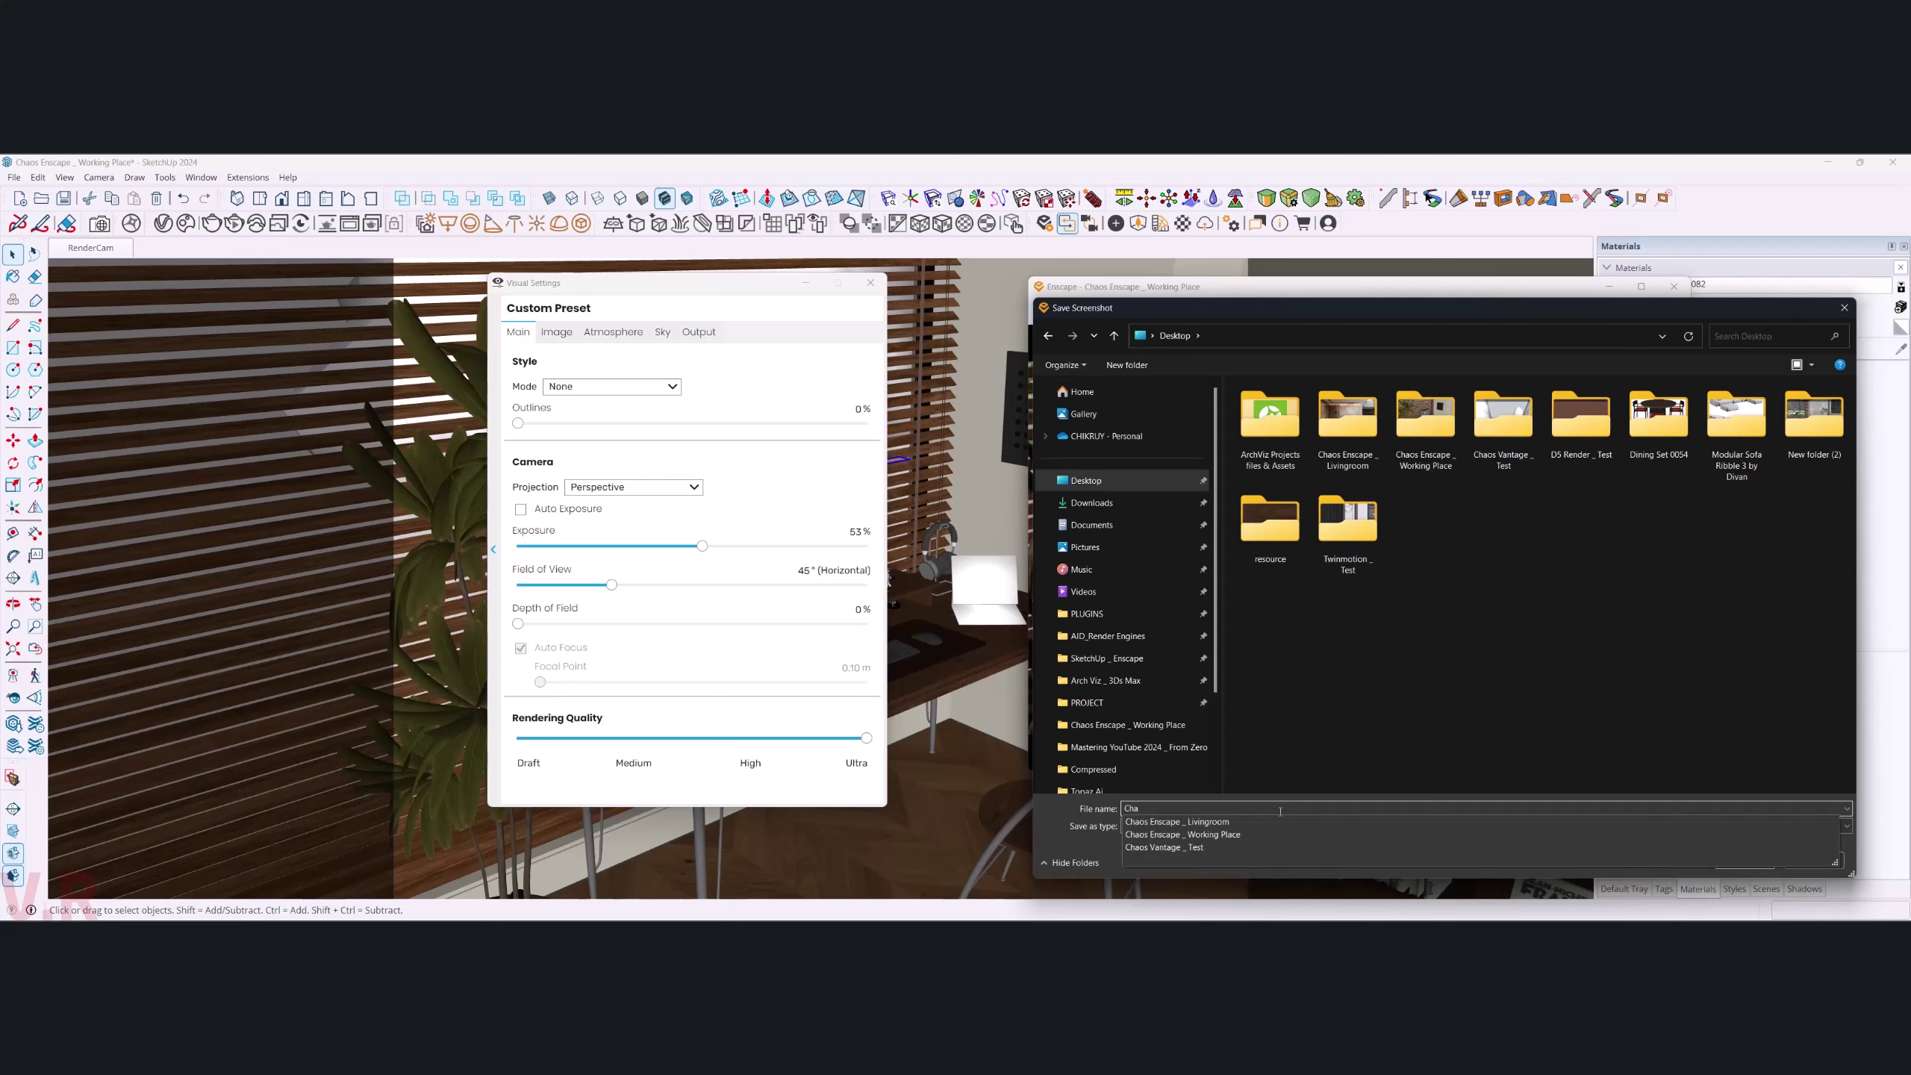
pyautogui.press('Down')
pyautogui.press('Down')
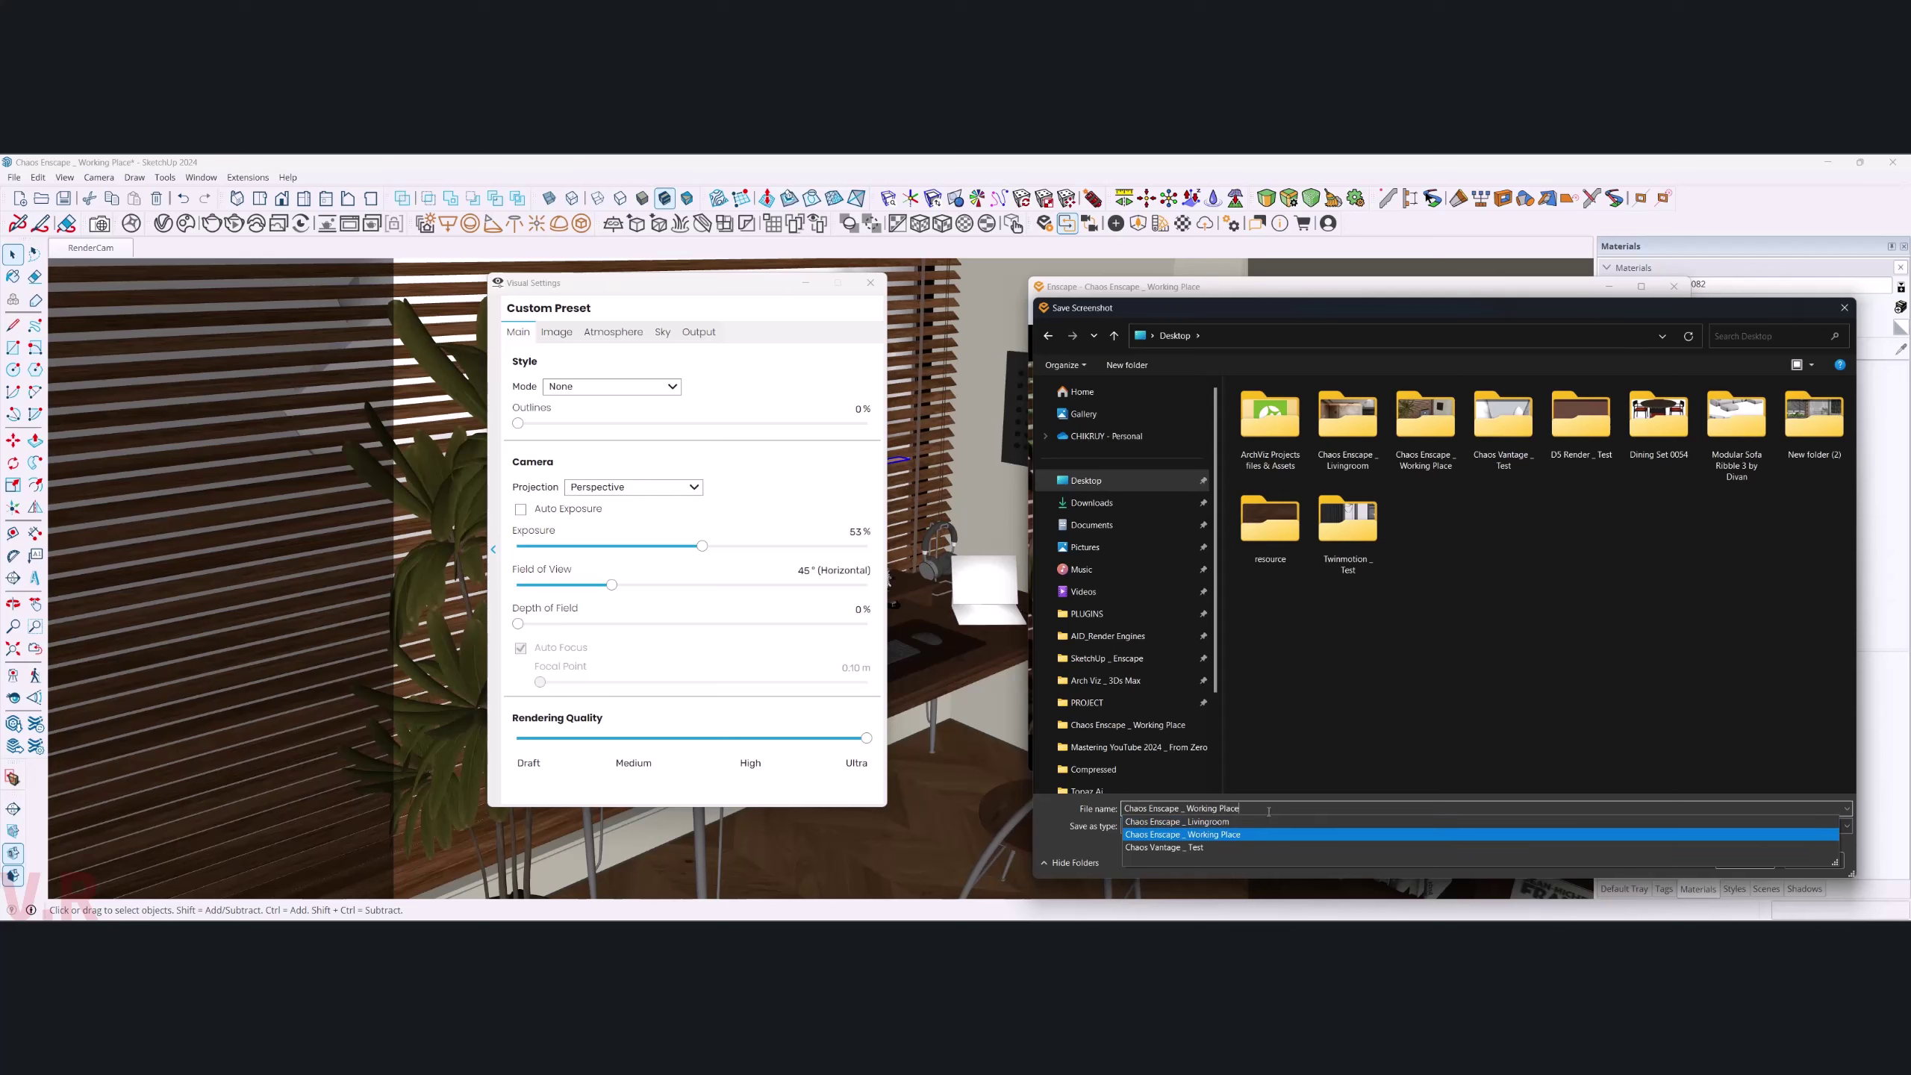
pyautogui.moveTo(1269, 811); pyautogui.dragTo(1115, 808)
pyautogui.hotkey('ctrl', 'c')
# - Save the render as a PNG in the Working Place folder and view it
pyautogui.click(1734, 860)
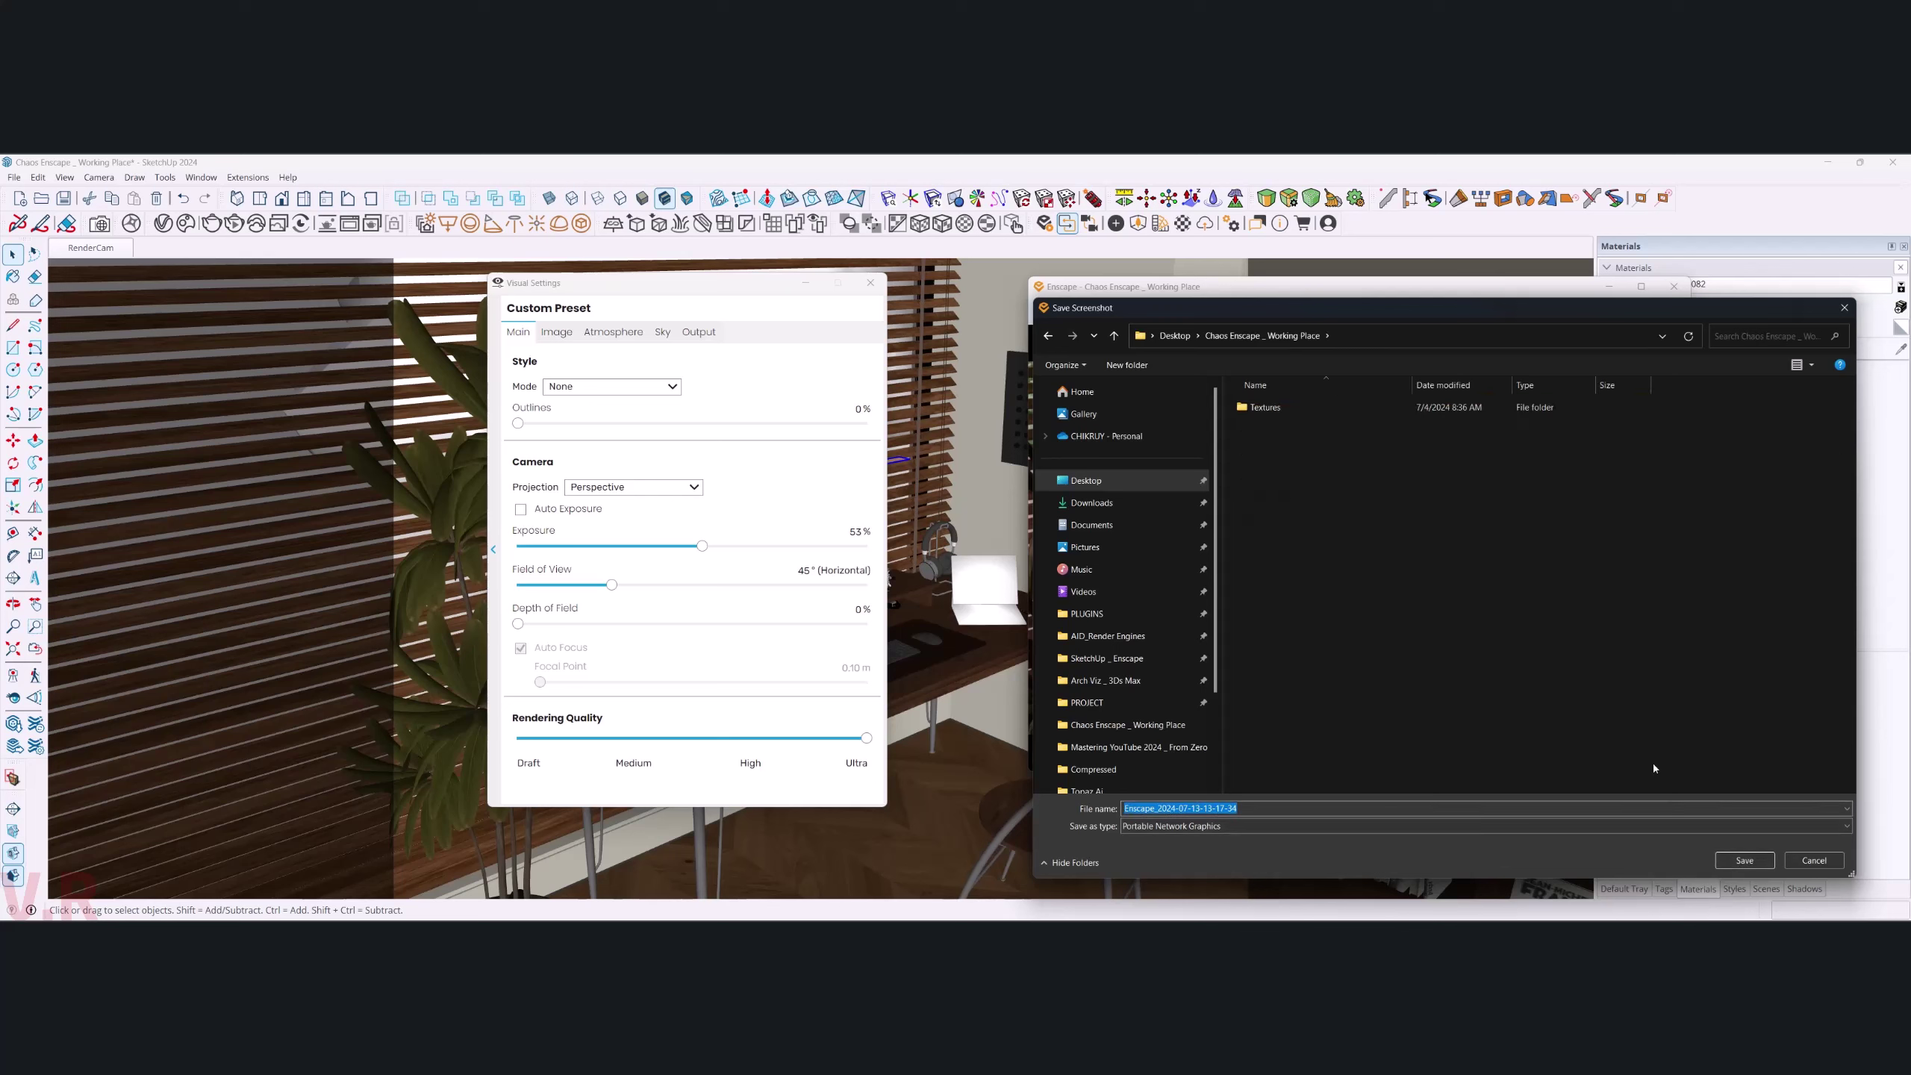
pyautogui.hotkey('ctrl', 'v')
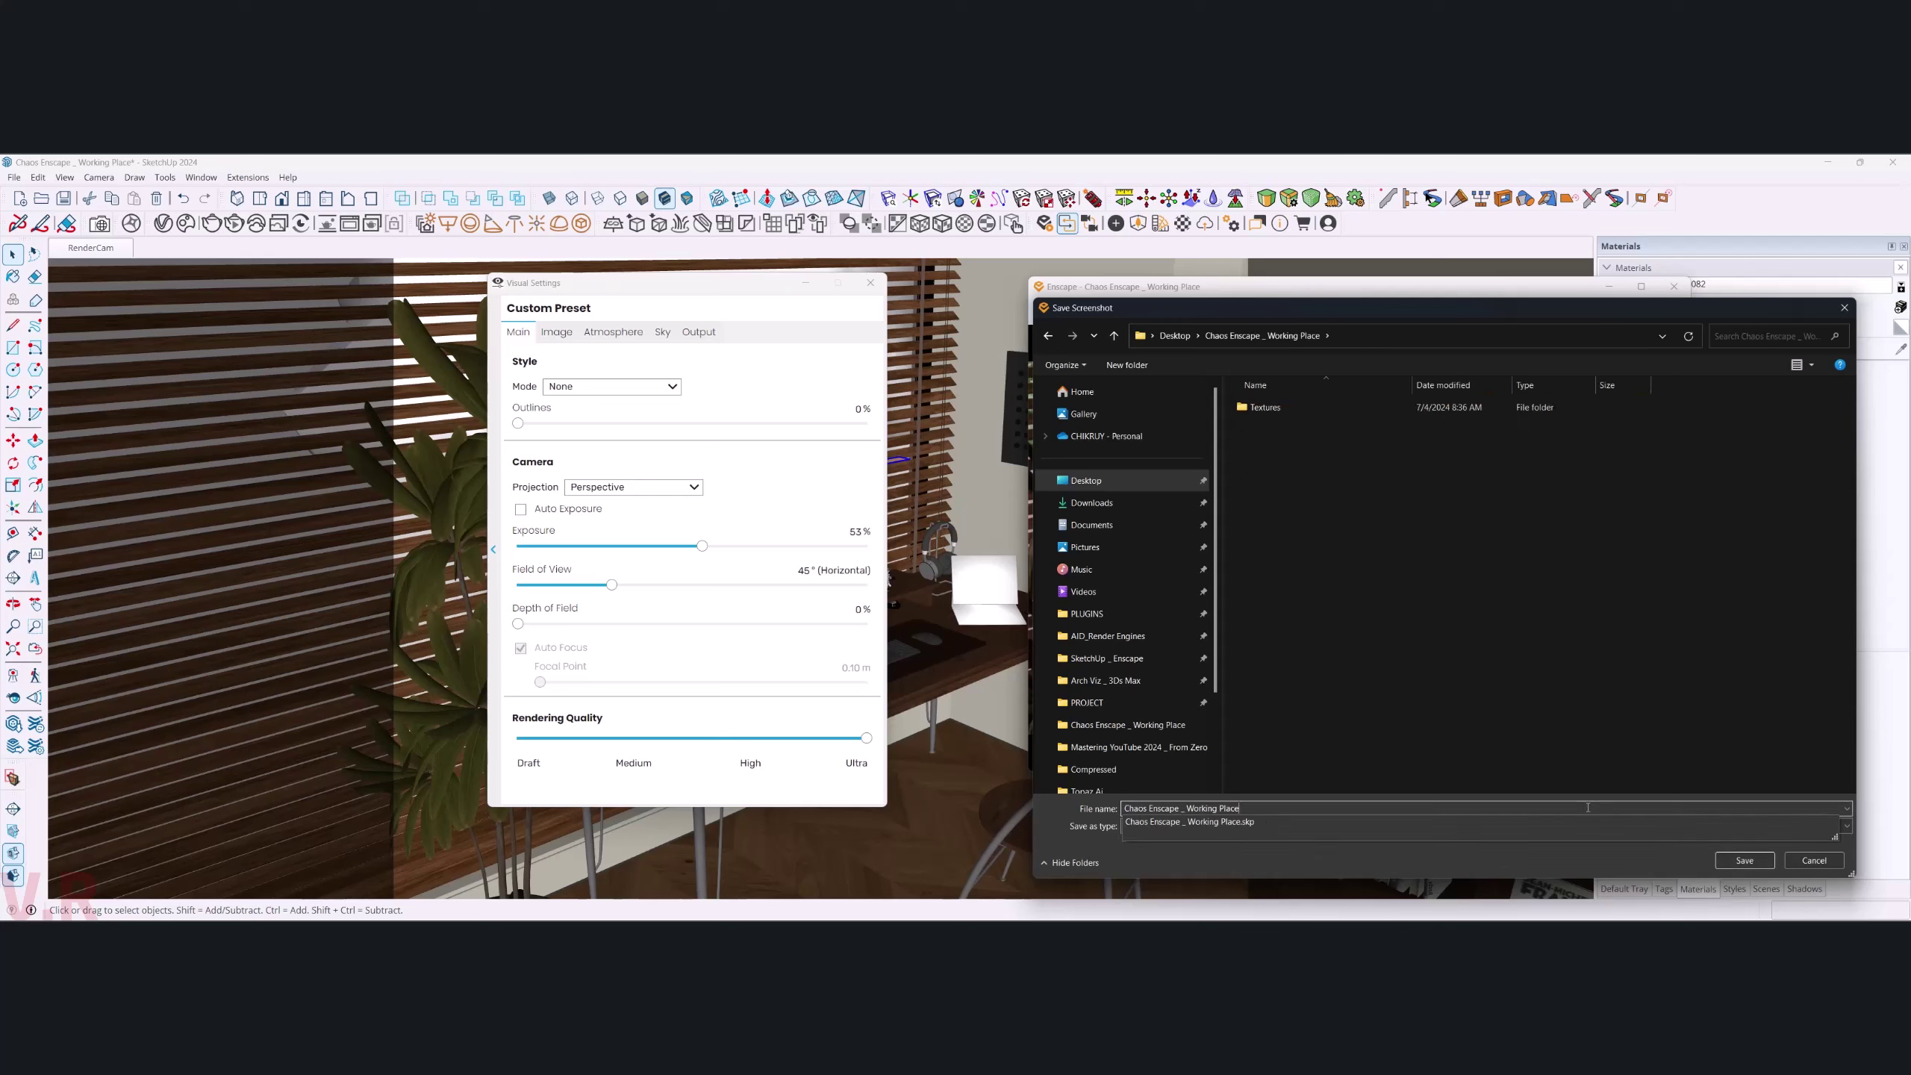
pyautogui.click(1743, 861)
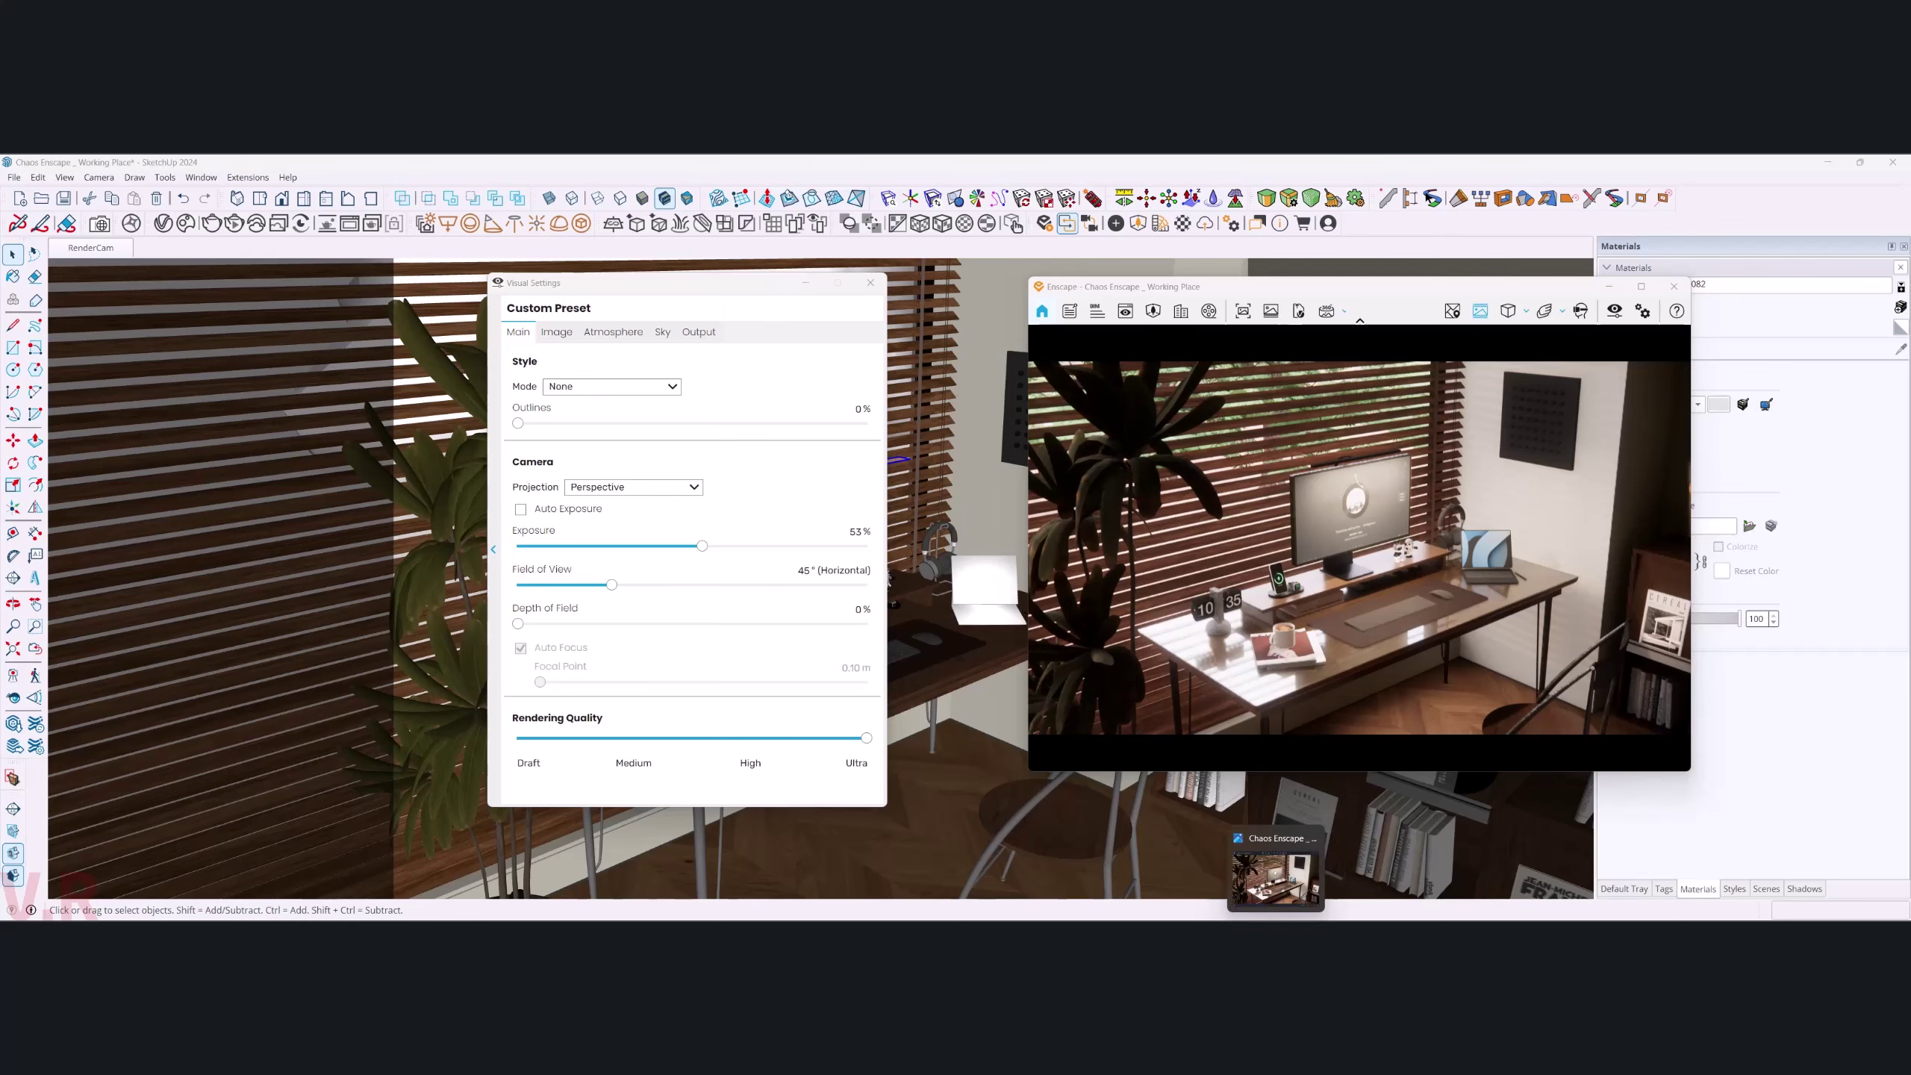
pyautogui.moveTo(1550, 262); pyautogui.dragTo(1012, 293)
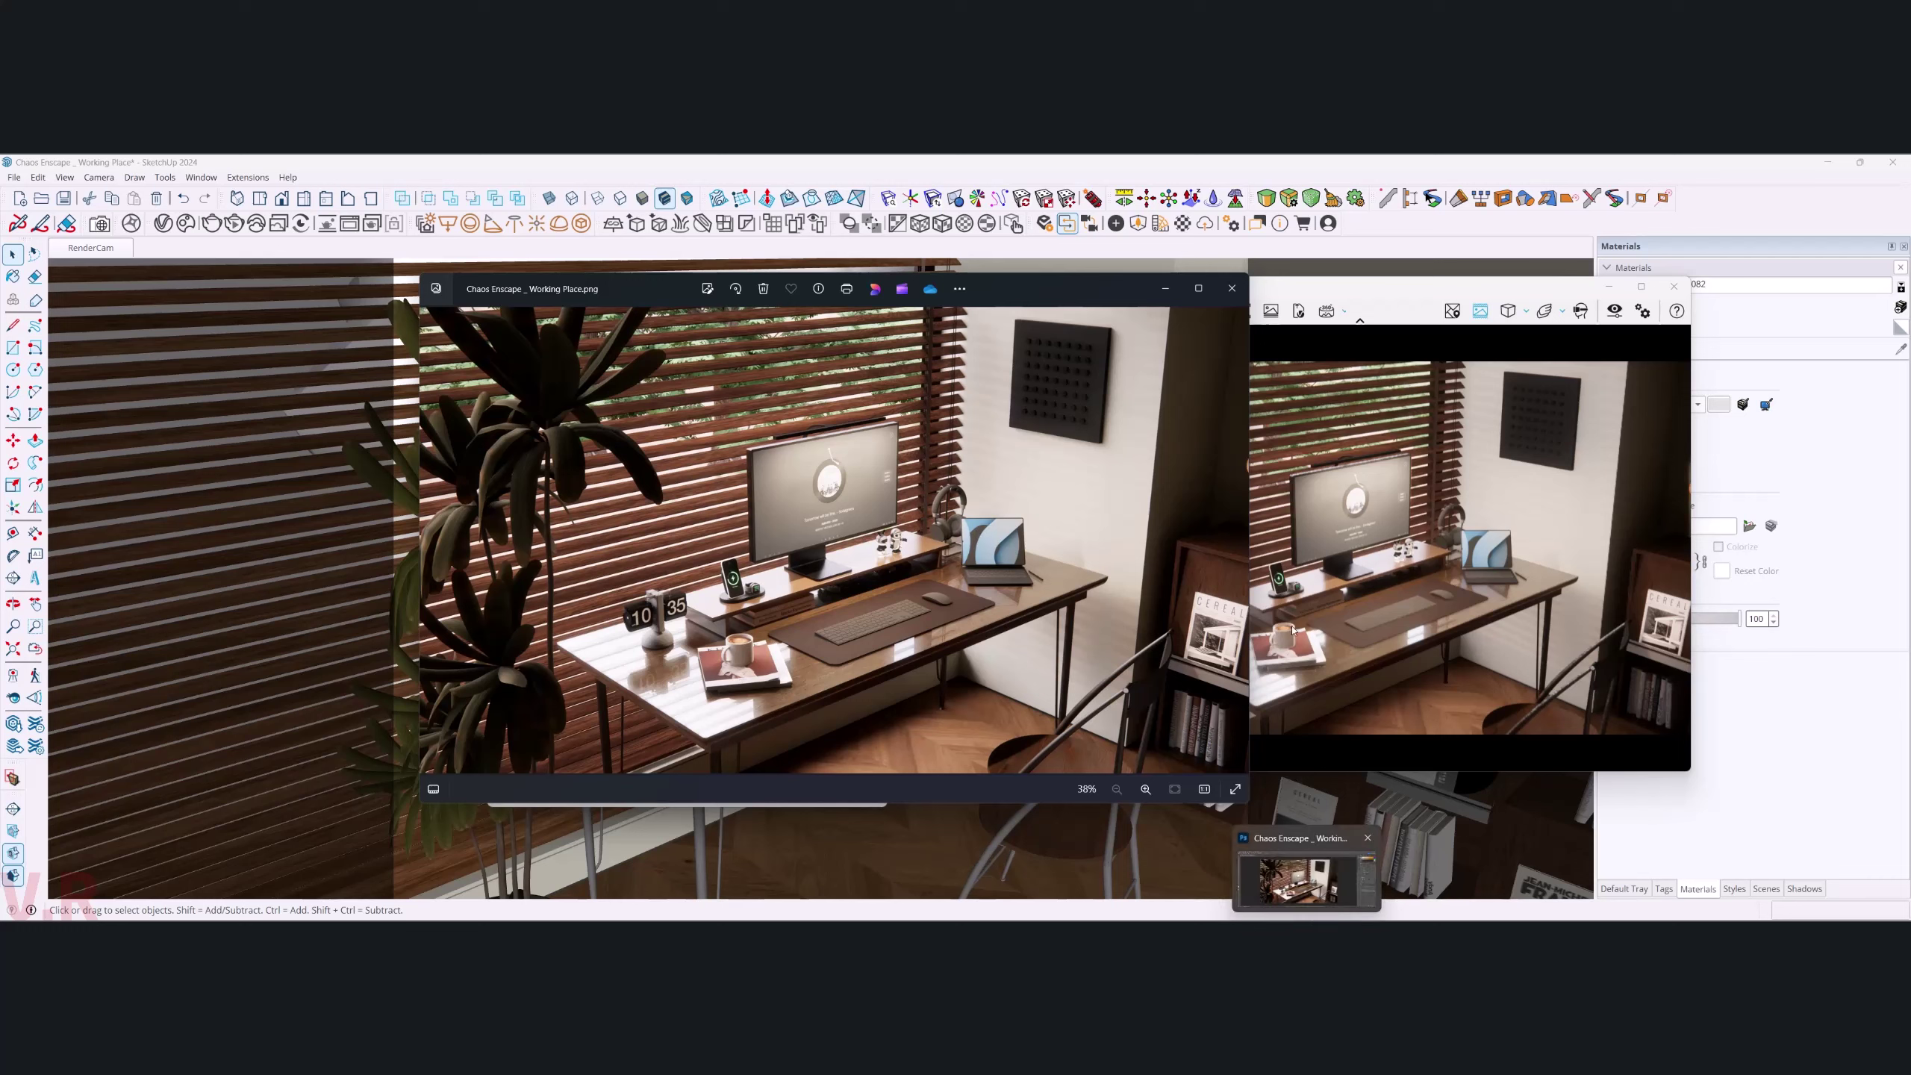
# - Convert the render's Background layer to a smart object
pyautogui.click(1232, 288)
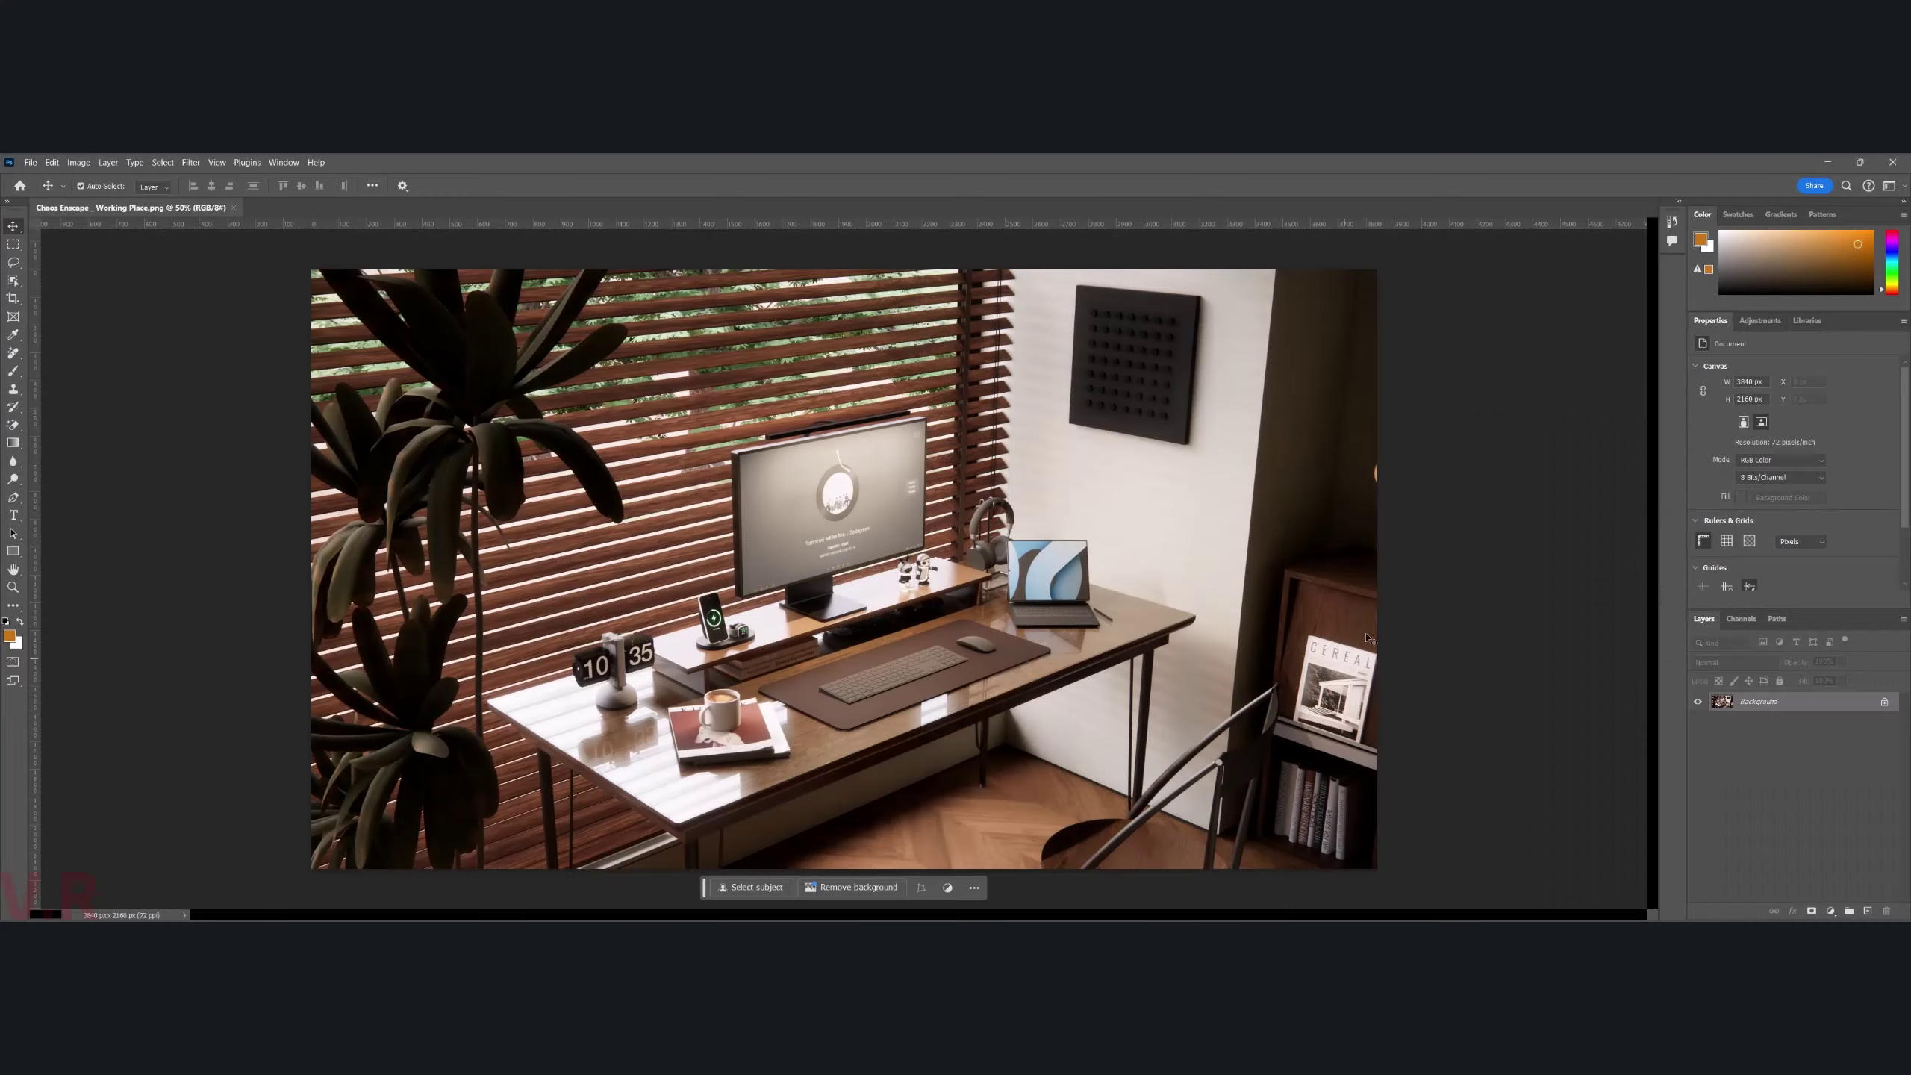
pyautogui.rightClick(1786, 706)
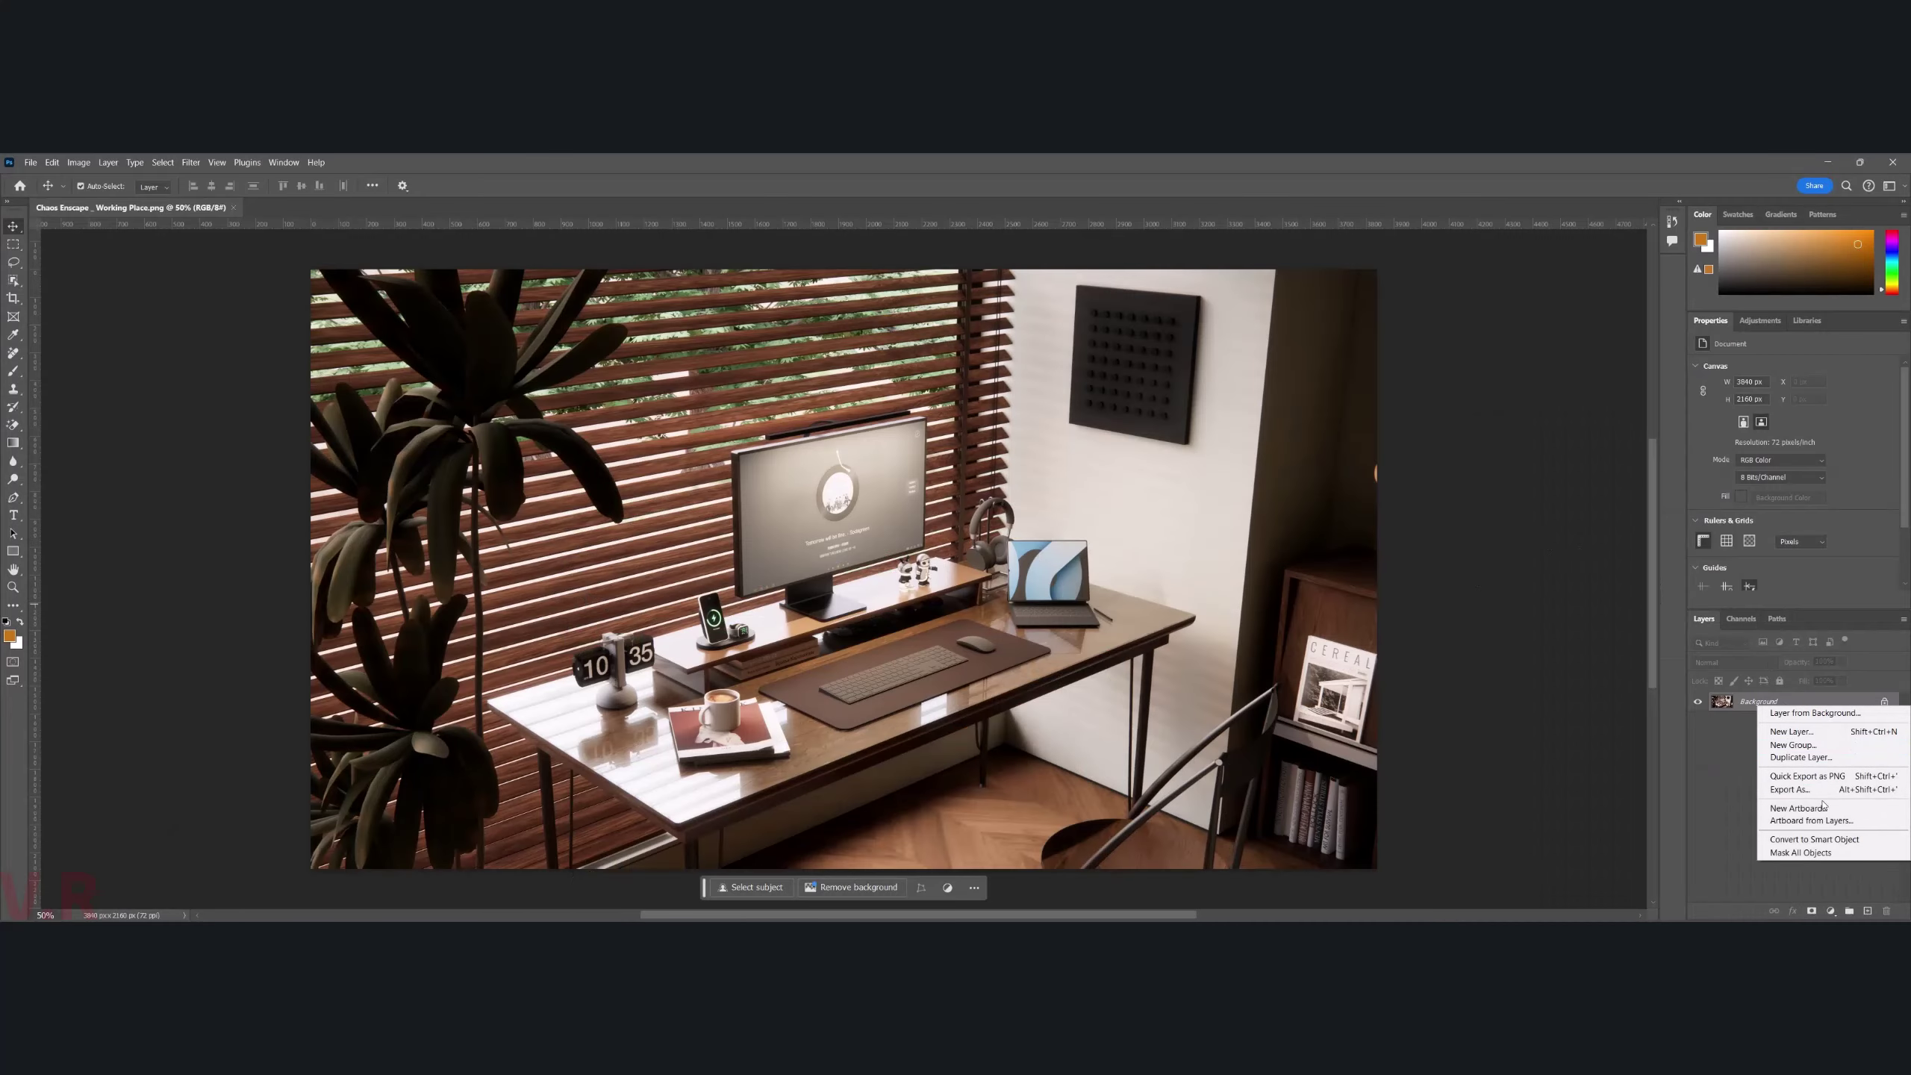
pyautogui.click(1836, 843)
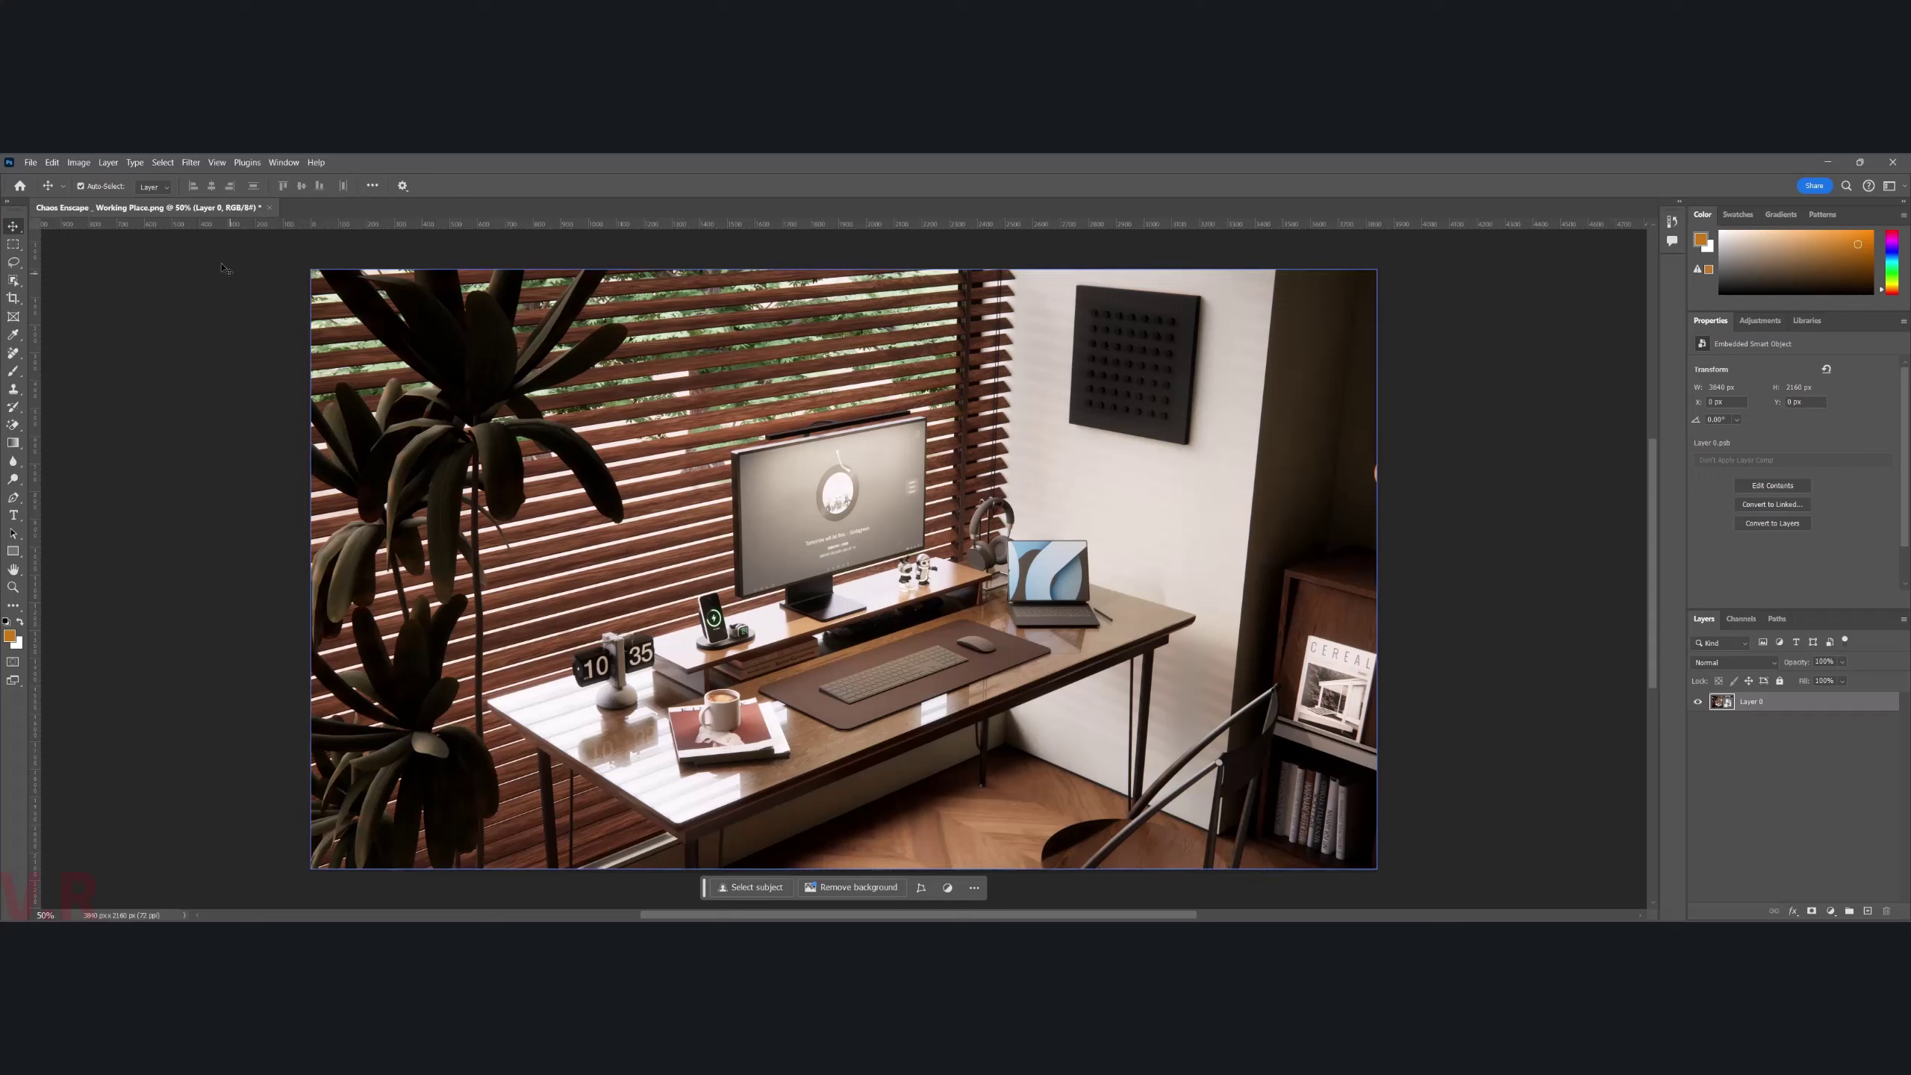
# - Sharpen the render with an Unsharp Mask smart filter
pyautogui.click(191, 162)
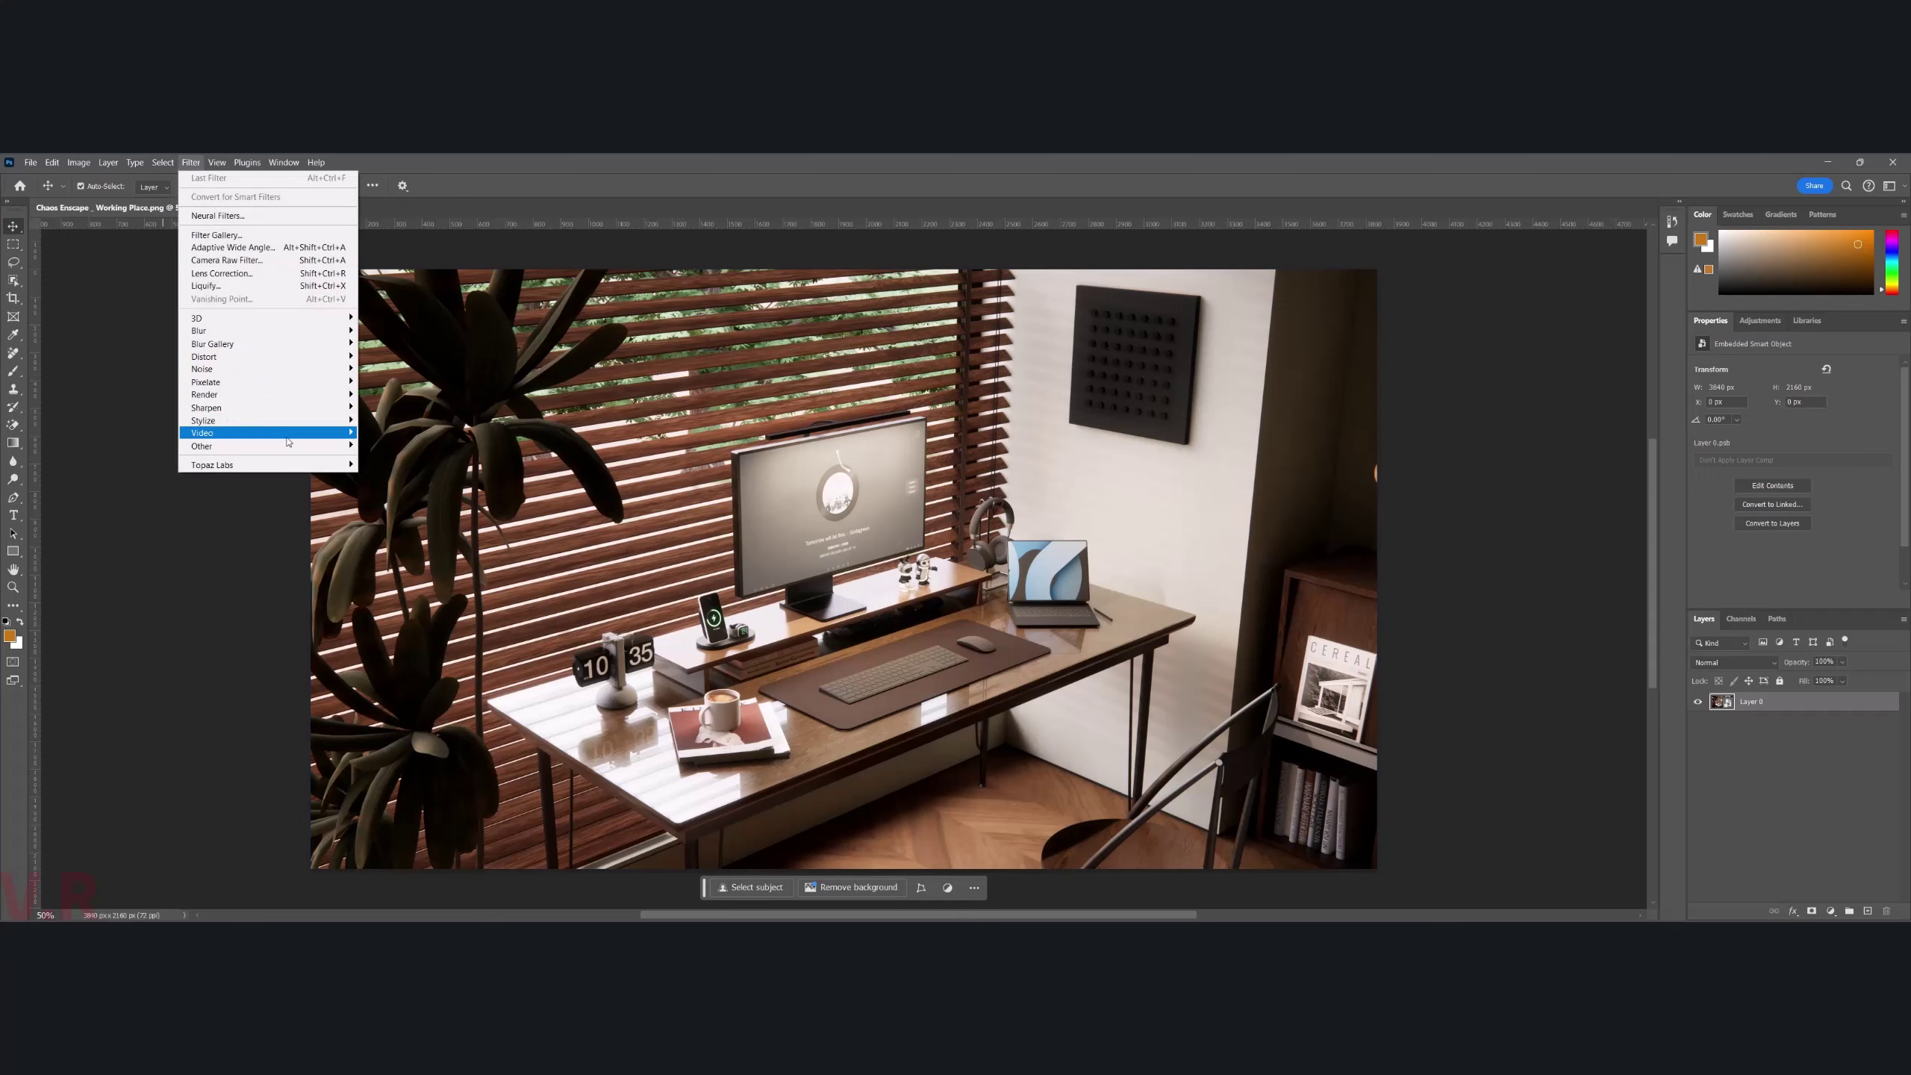
pyautogui.moveTo(209, 408)
pyautogui.click(415, 461)
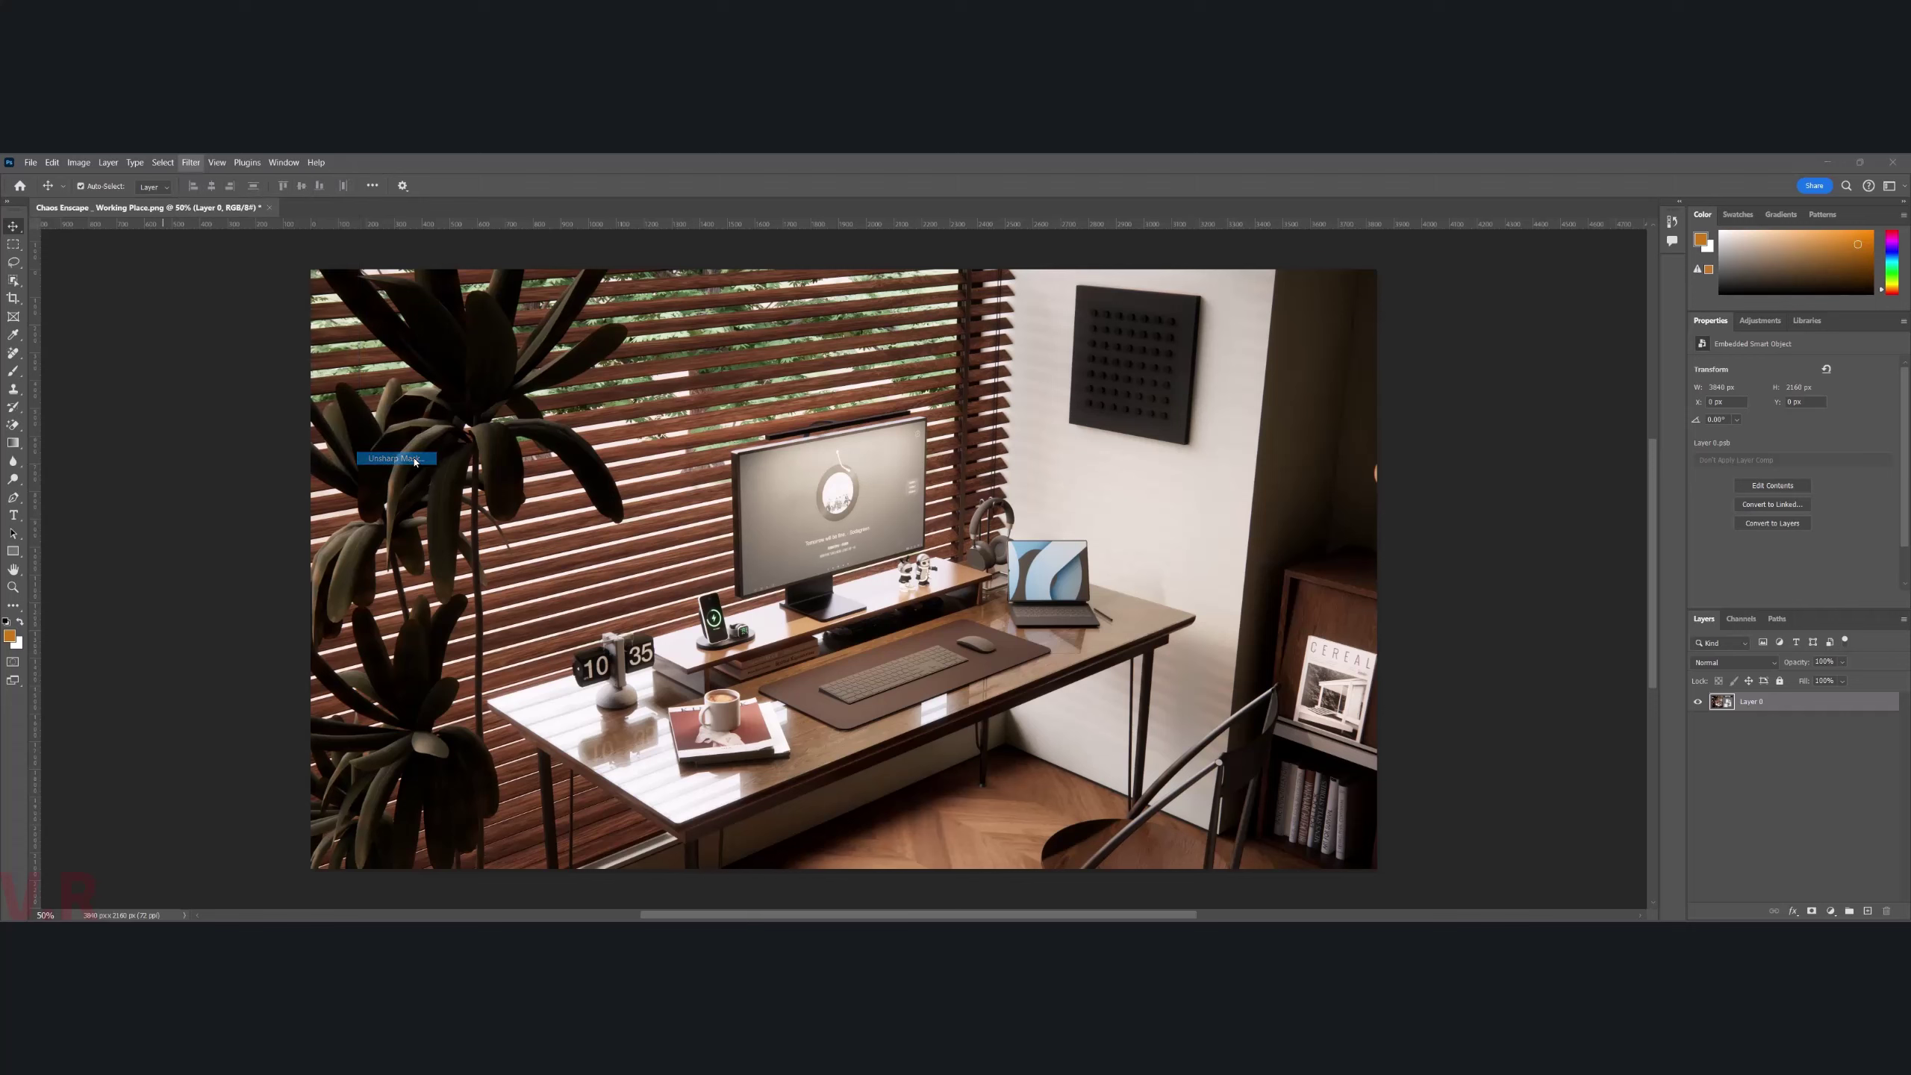
pyautogui.click(1021, 320)
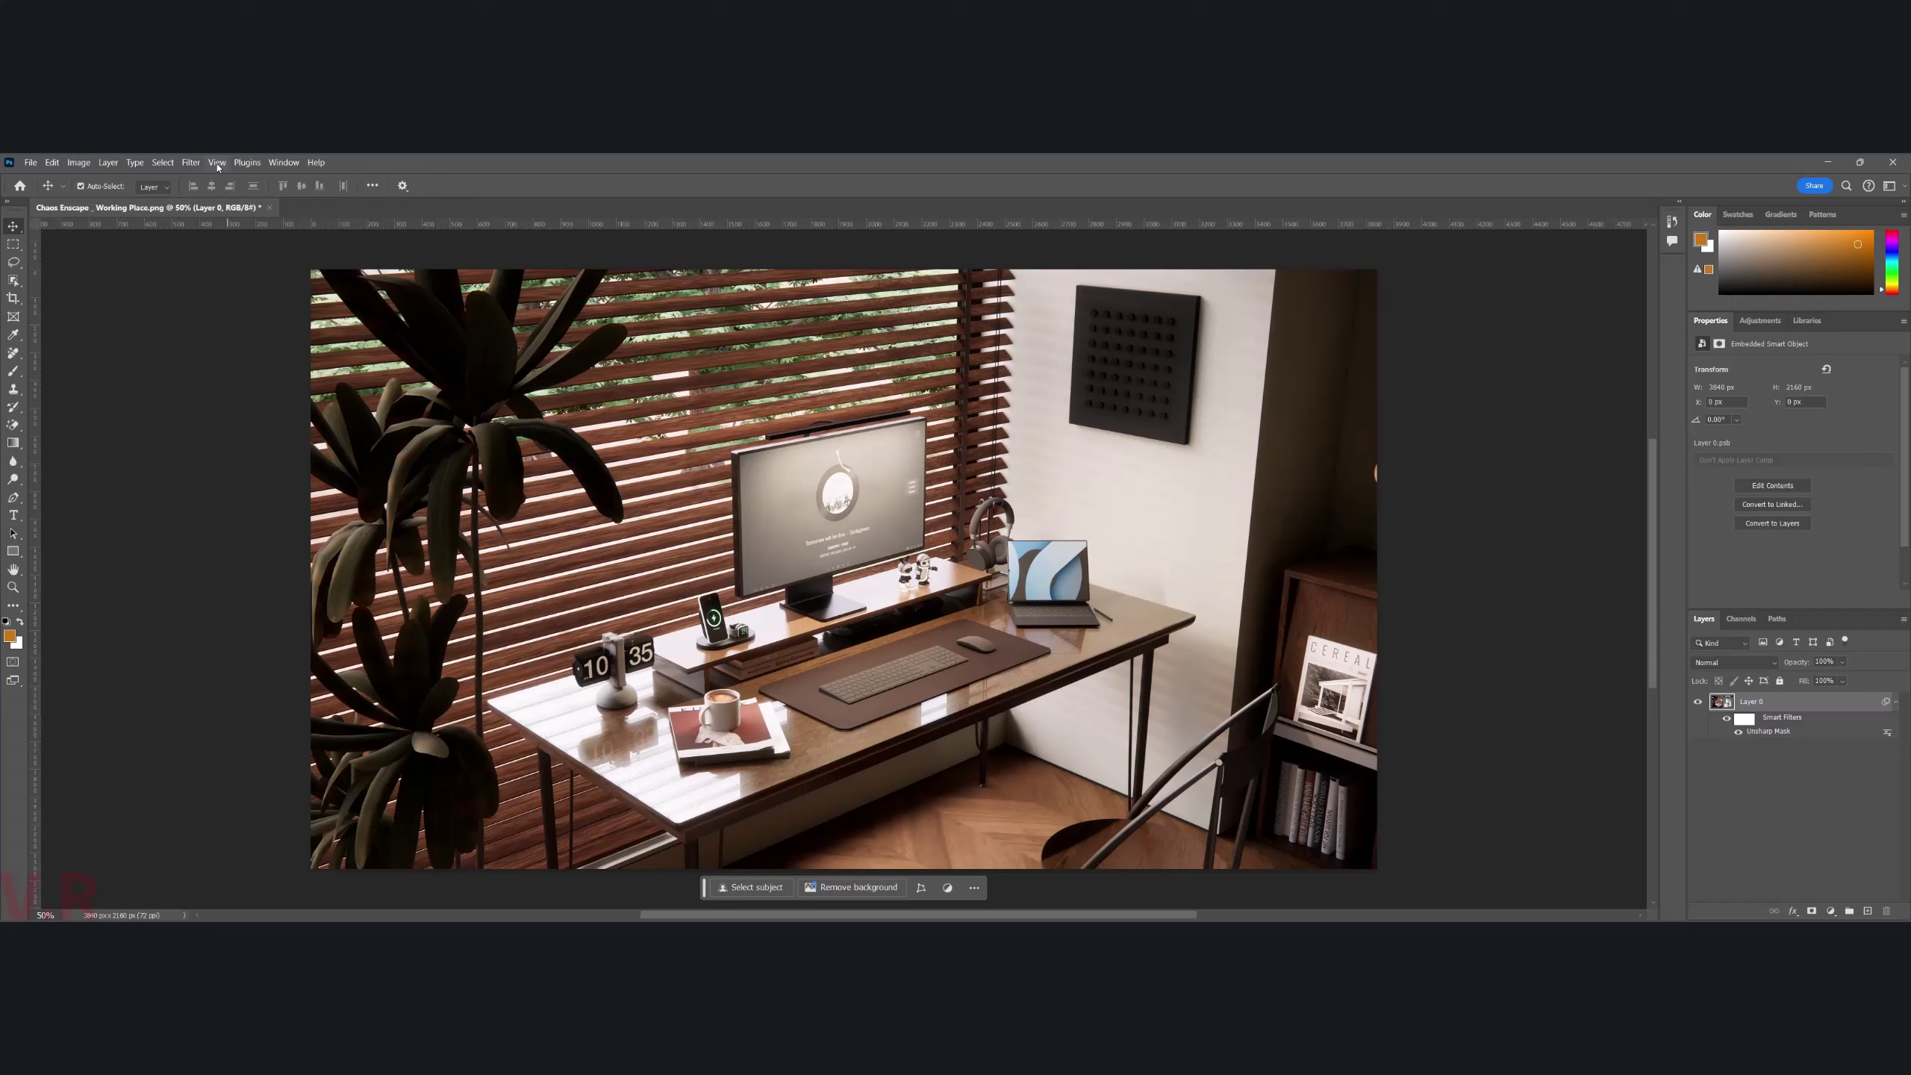
pyautogui.click(191, 162)
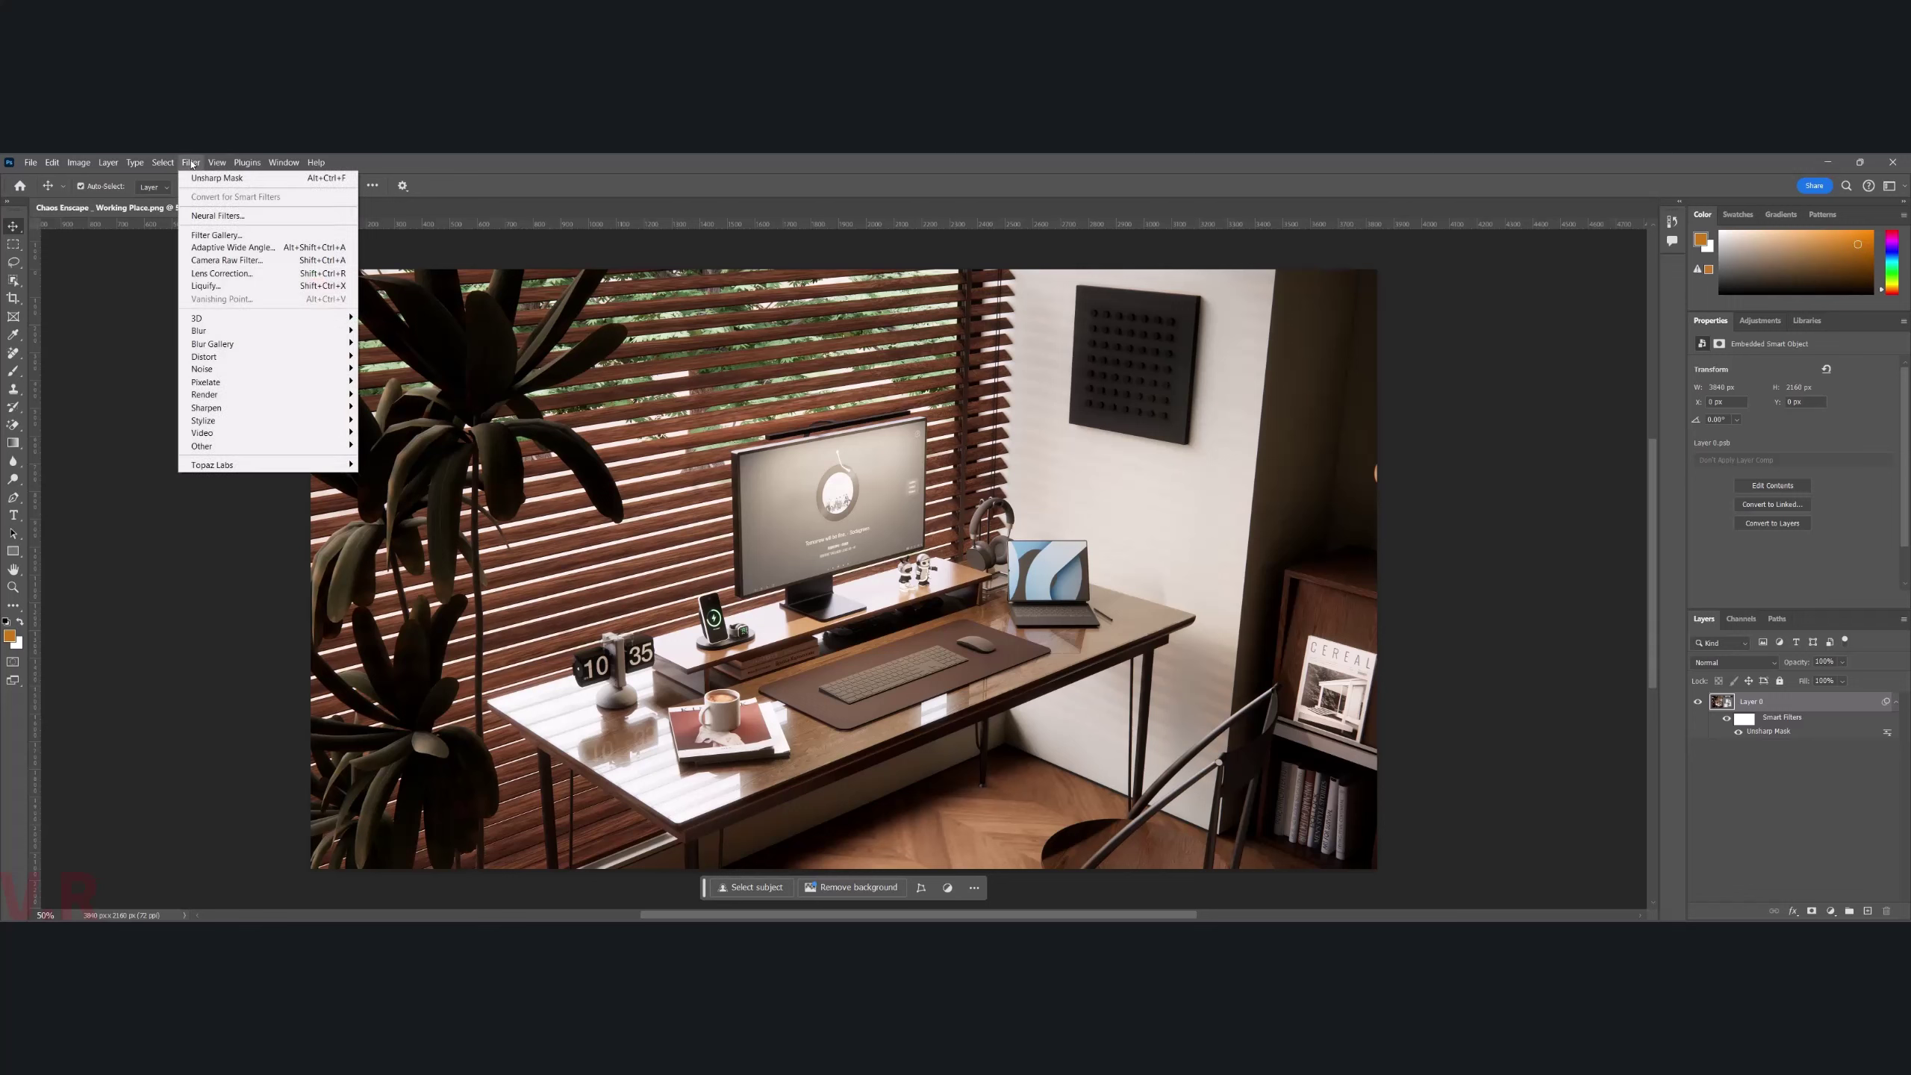
# - In Camera Raw, auto-adjust the render, then set Exposure +0.15 and Shadows +32
pyautogui.click(232, 263)
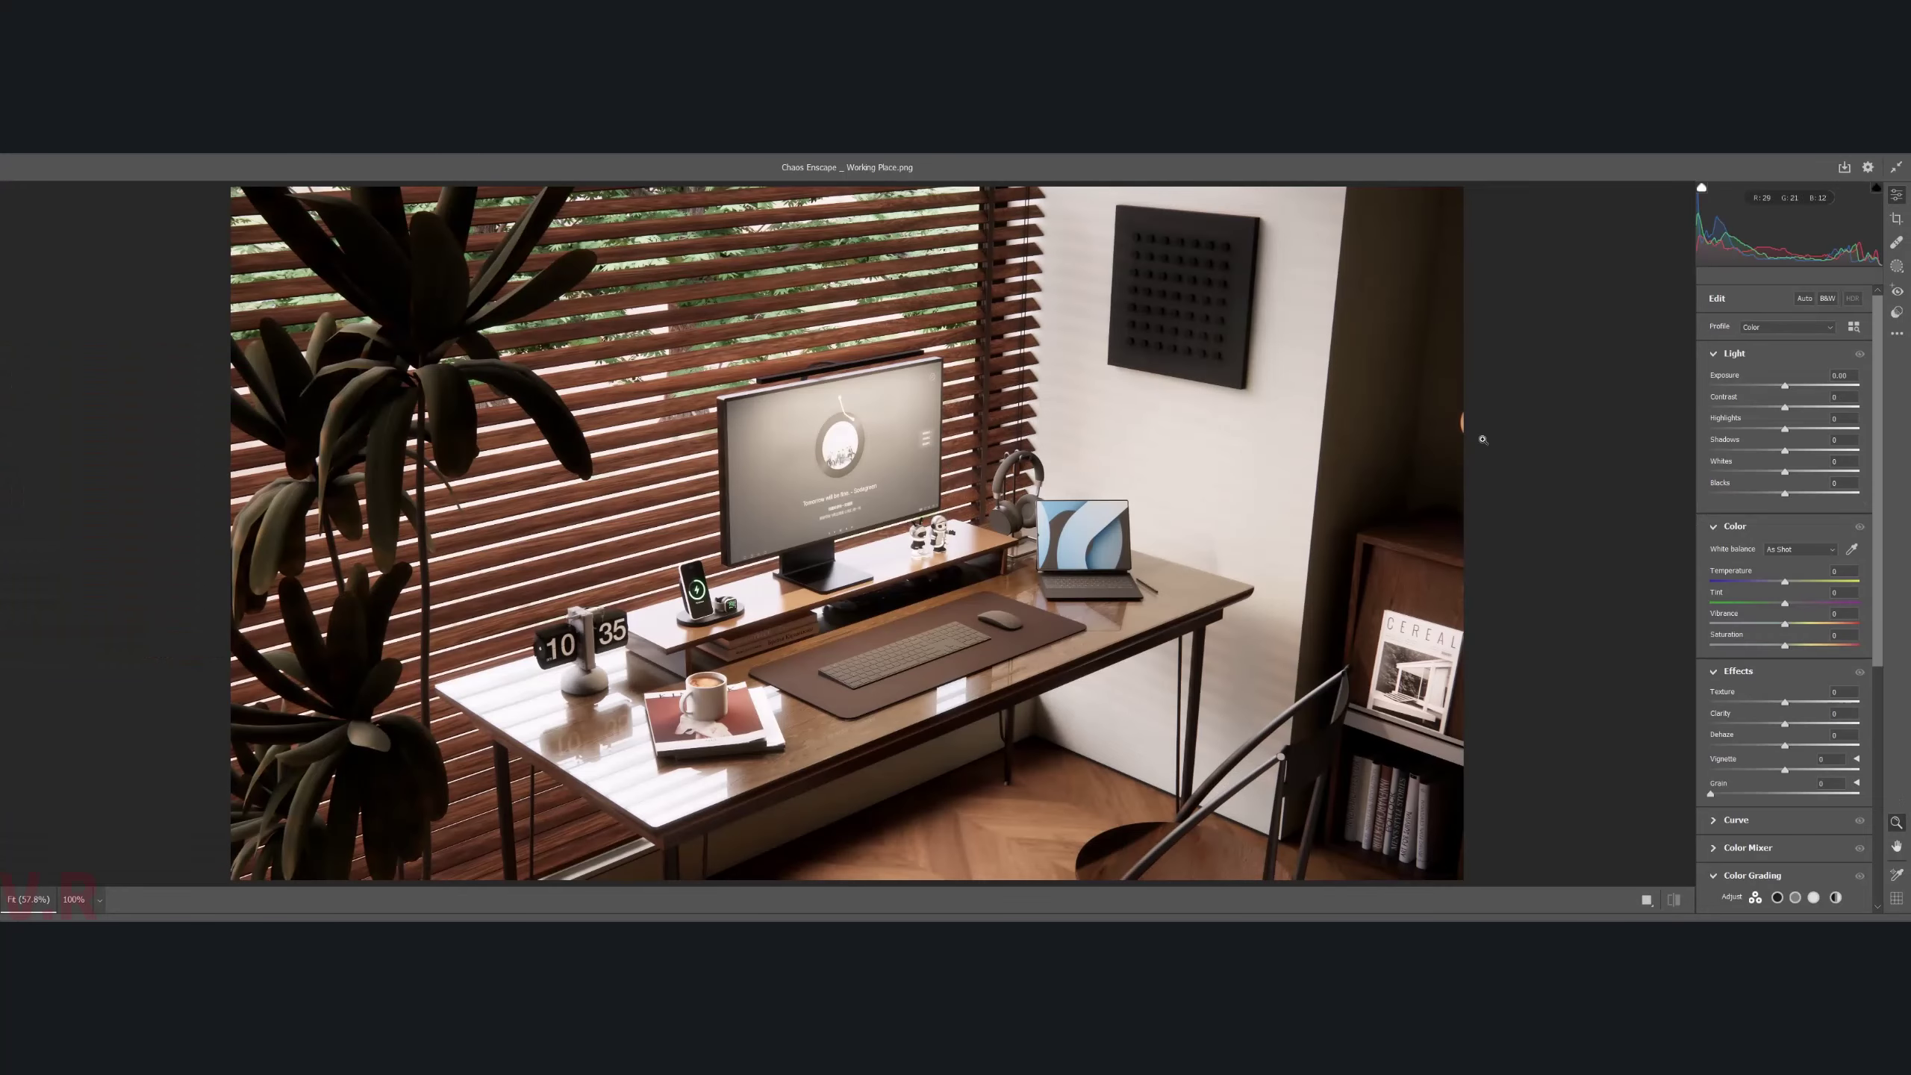
pyautogui.click(1805, 299)
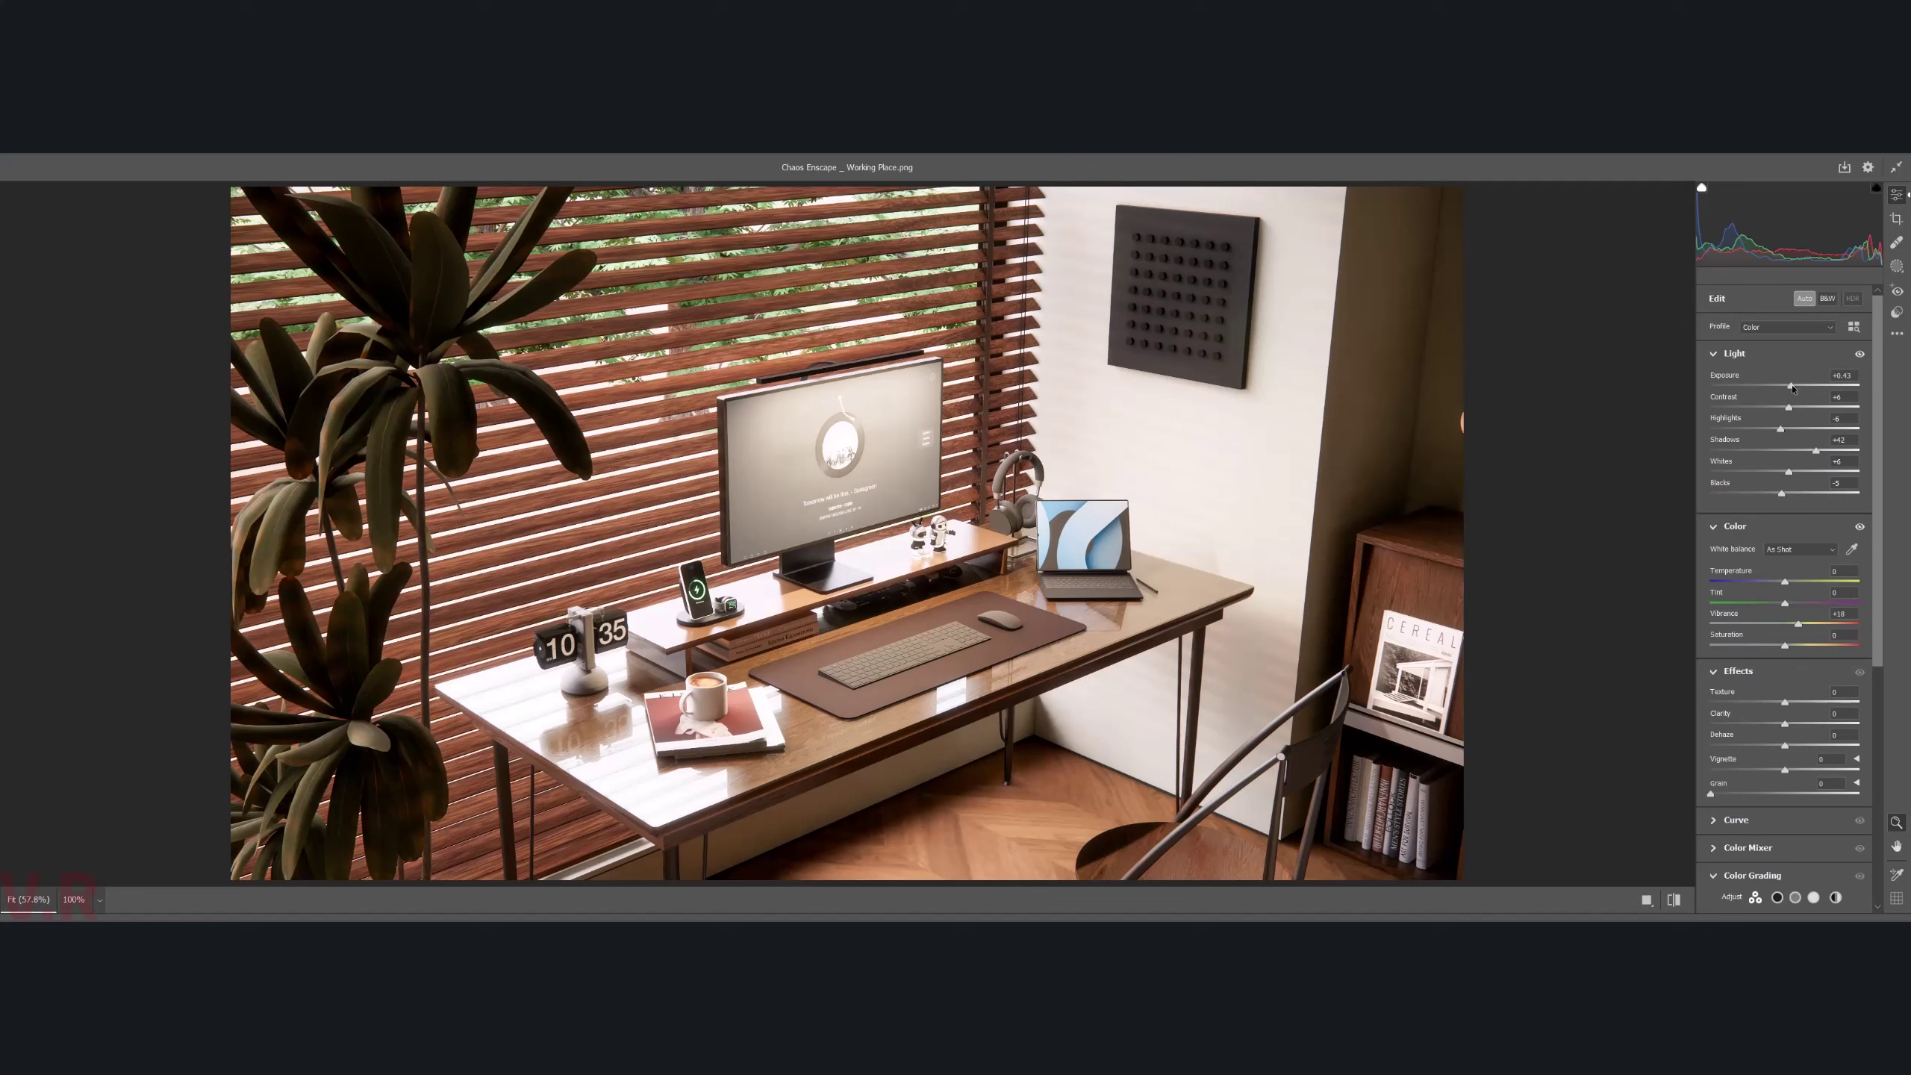
pyautogui.moveTo(1793, 387); pyautogui.dragTo(1790, 386)
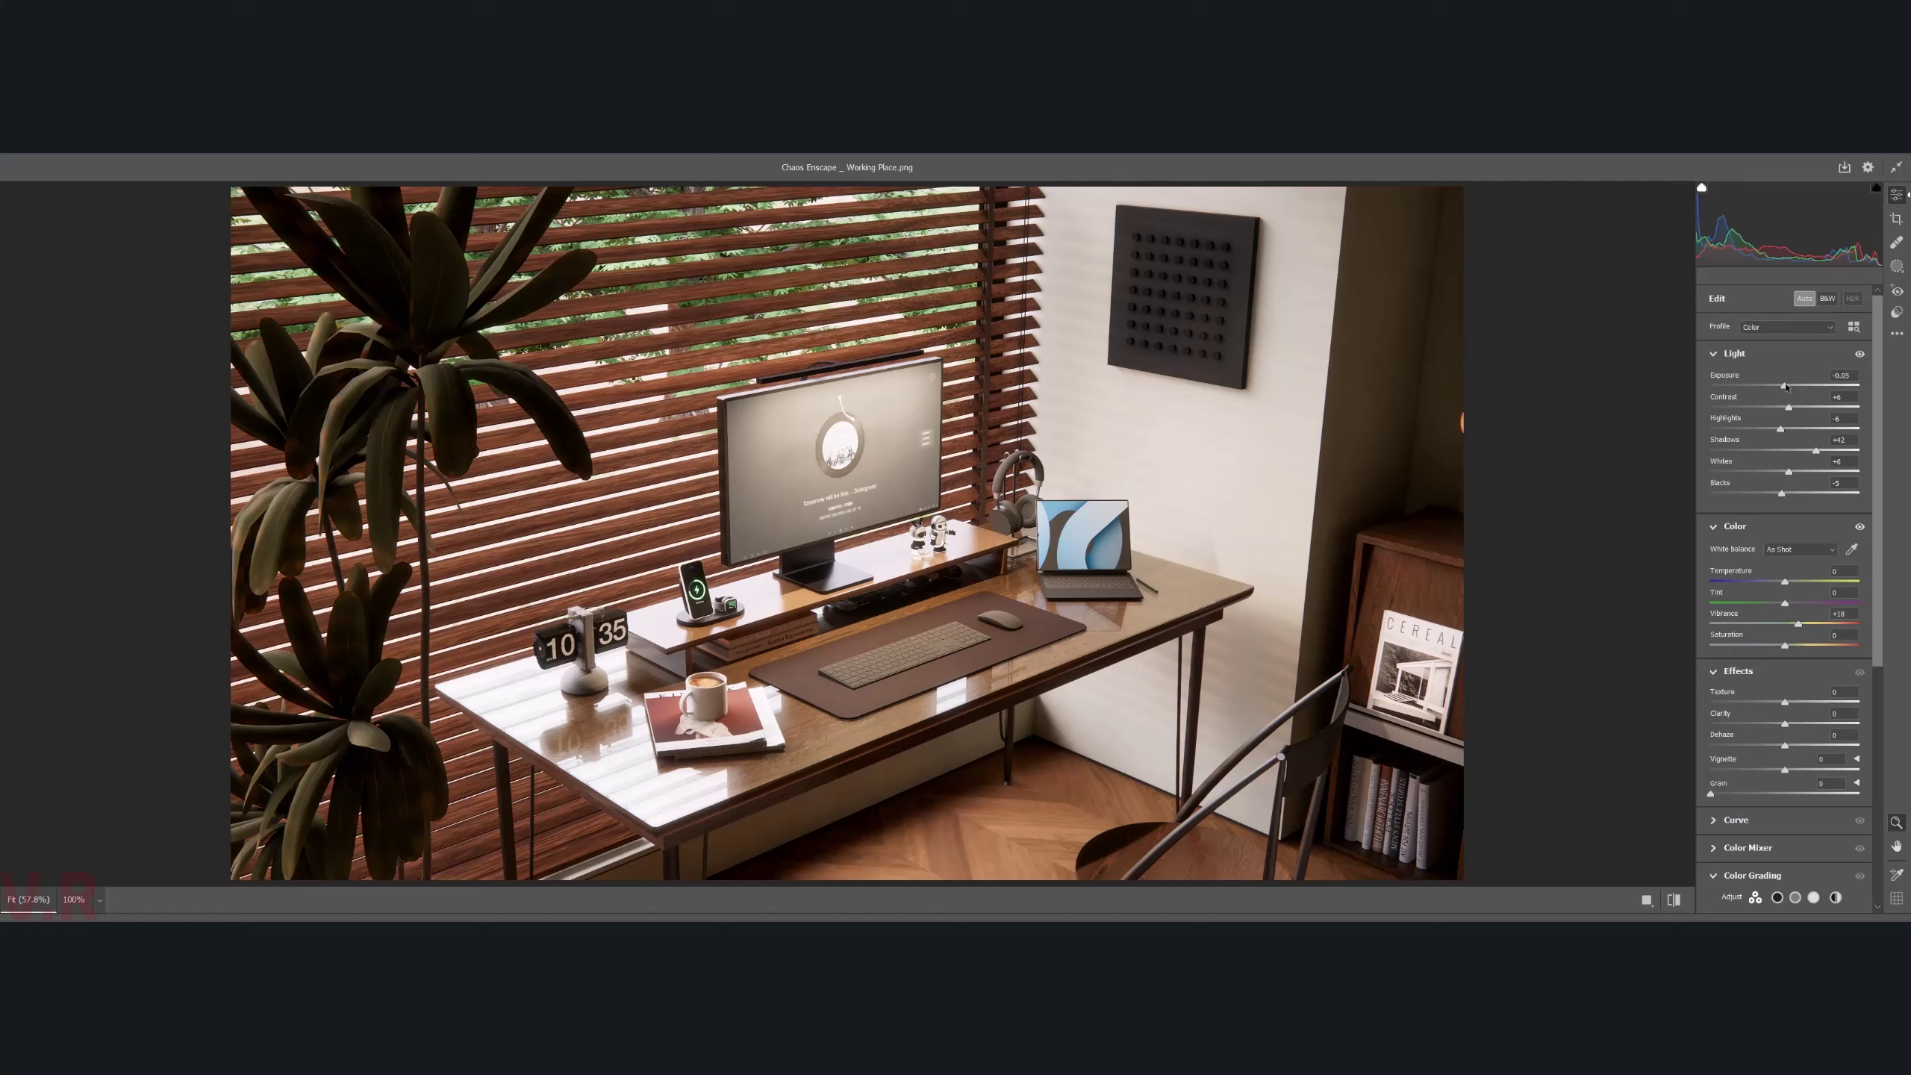
pyautogui.click(1849, 375)
pyautogui.moveTo(1786, 386); pyautogui.dragTo(1788, 386)
pyautogui.moveTo(1787, 387); pyautogui.dragTo(1789, 386)
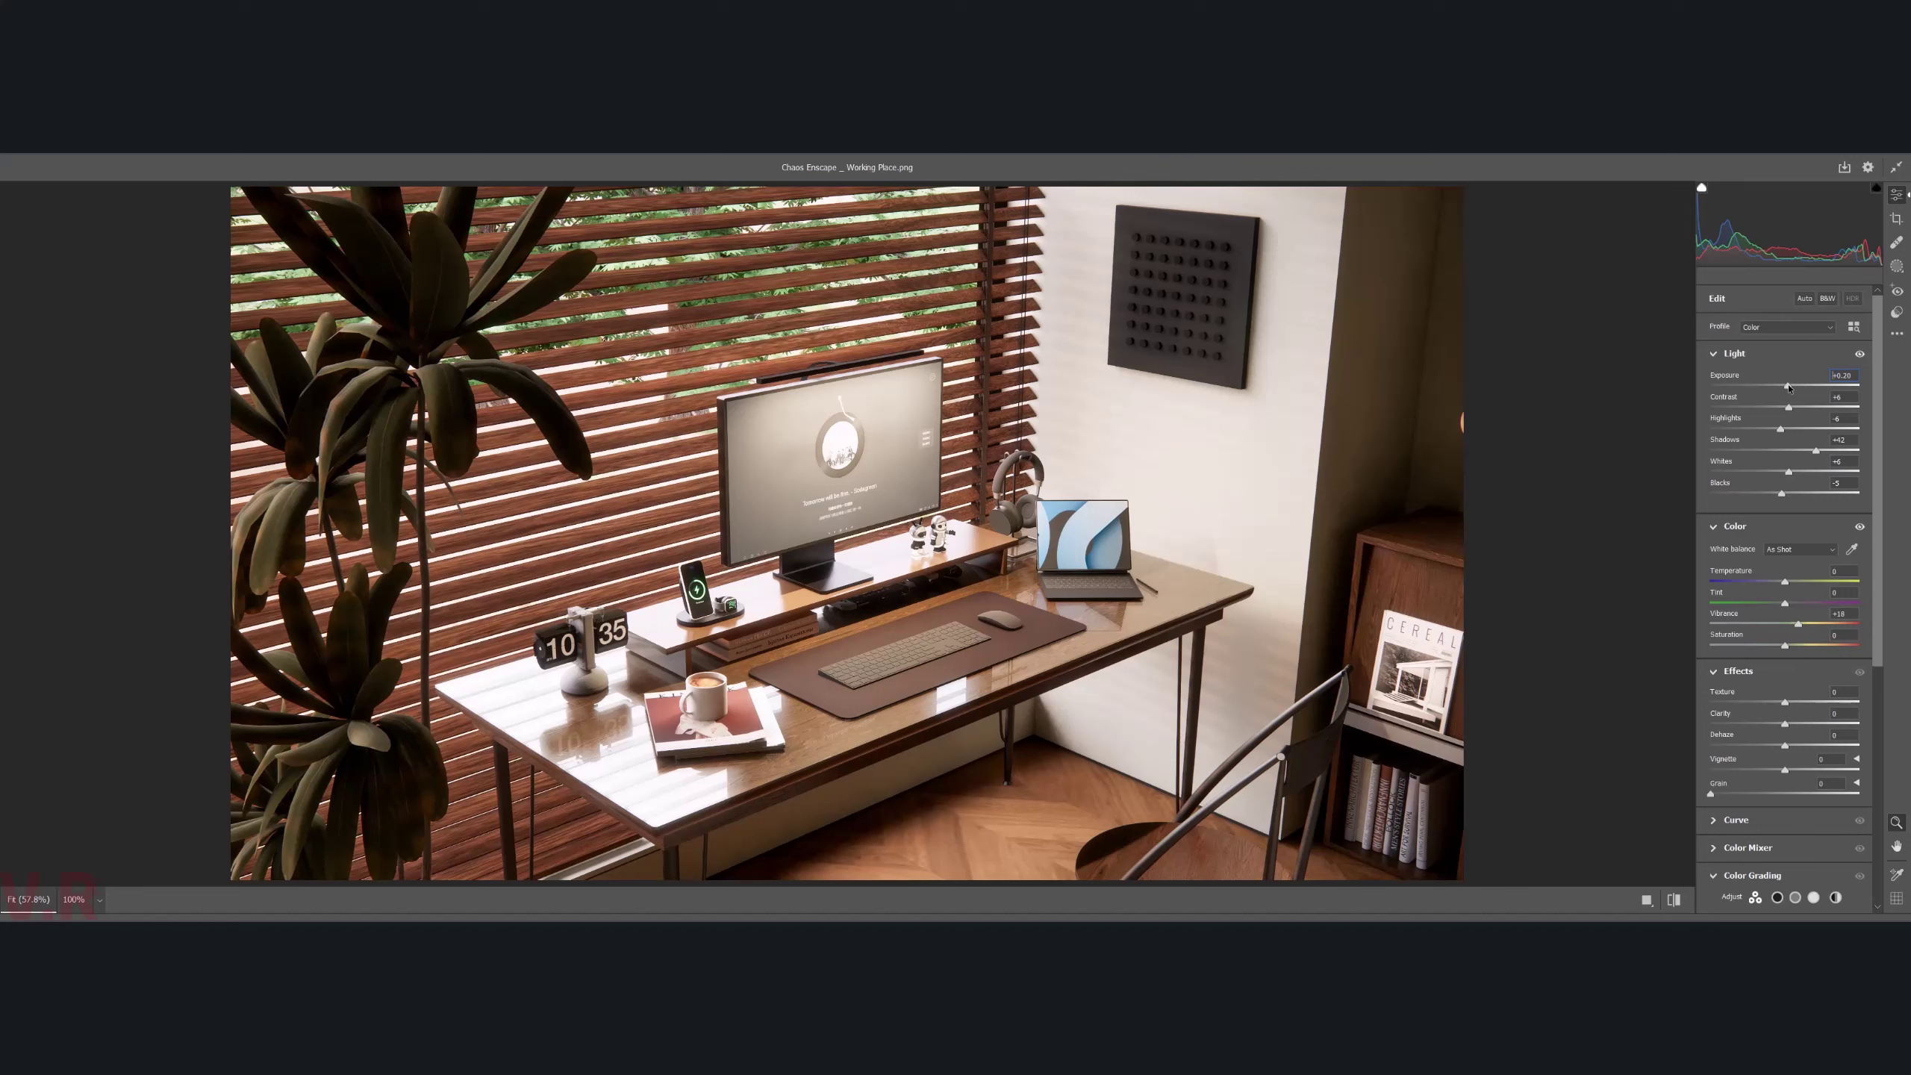
pyautogui.moveTo(1816, 451); pyautogui.dragTo(1801, 452)
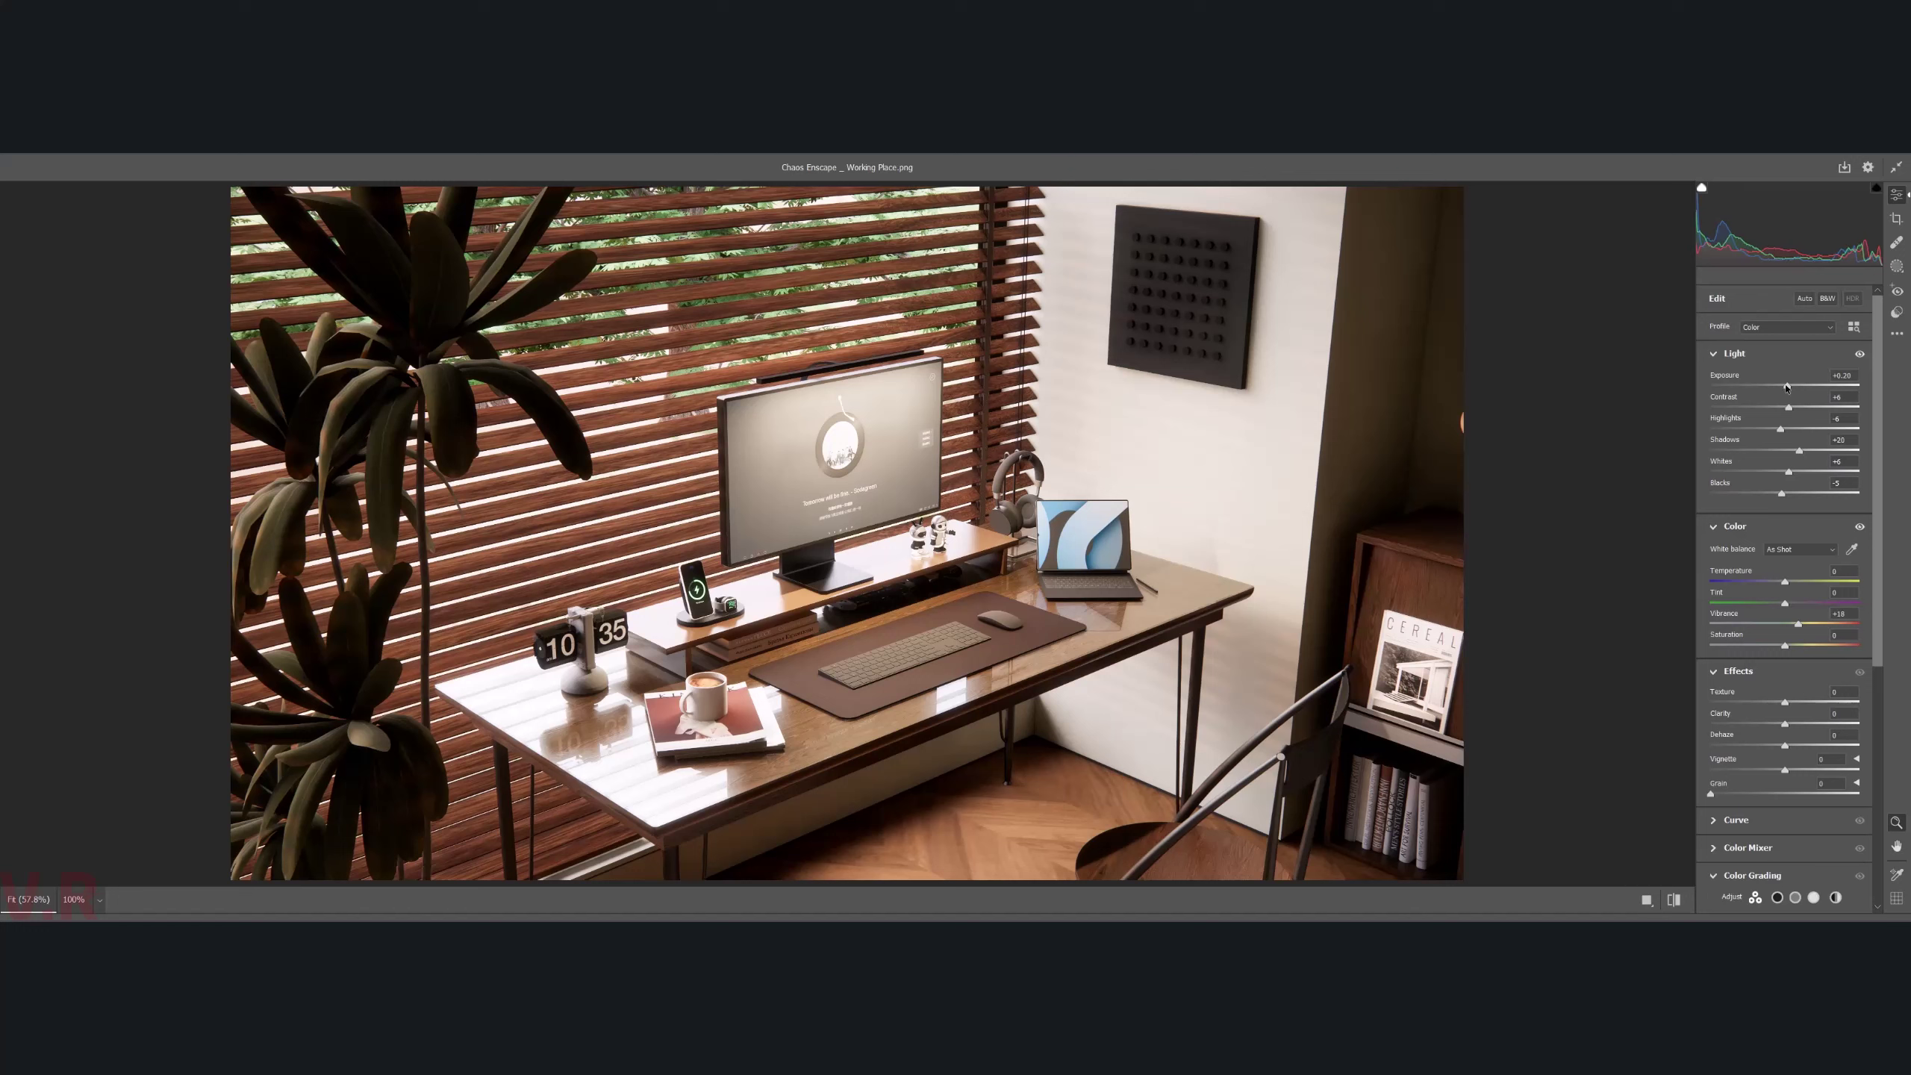
pyautogui.moveTo(1787, 387); pyautogui.dragTo(1784, 387)
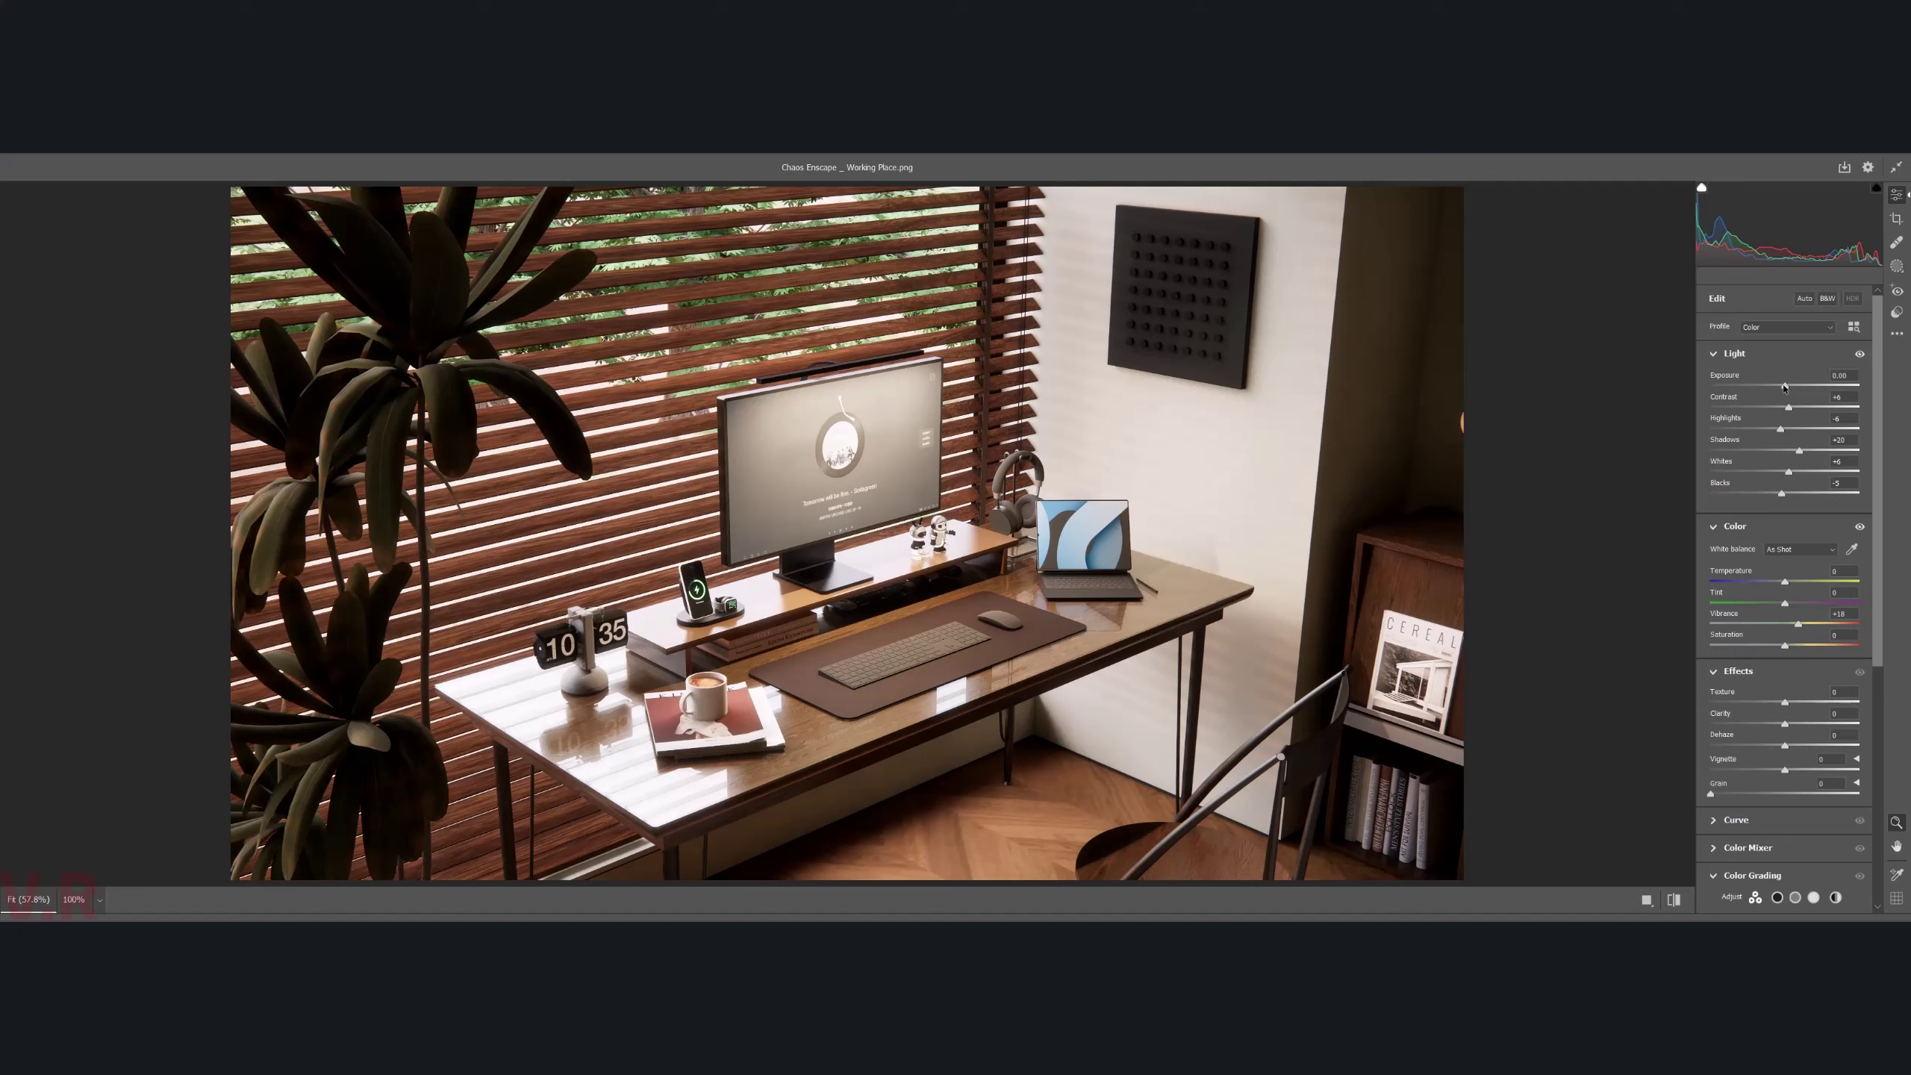
pyautogui.moveTo(1785, 387); pyautogui.dragTo(1787, 387)
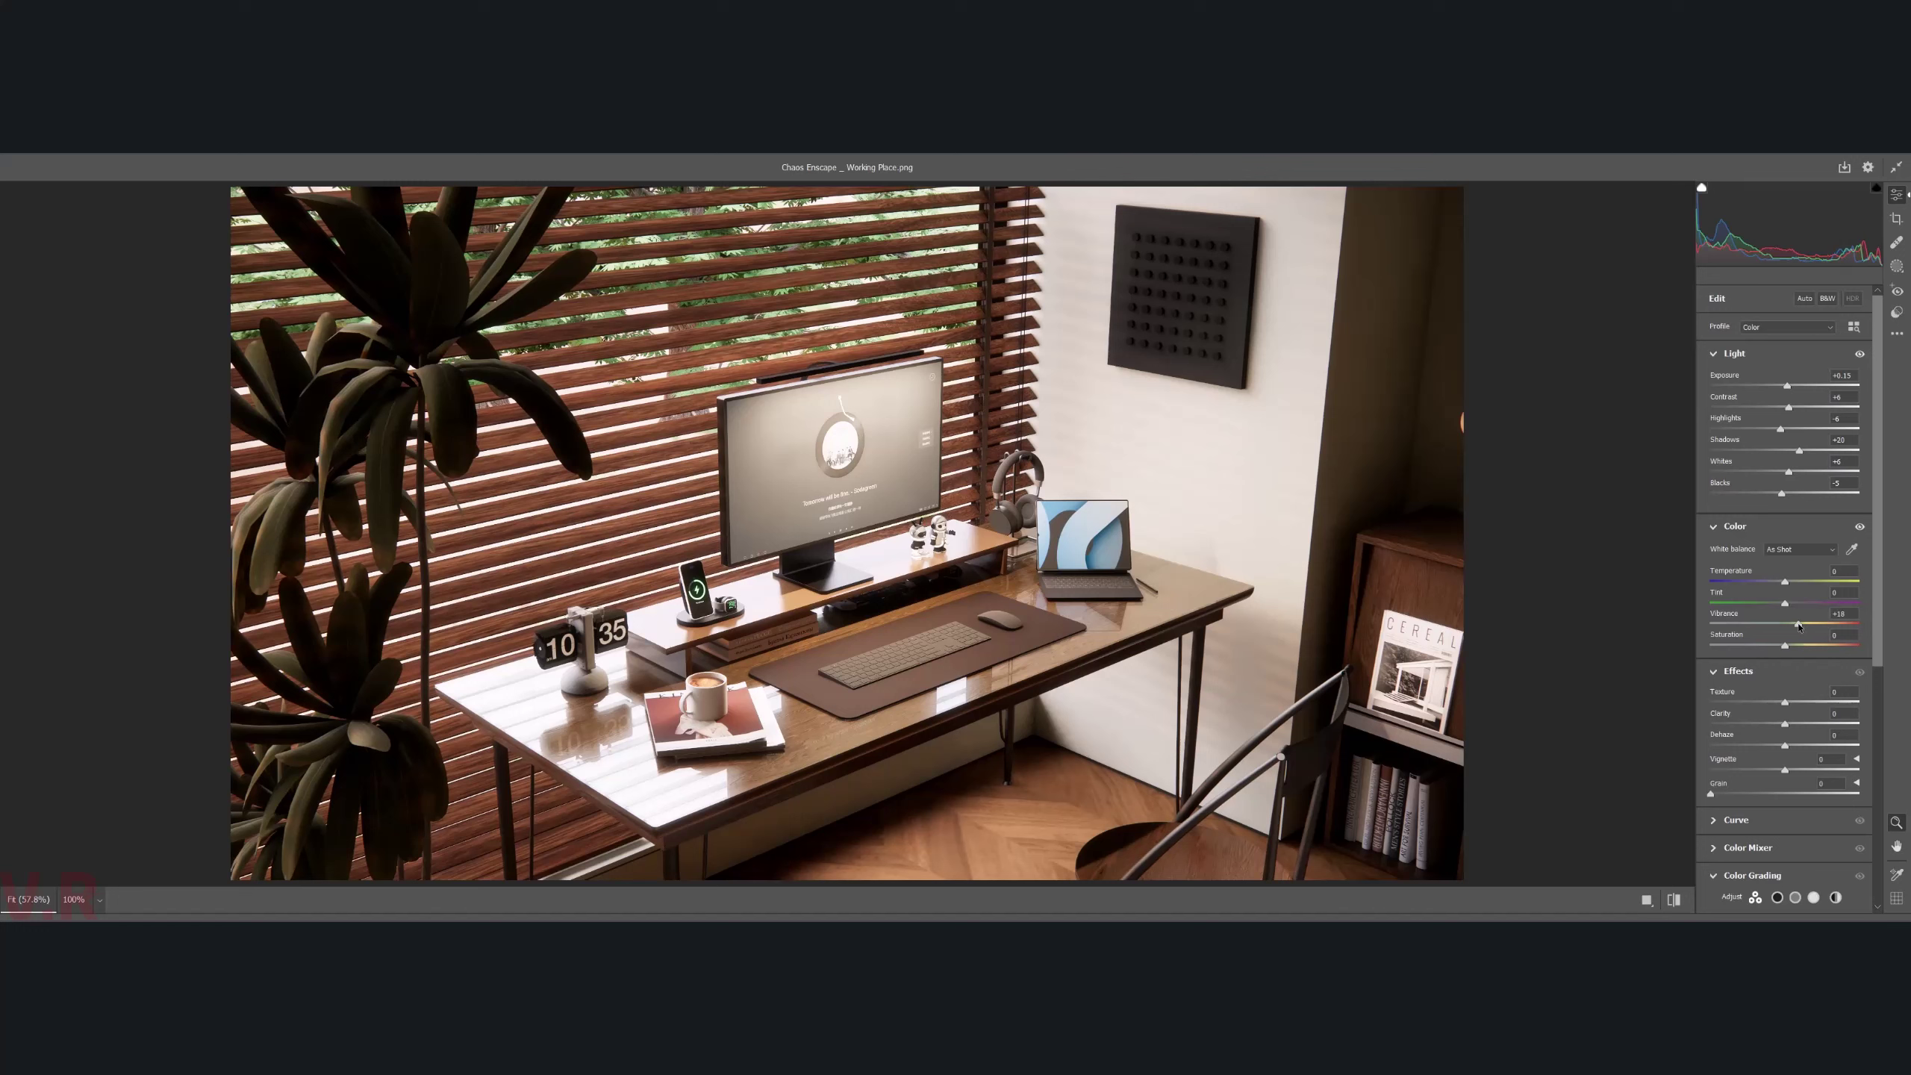
# - Set Vibrance to +9 and a -10 vignette, then apply the Camera Raw grading
pyautogui.moveTo(1799, 625); pyautogui.dragTo(1793, 624)
pyautogui.moveTo(1785, 771); pyautogui.dragTo(1781, 772)
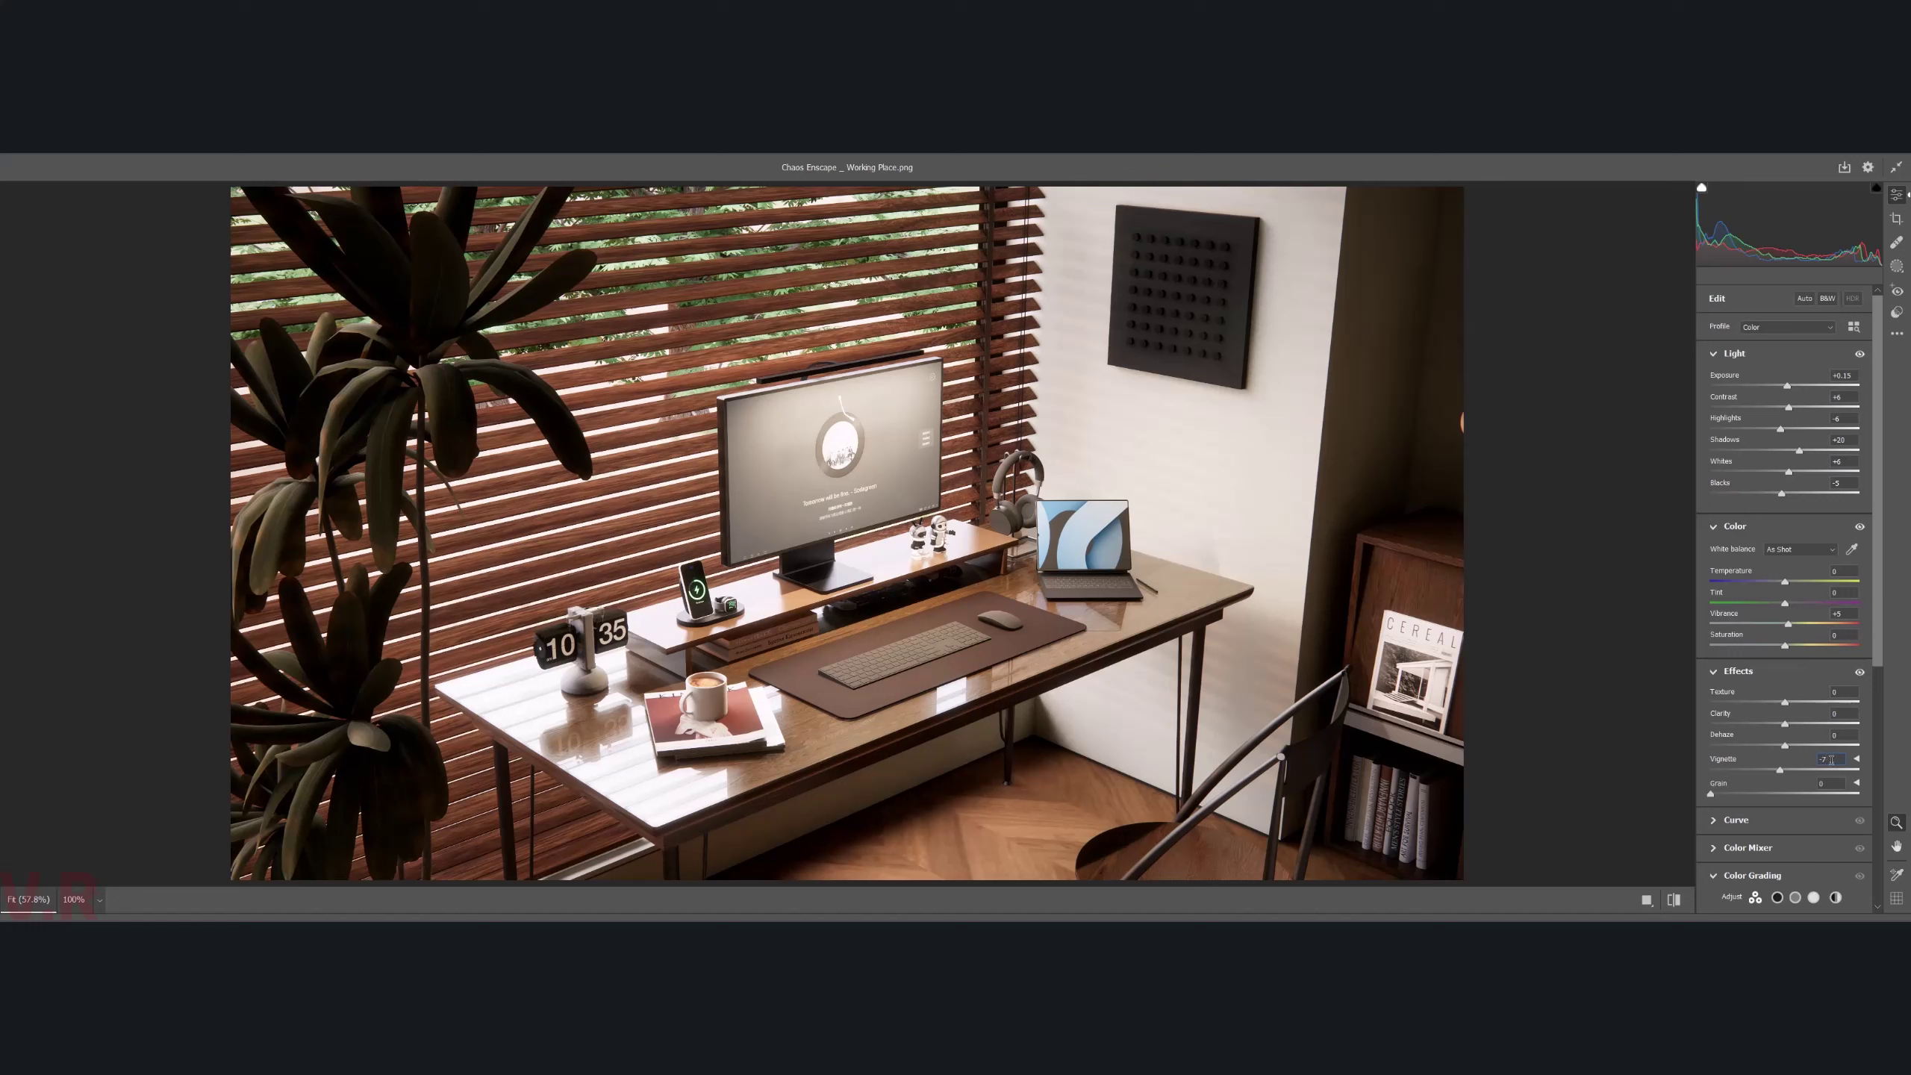
pyautogui.doubleClick(1832, 759)
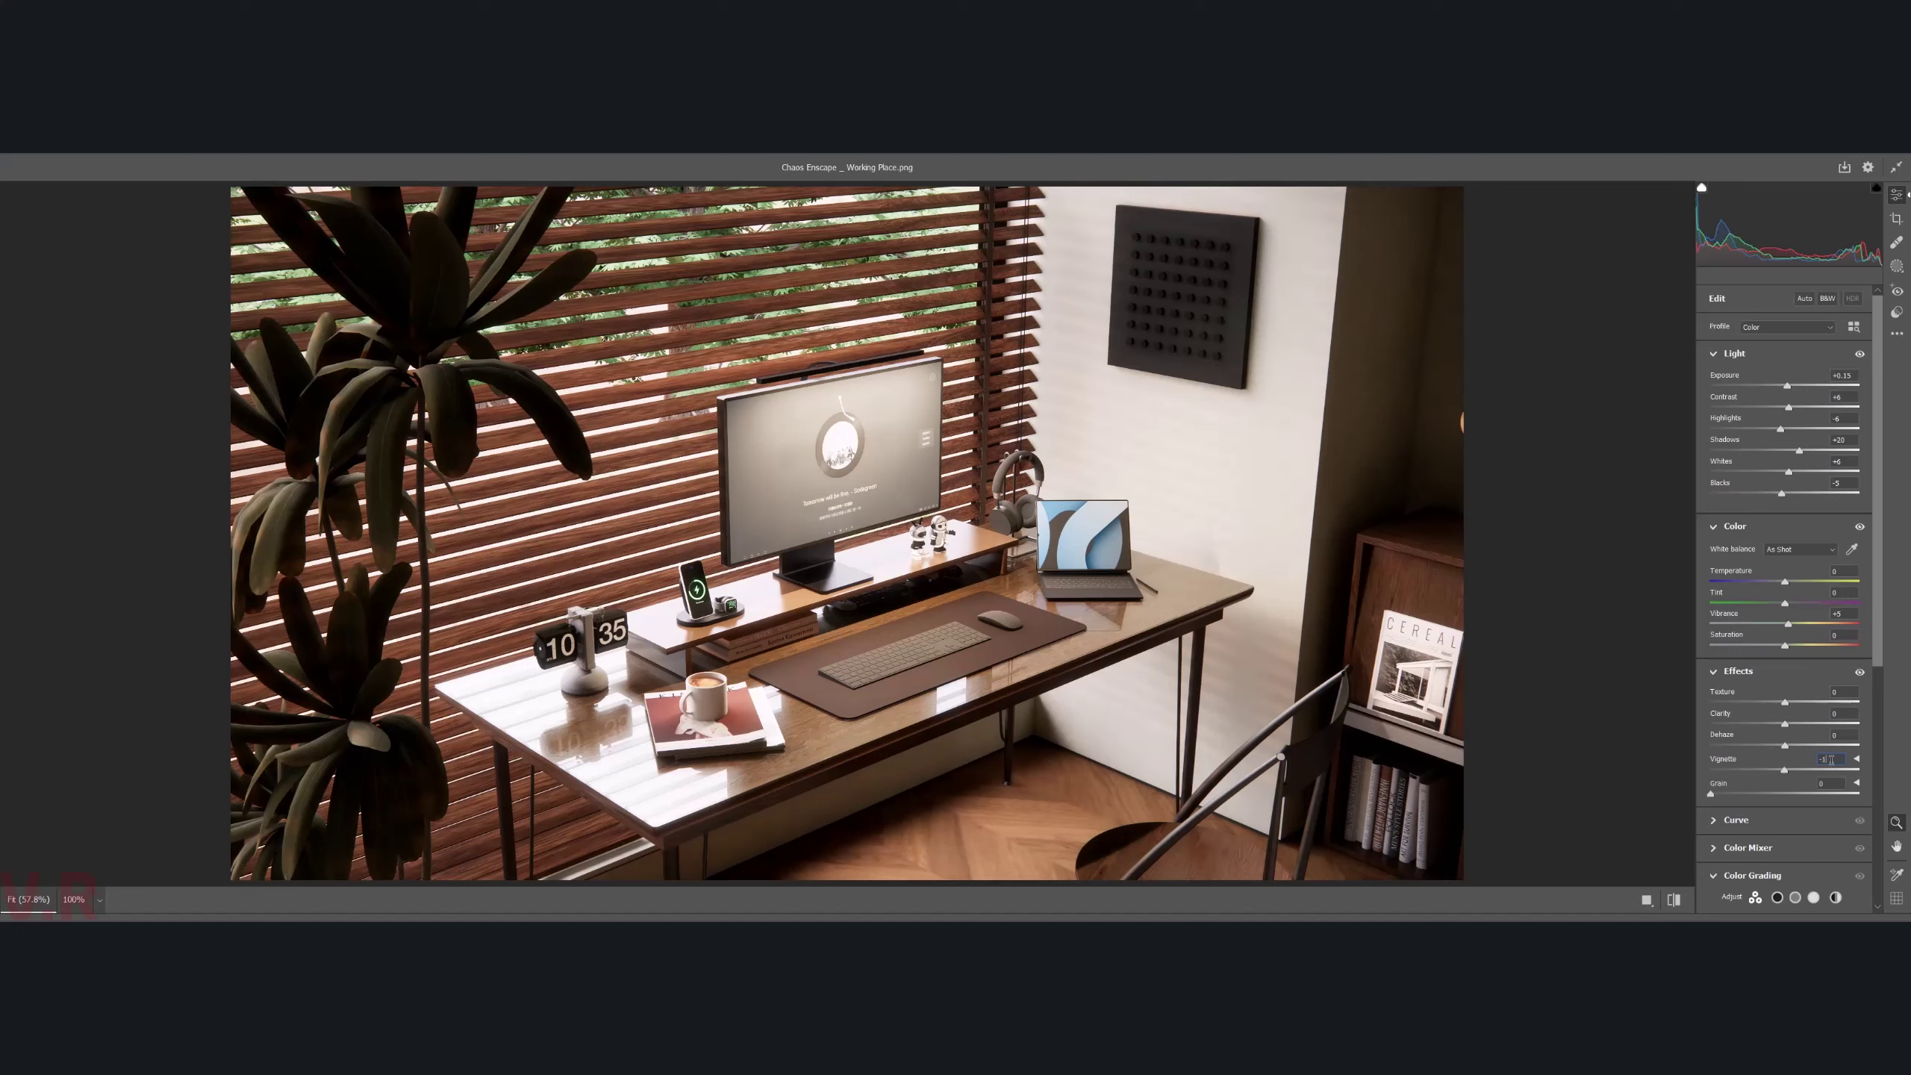
pyautogui.write('0')
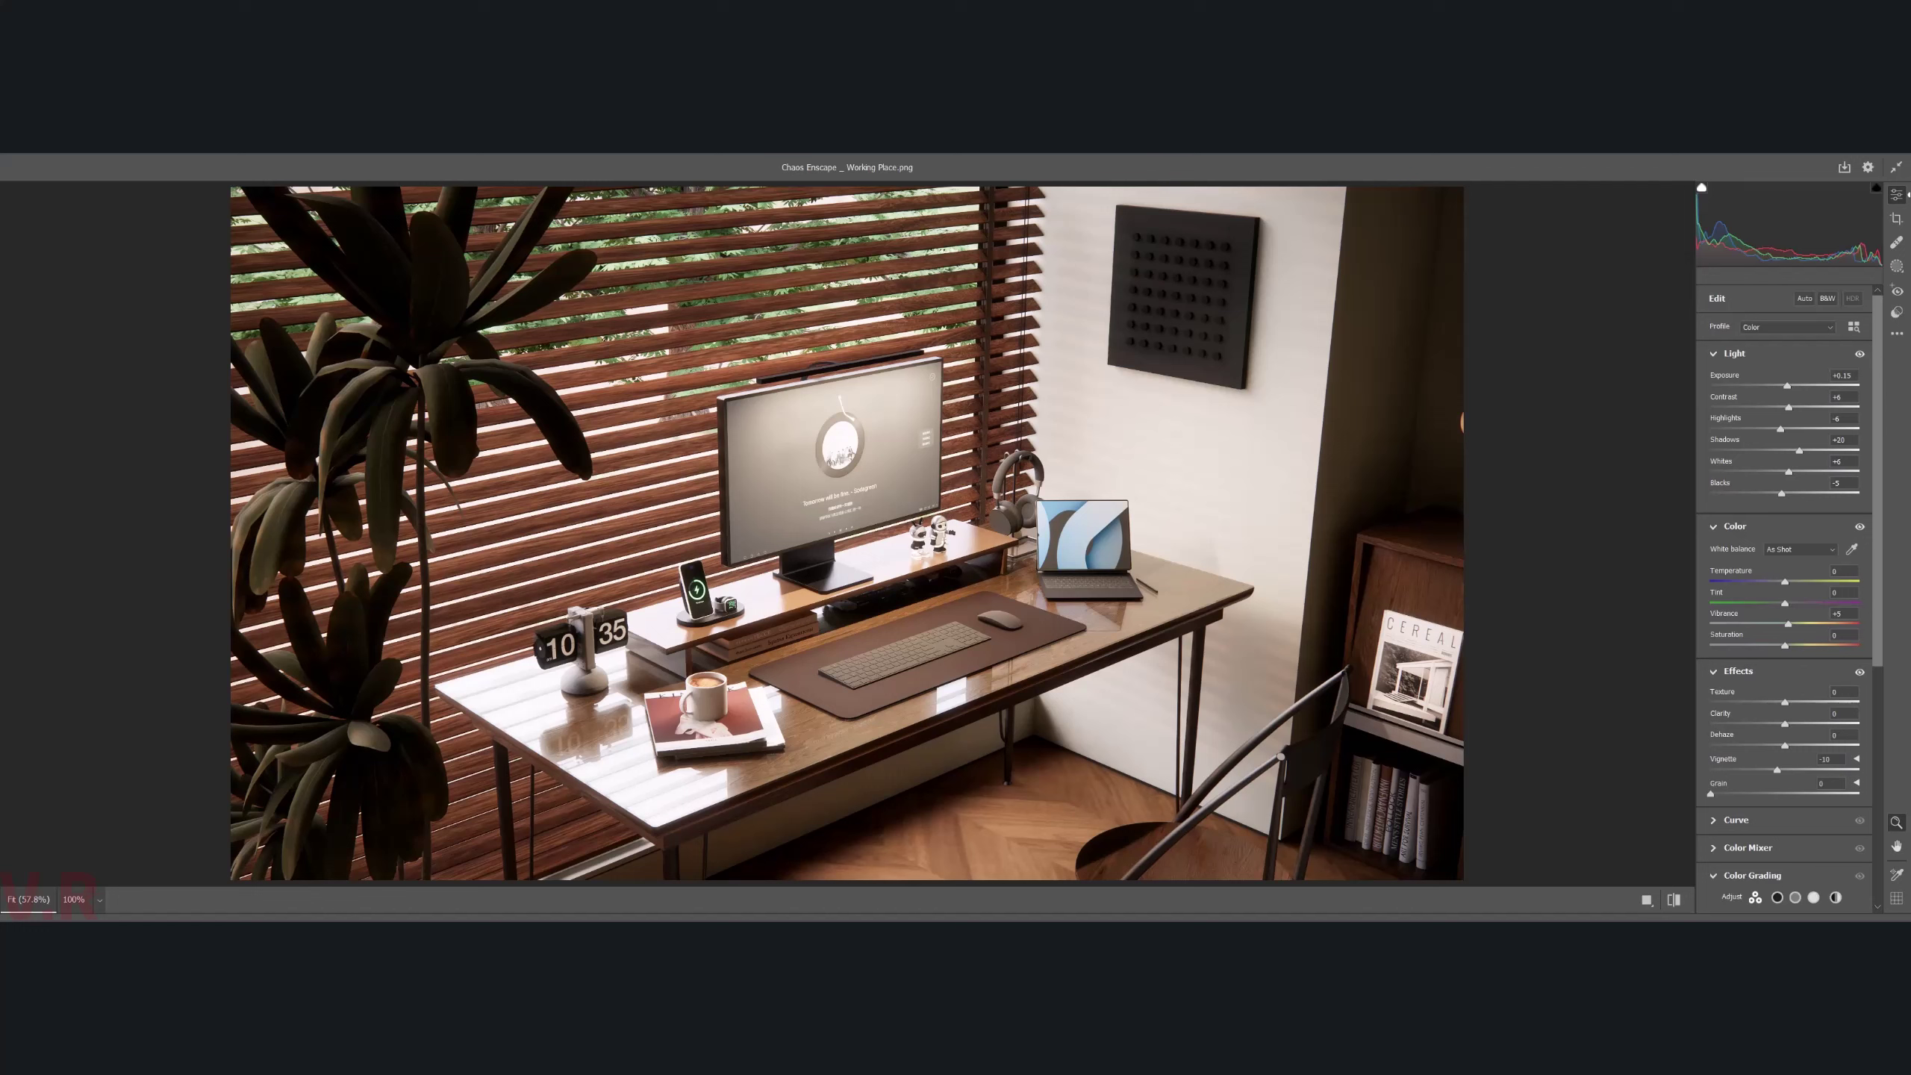
pyautogui.press('Return')
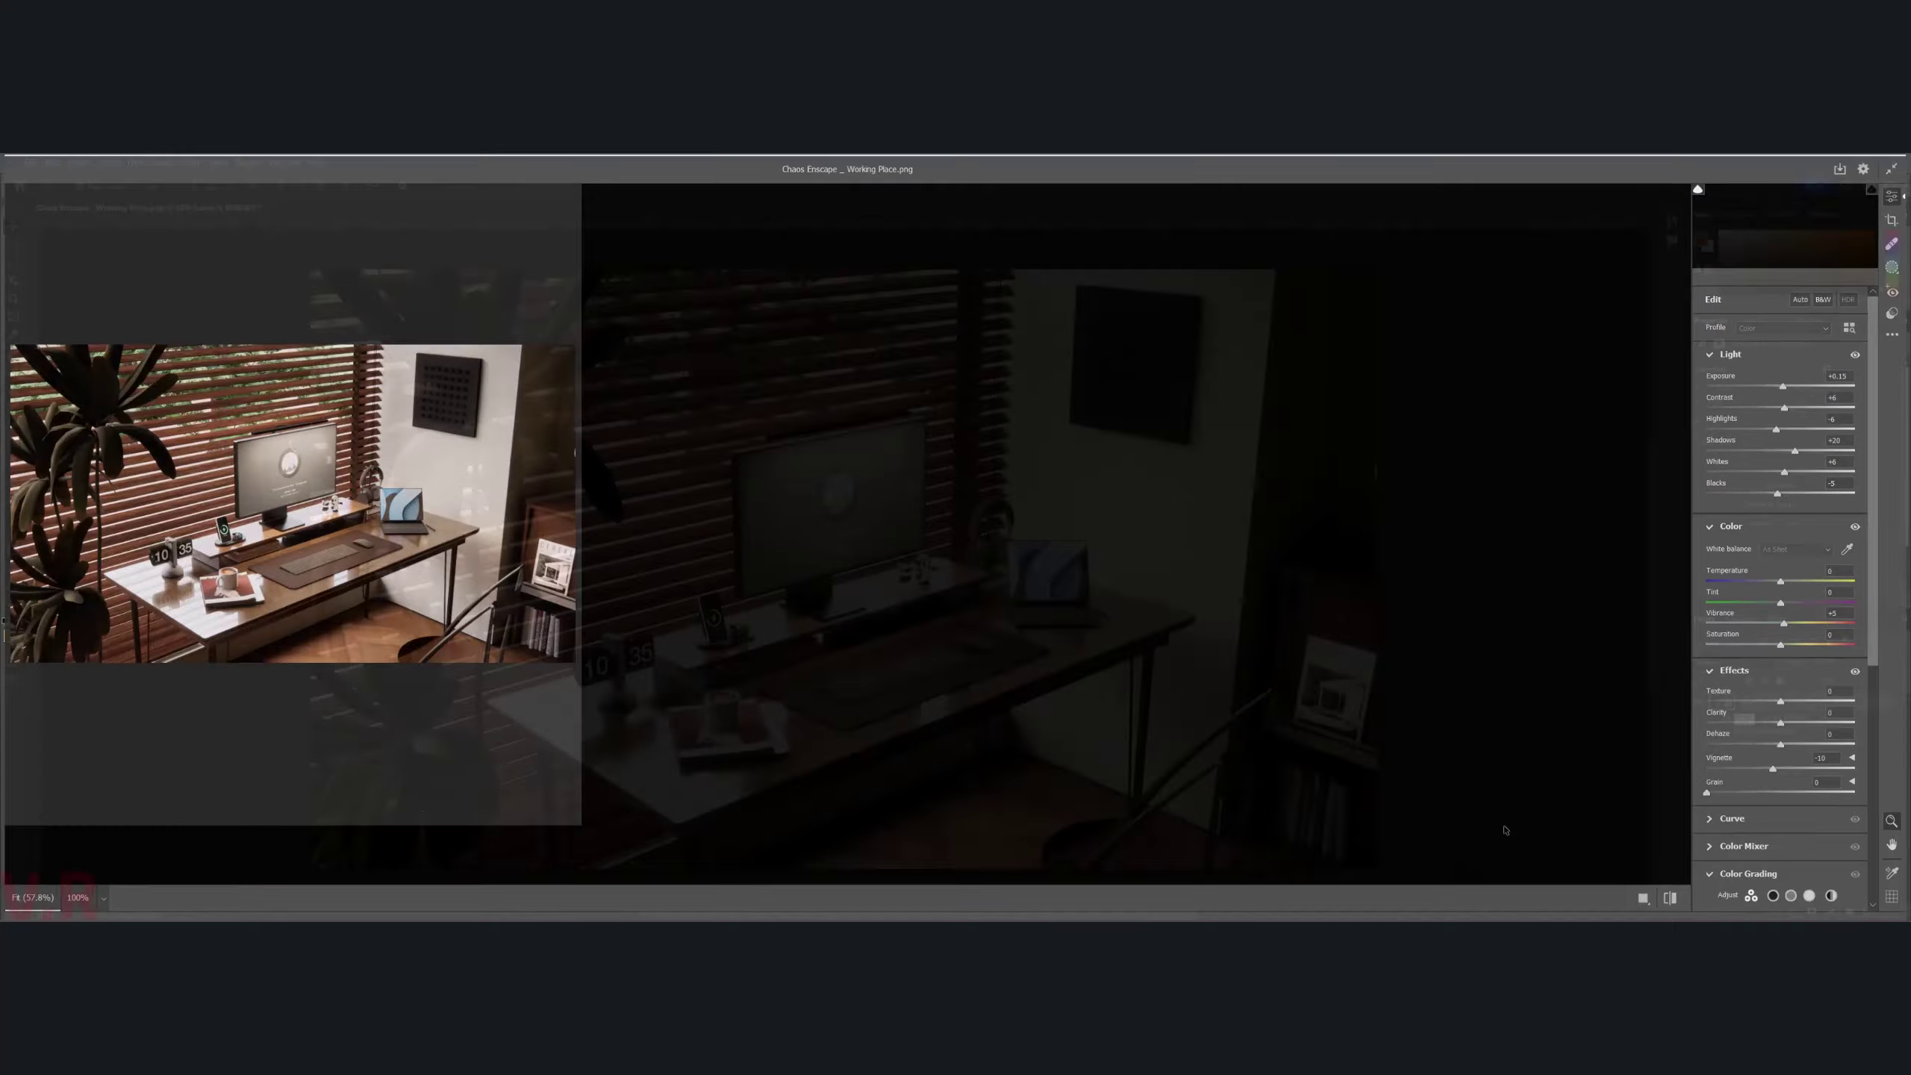